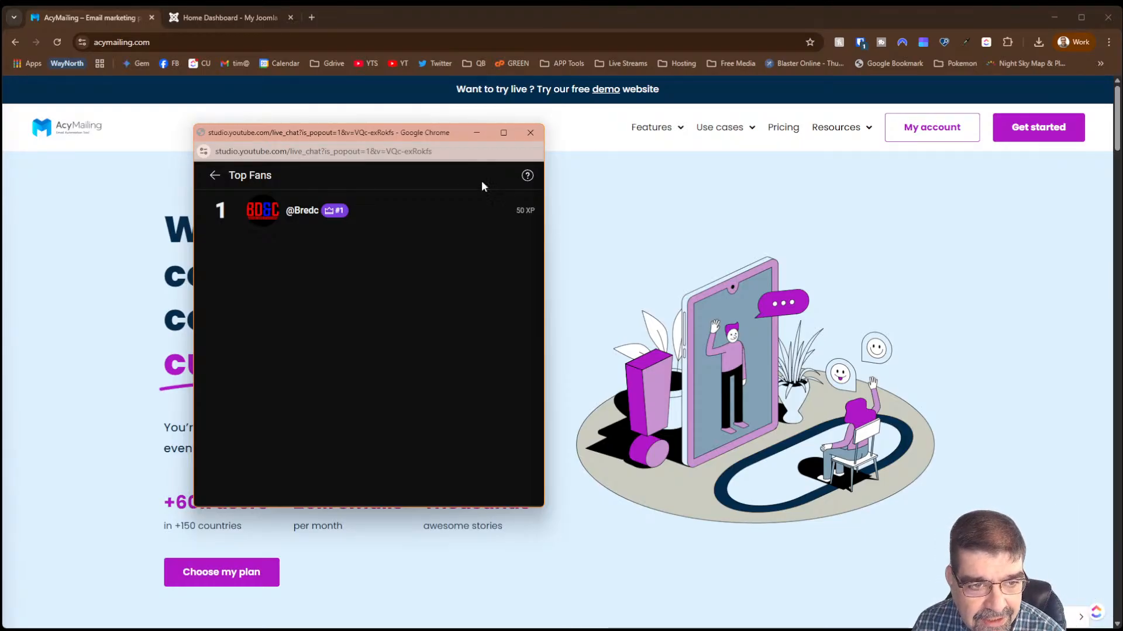
- View the live chat's Top Fans leaderboard, go back, then drag the chat popout off-screen
{"action": "left_click", "coordinate": [215, 176]}
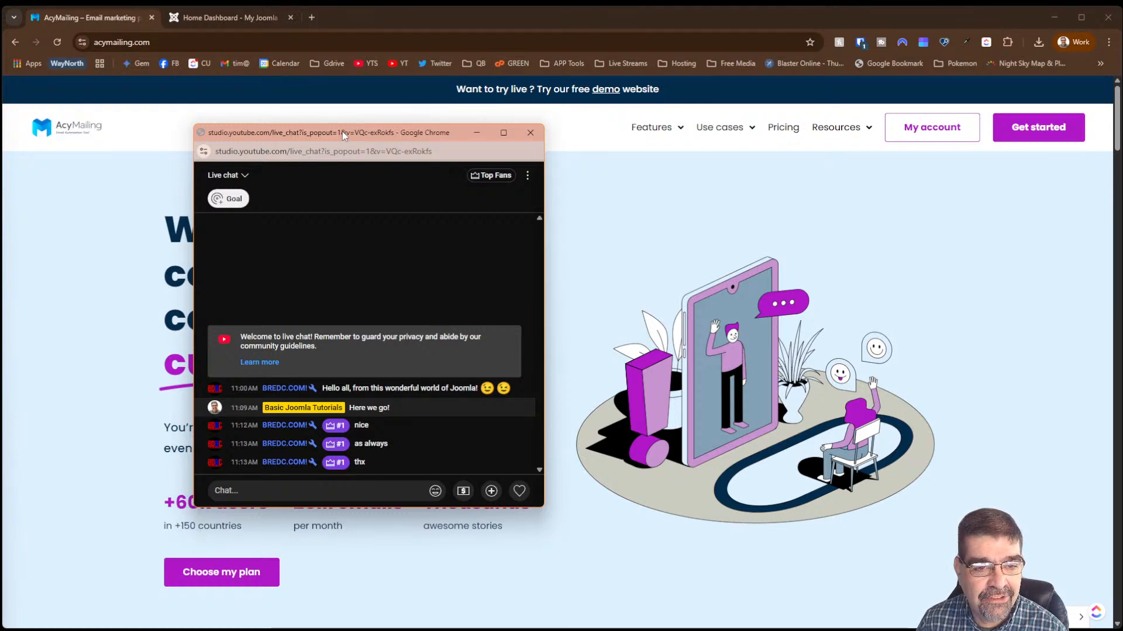
{"action": "left_click", "coordinate": [488, 178]}
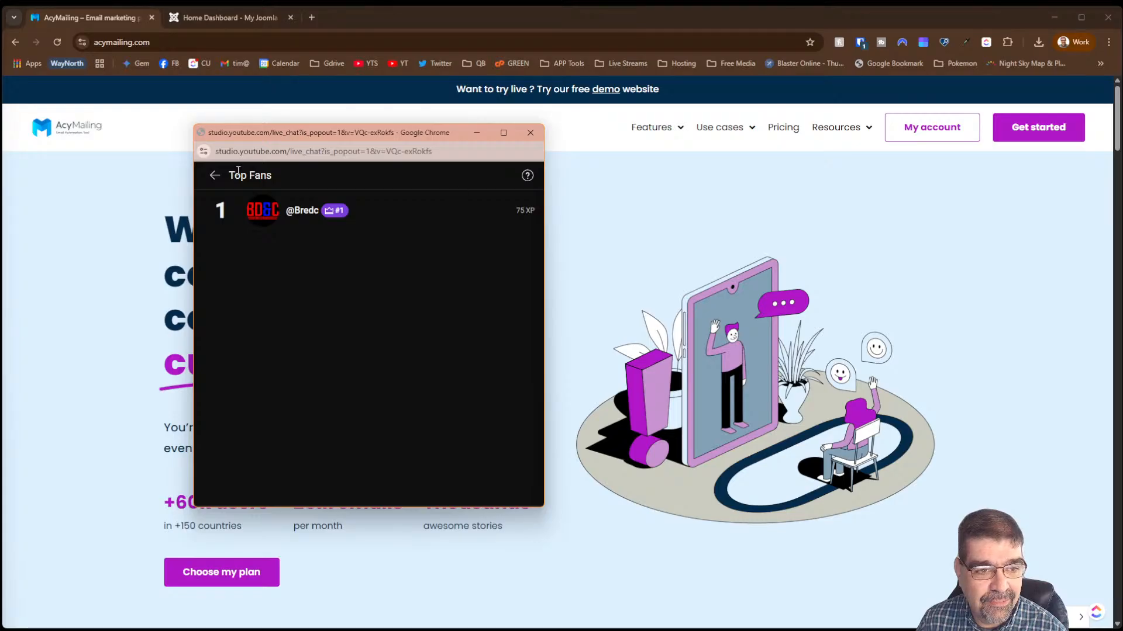
{"action": "left_click", "coordinate": [214, 178]}
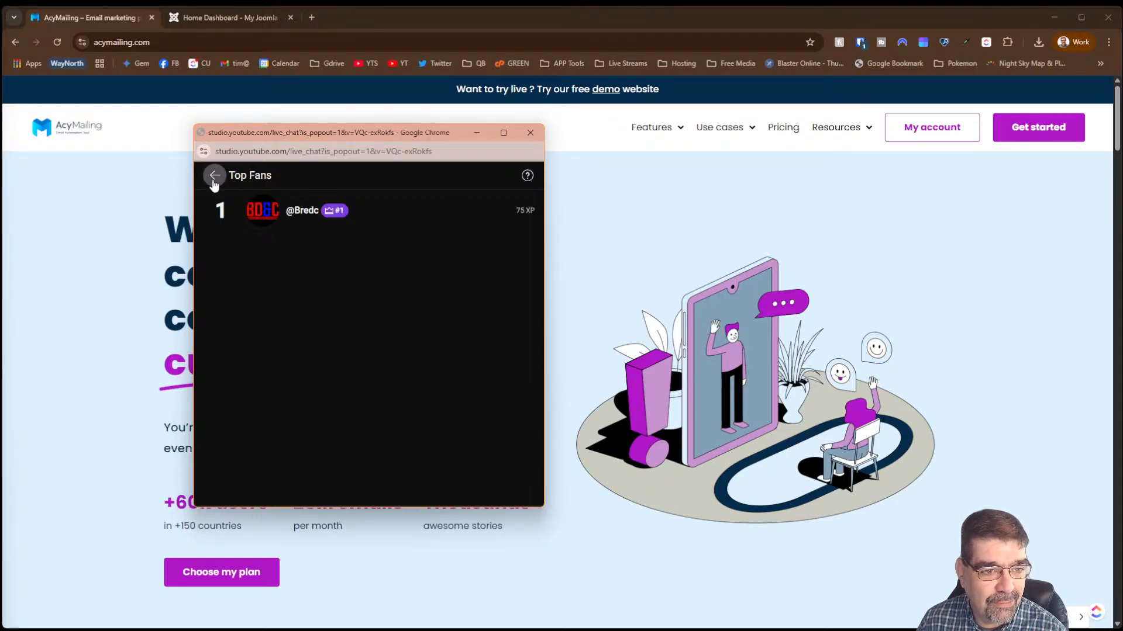
{"action": "left_click_drag", "start_coordinate": [271, 137], "coordinate": [1122, 140]}
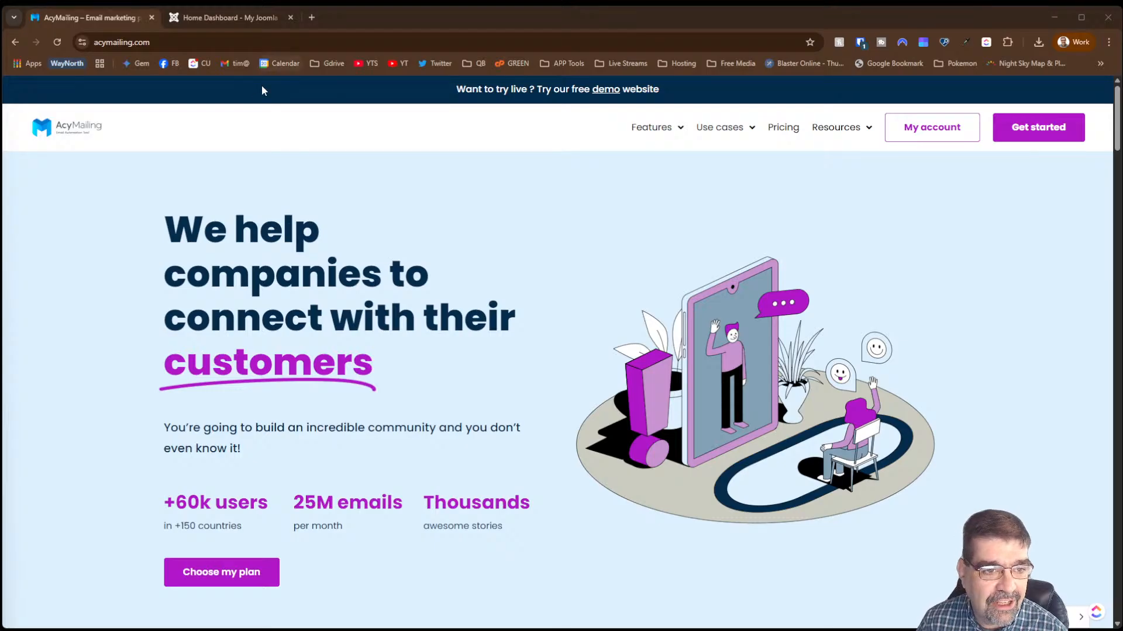
- Copy the acymailing.com web address and go to the site's Pricing page
{"action": "left_click", "coordinate": [191, 41]}
{"action": "right_click", "coordinate": [190, 41]}
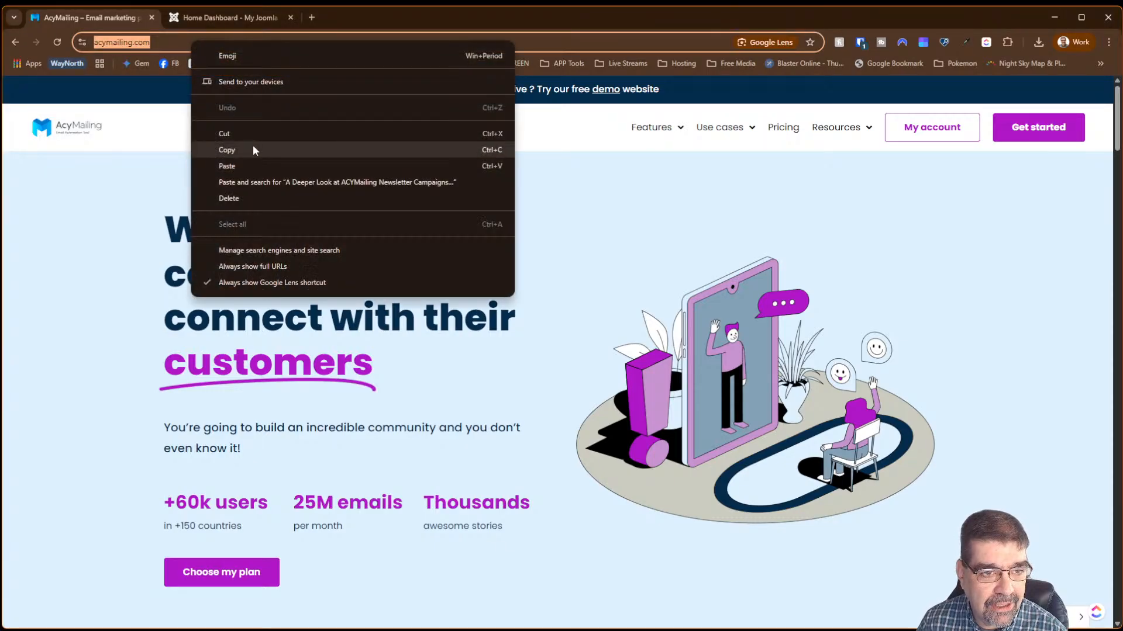
{"action": "left_click", "coordinate": [254, 149]}
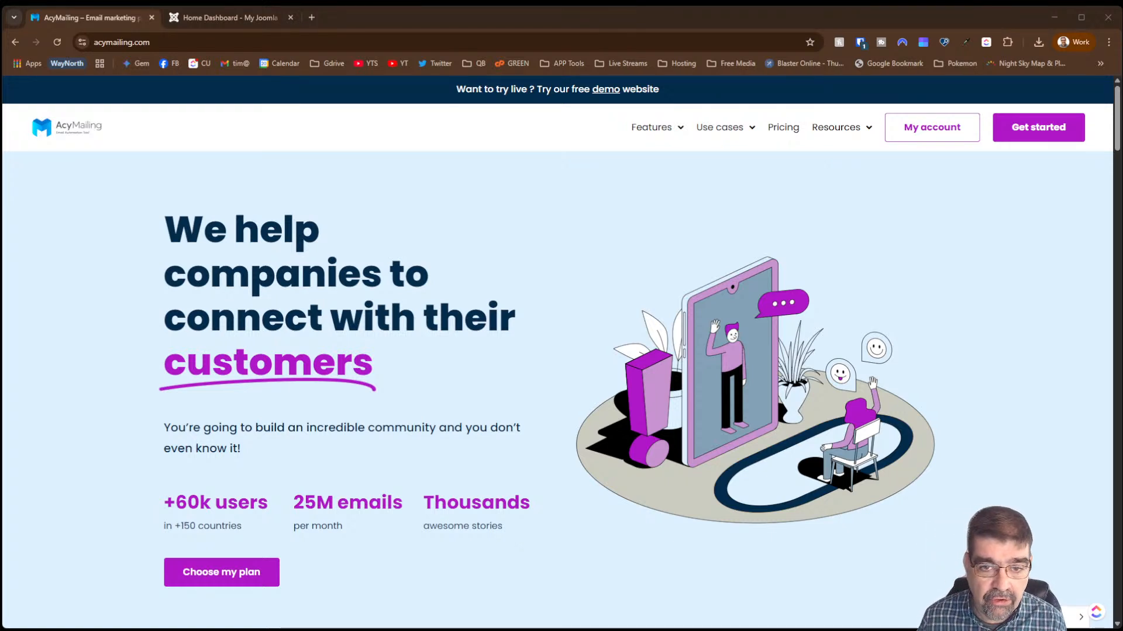
{"action": "left_click", "coordinate": [772, 134]}
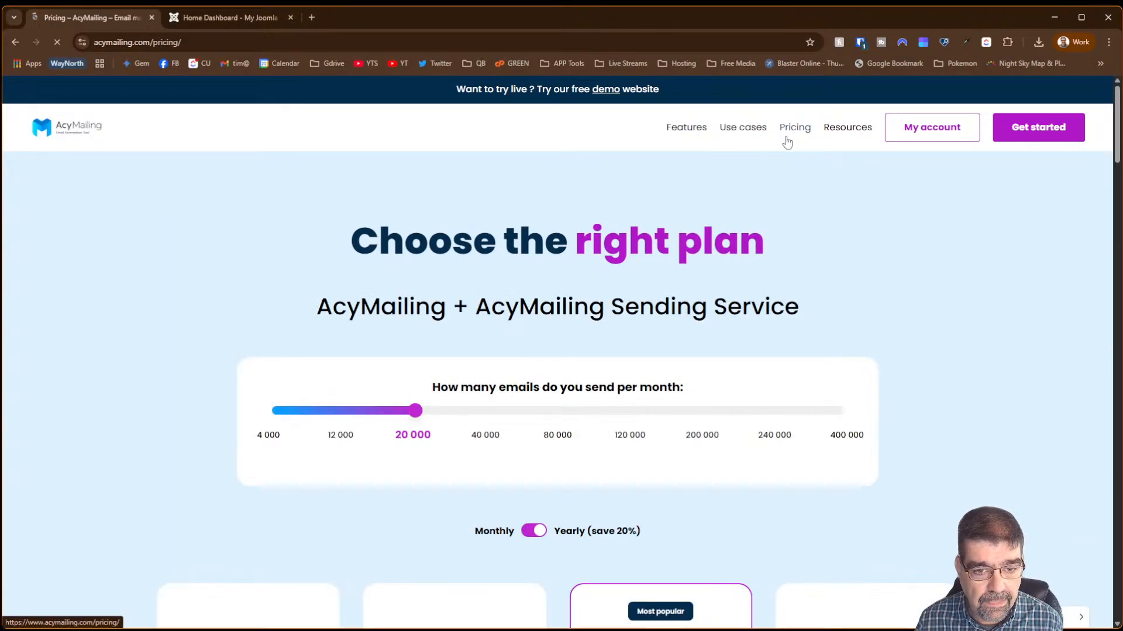
- Scroll through the plans, expand See more under AcyMailing only, then switch to the Joomla Home Dashboard tab
{"action": "scroll", "coordinate": [546, 232], "scroll_direction": "down", "scroll_amount": 7}
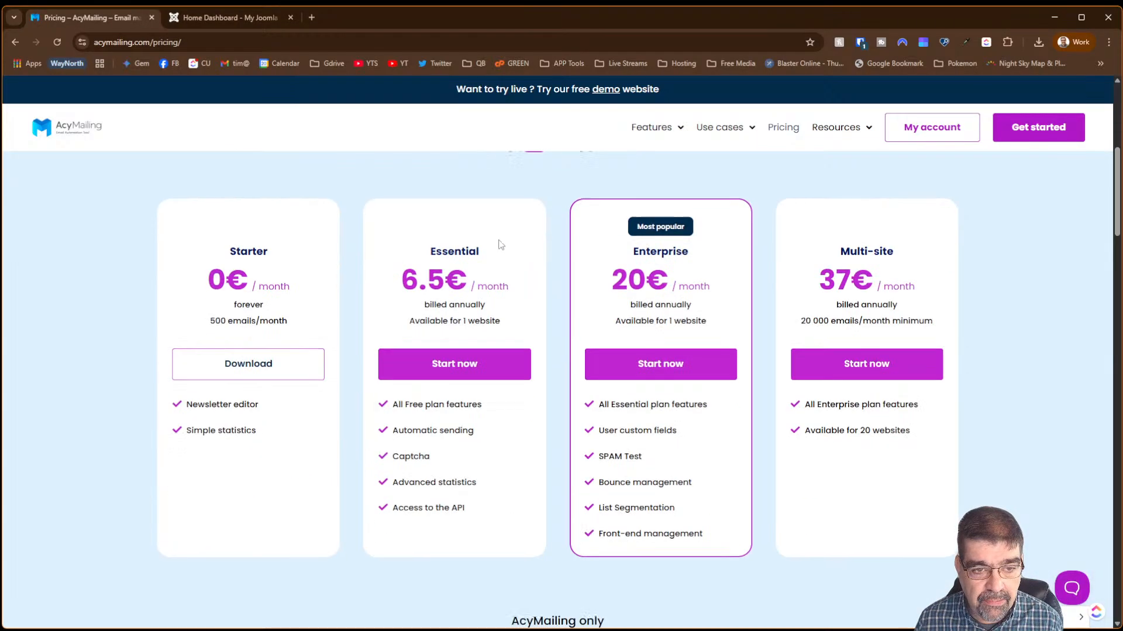
{"action": "scroll", "coordinate": [501, 246], "scroll_direction": "up", "scroll_amount": 4}
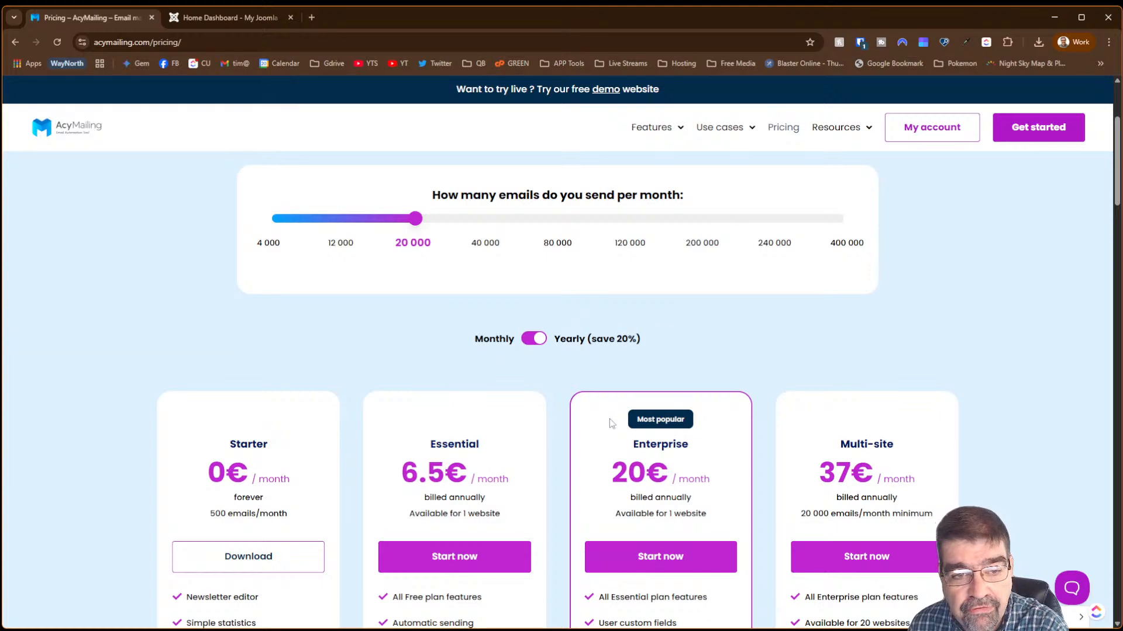
{"action": "scroll", "coordinate": [677, 330], "scroll_direction": "up", "scroll_amount": 3}
{"action": "scroll", "coordinate": [686, 342], "scroll_direction": "down", "scroll_amount": 10}
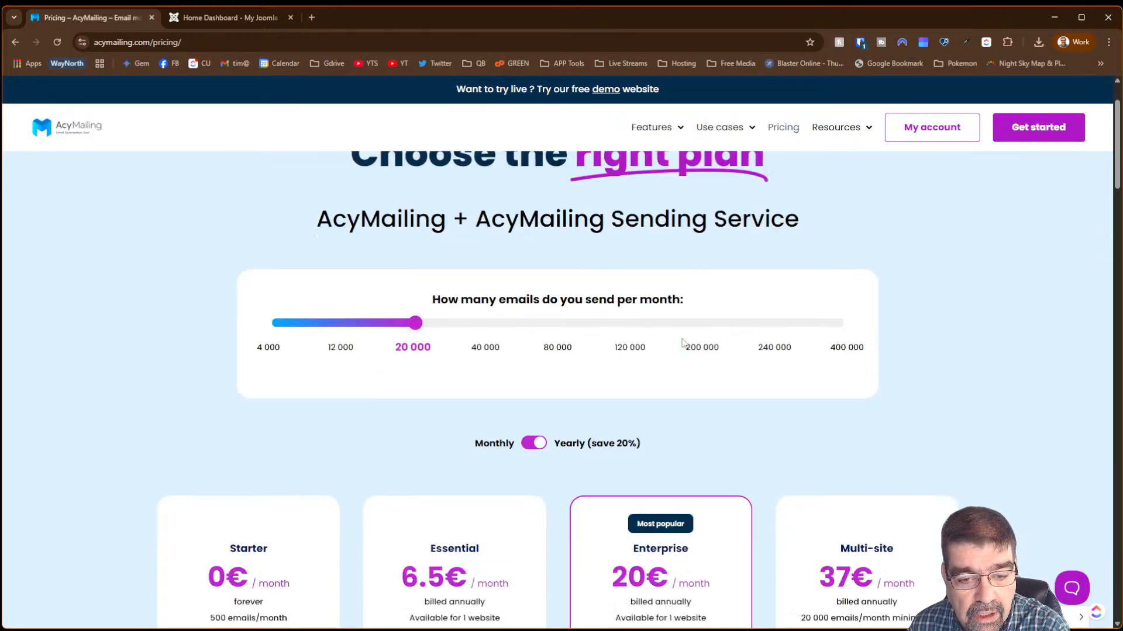
{"action": "scroll", "coordinate": [872, 377], "scroll_direction": "down", "scroll_amount": 3}
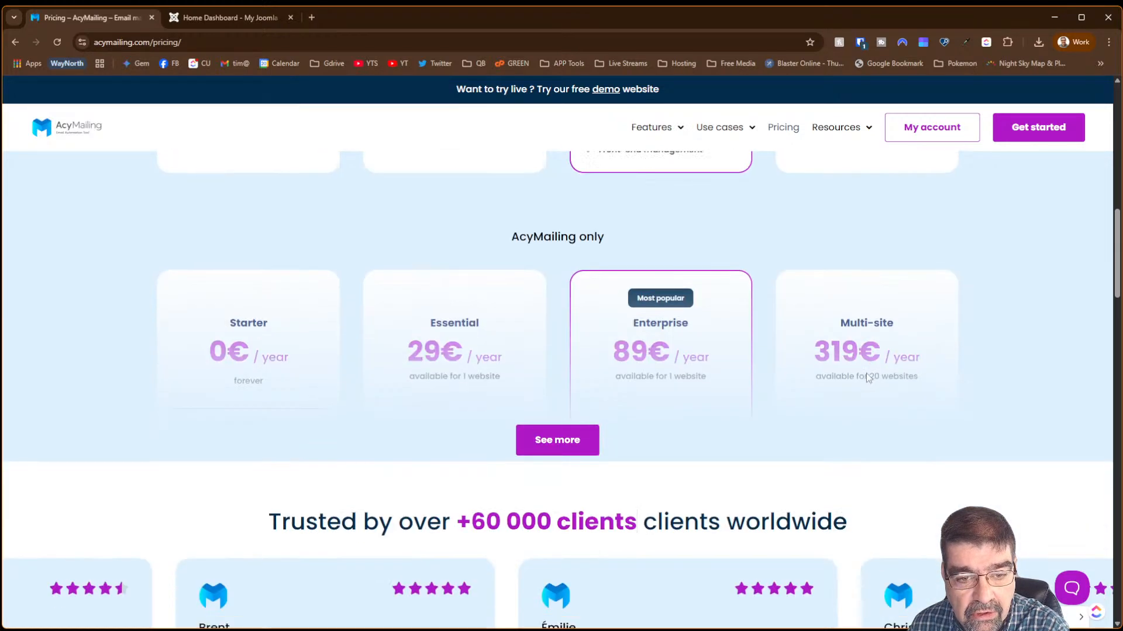
{"action": "left_click", "coordinate": [570, 439]}
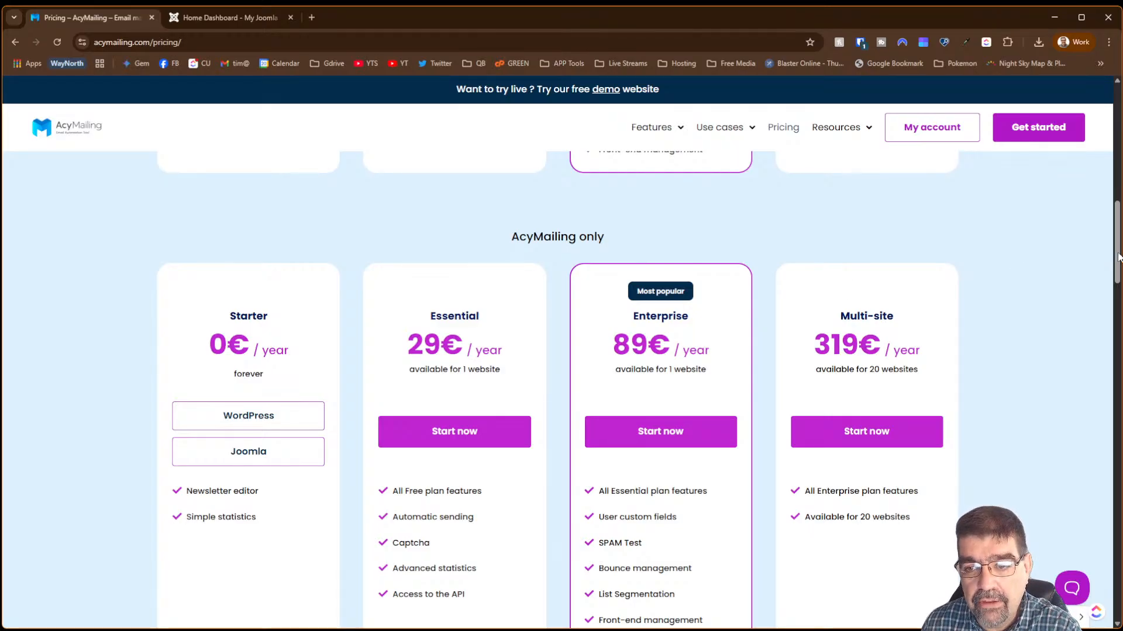
{"action": "left_click_drag", "start_coordinate": [1117, 258], "coordinate": [1076, 156]}
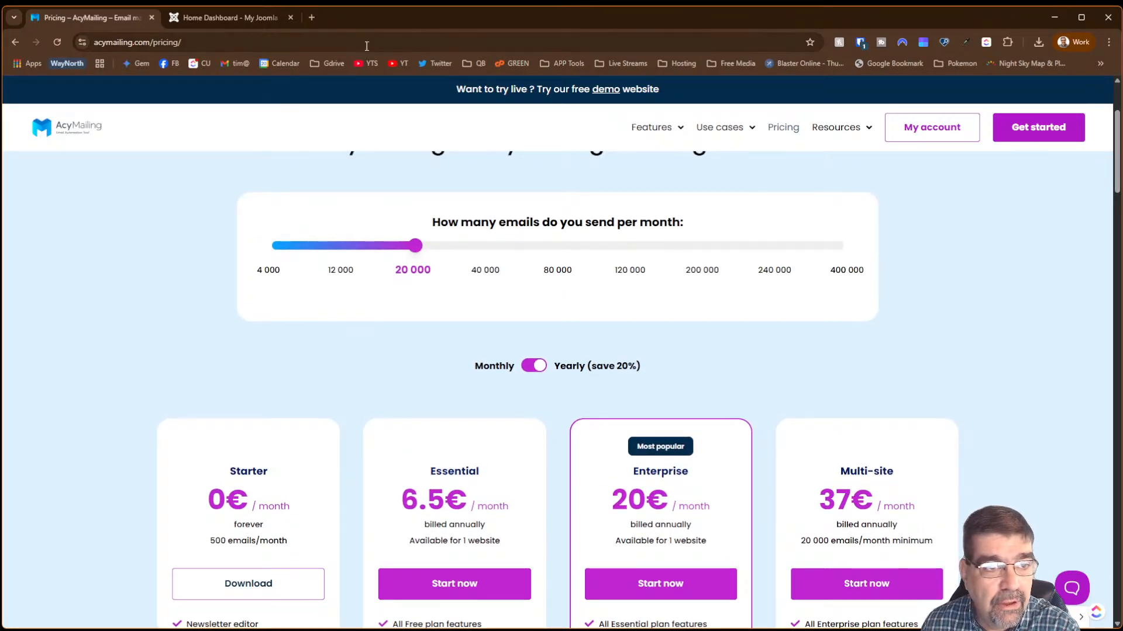
{"action": "left_click", "coordinate": [242, 19]}
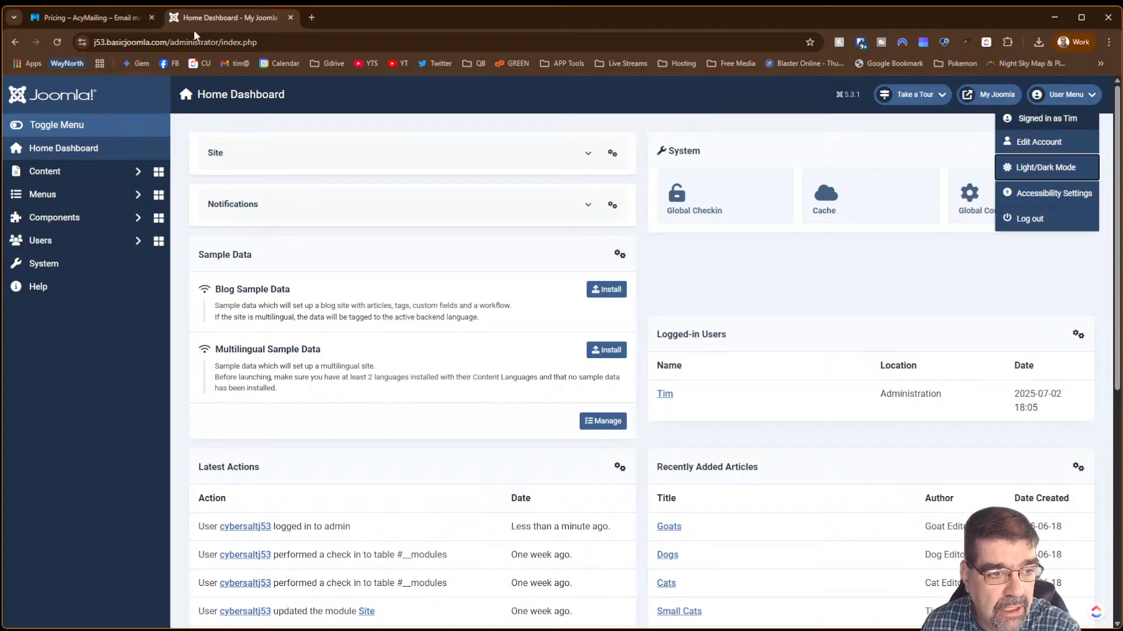
- Drop the downloaded AcyMailing zip onto System > Install > Extensions, then expand Components > AcyMailing
{"action": "left_click", "coordinate": [80, 222]}
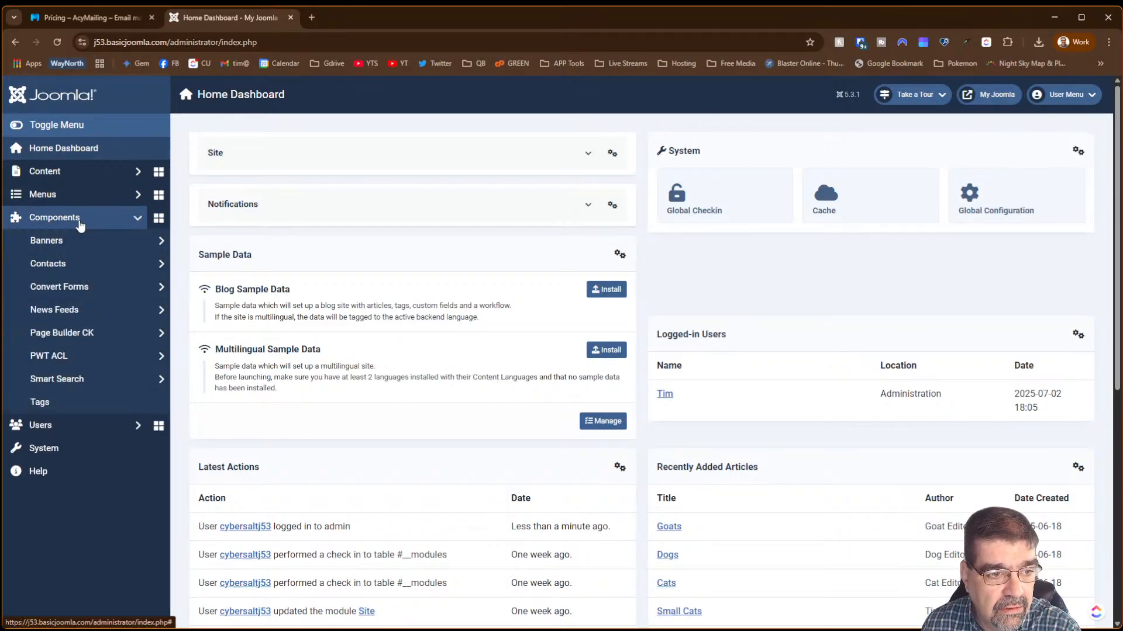
{"action": "left_click", "coordinate": [53, 449]}
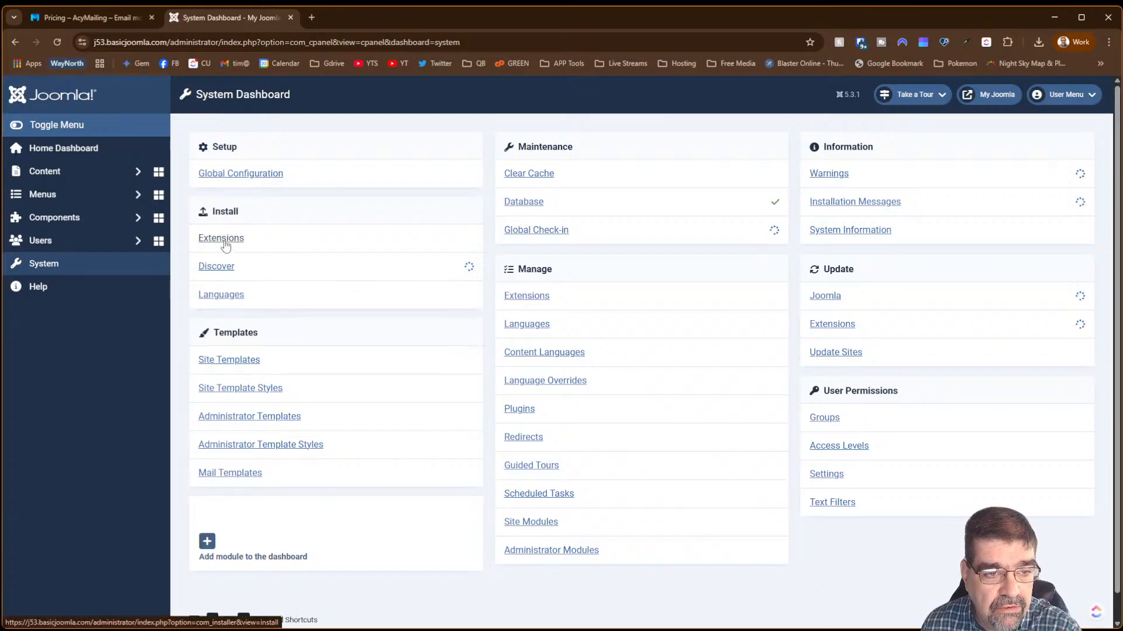
{"action": "left_click", "coordinate": [226, 242]}
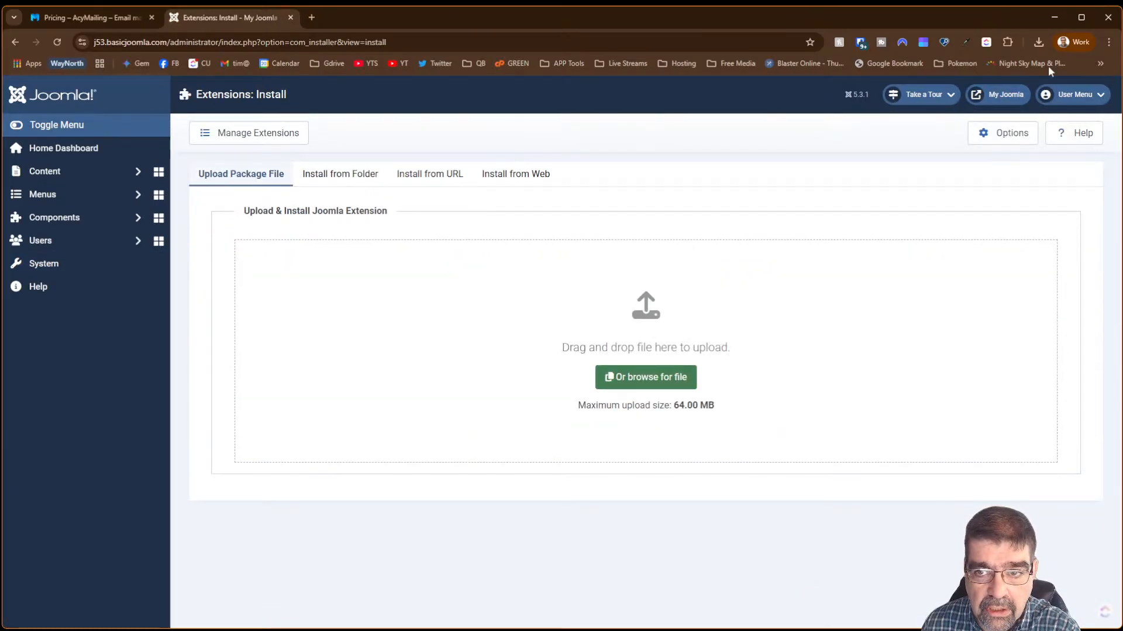
{"action": "left_click", "coordinate": [1038, 42]}
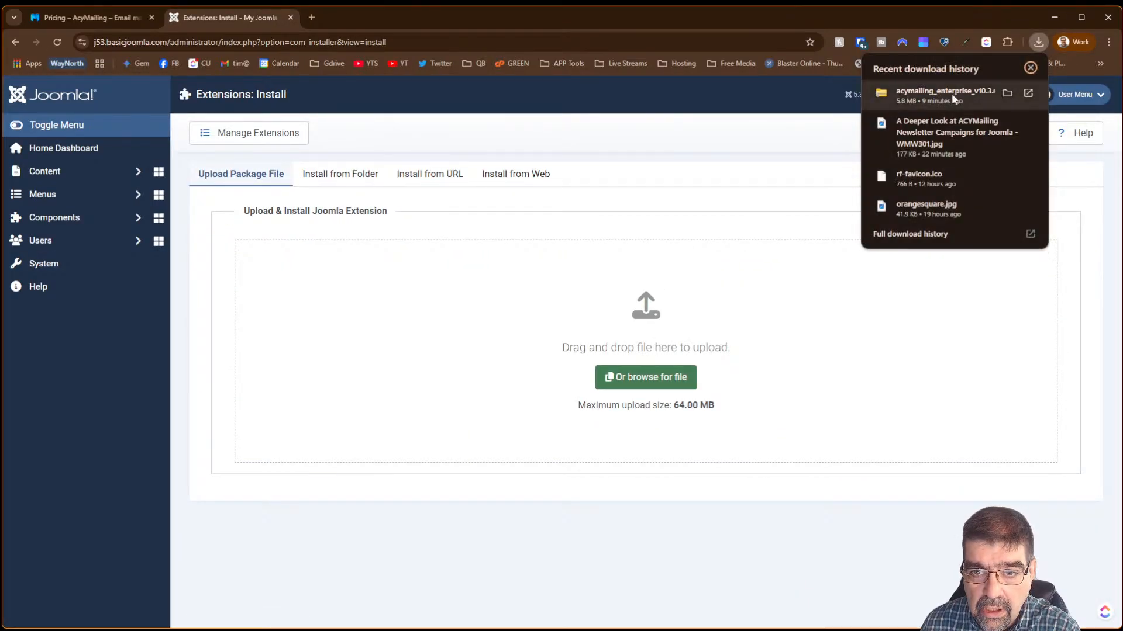
{"action": "left_click_drag", "start_coordinate": [957, 96], "coordinate": [601, 338]}
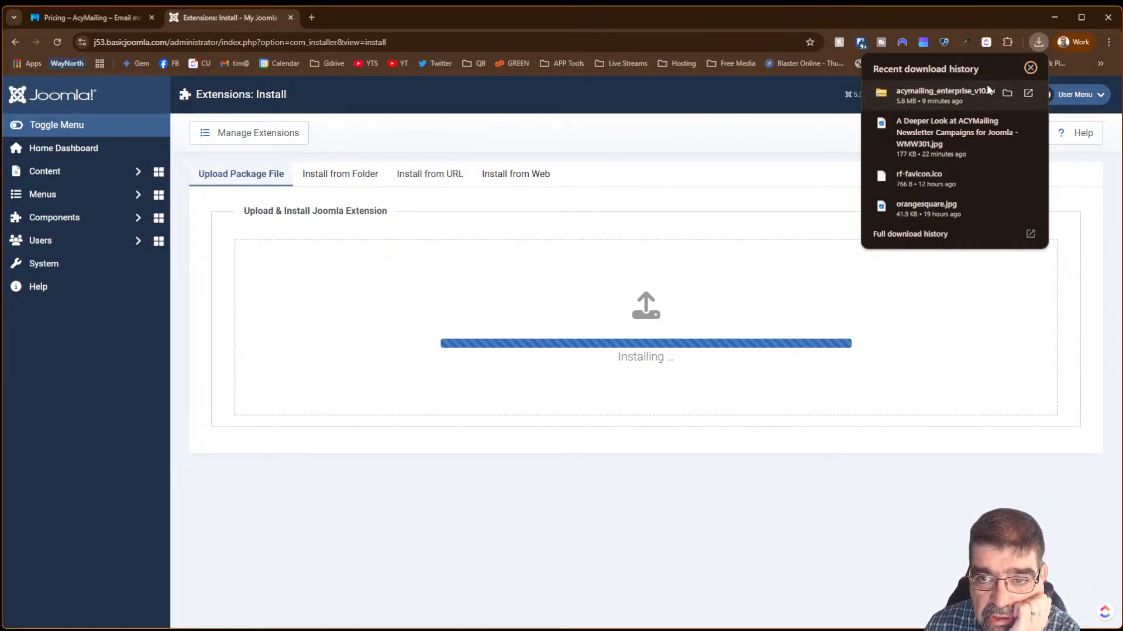
{"action": "left_click", "coordinate": [1030, 68]}
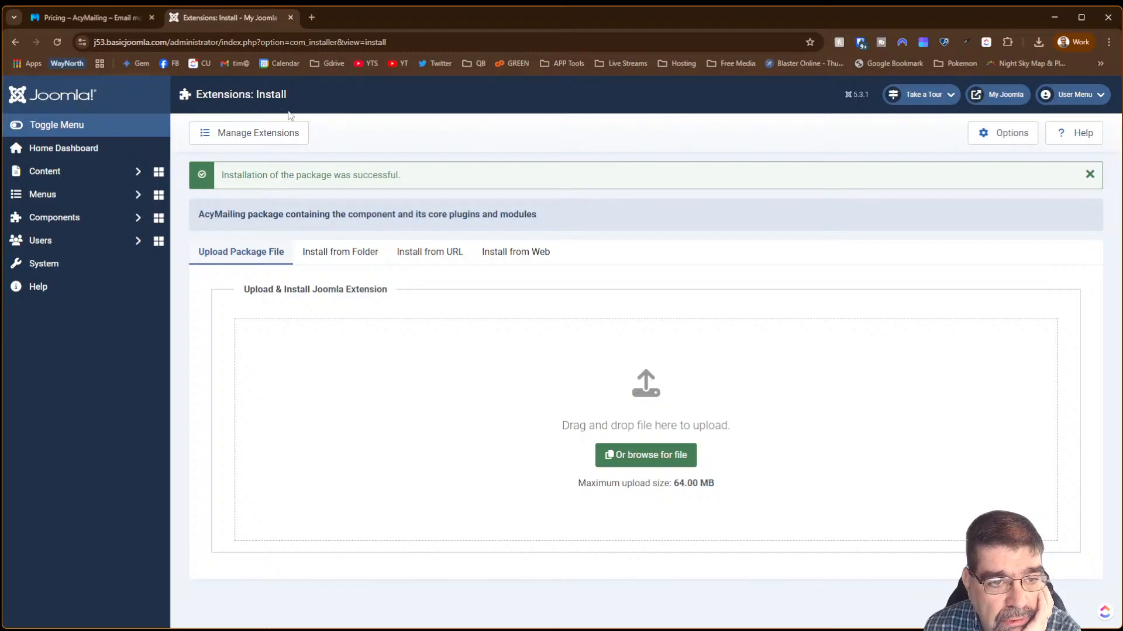
{"action": "left_click", "coordinate": [71, 220]}
{"action": "left_click", "coordinate": [69, 247]}
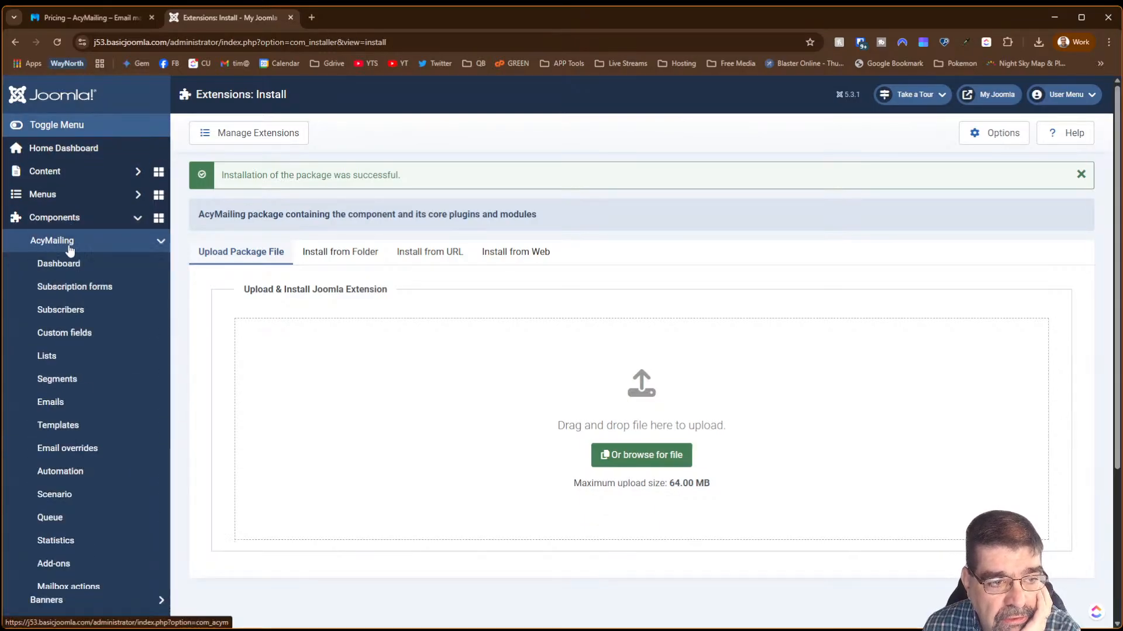
- Run the AcyMailing setup wizard, keeping the My Joomla sender details and continuing without a licence key
{"action": "left_click", "coordinate": [69, 266]}
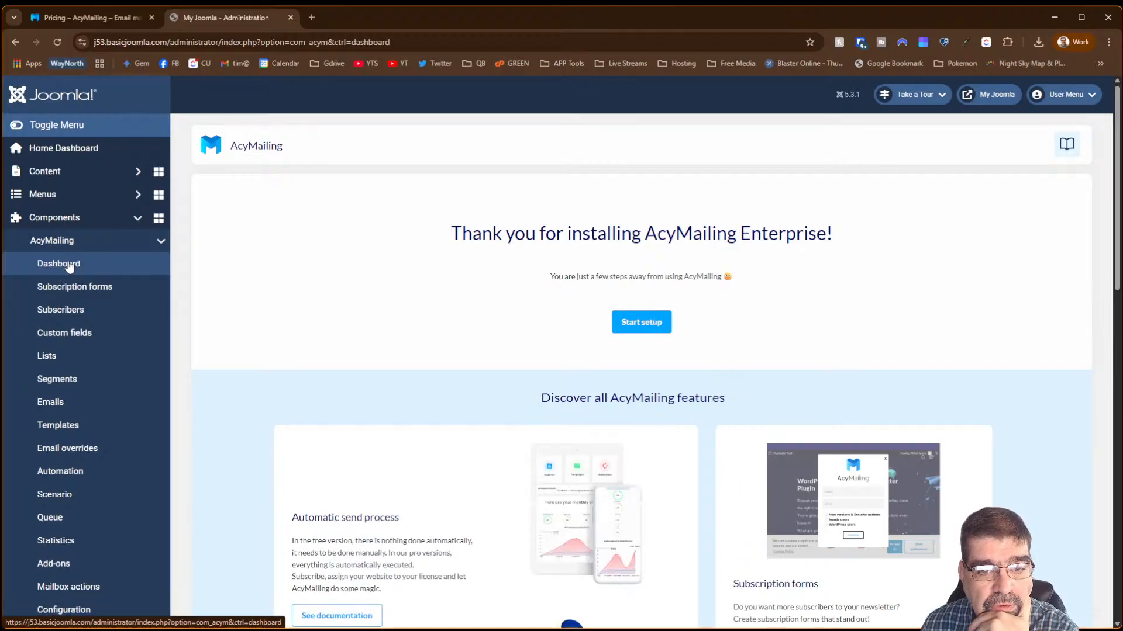
{"action": "left_click", "coordinate": [628, 321]}
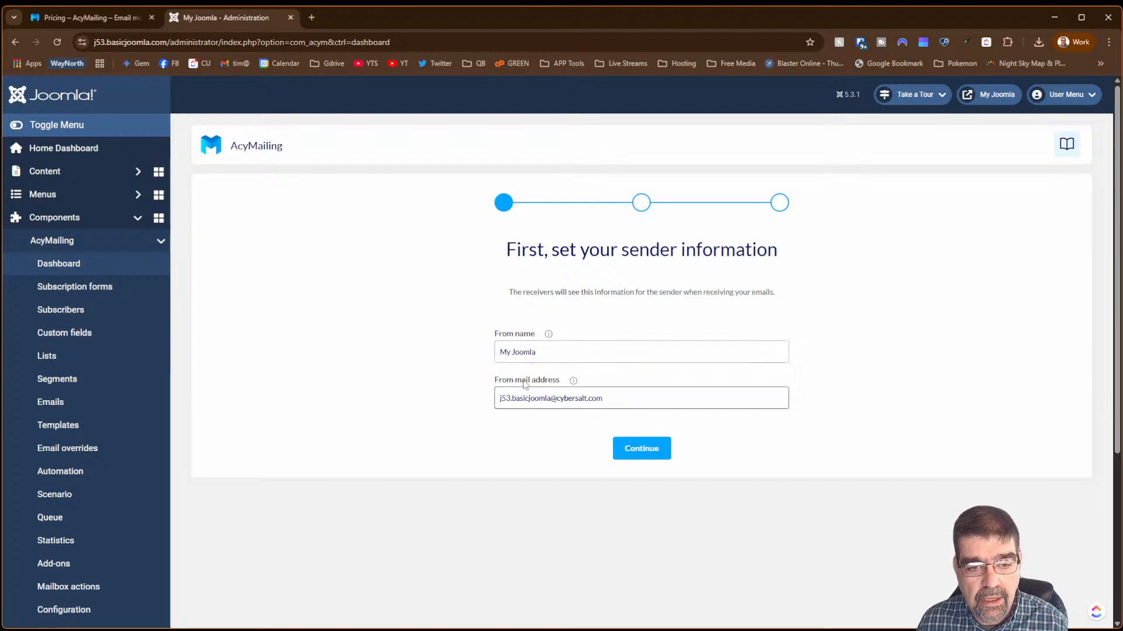
{"action": "left_click", "coordinate": [629, 456]}
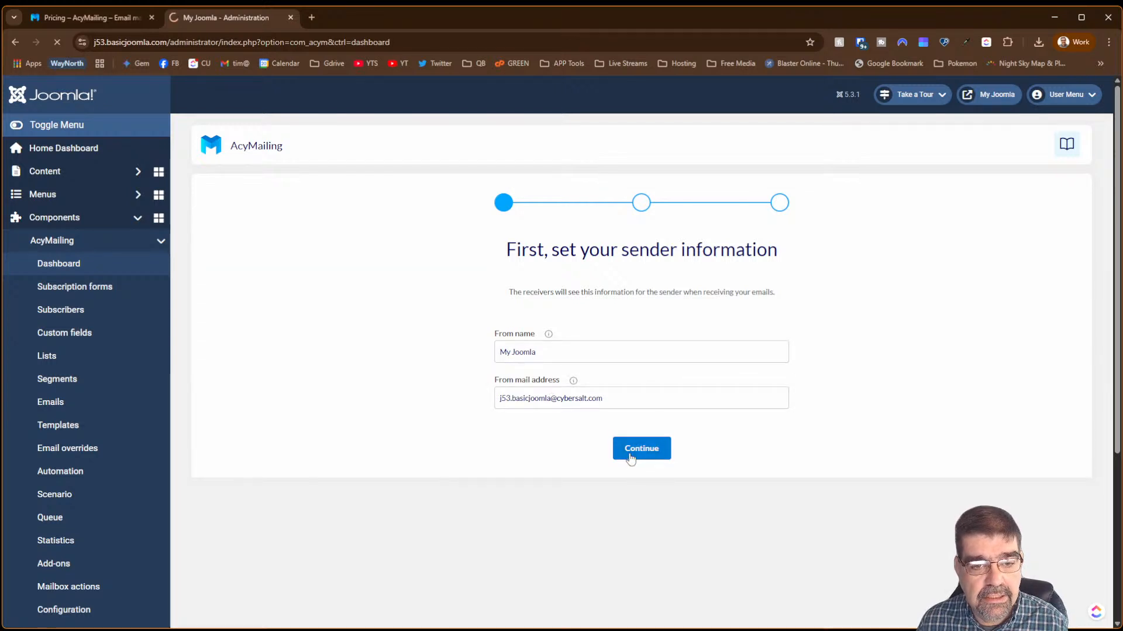
{"action": "left_click", "coordinate": [566, 334]}
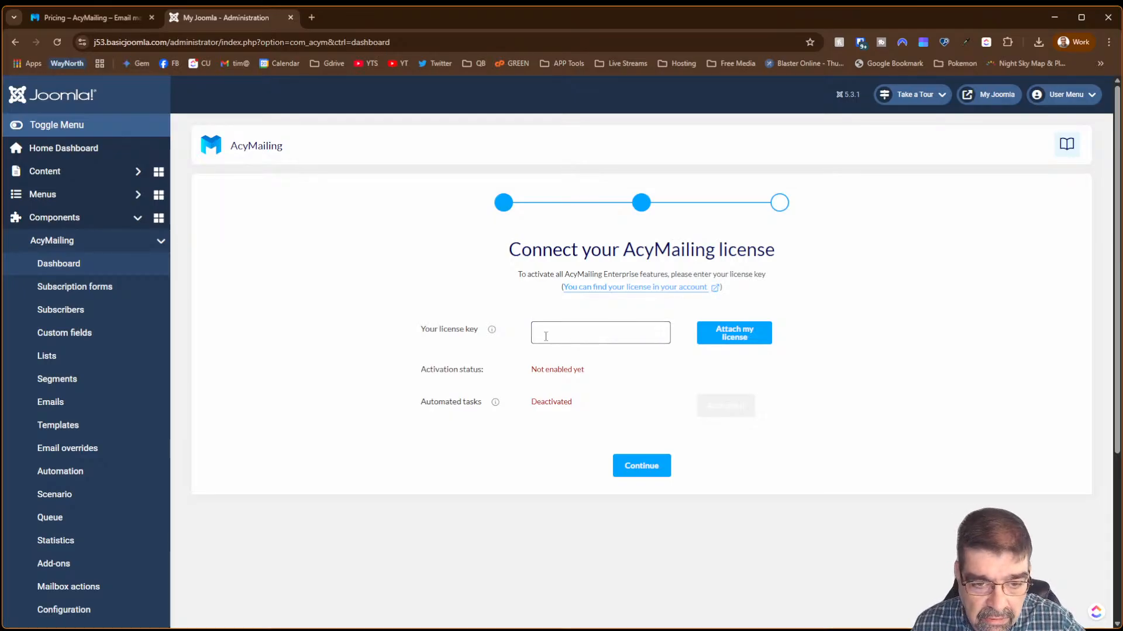
{"action": "left_click", "coordinate": [631, 466]}
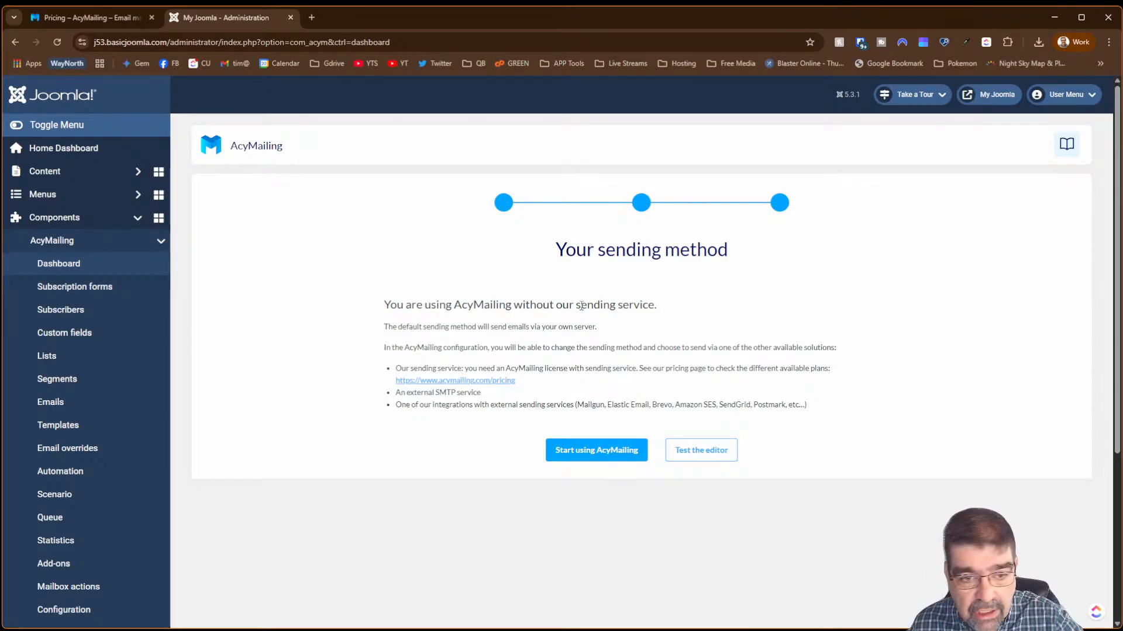
{"action": "left_click", "coordinate": [597, 451]}
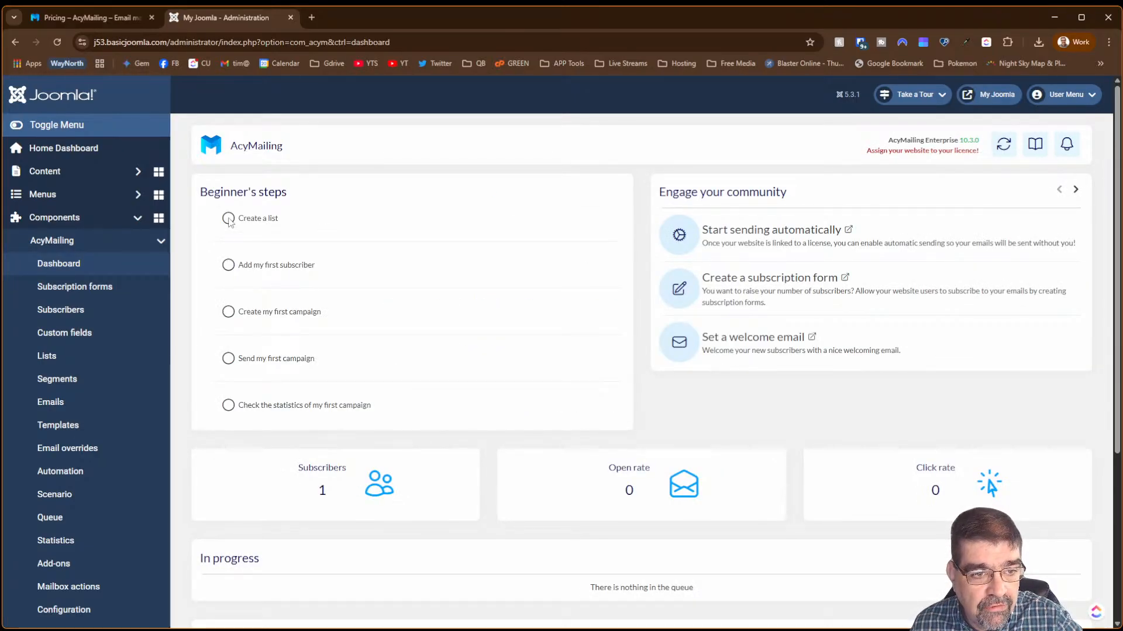
{"action": "left_click", "coordinate": [249, 220]}
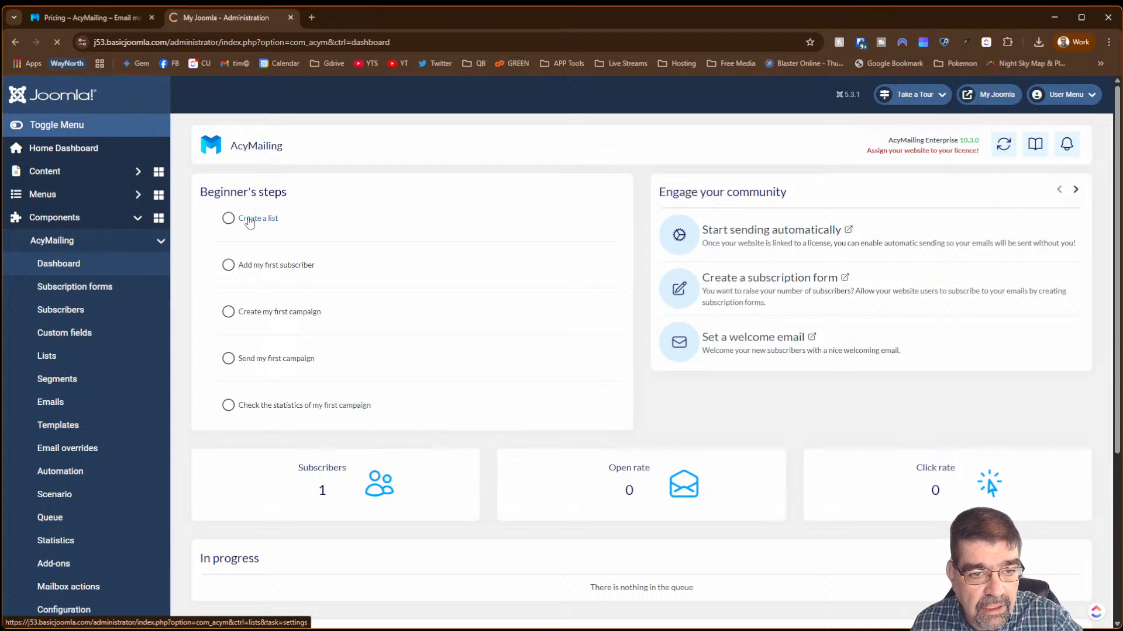
- Enter 'First List' as the list name, display name and description
{"action": "left_click", "coordinate": [265, 304]}
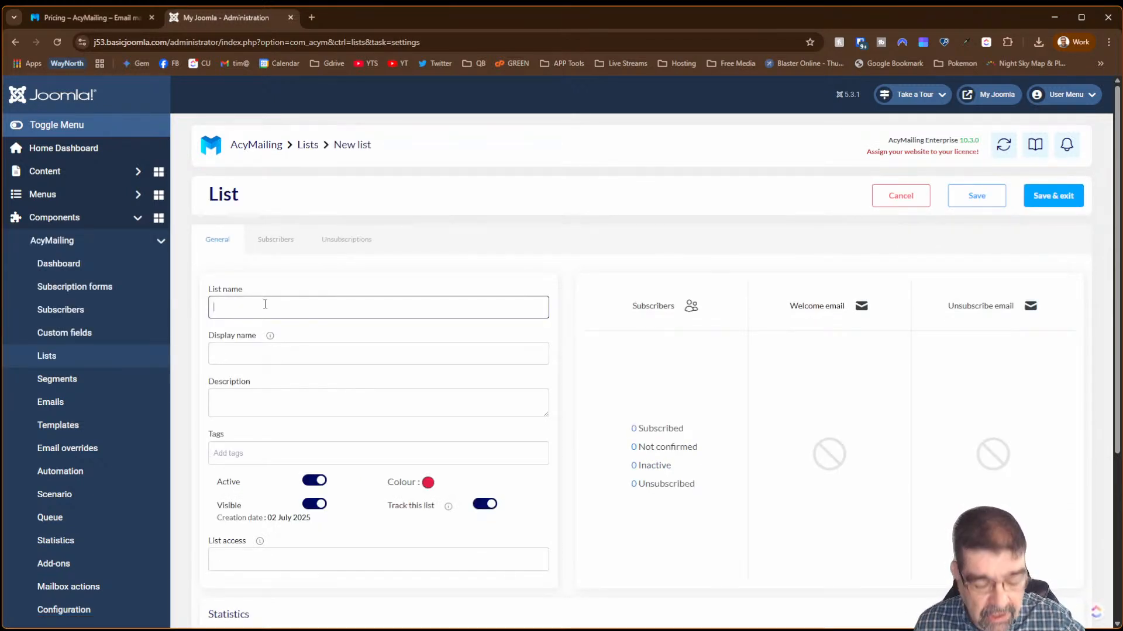
{"action": "type", "text": "First List"}
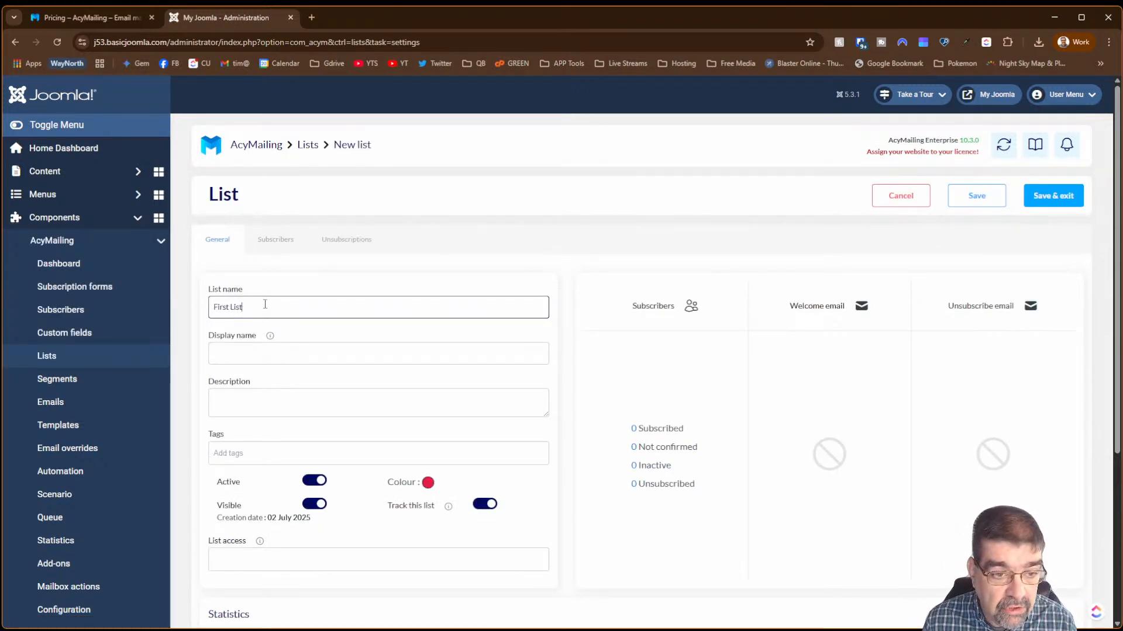
{"action": "key", "text": "Tab"}
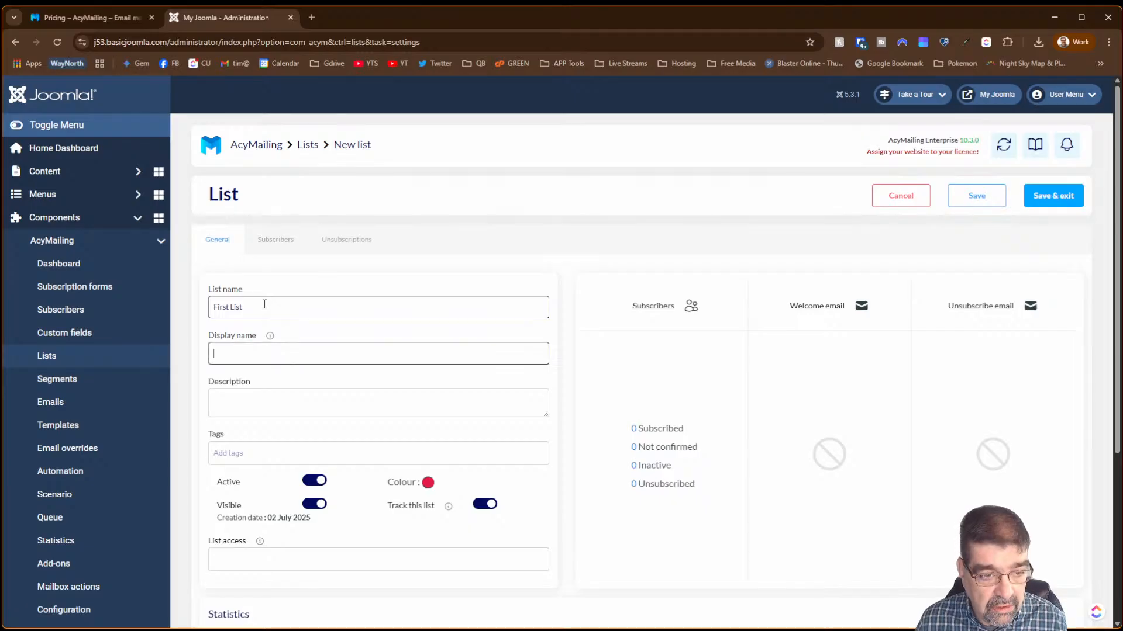
{"action": "type", "text": "First List"}
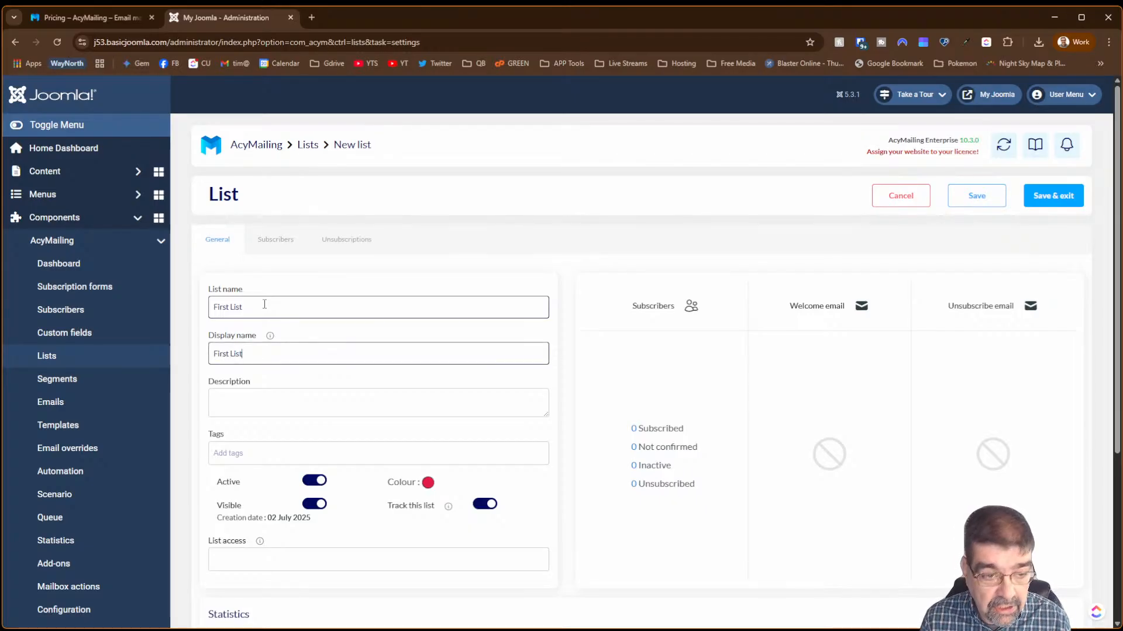
{"action": "key", "text": "Tab"}
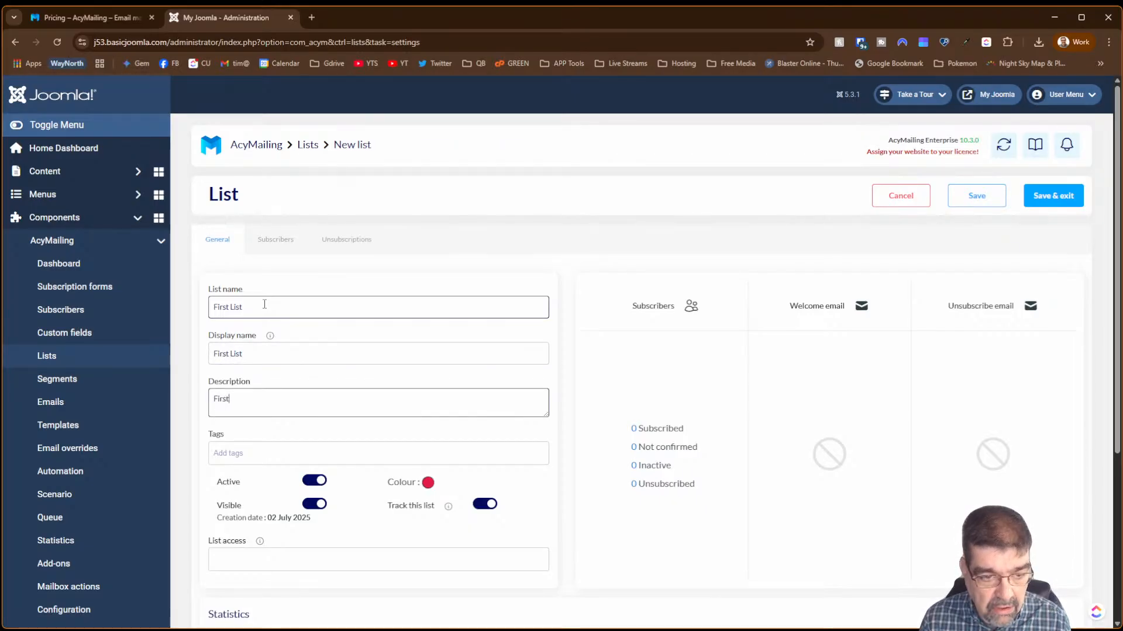
{"action": "key", "text": "BackSpace"}
{"action": "key", "text": "BackSpace"}
{"action": "key", "text": "BackSpace"}
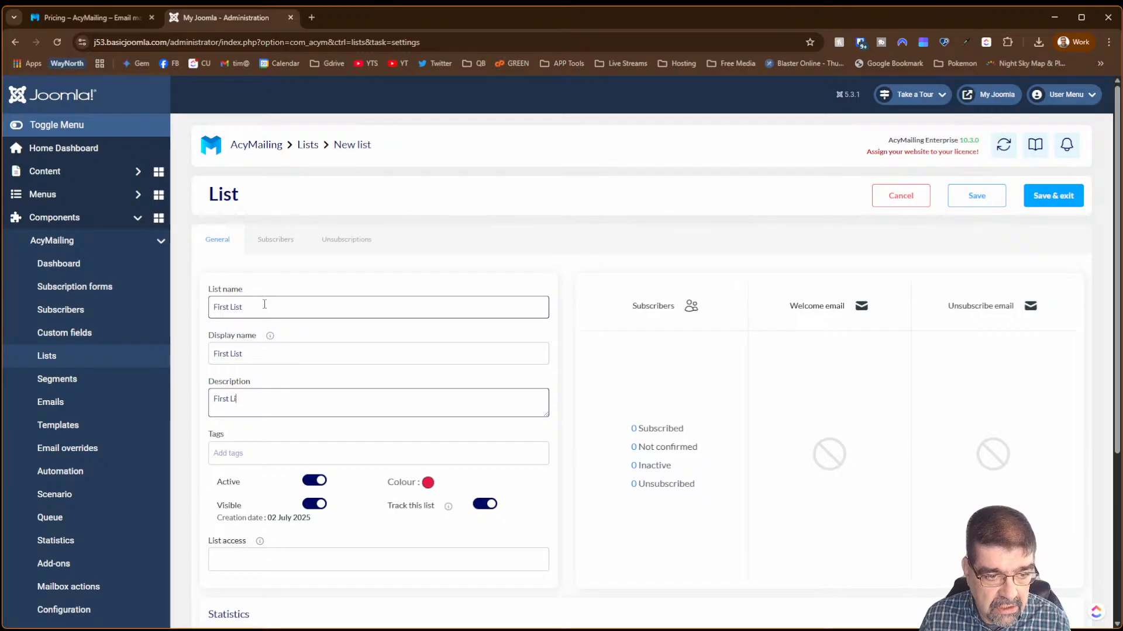
{"action": "type", "text": "st"}
- Leave List access unchanged and save the First List list
{"action": "scroll", "coordinate": [345, 348], "scroll_direction": "down", "scroll_amount": 3}
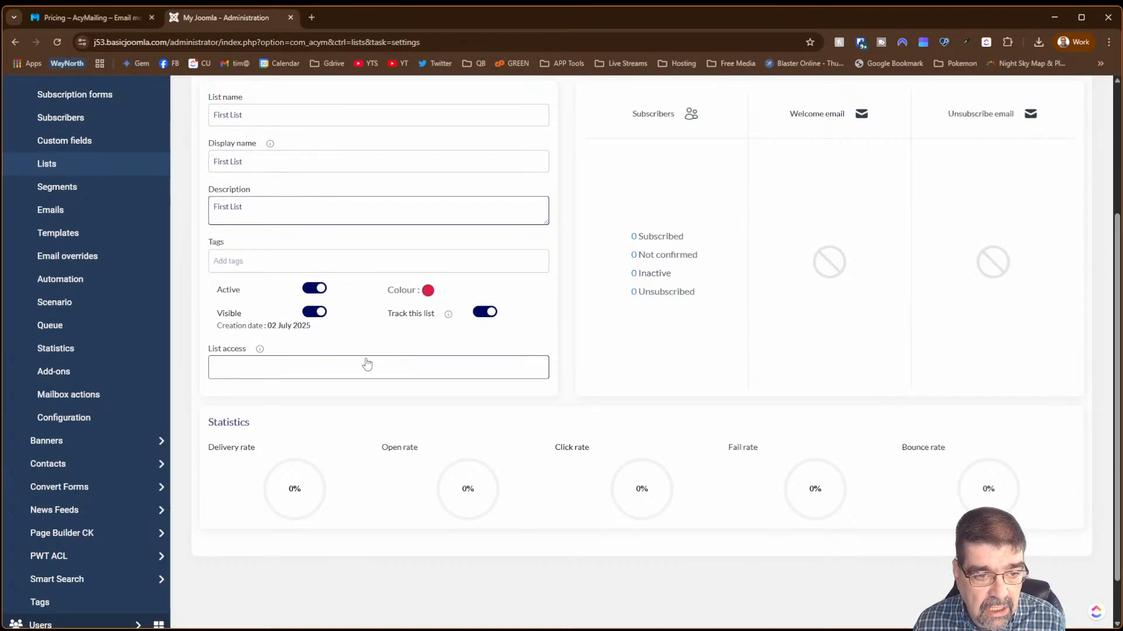
{"action": "left_click", "coordinate": [275, 371]}
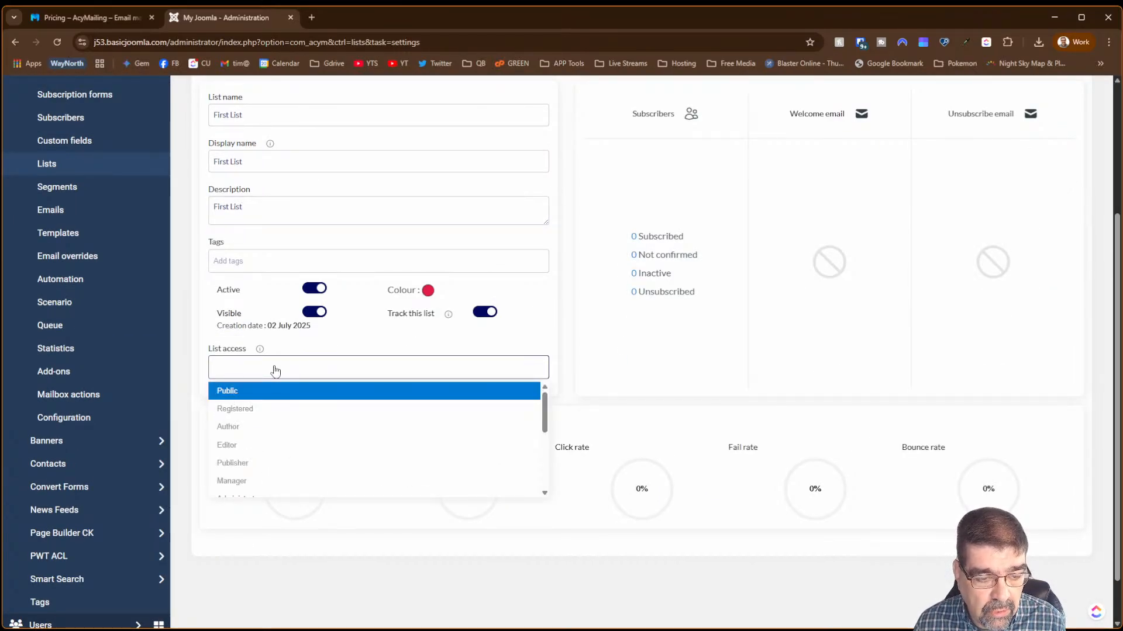
{"action": "mouse_move", "coordinate": [544, 412]}
{"action": "left_mouse_down"}
{"action": "mouse_move", "coordinate": [537, 495]}
{"action": "mouse_move", "coordinate": [555, 394]}
{"action": "left_mouse_up"}
{"action": "left_click", "coordinate": [629, 346]}
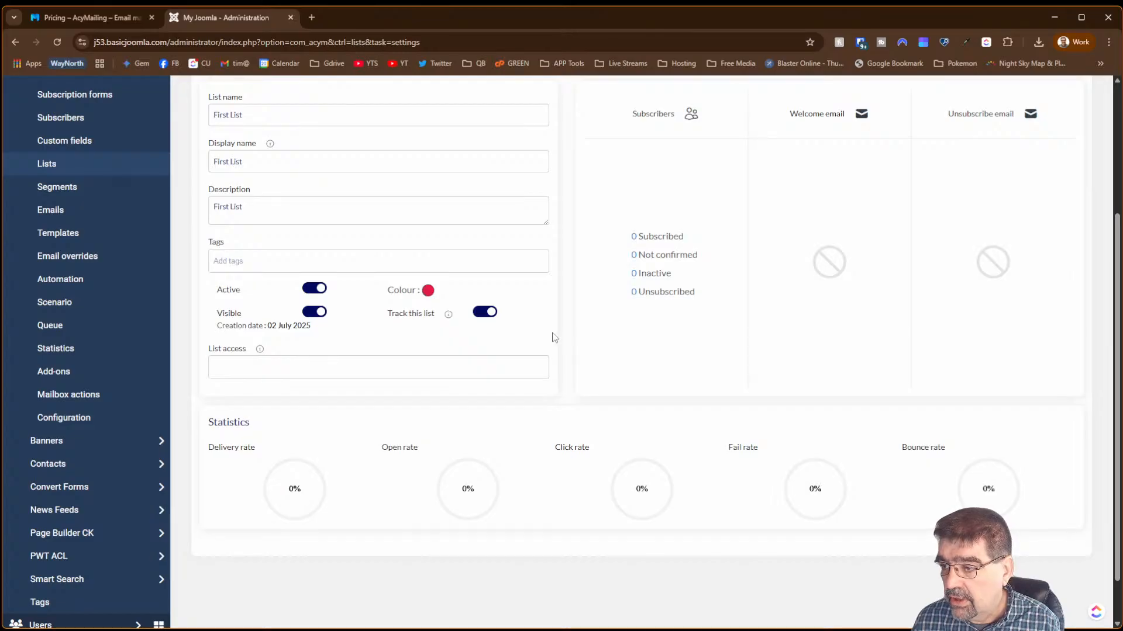
{"action": "scroll", "coordinate": [552, 337], "scroll_direction": "up", "scroll_amount": 3}
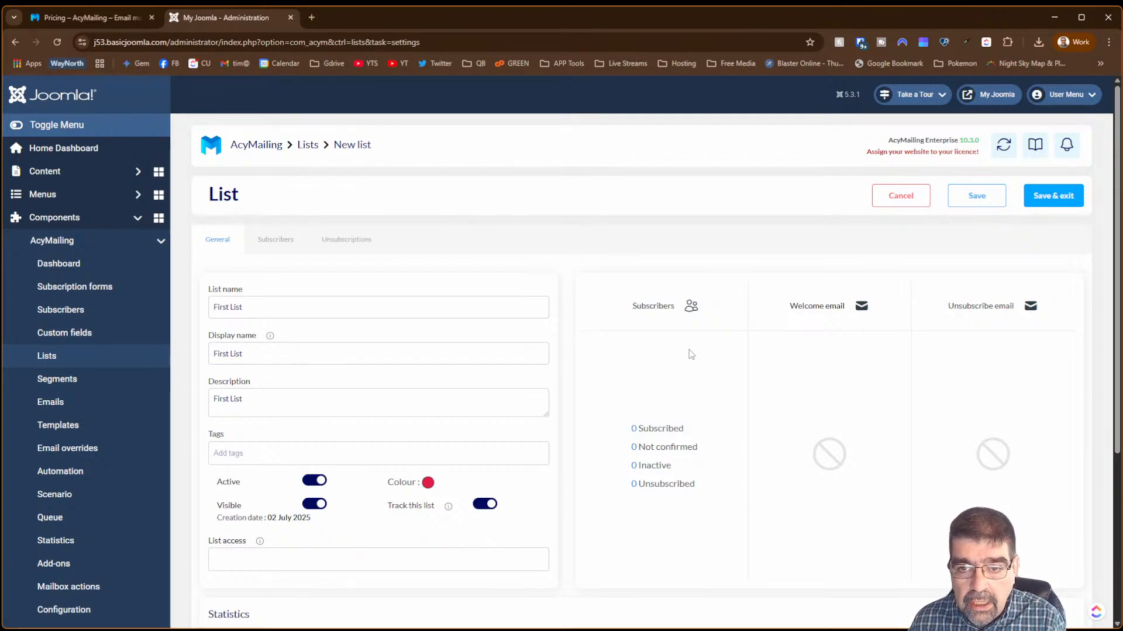
{"action": "scroll", "coordinate": [684, 359], "scroll_direction": "down", "scroll_amount": 4}
{"action": "scroll", "coordinate": [681, 367], "scroll_direction": "up", "scroll_amount": 3}
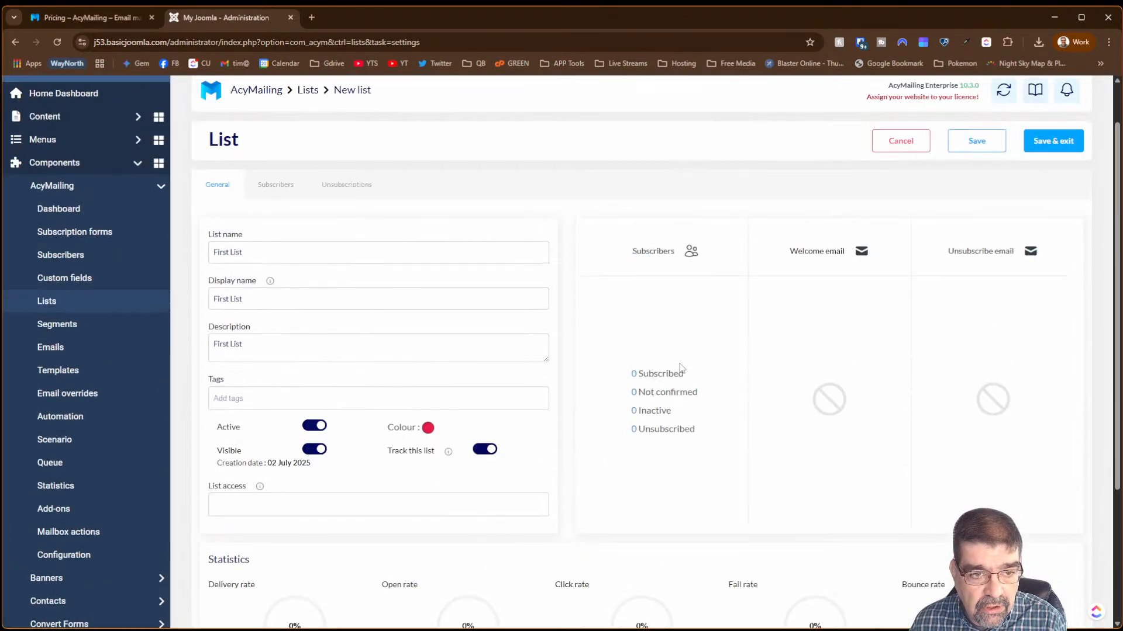
{"action": "scroll", "coordinate": [681, 367], "scroll_direction": "up", "scroll_amount": 1}
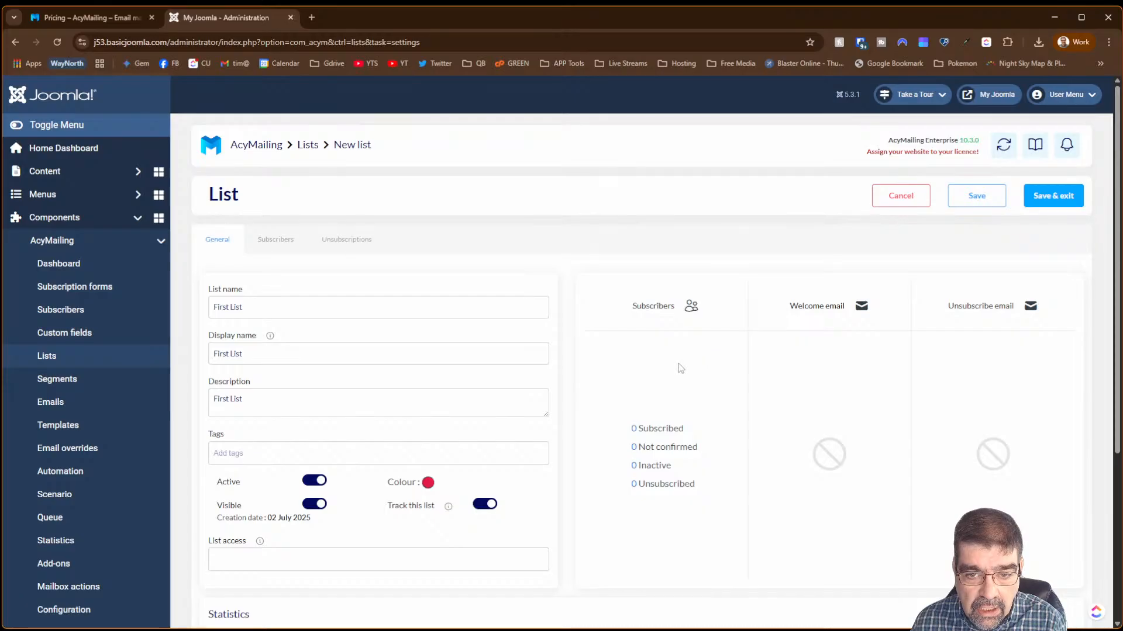
{"action": "mouse_move", "coordinate": [802, 322]}
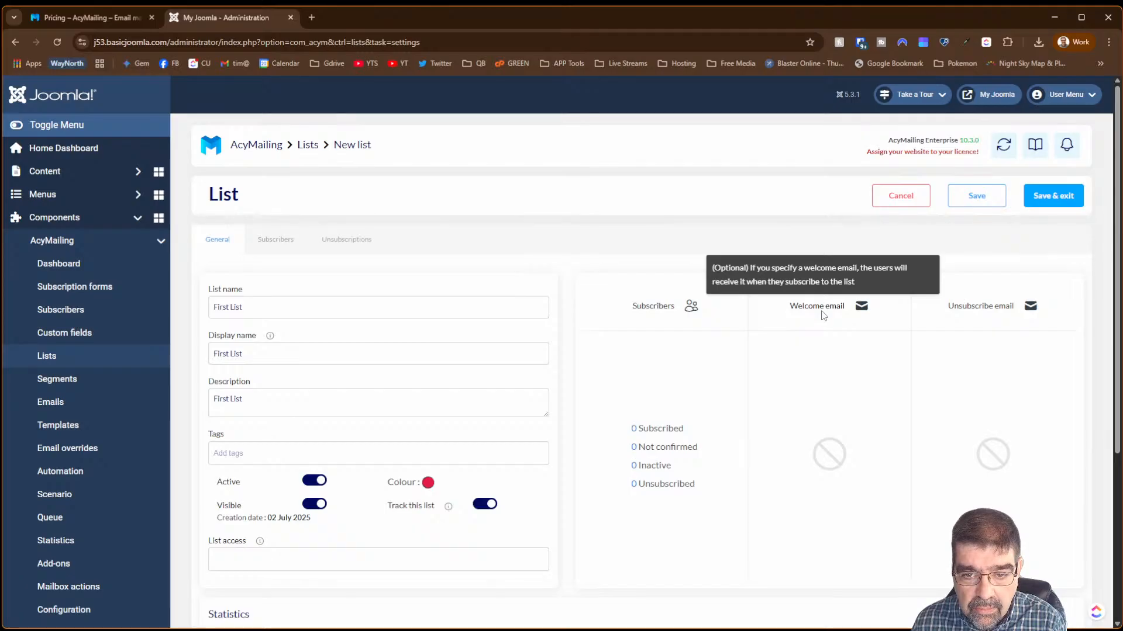
{"action": "left_click", "coordinate": [988, 197]}
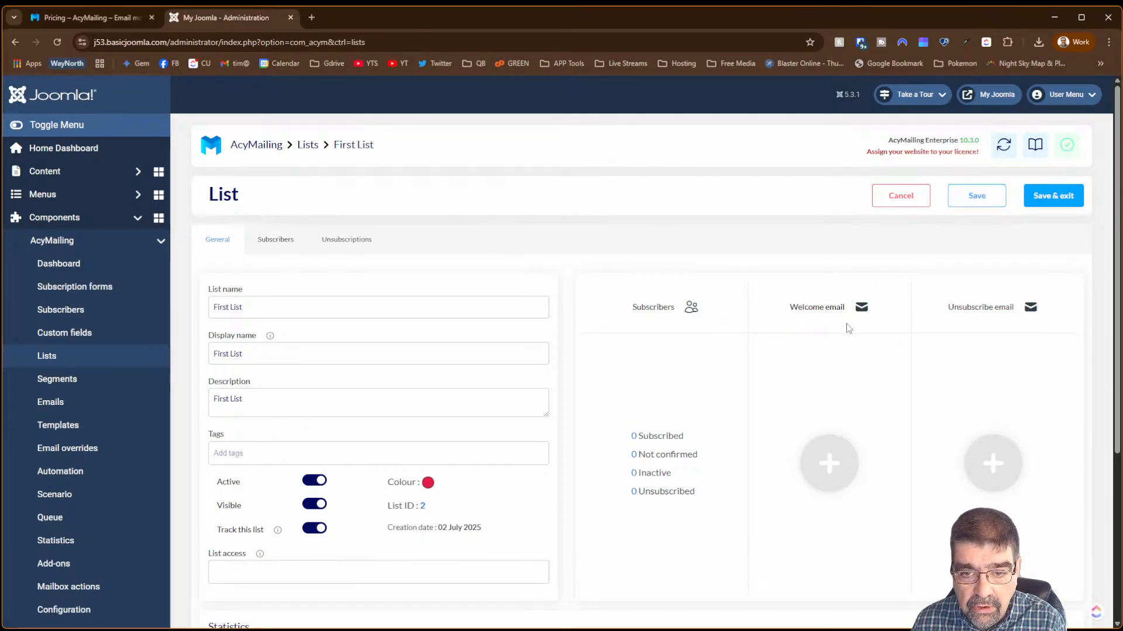
{"action": "left_click", "coordinate": [836, 471]}
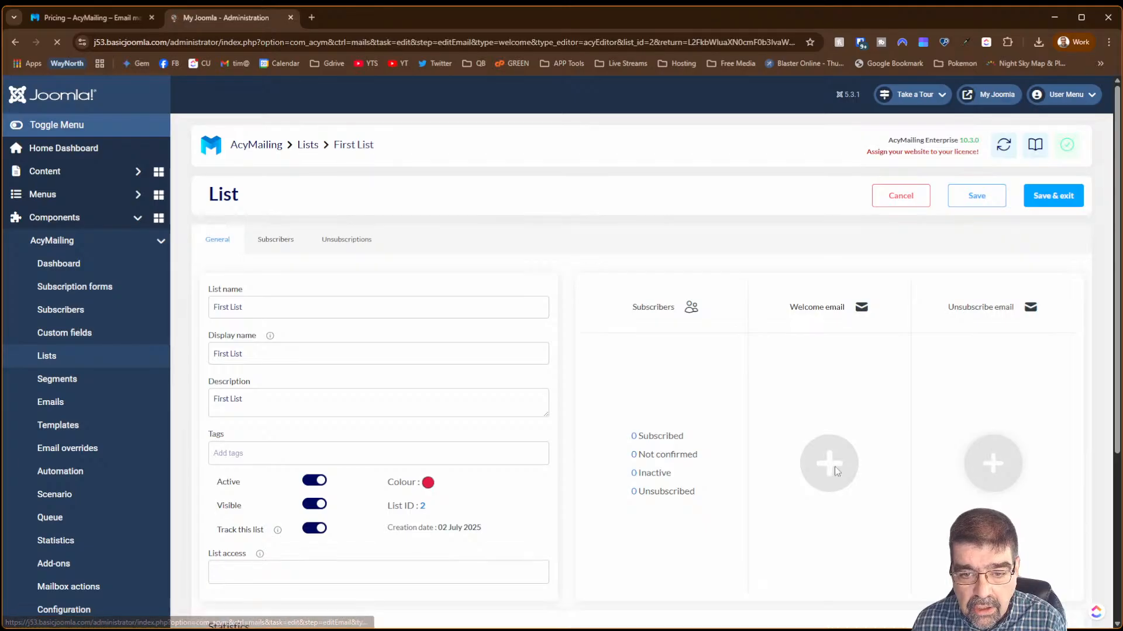
- Name the new welcome email 'Cybersalt'
{"action": "left_click", "coordinate": [307, 241]}
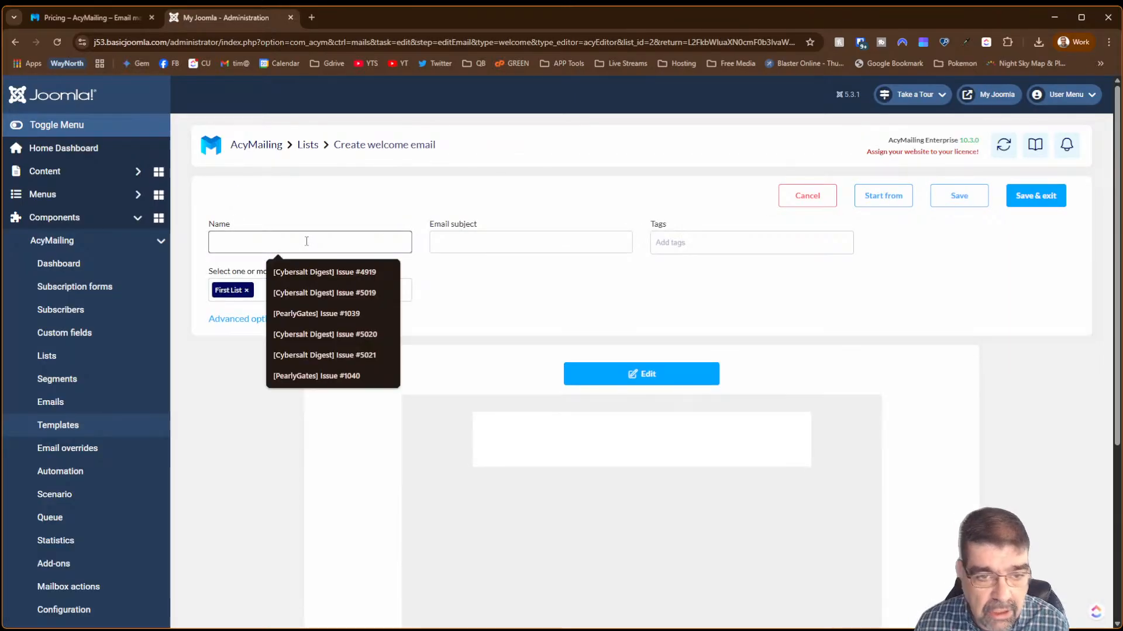
{"action": "type", "text": "WElcome"}
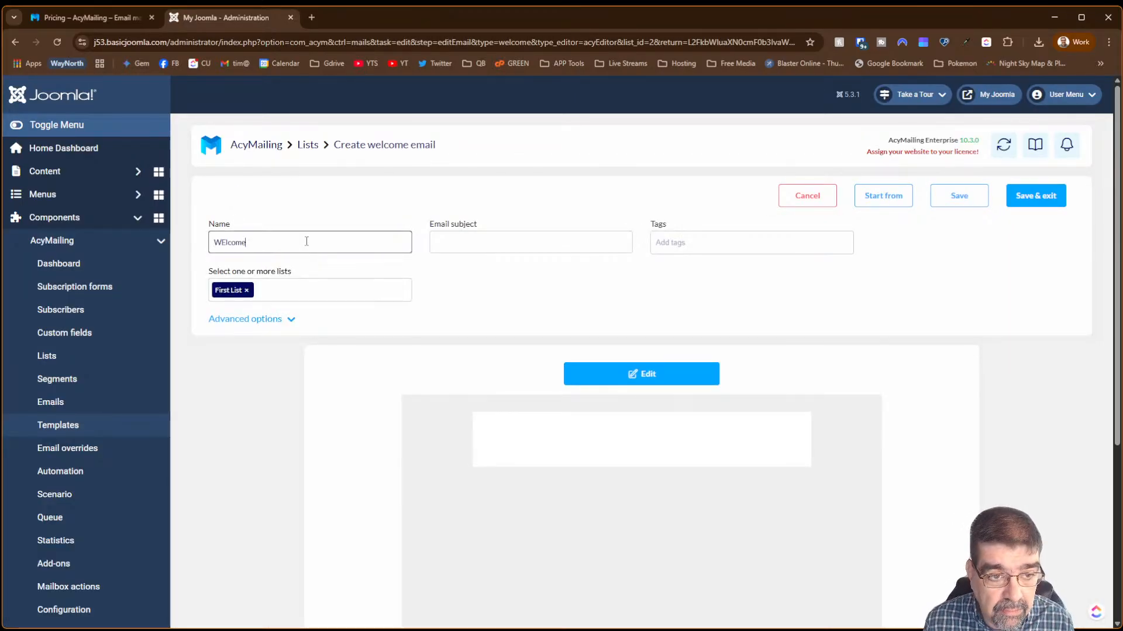
{"action": "key", "text": "BackSpace"}
{"action": "type", "text": "elco"}
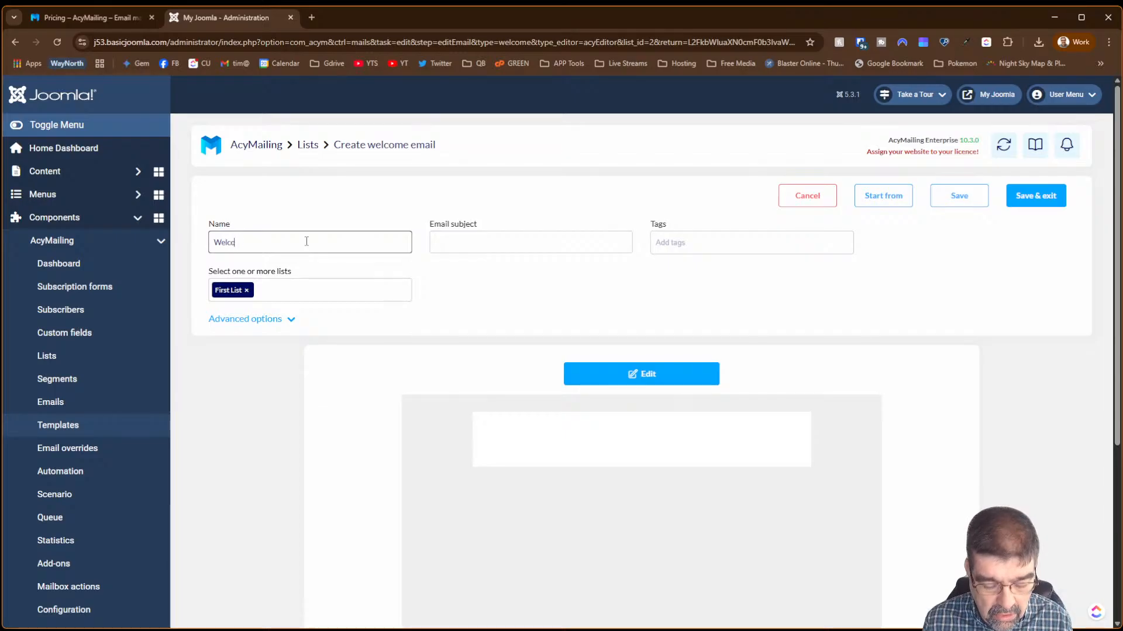
{"action": "type", "text": "me"}
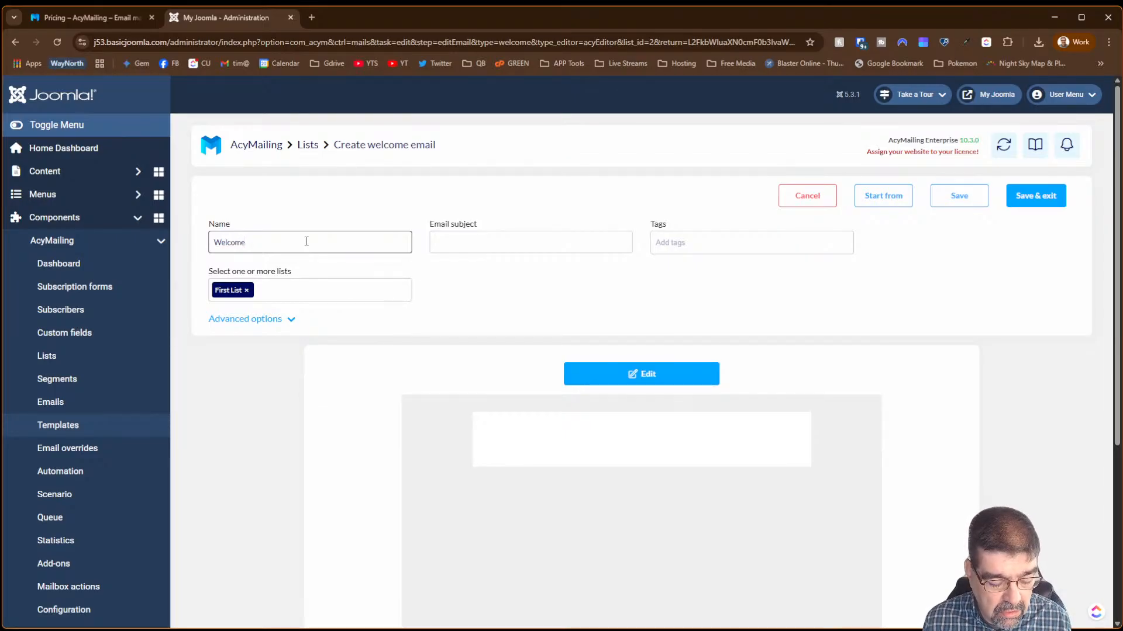
{"action": "type", "text": "!"}
{"action": "key", "text": "Tab"}
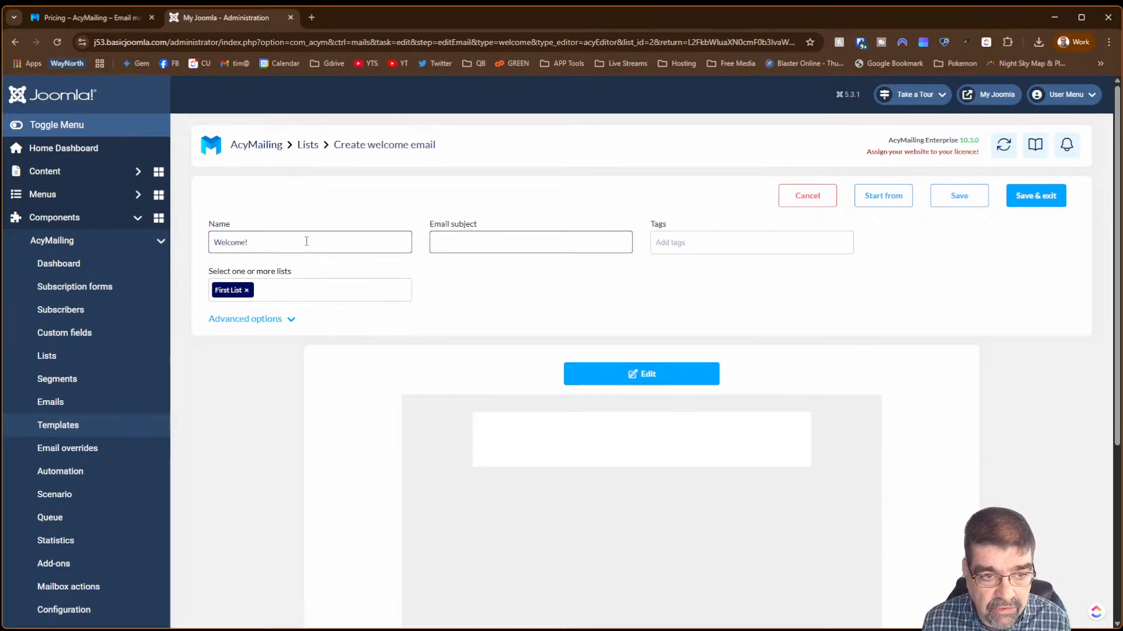
{"action": "key", "text": "shift+Tab"}
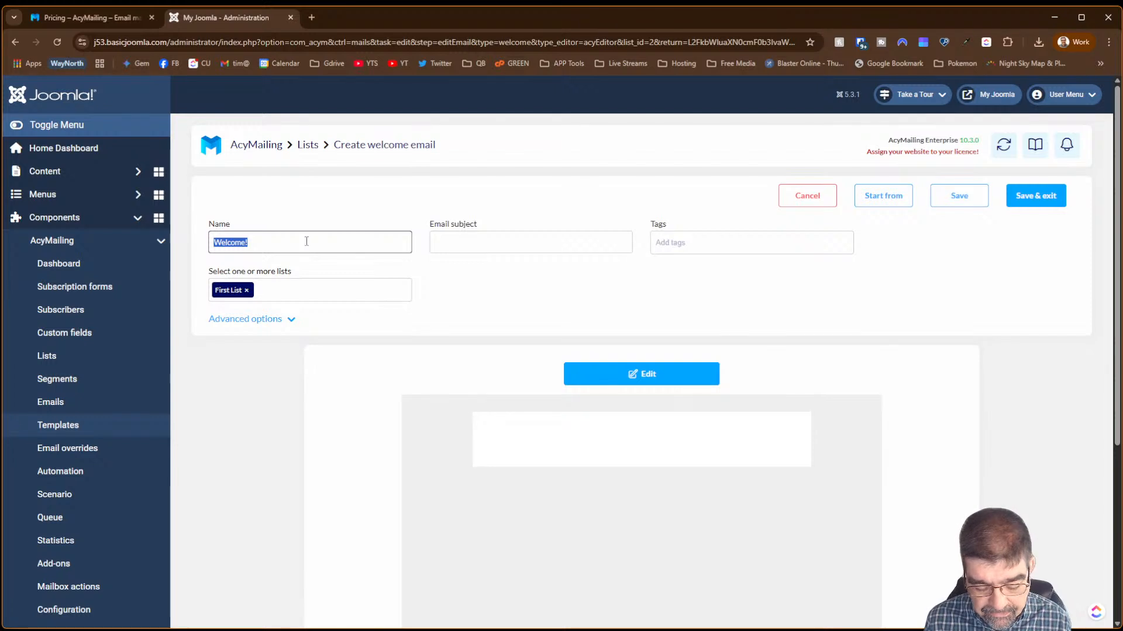
{"action": "type", "text": "Cyber"}
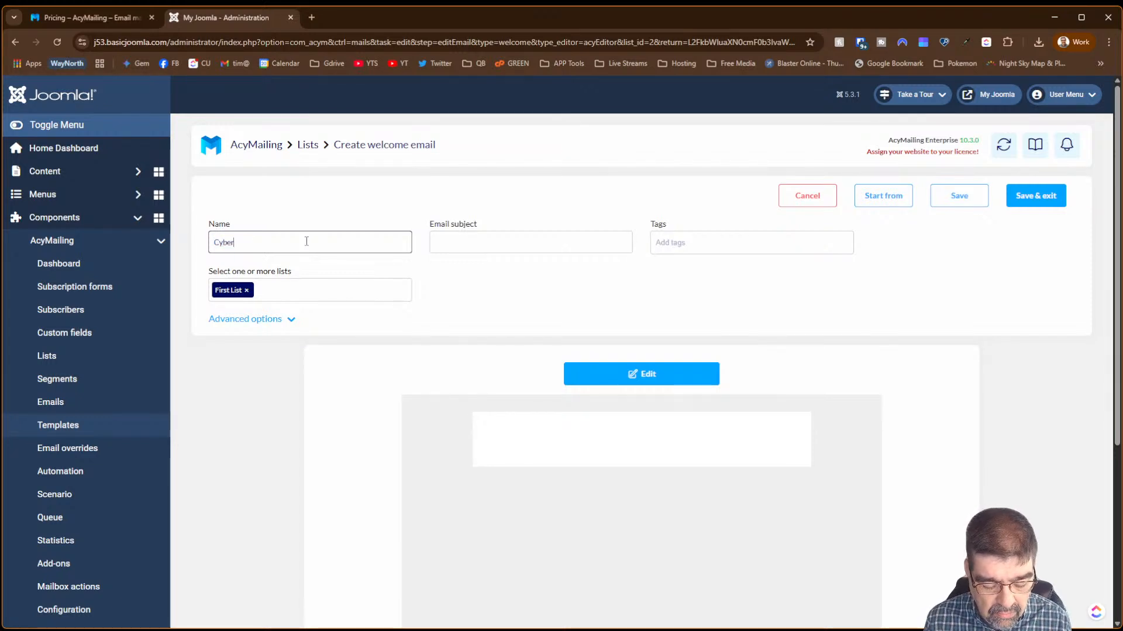
{"action": "type", "text": "sa"}
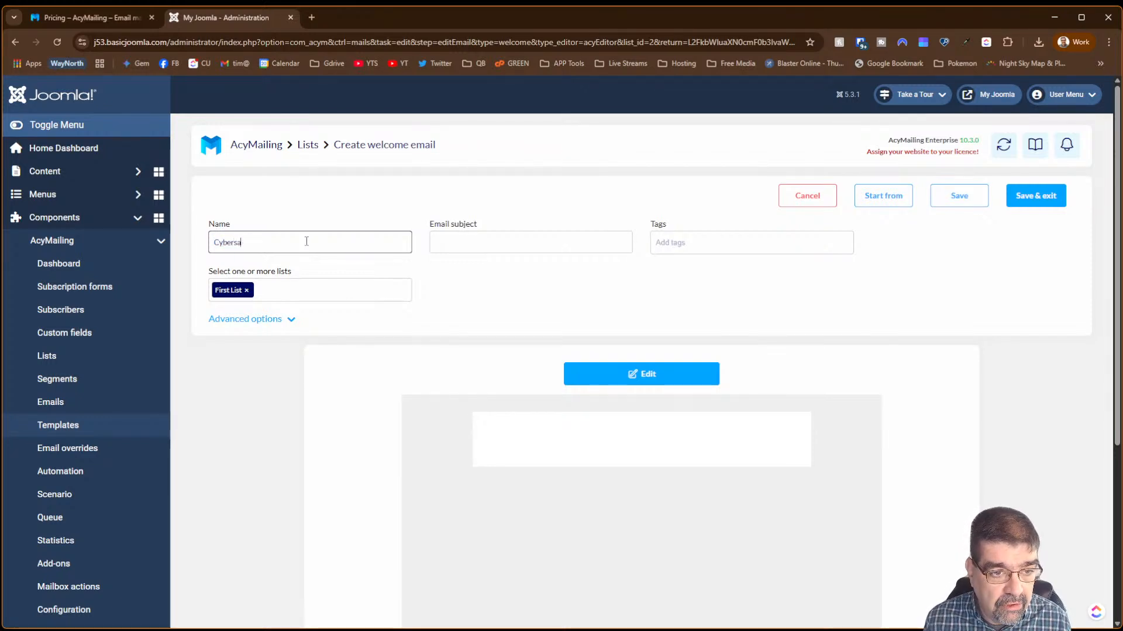
{"action": "type", "text": "lt"}
- Set the email subject to 'Welcome!' and briefly expand then collapse Advanced options
{"action": "key", "text": "Tab"}
{"action": "type", "text": "WElcom"}
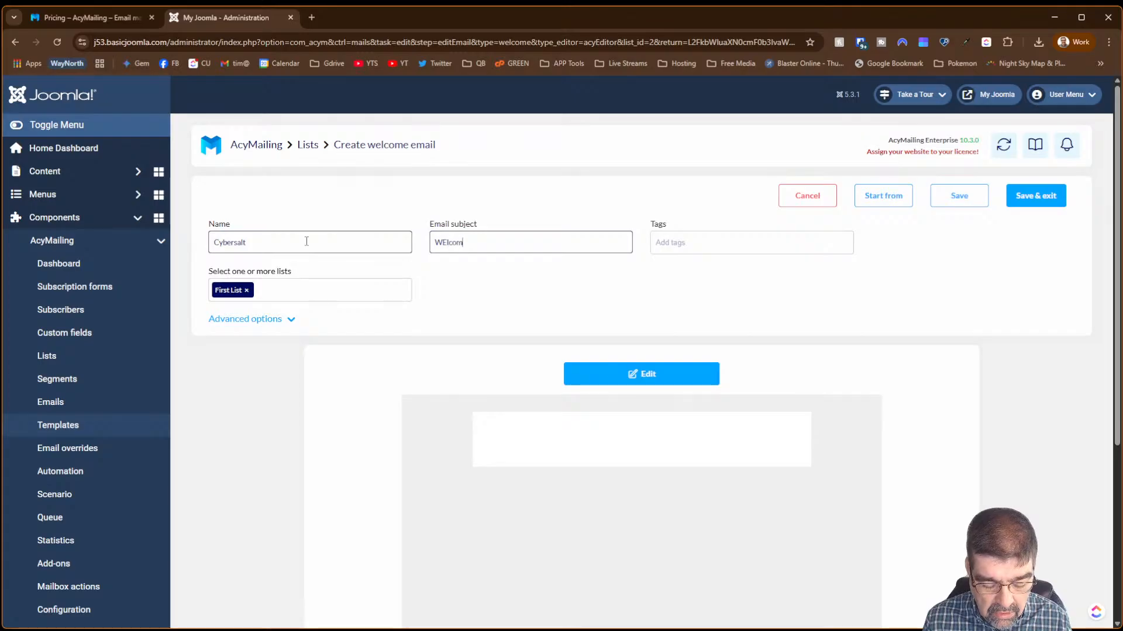
{"action": "type", "text": "e"}
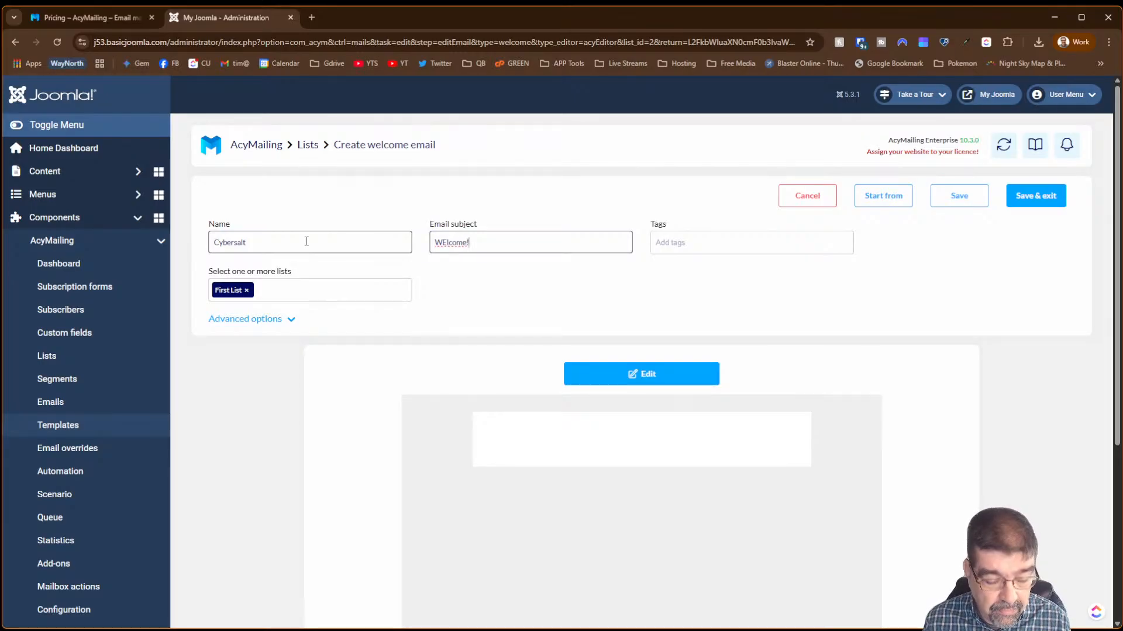
{"action": "type", "text": "!"}
{"action": "key", "text": "Left"}
{"action": "key", "text": "Left"}
{"action": "key", "text": "Left"}
{"action": "key", "text": "Left"}
{"action": "key", "text": "Left"}
{"action": "key", "text": "Left"}
{"action": "key", "text": "BackSpace"}
{"action": "type", "text": "e"}
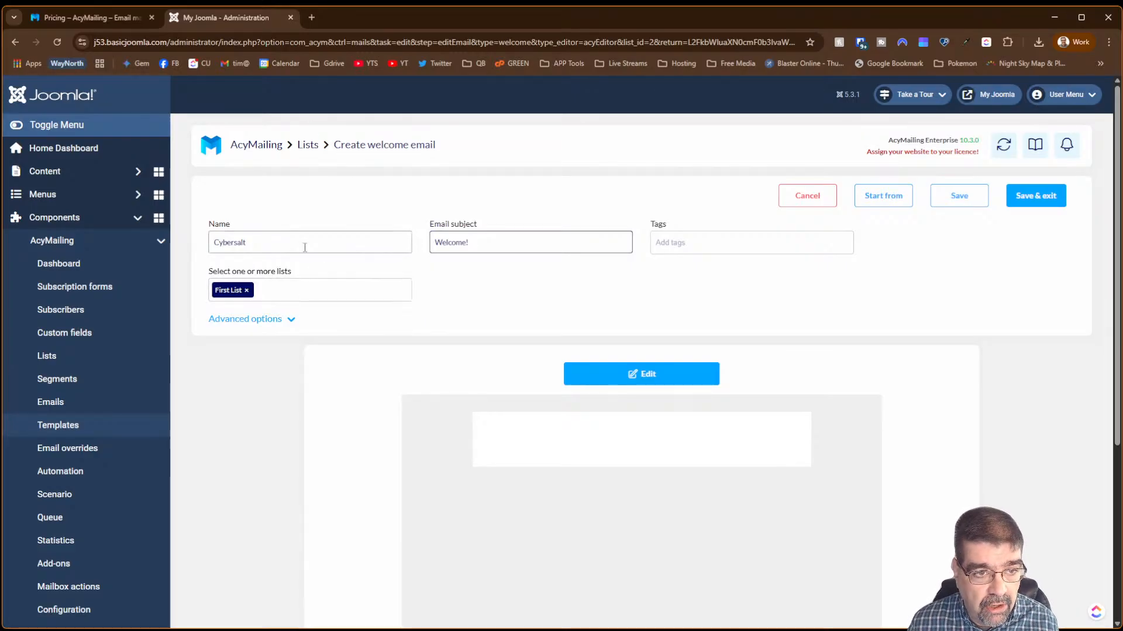
{"action": "left_click", "coordinate": [290, 327]}
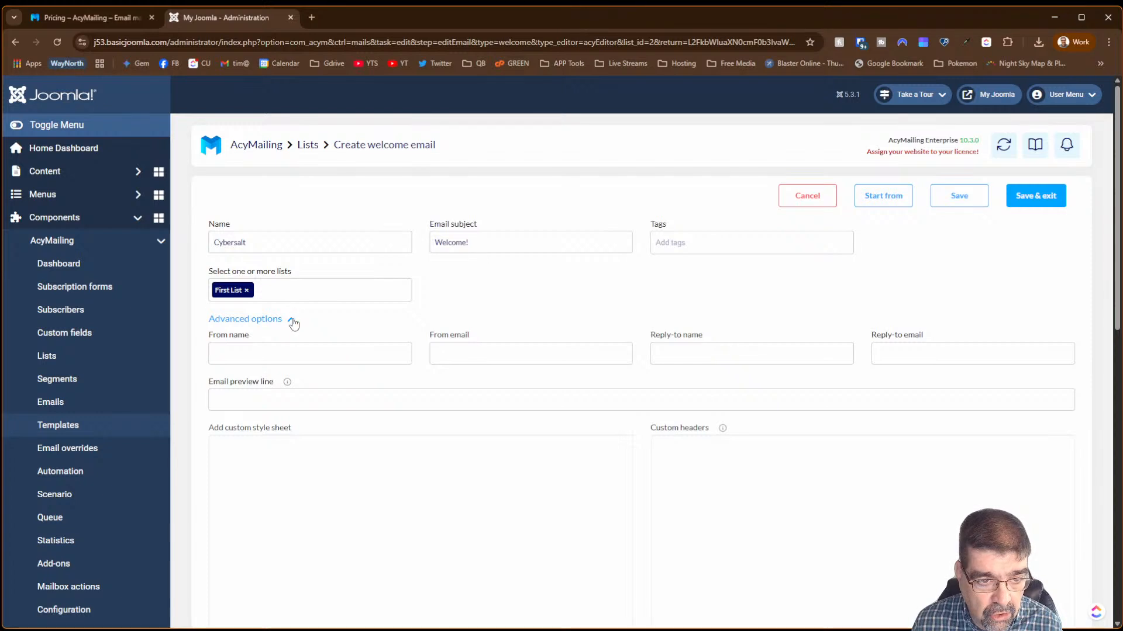
{"action": "left_click", "coordinate": [290, 321]}
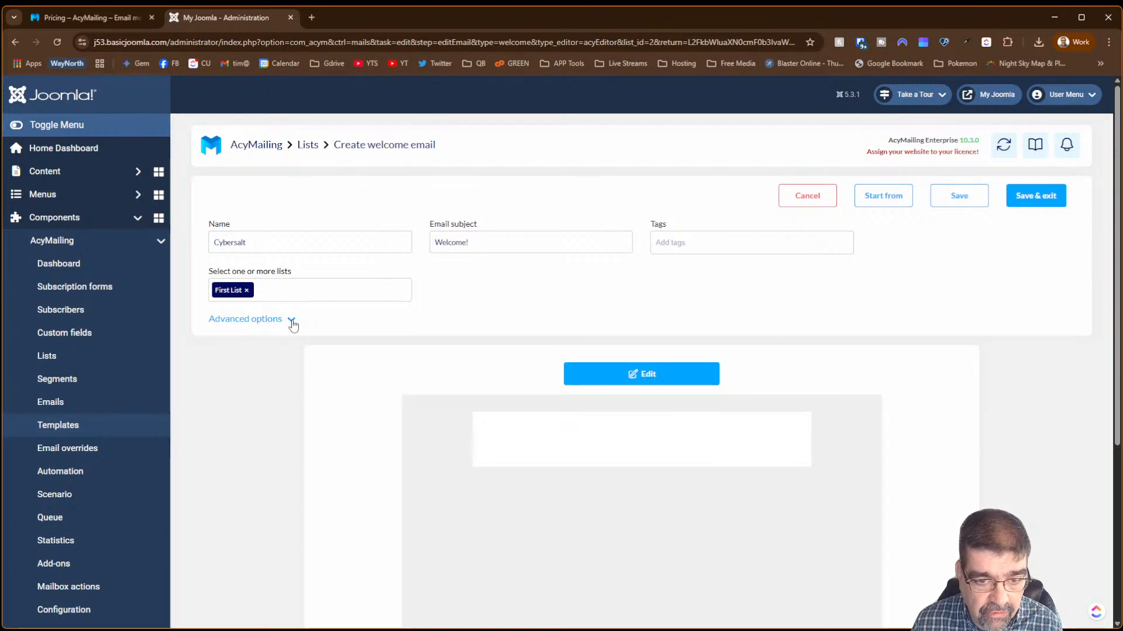
- In the content editor, add a single-column zone and type 'Welcom to the list.'
{"action": "left_click", "coordinate": [631, 374]}
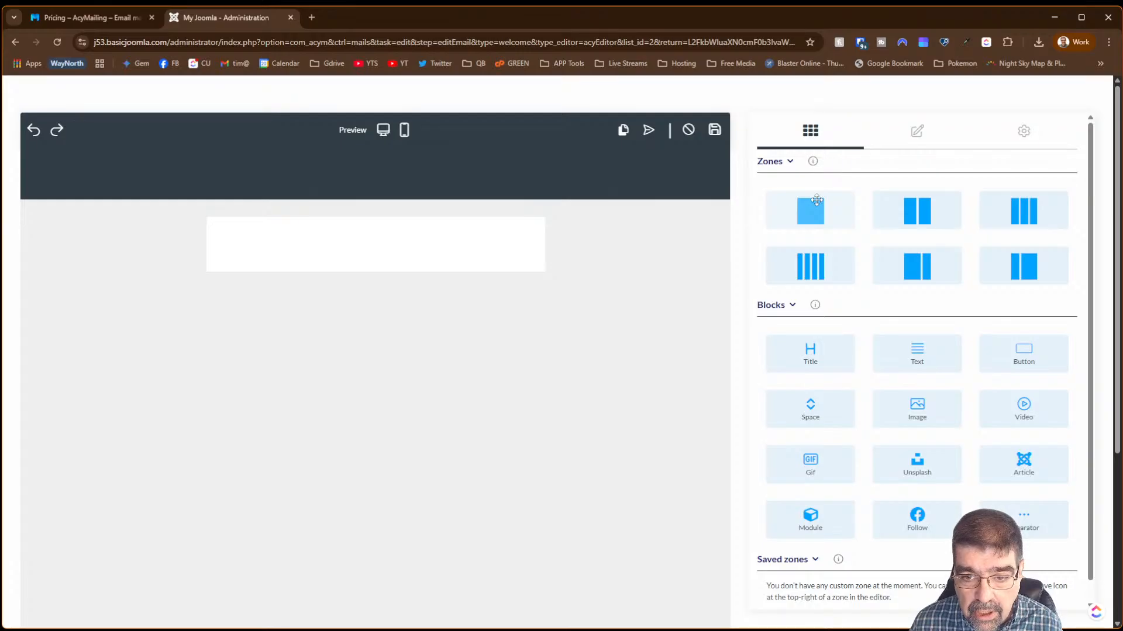
{"action": "left_click_drag", "start_coordinate": [817, 200], "coordinate": [319, 236]}
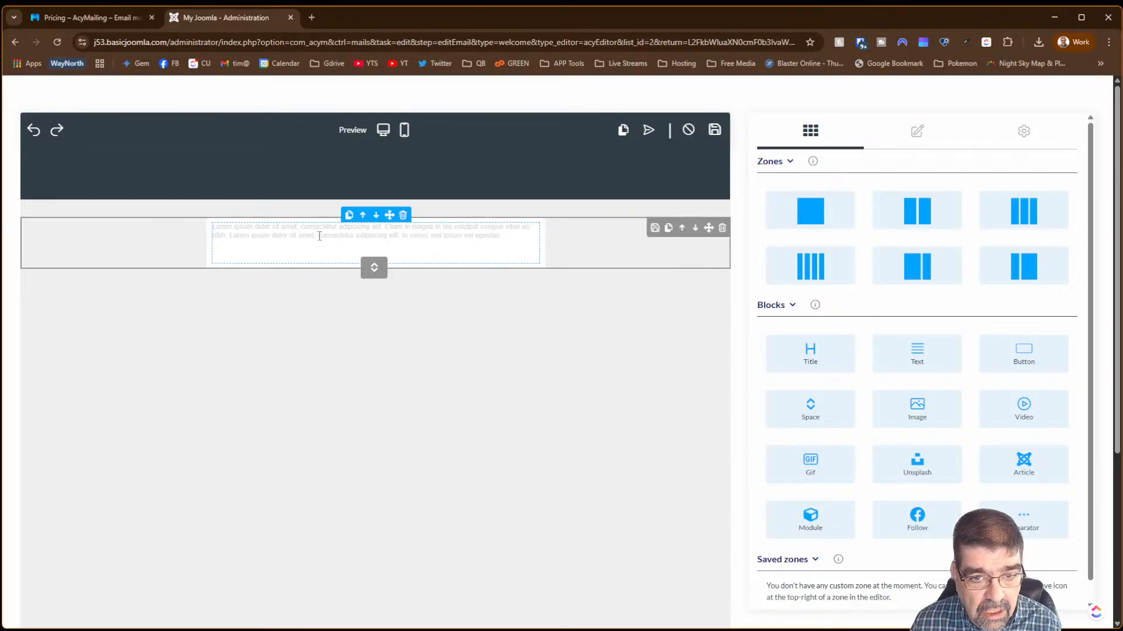
{"action": "left_click", "coordinate": [319, 236]}
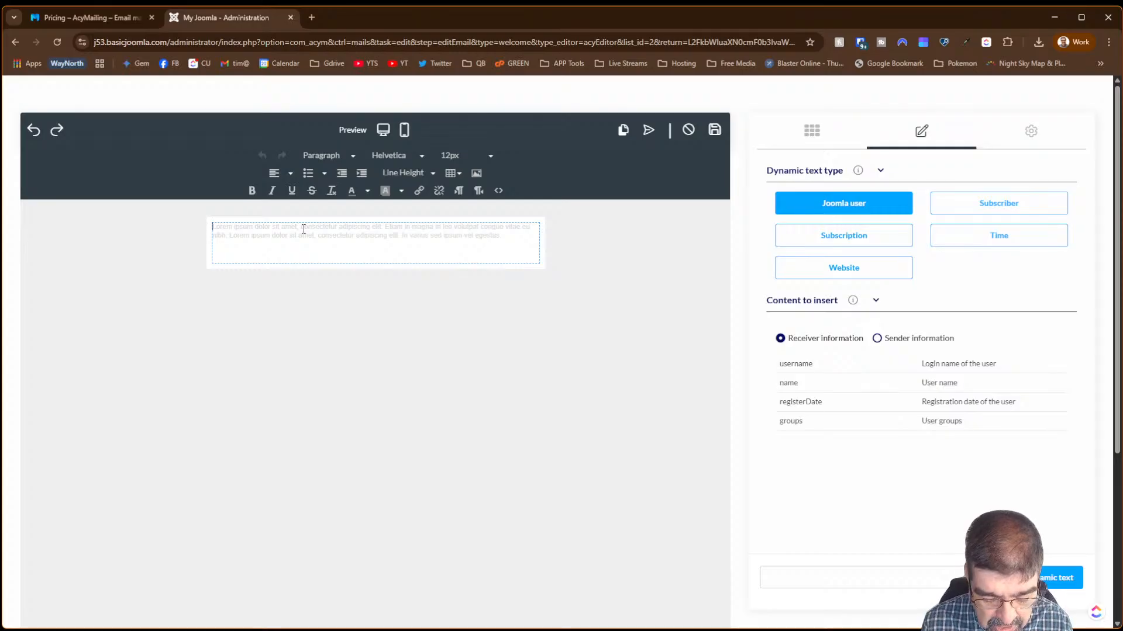
{"action": "type", "text": "Wel"}
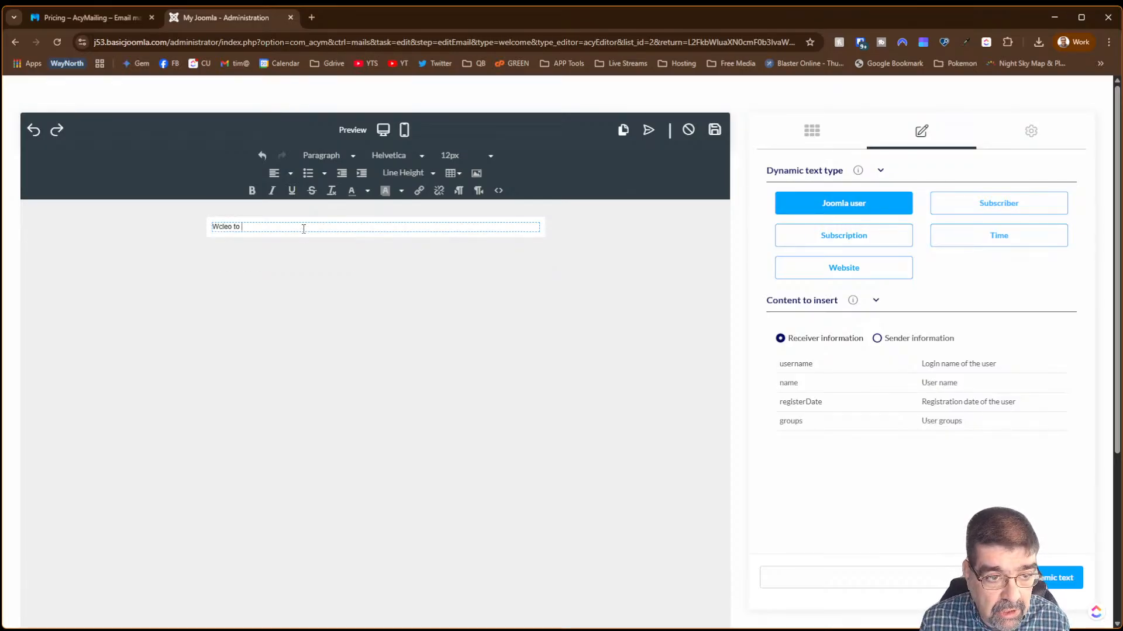
{"action": "type", "text": "lcom to the "}
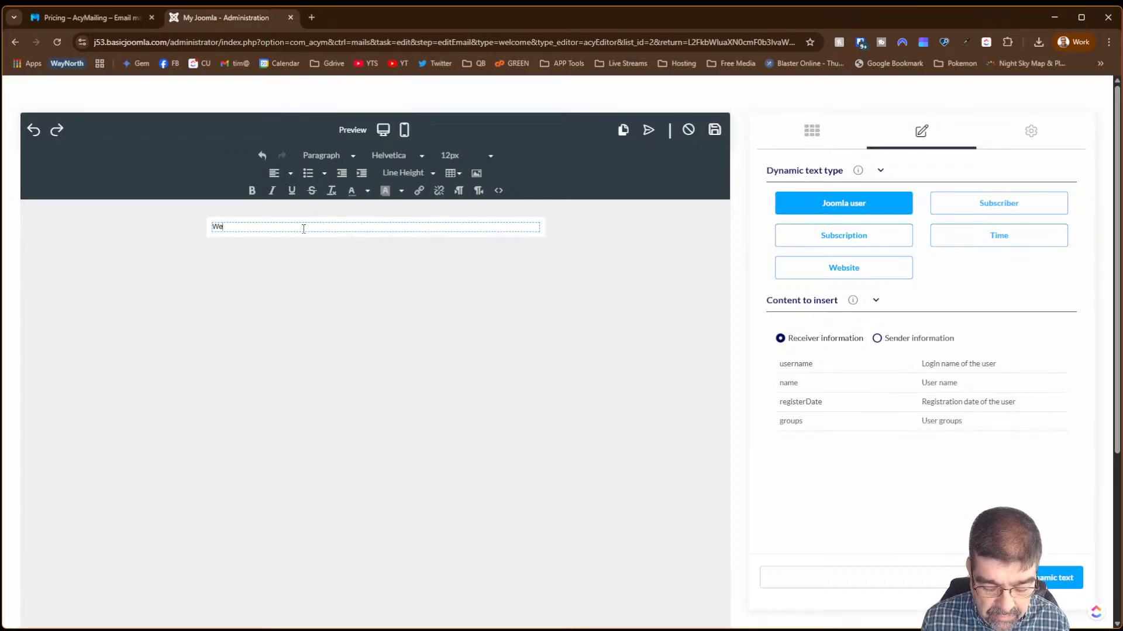
{"action": "type", "text": "list."}
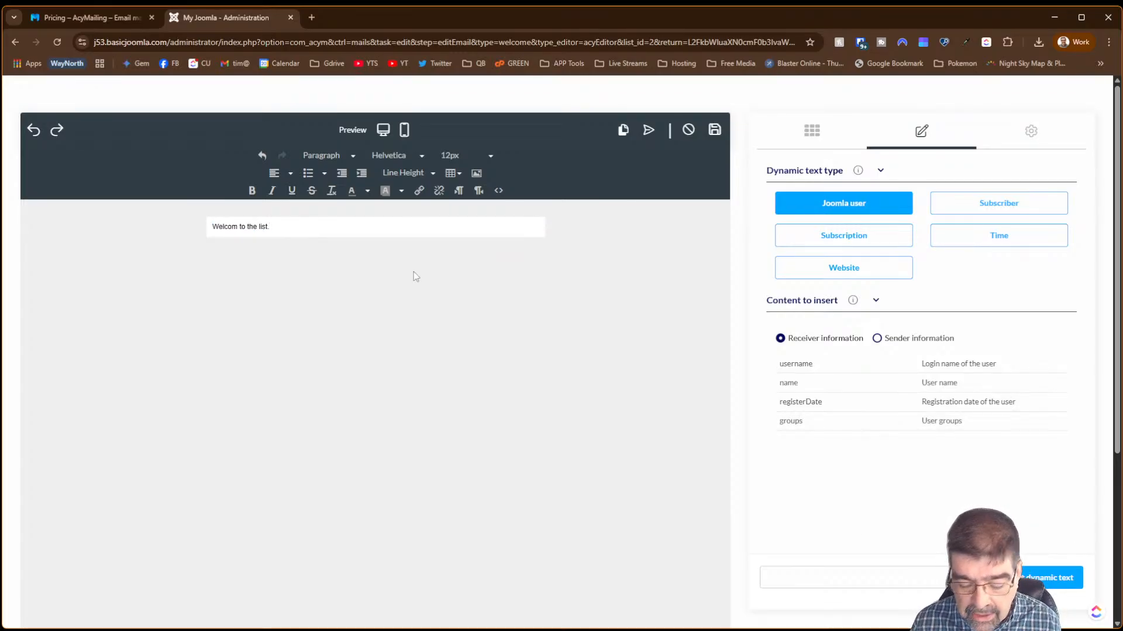
- Start a new line below the welcome text and select the Dynamic text field
{"action": "key", "text": "Return"}
{"action": "key", "text": "Return"}
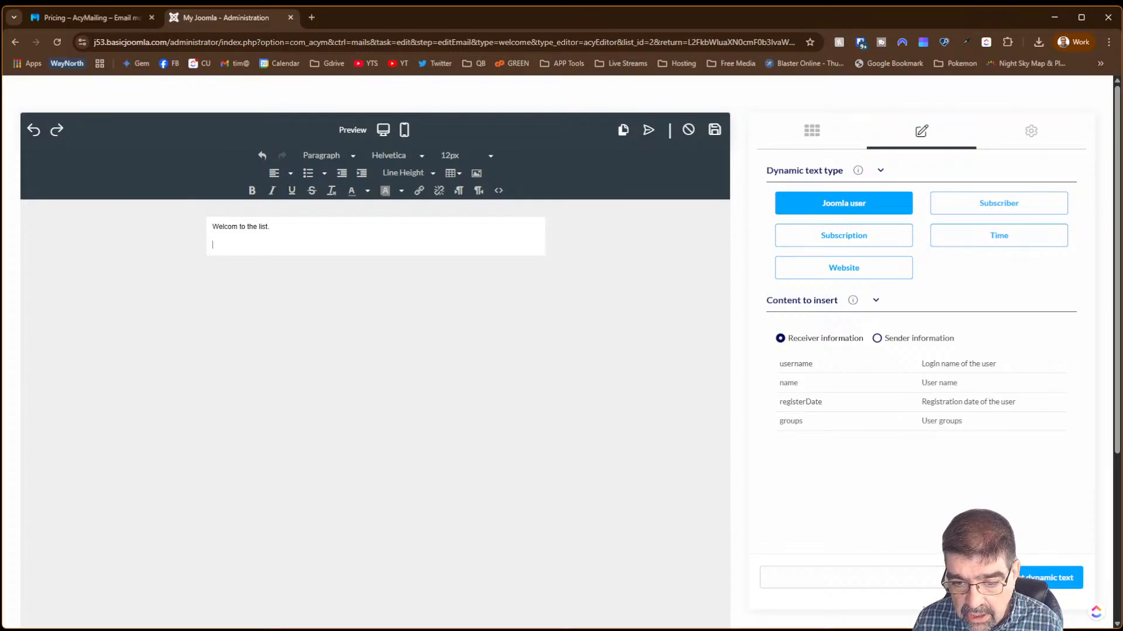
{"action": "left_click", "coordinate": [916, 582]}
{"action": "scroll", "coordinate": [963, 477], "scroll_direction": "down", "scroll_amount": 3}
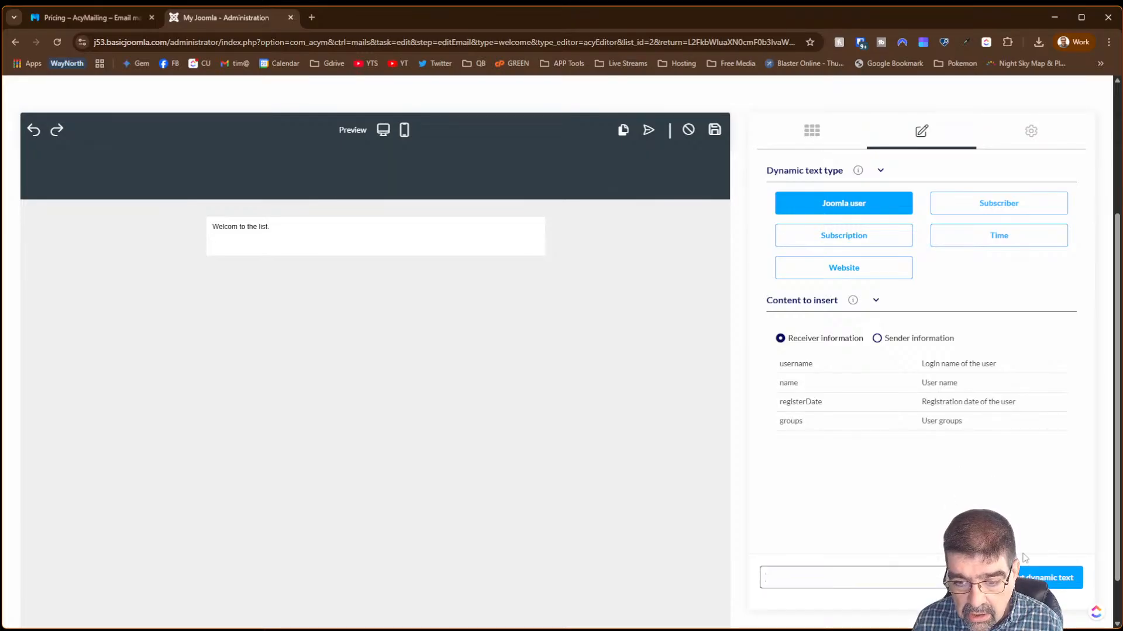
{"action": "left_click", "coordinate": [1011, 579]}
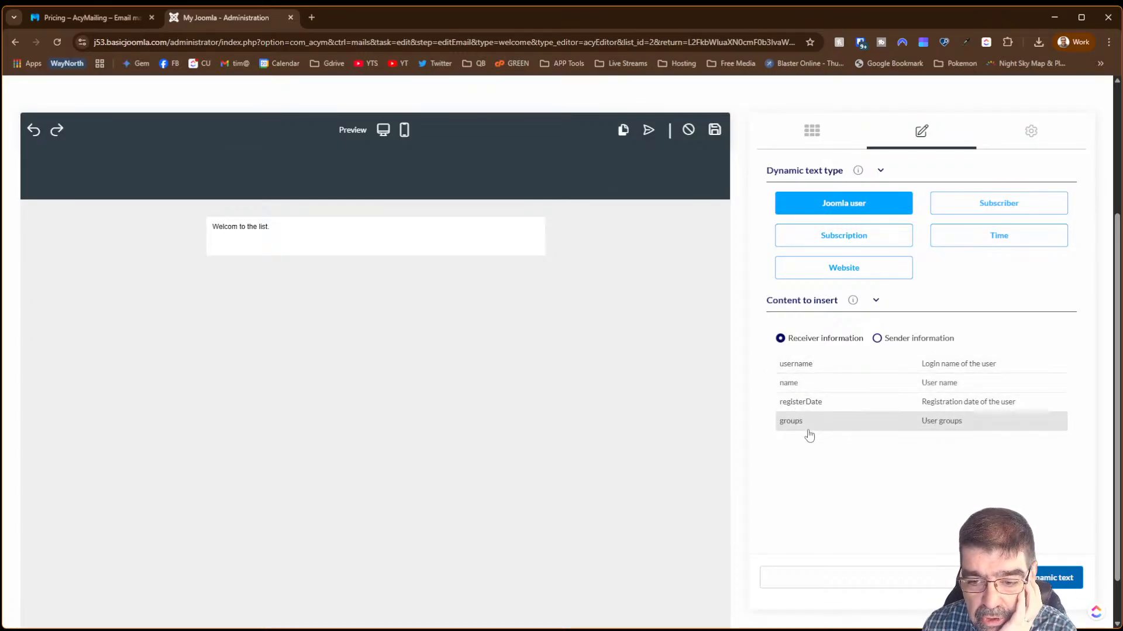
- Insert the Joomla user username dynamic text tag on the new line
{"action": "left_click", "coordinate": [810, 578]}
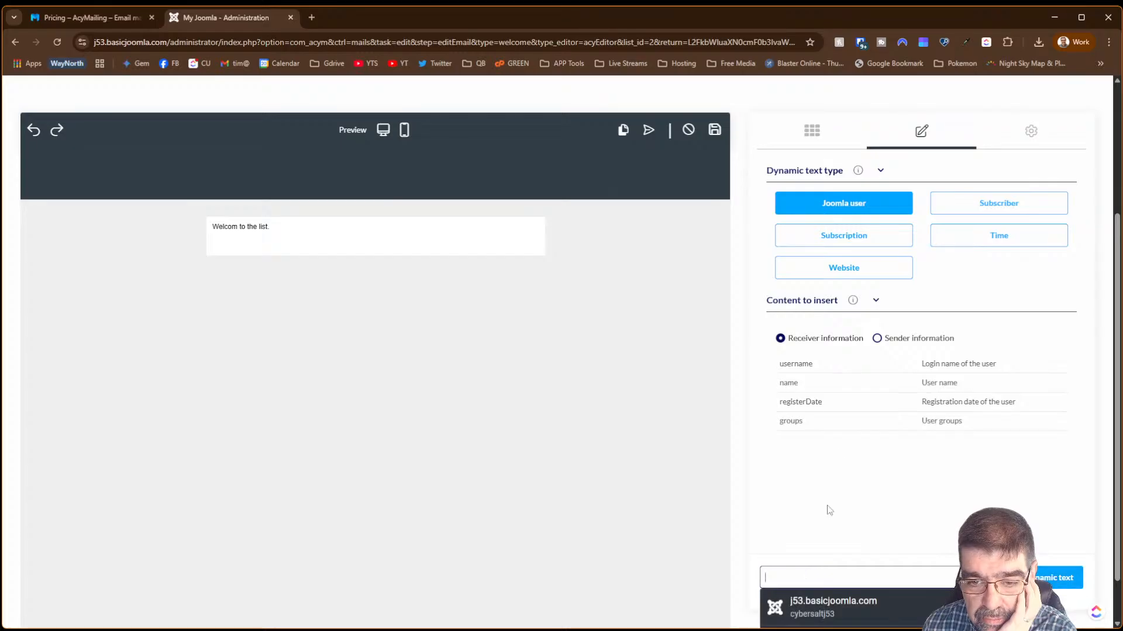
{"action": "left_click", "coordinate": [850, 442]}
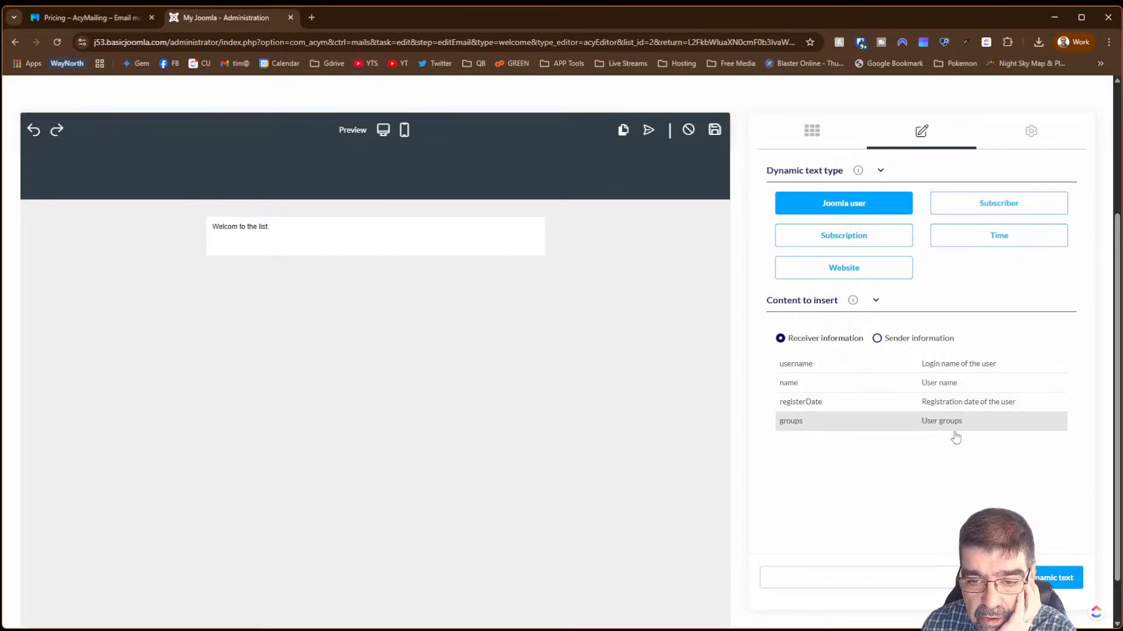
{"action": "left_click", "coordinate": [792, 422]}
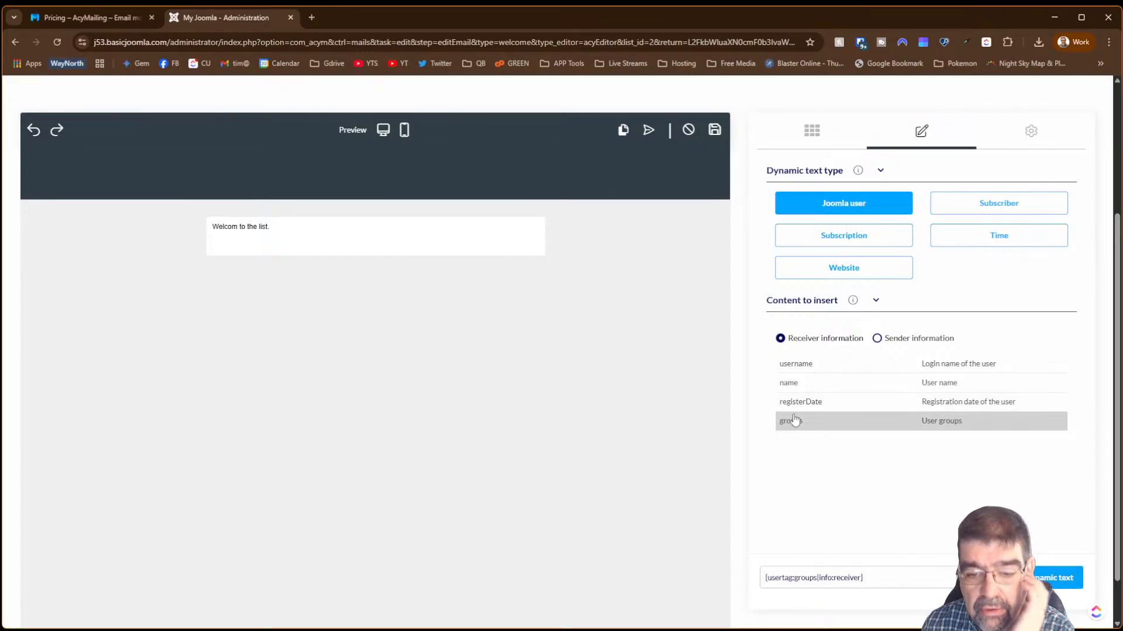
{"action": "left_click", "coordinate": [796, 371]}
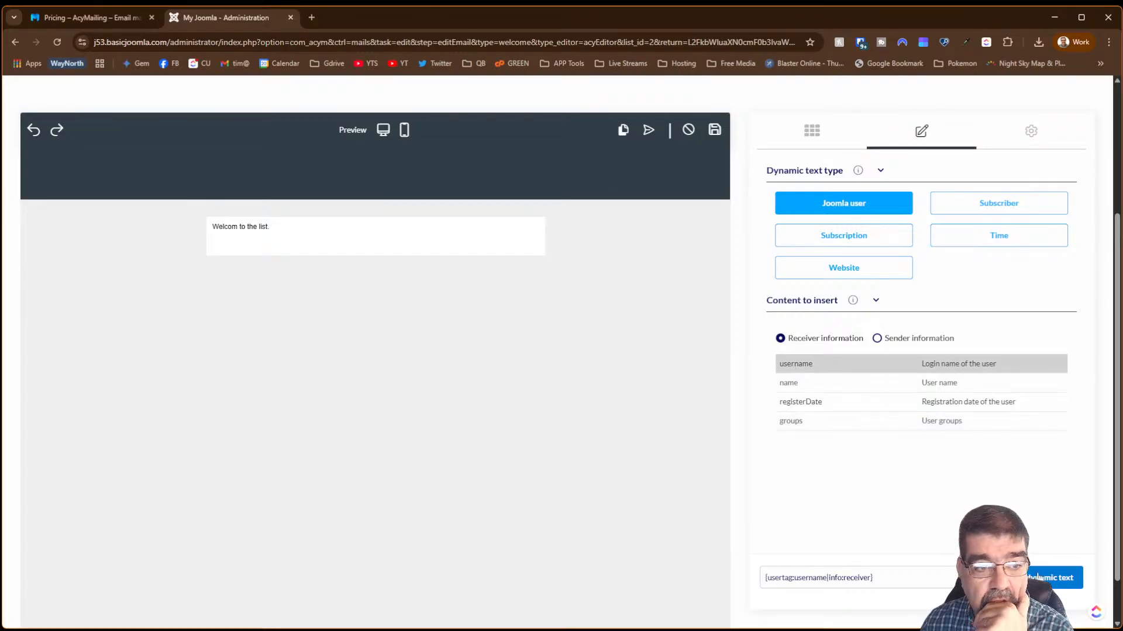
{"action": "left_click", "coordinate": [1039, 577]}
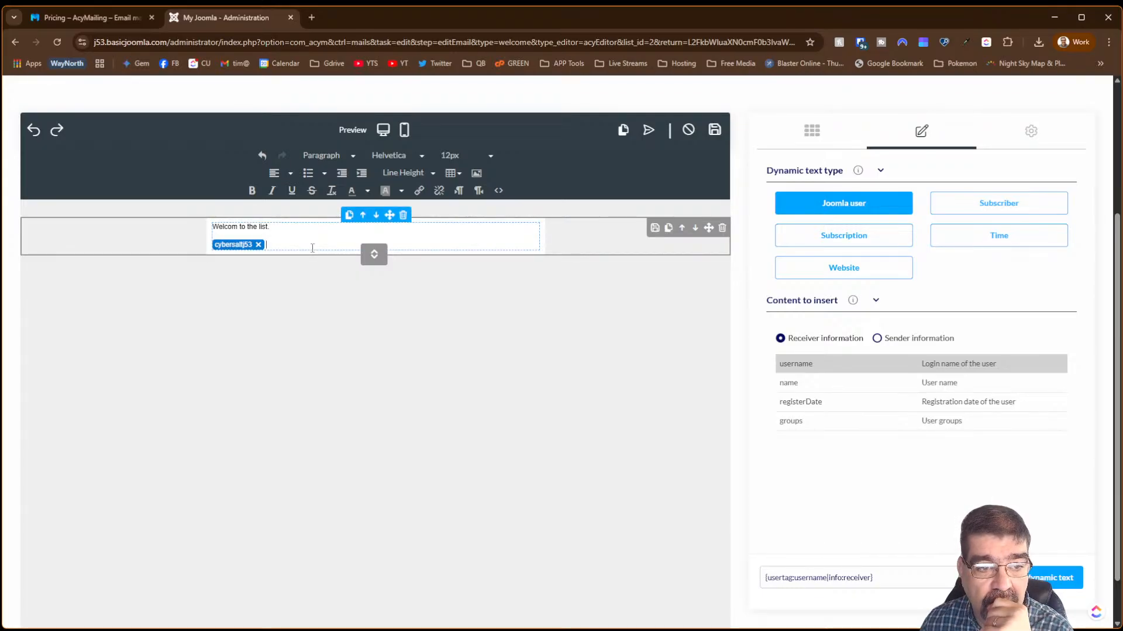
{"action": "left_click", "coordinate": [239, 247]}
{"action": "left_click", "coordinate": [239, 247]}
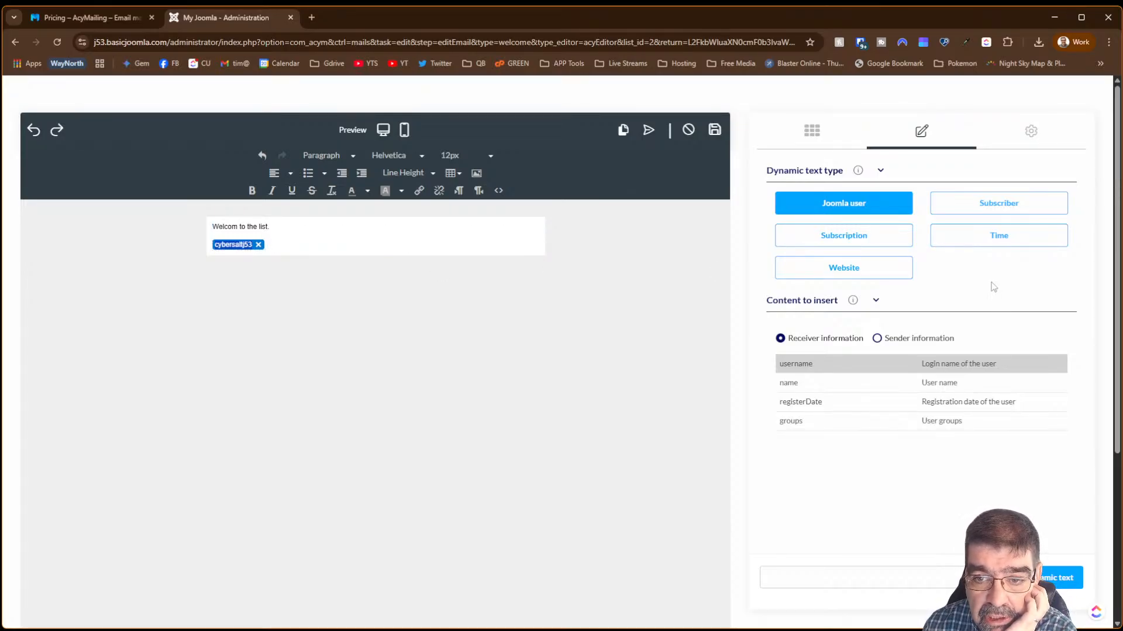
- Browse the Subscriber, Subscription, Website and Time dynamic text options
{"action": "left_click", "coordinate": [975, 204]}
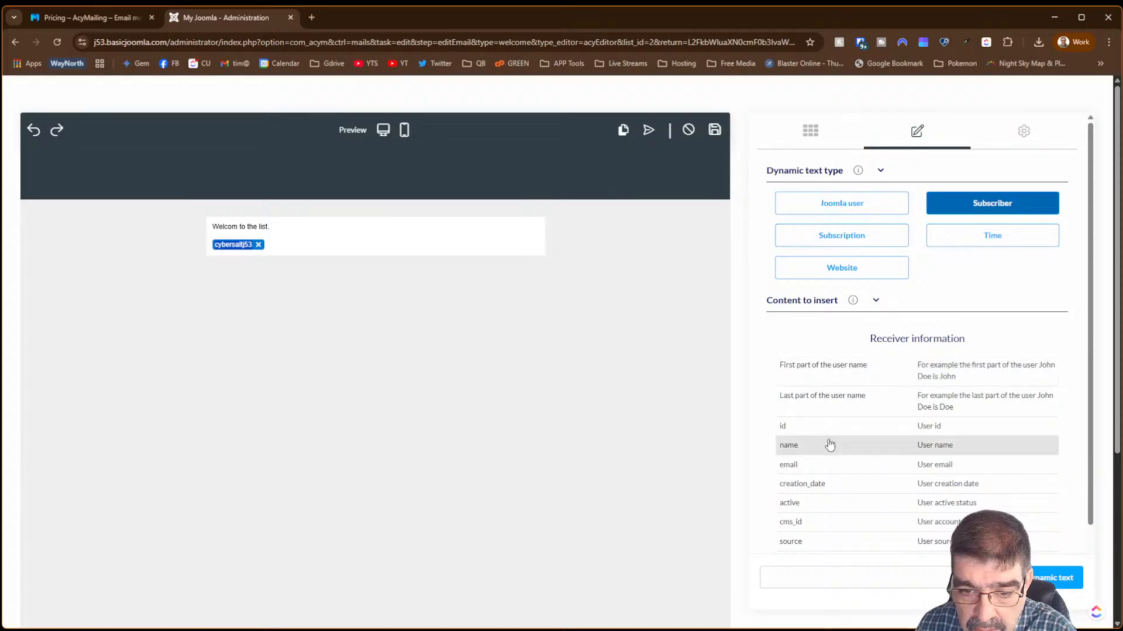
{"action": "scroll", "coordinate": [830, 459], "scroll_direction": "down", "scroll_amount": 3}
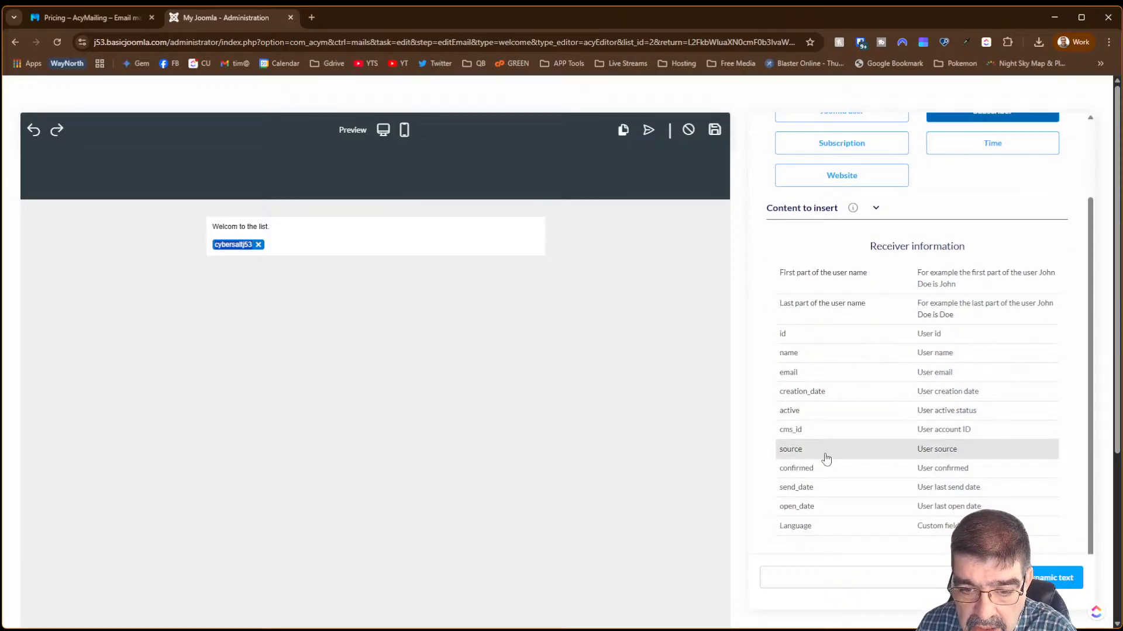
{"action": "scroll", "coordinate": [824, 460], "scroll_direction": "up", "scroll_amount": 3}
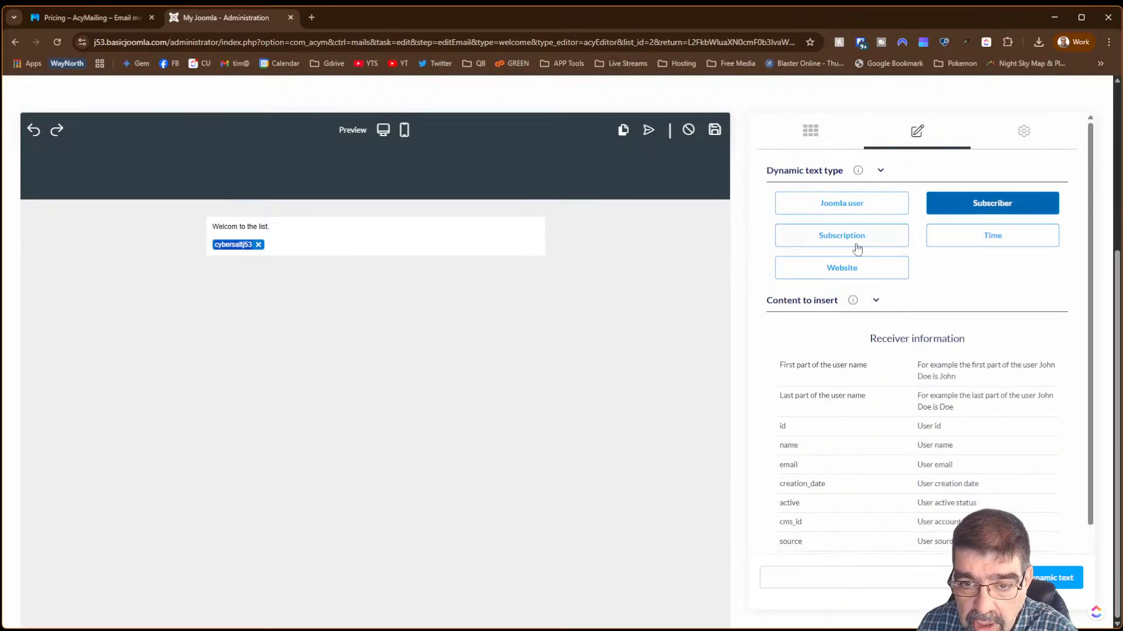
{"action": "left_click", "coordinate": [836, 239]}
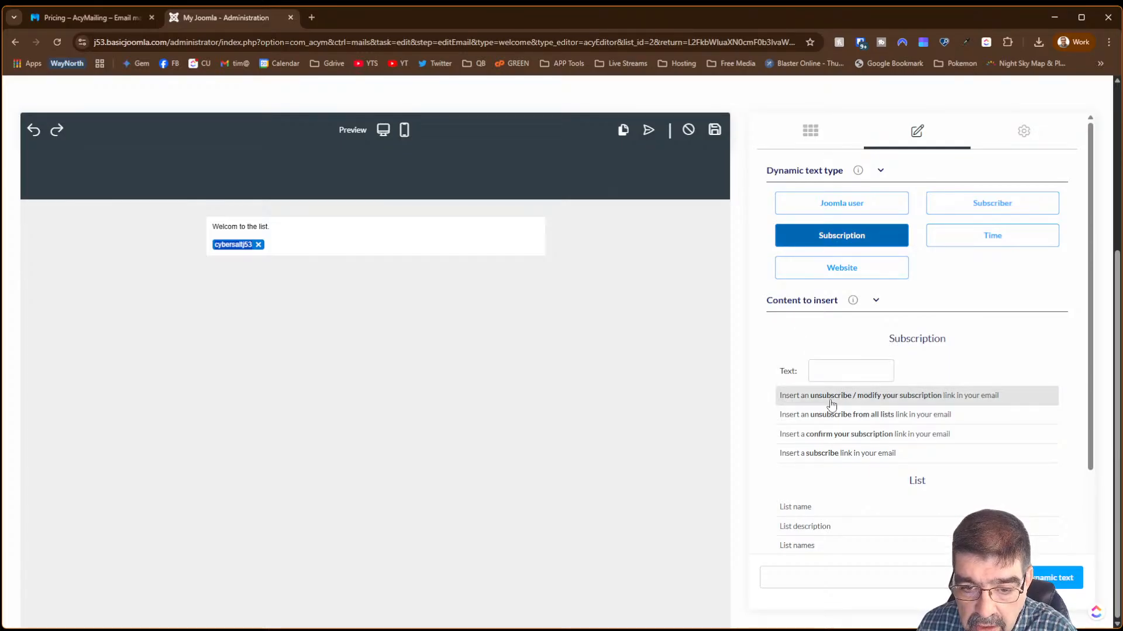
{"action": "left_click", "coordinate": [811, 275]}
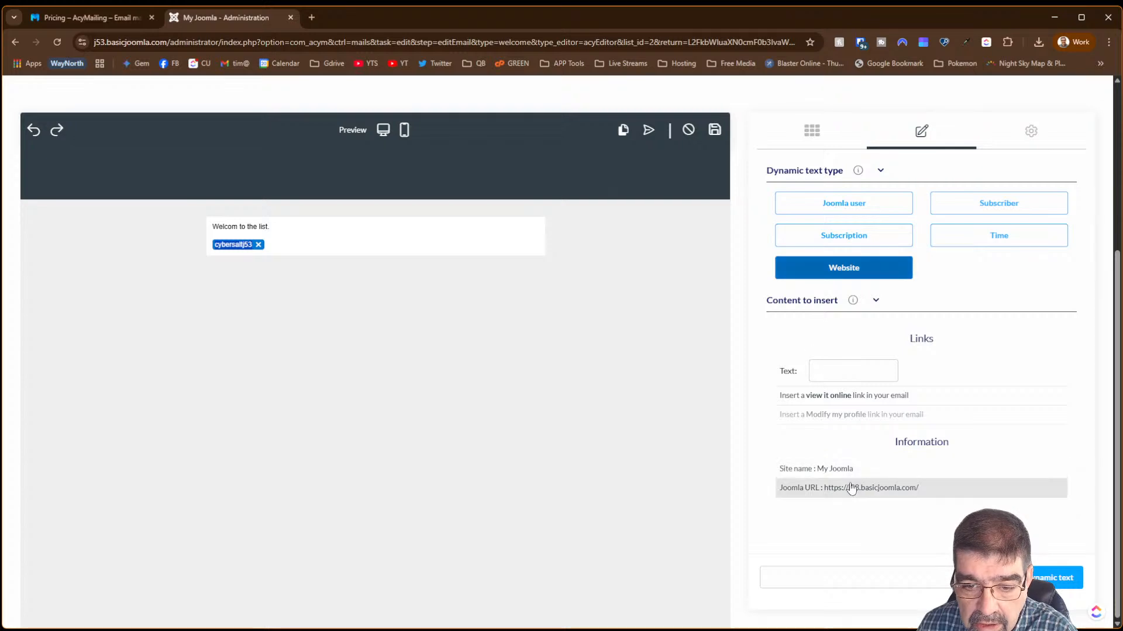
{"action": "left_click", "coordinate": [975, 248]}
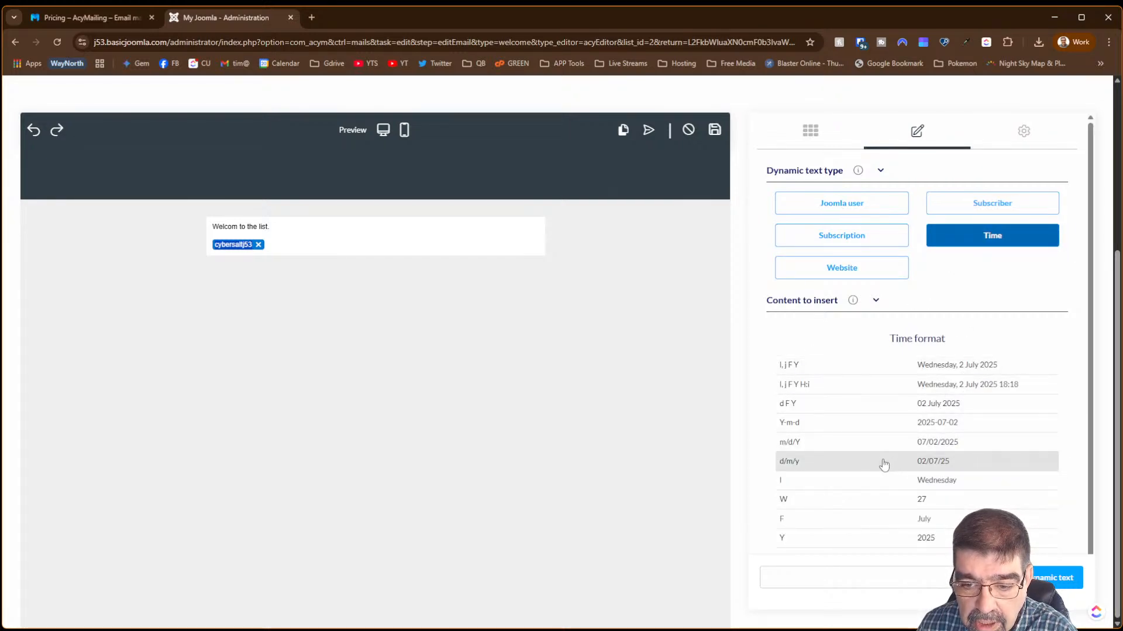
{"action": "left_click", "coordinate": [1023, 134]}
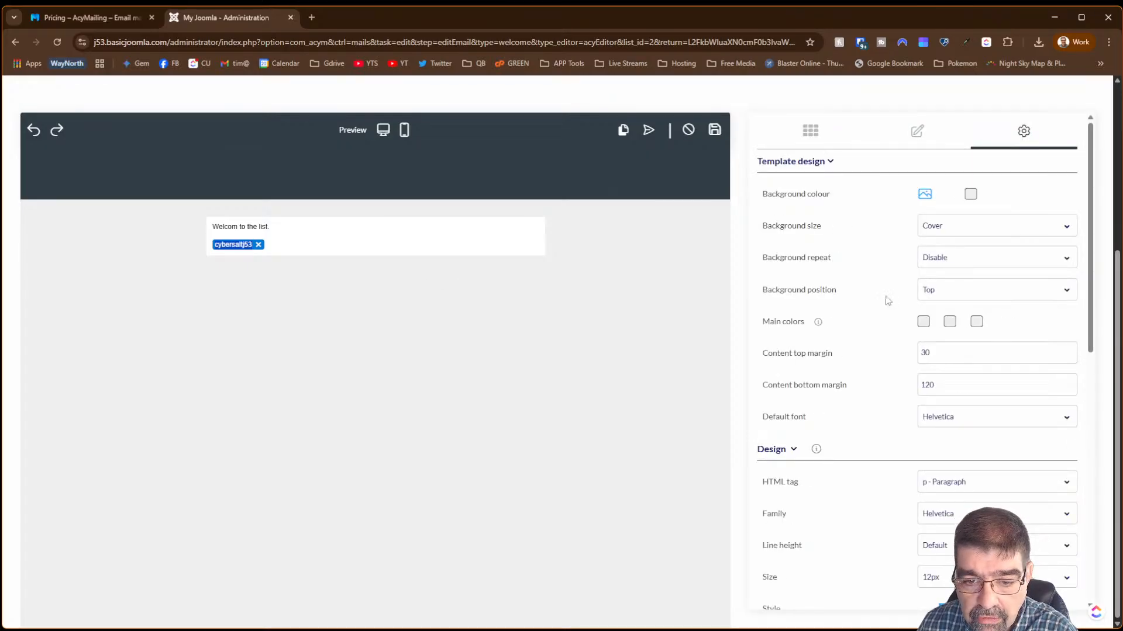
- Correct the text to 'Welcome to the list.', save the welcome email, and return to Dashboard
{"action": "left_click", "coordinate": [237, 225]}
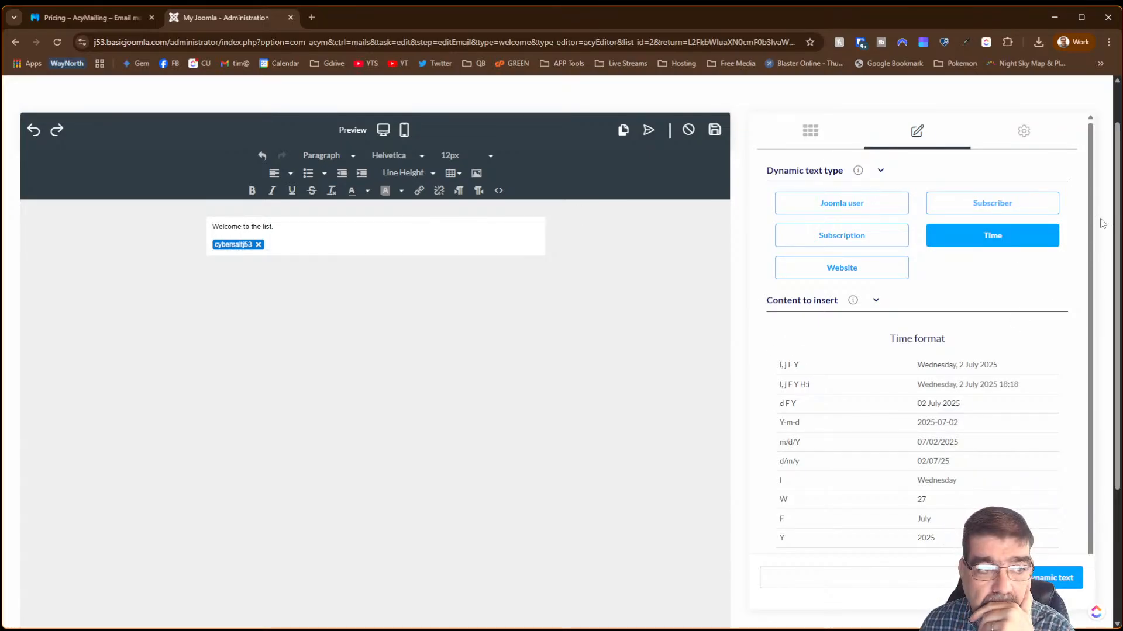
{"action": "left_click", "coordinate": [714, 133]}
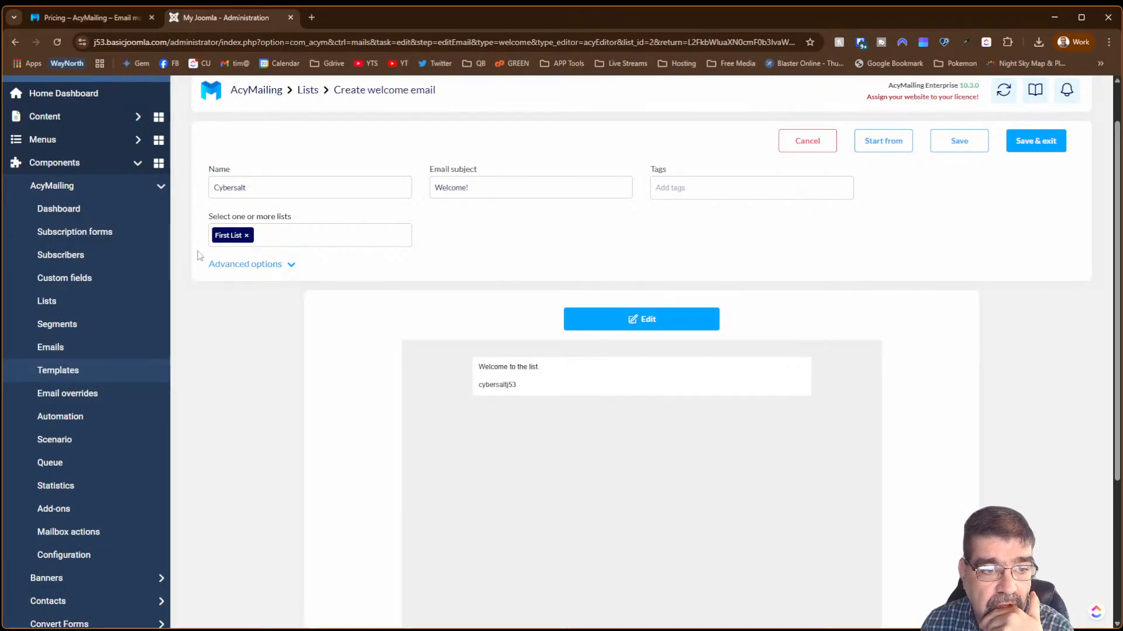
{"action": "left_click", "coordinate": [501, 192]}
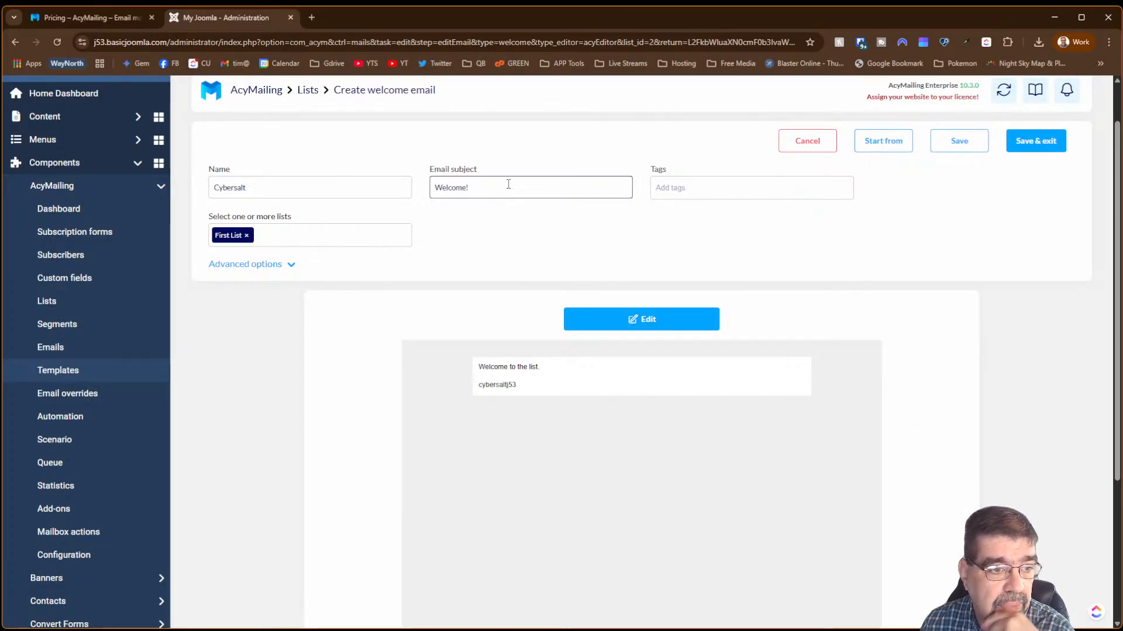
{"action": "left_click", "coordinate": [51, 215]}
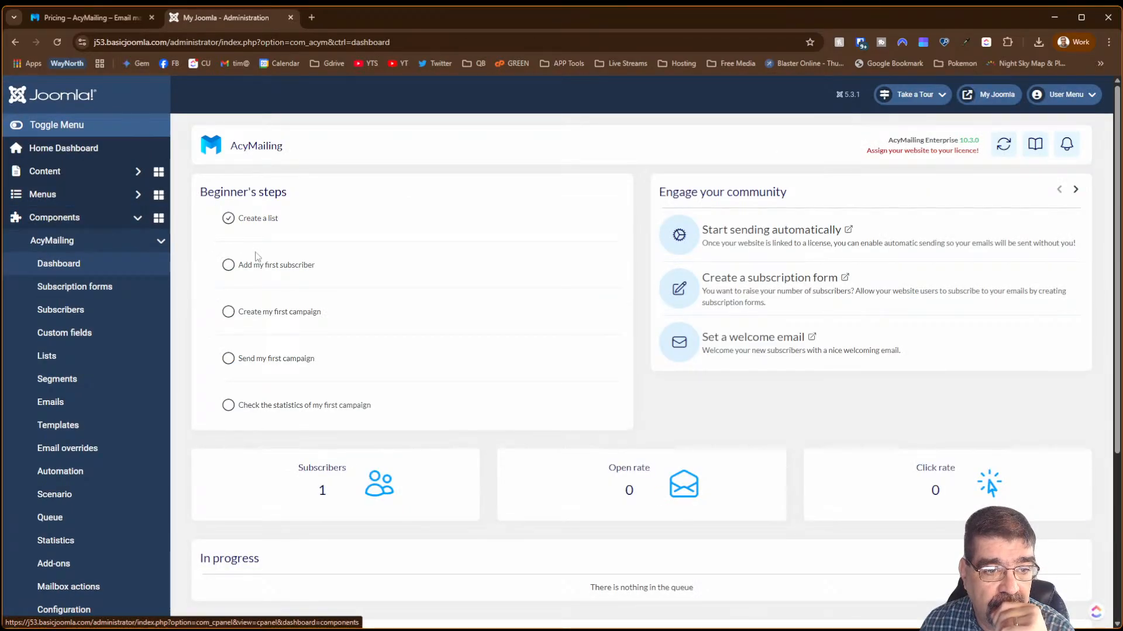
- Start a new subscriber, complete the e-mail from the browser suggestion, and try saving
{"action": "left_click", "coordinate": [264, 266]}
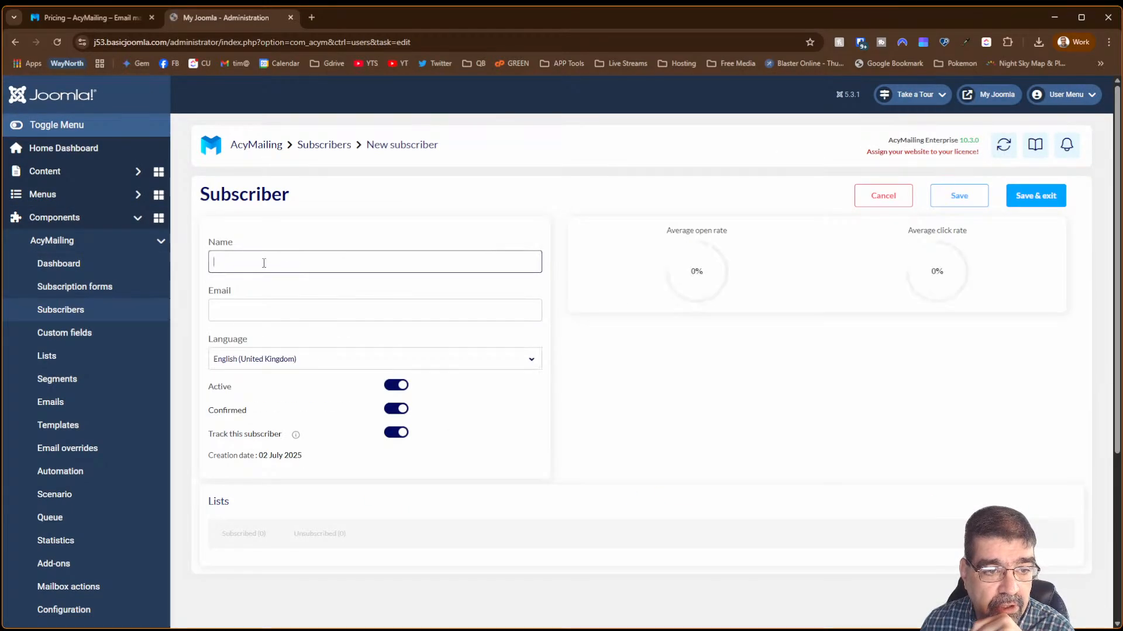
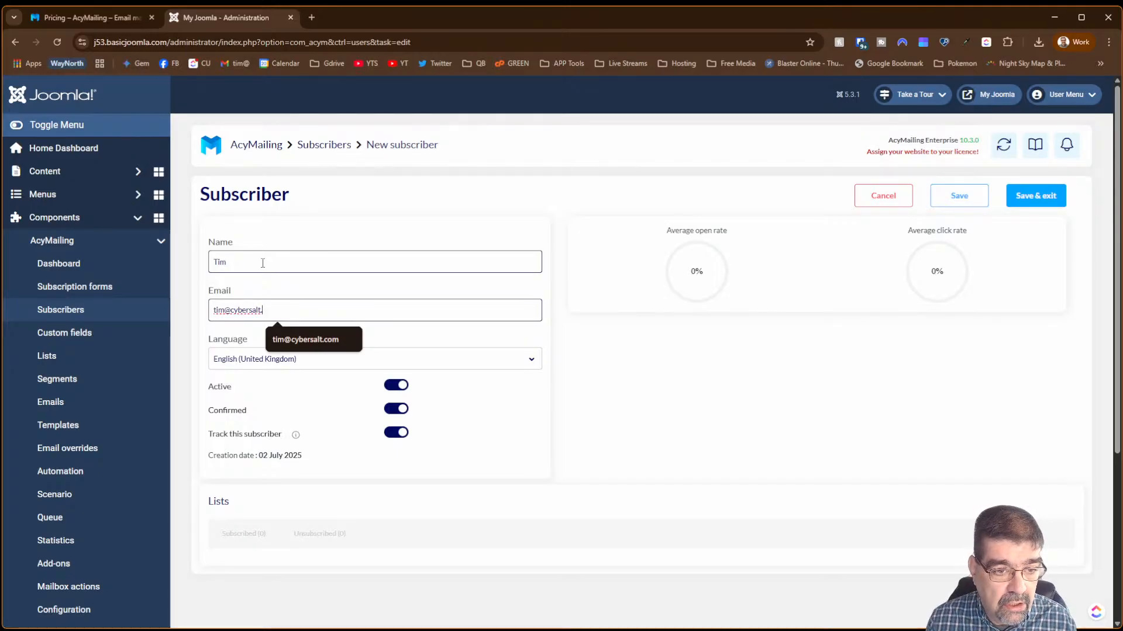
{"action": "left_click", "coordinate": [319, 339]}
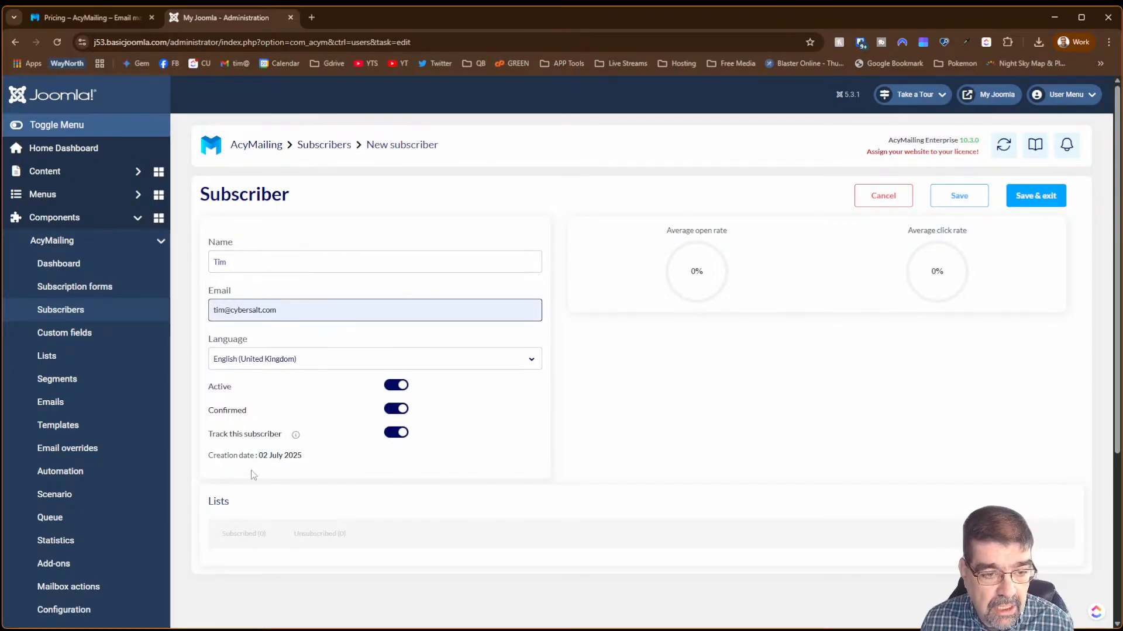
{"action": "left_click", "coordinate": [955, 195]}
{"action": "scroll", "coordinate": [602, 311], "scroll_direction": "down", "scroll_amount": 3}
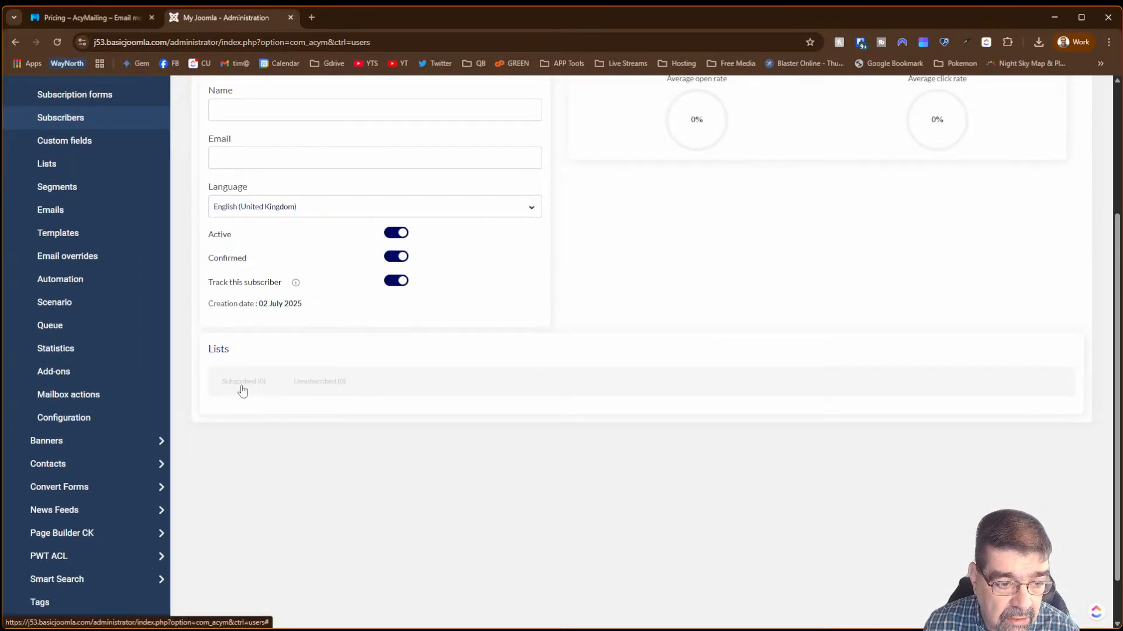
{"action": "scroll", "coordinate": [374, 398], "scroll_direction": "up", "scroll_amount": 3}
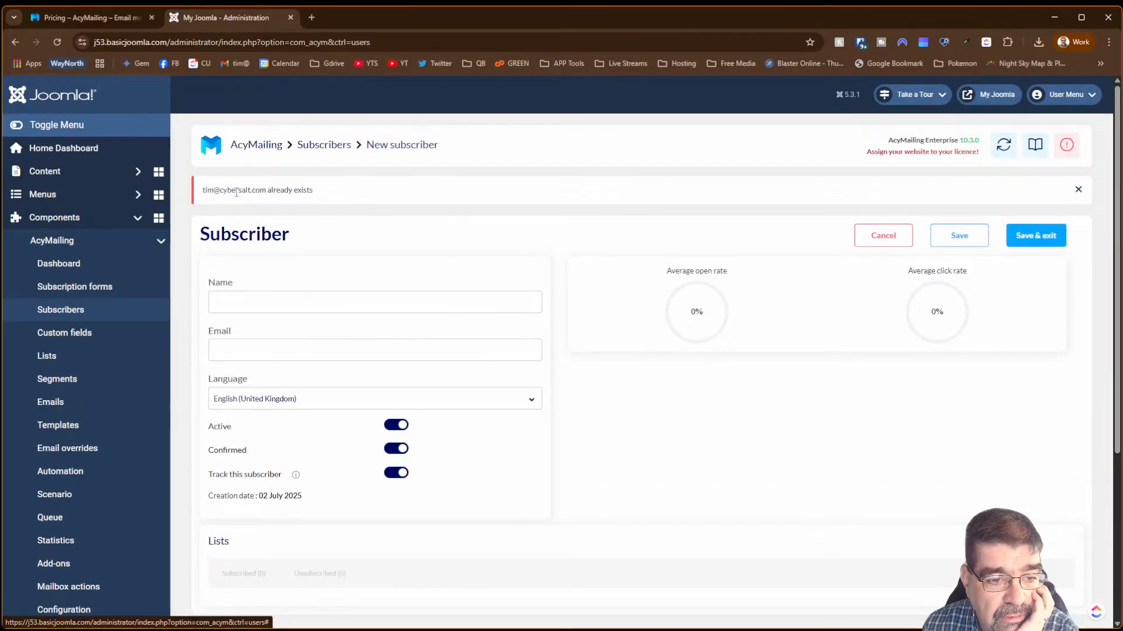
- Enter the subscriber's name, paste their e-mail address, save, and open their list subscriptions
{"action": "left_click", "coordinate": [278, 299]}
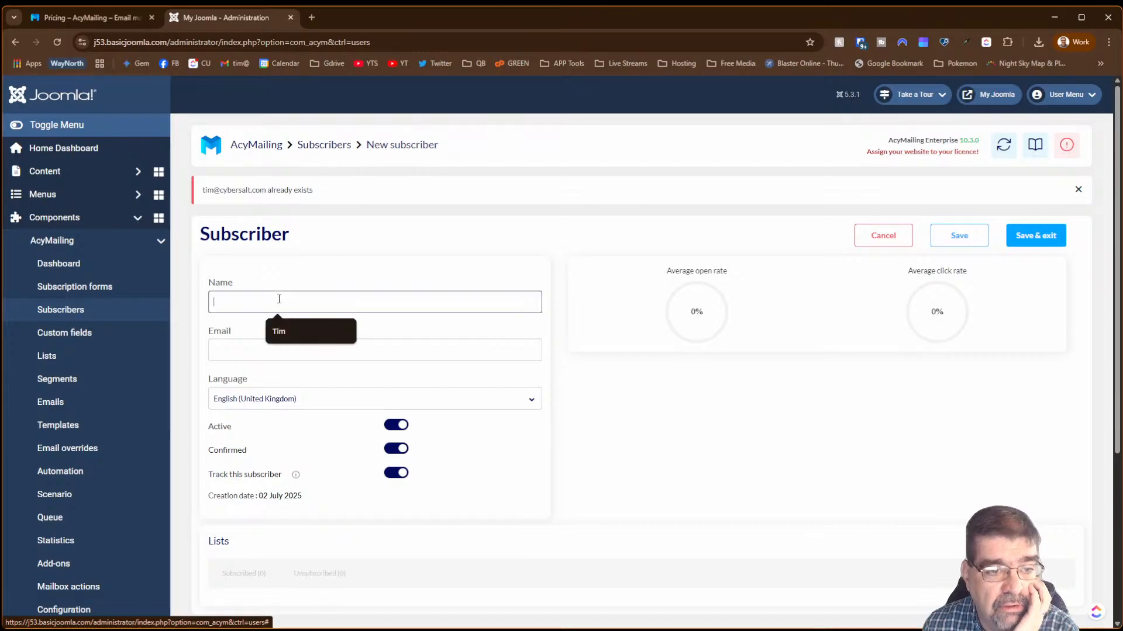
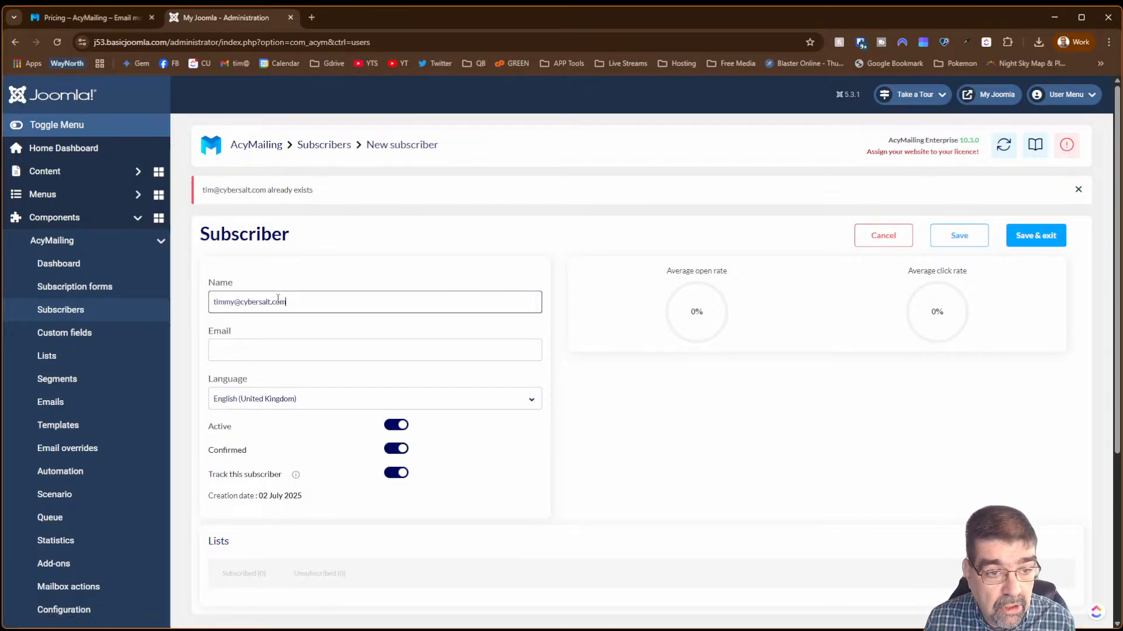
{"action": "key", "text": "Tab"}
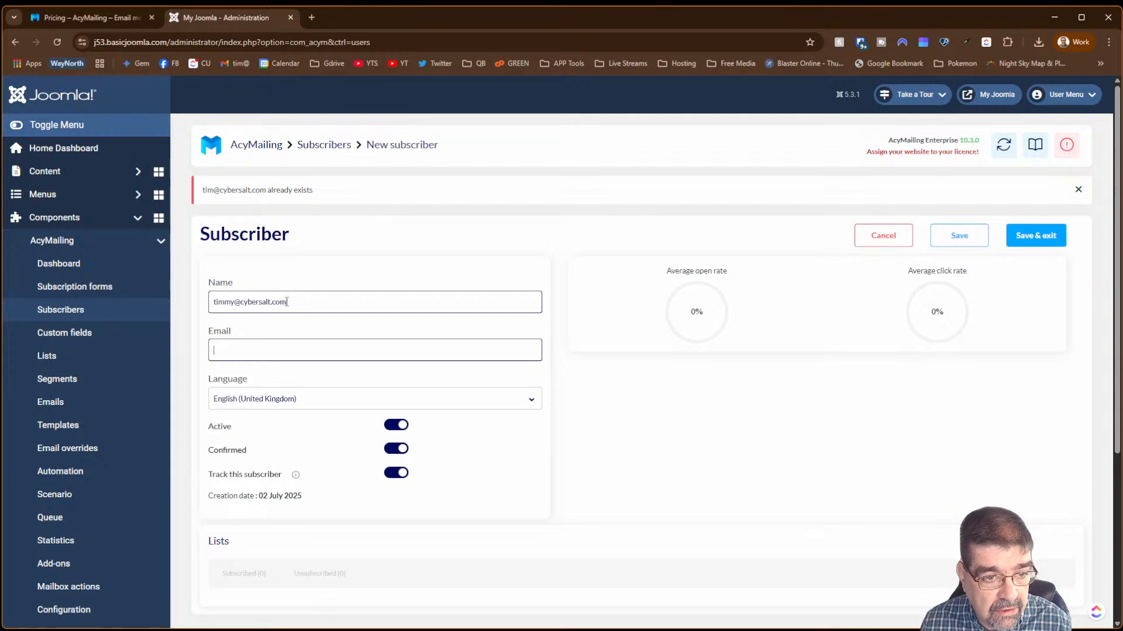
{"action": "triple_click", "coordinate": [287, 302]}
{"action": "key", "text": "ctrl+c"}
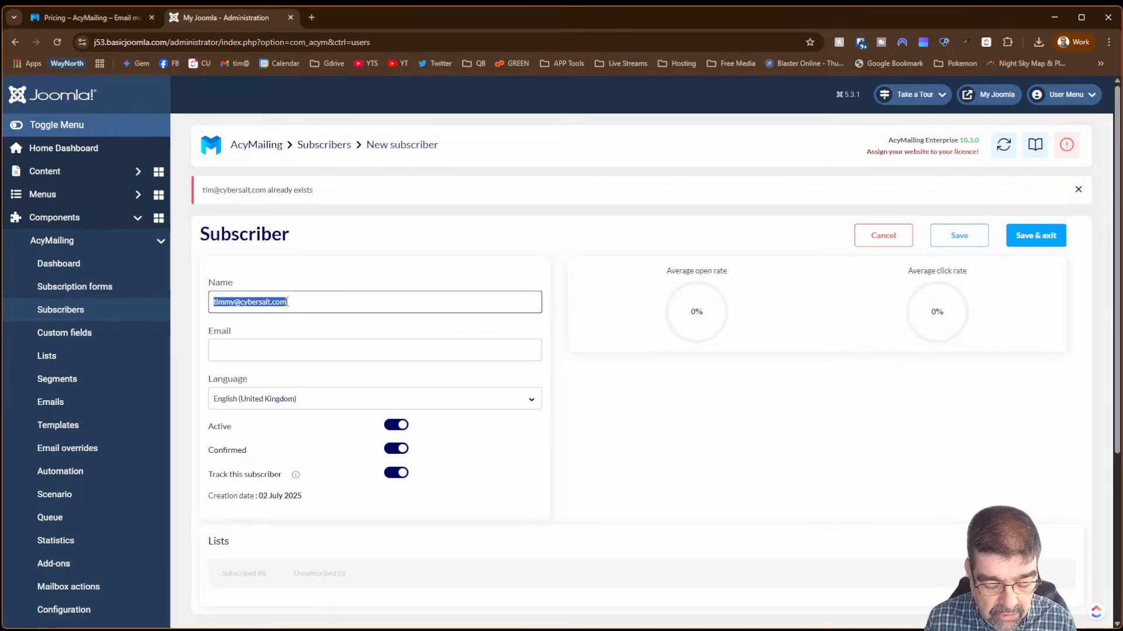
{"action": "type", "text": "Timmy"}
{"action": "key", "text": "Tab"}
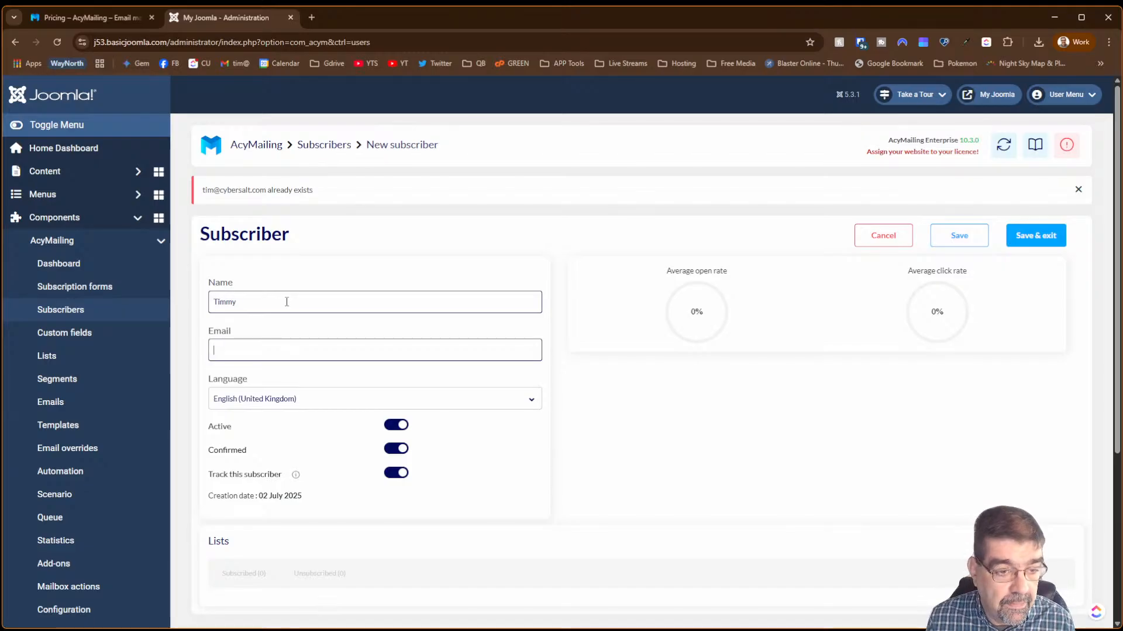
{"action": "key", "text": "ctrl+v"}
{"action": "scroll", "coordinate": [649, 314], "scroll_direction": "down", "scroll_amount": 3}
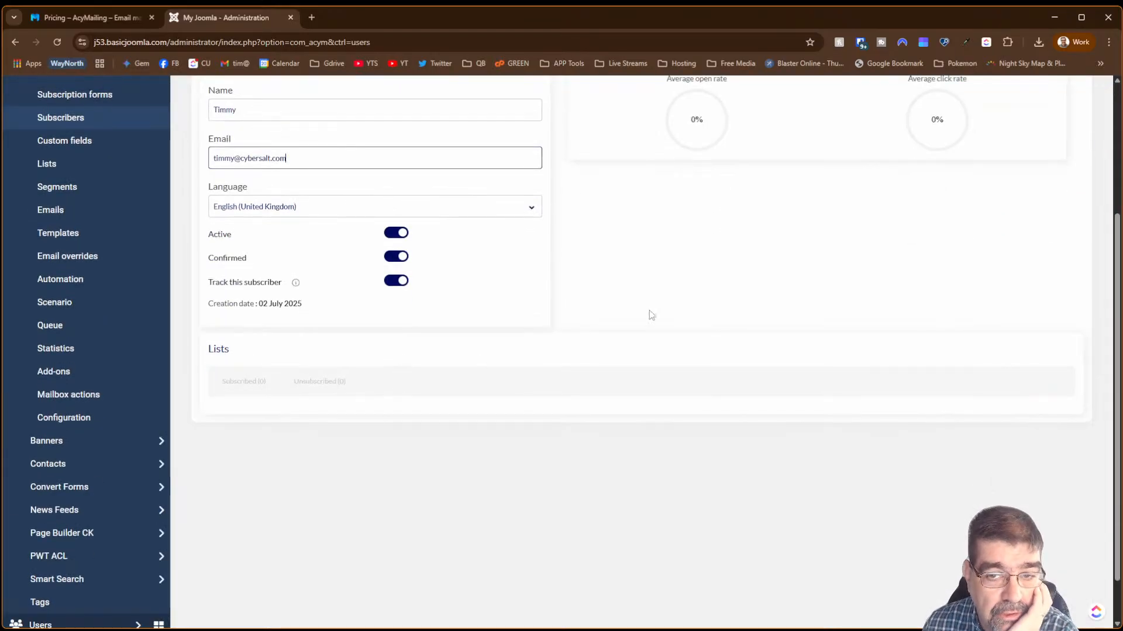
{"action": "scroll", "coordinate": [924, 236], "scroll_direction": "up", "scroll_amount": 4}
{"action": "left_click", "coordinate": [957, 234]}
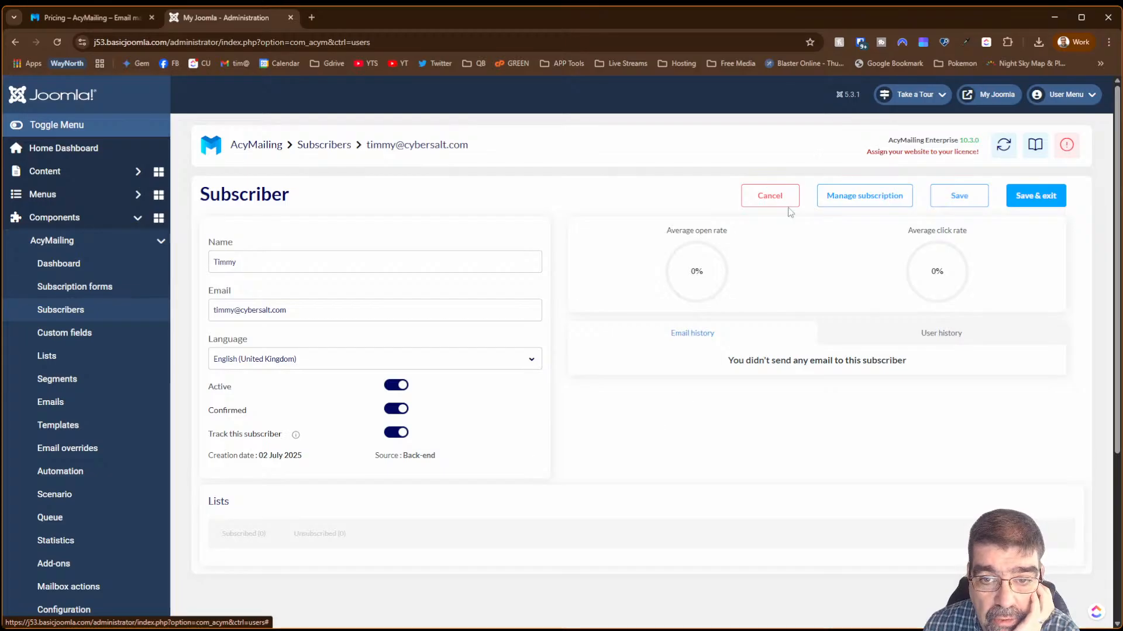
{"action": "left_click", "coordinate": [858, 205]}
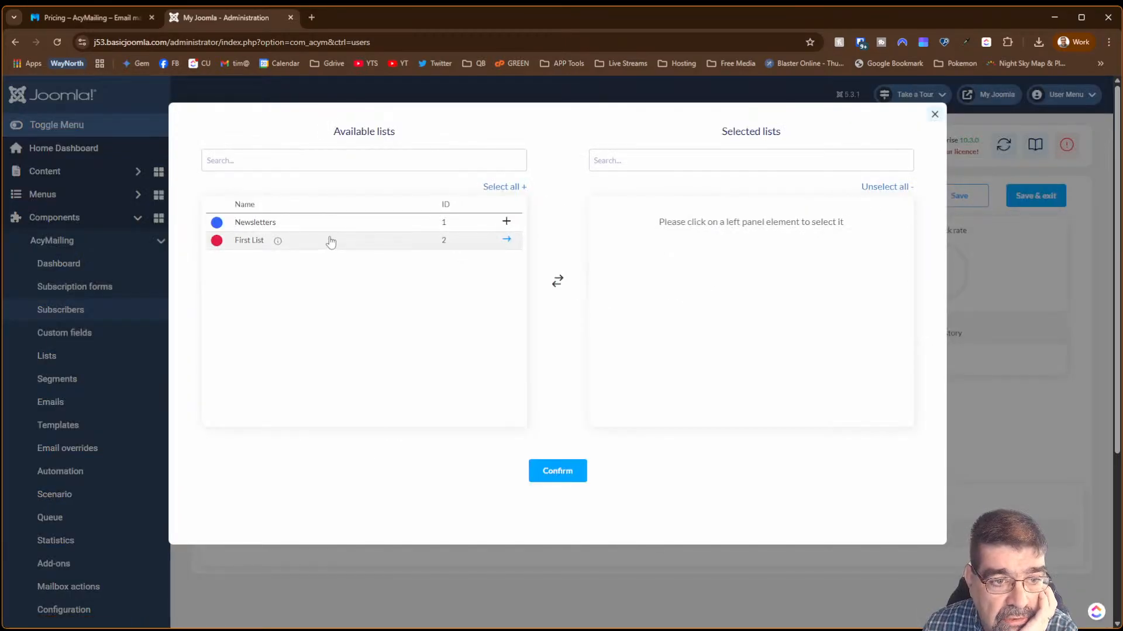
- Add First List to the subscriber's selected lists, confirm, and Save & exit
{"action": "left_click", "coordinate": [506, 242]}
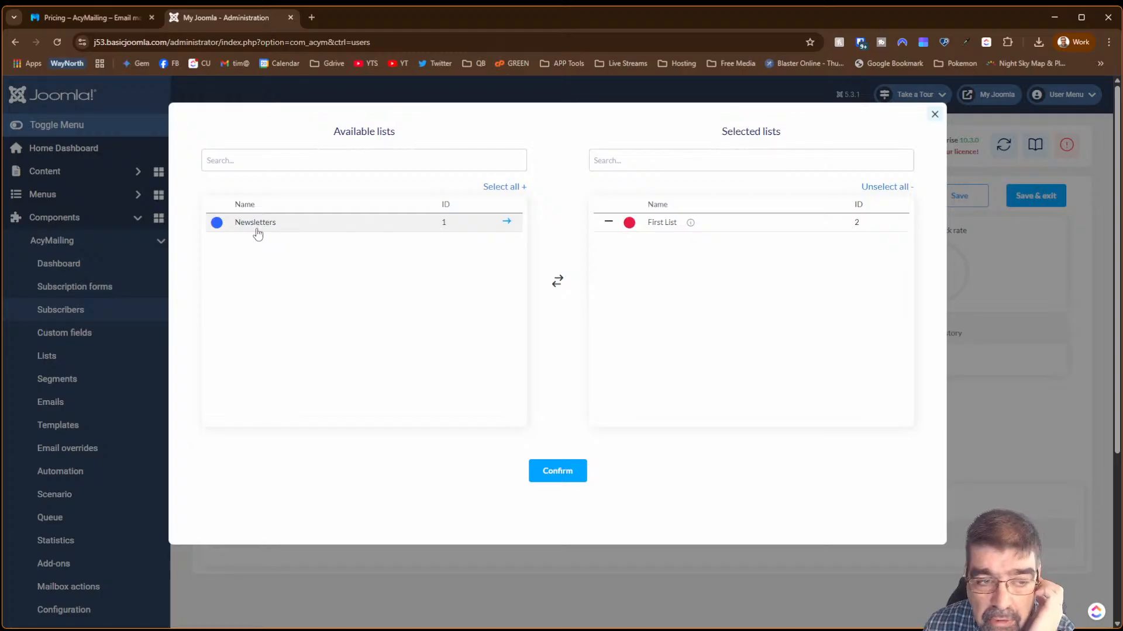
{"action": "left_click", "coordinate": [560, 460]}
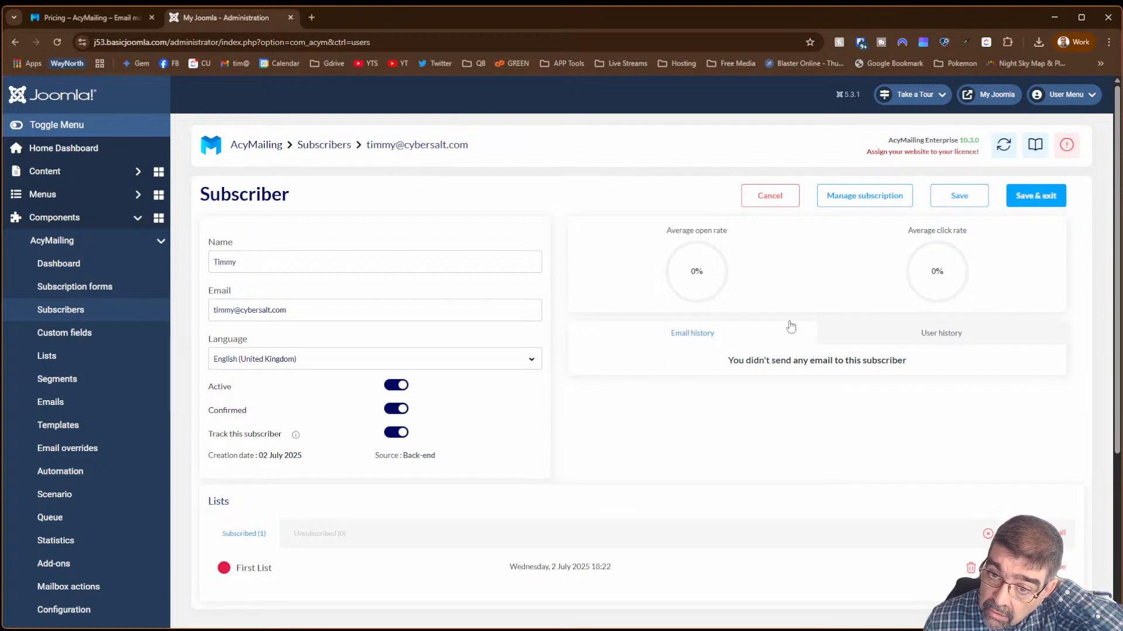
{"action": "left_click", "coordinate": [1021, 205]}
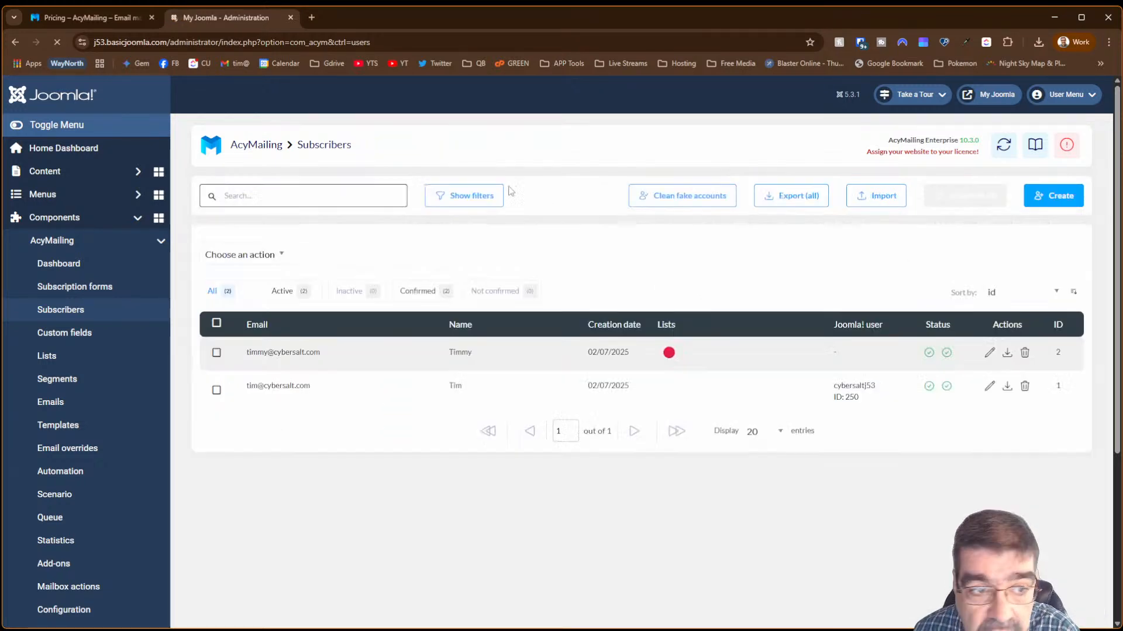
- From the Dashboard, choose 'Create my first campaign' and pick Classic Campaign
{"action": "left_click", "coordinate": [102, 263]}
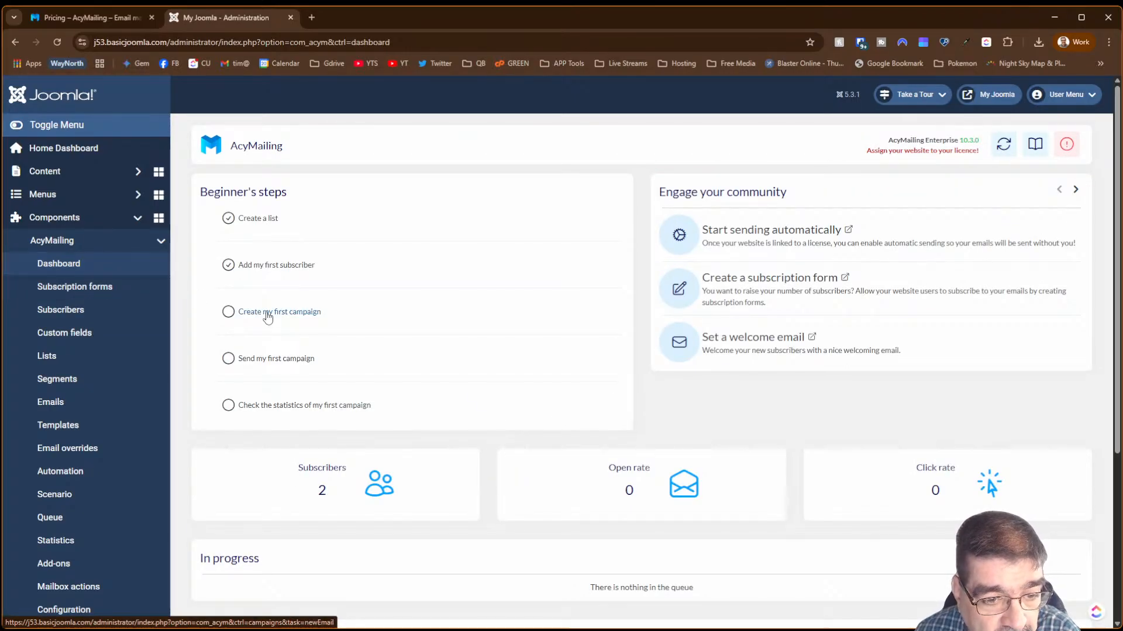
{"action": "left_click", "coordinate": [268, 313]}
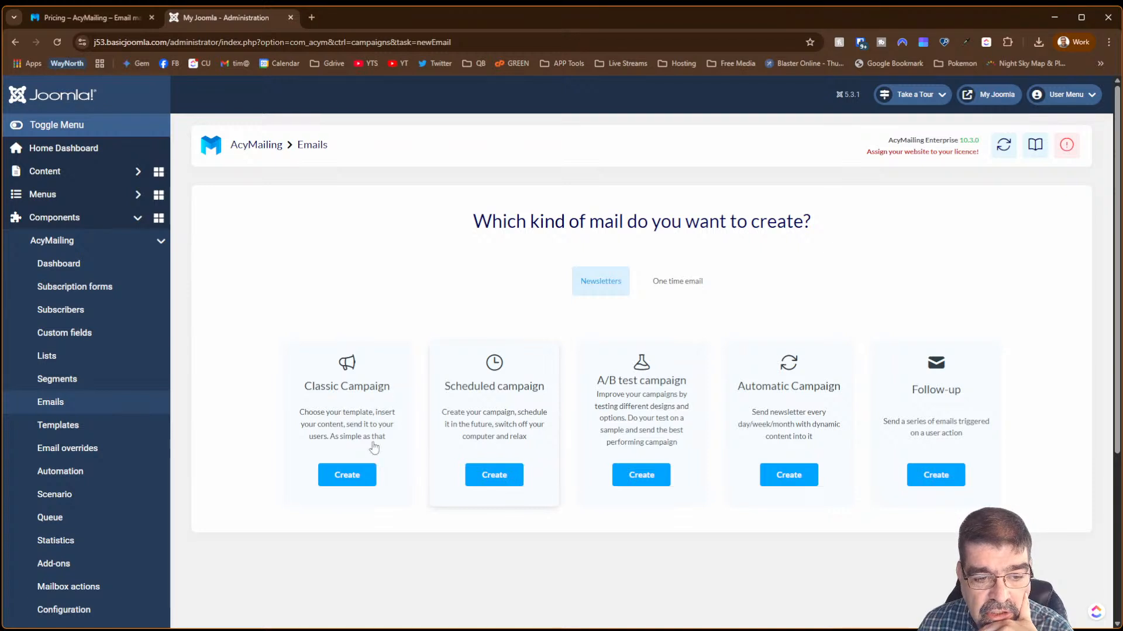
{"action": "left_click", "coordinate": [355, 477]}
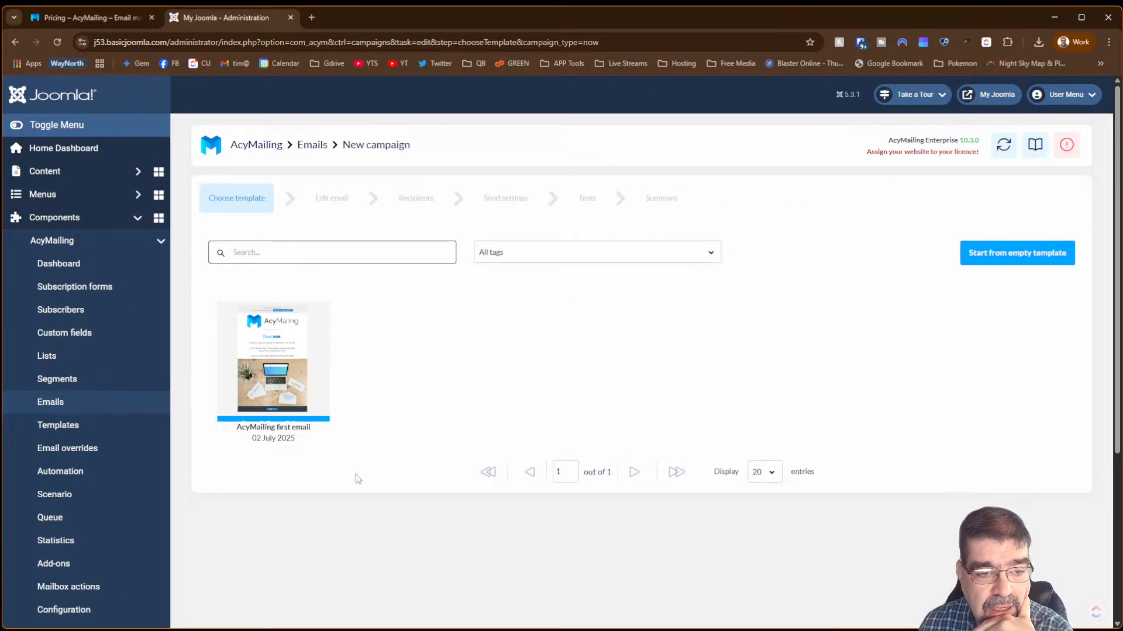
- Pick the 'AcyMailing first email' template and select its photo block to view settings
{"action": "left_click", "coordinate": [265, 365]}
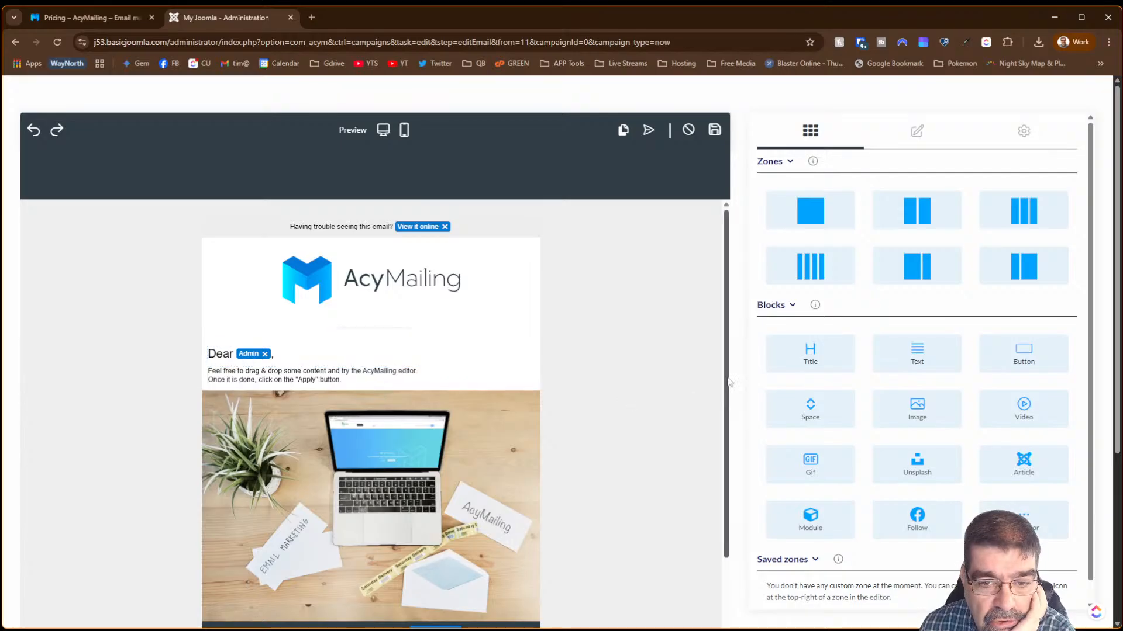
{"action": "scroll", "coordinate": [726, 391], "scroll_direction": "down", "scroll_amount": 2}
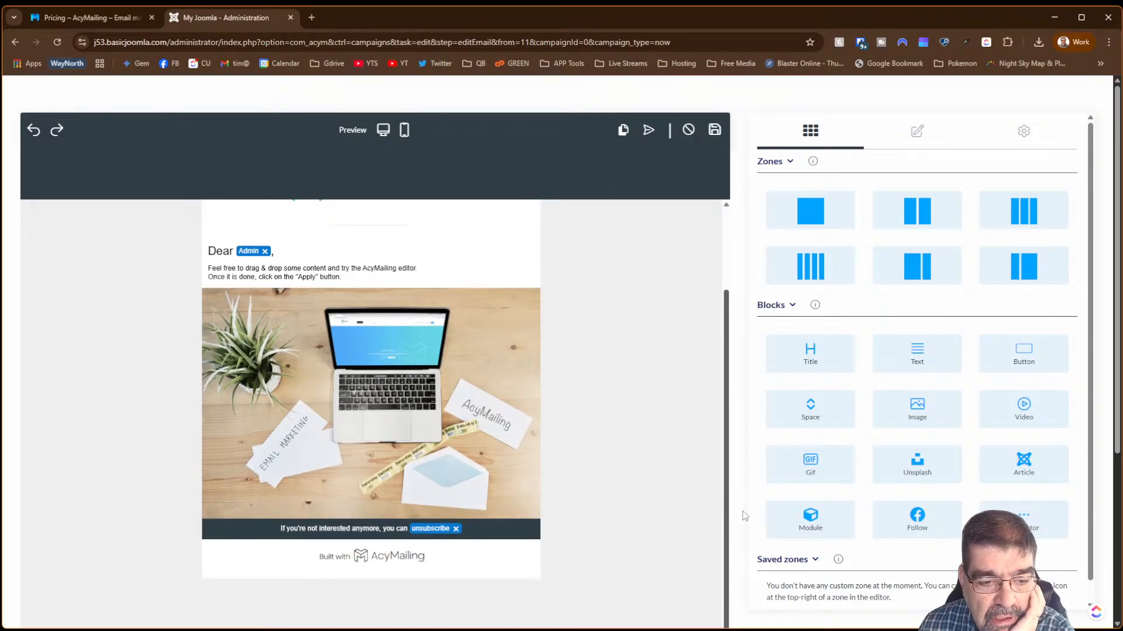
{"action": "left_click", "coordinate": [399, 361]}
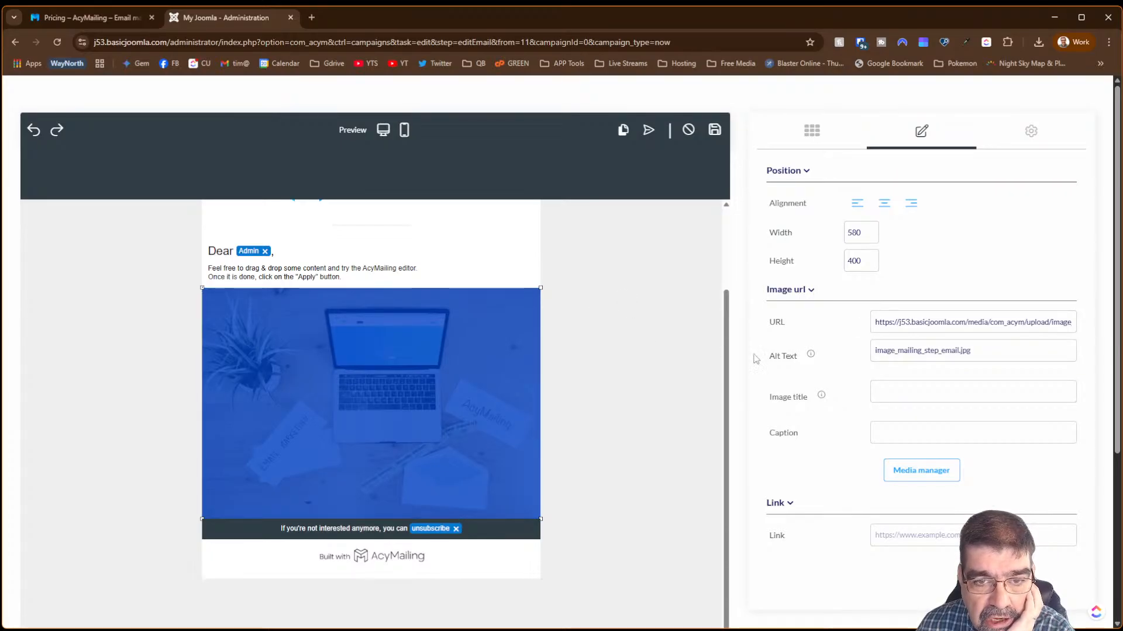
{"action": "left_click_drag", "start_coordinate": [726, 363], "coordinate": [733, 263]}
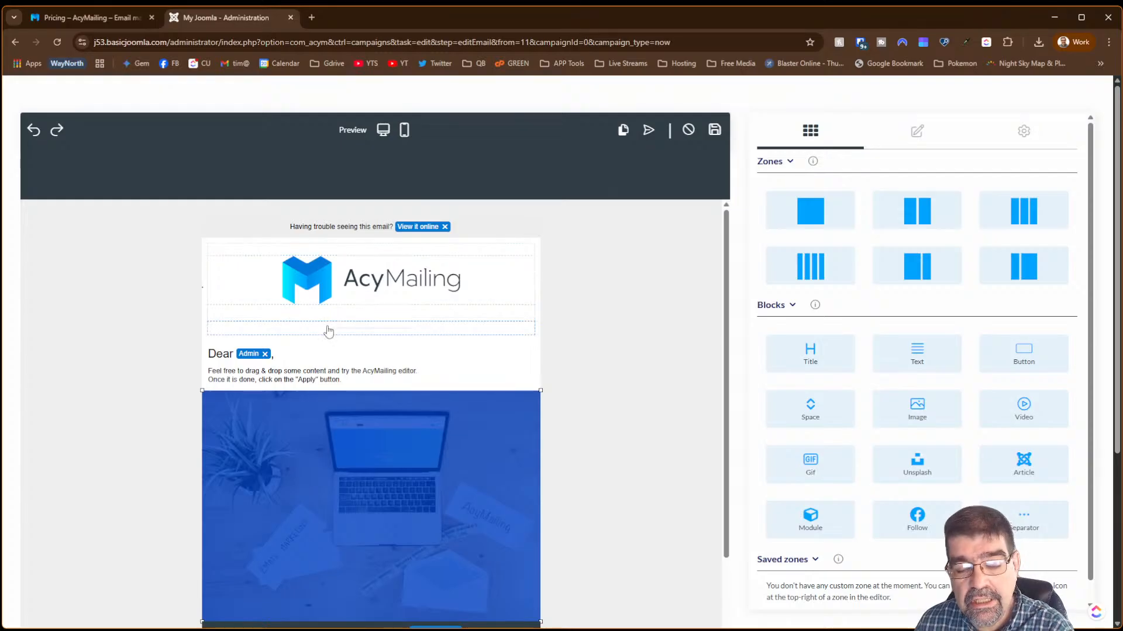
- In a new tab, go to cybersalt.org/administrator and log in with the saved credentials
{"action": "left_click", "coordinate": [310, 19]}
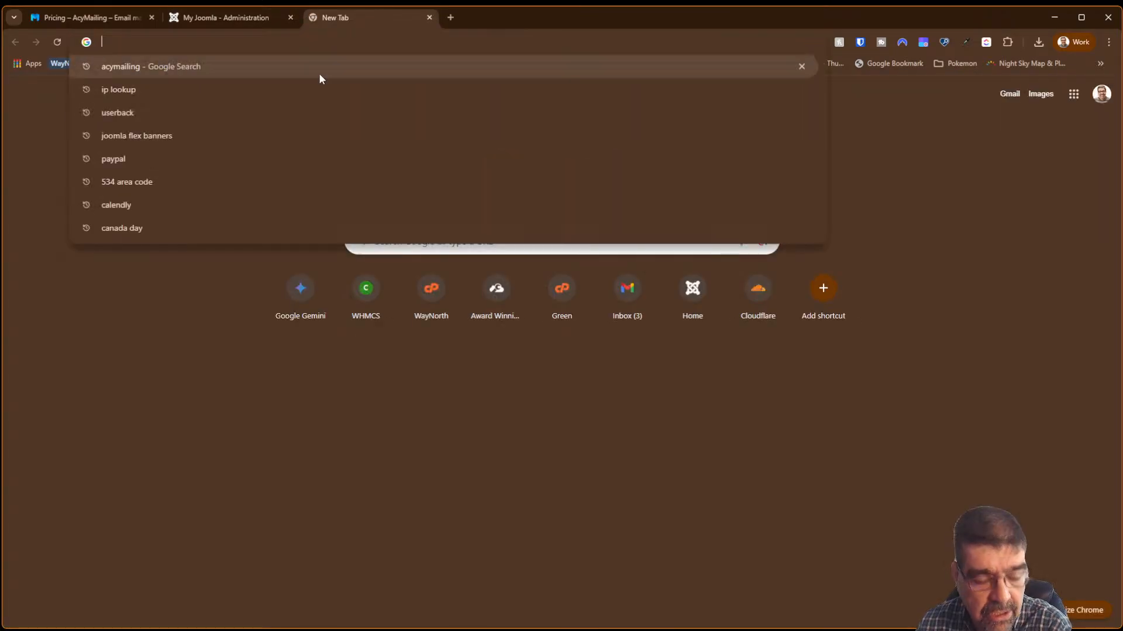
{"action": "type", "text": "cybersalt.org/administrator"}
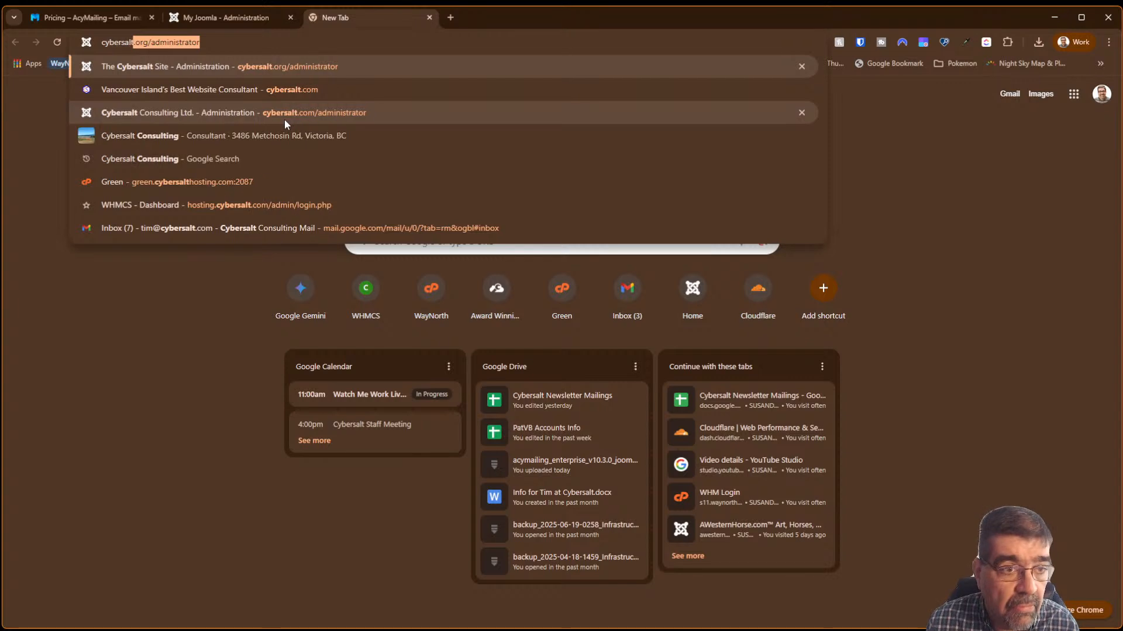
{"action": "key", "text": "Return"}
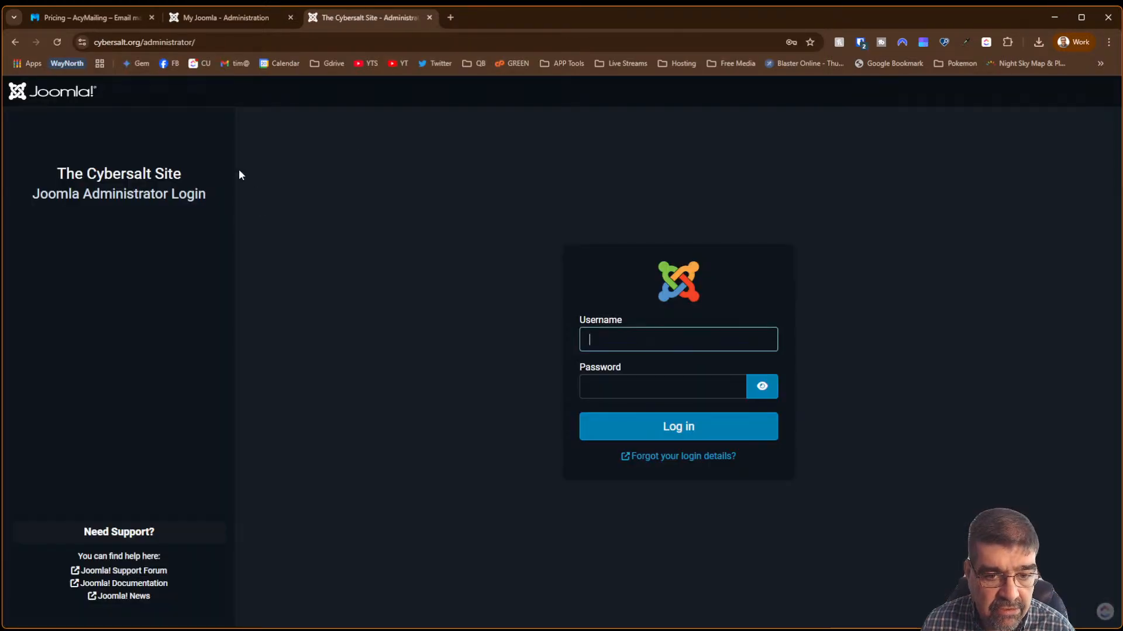
{"action": "left_click", "coordinate": [648, 341]}
{"action": "left_click", "coordinate": [649, 368]}
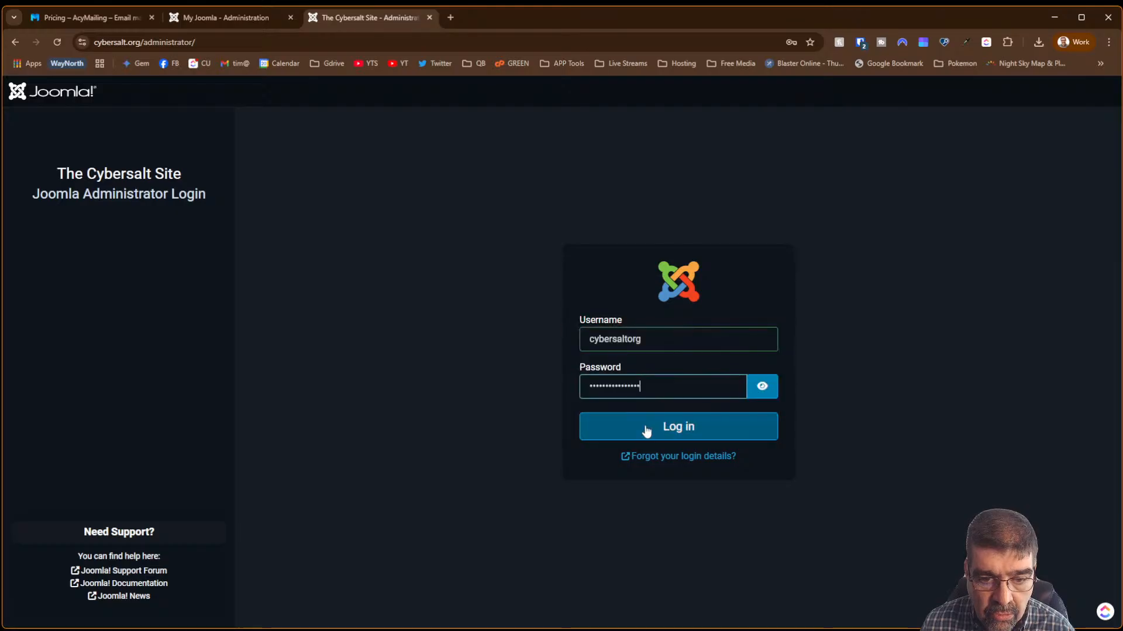
{"action": "left_click", "coordinate": [644, 430]}
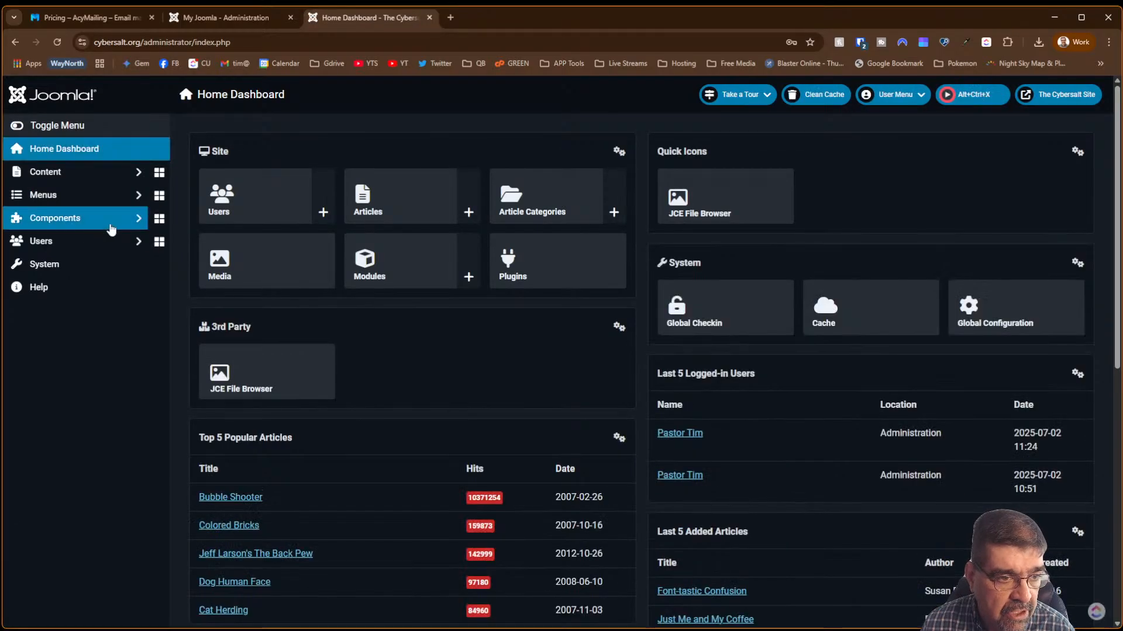
- Via Components > AcyMailing, go to Emails, click Create, and choose Classic Campaign
{"action": "left_click", "coordinate": [92, 227]}
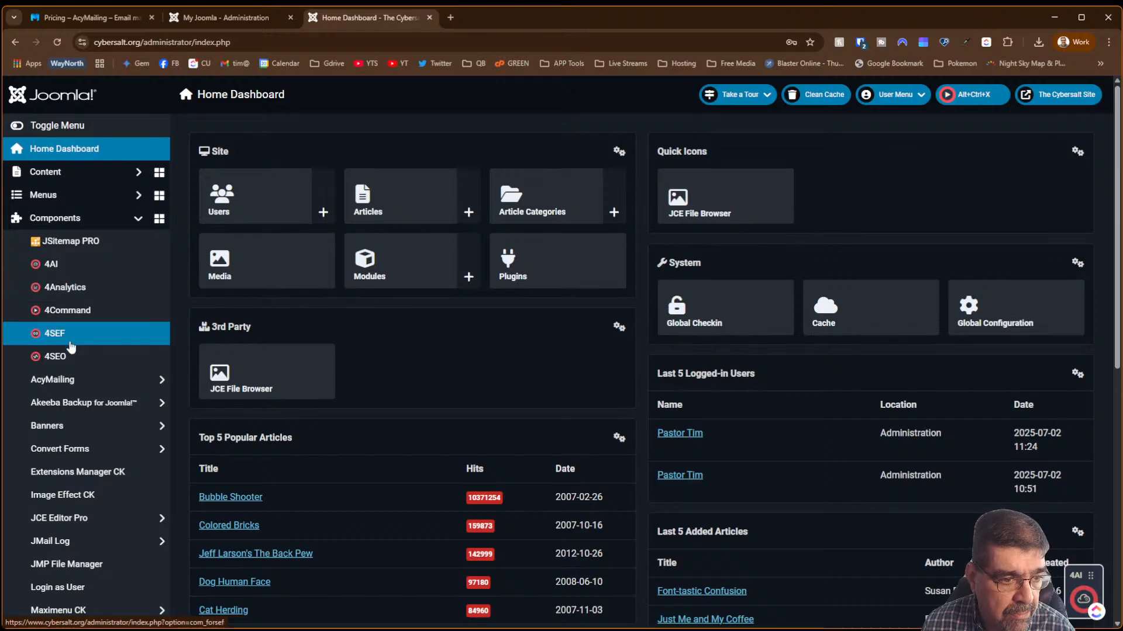
{"action": "left_click", "coordinate": [70, 380]}
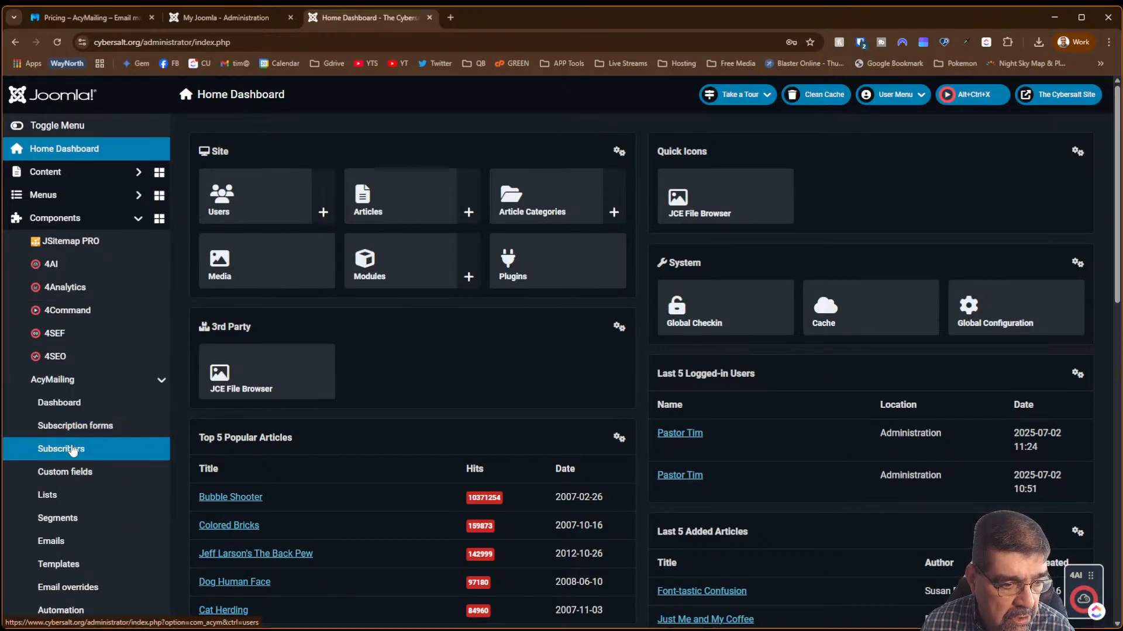
{"action": "left_click", "coordinate": [65, 403]}
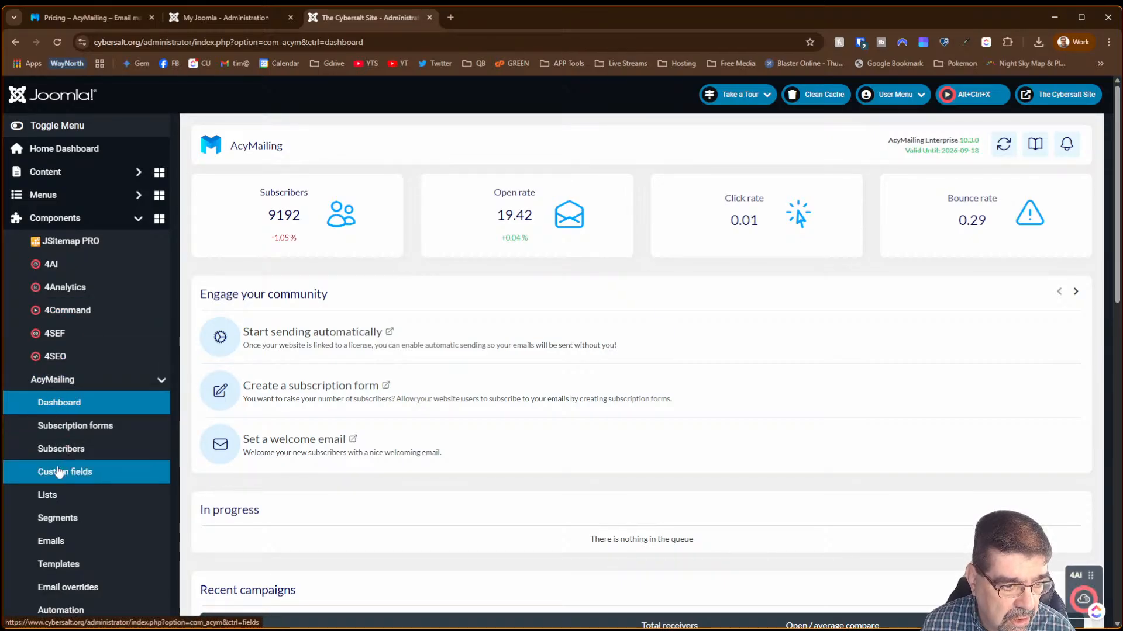
{"action": "left_click", "coordinate": [68, 548]}
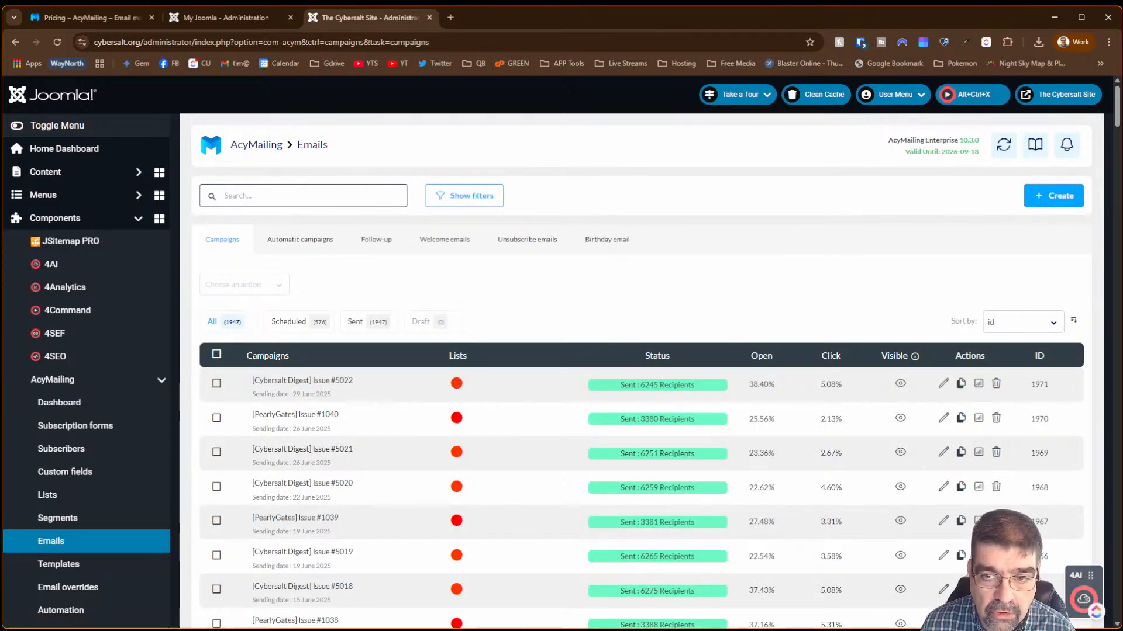
{"action": "left_click", "coordinate": [1058, 196]}
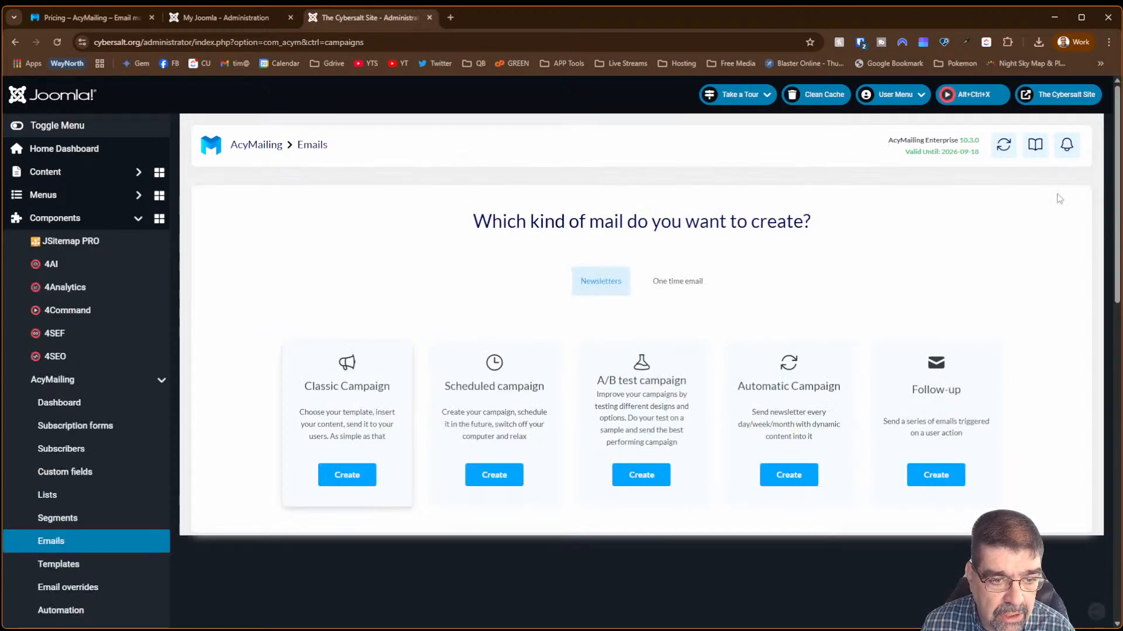
{"action": "left_click", "coordinate": [351, 478]}
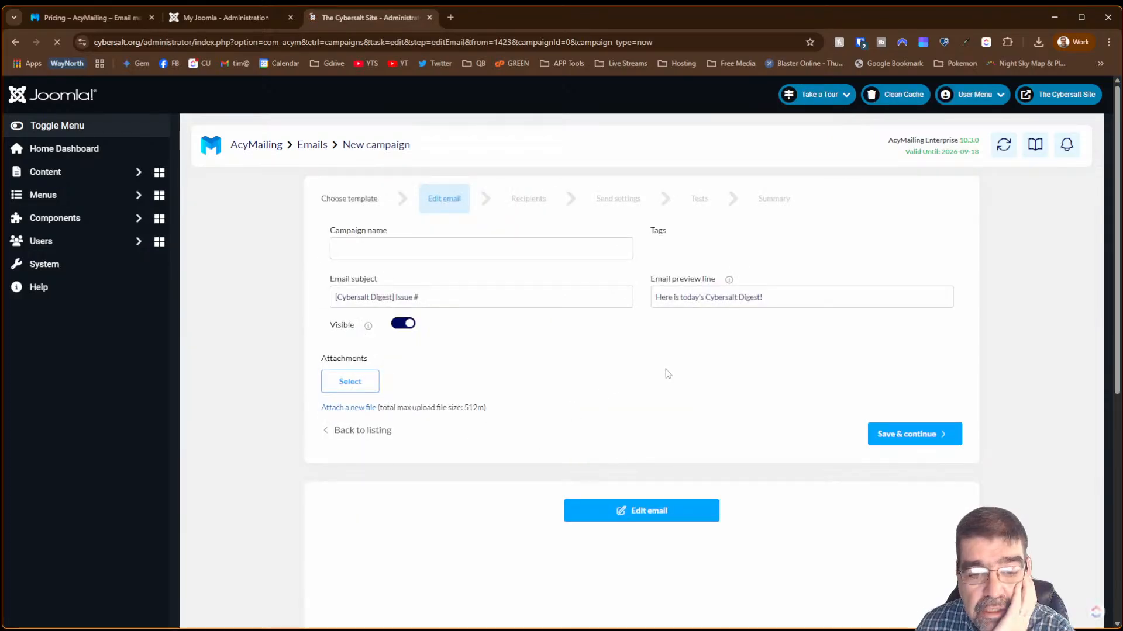
- Scroll down through the Cybersalt Digest campaign content
{"action": "scroll", "coordinate": [648, 360], "scroll_direction": "down", "scroll_amount": 3}
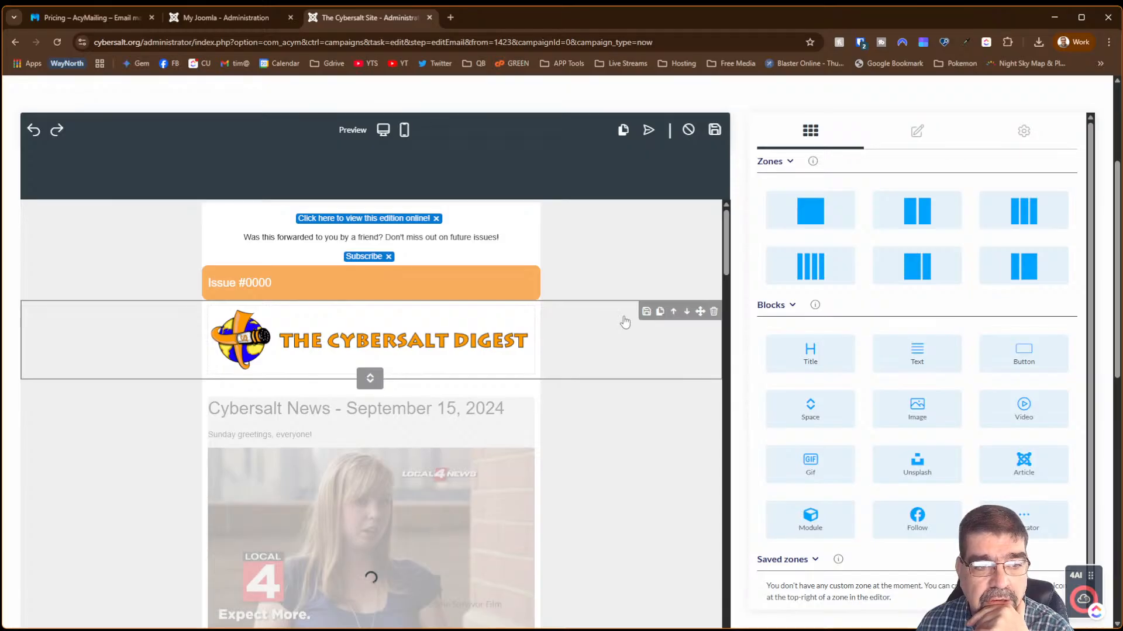
- Scroll the email down to One-Liner #1935 and select that section
{"action": "left_click_drag", "start_coordinate": [726, 240], "coordinate": [727, 249]}
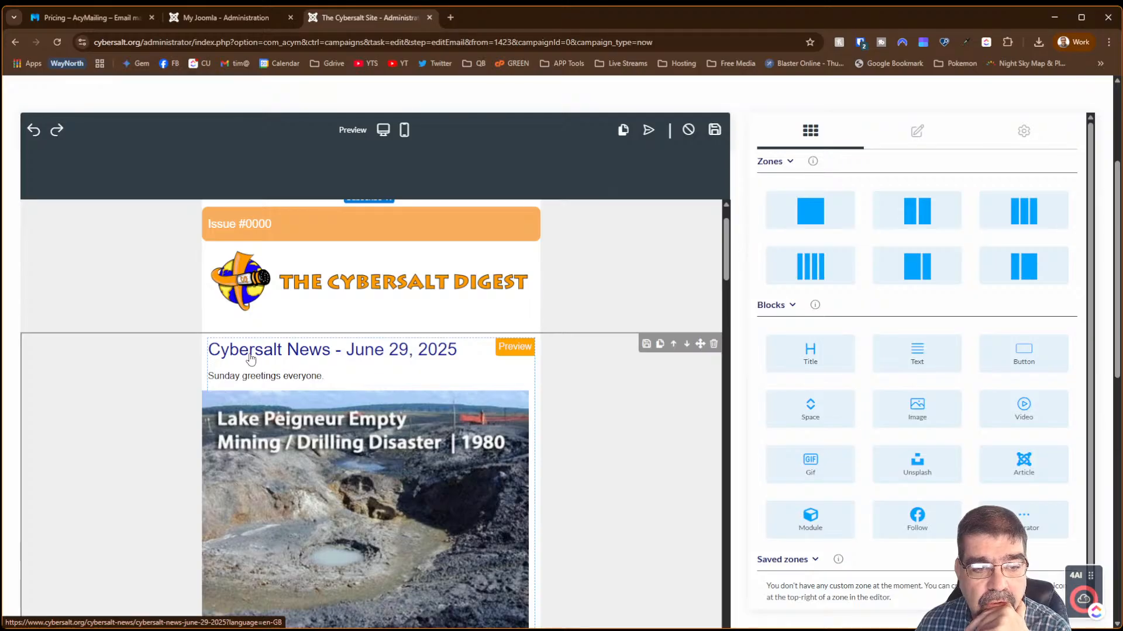
{"action": "scroll", "coordinate": [326, 368], "scroll_direction": "down", "scroll_amount": 3}
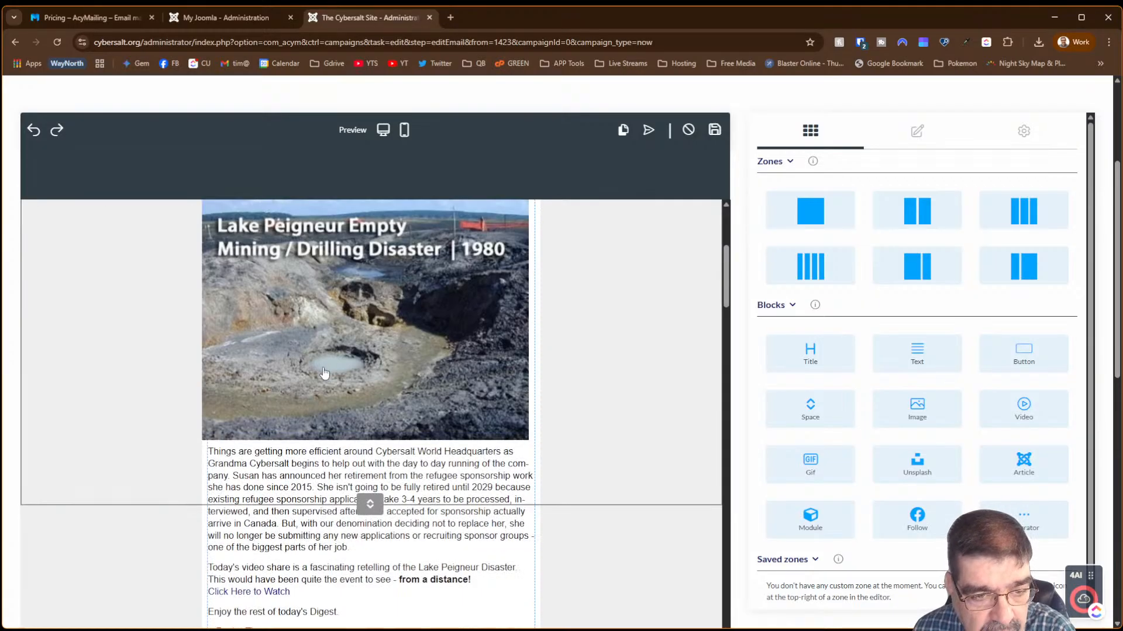
{"action": "scroll", "coordinate": [326, 373], "scroll_direction": "down", "scroll_amount": 4}
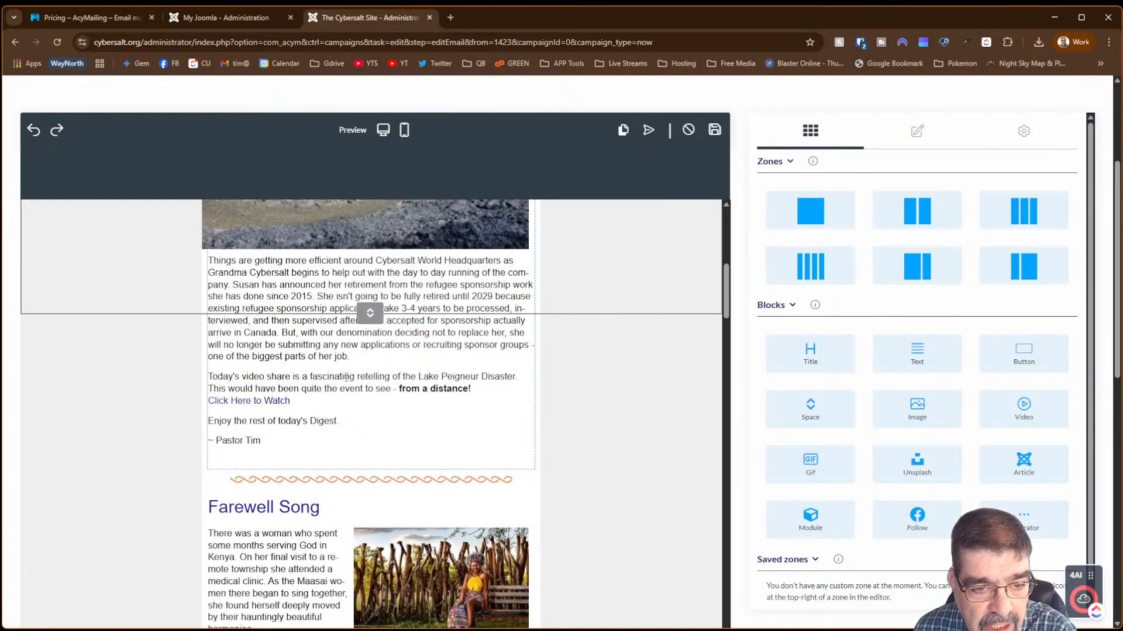
{"action": "scroll", "coordinate": [351, 377], "scroll_direction": "up", "scroll_amount": 7}
{"action": "scroll", "coordinate": [349, 387], "scroll_direction": "down", "scroll_amount": 13}
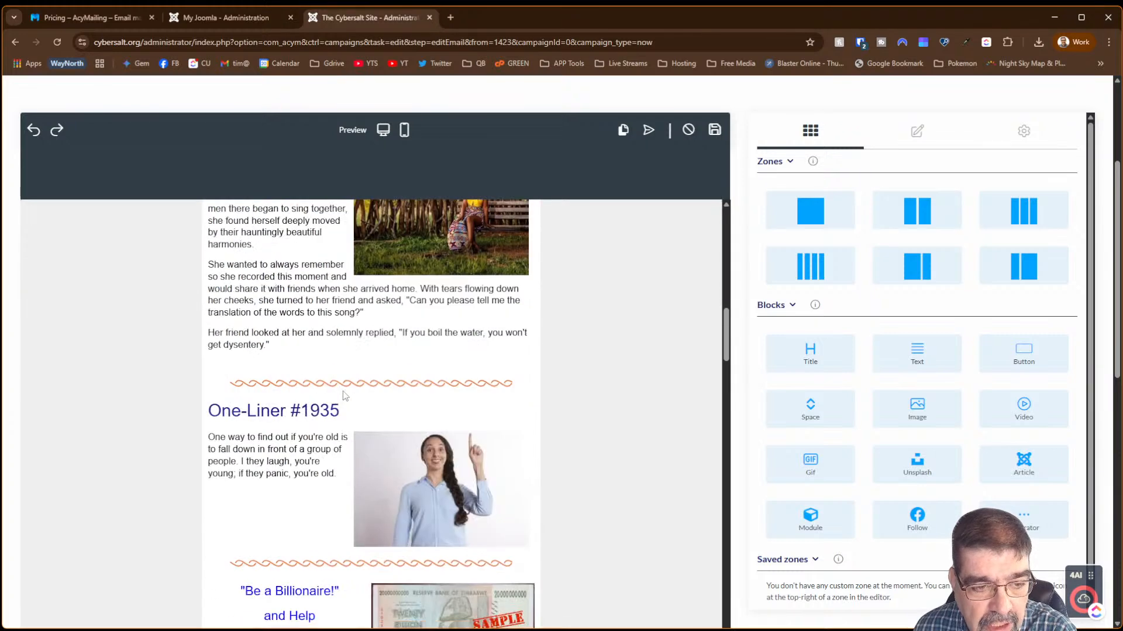
{"action": "scroll", "coordinate": [327, 468], "scroll_direction": "up", "scroll_amount": 6}
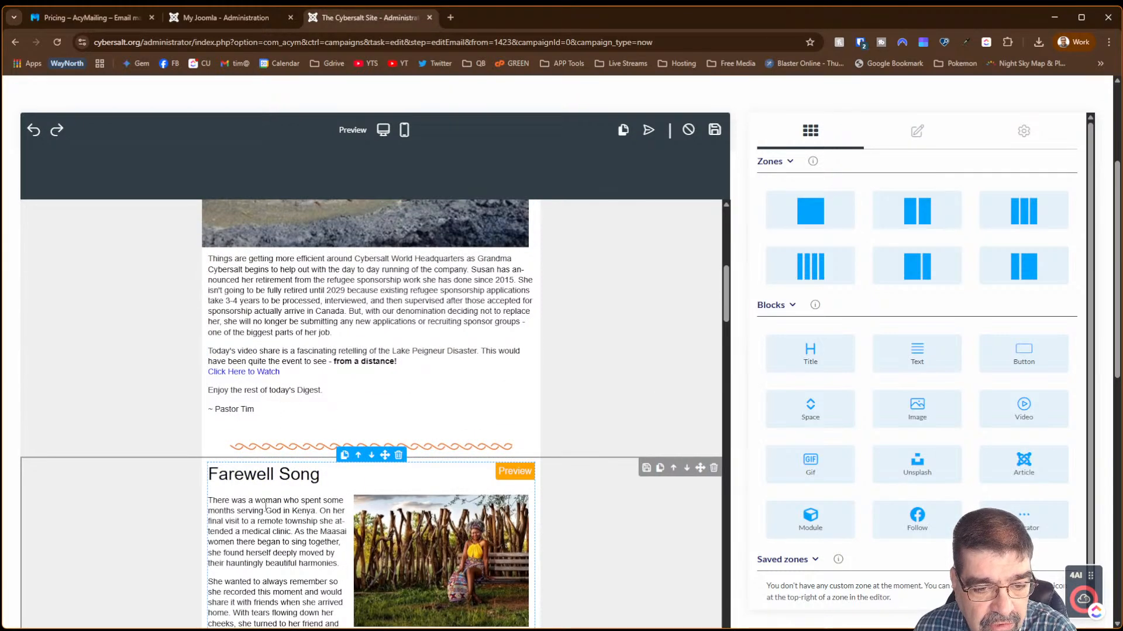
{"action": "scroll", "coordinate": [266, 506], "scroll_direction": "down", "scroll_amount": 3}
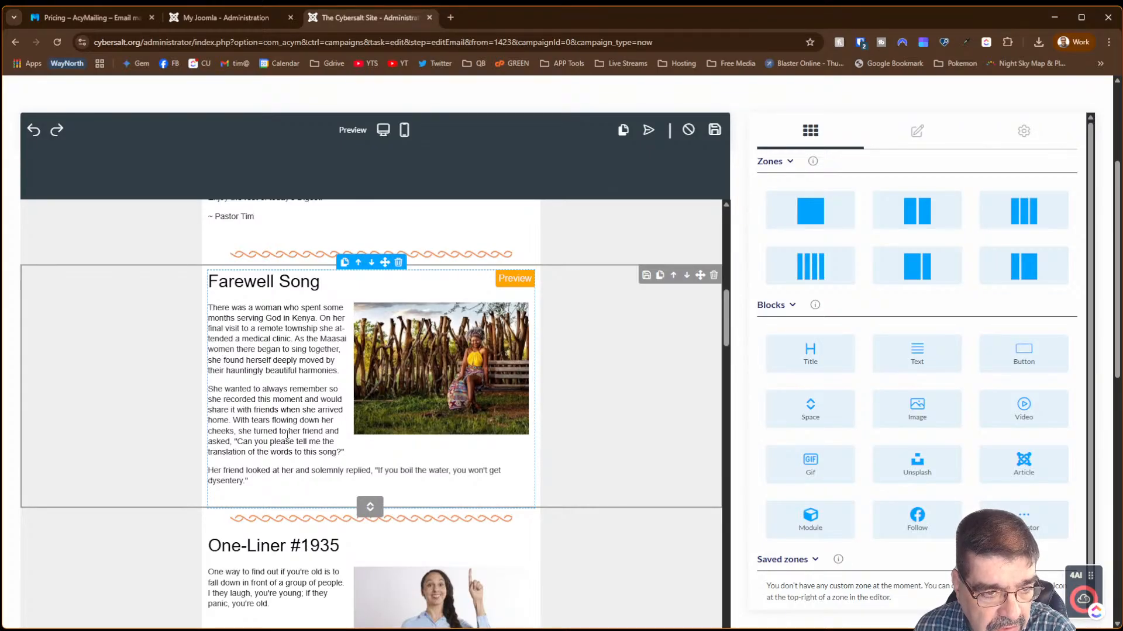
{"action": "scroll", "coordinate": [287, 434], "scroll_direction": "down", "scroll_amount": 3}
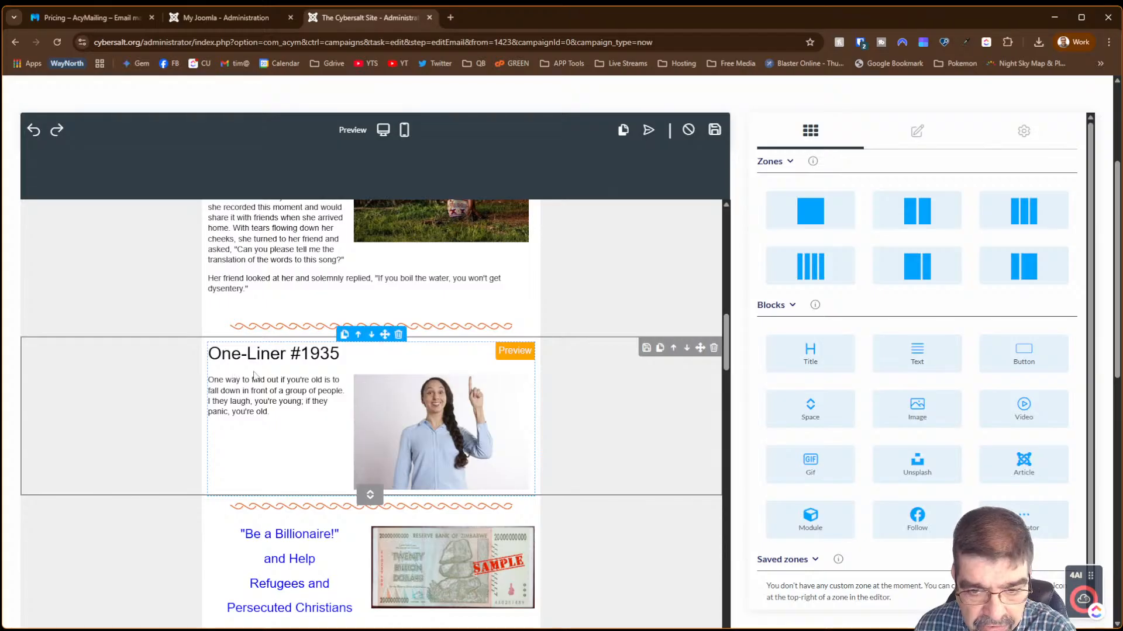
{"action": "left_click", "coordinate": [558, 402]}
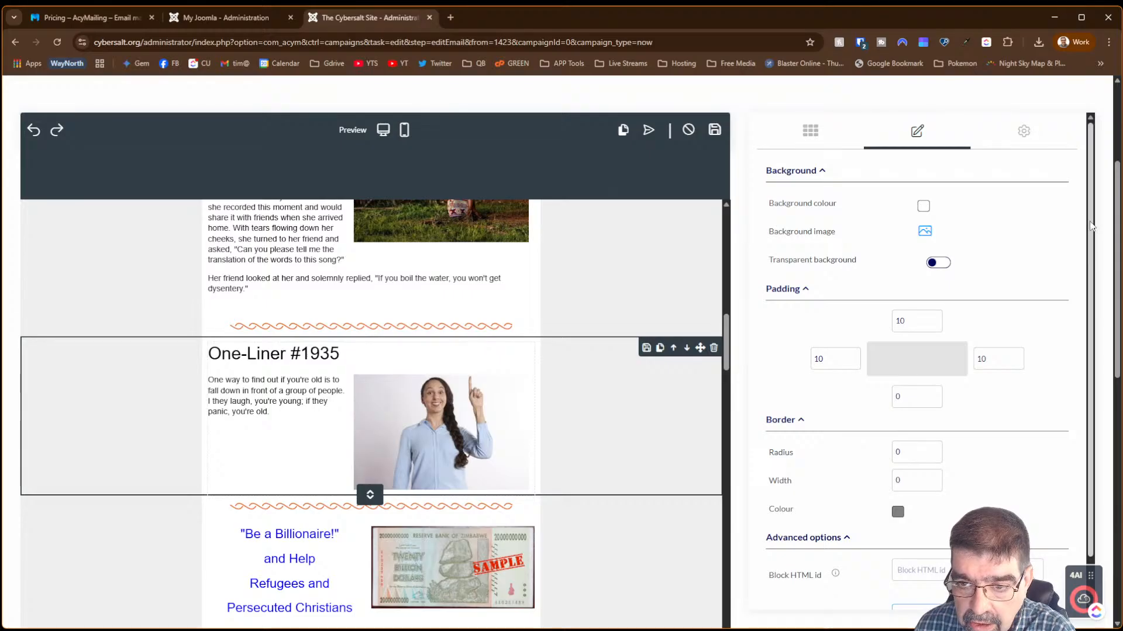
{"action": "left_click_drag", "start_coordinate": [1091, 226], "coordinate": [1122, 363]}
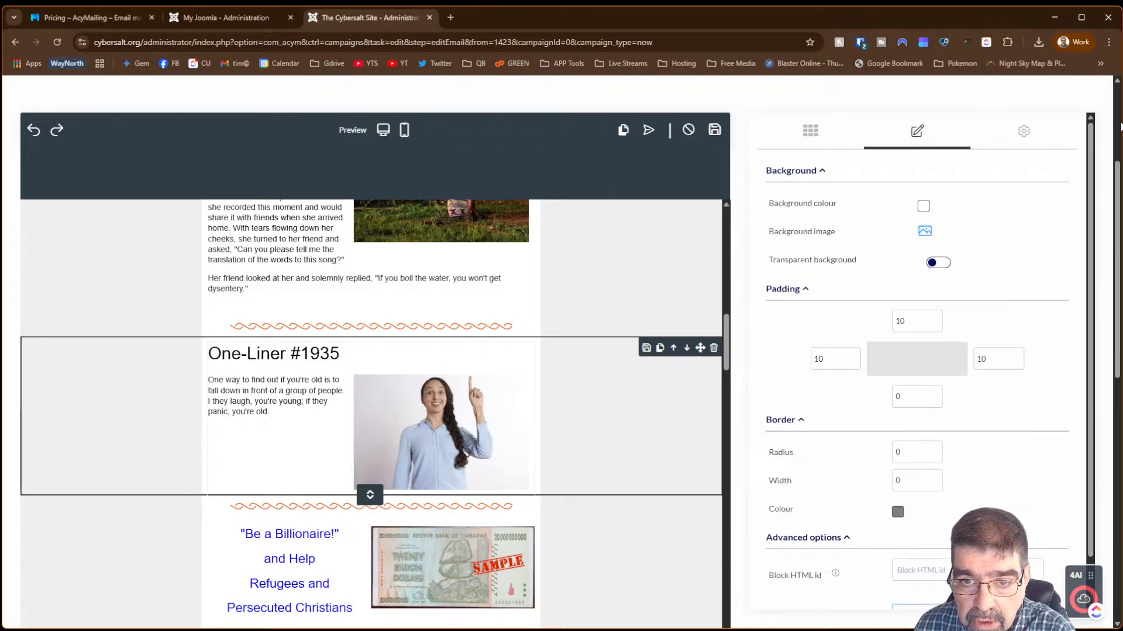
- Browse the Zones/Blocks and block options, then open the gear Template design settings
{"action": "left_click", "coordinate": [809, 140]}
{"action": "scroll", "coordinate": [918, 311], "scroll_direction": "down", "scroll_amount": 5}
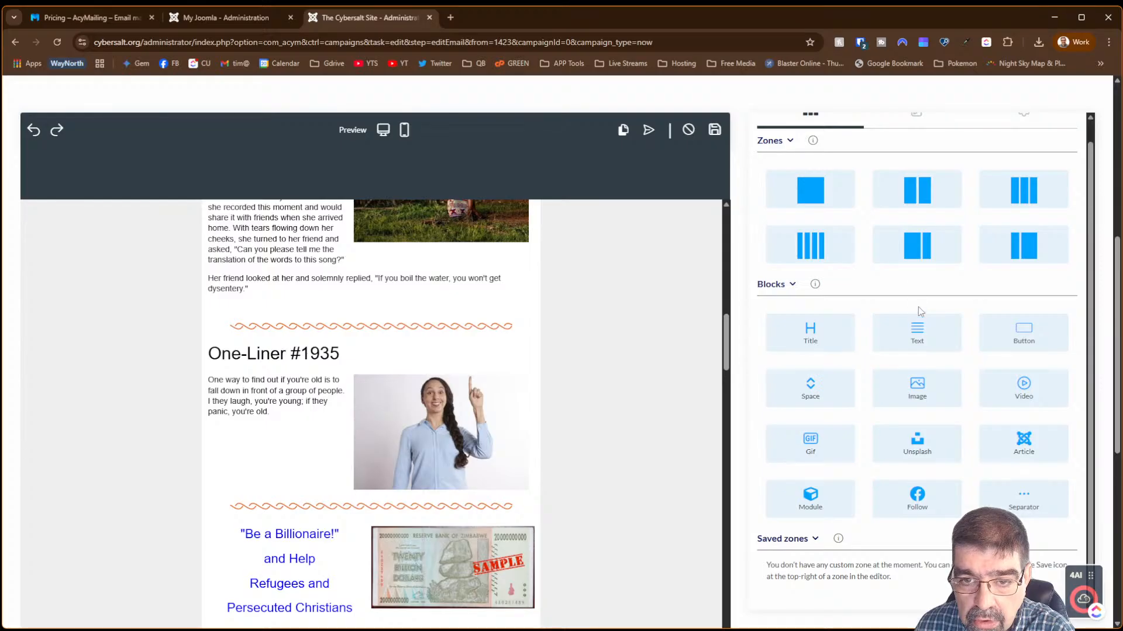
{"action": "scroll", "coordinate": [919, 149], "scroll_direction": "up", "scroll_amount": 1}
{"action": "left_click", "coordinate": [918, 134]}
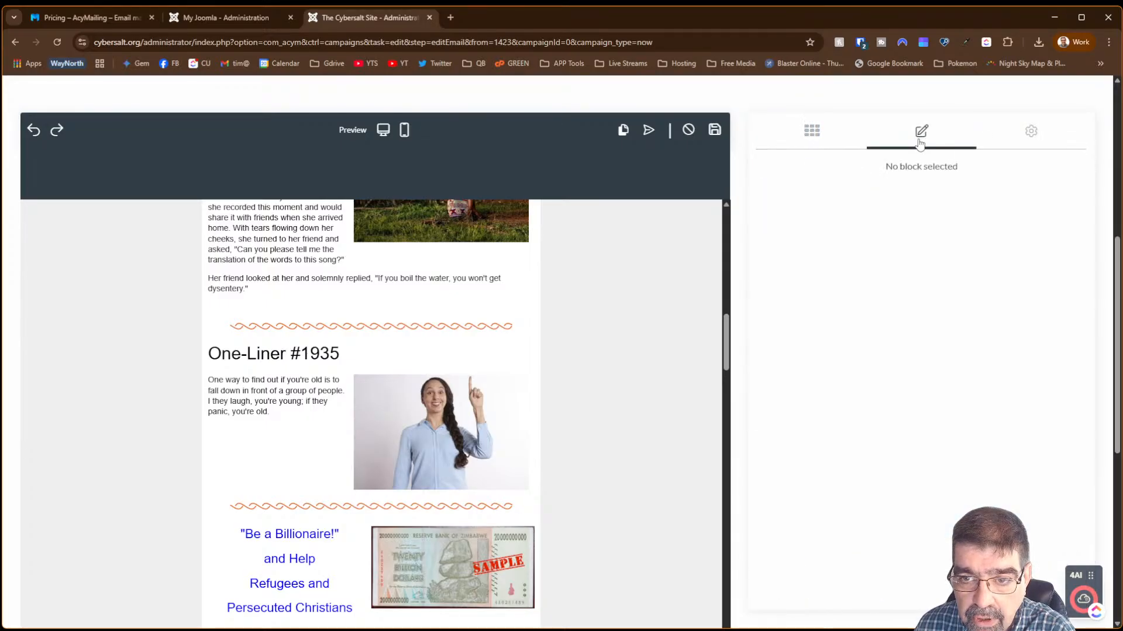
{"action": "left_click", "coordinate": [1032, 134]}
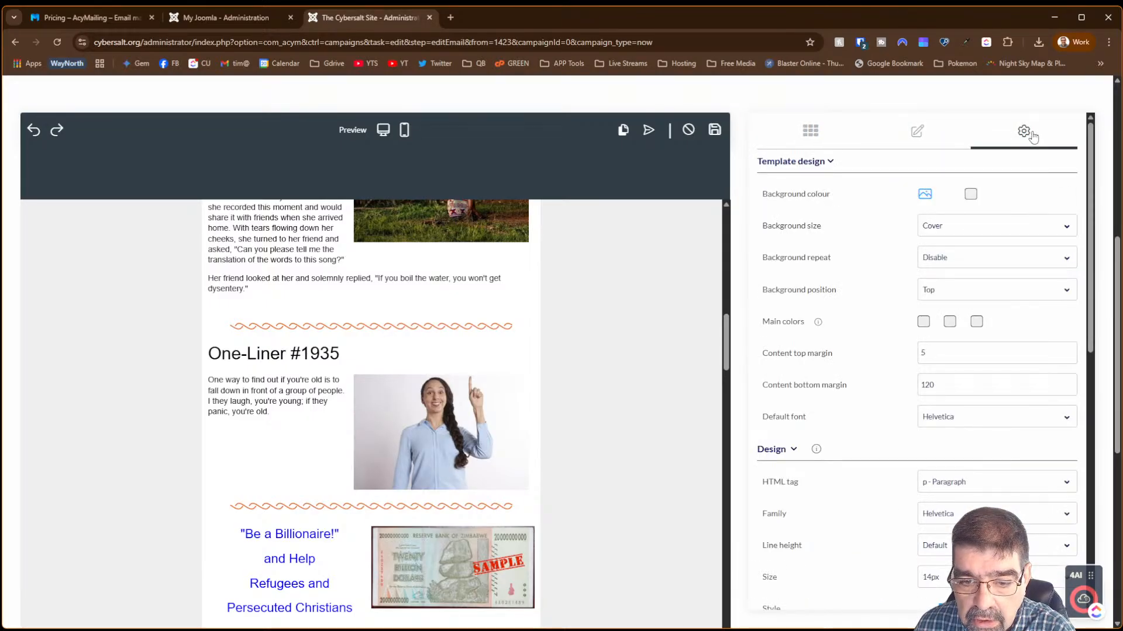
{"action": "scroll", "coordinate": [1070, 351], "scroll_direction": "down", "scroll_amount": 10}
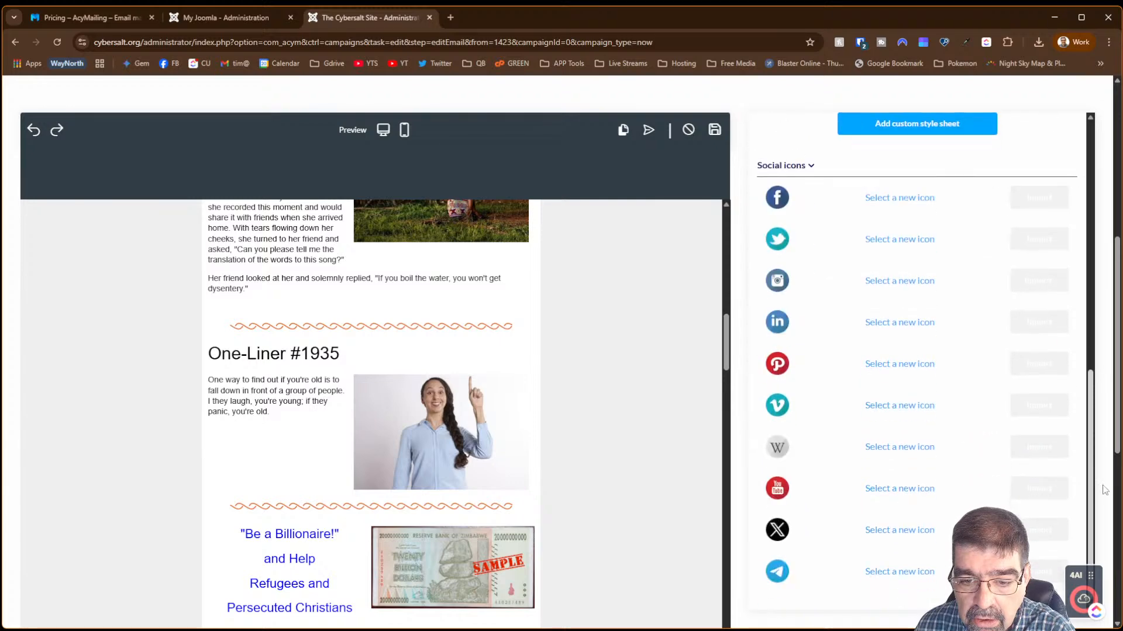
{"action": "scroll", "coordinate": [1099, 442], "scroll_direction": "up", "scroll_amount": 10}
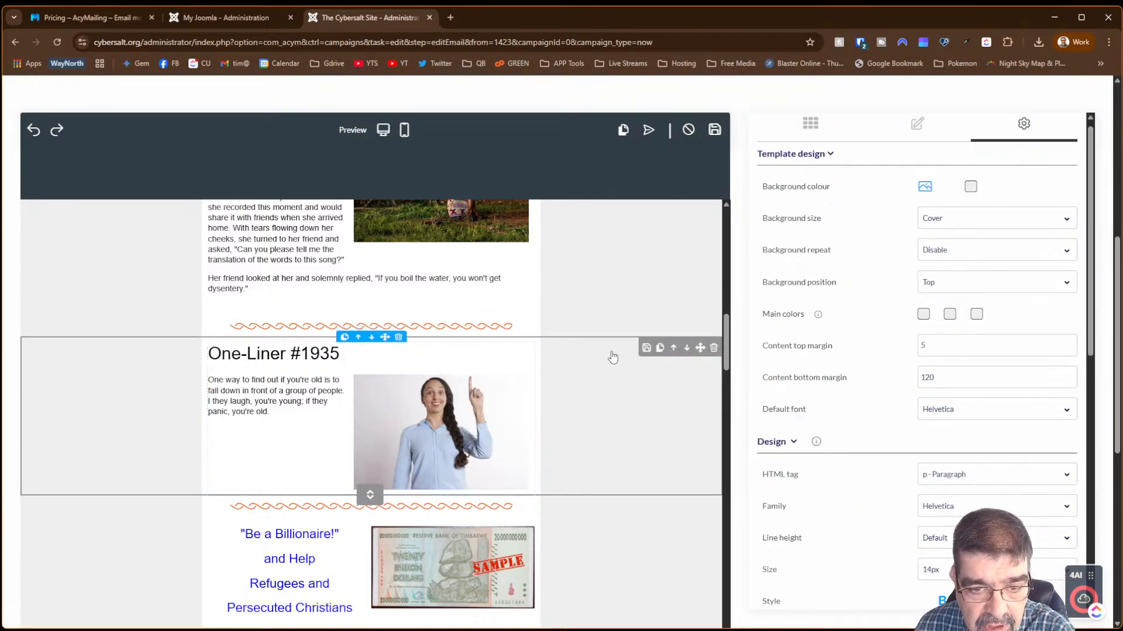
- Preview the One-Liner #1935 article in a new tab, close it, and reselect the section
{"action": "left_click", "coordinate": [403, 359]}
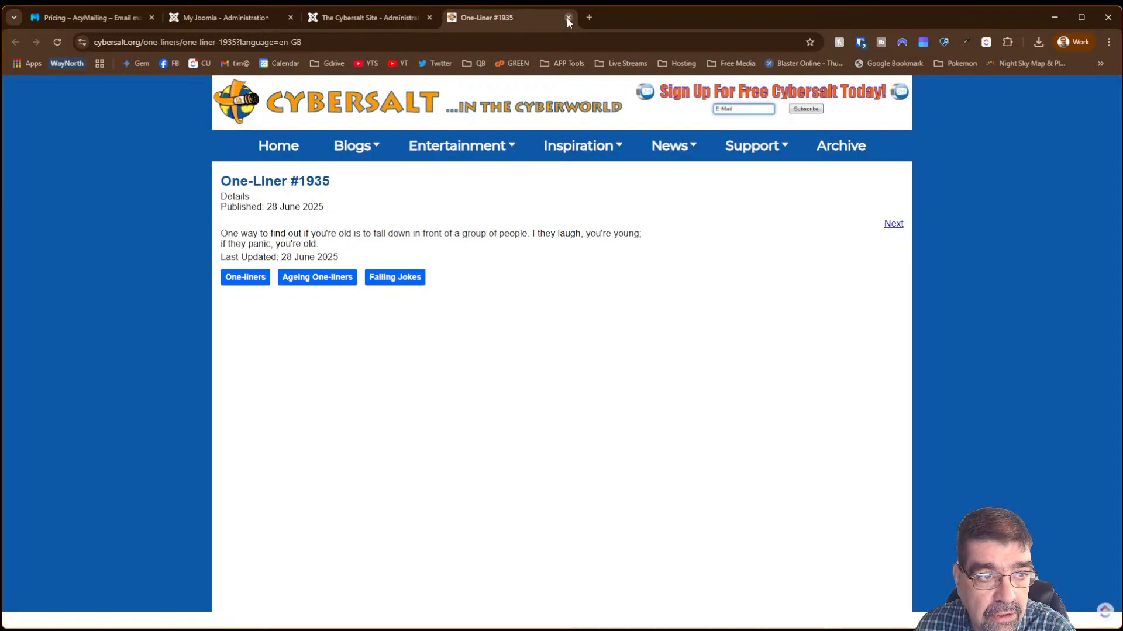
{"action": "left_click", "coordinate": [567, 17]}
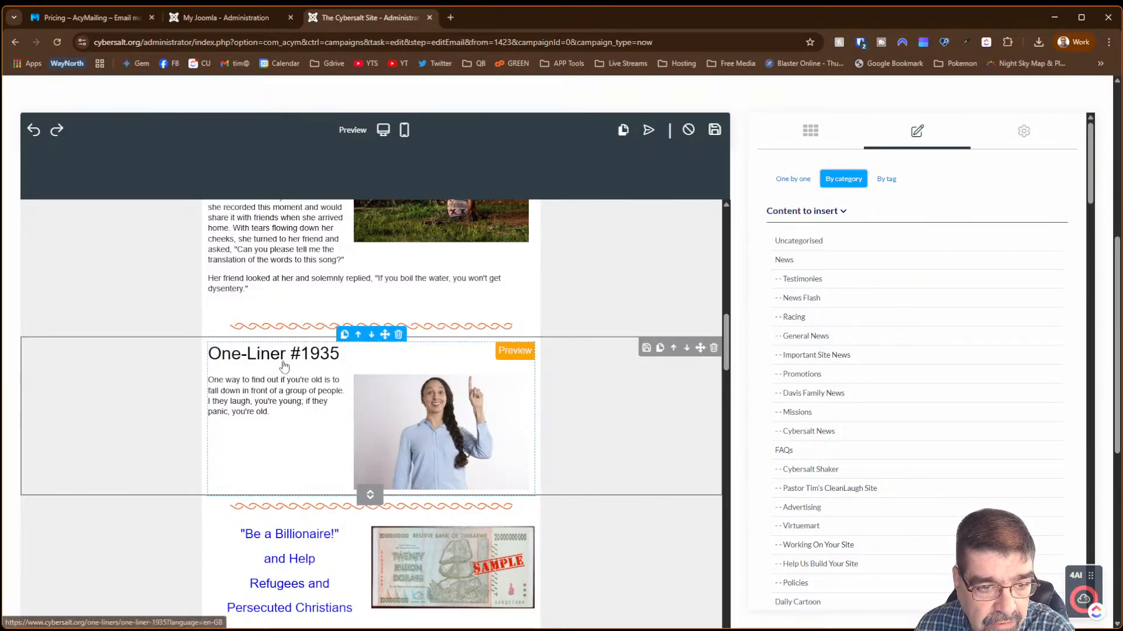
{"action": "left_click", "coordinate": [560, 392]}
{"action": "scroll", "coordinate": [893, 383], "scroll_direction": "down", "scroll_amount": 1}
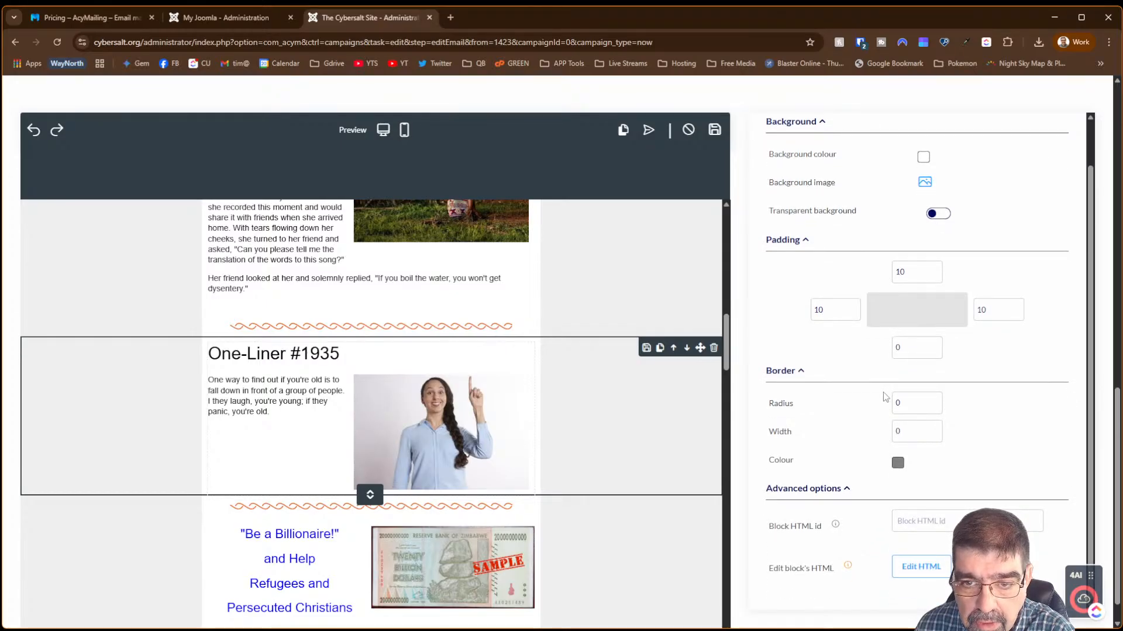
{"action": "scroll", "coordinate": [852, 293], "scroll_direction": "up", "scroll_amount": 1}
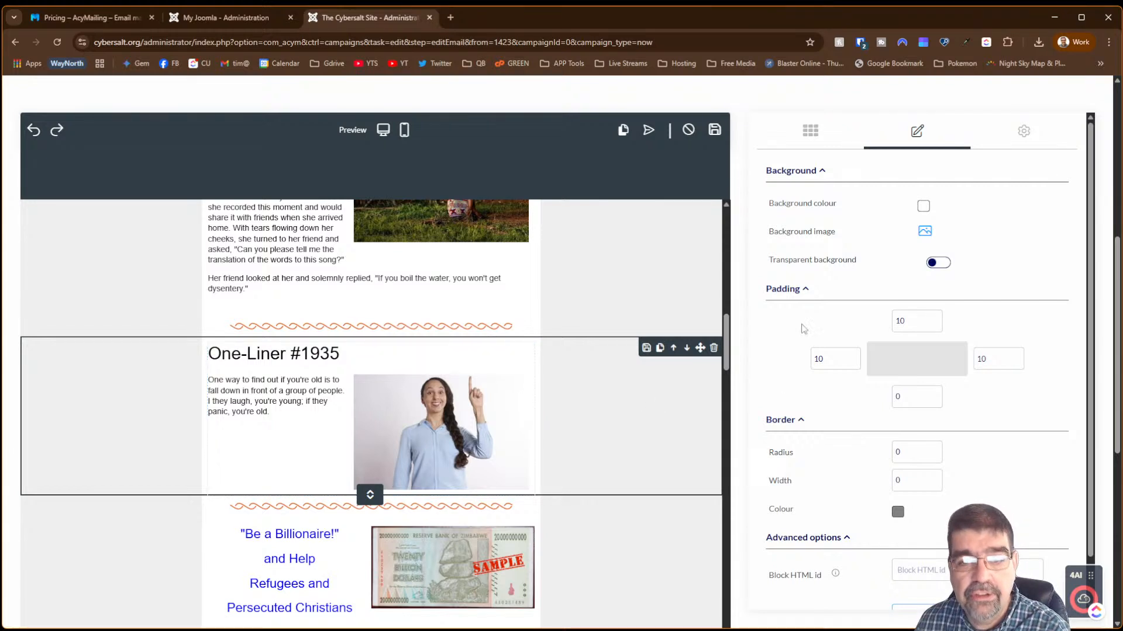
{"action": "scroll", "coordinate": [863, 301], "scroll_direction": "down", "scroll_amount": 1}
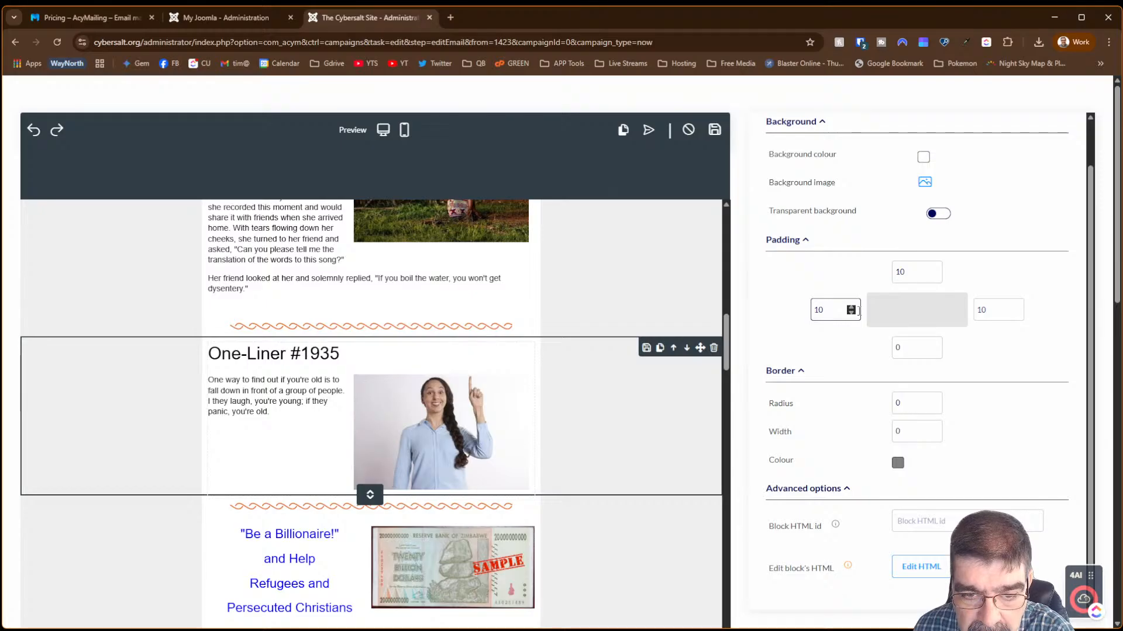
{"action": "scroll", "coordinate": [985, 375], "scroll_direction": "up", "scroll_amount": 1}
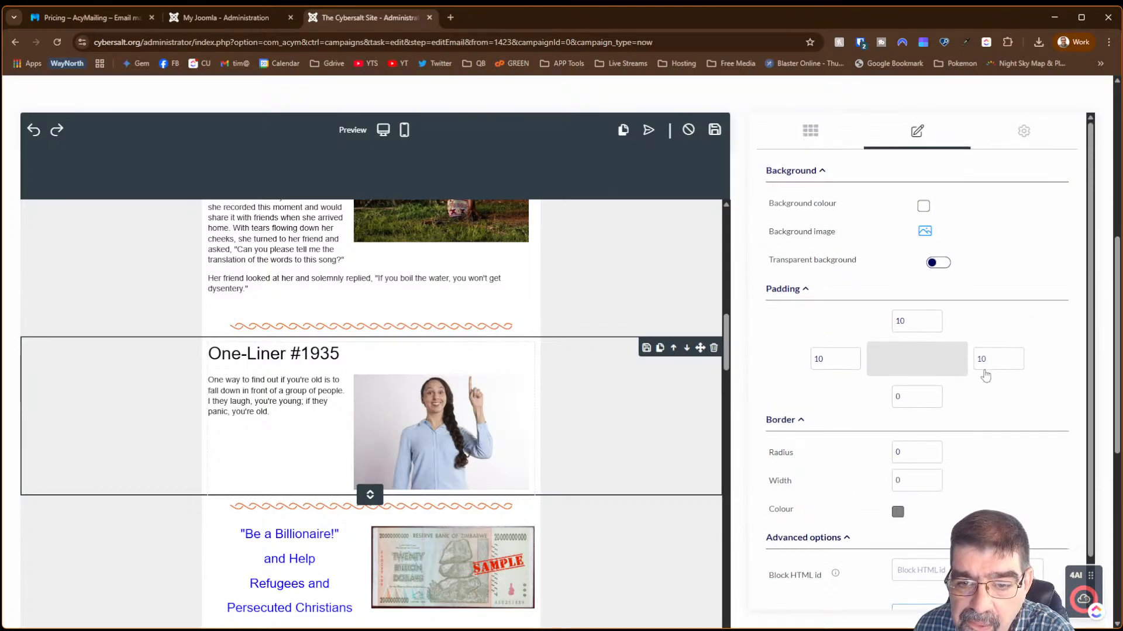
{"action": "scroll", "coordinate": [977, 362], "scroll_direction": "down", "scroll_amount": 1}
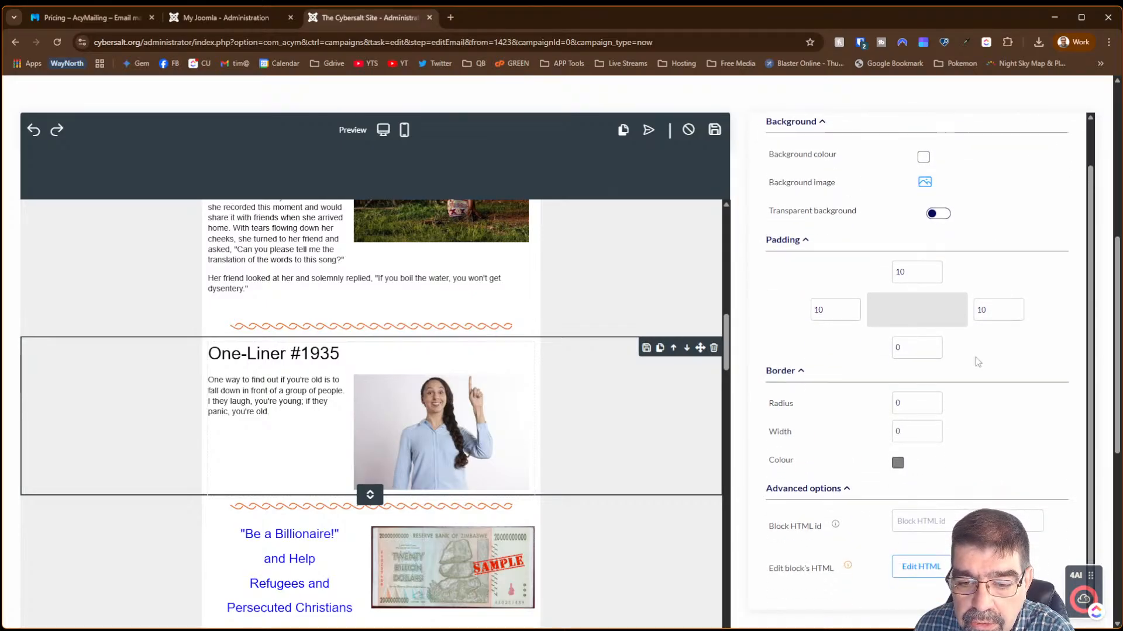
- View the section's HTML without changes, then check its padding: 10 top/left/right, 0 bottom
{"action": "left_click", "coordinate": [922, 568]}
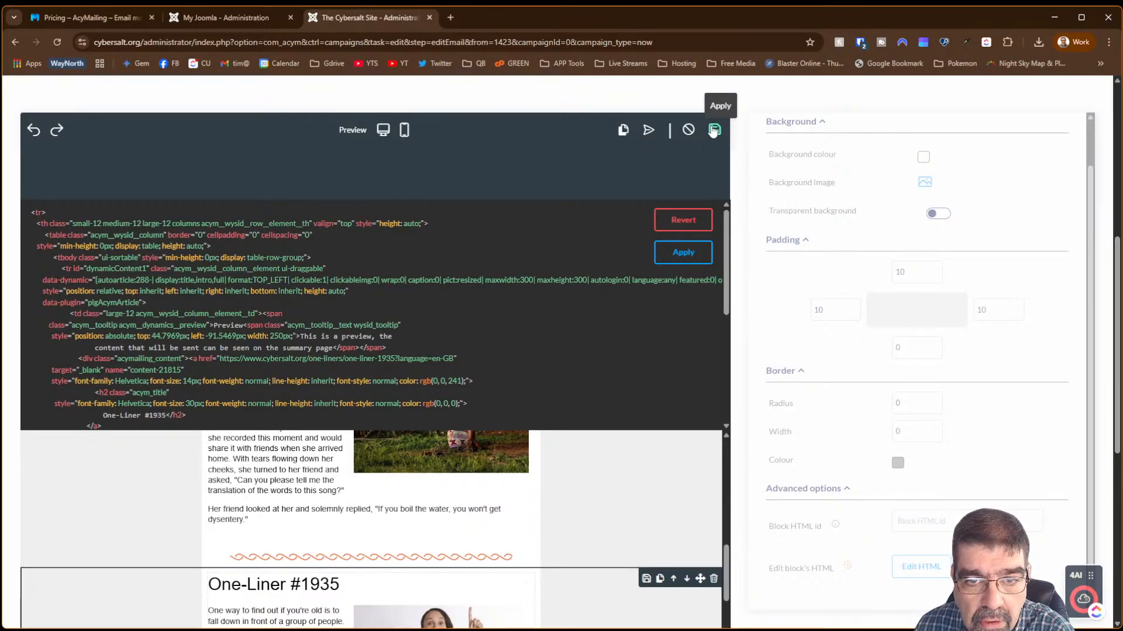
{"action": "left_click", "coordinate": [449, 157]}
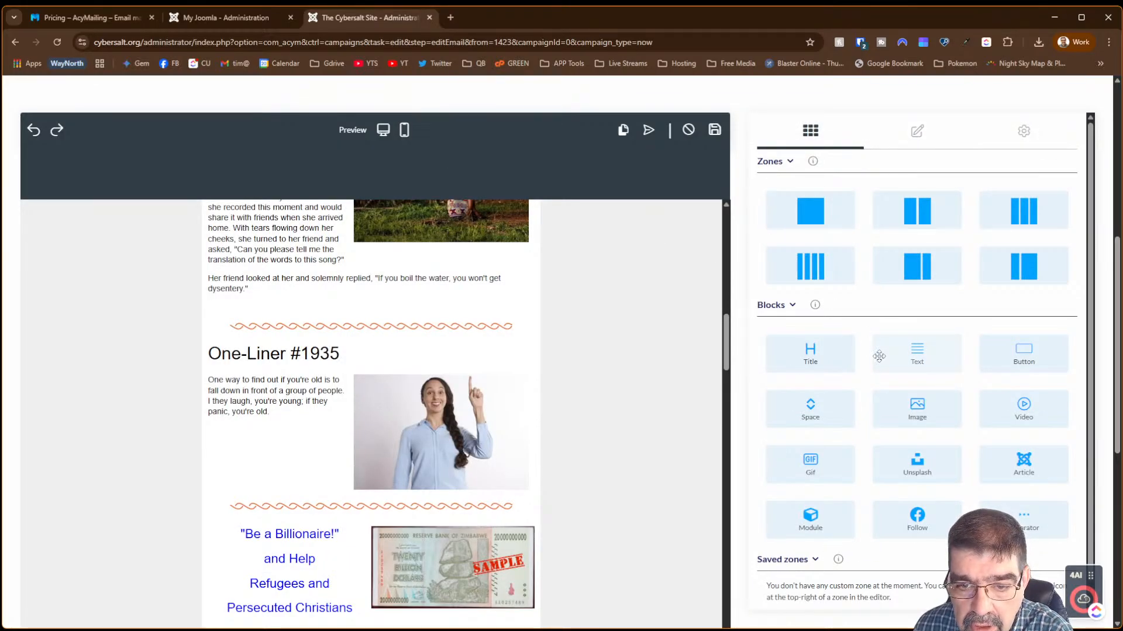
{"action": "scroll", "coordinate": [877, 359], "scroll_direction": "down", "scroll_amount": 1}
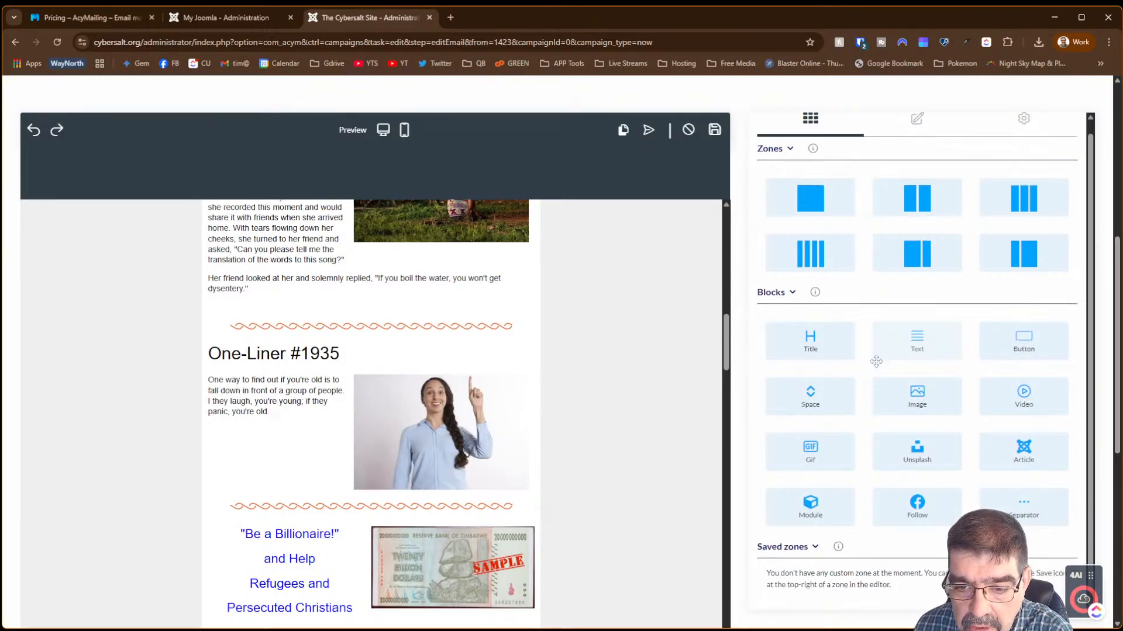
{"action": "left_click", "coordinate": [622, 425]}
{"action": "left_click", "coordinate": [895, 396]}
{"action": "scroll", "coordinate": [897, 403], "scroll_direction": "down", "scroll_amount": 1}
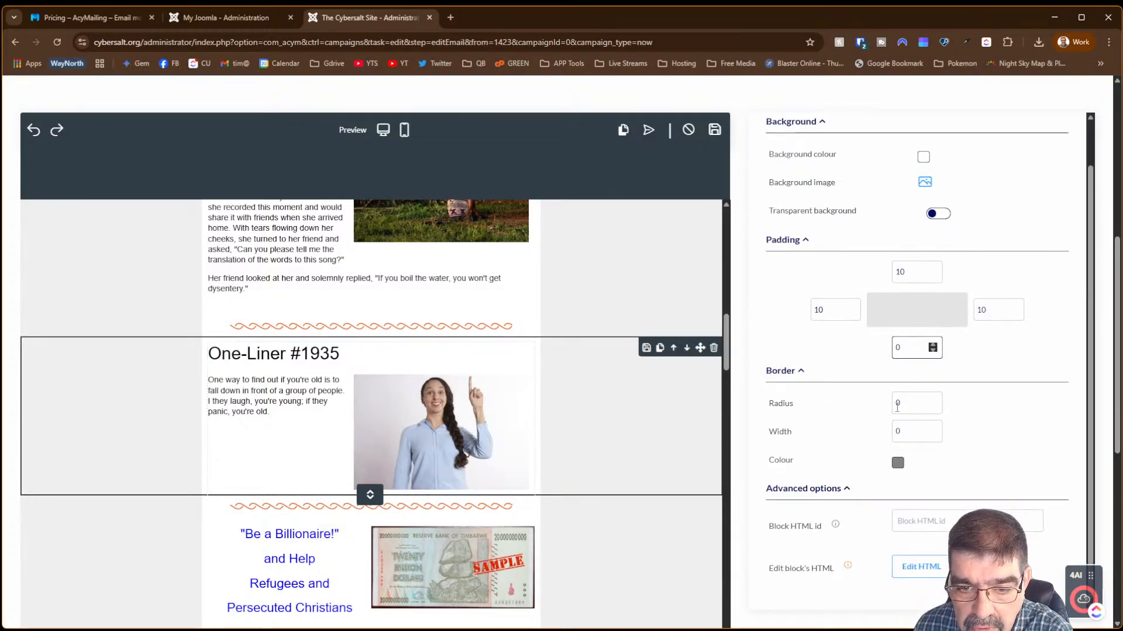
{"action": "scroll", "coordinate": [865, 361], "scroll_direction": "up", "scroll_amount": 1}
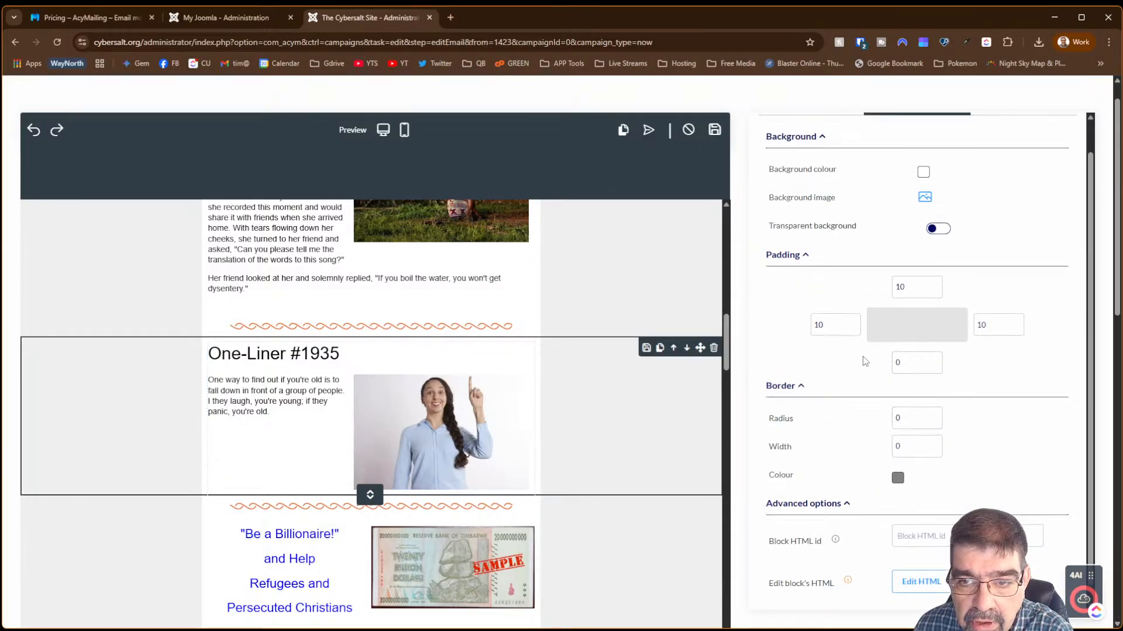
{"action": "scroll", "coordinate": [865, 362], "scroll_direction": "up", "scroll_amount": 1}
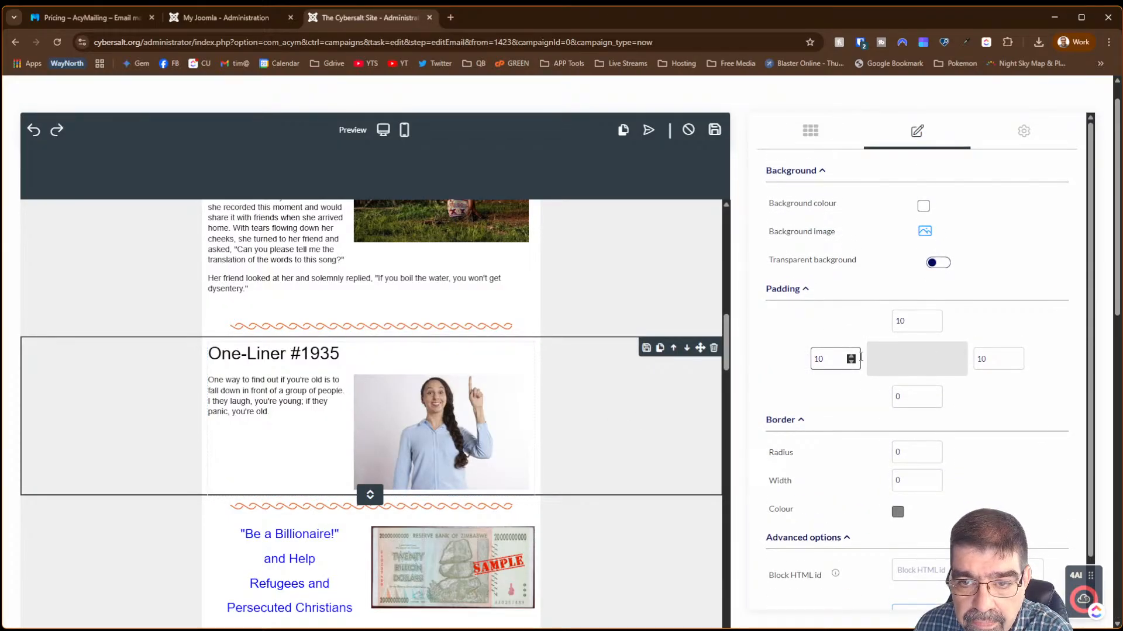
- Review the Social icons in the gear Template design settings
{"action": "left_click", "coordinate": [1026, 131]}
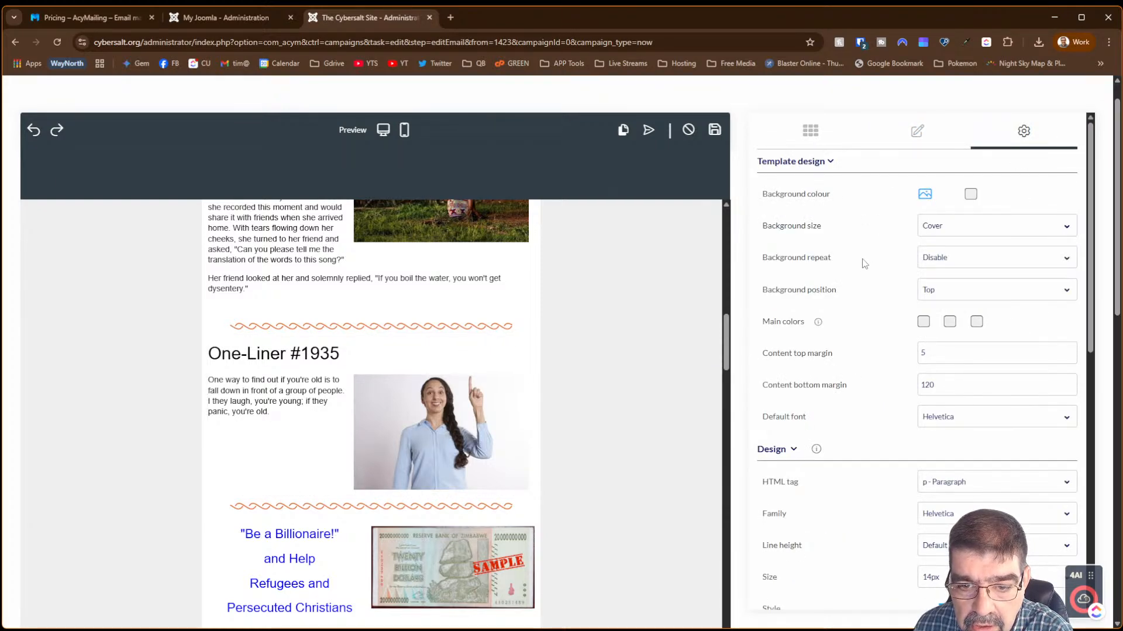
{"action": "scroll", "coordinate": [865, 263], "scroll_direction": "down", "scroll_amount": 10}
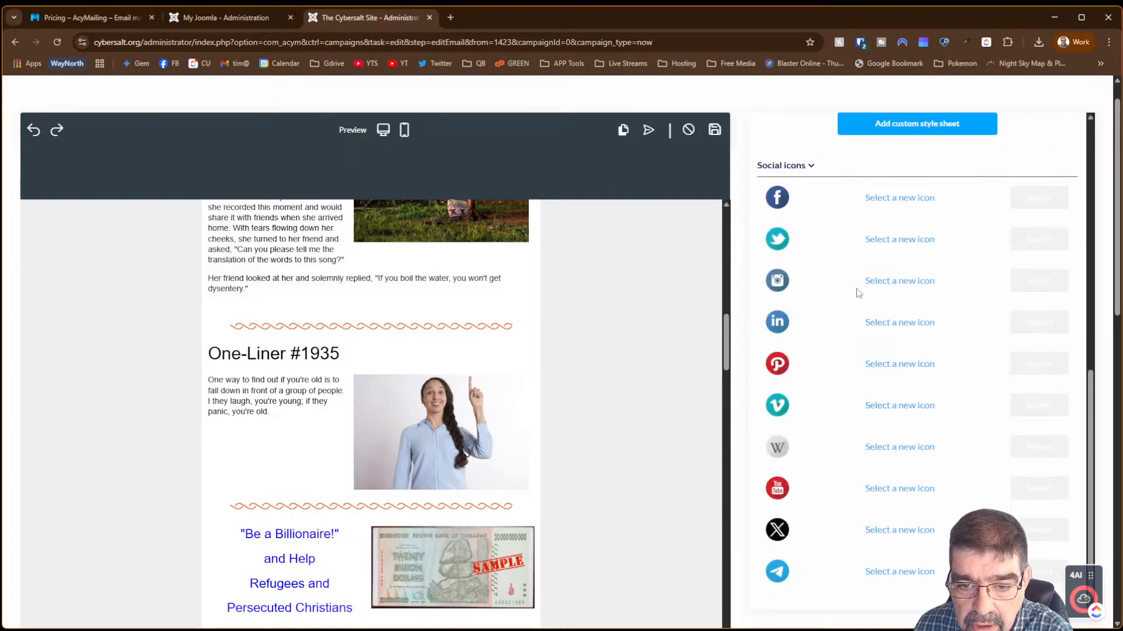
{"action": "scroll", "coordinate": [856, 299], "scroll_direction": "down", "scroll_amount": 3}
{"action": "scroll", "coordinate": [854, 295], "scroll_direction": "up", "scroll_amount": 10}
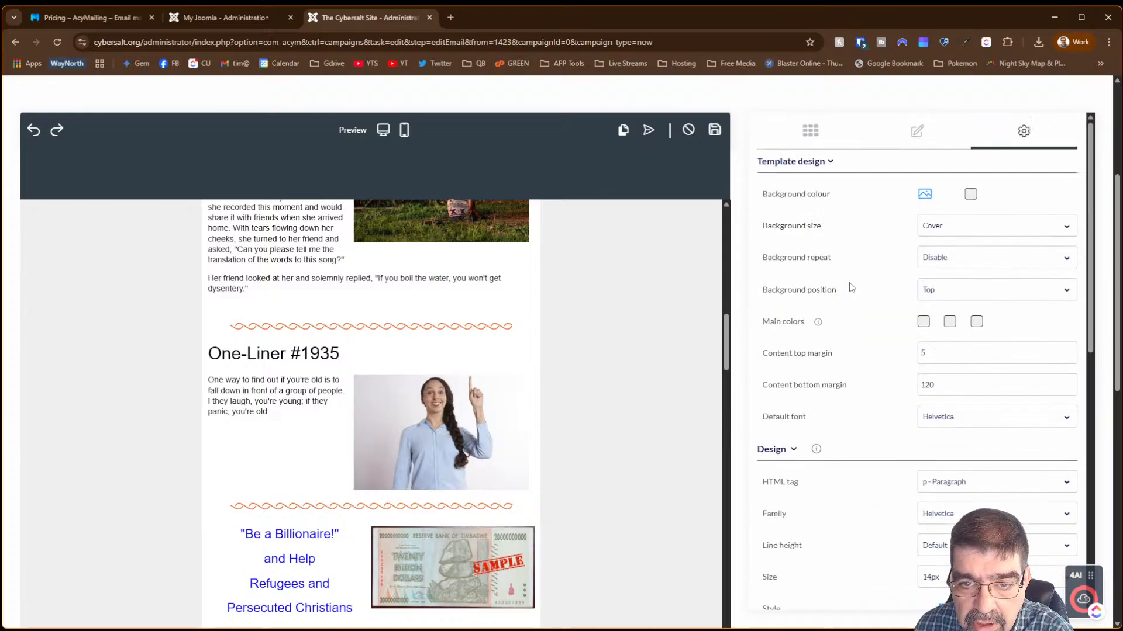
- Back on the Zones/Blocks palette, reselect One-Liner and scroll to Crime and Sensitivity and Quote #2371
{"action": "left_click", "coordinate": [811, 135]}
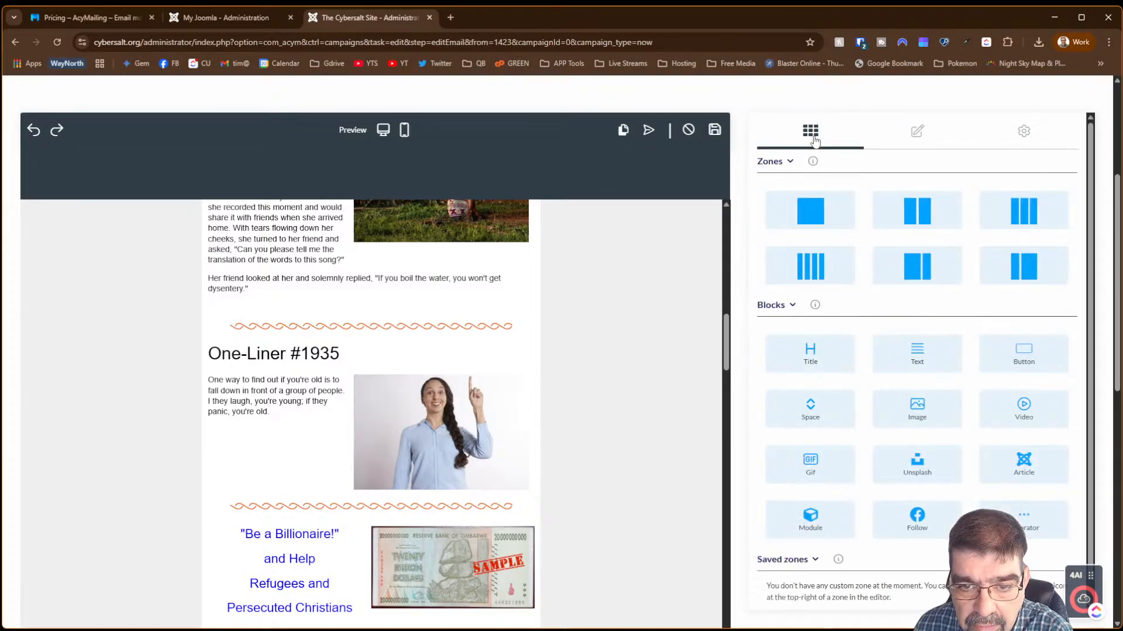
{"action": "scroll", "coordinate": [902, 249], "scroll_direction": "down", "scroll_amount": 1}
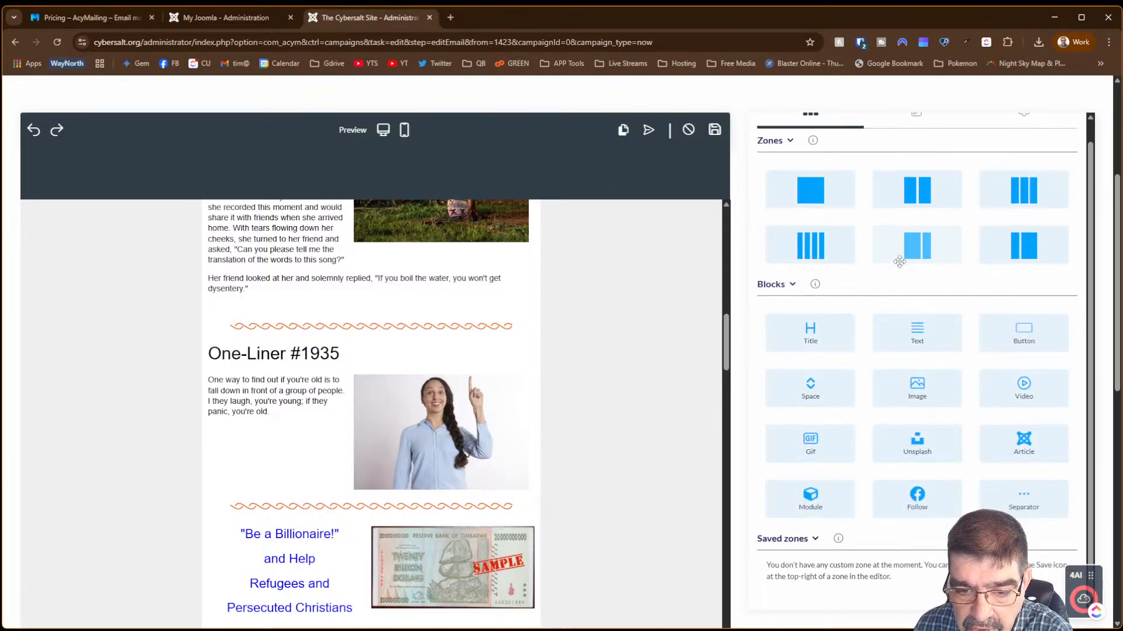
{"action": "left_click", "coordinate": [587, 481]}
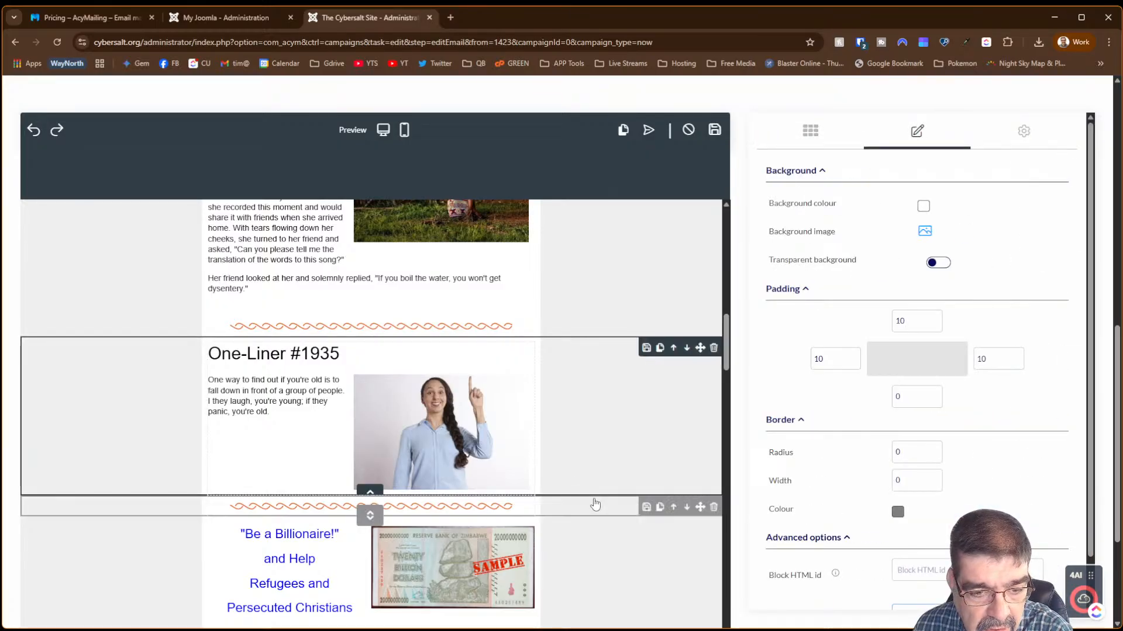
{"action": "scroll", "coordinate": [595, 505], "scroll_direction": "down", "scroll_amount": 6}
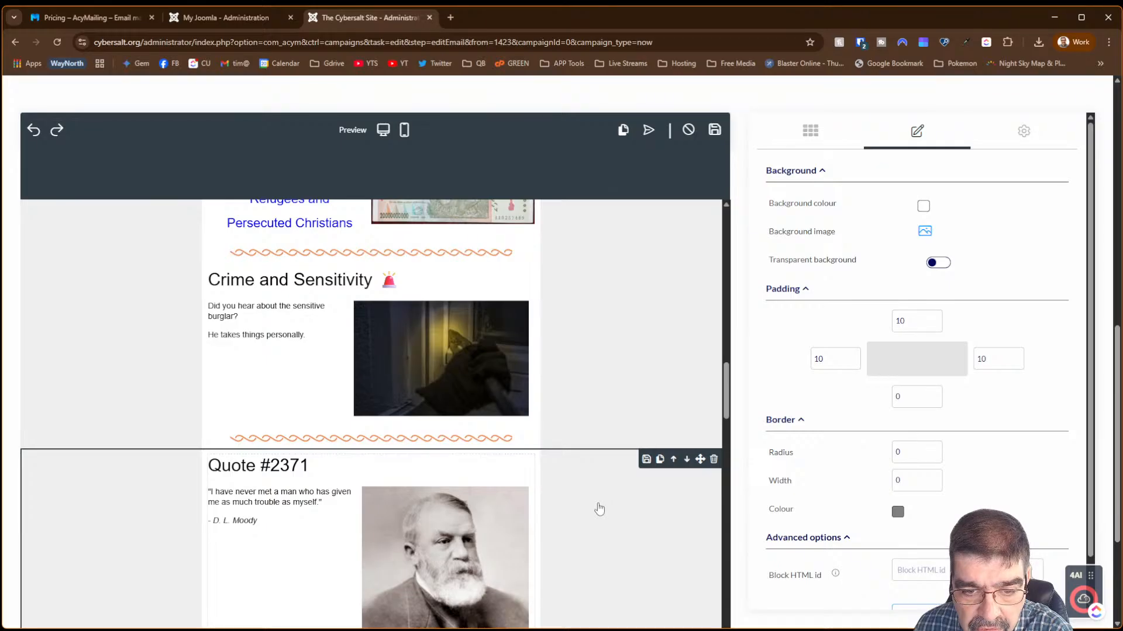
{"action": "scroll", "coordinate": [802, 496], "scroll_direction": "down", "scroll_amount": 1}
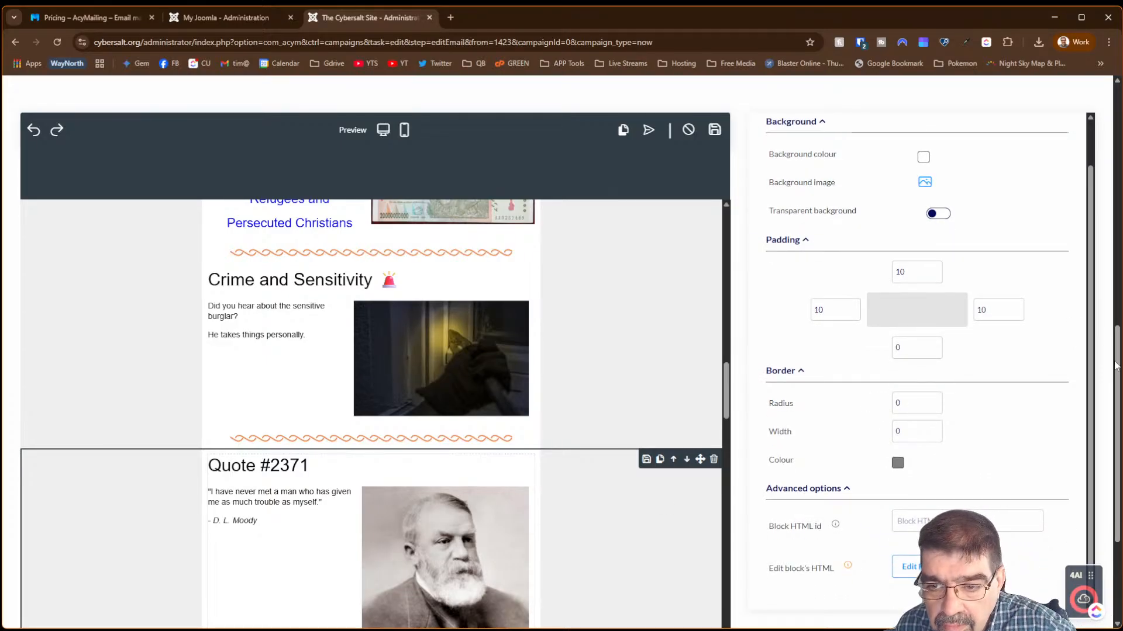
{"action": "left_click_drag", "start_coordinate": [1118, 369], "coordinate": [1118, 266]}
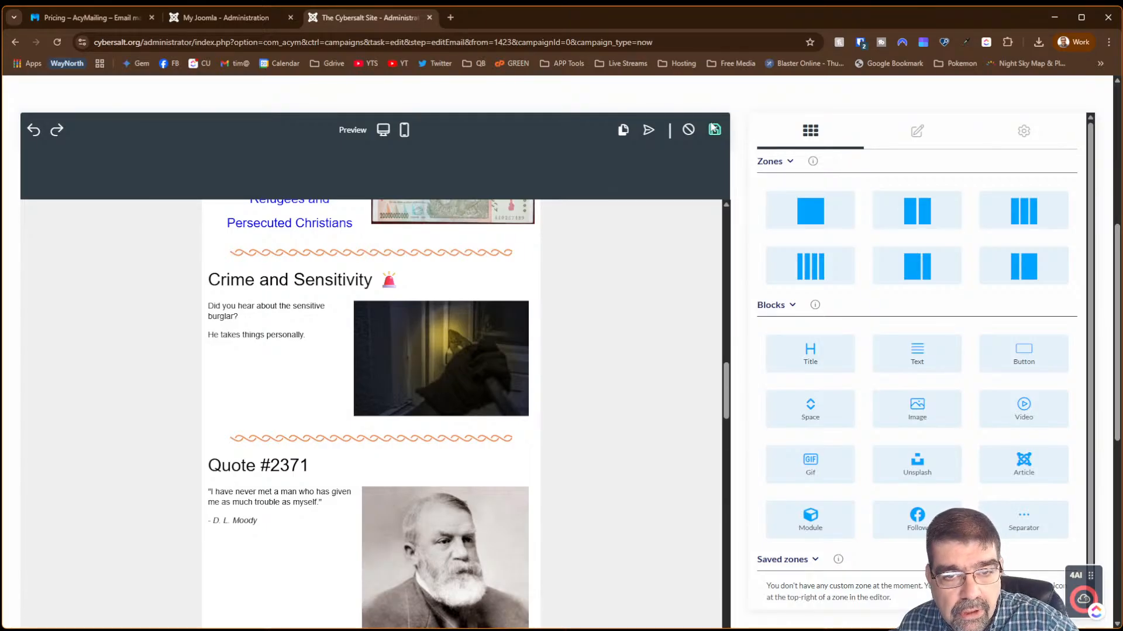
- Save the edited campaign email, then open the Cybersalt Digest template, with its Farewell Song section, in the template editor
{"action": "left_click", "coordinate": [1118, 103]}
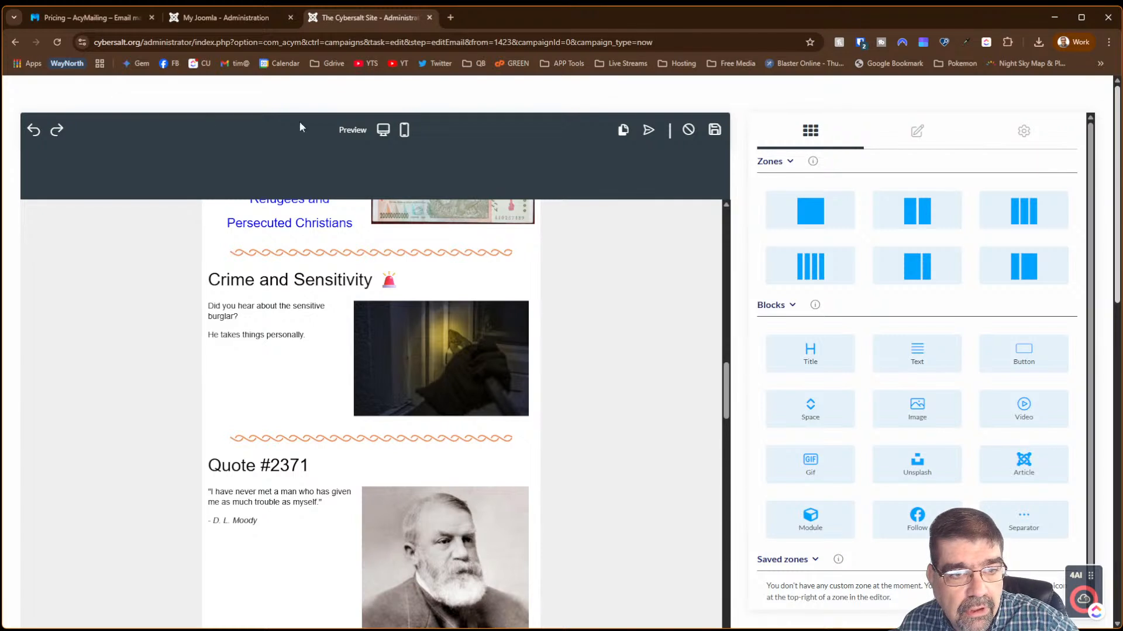
{"action": "left_click", "coordinate": [713, 131]}
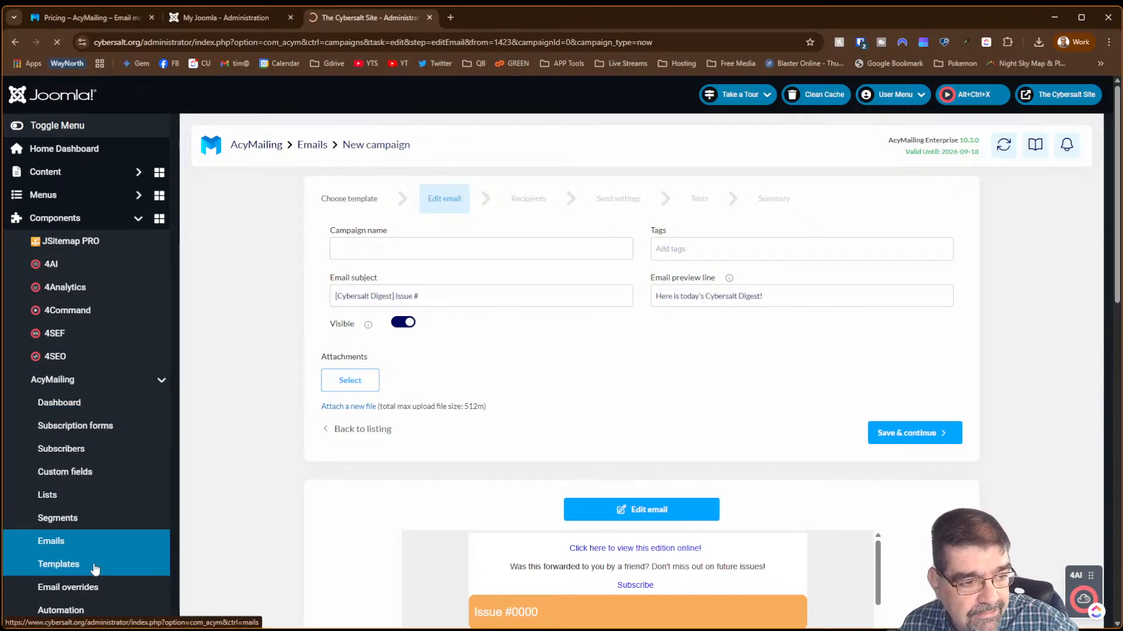
{"action": "left_click", "coordinate": [94, 565]}
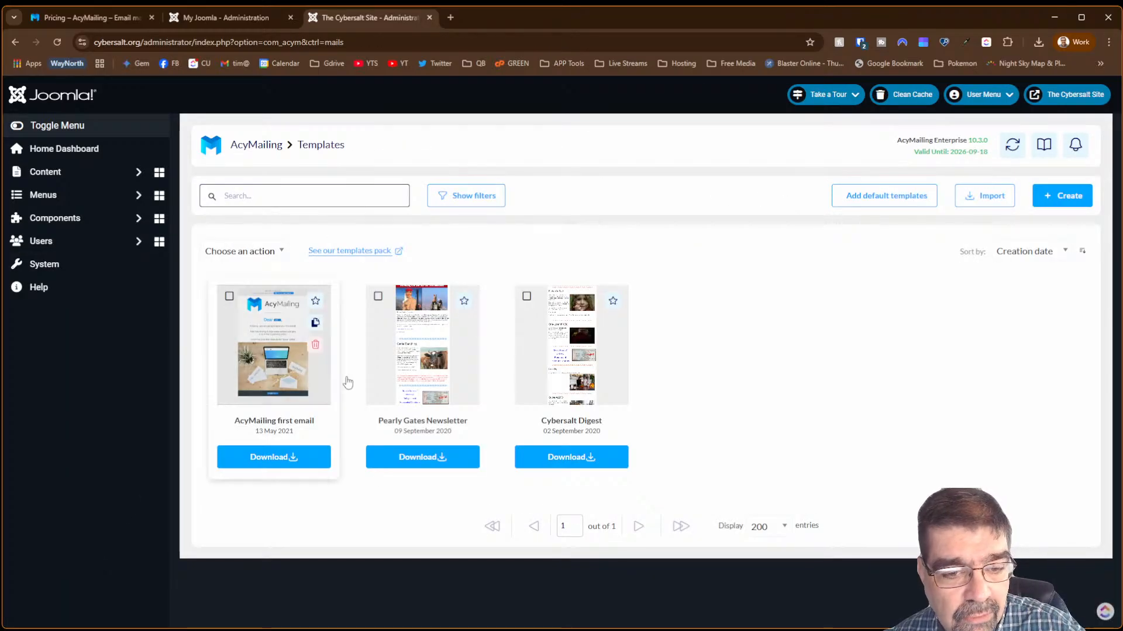
{"action": "left_click", "coordinate": [572, 367]}
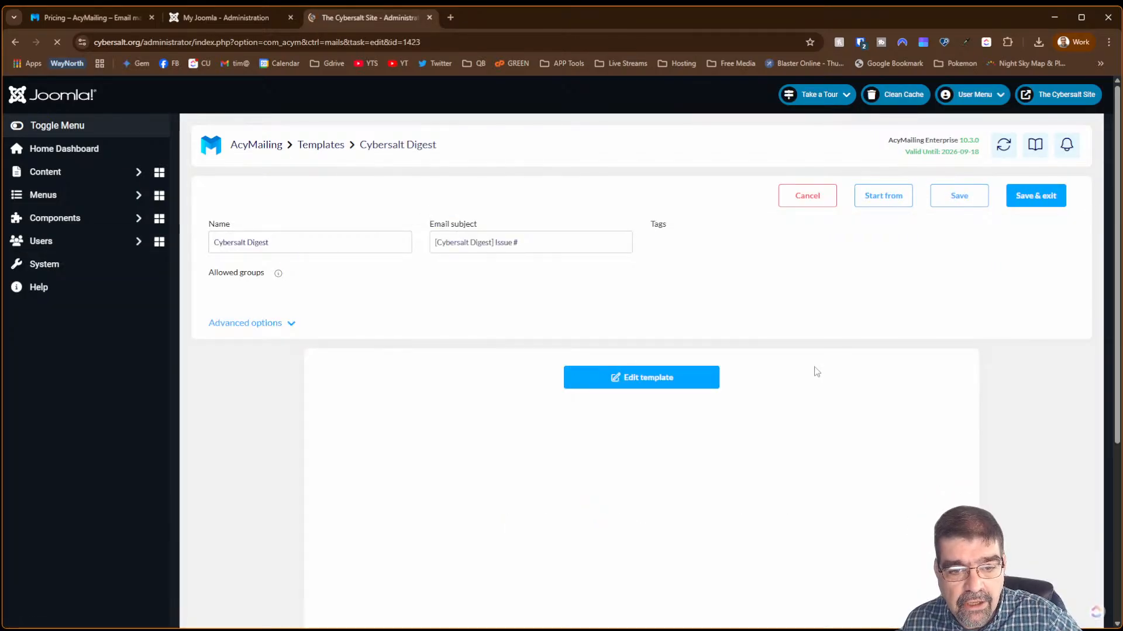
{"action": "left_click", "coordinate": [650, 379]}
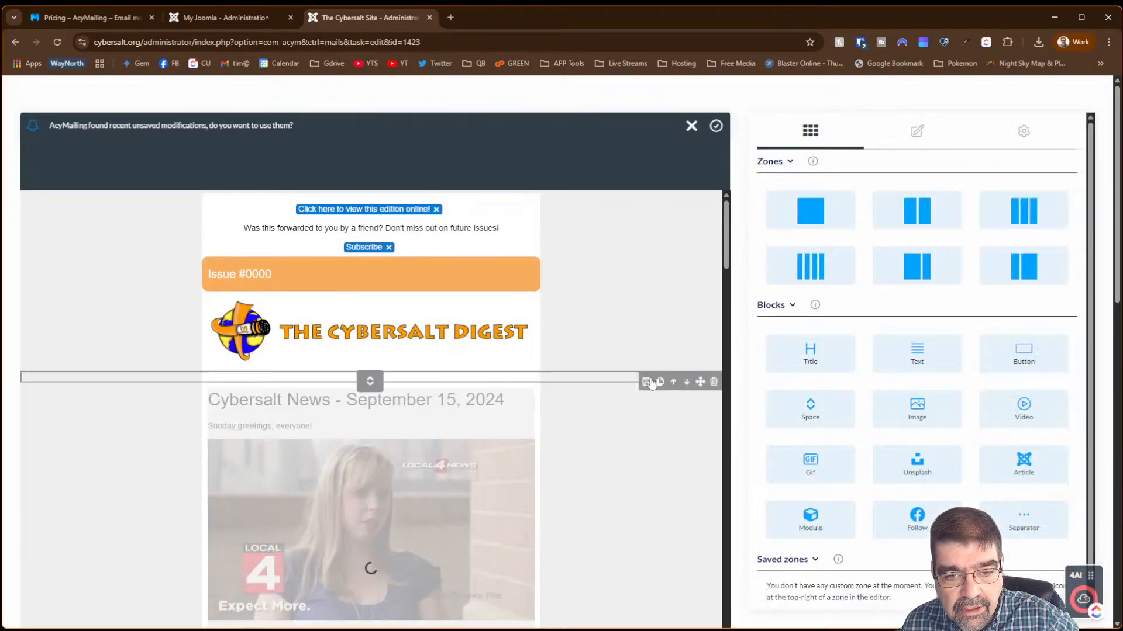
{"action": "scroll", "coordinate": [612, 380], "scroll_direction": "down", "scroll_amount": 15}
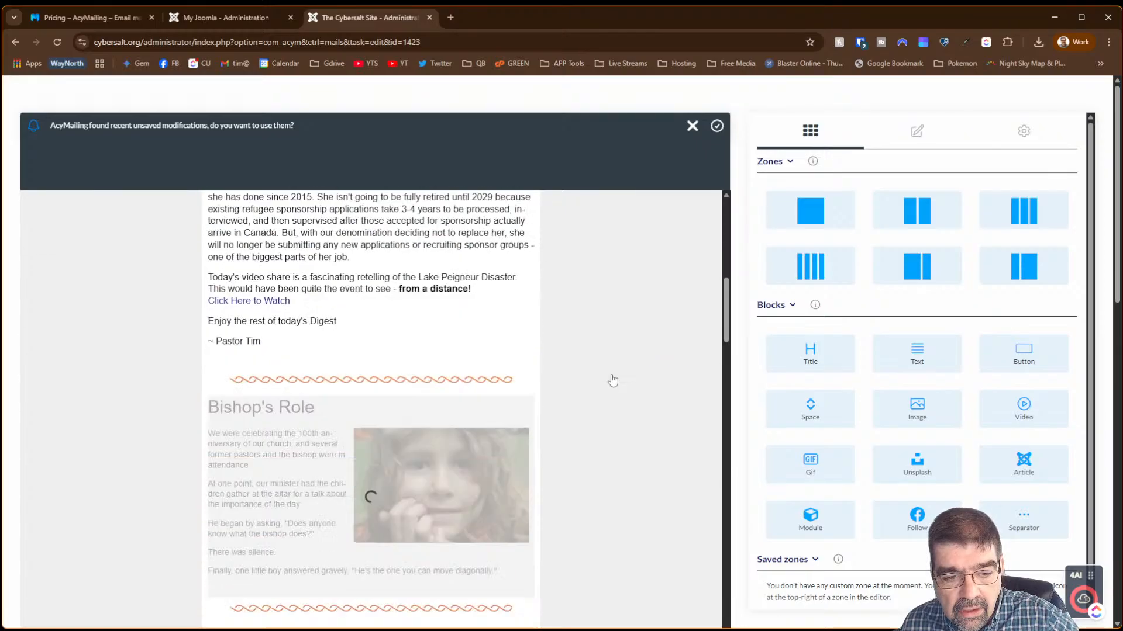
{"action": "scroll", "coordinate": [612, 380], "scroll_direction": "up", "scroll_amount": 3}
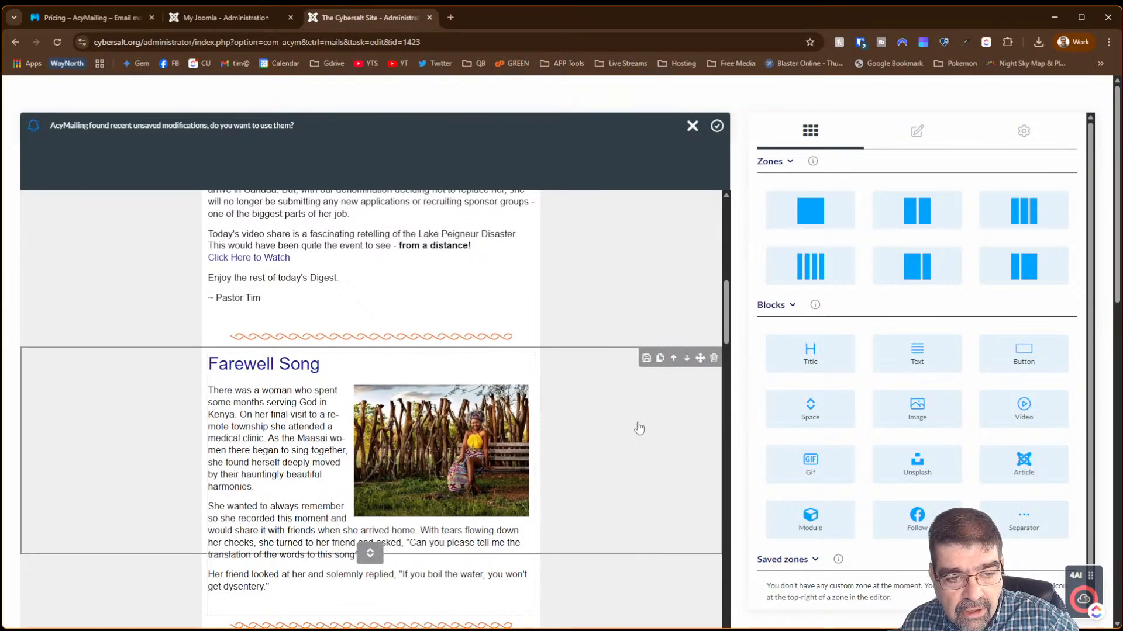
- Show the Farewell Song zone's Background, Padding and Border settings: padding 10/10/10/0, no border
{"action": "left_click", "coordinate": [687, 427]}
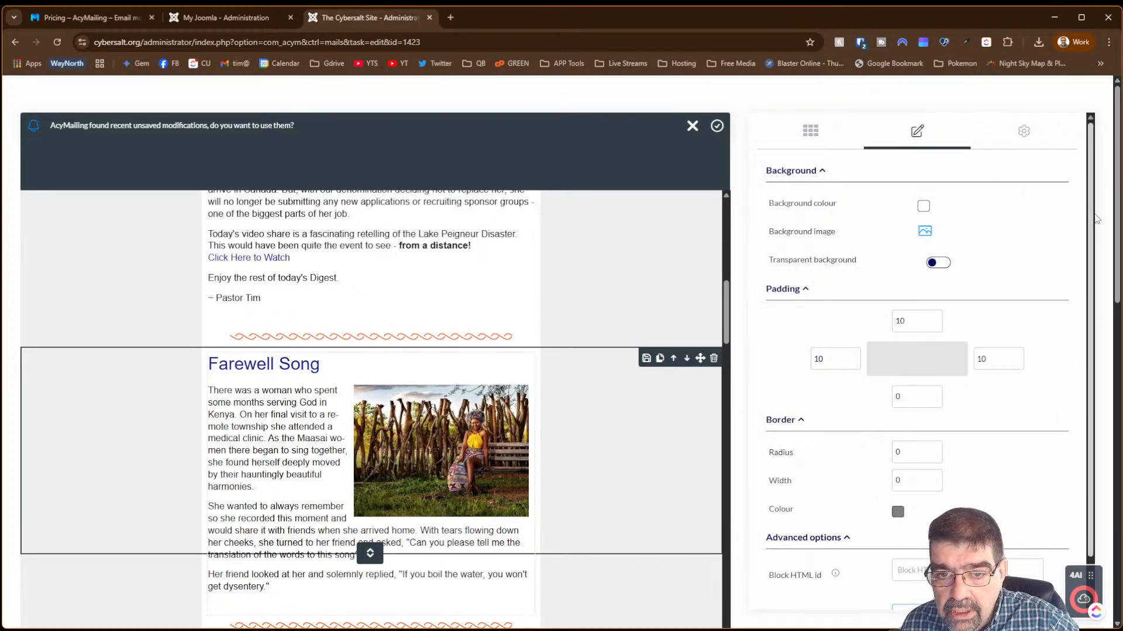
{"action": "left_click_drag", "start_coordinate": [1118, 222], "coordinate": [1118, 323]}
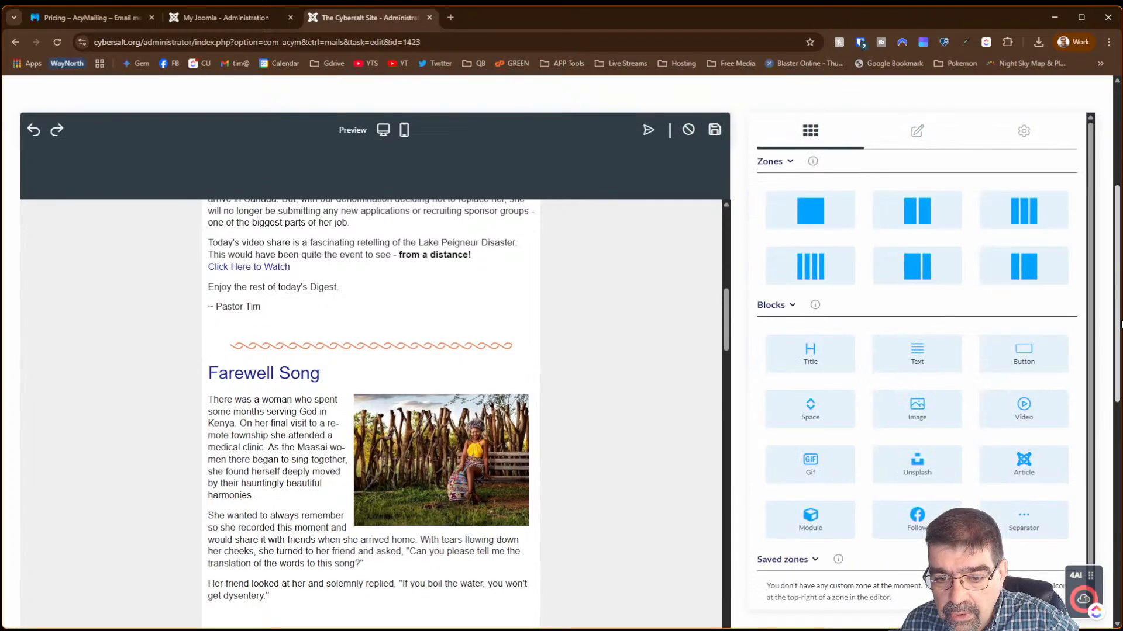
{"action": "left_click", "coordinate": [615, 442]}
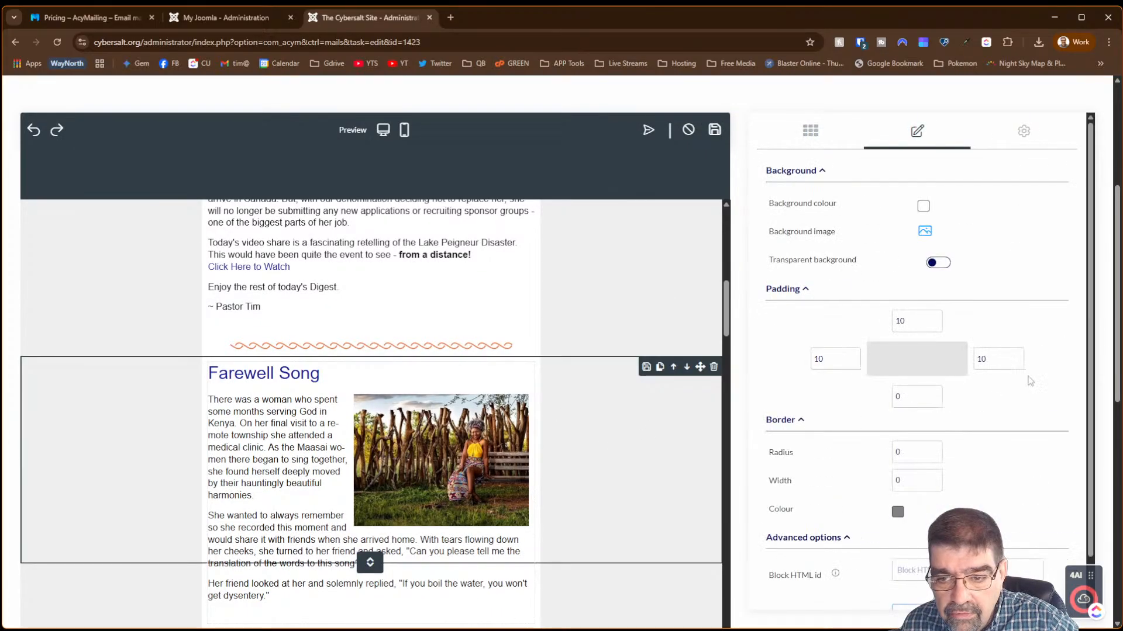
{"action": "scroll", "coordinate": [1095, 453], "scroll_direction": "down", "scroll_amount": 1}
{"action": "scroll", "coordinate": [1089, 502], "scroll_direction": "up", "scroll_amount": 1}
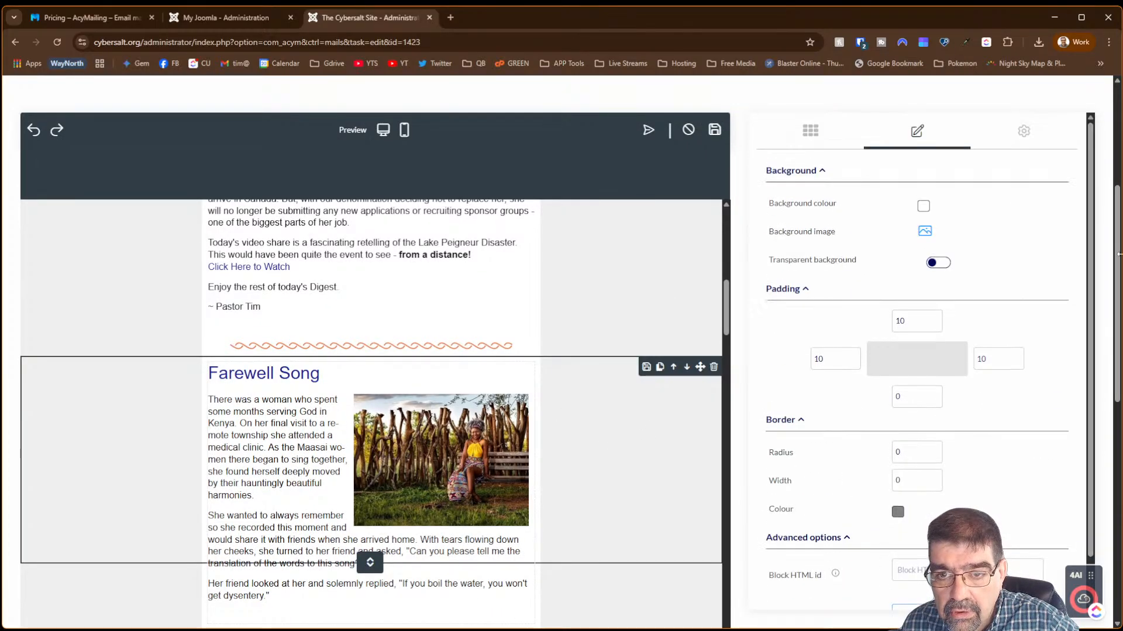
{"action": "left_click", "coordinate": [1023, 132]}
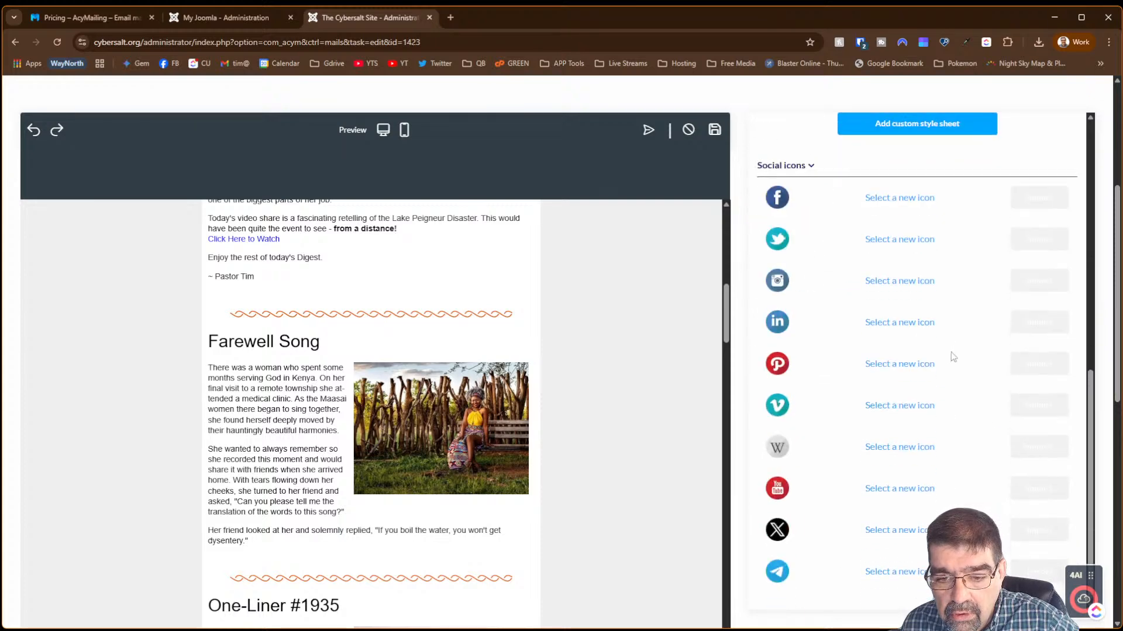
{"action": "left_click", "coordinate": [811, 135]}
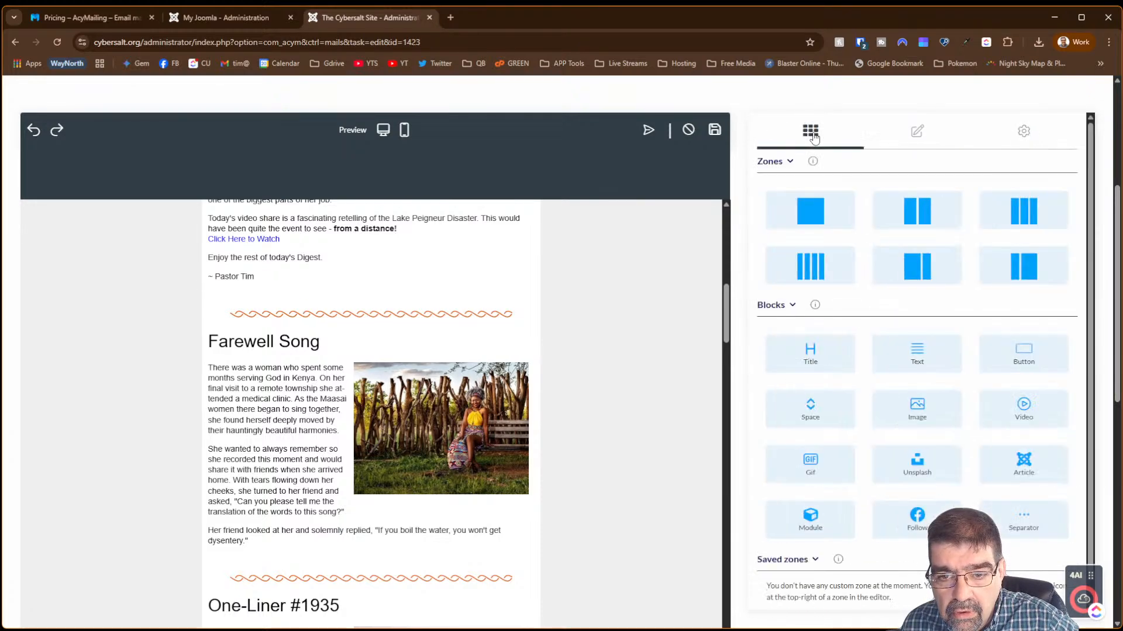
{"action": "scroll", "coordinate": [877, 293], "scroll_direction": "down", "scroll_amount": 1}
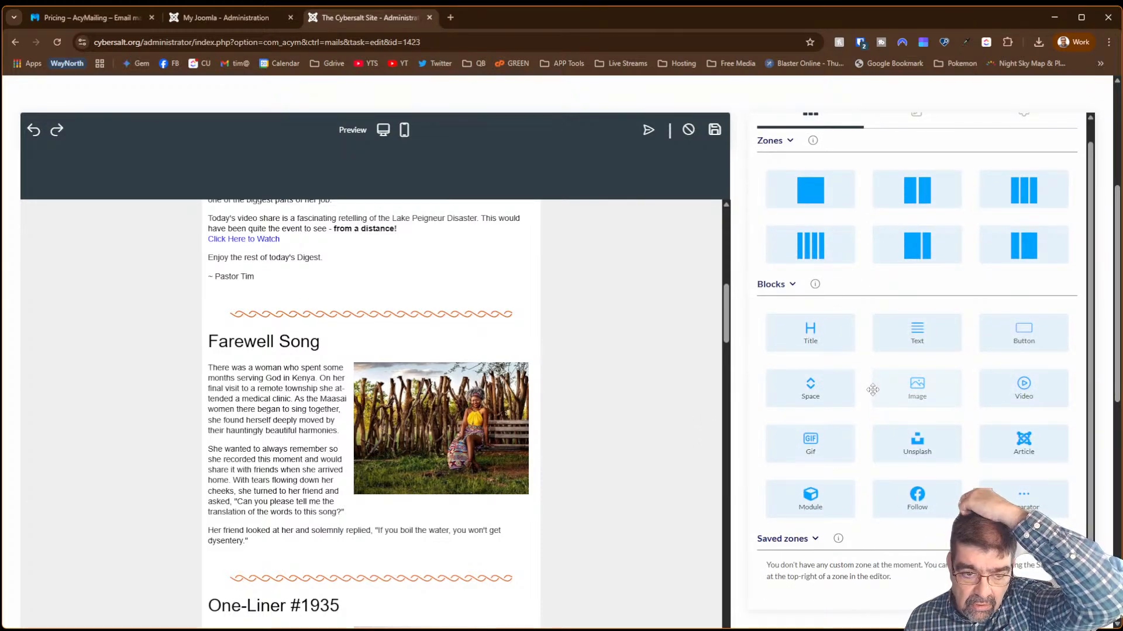
{"action": "left_click", "coordinate": [554, 472]}
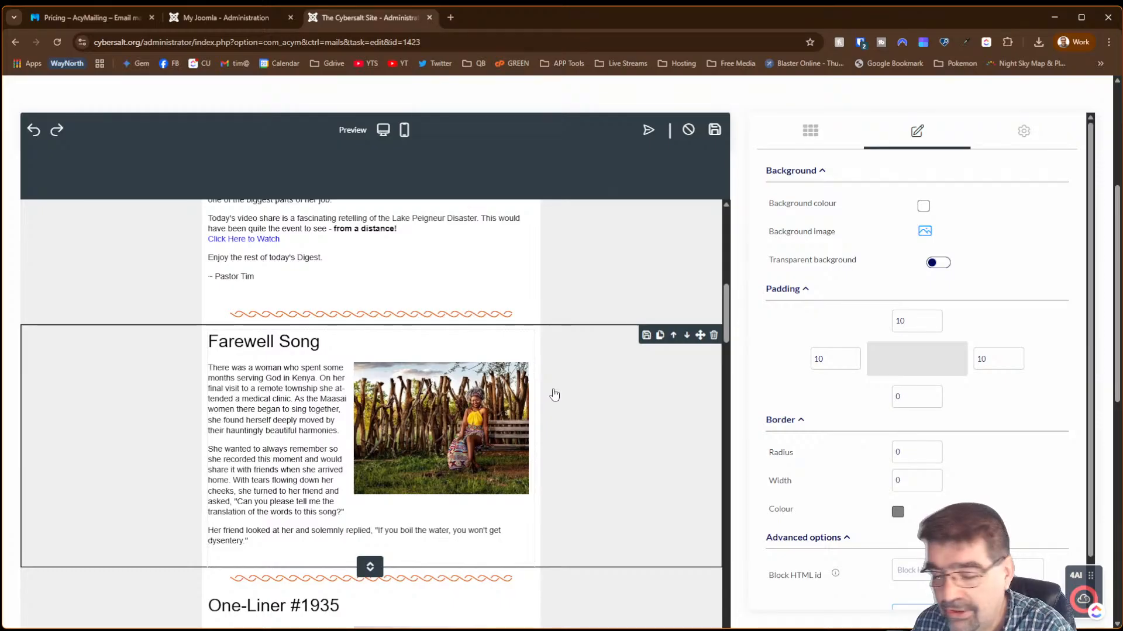
{"action": "scroll", "coordinate": [817, 465], "scroll_direction": "down", "scroll_amount": 1}
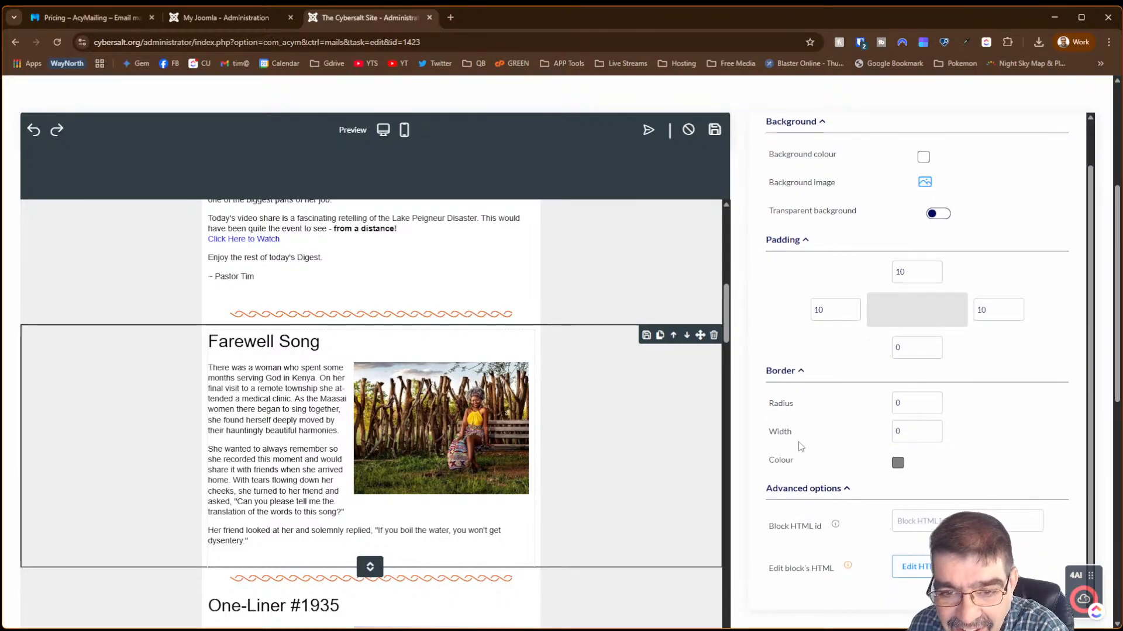
{"action": "scroll", "coordinate": [801, 446], "scroll_direction": "up", "scroll_amount": 1}
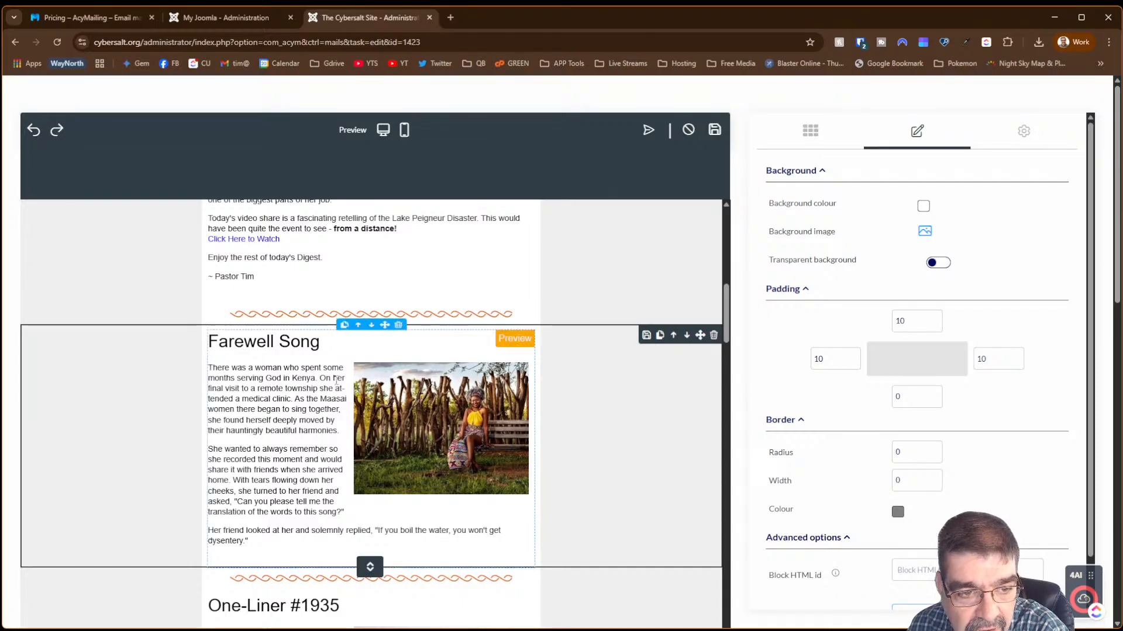
- Open the Farewell Song article block and review its category, Display, Format and Other options
{"action": "left_click", "coordinate": [322, 399]}
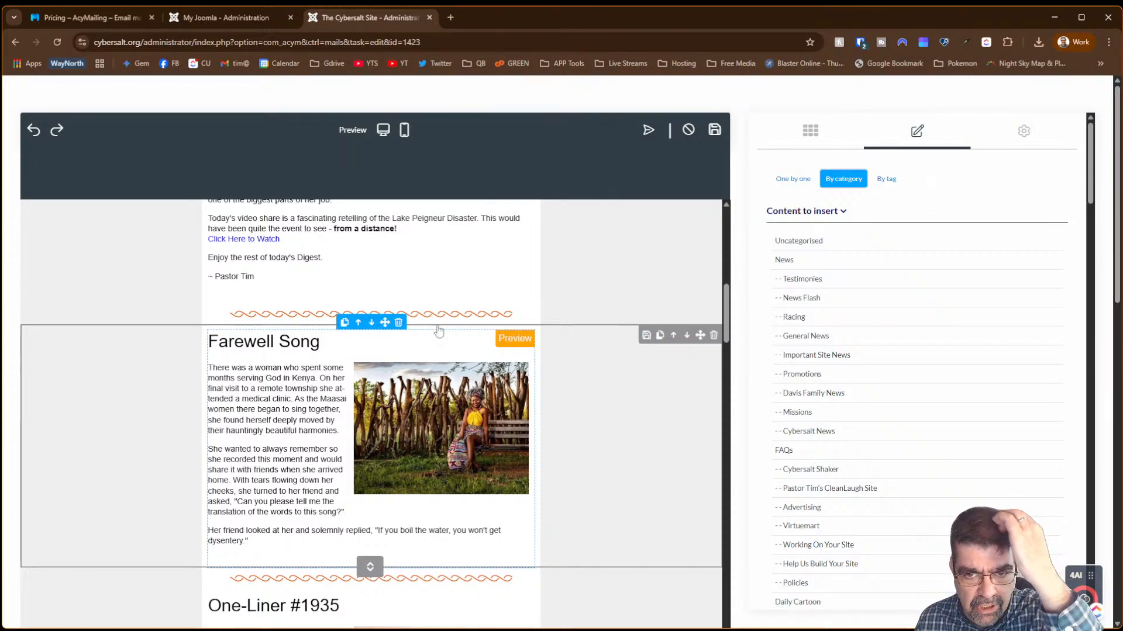
{"action": "left_click_drag", "start_coordinate": [1090, 188], "coordinate": [1094, 253]}
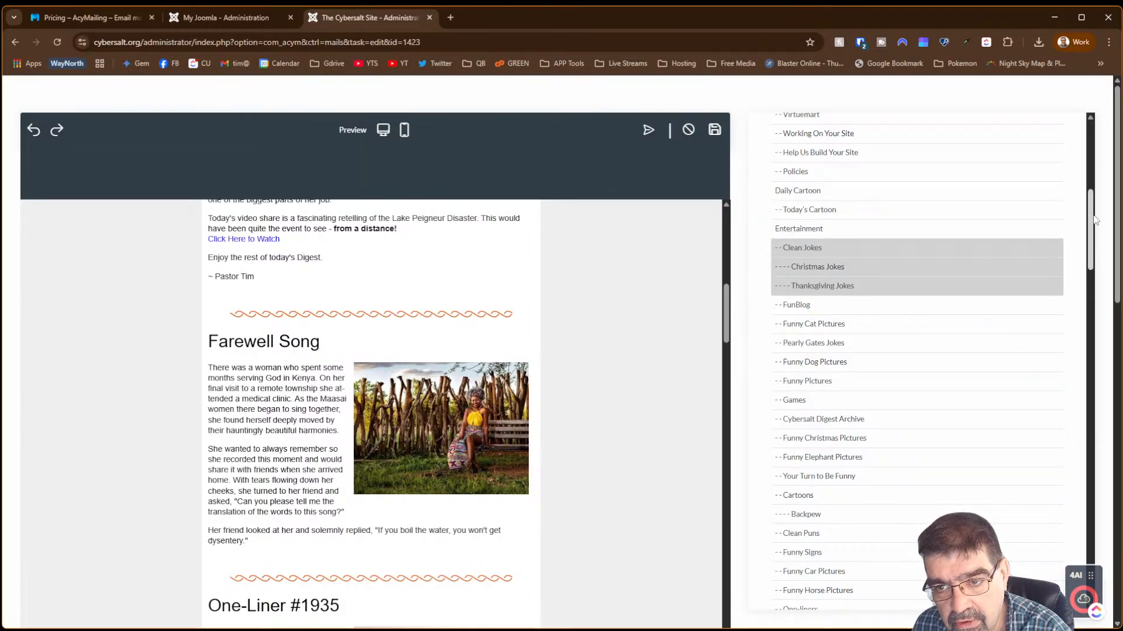
{"action": "left_click_drag", "start_coordinate": [1083, 213], "coordinate": [1069, 290]}
{"action": "scroll", "coordinate": [1070, 290], "scroll_direction": "down", "scroll_amount": 15}
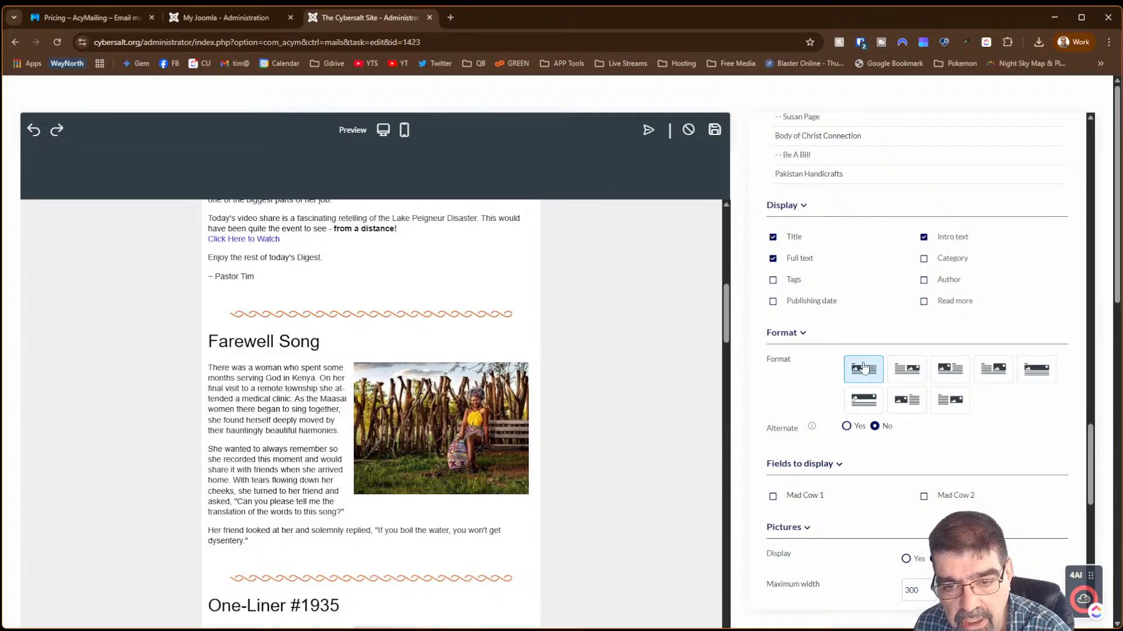
{"action": "scroll", "coordinate": [783, 366], "scroll_direction": "down", "scroll_amount": 3}
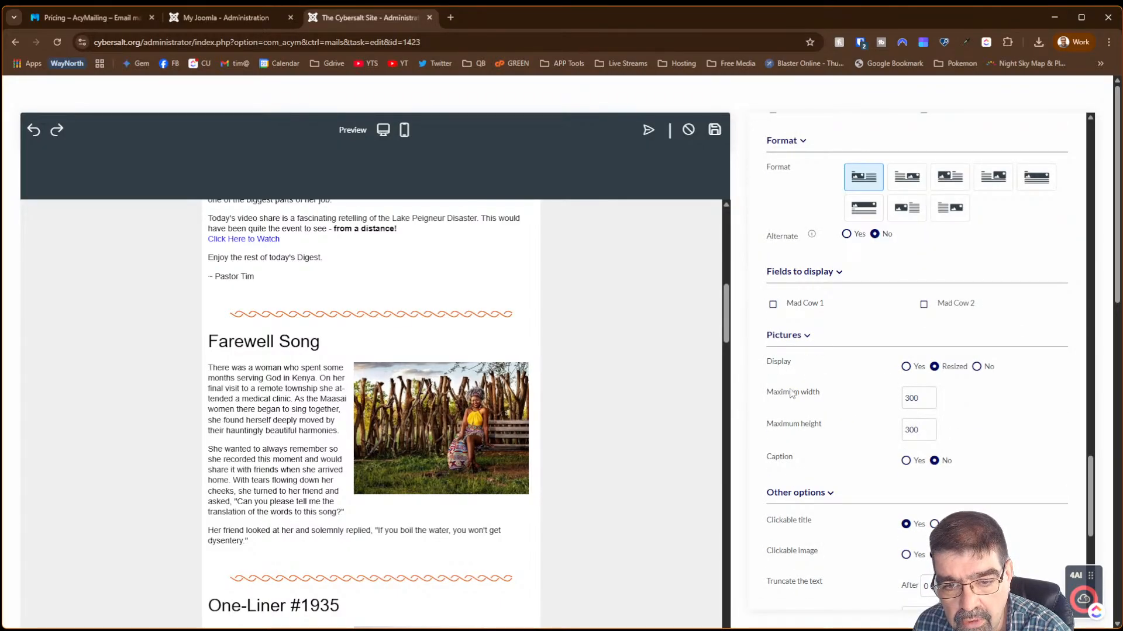
{"action": "scroll", "coordinate": [795, 407], "scroll_direction": "down", "scroll_amount": 5}
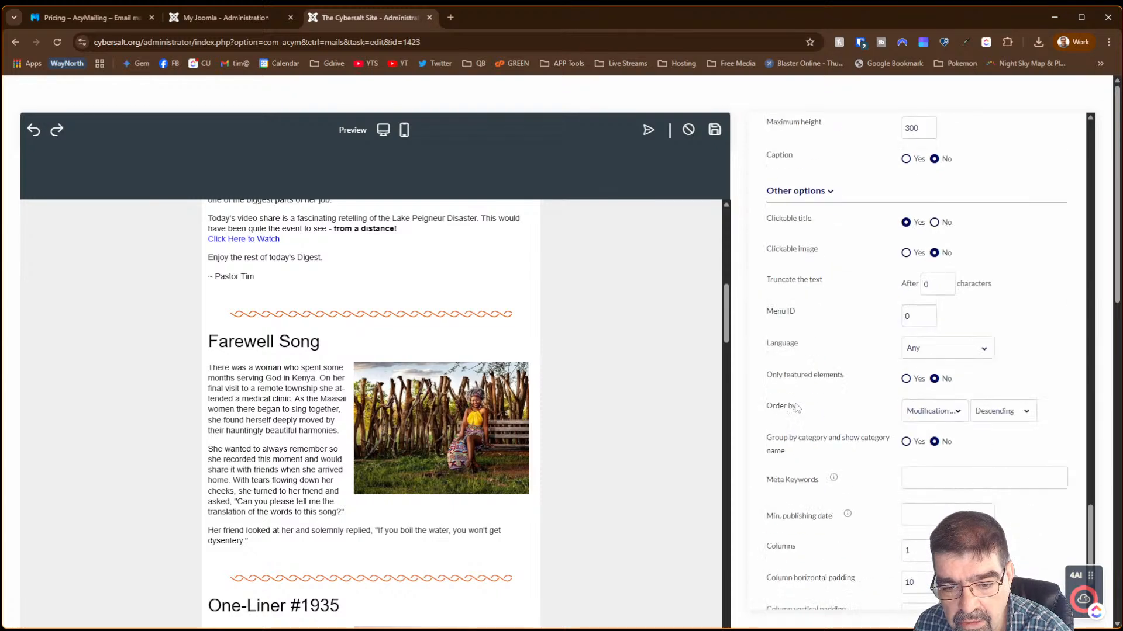
{"action": "scroll", "coordinate": [797, 407], "scroll_direction": "down", "scroll_amount": 2}
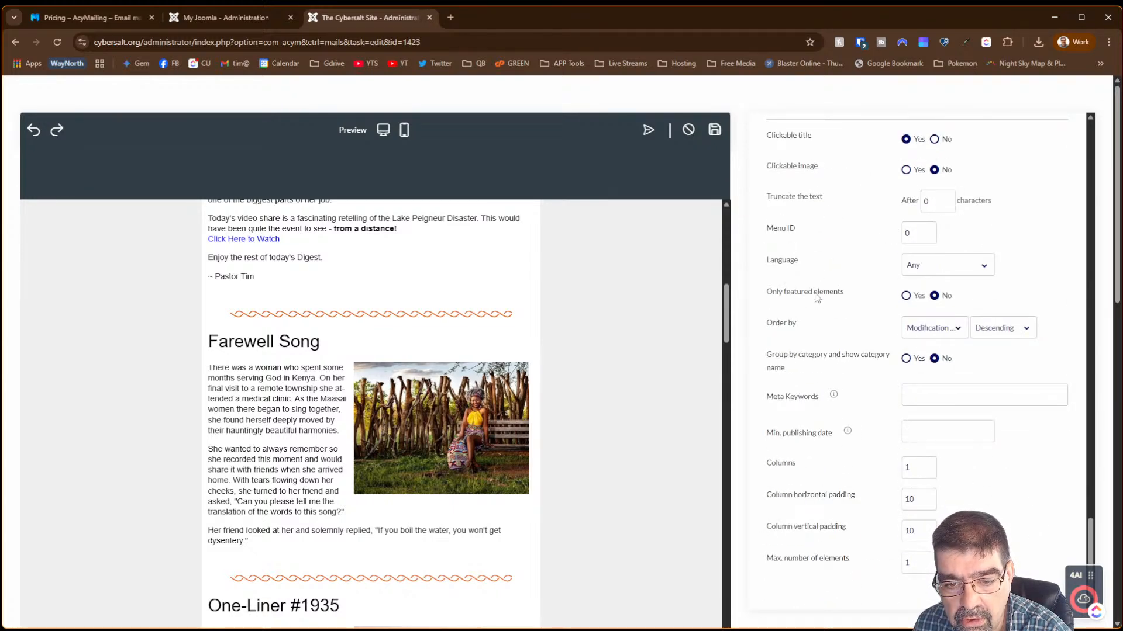
- Keep the articles ordered by modification date and return to the My Joomla site's email editor
{"action": "left_click", "coordinate": [800, 465]}
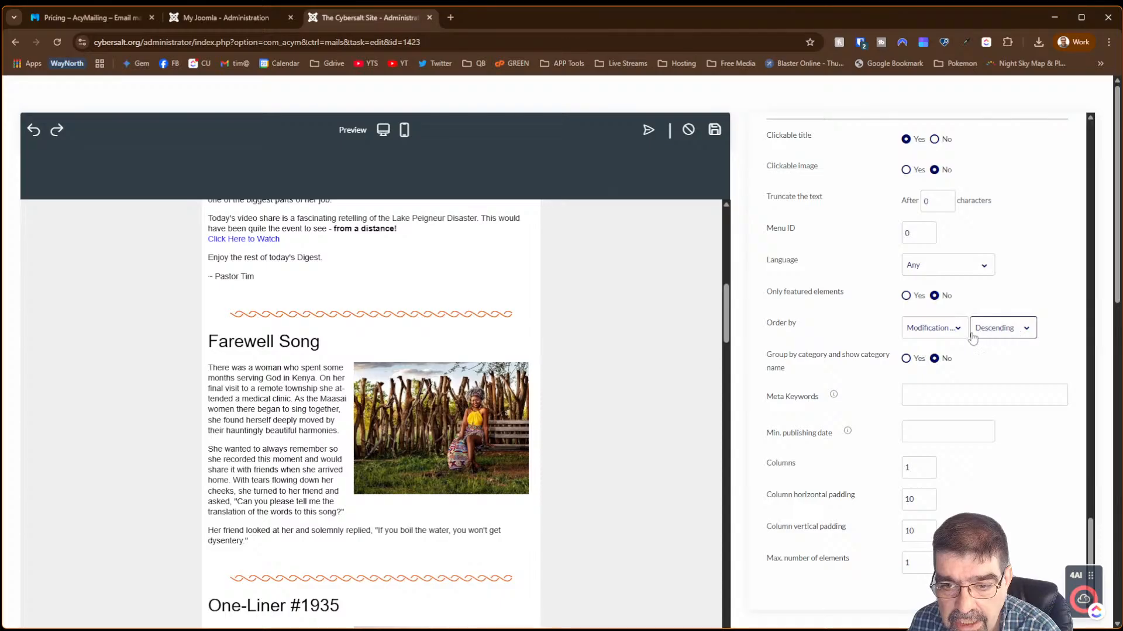
{"action": "left_click", "coordinate": [951, 332]}
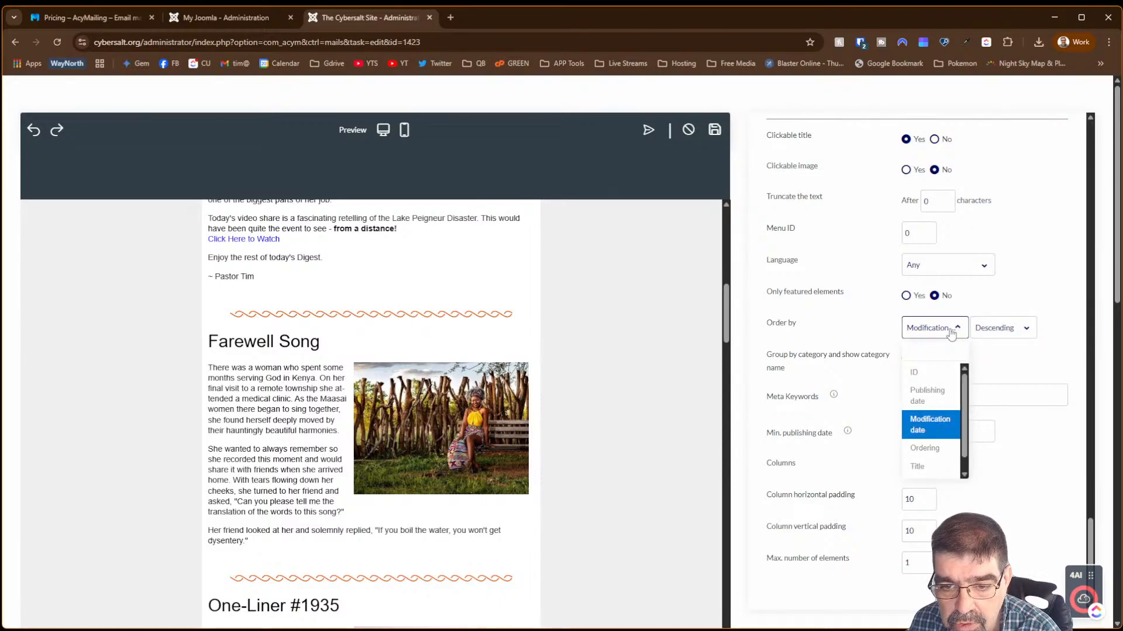
{"action": "left_click", "coordinate": [951, 332]}
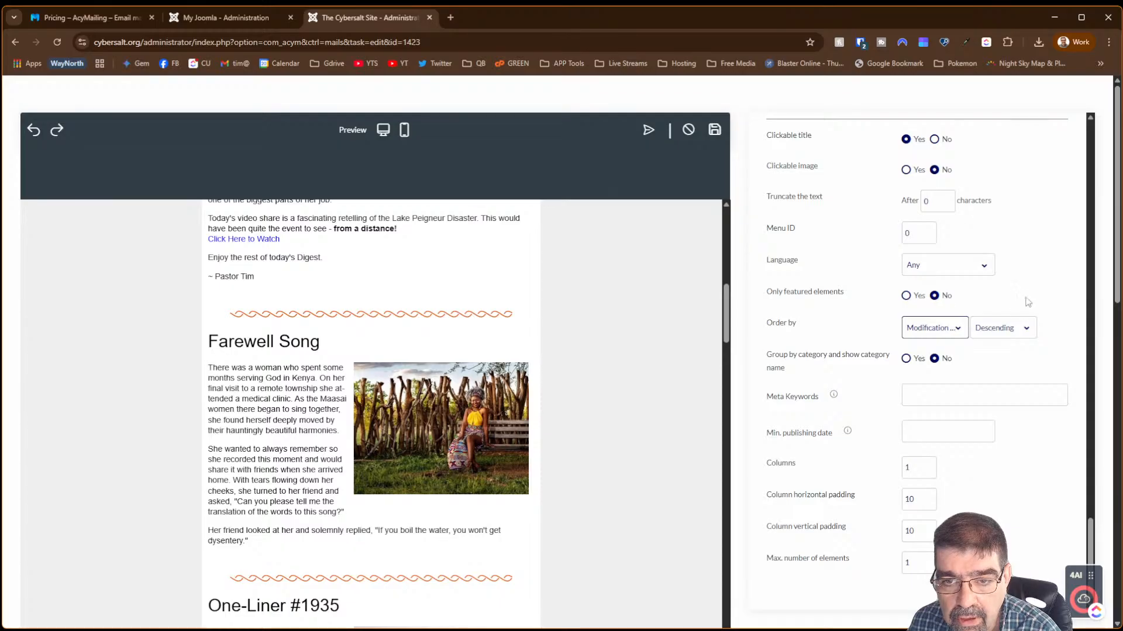
{"action": "scroll", "coordinate": [1027, 302], "scroll_direction": "up", "scroll_amount": 10}
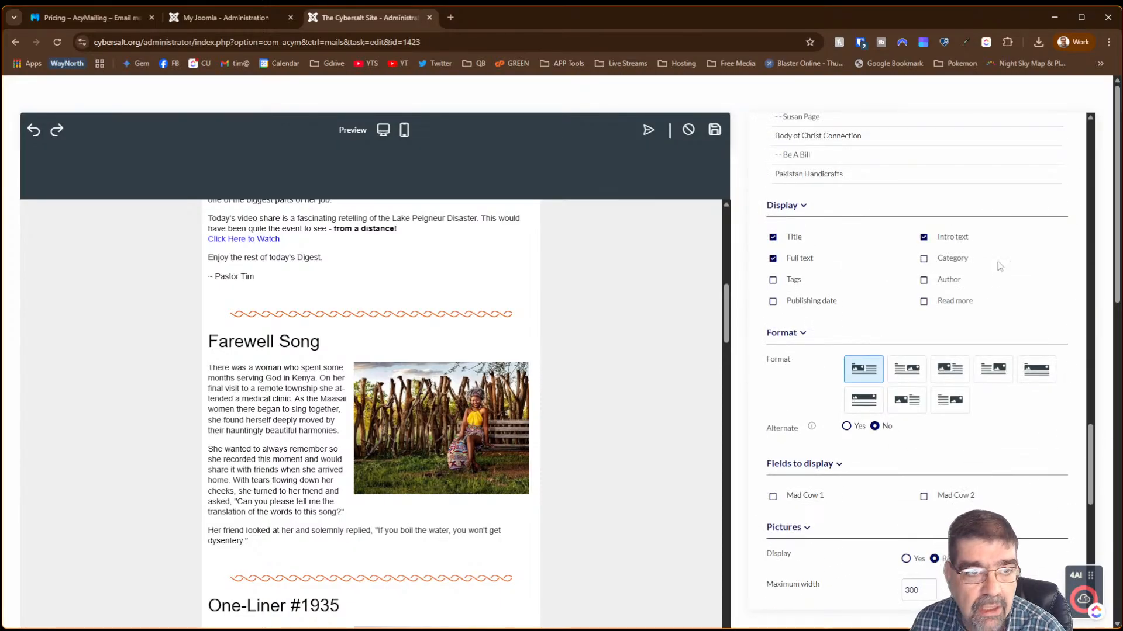
{"action": "left_click", "coordinate": [218, 18]}
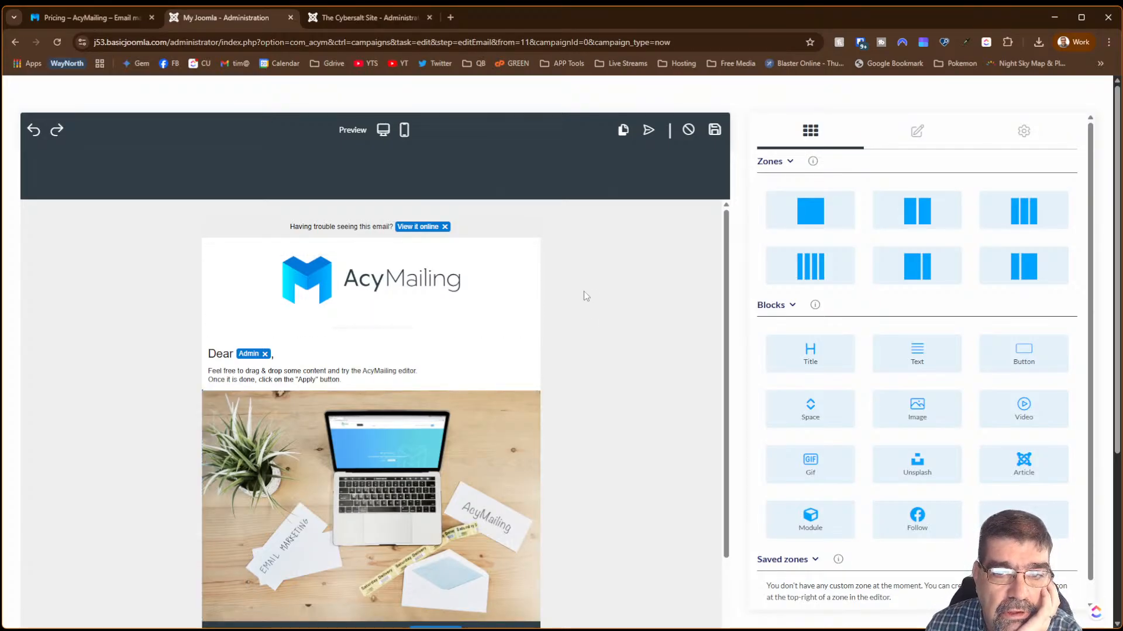
- Save the email content, returning to the Edit email step with subject 'Your first email'
{"action": "left_click", "coordinate": [714, 135]}
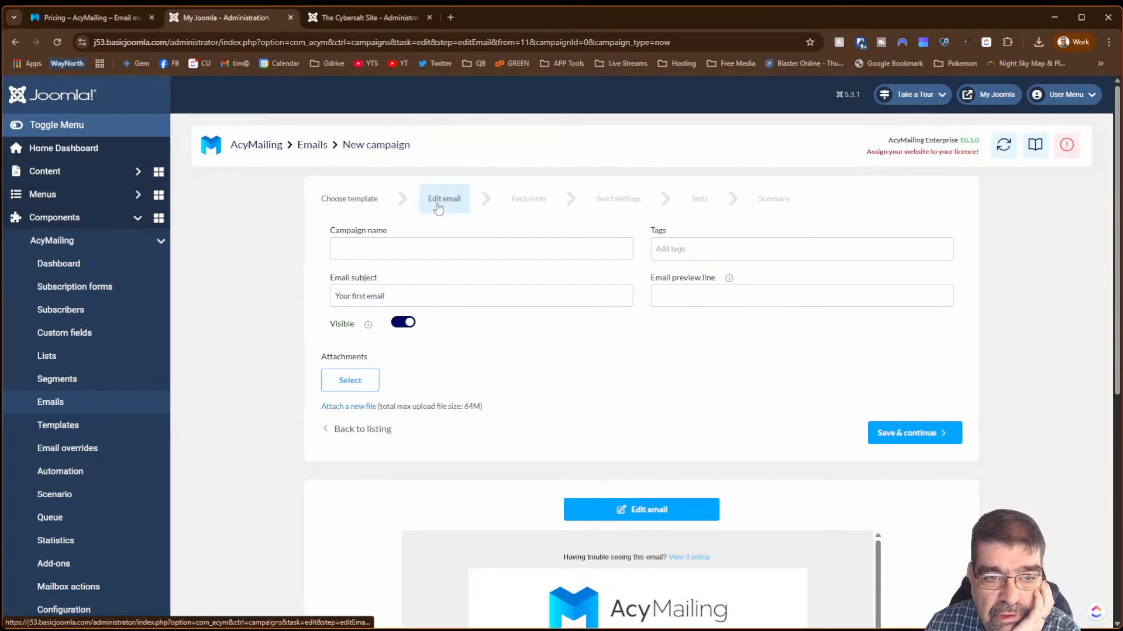
- Add First List as recipients of 'Your first email', then try Scheduled sending without setting a date
{"action": "left_click", "coordinate": [896, 433]}
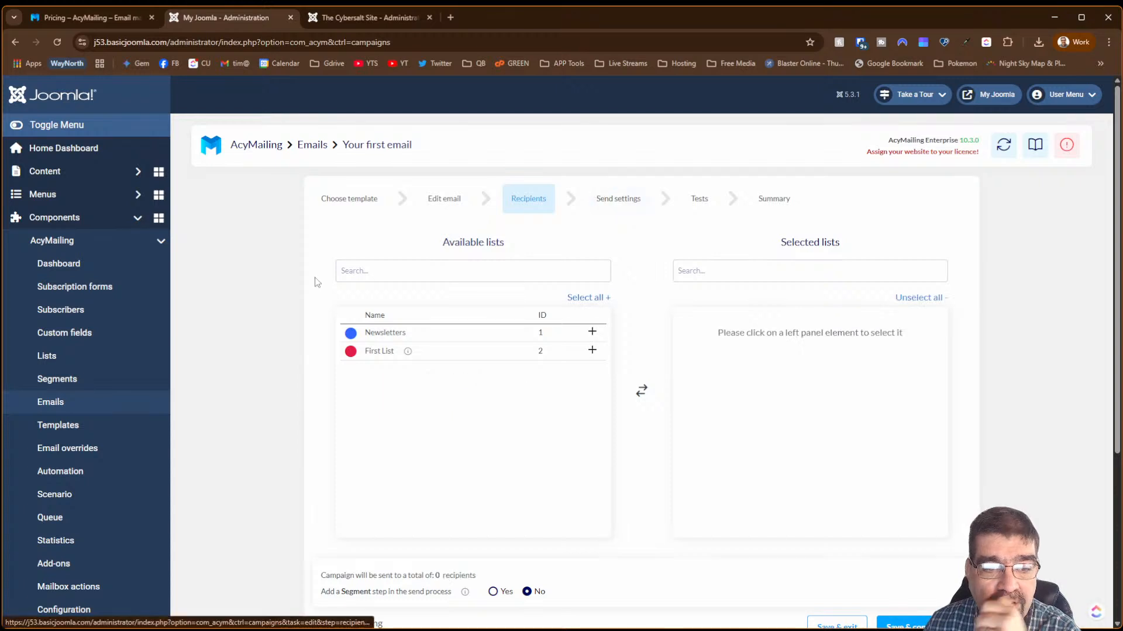
{"action": "left_click", "coordinate": [589, 350]}
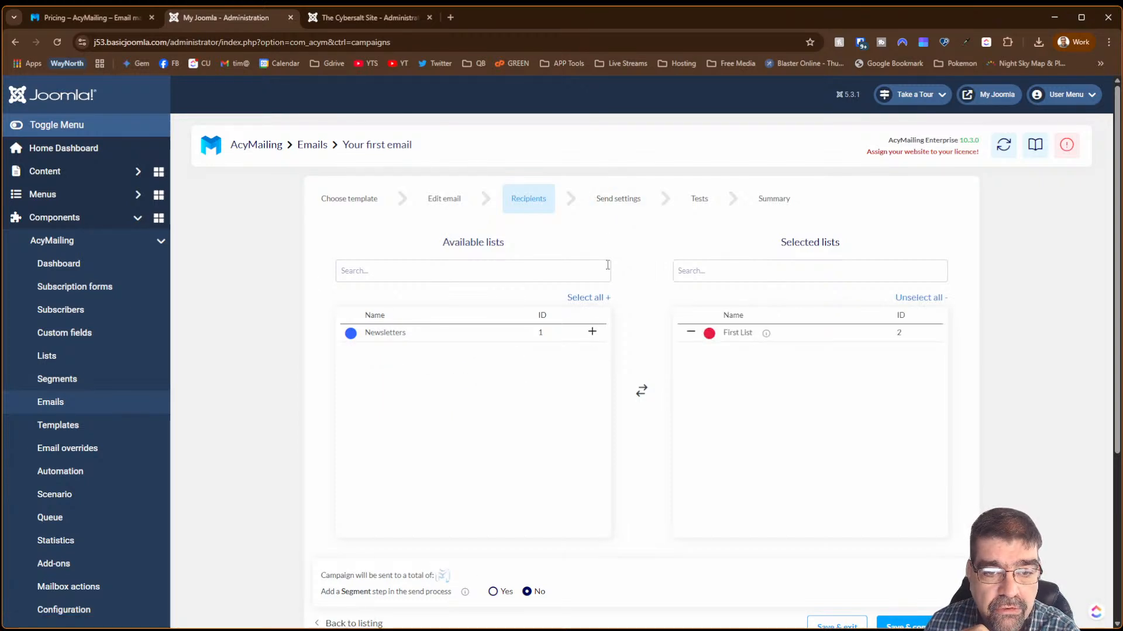
{"action": "left_click", "coordinate": [612, 200]}
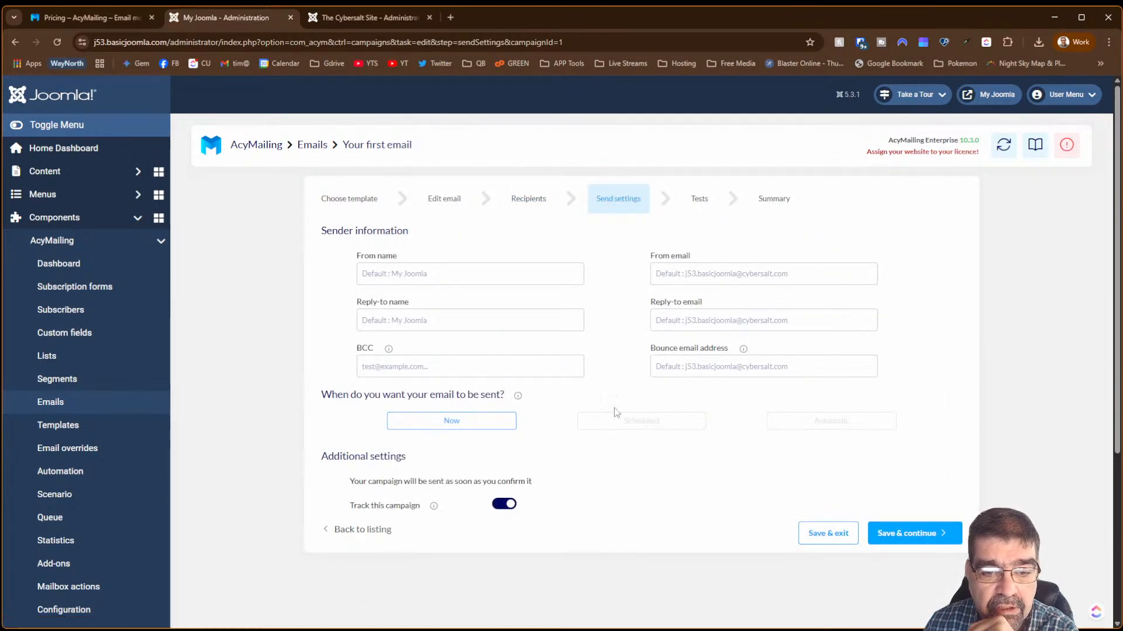
{"action": "left_click", "coordinate": [624, 425]}
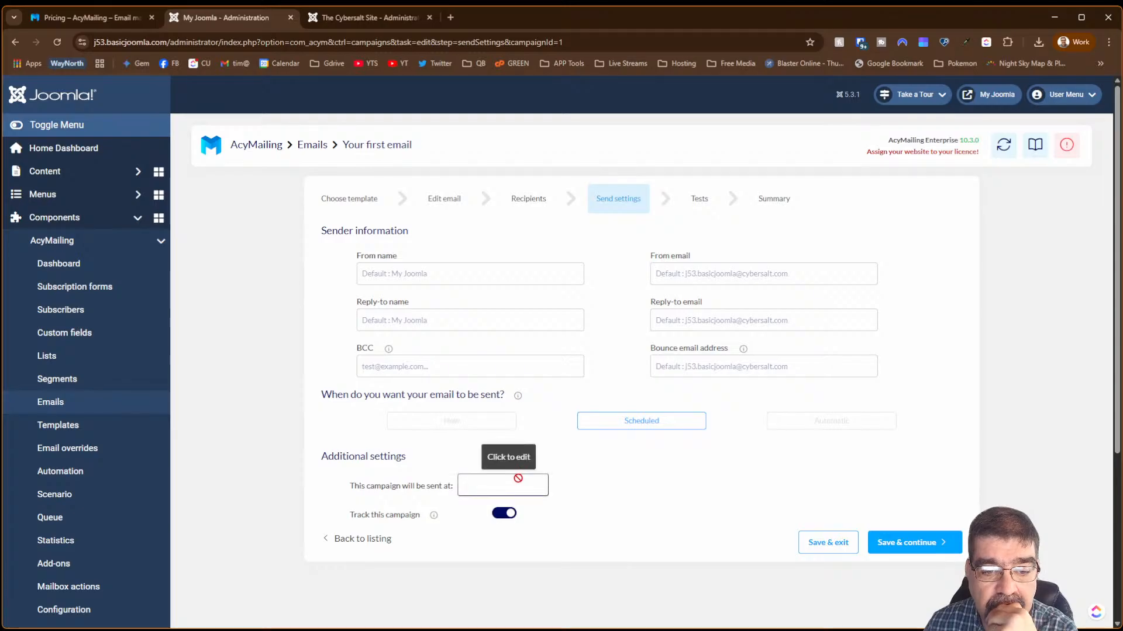
{"action": "left_click", "coordinate": [515, 484]}
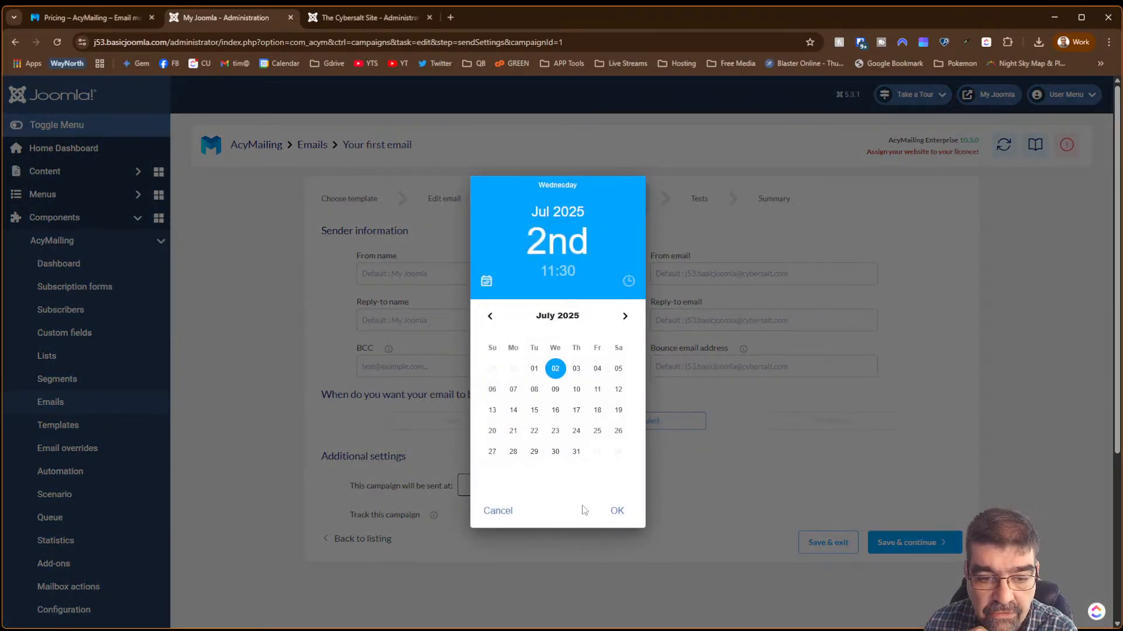
{"action": "left_click", "coordinate": [498, 511]}
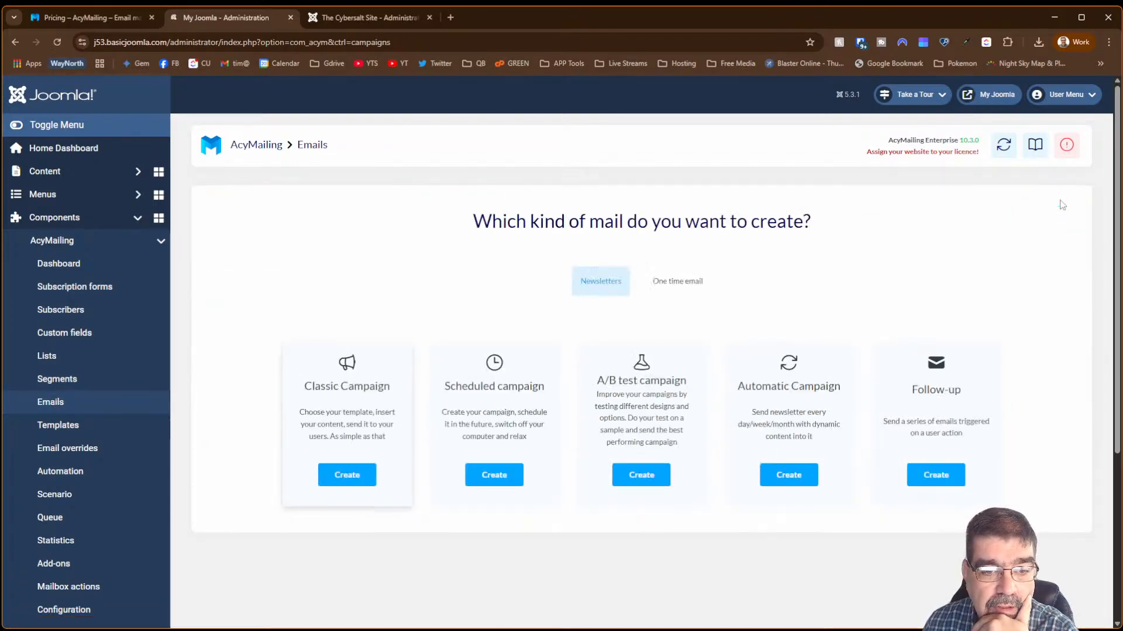
- Create a scheduled campaign from the AcyMailing first email template and save its email unchanged
{"action": "left_click", "coordinate": [484, 471]}
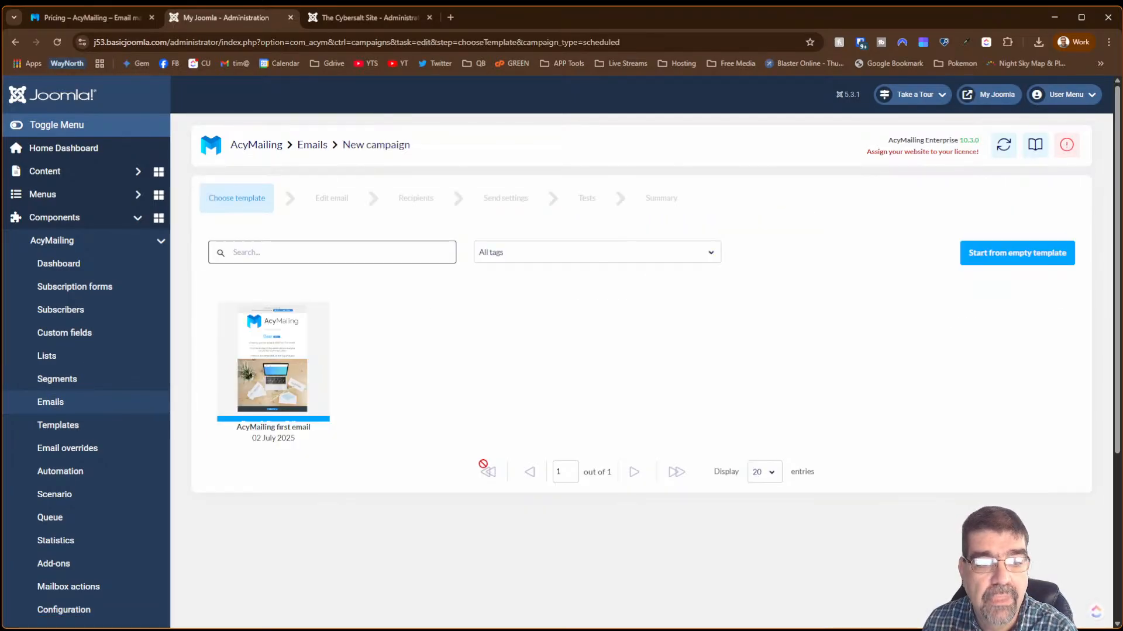
{"action": "left_click", "coordinate": [289, 368]}
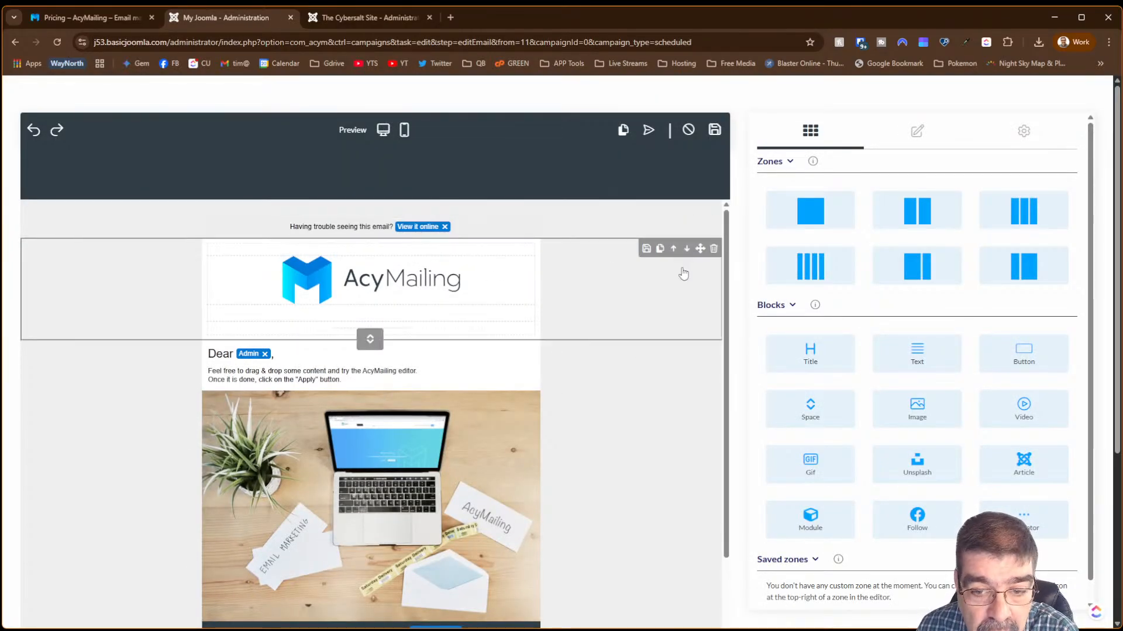
{"action": "scroll", "coordinate": [643, 276], "scroll_direction": "down", "scroll_amount": 2}
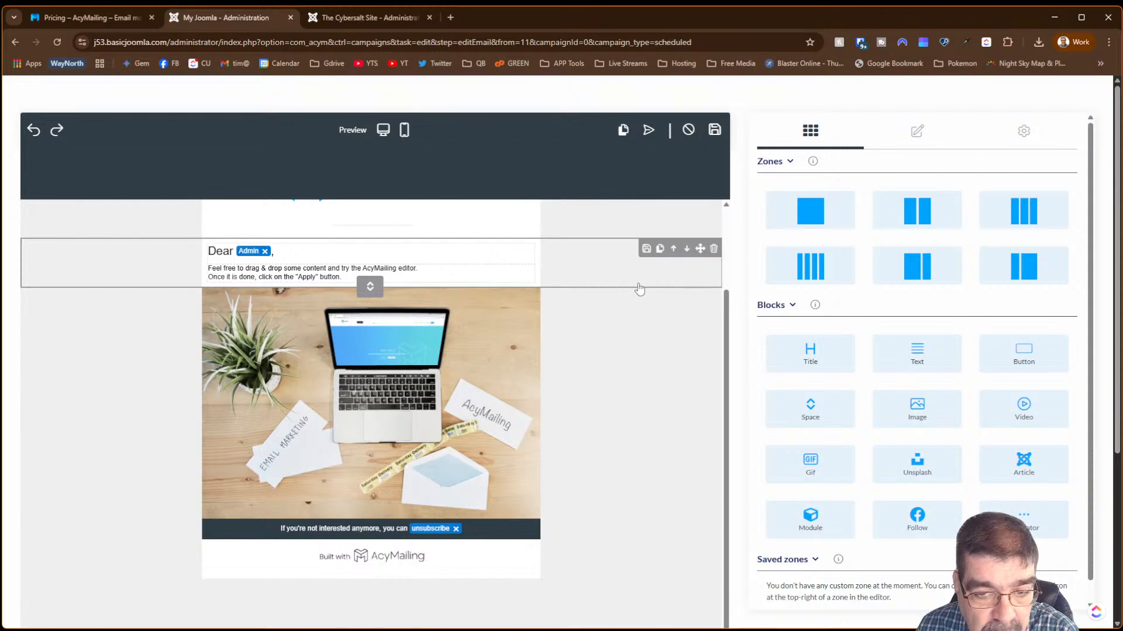
{"action": "scroll", "coordinate": [639, 289], "scroll_direction": "up", "scroll_amount": 2}
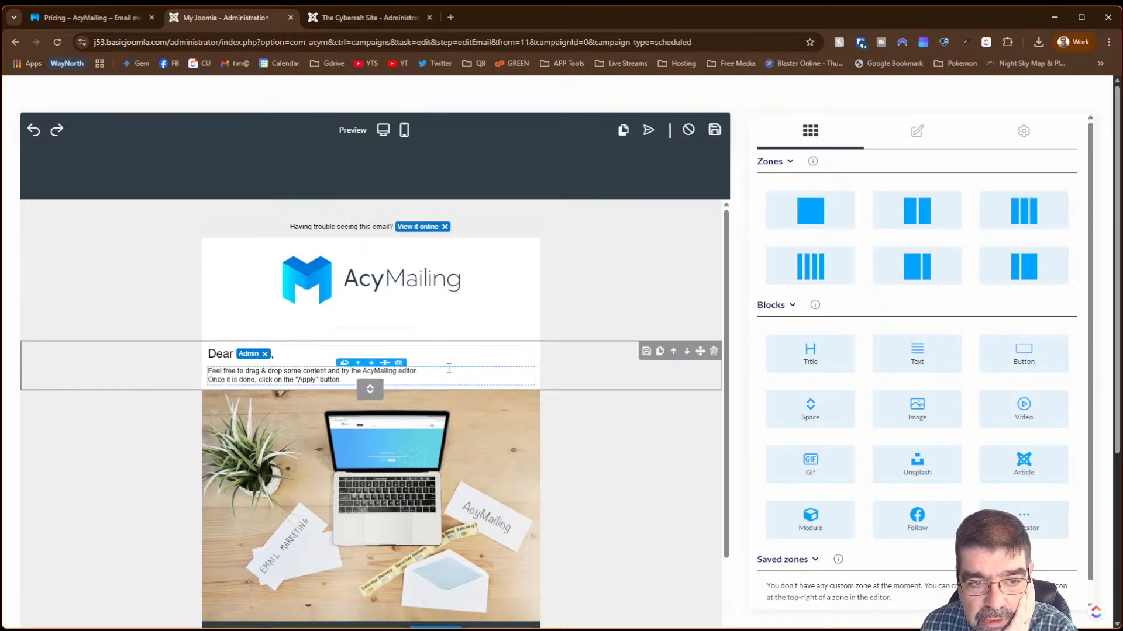
{"action": "left_click", "coordinate": [711, 132]}
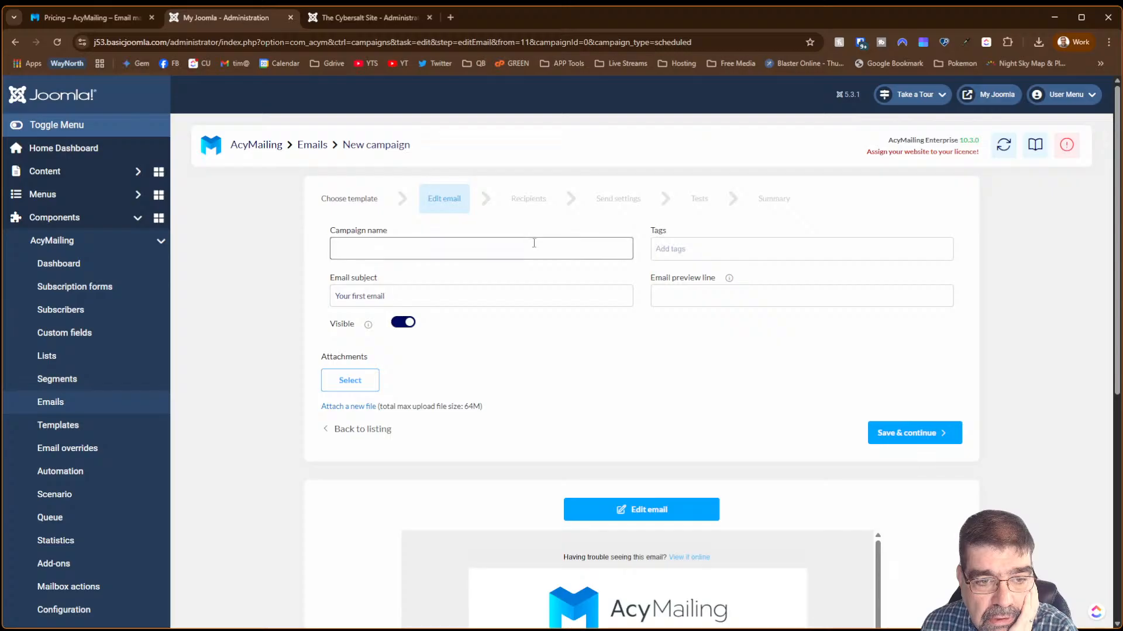
- Select First List (1 recipient) as the scheduled campaign's recipients and continue to send settings
{"action": "scroll", "coordinate": [532, 246], "scroll_direction": "down", "scroll_amount": 7}
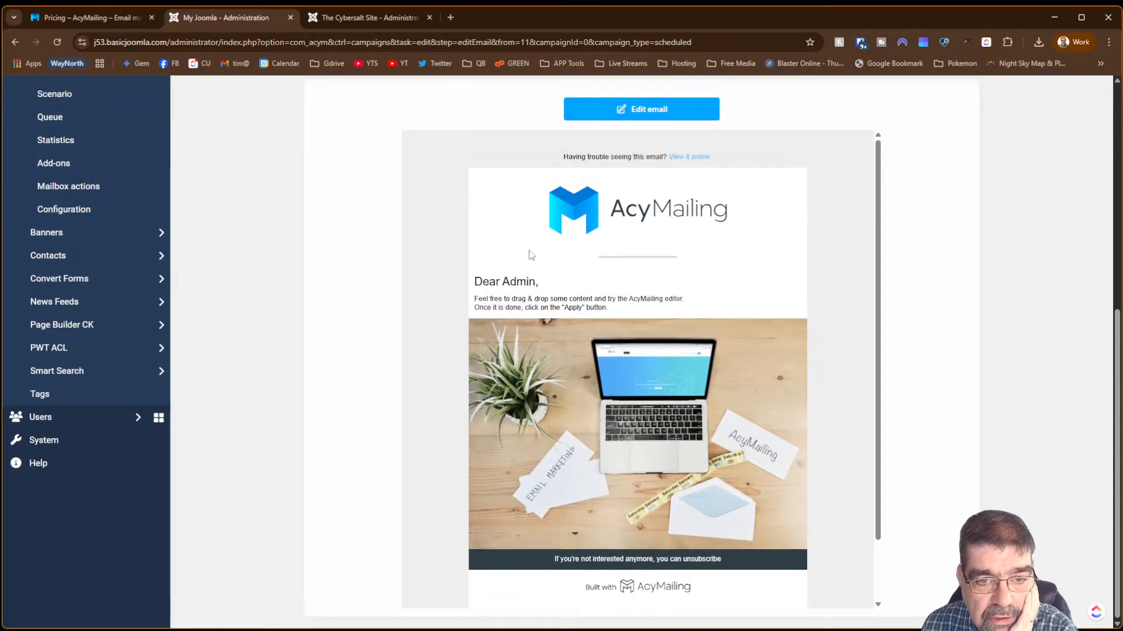
{"action": "scroll", "coordinate": [529, 253], "scroll_direction": "up", "scroll_amount": 7}
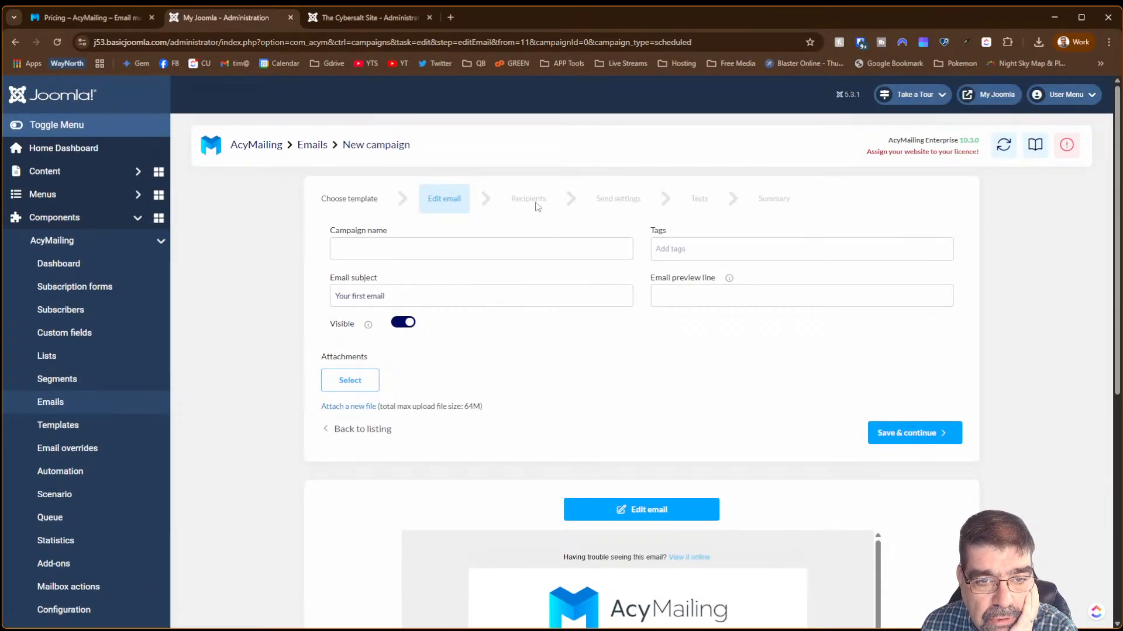
{"action": "left_click", "coordinate": [894, 433]}
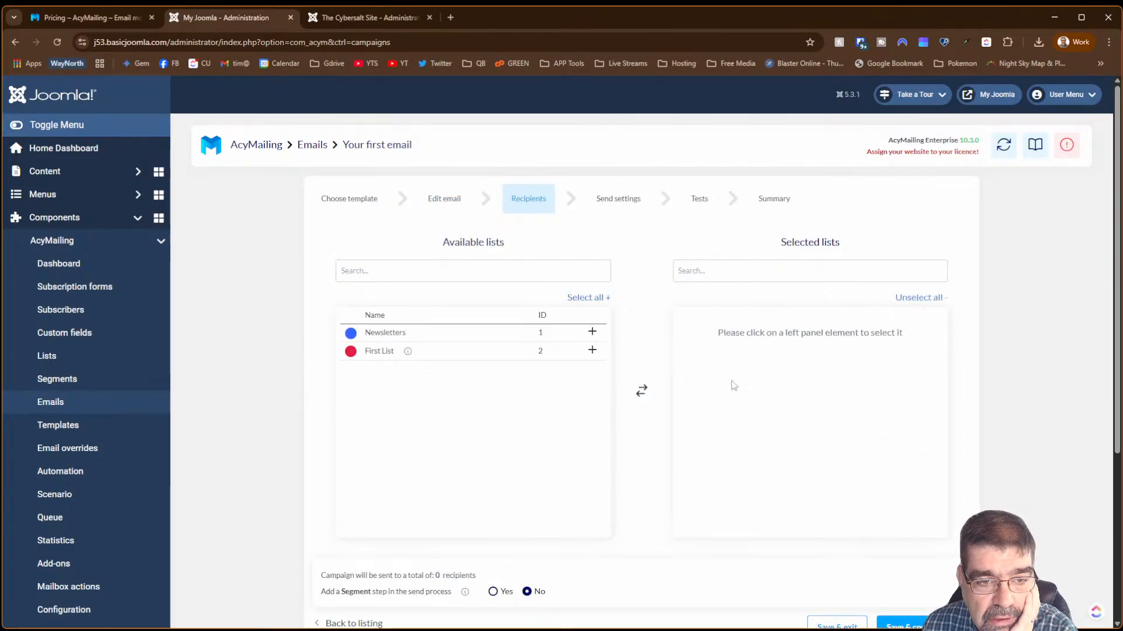
{"action": "left_click", "coordinate": [592, 350]}
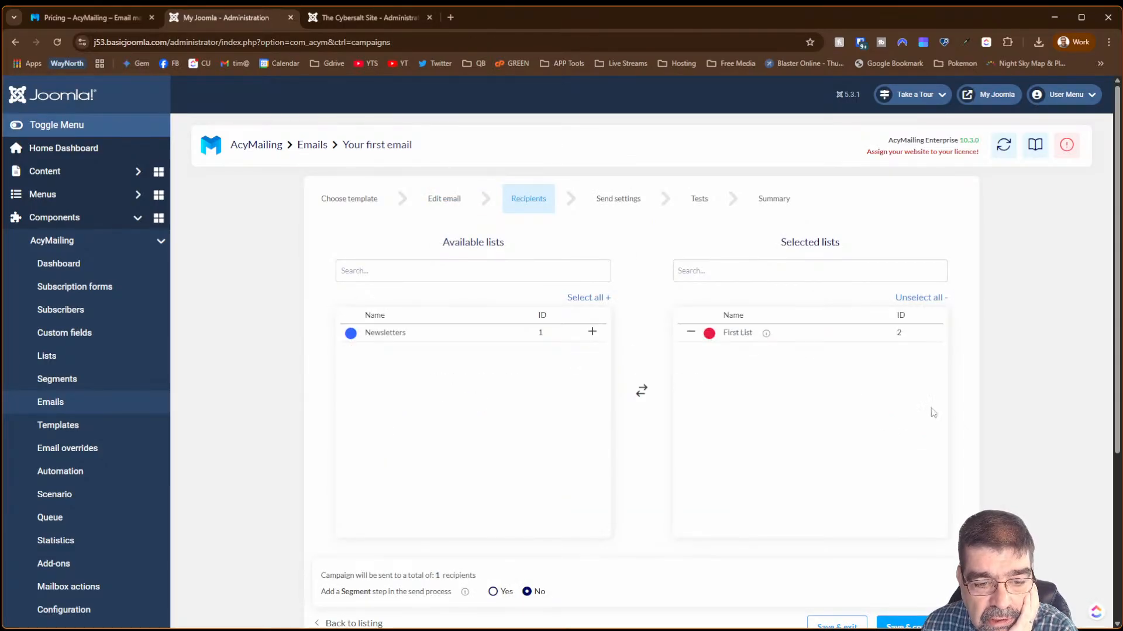
{"action": "scroll", "coordinate": [932, 413], "scroll_direction": "down", "scroll_amount": 4}
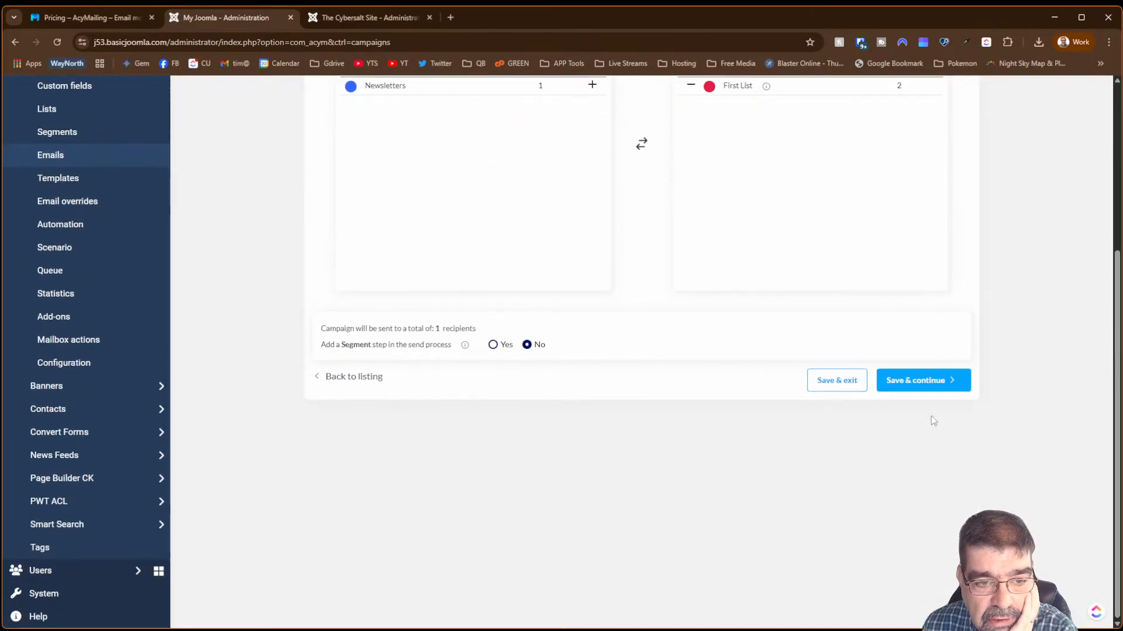
{"action": "left_click", "coordinate": [937, 383]}
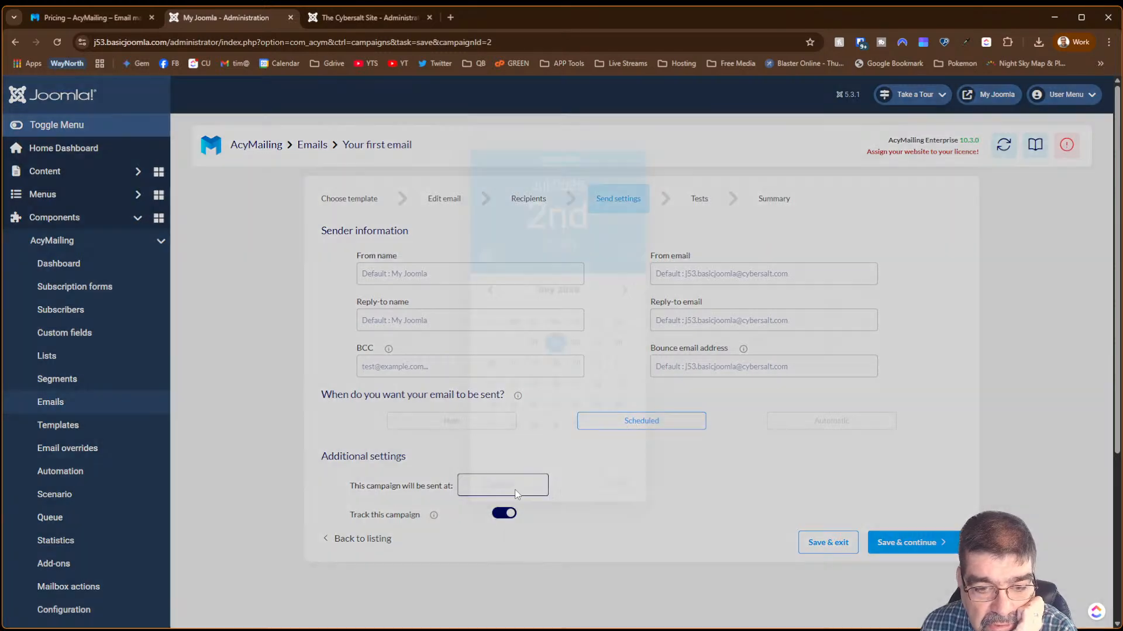
- Schedule sending for July 4, 2025 at 11:30 and step through Tests to the campaign Summary
{"action": "left_click", "coordinate": [514, 485]}
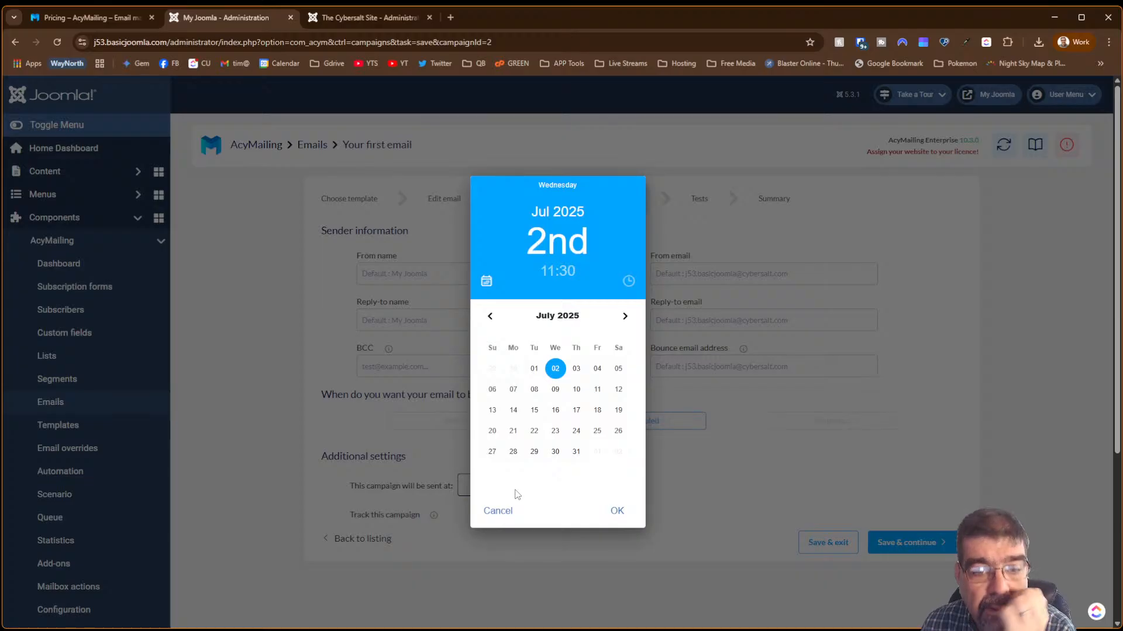
{"action": "left_click", "coordinate": [597, 369]}
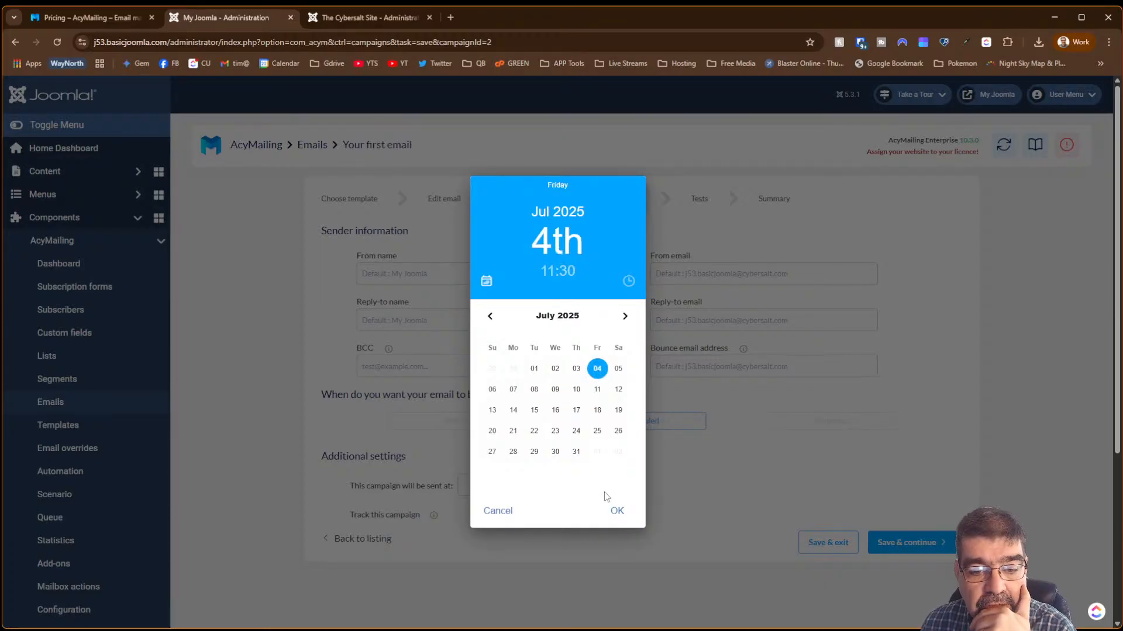
{"action": "left_click", "coordinate": [616, 511]}
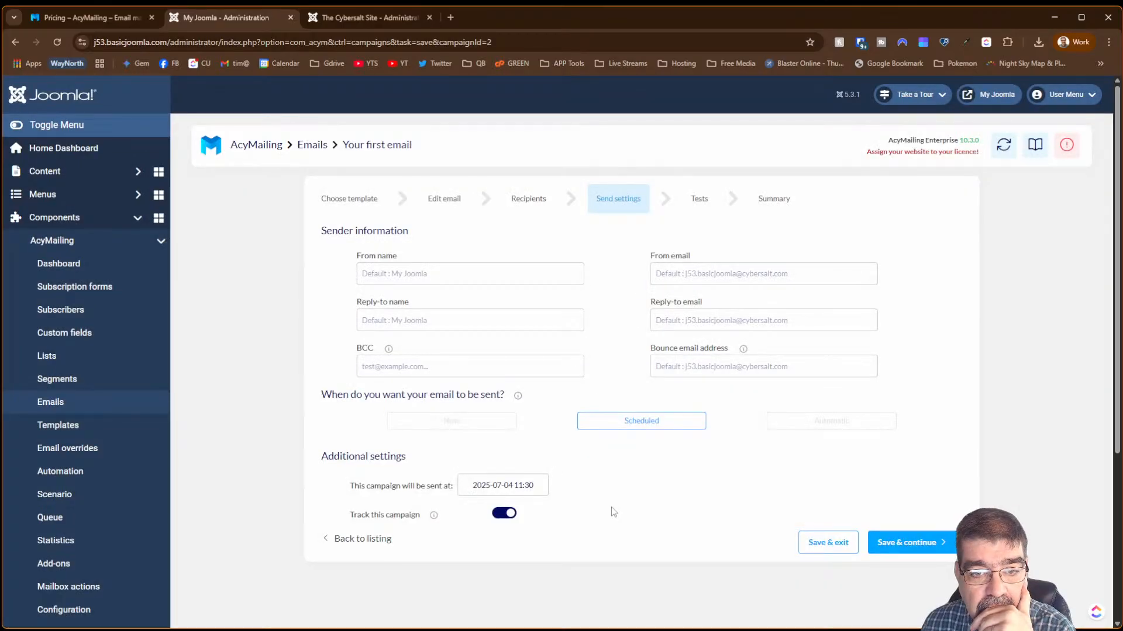
{"action": "left_click", "coordinate": [897, 548]}
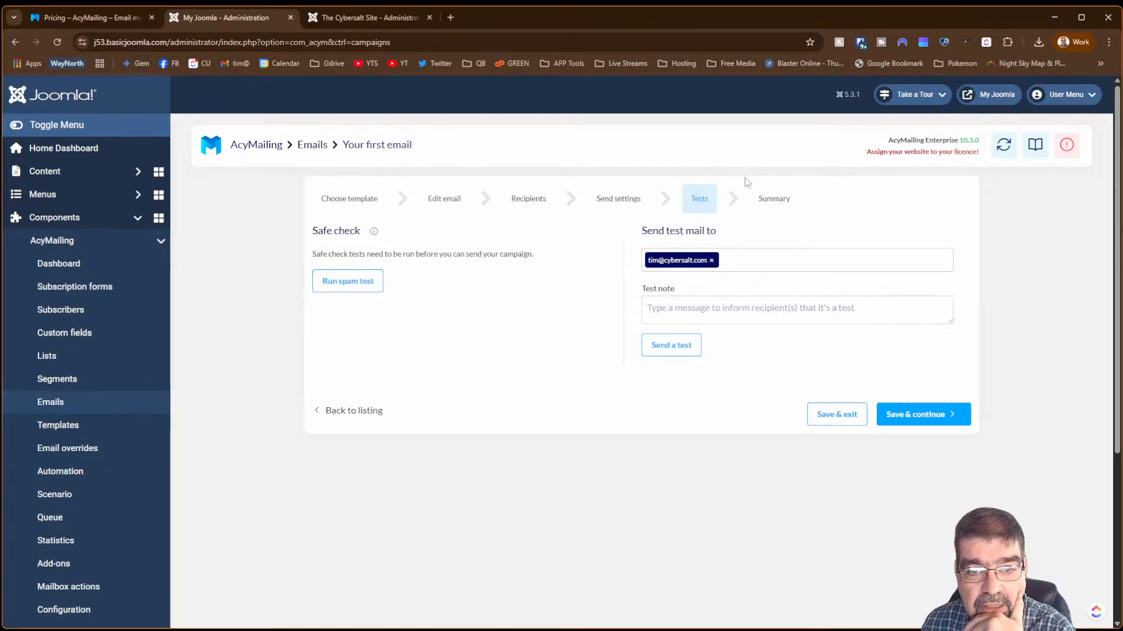
{"action": "left_click", "coordinate": [767, 202]}
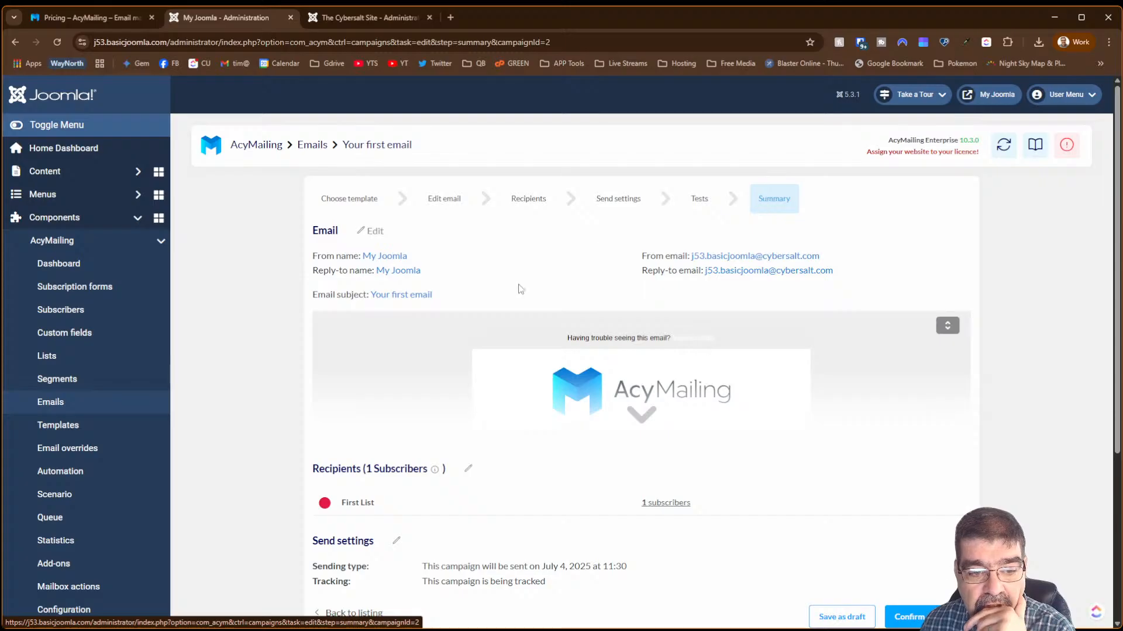
{"action": "scroll", "coordinate": [466, 286], "scroll_direction": "down", "scroll_amount": 4}
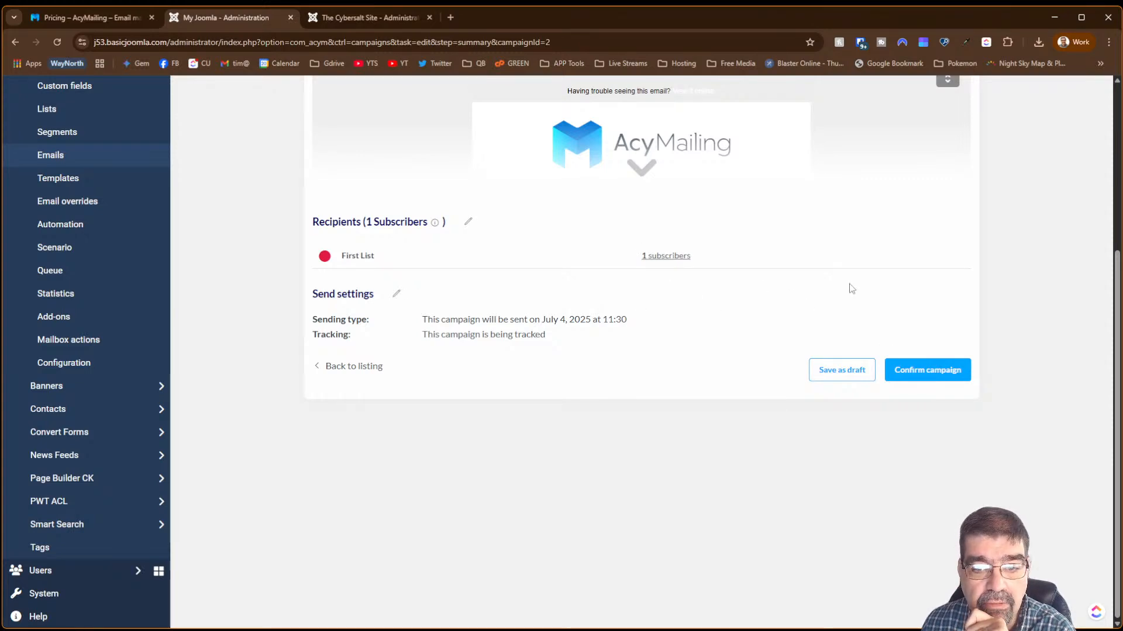
{"action": "left_click", "coordinate": [80, 162]}
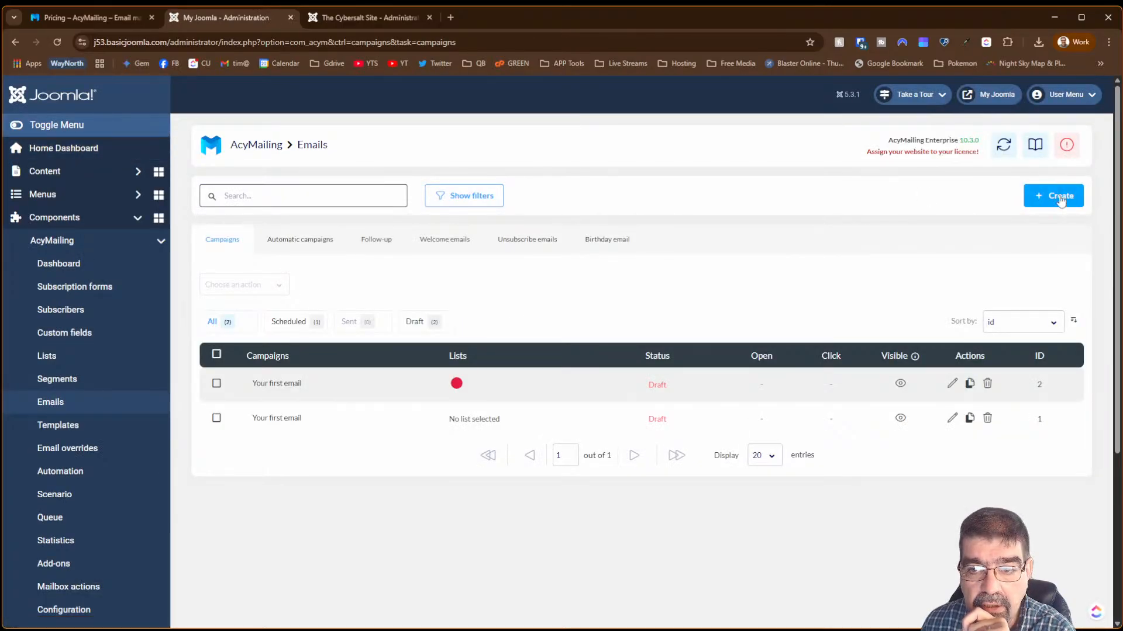
- Start a new email from the campaigns list, which now shows two 'Your first email' drafts
{"action": "left_click", "coordinate": [1060, 204]}
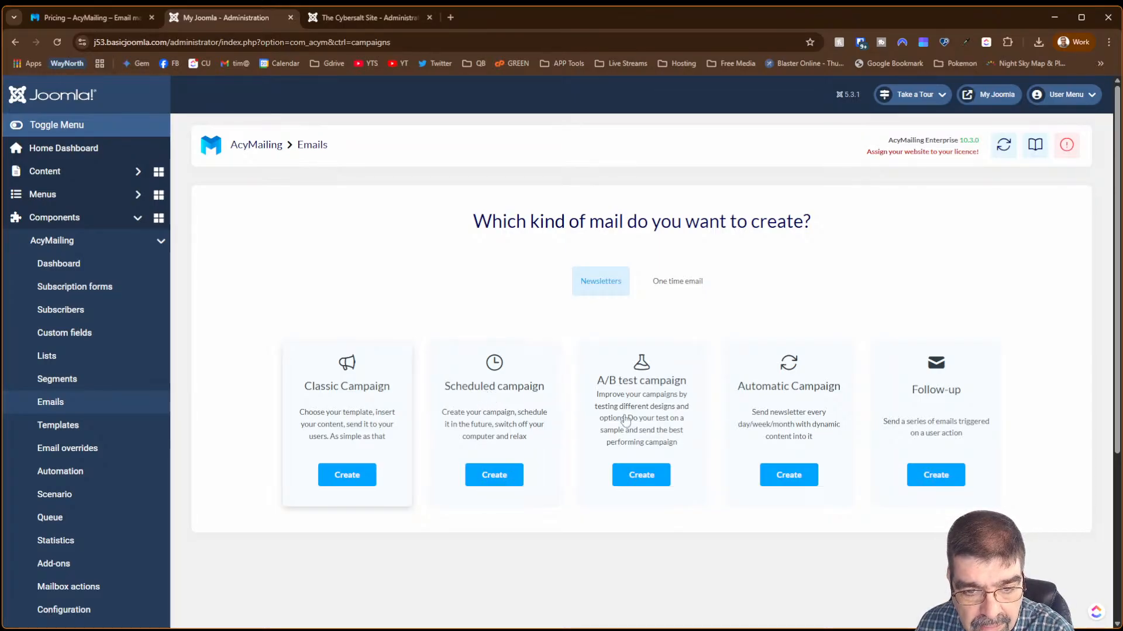
- Start a new A/B test campaign and save its default email from the drag-and-drop editor
{"action": "left_click", "coordinate": [645, 475]}
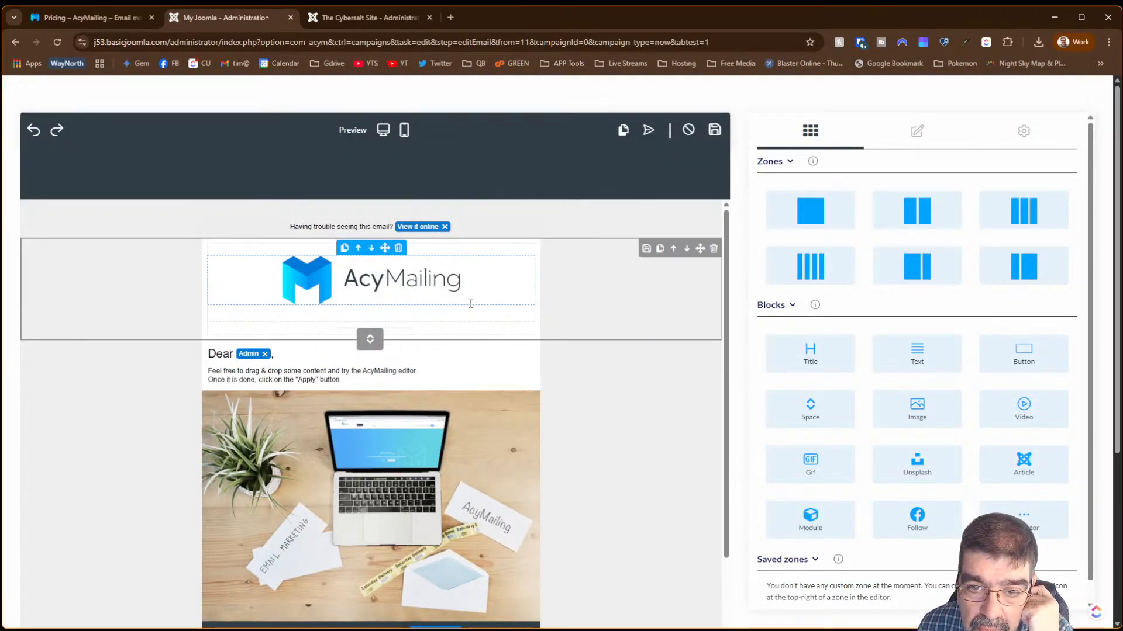
{"action": "scroll", "coordinate": [707, 409], "scroll_direction": "down", "scroll_amount": 2}
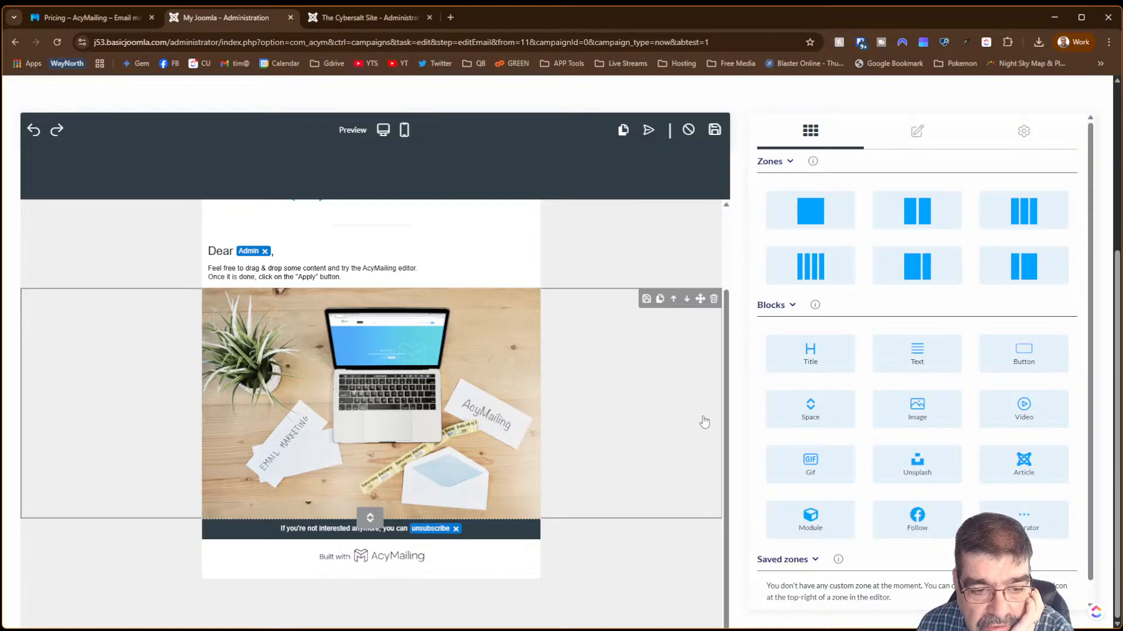
{"action": "scroll", "coordinate": [703, 422], "scroll_direction": "up", "scroll_amount": 2}
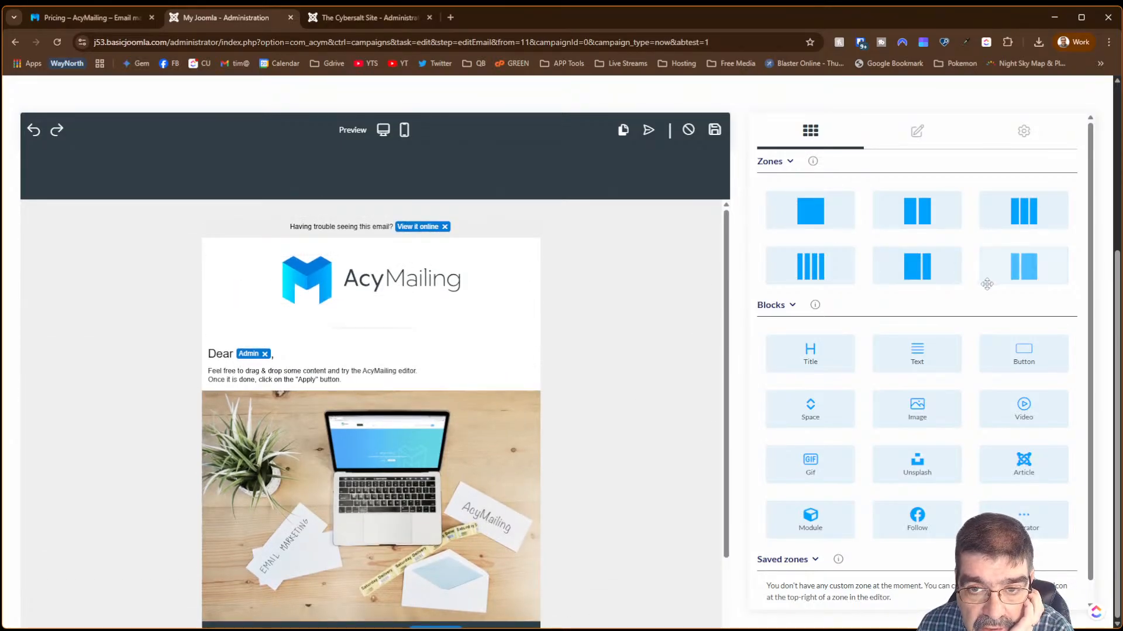
{"action": "left_click", "coordinate": [913, 132]}
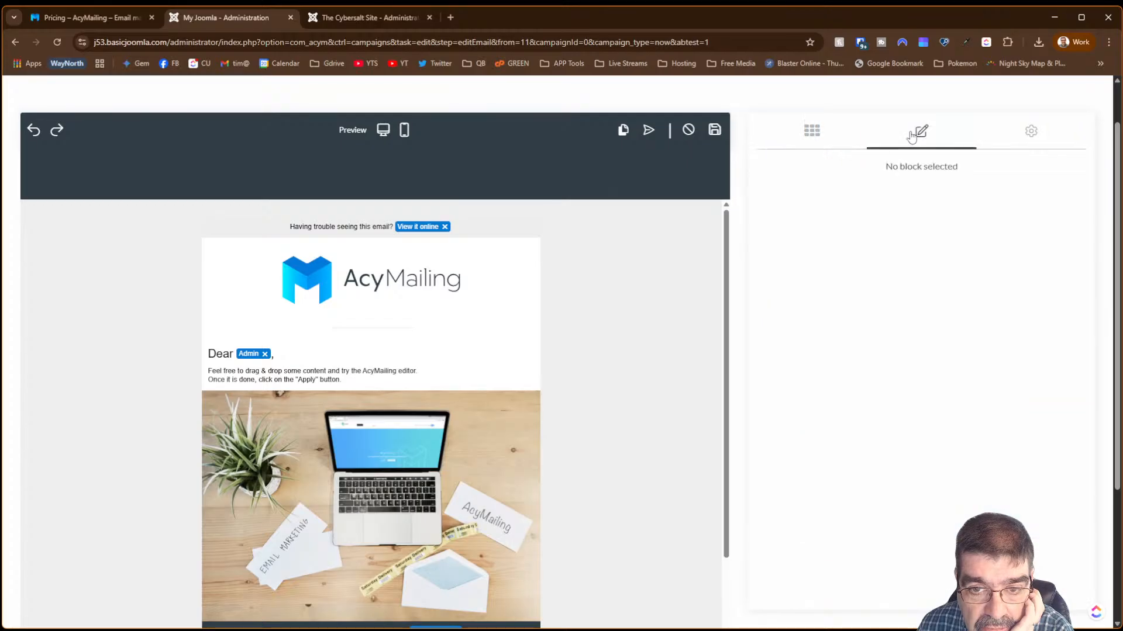
{"action": "left_click", "coordinate": [1029, 134]}
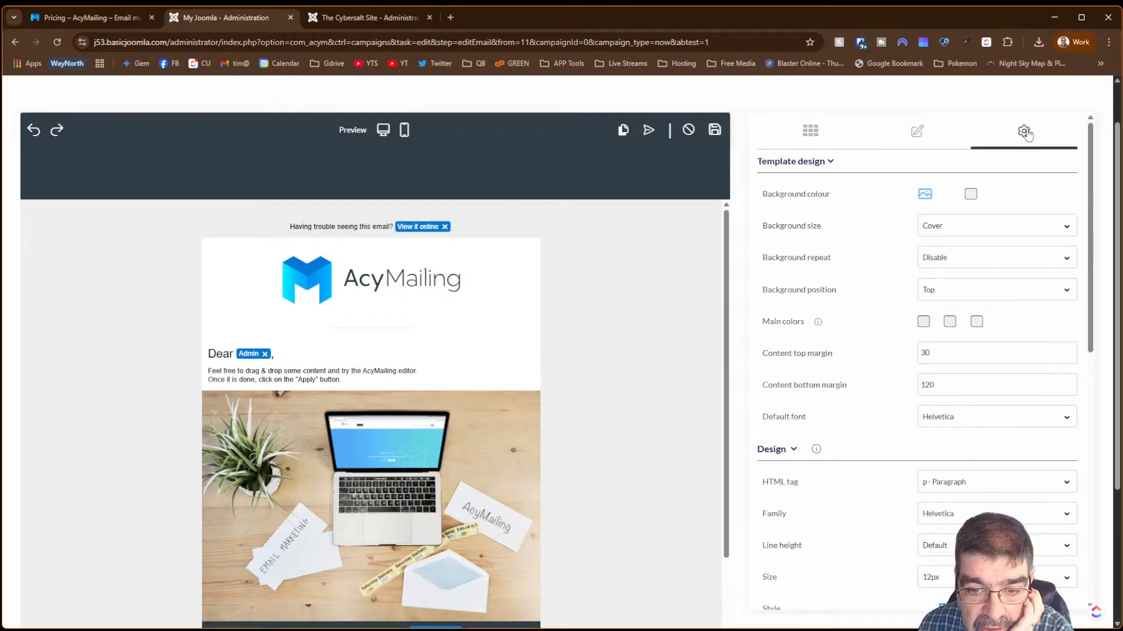
{"action": "scroll", "coordinate": [976, 304], "scroll_direction": "down", "scroll_amount": 10}
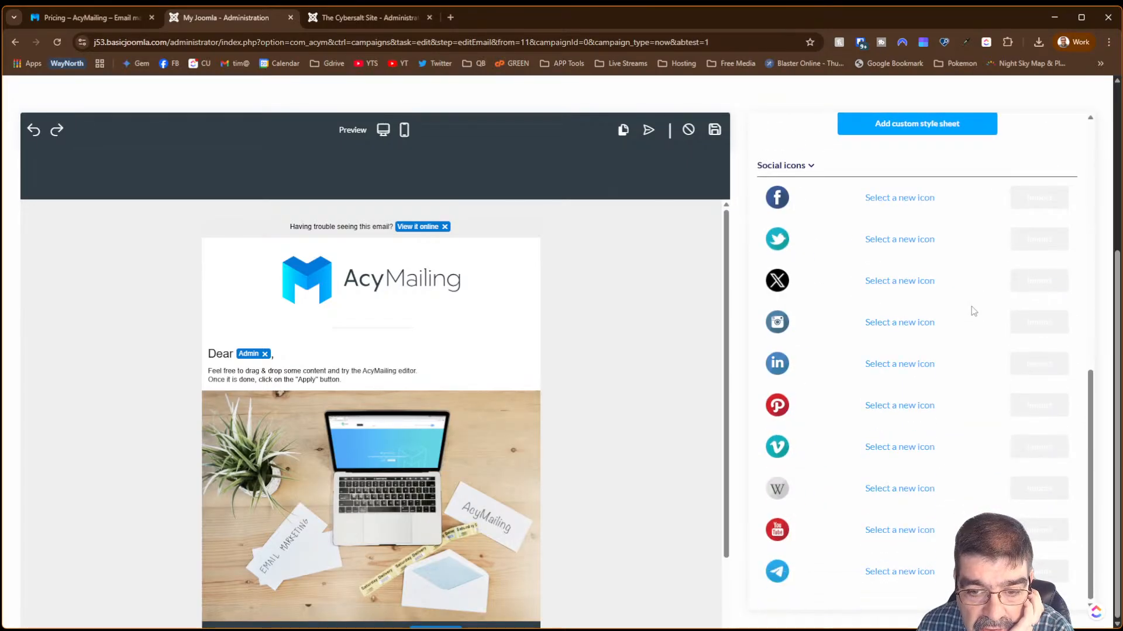
{"action": "left_click", "coordinate": [715, 130]}
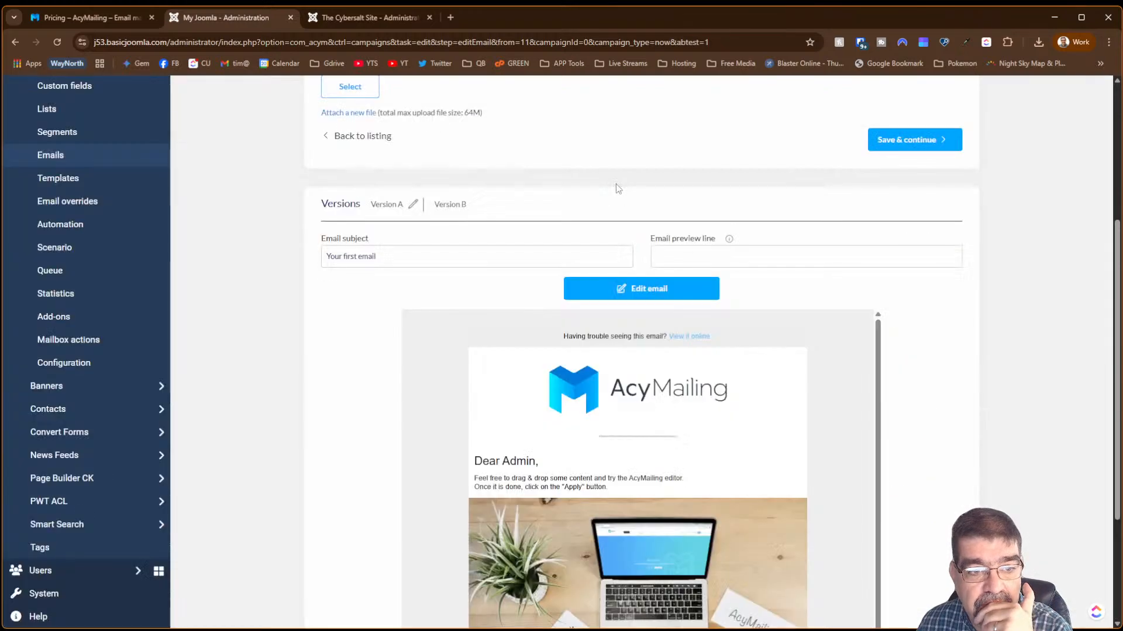
- Switch to the campaign's Version B, which has no email set yet
{"action": "scroll", "coordinate": [866, 272], "scroll_direction": "up", "scroll_amount": 4}
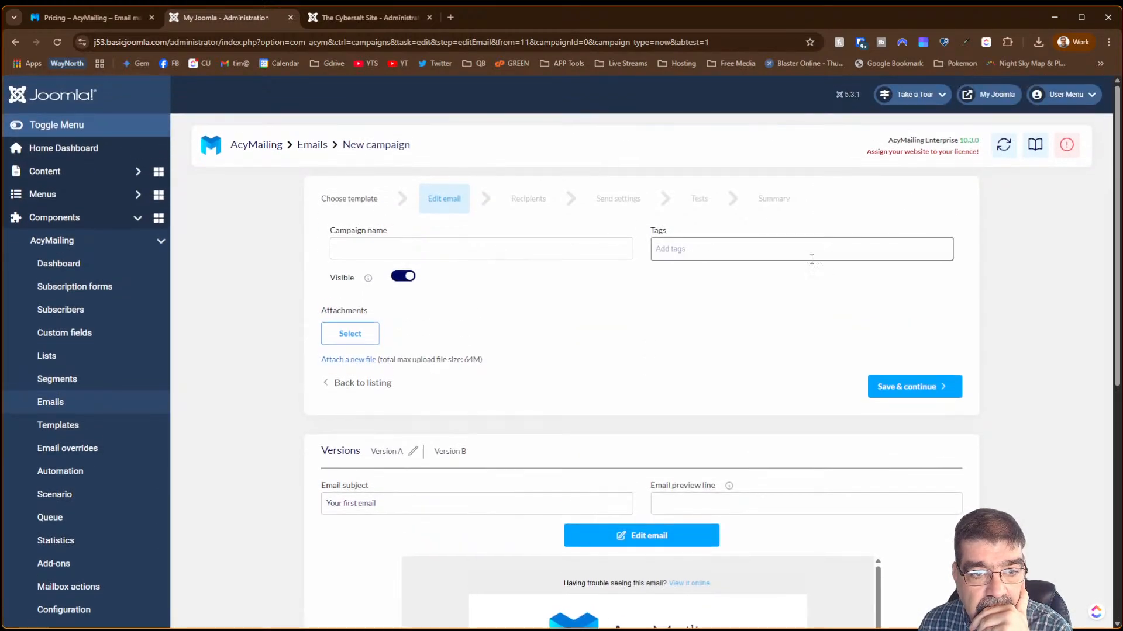
{"action": "scroll", "coordinate": [812, 259], "scroll_direction": "down", "scroll_amount": 6}
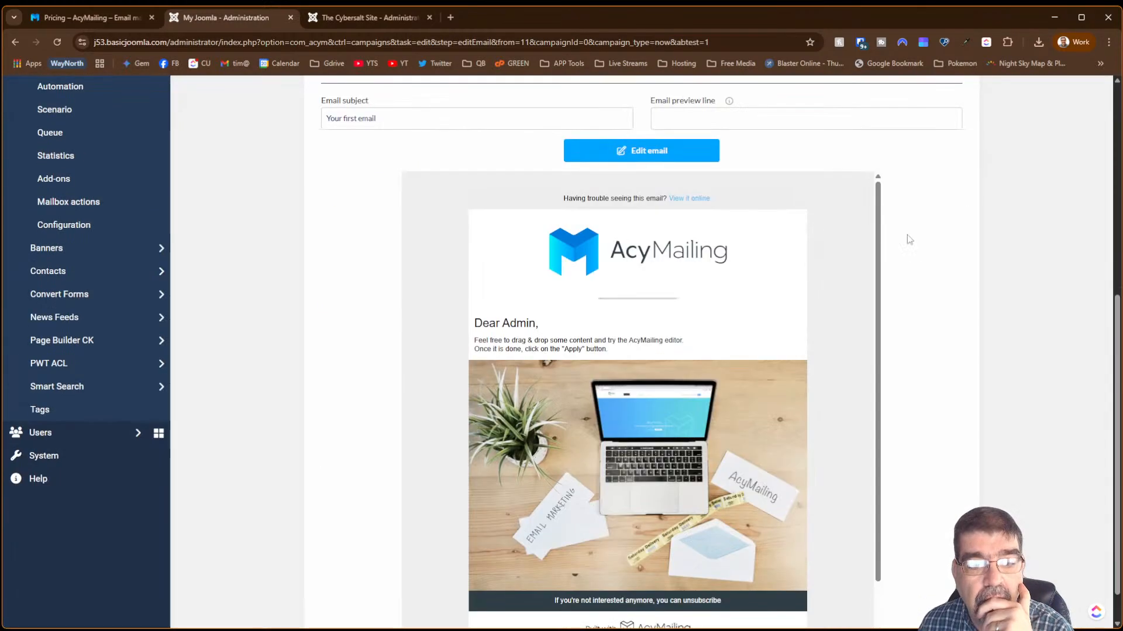
{"action": "scroll", "coordinate": [907, 238], "scroll_direction": "up", "scroll_amount": 6}
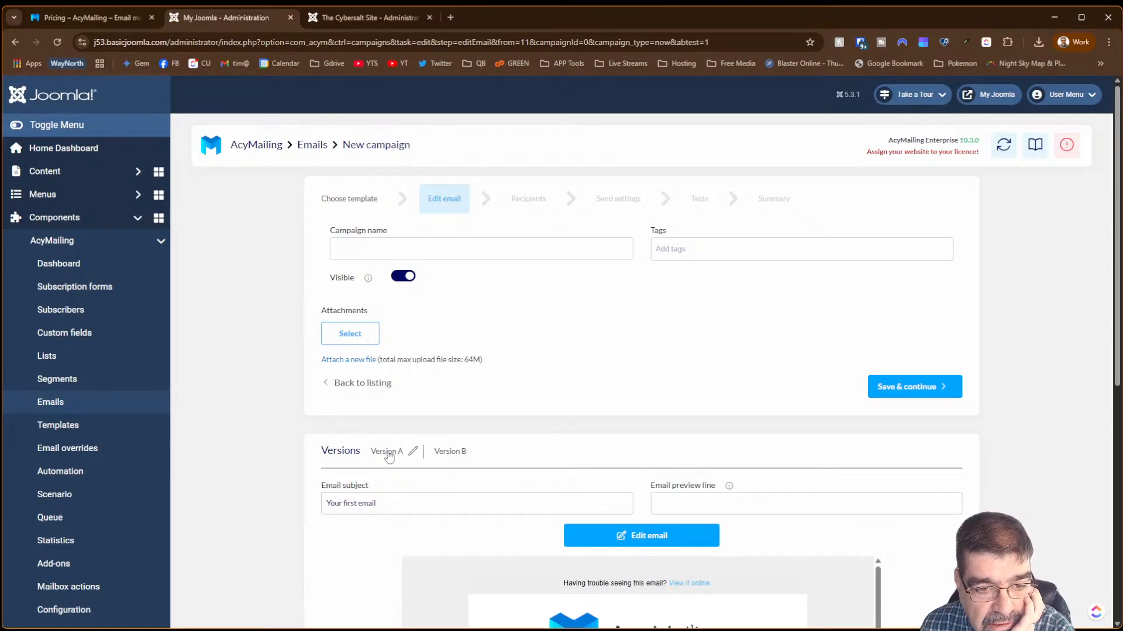
{"action": "left_click", "coordinate": [450, 452]}
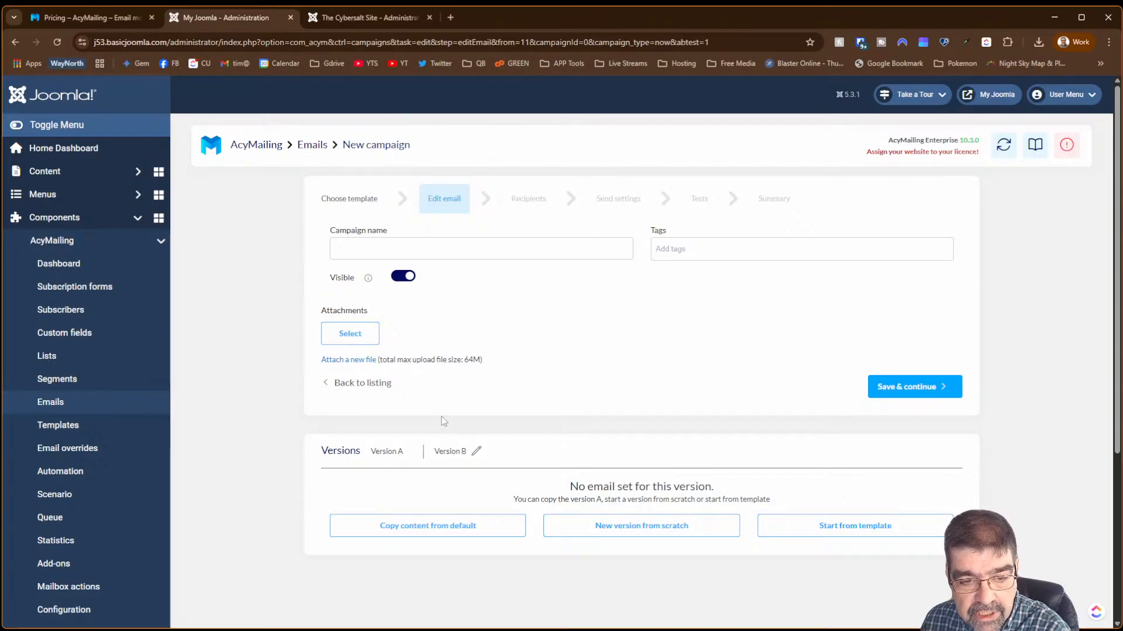
- Copy the default email content into Version B and open it in the drag-and-drop editor
{"action": "left_click", "coordinate": [430, 526]}
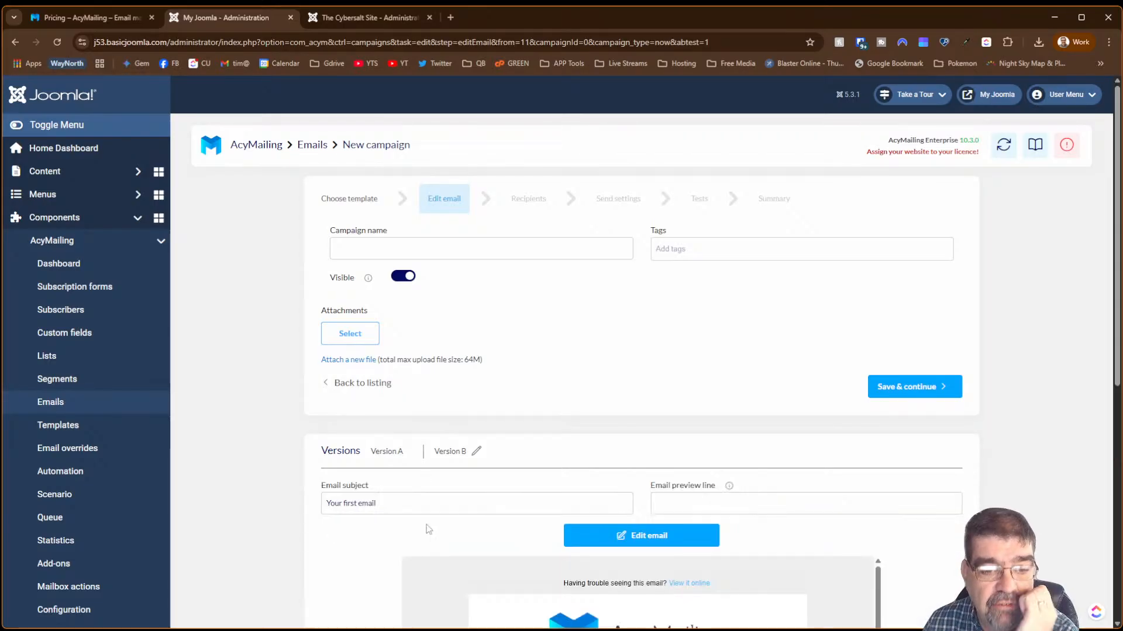
{"action": "scroll", "coordinate": [749, 504], "scroll_direction": "down", "scroll_amount": 3}
{"action": "scroll", "coordinate": [850, 440], "scroll_direction": "down", "scroll_amount": 1}
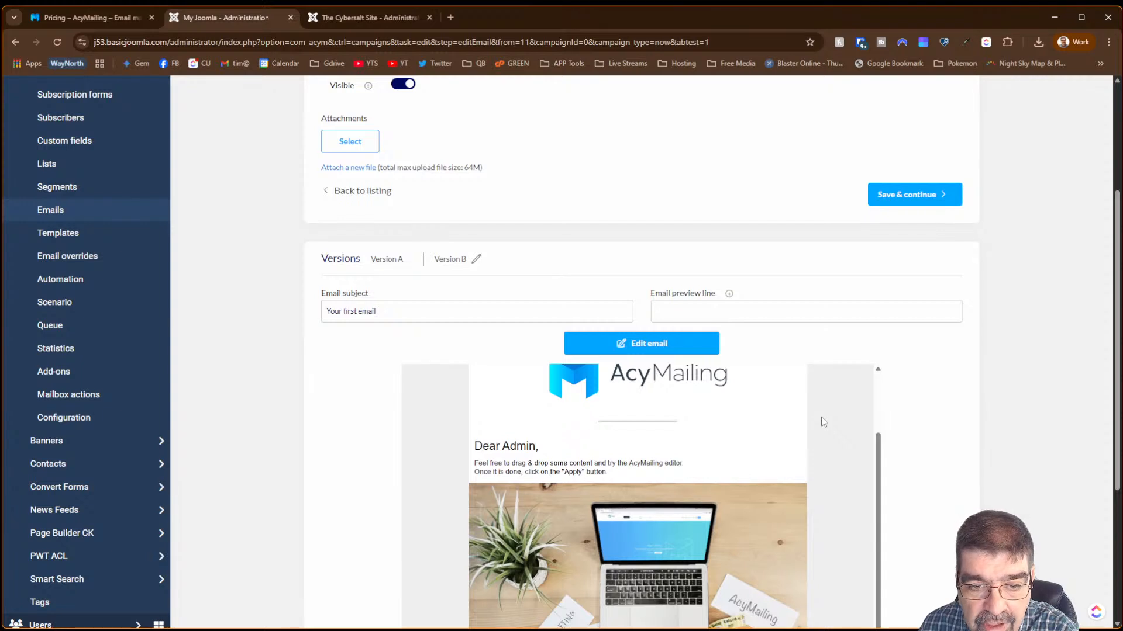
{"action": "left_click", "coordinate": [643, 344]}
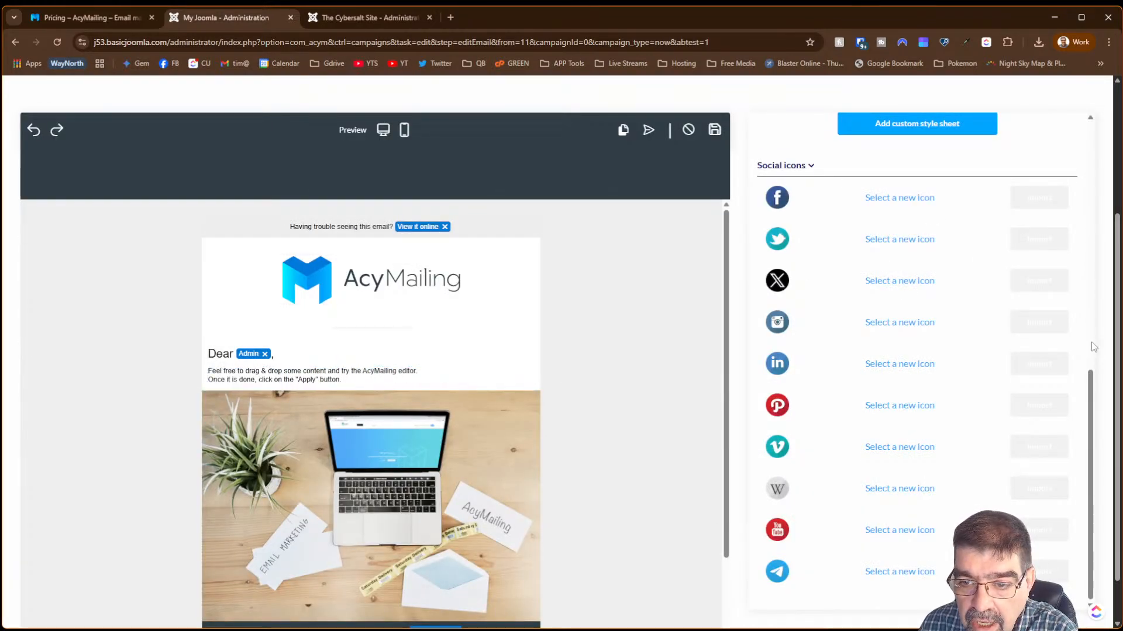
{"action": "scroll", "coordinate": [1093, 347], "scroll_direction": "up", "scroll_amount": 8}
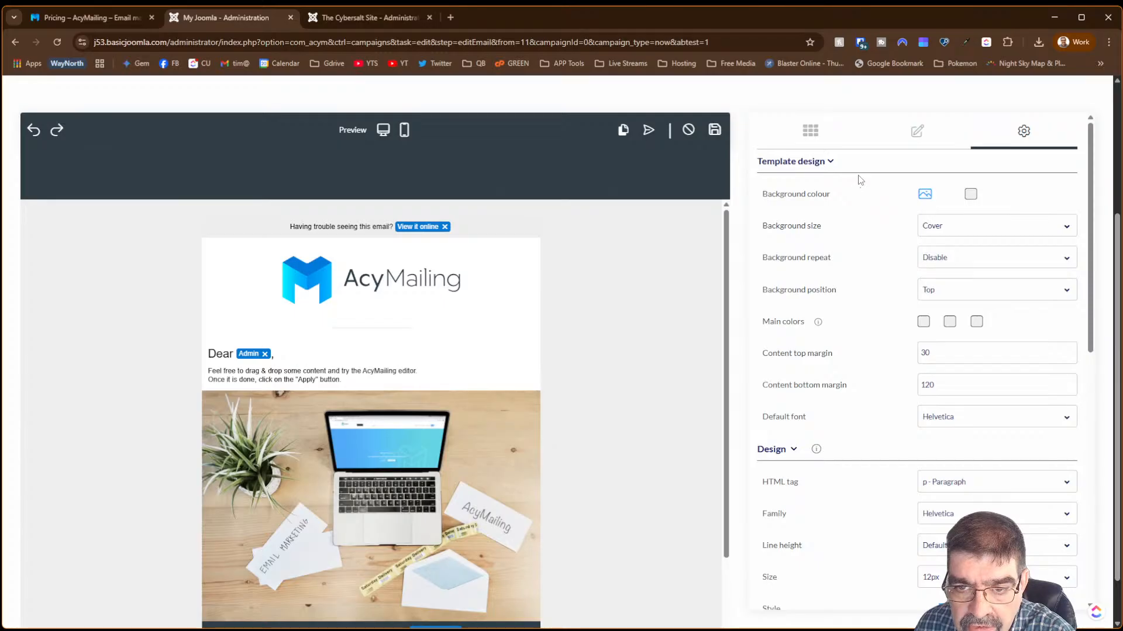
- Browse the editor's block, design and zone panels, trying a video block but discarding it
{"action": "left_click", "coordinate": [906, 141]}
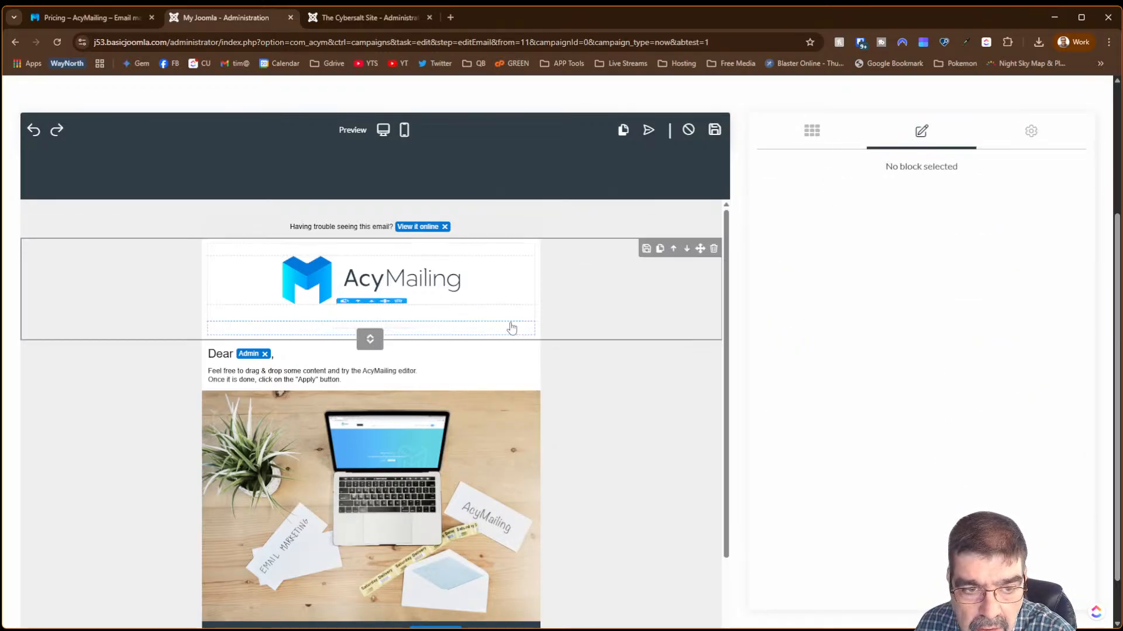
{"action": "left_click", "coordinate": [1037, 134]}
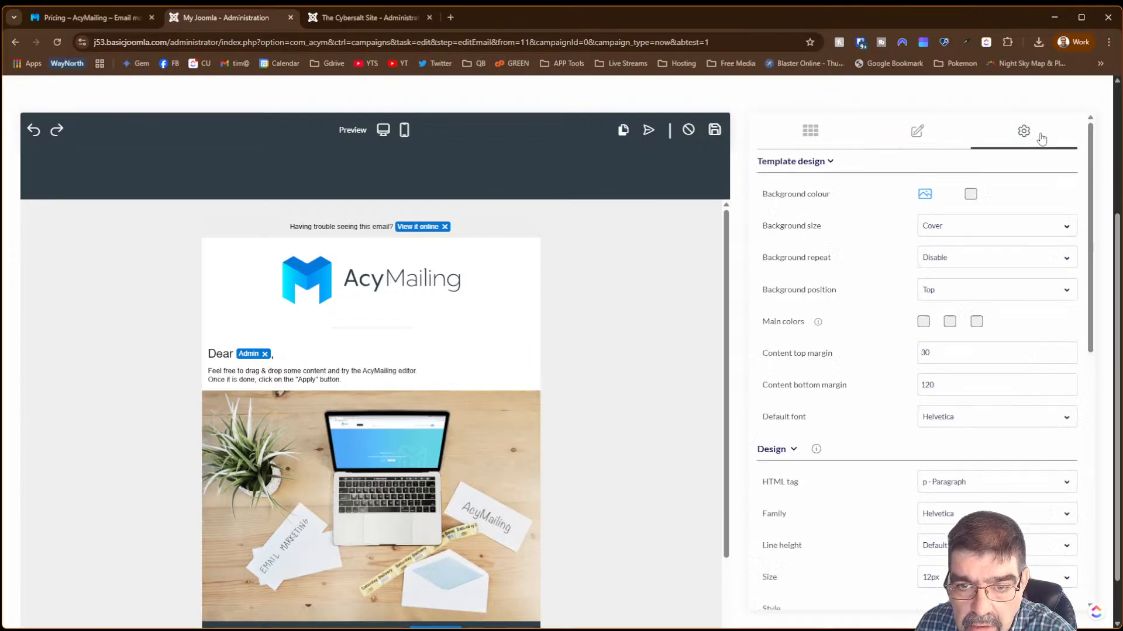
{"action": "left_click", "coordinate": [827, 136]}
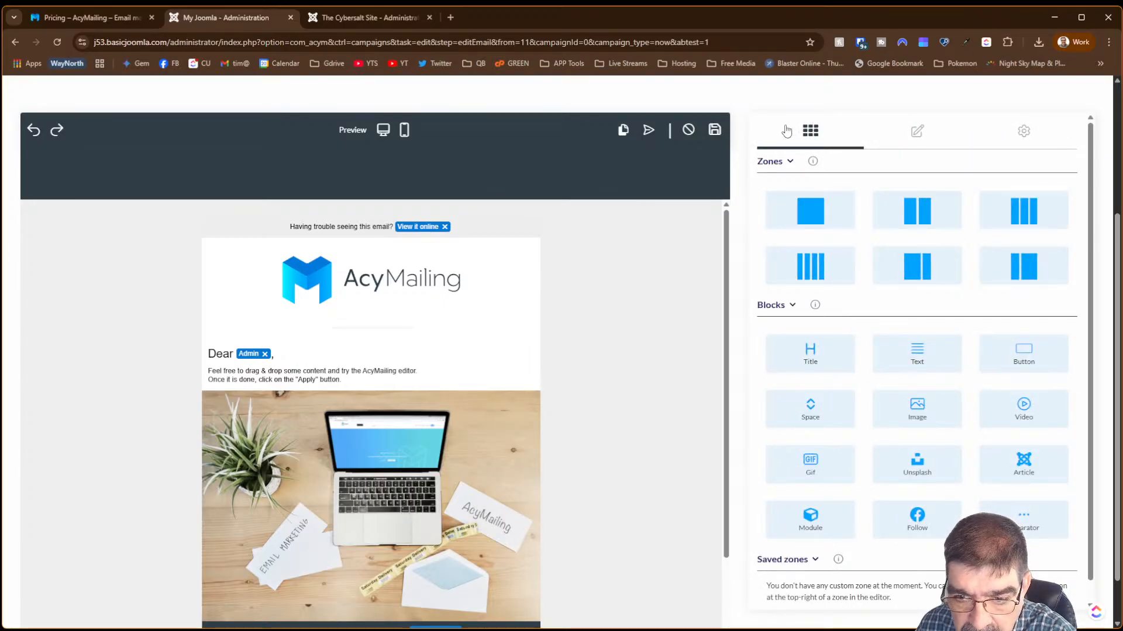
{"action": "left_click_drag", "start_coordinate": [1024, 404], "coordinate": [413, 247]}
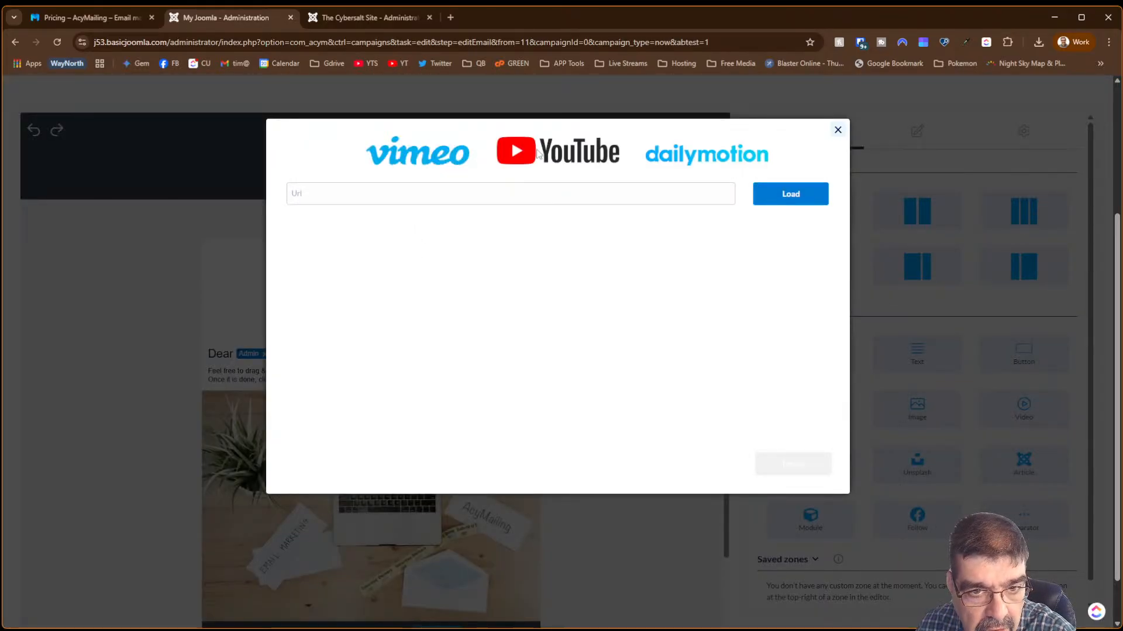
{"action": "left_click", "coordinate": [837, 131]}
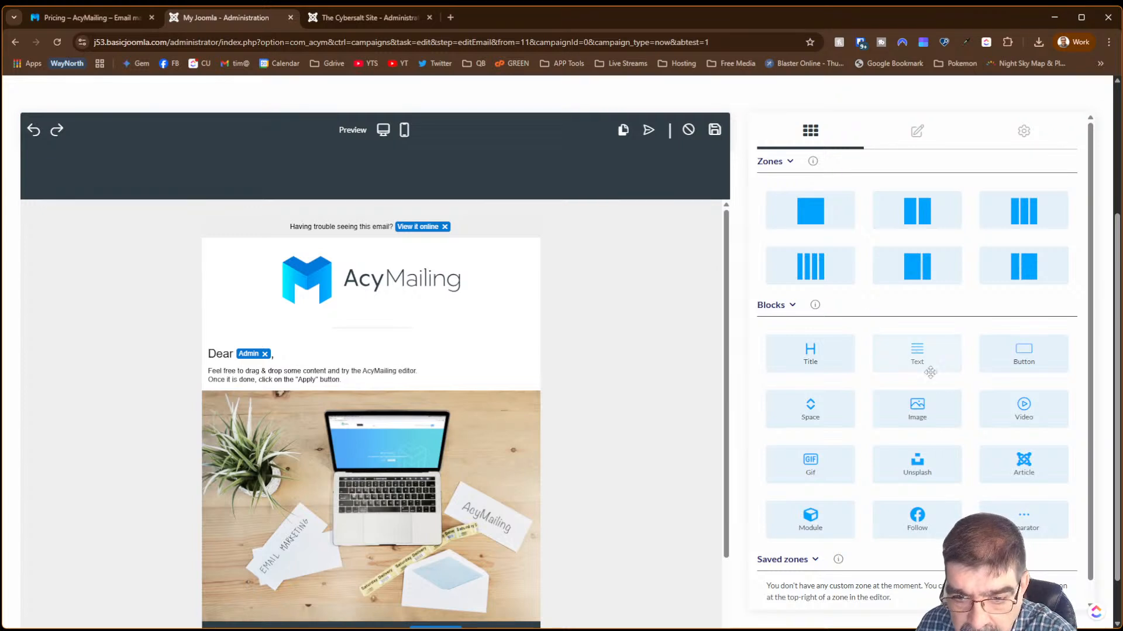
- Add an image block above the logo showing powered_by.png, then save the email
{"action": "left_click_drag", "start_coordinate": [922, 407], "coordinate": [424, 250]}
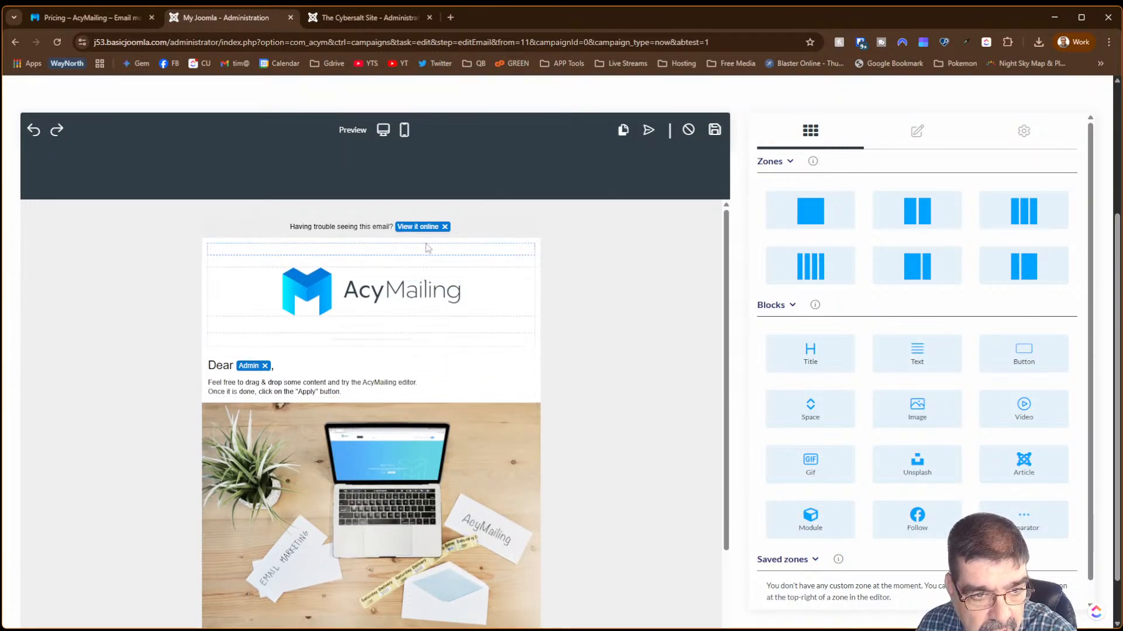
{"action": "left_click", "coordinate": [424, 251]}
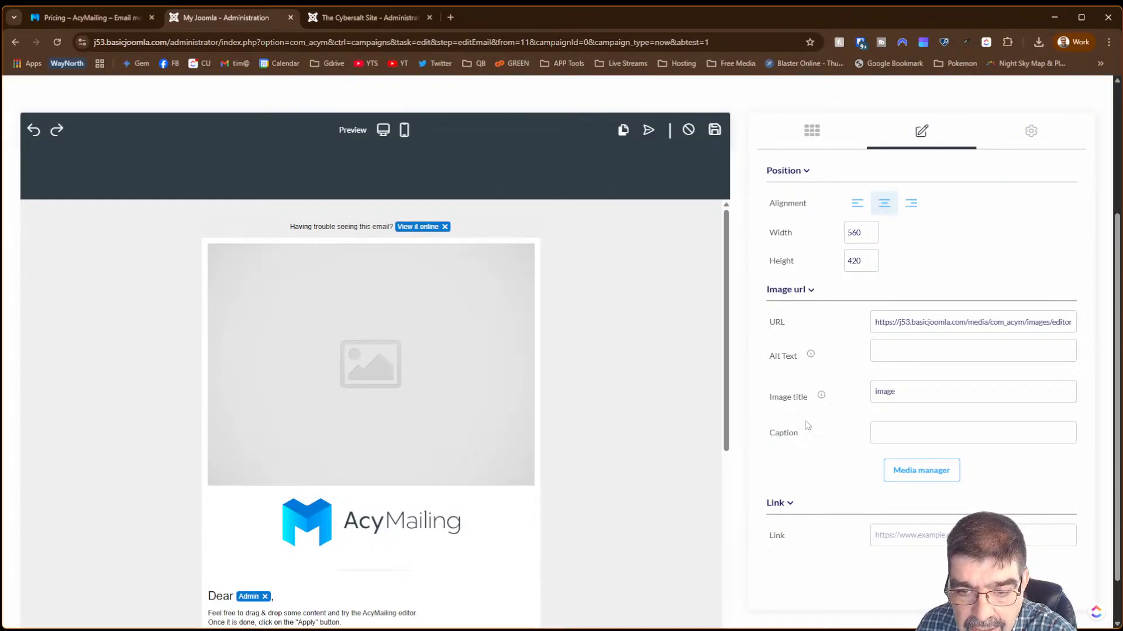
{"action": "left_click", "coordinate": [913, 471]}
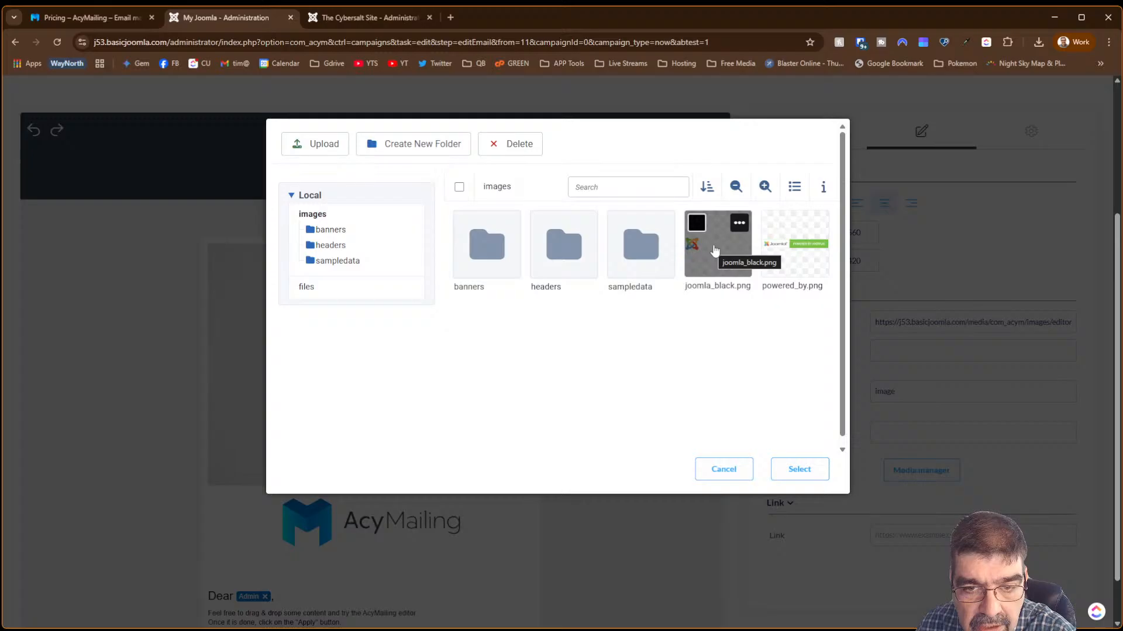
{"action": "left_click", "coordinate": [777, 256]}
{"action": "left_click", "coordinate": [795, 472]}
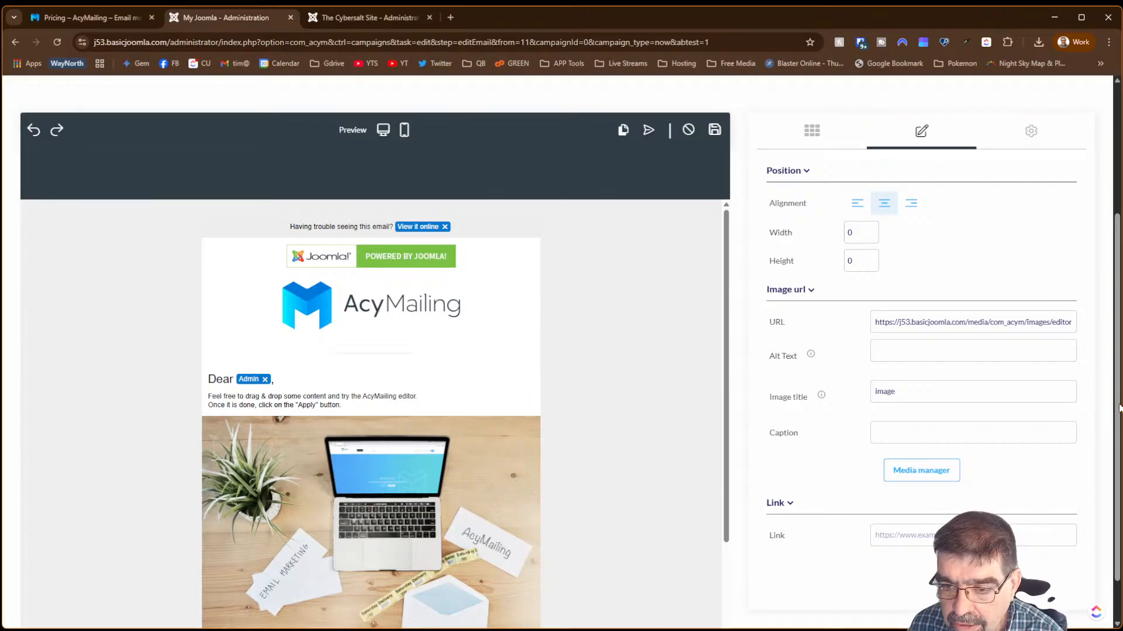
{"action": "left_click_drag", "start_coordinate": [1119, 408], "coordinate": [1118, 179]}
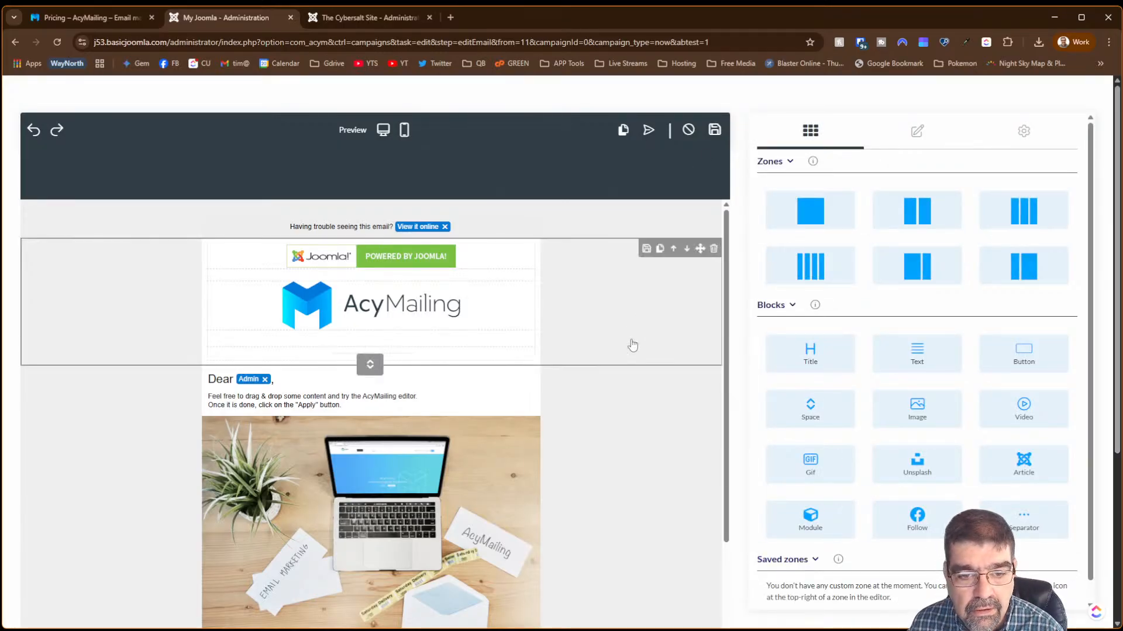
{"action": "scroll", "coordinate": [633, 345], "scroll_direction": "down", "scroll_amount": 2}
{"action": "scroll", "coordinate": [651, 373], "scroll_direction": "up", "scroll_amount": 2}
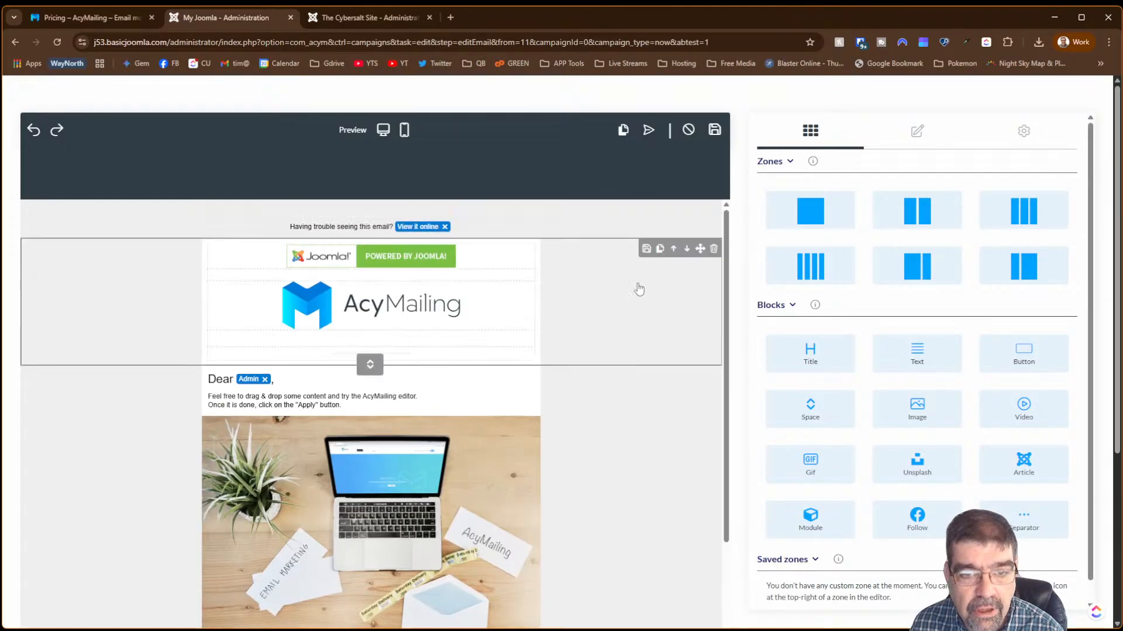
{"action": "left_click", "coordinate": [713, 131]}
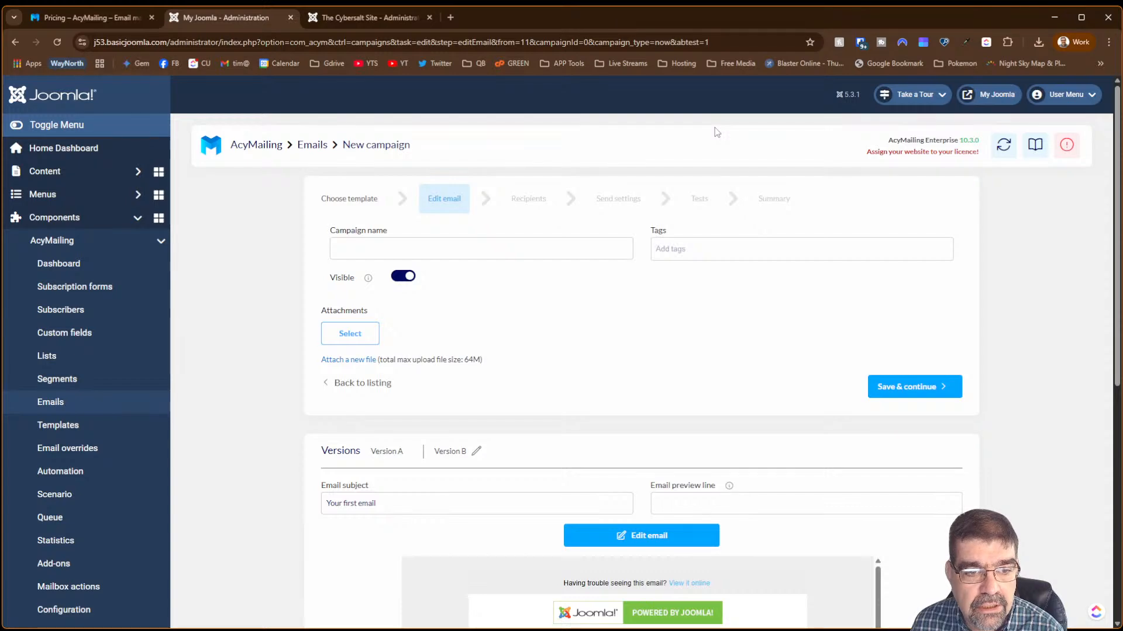
- Switch between the Version A and Version B emails to compare them
{"action": "scroll", "coordinate": [636, 261], "scroll_direction": "down", "scroll_amount": 6}
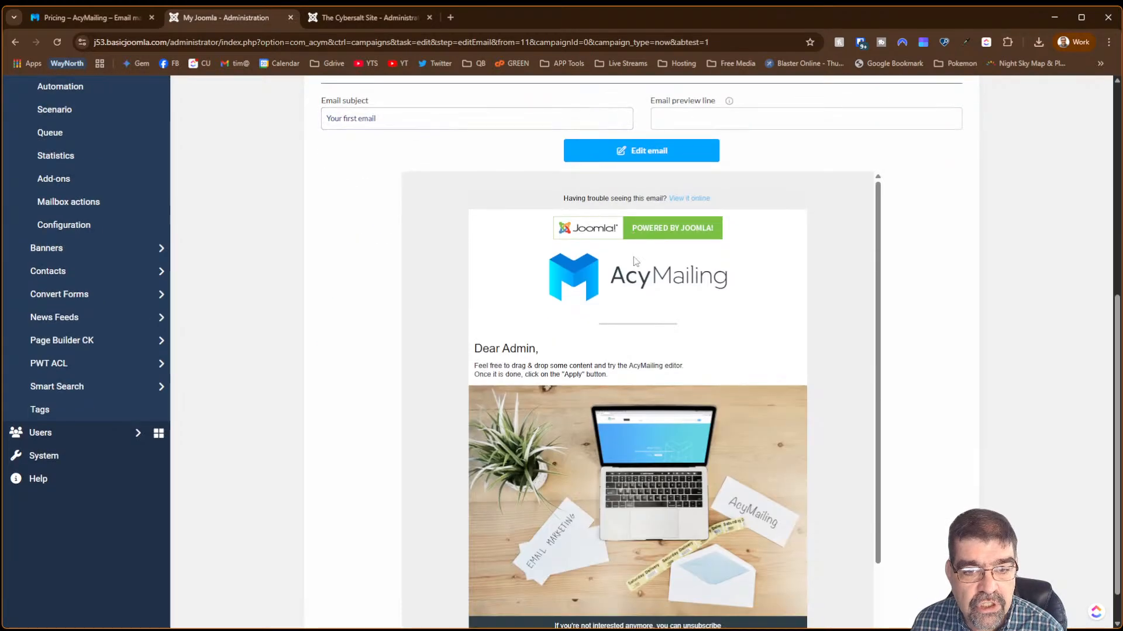
{"action": "scroll", "coordinate": [635, 261], "scroll_direction": "up", "scroll_amount": 3}
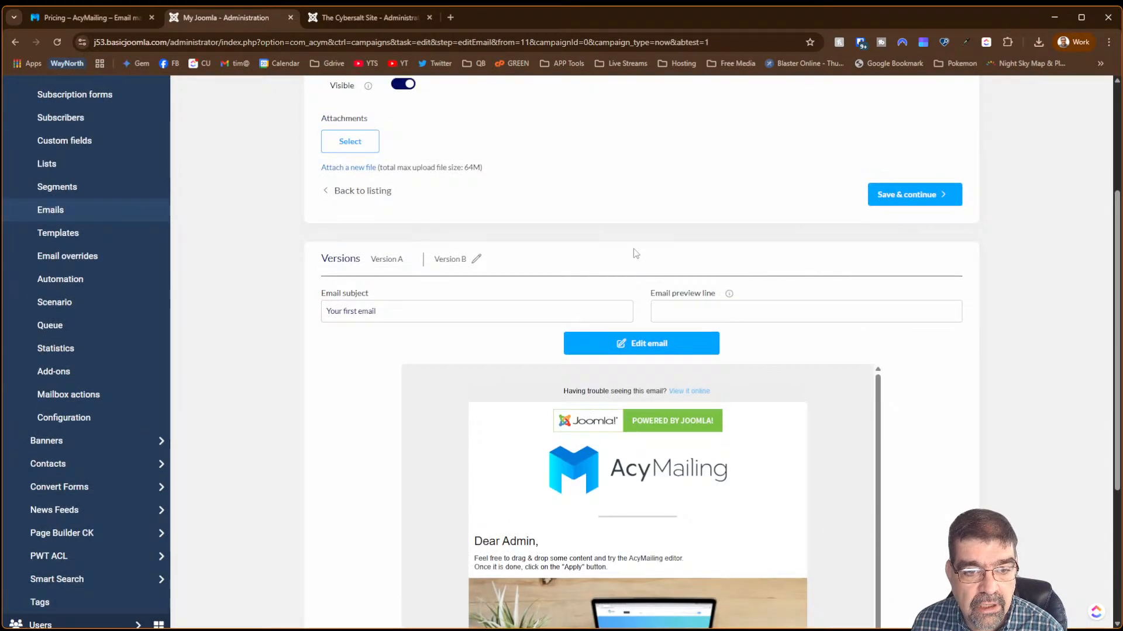
{"action": "left_click", "coordinate": [395, 262]}
{"action": "left_click", "coordinate": [462, 266]}
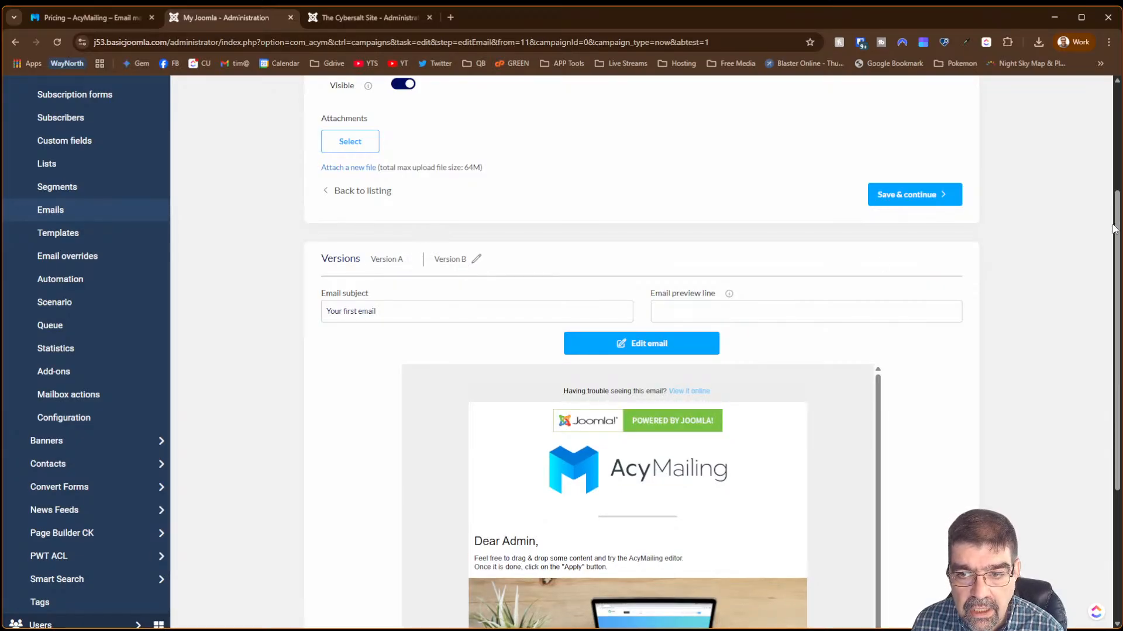
- Name the campaign 'ffffffddssd' and save it to continue to recipients
{"action": "scroll", "coordinate": [1111, 218], "scroll_direction": "down", "scroll_amount": 3}
{"action": "left_click_drag", "start_coordinate": [1118, 322], "coordinate": [1118, 112]}
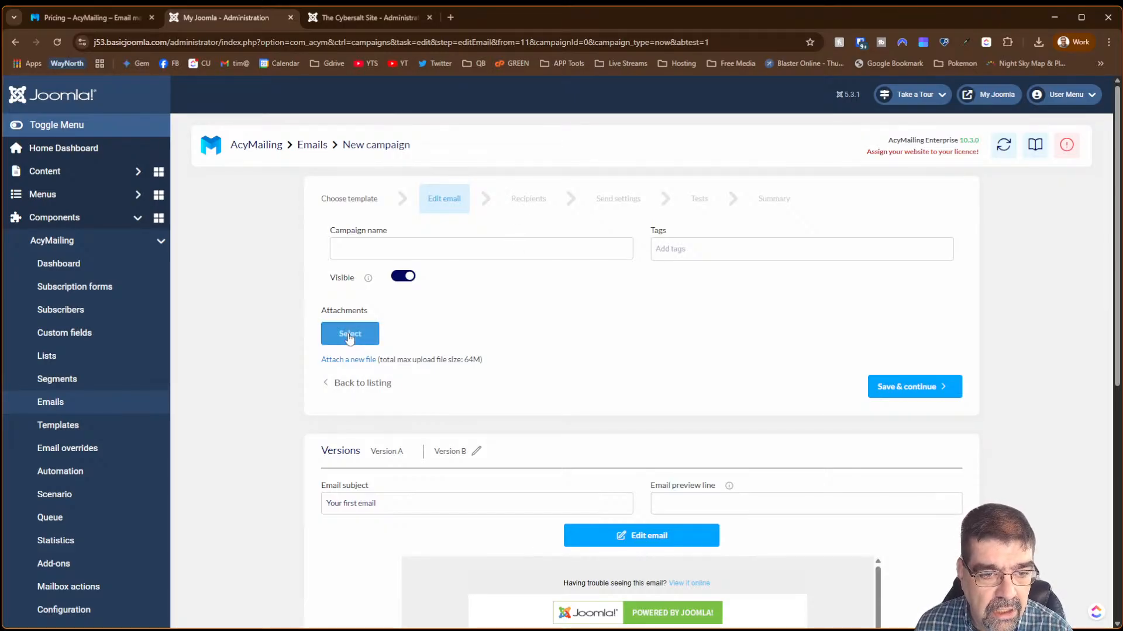
{"action": "left_click", "coordinate": [476, 243]}
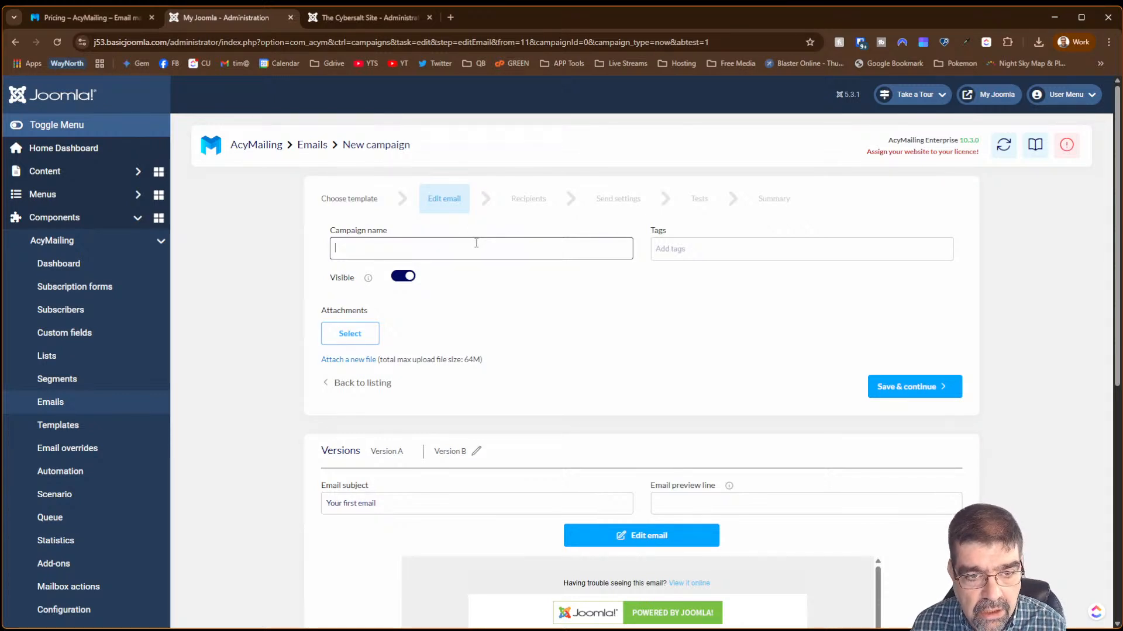
{"action": "type", "text": "ffffffddssd"}
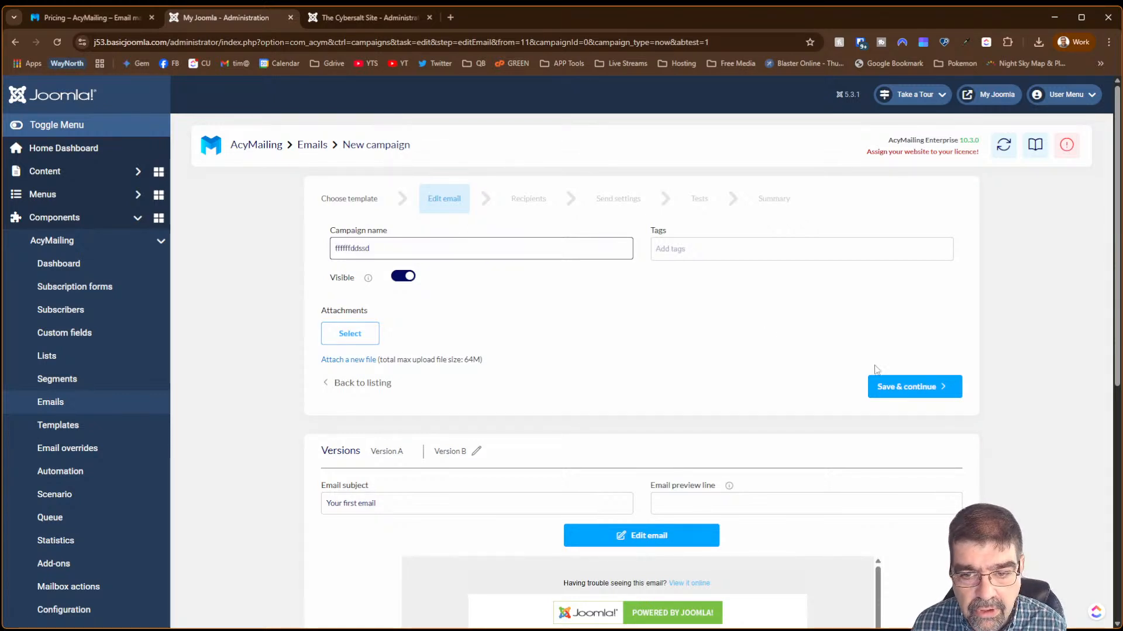
{"action": "left_click", "coordinate": [897, 386]}
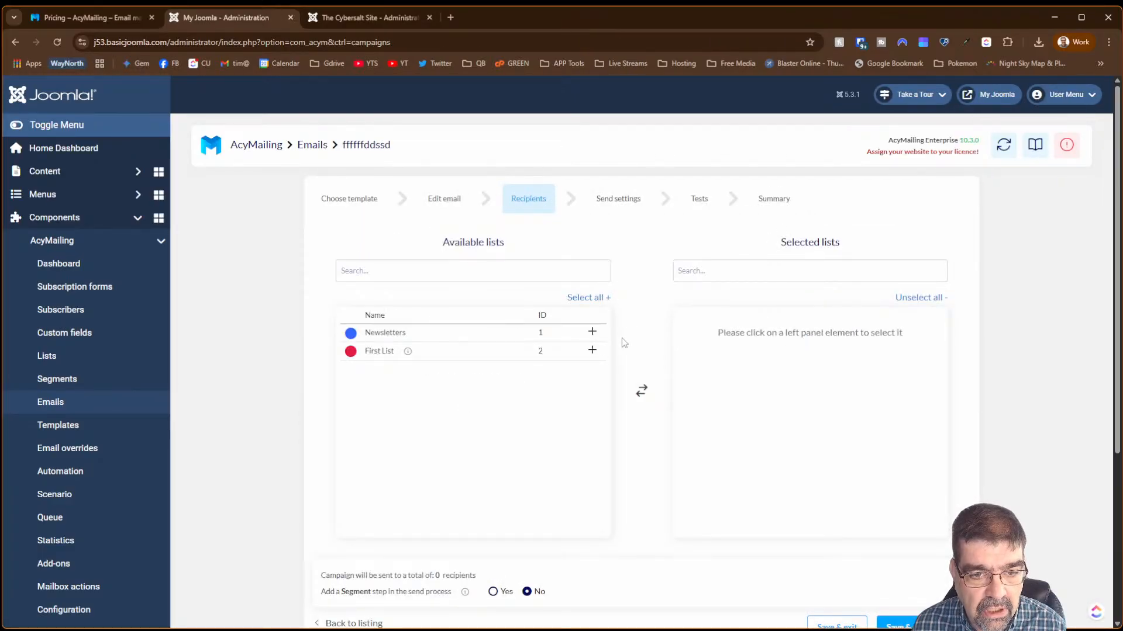
- Add First List as the campaign's recipients and save to reach send settings
{"action": "left_click", "coordinate": [591, 351]}
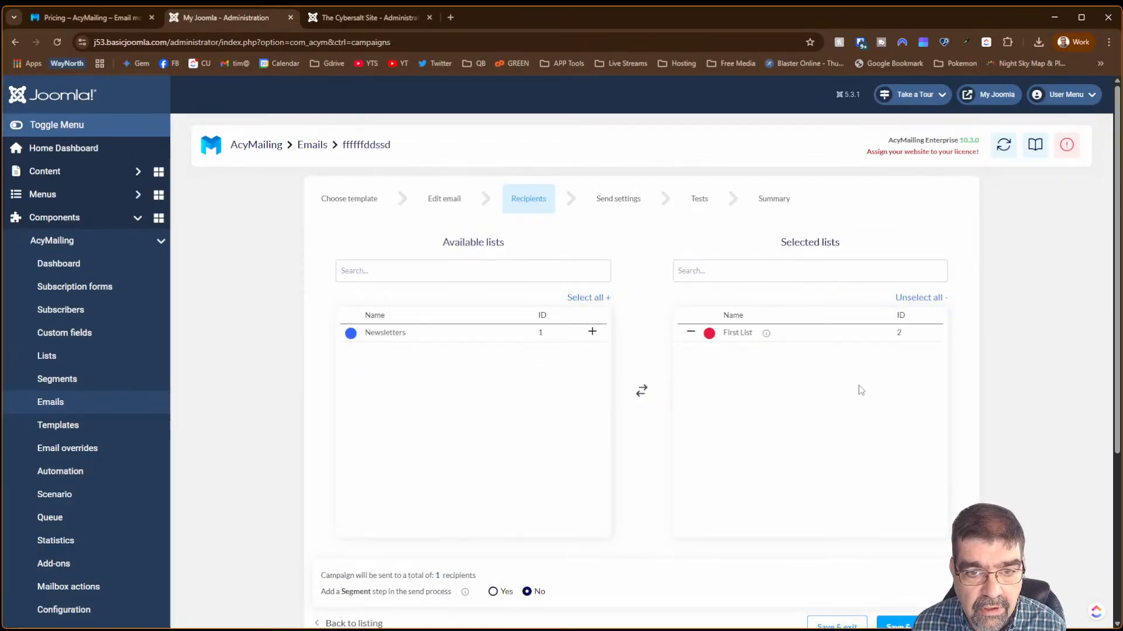
{"action": "scroll", "coordinate": [860, 390], "scroll_direction": "down", "scroll_amount": 3}
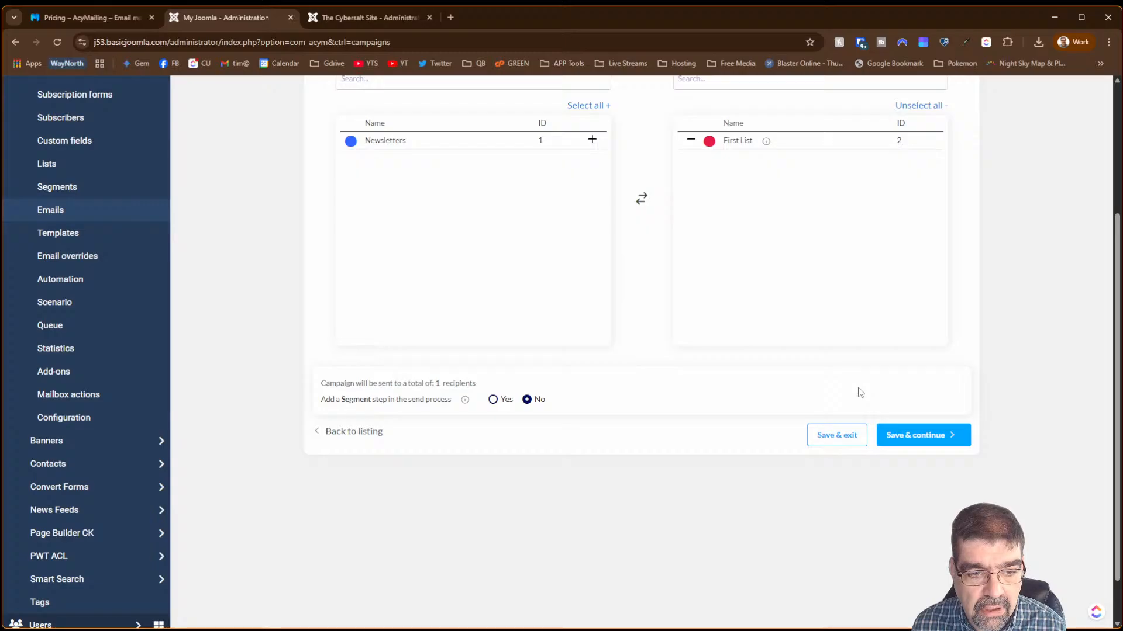
{"action": "left_click", "coordinate": [930, 443]}
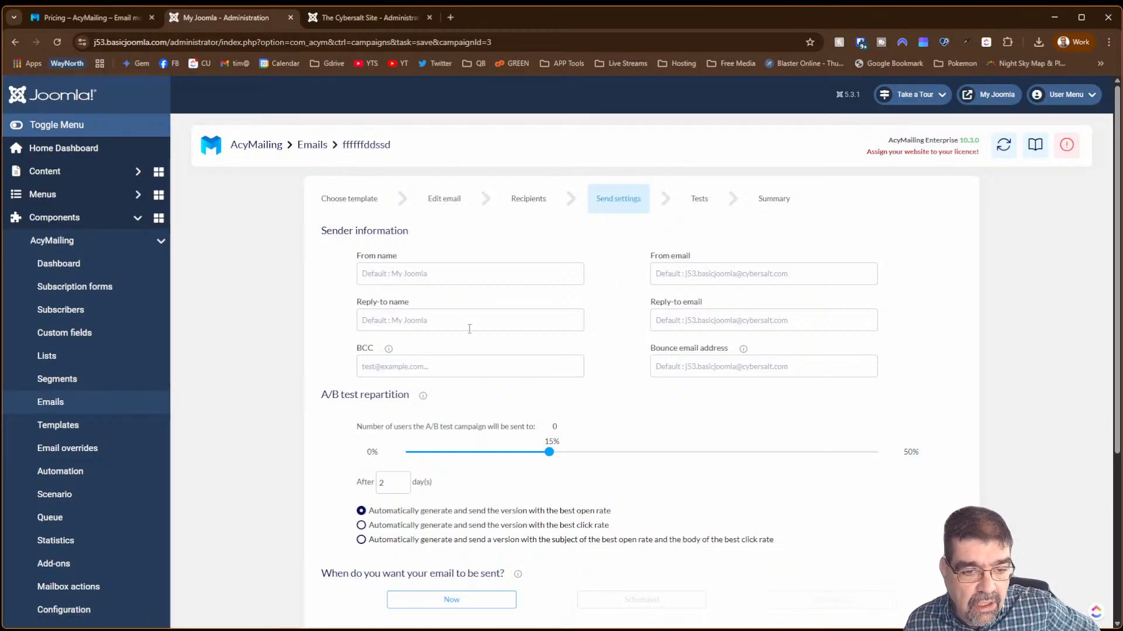
- Adjust the A/B test repartition slider on Send settings, nudging it from 15% to 16%
{"action": "scroll", "coordinate": [339, 309], "scroll_direction": "down", "scroll_amount": 3}
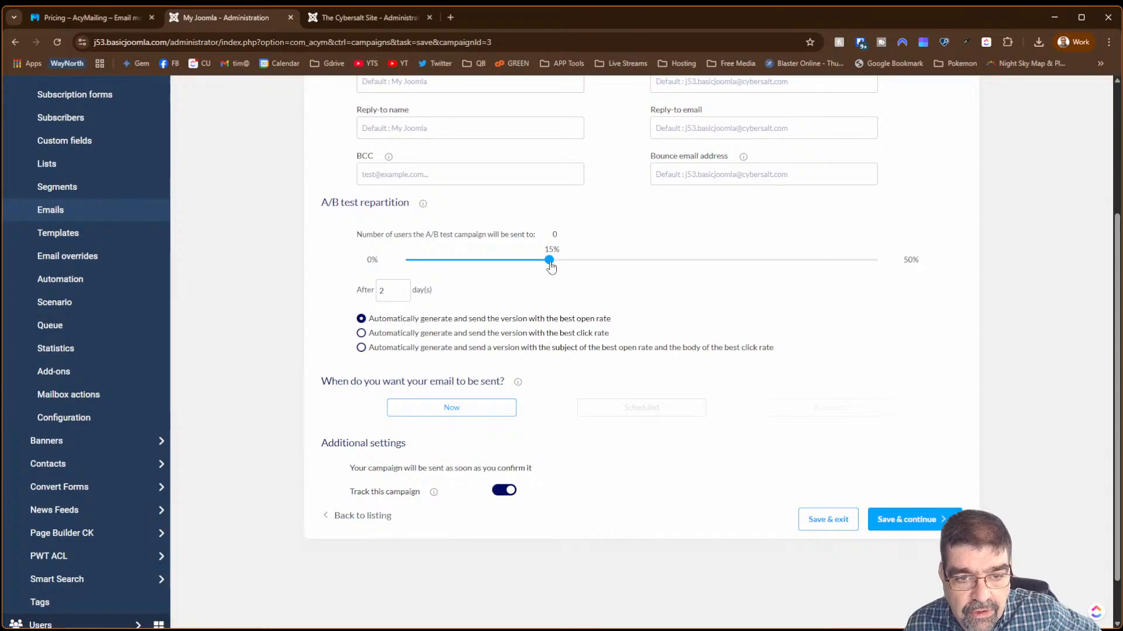
{"action": "mouse_move", "coordinate": [548, 260]}
{"action": "left_mouse_down"}
{"action": "mouse_move", "coordinate": [520, 261]}
{"action": "mouse_move", "coordinate": [550, 263]}
{"action": "left_mouse_up"}
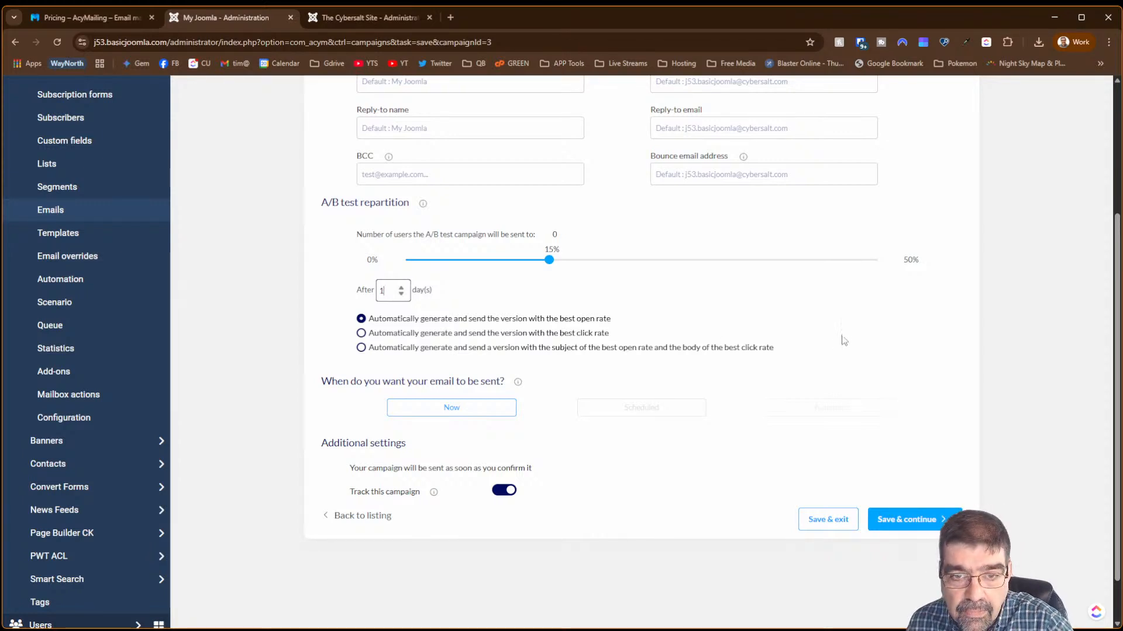
{"action": "scroll", "coordinate": [555, 394], "scroll_direction": "up", "scroll_amount": 3}
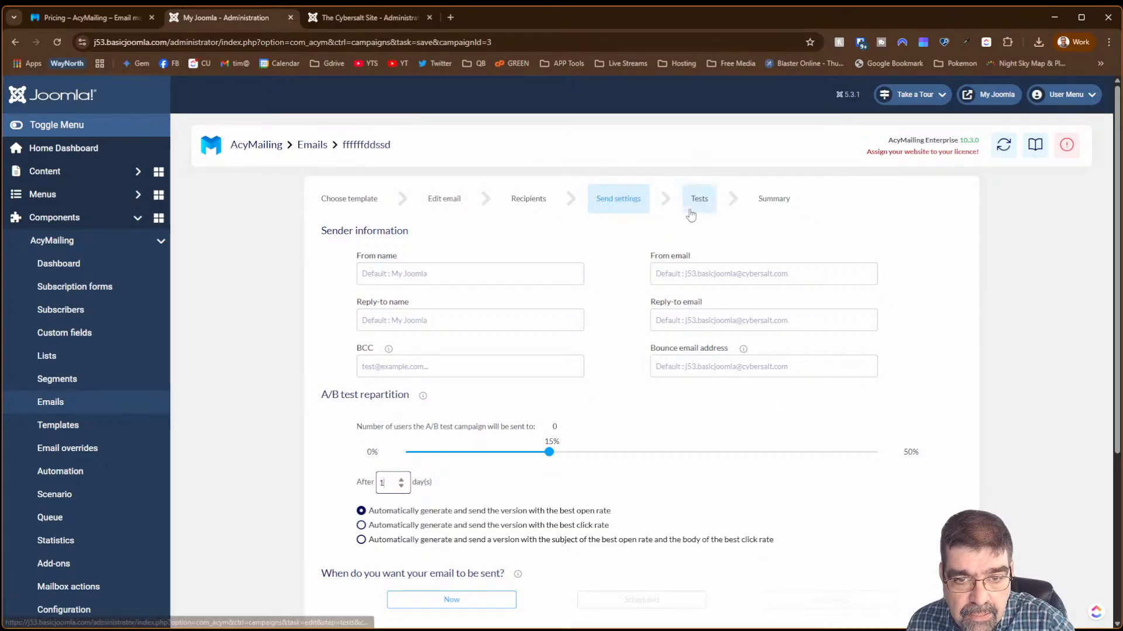
- Go to the Tests step, return to the Emails list, and start a new campaign
{"action": "left_click", "coordinate": [690, 216]}
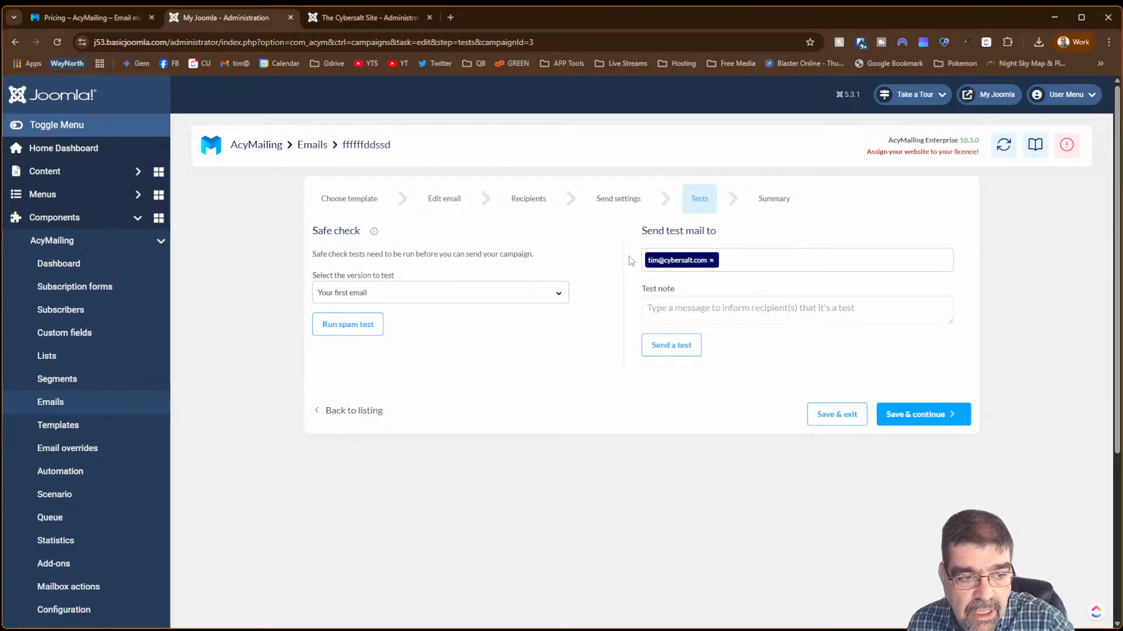
{"action": "left_click", "coordinate": [73, 413]}
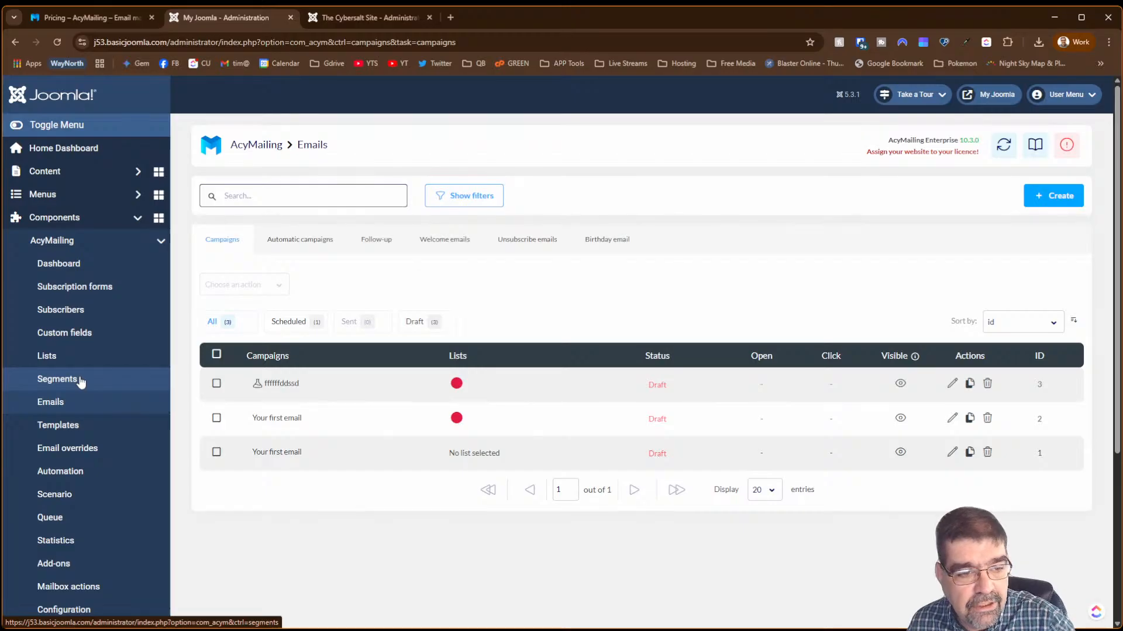
{"action": "left_click", "coordinate": [1056, 201]}
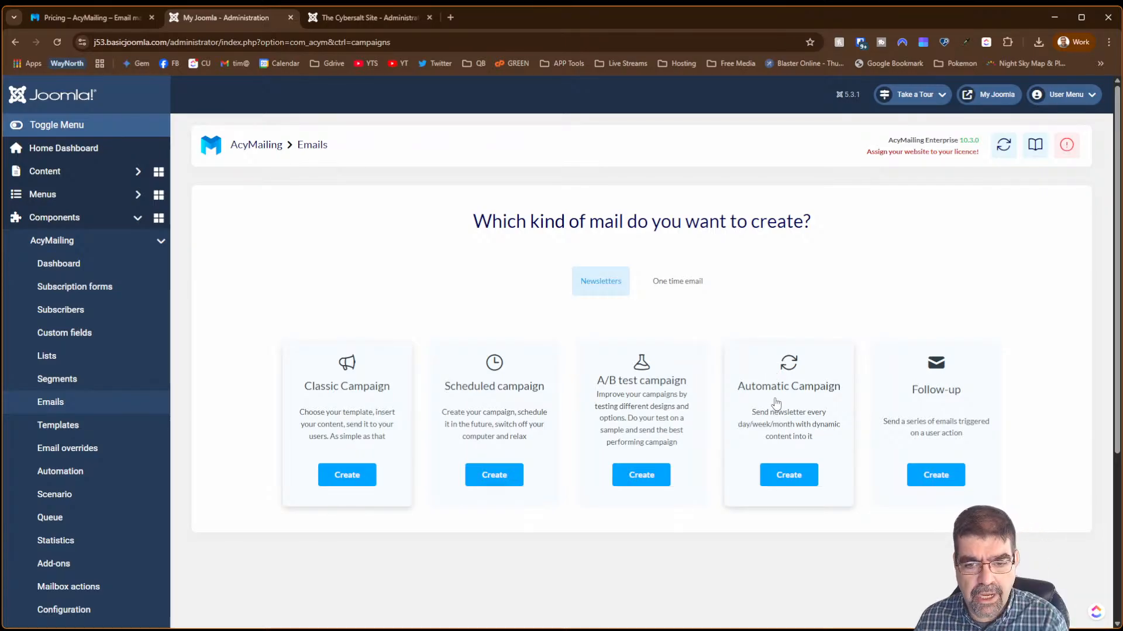
- Create an automatic campaign from the AcyMailing first email template, save its content, and continue
{"action": "left_click", "coordinate": [781, 471]}
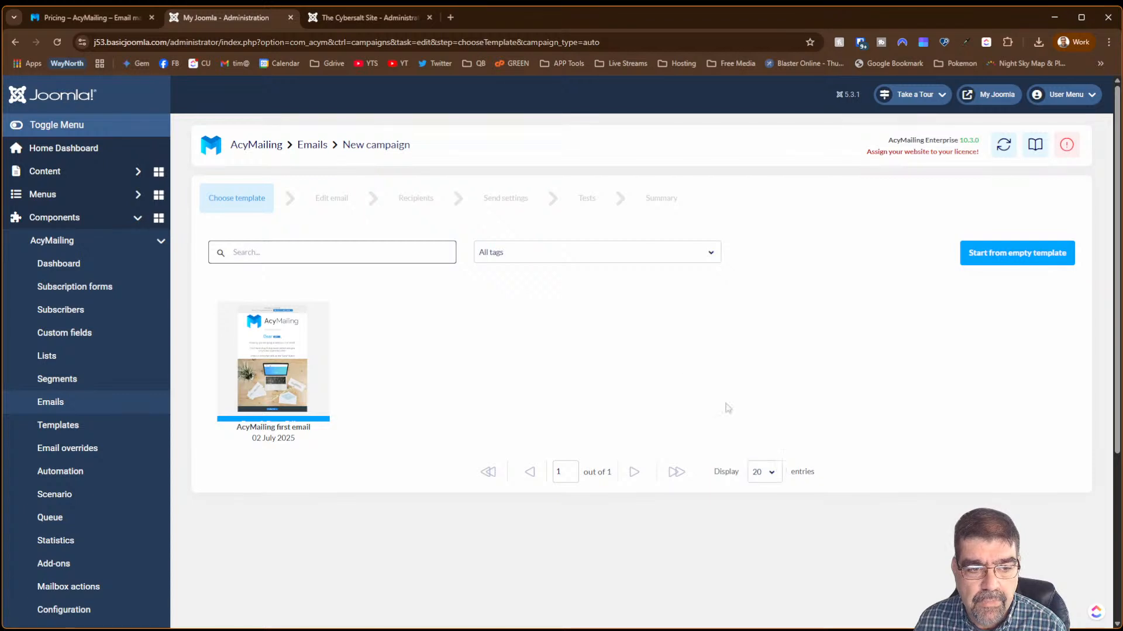
{"action": "left_click", "coordinate": [305, 339]}
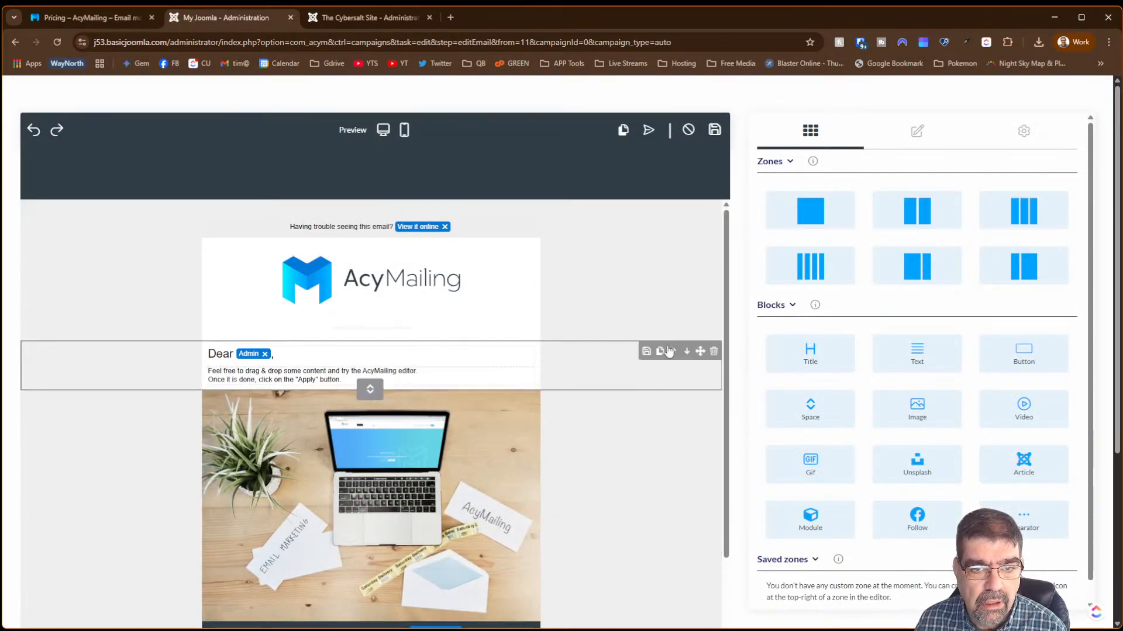
{"action": "scroll", "coordinate": [670, 350], "scroll_direction": "down", "scroll_amount": 2}
{"action": "scroll", "coordinate": [671, 364], "scroll_direction": "up", "scroll_amount": 2}
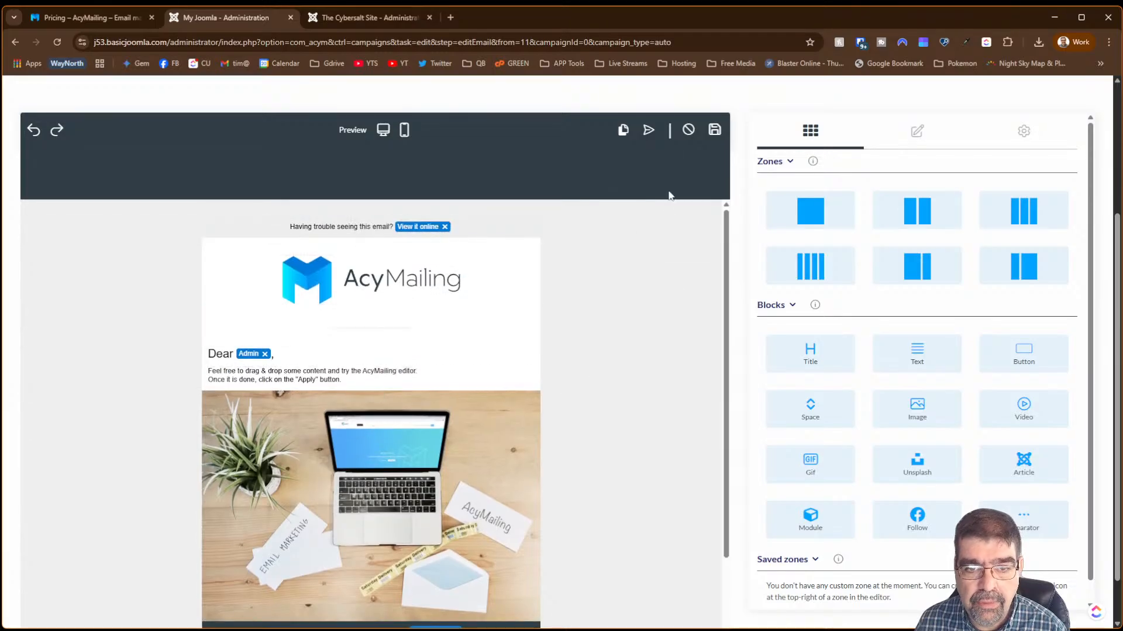
{"action": "left_click", "coordinate": [715, 129]}
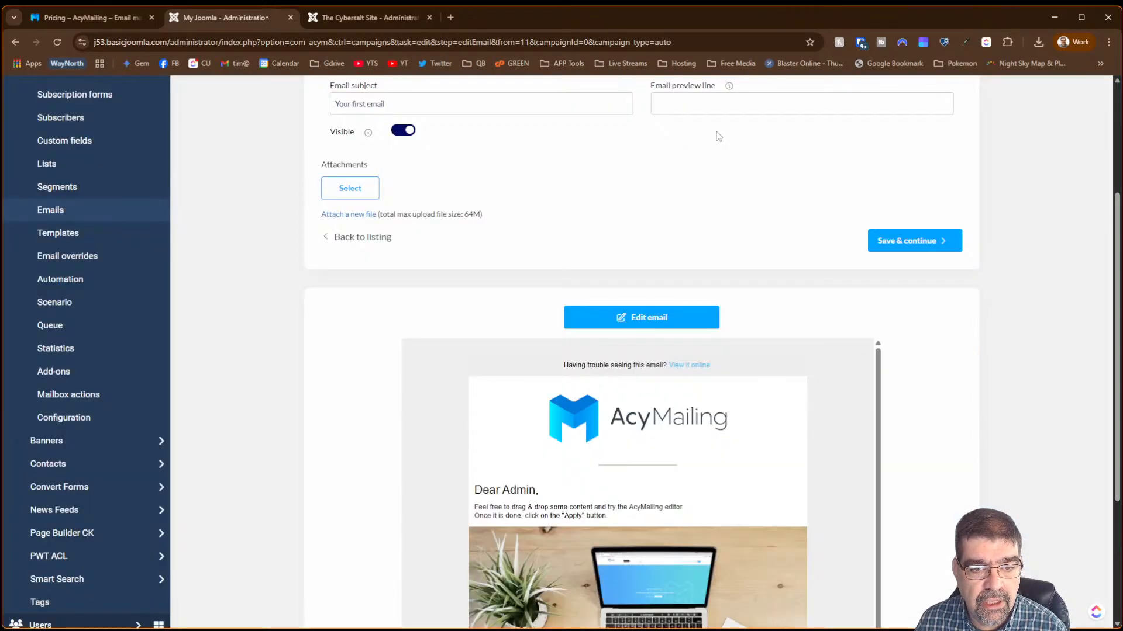
{"action": "scroll", "coordinate": [773, 208], "scroll_direction": "up", "scroll_amount": 3}
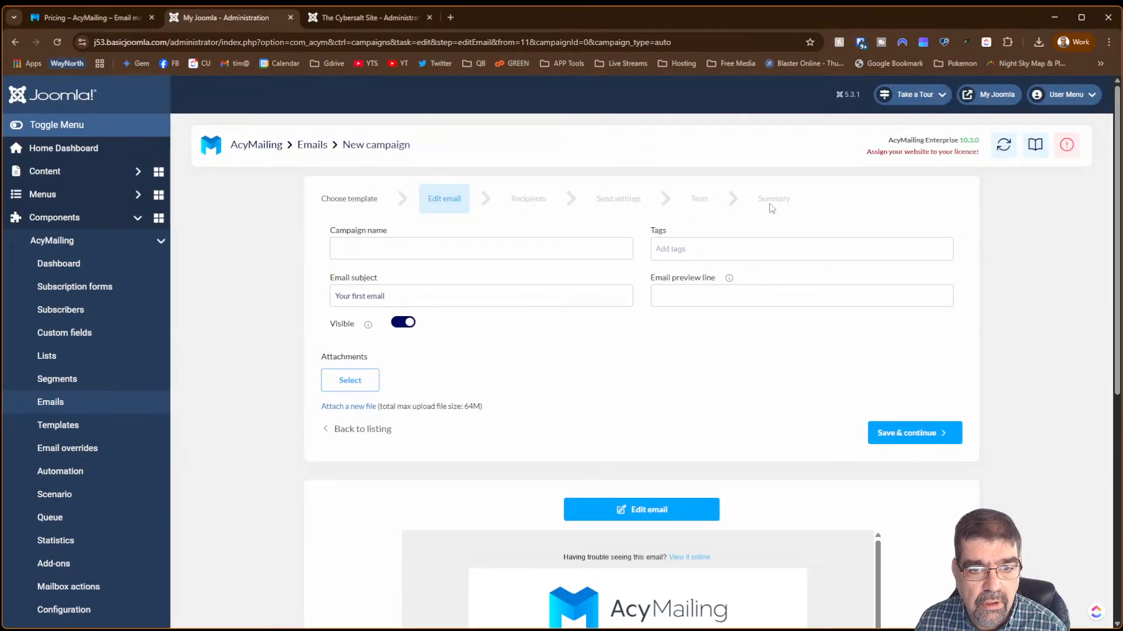
{"action": "scroll", "coordinate": [770, 209], "scroll_direction": "down", "scroll_amount": 3}
{"action": "scroll", "coordinate": [768, 212], "scroll_direction": "up", "scroll_amount": 1}
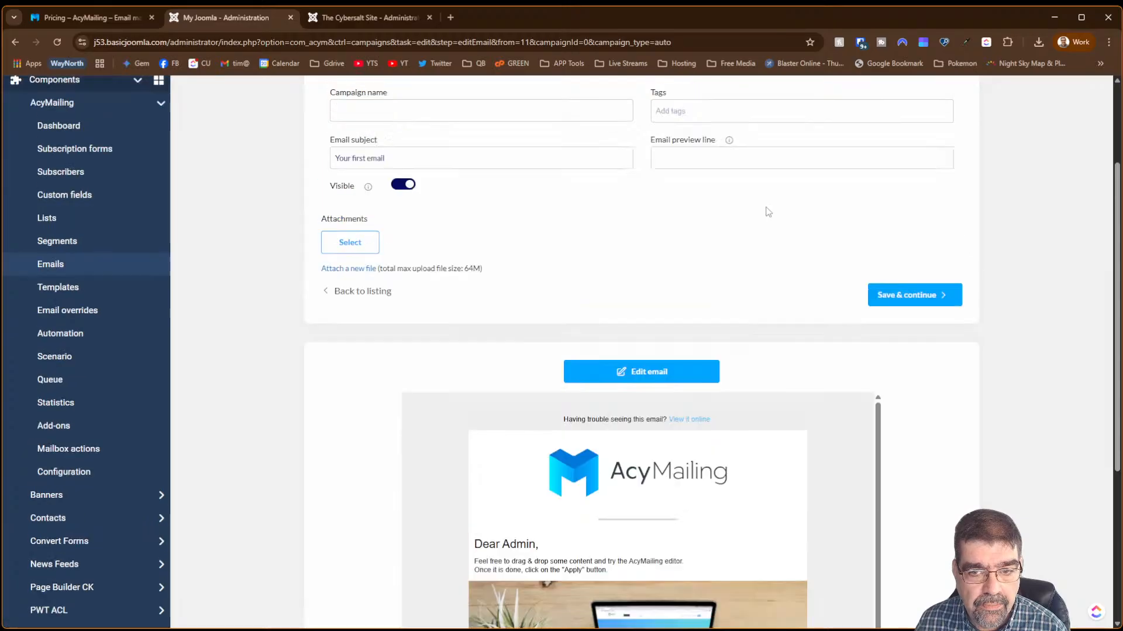
{"action": "scroll", "coordinate": [769, 211], "scroll_direction": "up", "scroll_amount": 2}
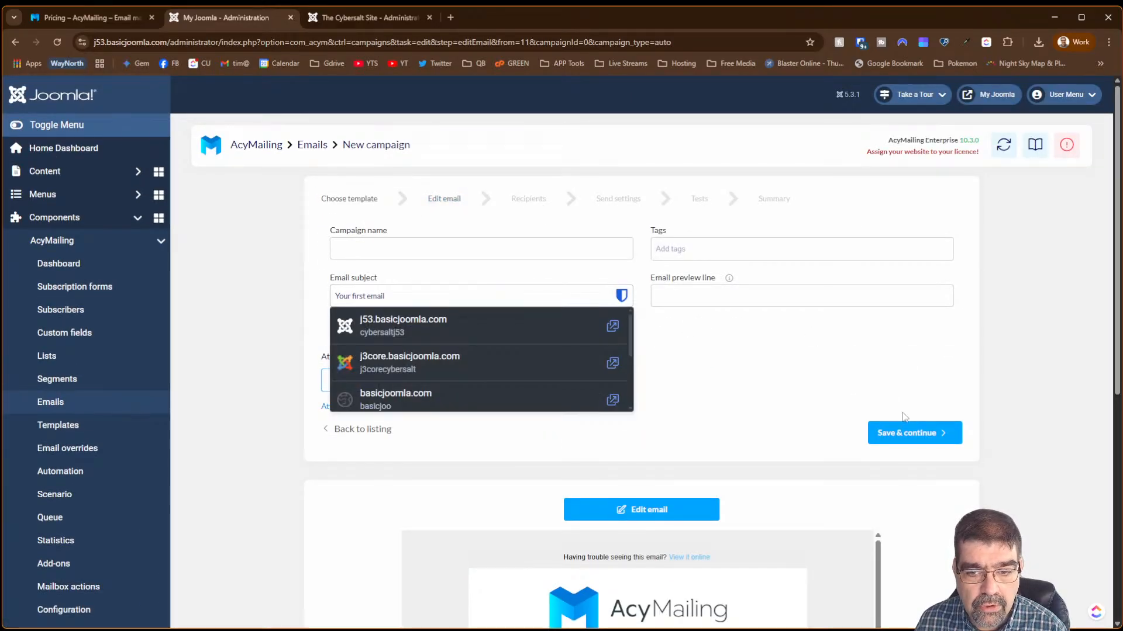
{"action": "left_click", "coordinate": [912, 433]}
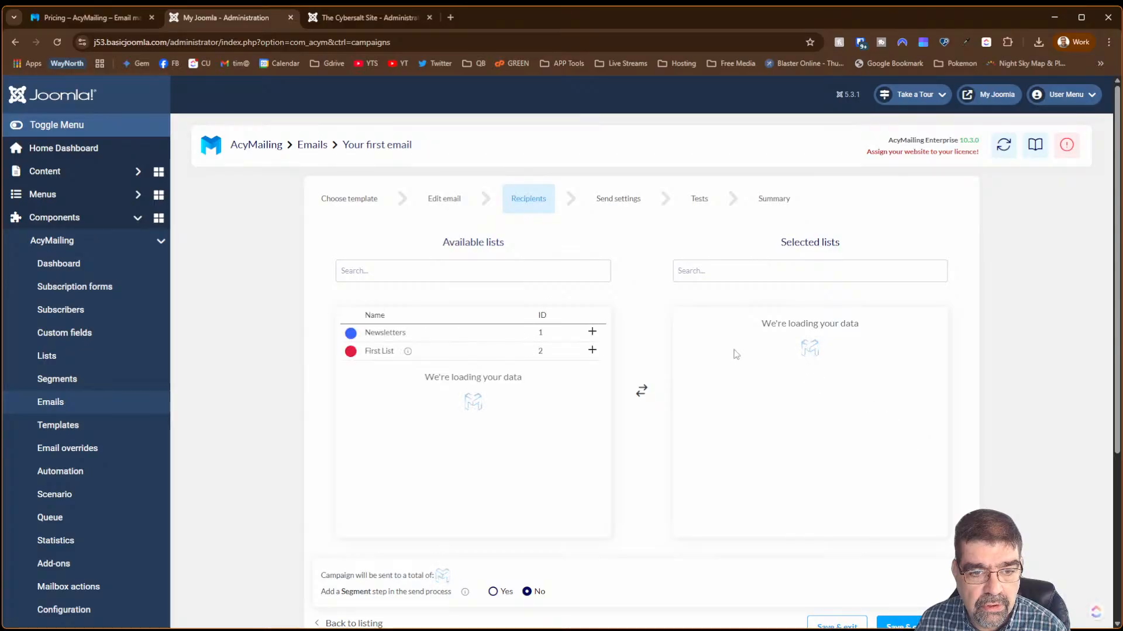
- Add First List as recipients, then switch the sending mode from Scheduled to Automatic
{"action": "left_click", "coordinate": [591, 350]}
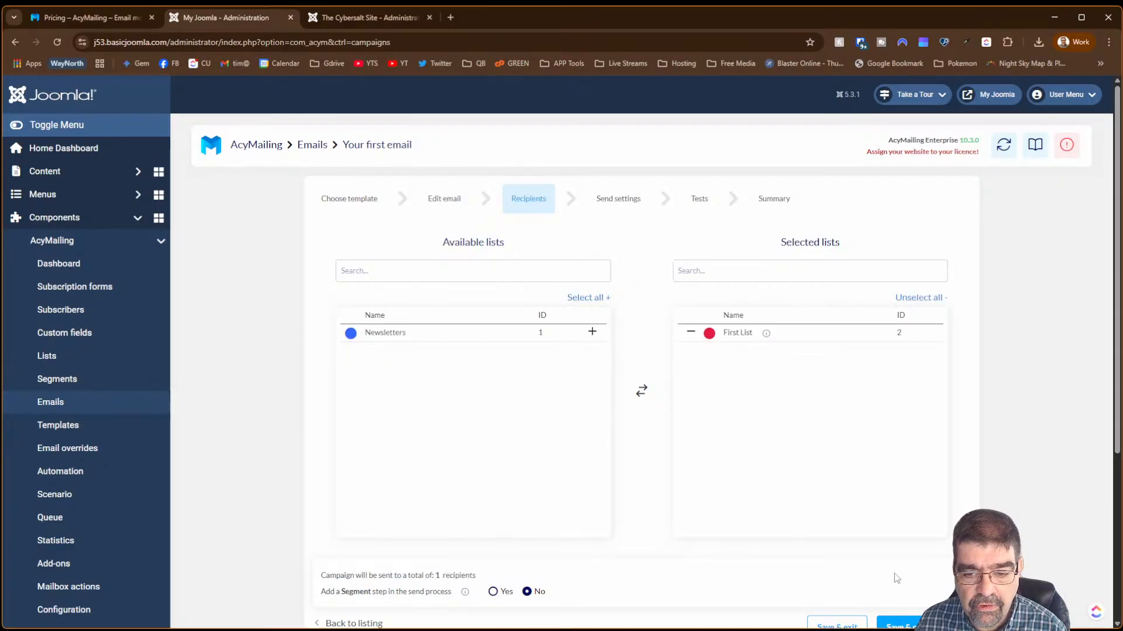
{"action": "left_click", "coordinate": [900, 625]}
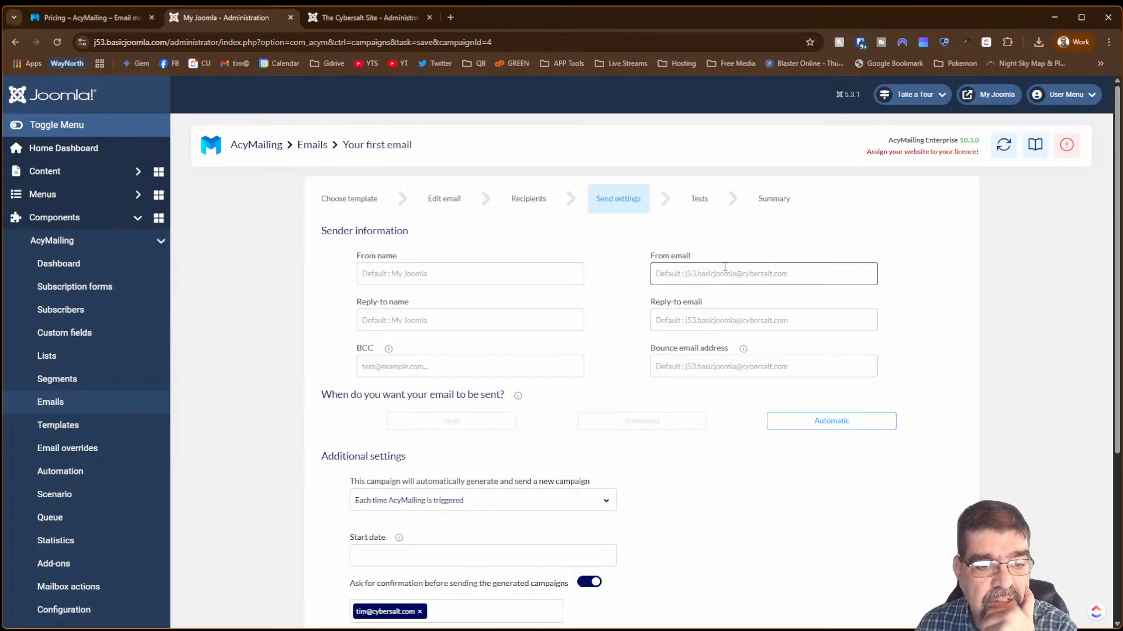
{"action": "scroll", "coordinate": [635, 316], "scroll_direction": "down", "scroll_amount": 4}
{"action": "scroll", "coordinate": [635, 315], "scroll_direction": "up", "scroll_amount": 3}
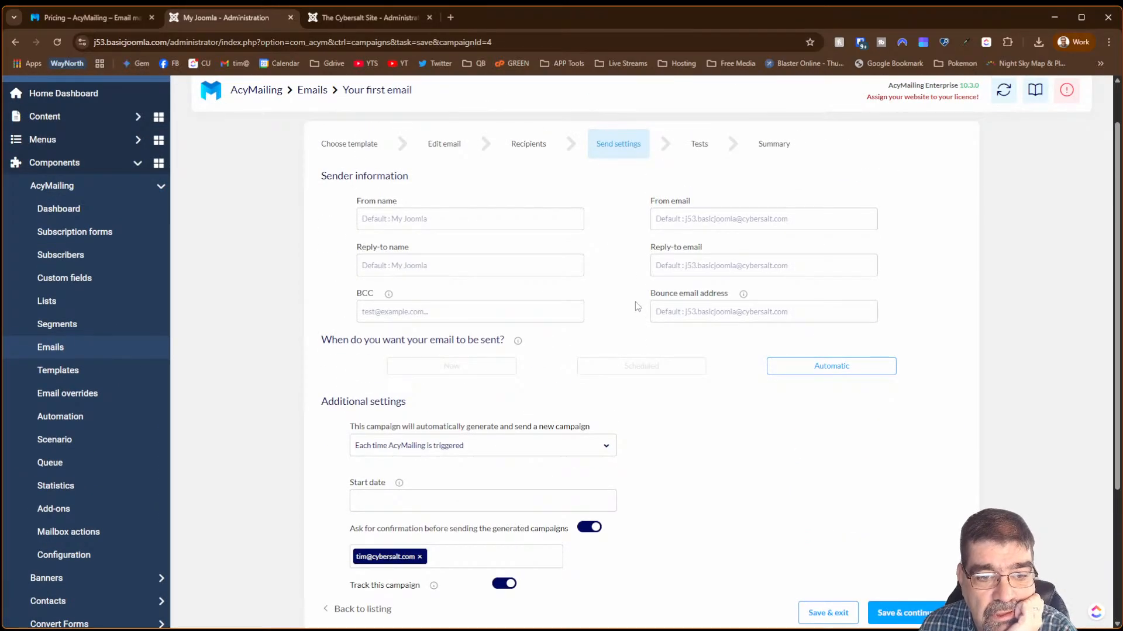
{"action": "left_click", "coordinate": [625, 367]}
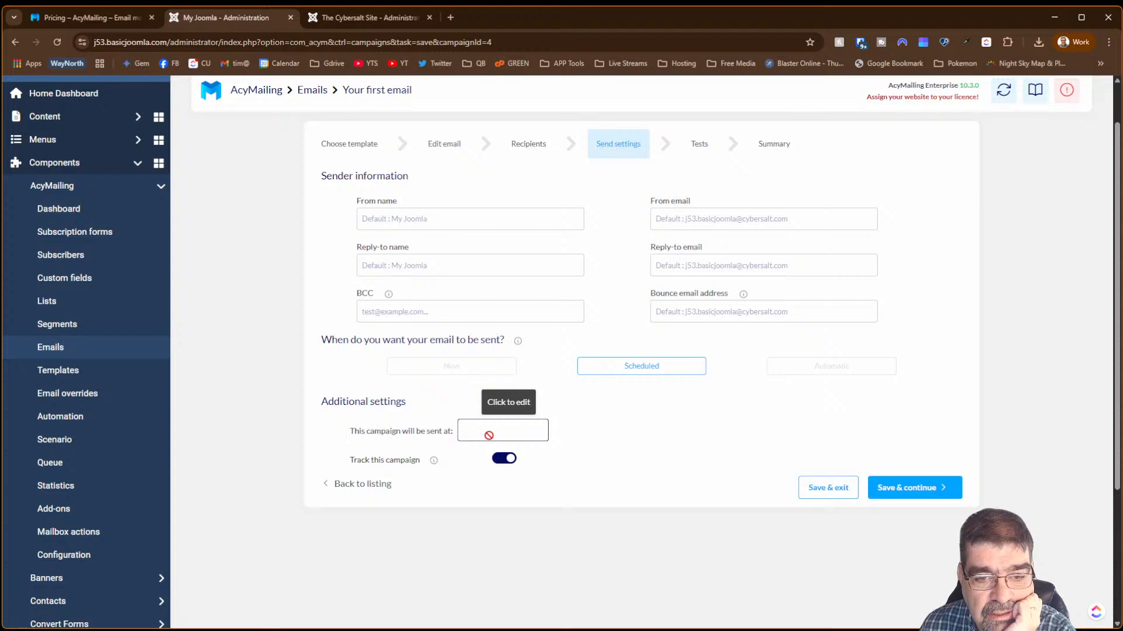
{"action": "left_click", "coordinate": [802, 370]}
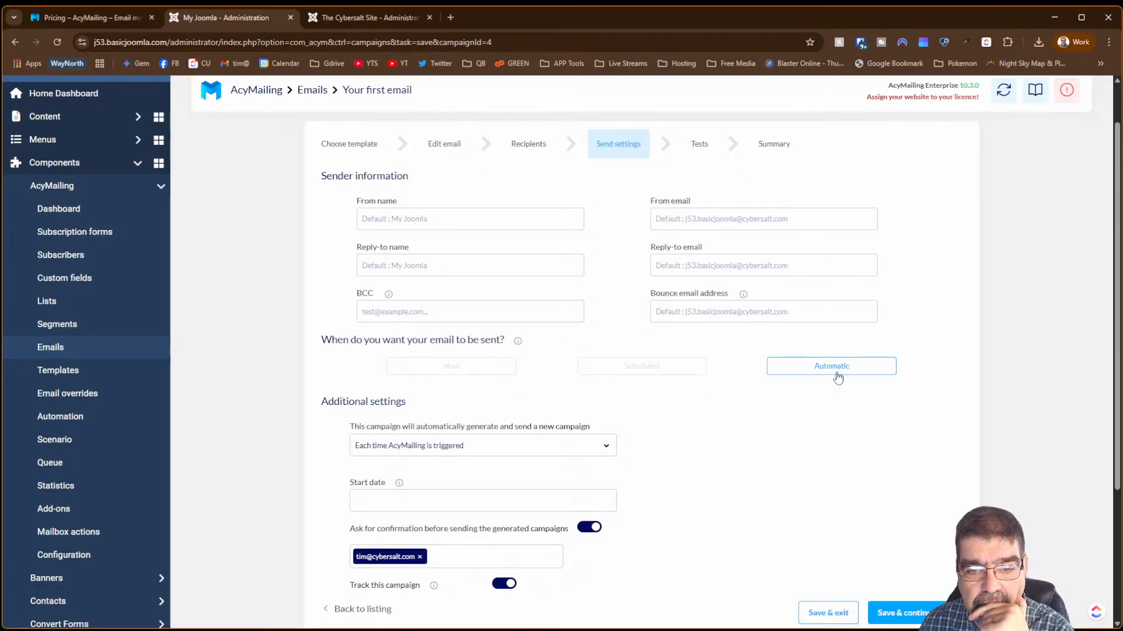
{"action": "scroll", "coordinate": [730, 377], "scroll_direction": "down", "scroll_amount": 3}
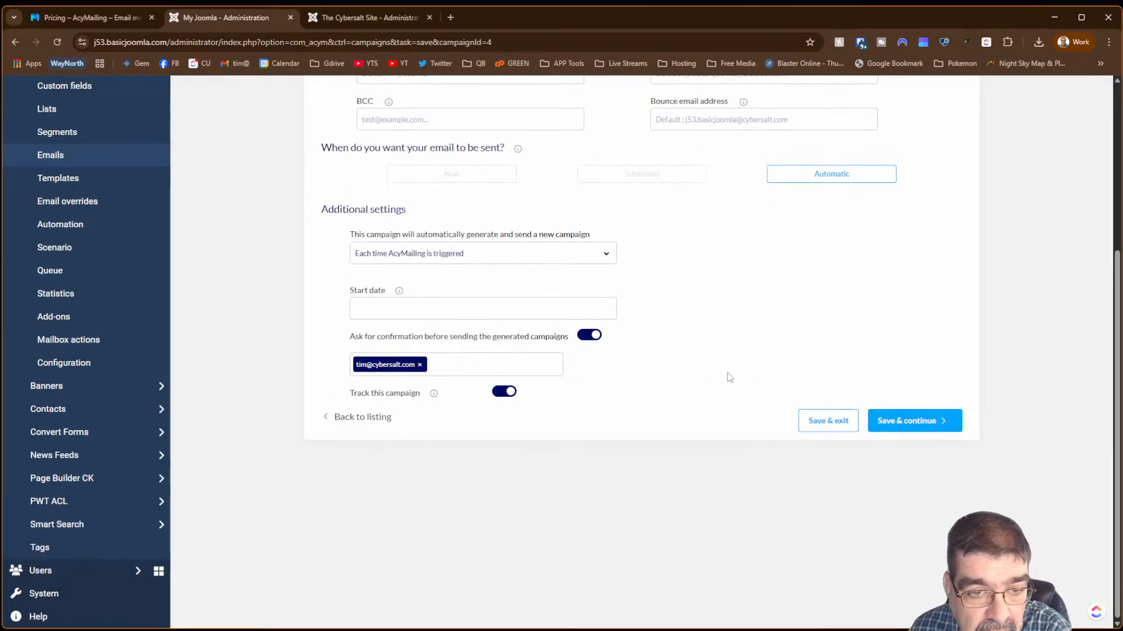
- Set the generation trigger to Every, keeping Weeks as the interval unit
{"action": "left_click", "coordinate": [395, 259]}
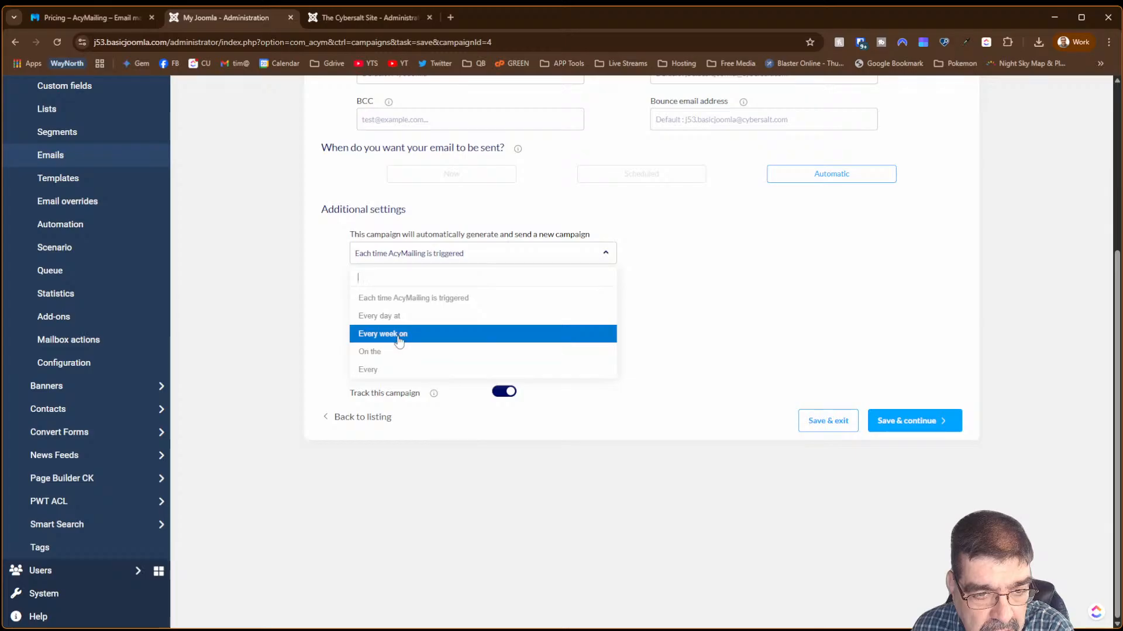
{"action": "left_click", "coordinate": [396, 368]}
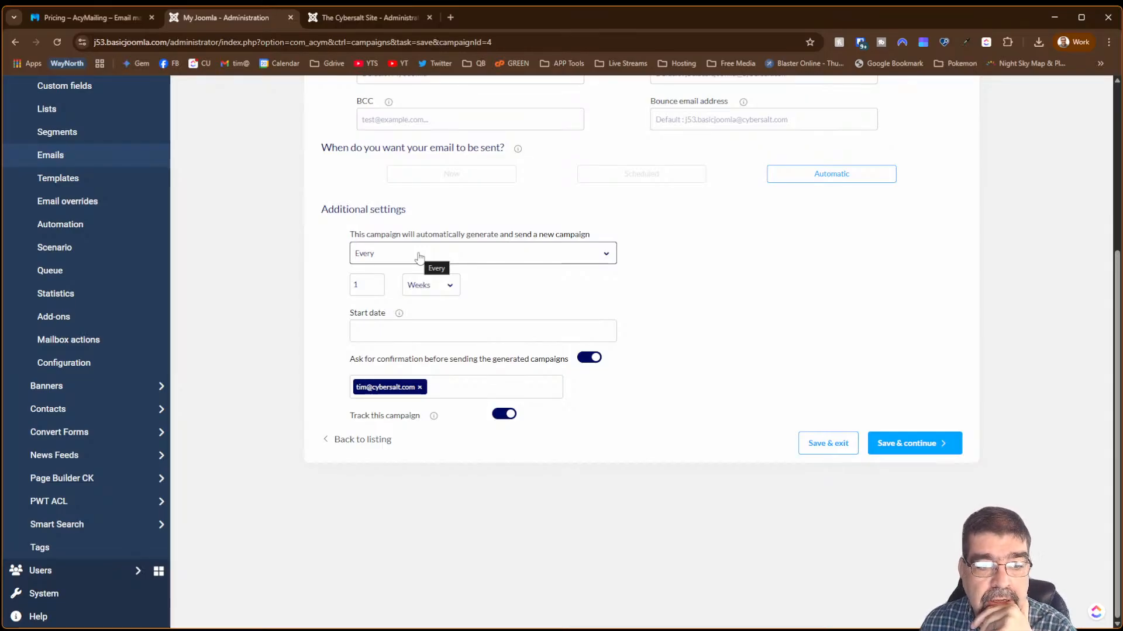
{"action": "left_click", "coordinate": [422, 295]}
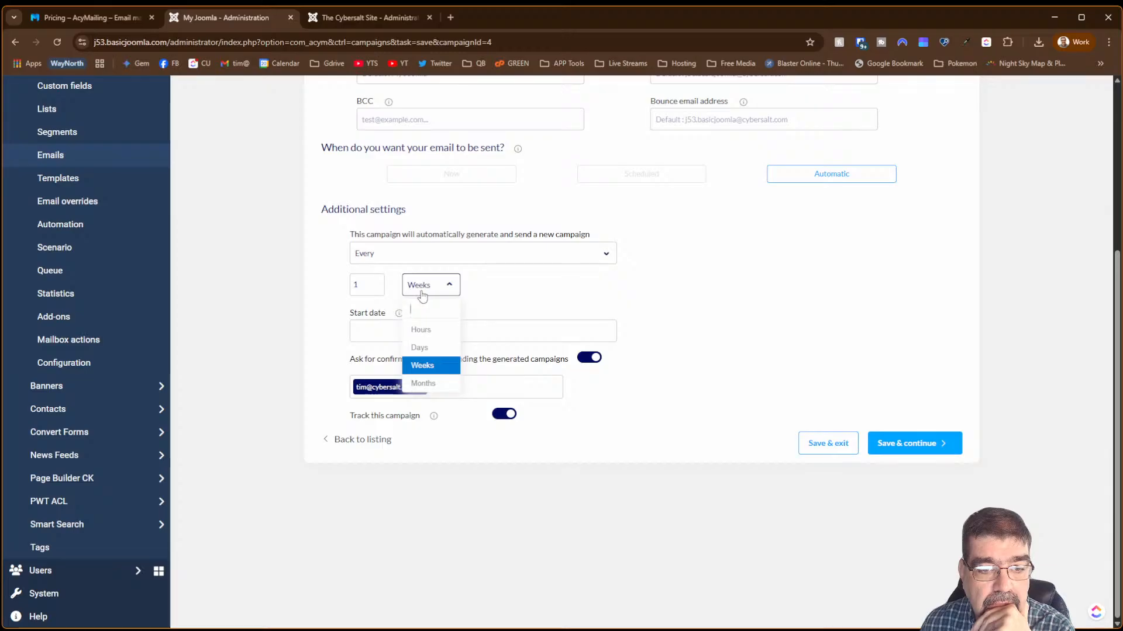
{"action": "left_click", "coordinate": [422, 295]}
{"action": "left_click", "coordinate": [422, 295]}
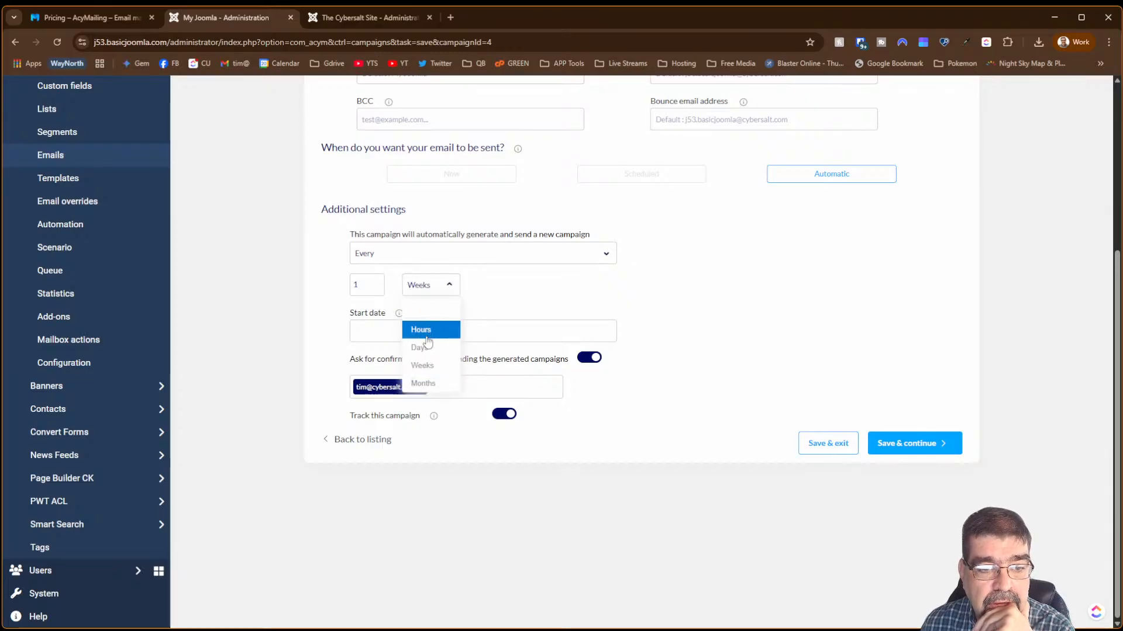
{"action": "left_click", "coordinate": [435, 285]}
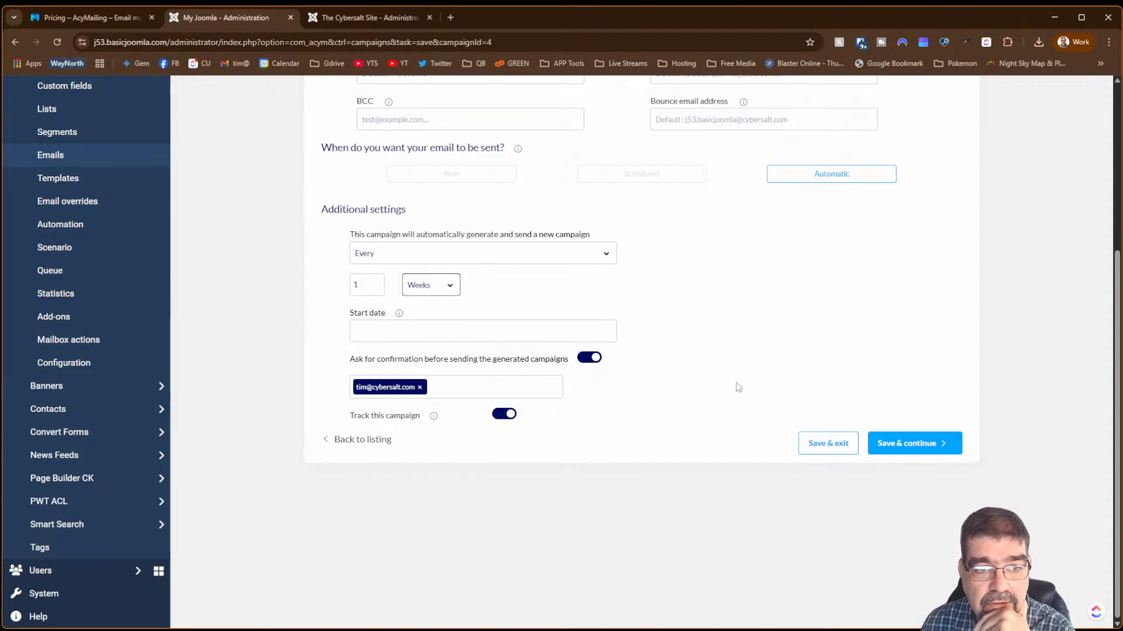
- Switch the trigger to 'On the' to generate campaigns on a set day each month
{"action": "scroll", "coordinate": [736, 387], "scroll_direction": "up", "scroll_amount": 5}
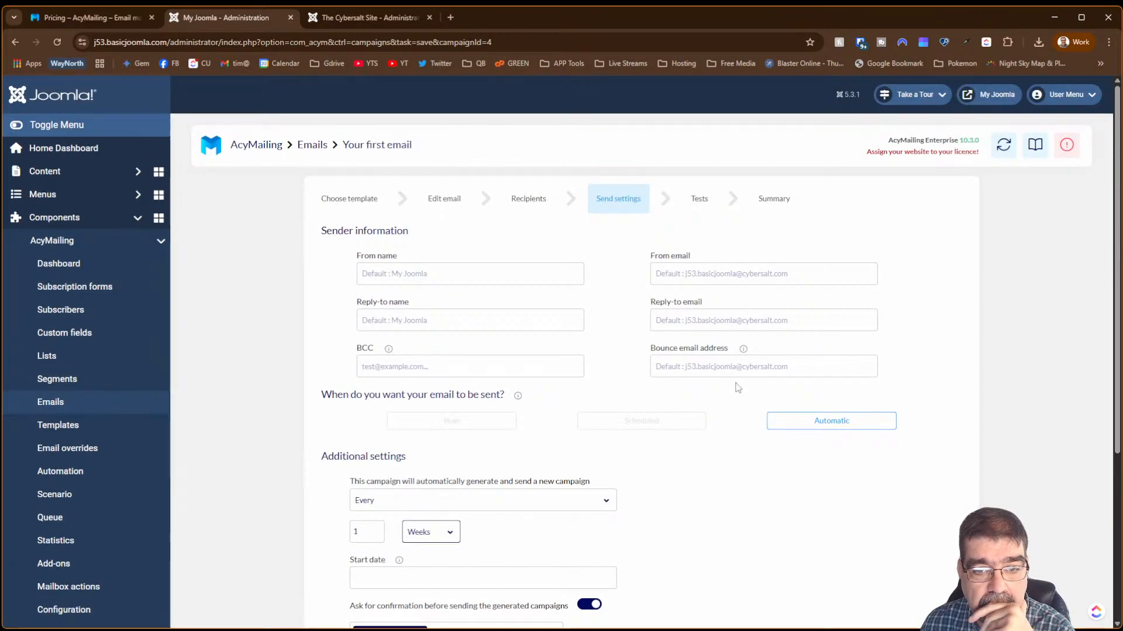
{"action": "scroll", "coordinate": [738, 388], "scroll_direction": "down", "scroll_amount": 4}
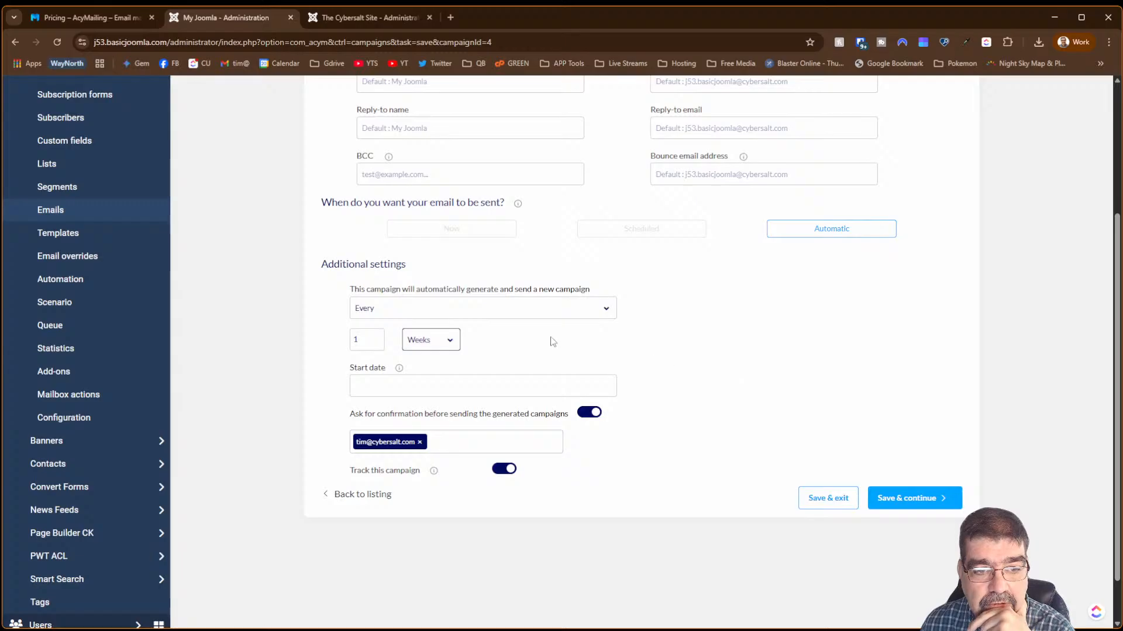
{"action": "left_click", "coordinate": [471, 319]}
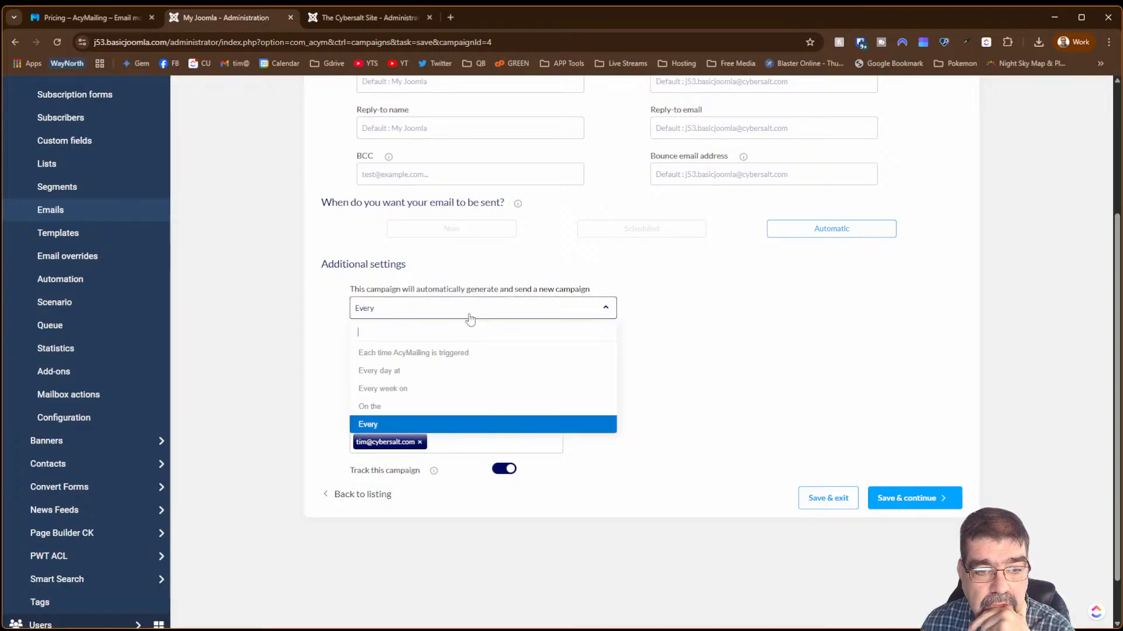
{"action": "left_click", "coordinate": [453, 406]}
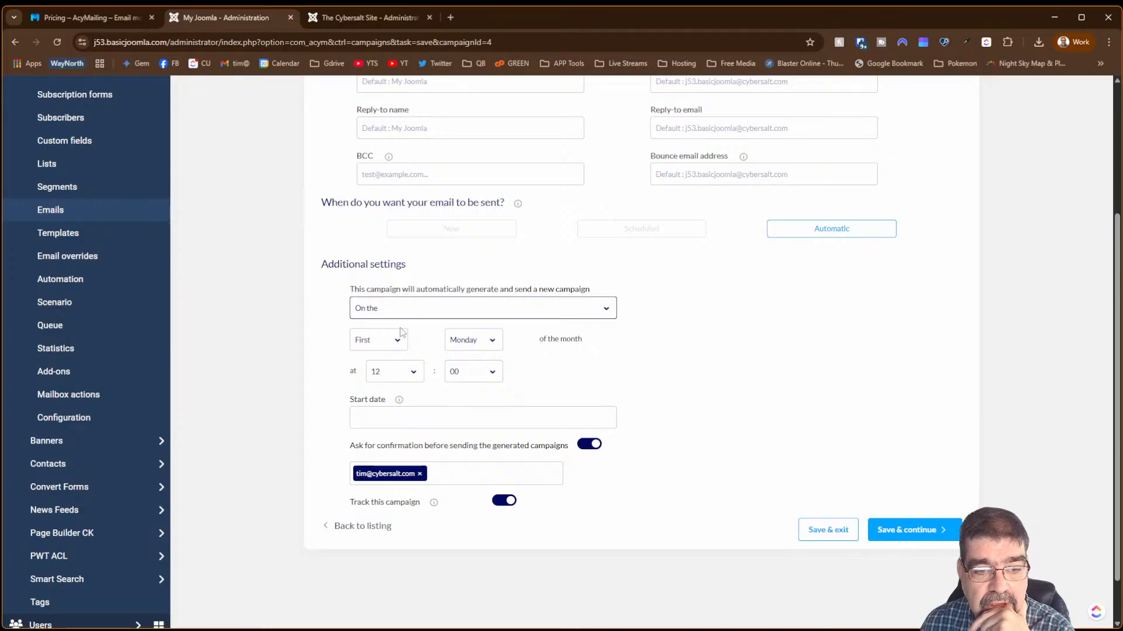
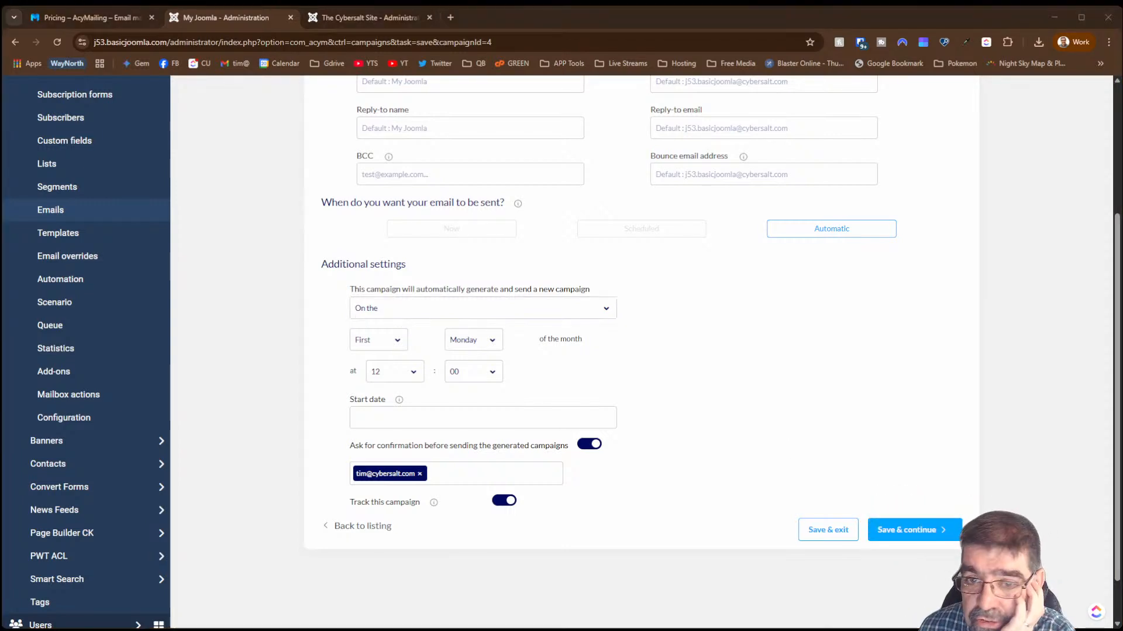
- Glance at the live chat's top fans, move the chat aside, and scroll the send settings
{"action": "left_click_drag", "start_coordinate": [1122, 83], "coordinate": [609, 143]}
{"action": "left_click", "coordinate": [678, 181]}
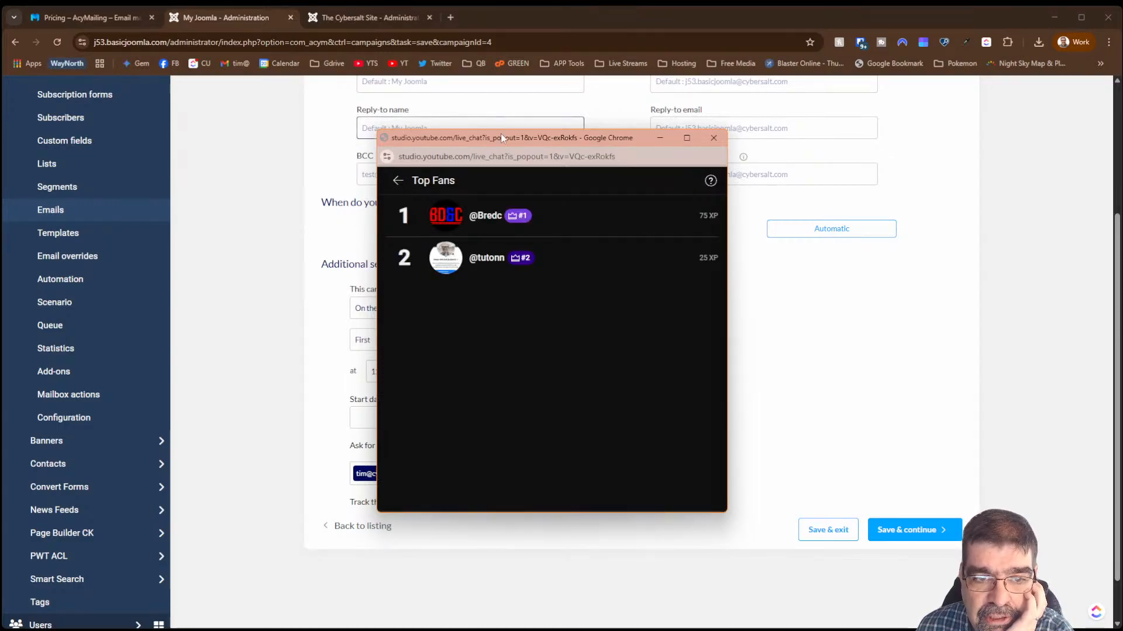
{"action": "left_click_drag", "start_coordinate": [500, 138], "coordinate": [1122, 176]}
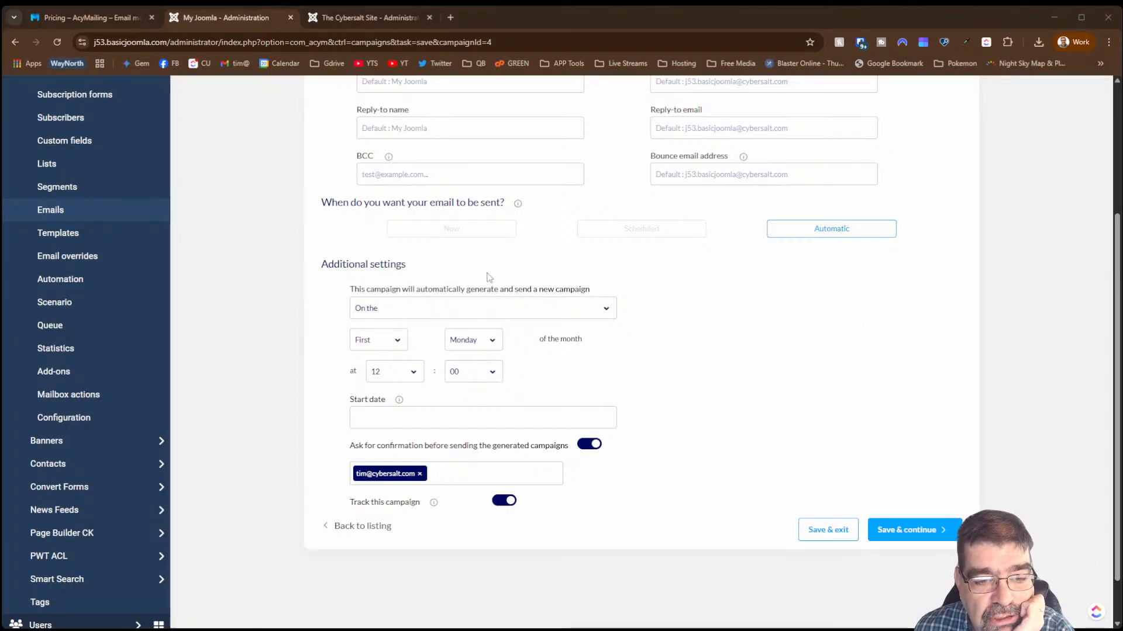
{"action": "scroll", "coordinate": [748, 395], "scroll_direction": "up", "scroll_amount": 3}
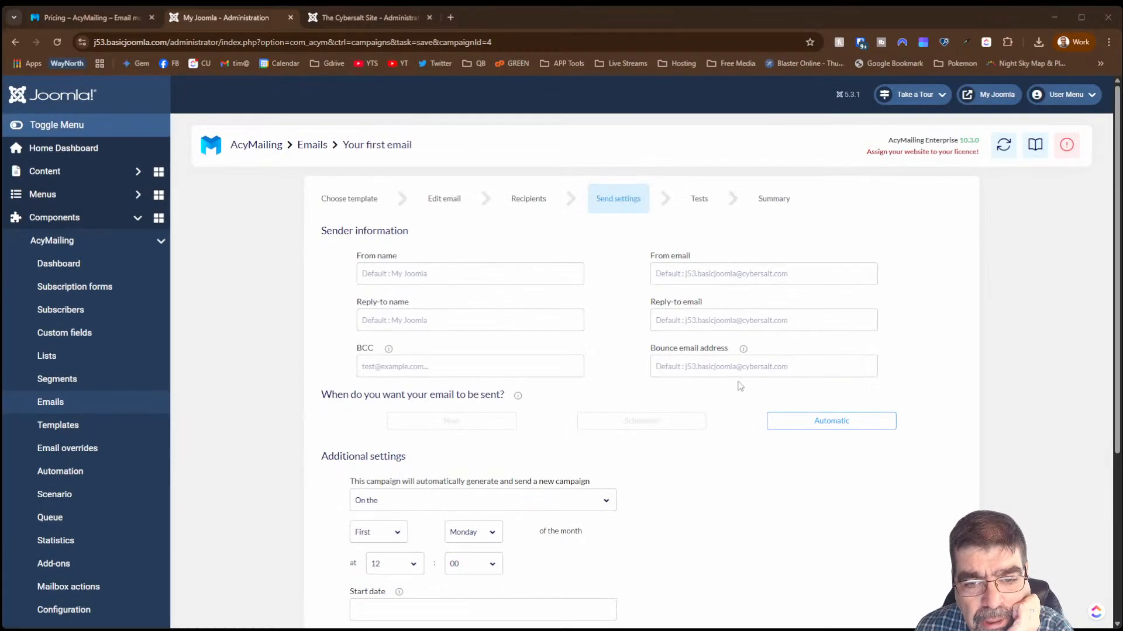
{"action": "scroll", "coordinate": [710, 398], "scroll_direction": "down", "scroll_amount": 3}
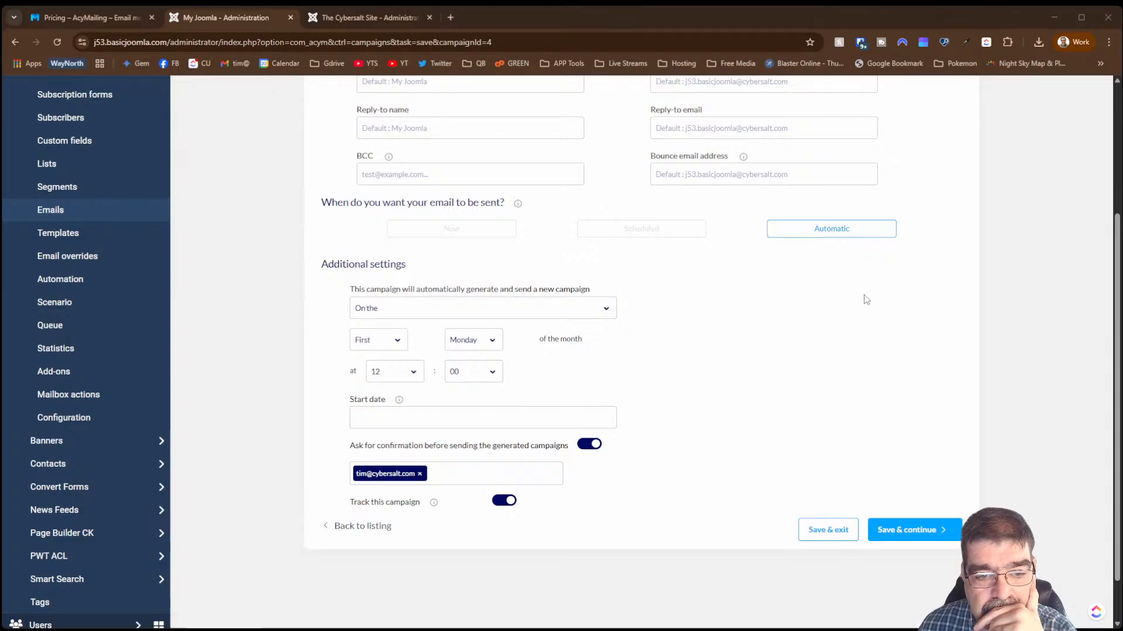
{"action": "scroll", "coordinate": [859, 304], "scroll_direction": "down", "scroll_amount": 1}
{"action": "scroll", "coordinate": [855, 306], "scroll_direction": "up", "scroll_amount": 4}
{"action": "scroll", "coordinate": [856, 306], "scroll_direction": "up", "scroll_amount": 1}
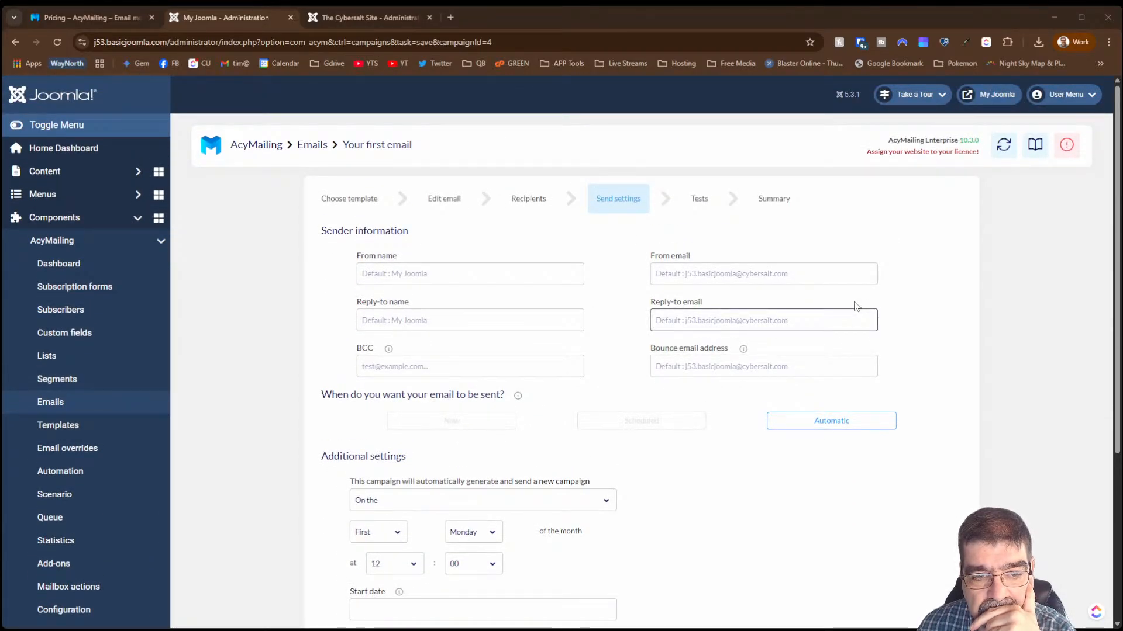
{"action": "scroll", "coordinate": [854, 310], "scroll_direction": "down", "scroll_amount": 3}
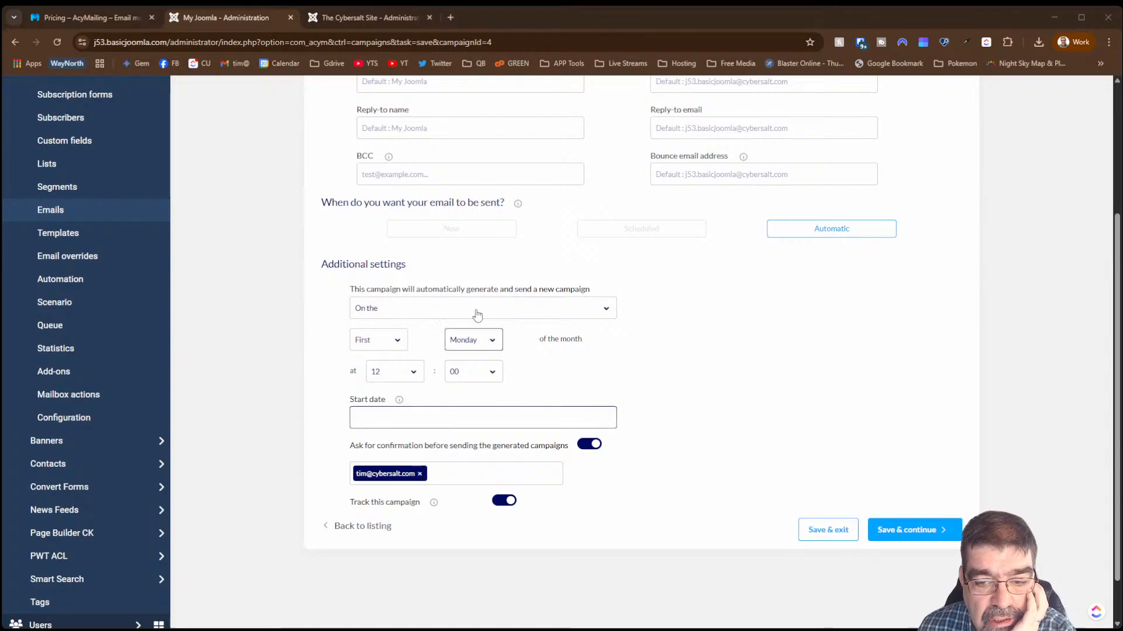
{"action": "scroll", "coordinate": [614, 307], "scroll_direction": "up", "scroll_amount": 3}
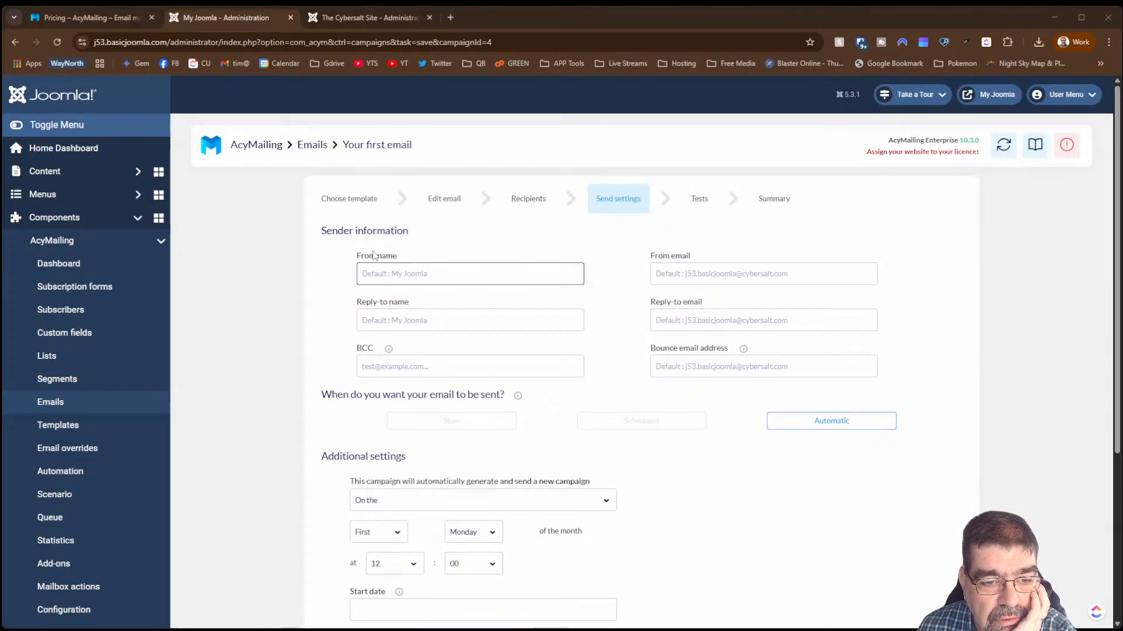
{"action": "scroll", "coordinate": [427, 329], "scroll_direction": "down", "scroll_amount": 3}
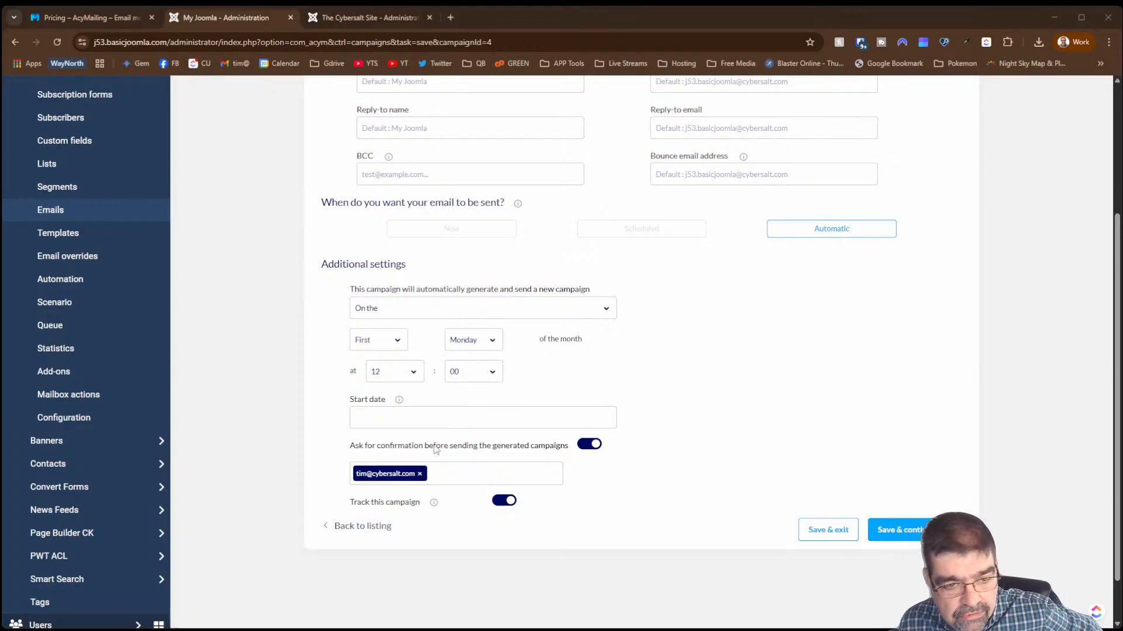
{"action": "left_click", "coordinate": [374, 420]}
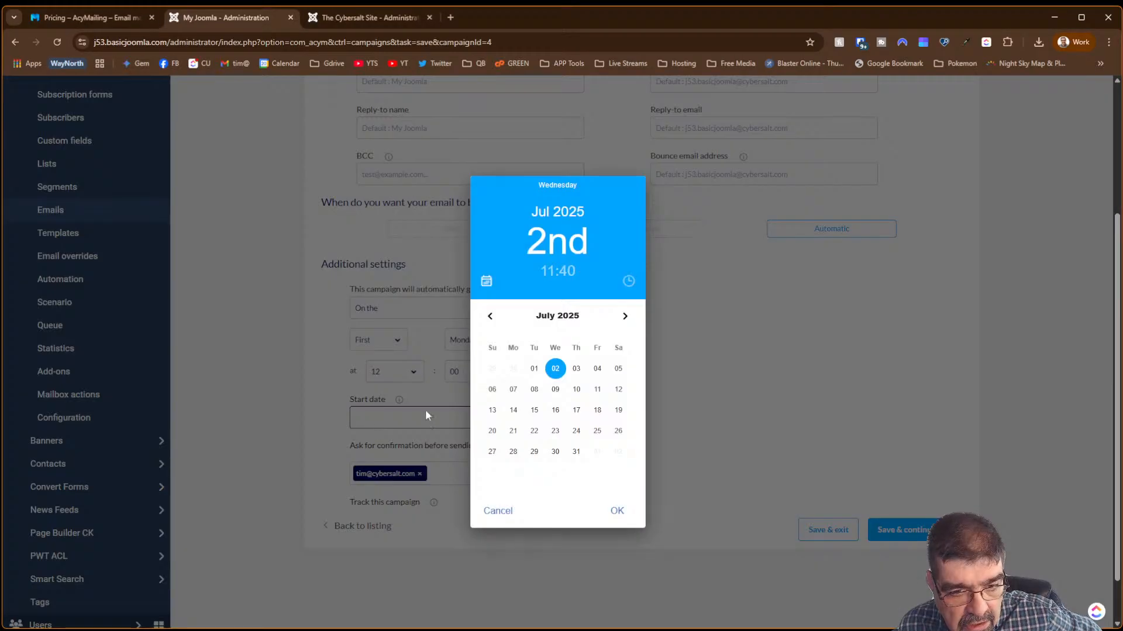
{"action": "left_click", "coordinate": [555, 411]}
{"action": "left_click", "coordinate": [678, 432]}
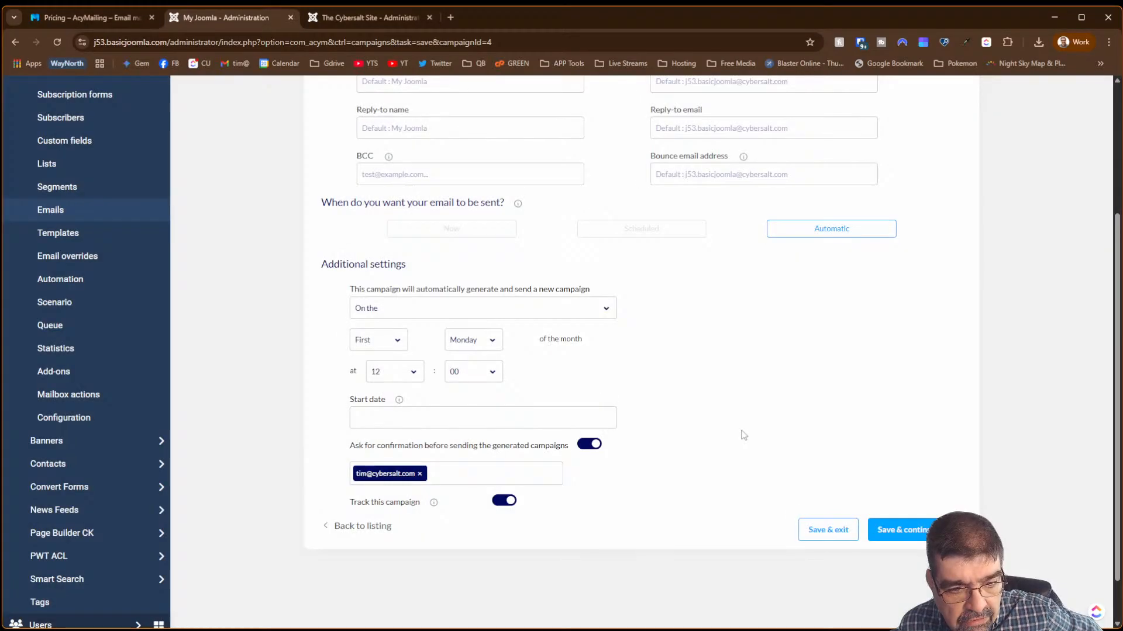
{"action": "left_click", "coordinate": [587, 426]}
{"action": "left_click", "coordinate": [534, 428]}
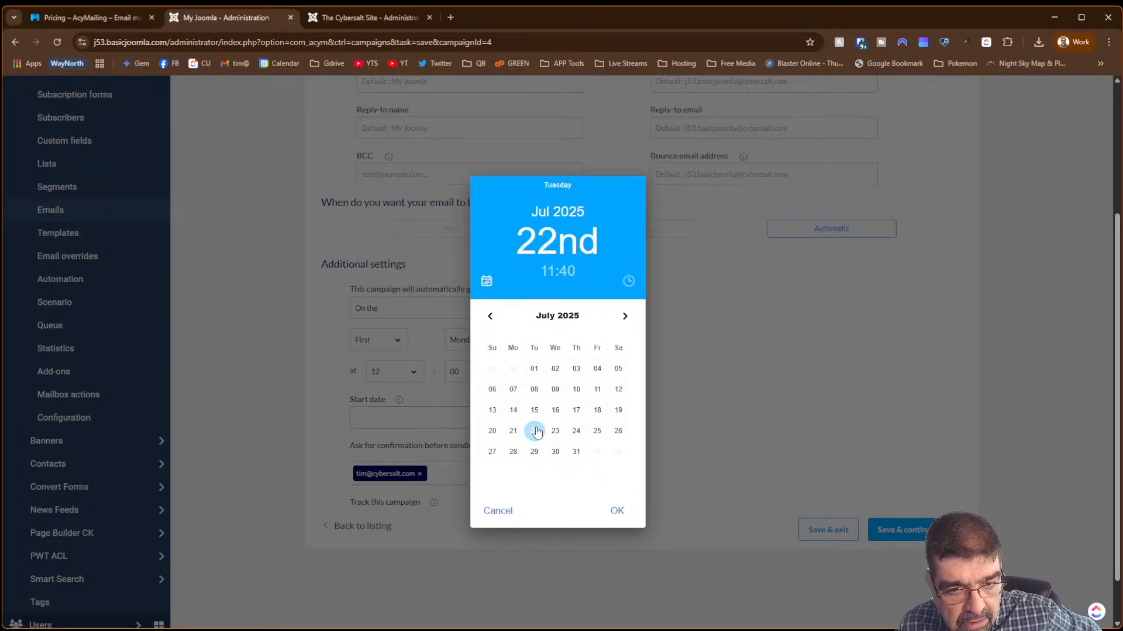
{"action": "left_click", "coordinate": [617, 511]}
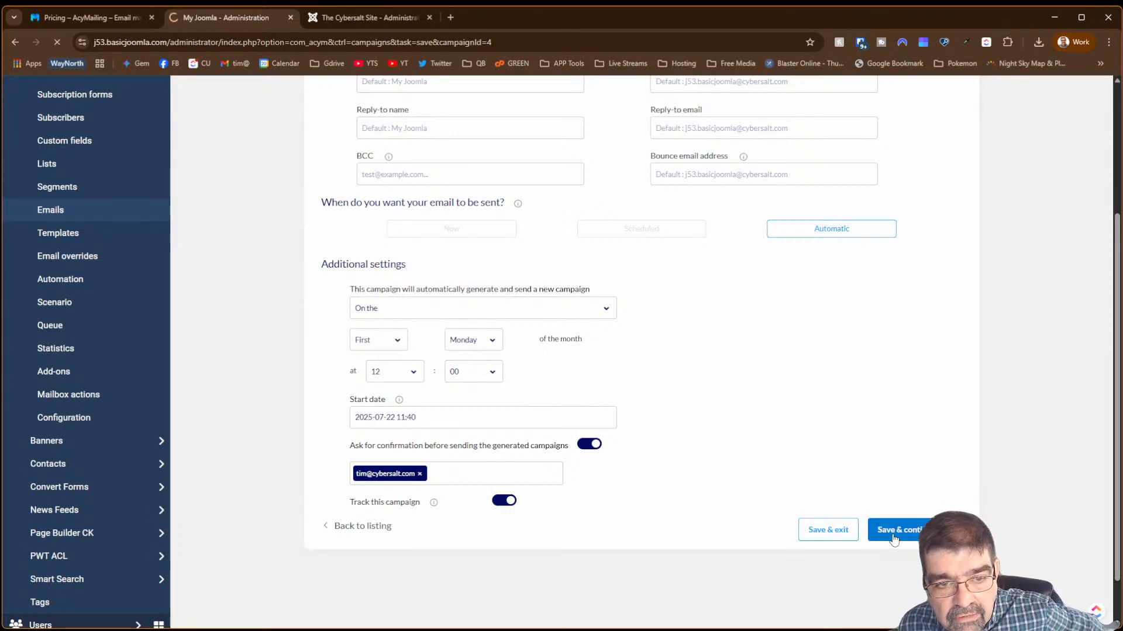
{"action": "left_click", "coordinate": [863, 532]}
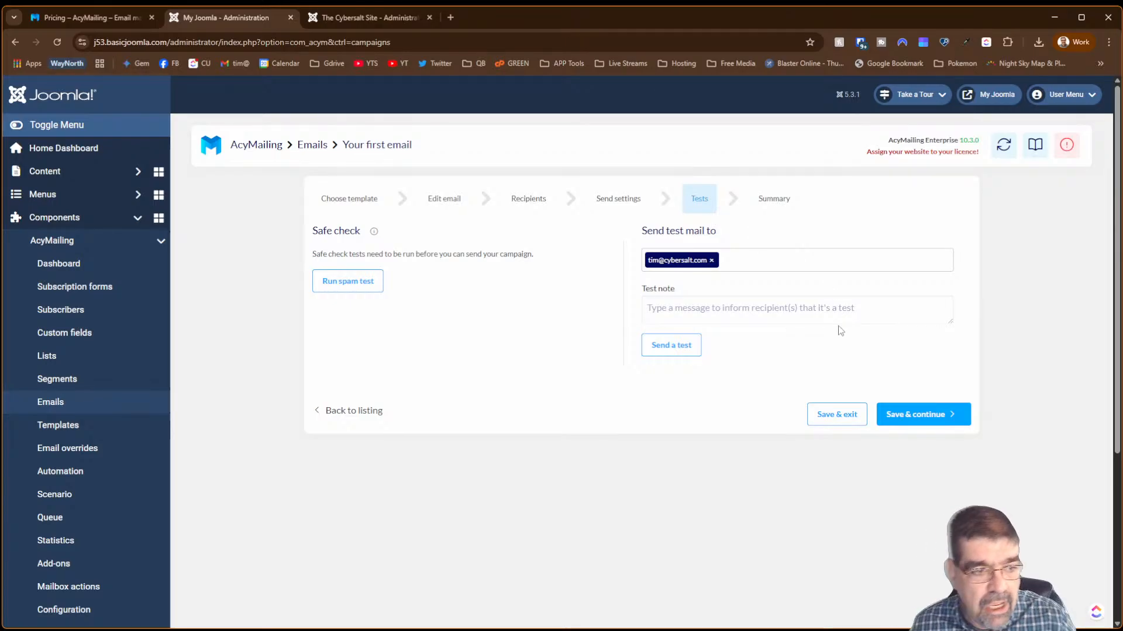
- Leave the campaign and open the Automation page, which shows no automations yet
{"action": "left_click", "coordinate": [845, 313]}
{"action": "left_click", "coordinate": [837, 352]}
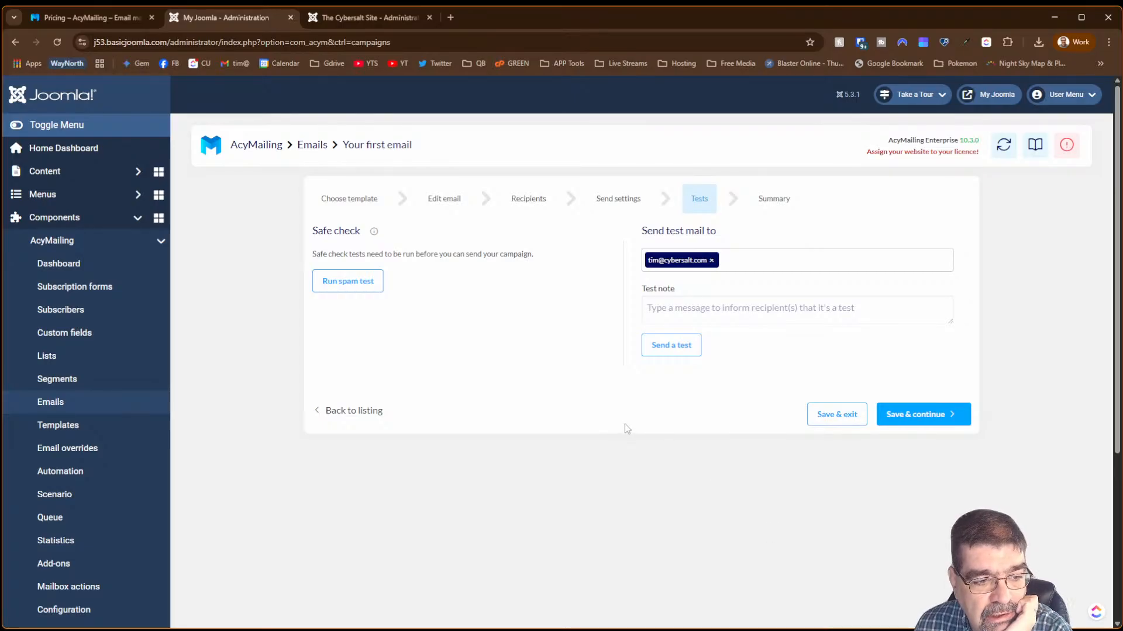
{"action": "left_click", "coordinate": [57, 473]}
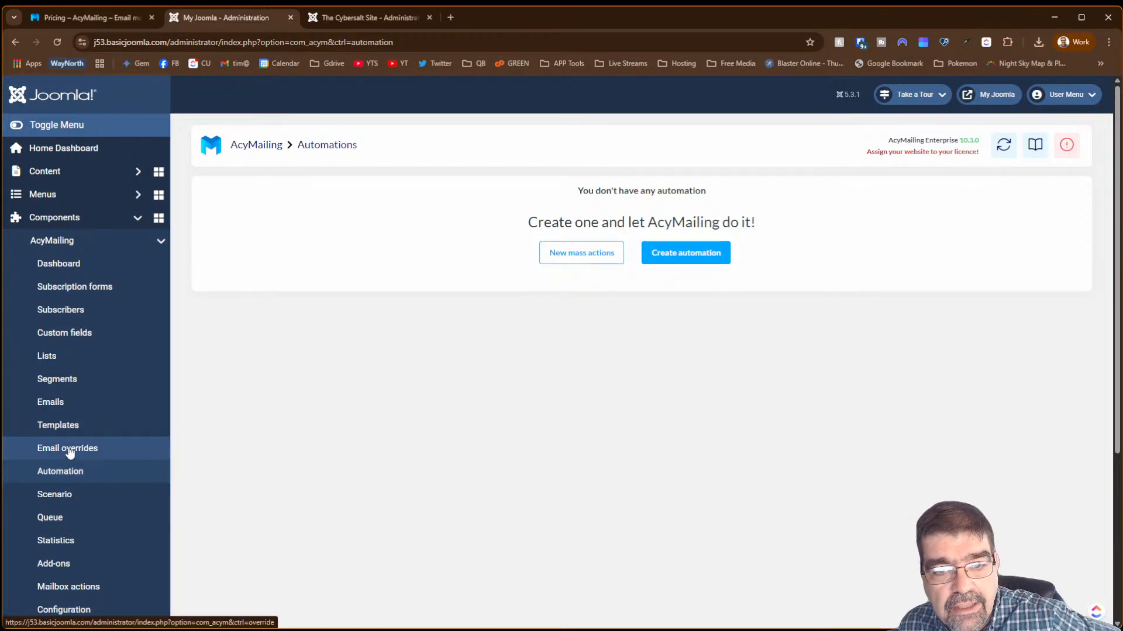
- Create a new automation and name it 'test automation'
{"action": "left_click", "coordinate": [700, 256]}
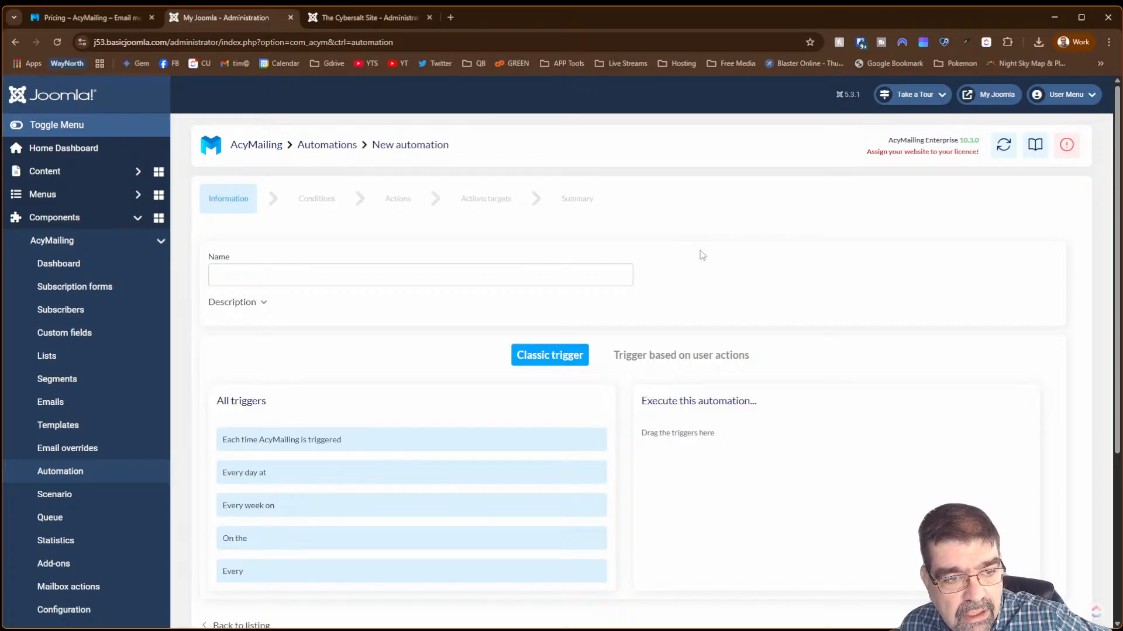
{"action": "scroll", "coordinate": [667, 281], "scroll_direction": "down", "scroll_amount": 3}
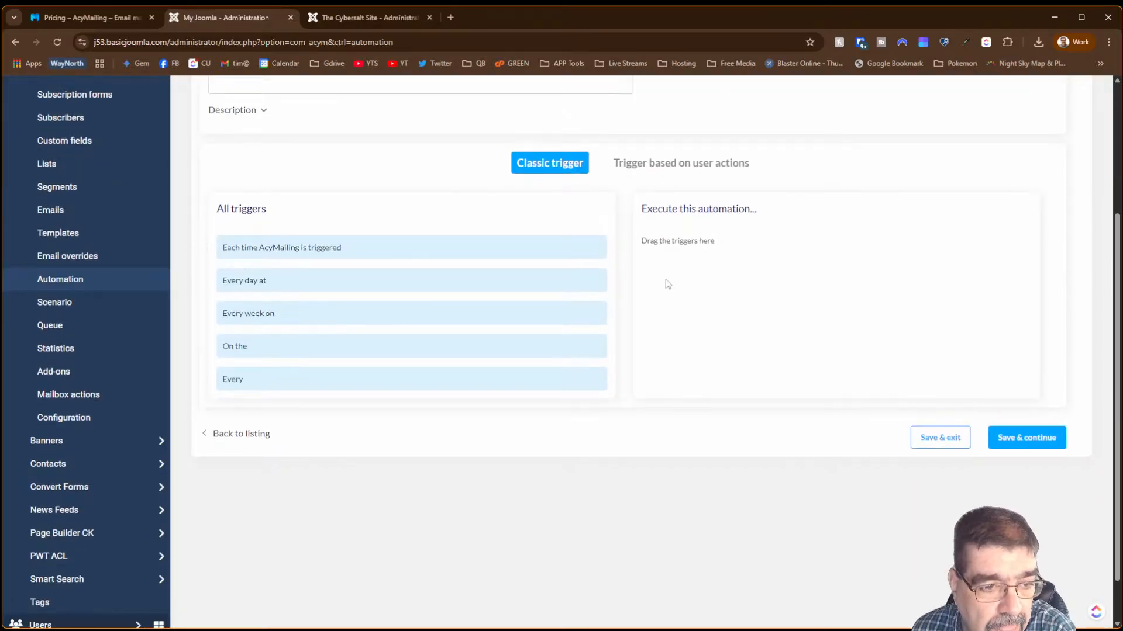
{"action": "scroll", "coordinate": [666, 279], "scroll_direction": "up", "scroll_amount": 3}
{"action": "left_click", "coordinate": [358, 272]}
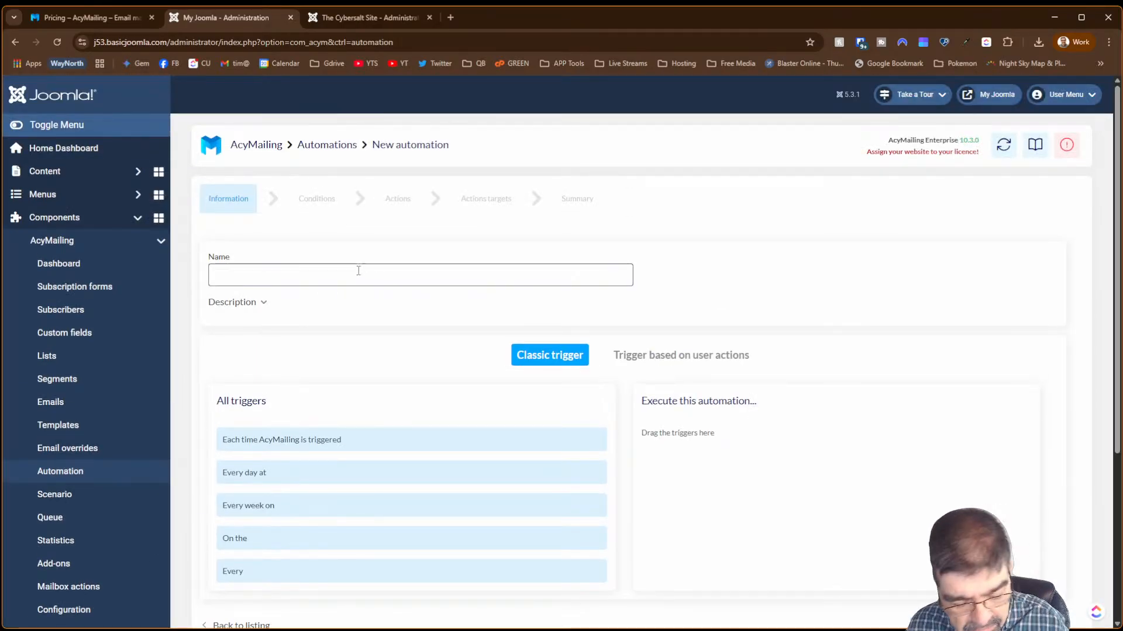
{"action": "type", "text": "test"}
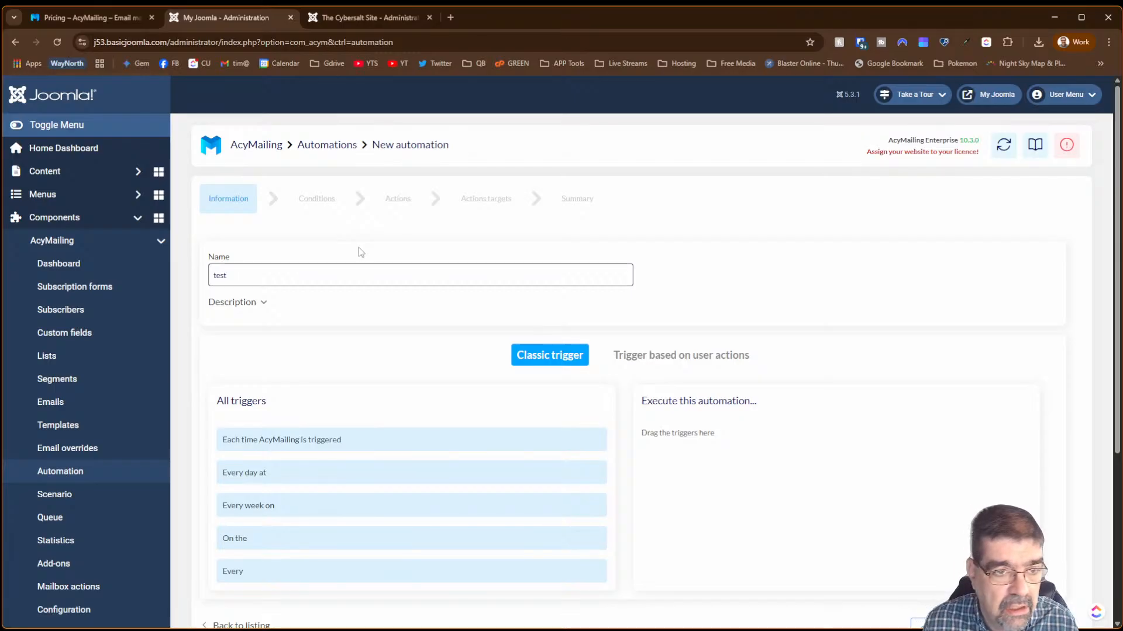
{"action": "type", "text": " automatio"}
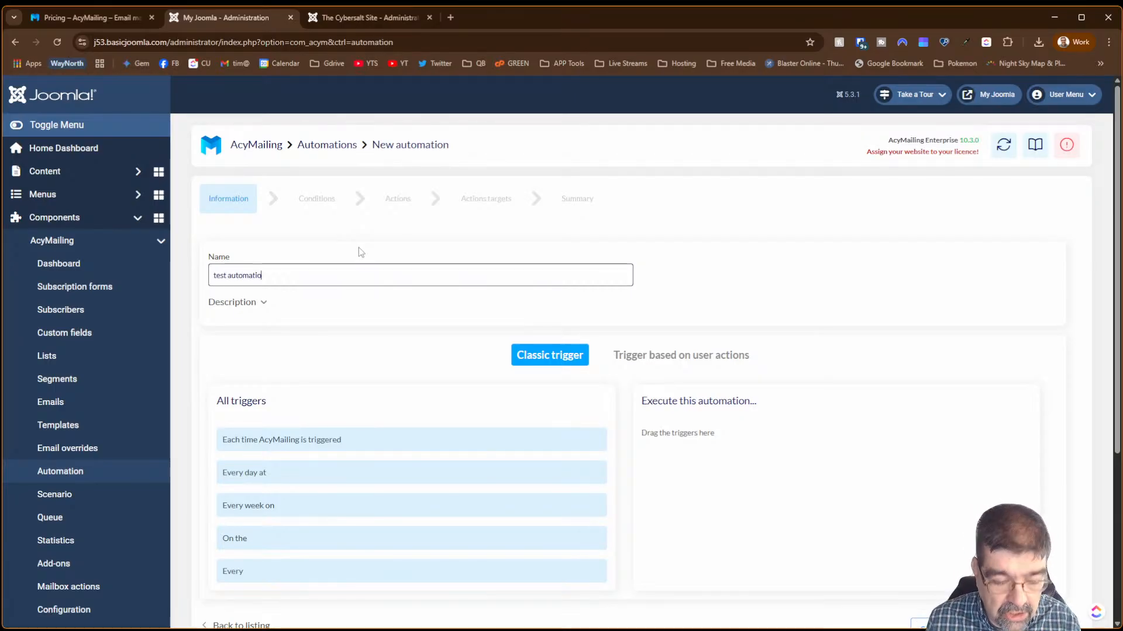
{"action": "type", "text": "n"}
- Browse the user-action and classic trigger tabs, then save without a trigger, getting a trigger-required error
{"action": "scroll", "coordinate": [609, 223], "scroll_direction": "down", "scroll_amount": 3}
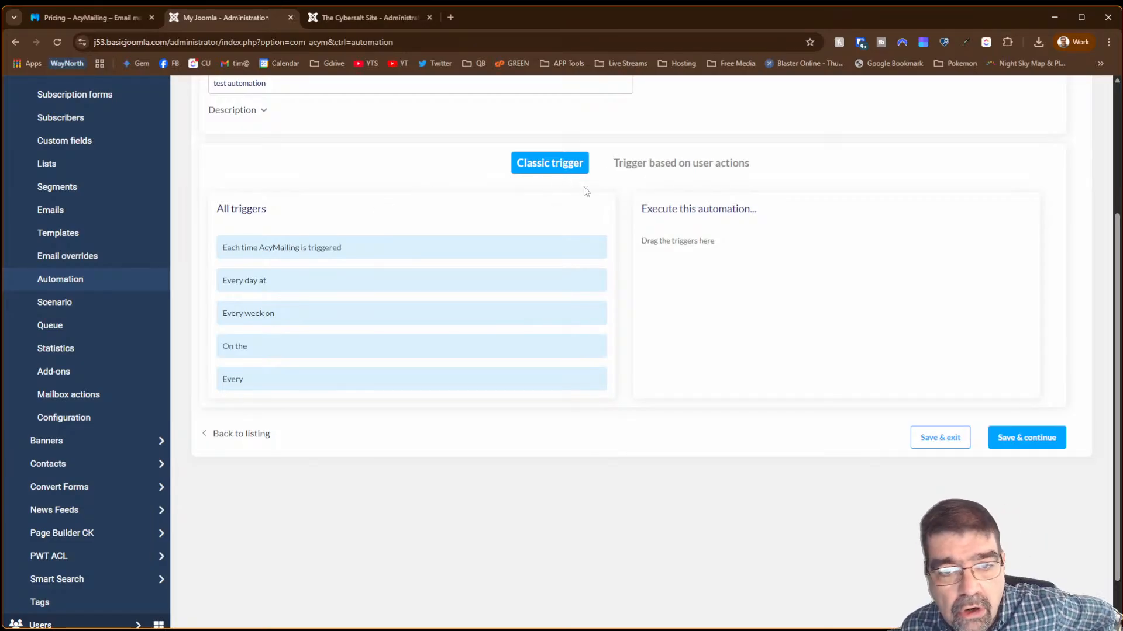
{"action": "left_click", "coordinate": [674, 167]}
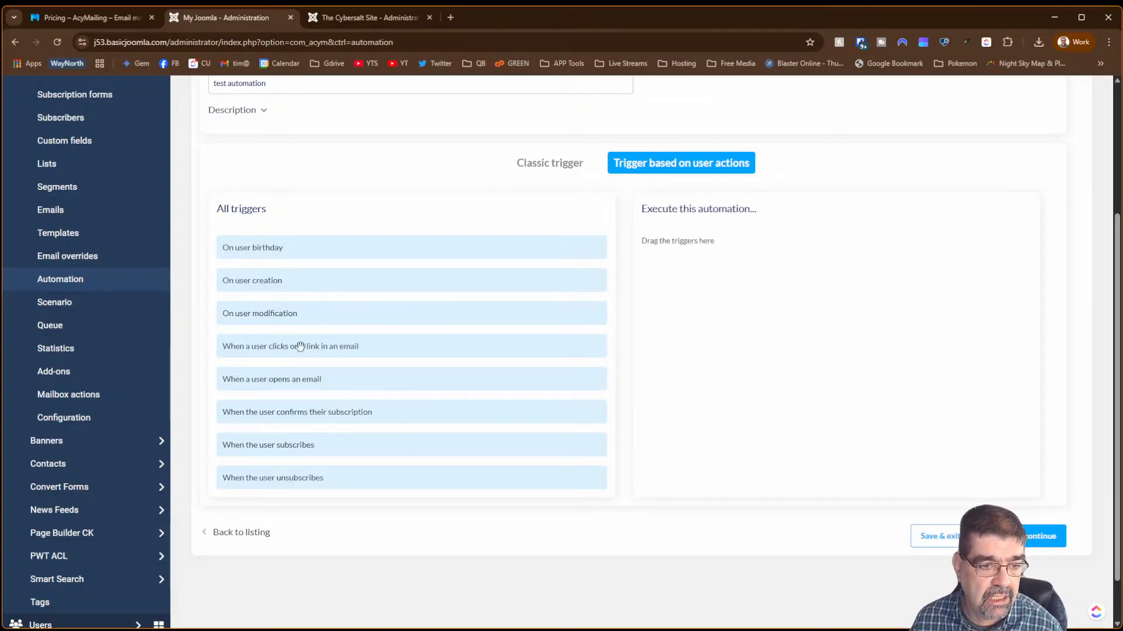
{"action": "left_click", "coordinate": [536, 163]}
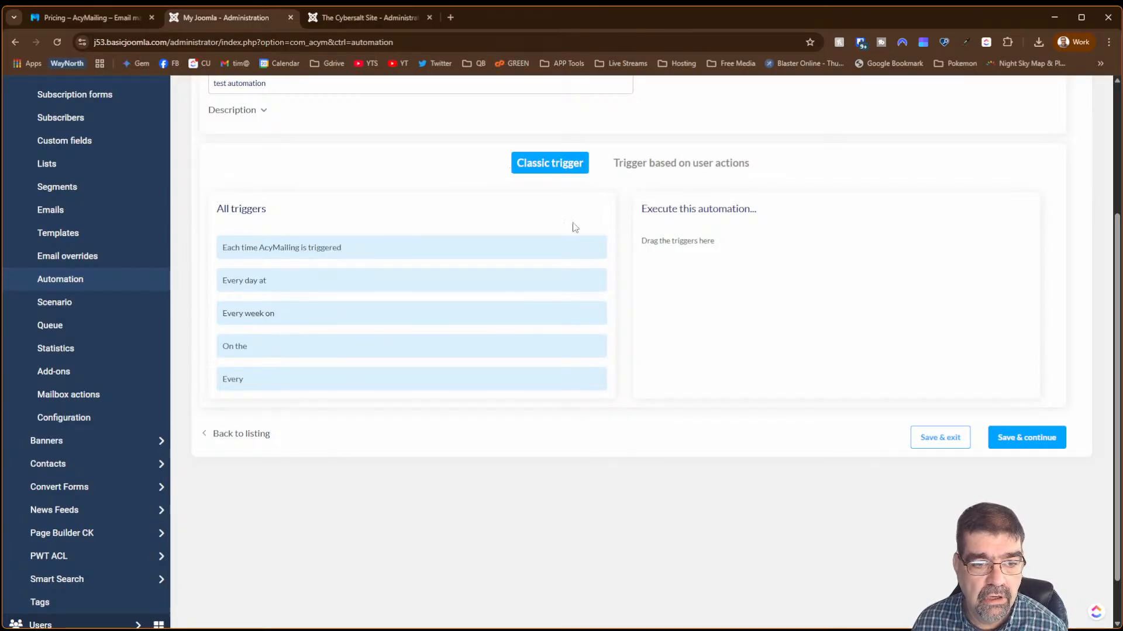
{"action": "scroll", "coordinate": [801, 281], "scroll_direction": "up", "scroll_amount": 3}
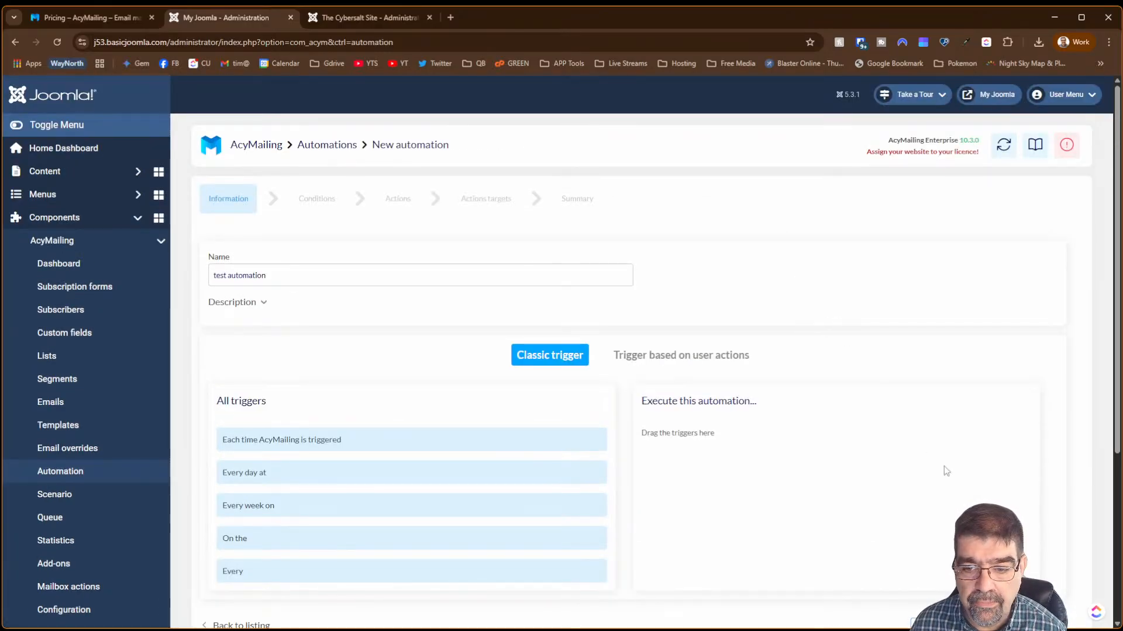
{"action": "scroll", "coordinate": [959, 477], "scroll_direction": "down", "scroll_amount": 3}
{"action": "left_click", "coordinate": [1015, 445]}
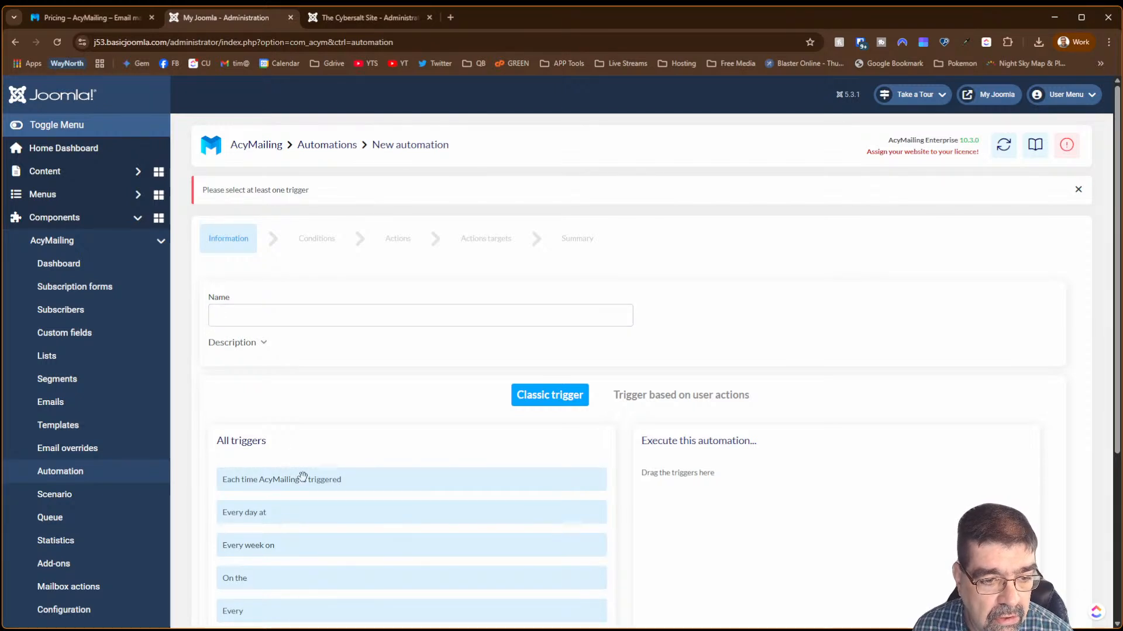
- Add the 'Each time AcyMailing is triggered' trigger and switch to user-action triggers
{"action": "scroll", "coordinate": [760, 288], "scroll_direction": "down", "scroll_amount": 5}
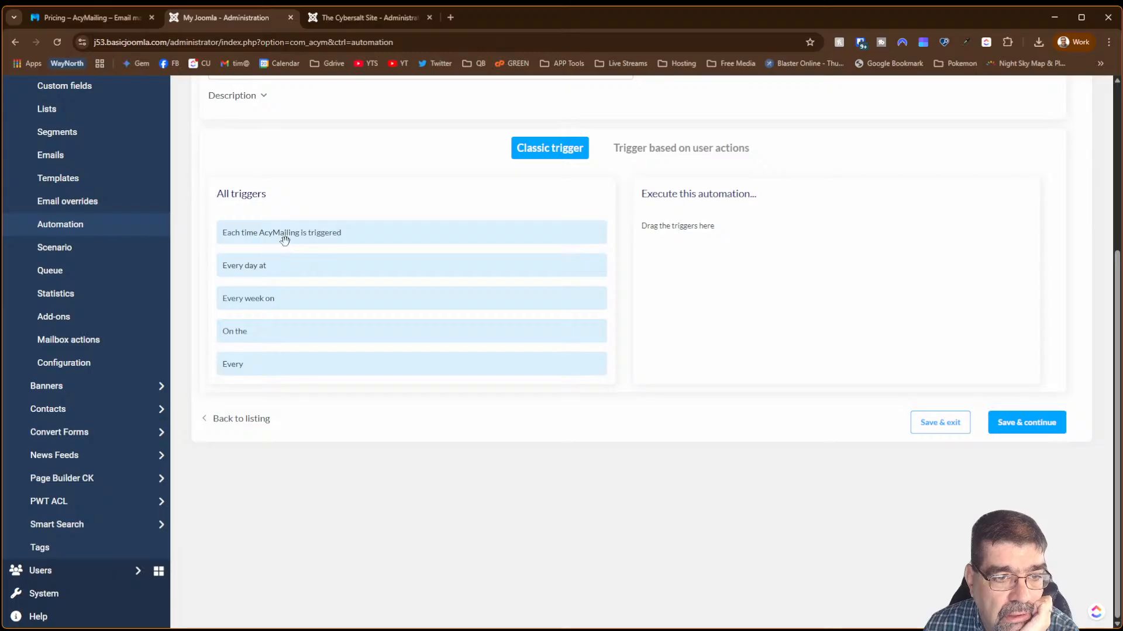
{"action": "left_click_drag", "start_coordinate": [271, 232], "coordinate": [701, 261]}
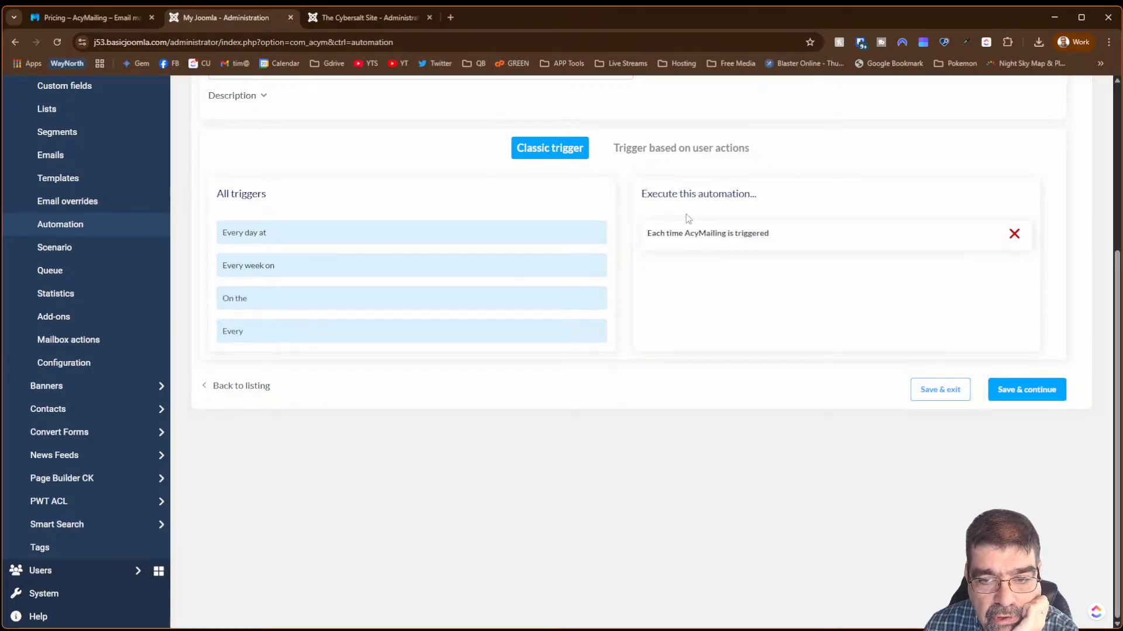
{"action": "scroll", "coordinate": [782, 306], "scroll_direction": "up", "scroll_amount": 3}
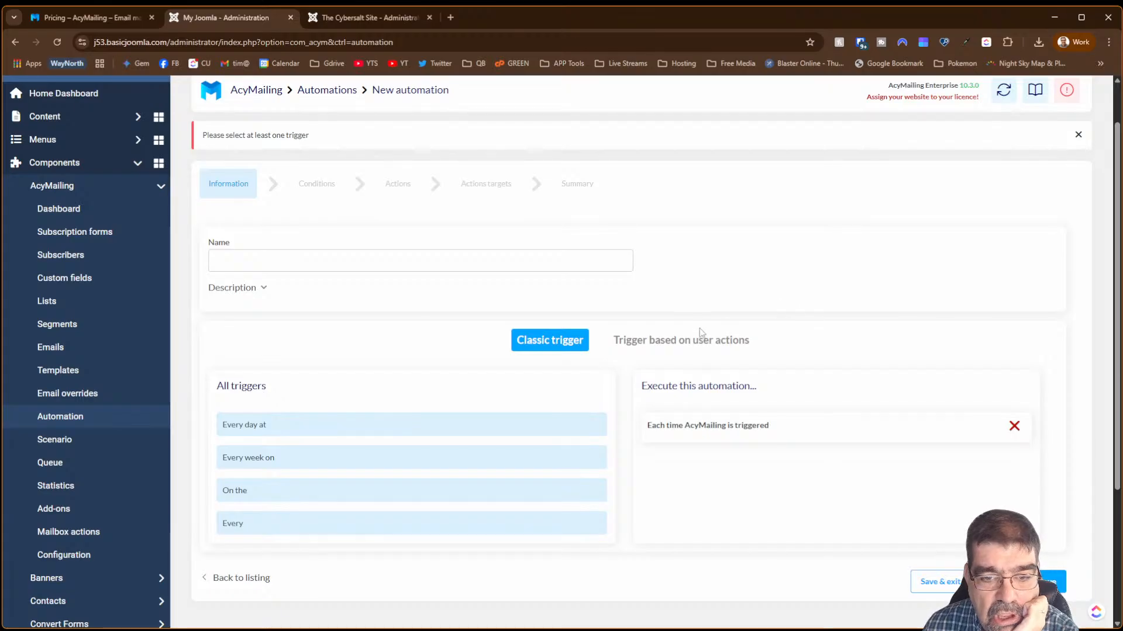
{"action": "left_click", "coordinate": [691, 341]}
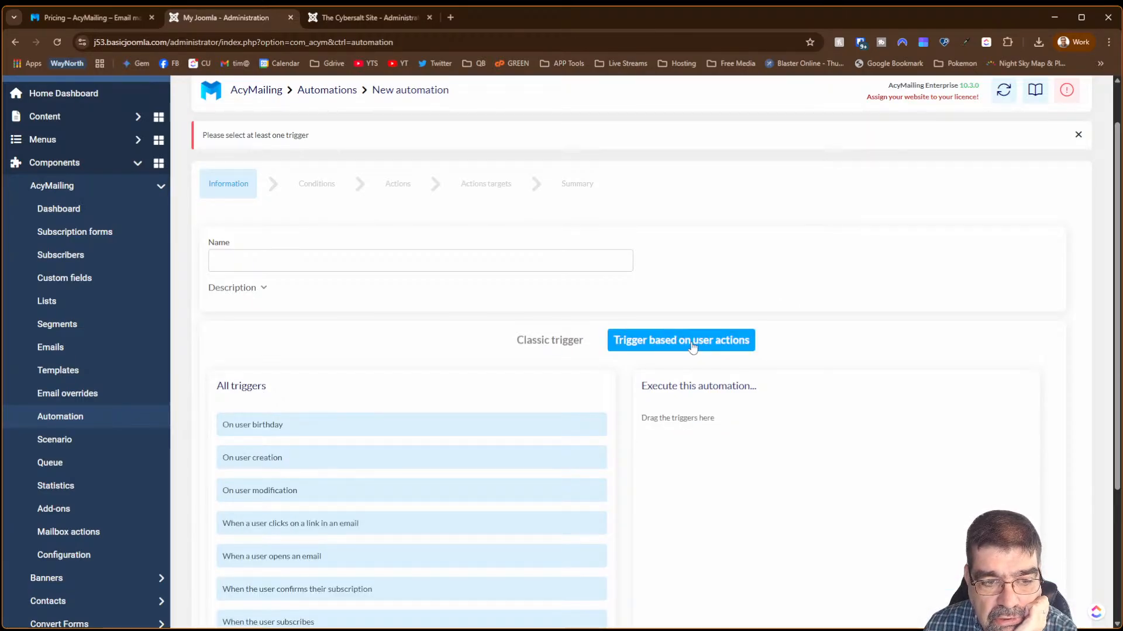
{"action": "left_click", "coordinate": [524, 341]}
{"action": "left_click", "coordinate": [650, 346]}
- Restore the automation name to 'test automation' from the saved suggestions
{"action": "left_click", "coordinate": [426, 259]}
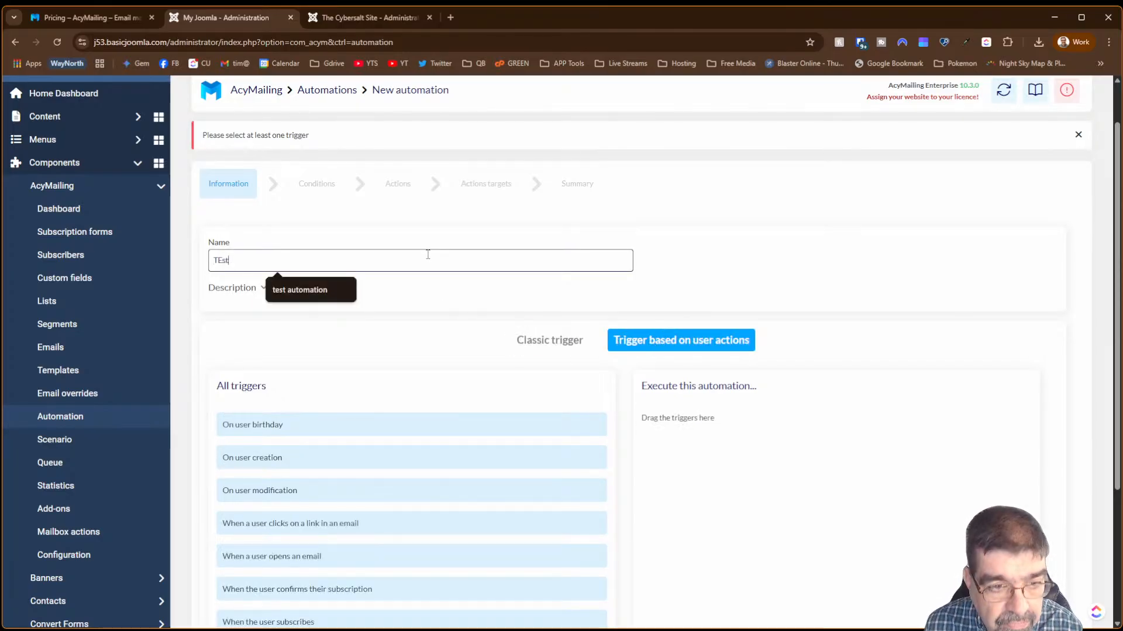
{"action": "key", "text": "BackSpace"}
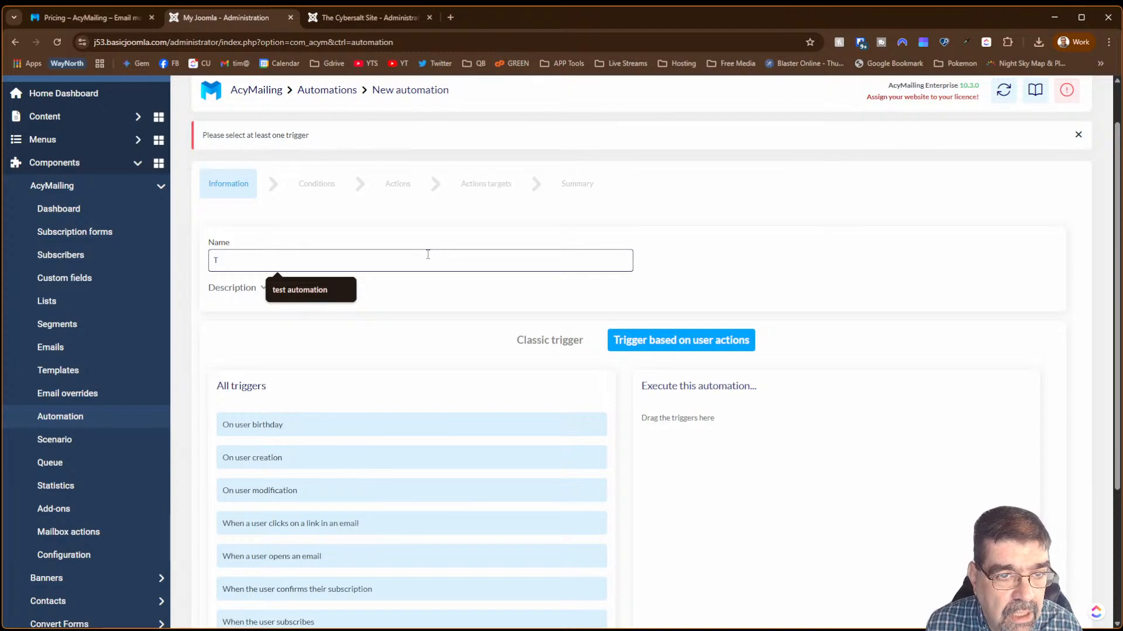
{"action": "scroll", "coordinate": [635, 250], "scroll_direction": "up", "scroll_amount": 1}
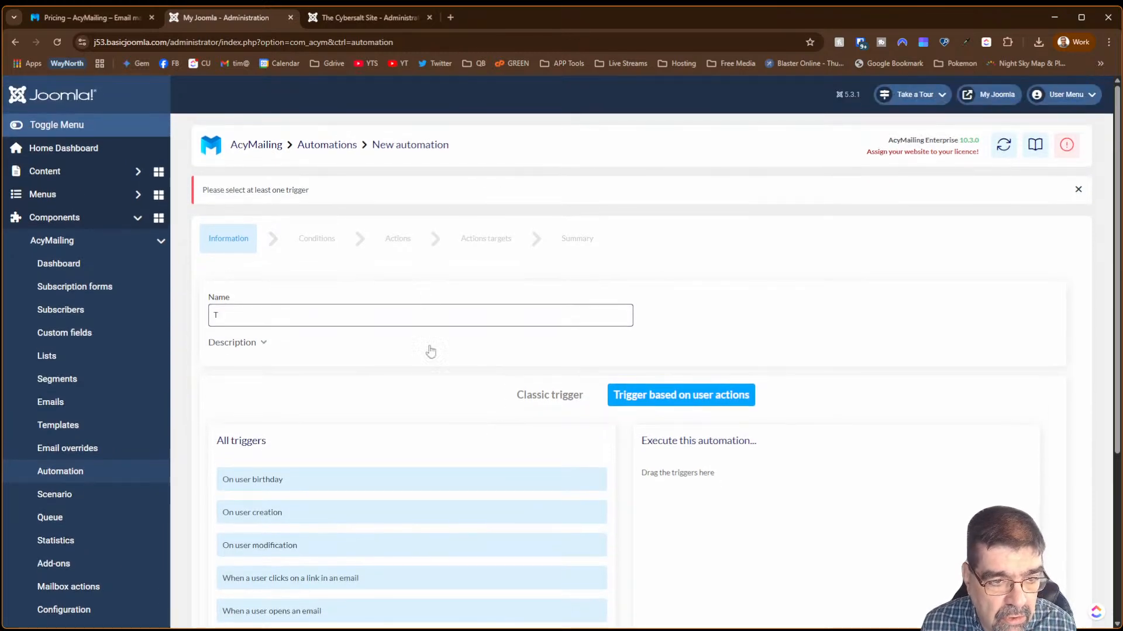
{"action": "left_click", "coordinate": [310, 318]}
{"action": "left_click", "coordinate": [304, 350]}
{"action": "scroll", "coordinate": [709, 313], "scroll_direction": "down", "scroll_amount": 3}
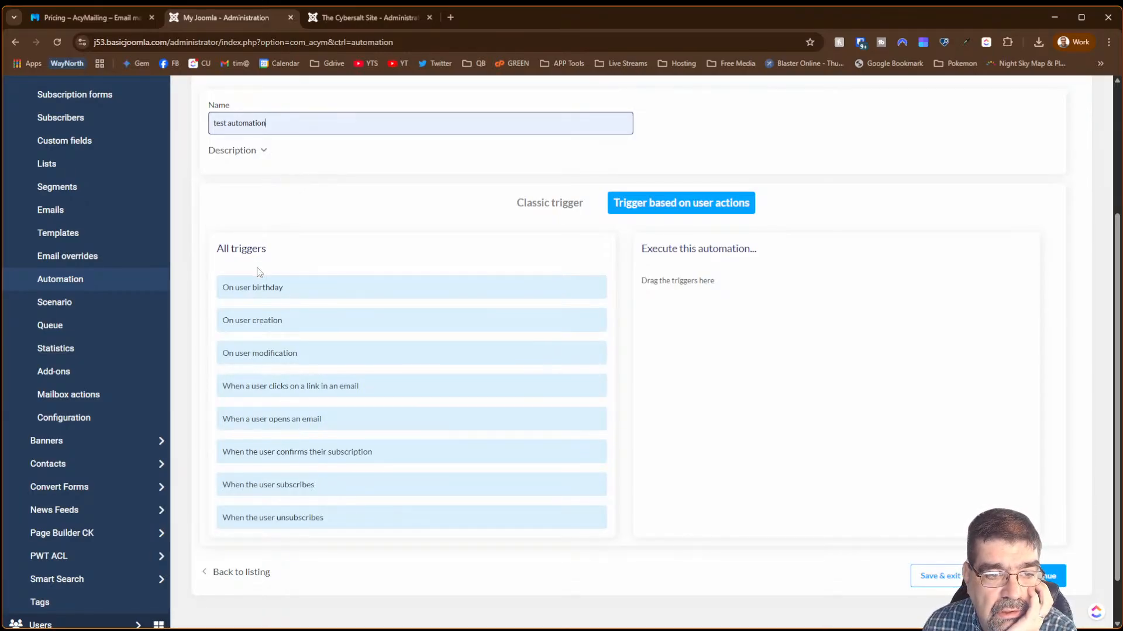
- Add the On user birthday trigger, then go to Custom fields after its missing-date-field warning
{"action": "left_click_drag", "start_coordinate": [249, 289], "coordinate": [701, 330]}
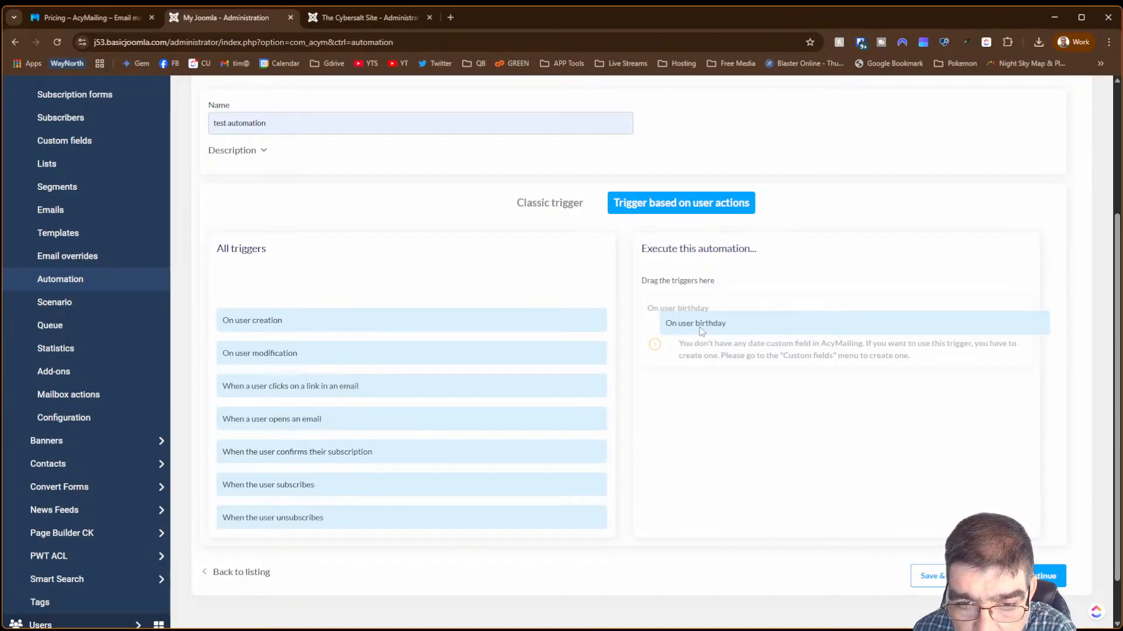
{"action": "left_click_drag", "start_coordinate": [701, 331], "coordinate": [702, 337]}
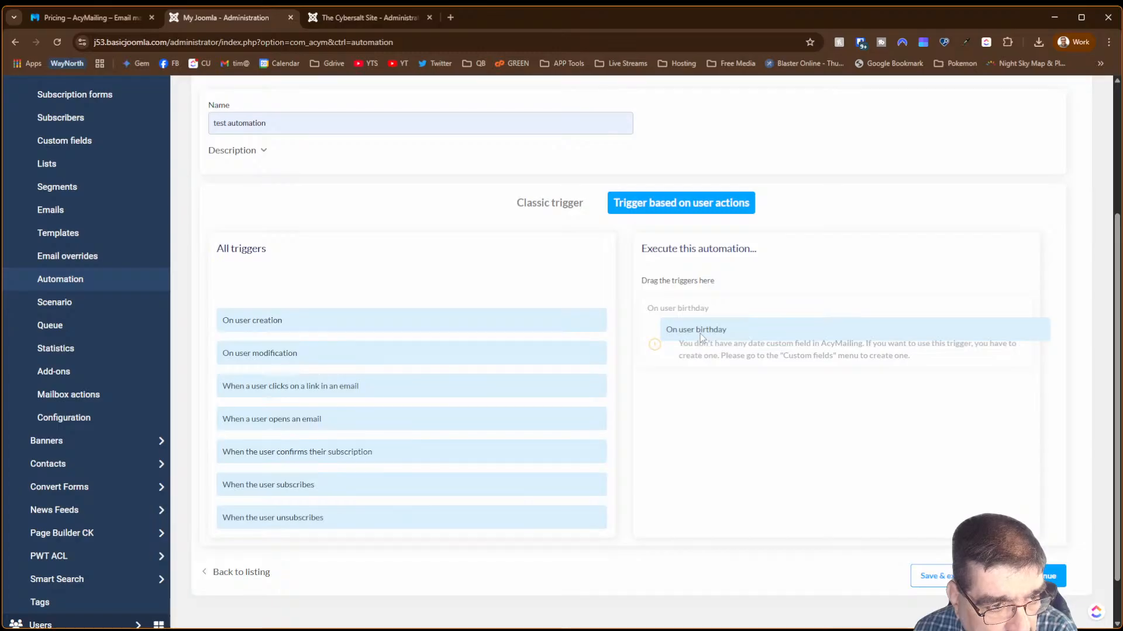
{"action": "left_click_drag", "start_coordinate": [699, 333], "coordinate": [700, 333]}
{"action": "left_click", "coordinate": [88, 140]}
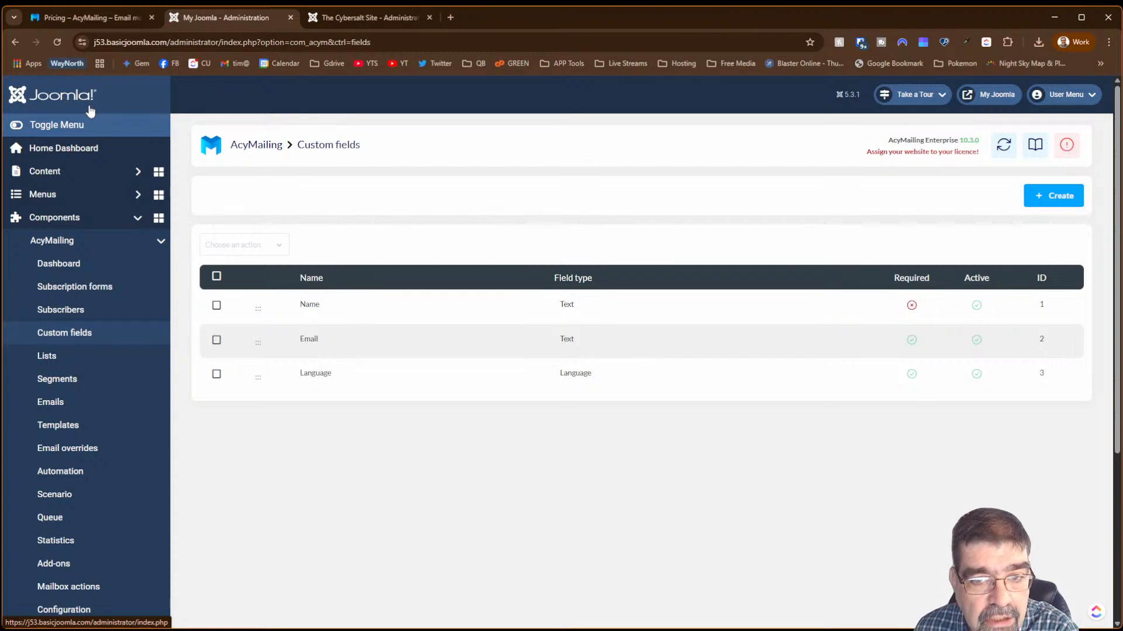
- Create a Date-type custom field named Birthday, save it, and return to Automations
{"action": "left_click", "coordinate": [1056, 198]}
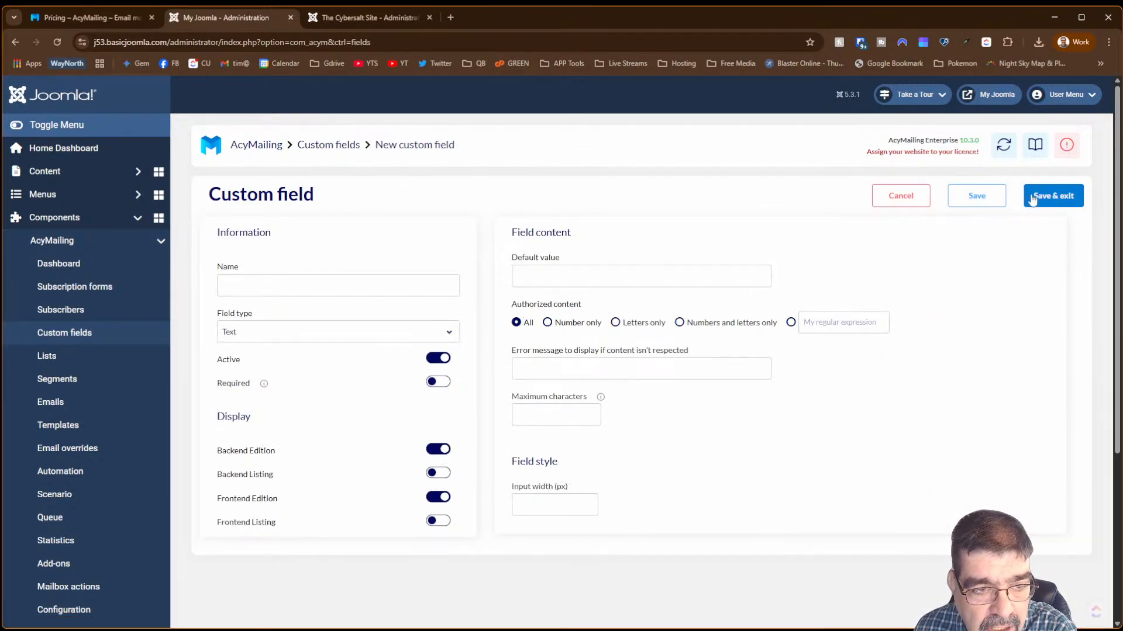
{"action": "left_click", "coordinate": [249, 284]}
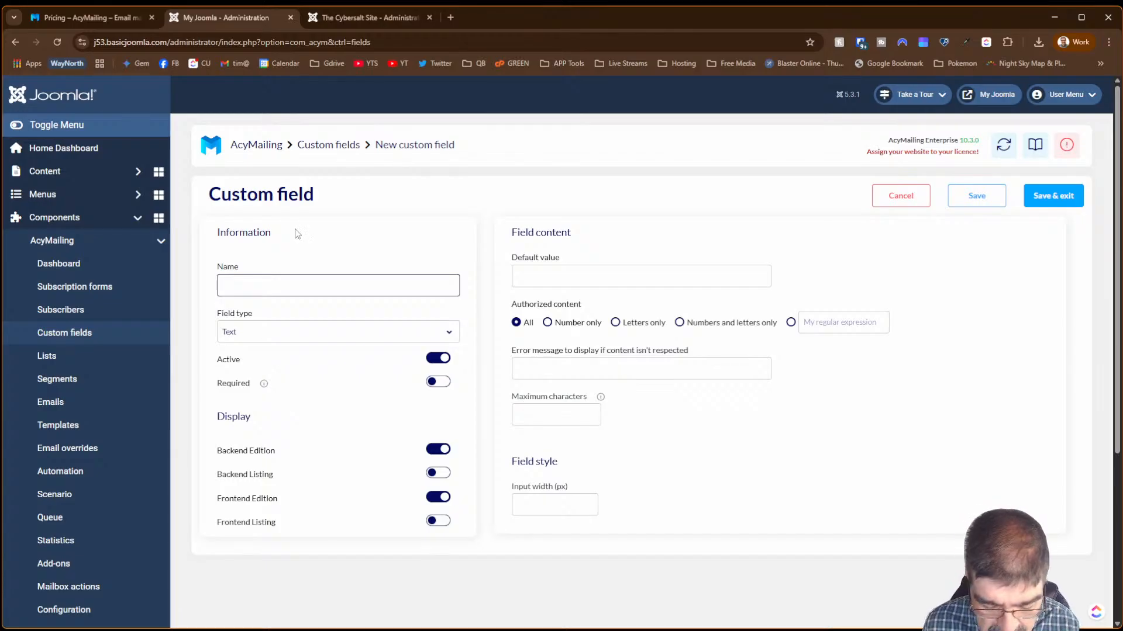
{"action": "type", "text": "Birthday"}
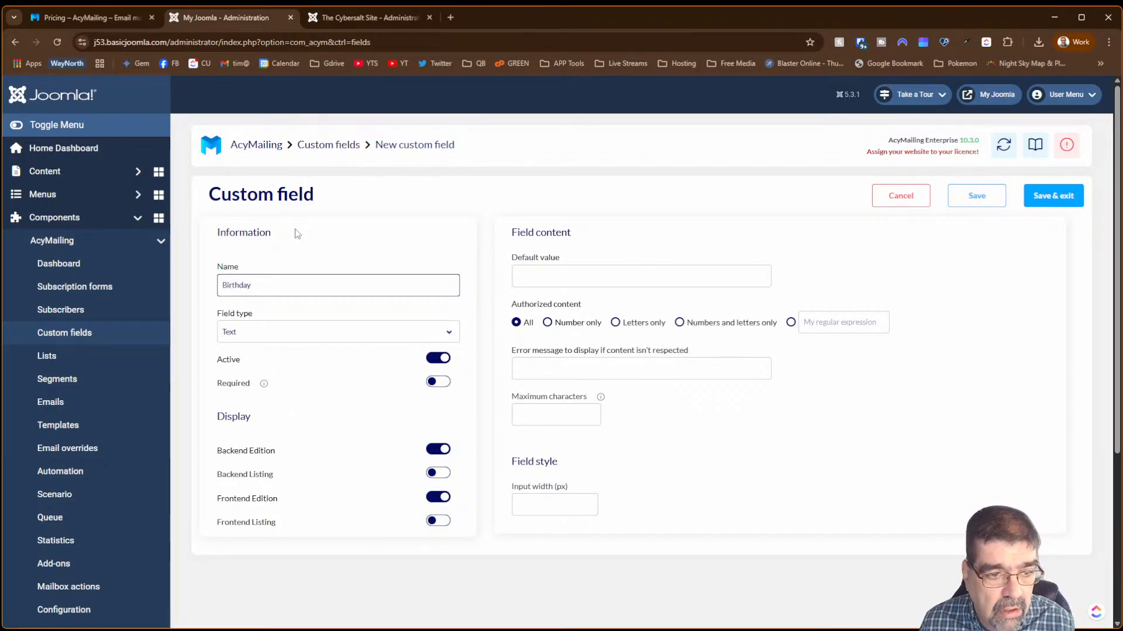
{"action": "left_click", "coordinate": [286, 333]}
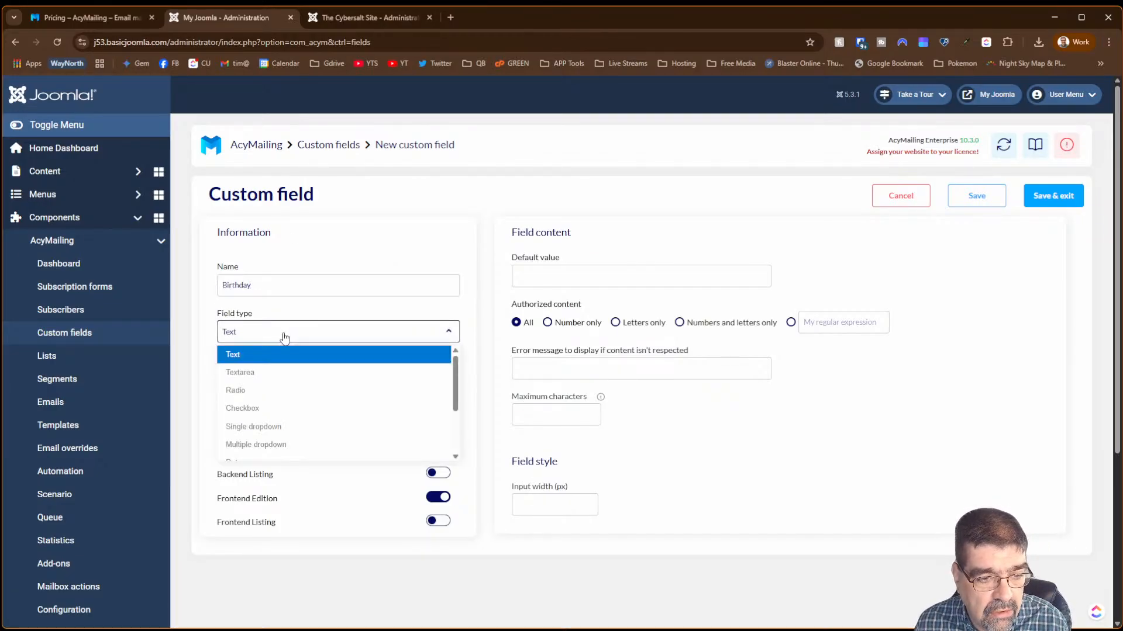
{"action": "scroll", "coordinate": [281, 384], "scroll_direction": "down", "scroll_amount": 2}
{"action": "left_click", "coordinate": [283, 383]}
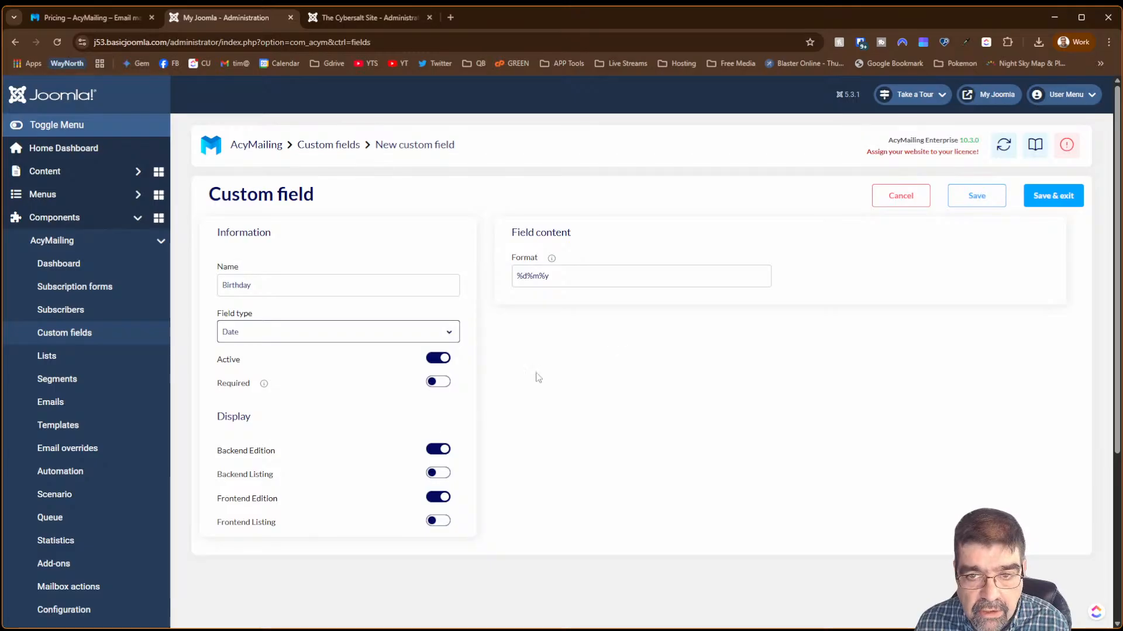
{"action": "left_click", "coordinate": [1064, 198]}
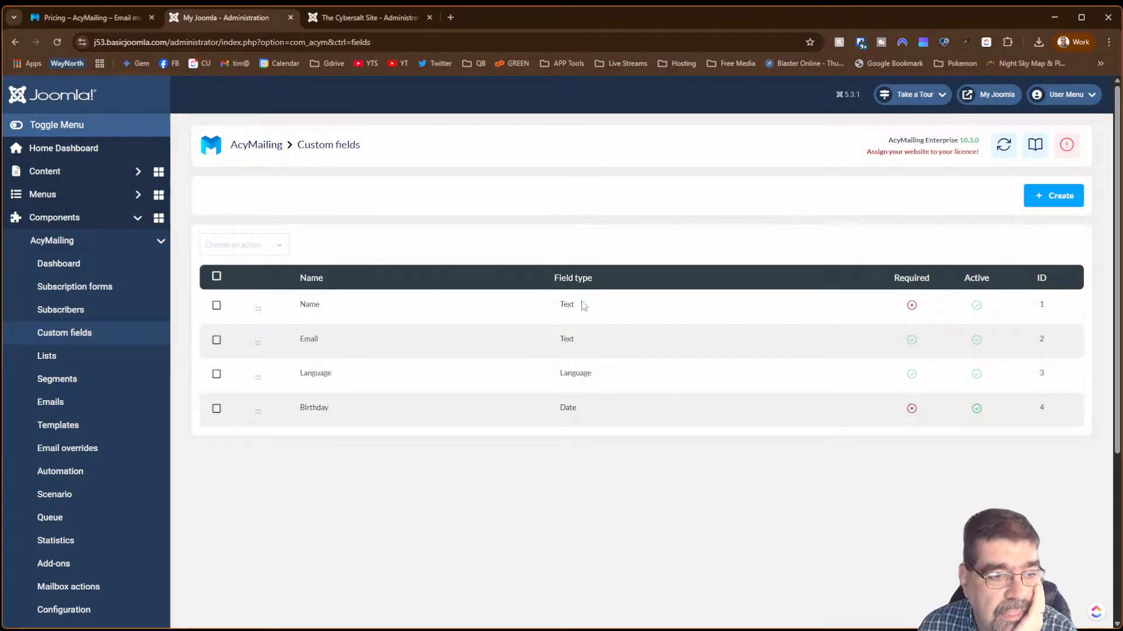
{"action": "left_click", "coordinate": [88, 472]}
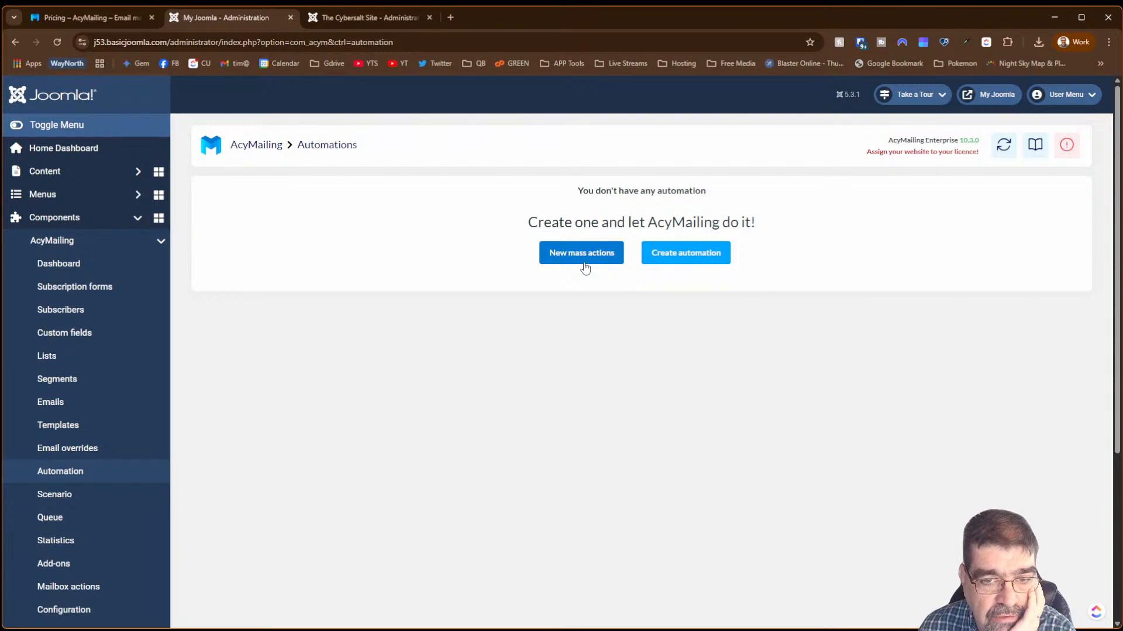
- Start 'test automation' with the 'Each time AcyMailing is triggered' and On user birthday triggers
{"action": "left_click", "coordinate": [651, 257]}
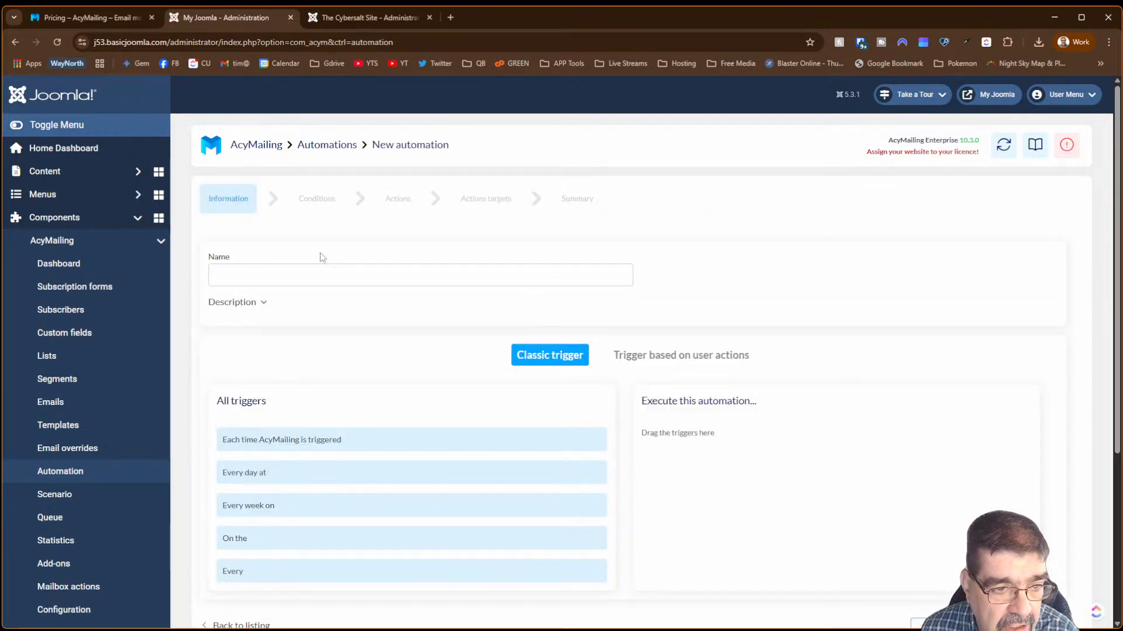
{"action": "left_click", "coordinate": [316, 275]}
{"action": "left_click", "coordinate": [307, 304]}
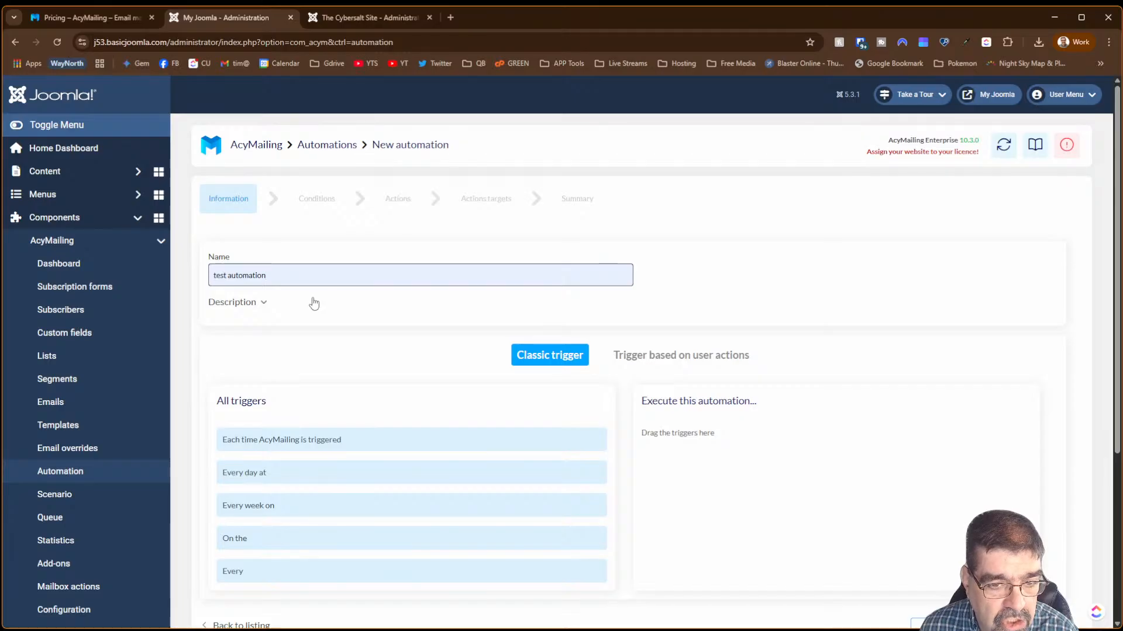
{"action": "left_click_drag", "start_coordinate": [413, 433], "coordinate": [856, 437]}
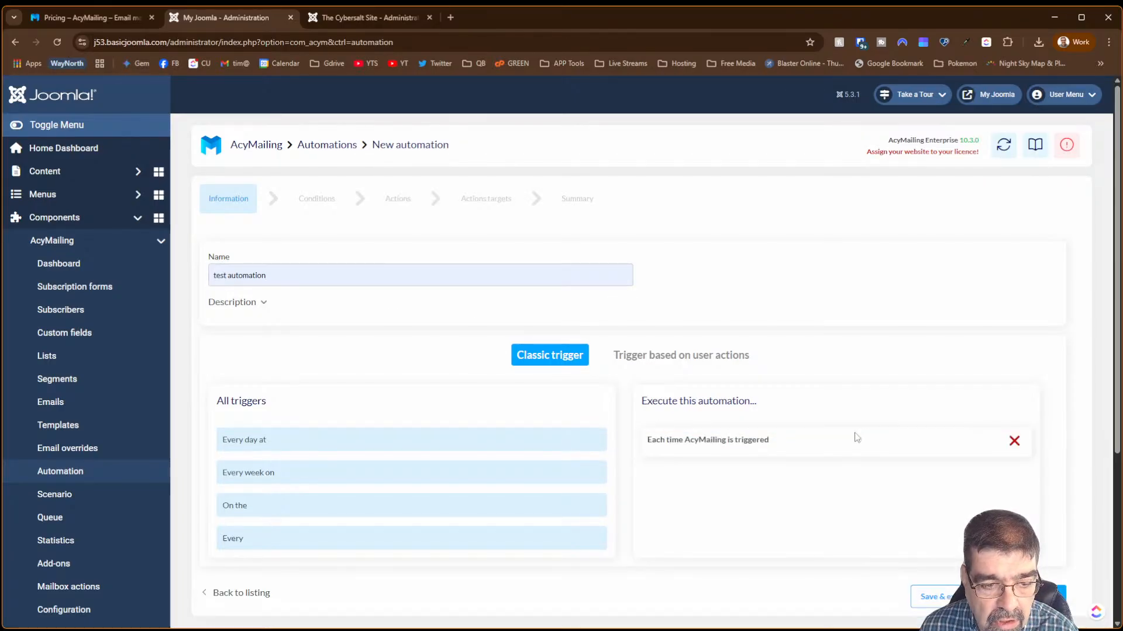
{"action": "left_click", "coordinate": [683, 359]}
{"action": "left_click_drag", "start_coordinate": [257, 441], "coordinate": [678, 491]}
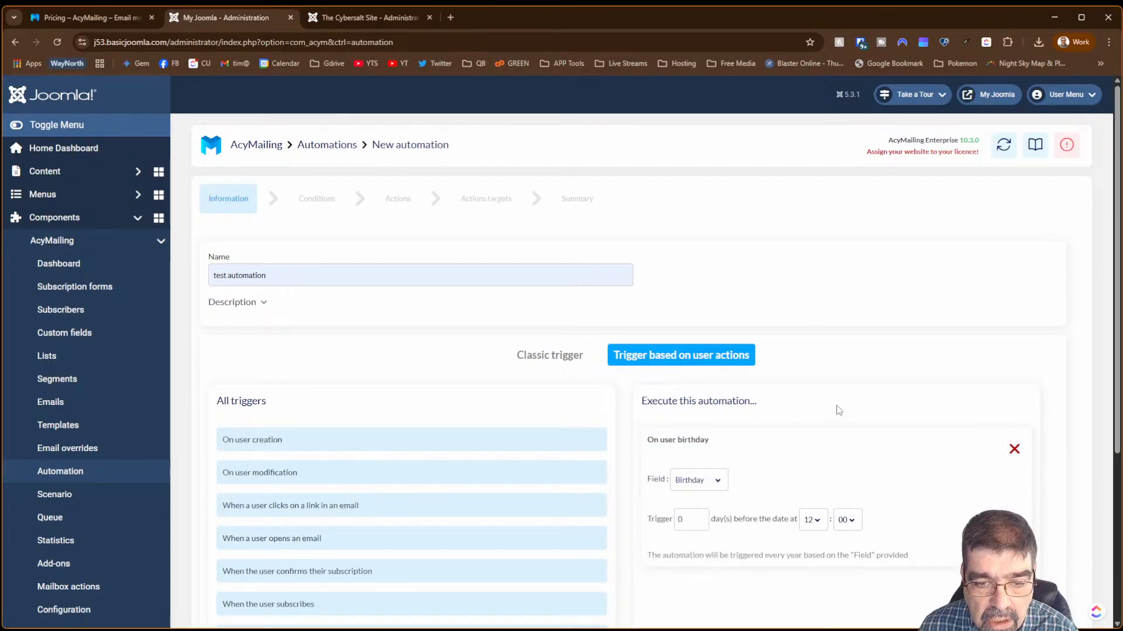
- Set the birthday trigger time to 00:01, then look back at the classic triggers
{"action": "scroll", "coordinate": [838, 411], "scroll_direction": "down", "scroll_amount": 3}
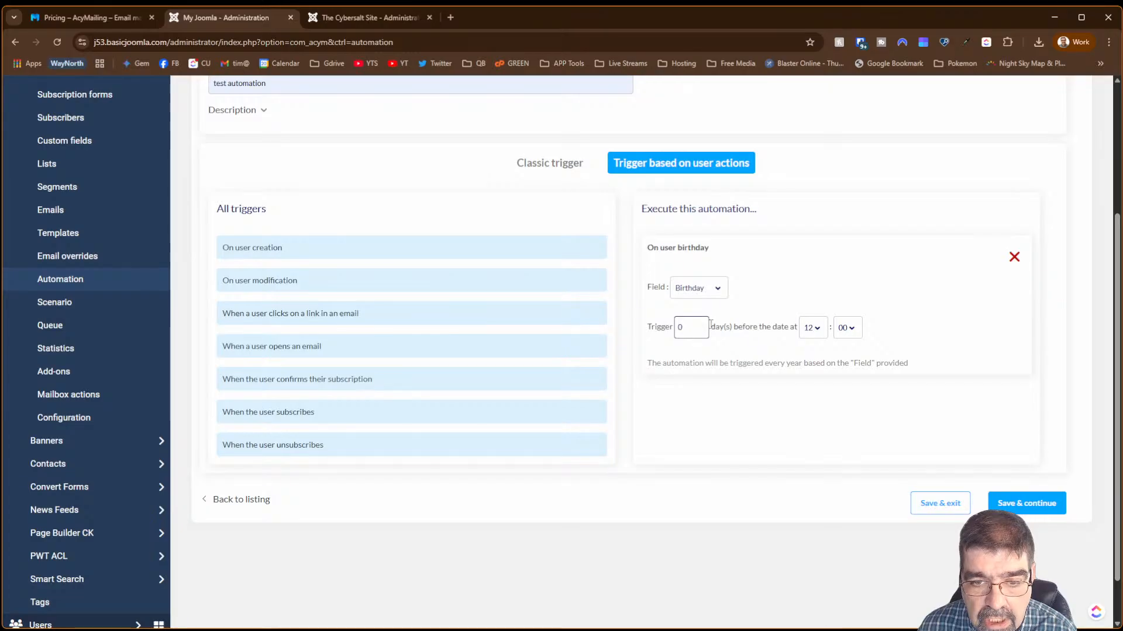
{"action": "left_click", "coordinate": [818, 331]}
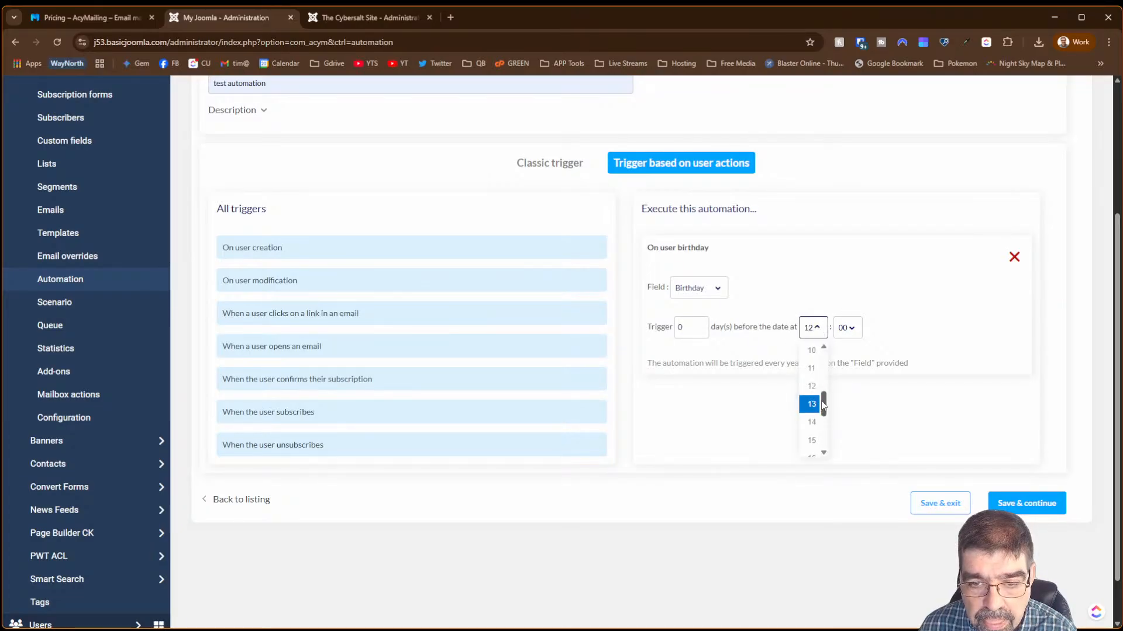
{"action": "mouse_move", "coordinate": [823, 403]}
{"action": "left_mouse_down"}
{"action": "mouse_move", "coordinate": [829, 358]}
{"action": "mouse_move", "coordinate": [827, 439]}
{"action": "mouse_move", "coordinate": [826, 416]}
{"action": "left_mouse_up"}
{"action": "left_click_drag", "start_coordinate": [825, 408], "coordinate": [827, 346]}
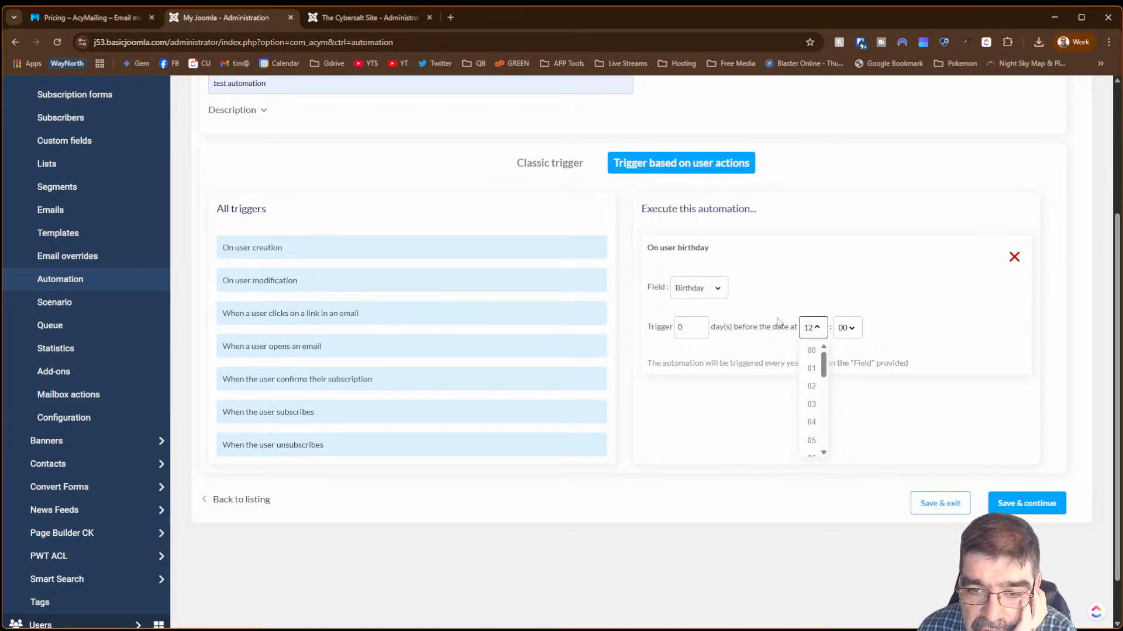
{"action": "left_click", "coordinate": [811, 351]}
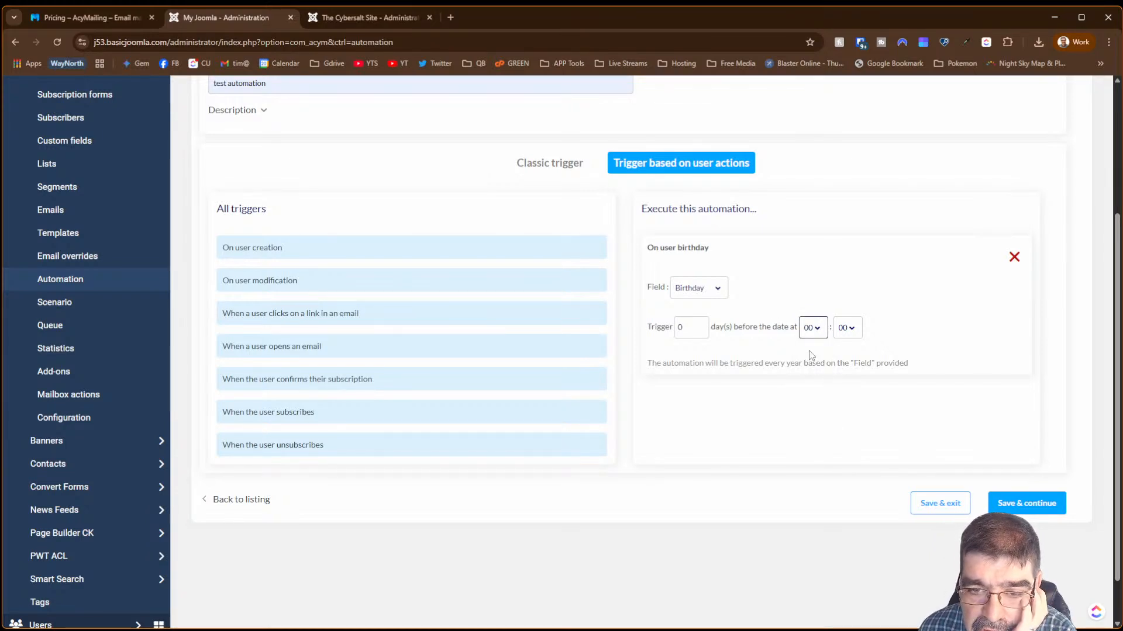
{"action": "left_click", "coordinate": [847, 328]}
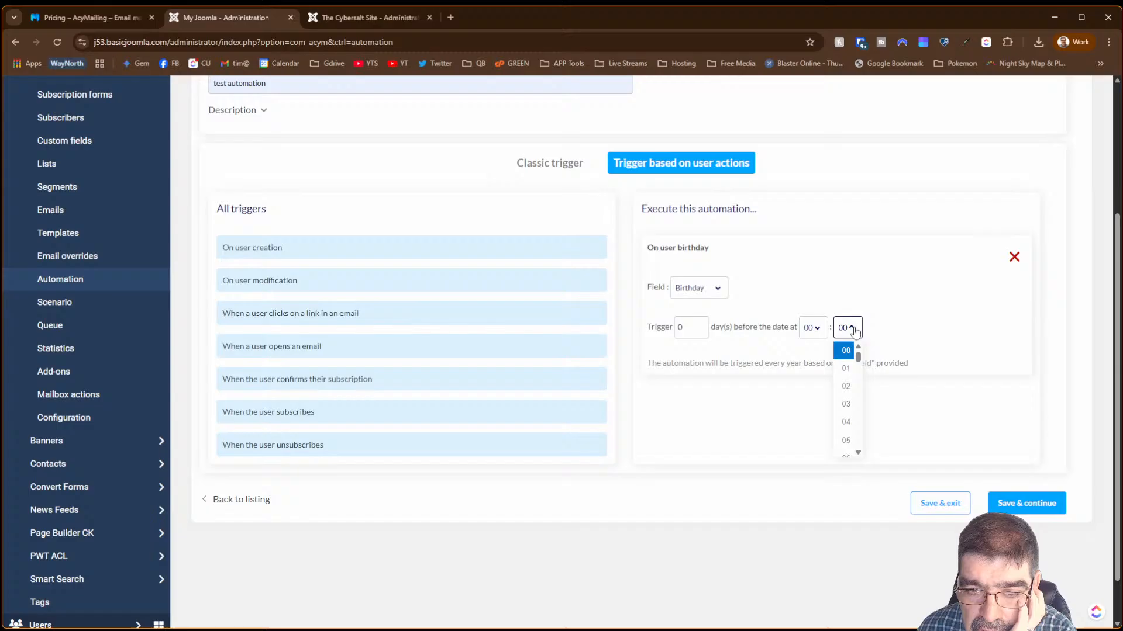
{"action": "left_click", "coordinate": [848, 368]}
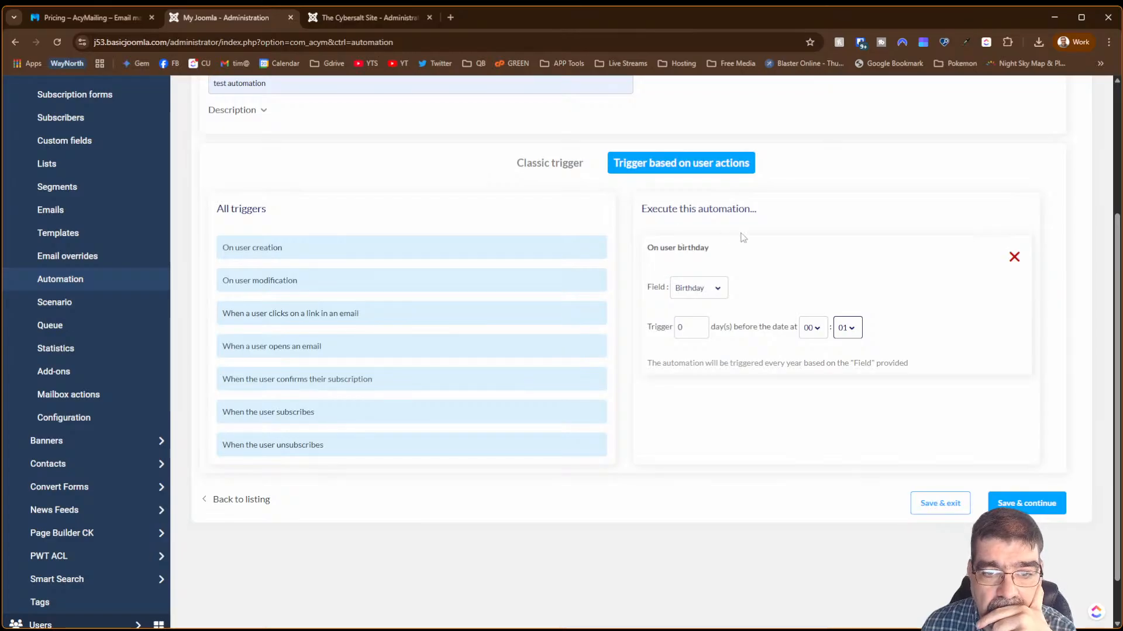
{"action": "left_click", "coordinate": [522, 165]}
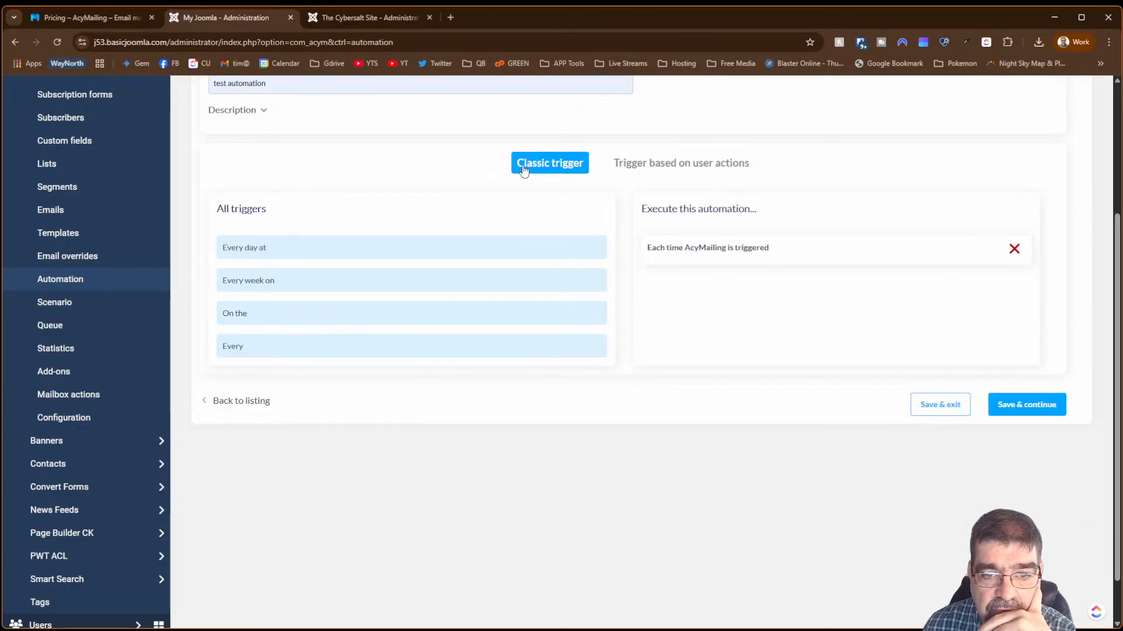
{"action": "left_click", "coordinate": [678, 168]}
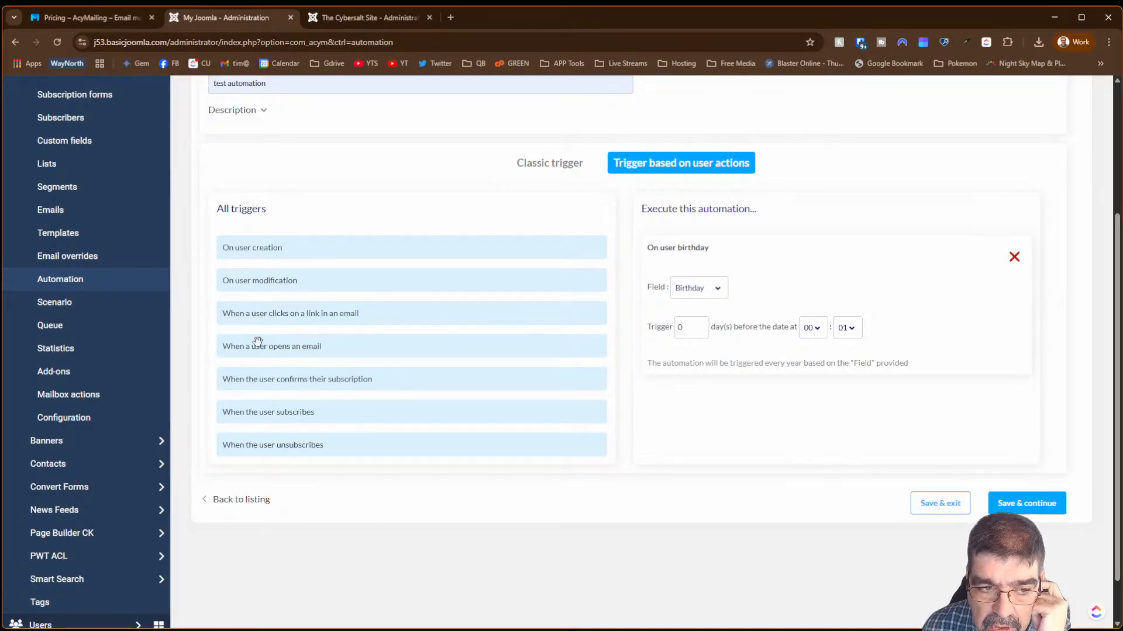
{"action": "left_click_drag", "start_coordinate": [255, 344], "coordinate": [688, 436]}
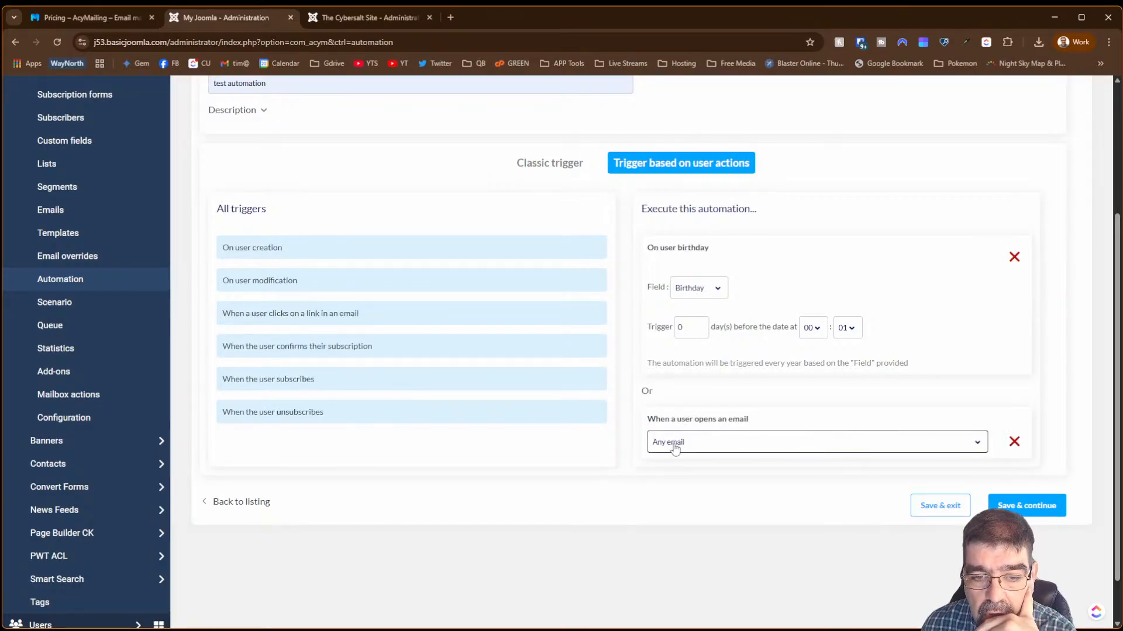
{"action": "left_click", "coordinate": [709, 441]}
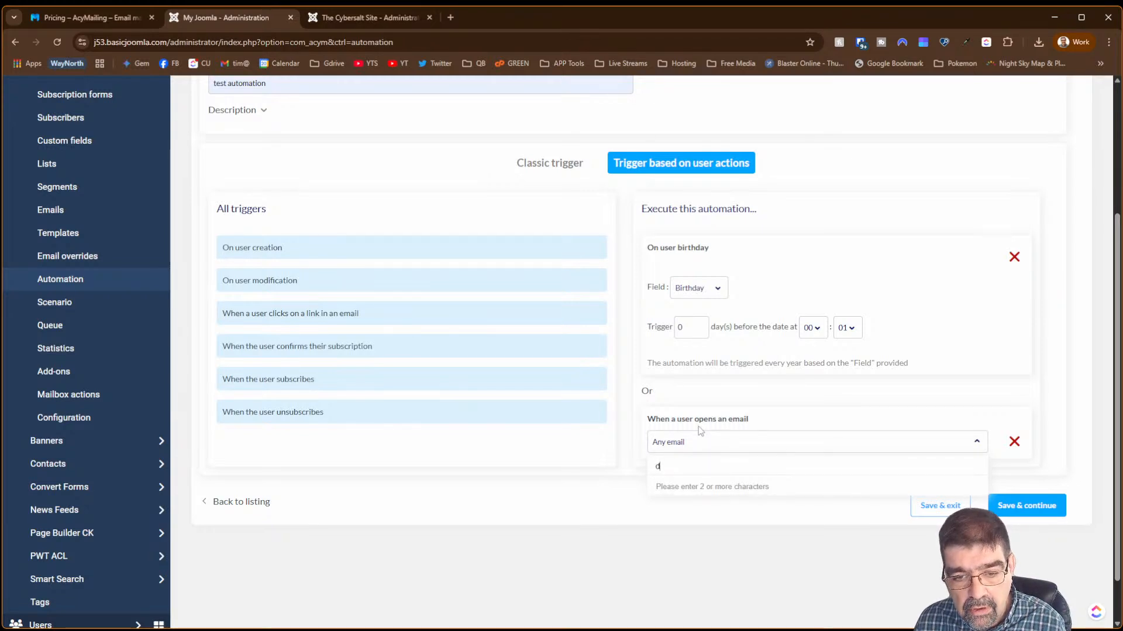
{"action": "type", "text": "test"}
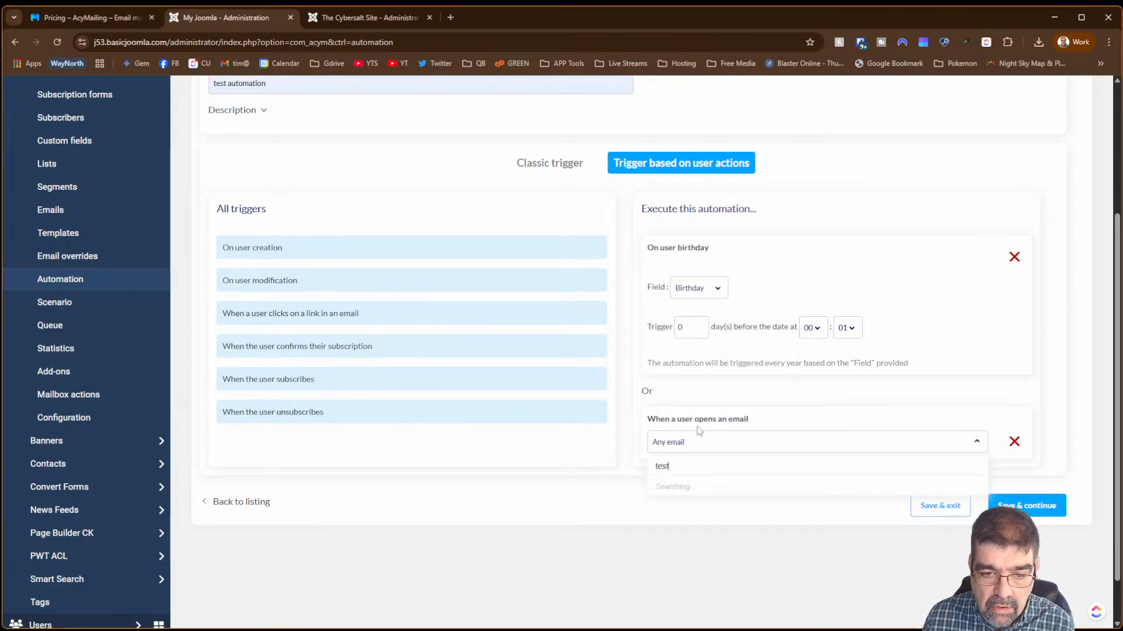
{"action": "key", "text": "BackSpace"}
{"action": "key", "text": "BackSpace"}
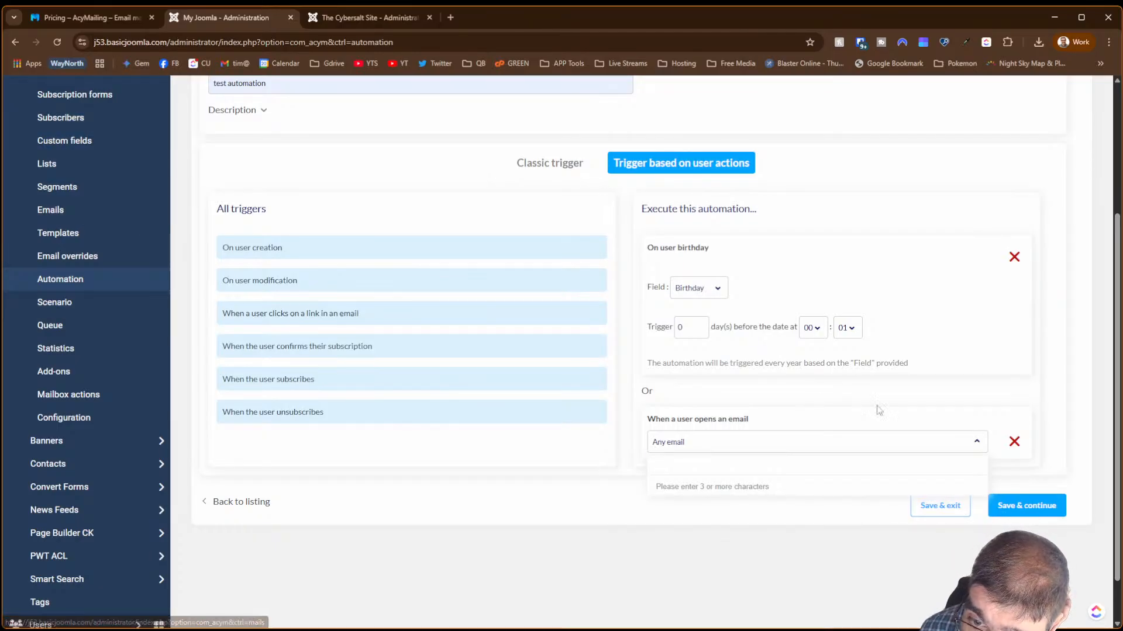
{"action": "left_click", "coordinate": [1014, 442]}
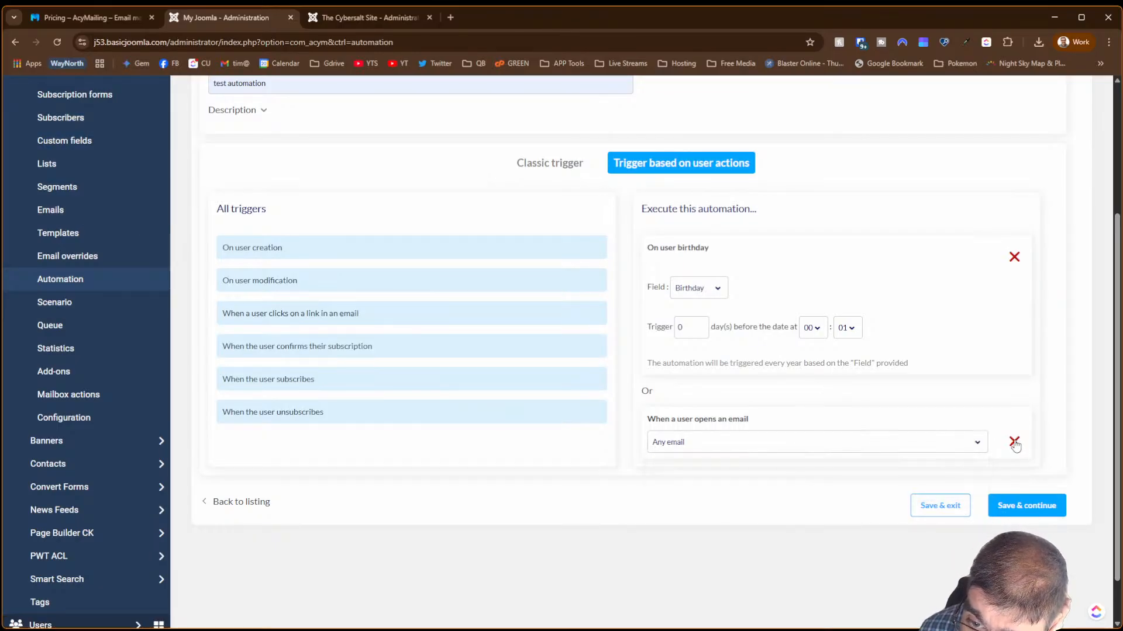
- Save the triggers, keep conditions on the triggering subscriber, and choose a Site account user field condition
{"action": "left_click", "coordinate": [1022, 501]}
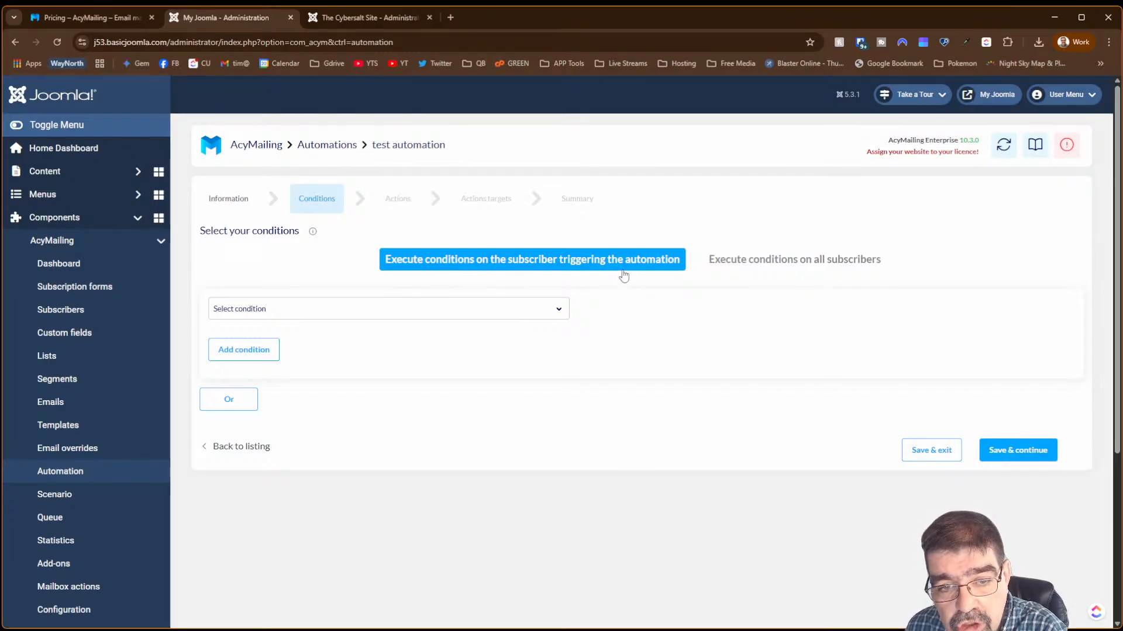
{"action": "left_click", "coordinate": [762, 260]}
{"action": "left_click", "coordinate": [585, 264]}
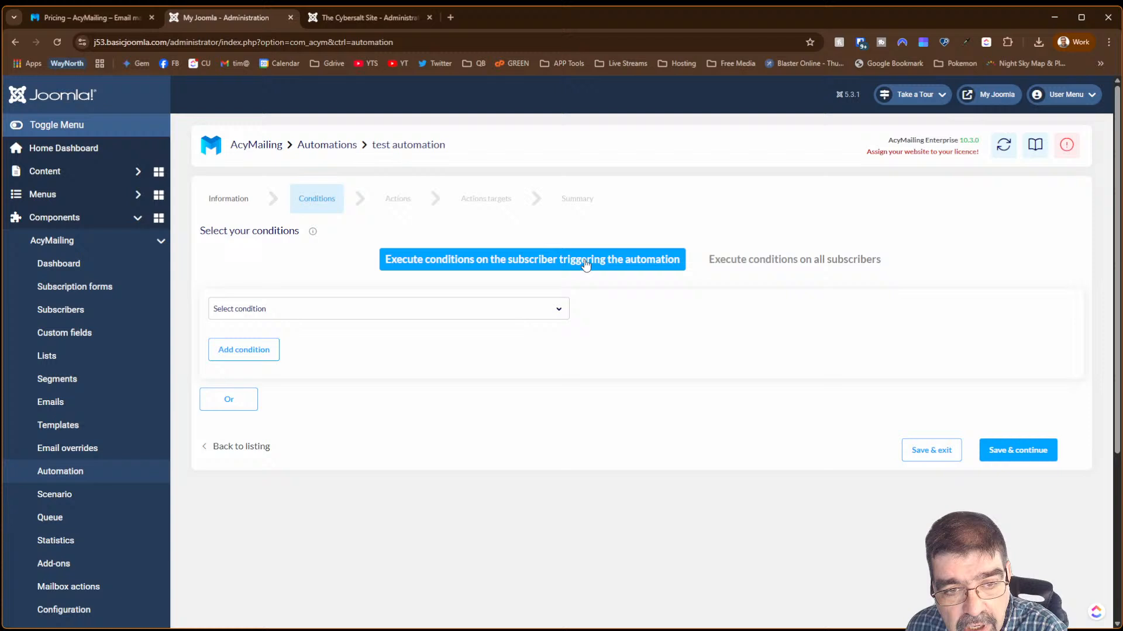
{"action": "left_click", "coordinate": [491, 310]}
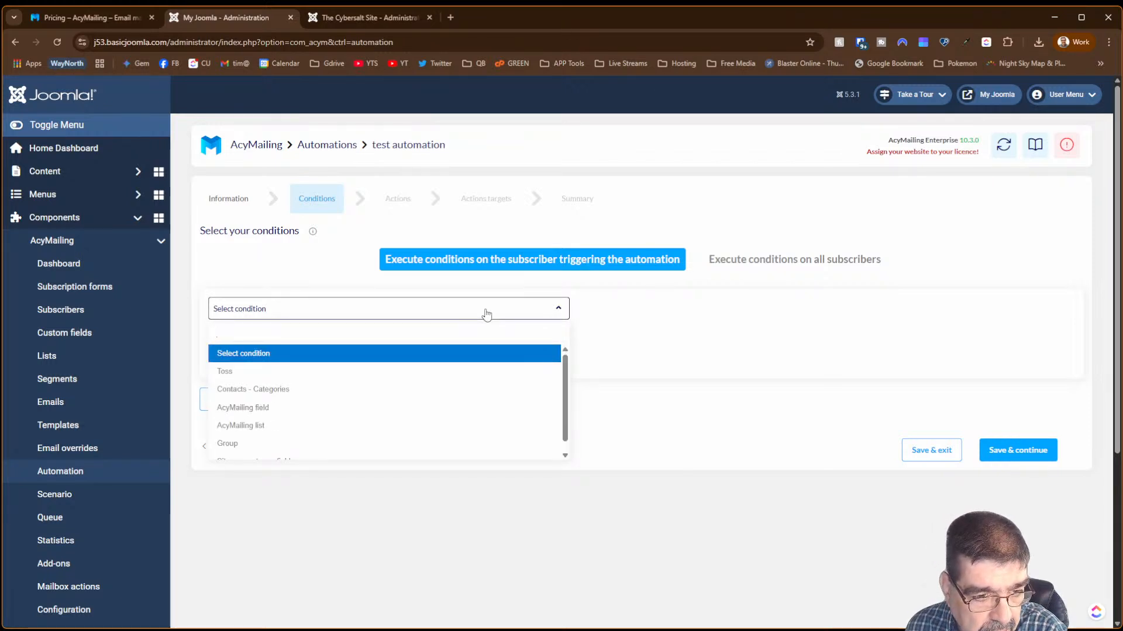
{"action": "scroll", "coordinate": [495, 416], "scroll_direction": "down", "scroll_amount": 1}
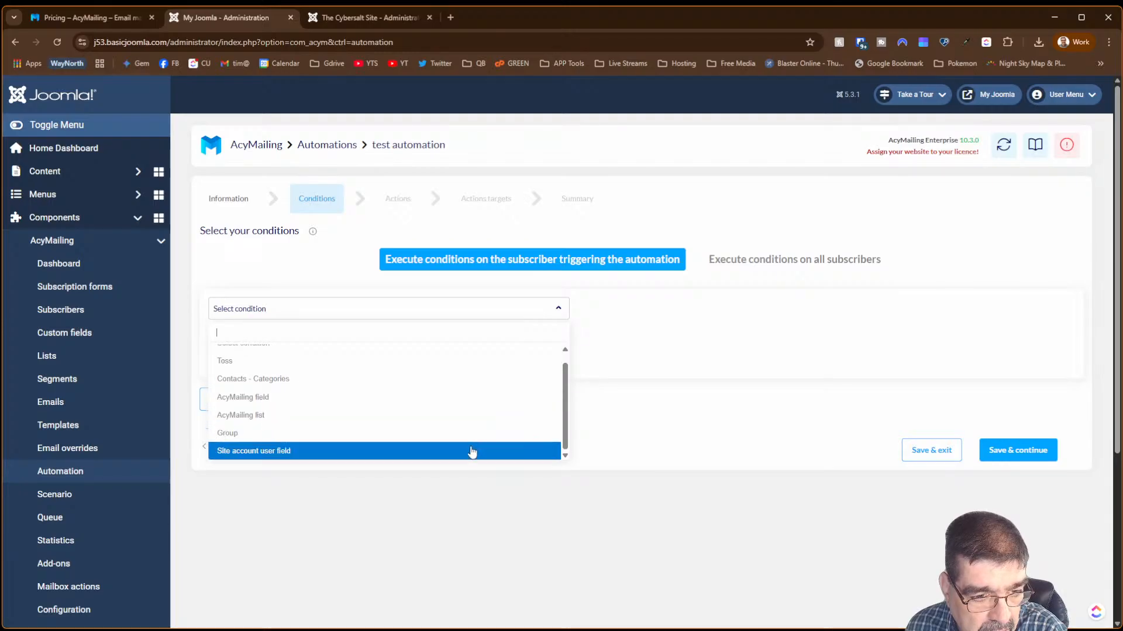
{"action": "left_click", "coordinate": [471, 451]}
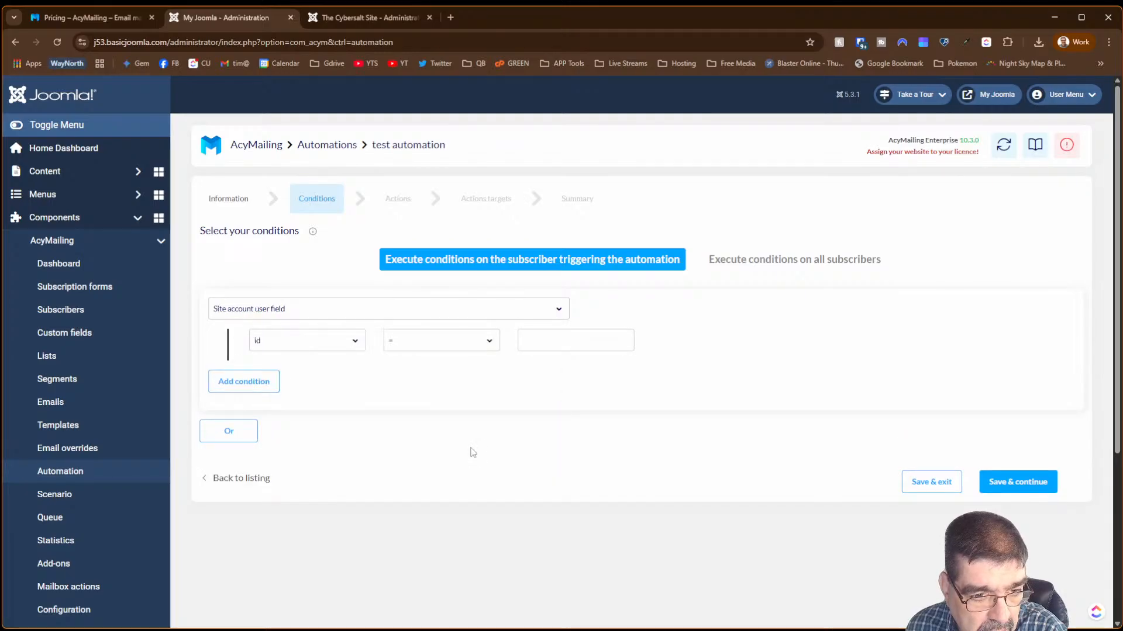
- Compare on the registerDate user field, then switch the condition type to Toss
{"action": "left_click", "coordinate": [360, 345]}
{"action": "left_click", "coordinate": [361, 345]}
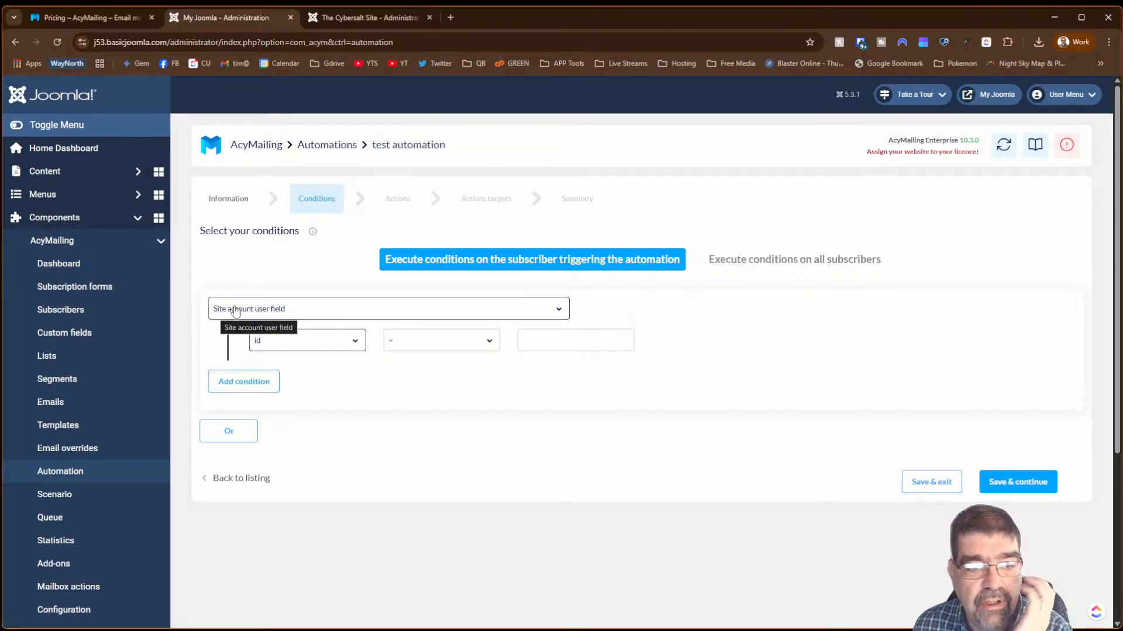
{"action": "left_click", "coordinate": [357, 346]}
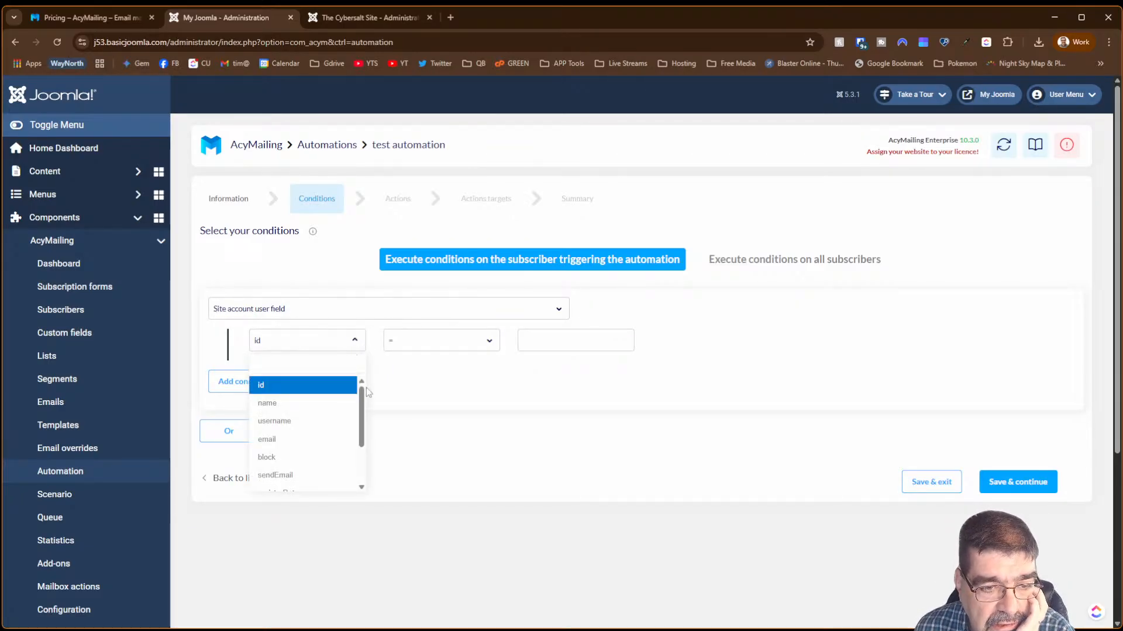
{"action": "left_click_drag", "start_coordinate": [360, 409], "coordinate": [361, 445]}
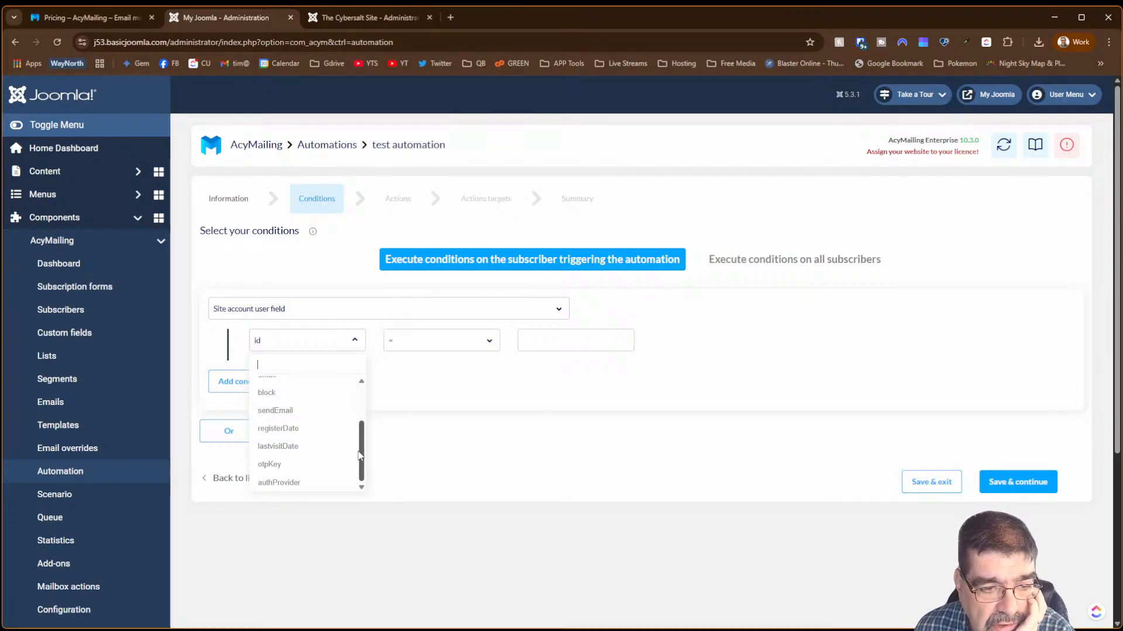
{"action": "left_click", "coordinate": [337, 428]}
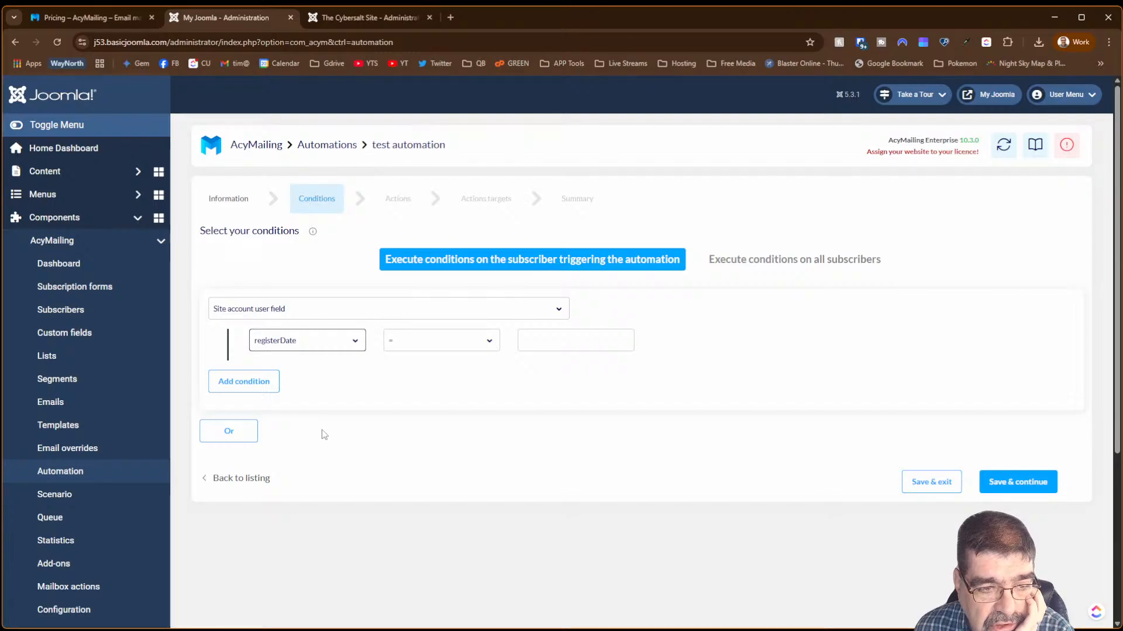
{"action": "left_click", "coordinate": [331, 351]}
{"action": "scroll", "coordinate": [363, 380], "scroll_direction": "up", "scroll_amount": 3}
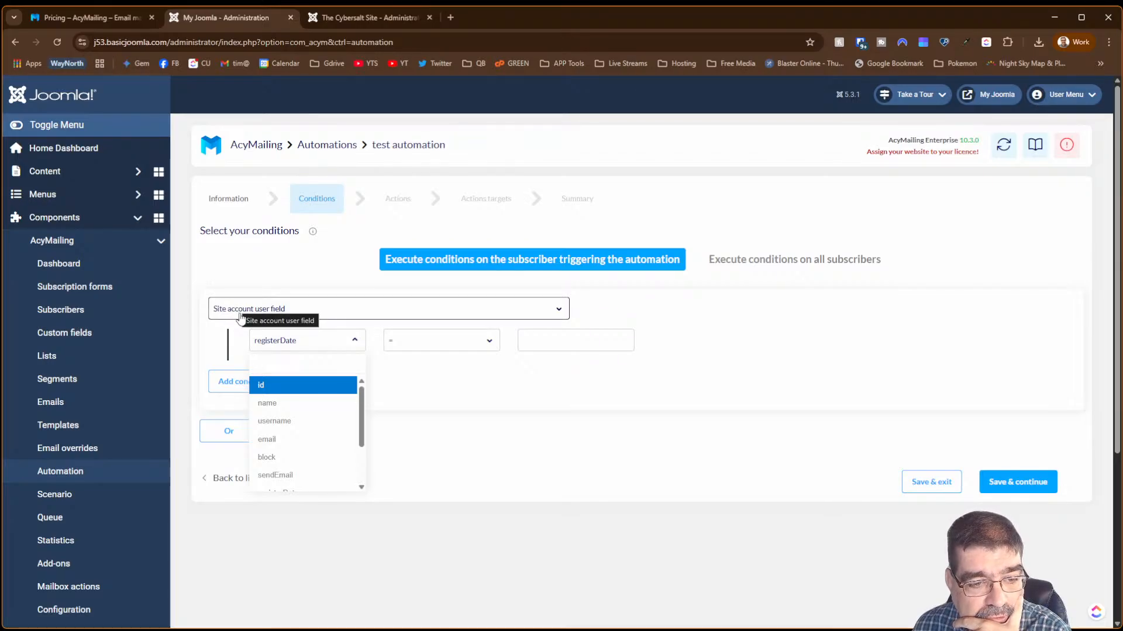
{"action": "left_click_drag", "start_coordinate": [361, 416], "coordinate": [369, 464]}
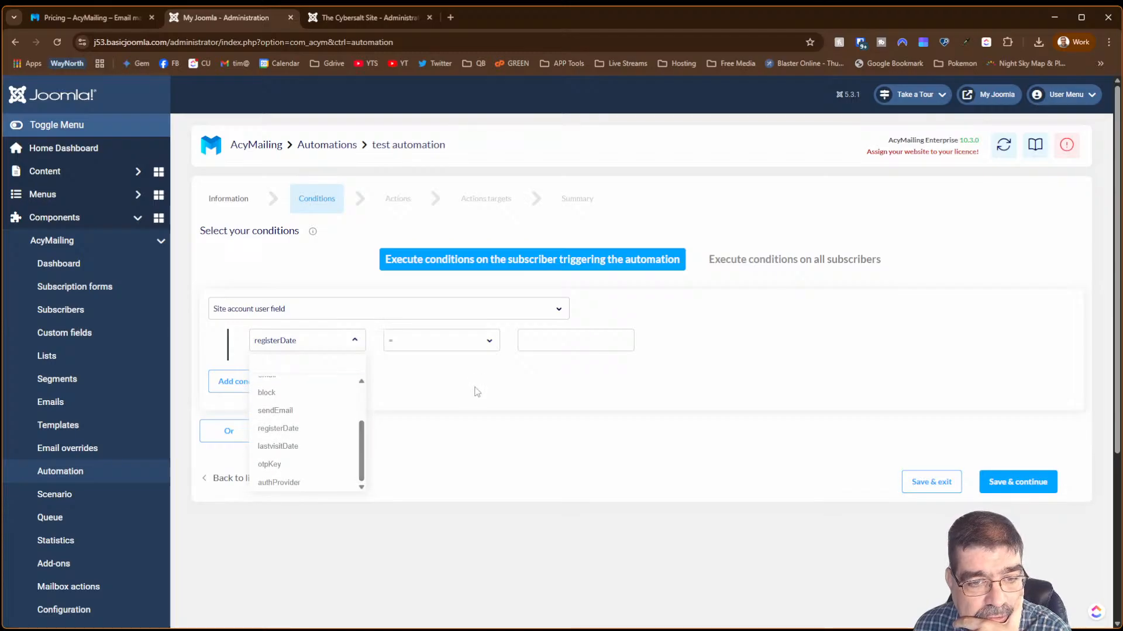
{"action": "left_click", "coordinate": [312, 312]}
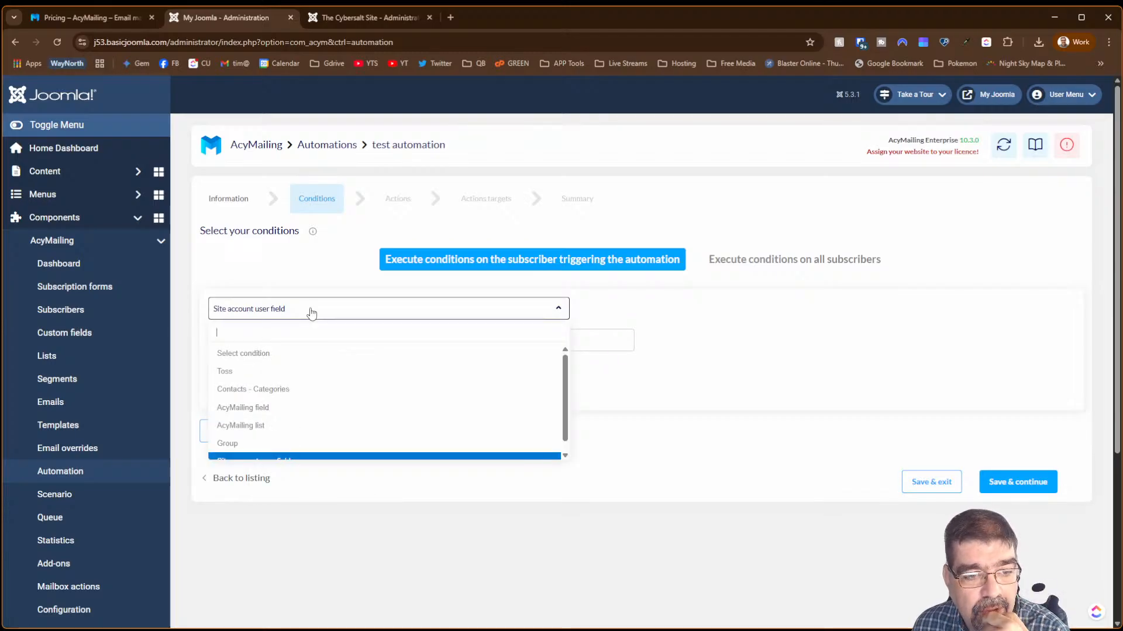
{"action": "left_click", "coordinate": [298, 371]}
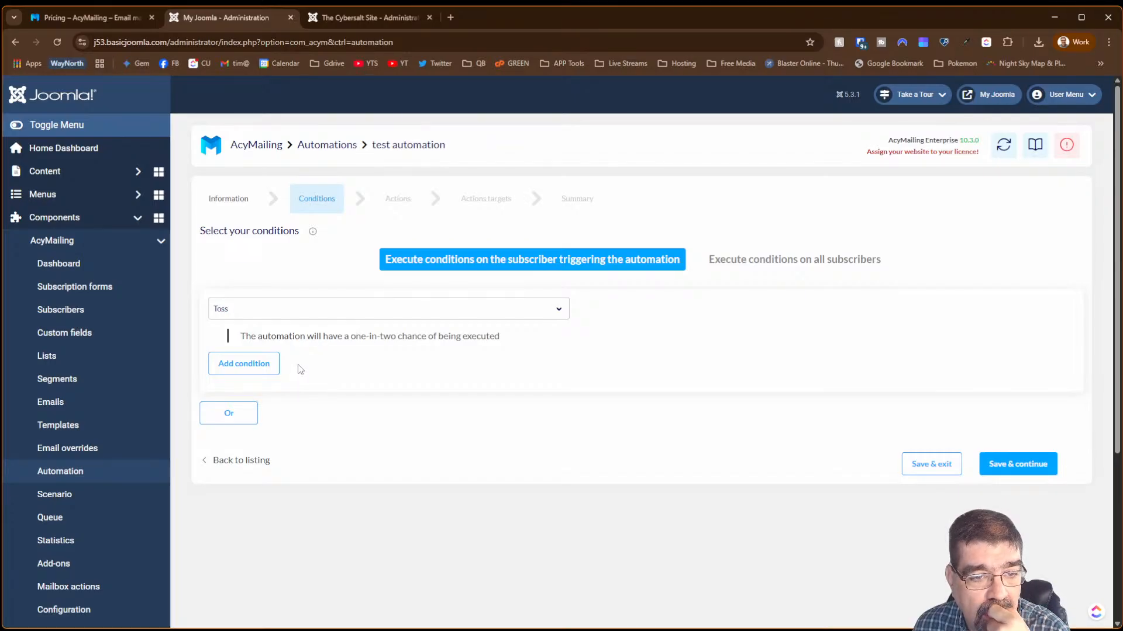
- Try a Contacts - Categories condition with In, browsing the available categories
{"action": "left_click", "coordinate": [282, 318]}
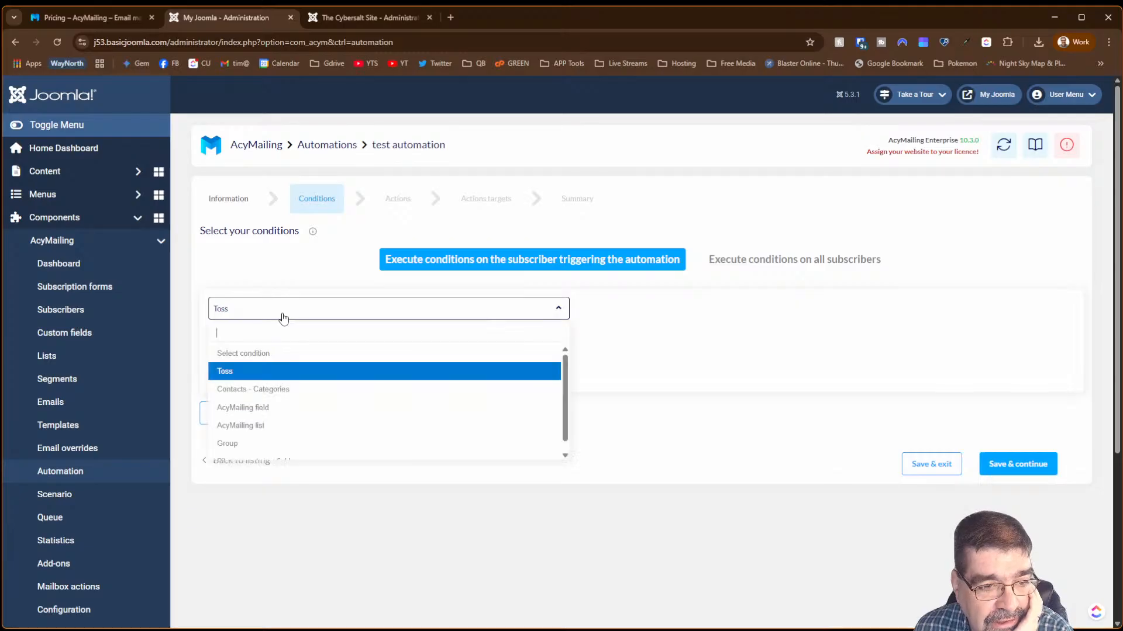
{"action": "left_click", "coordinate": [290, 389]}
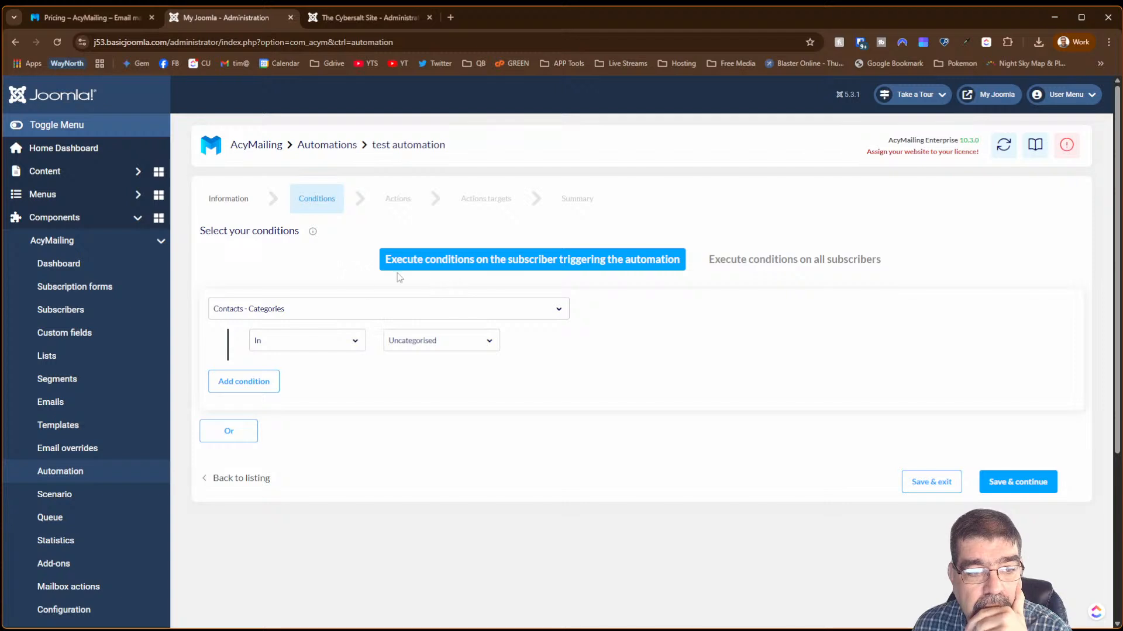
{"action": "left_click", "coordinate": [328, 342]}
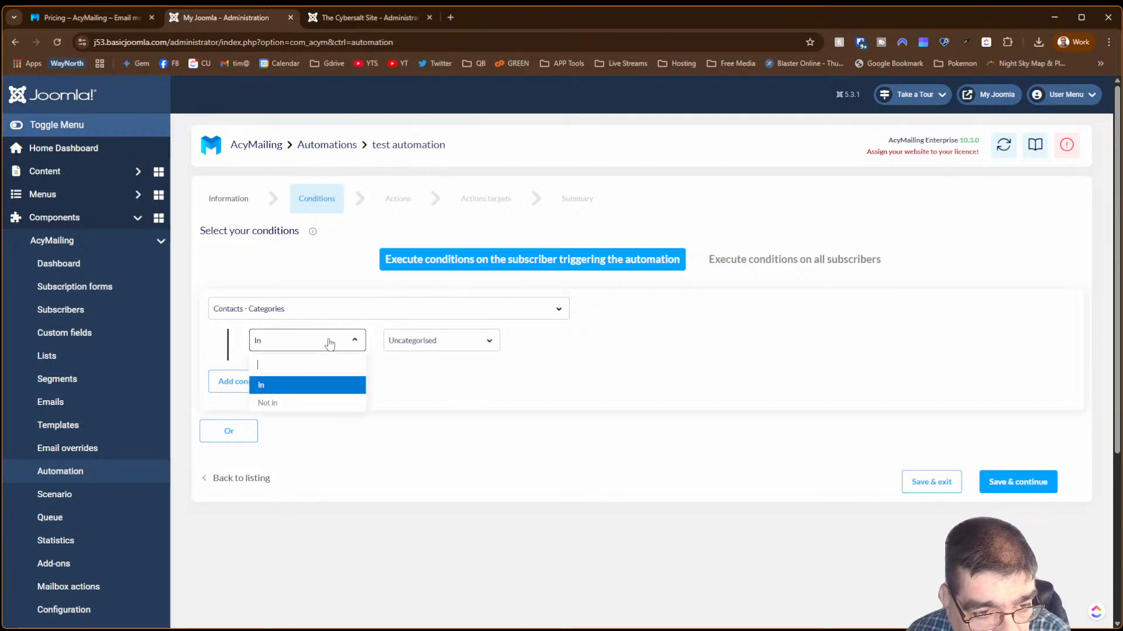
{"action": "left_click", "coordinate": [328, 342]}
{"action": "left_click", "coordinate": [458, 353]}
{"action": "left_click", "coordinate": [457, 353]}
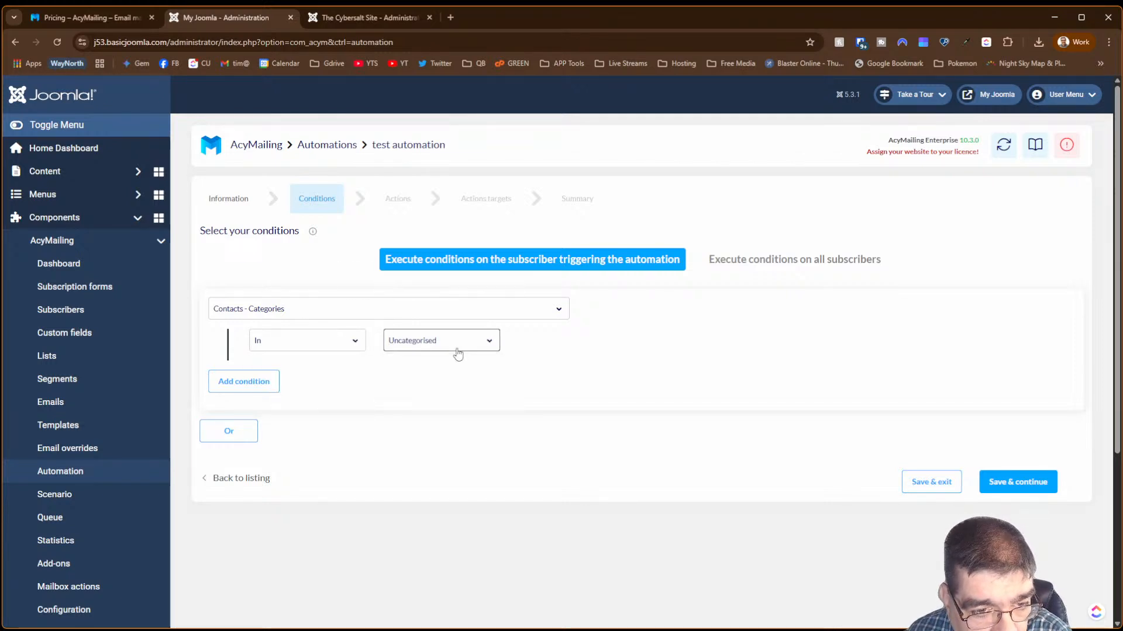
- Switch the condition to Group, In Registered, toggle sub-groups, and save the conditions
{"action": "left_click", "coordinate": [255, 309]}
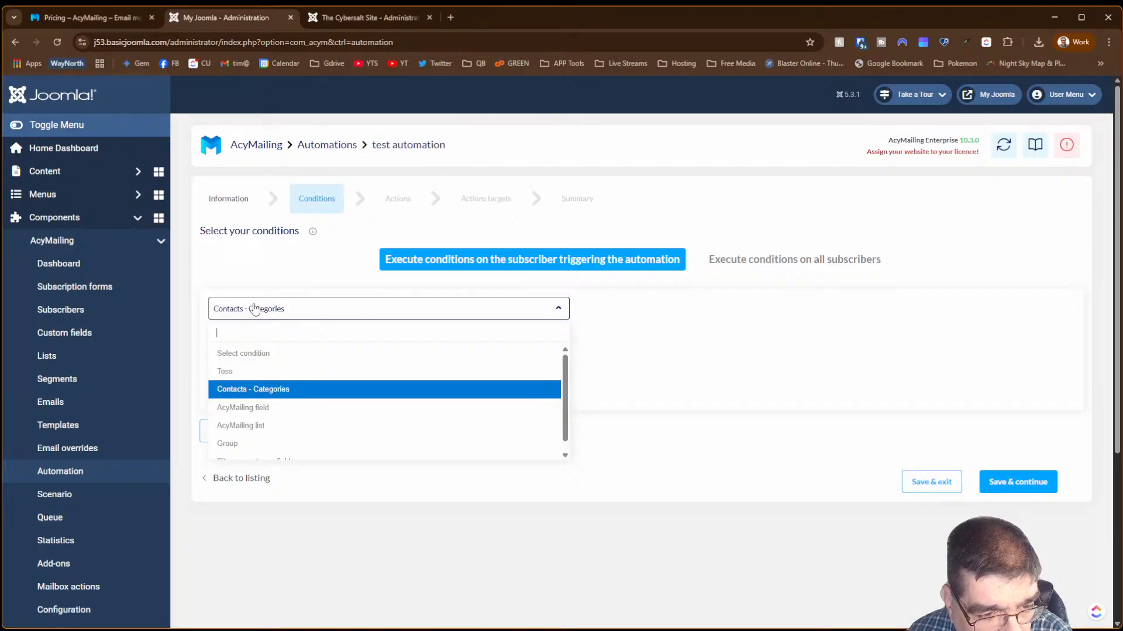
{"action": "scroll", "coordinate": [308, 383], "scroll_direction": "down", "scroll_amount": 1}
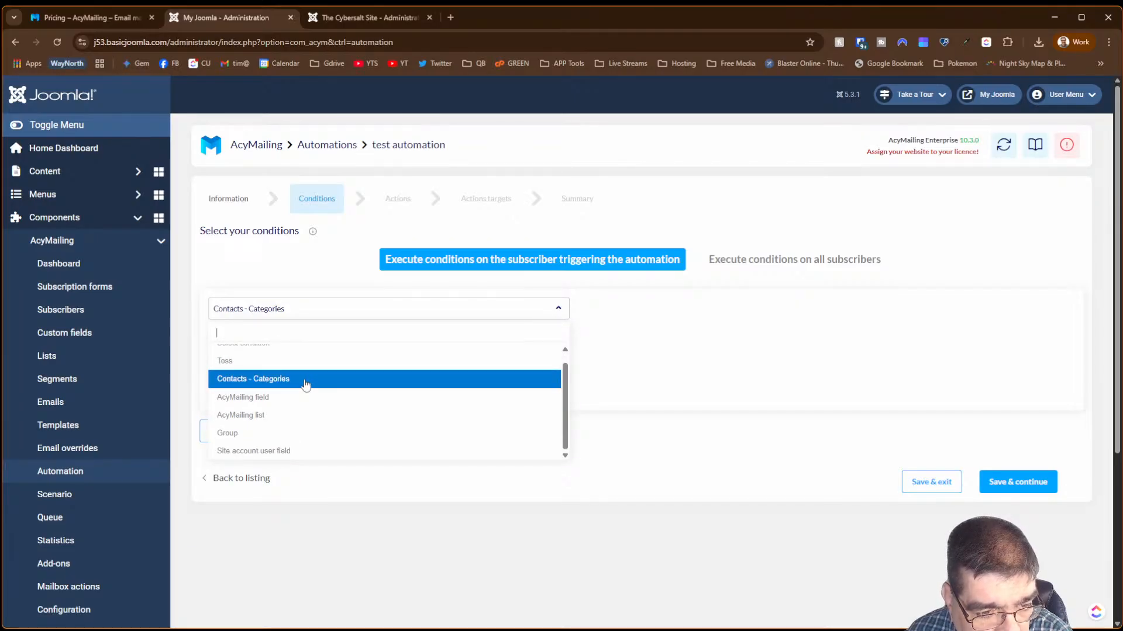
{"action": "left_click", "coordinate": [304, 434]}
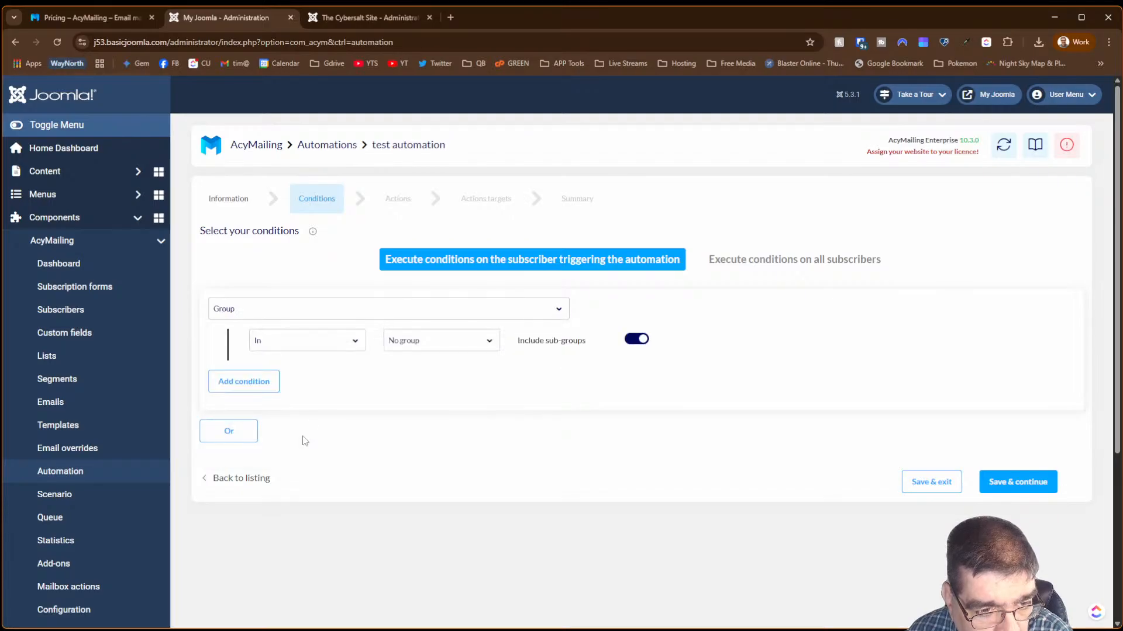
{"action": "left_click", "coordinate": [421, 342]}
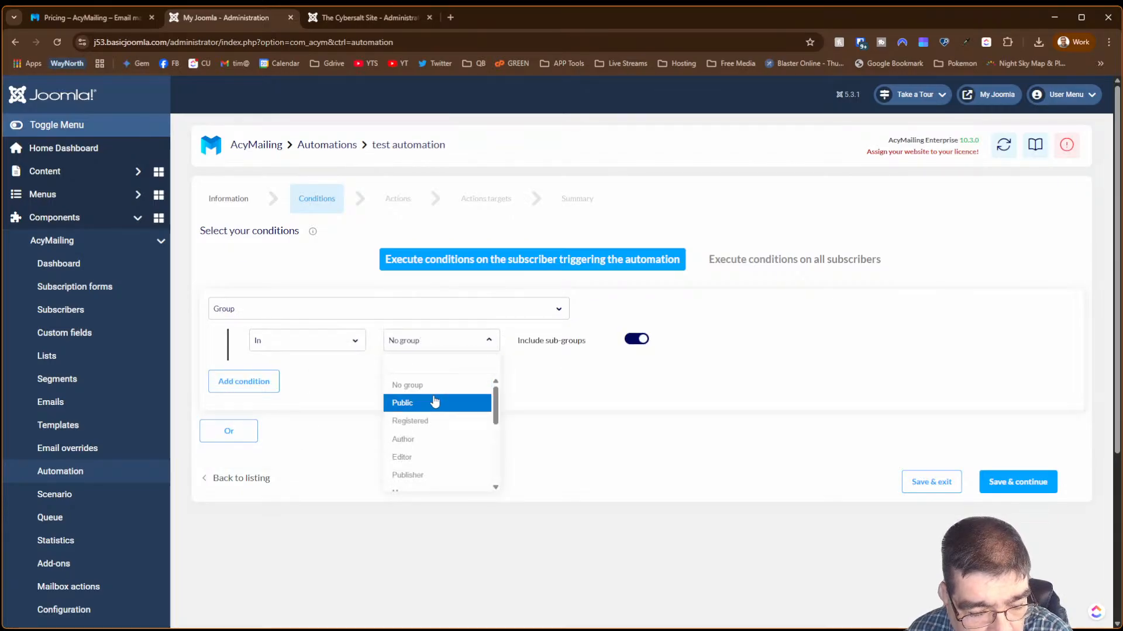
{"action": "left_click", "coordinate": [435, 421]}
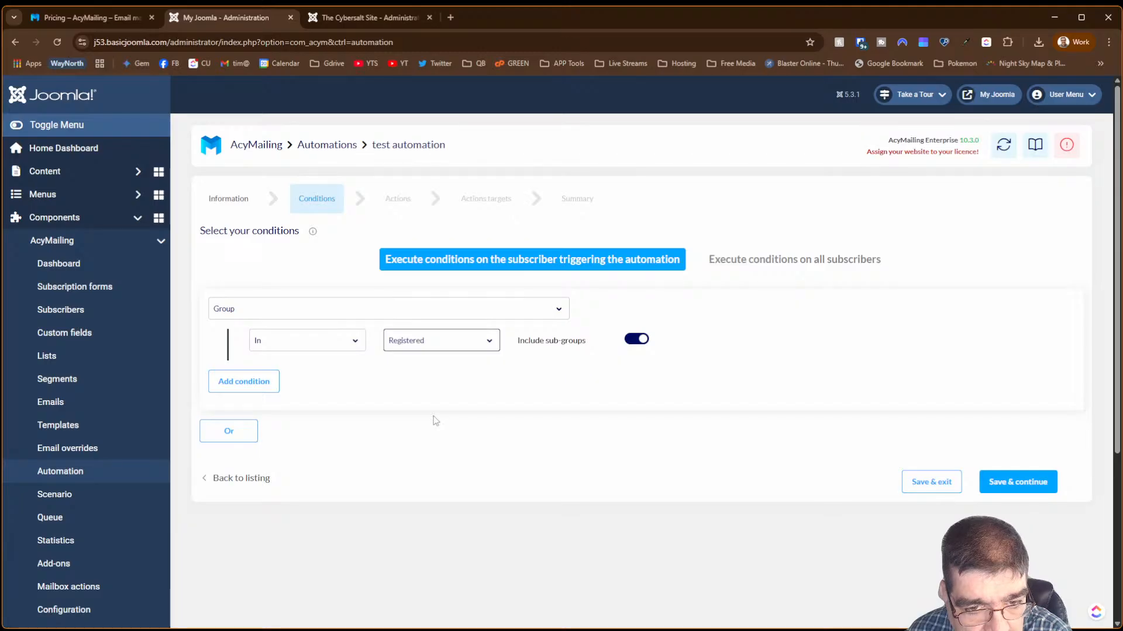
{"action": "left_click", "coordinate": [636, 341]}
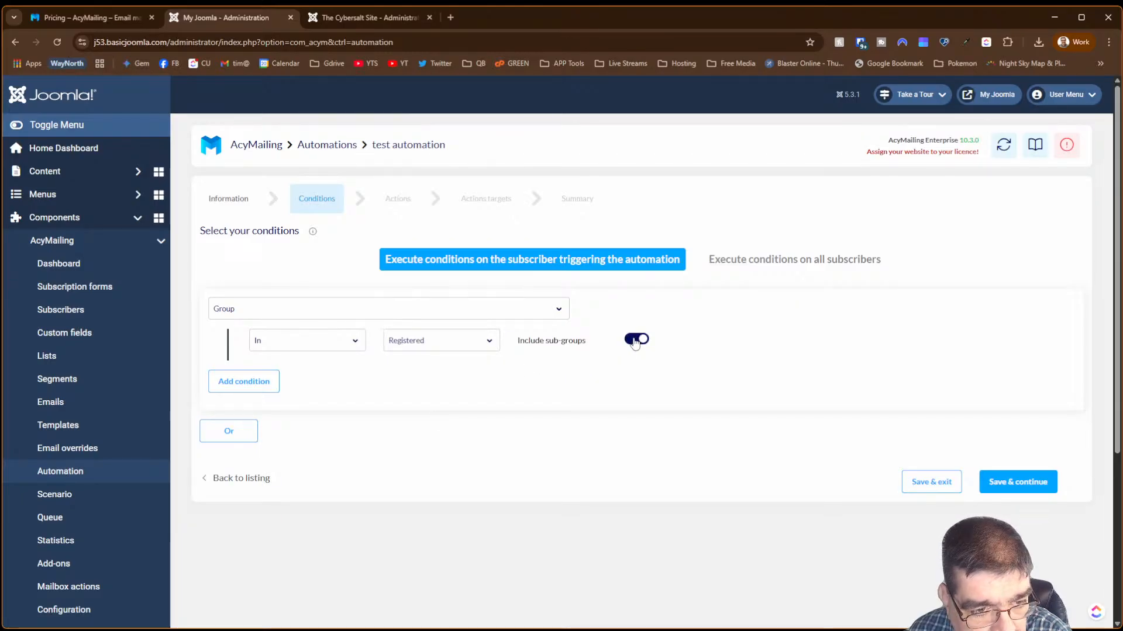
{"action": "left_click", "coordinate": [1016, 486]}
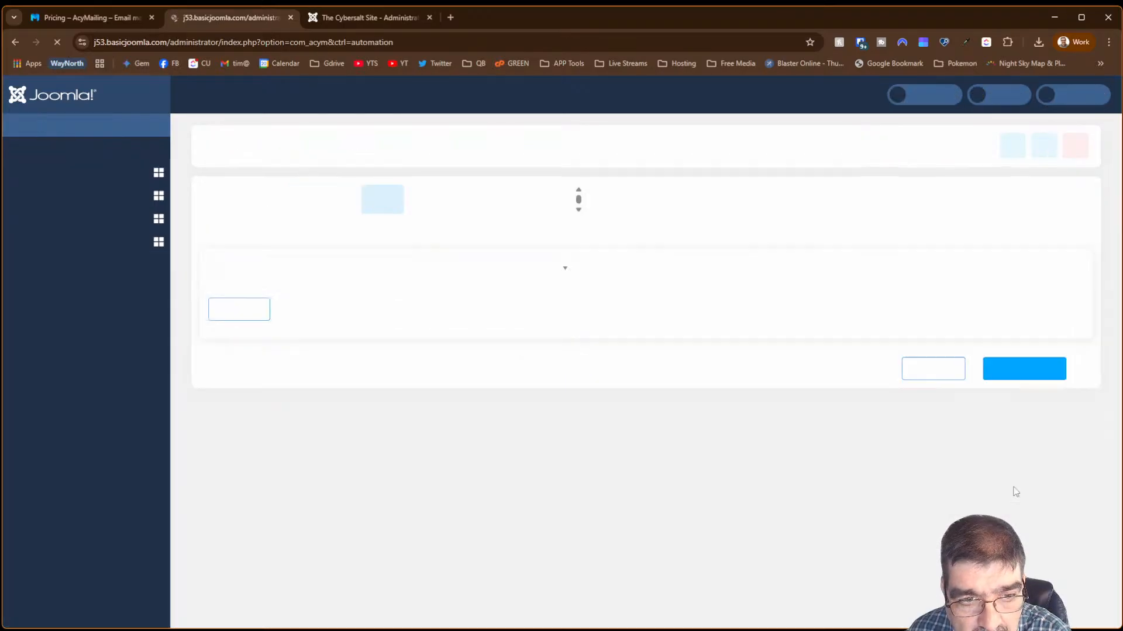
- Choose the 'Subscribe to a follow-up' action, check the follow-up list, then return to Conditions
{"action": "left_click", "coordinate": [314, 274]}
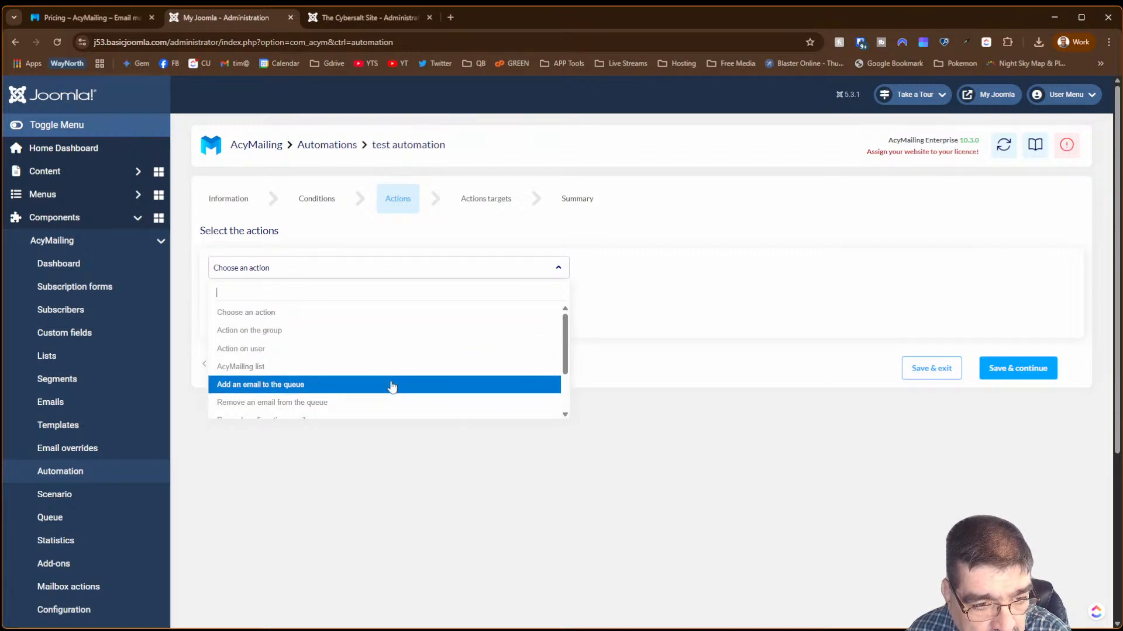
{"action": "scroll", "coordinate": [390, 385], "scroll_direction": "down", "scroll_amount": 2}
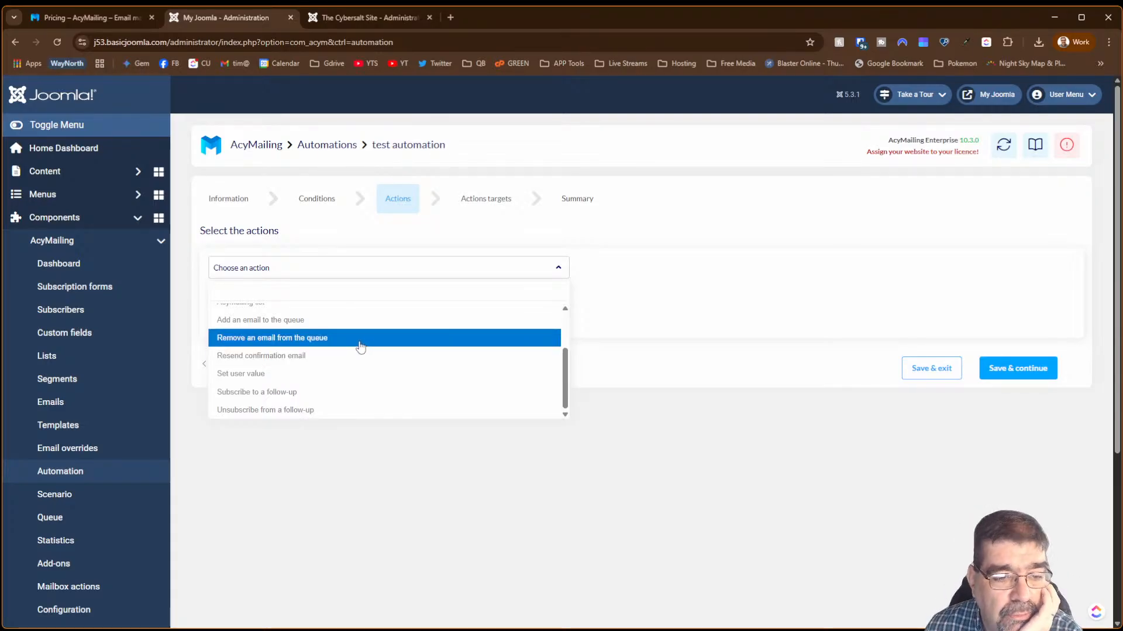
{"action": "left_click", "coordinate": [354, 393]}
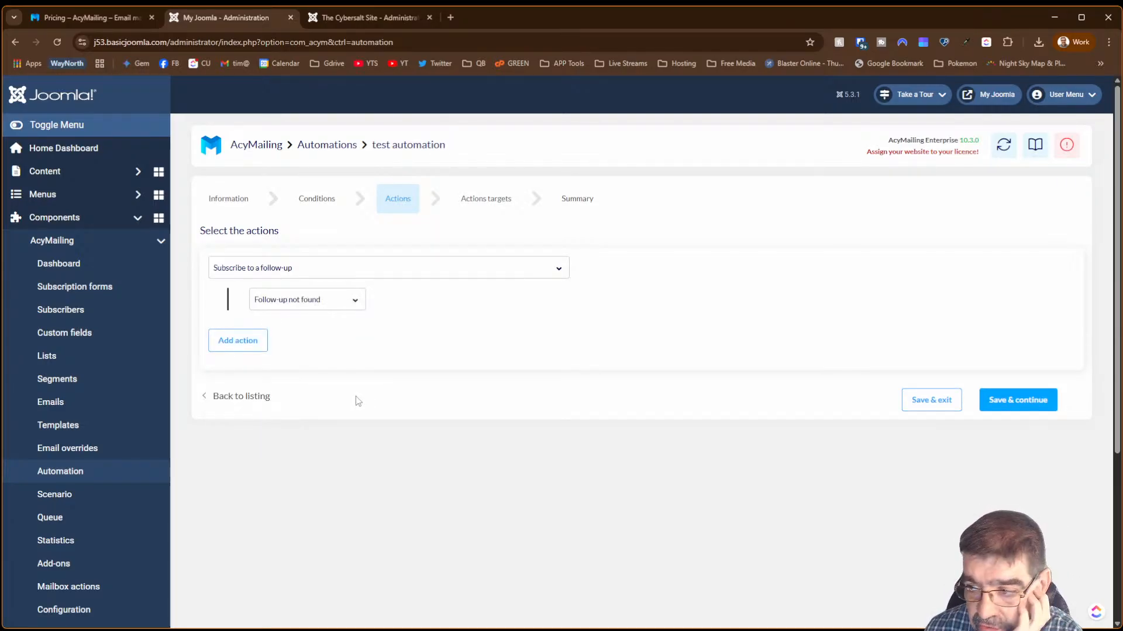
{"action": "left_click", "coordinate": [302, 304]}
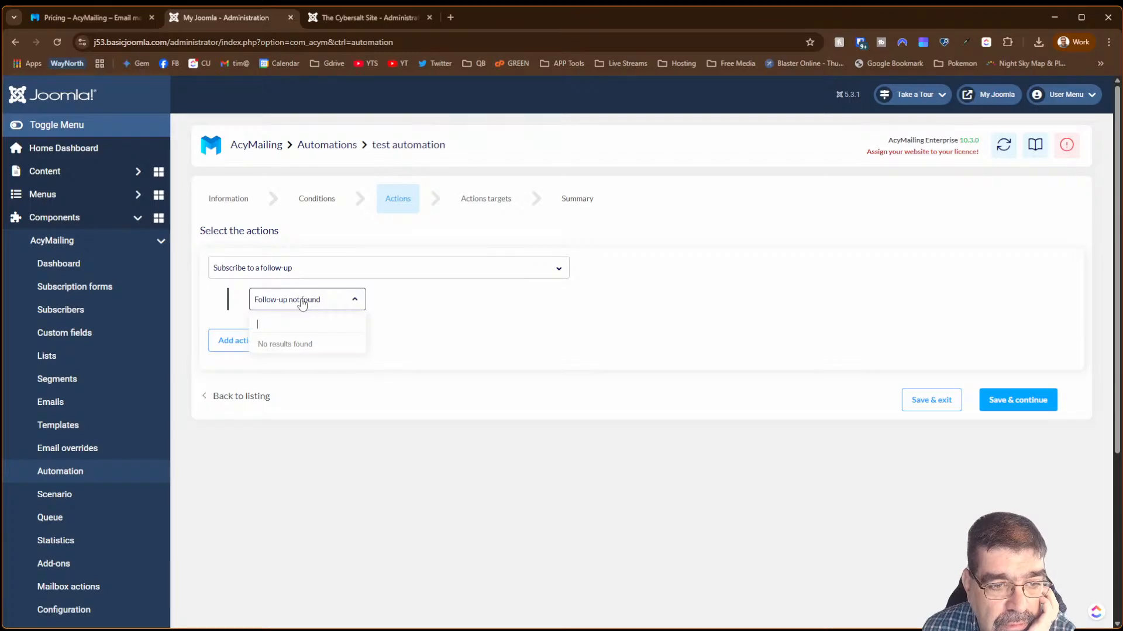
{"action": "left_click", "coordinate": [290, 268]}
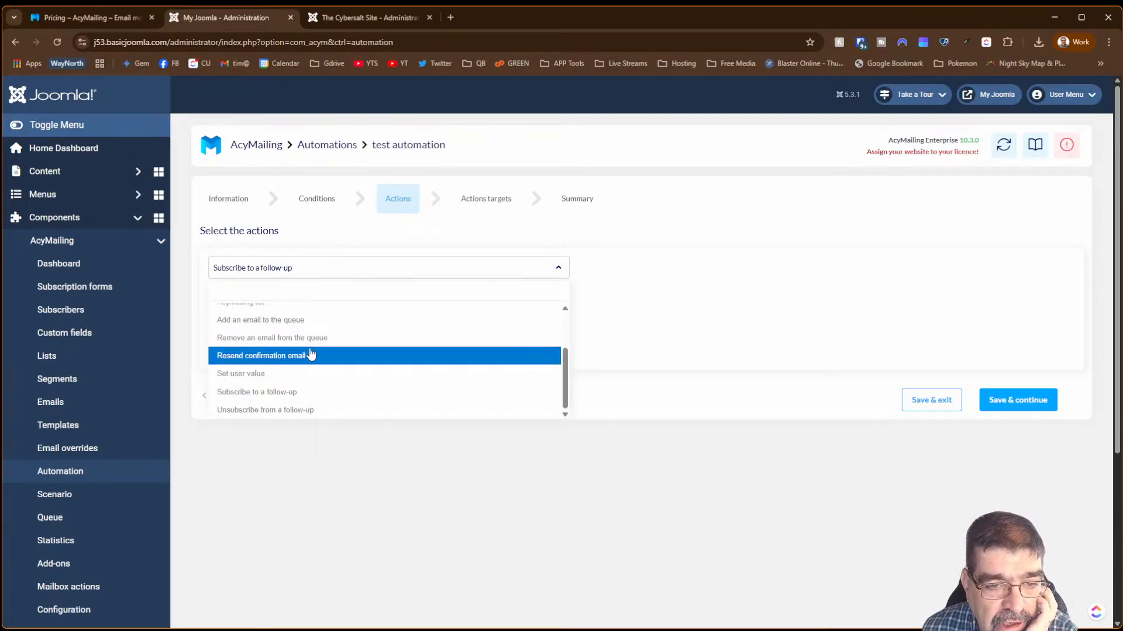
{"action": "scroll", "coordinate": [311, 355], "scroll_direction": "up", "scroll_amount": 2}
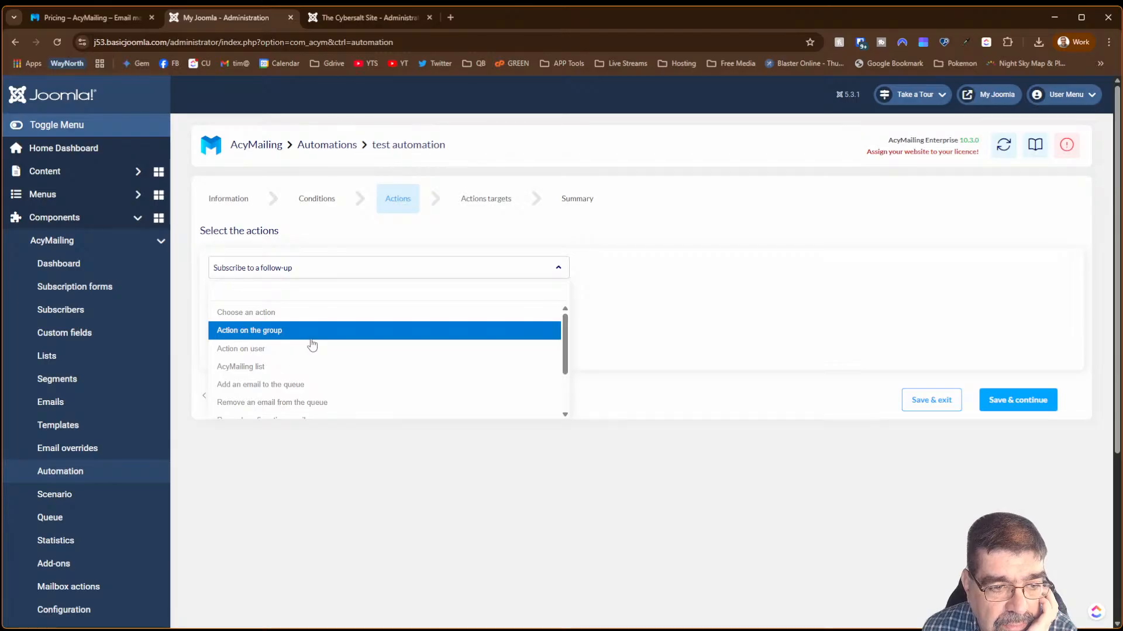
{"action": "left_click", "coordinate": [317, 202]}
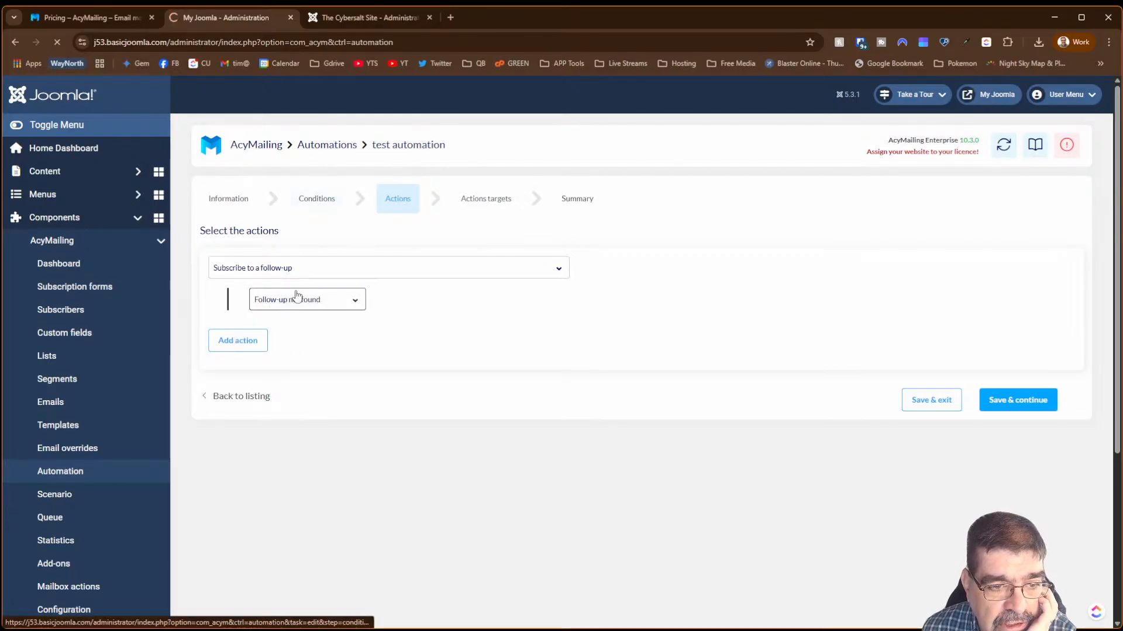
- Set a Site account user field condition with the Contains operator and a typed value, then save
{"action": "left_click", "coordinate": [278, 310]}
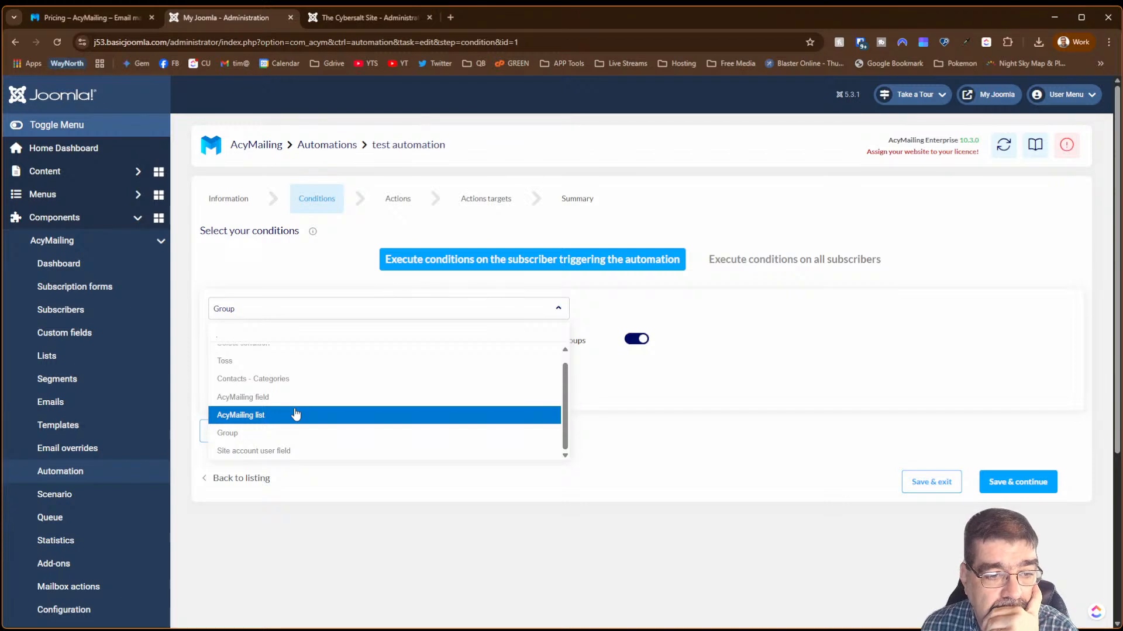
{"action": "left_click", "coordinate": [287, 452]}
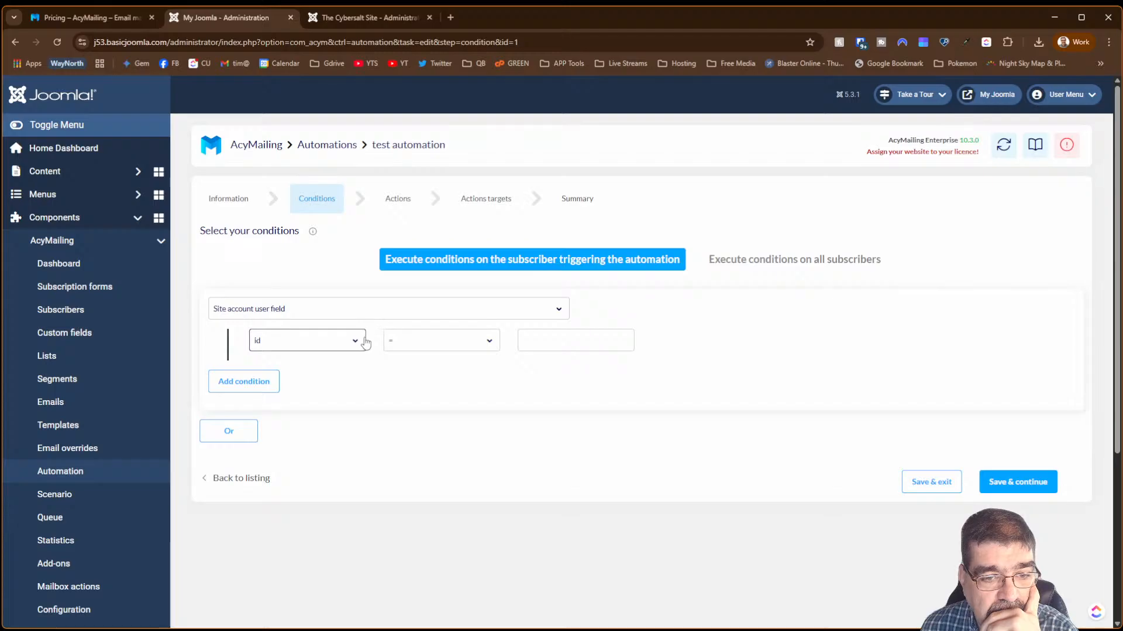
{"action": "left_click", "coordinate": [432, 349]}
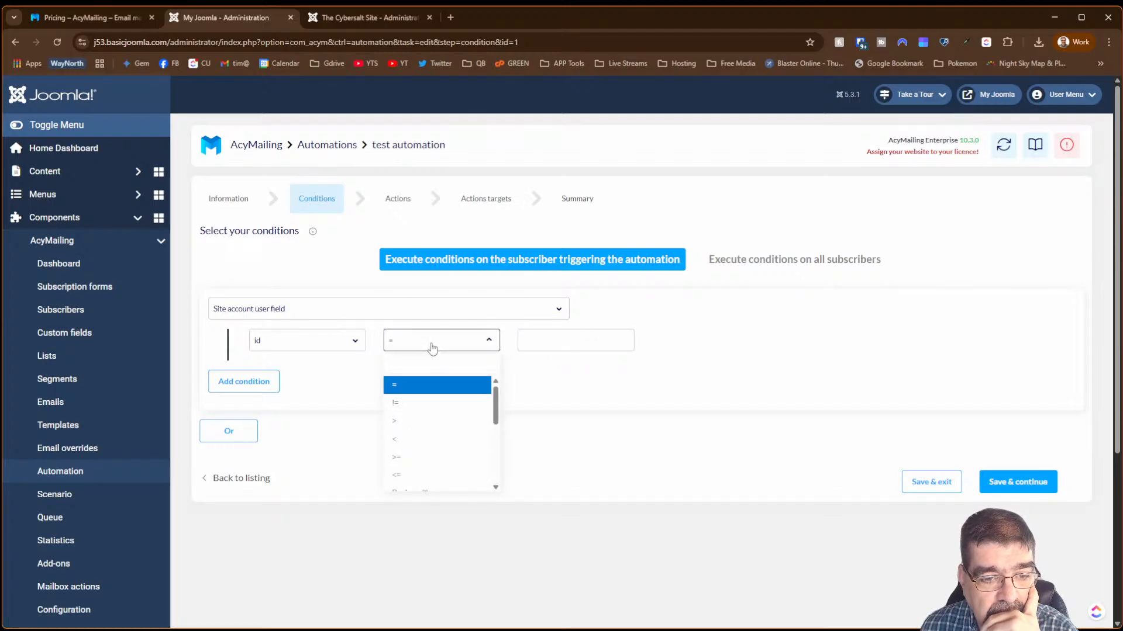
{"action": "left_click_drag", "start_coordinate": [495, 400], "coordinate": [499, 414]}
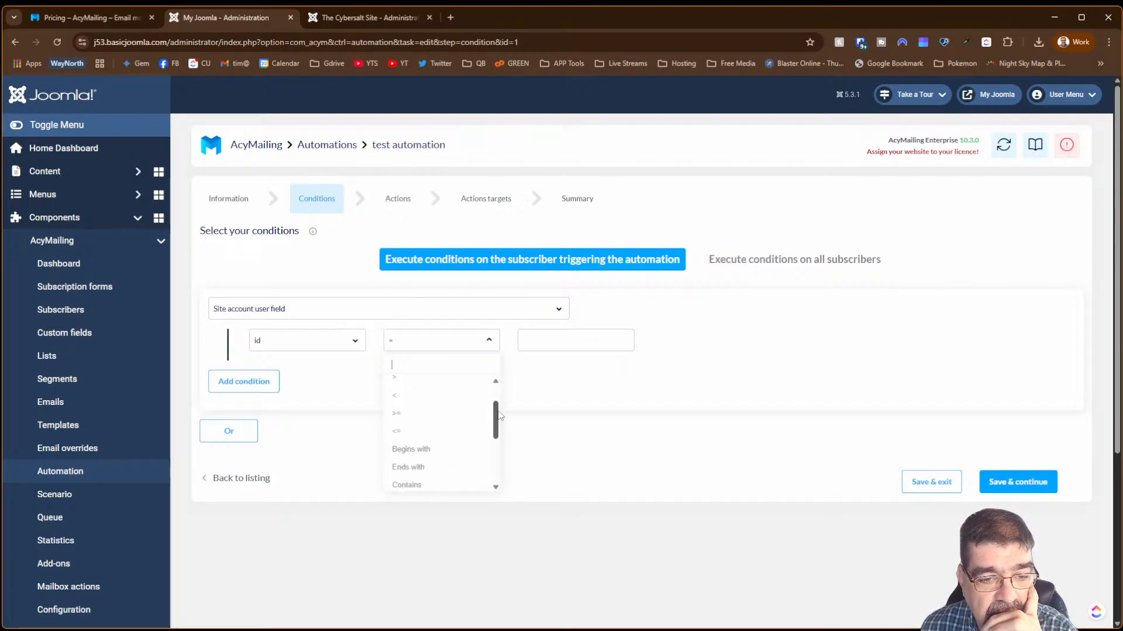
{"action": "scroll", "coordinate": [499, 414], "scroll_direction": "down", "scroll_amount": 2}
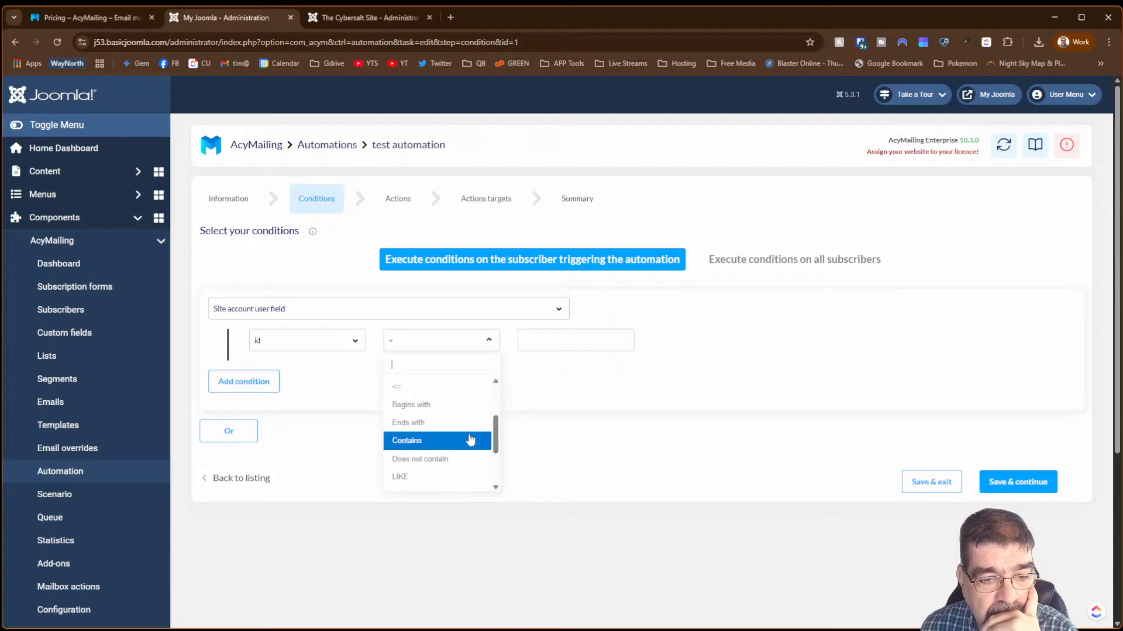
{"action": "left_click", "coordinate": [421, 440]}
{"action": "left_click", "coordinate": [522, 346]}
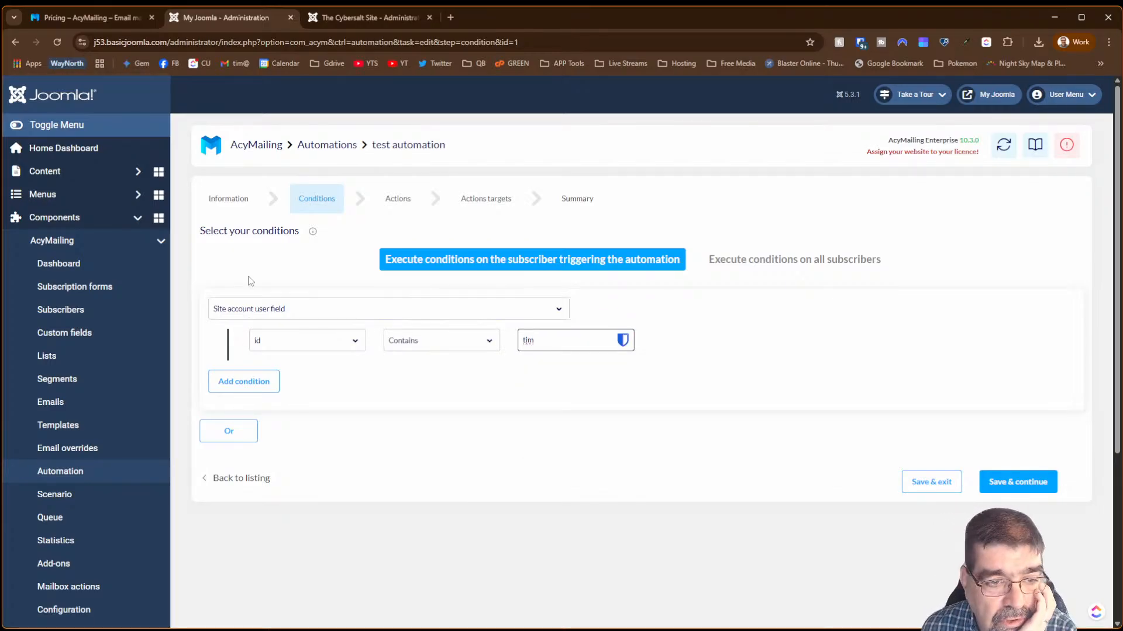
{"action": "left_click", "coordinate": [1005, 495]}
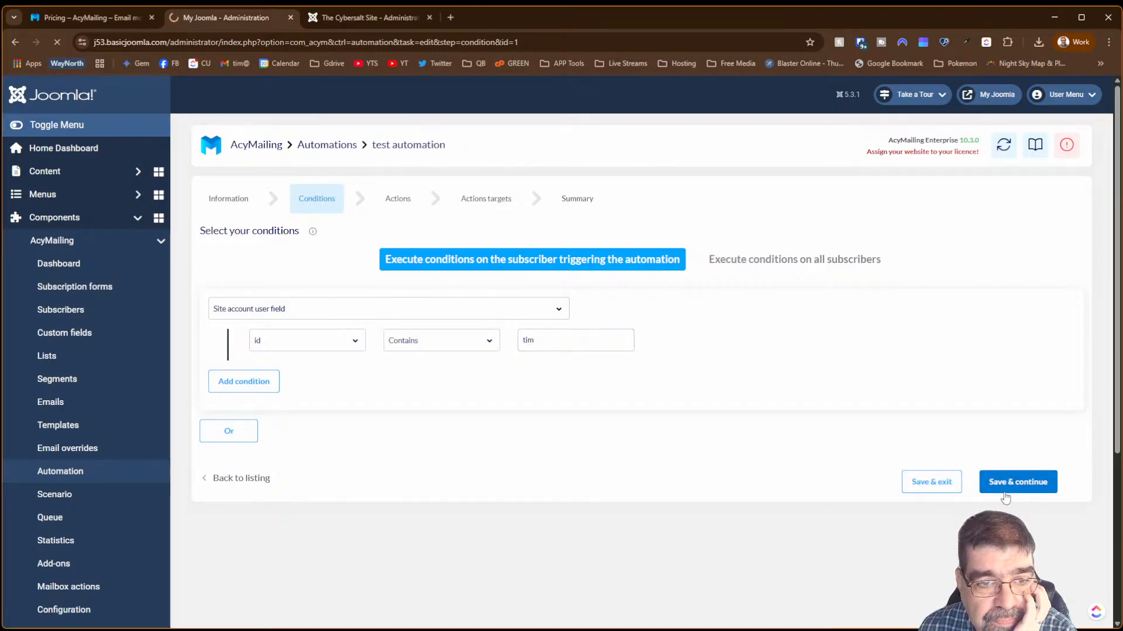
- Make the action an AcyMailing list action that subscribes users to Newsletters, then Save & continue
{"action": "left_click", "coordinate": [259, 275]}
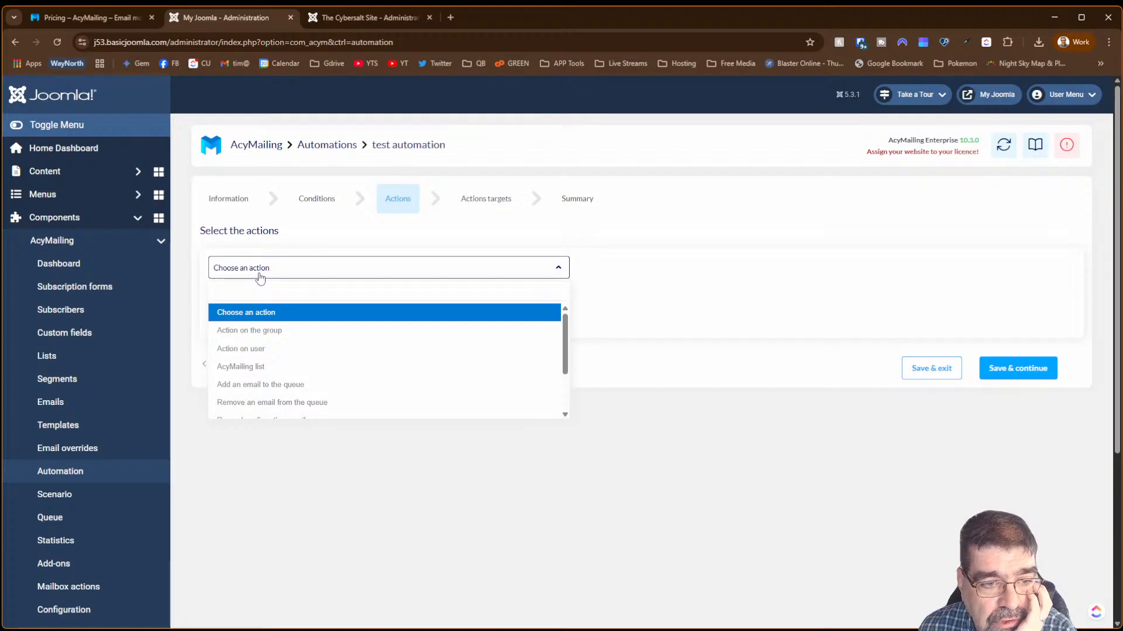
{"action": "left_click", "coordinate": [264, 348]}
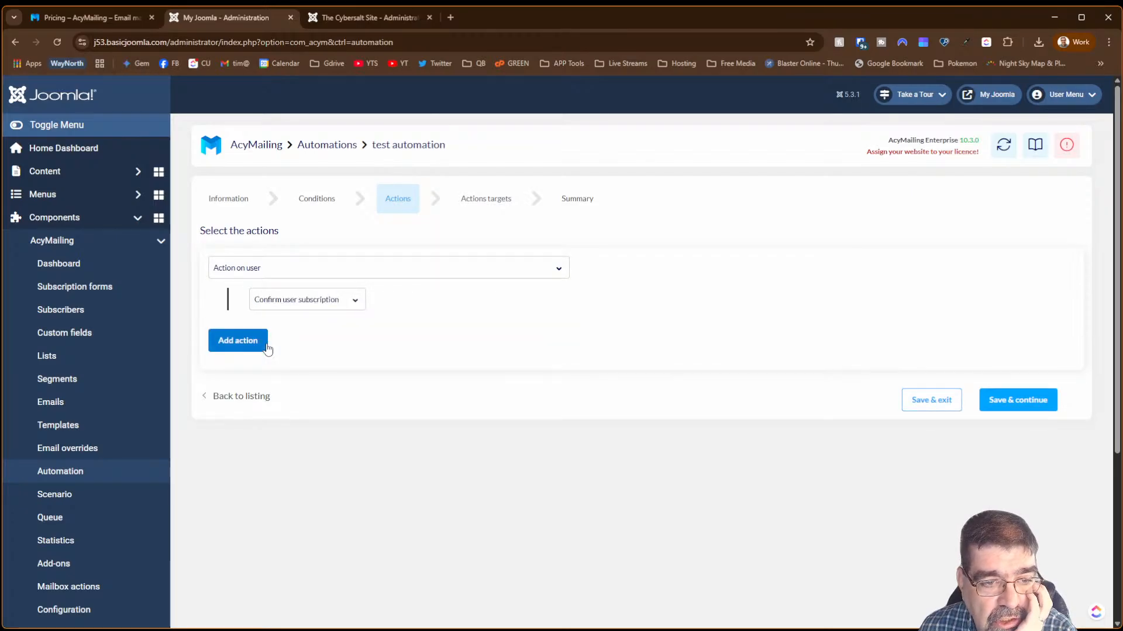
{"action": "left_click", "coordinate": [277, 304]}
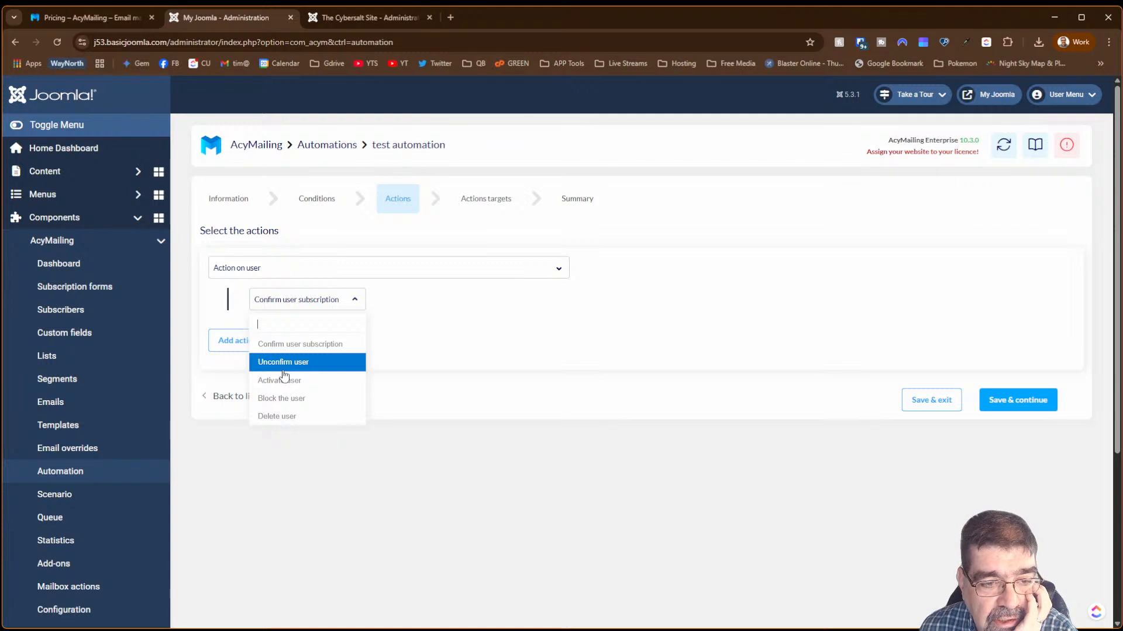
{"action": "left_click", "coordinate": [288, 304]}
{"action": "left_click", "coordinate": [288, 270]}
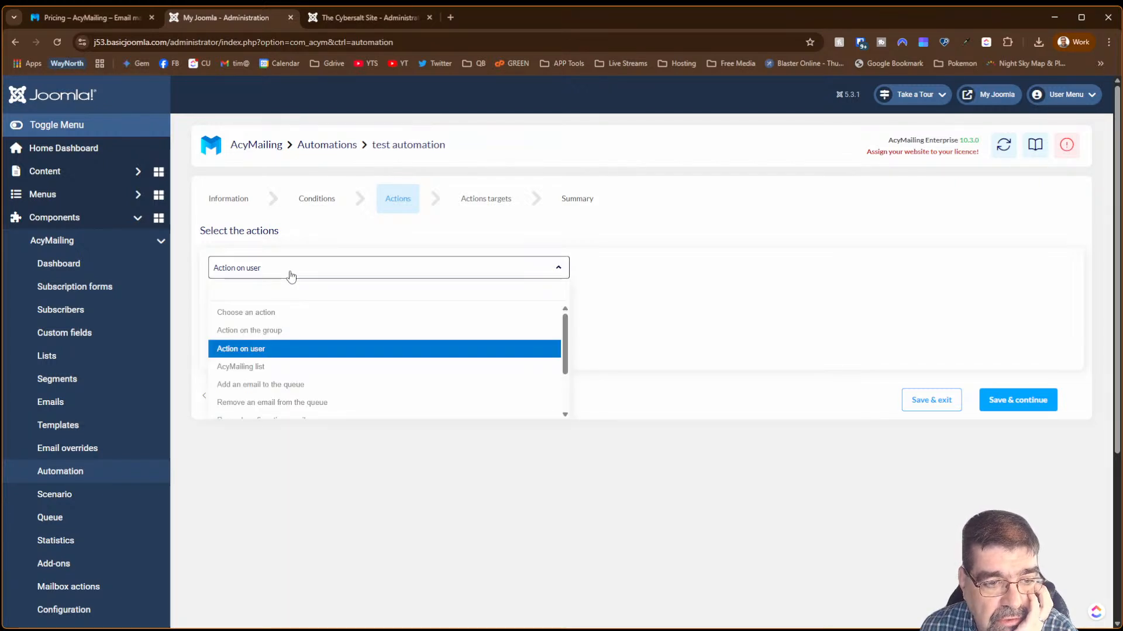
{"action": "left_click", "coordinate": [294, 367]}
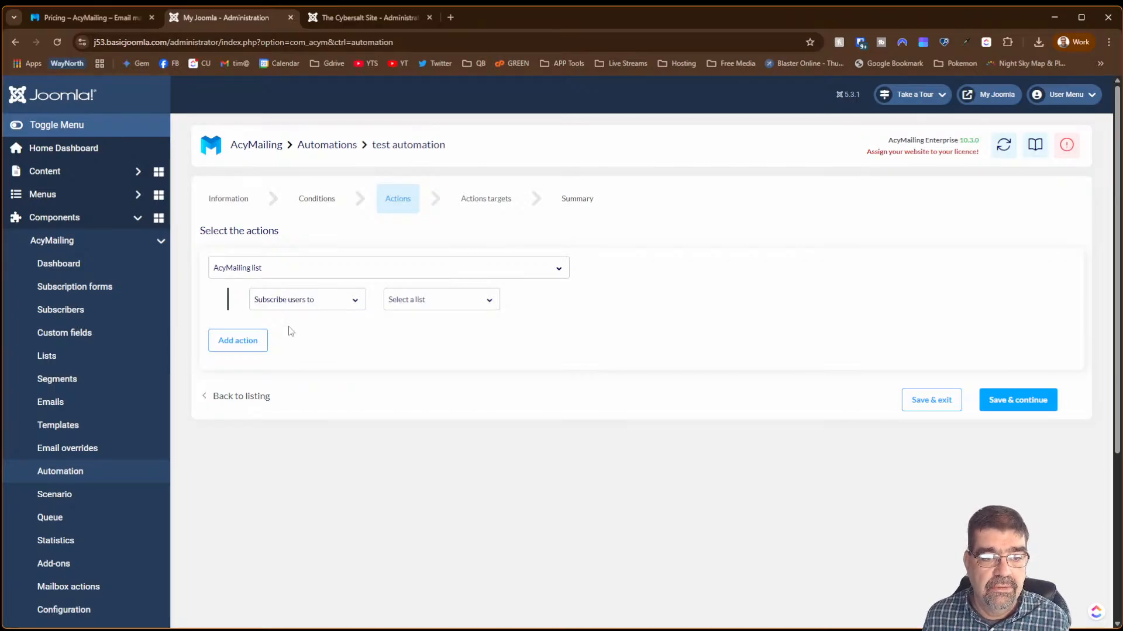
{"action": "left_click", "coordinate": [455, 303]}
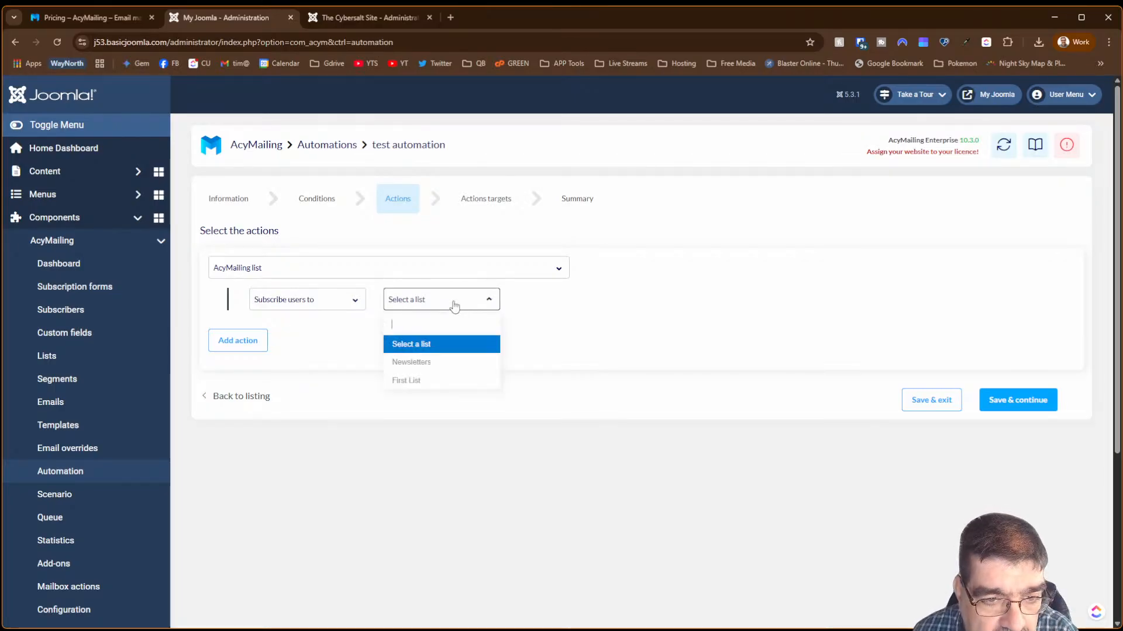
{"action": "left_click", "coordinate": [439, 363]}
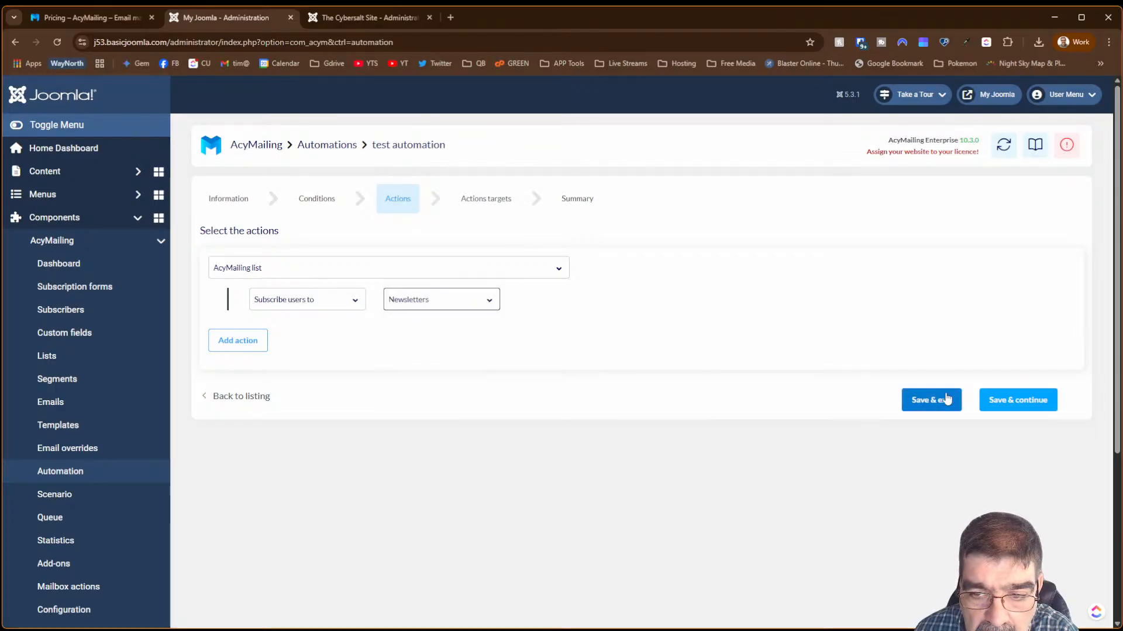
{"action": "left_click", "coordinate": [987, 406]}
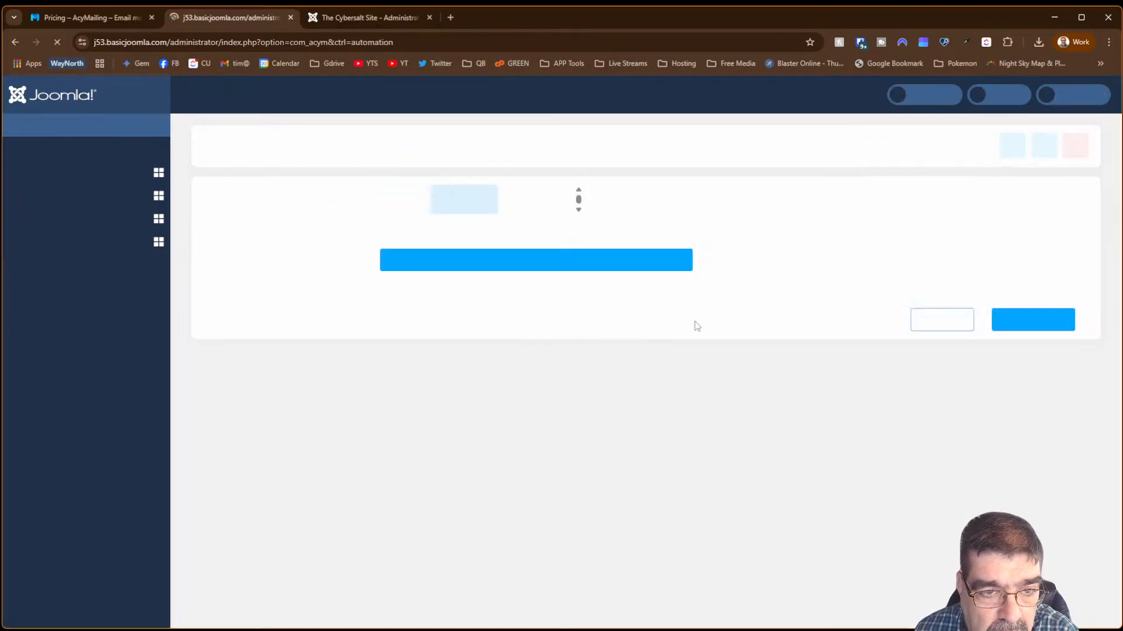
- Switch the condition's compared user field from id to name, then Save & continue
{"action": "left_click", "coordinate": [229, 205]}
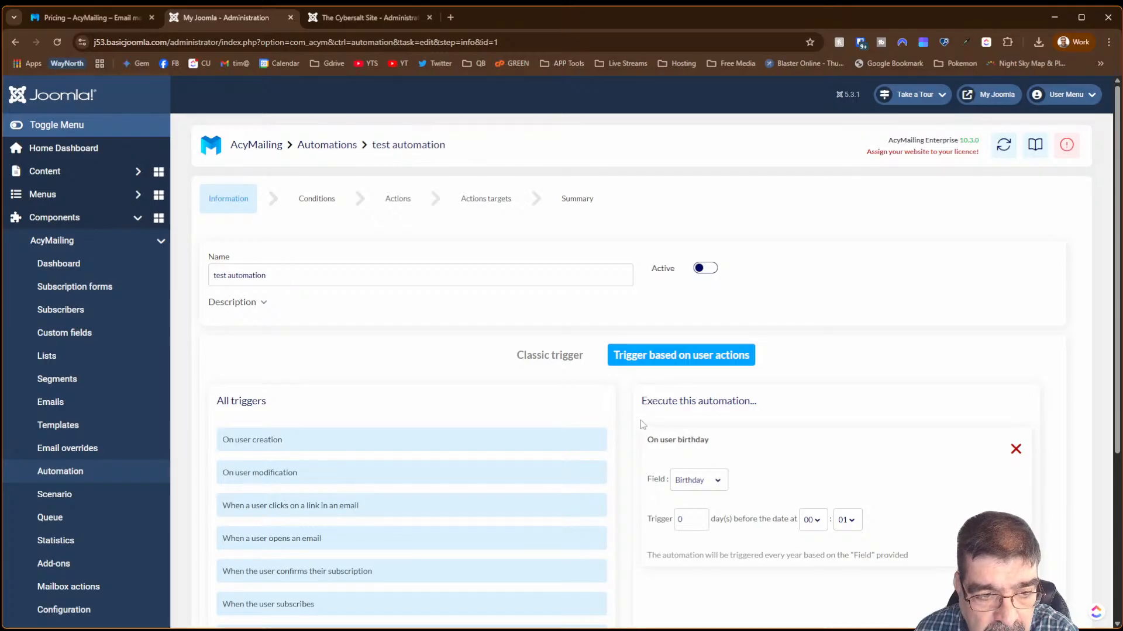
{"action": "left_click", "coordinate": [331, 209]}
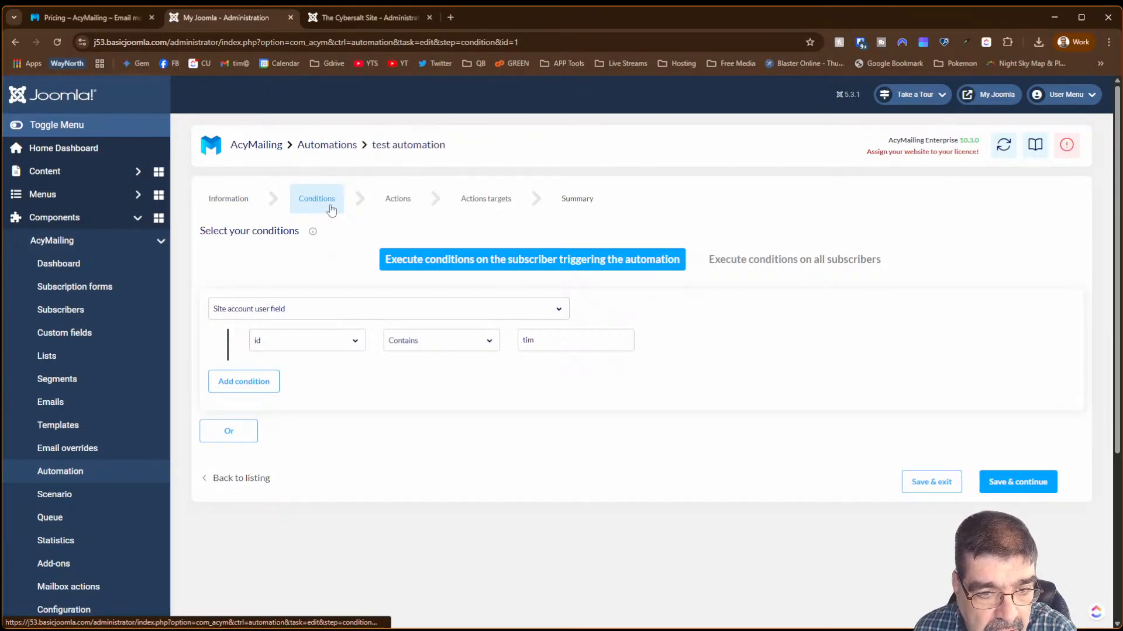
{"action": "left_click", "coordinate": [533, 345]}
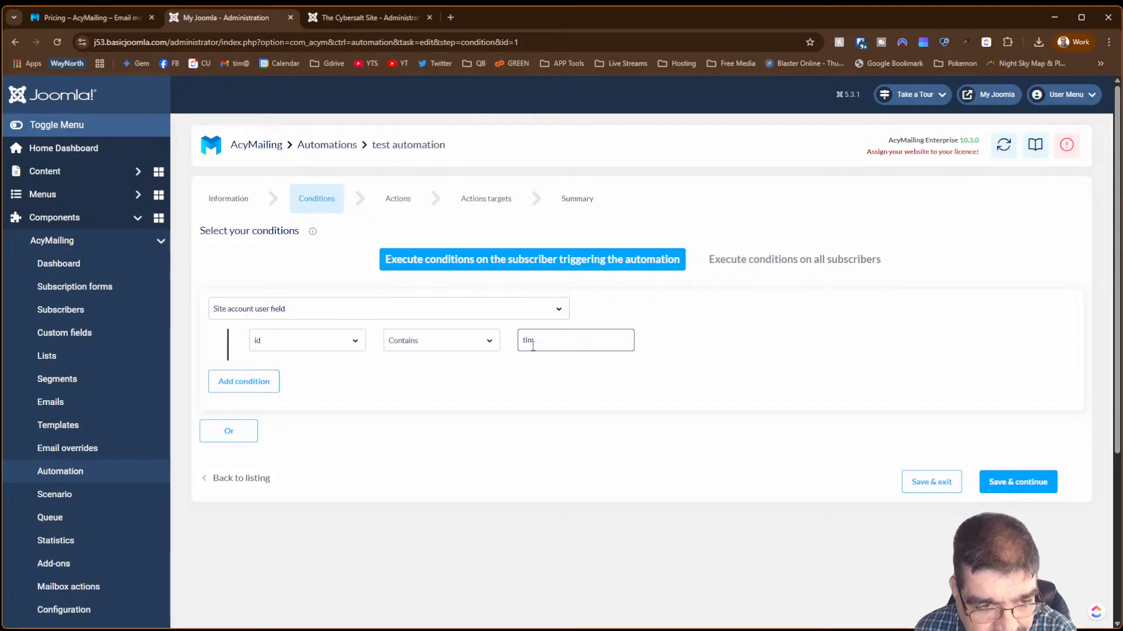
{"action": "left_click", "coordinate": [280, 339]}
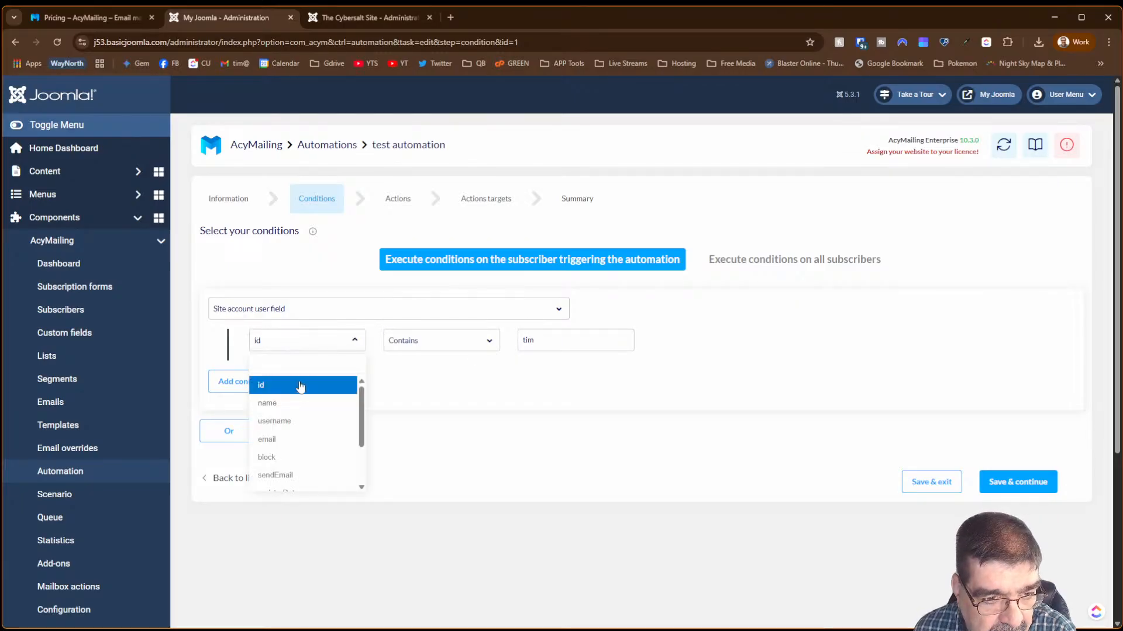
{"action": "left_click", "coordinate": [302, 405]}
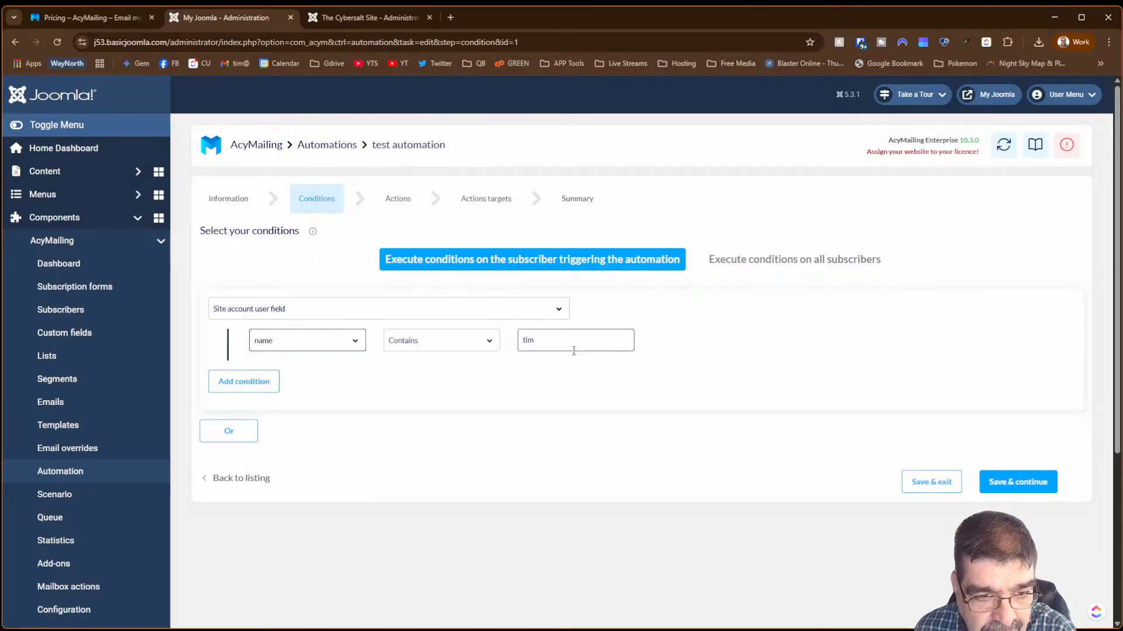
{"action": "left_click", "coordinate": [994, 480]}
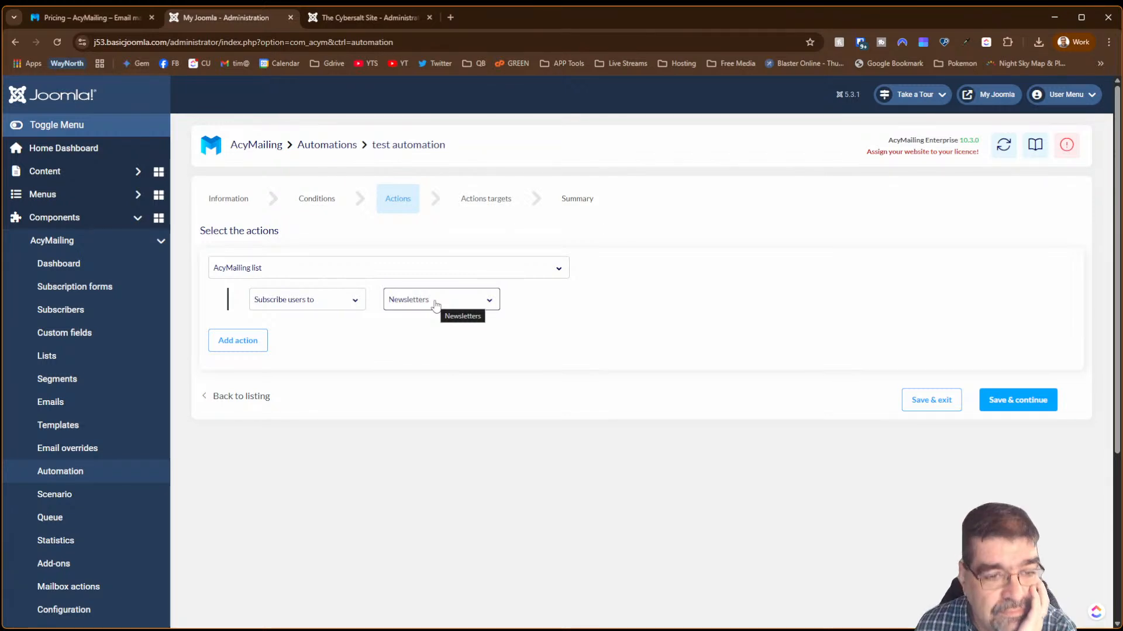
- Change the action to Add an email to the queue, choosing the existing Cybersalt email
{"action": "left_click", "coordinate": [337, 299]}
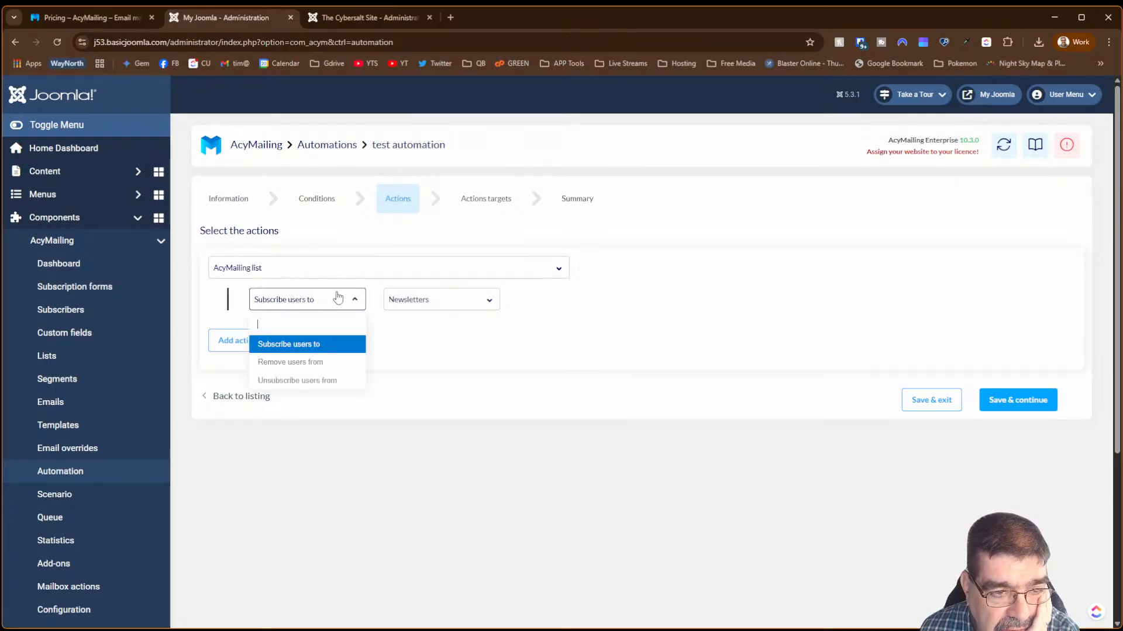
{"action": "left_click", "coordinate": [327, 274]}
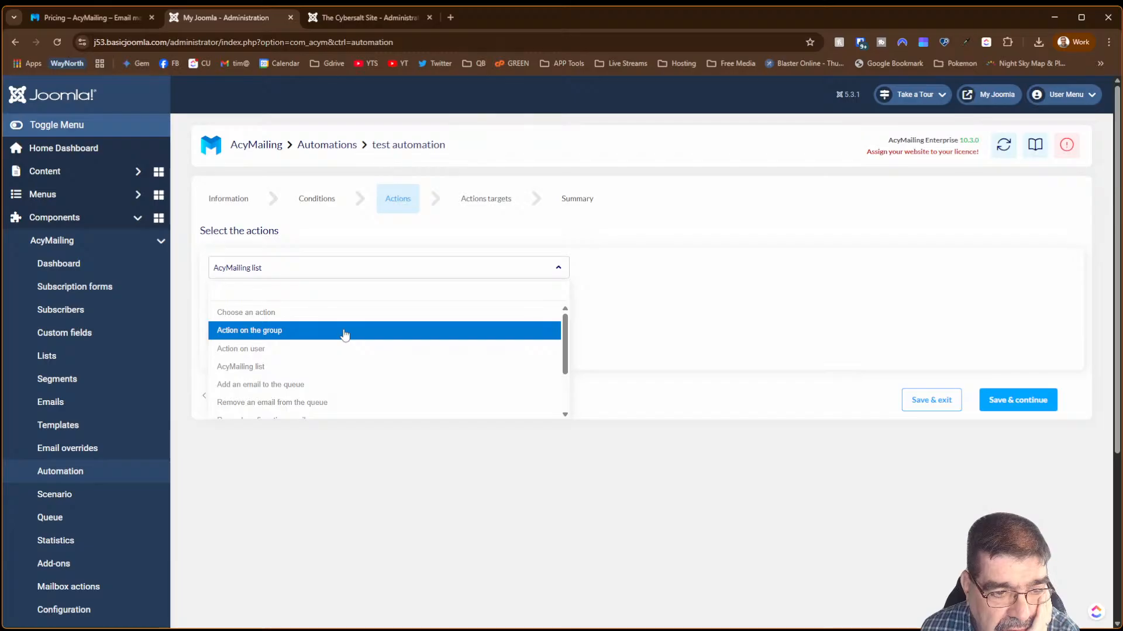
{"action": "left_click", "coordinate": [331, 388]}
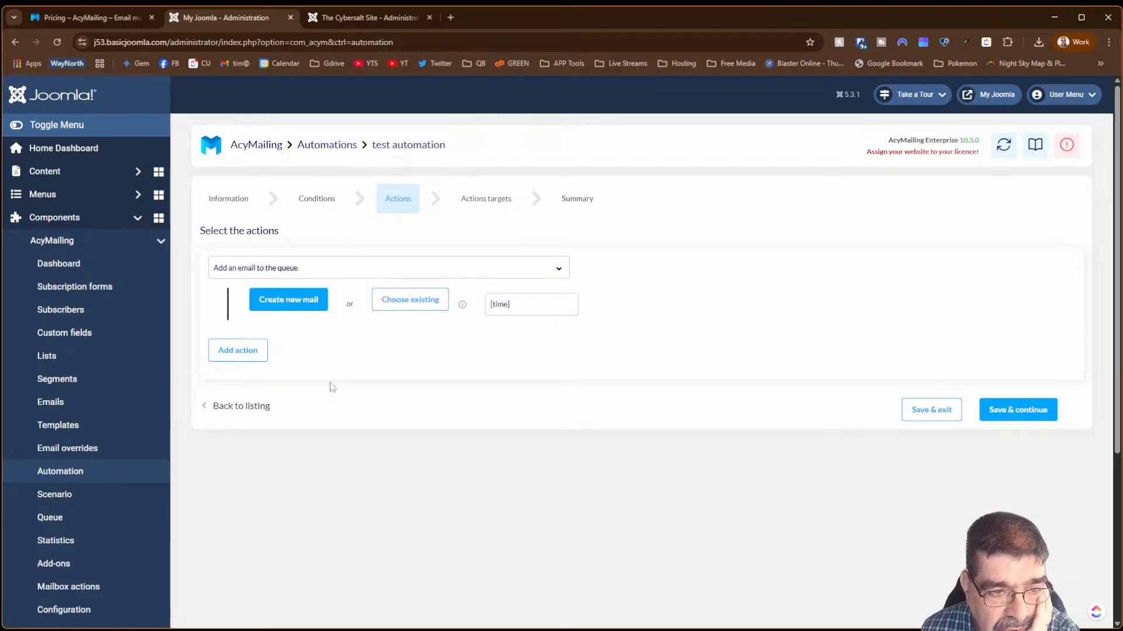
{"action": "left_click", "coordinate": [409, 299]}
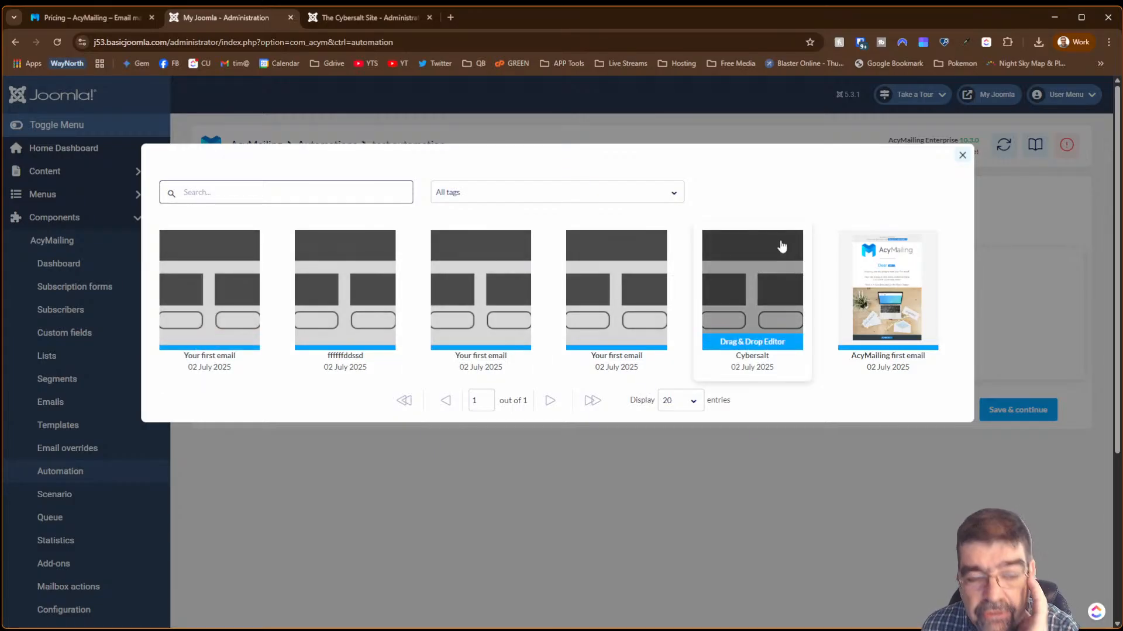
{"action": "left_click", "coordinate": [756, 304]}
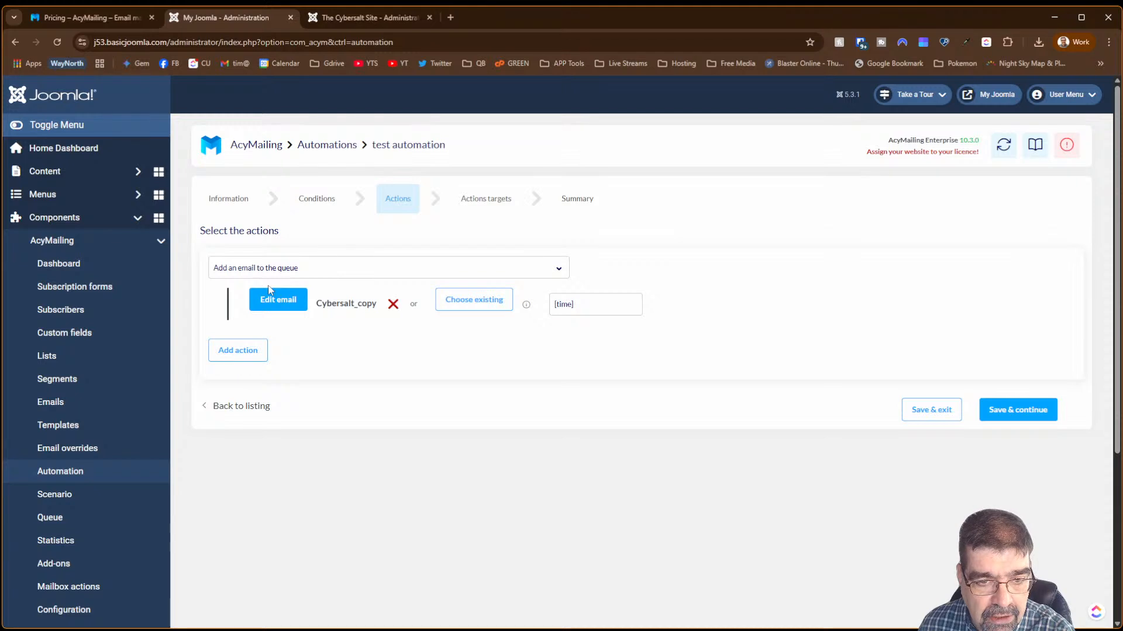
- Review the Relative and Specific date send-time options, leave the time unset, and save the actions
{"action": "left_click", "coordinate": [619, 309]}
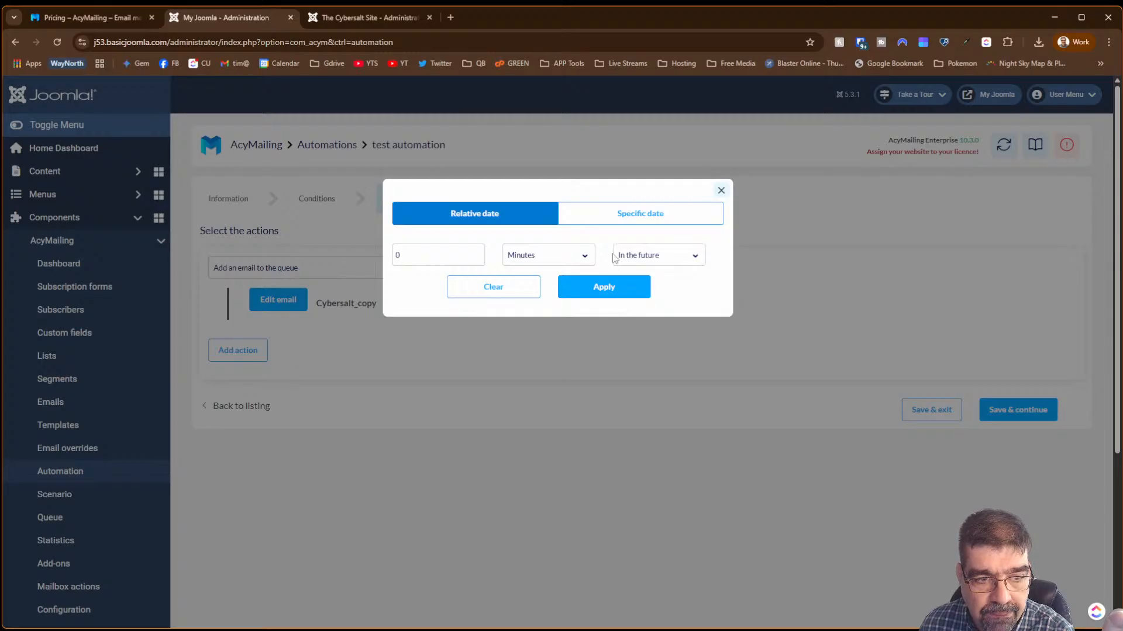
{"action": "left_click", "coordinate": [643, 256]}
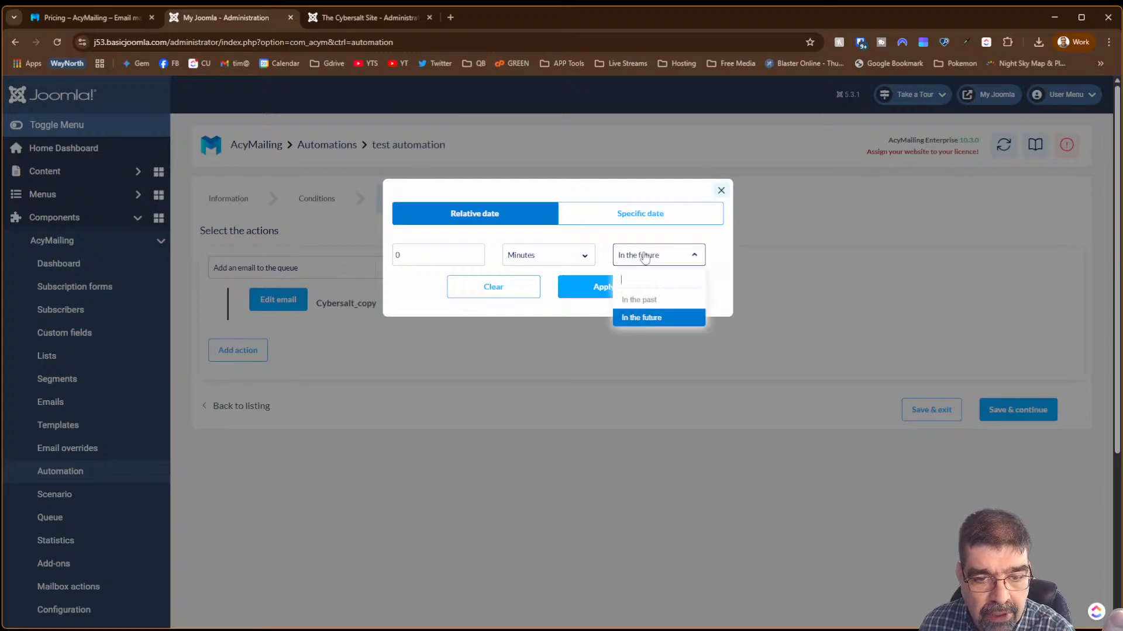
{"action": "left_click", "coordinate": [644, 258]}
{"action": "left_click", "coordinate": [429, 255]}
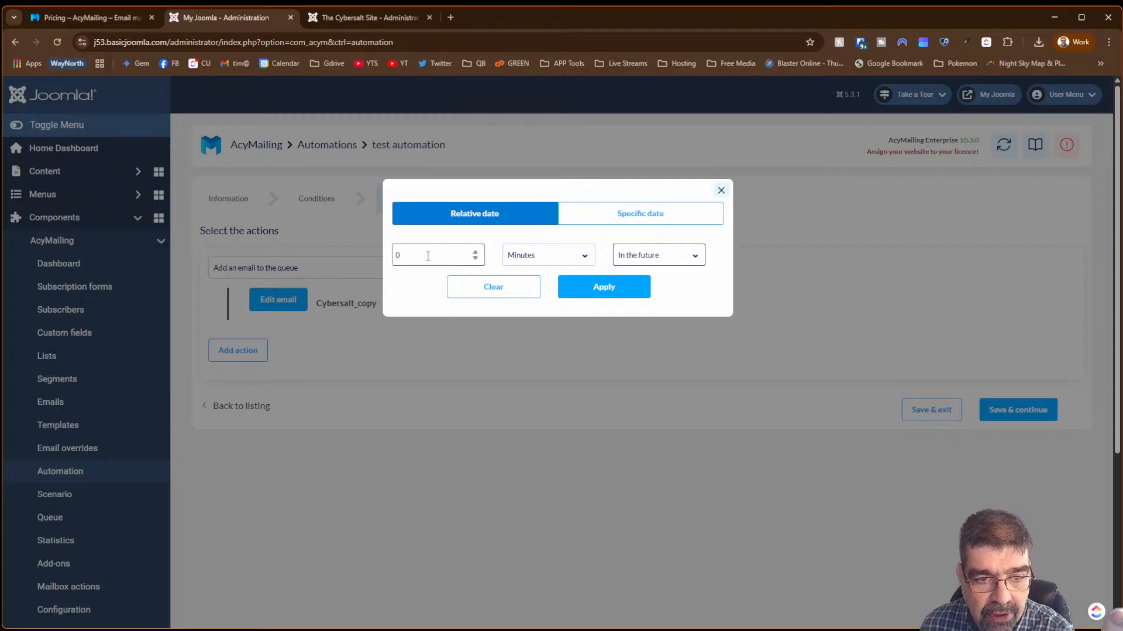
{"action": "left_click", "coordinate": [544, 258]}
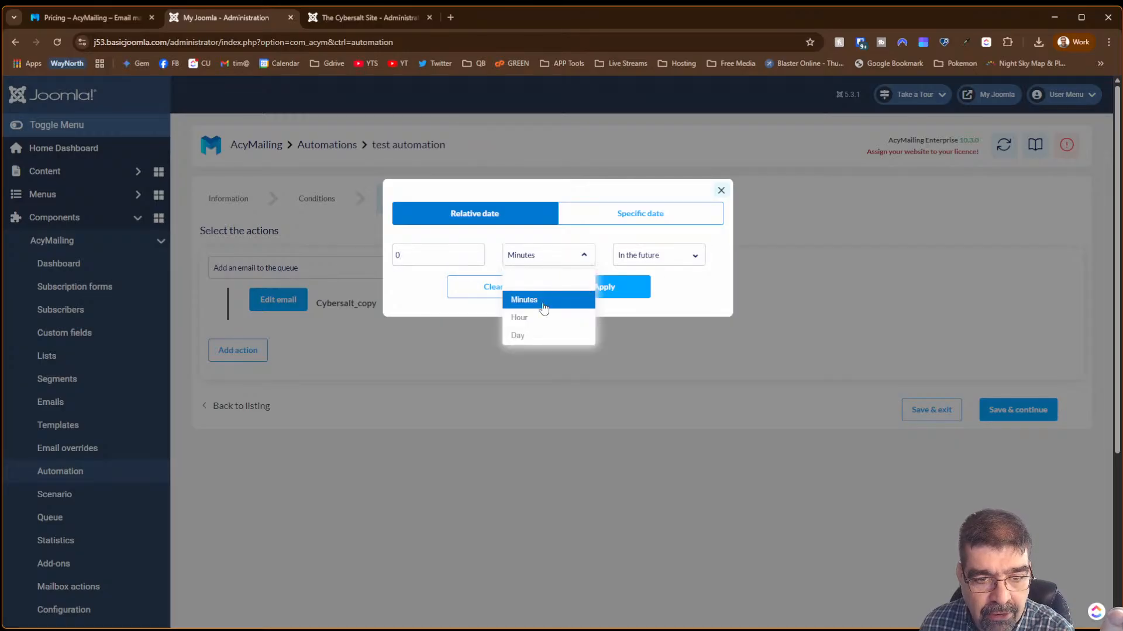
{"action": "left_click", "coordinate": [697, 305]}
{"action": "left_click", "coordinate": [633, 213]}
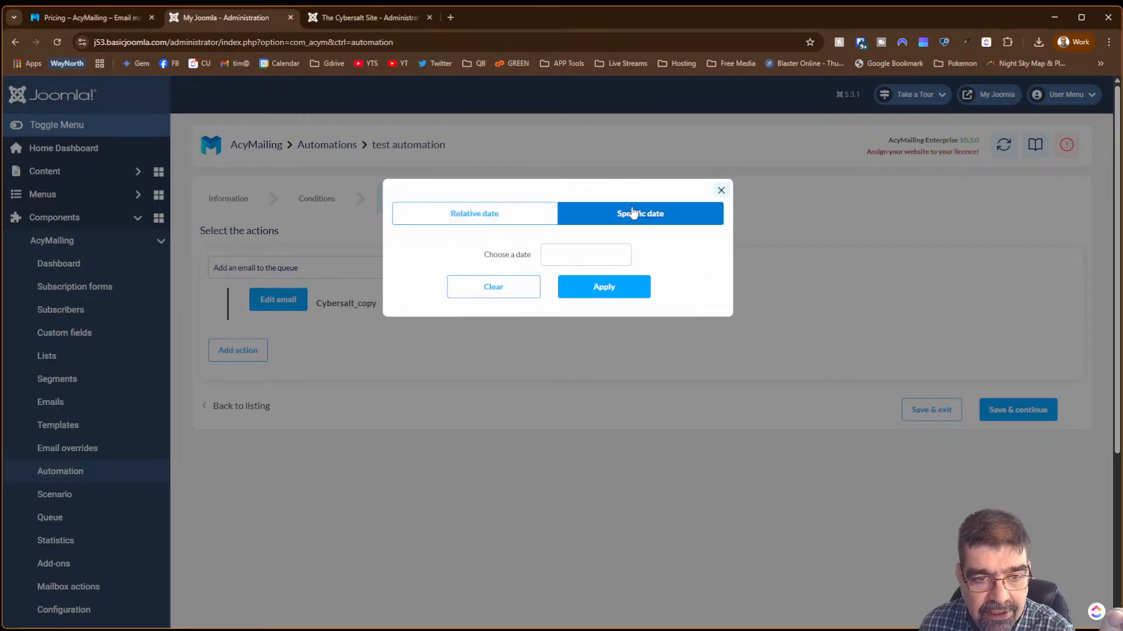
{"action": "left_click", "coordinate": [611, 254]}
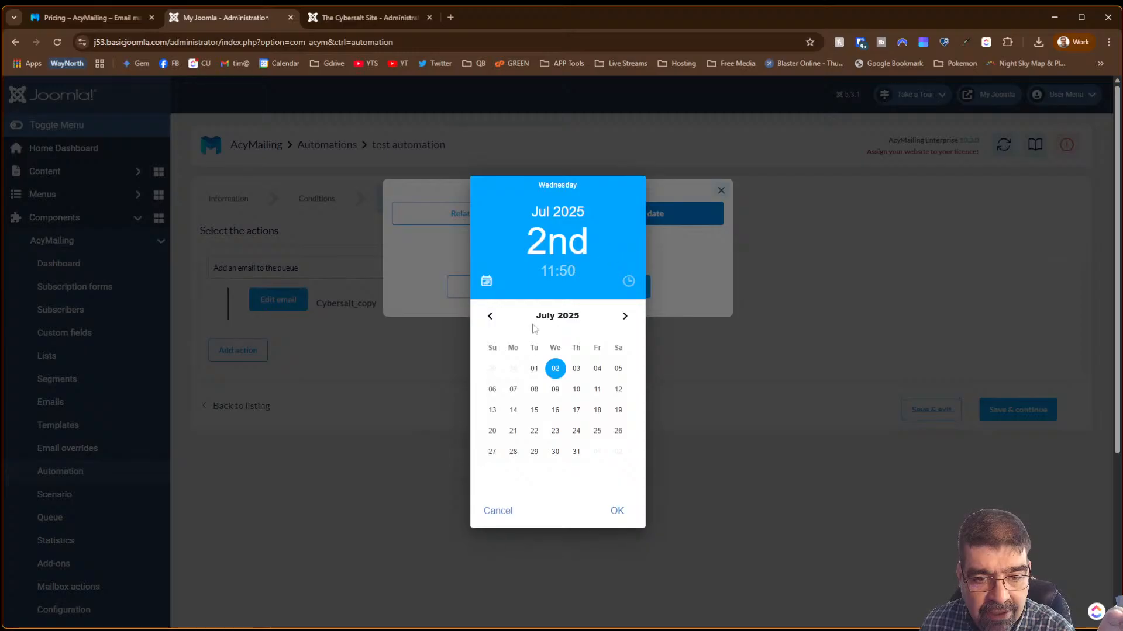
{"action": "left_click", "coordinate": [491, 516]}
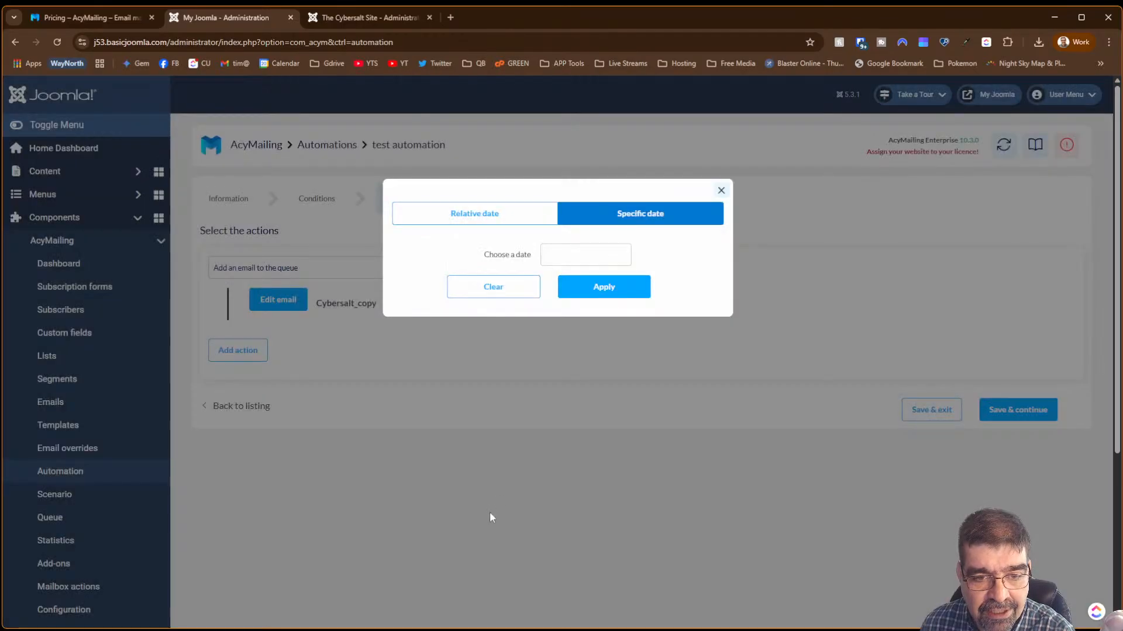
{"action": "left_click", "coordinate": [721, 190]}
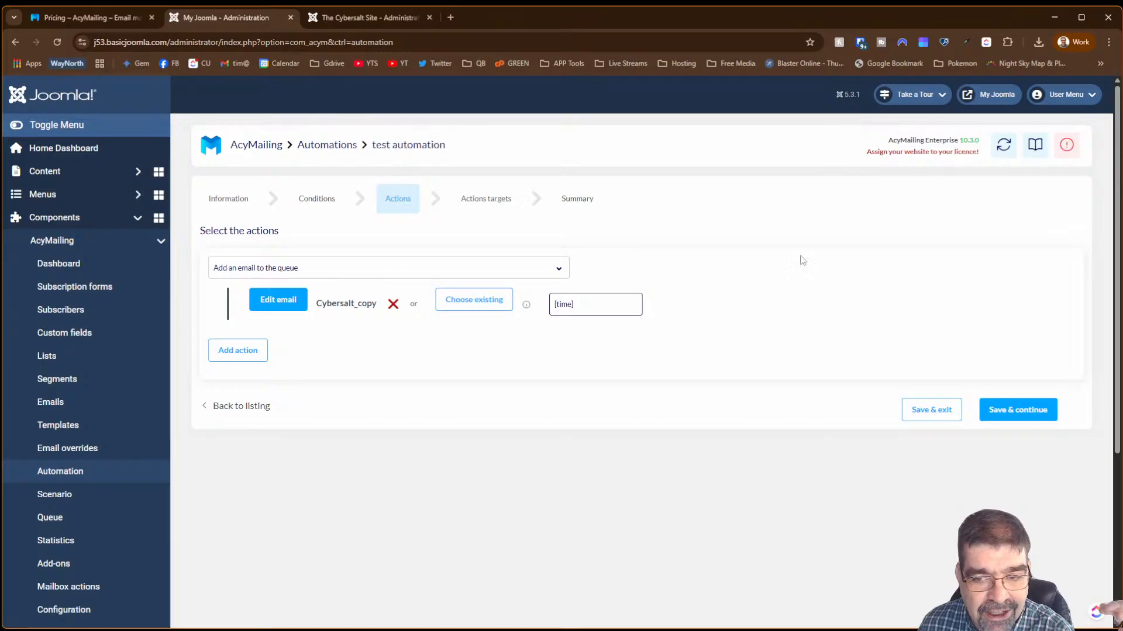
{"action": "left_click", "coordinate": [1029, 411]}
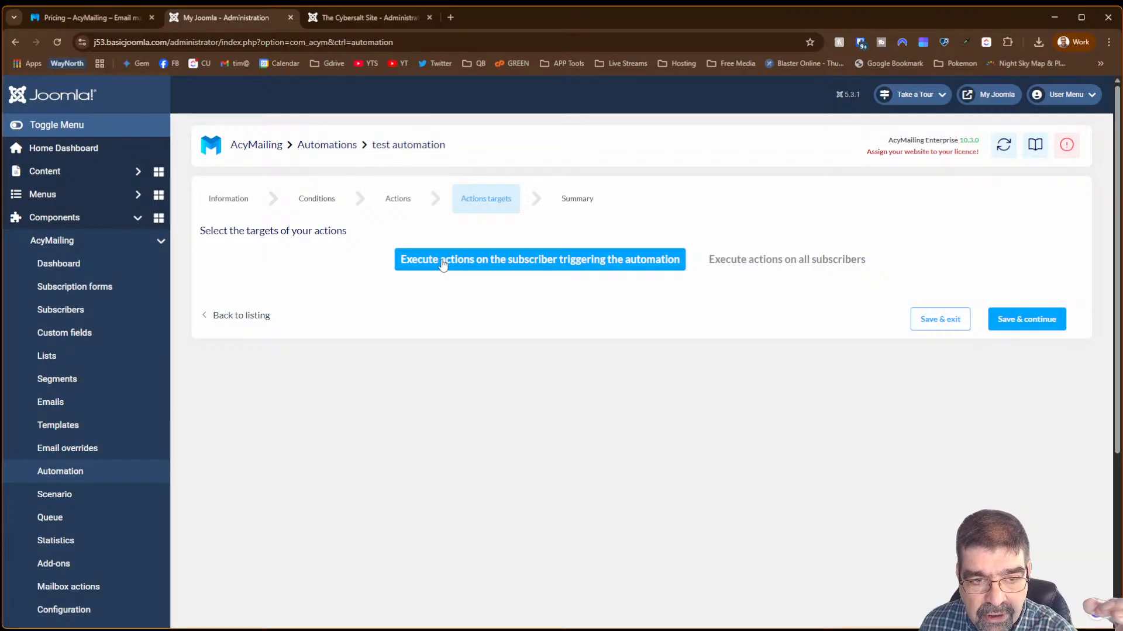
- Move through Actions targets to the Summary, showing Cybersalt_copy queued for 02 Jul 2025 18:52
{"action": "left_click", "coordinate": [400, 200]}
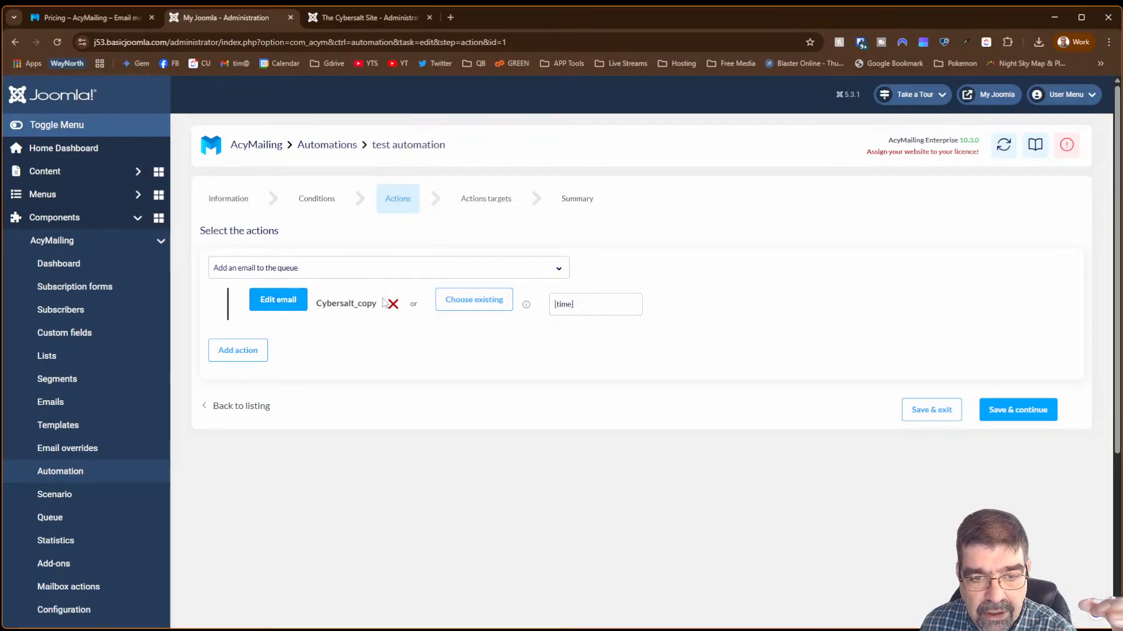
{"action": "mouse_move", "coordinate": [526, 304]}
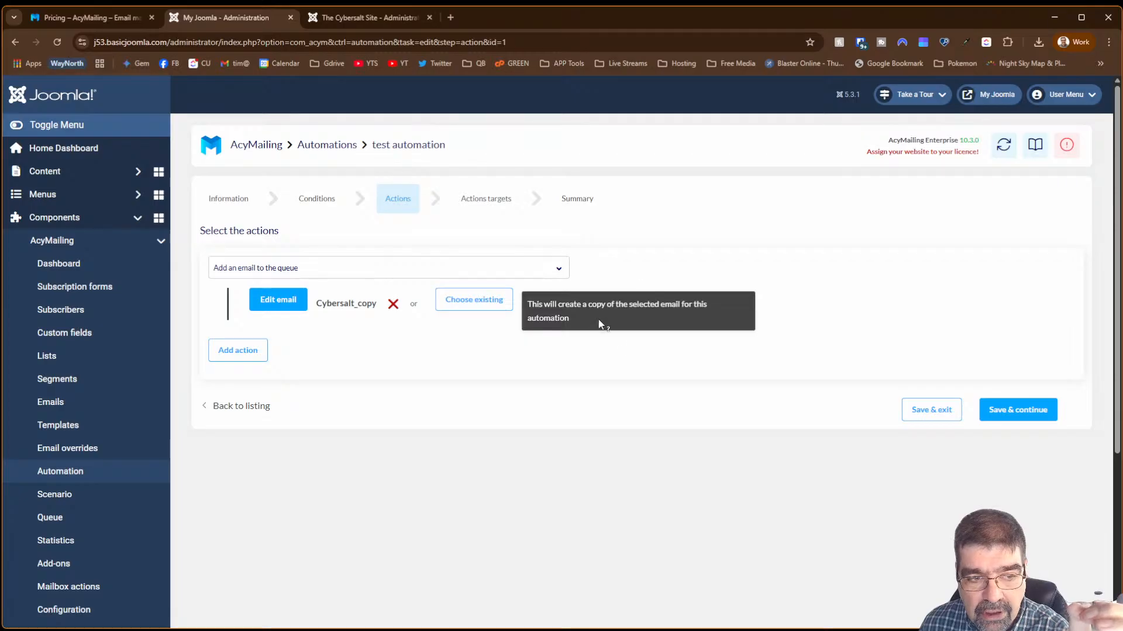
{"action": "left_click", "coordinate": [478, 206]}
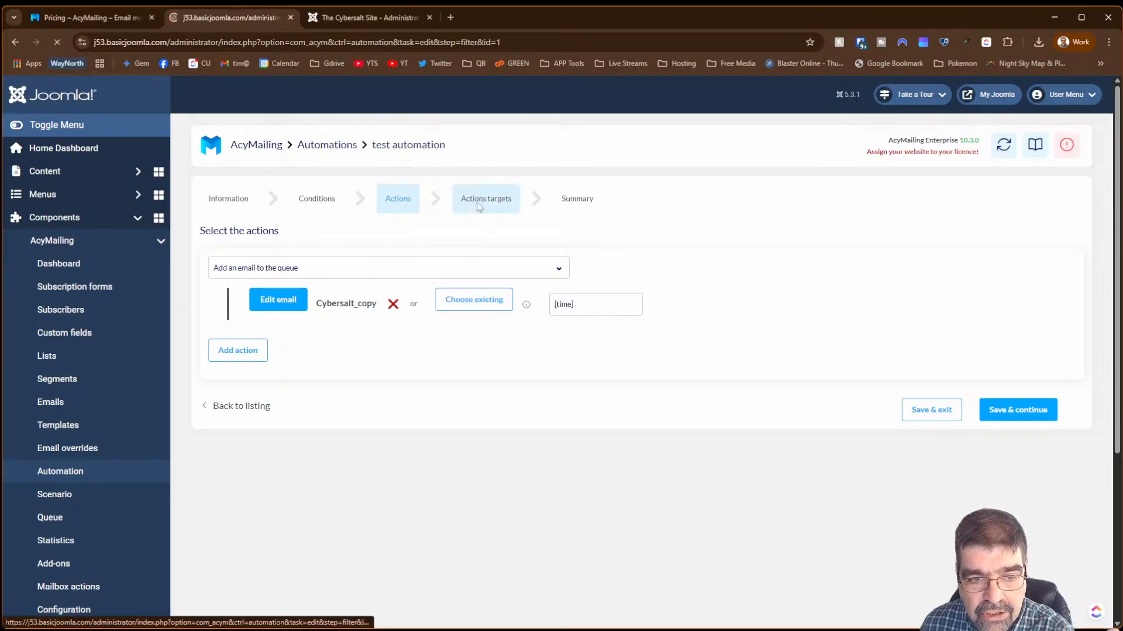
{"action": "left_click", "coordinate": [574, 199]}
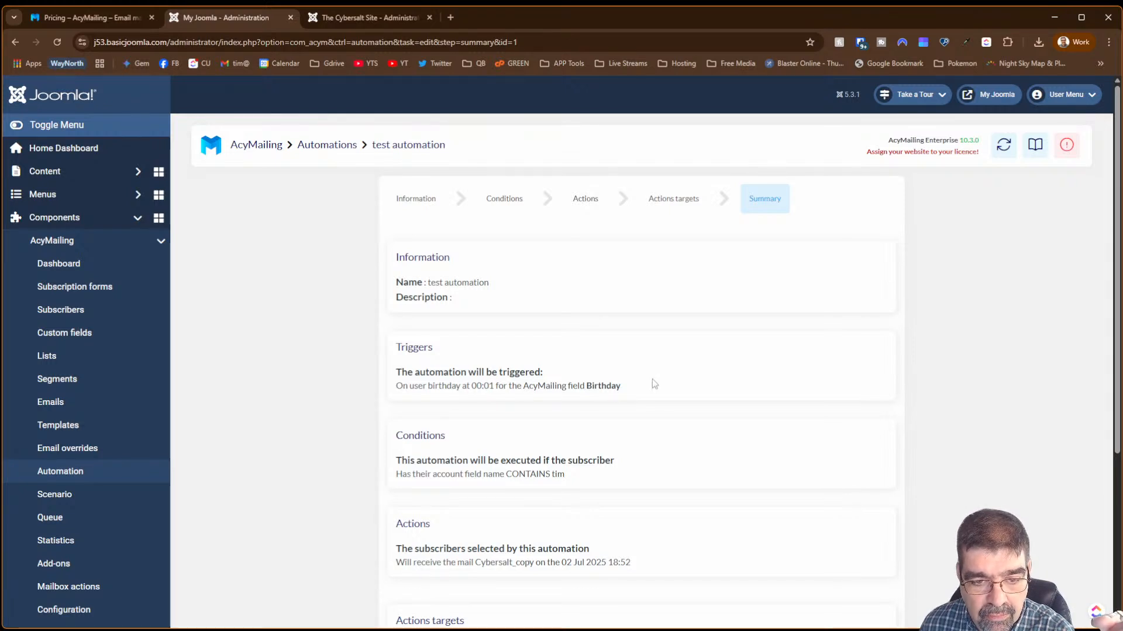
- Save & exit the test automation as inactive, then open a new blank browser tab
{"action": "scroll", "coordinate": [651, 378], "scroll_direction": "down", "scroll_amount": 3}
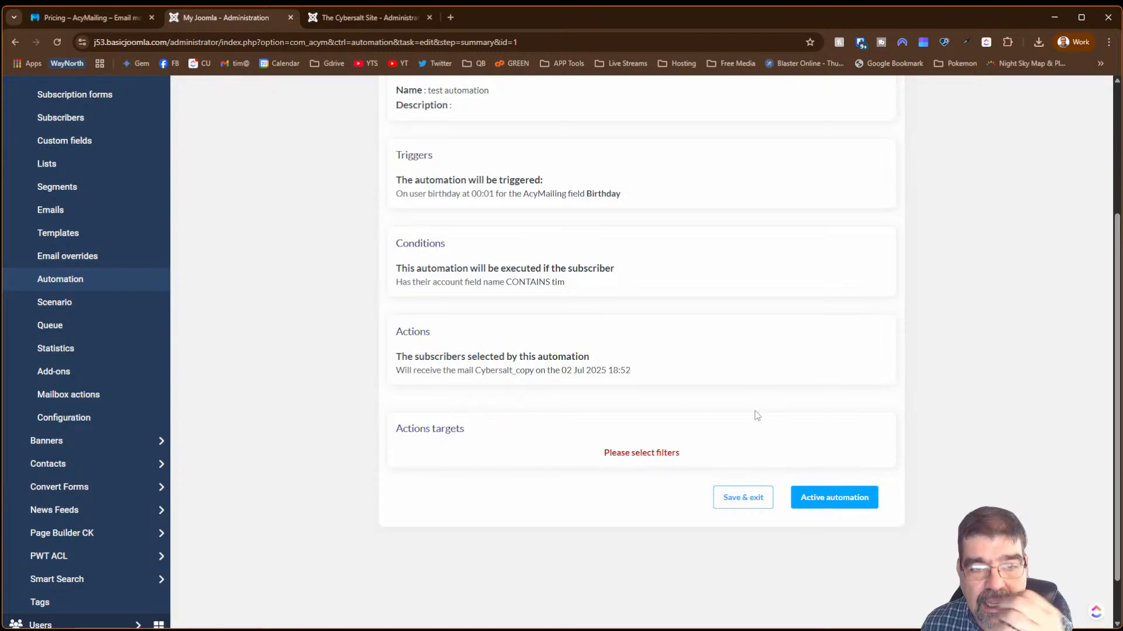
{"action": "scroll", "coordinate": [756, 374], "scroll_direction": "up", "scroll_amount": 4}
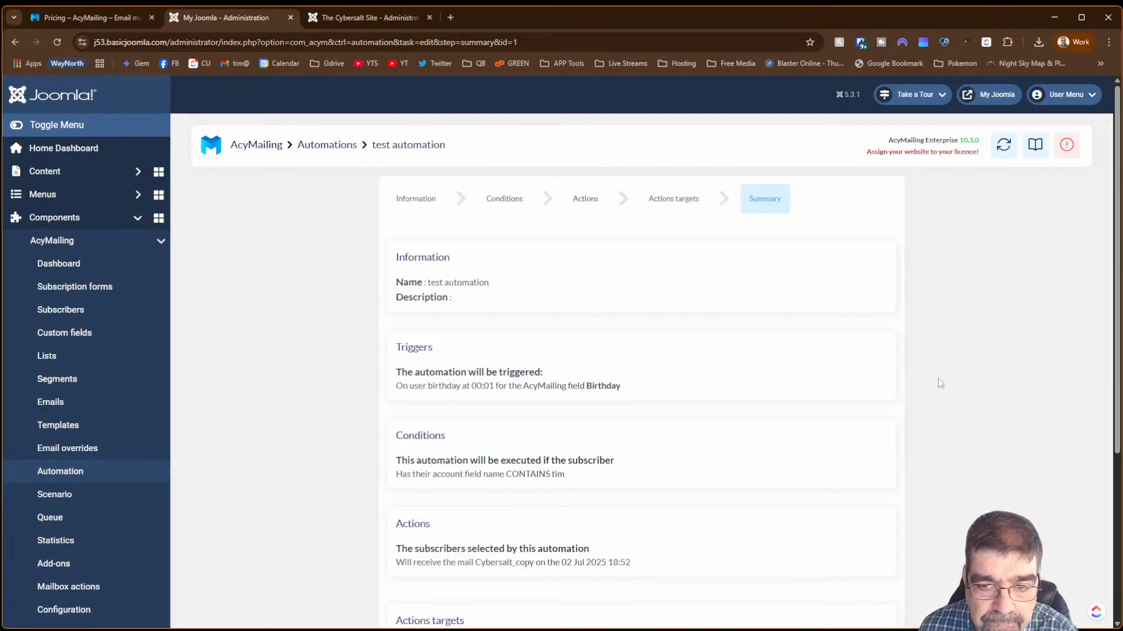
{"action": "scroll", "coordinate": [936, 408], "scroll_direction": "down", "scroll_amount": 4}
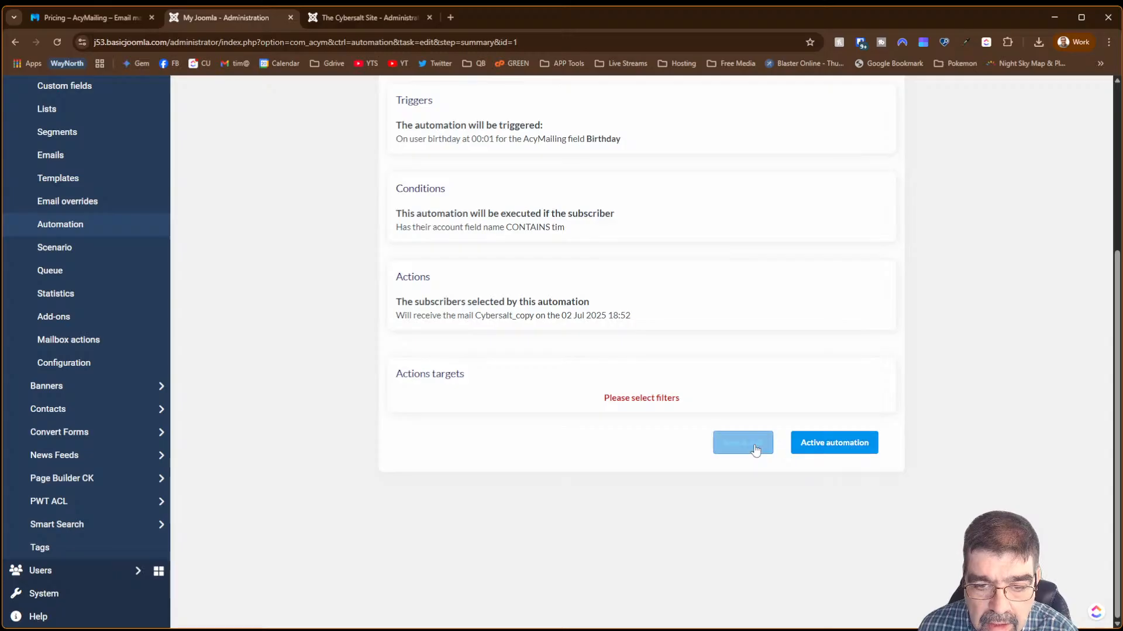
{"action": "left_click", "coordinate": [728, 445]}
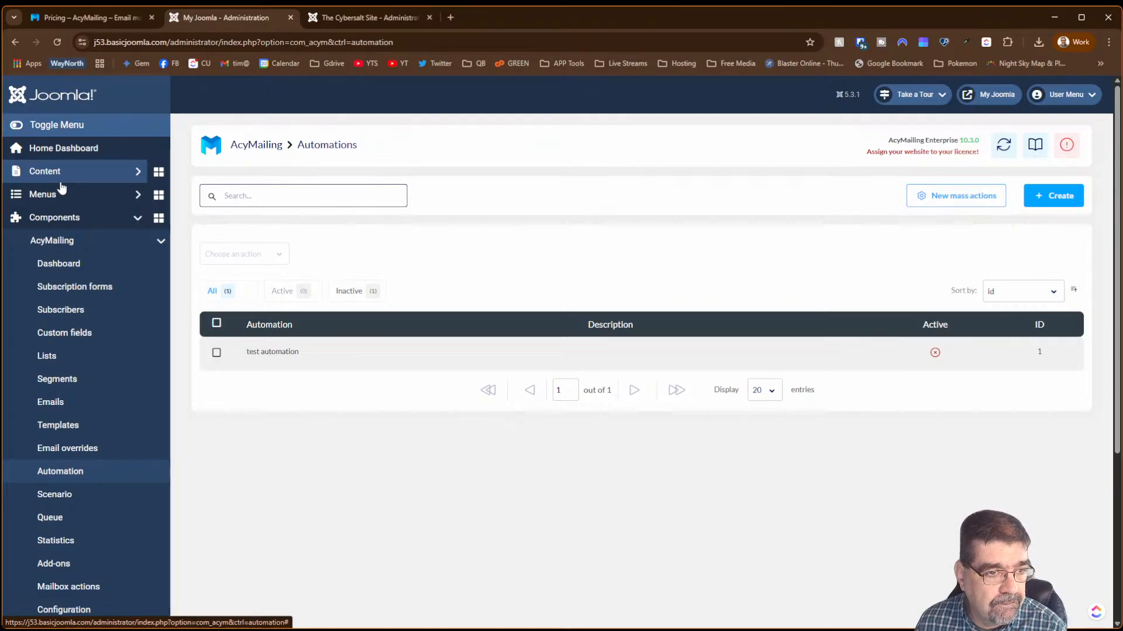
{"action": "left_click", "coordinate": [79, 219]}
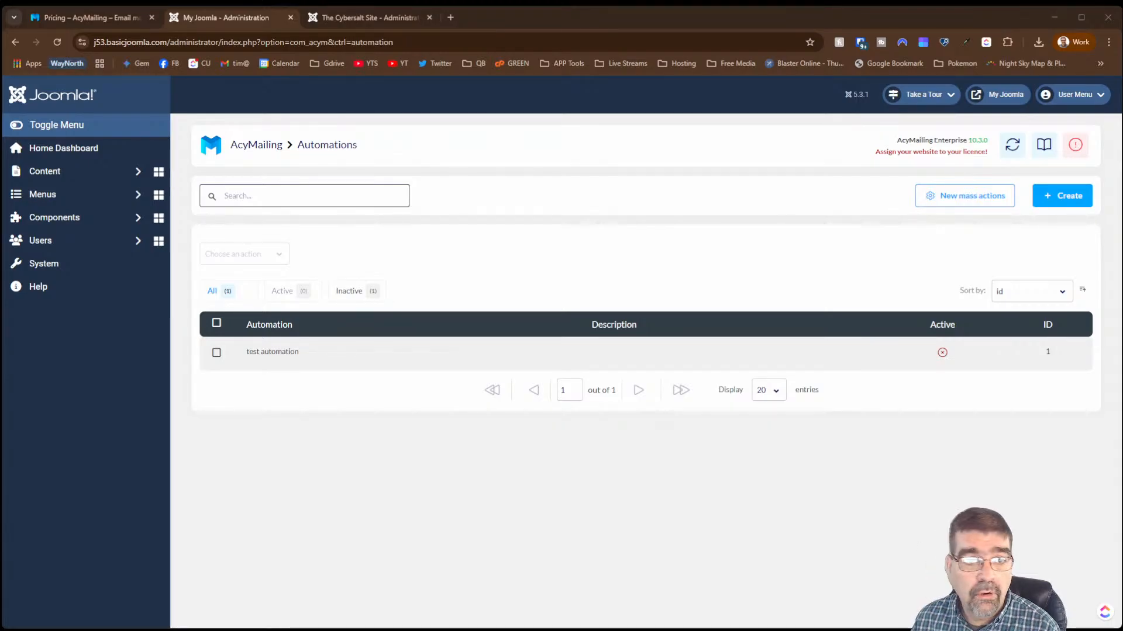
{"action": "left_click", "coordinate": [451, 18]}
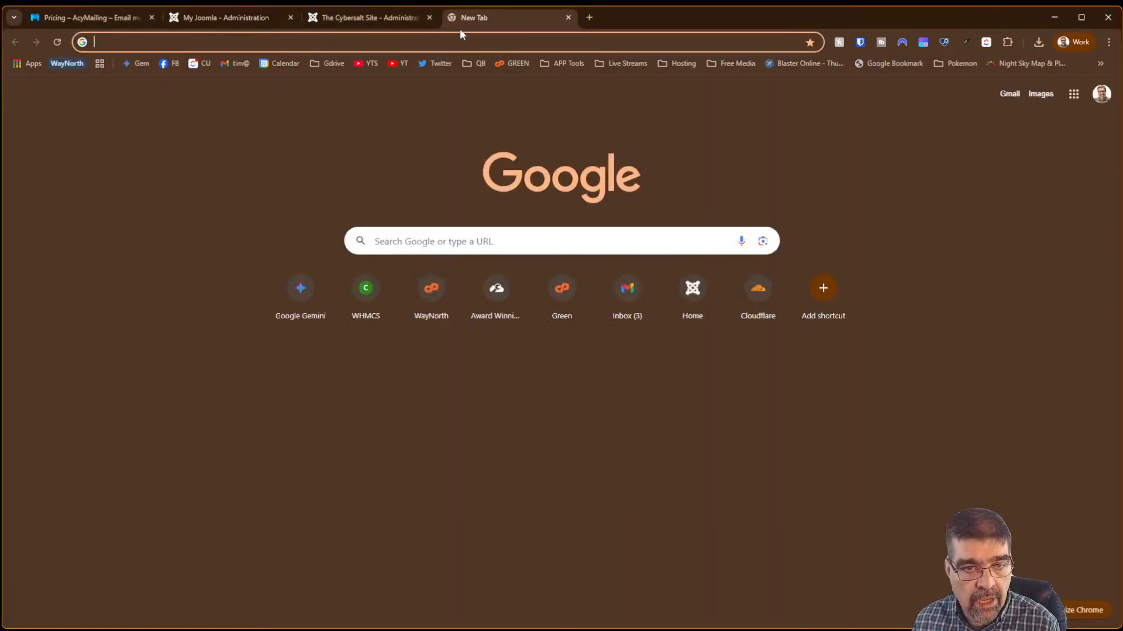
- Paste the web357.com gmail-smtp-connect-joomla-plugin URL into the address bar and load it
{"action": "left_click", "coordinate": [461, 34]}
{"action": "type", "text": "https://www.web357.com/gmail-smtp-connect-joomla-plugin"}
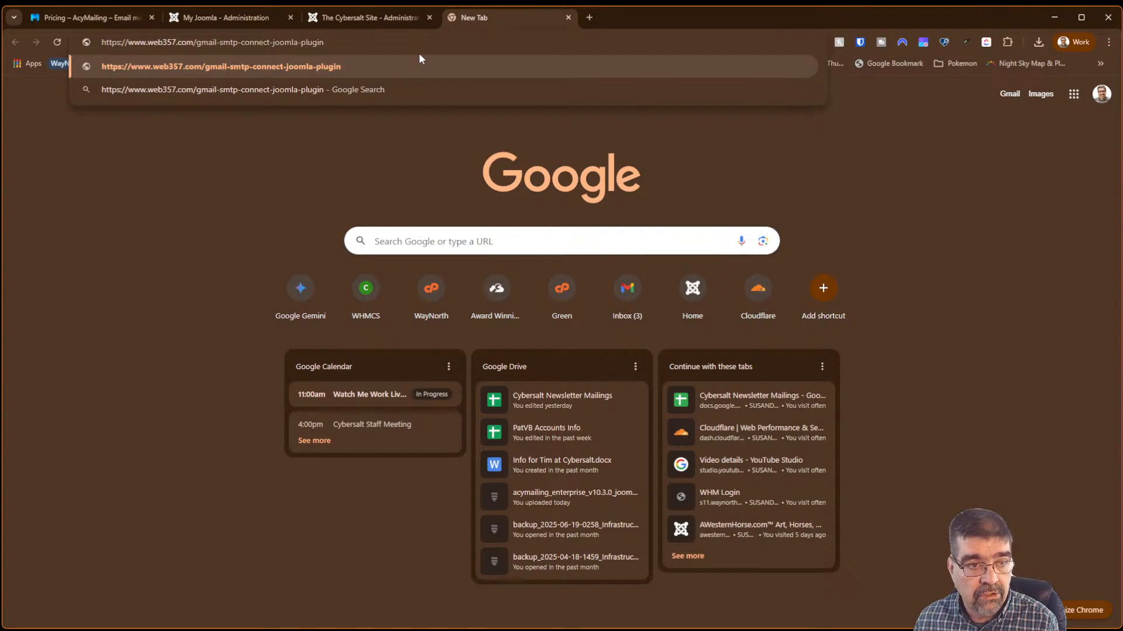
{"action": "key", "text": "Return"}
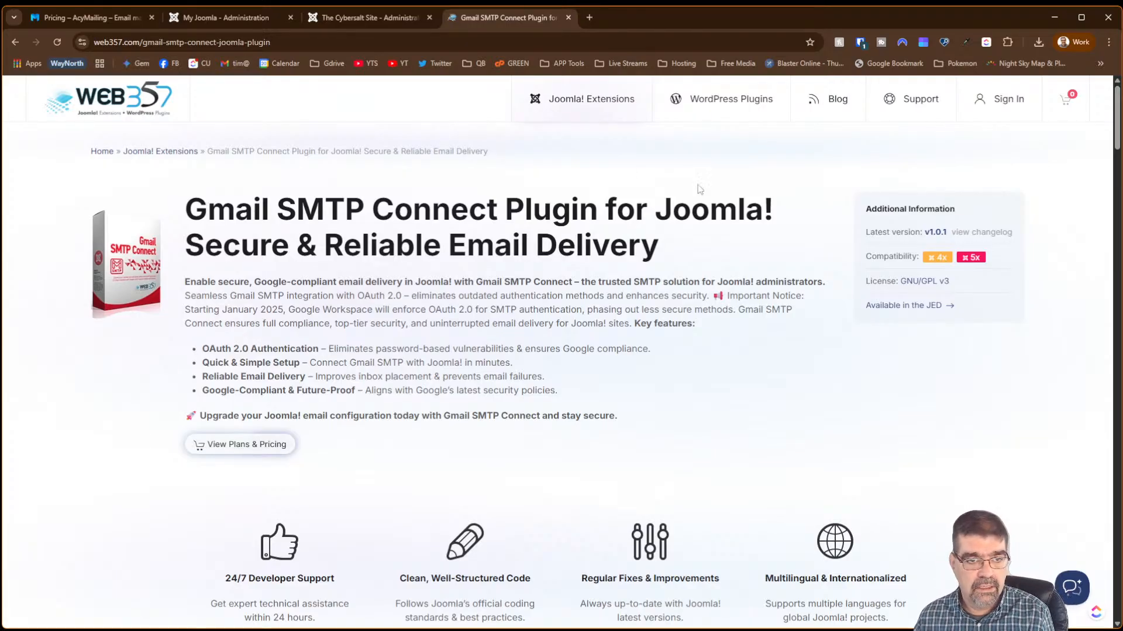
- Back in Joomla, open AcyMailing's Configuration at the Mail settings section
{"action": "left_click", "coordinate": [227, 17]}
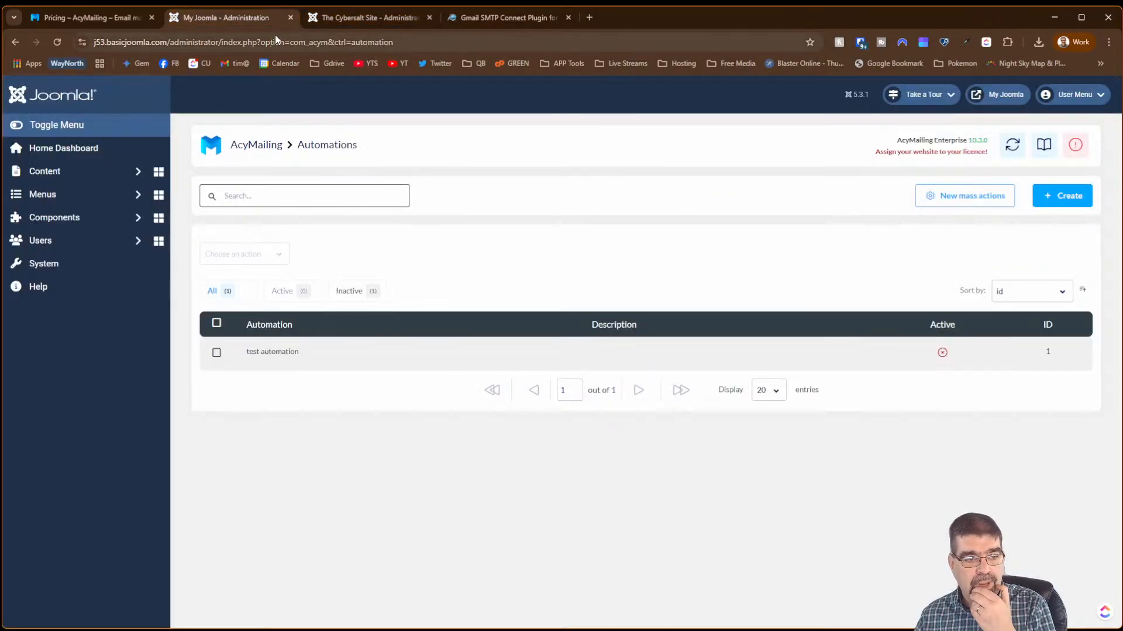
{"action": "left_click", "coordinate": [87, 221]}
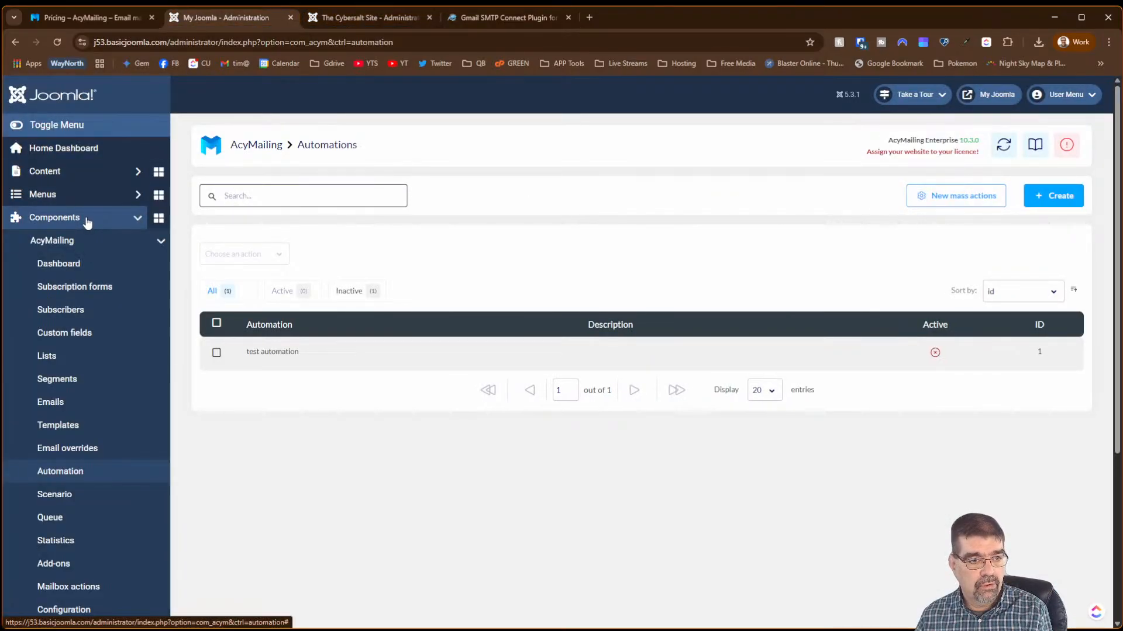
{"action": "scroll", "coordinate": [97, 403], "scroll_direction": "down", "scroll_amount": 3}
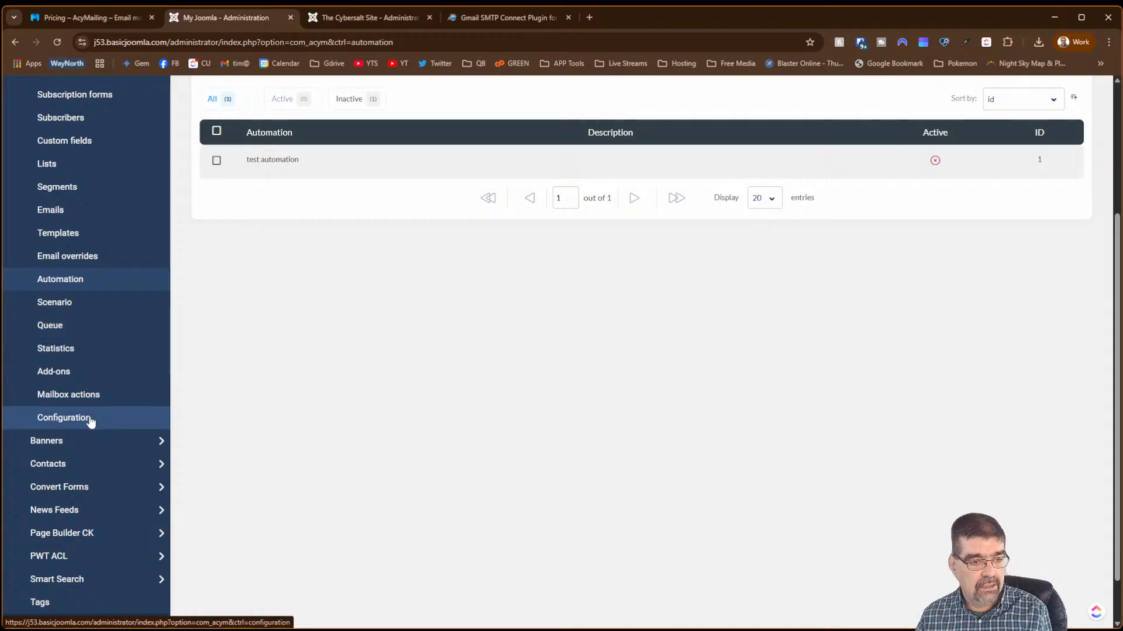
{"action": "left_click", "coordinate": [91, 418]}
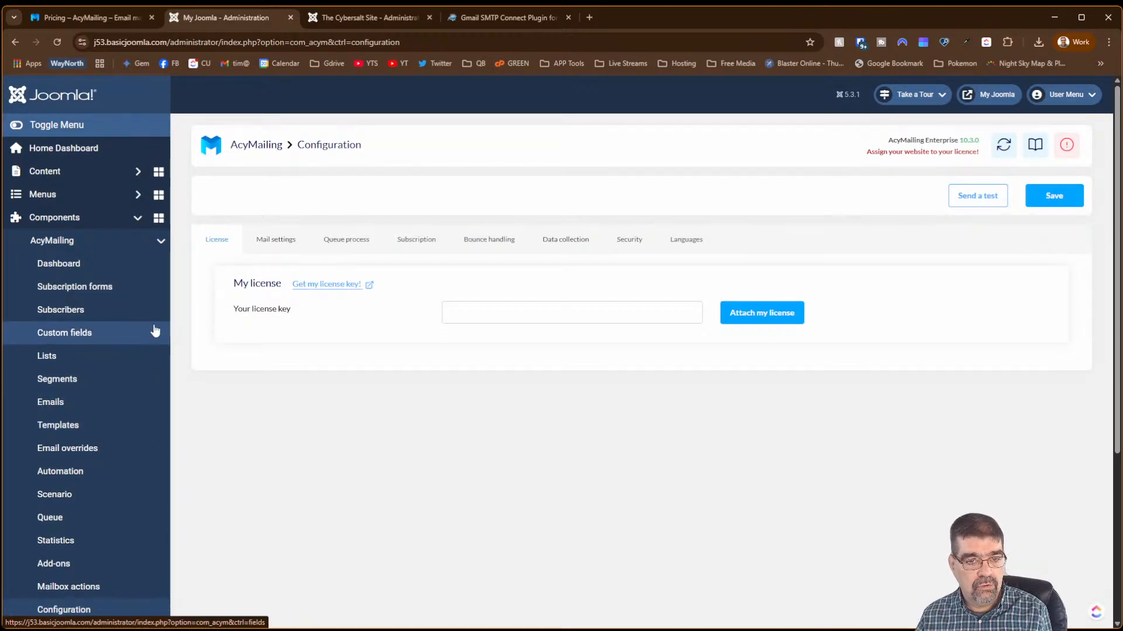
{"action": "left_click", "coordinate": [261, 249]}
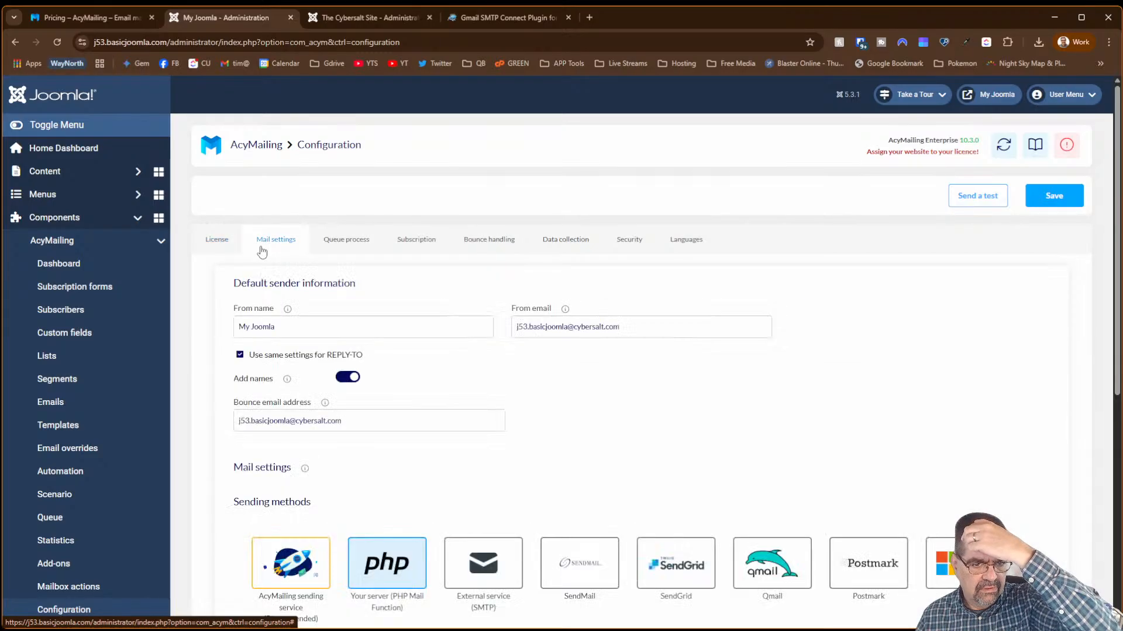
- Choose External service (SMTP), expand Advanced configuration, and select Google / Gmail as the sending method
{"action": "scroll", "coordinate": [696, 264], "scroll_direction": "down", "scroll_amount": 6}
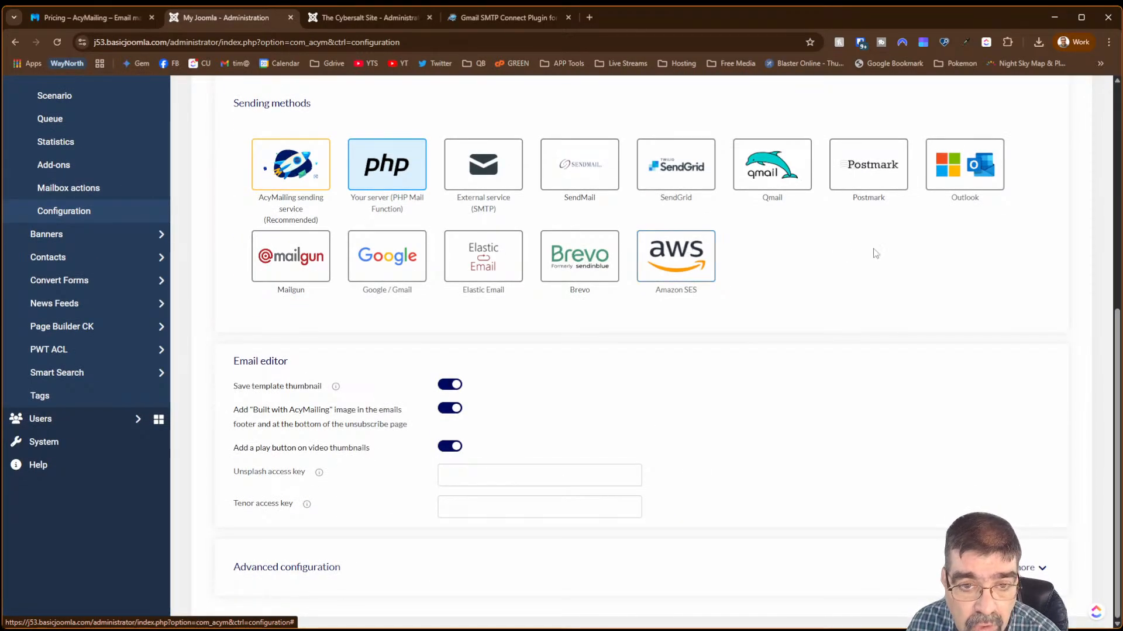
{"action": "left_click", "coordinate": [480, 164]}
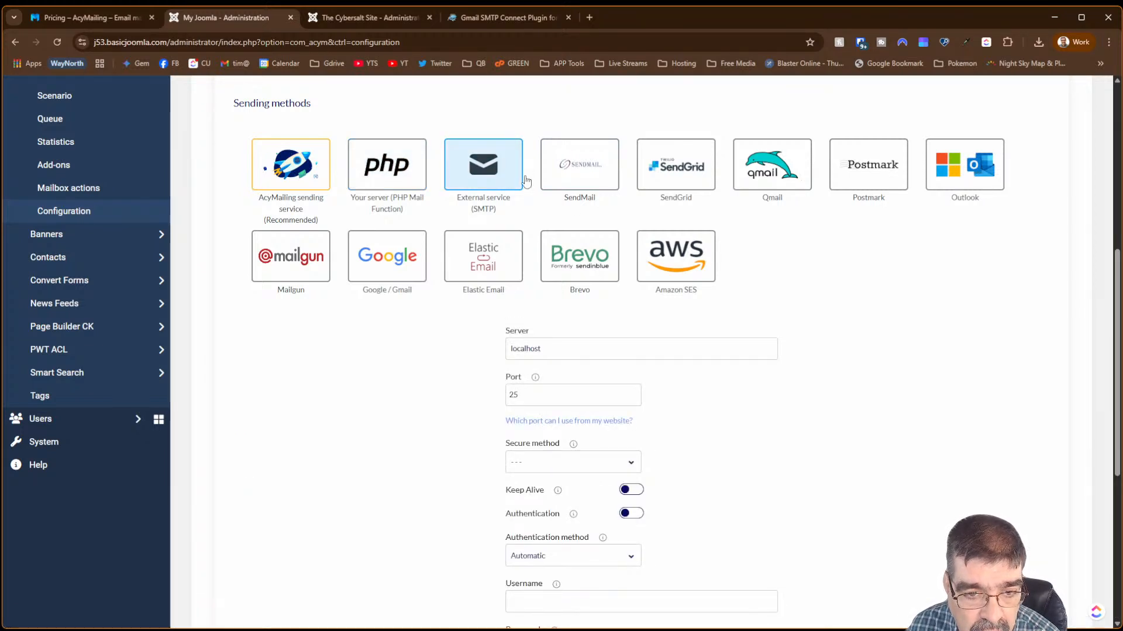
{"action": "scroll", "coordinate": [894, 316], "scroll_direction": "down", "scroll_amount": 3}
{"action": "scroll", "coordinate": [895, 317], "scroll_direction": "up", "scroll_amount": 3}
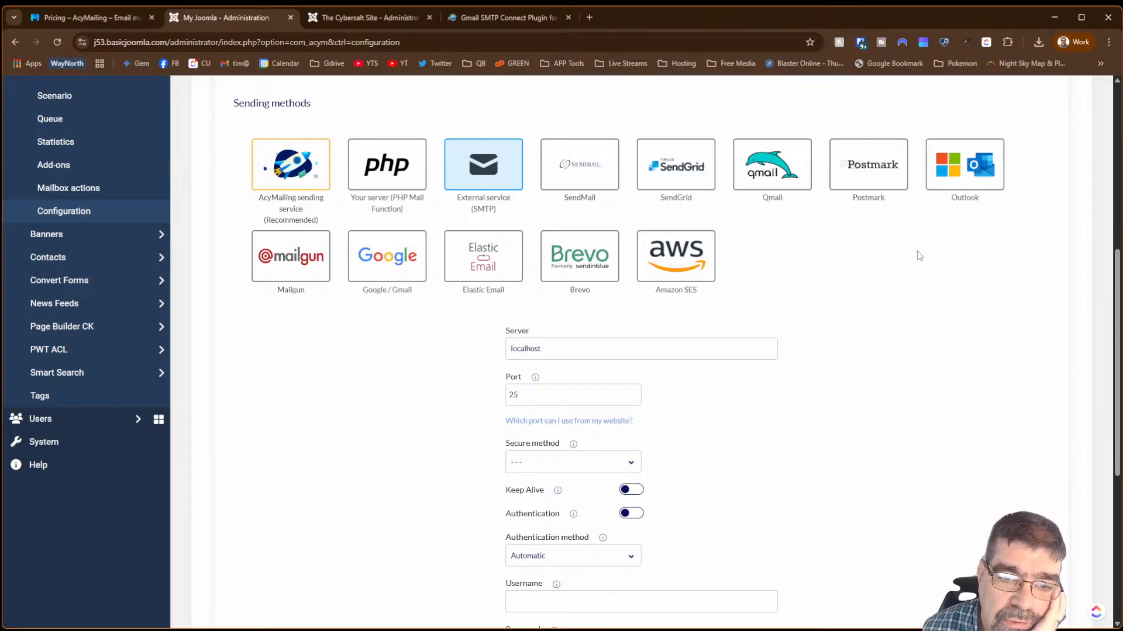
{"action": "scroll", "coordinate": [901, 267], "scroll_direction": "down", "scroll_amount": 5}
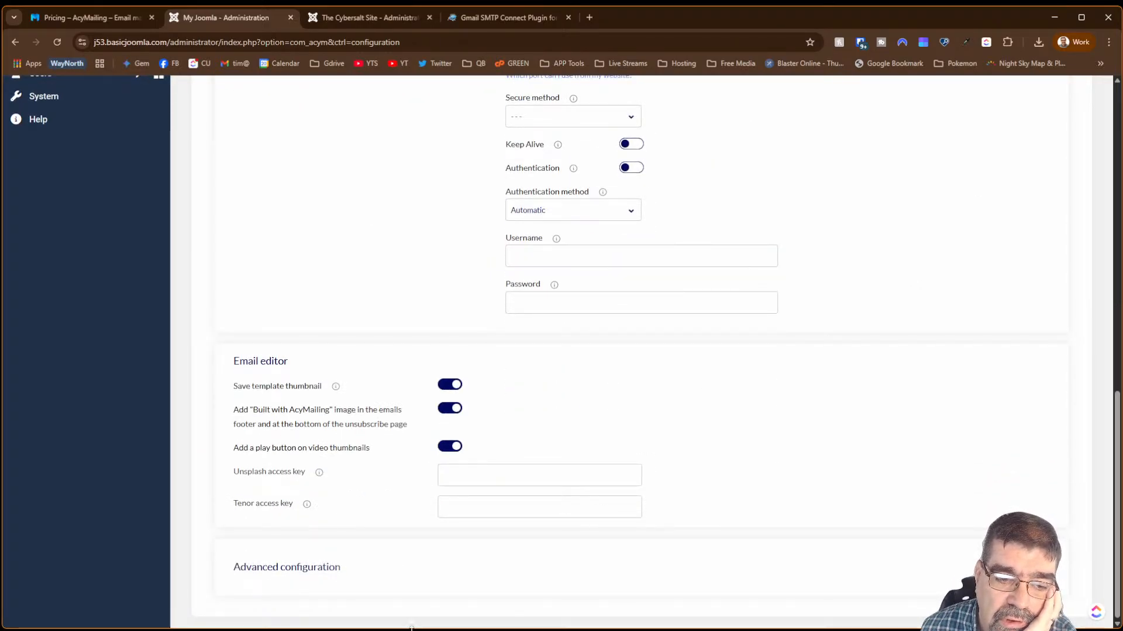
{"action": "left_click", "coordinate": [319, 567]}
{"action": "scroll", "coordinate": [348, 410], "scroll_direction": "down", "scroll_amount": 3}
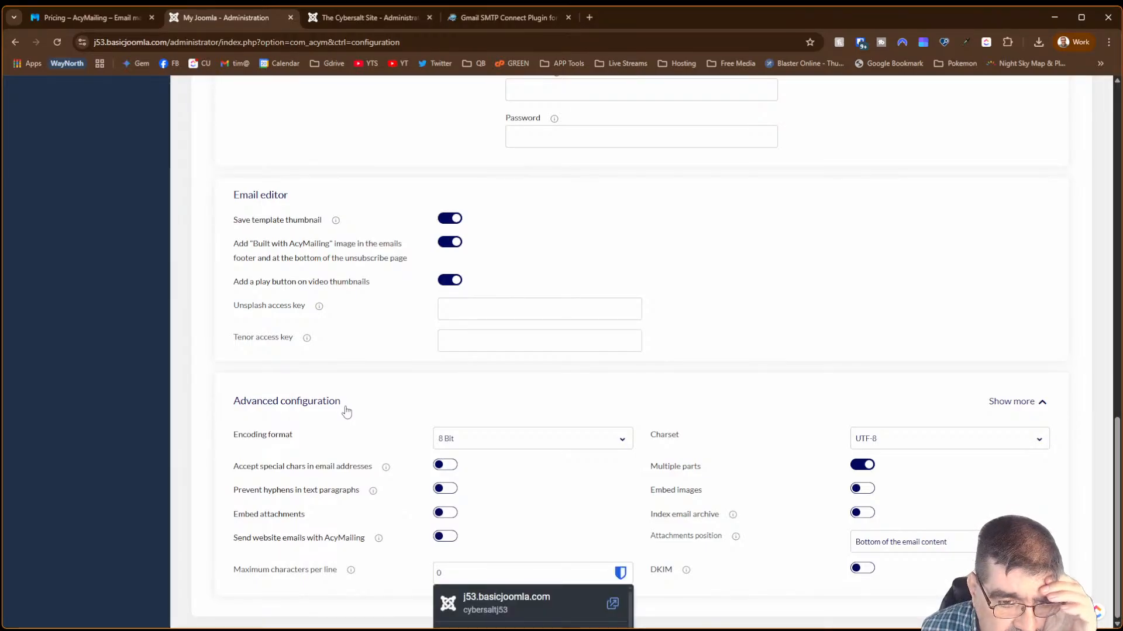
{"action": "scroll", "coordinate": [346, 412], "scroll_direction": "up", "scroll_amount": 3}
{"action": "scroll", "coordinate": [346, 411], "scroll_direction": "up", "scroll_amount": 6}
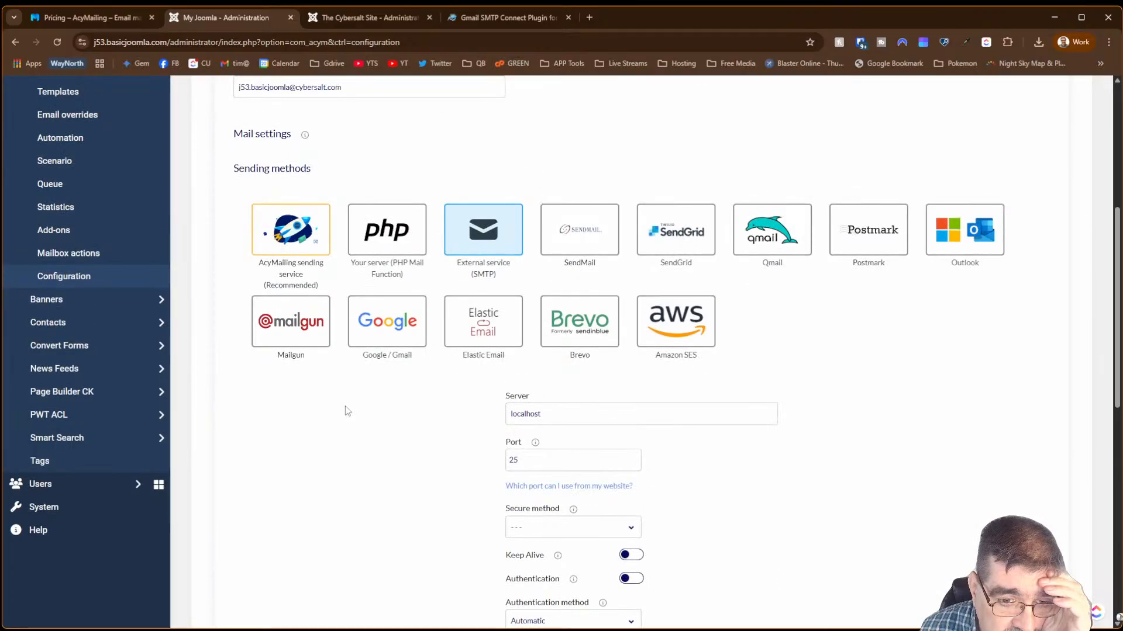
{"action": "left_click", "coordinate": [376, 328]}
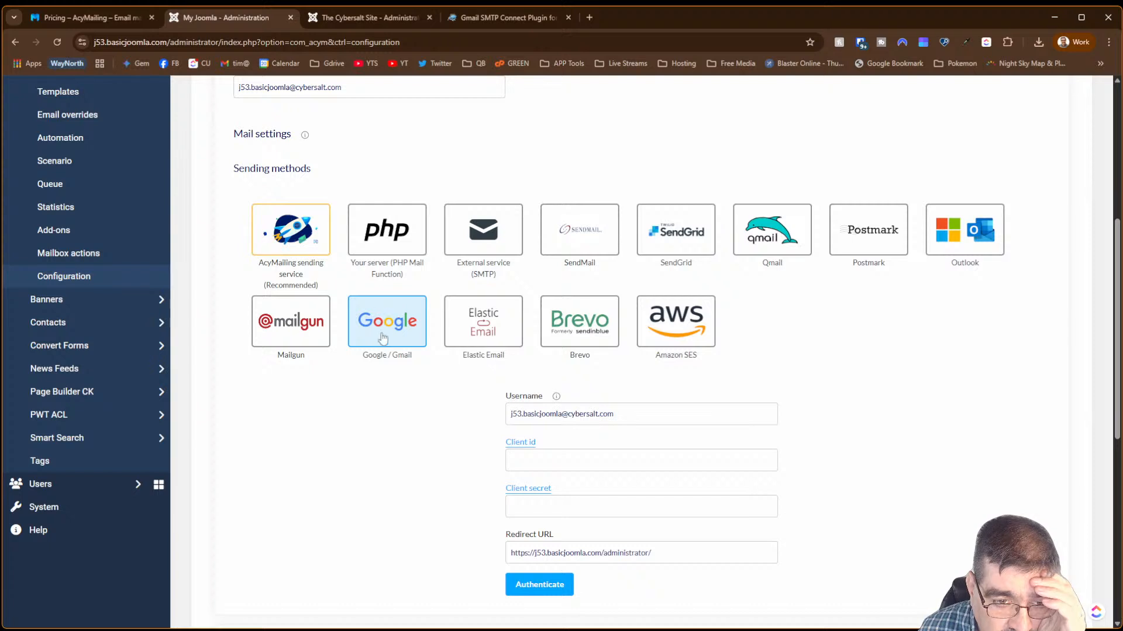
- Inspect the empty Client id and Client secret fields, briefly try PHP, then reselect Google / Gmail
{"action": "left_click", "coordinate": [544, 453]}
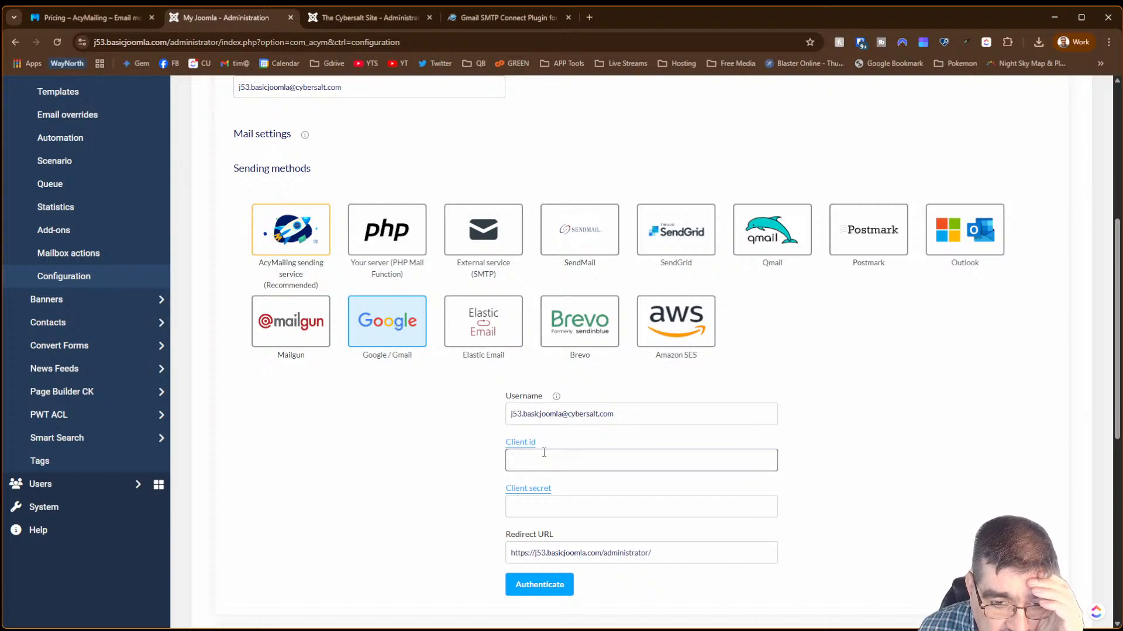
{"action": "left_click", "coordinate": [548, 504]}
{"action": "left_click", "coordinate": [445, 437]}
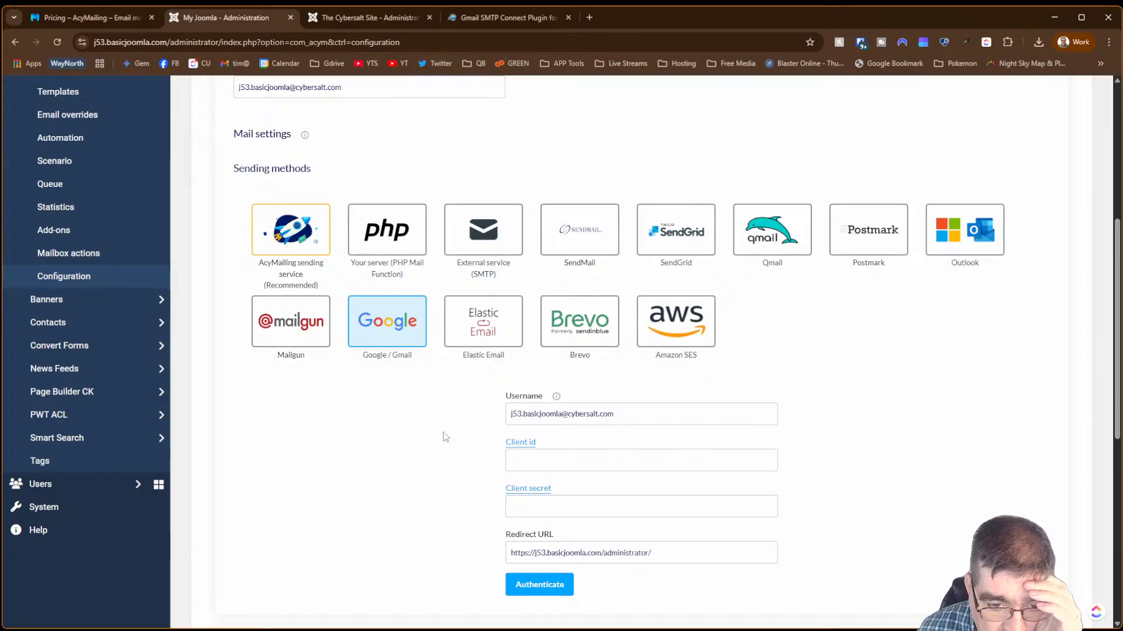
{"action": "scroll", "coordinate": [445, 437], "scroll_direction": "down", "scroll_amount": 3}
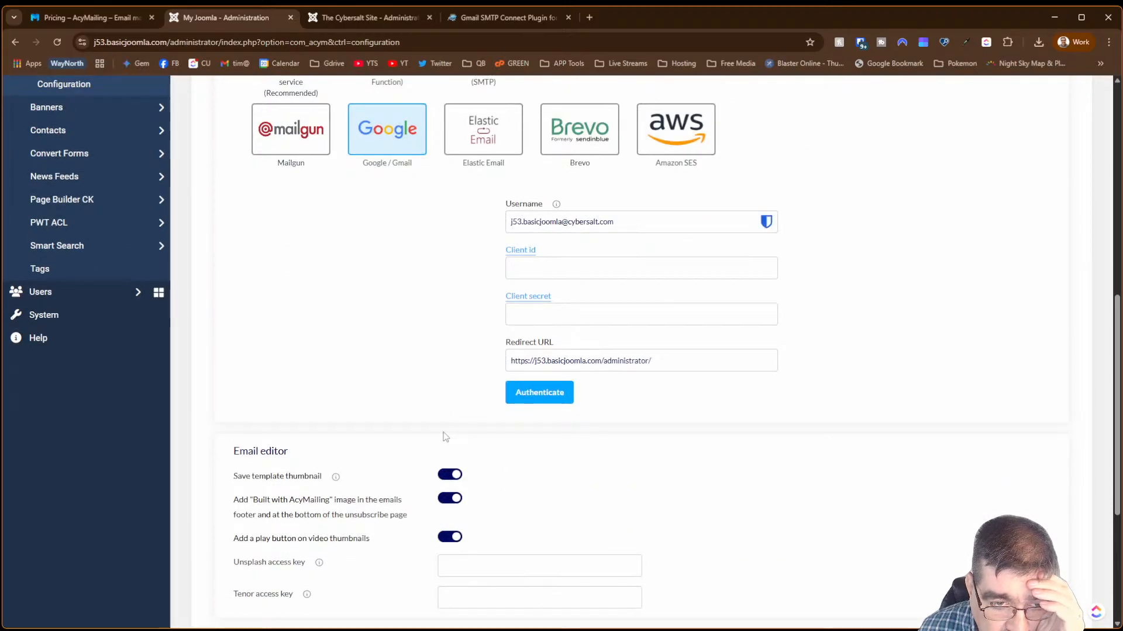
{"action": "scroll", "coordinate": [446, 437], "scroll_direction": "up", "scroll_amount": 3}
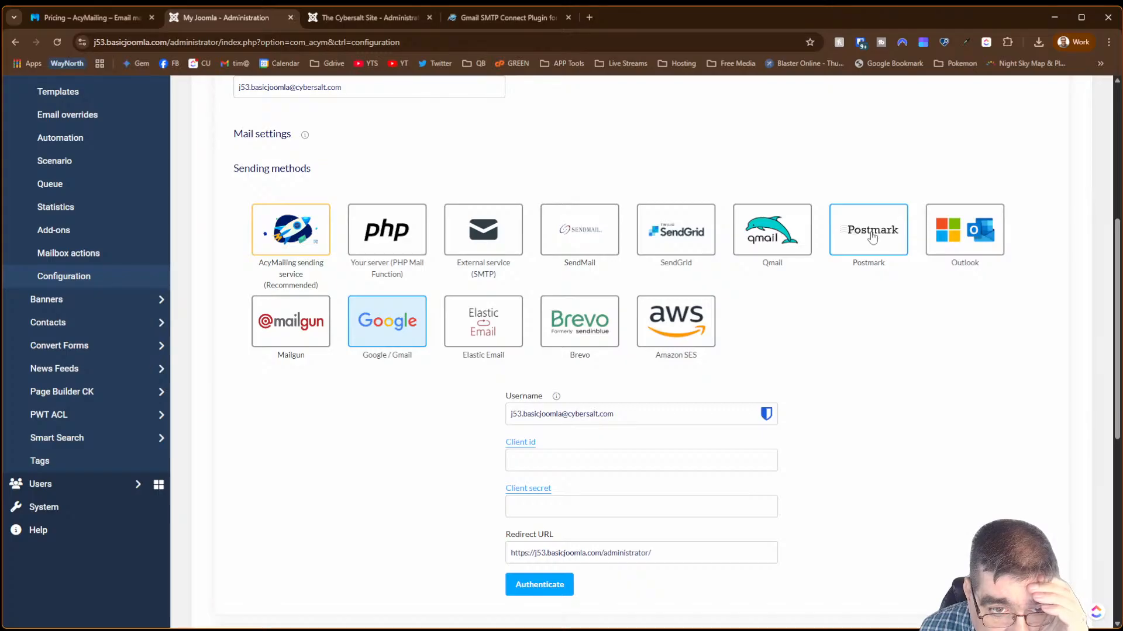
{"action": "left_click", "coordinate": [383, 235]}
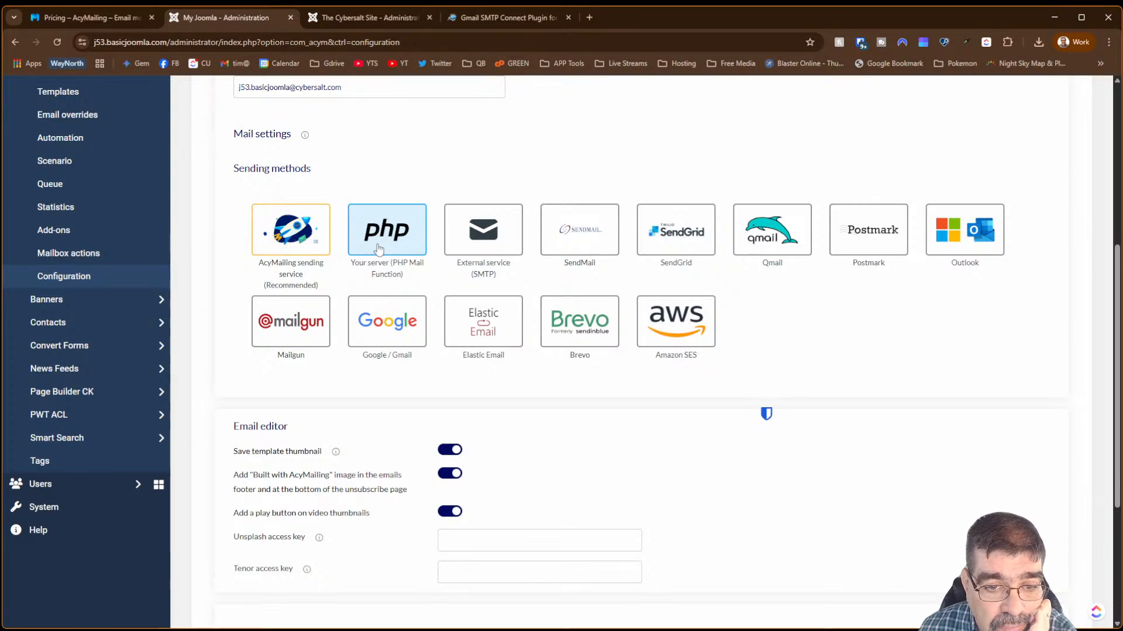
{"action": "left_click", "coordinate": [390, 321]}
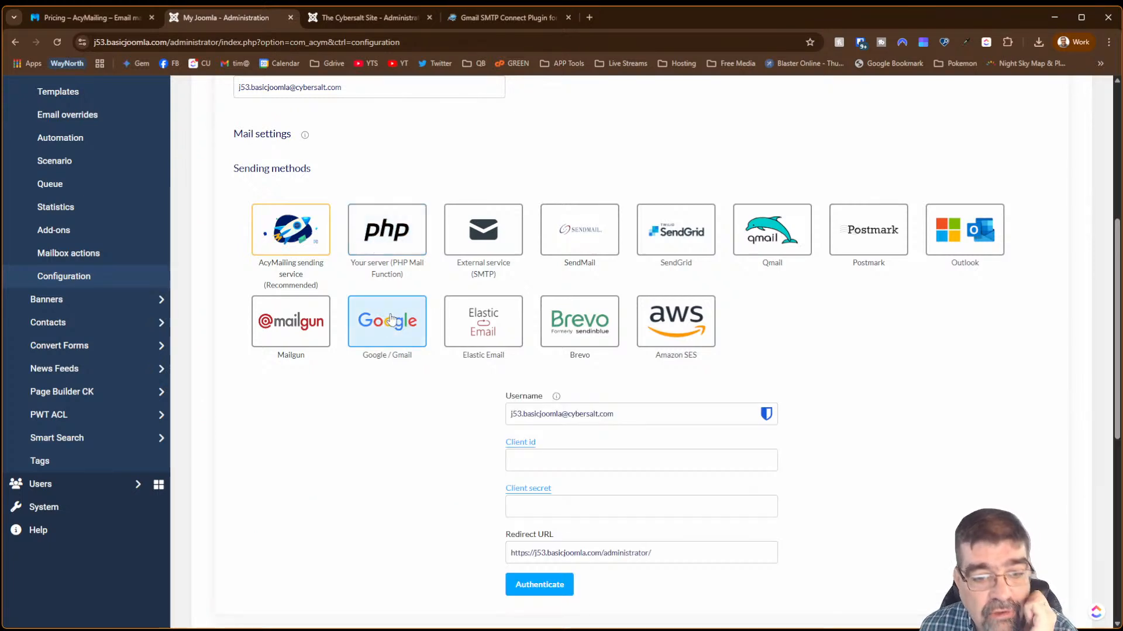
- Open the Client id help's 'Set up Oauth 2.0' guide, then return to the Joomla admin tab
{"action": "left_click", "coordinate": [514, 443]}
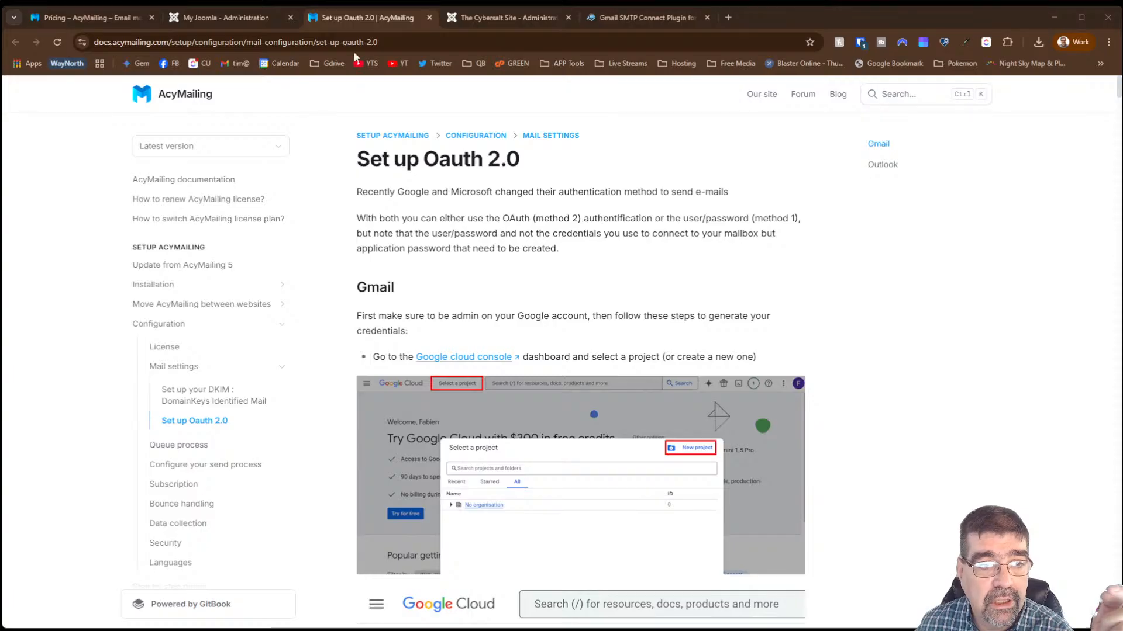
{"action": "left_click", "coordinate": [227, 20]}
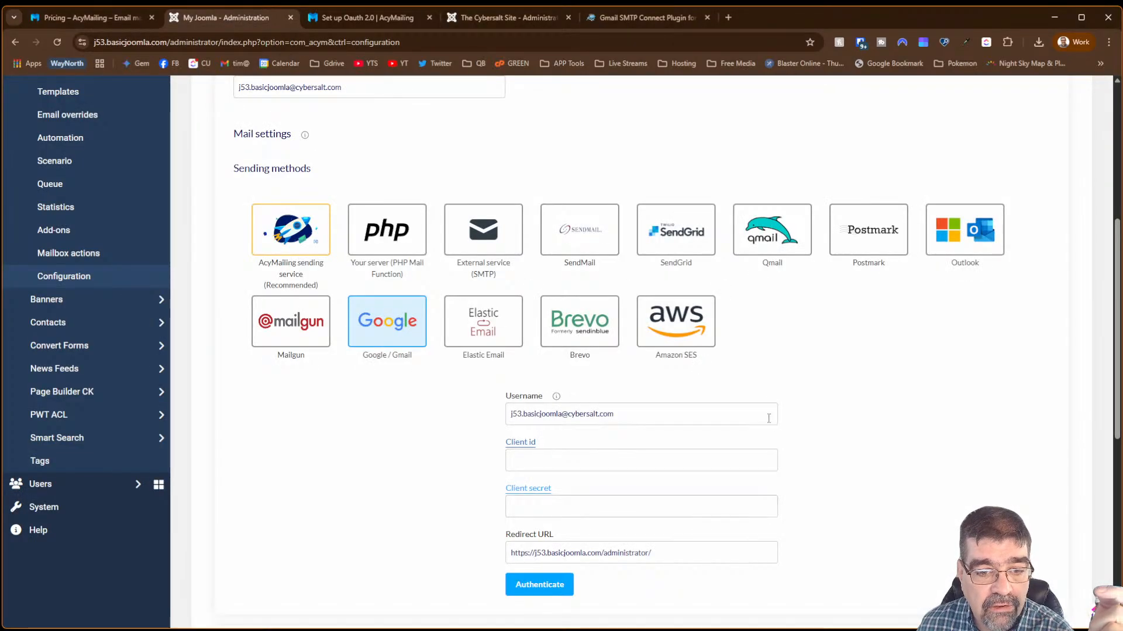
- Try the PHP mail and External service (SMTP) sending methods, reviewing their settings
{"action": "left_click", "coordinate": [367, 243]}
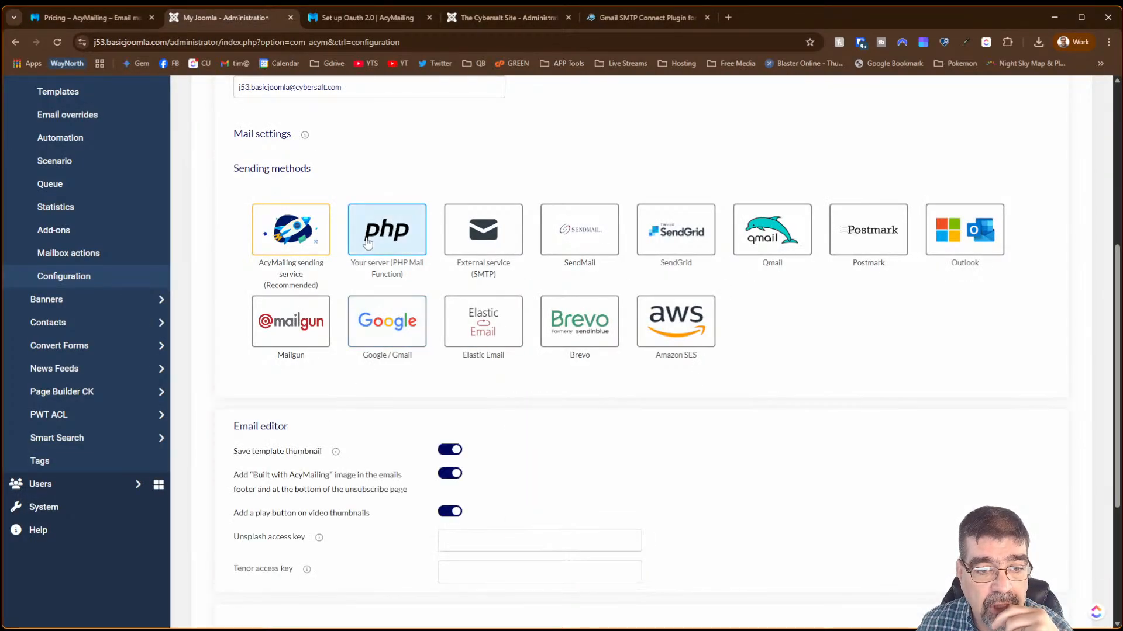
{"action": "scroll", "coordinate": [268, 405], "scroll_direction": "down", "scroll_amount": 4}
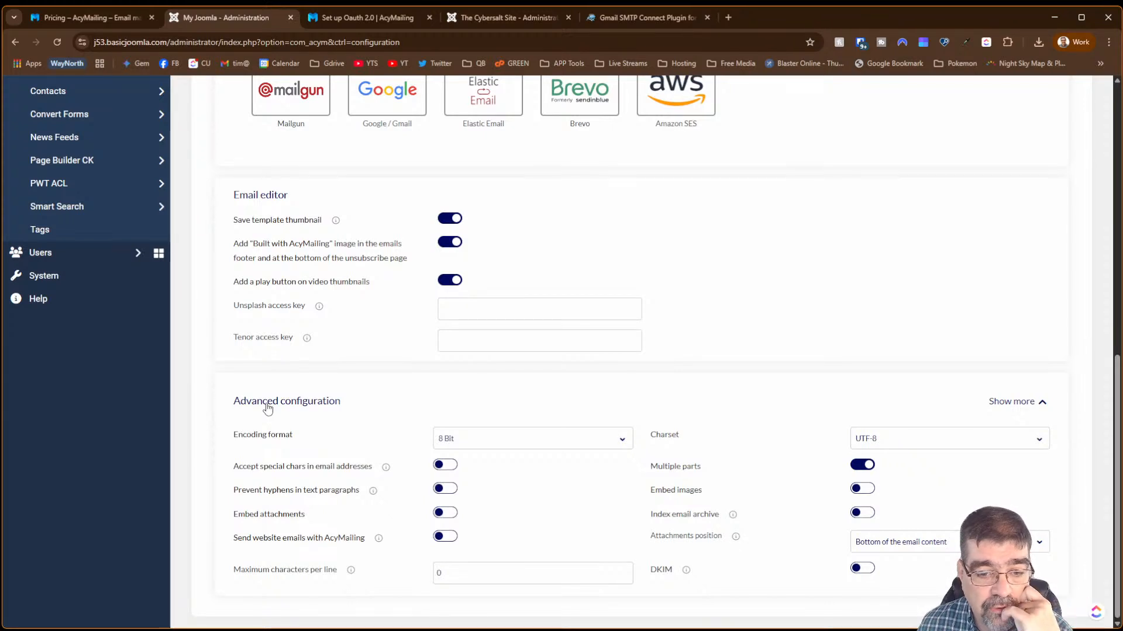
{"action": "scroll", "coordinate": [268, 408], "scroll_direction": "up", "scroll_amount": 3}
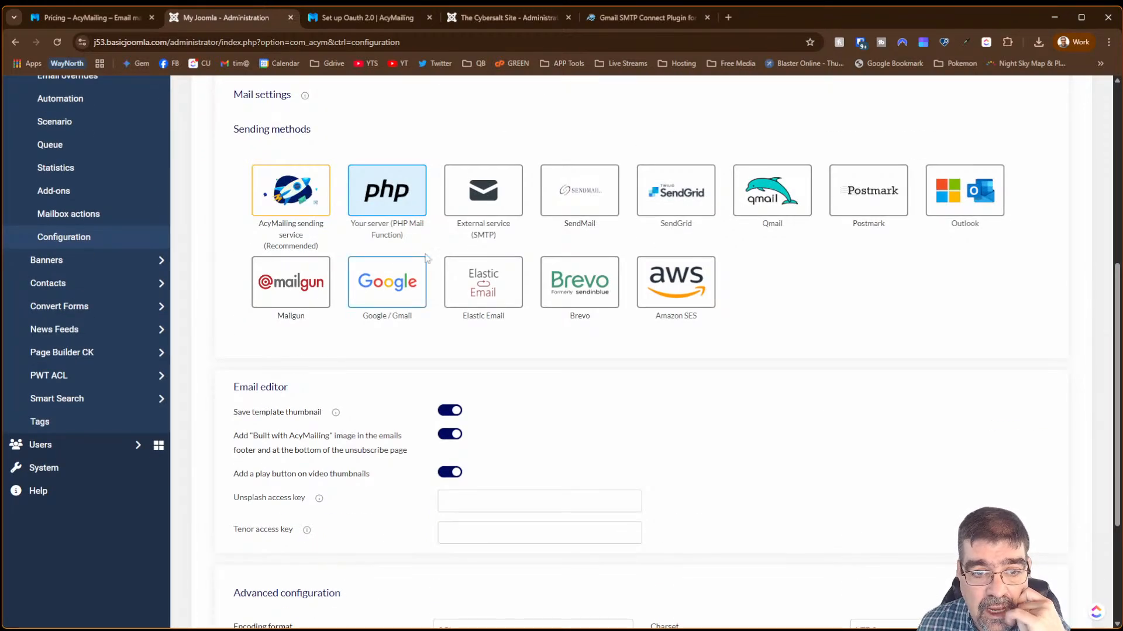
{"action": "left_click", "coordinate": [489, 214]}
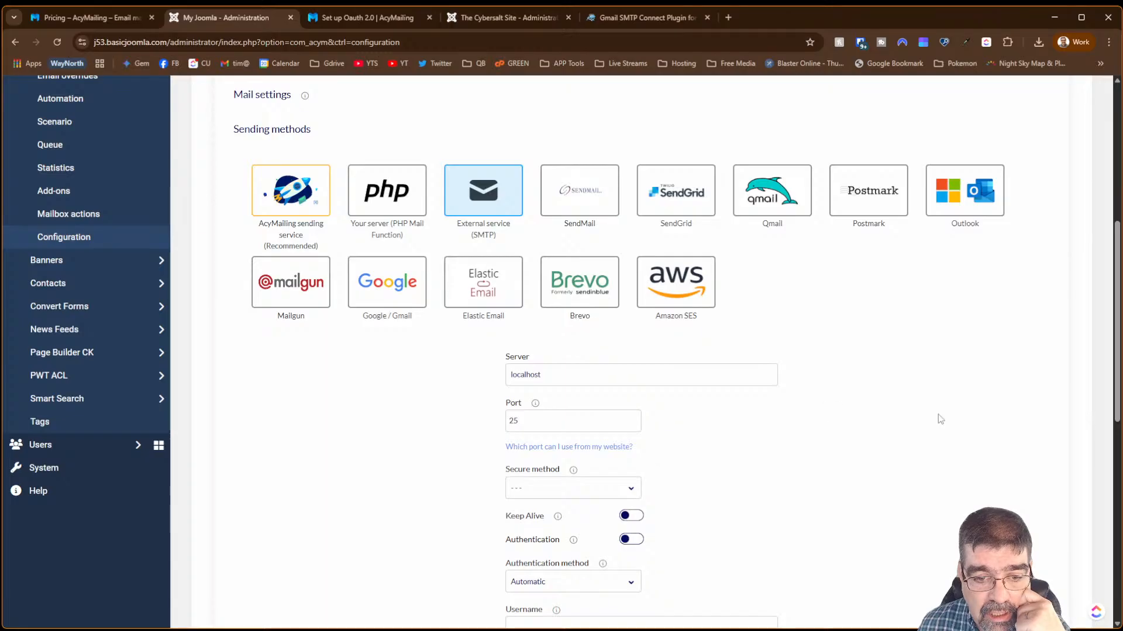
{"action": "scroll", "coordinate": [927, 413], "scroll_direction": "down", "scroll_amount": 6}
{"action": "scroll", "coordinate": [913, 397], "scroll_direction": "up", "scroll_amount": 3}
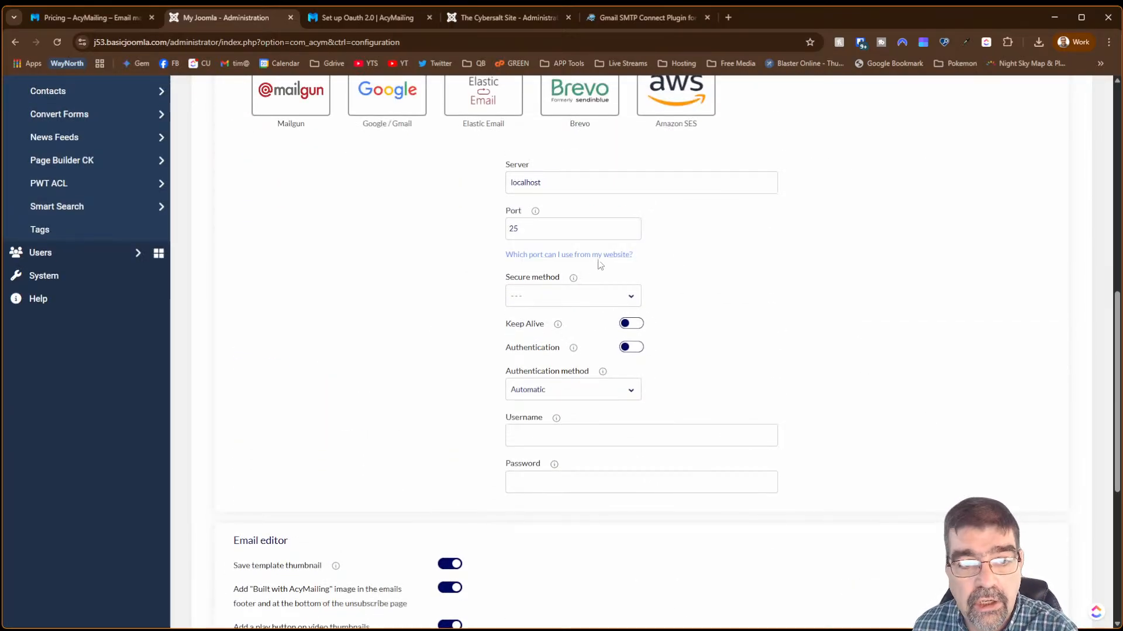
{"action": "scroll", "coordinate": [959, 292], "scroll_direction": "up", "scroll_amount": 4}
- Choose Google / Gmail as the sending method and review its username, client id and secret fields
{"action": "left_click", "coordinate": [370, 287]}
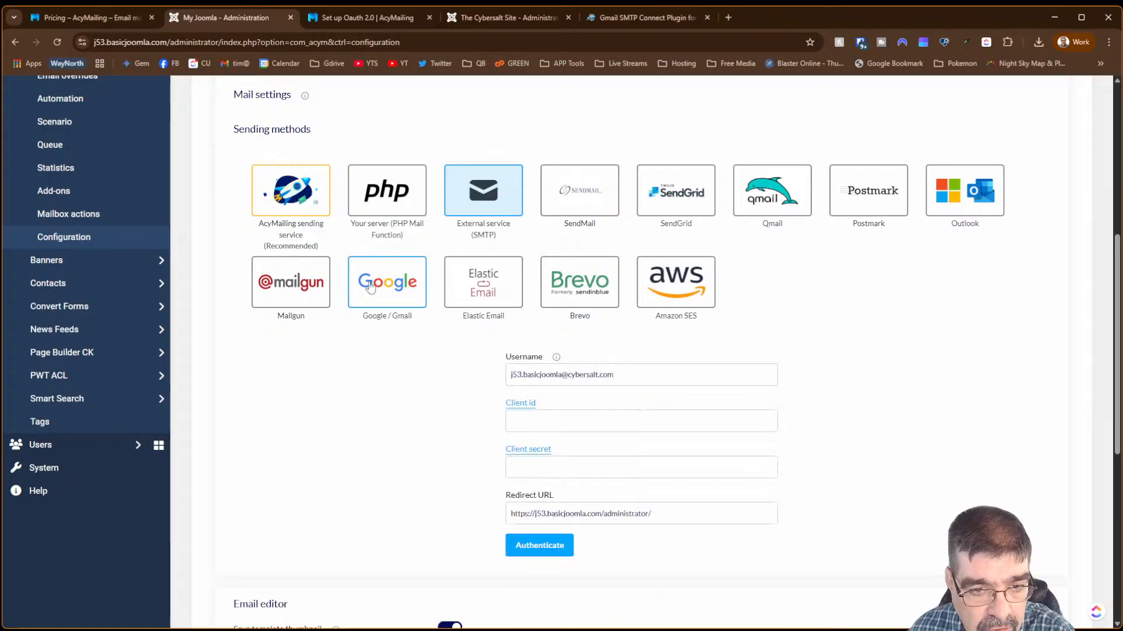
{"action": "scroll", "coordinate": [383, 372], "scroll_direction": "down", "scroll_amount": 6}
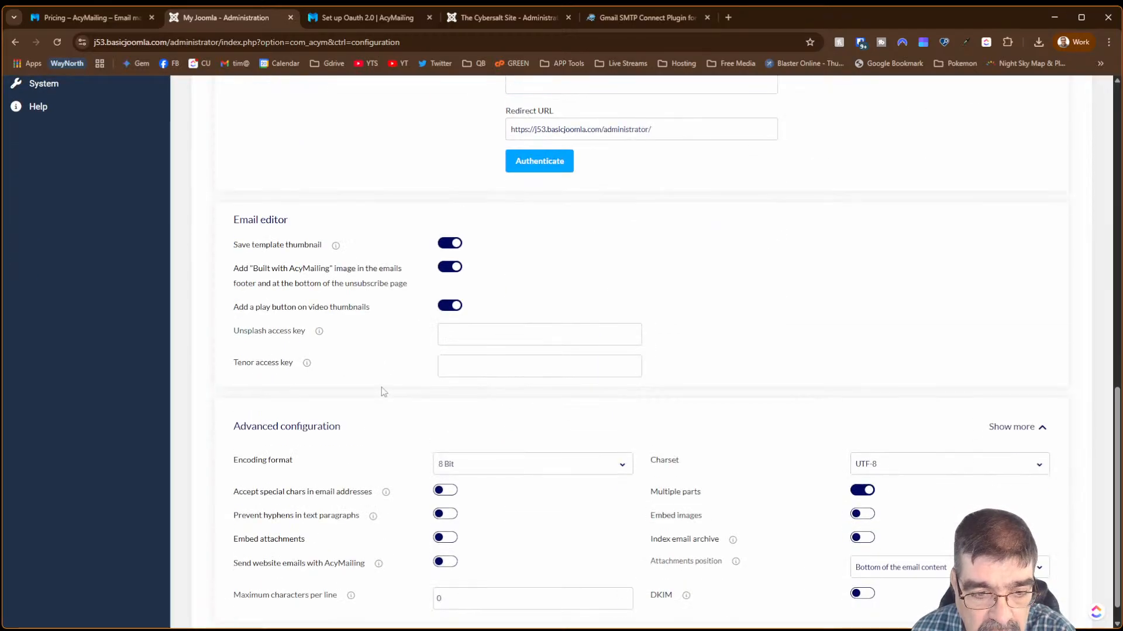
{"action": "scroll", "coordinate": [382, 387], "scroll_direction": "up", "scroll_amount": 3}
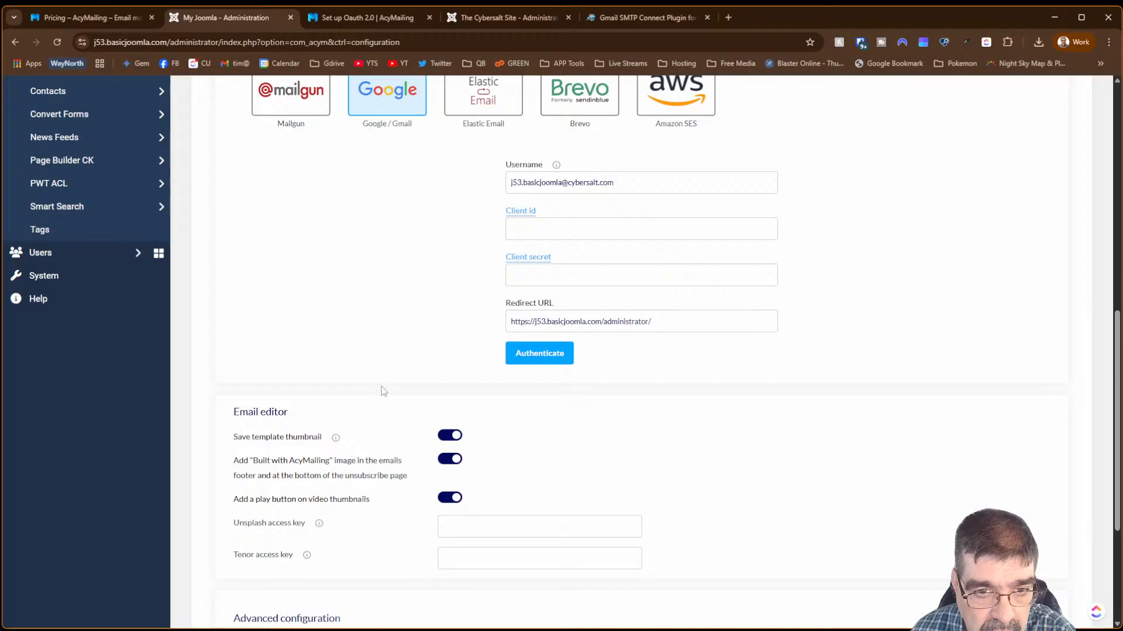
{"action": "mouse_move", "coordinate": [556, 166]}
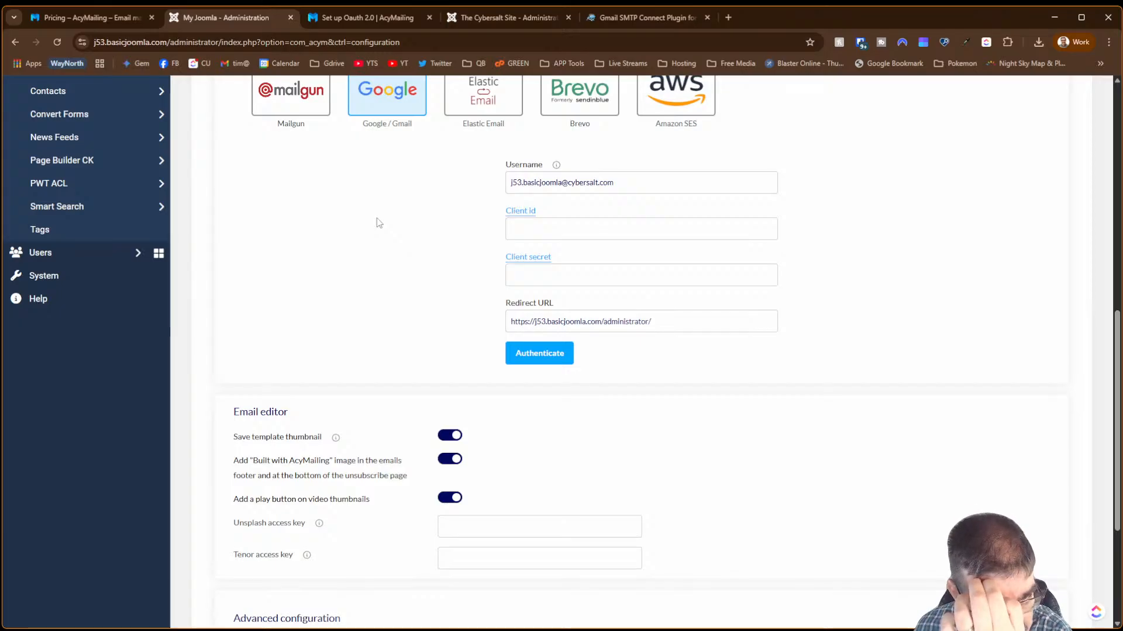
{"action": "scroll", "coordinate": [380, 226], "scroll_direction": "up", "scroll_amount": 6}
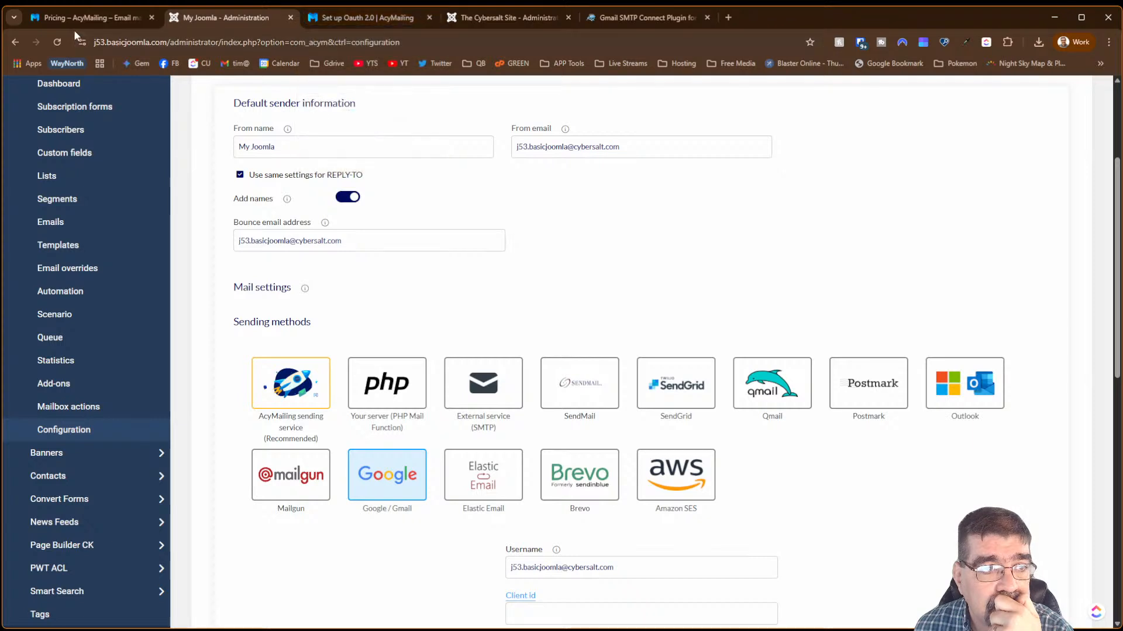
- On the Cybersalt site, dismiss the session timeout warning and save the Cybersalt Digest template
{"action": "left_click", "coordinate": [455, 20]}
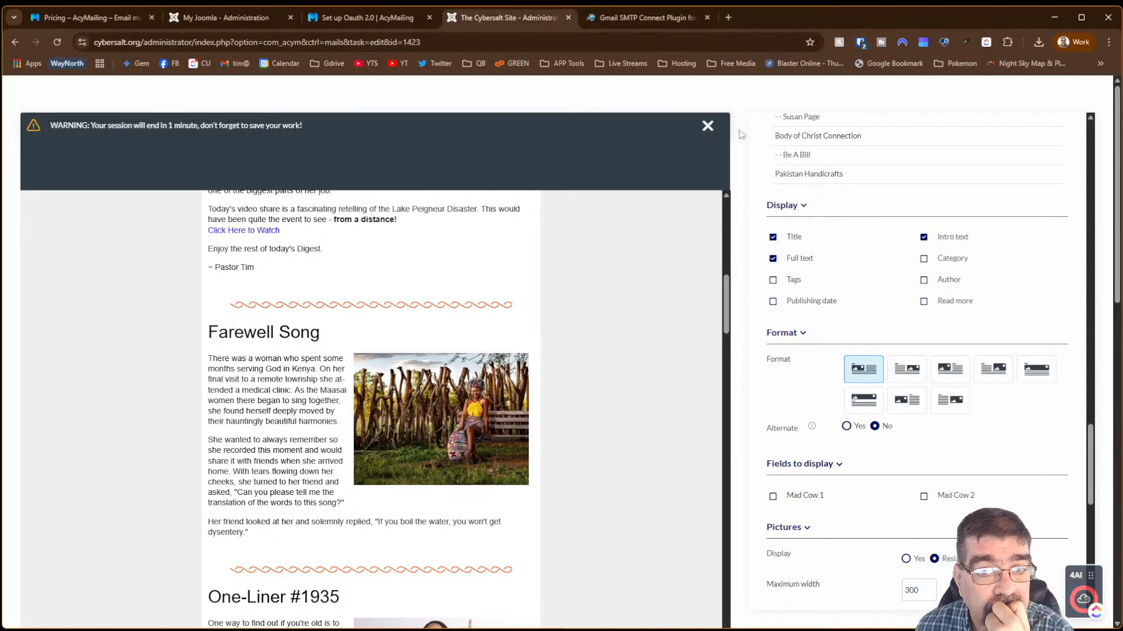
{"action": "left_click", "coordinate": [708, 127]}
{"action": "left_click", "coordinate": [708, 128]}
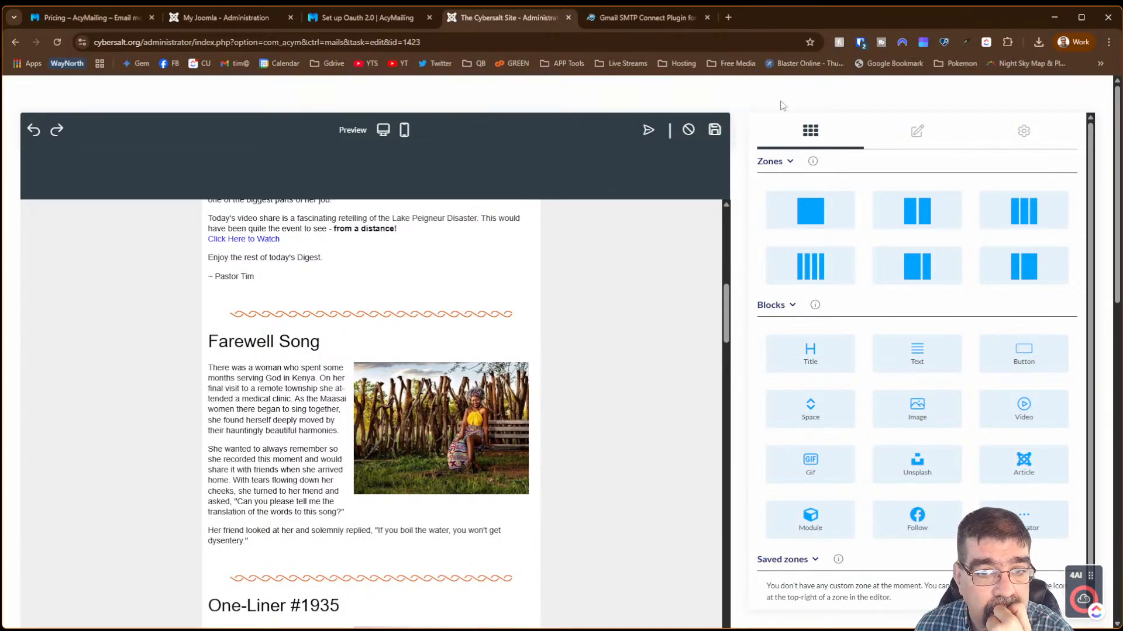
{"action": "left_click", "coordinate": [714, 129]}
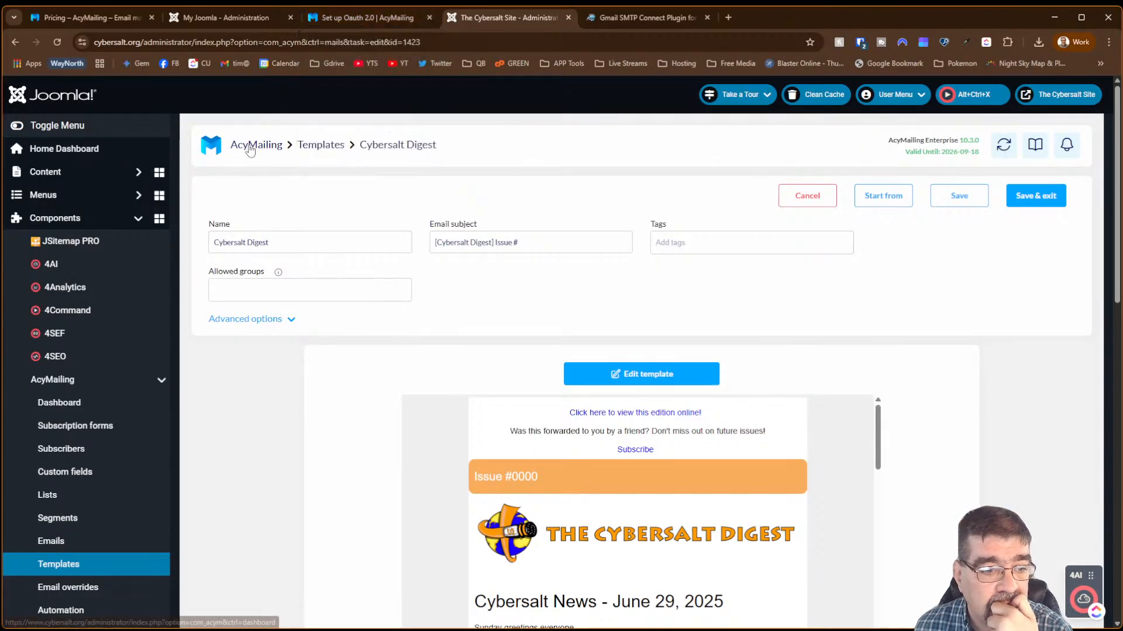
- Delete the draft Cybersalt Digest campaign from the Emails list and close the Cybersalt admin
{"action": "left_click", "coordinate": [121, 550]}
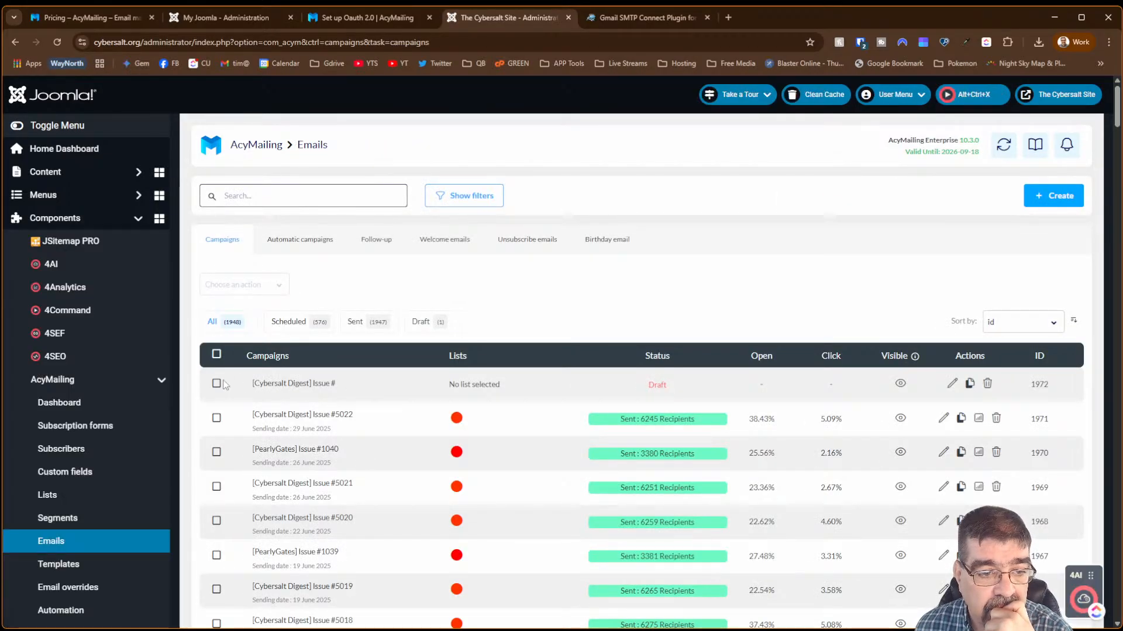
{"action": "left_click", "coordinate": [217, 385]}
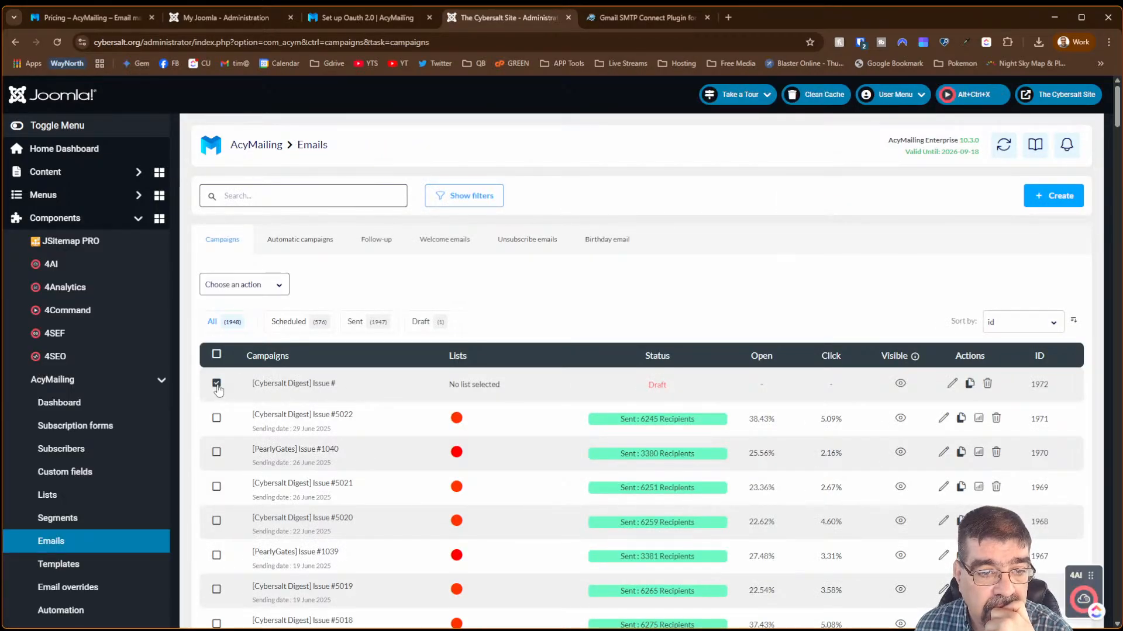
{"action": "left_click", "coordinate": [271, 285]}
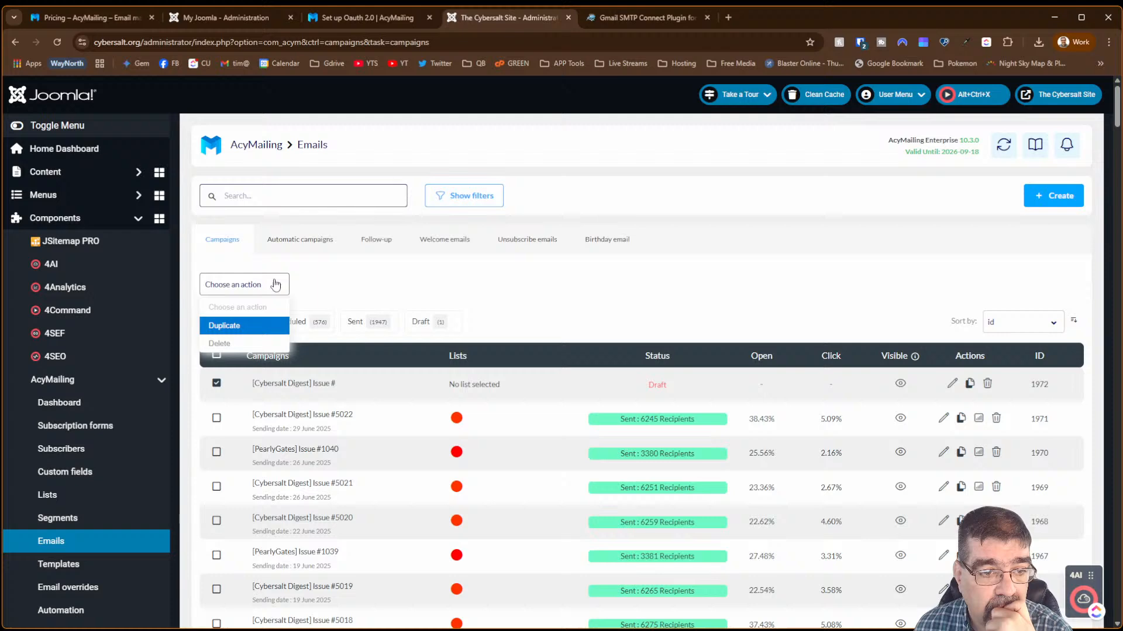
{"action": "left_click", "coordinate": [241, 345]}
{"action": "left_click", "coordinate": [609, 117]}
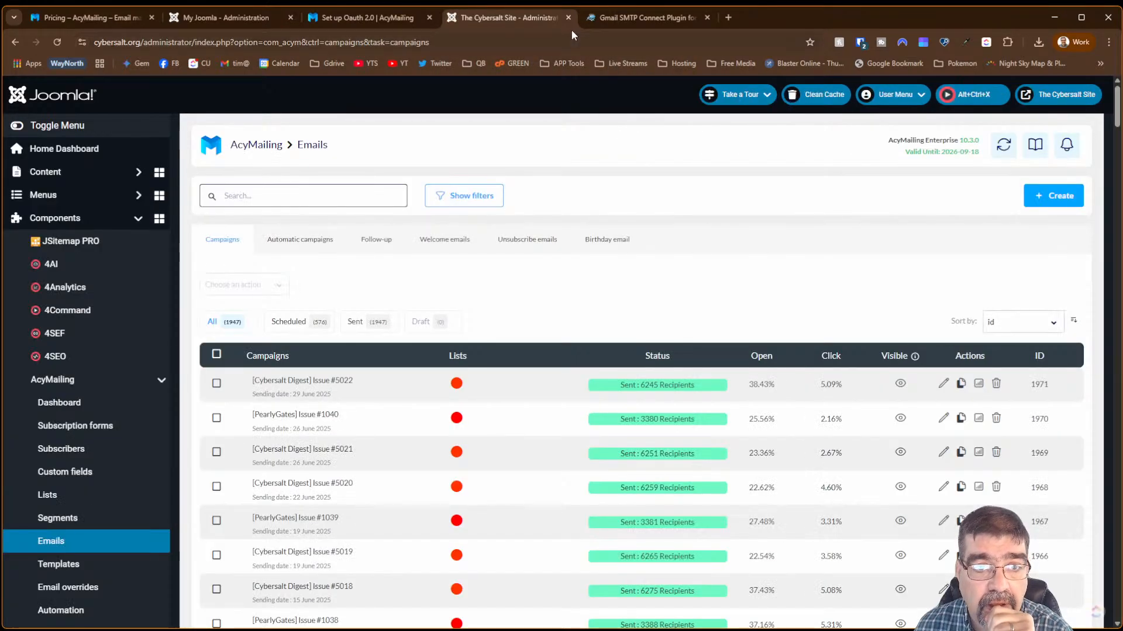
{"action": "left_click", "coordinate": [569, 18]}
- Go back to the My Joomla administration and open Users > Field Groups
{"action": "left_click", "coordinate": [341, 19]}
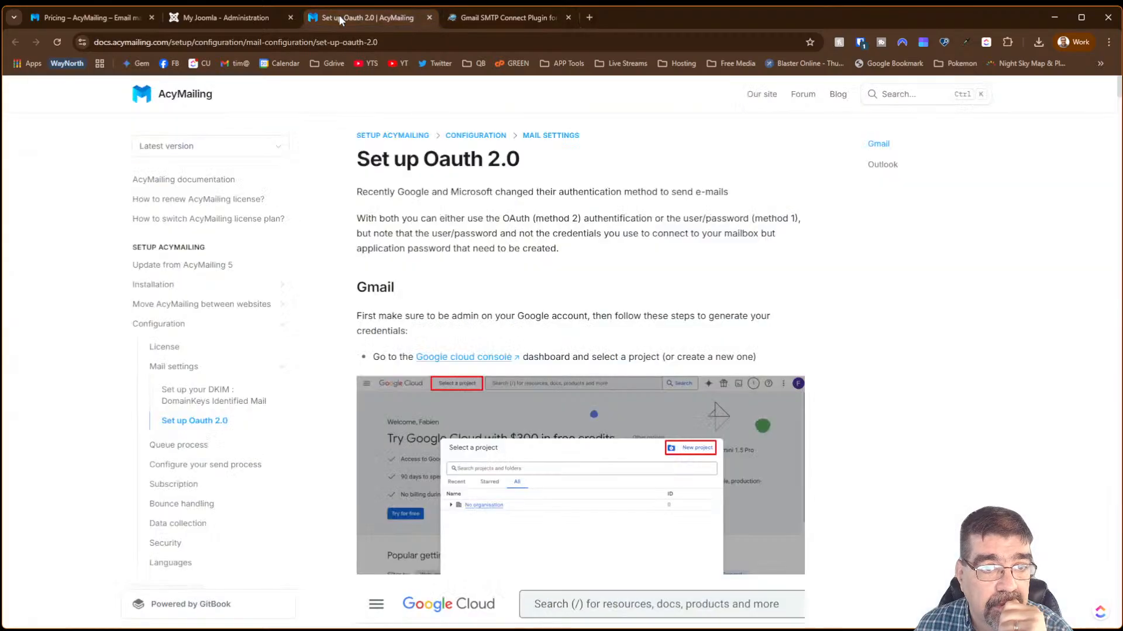
{"action": "left_click", "coordinate": [215, 13]}
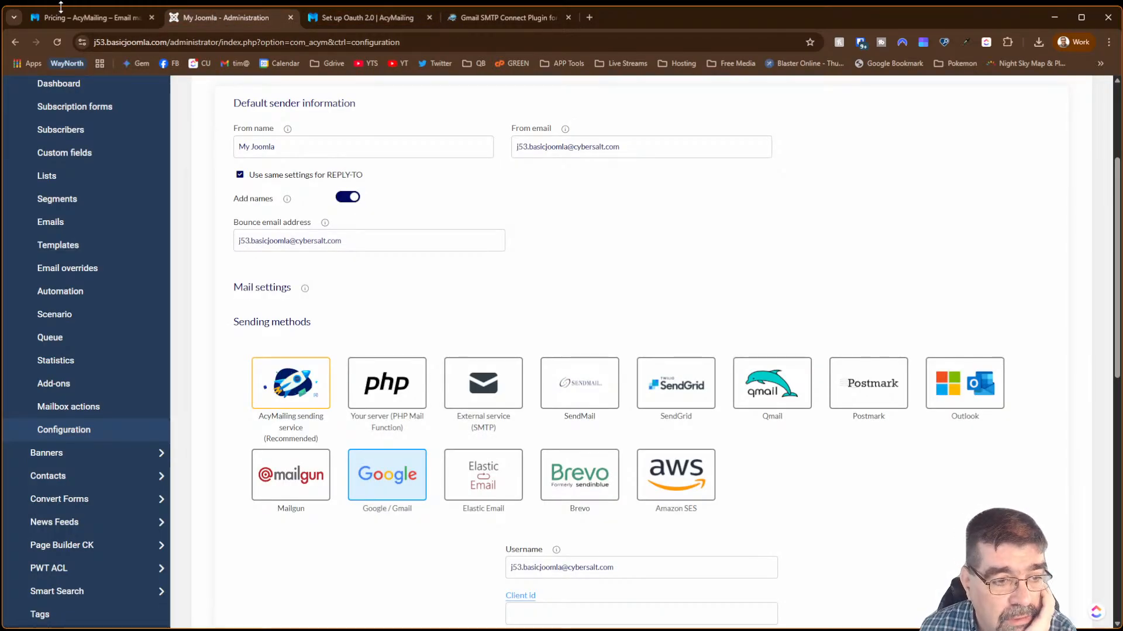
{"action": "scroll", "coordinate": [93, 167], "scroll_direction": "up", "scroll_amount": 3}
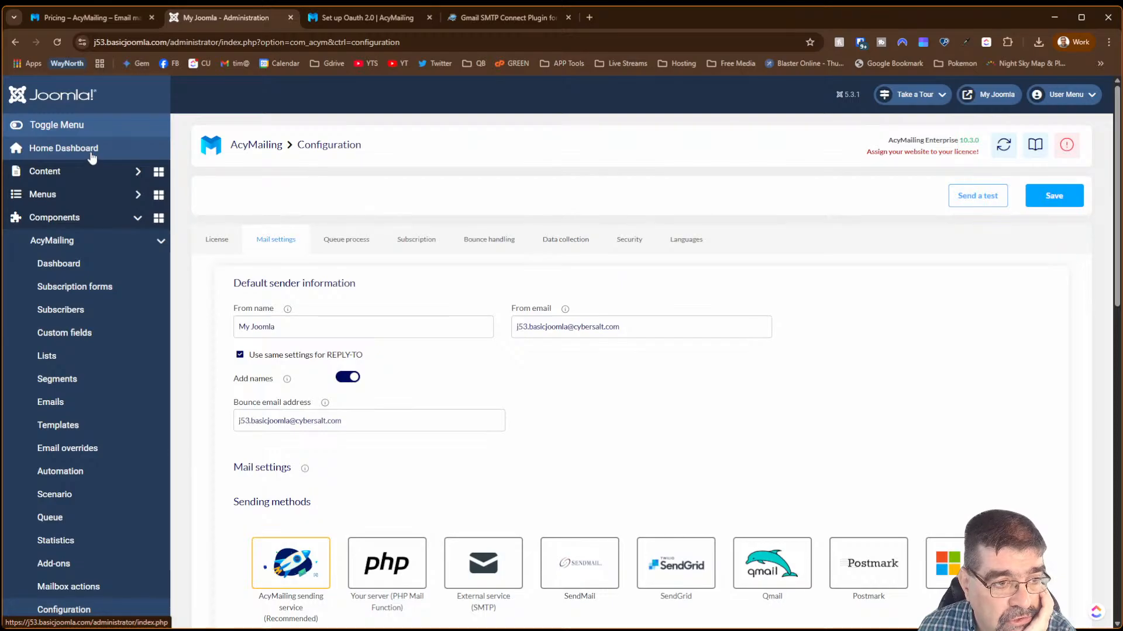
{"action": "left_click", "coordinate": [92, 240]}
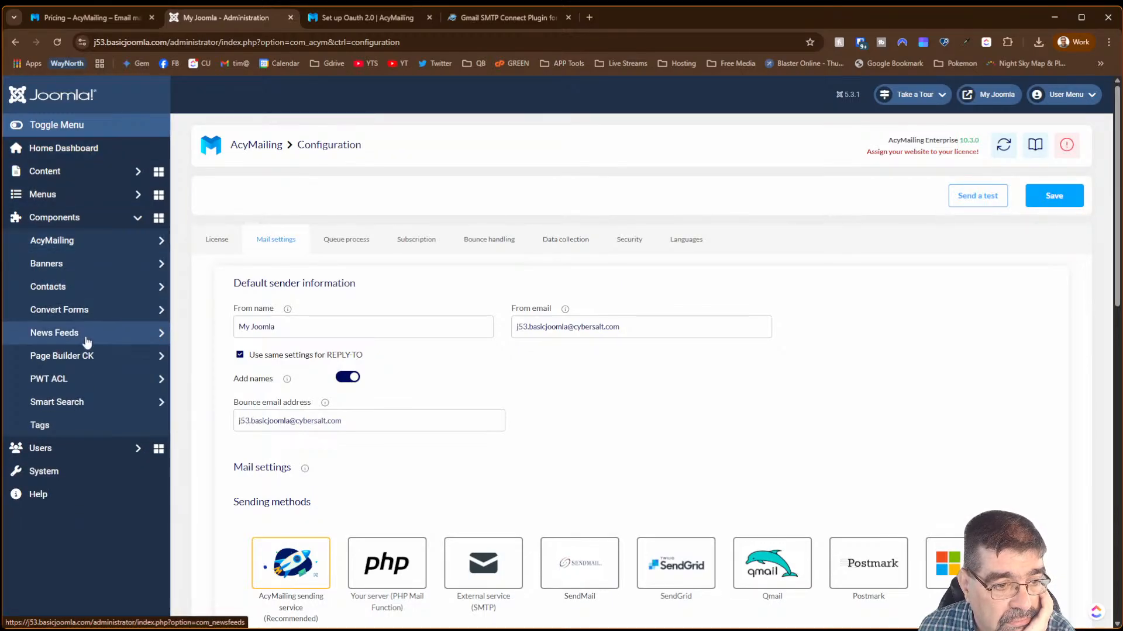
{"action": "left_click", "coordinate": [76, 449]}
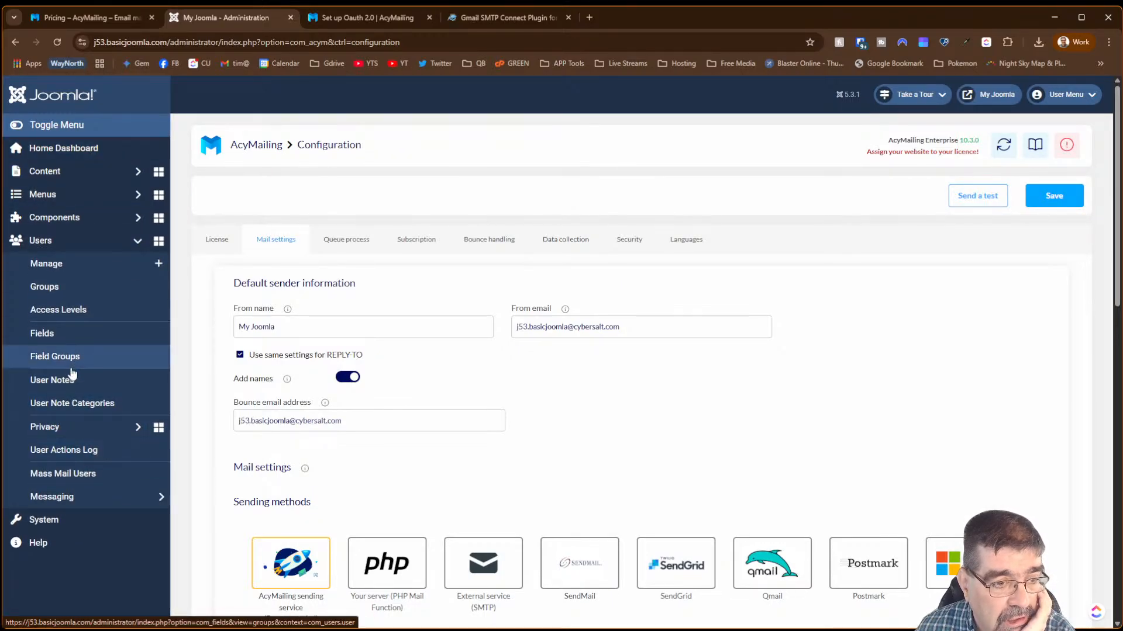
{"action": "left_click", "coordinate": [70, 363]}
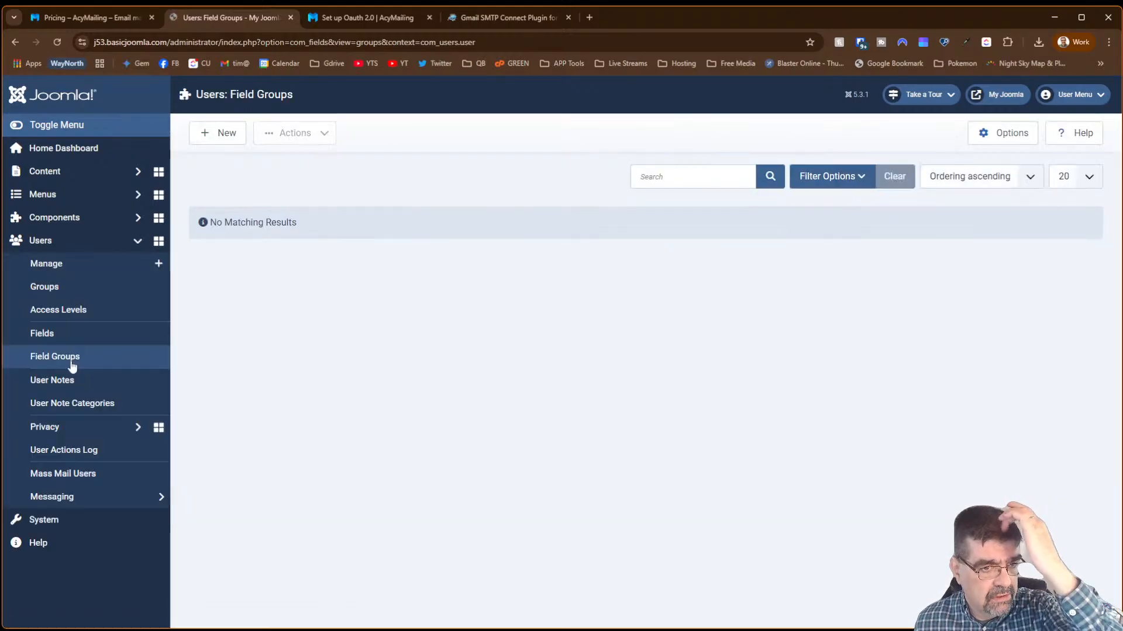
- Create a new user field group titled 'ACY Test' and save it
{"action": "left_click", "coordinate": [224, 131]}
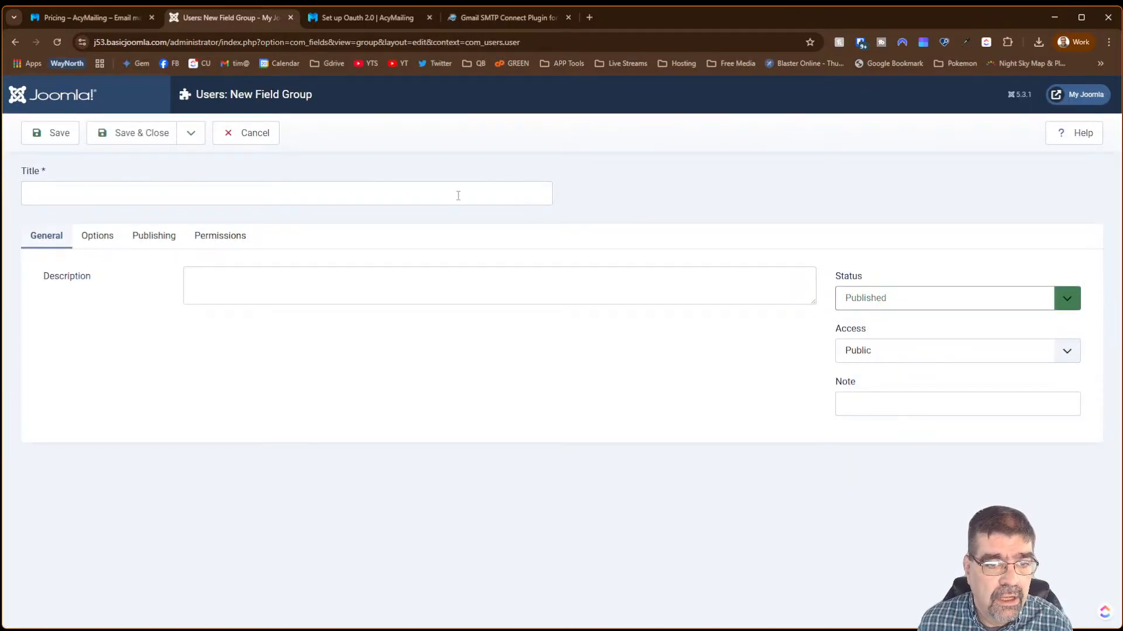
{"action": "left_click", "coordinate": [464, 193]}
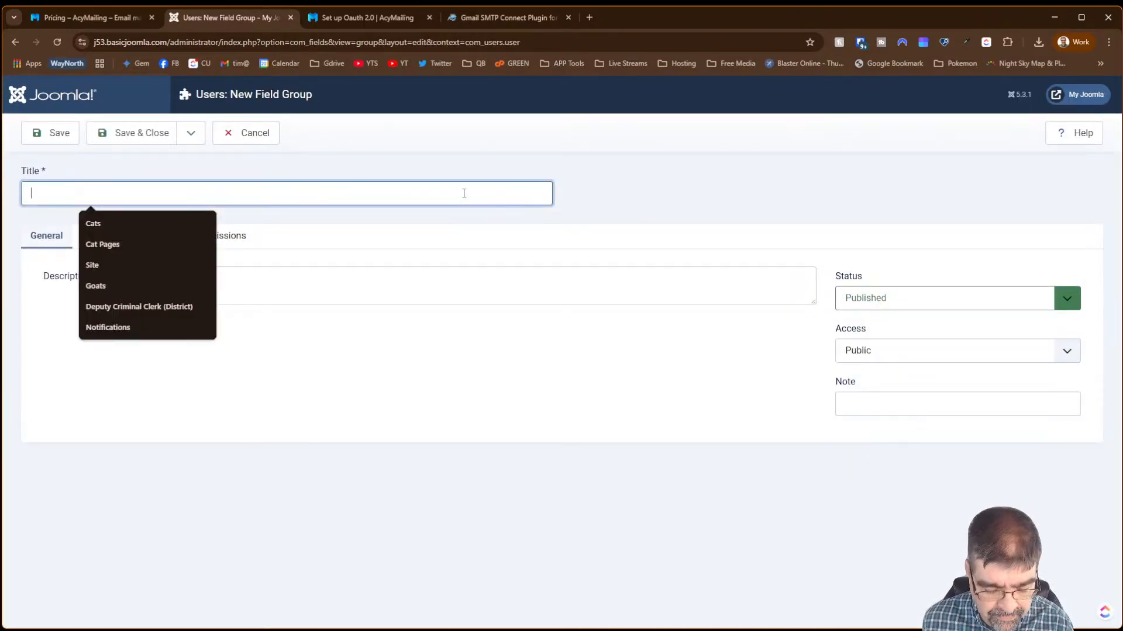
{"action": "type", "text": "ACY Tes"}
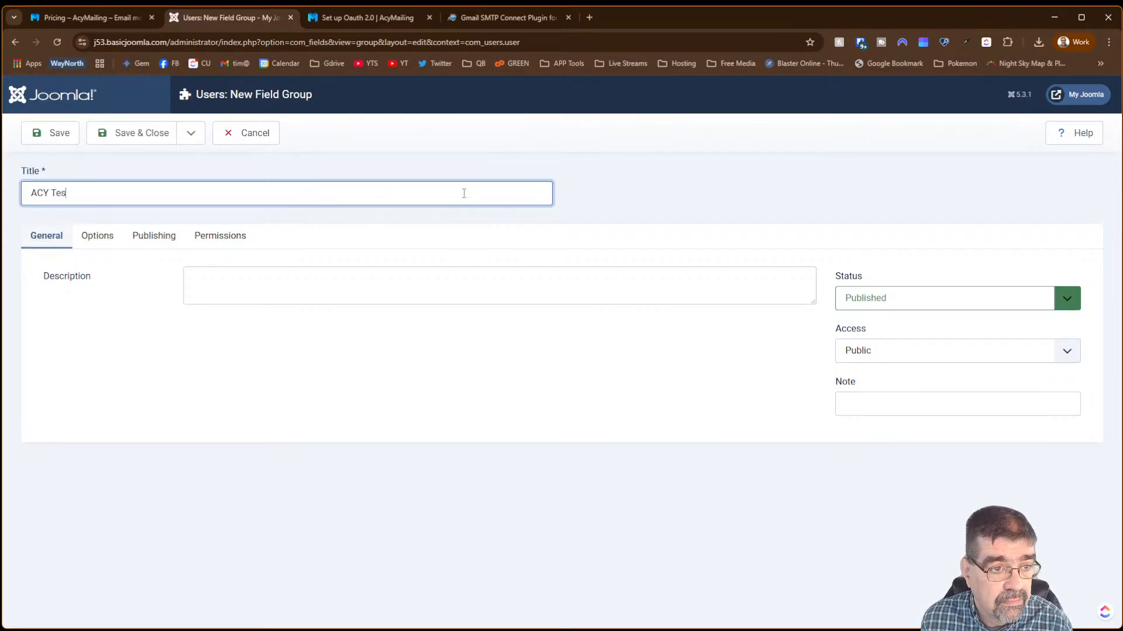
{"action": "type", "text": "t"}
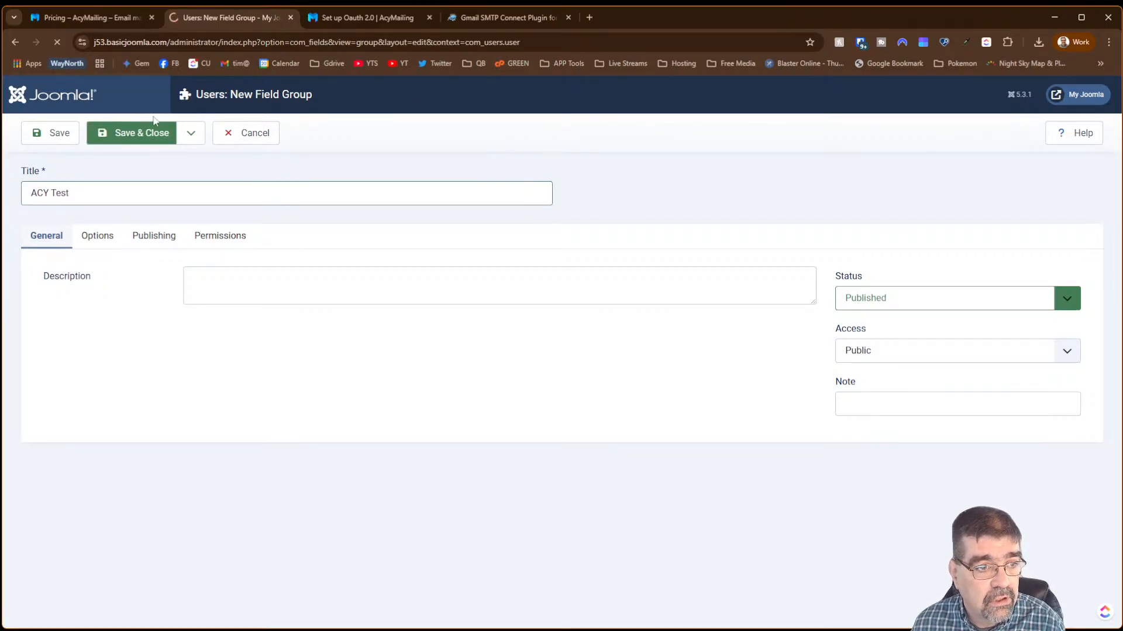
{"action": "left_click", "coordinate": [149, 134]}
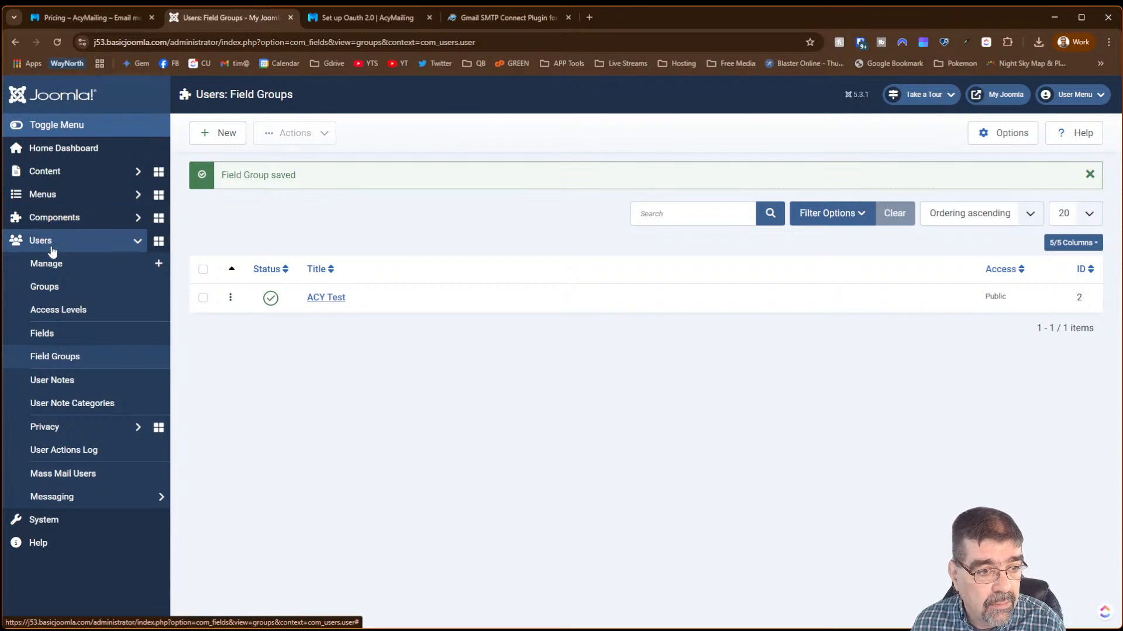
{"action": "left_click", "coordinate": [55, 334]}
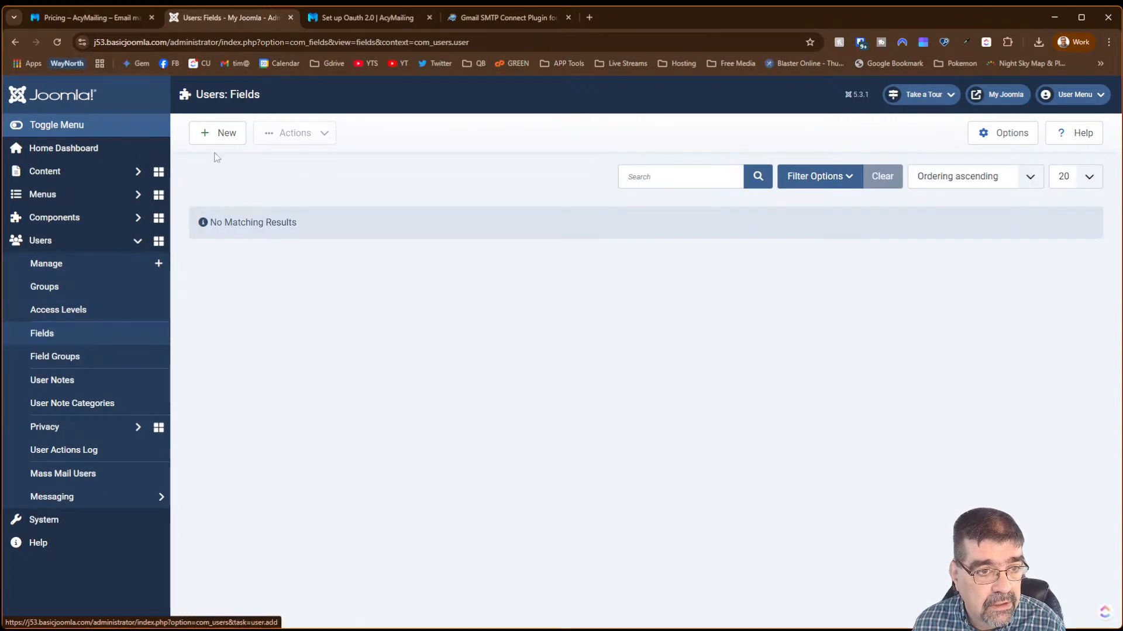
- Create a Calendar-type user field 'Event Date' in the ACY Test group and save it
{"action": "left_click", "coordinate": [220, 142]}
{"action": "left_click", "coordinate": [209, 183]}
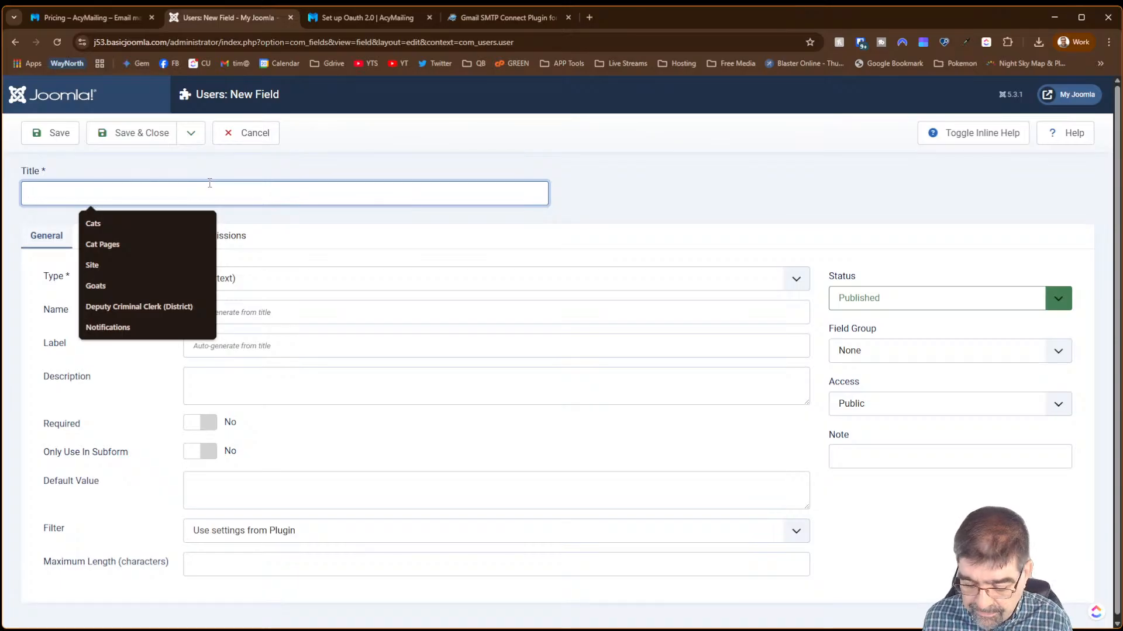
{"action": "type", "text": "Event Date"}
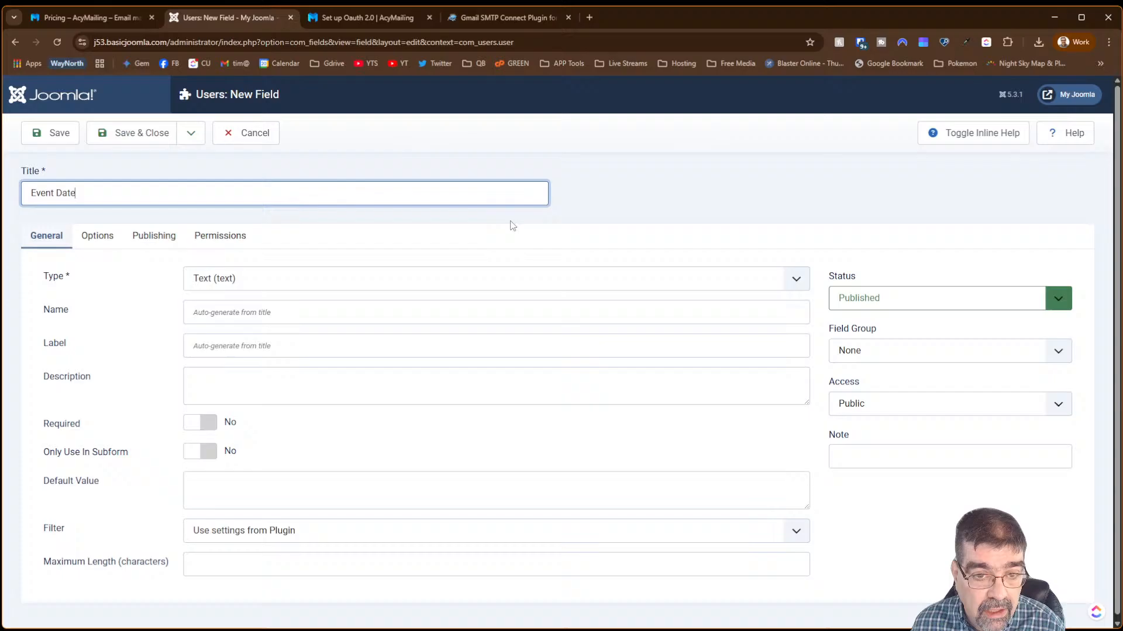
{"action": "left_click", "coordinate": [513, 287]}
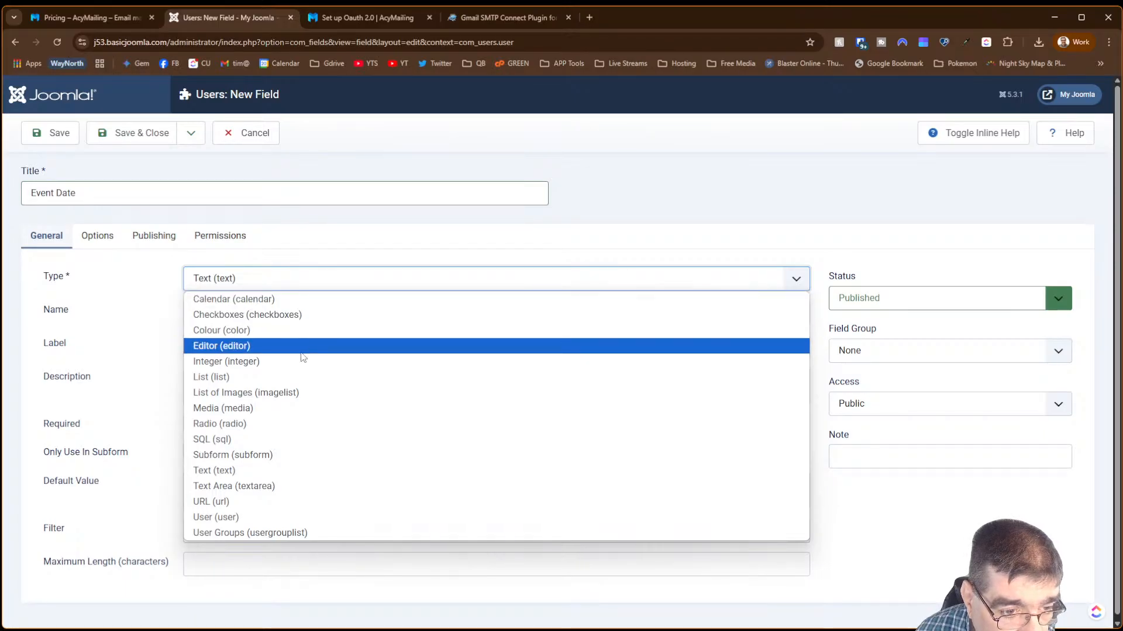
{"action": "left_click", "coordinate": [251, 299]}
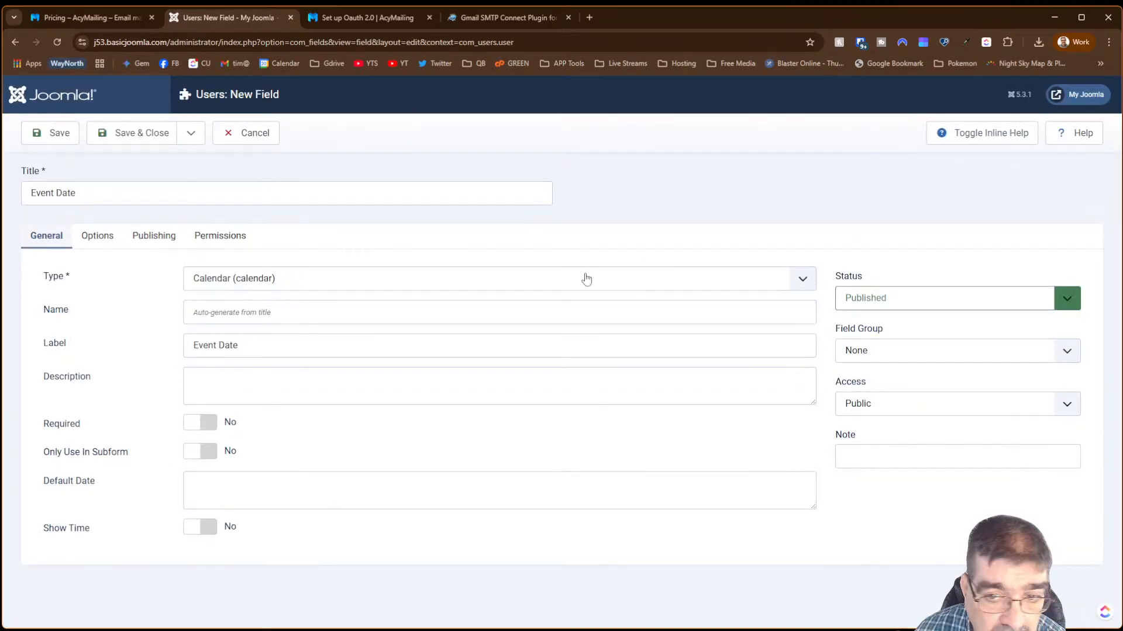
{"action": "left_click", "coordinate": [897, 358]}
{"action": "left_click", "coordinate": [882, 389]}
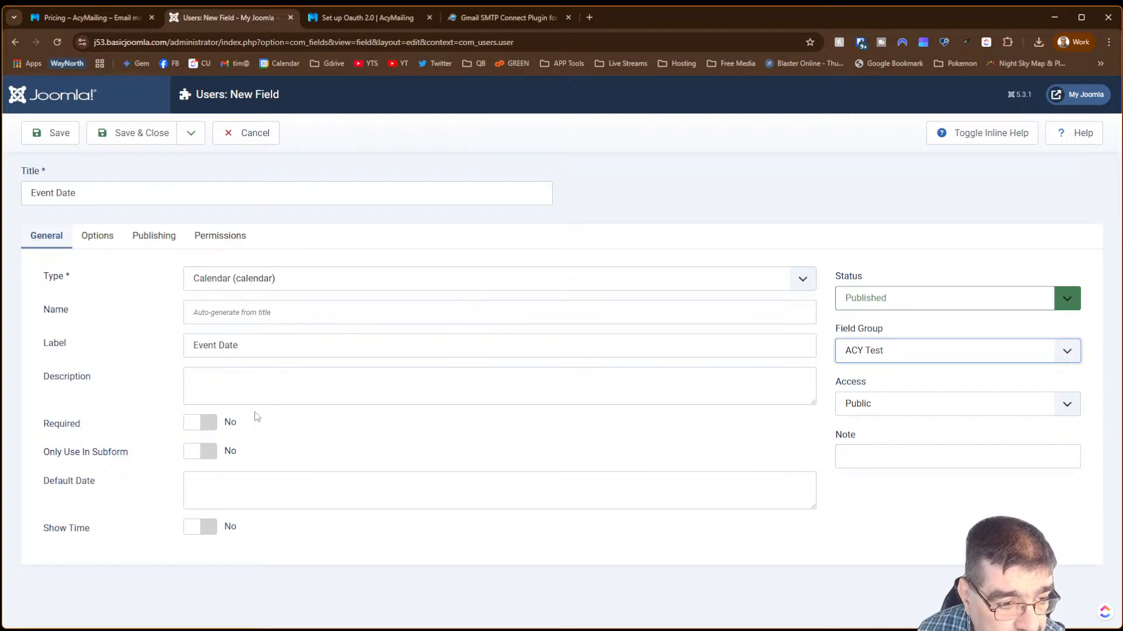
{"action": "left_click", "coordinate": [105, 238]}
{"action": "left_click", "coordinate": [152, 238]}
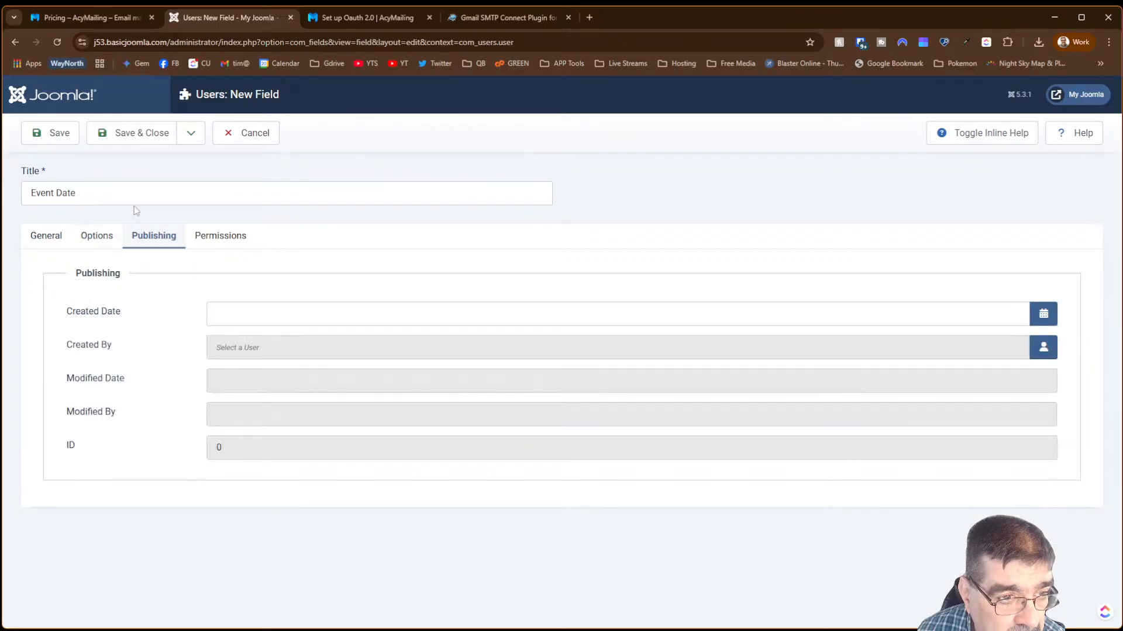
{"action": "left_click", "coordinate": [141, 133]}
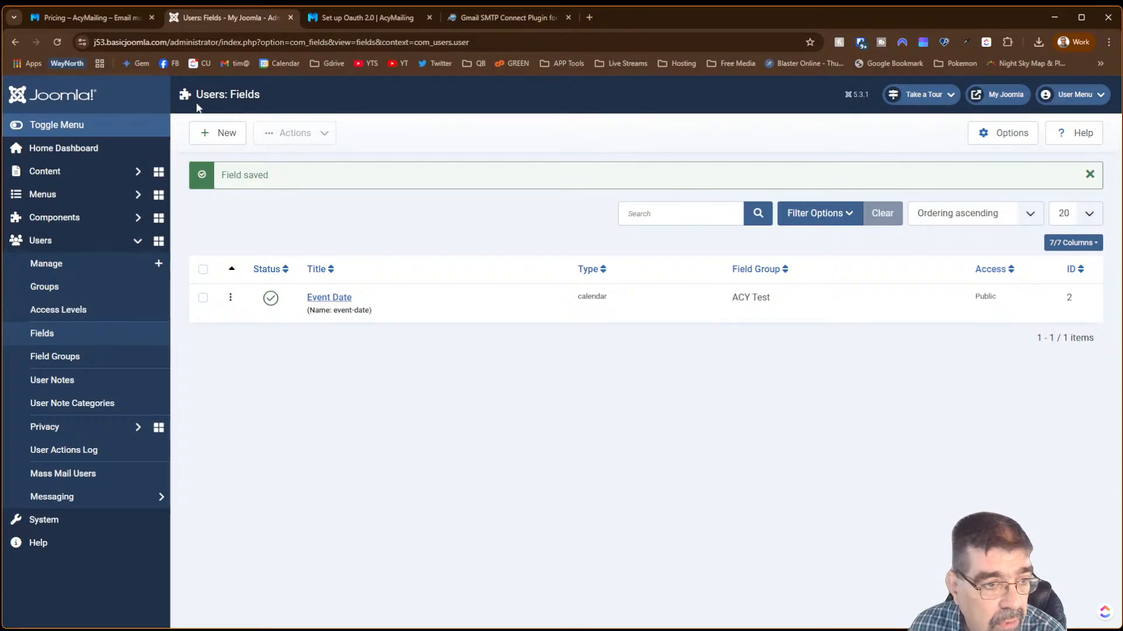
- Open the Cat Editor account for editing from the Users: Manage list
{"action": "left_click", "coordinate": [66, 262]}
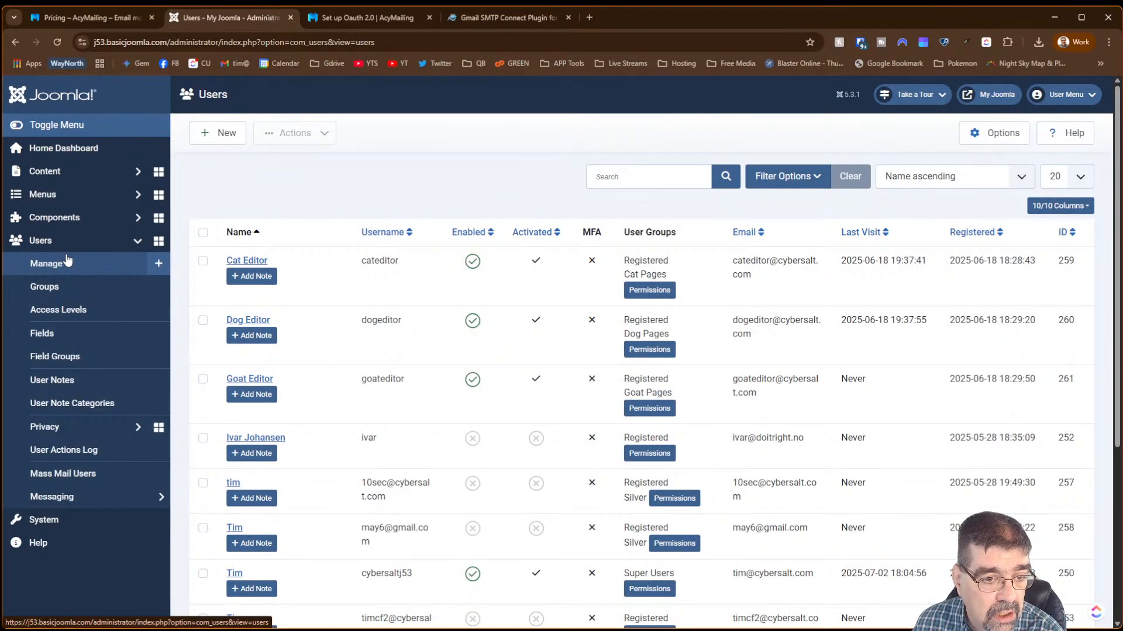
{"action": "left_click", "coordinate": [257, 260]}
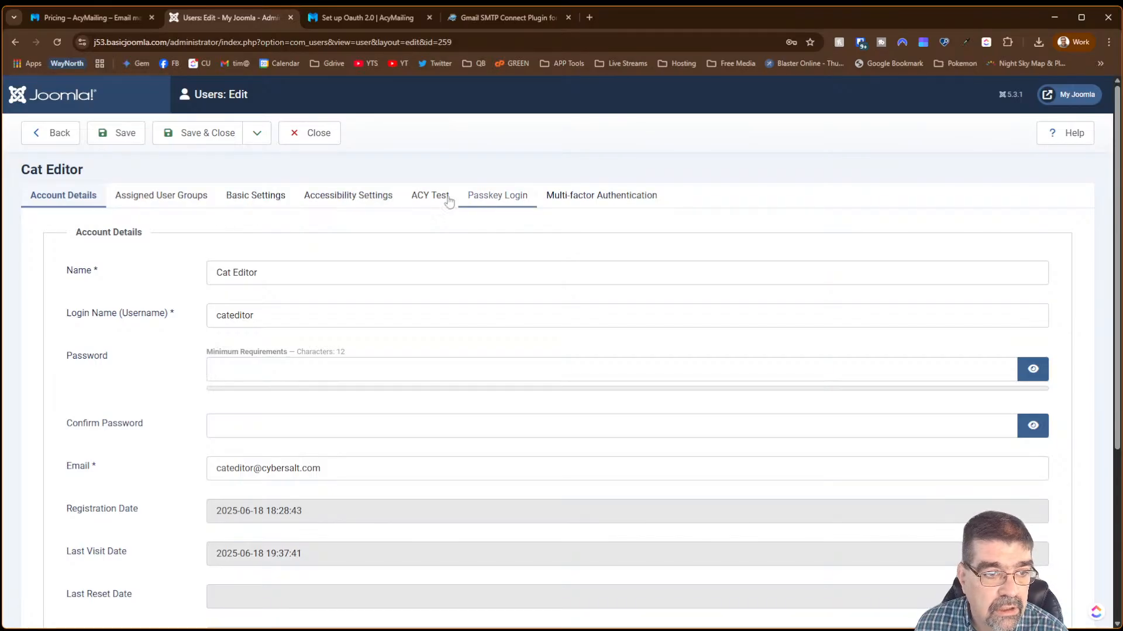
- On the ACY Test tab, set the Cat Editor's Event Date to July 4, 2025 and save
{"action": "scroll", "coordinate": [333, 244], "scroll_direction": "down", "scroll_amount": 4}
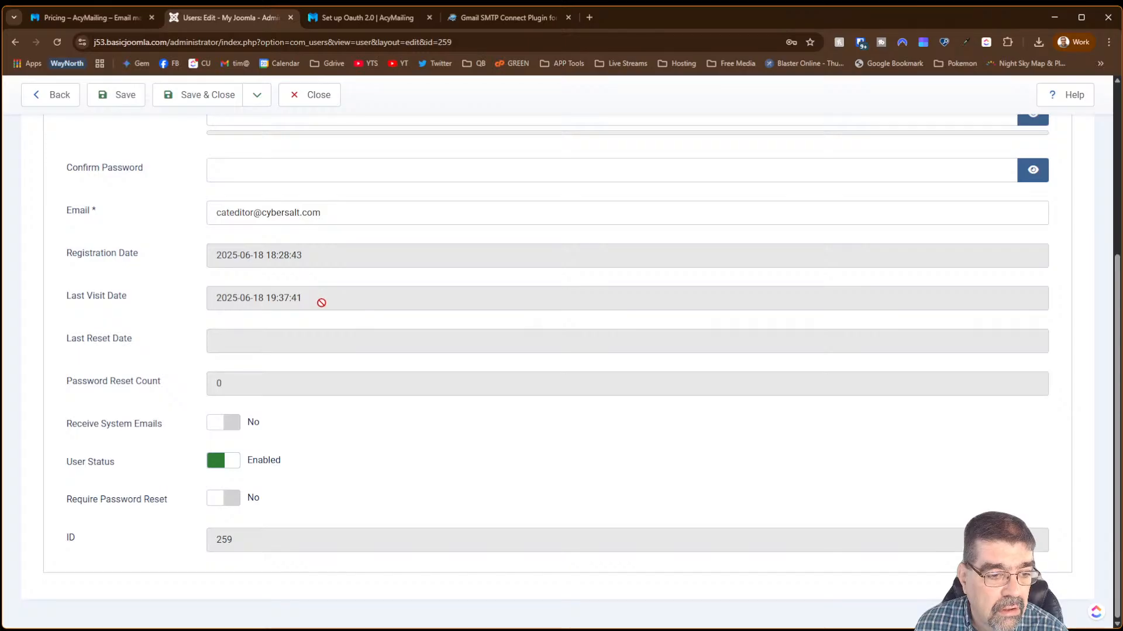
{"action": "scroll", "coordinate": [321, 301], "scroll_direction": "up", "scroll_amount": 4}
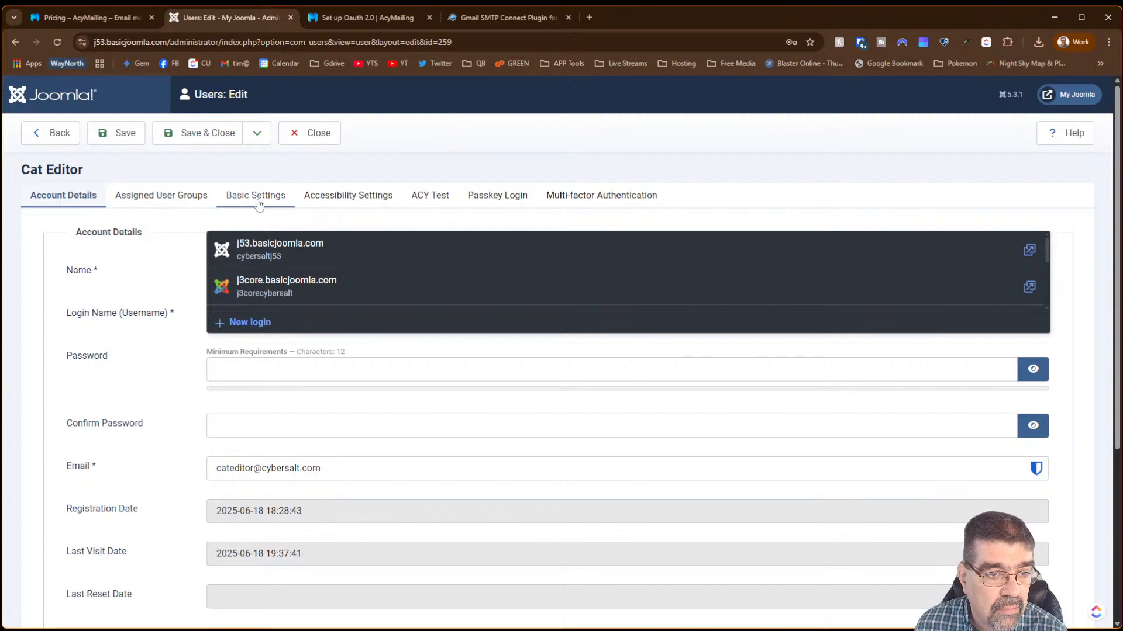
{"action": "left_click", "coordinate": [428, 200]}
{"action": "left_click", "coordinate": [596, 265]}
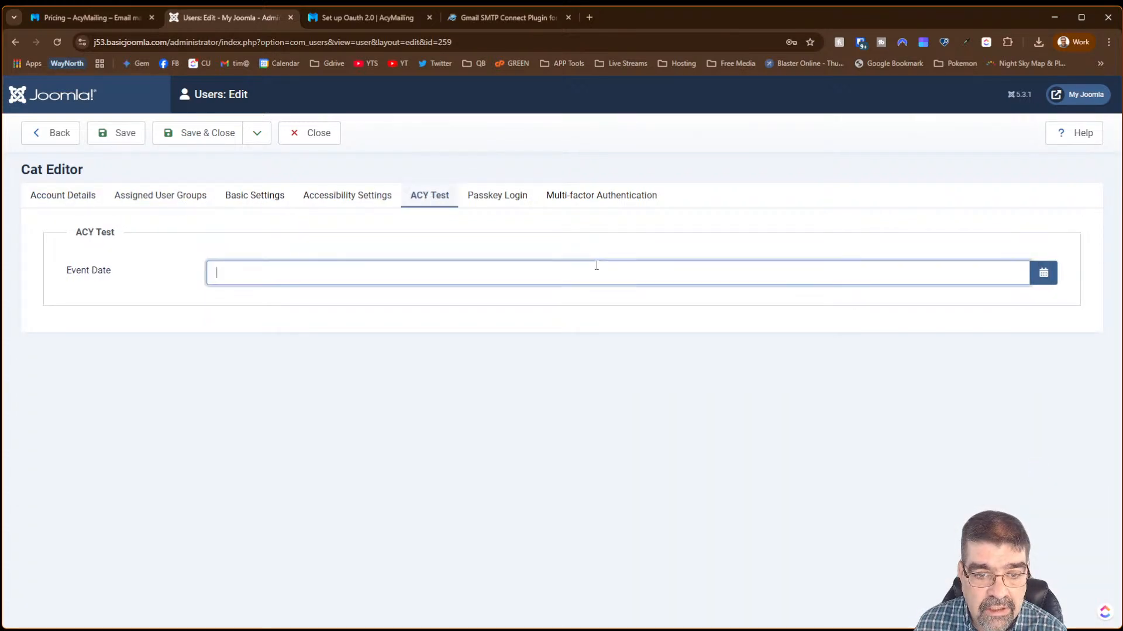
{"action": "left_click", "coordinate": [1041, 280]}
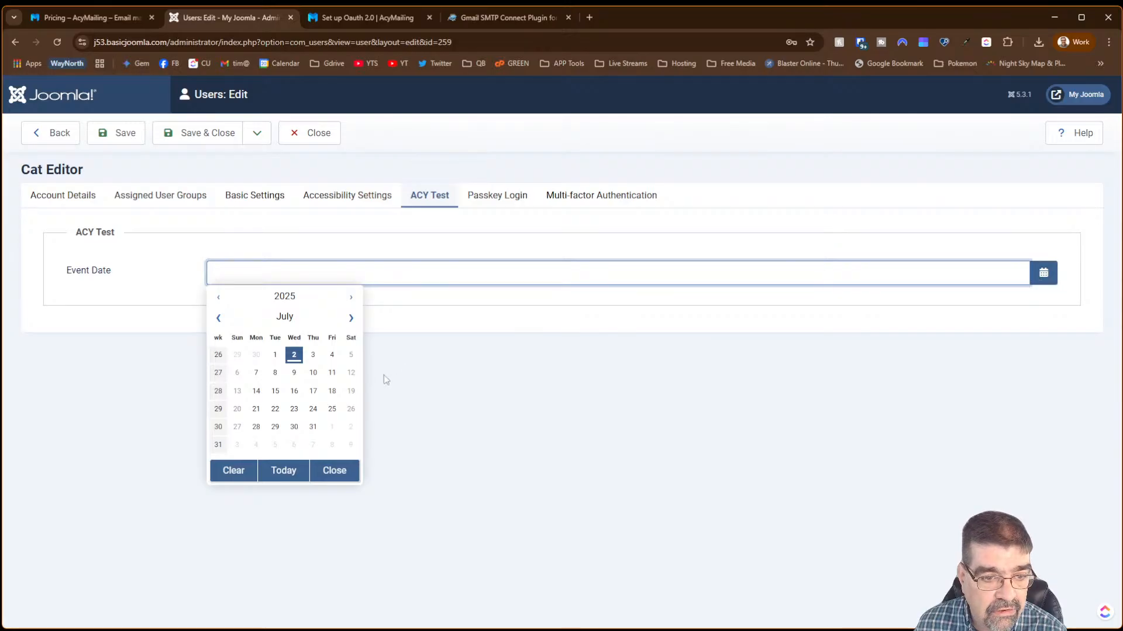
{"action": "left_click", "coordinate": [331, 359]}
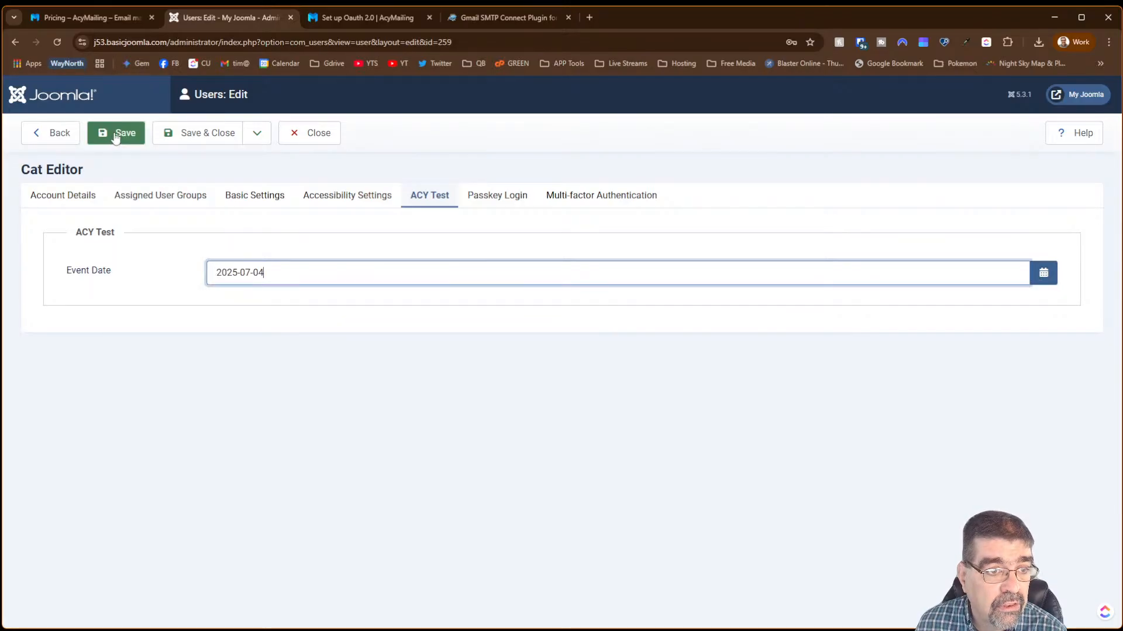
{"action": "left_click", "coordinate": [186, 141]}
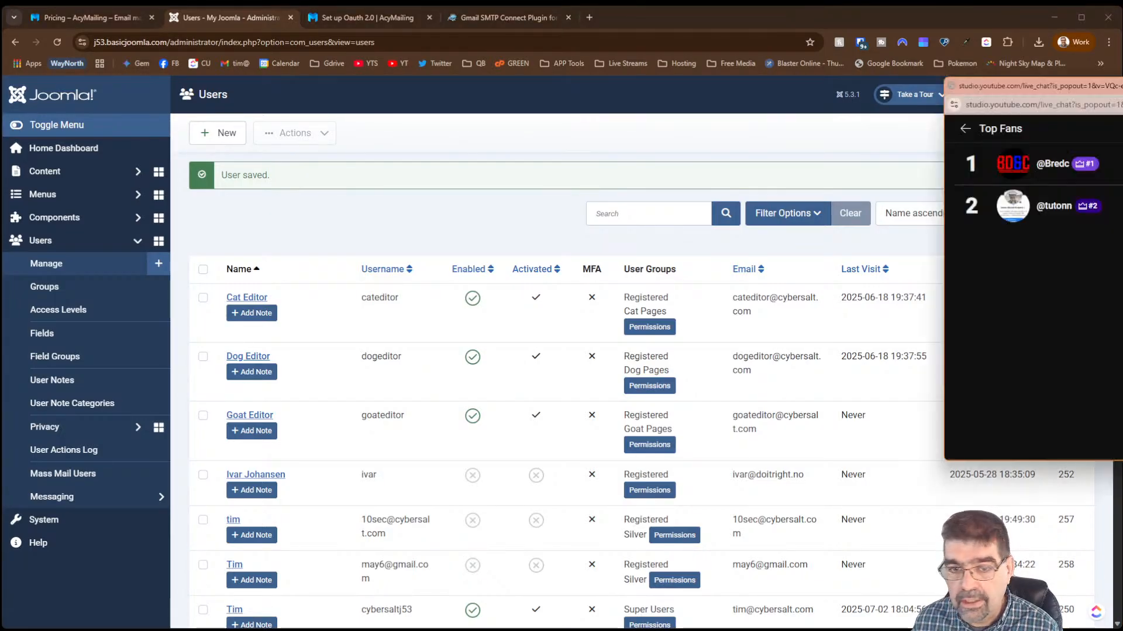
- Drag the YouTube Top Fans chat window off the screen to uncover the Joomla Users list
{"action": "left_click_drag", "start_coordinate": [1122, 88], "coordinate": [416, 115]}
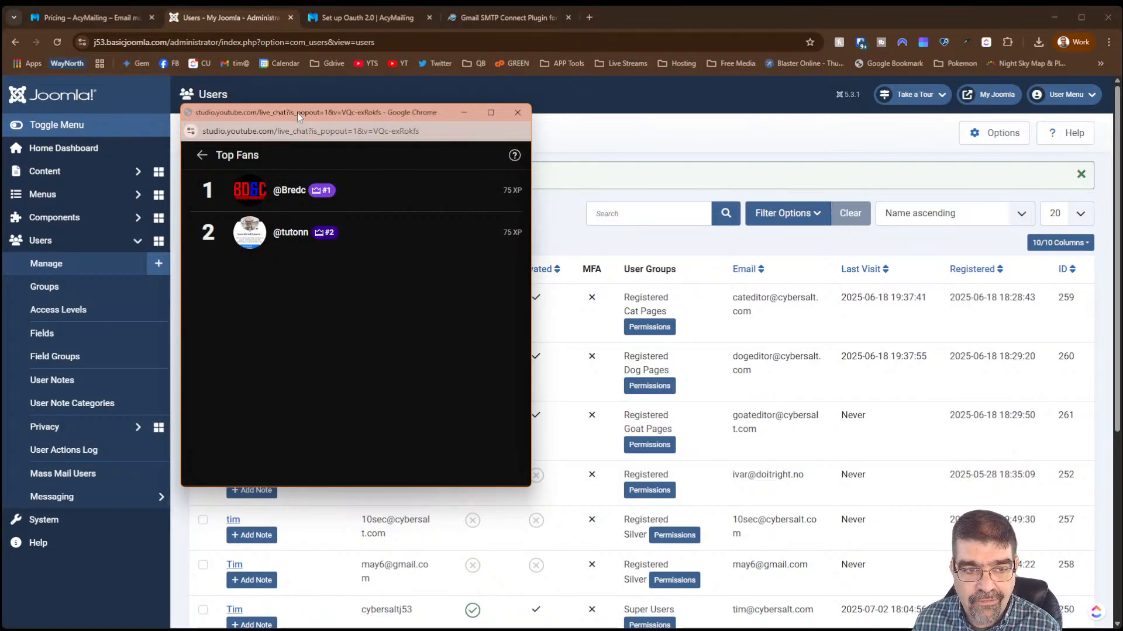
{"action": "left_click_drag", "start_coordinate": [297, 112], "coordinate": [1122, 117]}
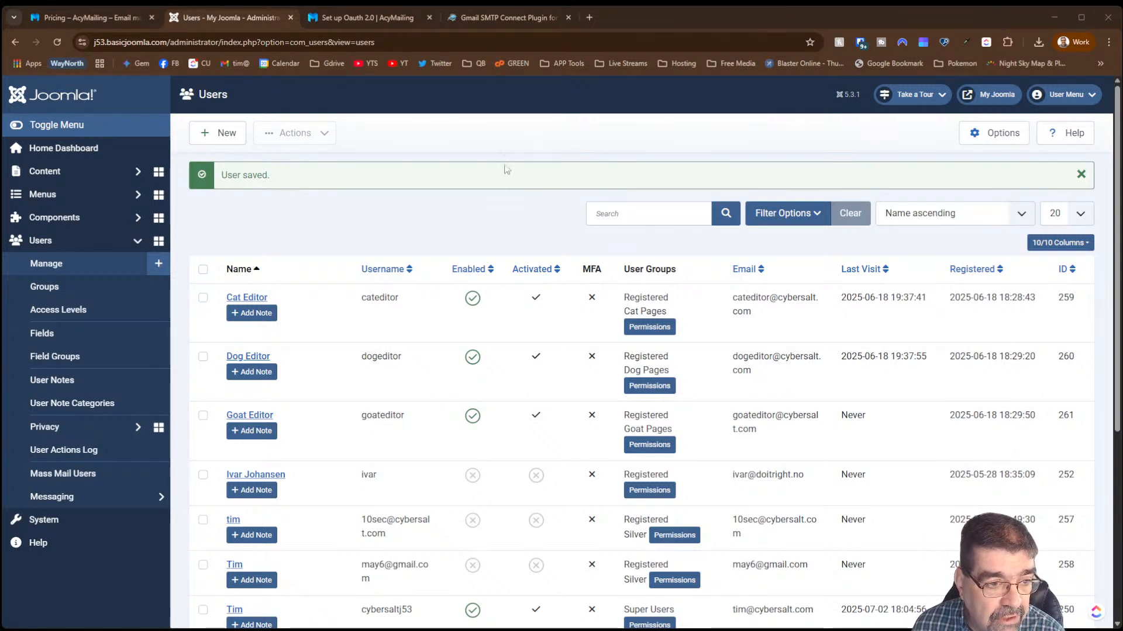
- Open the test automation's Conditions and switch the site account user field from name to Event Date
{"action": "left_click", "coordinate": [85, 220]}
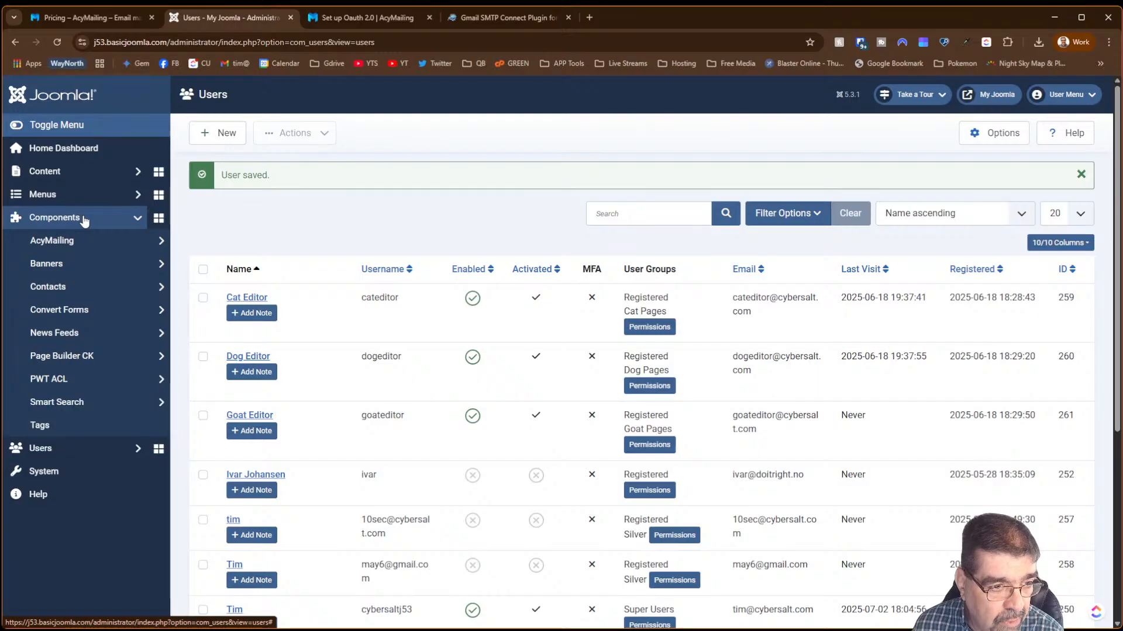
{"action": "left_click", "coordinate": [78, 250]}
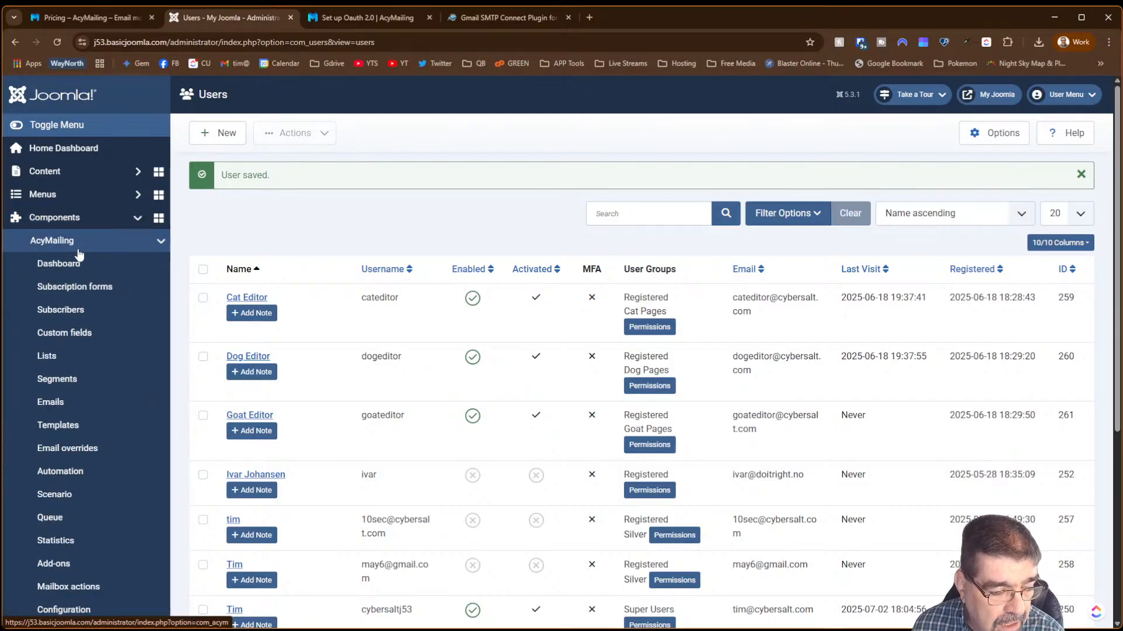
{"action": "left_click", "coordinate": [67, 475]}
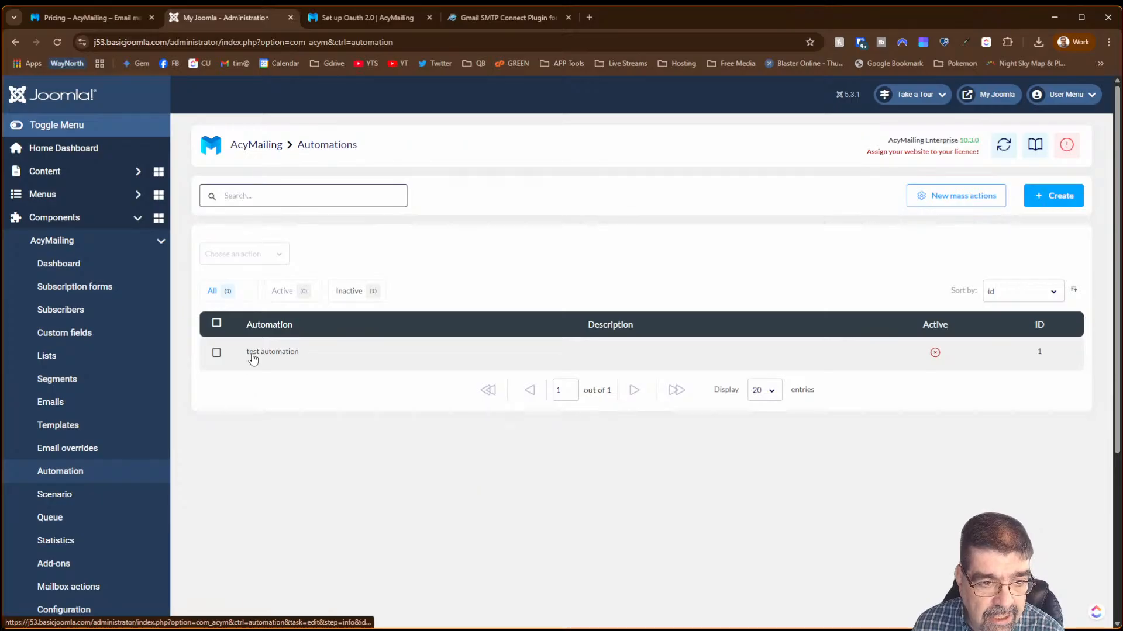
{"action": "left_click", "coordinate": [253, 355]}
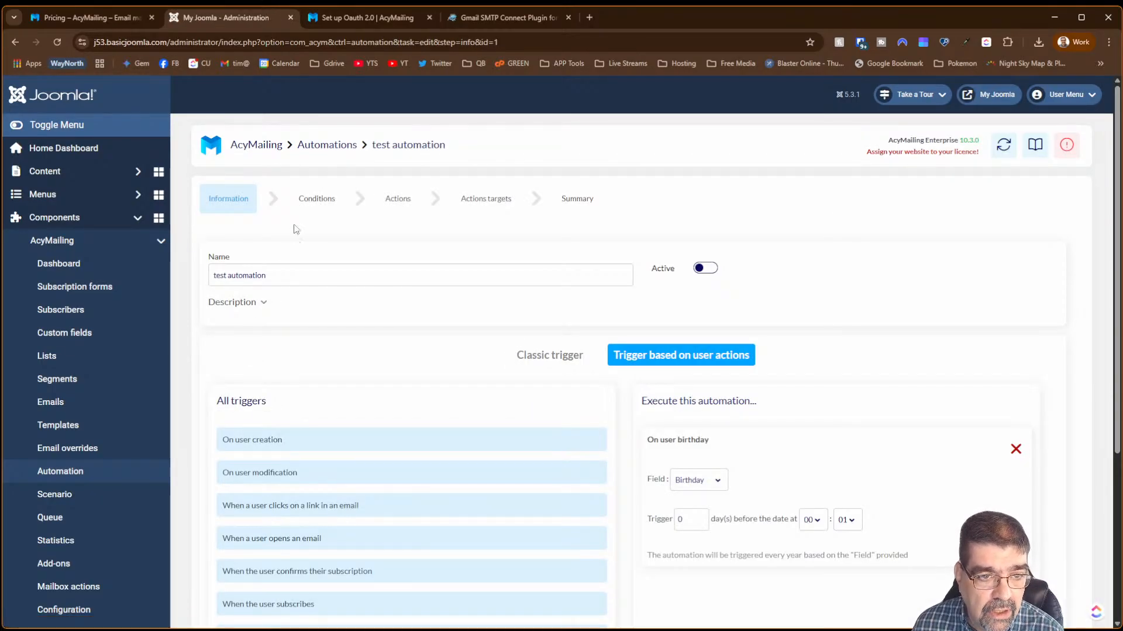
{"action": "left_click", "coordinate": [312, 202]}
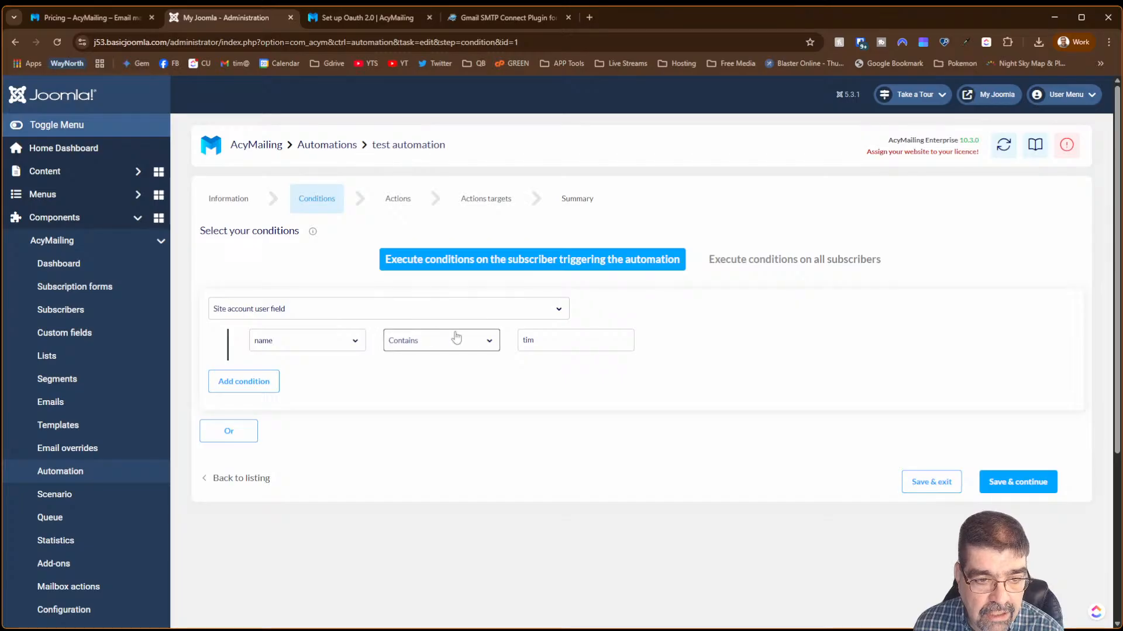
{"action": "left_click", "coordinate": [354, 342]}
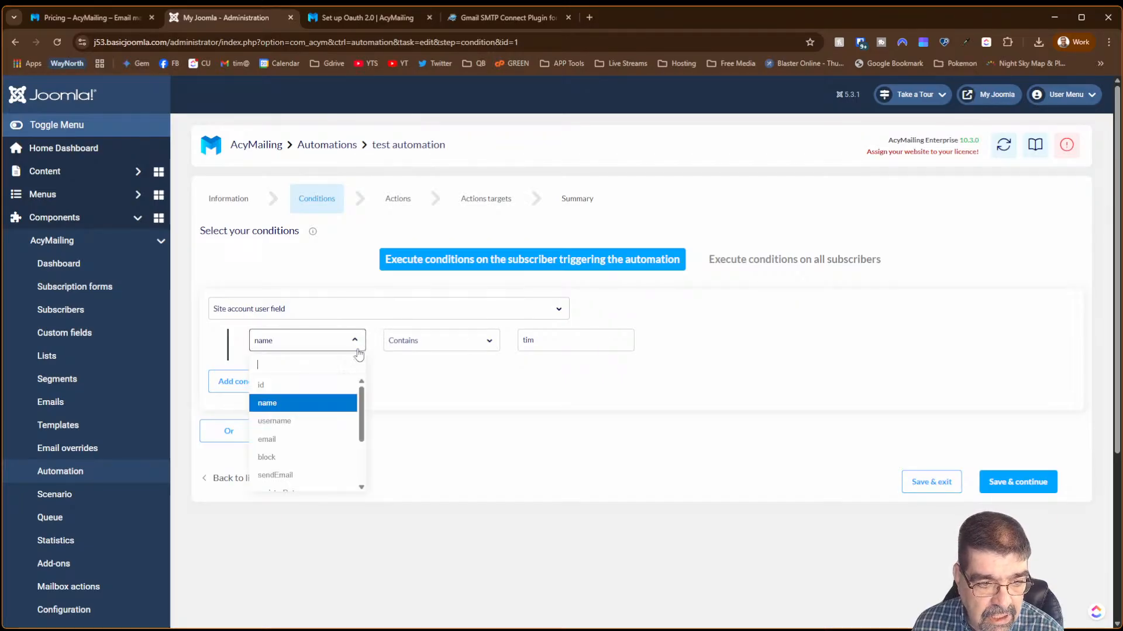
{"action": "left_click_drag", "start_coordinate": [362, 398], "coordinate": [366, 456]}
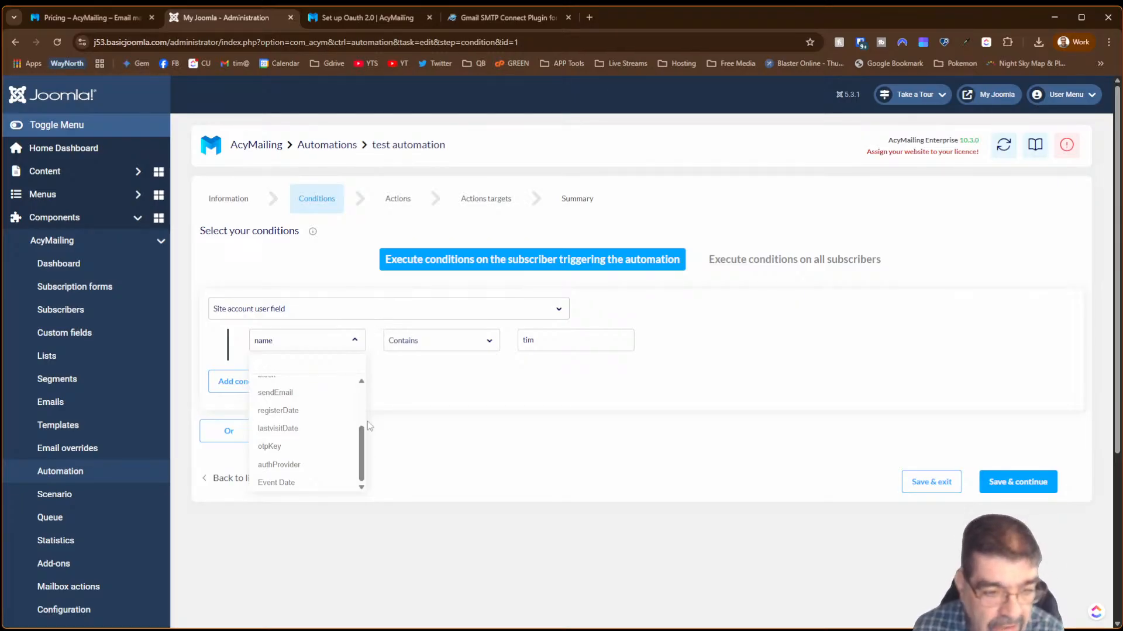
{"action": "left_click", "coordinate": [293, 483]}
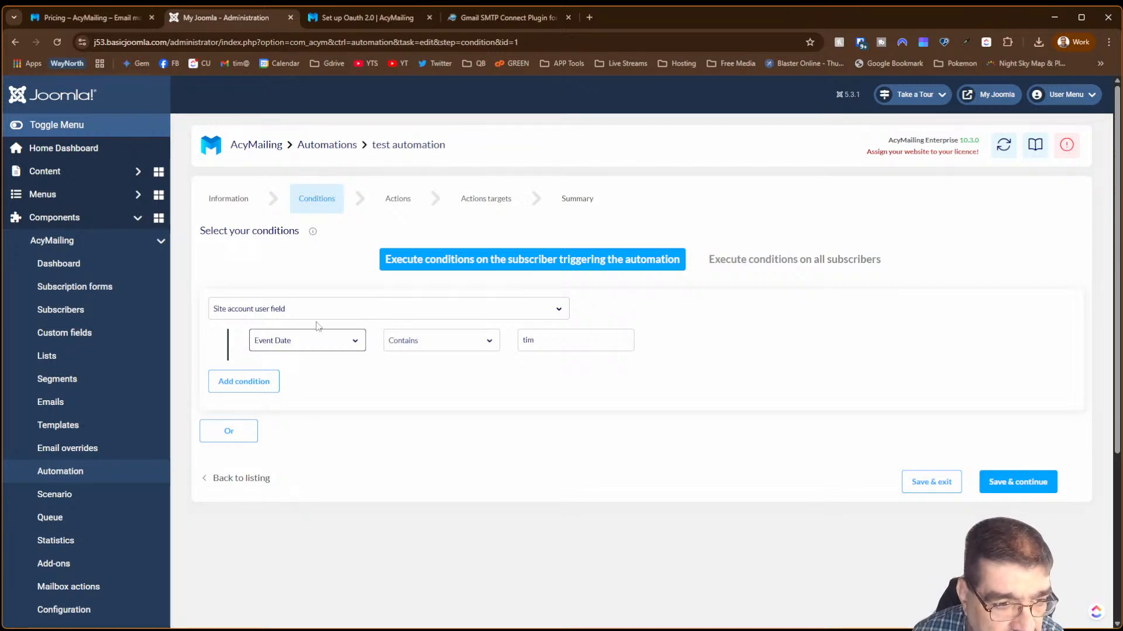
- Keep Site account user field as the condition, set its operator to '=', and select the old value 'tim'
{"action": "left_click", "coordinate": [295, 311]}
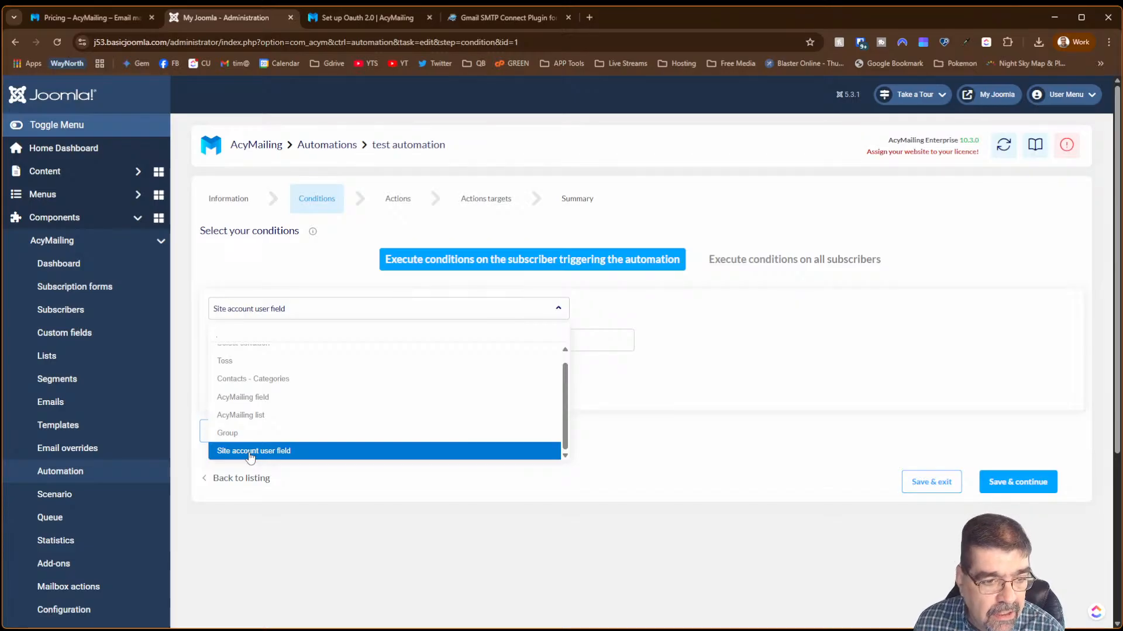
{"action": "left_click", "coordinate": [286, 453]}
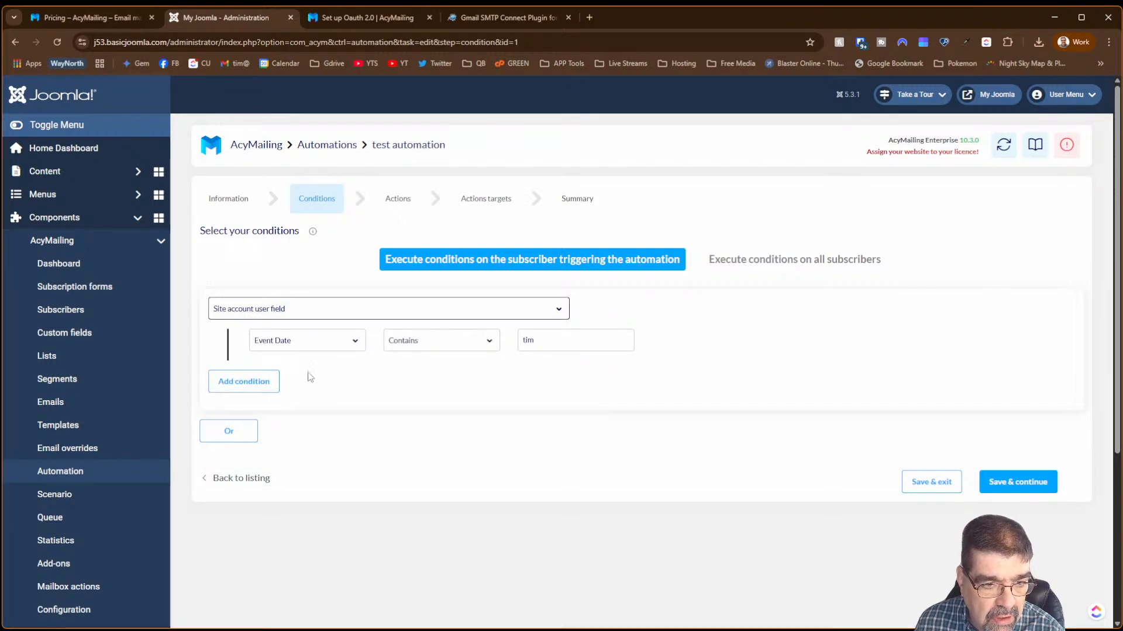
{"action": "left_click", "coordinate": [459, 347]}
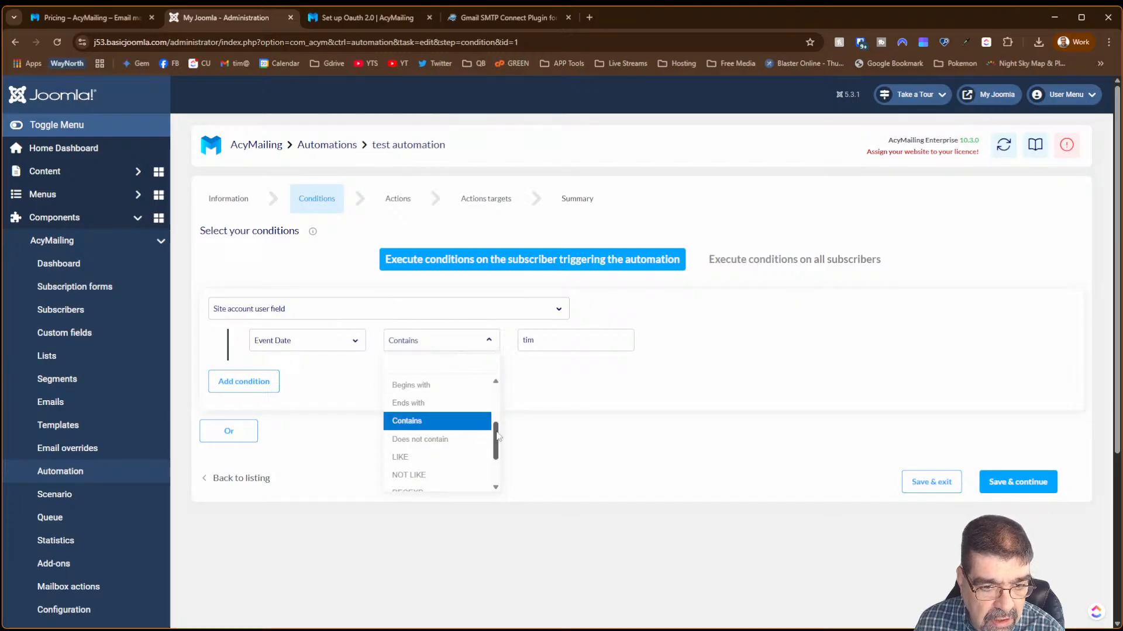
{"action": "left_click_drag", "start_coordinate": [496, 436], "coordinate": [496, 393]}
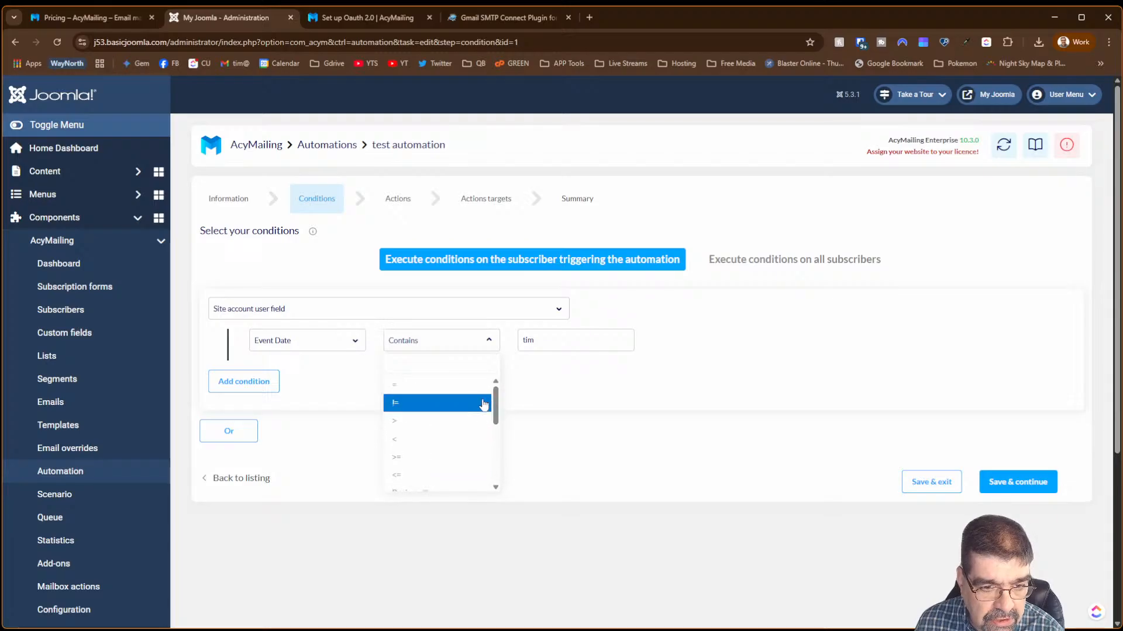
{"action": "left_click", "coordinate": [450, 394]}
{"action": "double_click", "coordinate": [561, 347]}
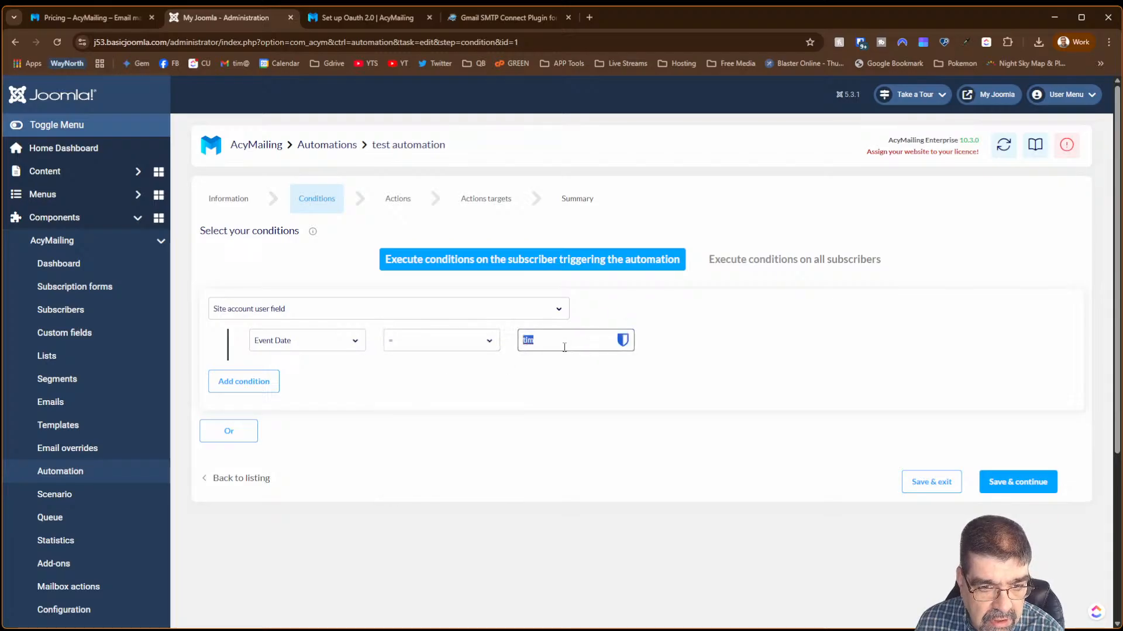
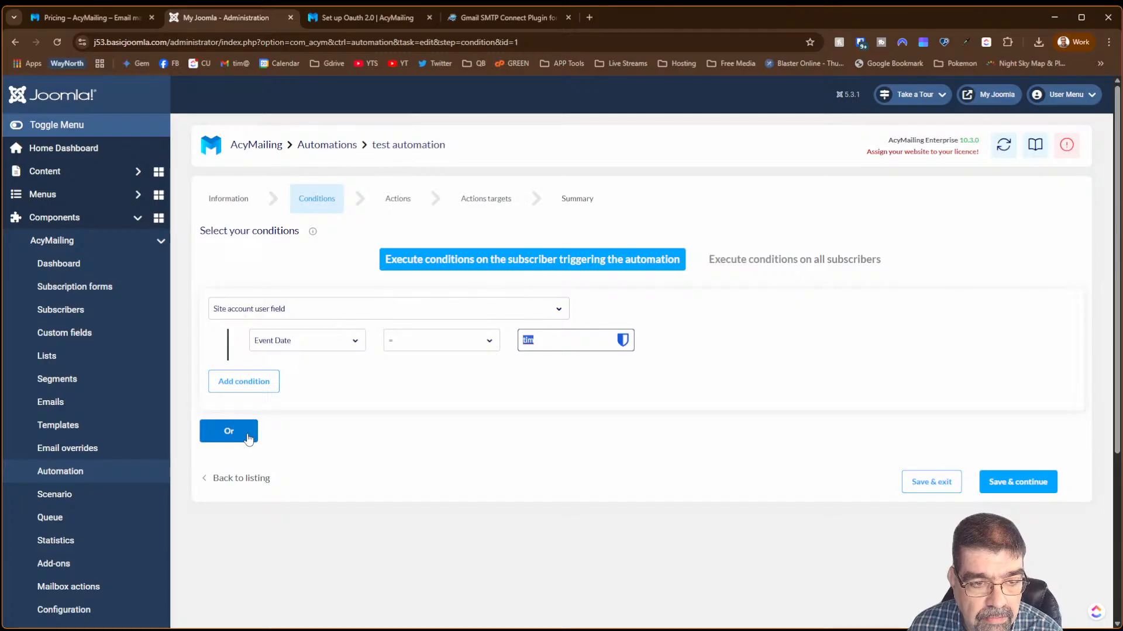
- Make the site account condition check Event Date IS NOT NULL, and add a second condition row
{"action": "left_click", "coordinate": [310, 348]}
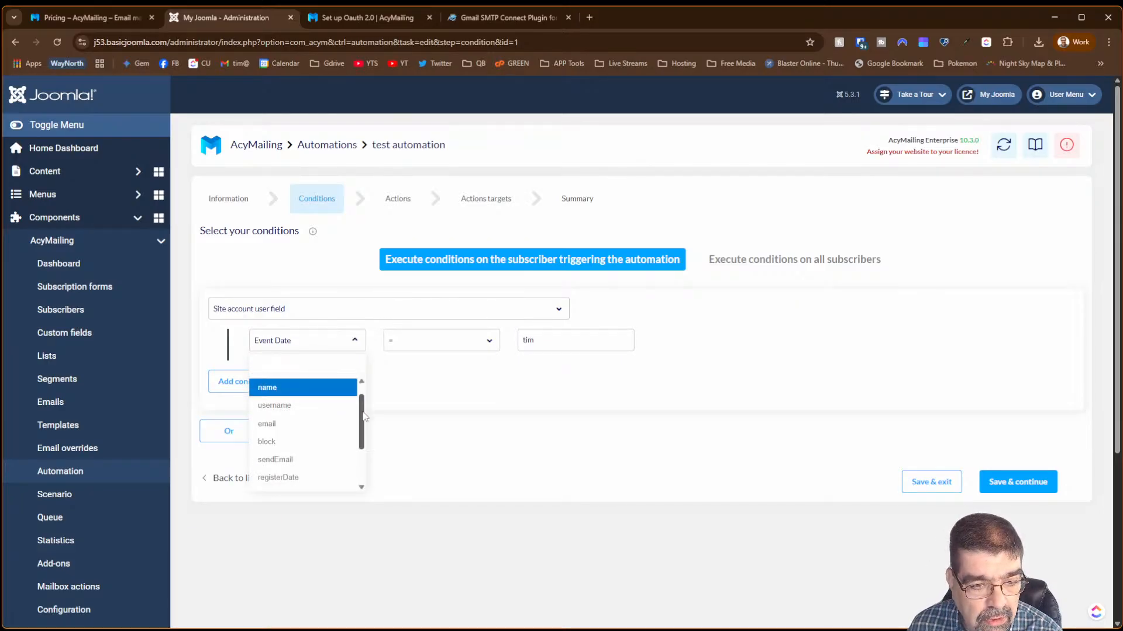
{"action": "left_click_drag", "start_coordinate": [362, 406], "coordinate": [364, 471]}
{"action": "left_click", "coordinate": [334, 480]}
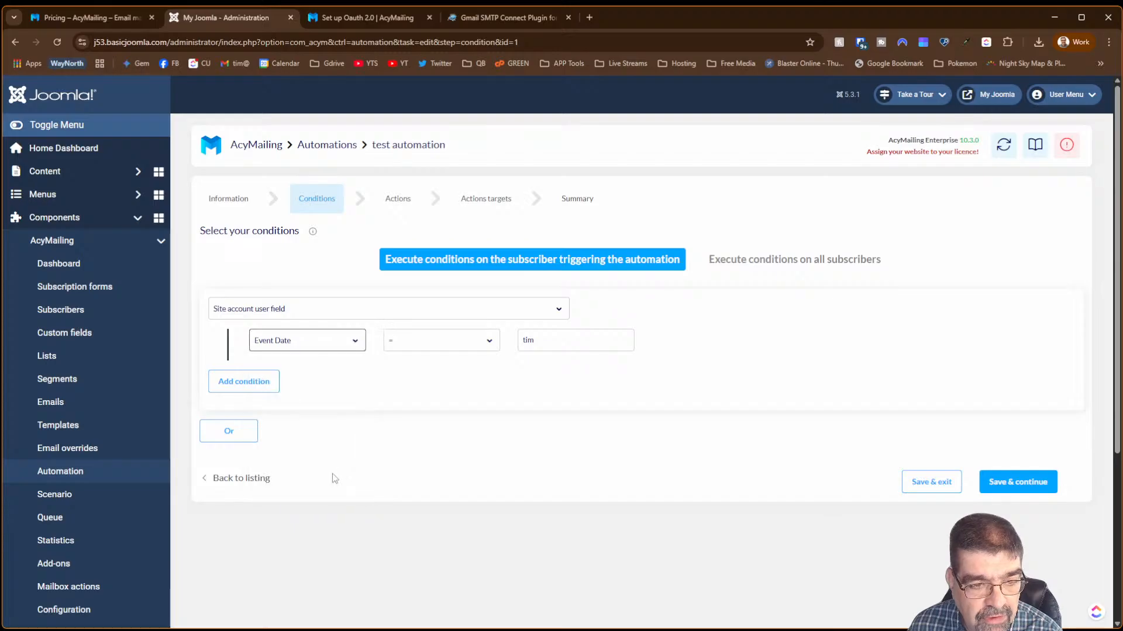
{"action": "left_click", "coordinate": [437, 353]}
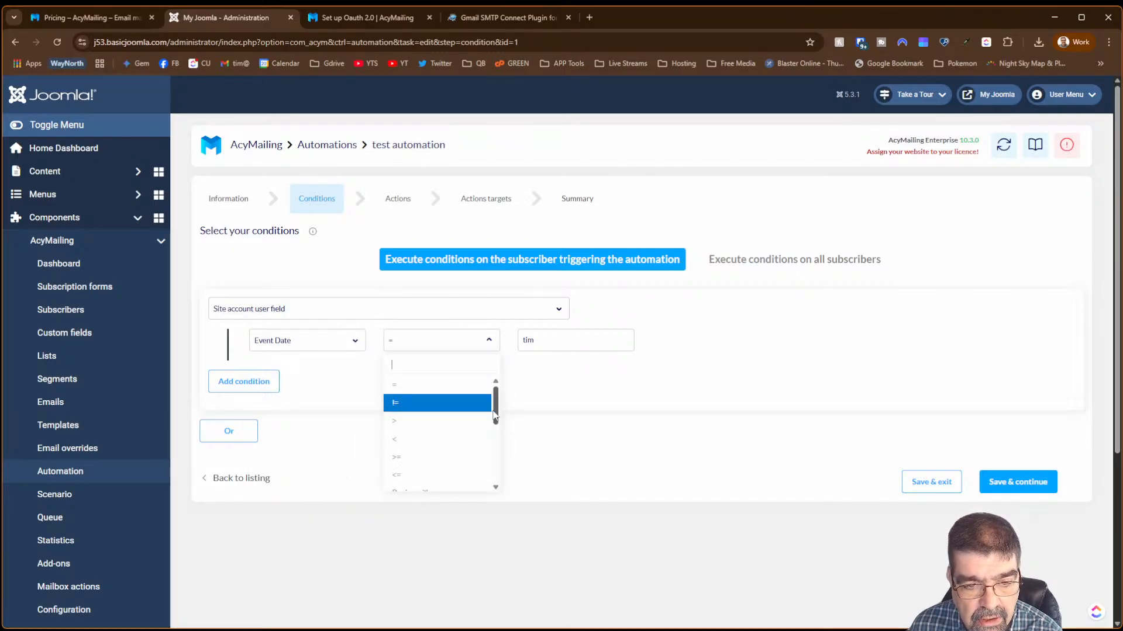
{"action": "left_click_drag", "start_coordinate": [495, 416], "coordinate": [497, 483]}
{"action": "left_click", "coordinate": [456, 483]}
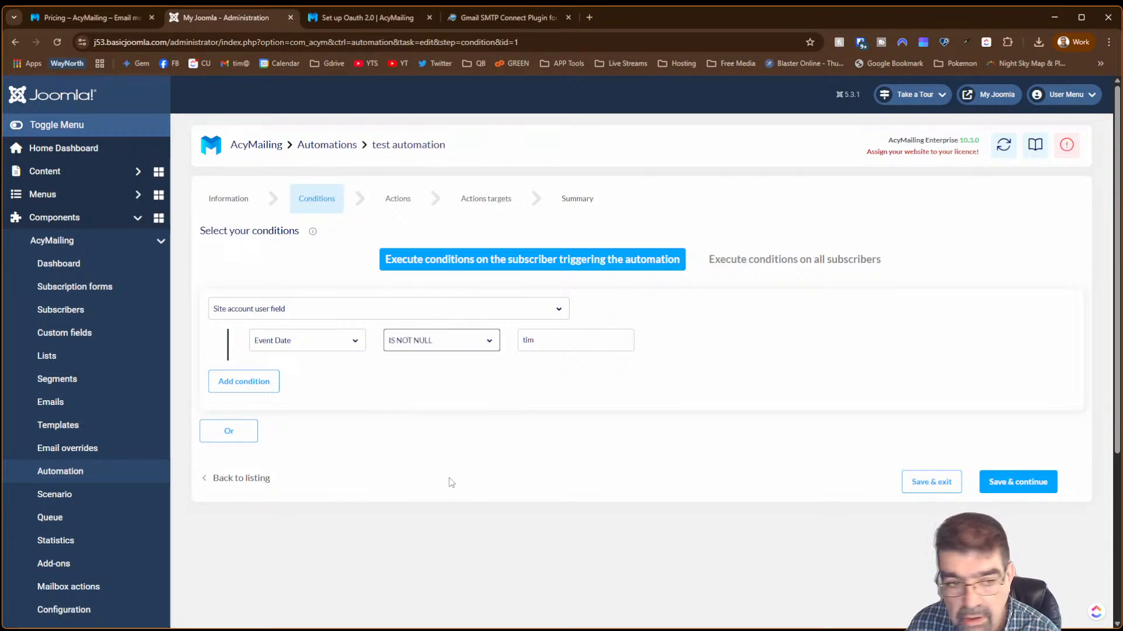
{"action": "left_click", "coordinate": [260, 386]}
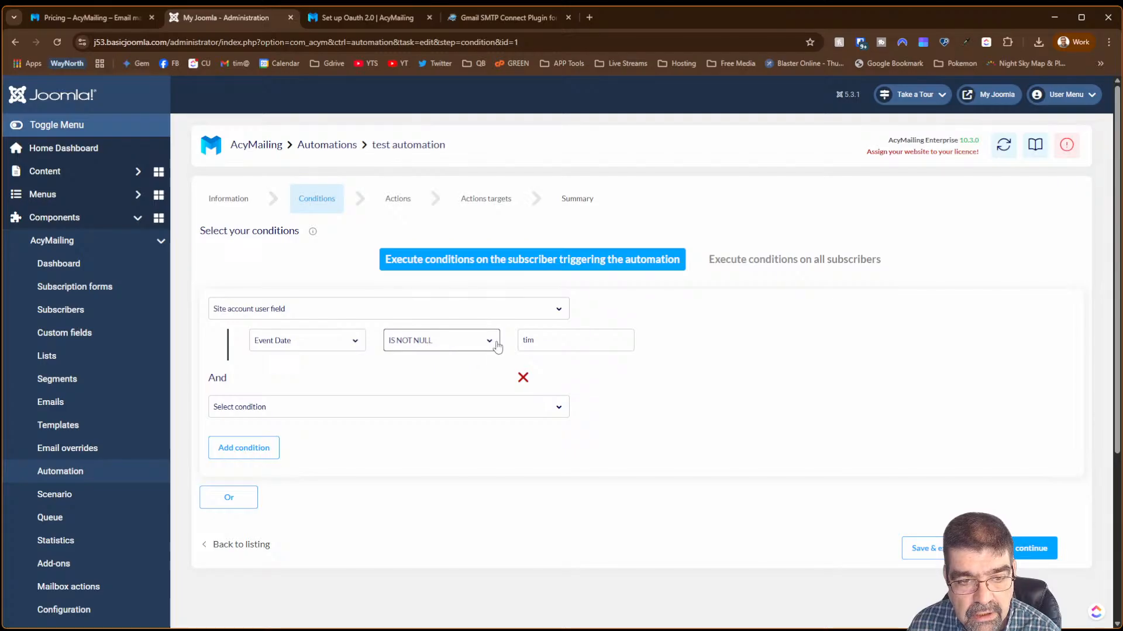
{"action": "double_click", "coordinate": [538, 344]}
- Clear the leftover Event Date value and add an AcyMailing field condition: email Begins with 'b'
{"action": "key", "text": "BackSpace"}
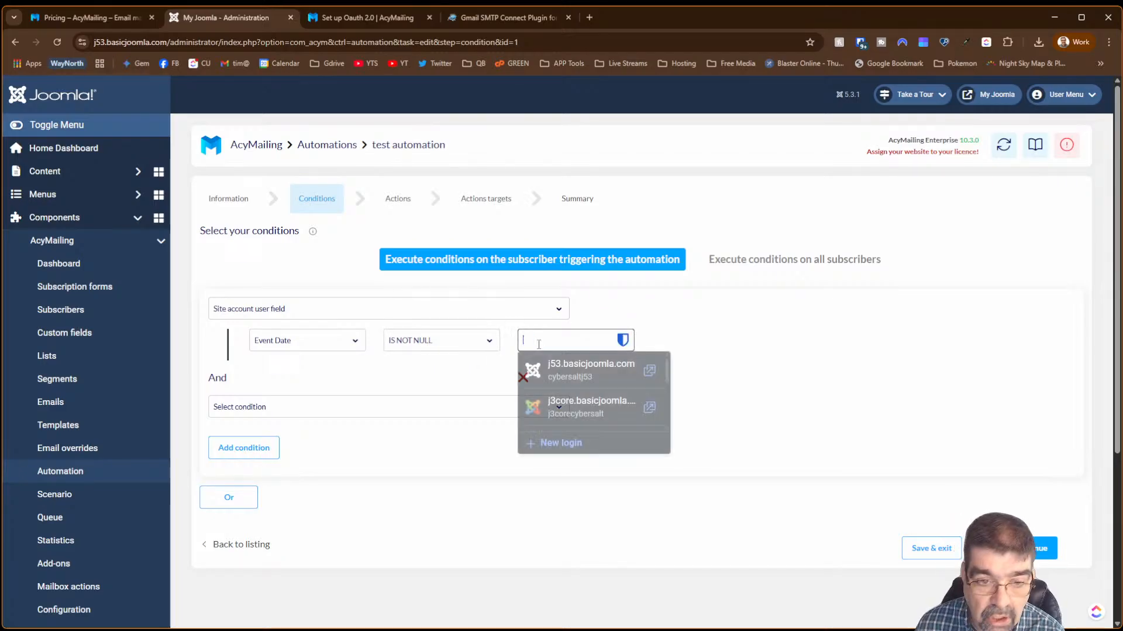
{"action": "left_click", "coordinate": [883, 342]}
{"action": "left_click", "coordinate": [269, 409]}
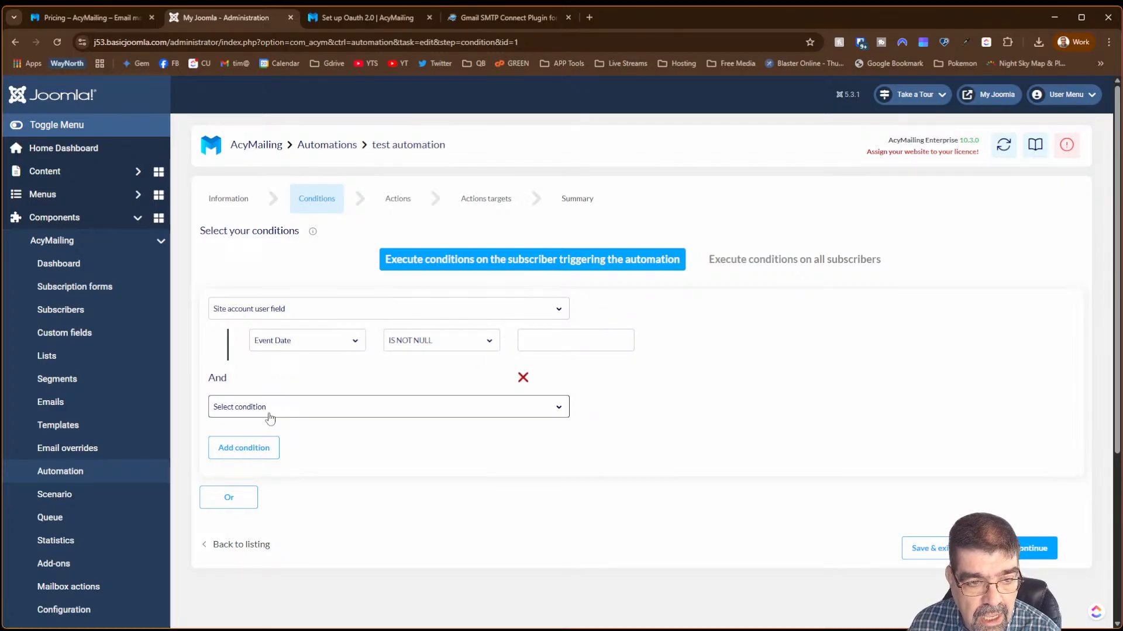
{"action": "left_click", "coordinate": [383, 506]}
{"action": "left_click", "coordinate": [354, 440]}
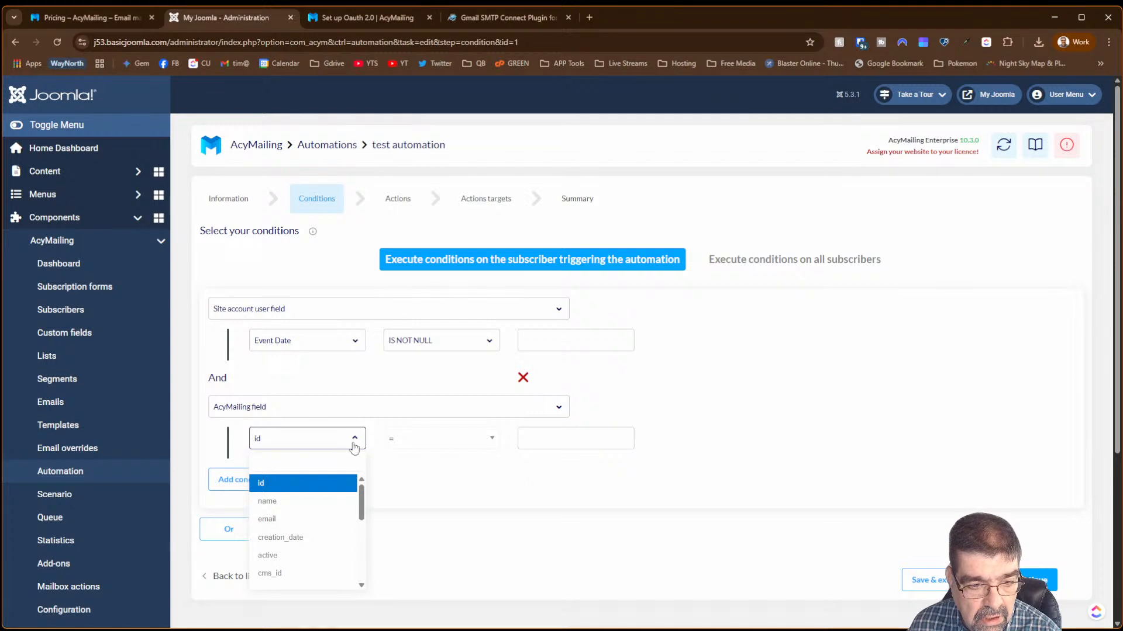
{"action": "left_click", "coordinate": [329, 519]}
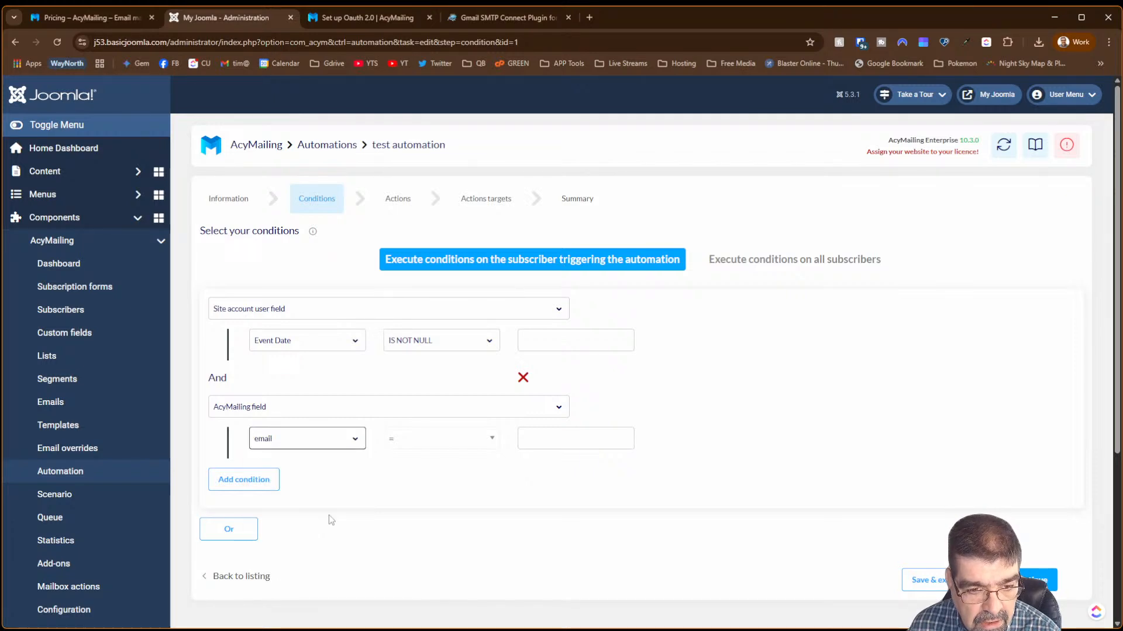
{"action": "left_click", "coordinate": [493, 440]}
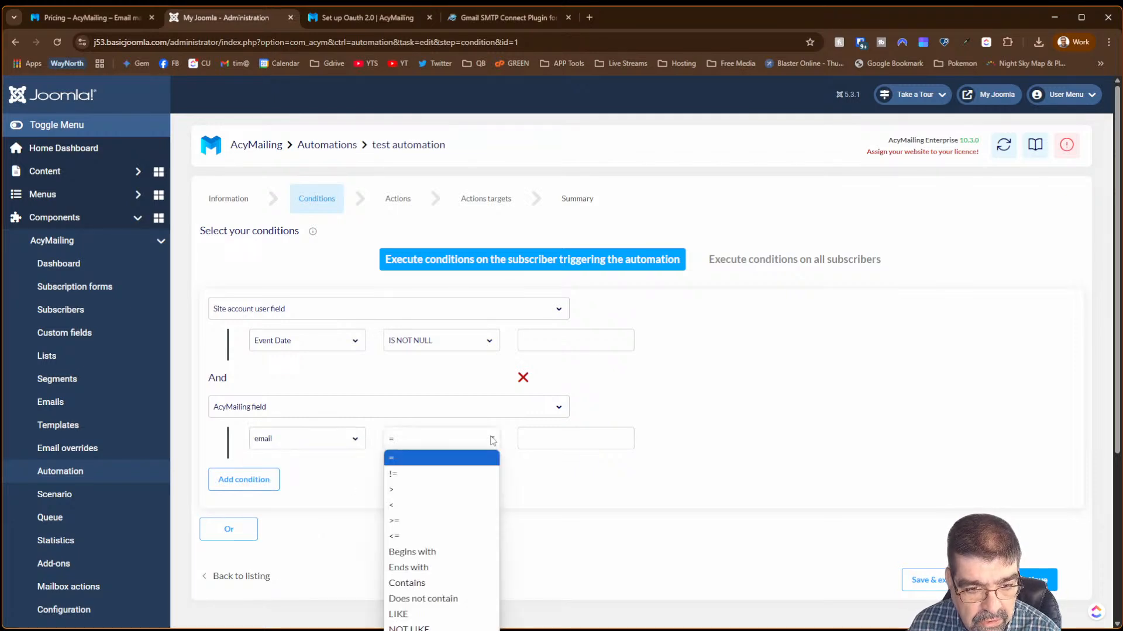
{"action": "left_click", "coordinate": [459, 553]}
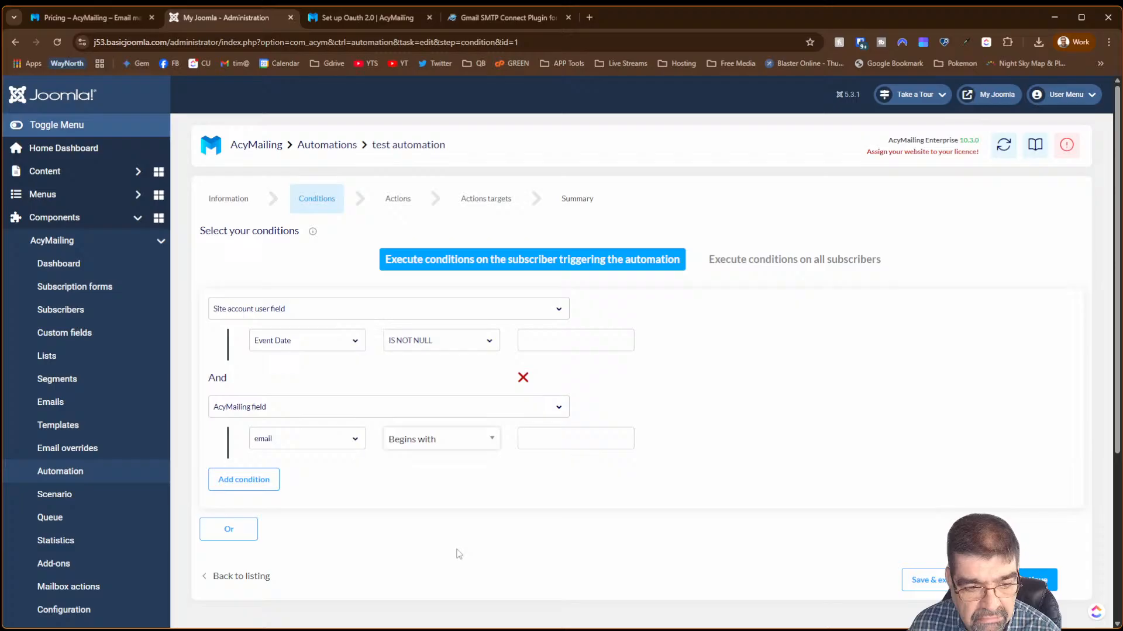
{"action": "left_click", "coordinate": [564, 435]}
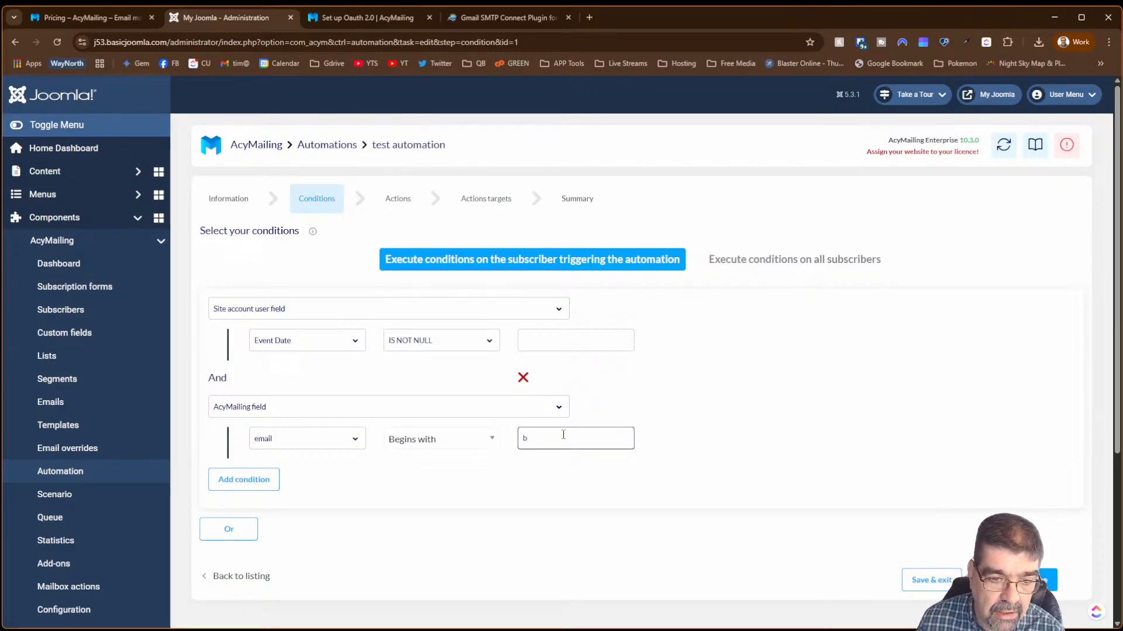
{"action": "scroll", "coordinate": [451, 468], "scroll_direction": "down", "scroll_amount": 4}
{"action": "scroll", "coordinate": [616, 285], "scroll_direction": "up", "scroll_amount": 3}
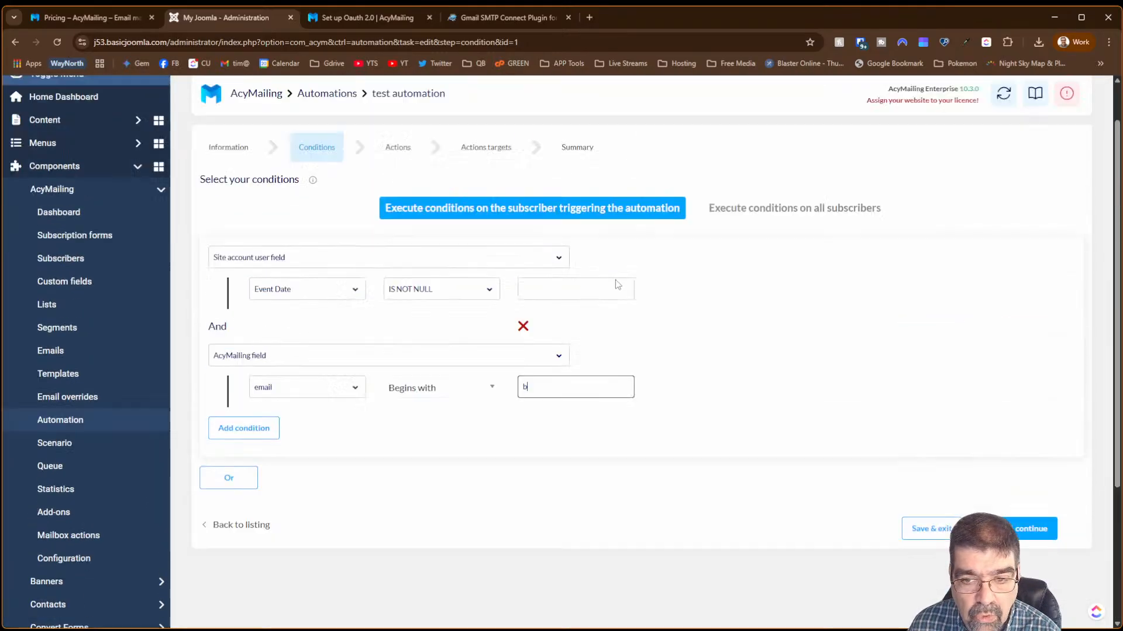
{"action": "scroll", "coordinate": [615, 285], "scroll_direction": "up", "scroll_amount": 1}
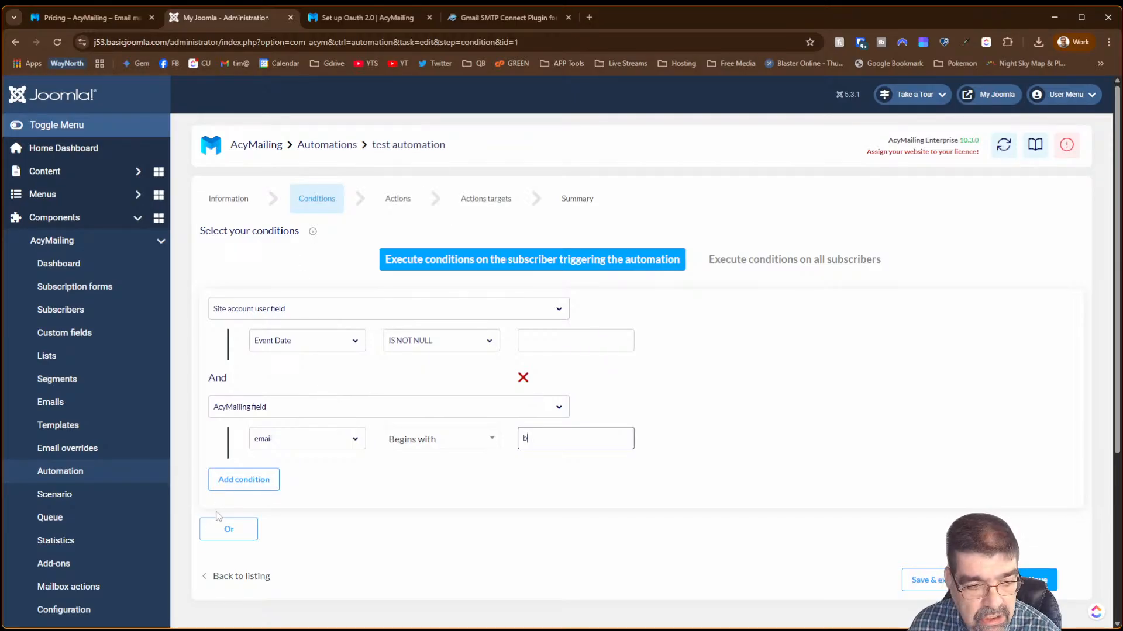
- Start an alternative Or condition group, then move on to the automation's Actions step
{"action": "left_click", "coordinate": [227, 529]}
{"action": "scroll", "coordinate": [411, 495], "scroll_direction": "down", "scroll_amount": 4}
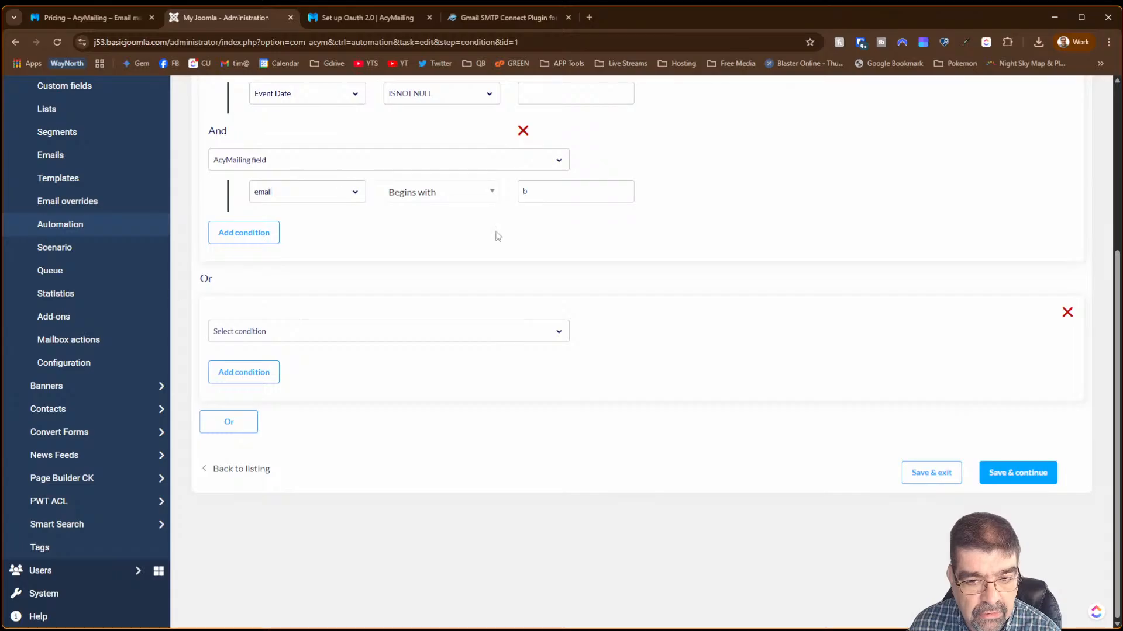
{"action": "scroll", "coordinate": [733, 279], "scroll_direction": "up", "scroll_amount": 4}
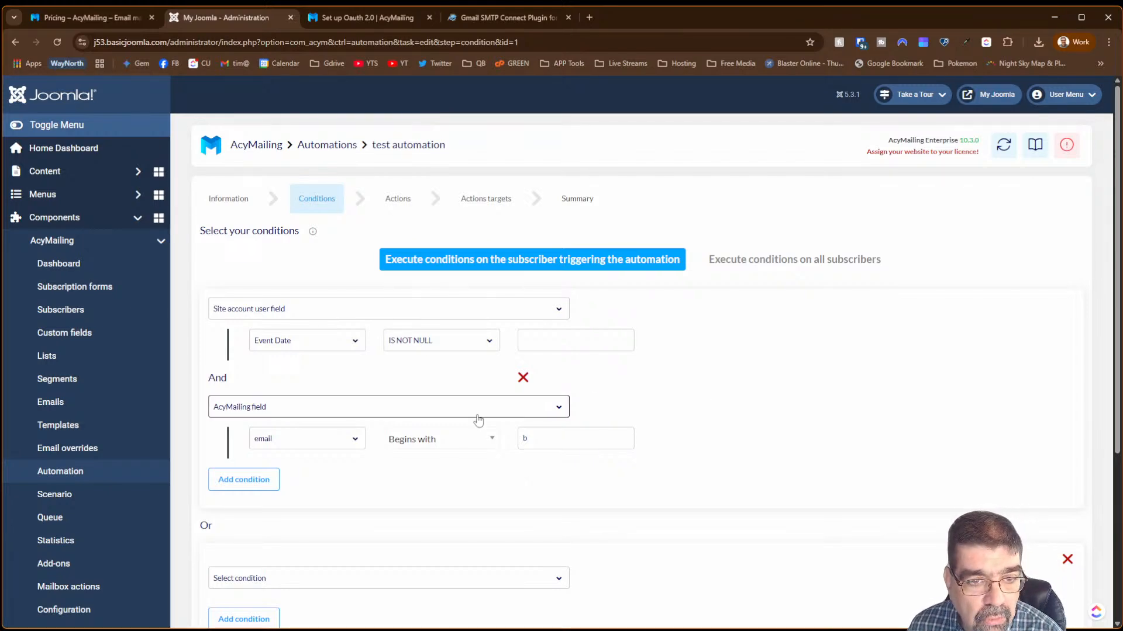
{"action": "scroll", "coordinate": [477, 419], "scroll_direction": "down", "scroll_amount": 4}
{"action": "scroll", "coordinate": [502, 477], "scroll_direction": "up", "scroll_amount": 3}
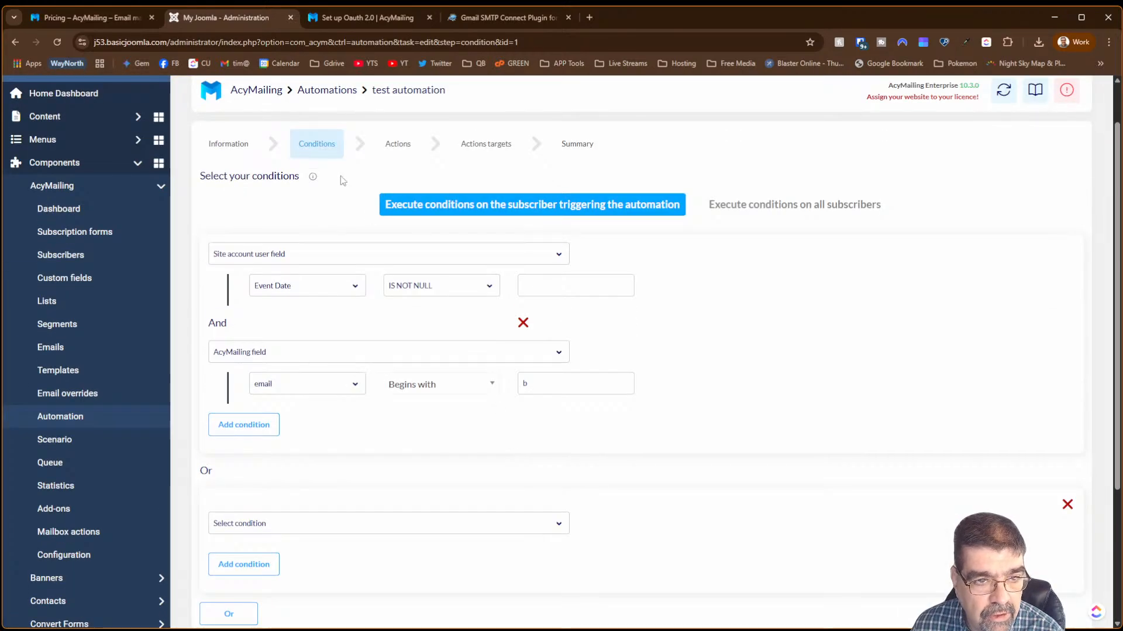
{"action": "left_click", "coordinate": [397, 143]}
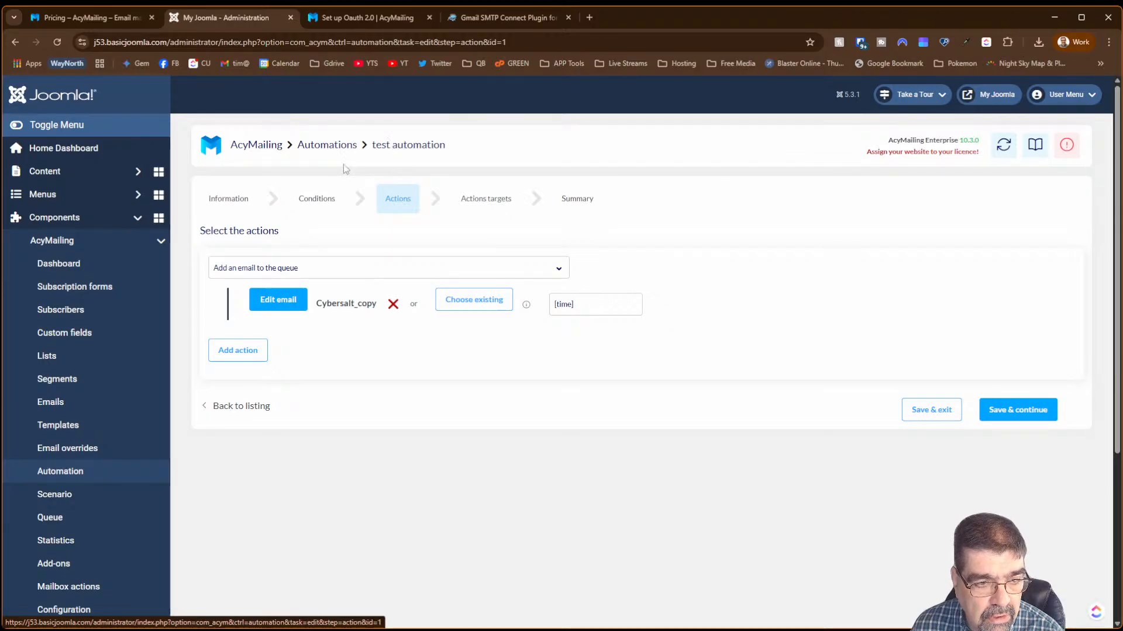
- Add a second action and clear the queued email's send time
{"action": "left_click", "coordinate": [235, 350]}
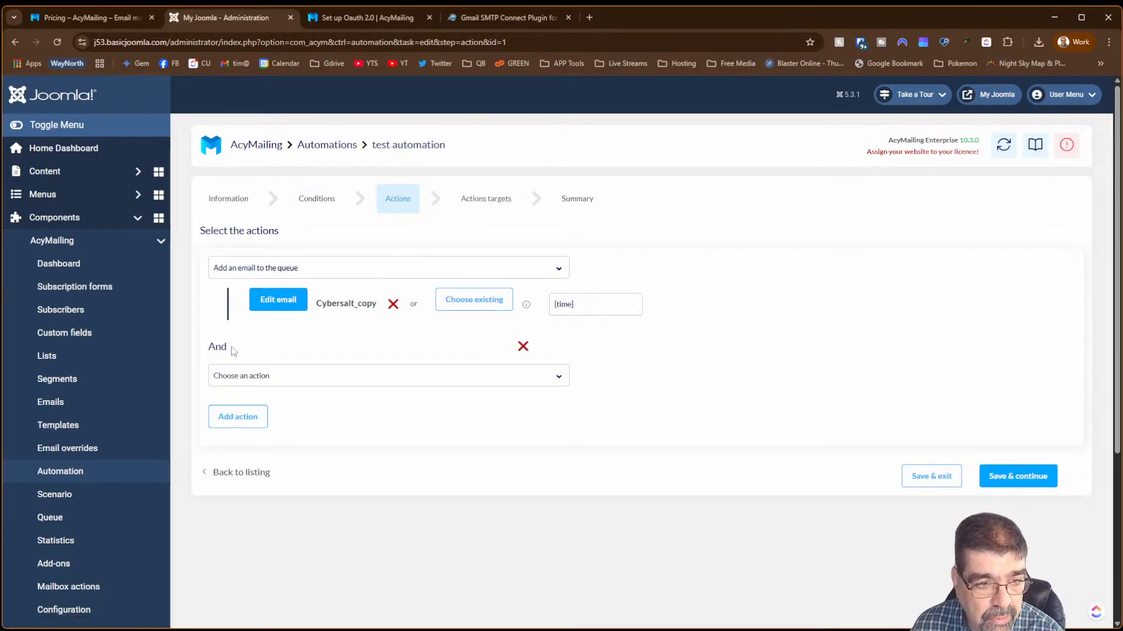
{"action": "left_click", "coordinate": [599, 304]}
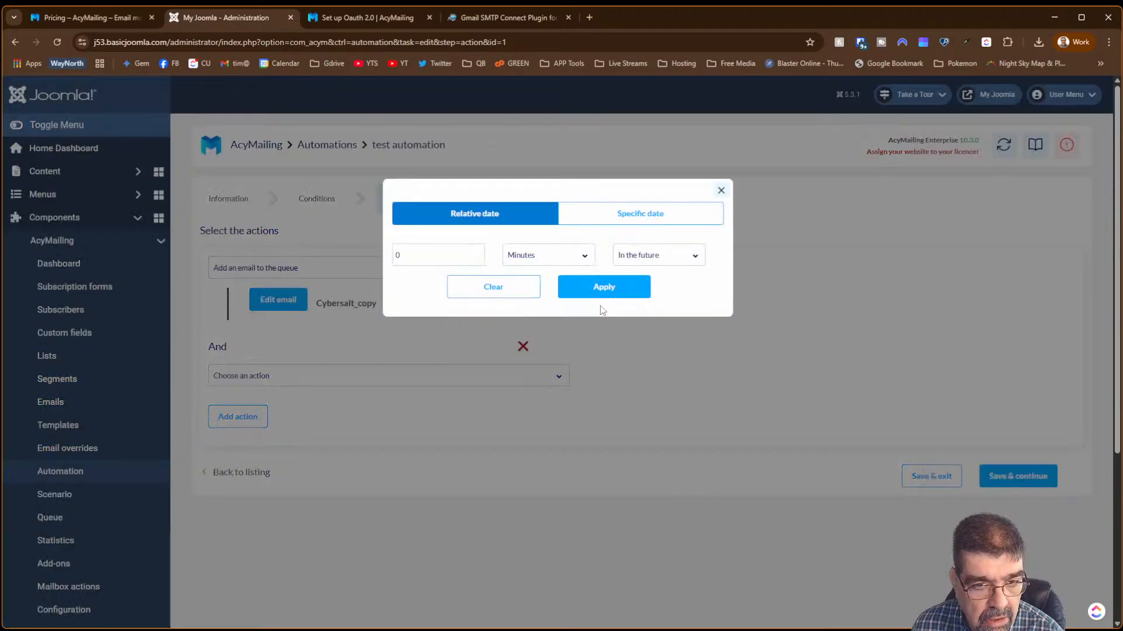
{"action": "left_click", "coordinate": [538, 295]}
- Set the new action to Subscribe to a follow-up; no follow-up is available to pick
{"action": "left_click", "coordinate": [328, 377]}
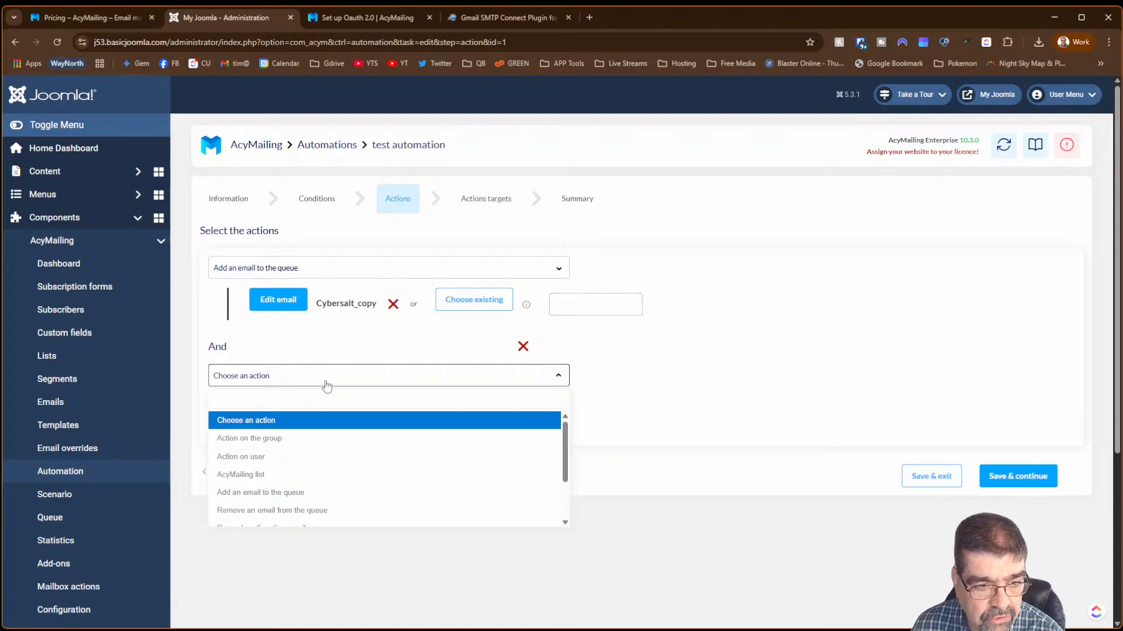
{"action": "scroll", "coordinate": [428, 445], "scroll_direction": "down", "scroll_amount": 1}
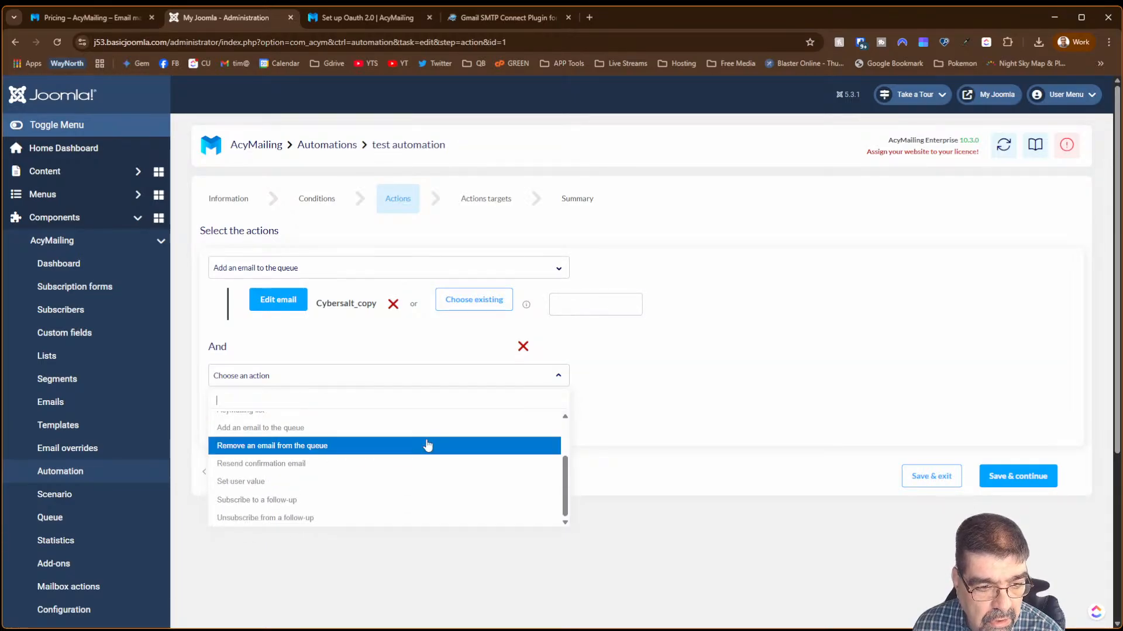
{"action": "left_click", "coordinate": [363, 498]}
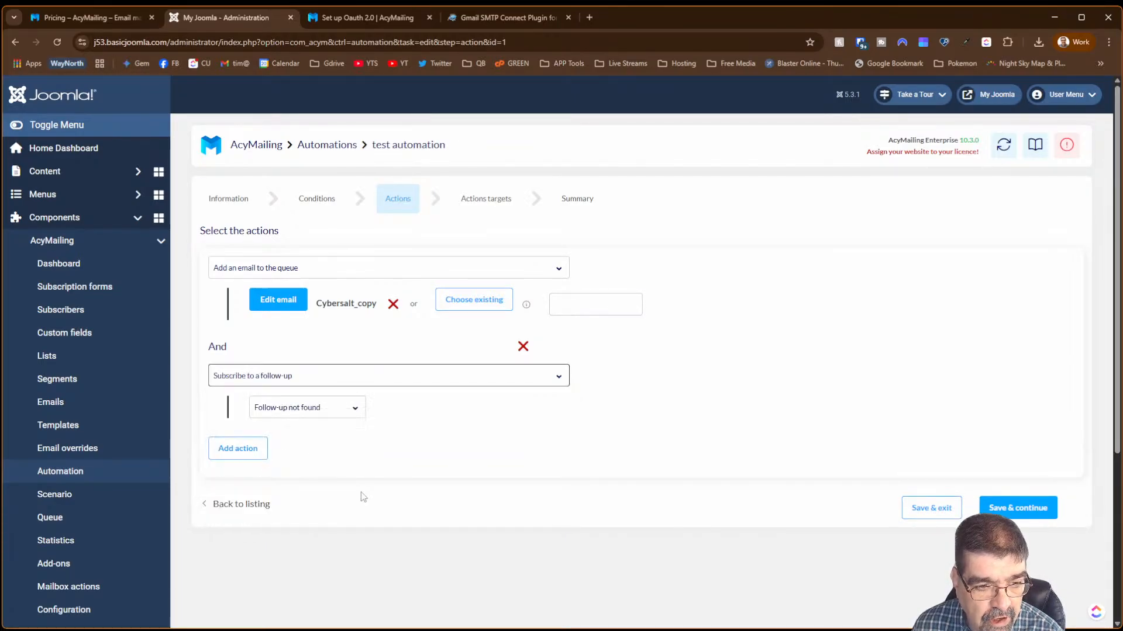
{"action": "left_click", "coordinate": [314, 409]}
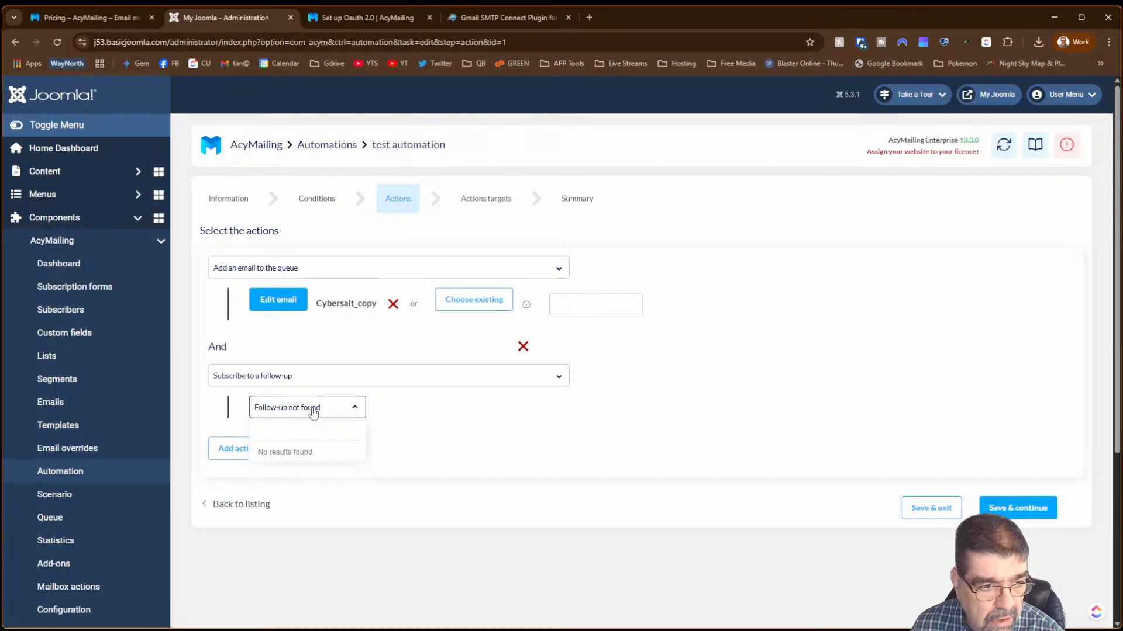
{"action": "left_click", "coordinate": [313, 411]}
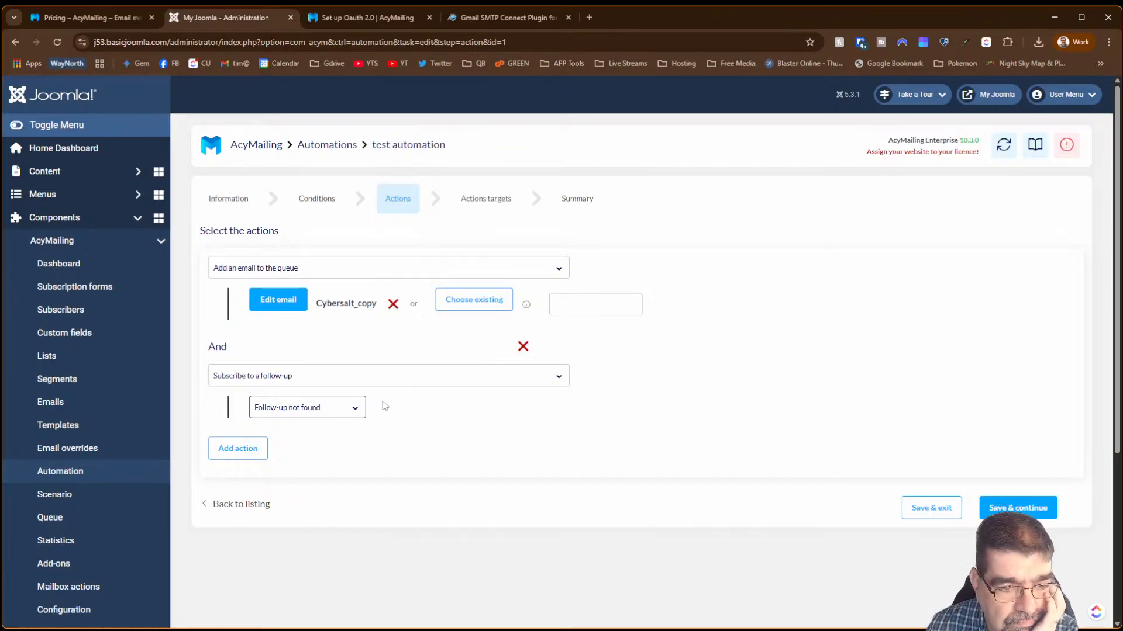
{"action": "left_click", "coordinate": [351, 414]}
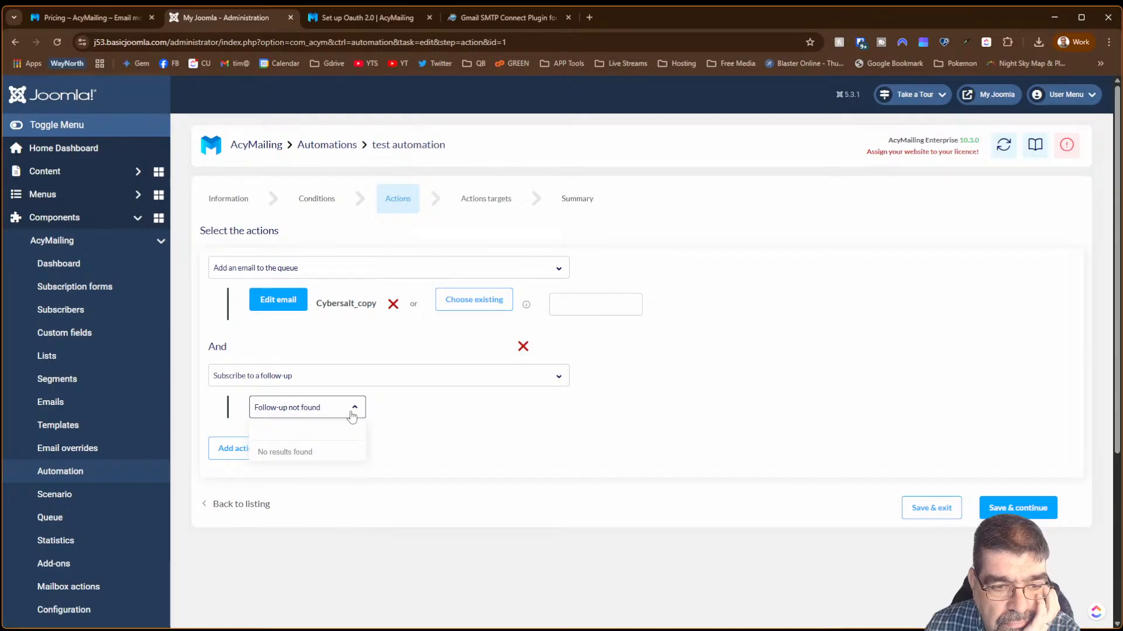
{"action": "left_click", "coordinate": [351, 415]}
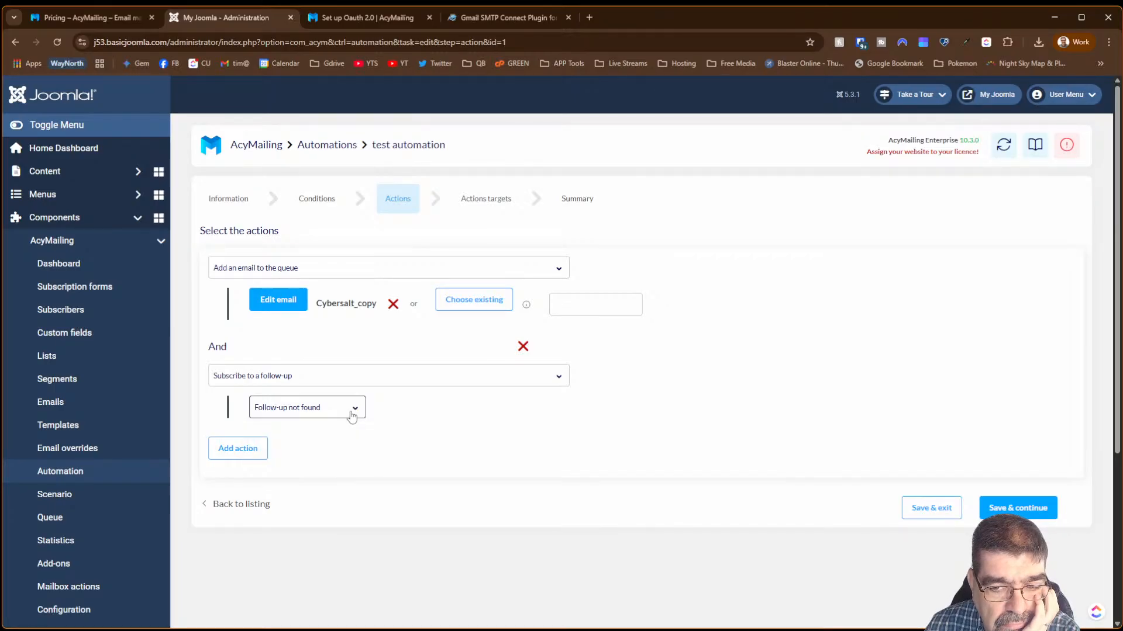
- Visit the Mailbox actions page, then open Configuration's mail settings with sender information and sending methods
{"action": "left_click", "coordinate": [910, 501]}
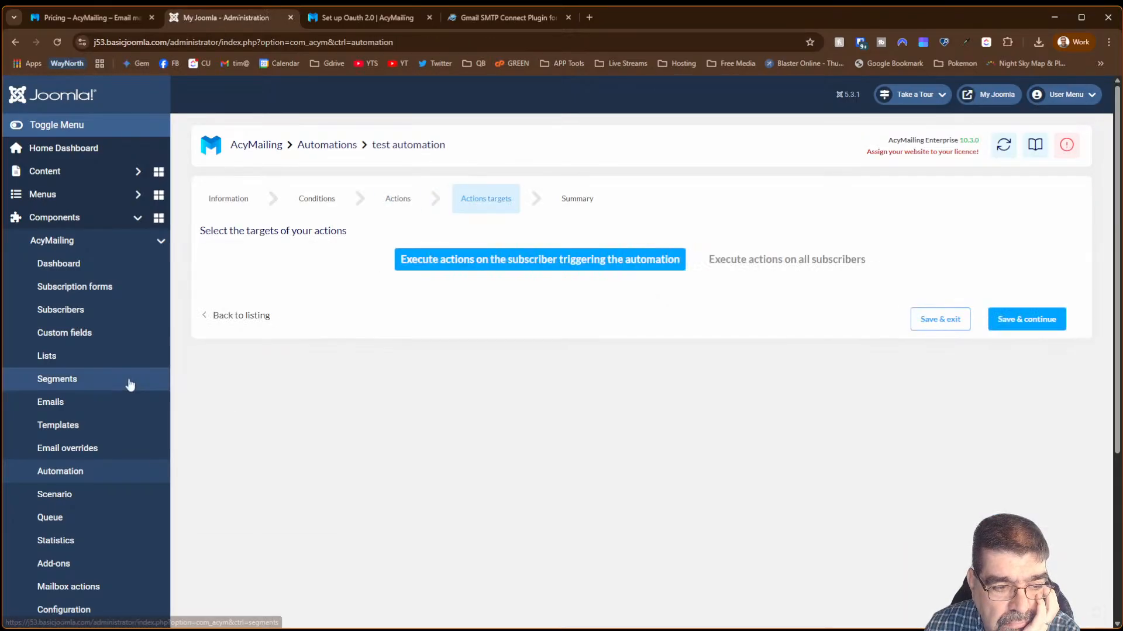
{"action": "scroll", "coordinate": [130, 384], "scroll_direction": "down", "scroll_amount": 3}
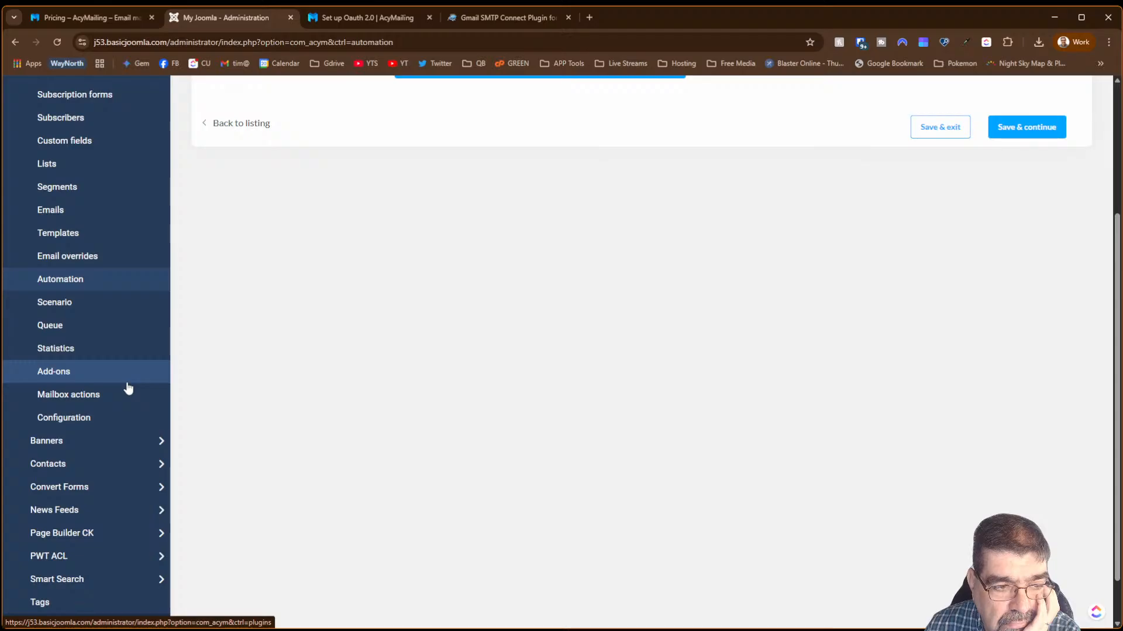
{"action": "left_click", "coordinate": [120, 395]}
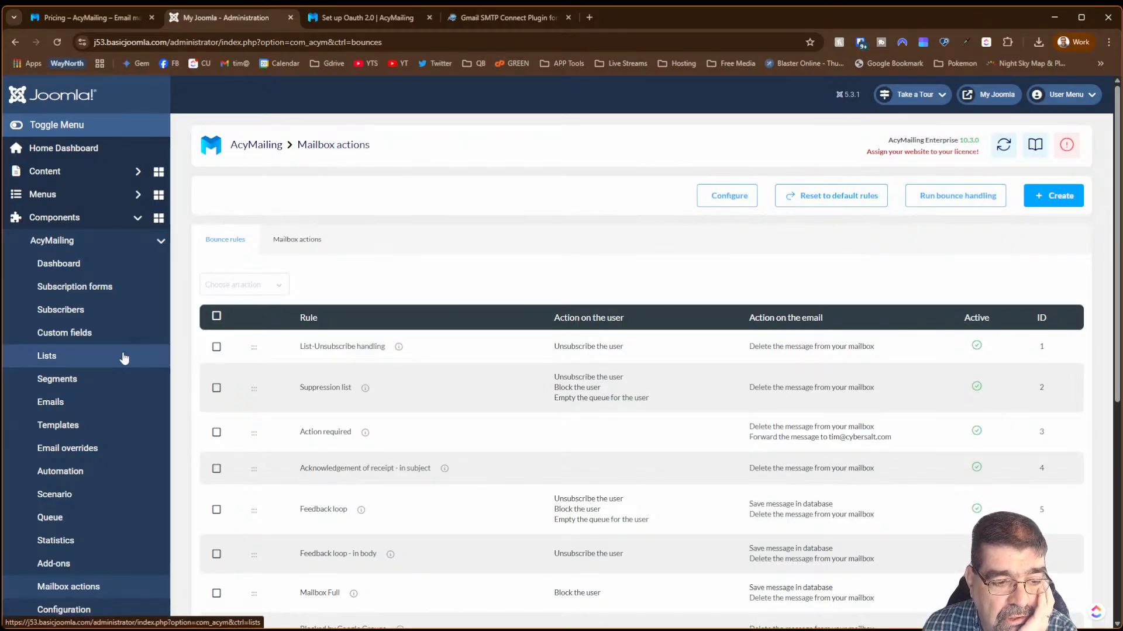
{"action": "left_click", "coordinate": [83, 610]}
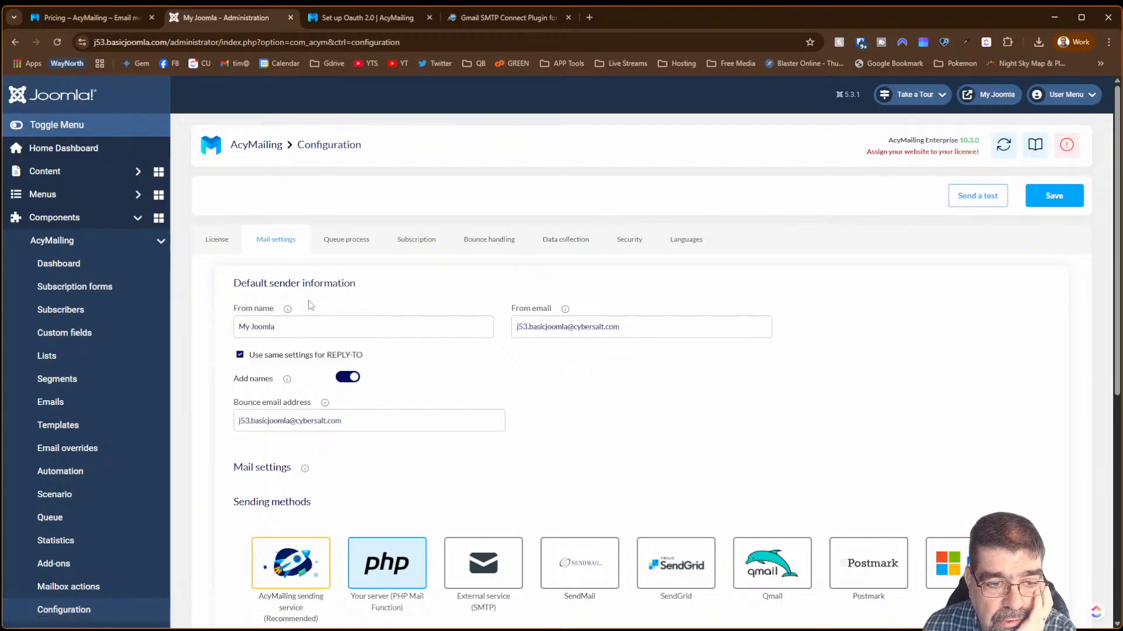
- Review the Queue process, Subscription, Bounce handling, Data collection and Security configuration tabs
{"action": "left_click", "coordinate": [345, 239]}
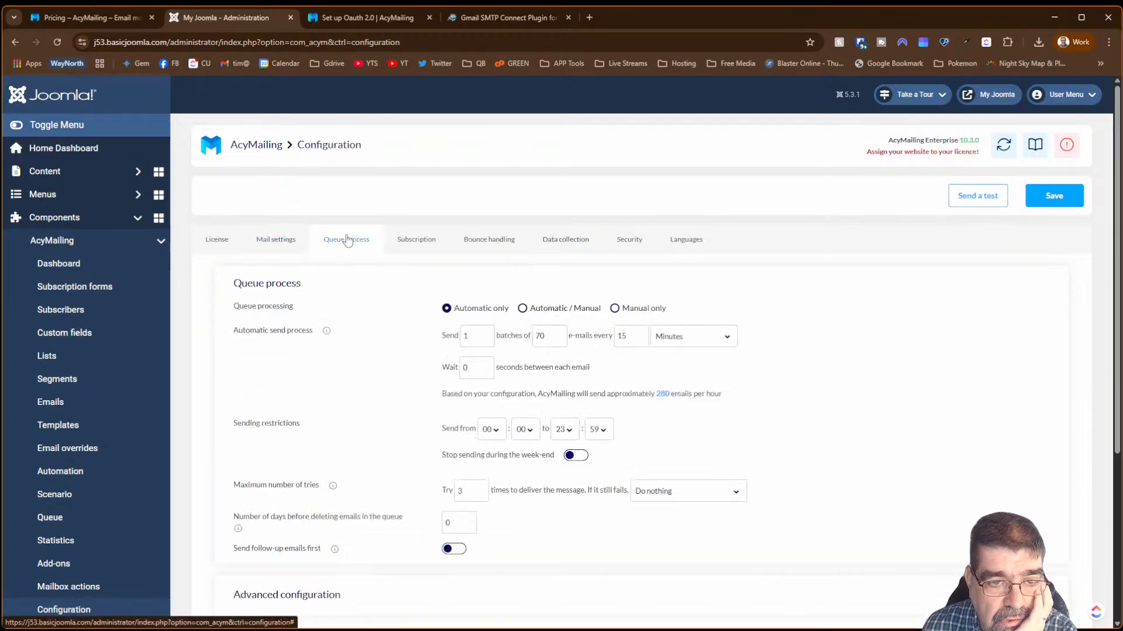
{"action": "left_click", "coordinate": [420, 239]}
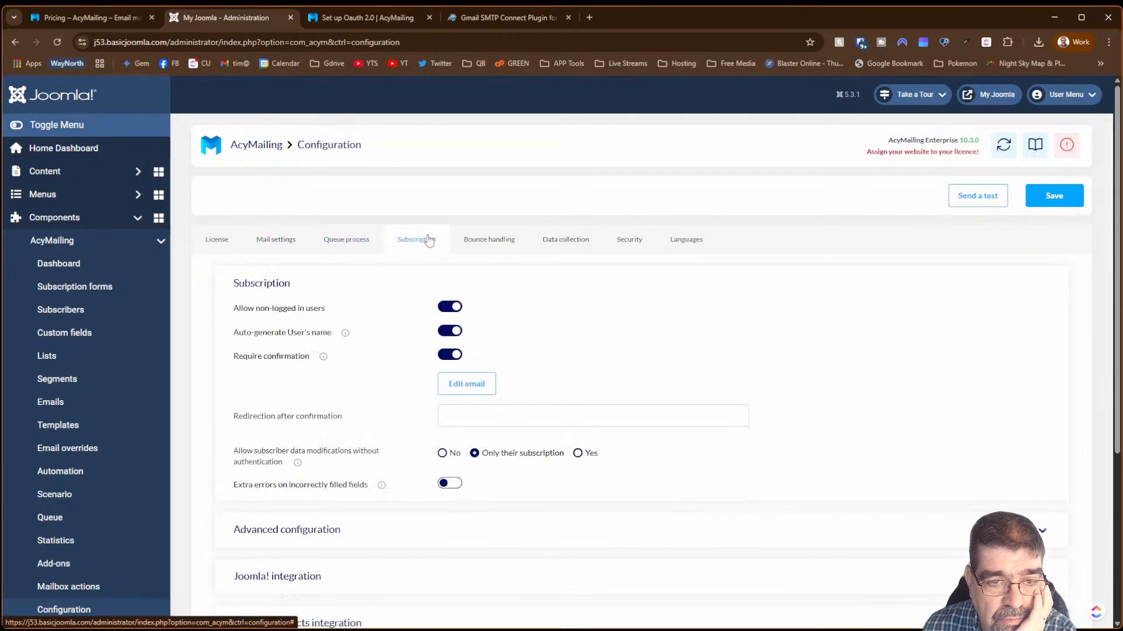
{"action": "left_click", "coordinate": [490, 245]}
{"action": "left_click", "coordinate": [589, 246]}
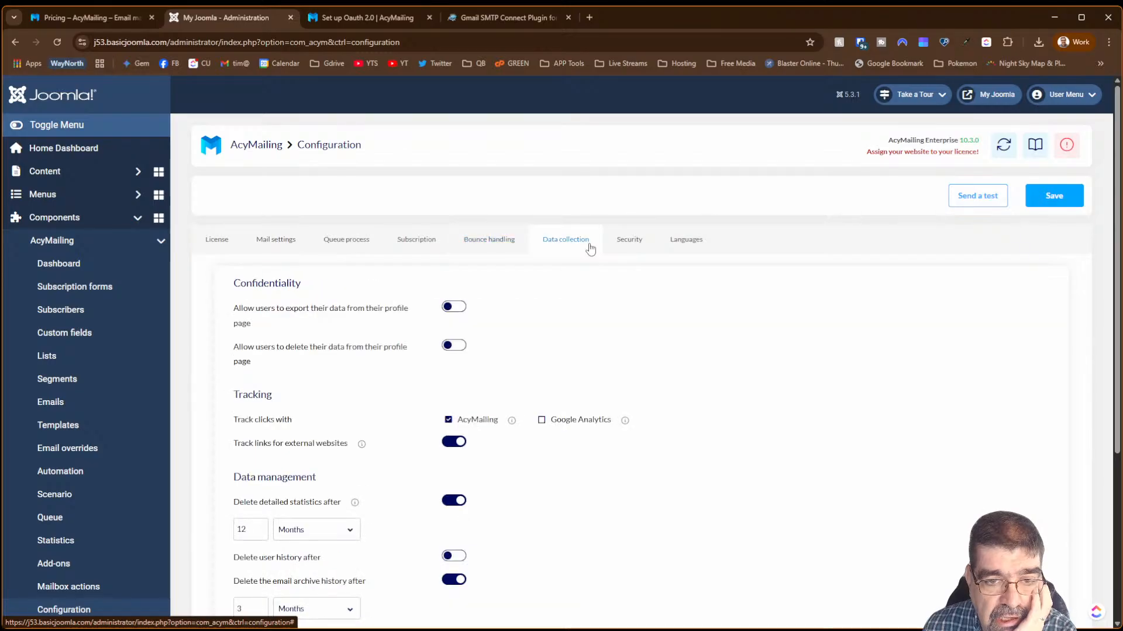
{"action": "left_click", "coordinate": [621, 250]}
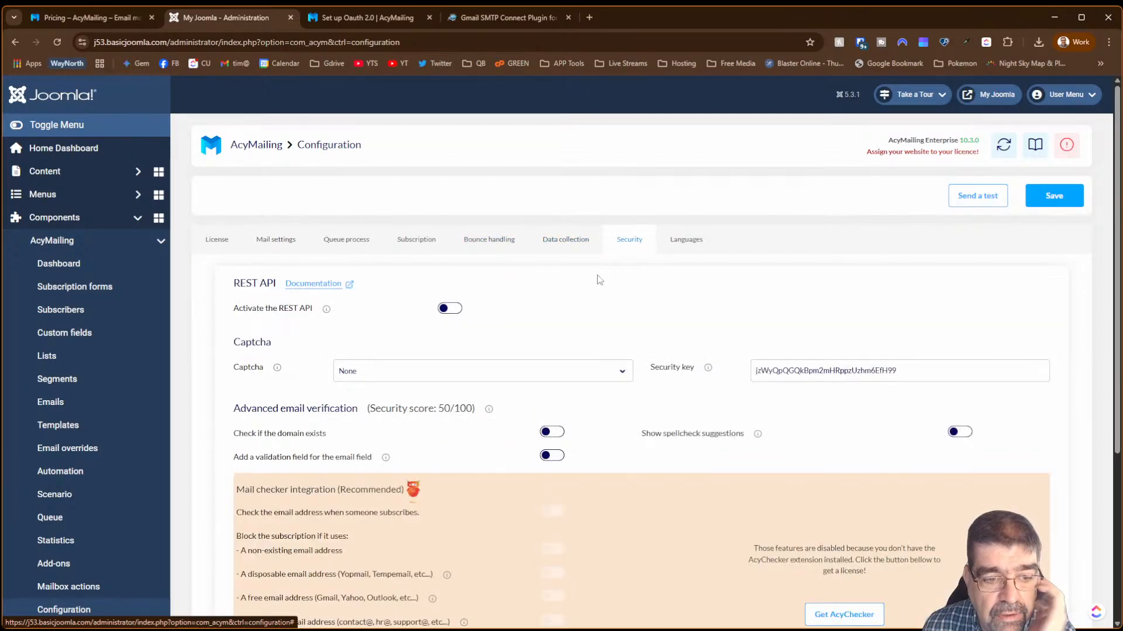
{"action": "scroll", "coordinate": [584, 295], "scroll_direction": "down", "scroll_amount": 3}
{"action": "scroll", "coordinate": [562, 323], "scroll_direction": "up", "scroll_amount": 3}
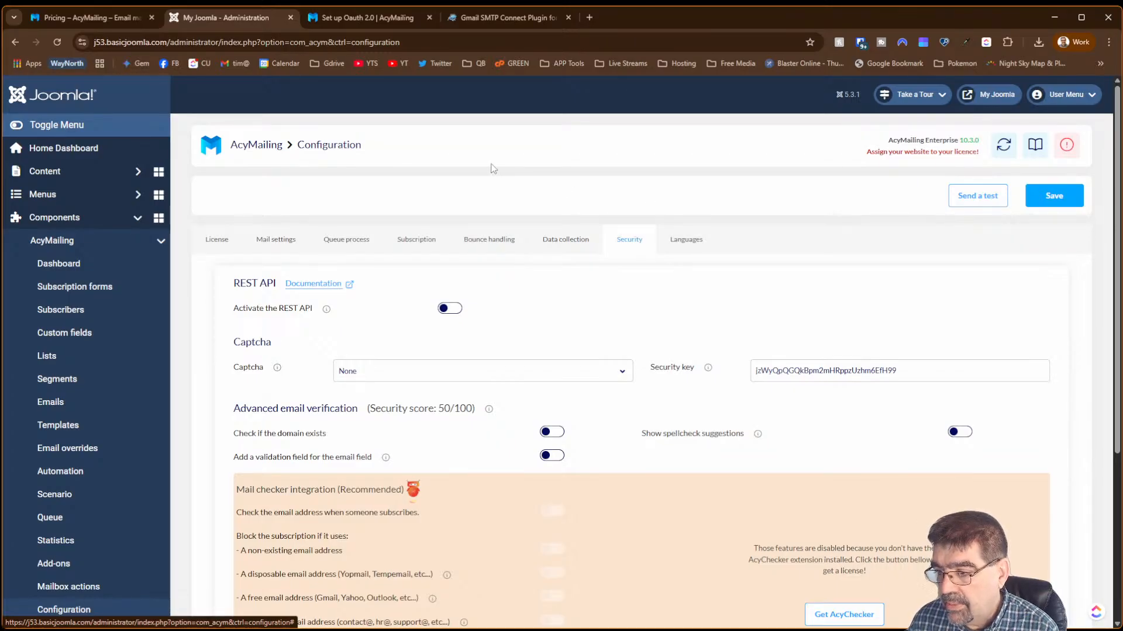
- Expand the Advanced configuration options, then return to the Mailbox actions bounce rules
{"action": "scroll", "coordinate": [492, 168], "scroll_direction": "down", "scroll_amount": 4}
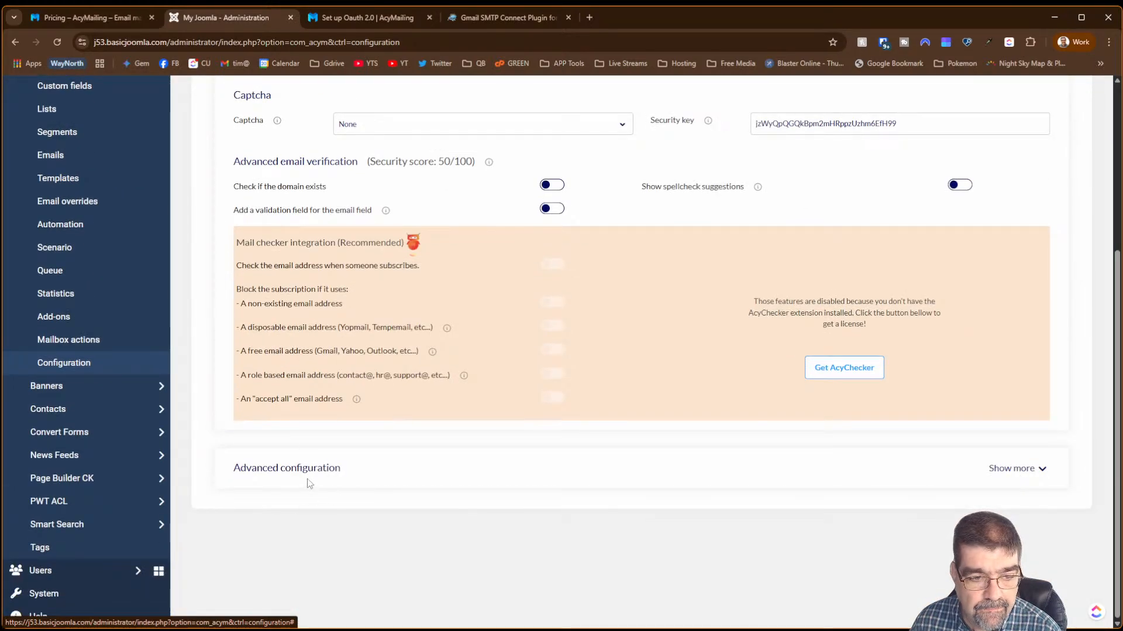
{"action": "left_click", "coordinate": [318, 475]}
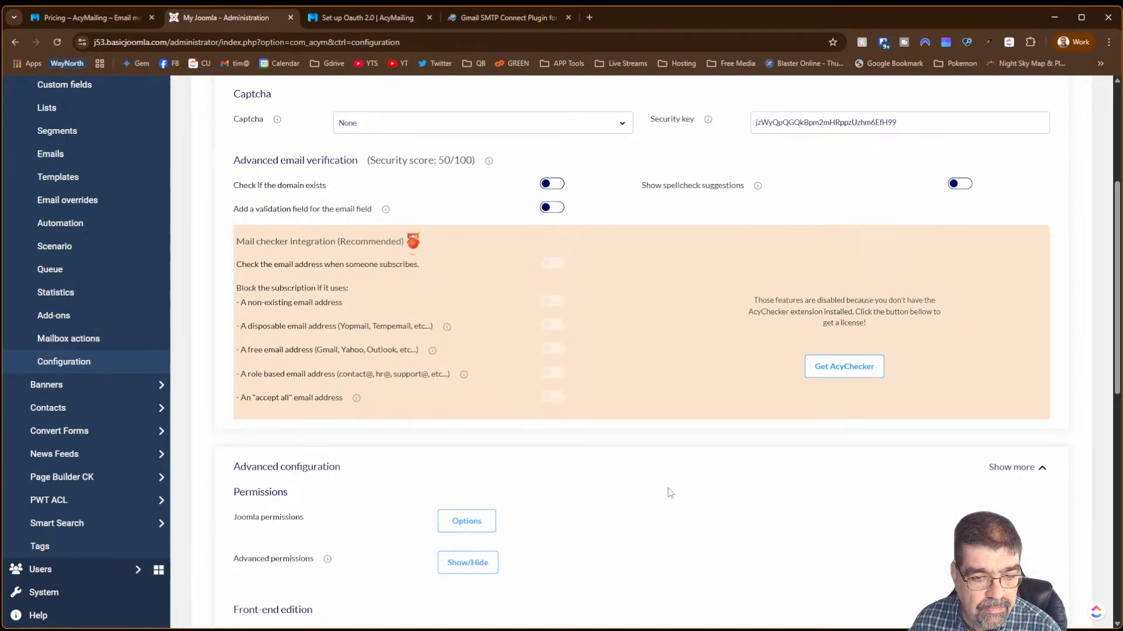
{"action": "scroll", "coordinate": [670, 493], "scroll_direction": "down", "scroll_amount": 3}
{"action": "scroll", "coordinate": [670, 493], "scroll_direction": "down", "scroll_amount": 6}
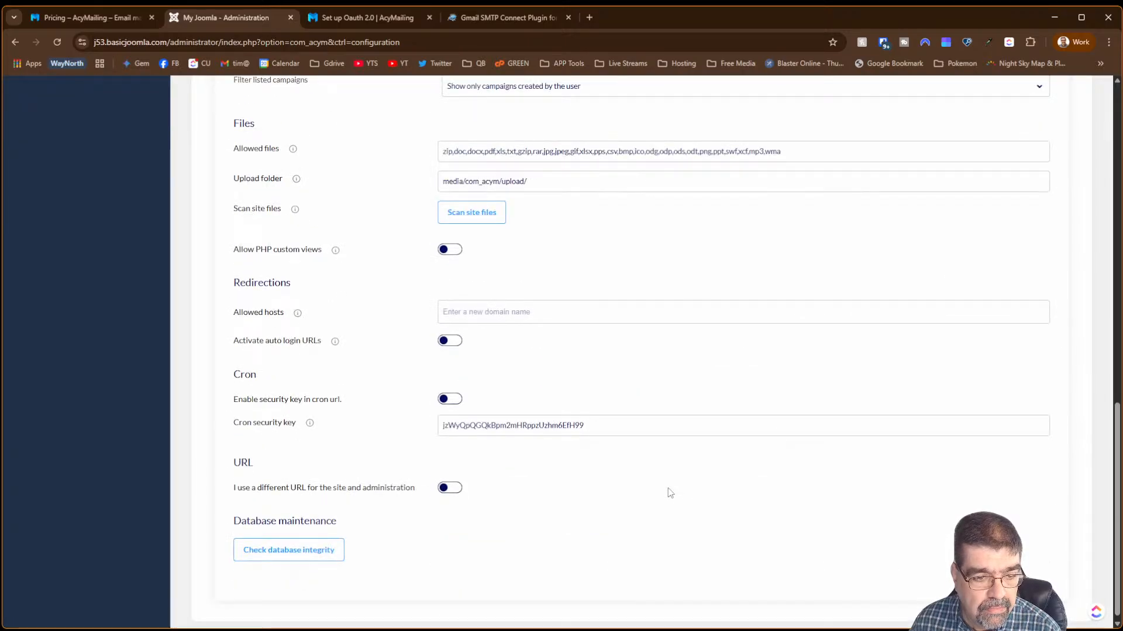
{"action": "scroll", "coordinate": [667, 494], "scroll_direction": "down", "scroll_amount": 1}
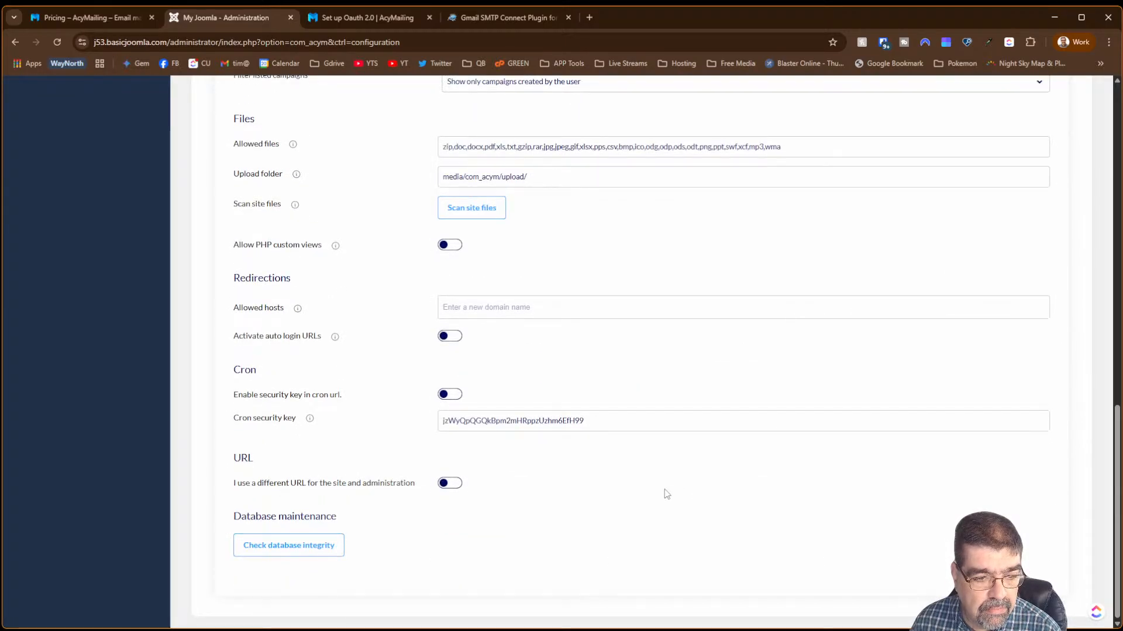
{"action": "scroll", "coordinate": [380, 310], "scroll_direction": "up", "scroll_amount": 12}
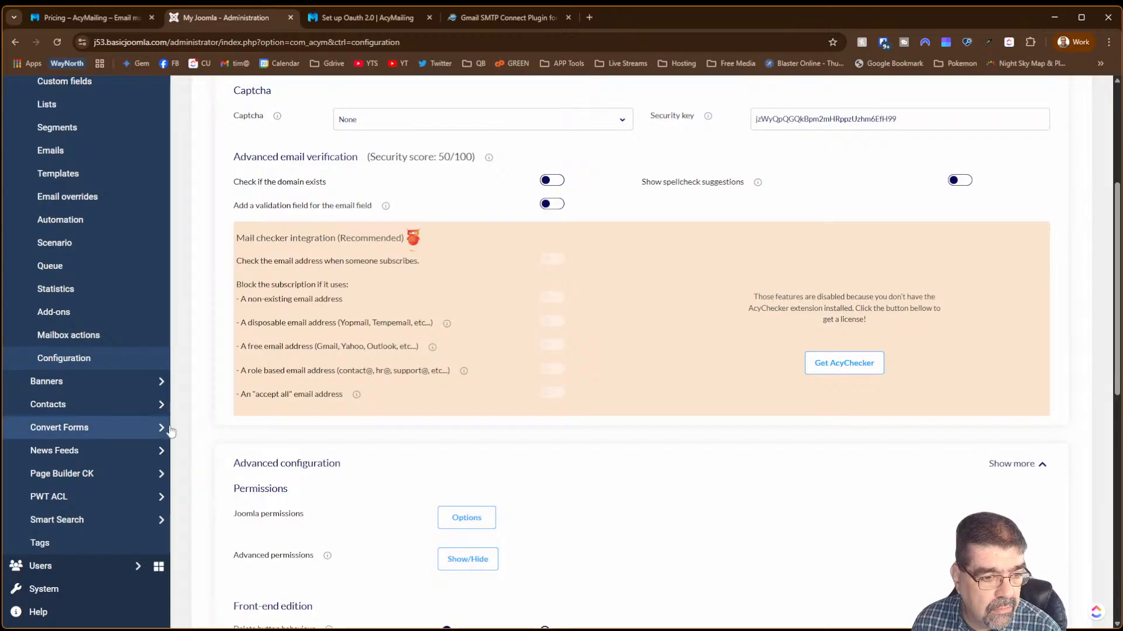
{"action": "left_click", "coordinate": [56, 338]}
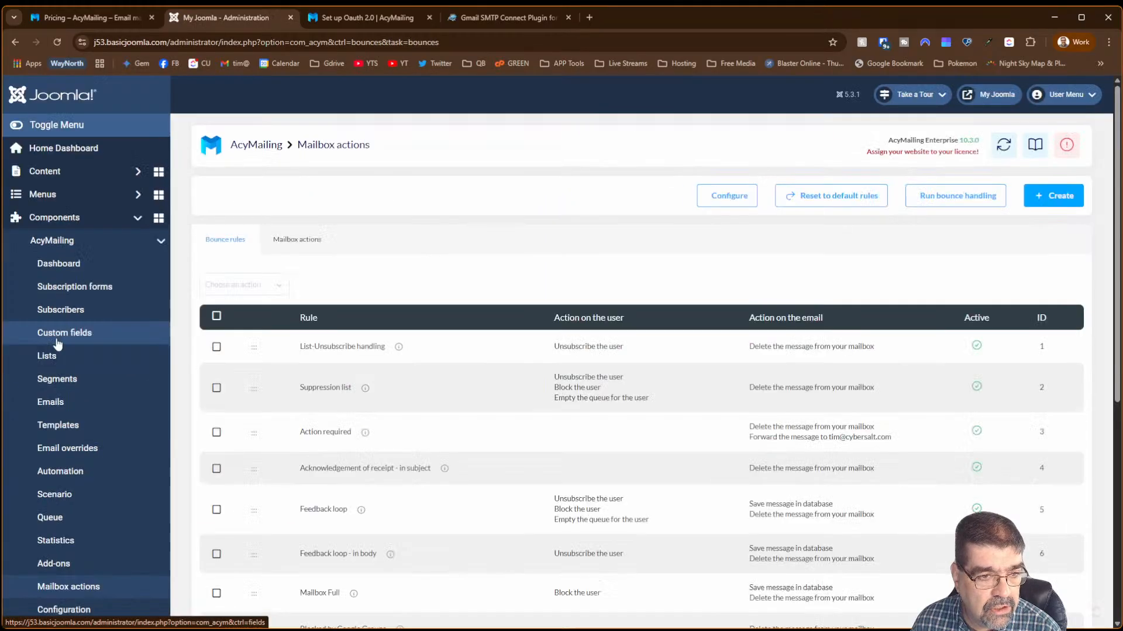
- Scroll through the bounce rules and open the List-Unsubscribe handling rule
{"action": "scroll", "coordinate": [476, 394], "scroll_direction": "down", "scroll_amount": 3}
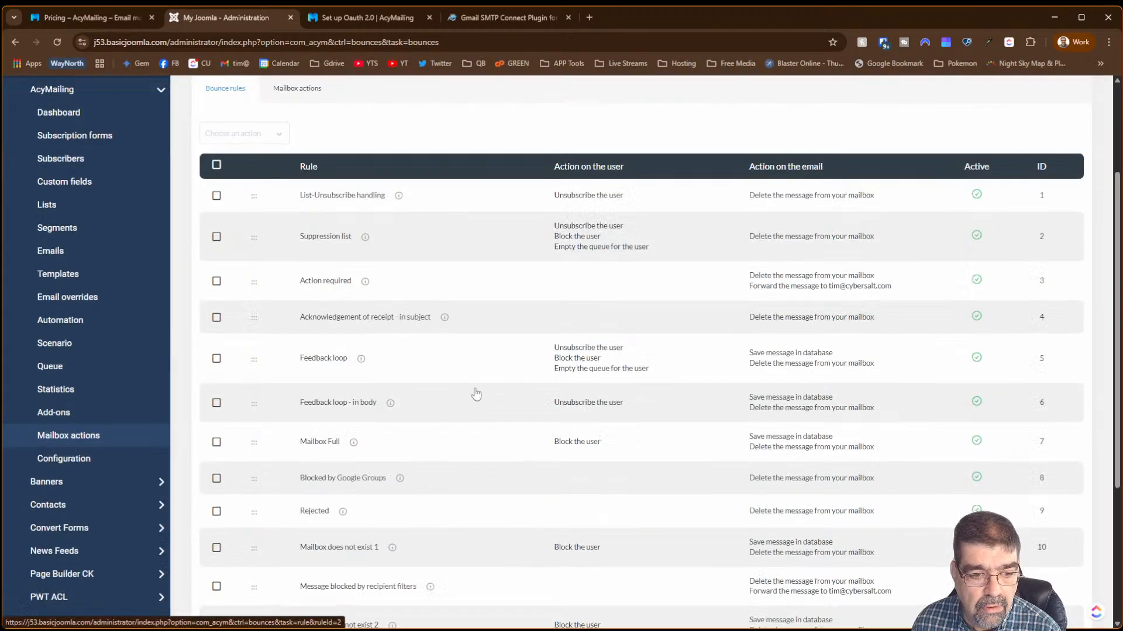
{"action": "scroll", "coordinate": [476, 395], "scroll_direction": "down", "scroll_amount": 4}
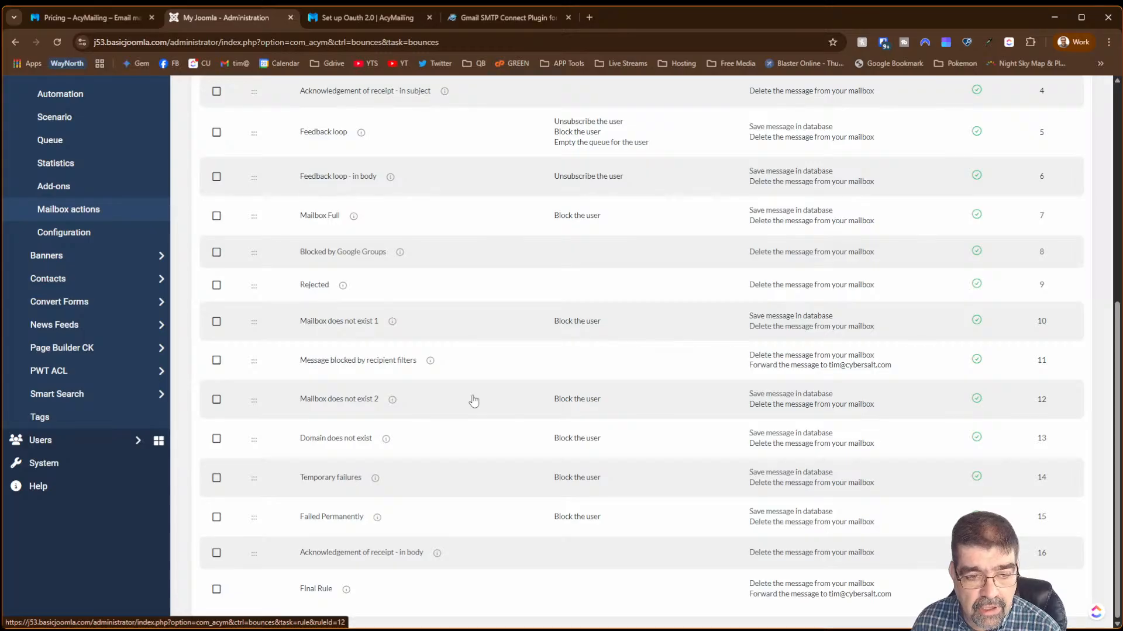
{"action": "scroll", "coordinate": [474, 401], "scroll_direction": "up", "scroll_amount": 6}
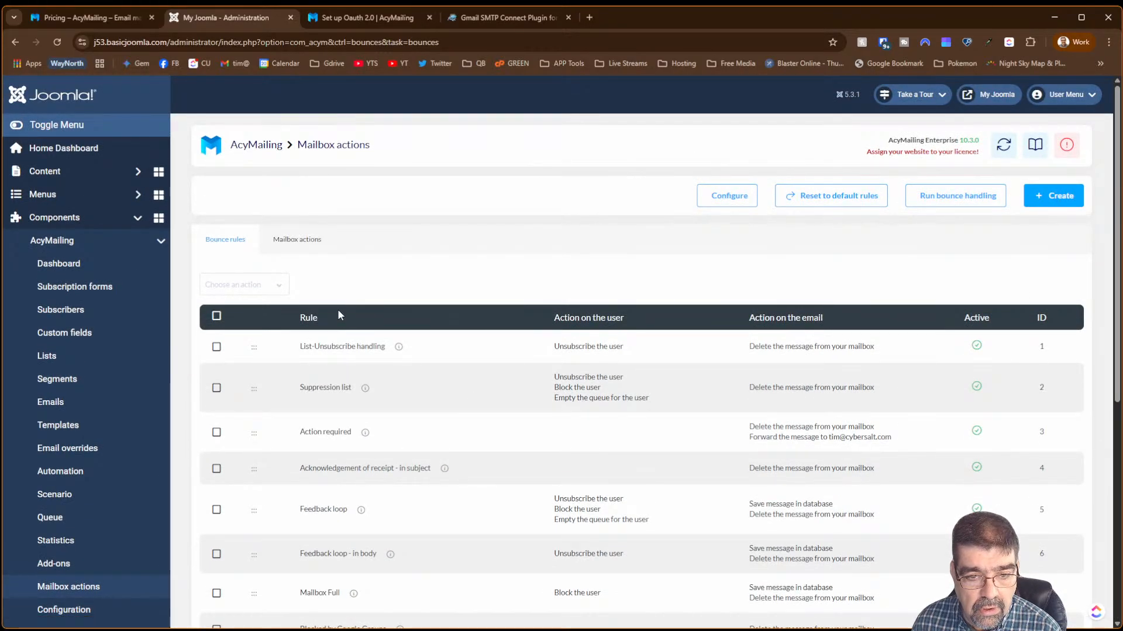
{"action": "left_click", "coordinate": [328, 353]}
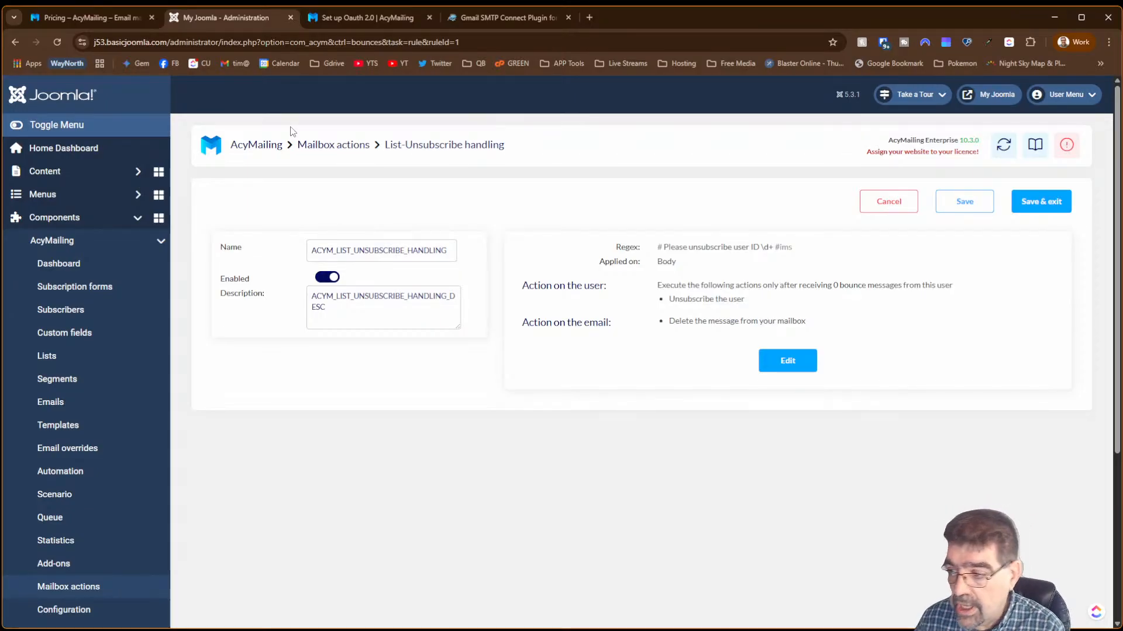
- Go to My add-ons, listing the installed Article, Contacts, Create user and Module add-ons
{"action": "left_click", "coordinate": [81, 564]}
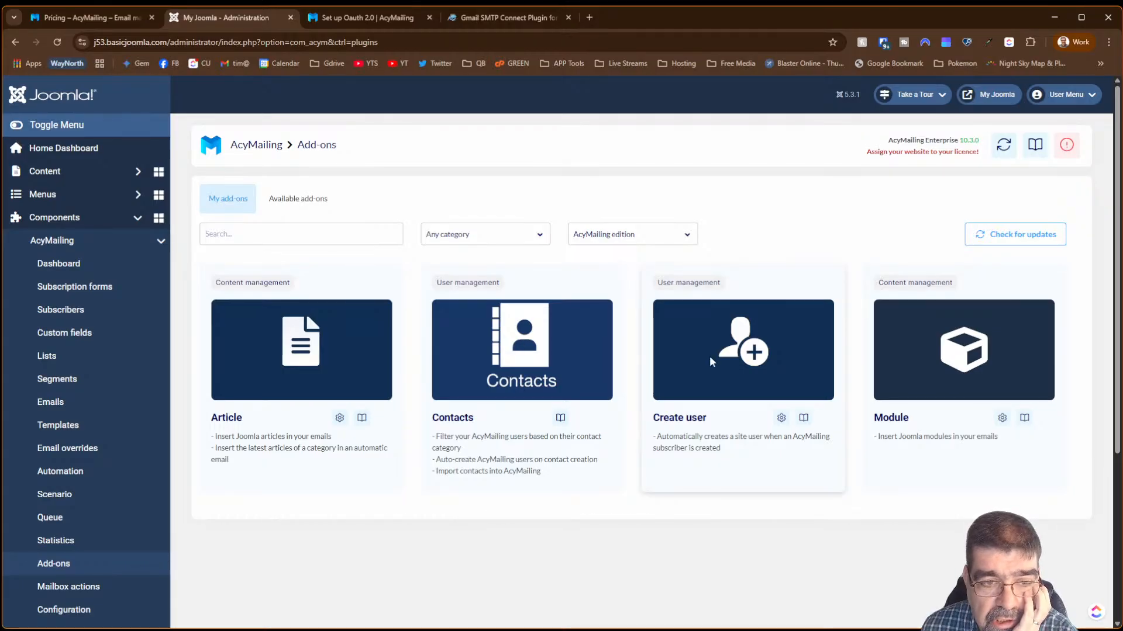
- Switch to Available add-ons, check the edition filter without changing it, and scroll the add-on cards
{"action": "left_click", "coordinate": [314, 210]}
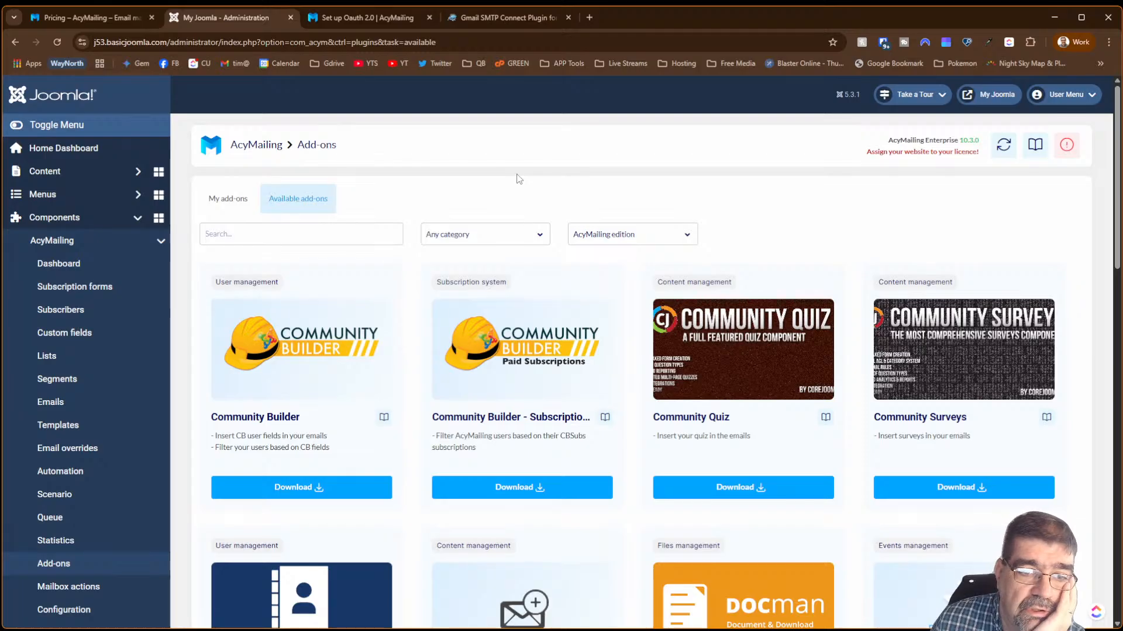
{"action": "left_click", "coordinate": [609, 242]}
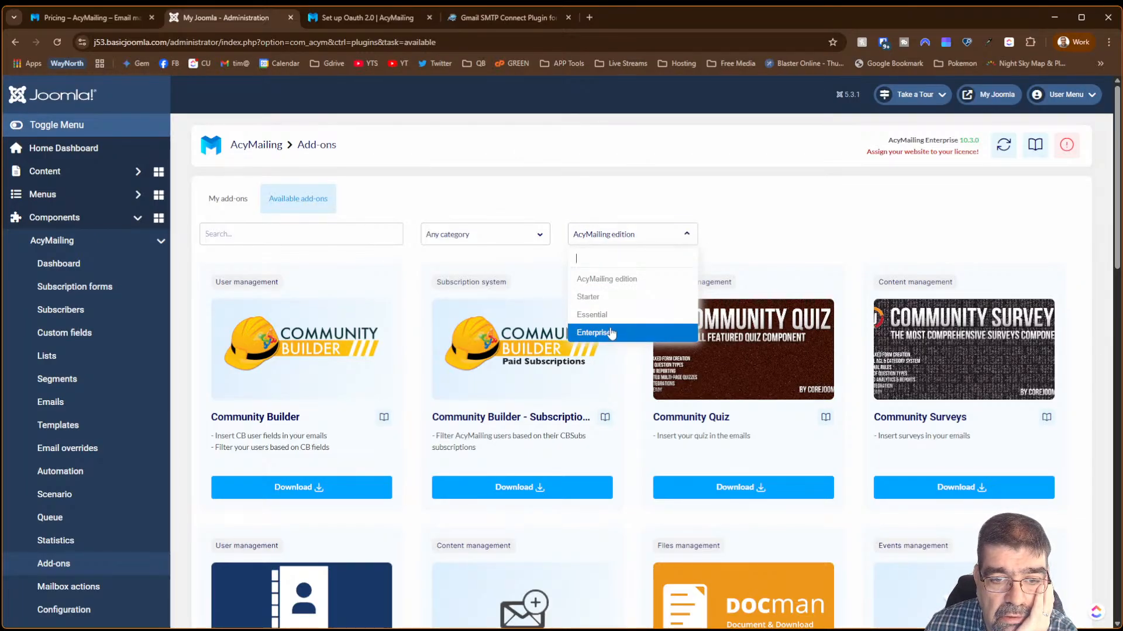
{"action": "left_click", "coordinate": [638, 197]}
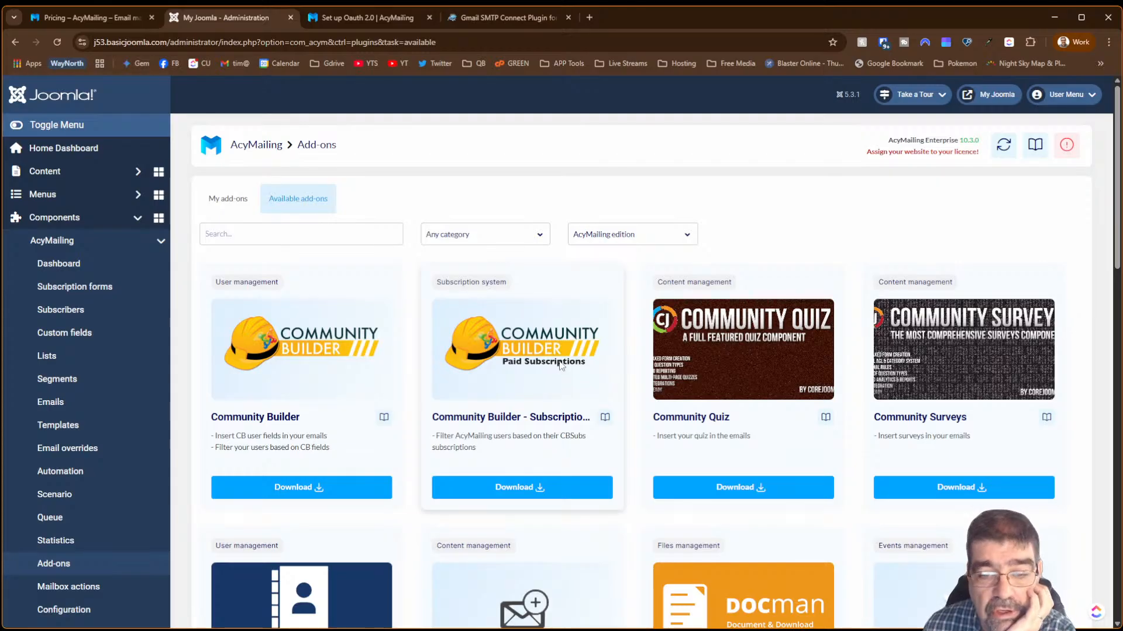
{"action": "scroll", "coordinate": [555, 371], "scroll_direction": "down", "scroll_amount": 1}
{"action": "scroll", "coordinate": [555, 367], "scroll_direction": "down", "scroll_amount": 2}
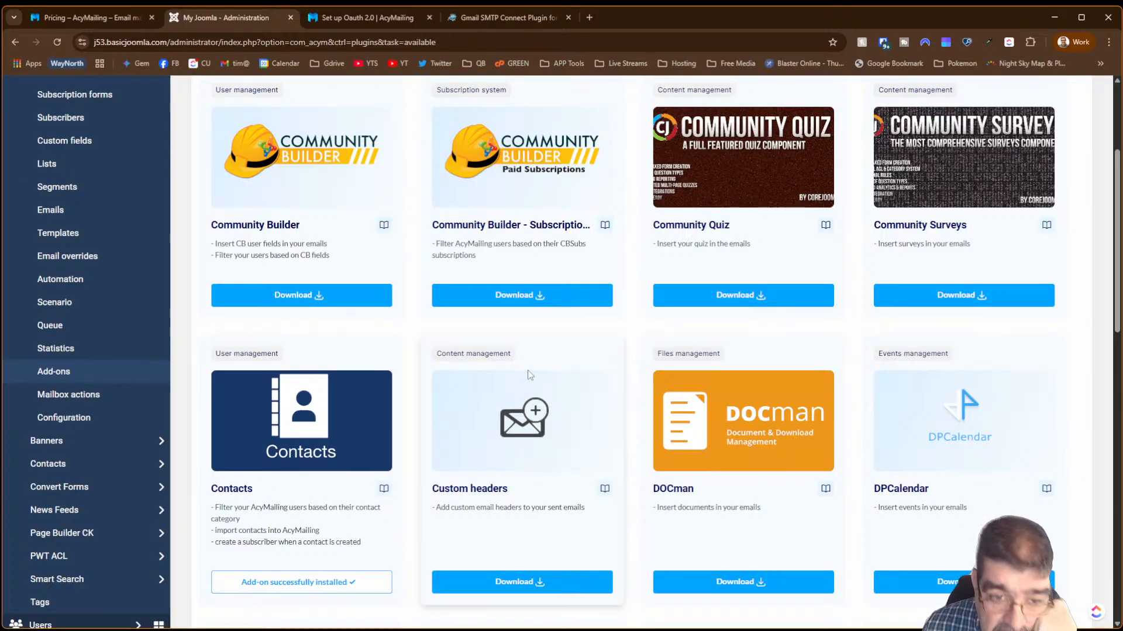
- Scroll the available add-ons from Community Builder down to Zoo, then return to the top
{"action": "scroll", "coordinate": [529, 374], "scroll_direction": "down", "scroll_amount": 5}
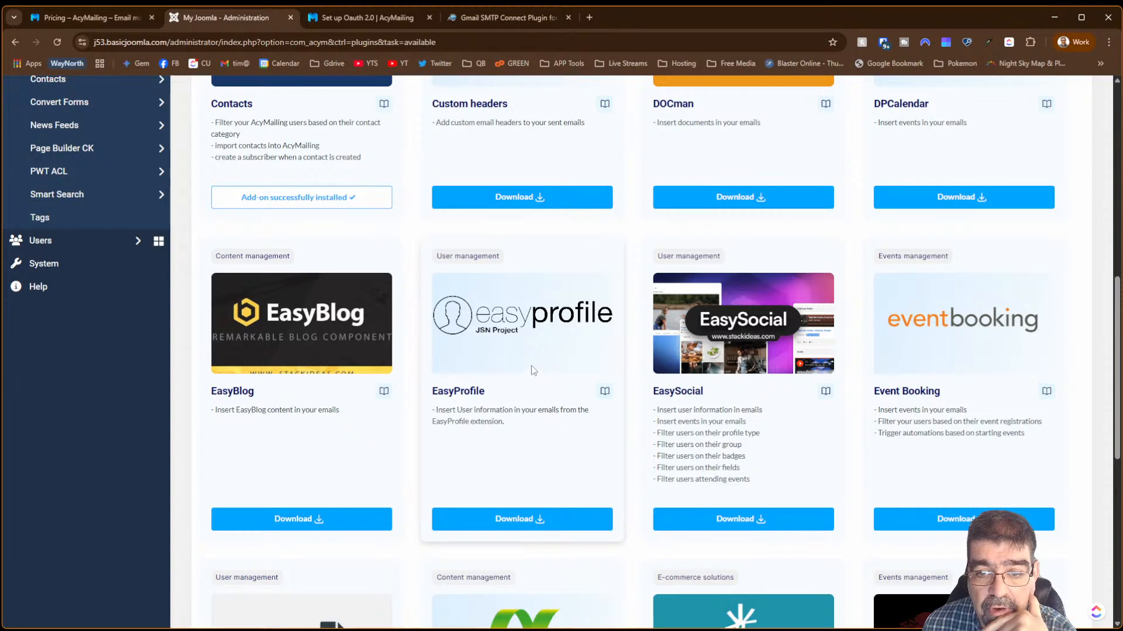
{"action": "scroll", "coordinate": [556, 351], "scroll_direction": "down", "scroll_amount": 5}
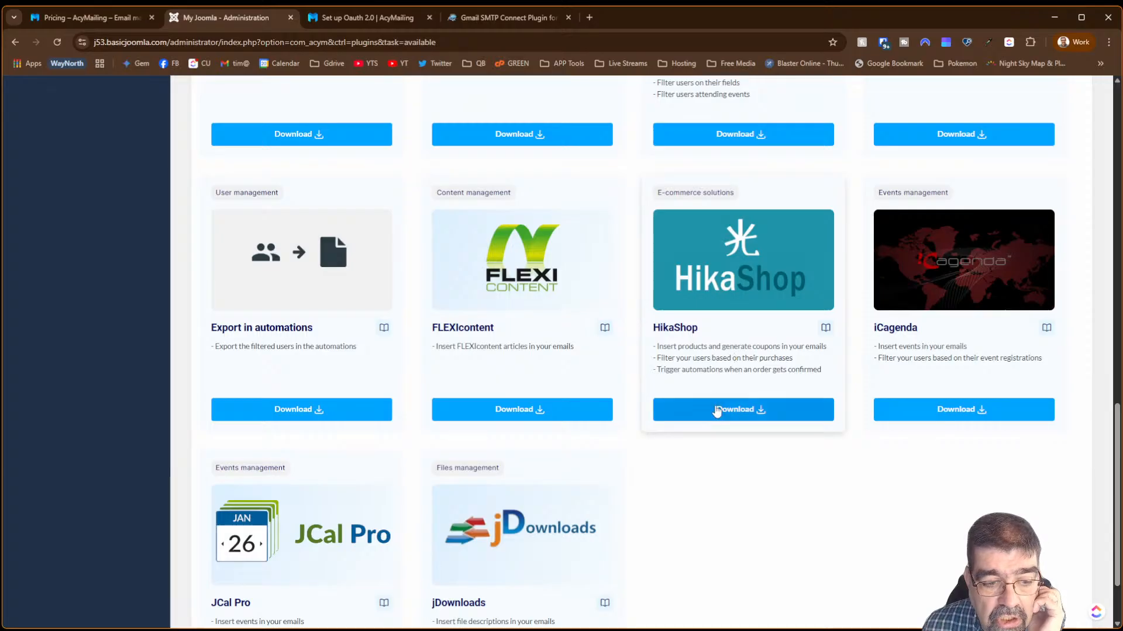
{"action": "scroll", "coordinate": [829, 494], "scroll_direction": "down", "scroll_amount": 2}
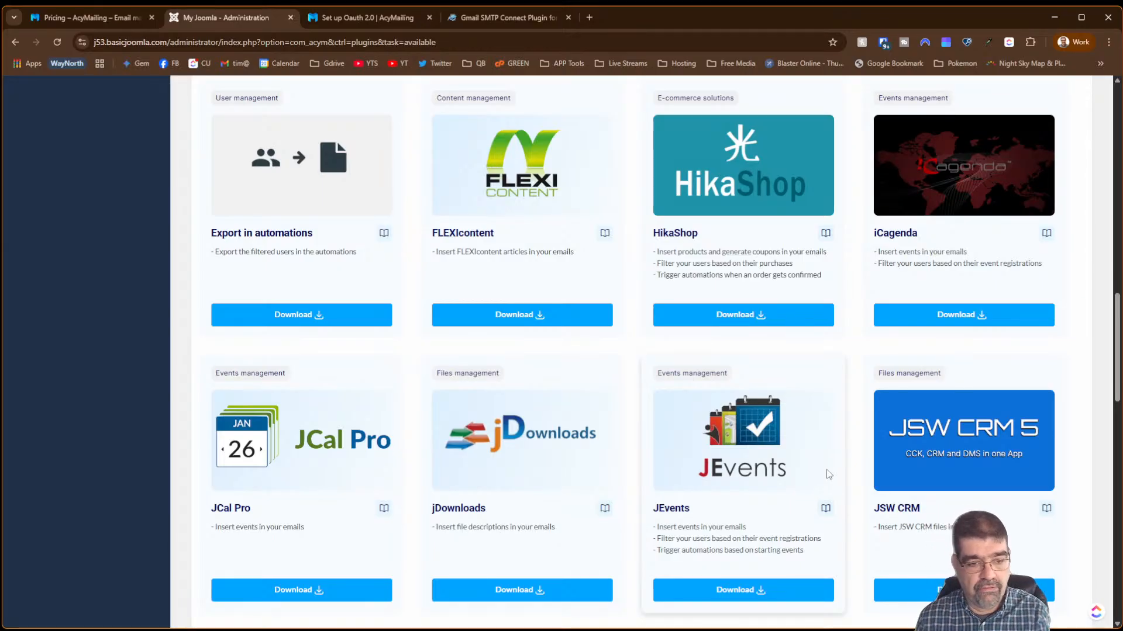
{"action": "scroll", "coordinate": [672, 555], "scroll_direction": "down", "scroll_amount": 3}
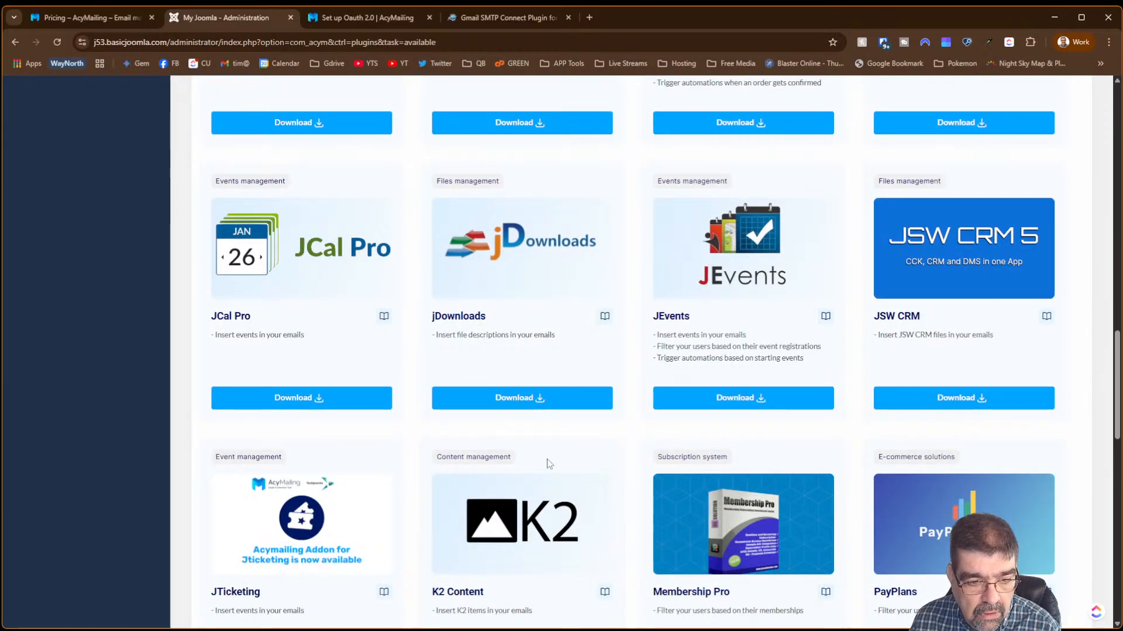
{"action": "scroll", "coordinate": [547, 462], "scroll_direction": "down", "scroll_amount": 3}
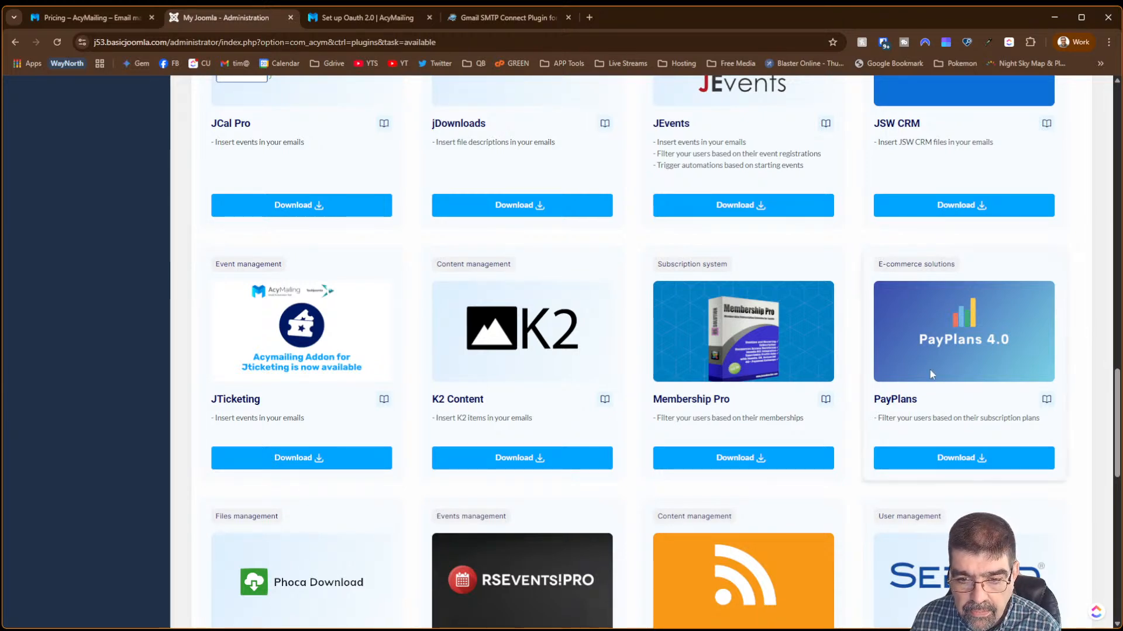
{"action": "scroll", "coordinate": [931, 375], "scroll_direction": "down", "scroll_amount": 3}
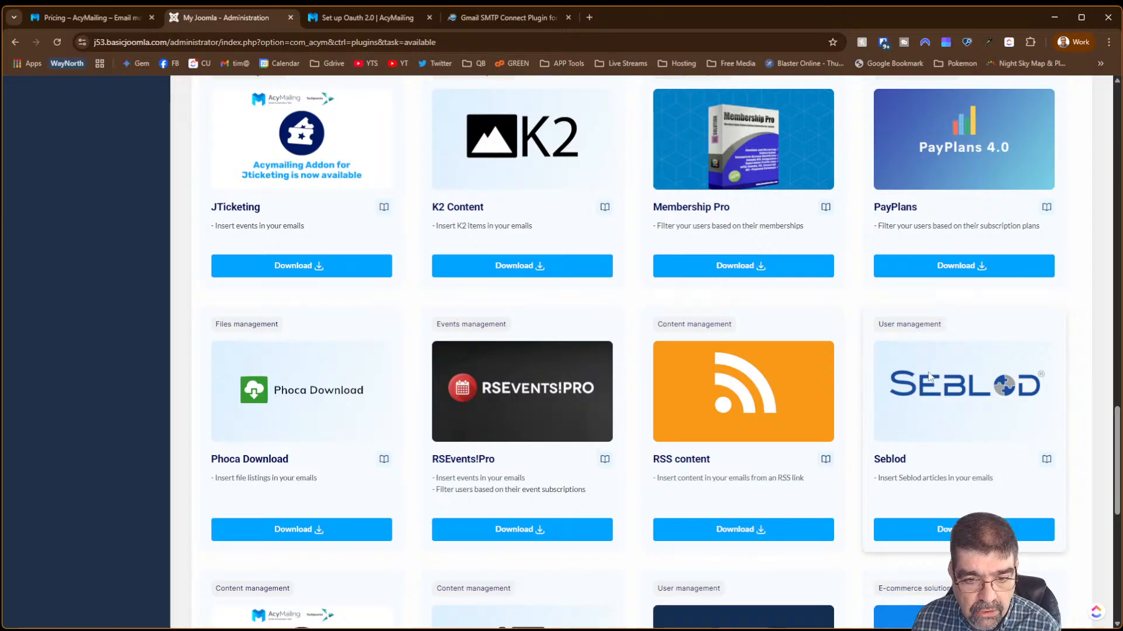
{"action": "scroll", "coordinate": [928, 377], "scroll_direction": "down", "scroll_amount": 3}
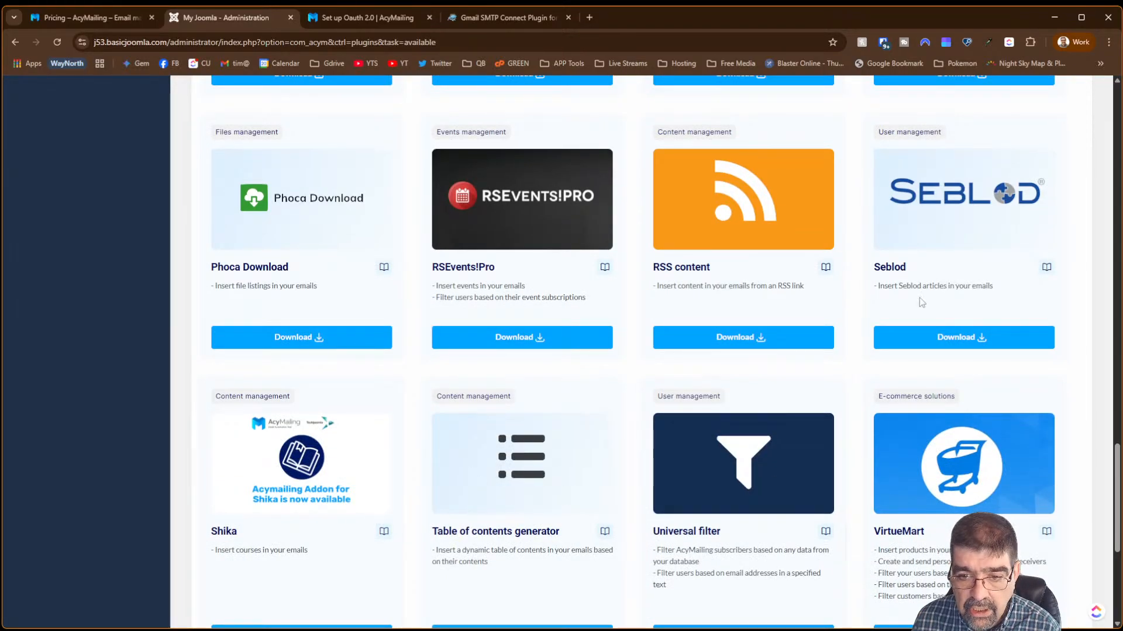
{"action": "scroll", "coordinate": [936, 240], "scroll_direction": "down", "scroll_amount": 3}
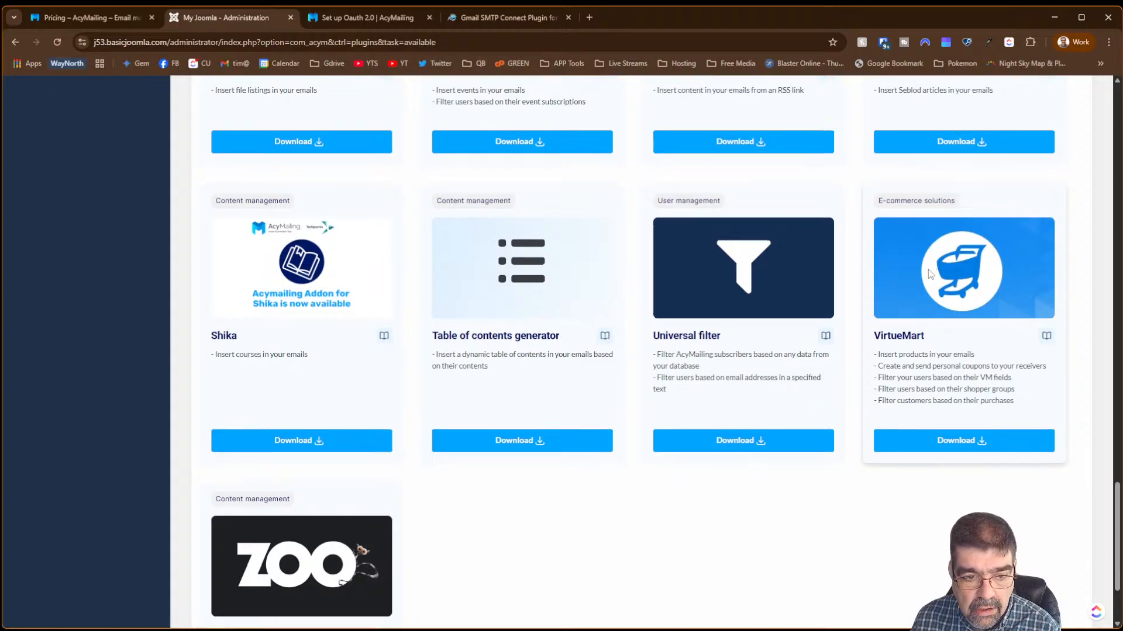
{"action": "scroll", "coordinate": [930, 275], "scroll_direction": "down", "scroll_amount": 3}
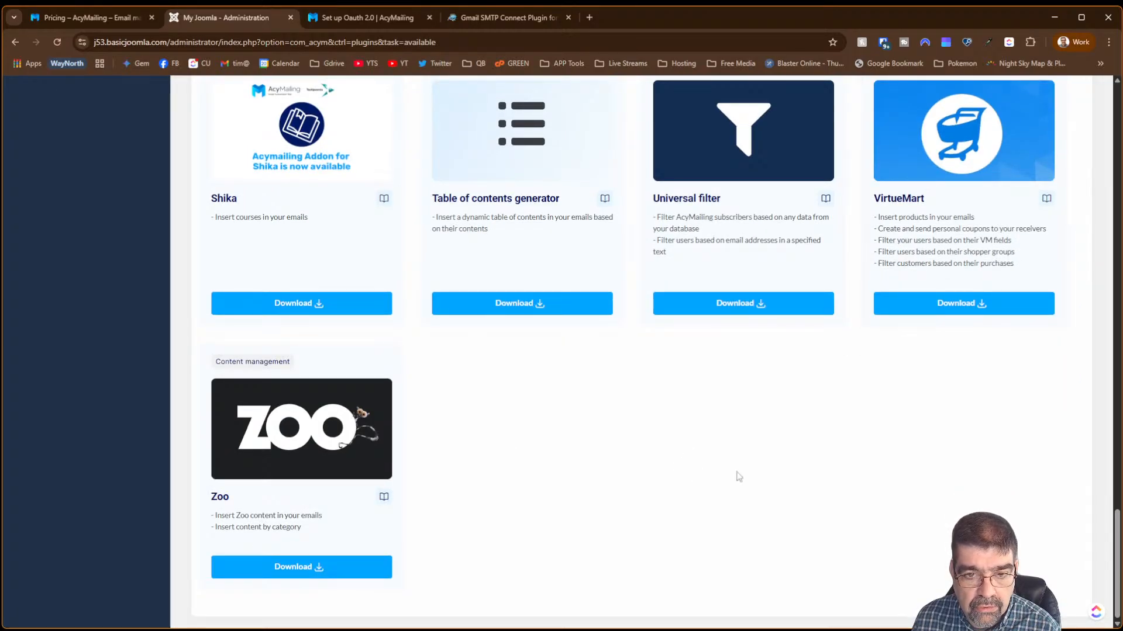
{"action": "scroll", "coordinate": [737, 474], "scroll_direction": "up", "scroll_amount": 3}
{"action": "scroll", "coordinate": [1087, 497], "scroll_direction": "up", "scroll_amount": 3}
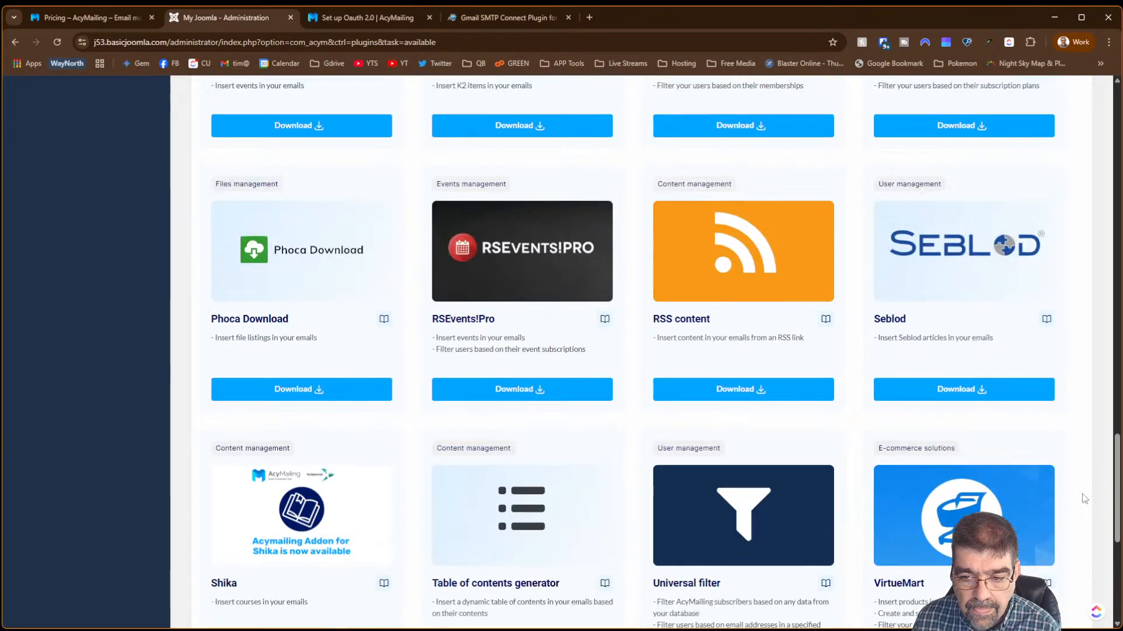
{"action": "left_click_drag", "start_coordinate": [1116, 487], "coordinate": [1094, 130]}
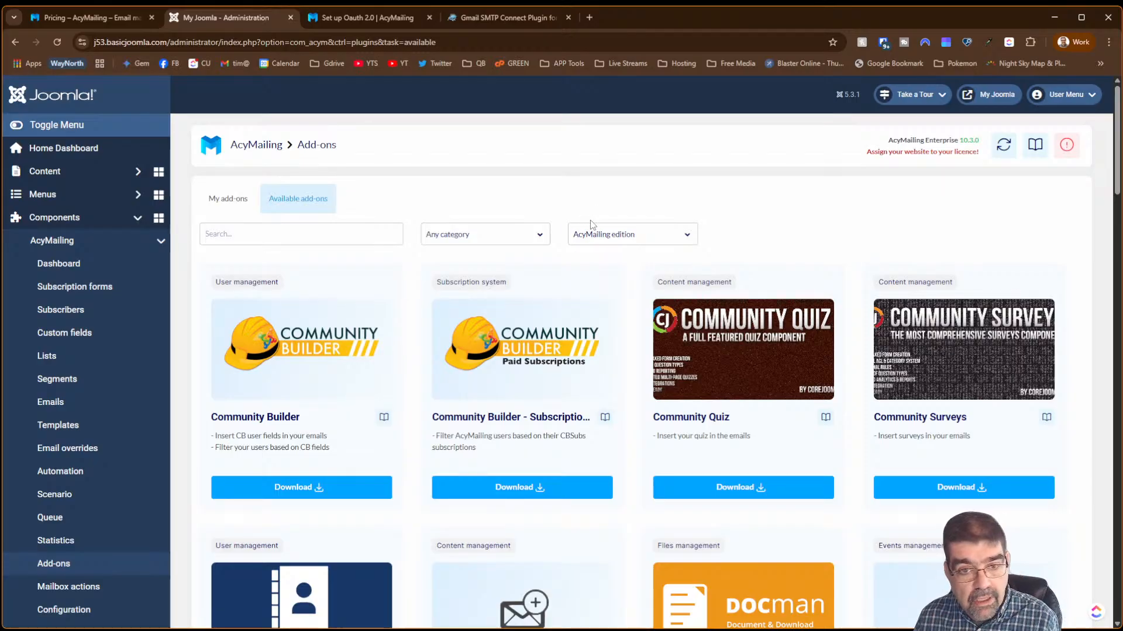
- Open the Any category filter and close it without filtering
{"action": "left_click", "coordinate": [490, 247]}
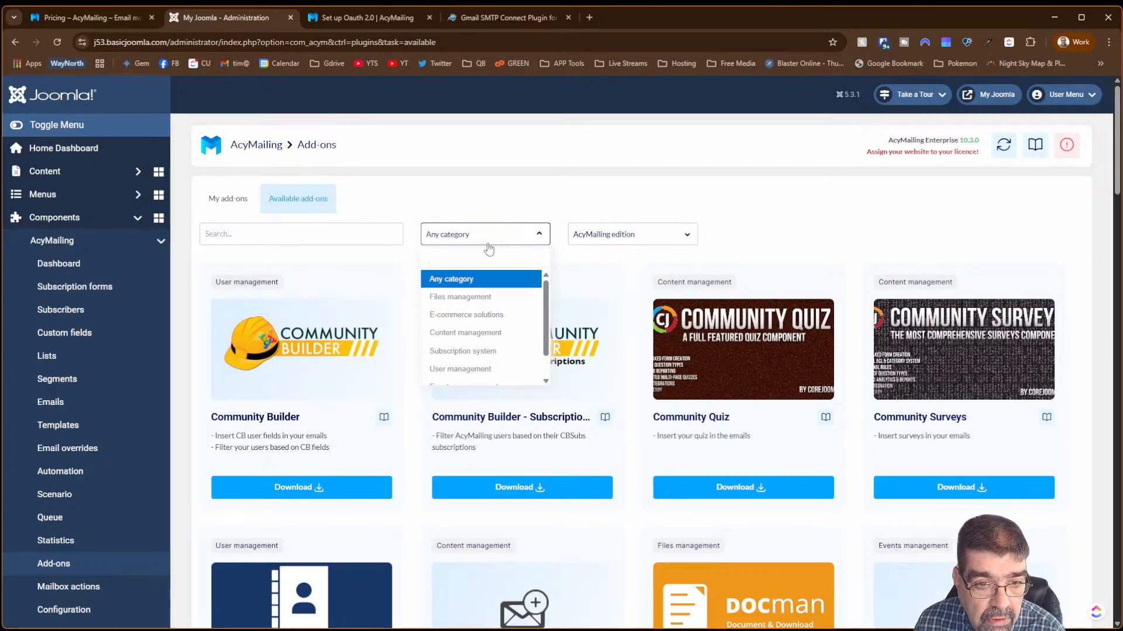
{"action": "scroll", "coordinate": [485, 292], "scroll_direction": "down", "scroll_amount": 1}
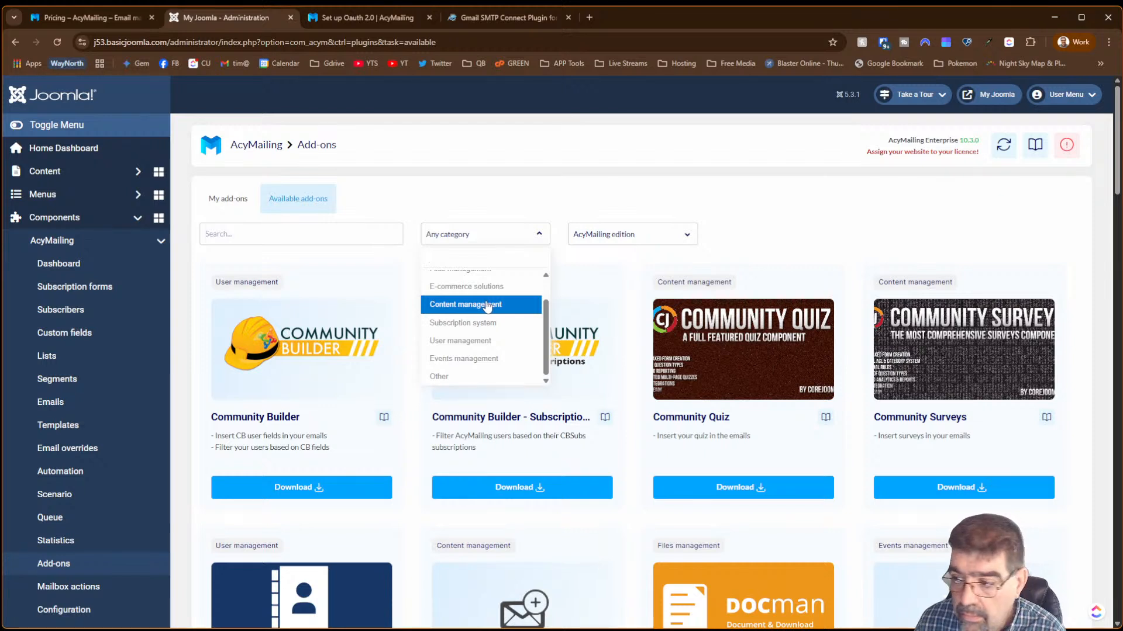
{"action": "left_click", "coordinate": [783, 175]}
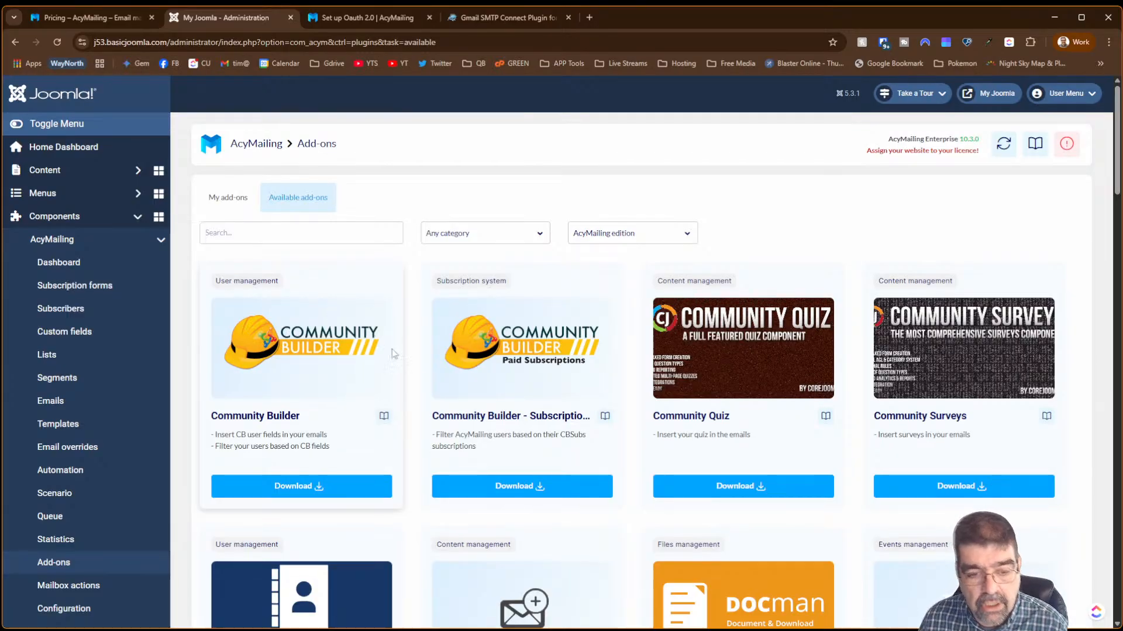
- Scroll the add-ons list, then open Statistics showing 0% sent, open, click and bounce rates
{"action": "scroll", "coordinate": [392, 349], "scroll_direction": "down", "scroll_amount": 6}
{"action": "scroll", "coordinate": [393, 393], "scroll_direction": "down", "scroll_amount": 8}
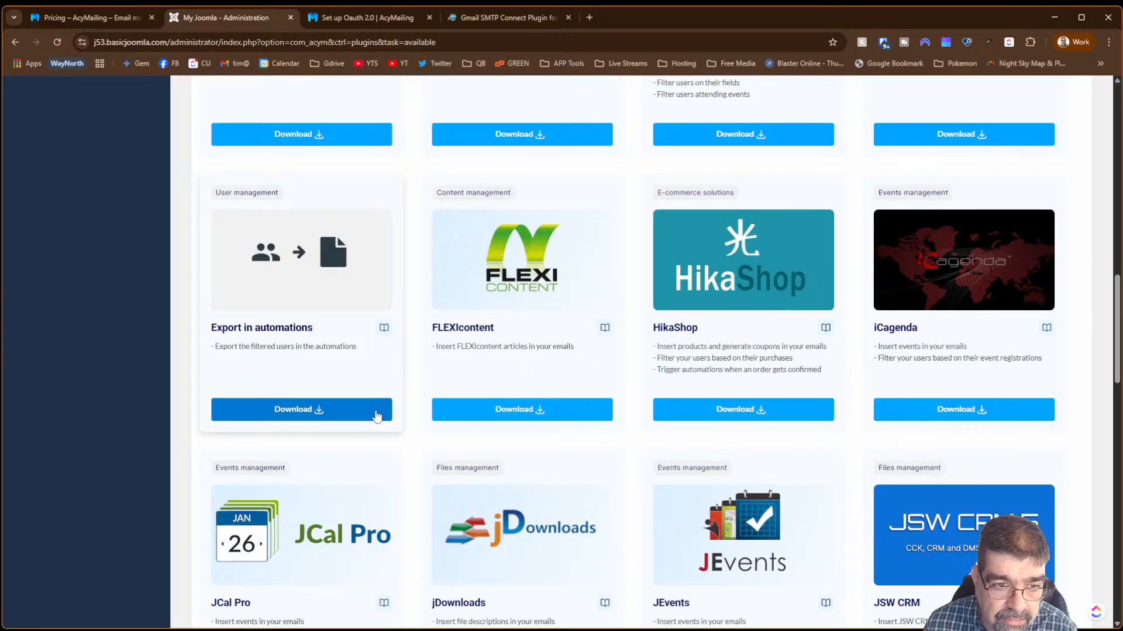
{"action": "scroll", "coordinate": [372, 428], "scroll_direction": "down", "scroll_amount": 9}
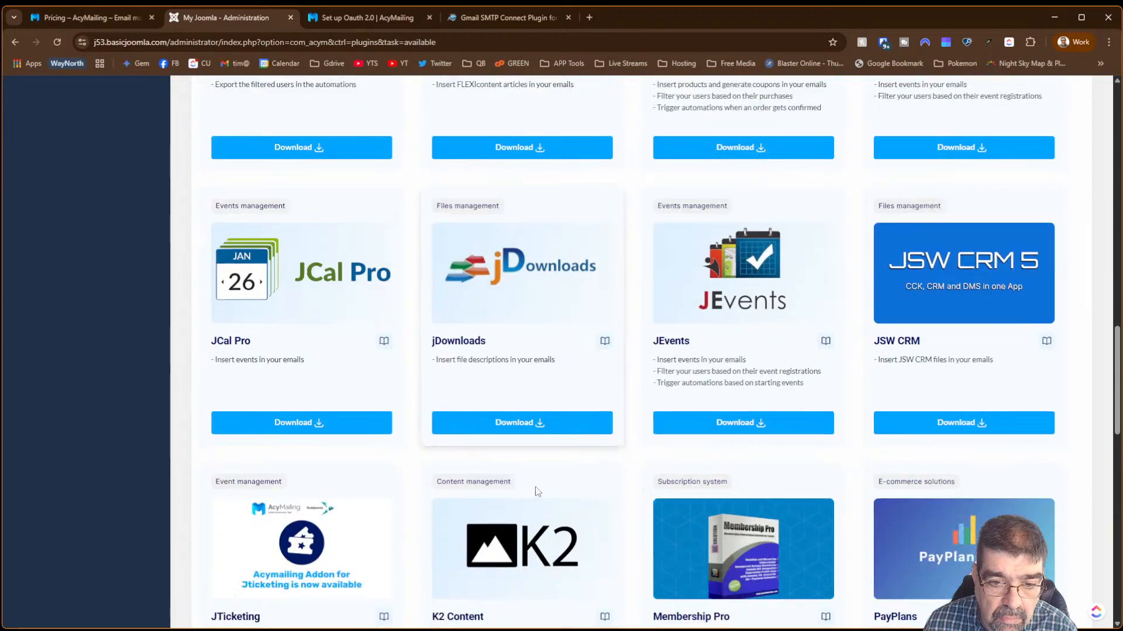
{"action": "scroll", "coordinate": [524, 488], "scroll_direction": "down", "scroll_amount": 10}
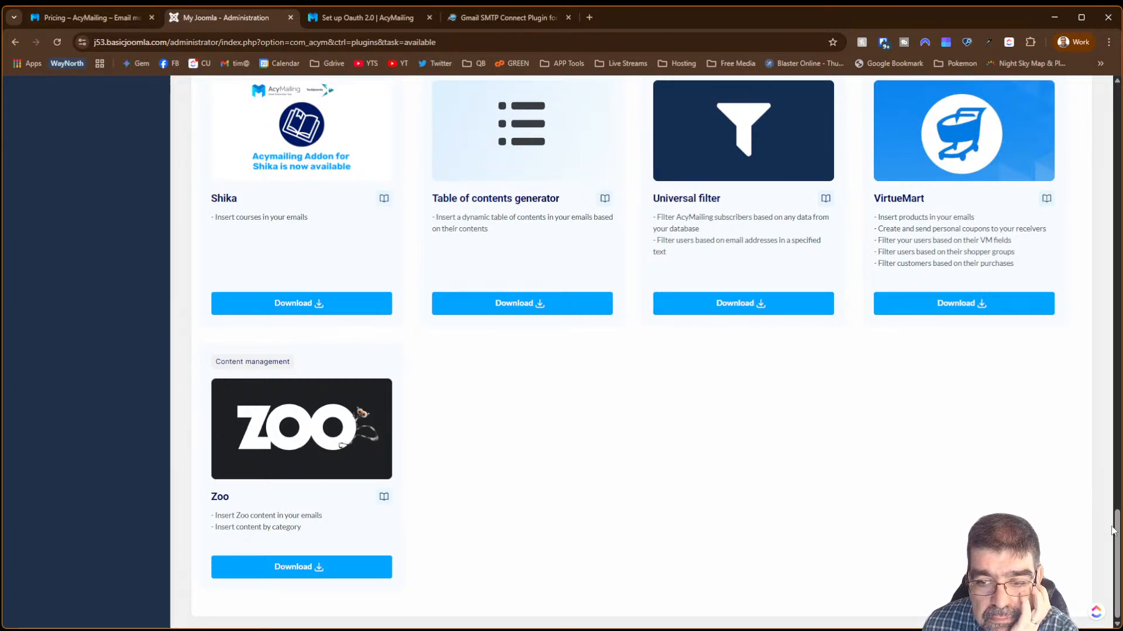
{"action": "left_click_drag", "start_coordinate": [1117, 528], "coordinate": [1077, 112]}
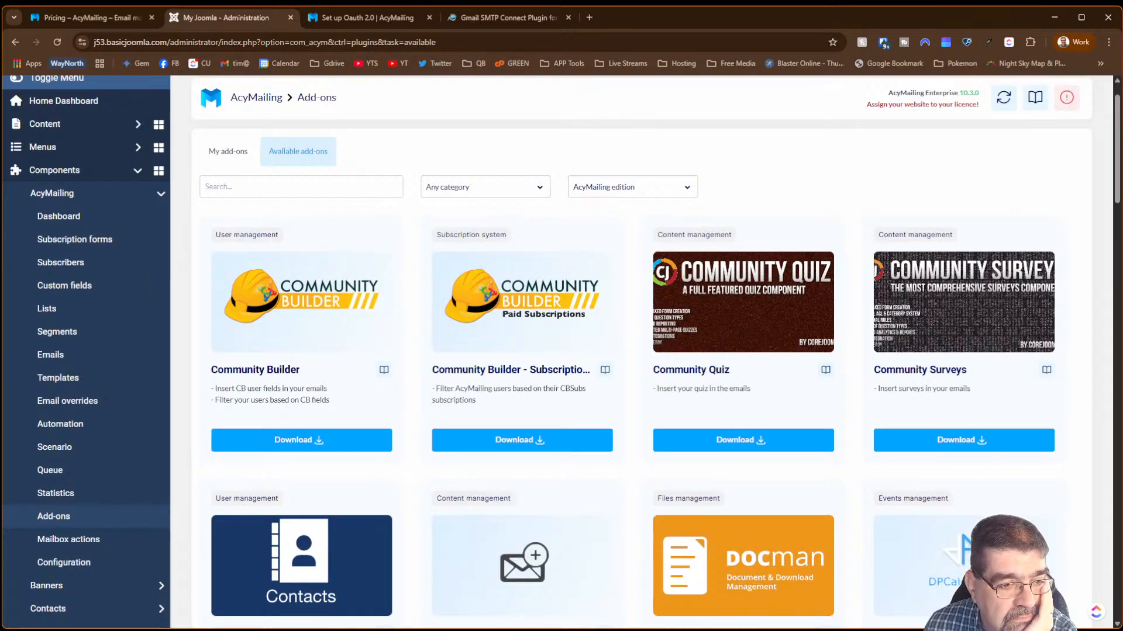
{"action": "left_click", "coordinate": [47, 499]}
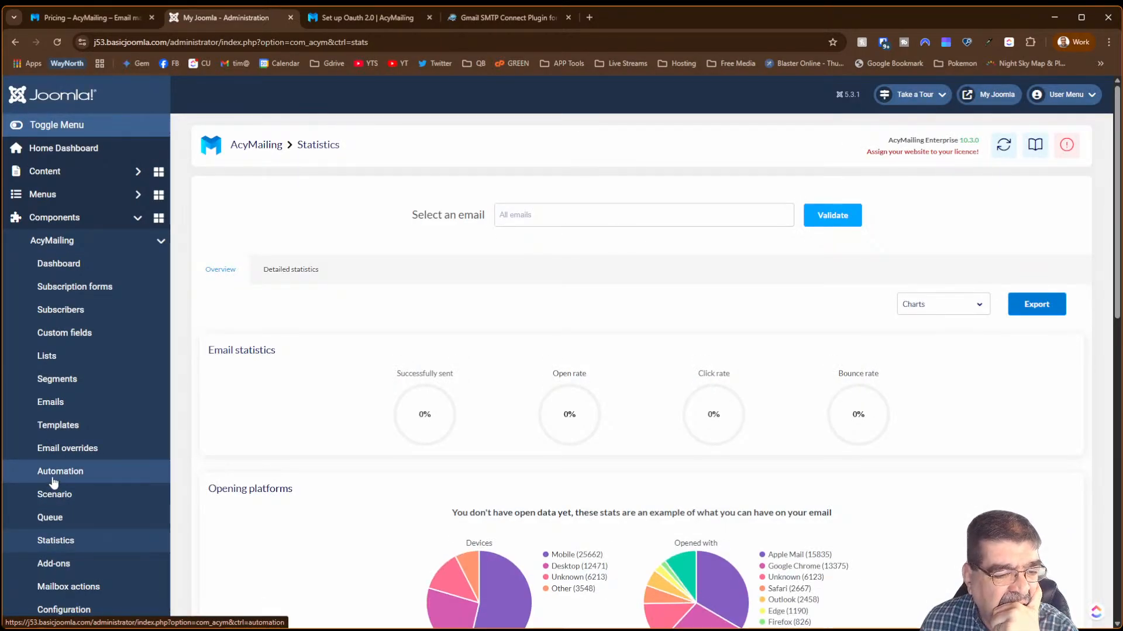
- Go from the Queue page to the Scenario list and begin creating a new scenario
{"action": "left_click", "coordinate": [56, 518]}
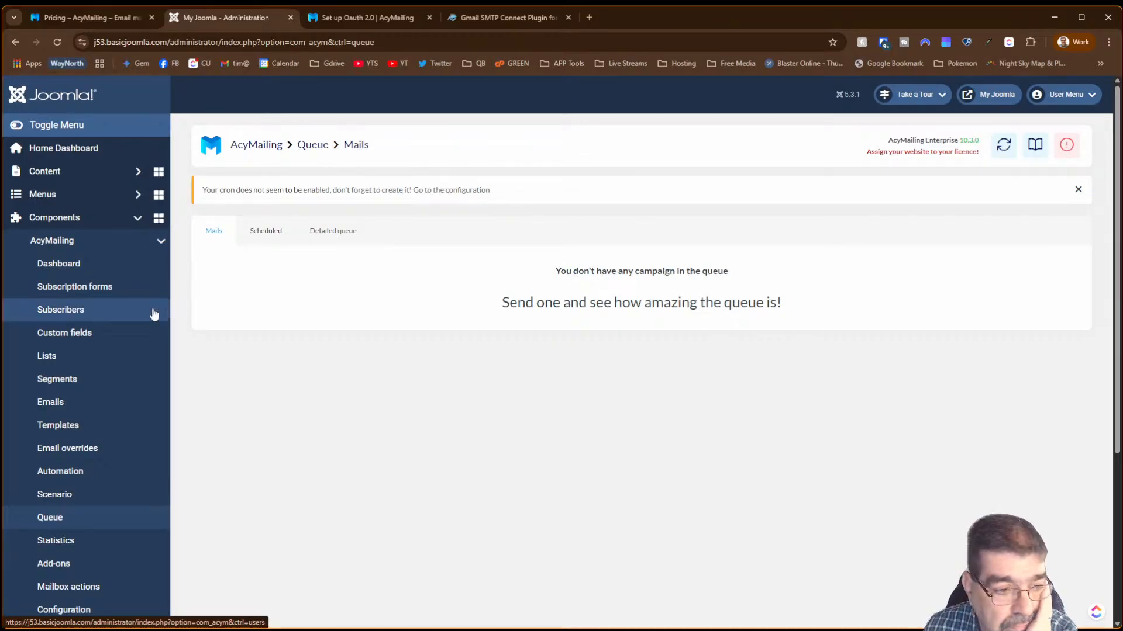
{"action": "left_click", "coordinate": [79, 496]}
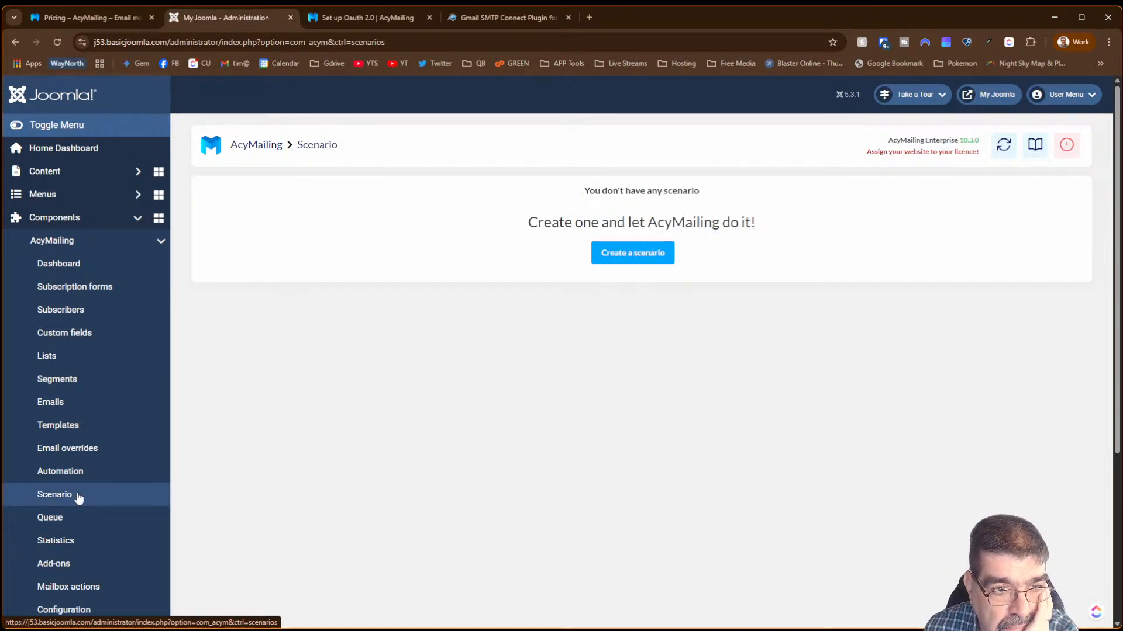
{"action": "left_click", "coordinate": [648, 253]}
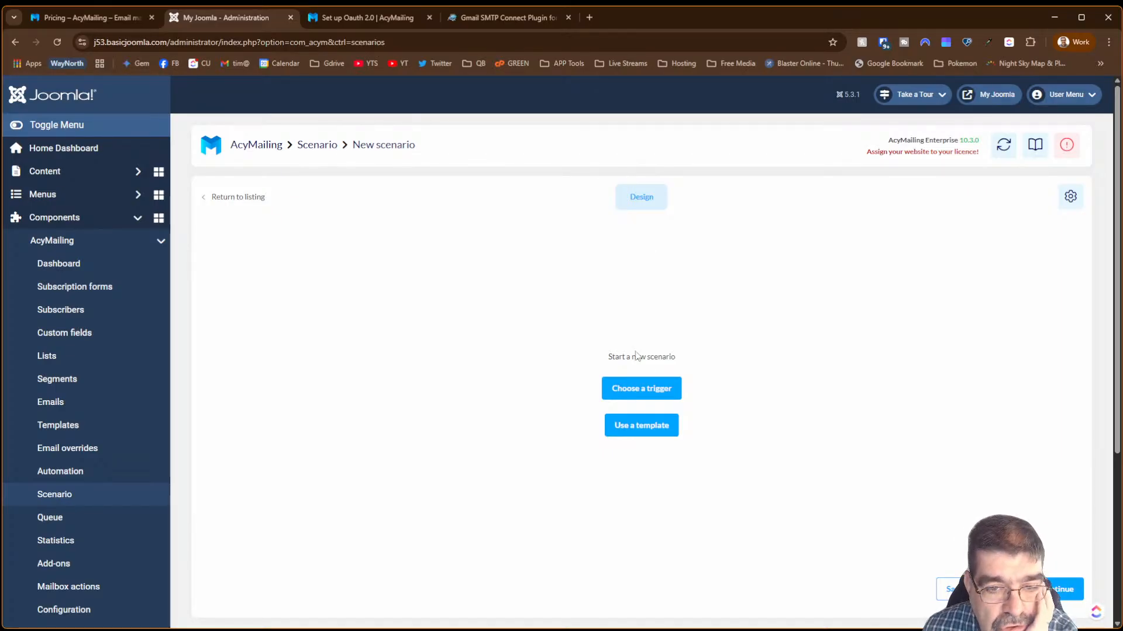
- Give the scenario an On user birthday trigger followed by a Send email action with a new mail
{"action": "left_click", "coordinate": [649, 390]}
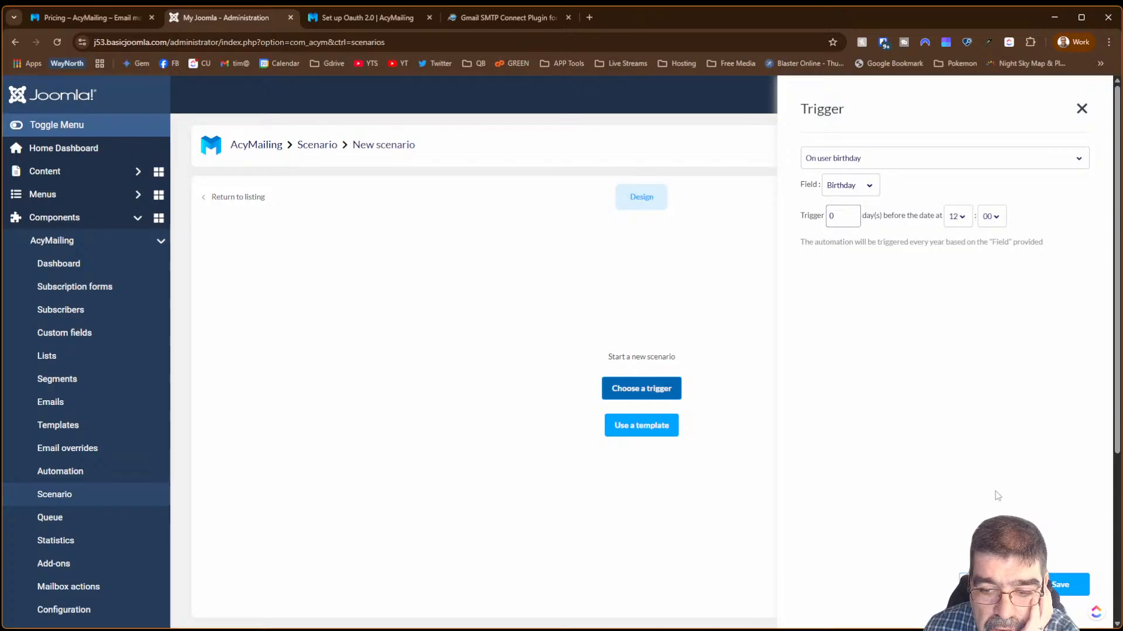
{"action": "left_click", "coordinate": [1053, 586]}
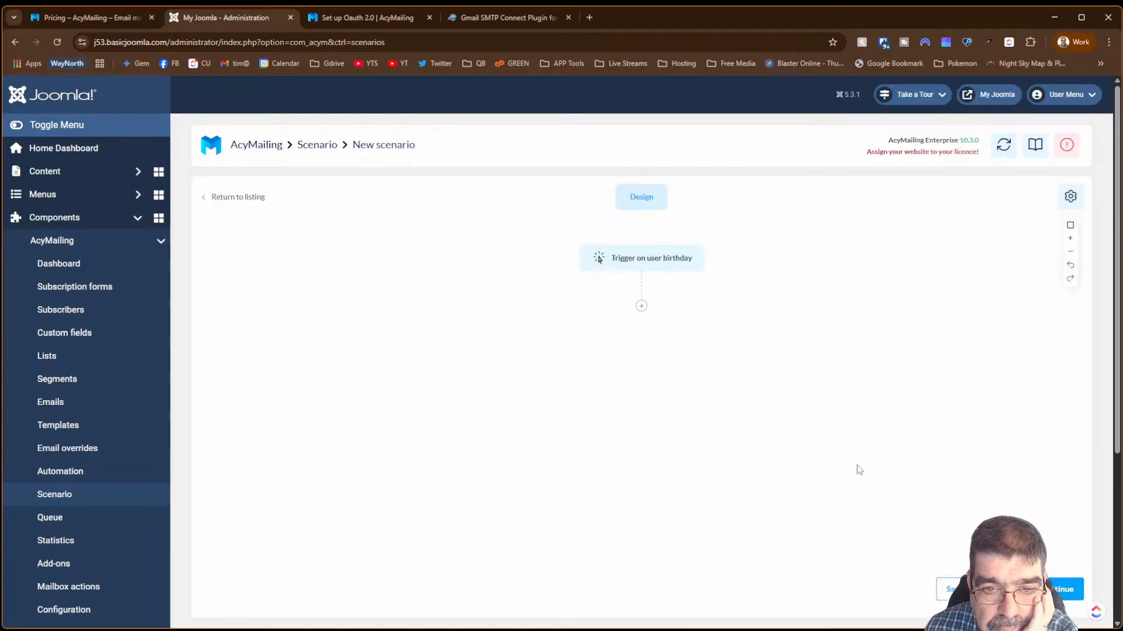
{"action": "left_click", "coordinate": [641, 307]}
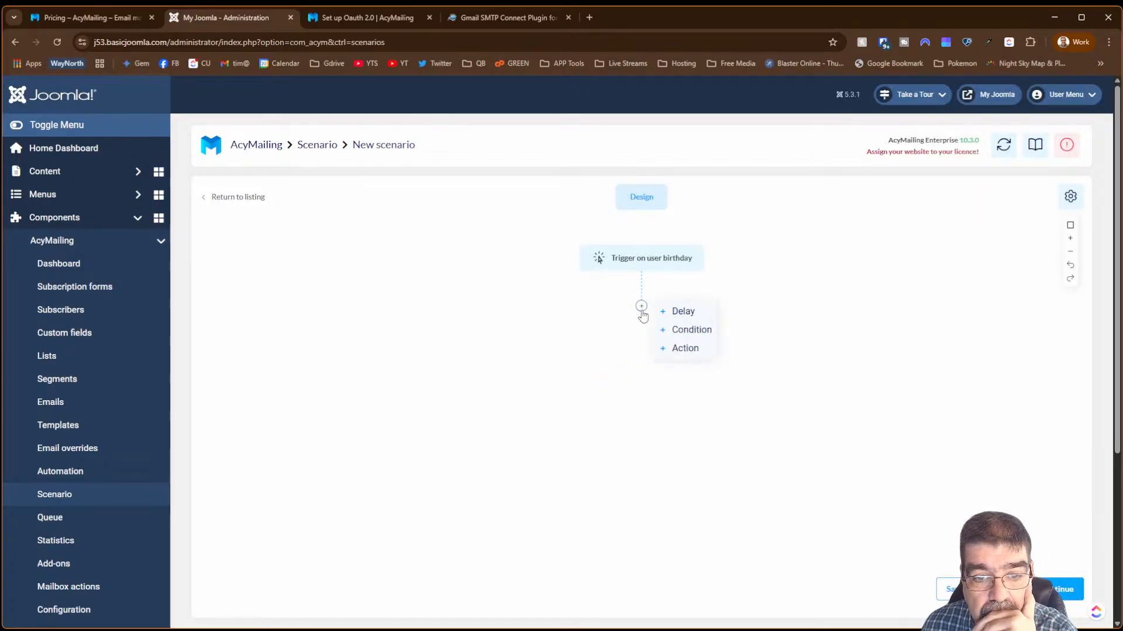
{"action": "left_click", "coordinate": [681, 349]}
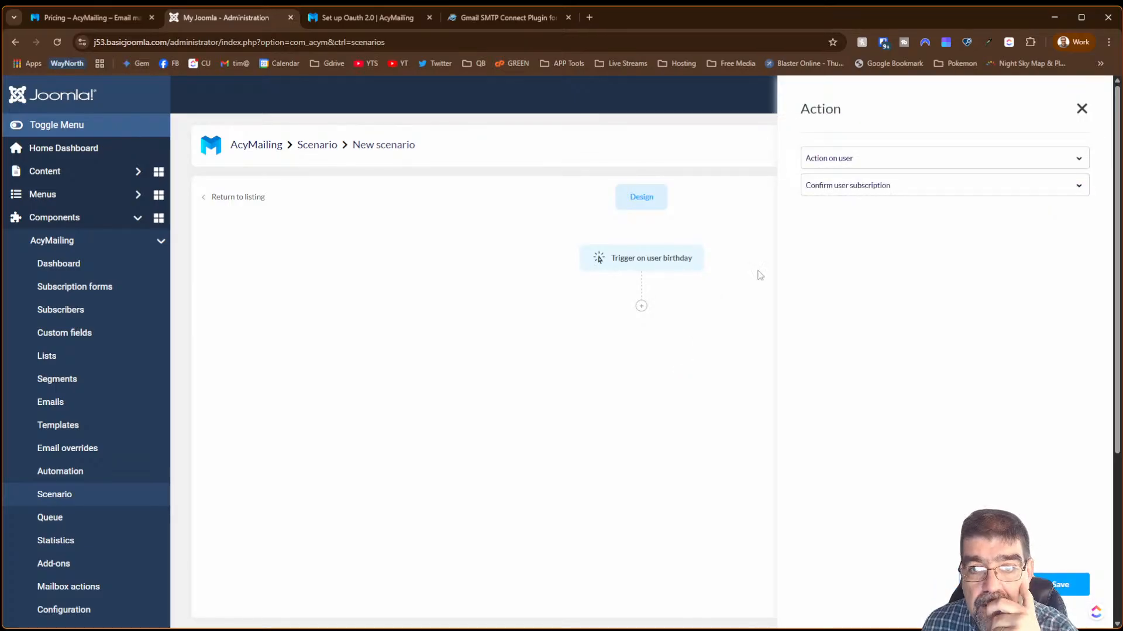
{"action": "left_click", "coordinate": [877, 163]}
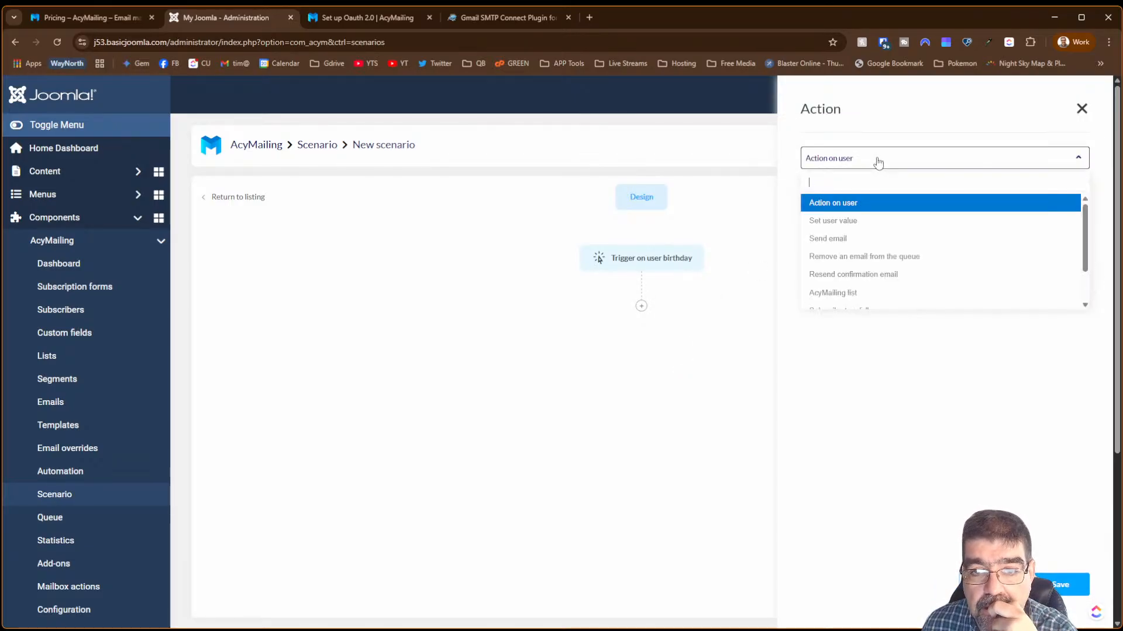
{"action": "left_click", "coordinate": [876, 238]}
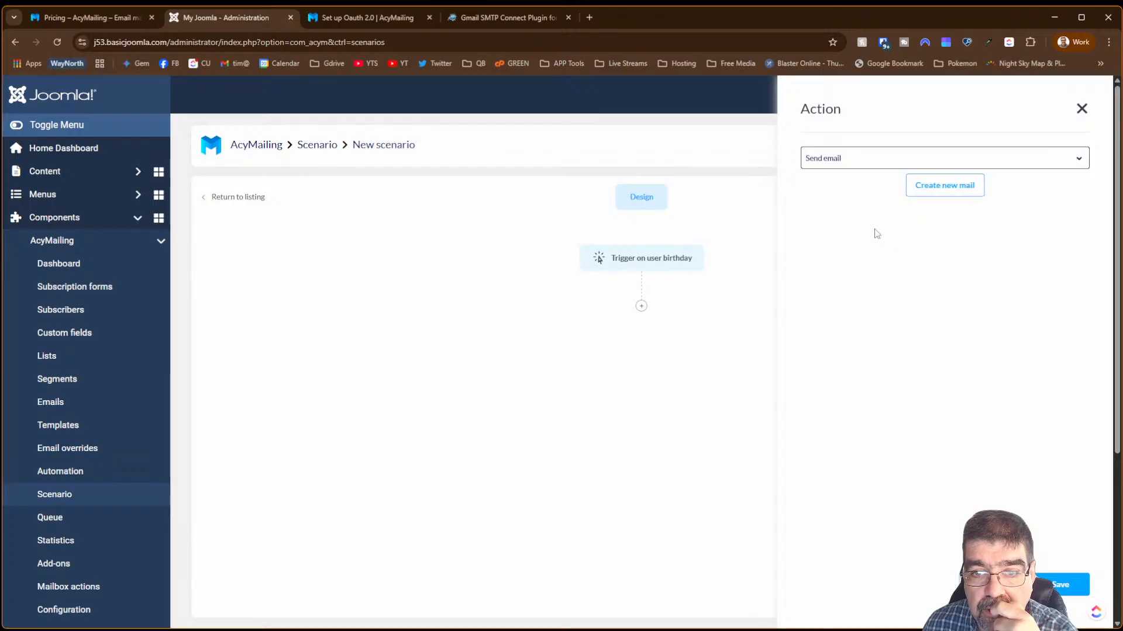
{"action": "left_click", "coordinate": [932, 195]}
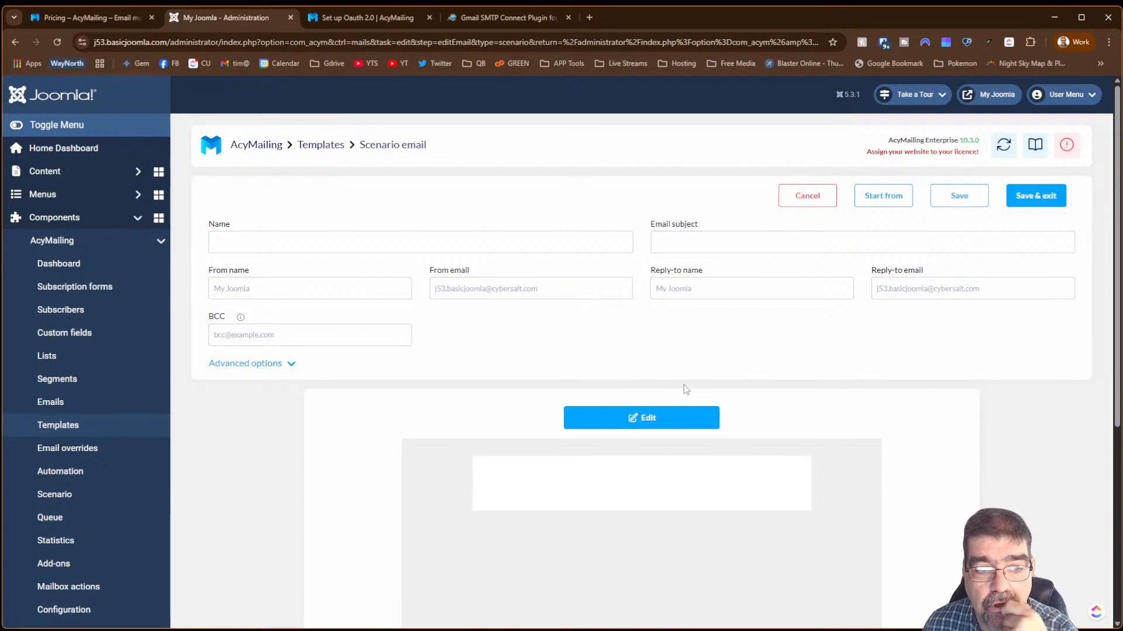
- Abandon the blank scenario email via Templates and reopen New scenario from the Scenario list
{"action": "scroll", "coordinate": [683, 390], "scroll_direction": "down", "scroll_amount": 3}
{"action": "scroll", "coordinate": [682, 391], "scroll_direction": "down", "scroll_amount": 2}
{"action": "scroll", "coordinate": [681, 392], "scroll_direction": "up", "scroll_amount": 3}
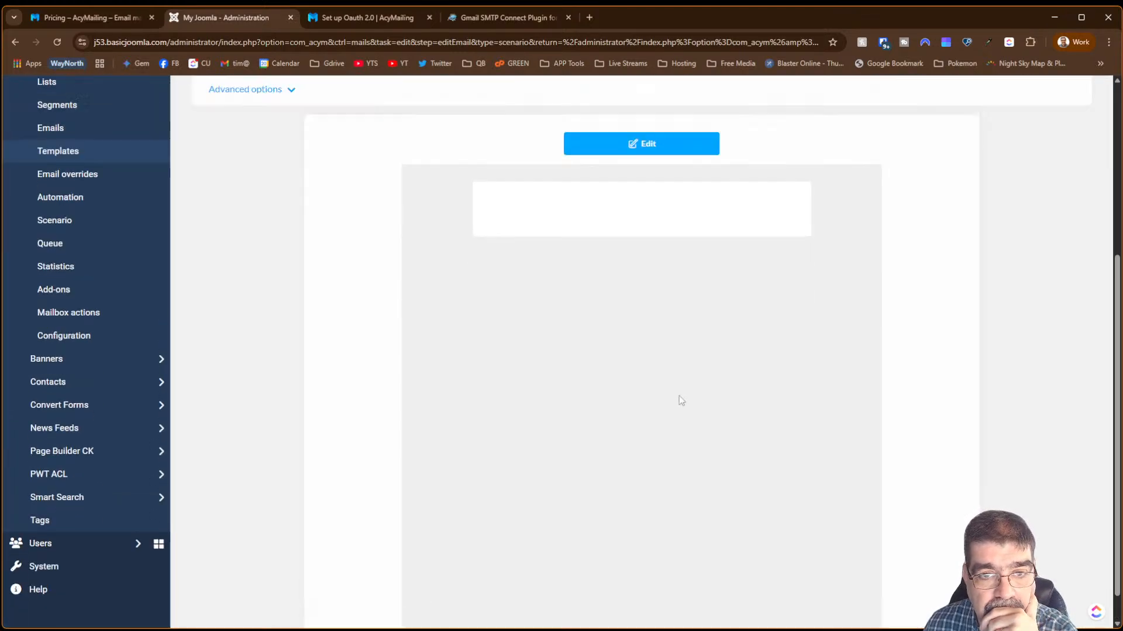
{"action": "scroll", "coordinate": [679, 395], "scroll_direction": "up", "scroll_amount": 2}
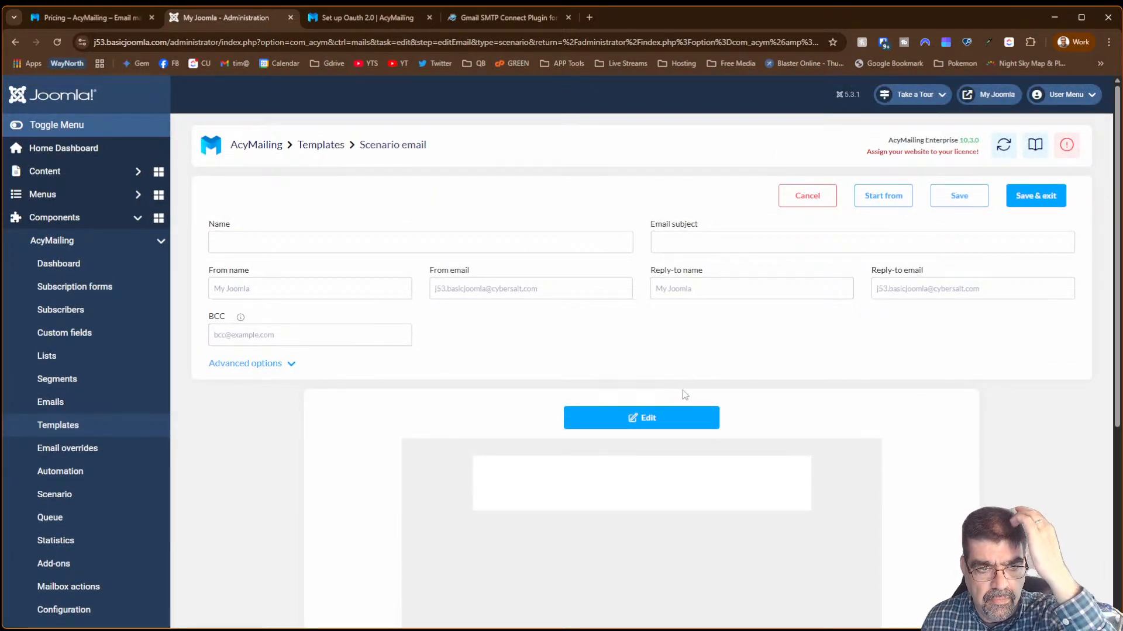
{"action": "left_click", "coordinate": [394, 154]}
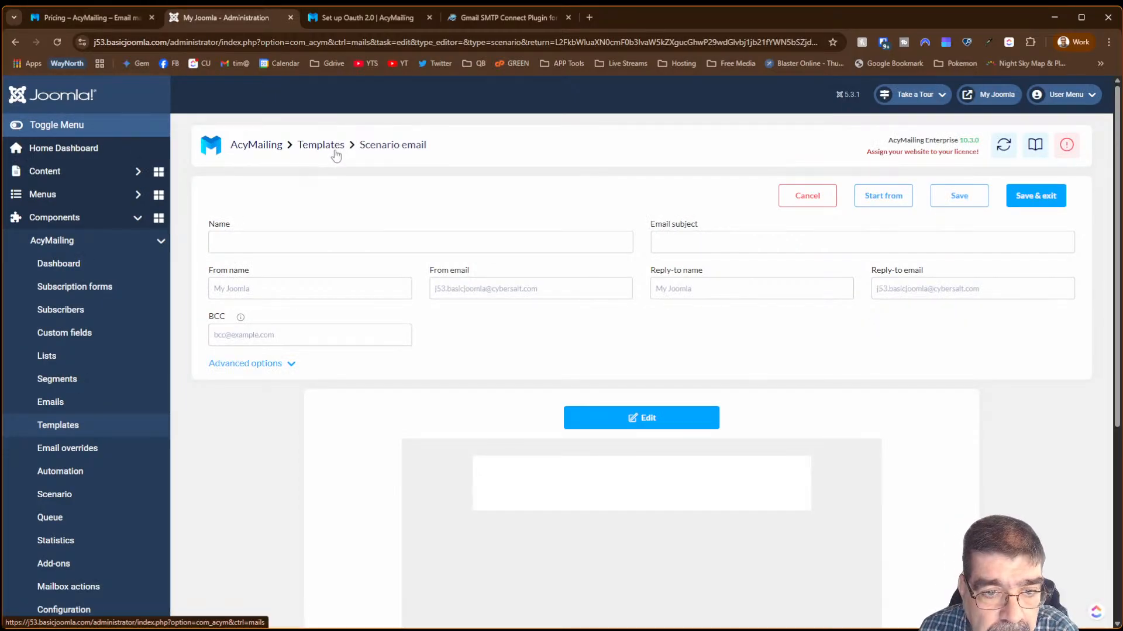
{"action": "left_click", "coordinate": [331, 153]}
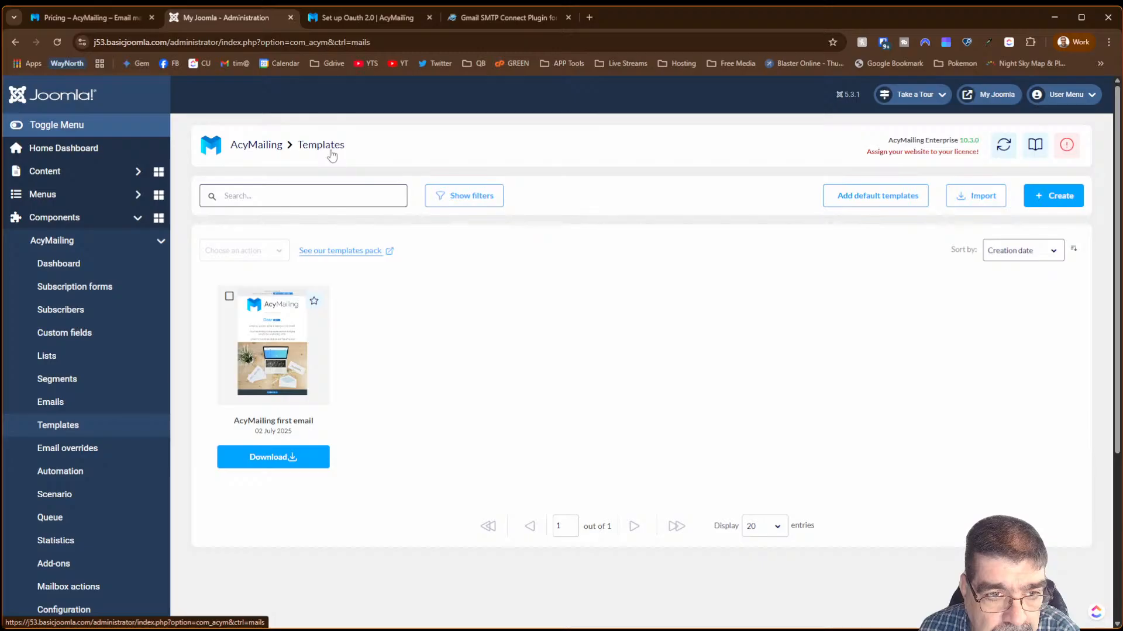
{"action": "left_click", "coordinate": [83, 498]}
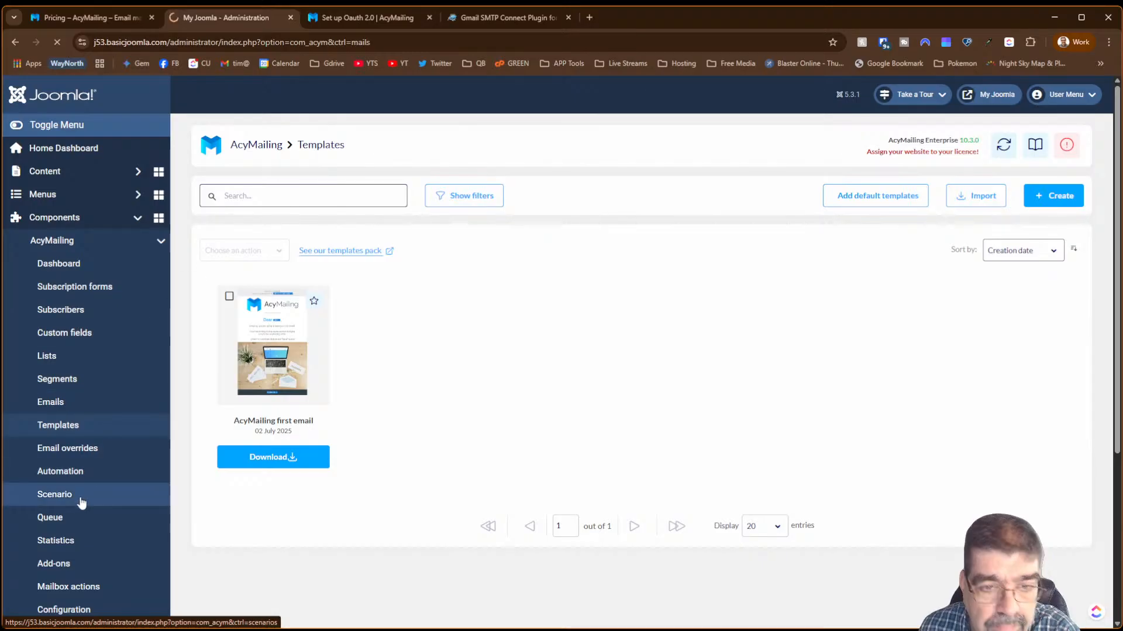
{"action": "left_click", "coordinate": [258, 355]}
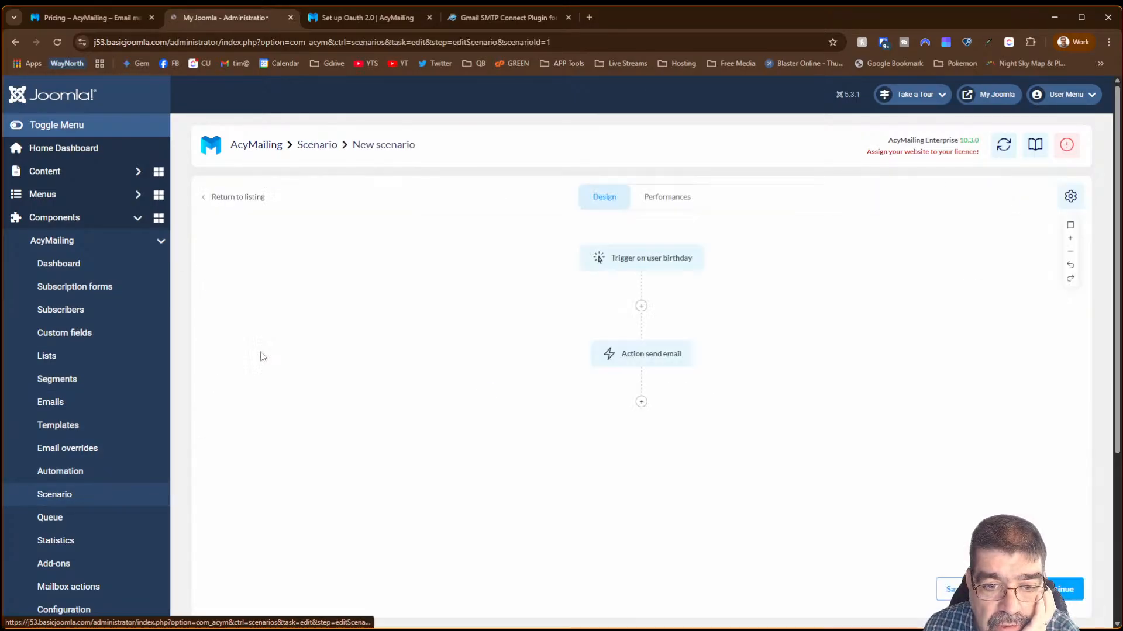
- Switch the action to Subscribe to a follow-up, find no follow-ups, and open a new browser tab
{"action": "left_click", "coordinate": [652, 365]}
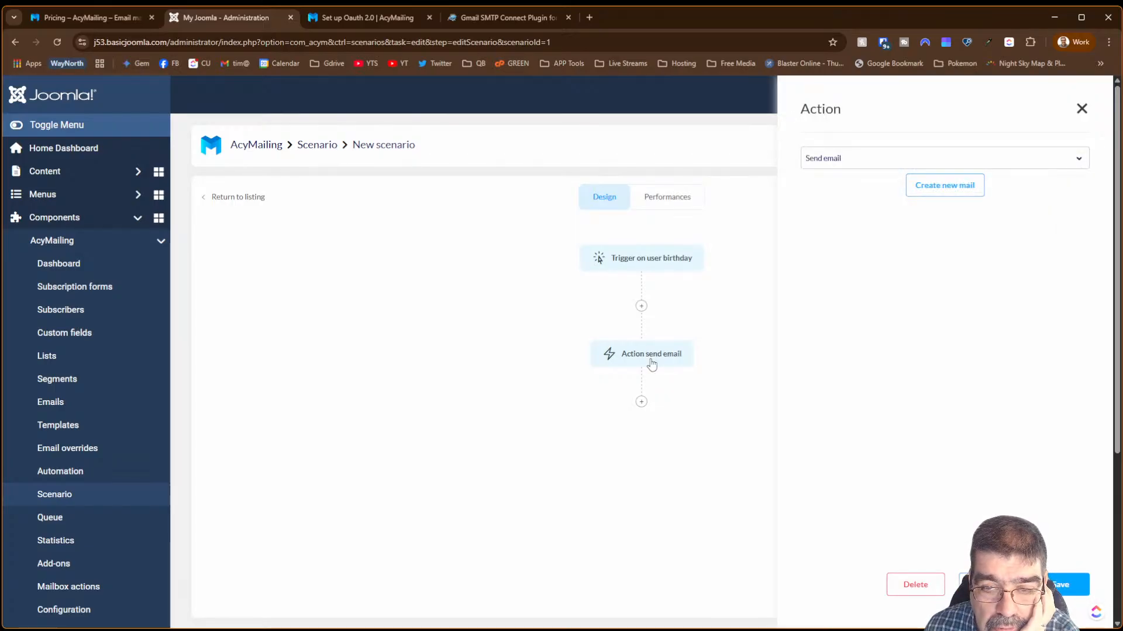
{"action": "left_click", "coordinate": [861, 163]}
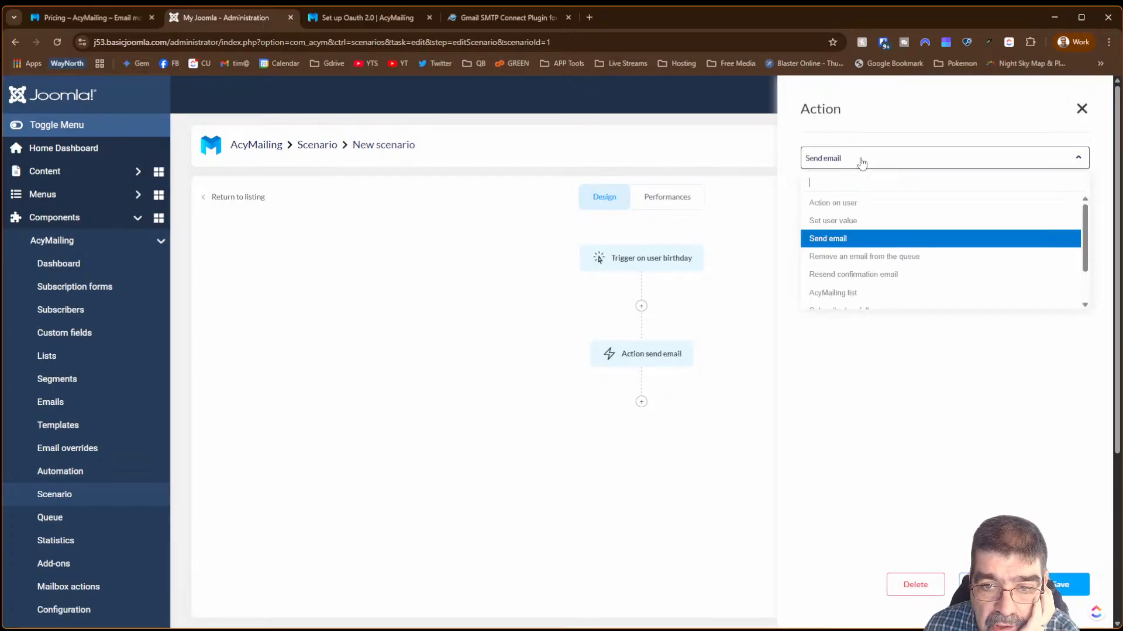
{"action": "scroll", "coordinate": [872, 229], "scroll_direction": "down", "scroll_amount": 1}
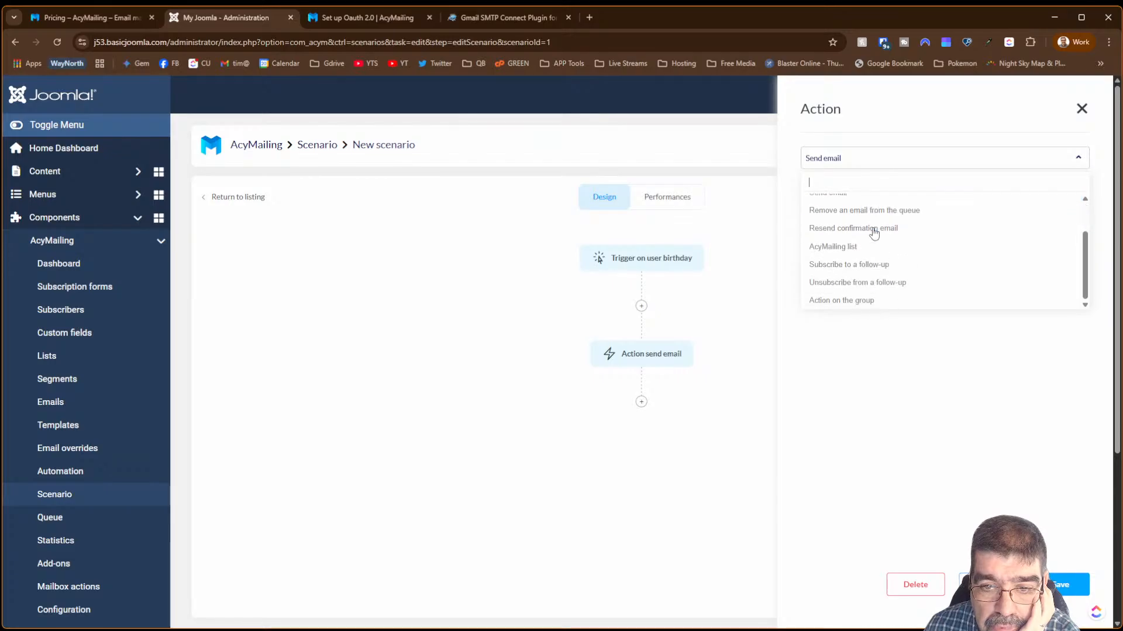
{"action": "left_click", "coordinate": [881, 264]}
{"action": "left_click", "coordinate": [857, 192]}
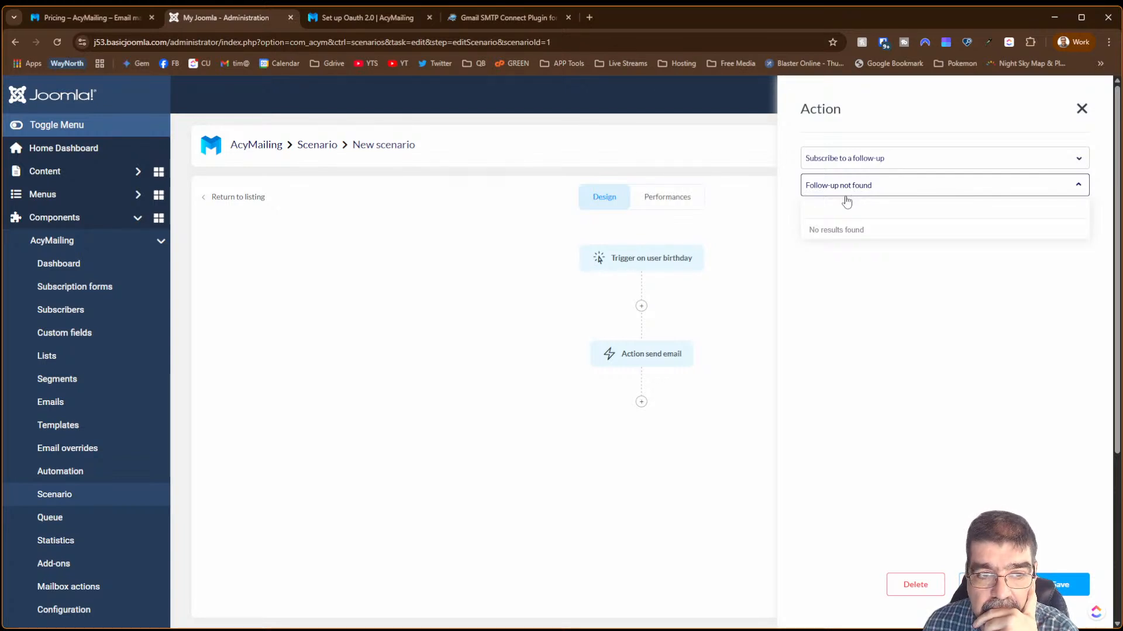
{"action": "left_click", "coordinate": [589, 17]}
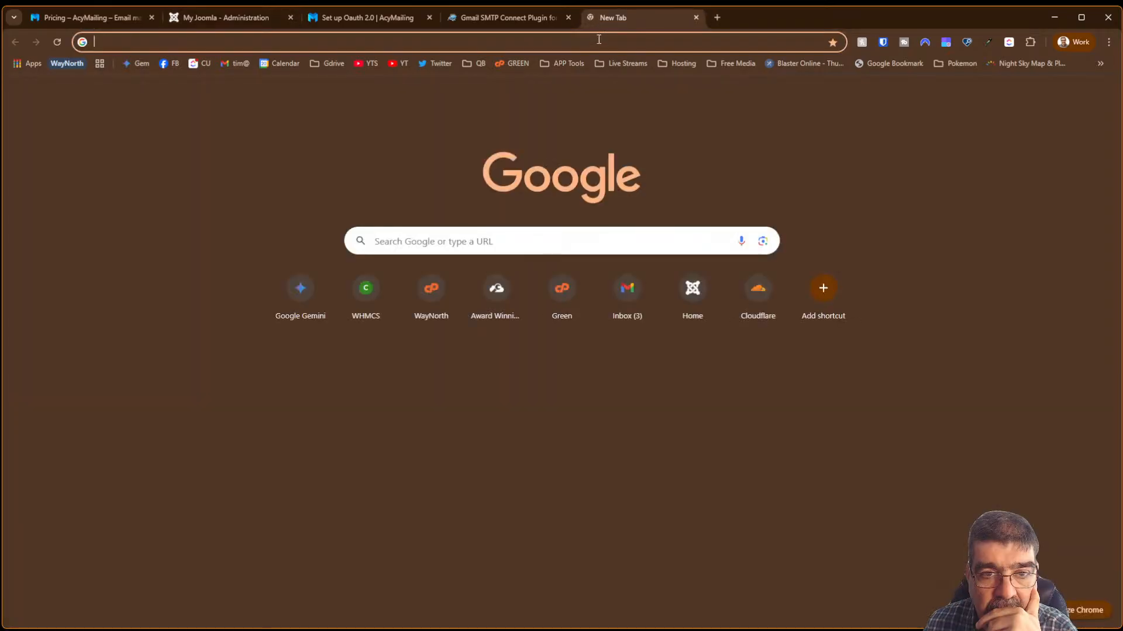
- Search Google for 'acymailing followup' and scroll through the results
{"action": "type", "text": "acy"}
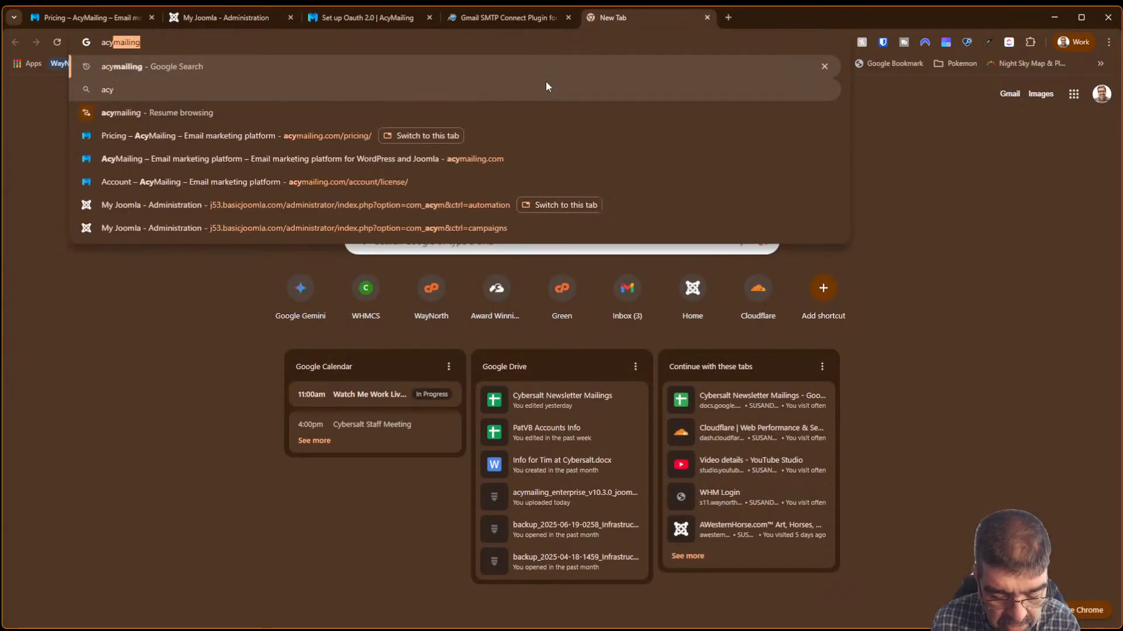
{"action": "type", "text": "mailing fo"}
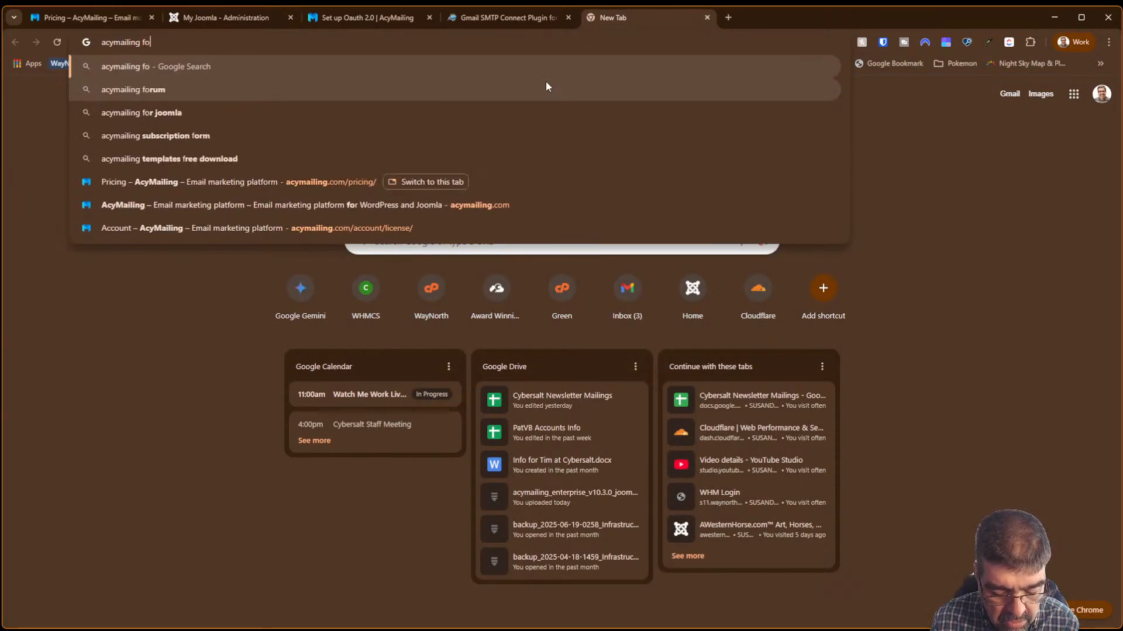
{"action": "type", "text": "llowup"}
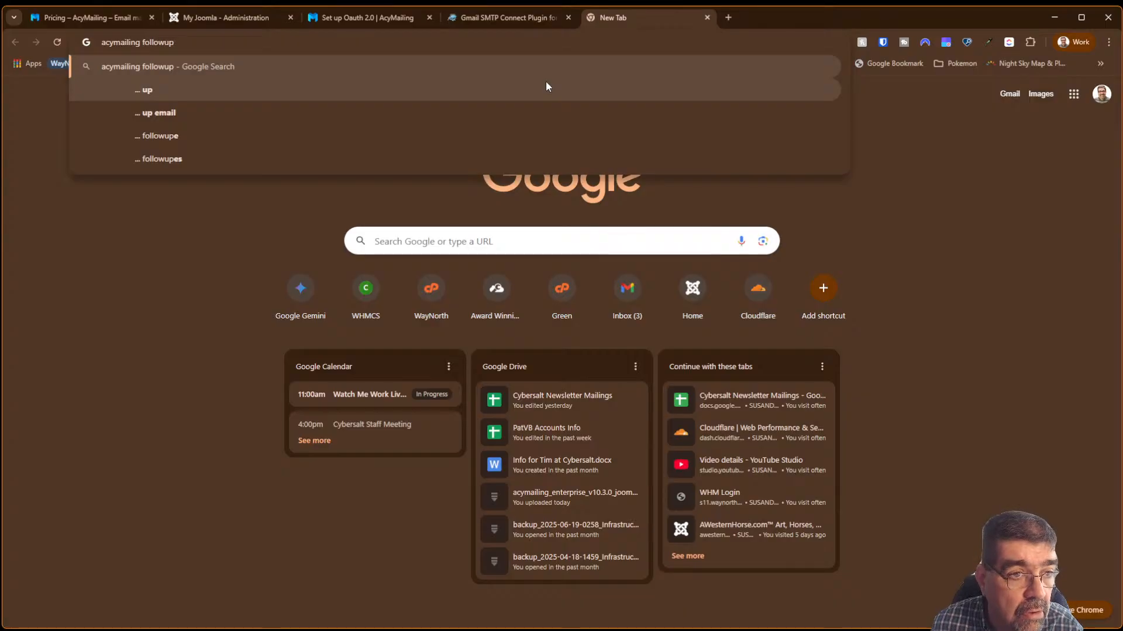
{"action": "key", "text": "Return"}
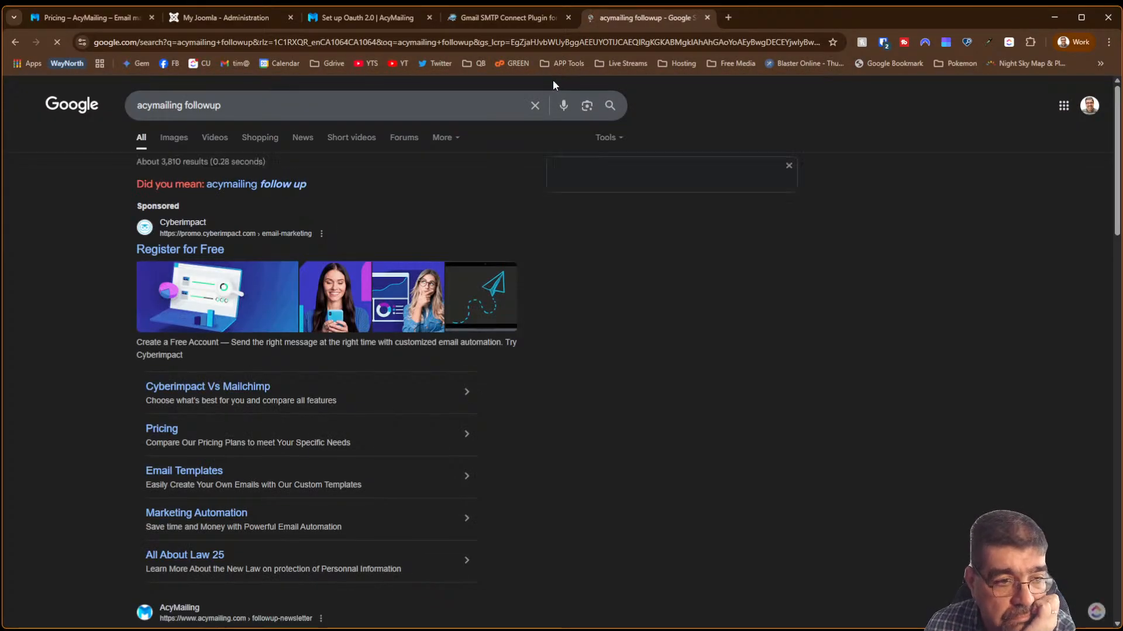
{"action": "scroll", "coordinate": [307, 385], "scroll_direction": "down", "scroll_amount": 3}
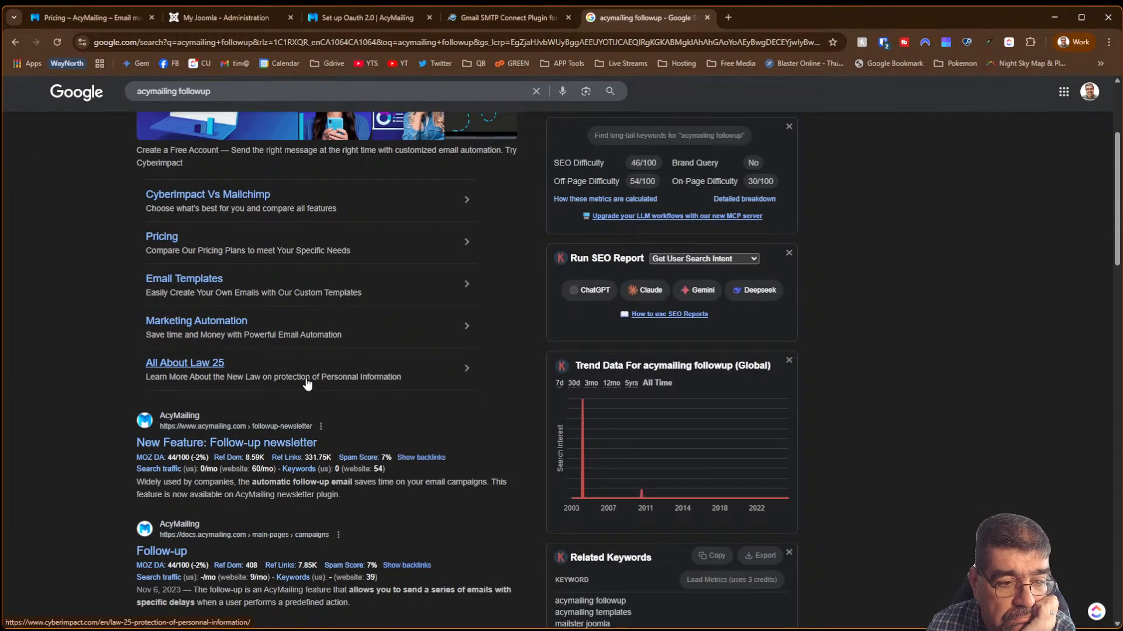
- Open the 'New Feature: Follow-up newsletter' article and read down to 'How does it works on AcyMailing?'
{"action": "left_click", "coordinate": [264, 444]}
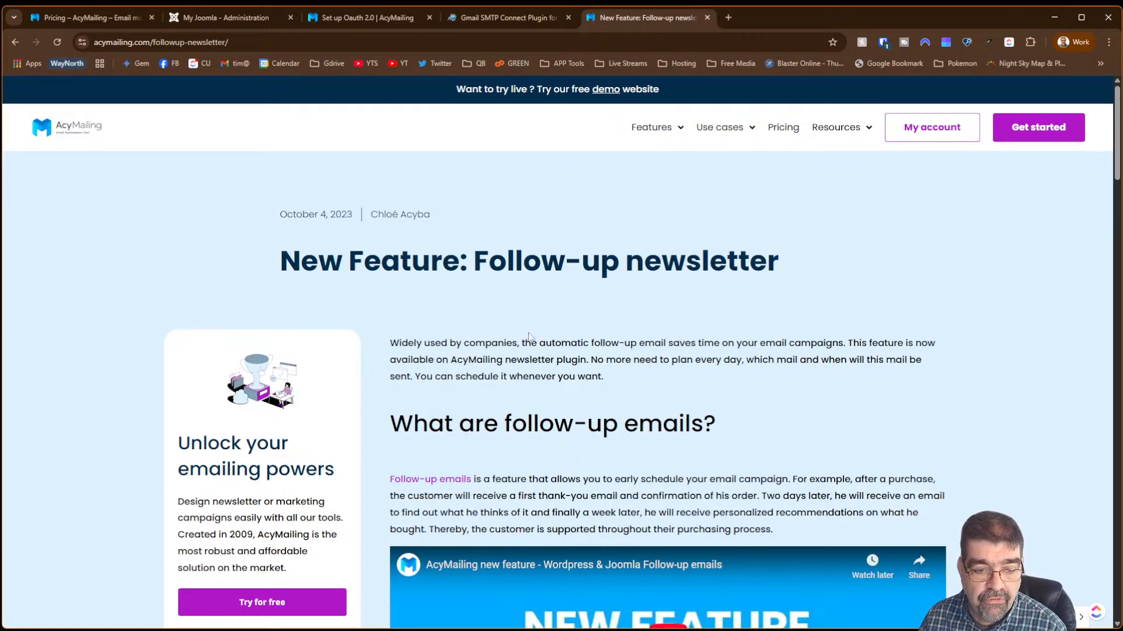
{"action": "scroll", "coordinate": [529, 337], "scroll_direction": "down", "scroll_amount": 3}
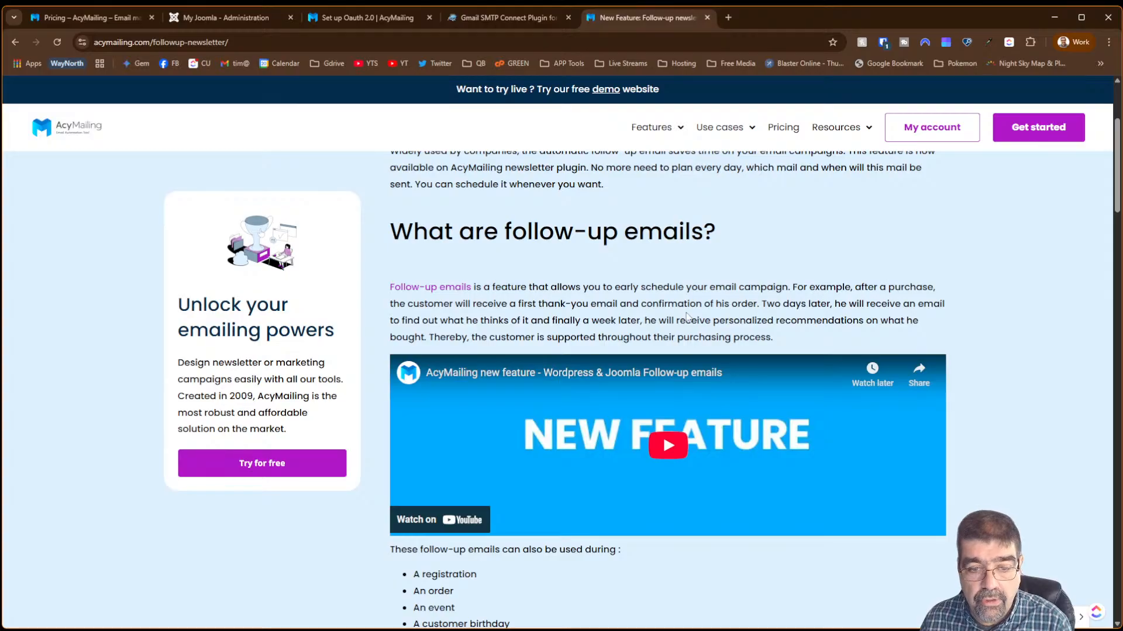
{"action": "scroll", "coordinate": [685, 317], "scroll_direction": "down", "scroll_amount": 3}
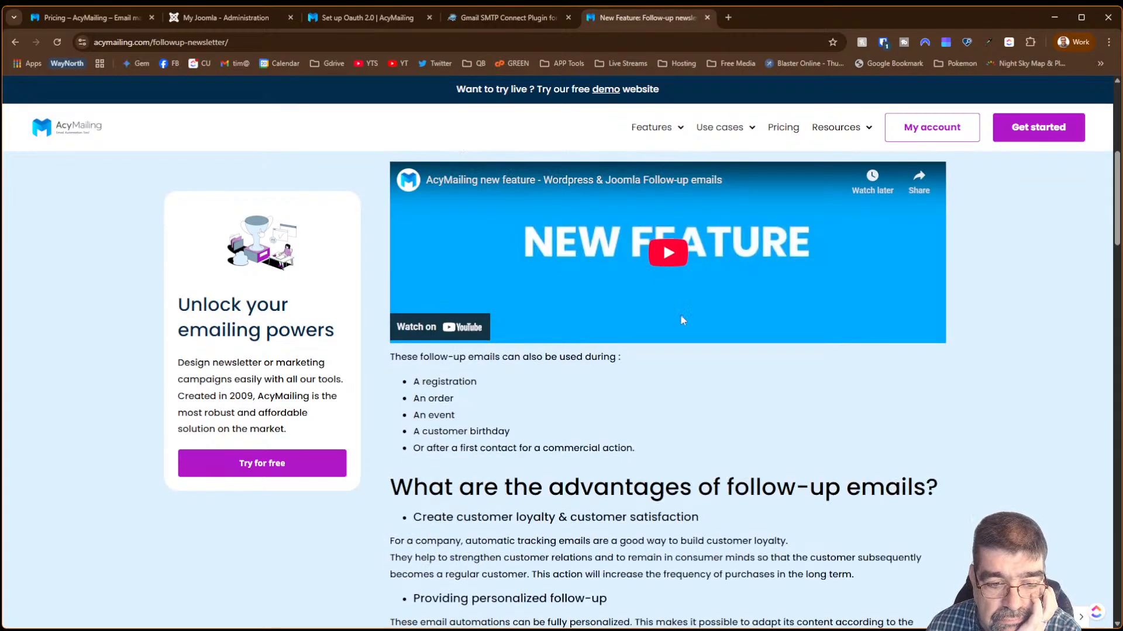
{"action": "scroll", "coordinate": [681, 325], "scroll_direction": "down", "scroll_amount": 3}
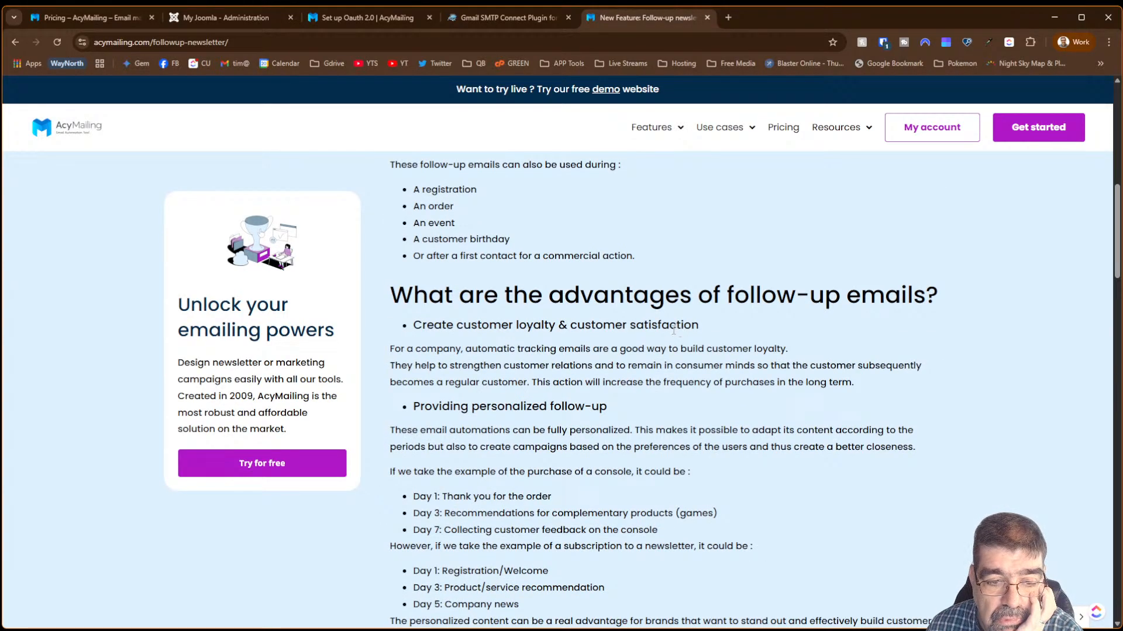
{"action": "scroll", "coordinate": [675, 328], "scroll_direction": "down", "scroll_amount": 9}
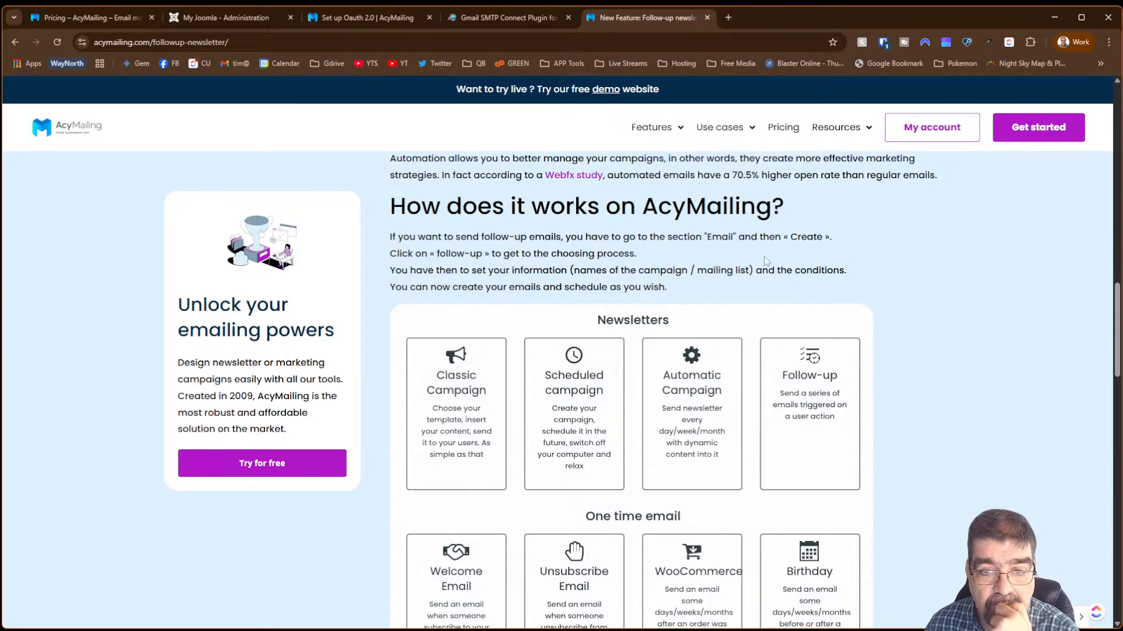
- Scroll through the newsletter type cards, then return to the 'My Joomla - Administration' tab
{"action": "scroll", "coordinate": [766, 261], "scroll_direction": "down", "scroll_amount": 6}
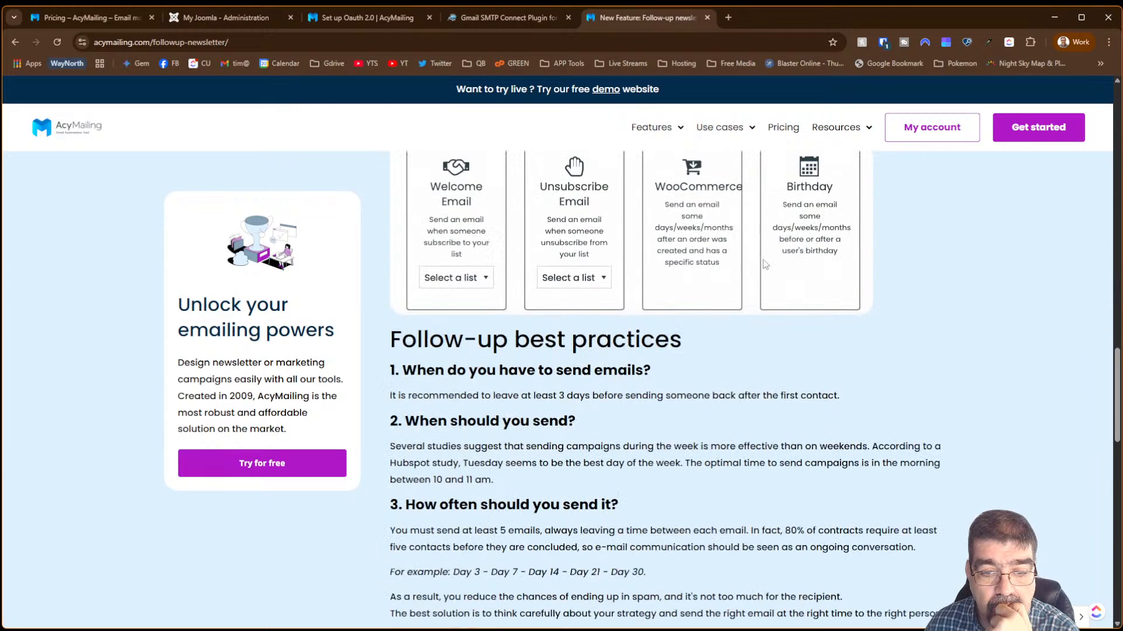
{"action": "scroll", "coordinate": [764, 264], "scroll_direction": "up", "scroll_amount": 3}
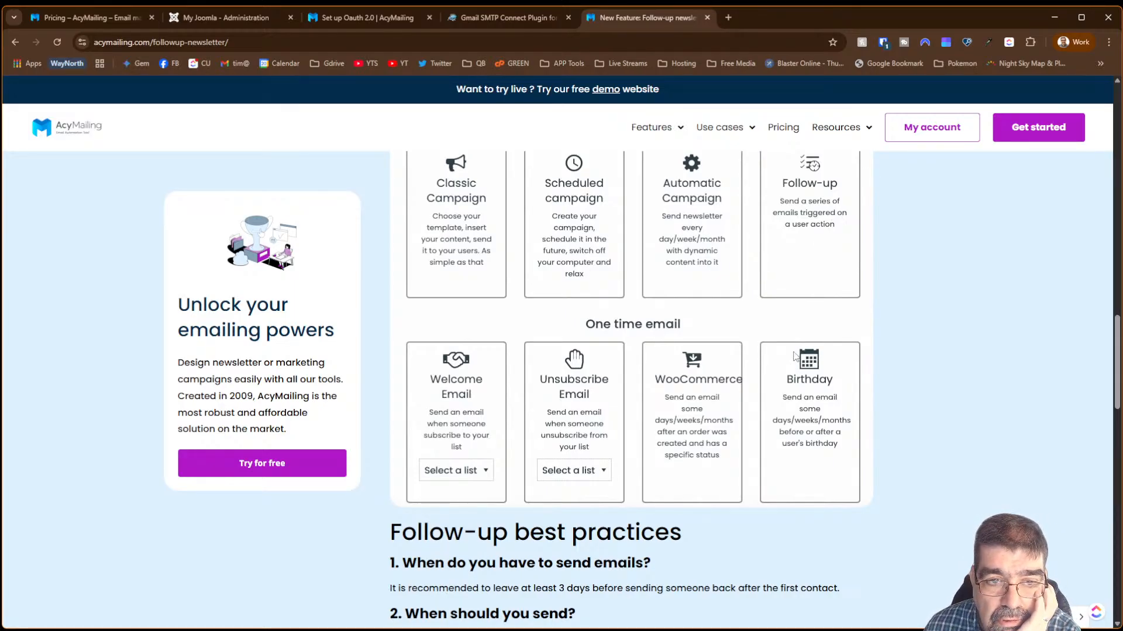
{"action": "scroll", "coordinate": [795, 357], "scroll_direction": "up", "scroll_amount": 3}
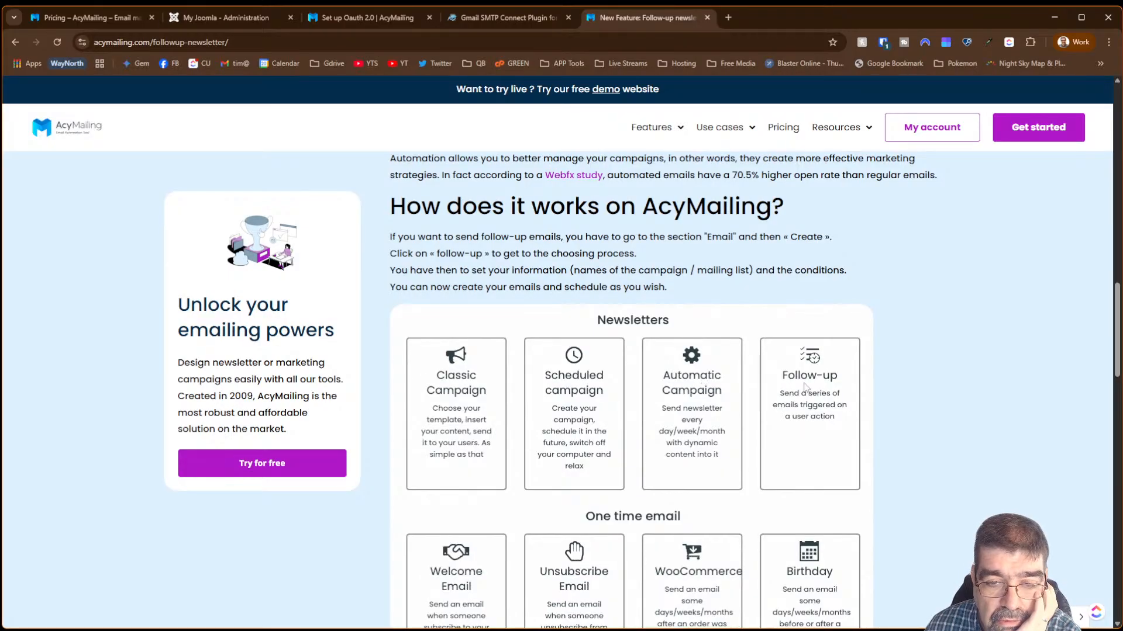
{"action": "left_click", "coordinate": [225, 16]}
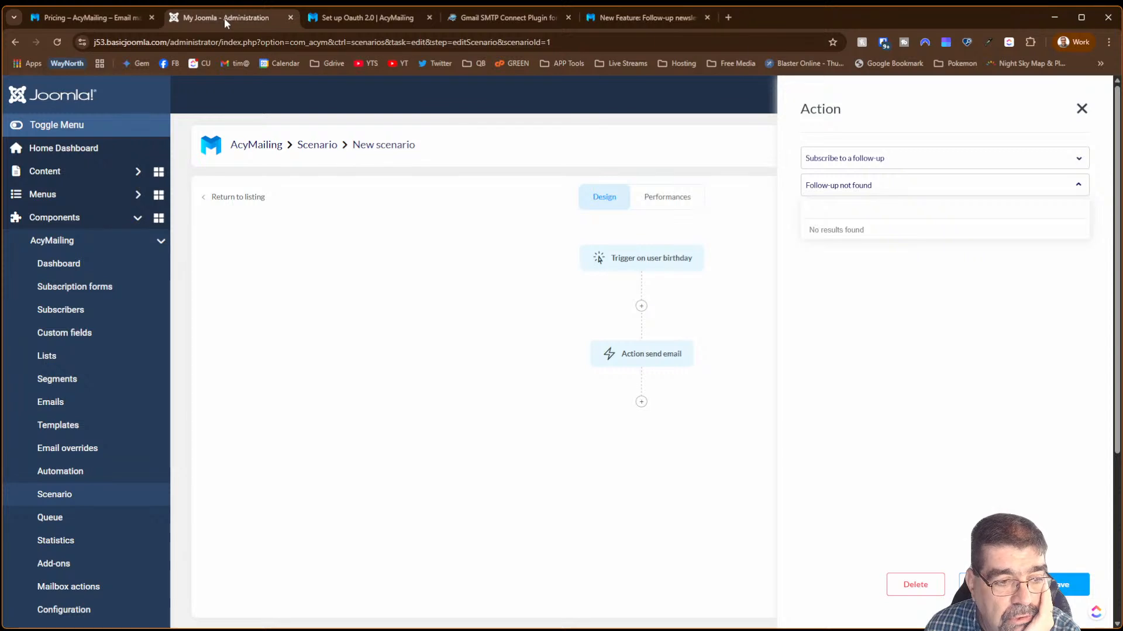
- From the Emails page, create a new Follow-up campaign to reach its Trigger step
{"action": "left_click", "coordinate": [96, 402]}
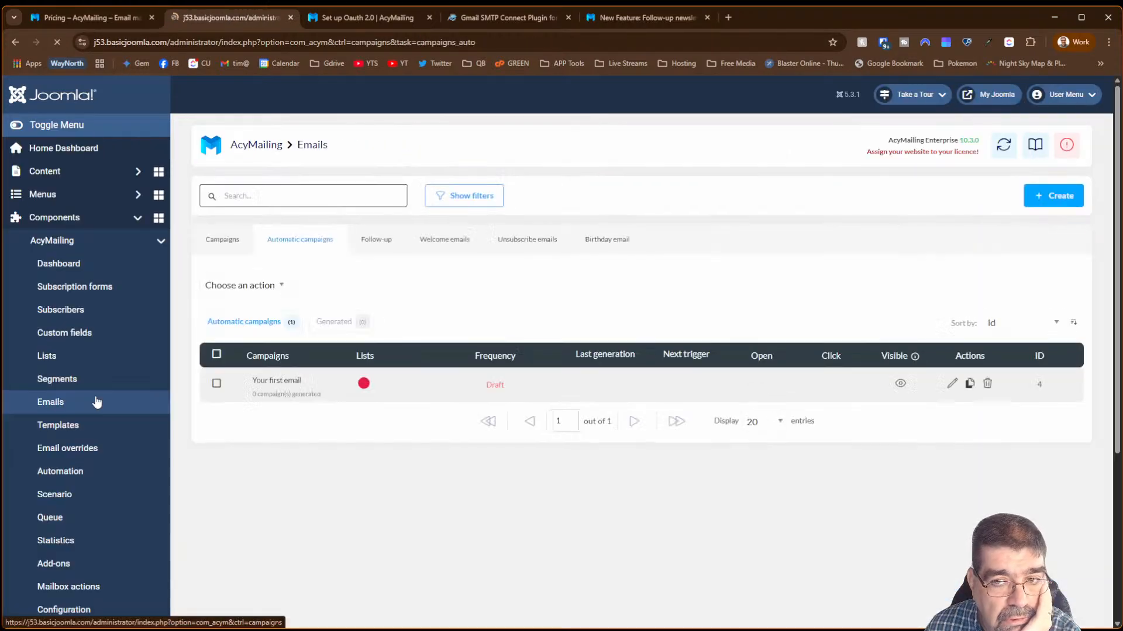
{"action": "left_click", "coordinate": [1053, 195]}
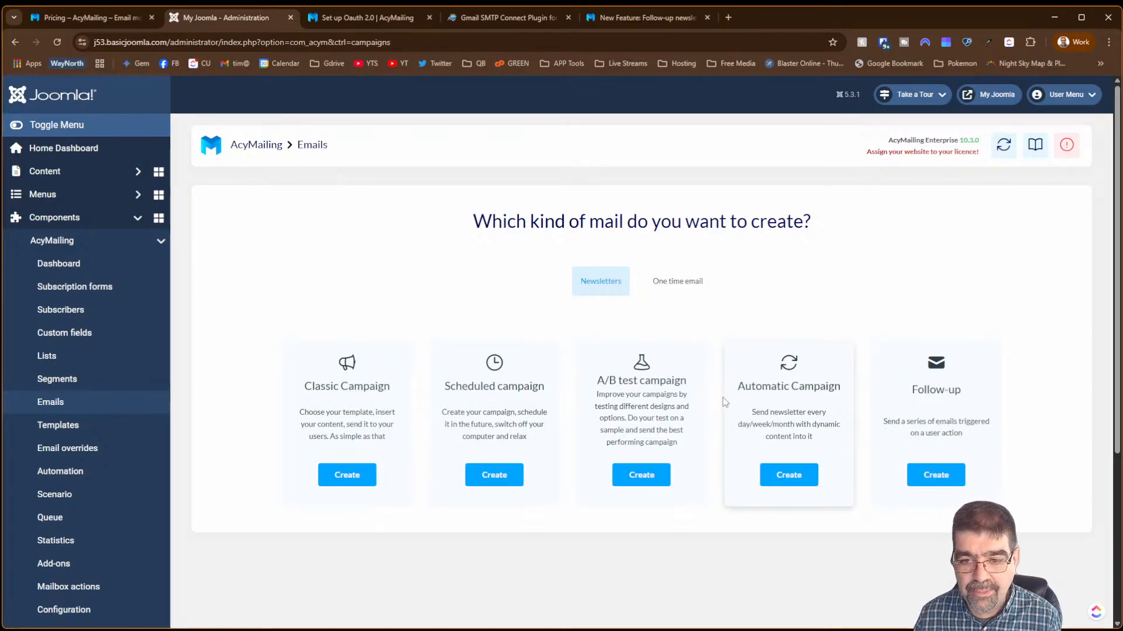
{"action": "left_click", "coordinate": [915, 475]}
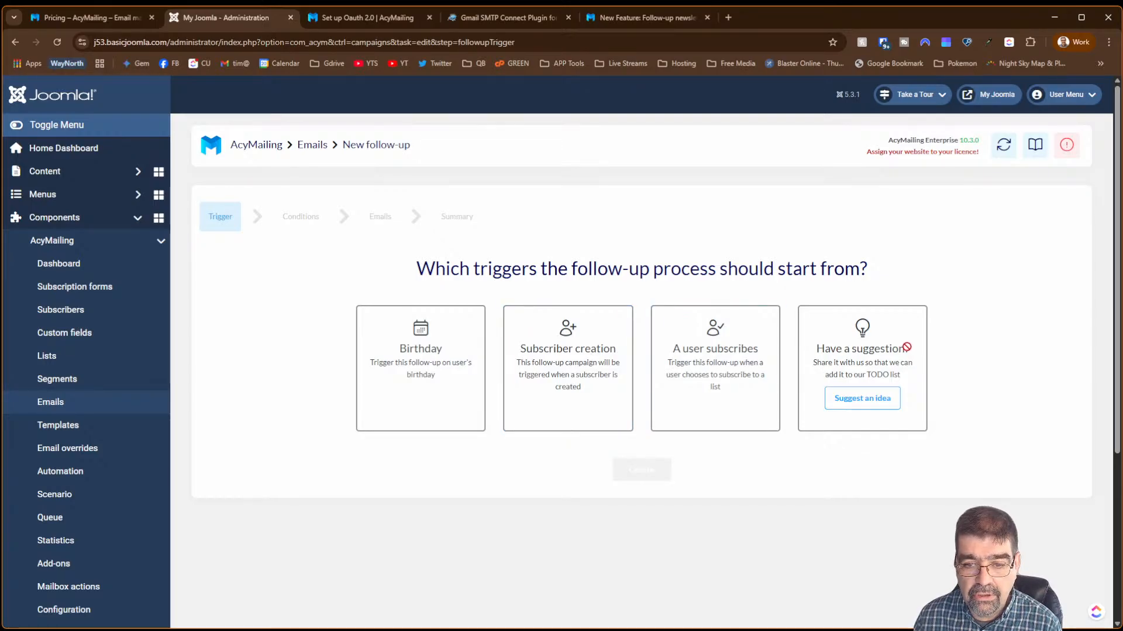
- Trigger the follow-up when a user subscribes to First List, with no segment, and continue to Emails
{"action": "left_click", "coordinate": [717, 373]}
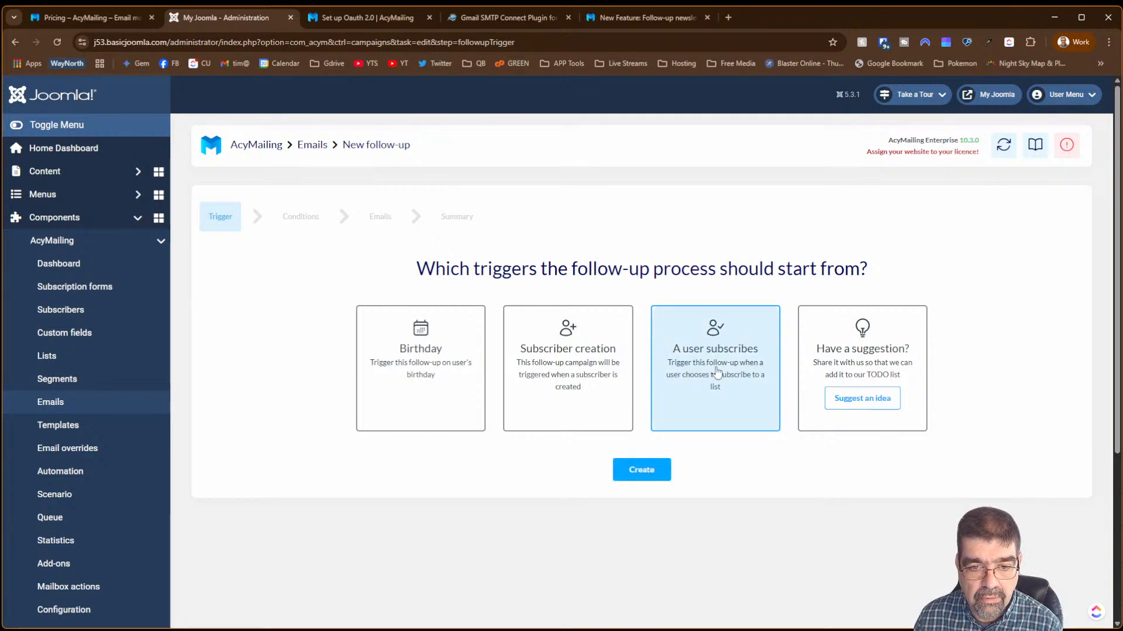
{"action": "left_click", "coordinate": [639, 465]}
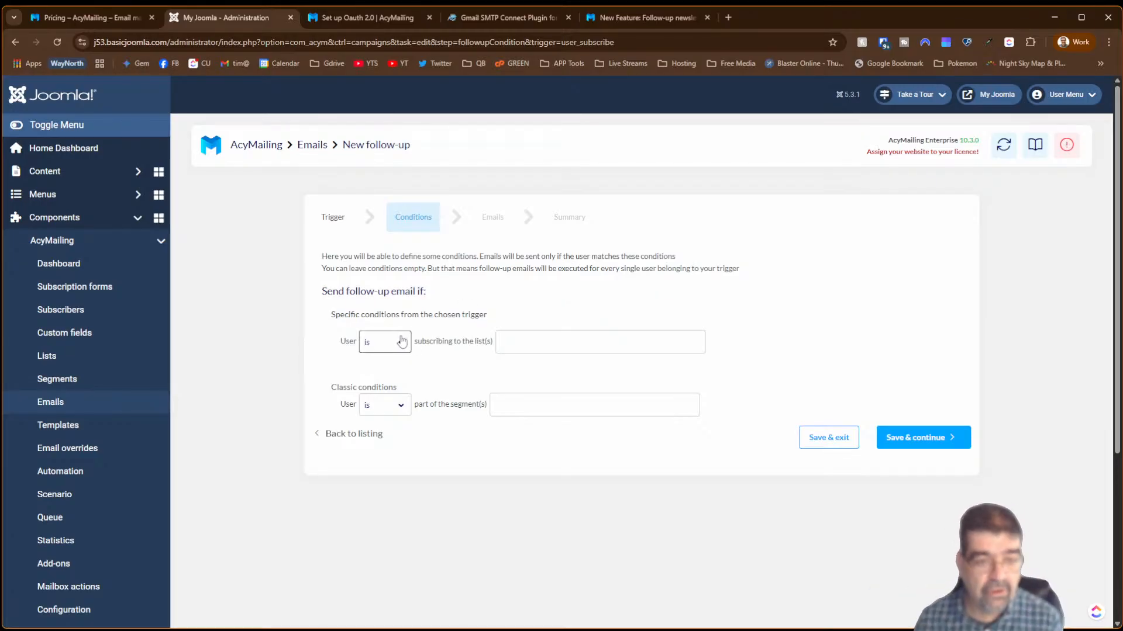
{"action": "left_click", "coordinate": [529, 349]}
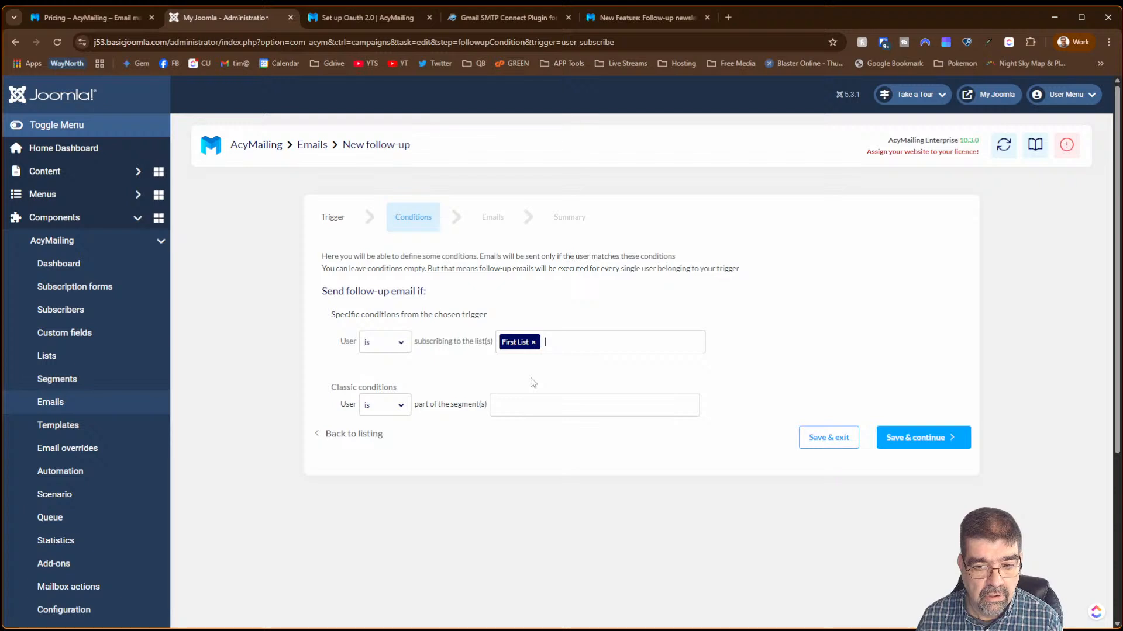
{"action": "left_click", "coordinate": [397, 413]}
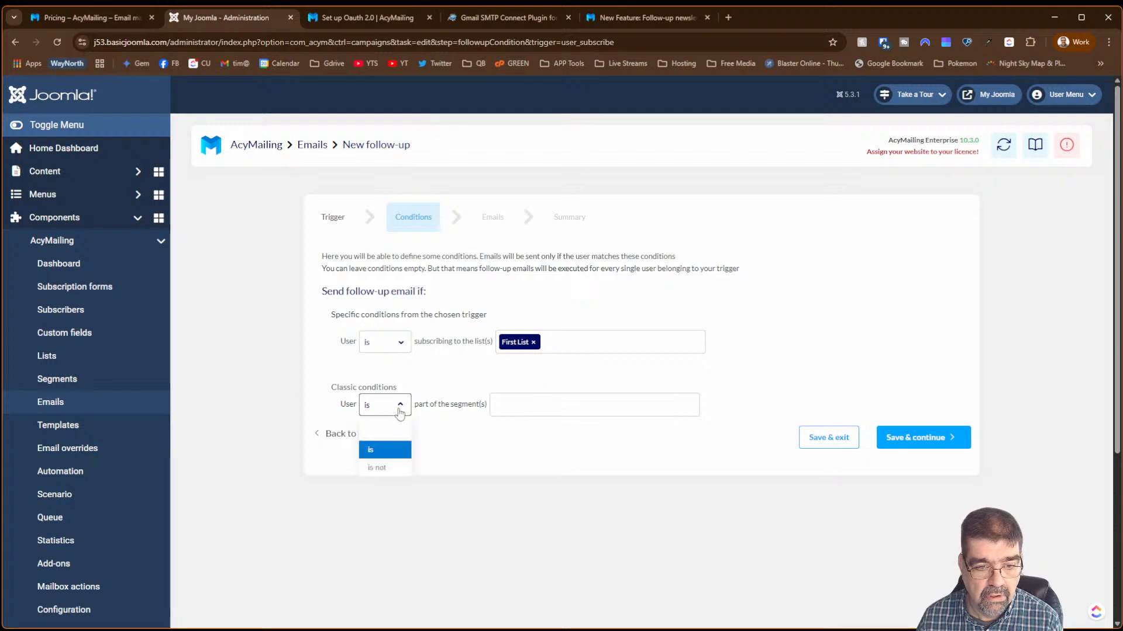
{"action": "left_click", "coordinate": [400, 411]}
{"action": "left_click", "coordinate": [528, 406]}
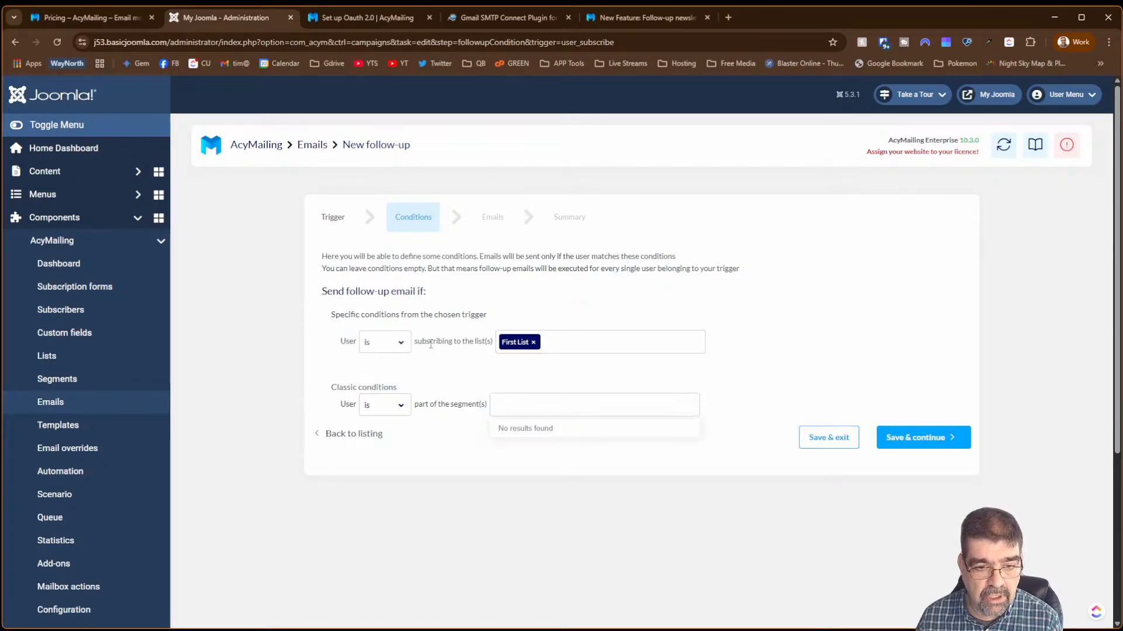
{"action": "left_click", "coordinate": [901, 446]}
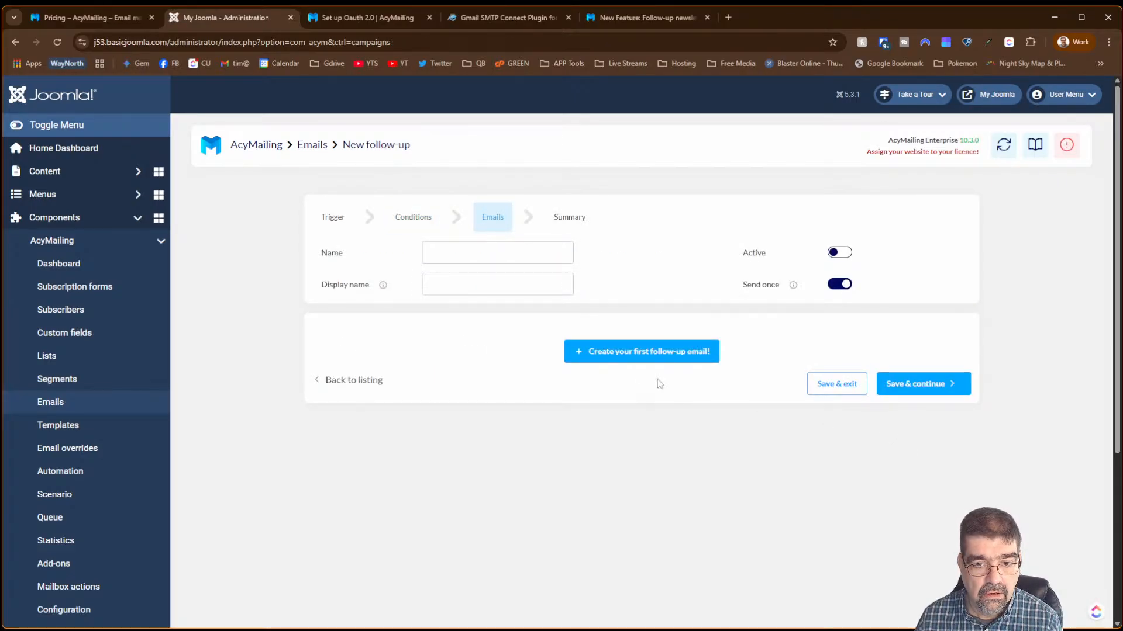
- Name the follow-up '3 Day Followup'
{"action": "left_click", "coordinate": [631, 353]}
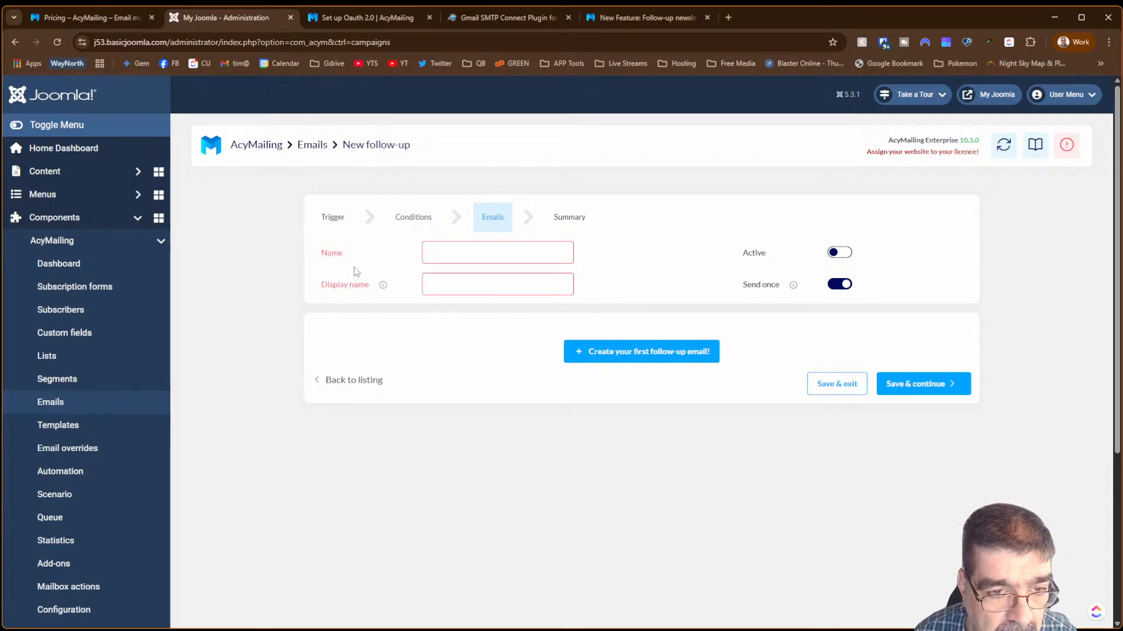
{"action": "mouse_move", "coordinate": [383, 287]}
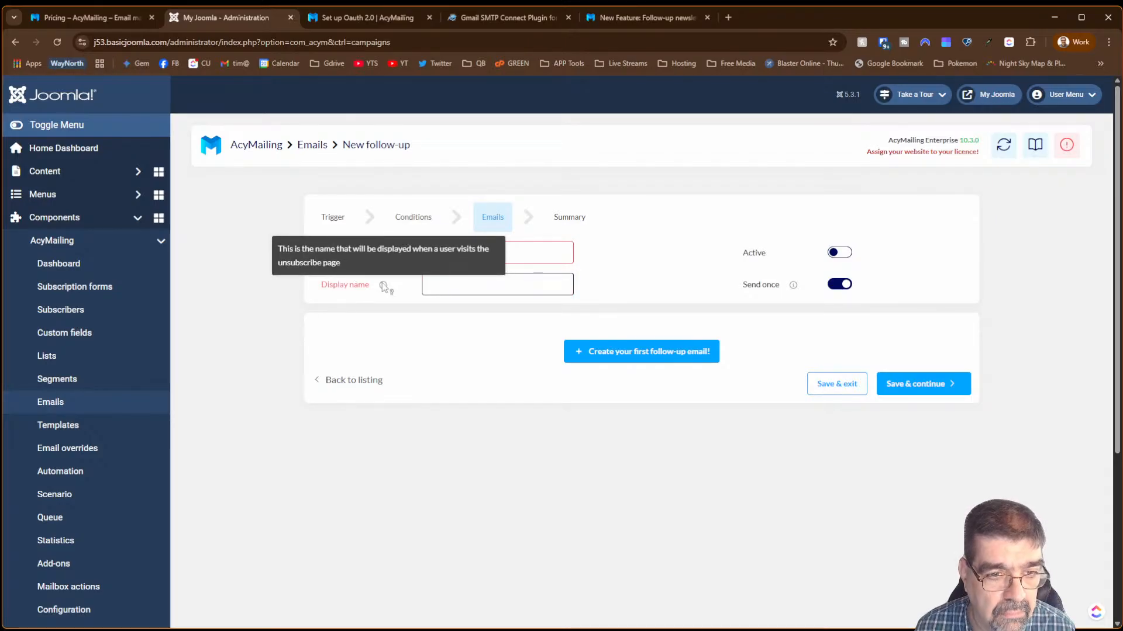
{"action": "left_click", "coordinate": [361, 255]}
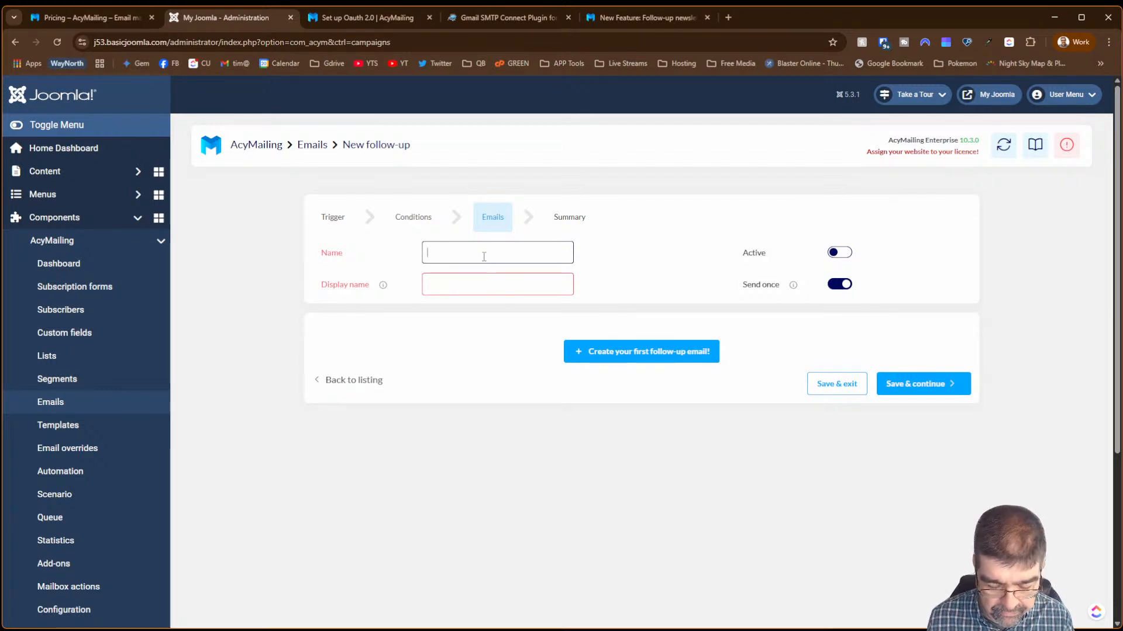
{"action": "type", "text": "Tim"}
{"action": "key", "text": "BackSpace"}
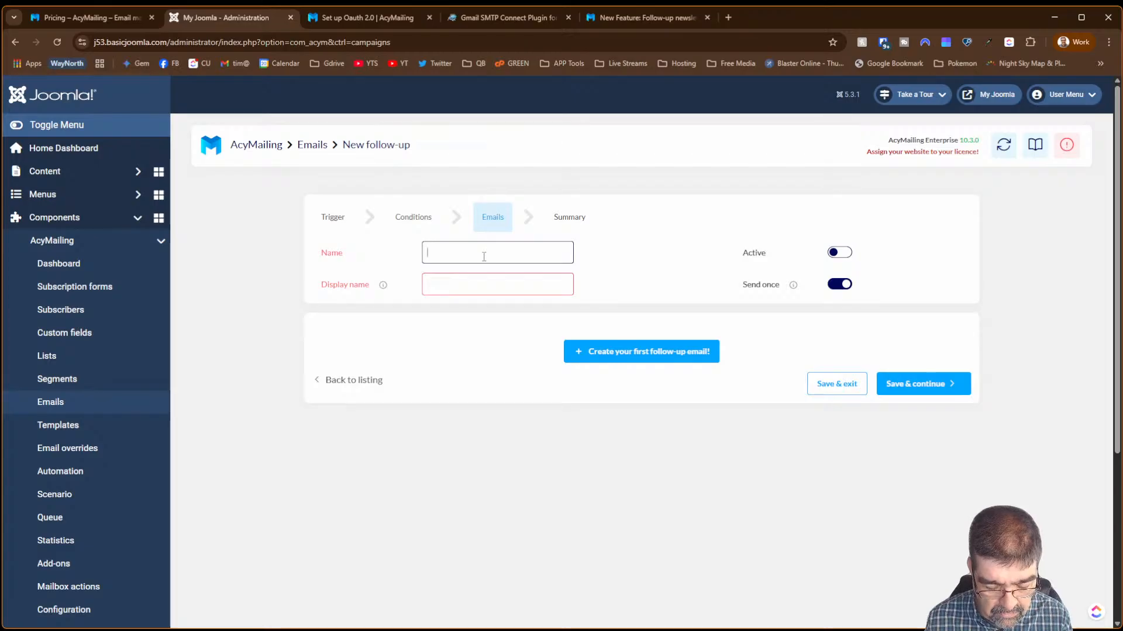
{"action": "type", "text": "Thansk"}
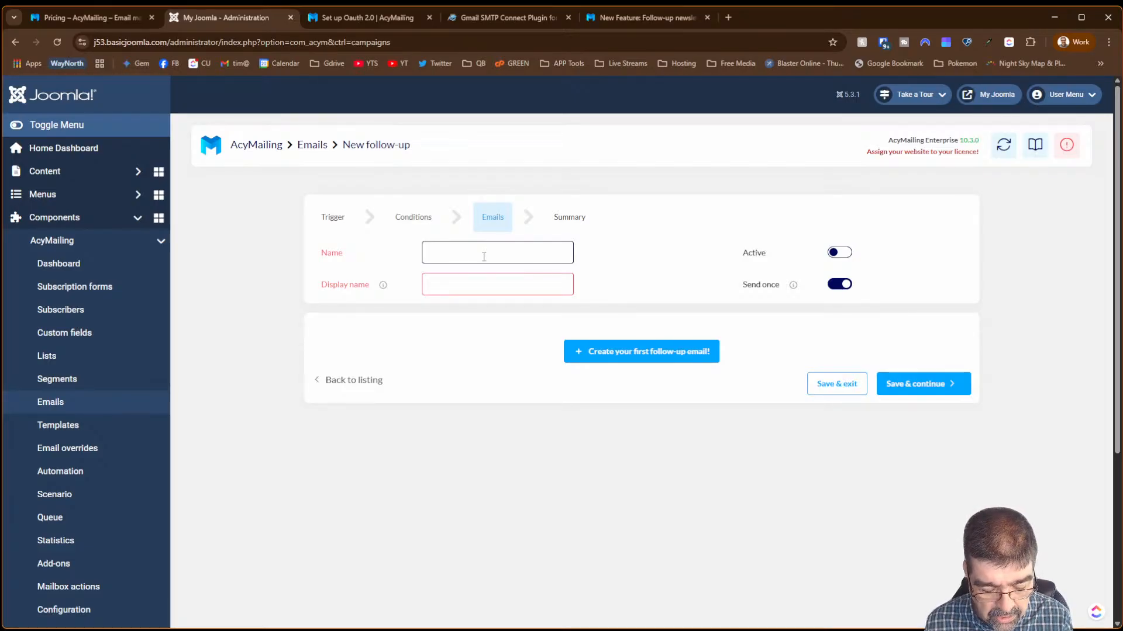
{"action": "type", "text": "Day"}
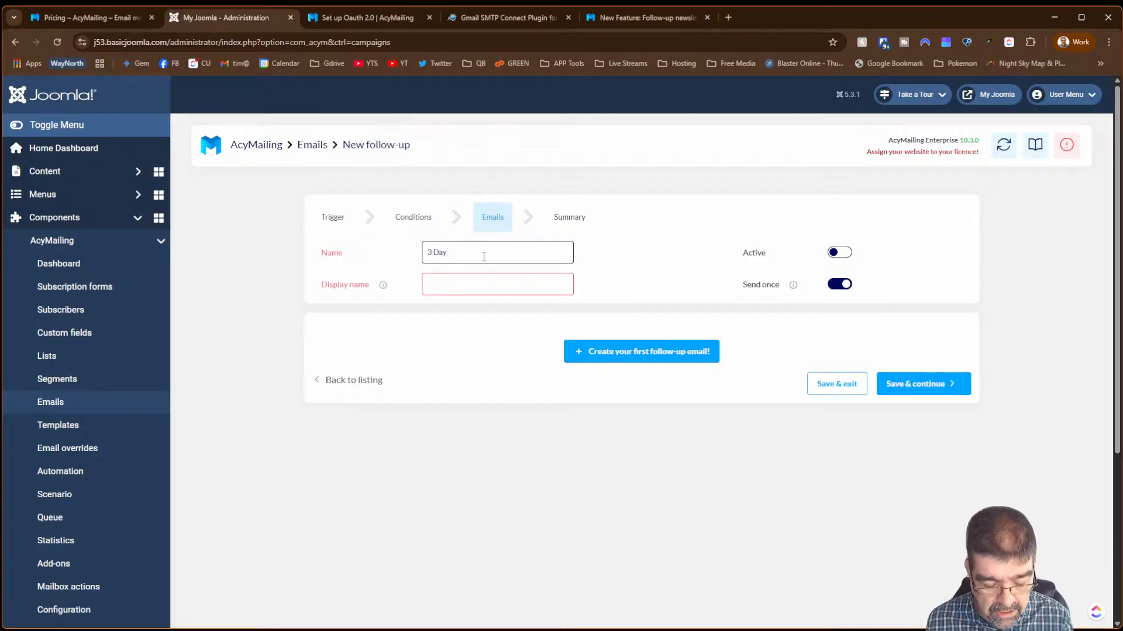
{"action": "type", "text": " Fo"}
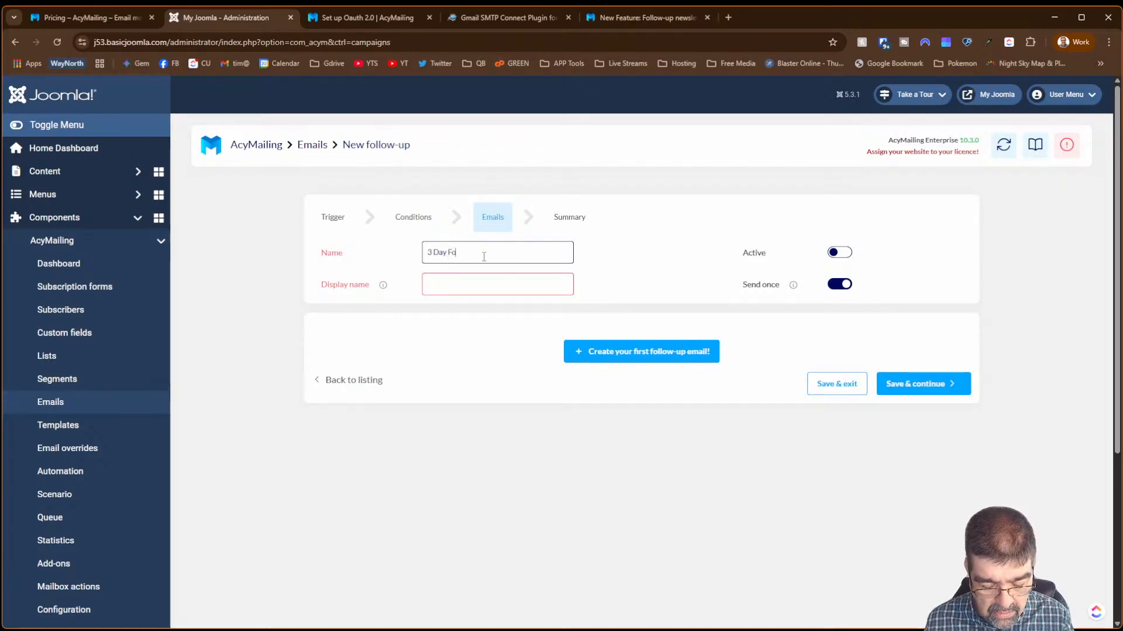
{"action": "type", "text": "llowup"}
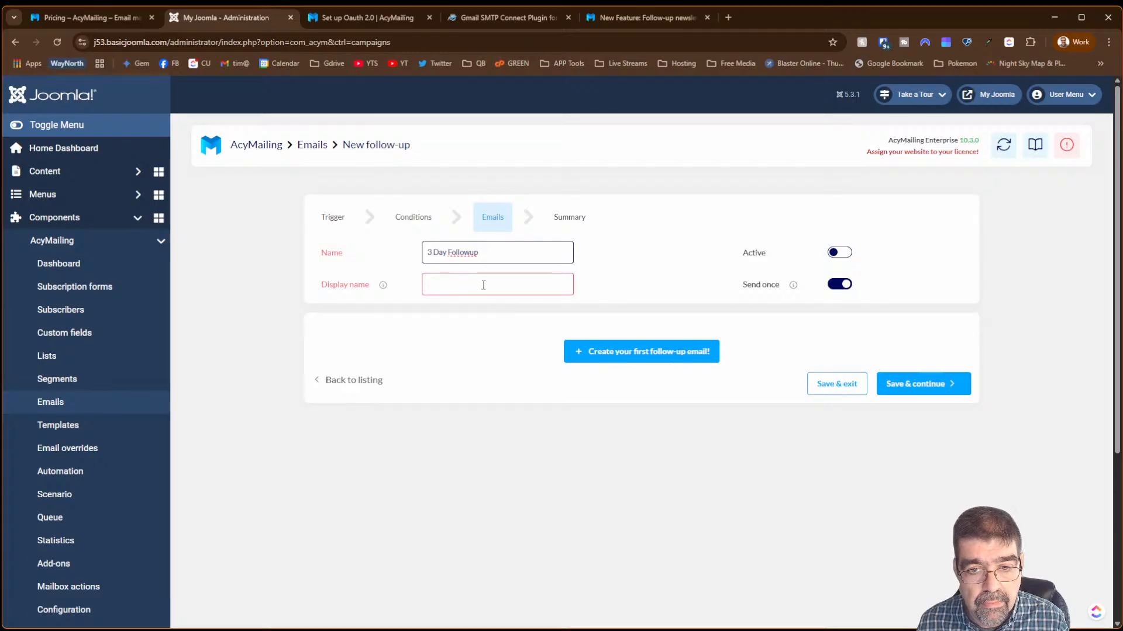
- Set the display name 'How do you like the newsletter' and start the first follow-up email
{"action": "left_click", "coordinate": [463, 277]}
{"action": "mouse_move", "coordinate": [383, 291]}
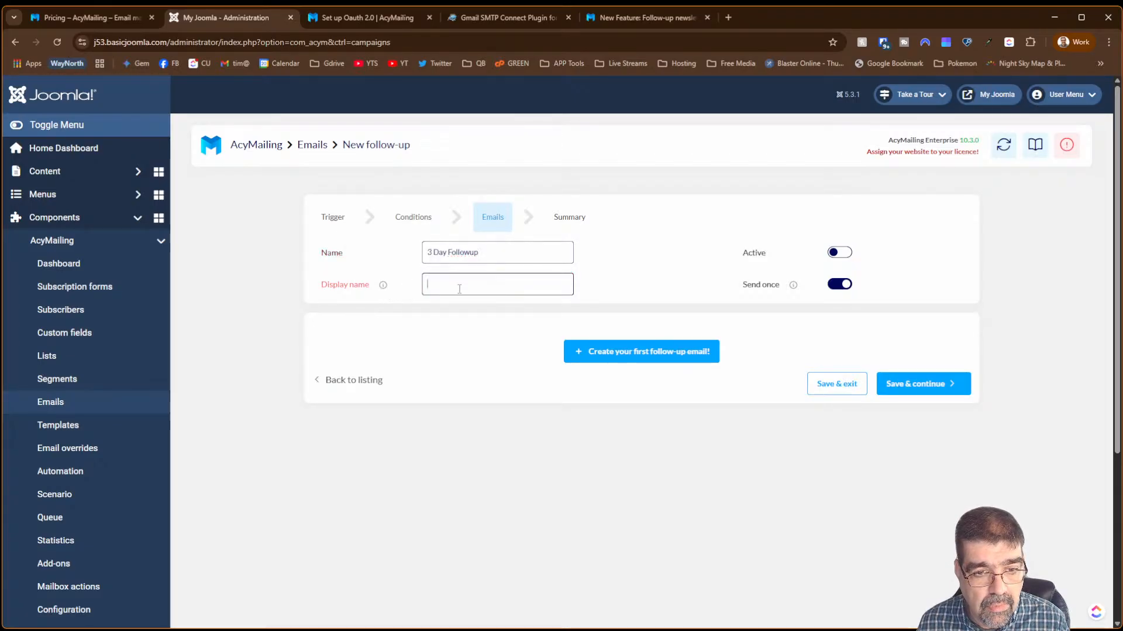
{"action": "type", "text": "How do you l"}
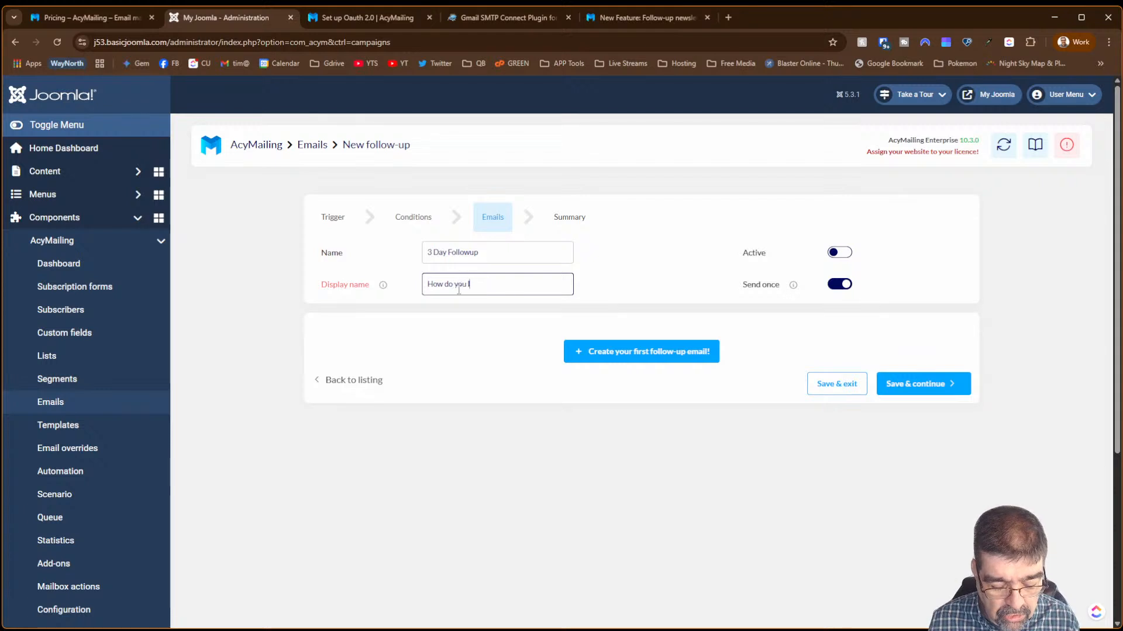
{"action": "type", "text": "ike the new"}
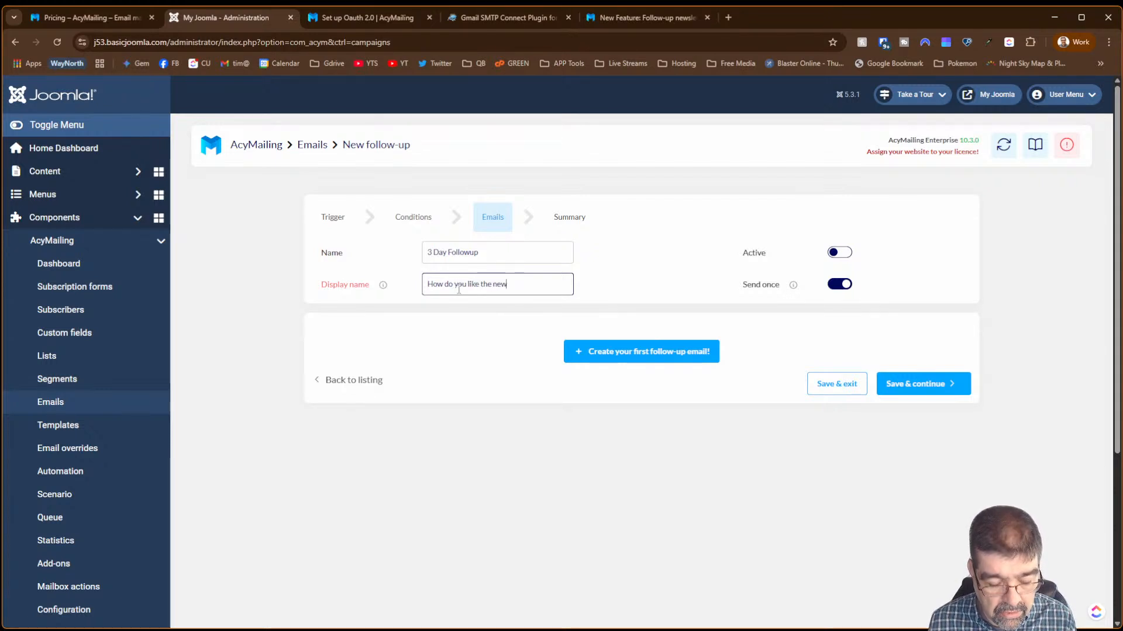
{"action": "type", "text": "sletter"}
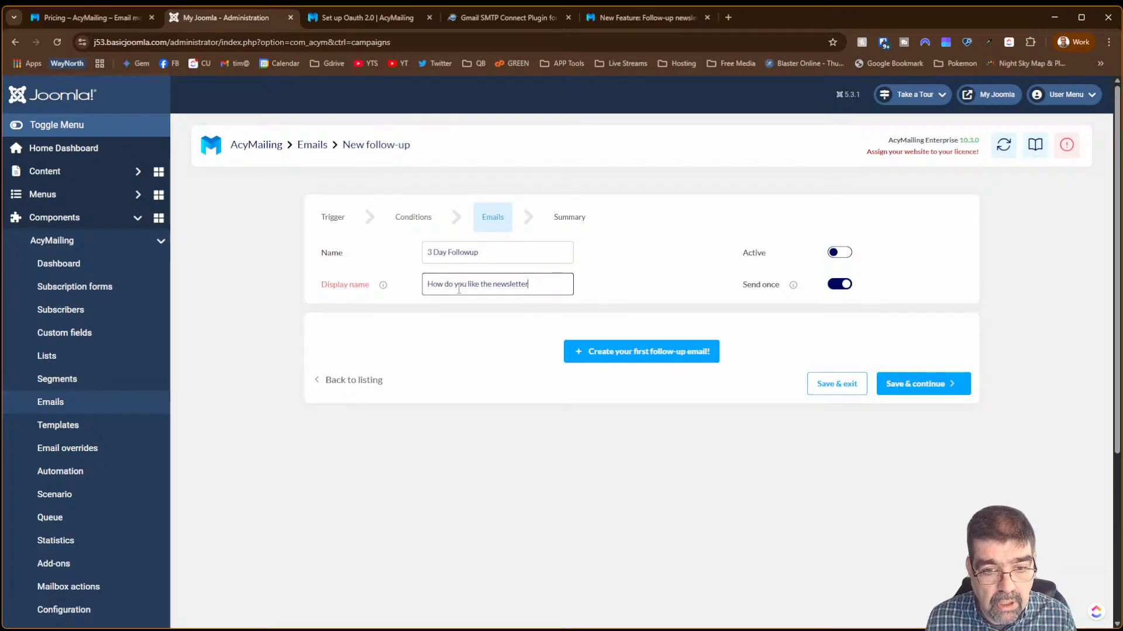
{"action": "mouse_move", "coordinate": [793, 287]}
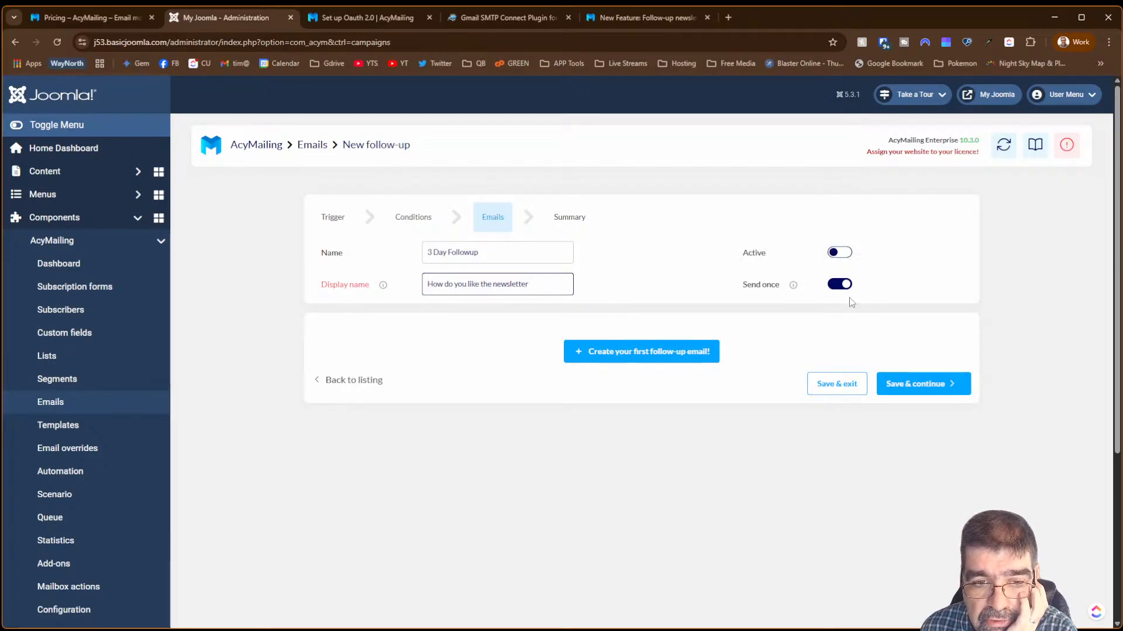
{"action": "left_click", "coordinate": [675, 354]}
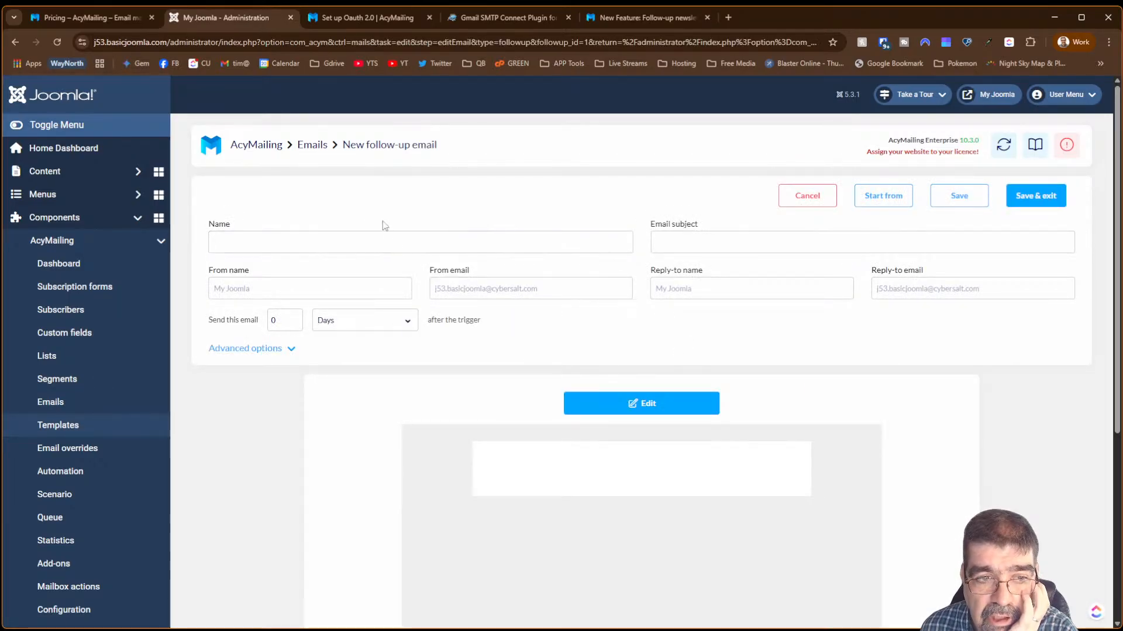
- Name the email '3 day follow up' with subject 'How are you enjoying the list?' and fill in the sender and reply-to names
{"action": "left_click", "coordinate": [403, 245]}
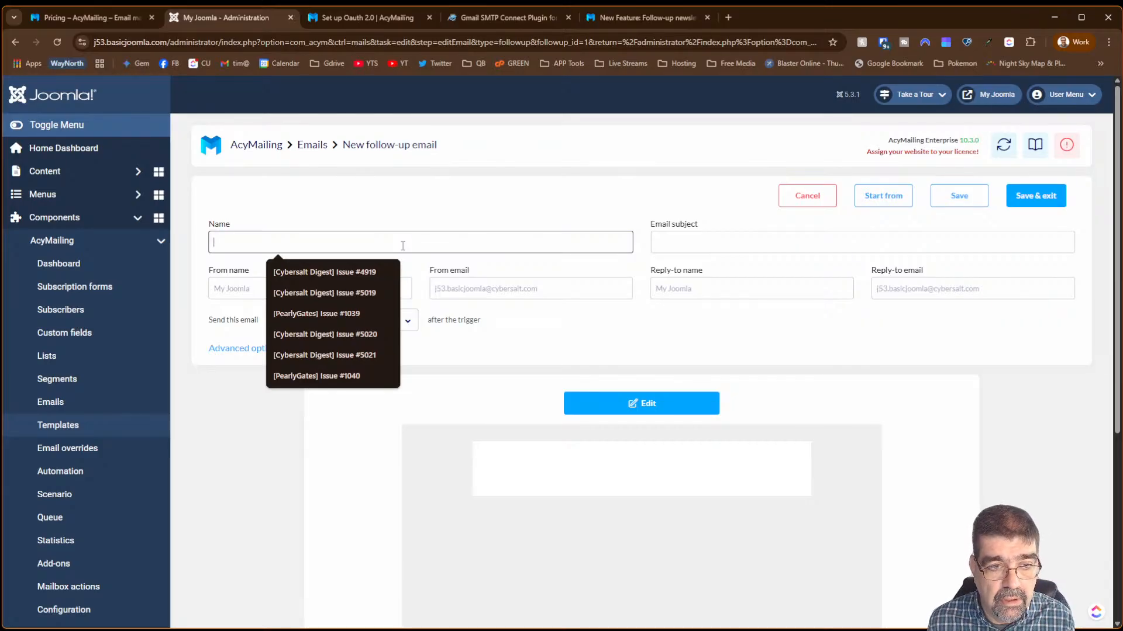
{"action": "type", "text": "#"}
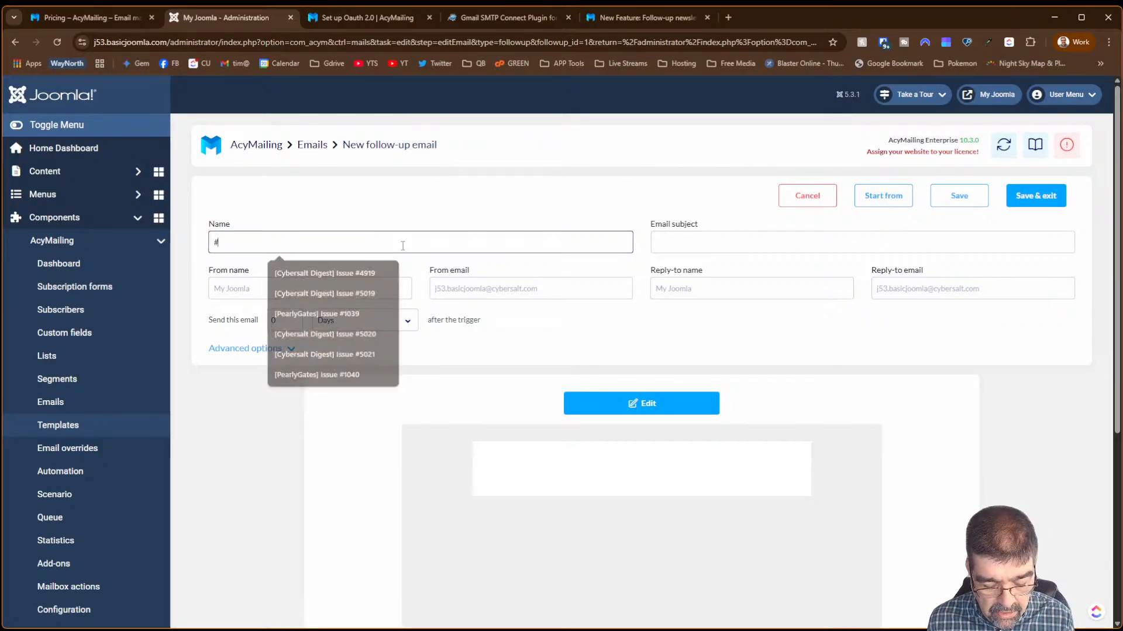
{"action": "type", "text": " day follow up"}
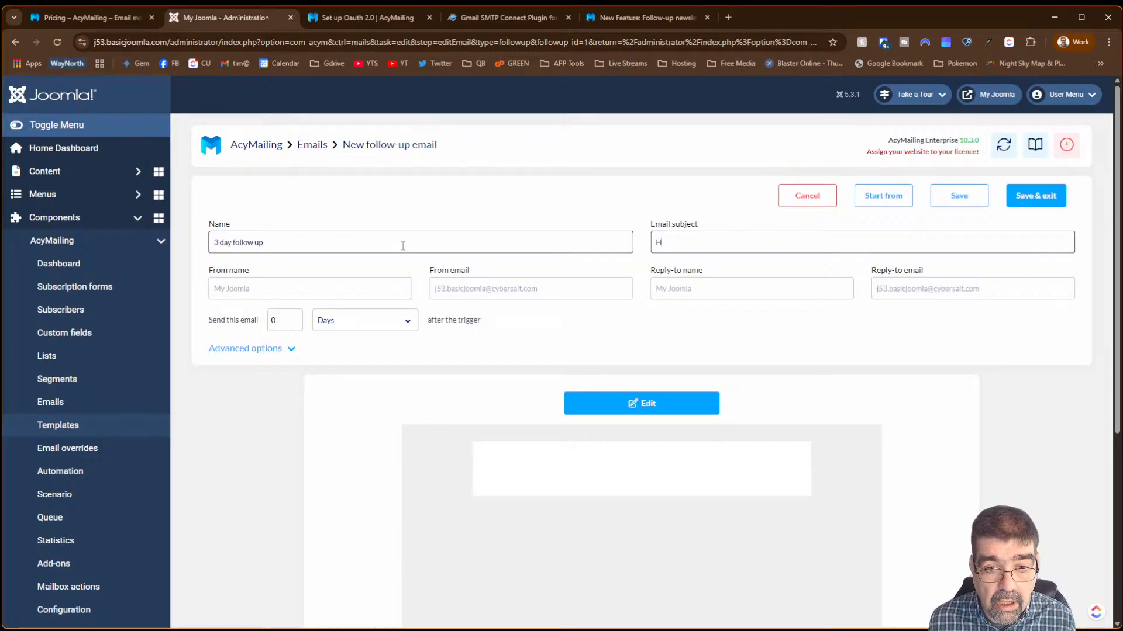
{"action": "type", "text": "How are"}
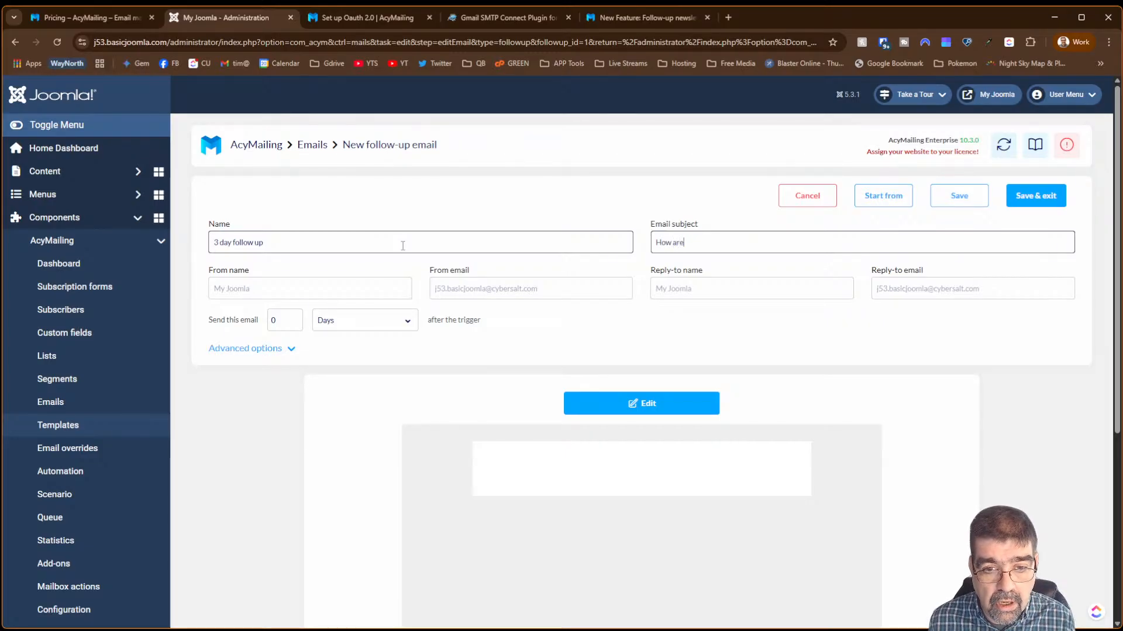
{"action": "type", "text": " you enjoyin"}
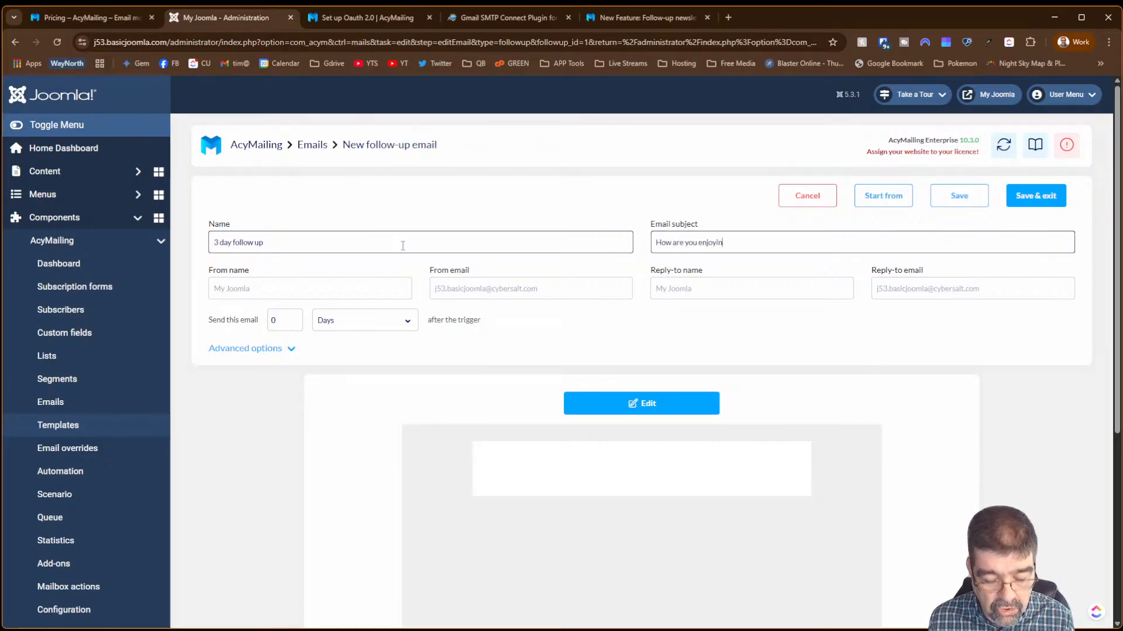
{"action": "type", "text": "g the list?"}
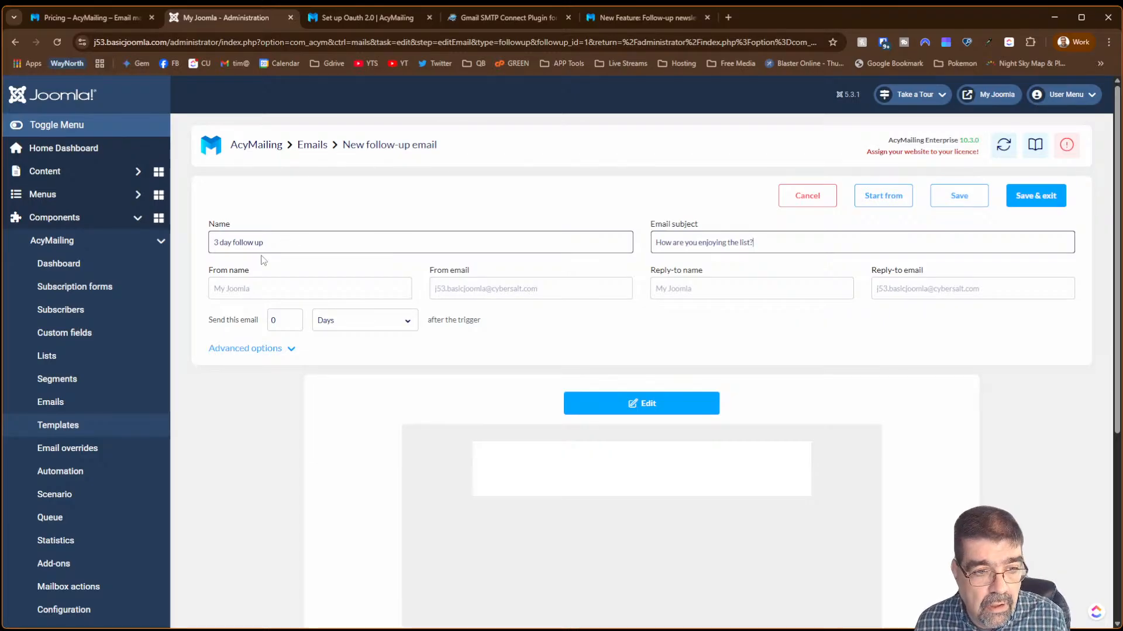
{"action": "left_click", "coordinate": [260, 288]}
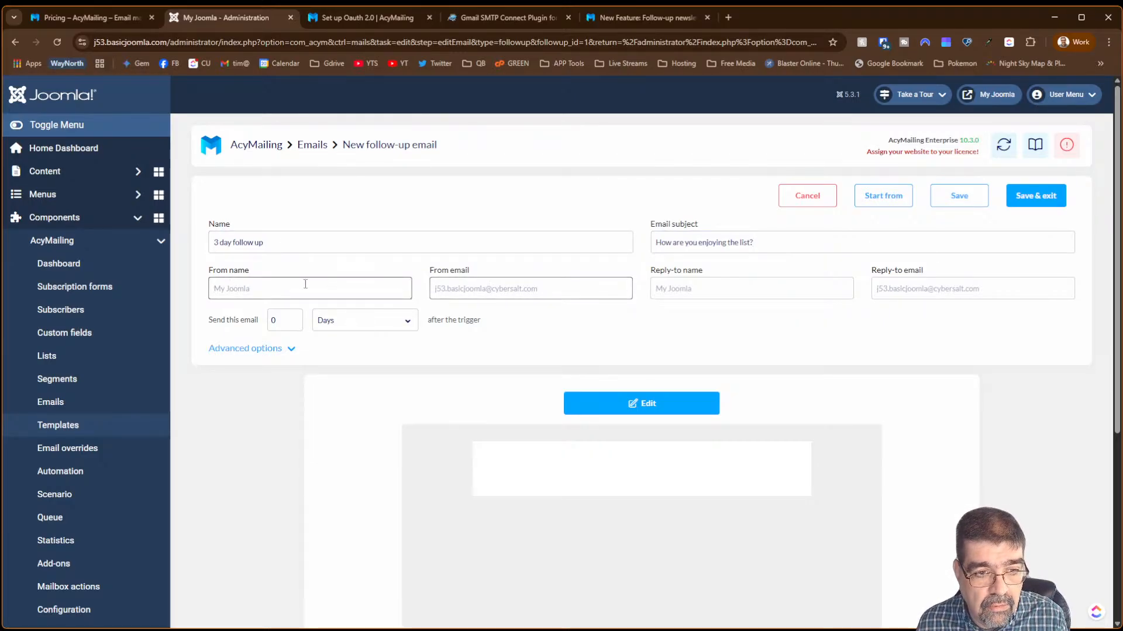
{"action": "type", "text": "Tim"}
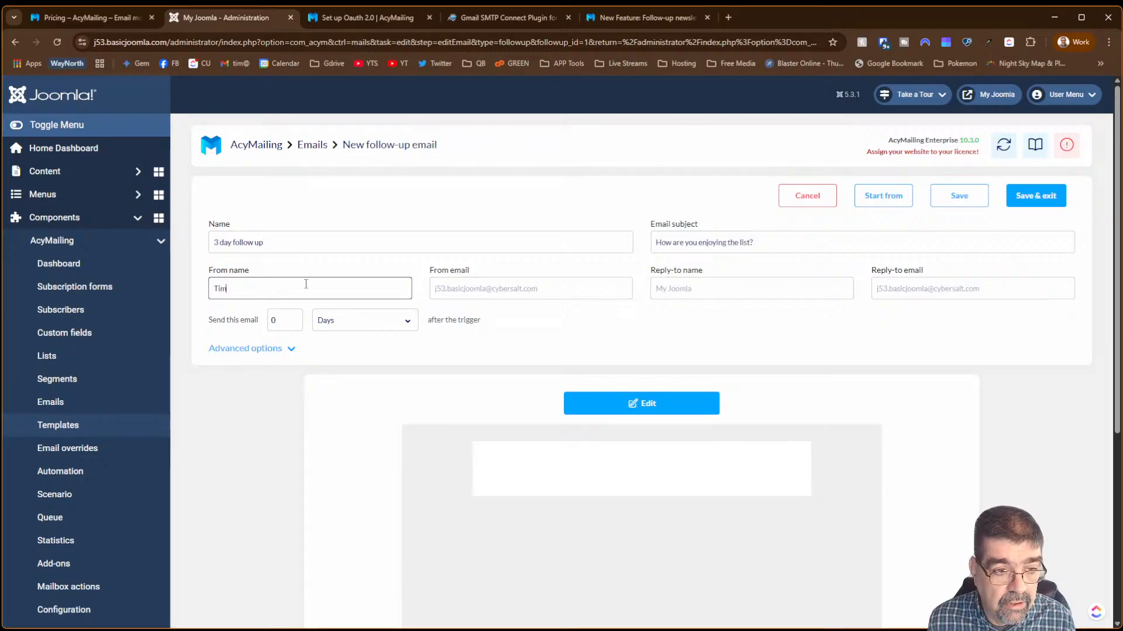
{"action": "type", "text": " Davis"}
{"action": "key", "text": "Tab"}
{"action": "key", "text": "Tab"}
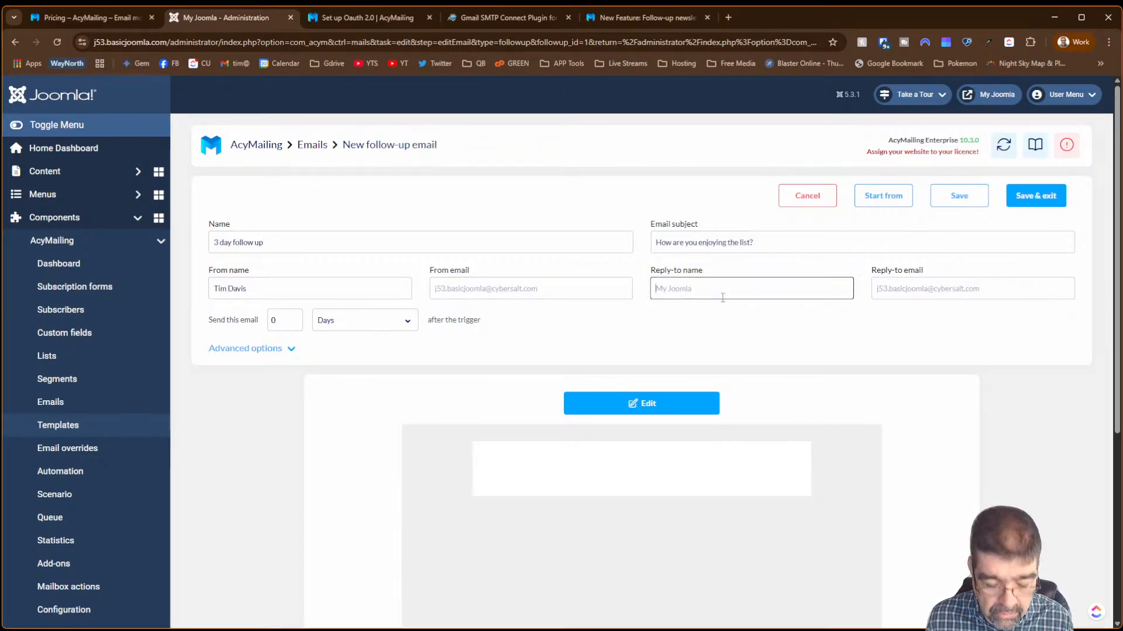
{"action": "type", "text": "Tim Davis"}
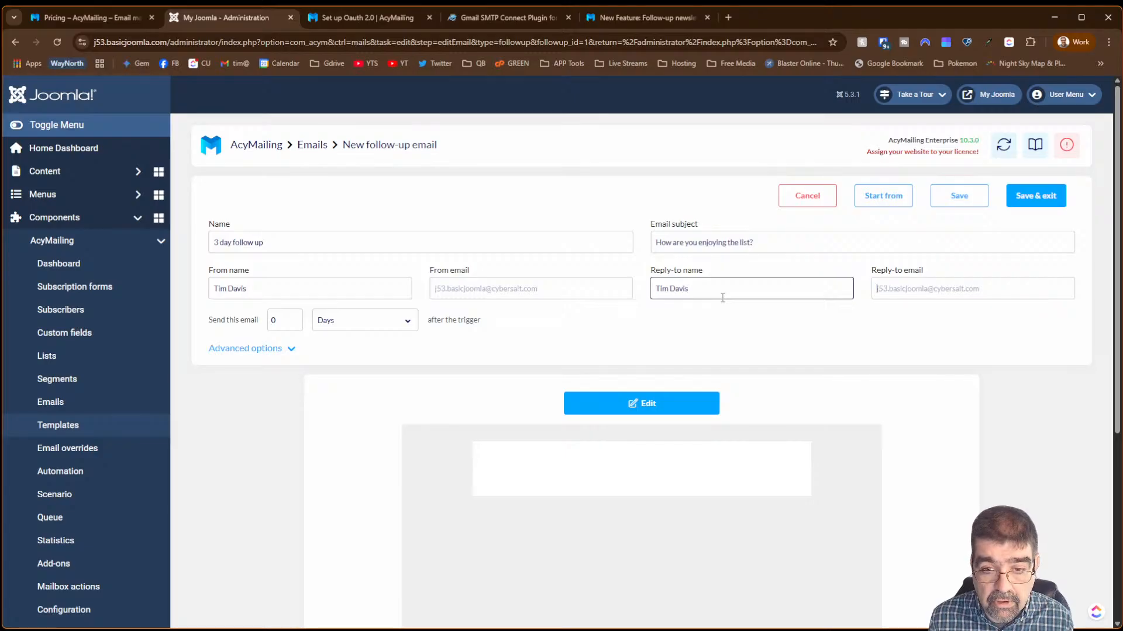
{"action": "key", "text": "Tab"}
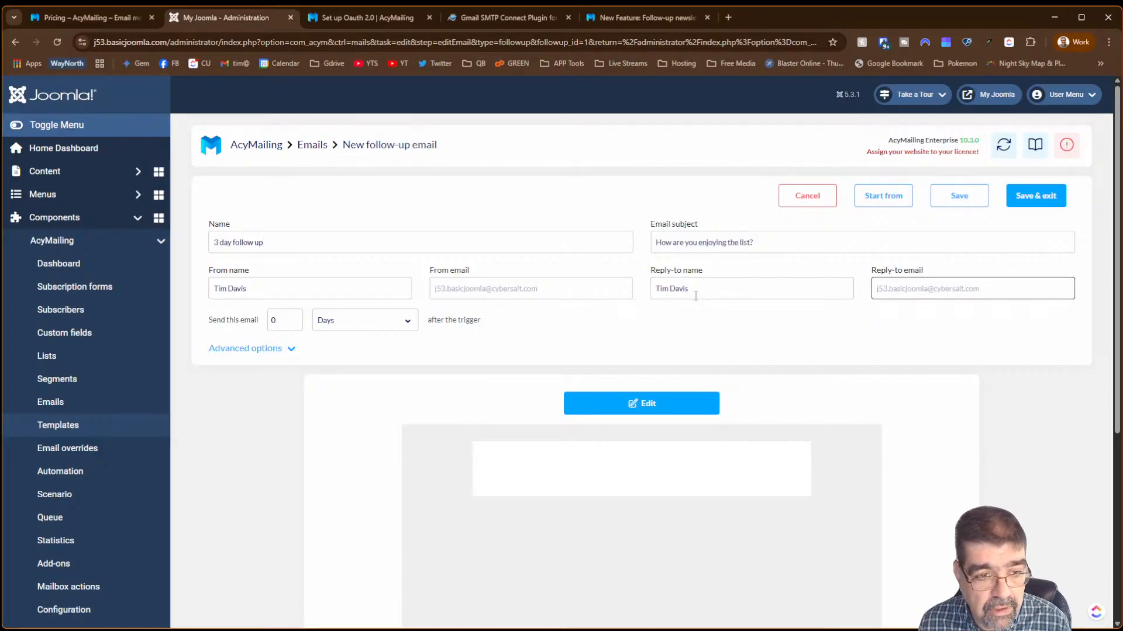
- Set the send delay to 3 days and open the email's content editor
{"action": "left_click", "coordinate": [294, 317]}
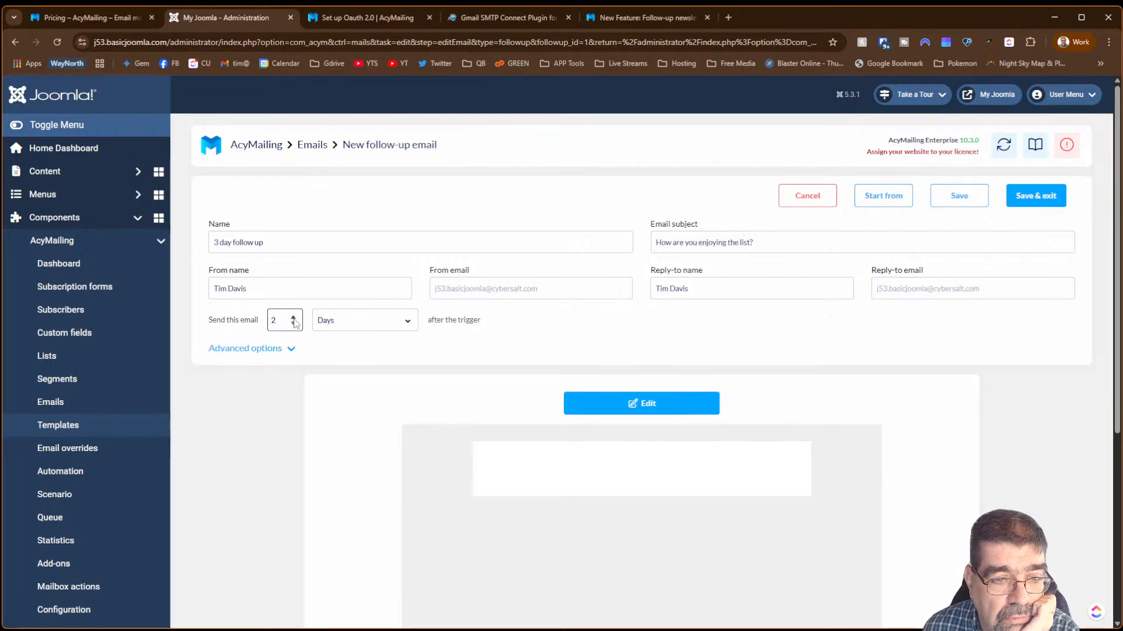
{"action": "left_click", "coordinate": [294, 318]}
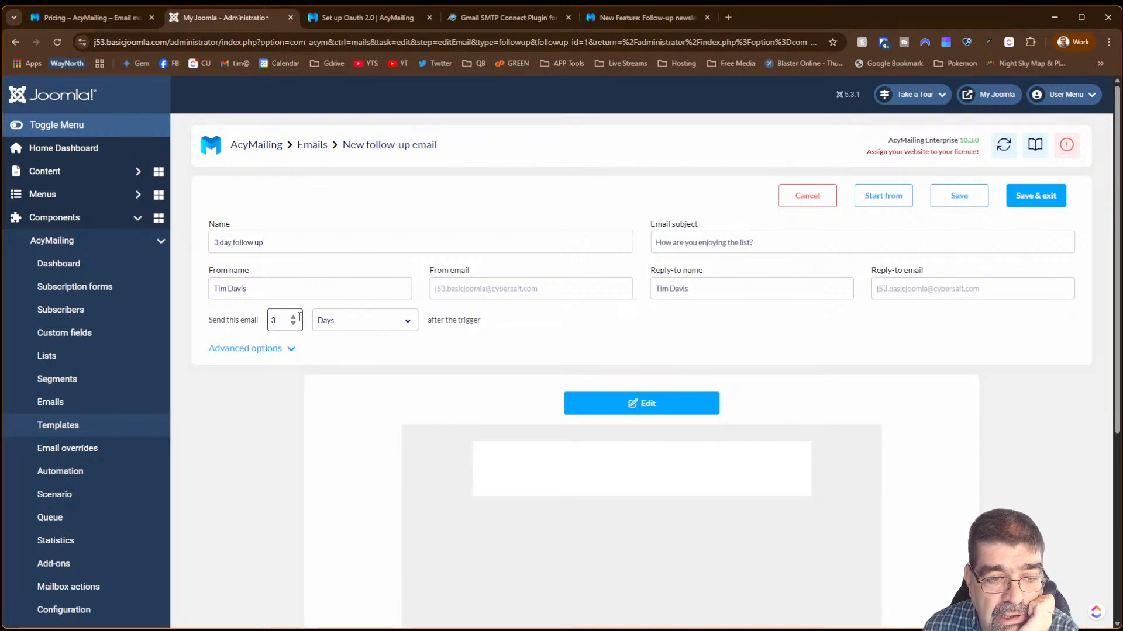
{"action": "left_click", "coordinate": [670, 404]}
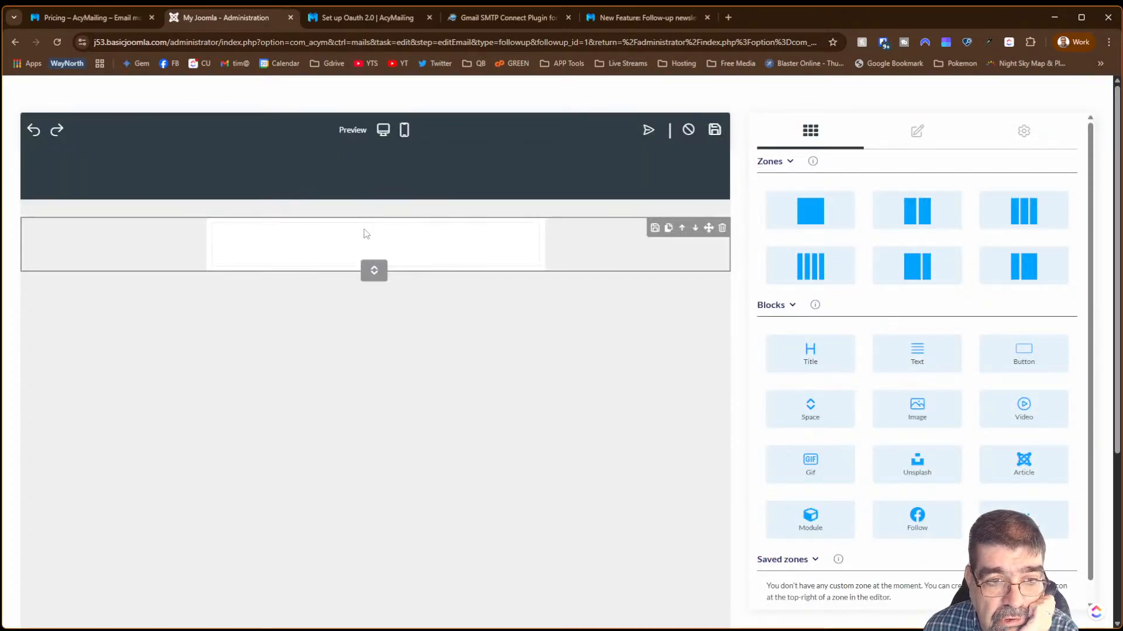
- Add a text block reading '3 day trigger' to the email body and apply it
{"action": "left_click_drag", "start_coordinate": [914, 349], "coordinate": [385, 246]}
{"action": "left_click", "coordinate": [388, 239]}
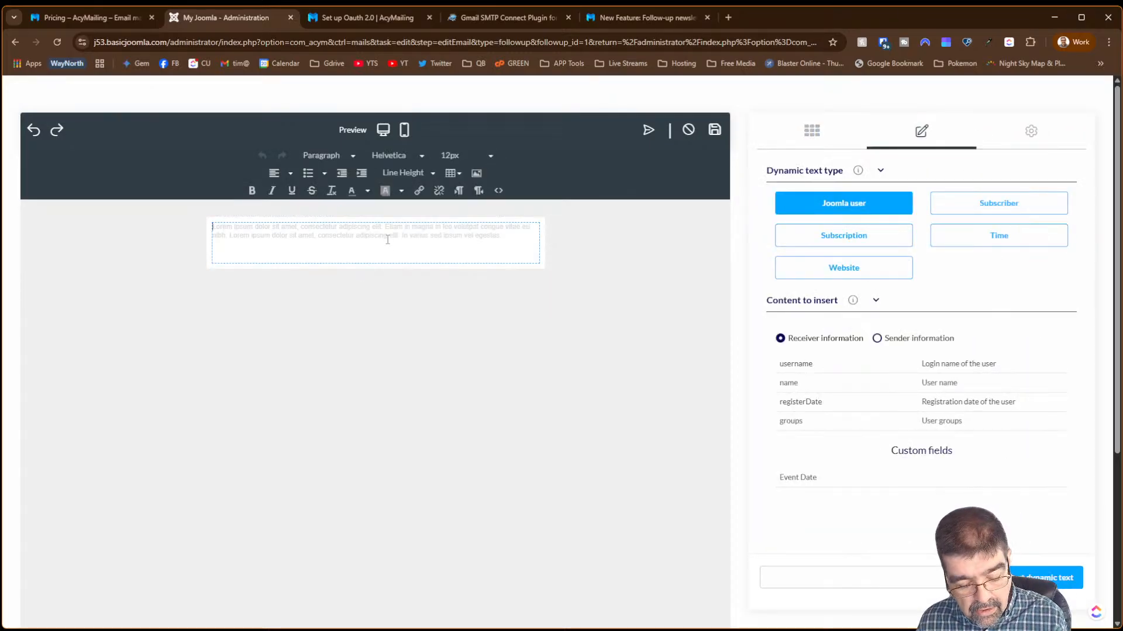
{"action": "type", "text": "3 day t"}
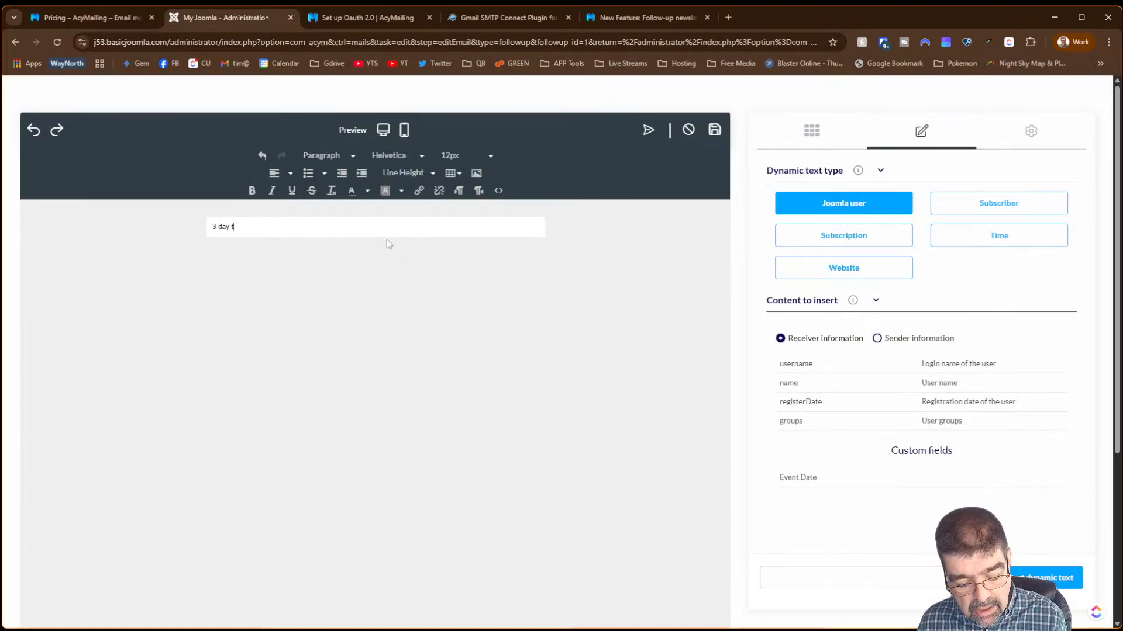
{"action": "type", "text": "rigger"}
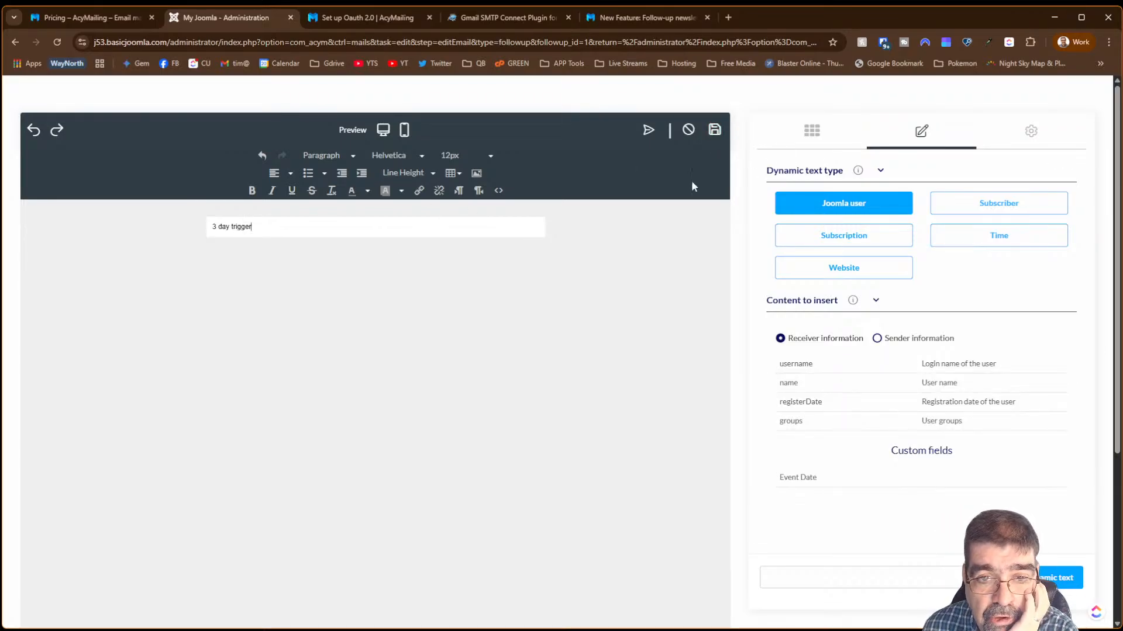
{"action": "left_click", "coordinate": [714, 131]}
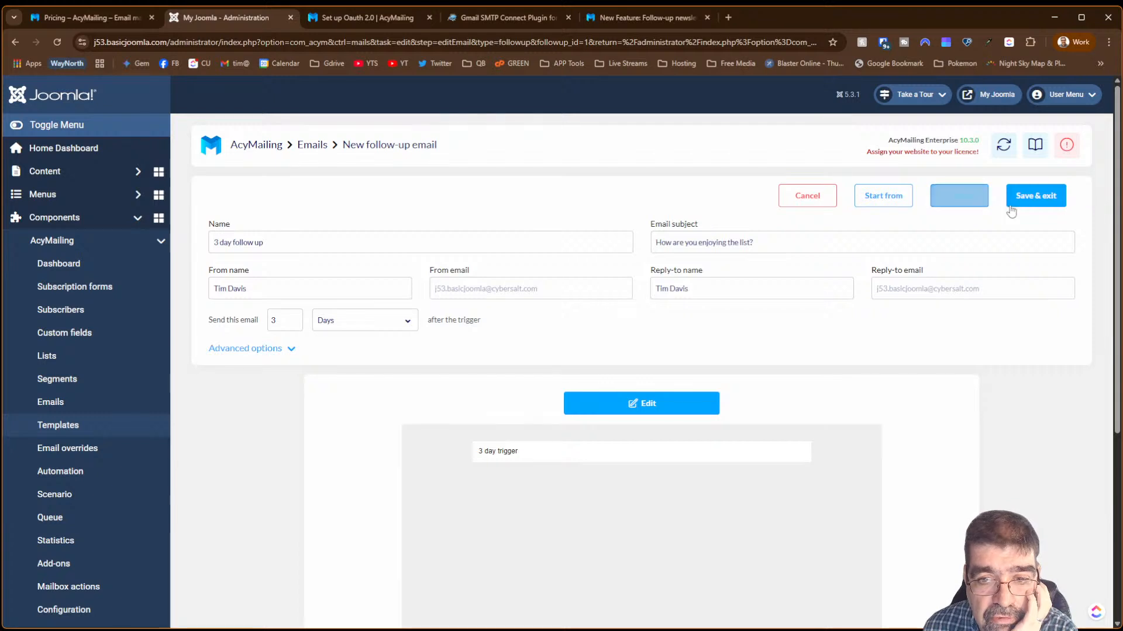
- Build the first email from the AcyMailing first-email template, save it, and return to the follow-up
{"action": "left_click", "coordinate": [900, 204]}
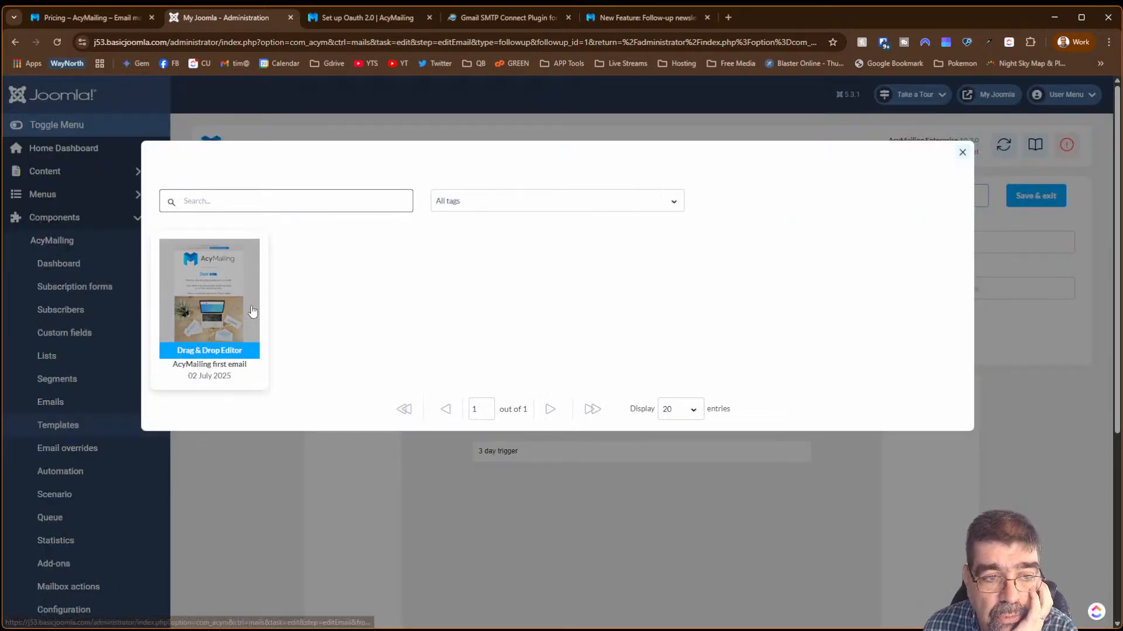
{"action": "left_click", "coordinate": [962, 152]}
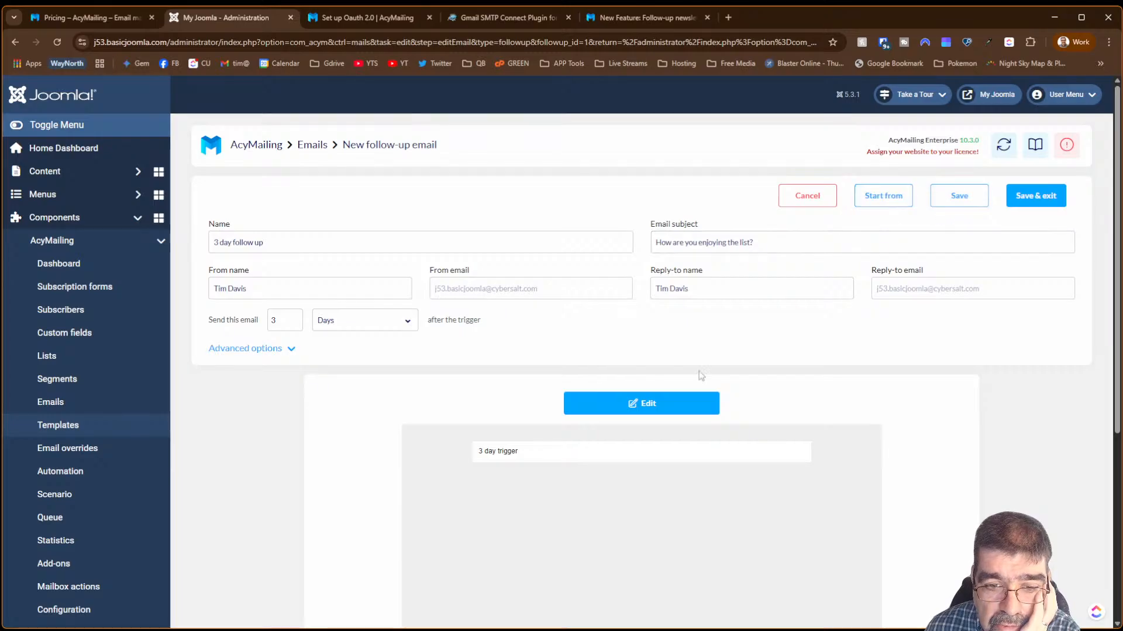
{"action": "left_click", "coordinate": [863, 200]}
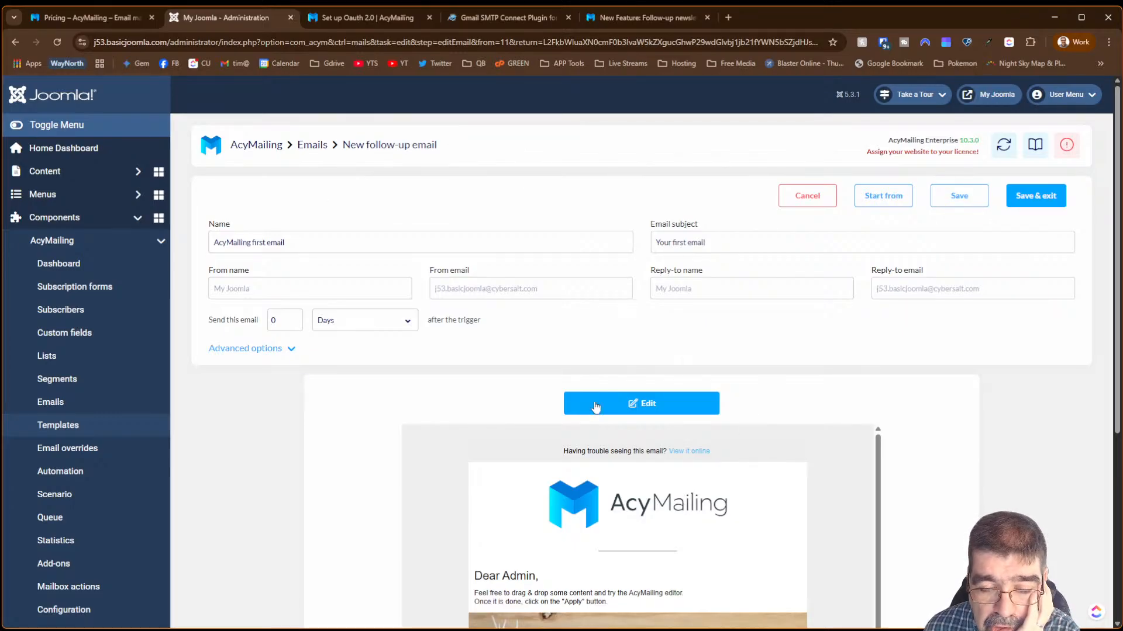
{"action": "left_click", "coordinate": [949, 206]}
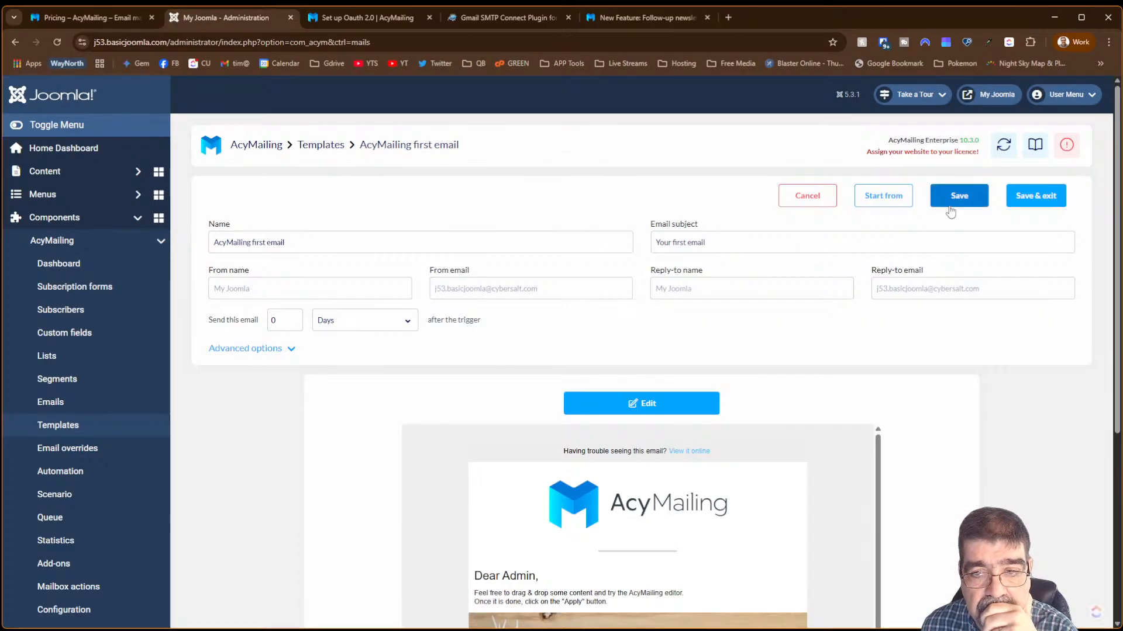
{"action": "left_click", "coordinate": [1034, 197]}
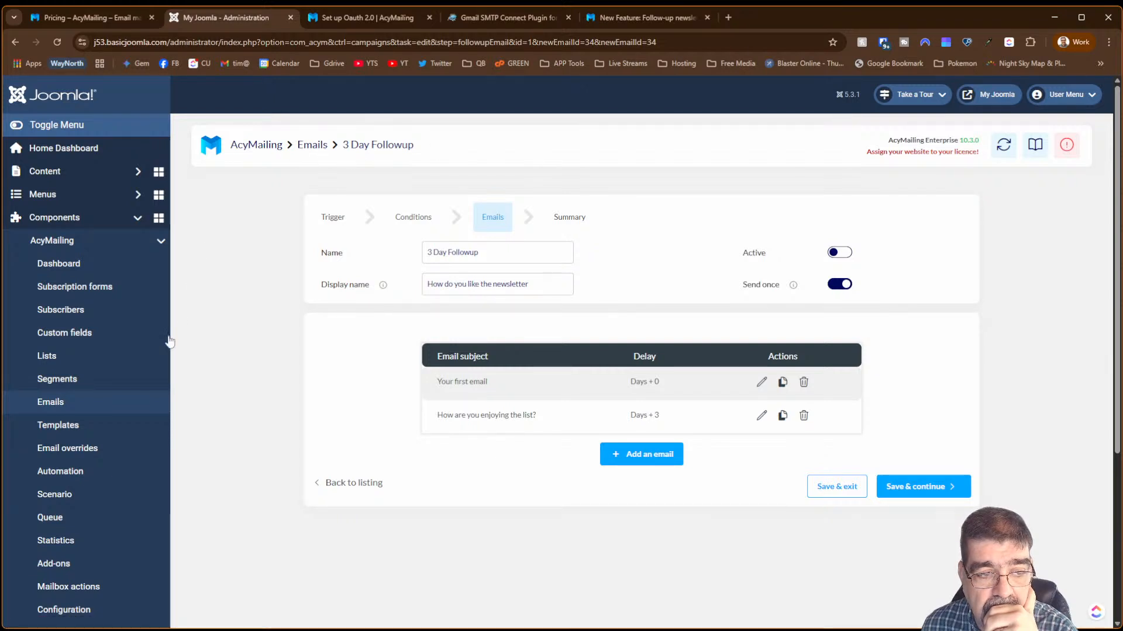
- On the follow-up listing, expand the 3 Day Followup's '2 emails' list
{"action": "left_click", "coordinate": [48, 400]}
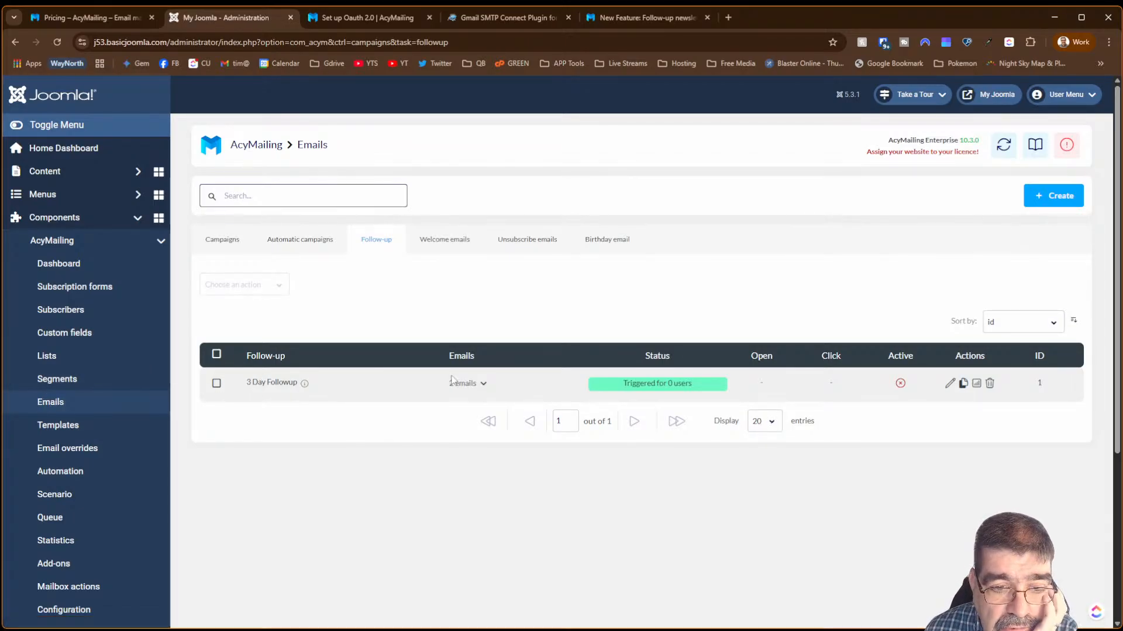
{"action": "left_click", "coordinate": [483, 384]}
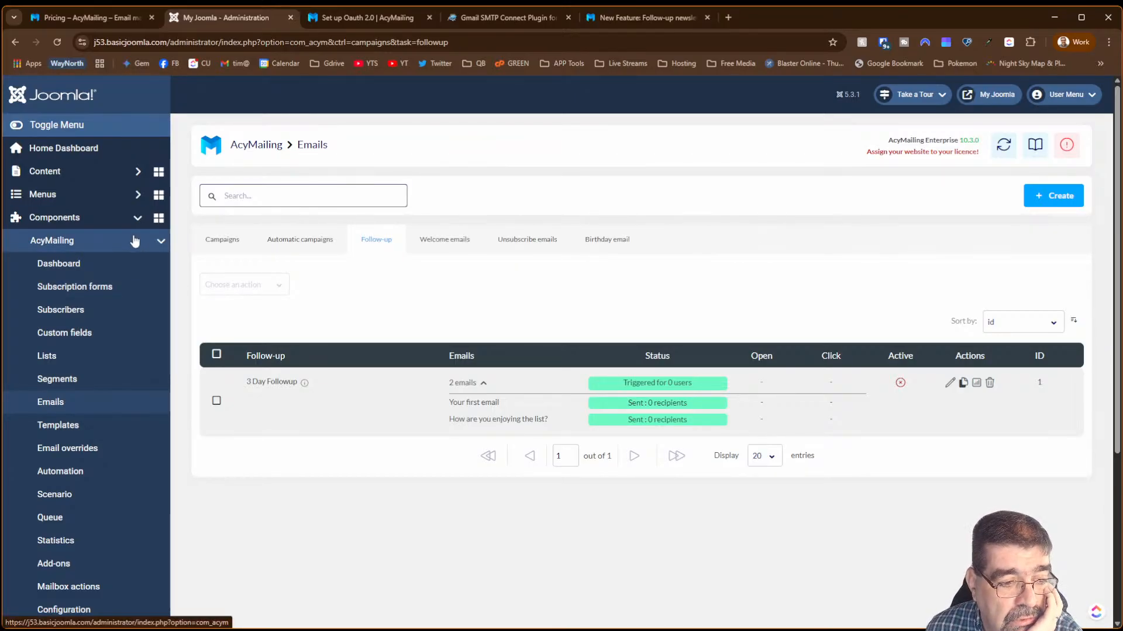
{"action": "scroll", "coordinate": [129, 250], "scroll_direction": "down", "scroll_amount": 3}
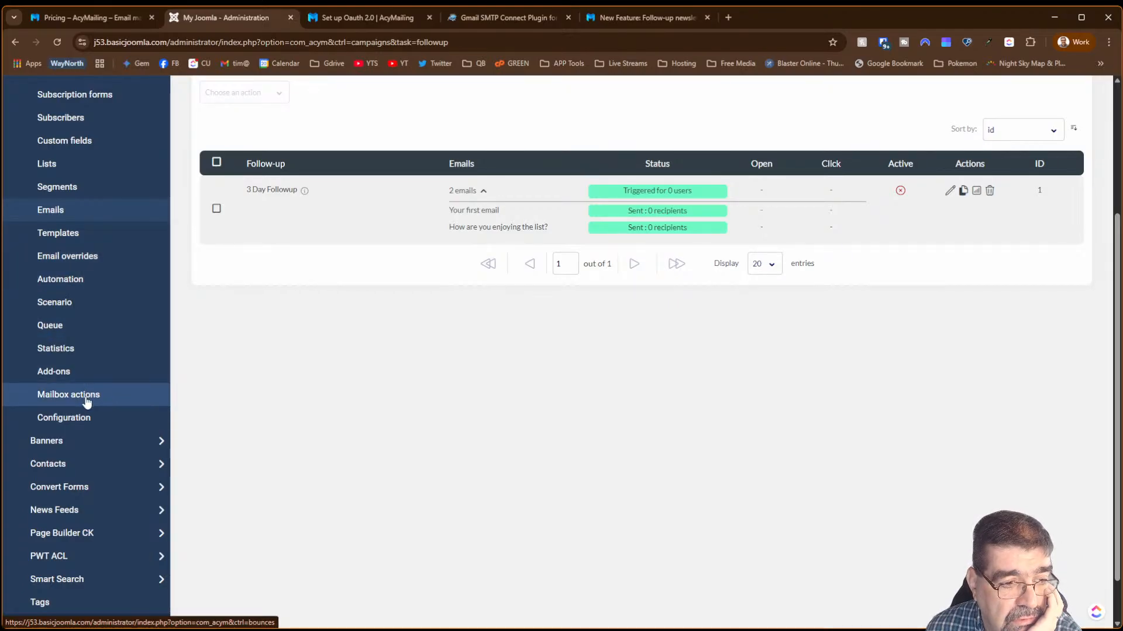
- Change the New scenario's action to 'Subscribe to a follow-up' with 3 Day Followup and save it
{"action": "left_click", "coordinate": [73, 310]}
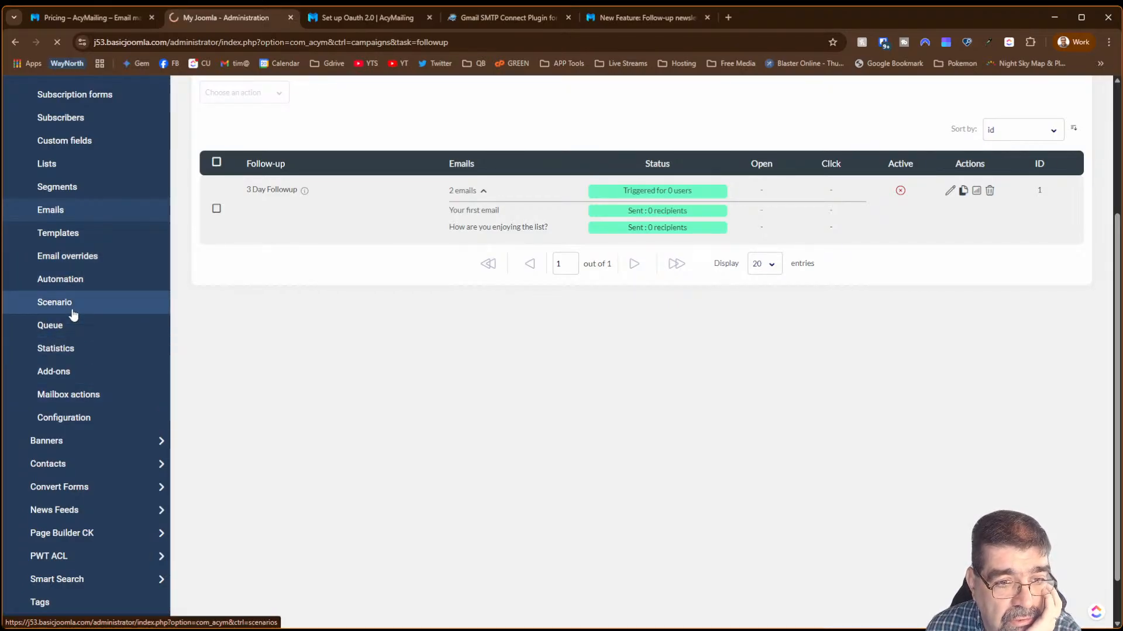
{"action": "left_click", "coordinate": [264, 354]}
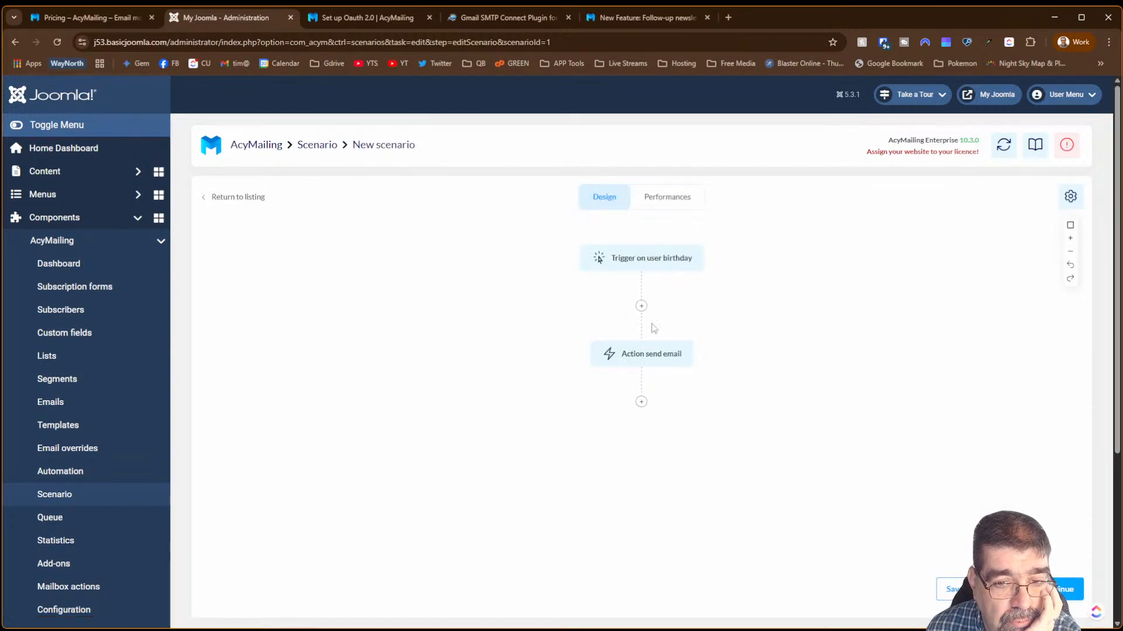
{"action": "left_click", "coordinate": [650, 358]}
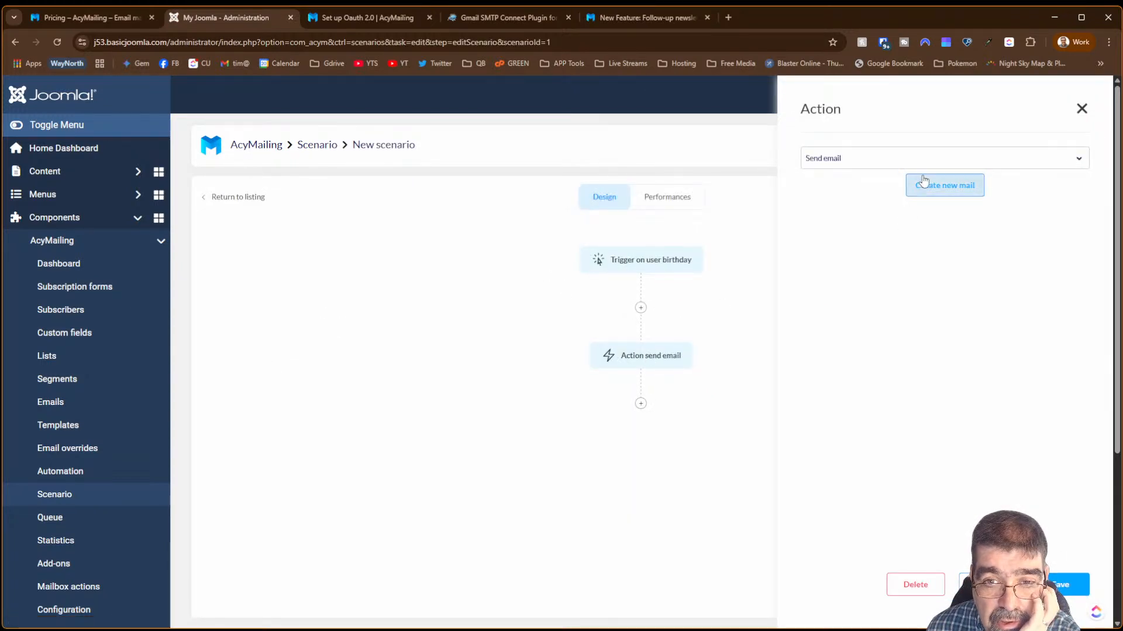
{"action": "left_click", "coordinate": [923, 157]}
{"action": "scroll", "coordinate": [920, 218], "scroll_direction": "down", "scroll_amount": 2}
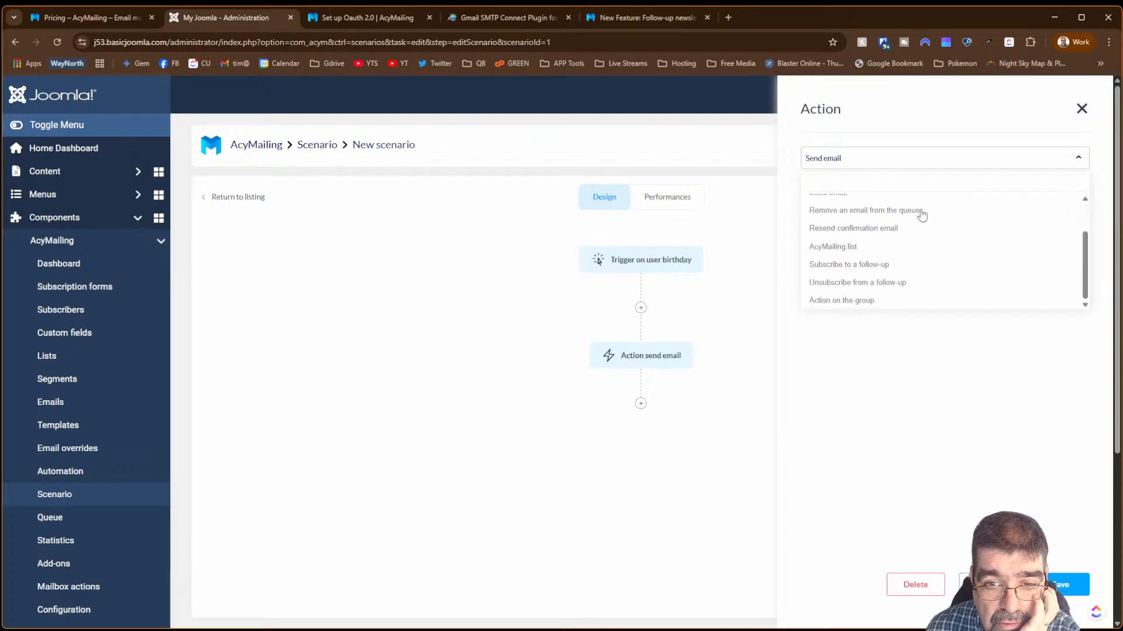
{"action": "scroll", "coordinate": [920, 218], "scroll_direction": "up", "scroll_amount": 3}
{"action": "scroll", "coordinate": [920, 216], "scroll_direction": "down", "scroll_amount": 2}
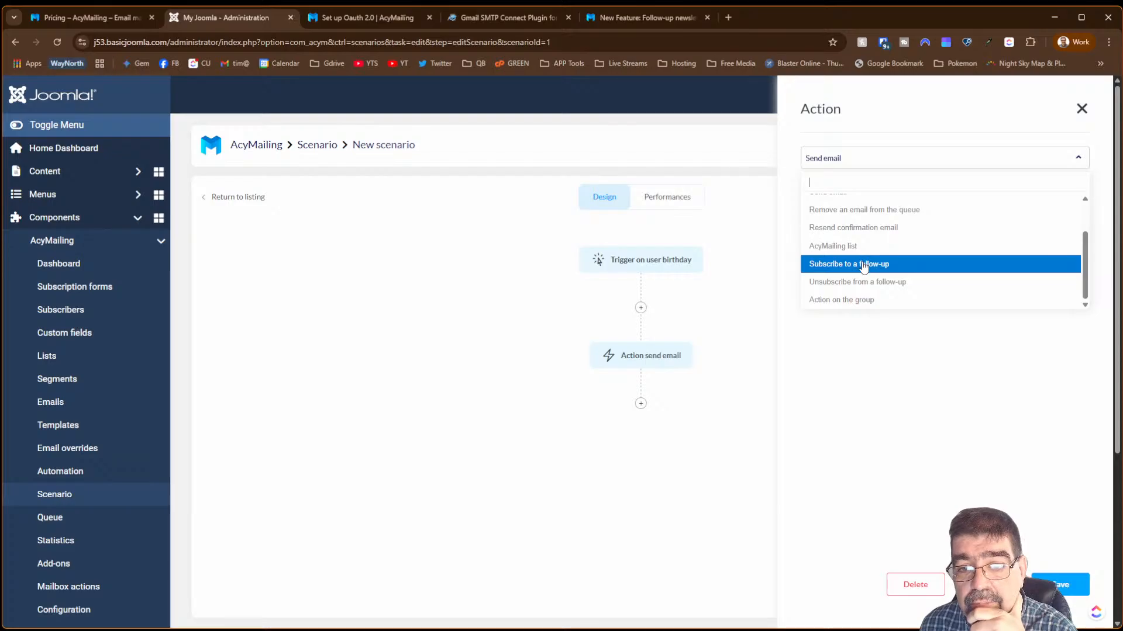
{"action": "left_click", "coordinate": [863, 264]}
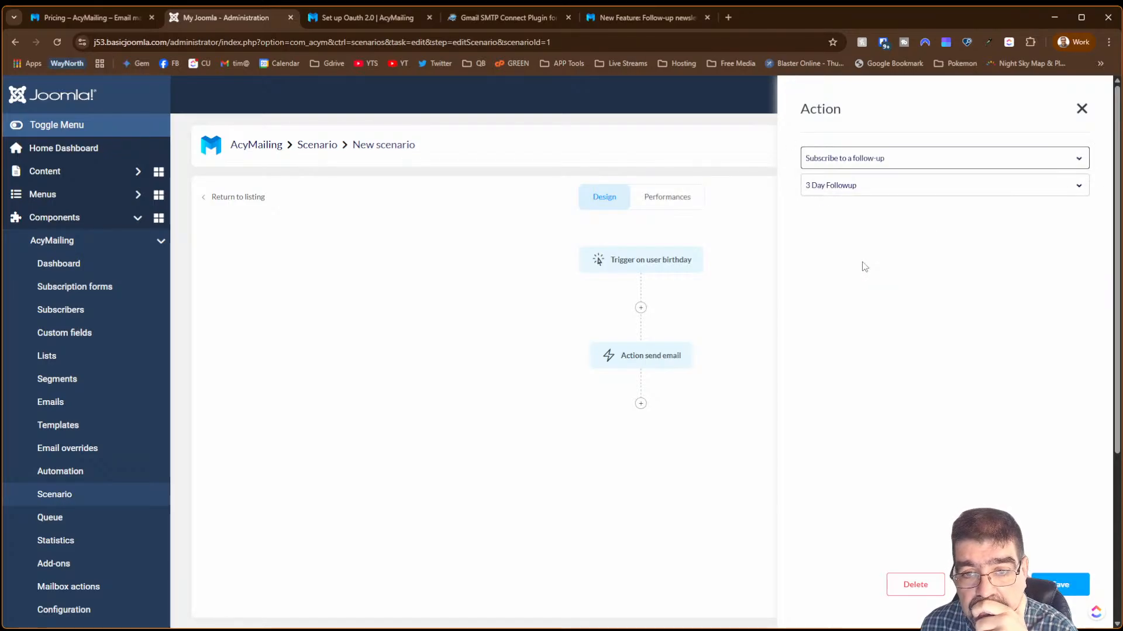
{"action": "left_click", "coordinate": [856, 188]}
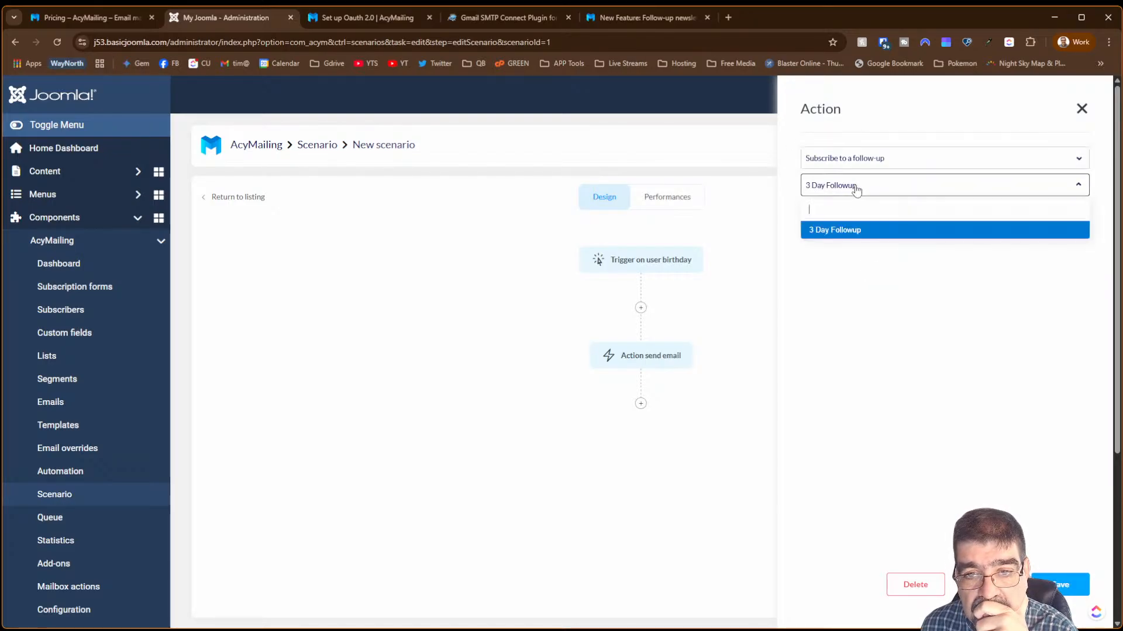
{"action": "left_click", "coordinate": [857, 189]}
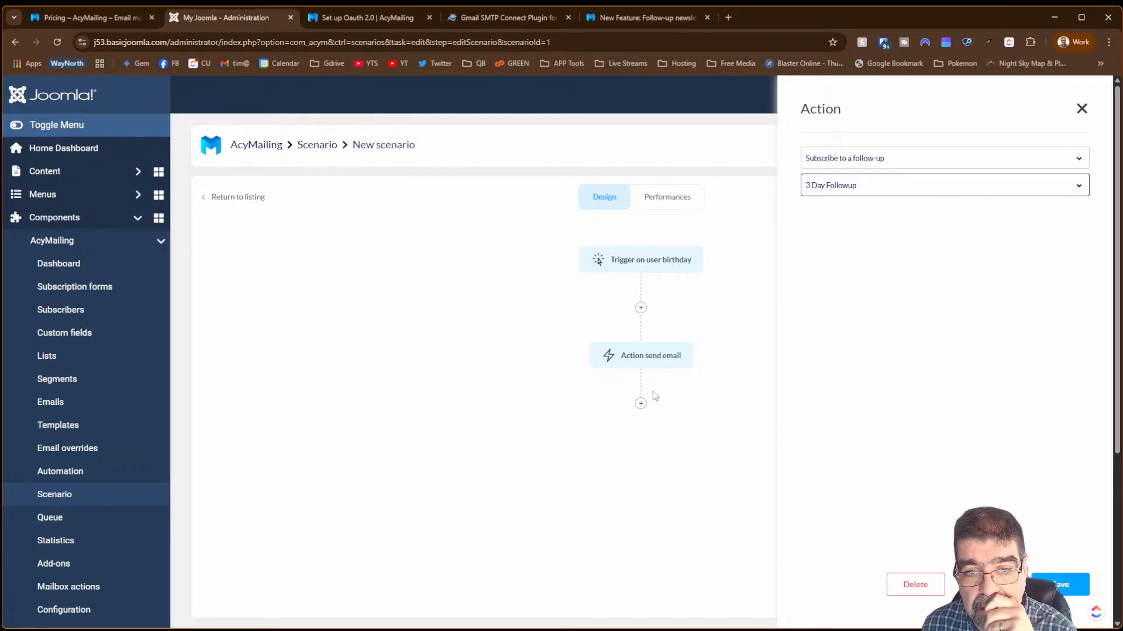
{"action": "left_click", "coordinate": [1055, 585]}
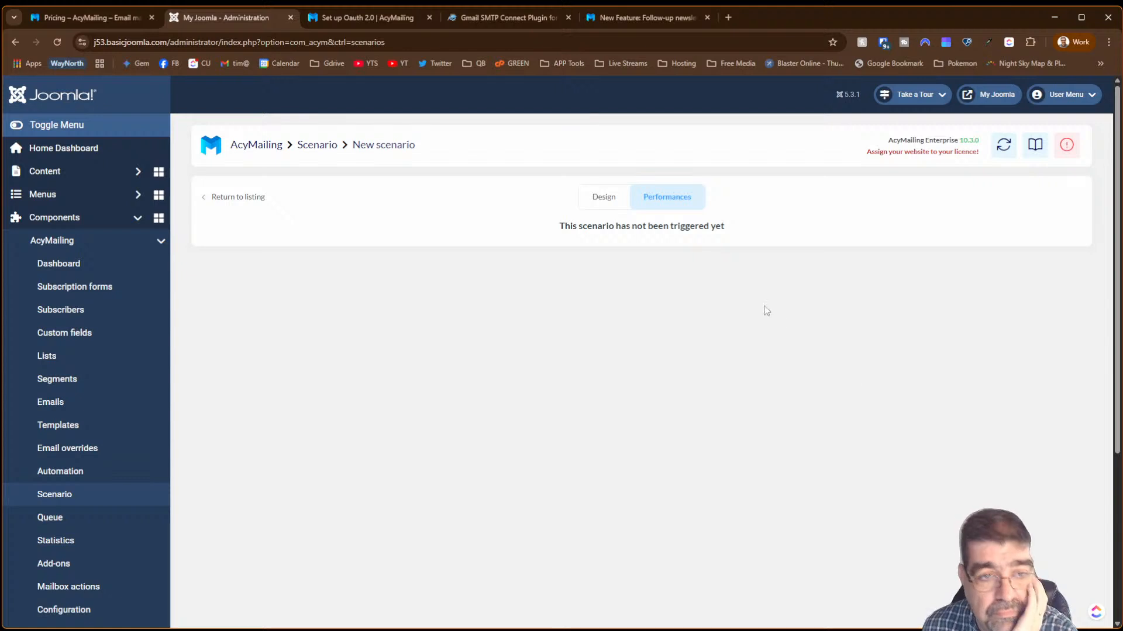
- Reopen the scenario to verify the saved action, then go to the follow-up emails list
{"action": "left_click", "coordinate": [607, 201]}
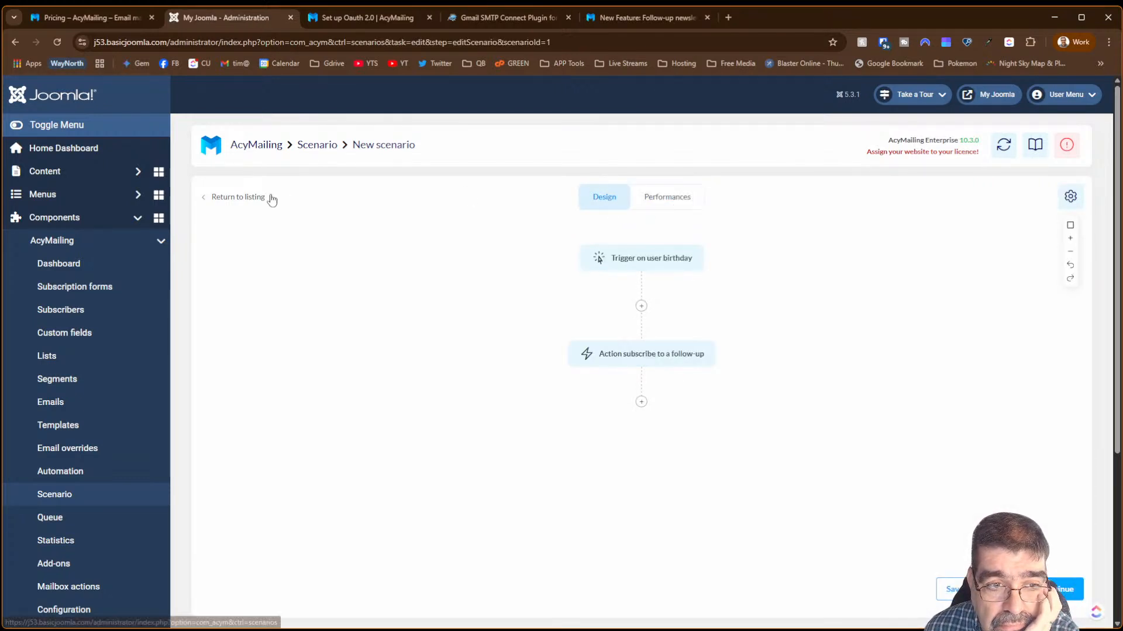
{"action": "left_click", "coordinate": [256, 196]}
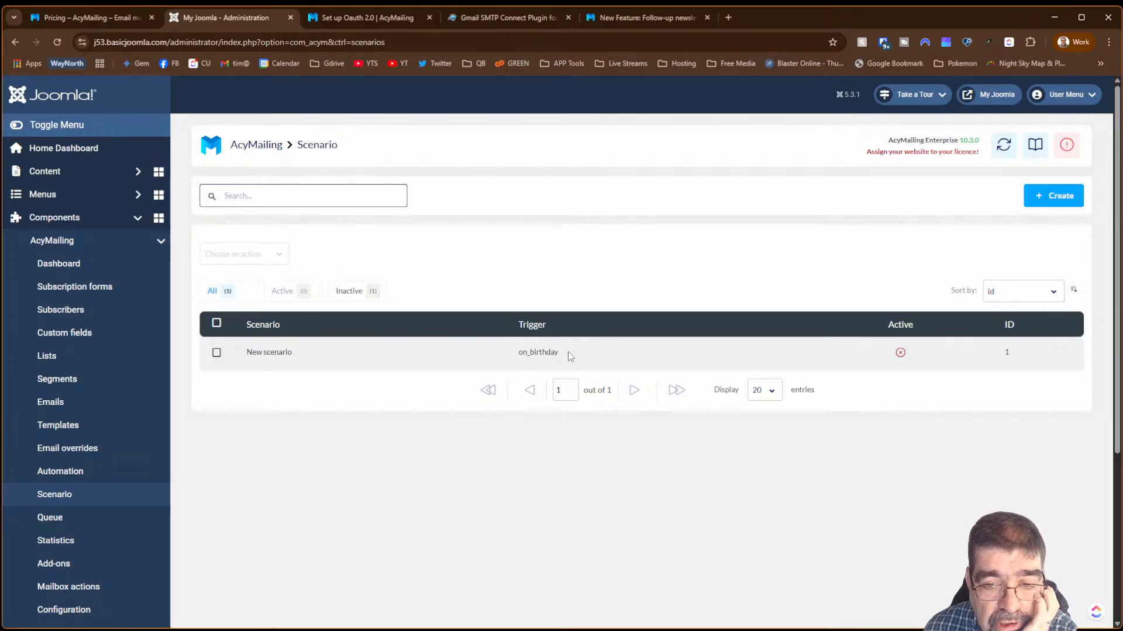
{"action": "left_click", "coordinate": [272, 354]}
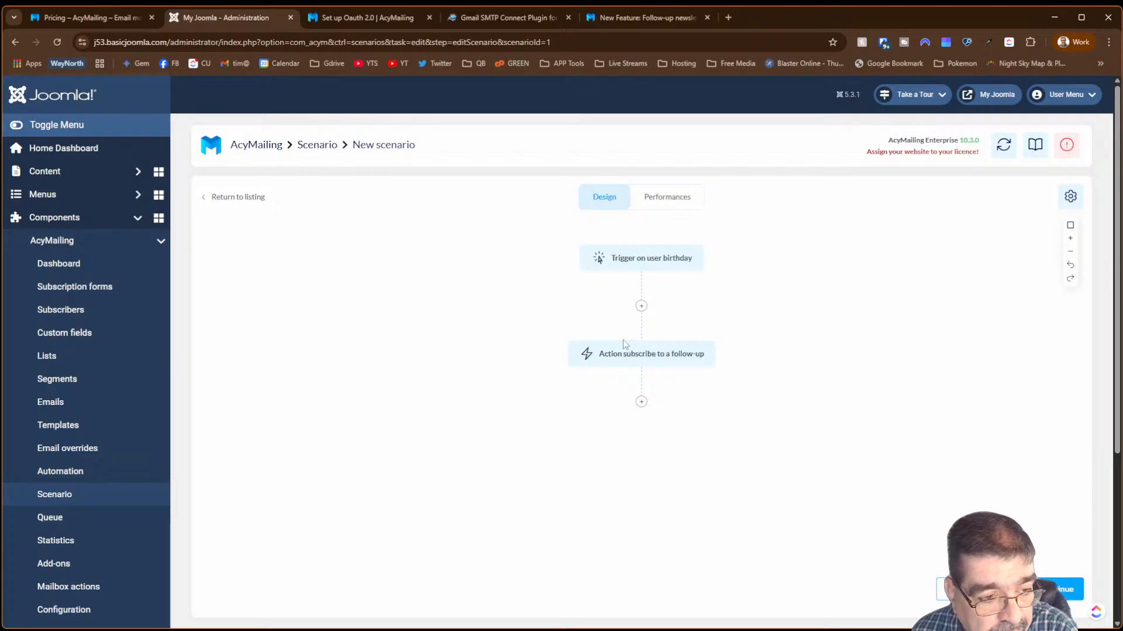
{"action": "left_click", "coordinate": [91, 400]}
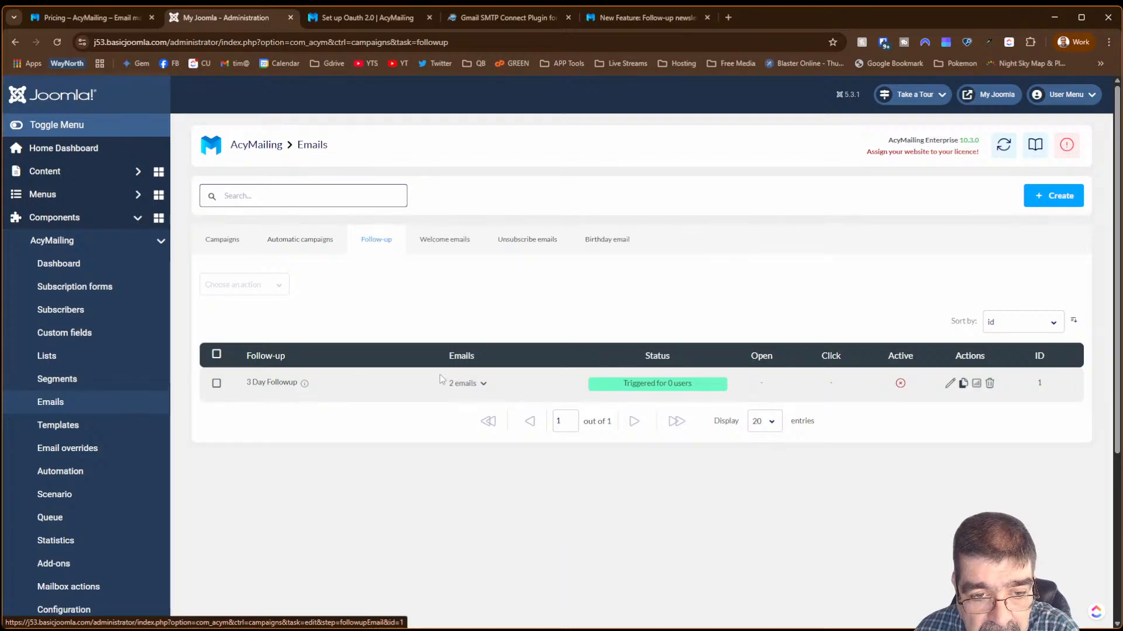
- Expand the 3 Day Followup's emails, edit it, review the first email, then open the 3-day email
{"action": "left_click", "coordinate": [483, 384]}
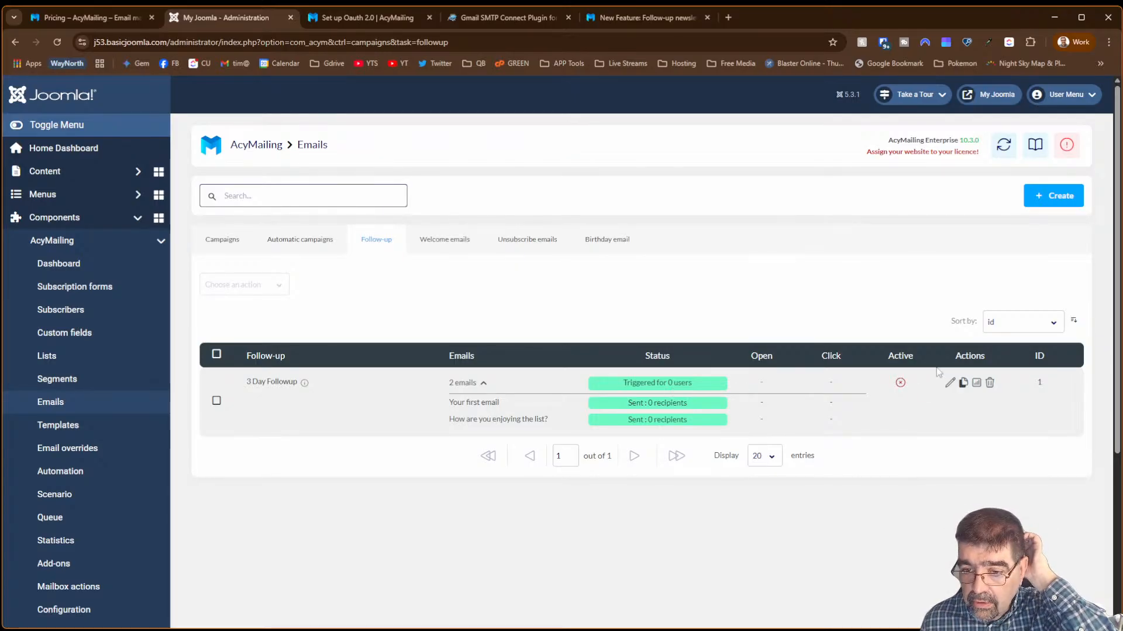
{"action": "left_click", "coordinate": [949, 383]}
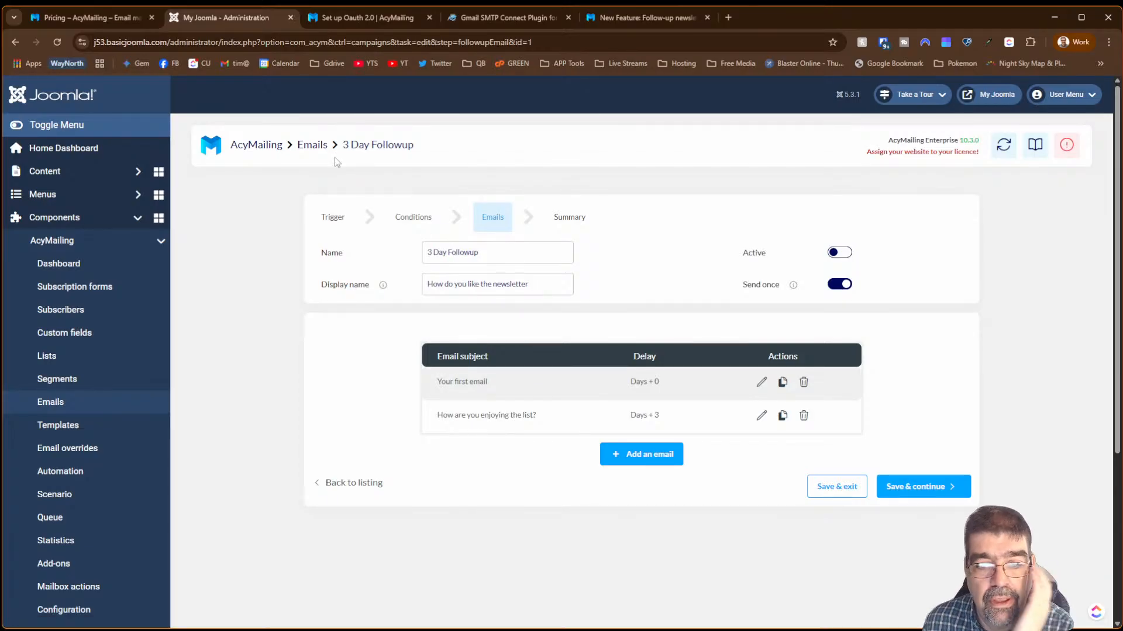
{"action": "left_click", "coordinate": [762, 384]}
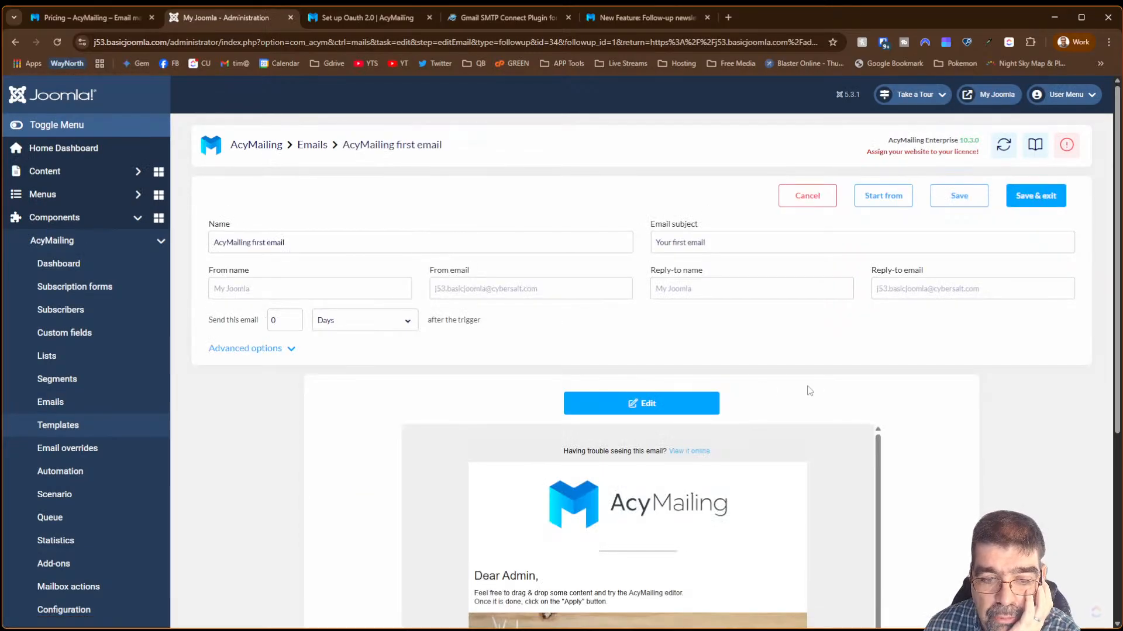
{"action": "left_click", "coordinate": [807, 194]}
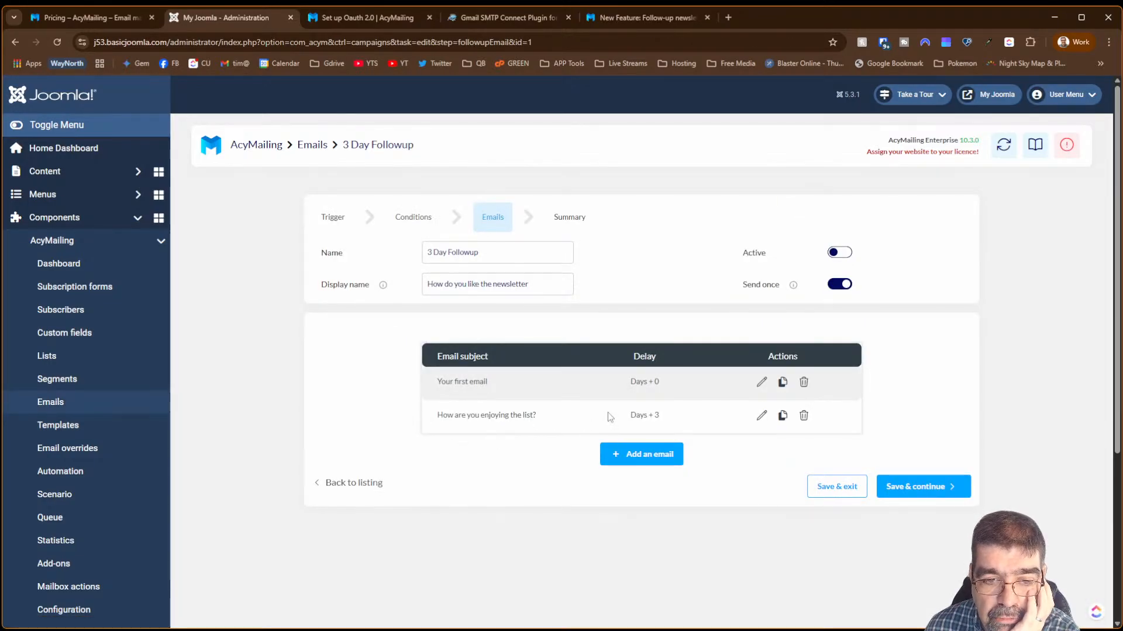
{"action": "left_click", "coordinate": [763, 417]}
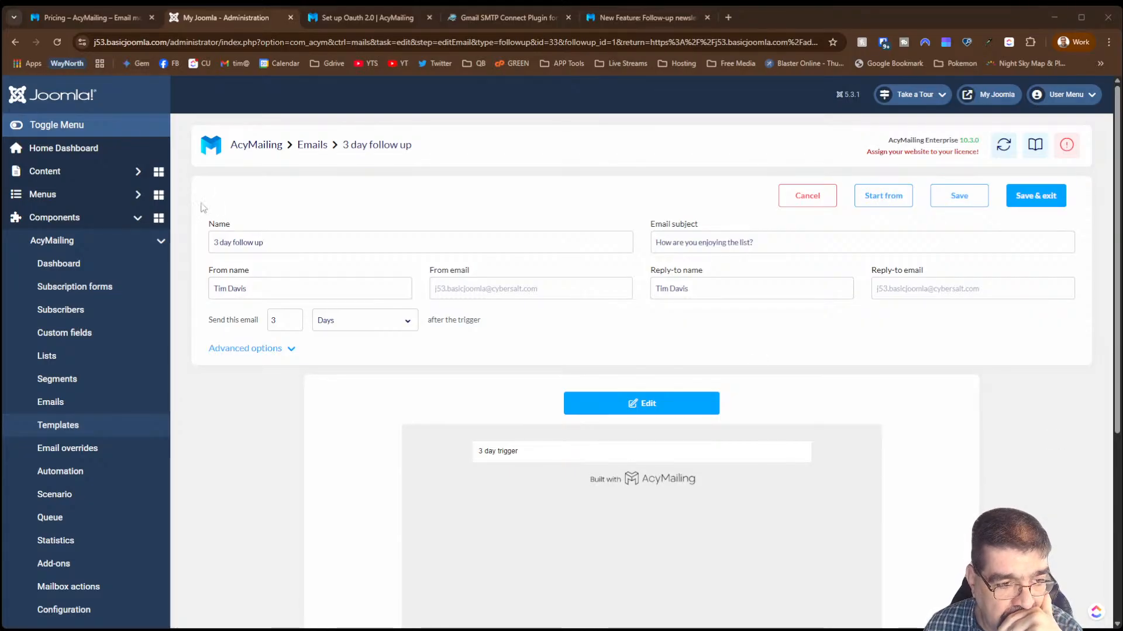
- Open the Segments page from the AcyMailing sidebar
{"action": "left_click", "coordinate": [69, 383]}
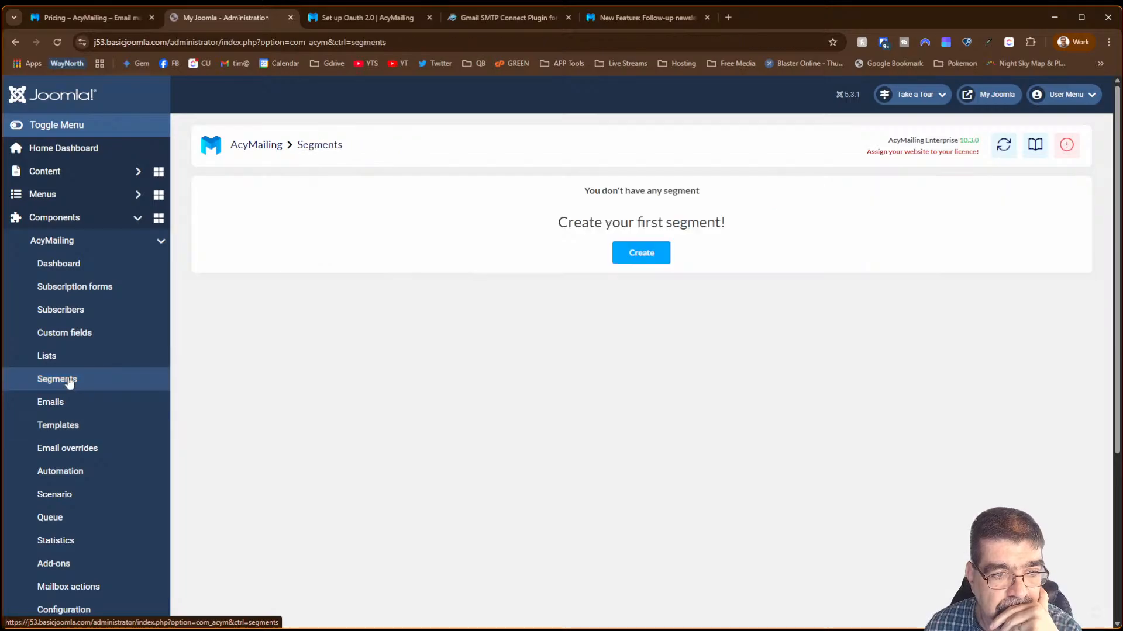
- Create a new segment and choose the Site account user field filter
{"action": "left_click", "coordinate": [641, 253]}
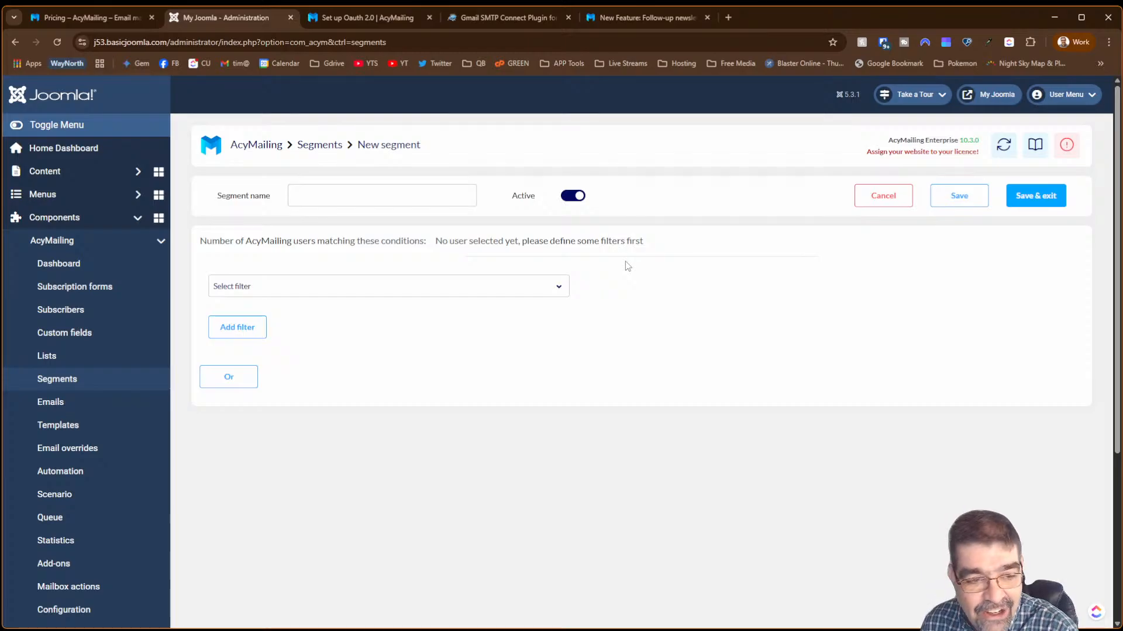
{"action": "left_click", "coordinate": [377, 282]}
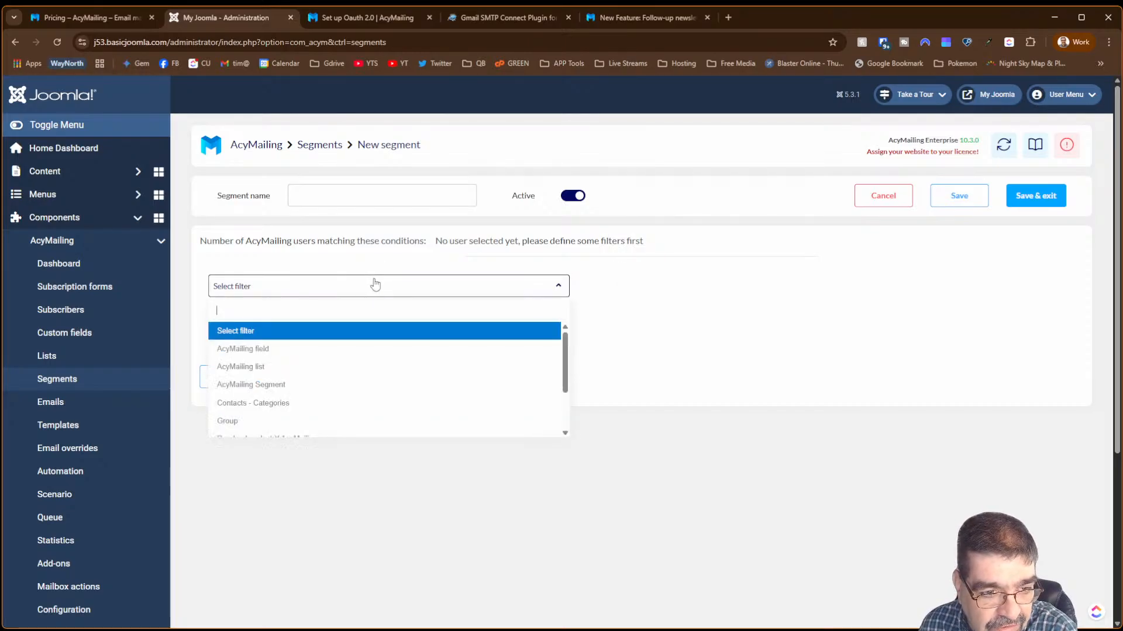
{"action": "left_click", "coordinate": [346, 255]}
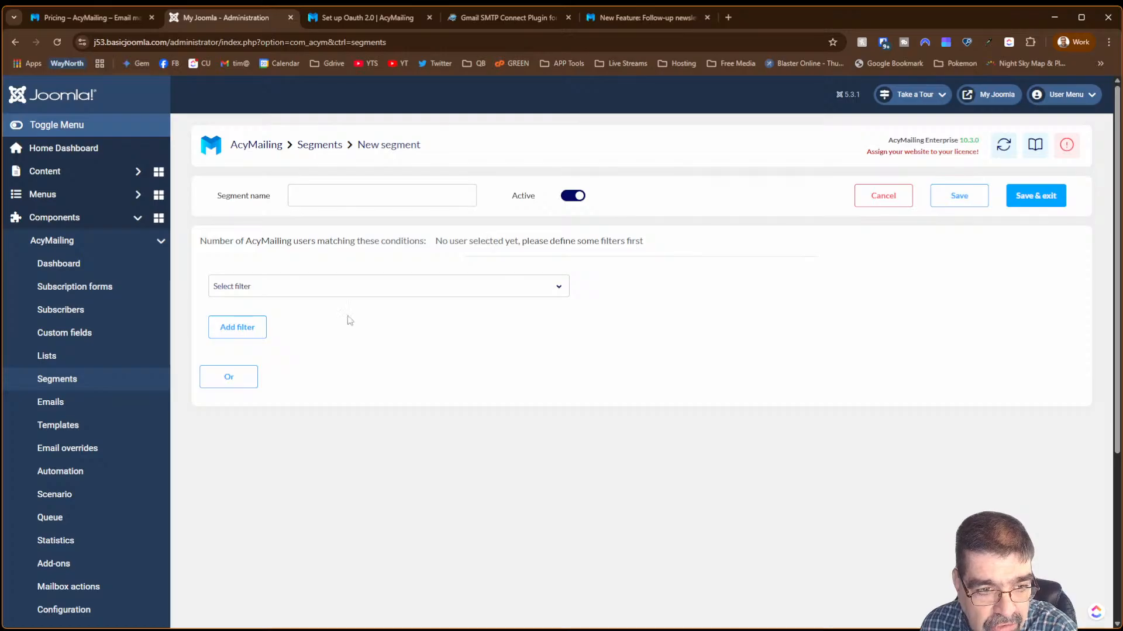
{"action": "left_click", "coordinate": [353, 287]}
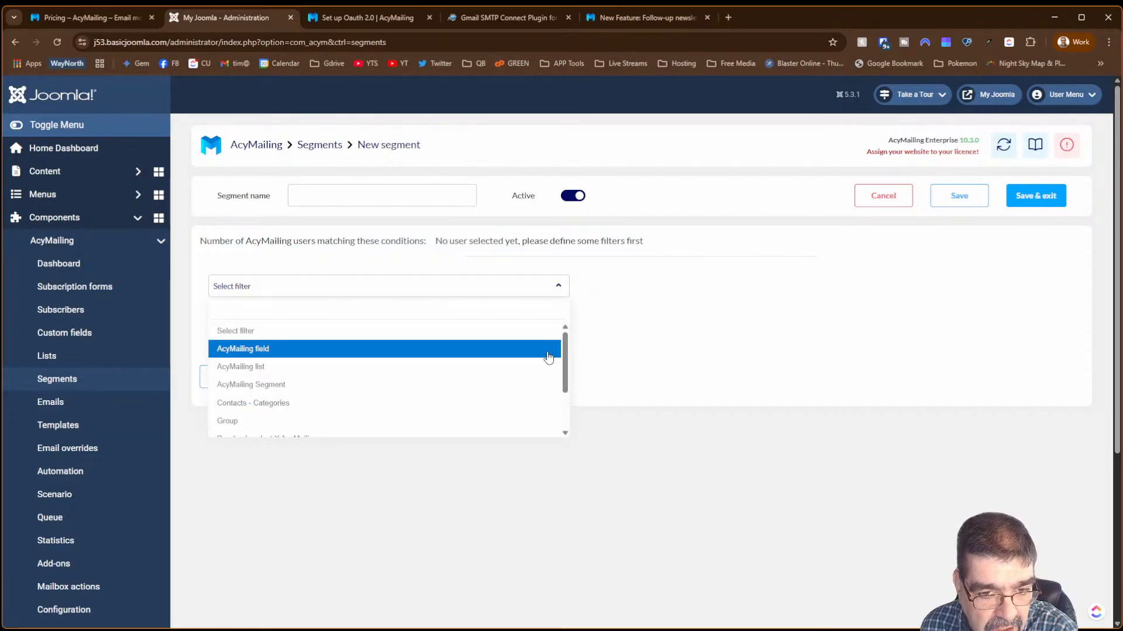
{"action": "left_click_drag", "start_coordinate": [565, 357], "coordinate": [573, 410]}
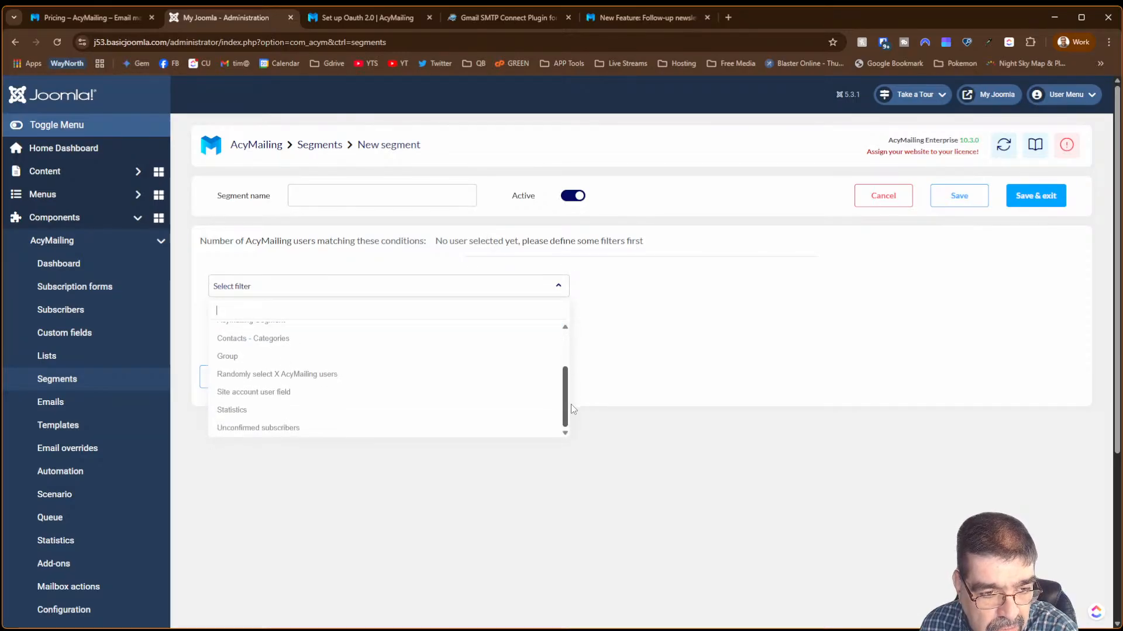
{"action": "left_click", "coordinate": [366, 391]}
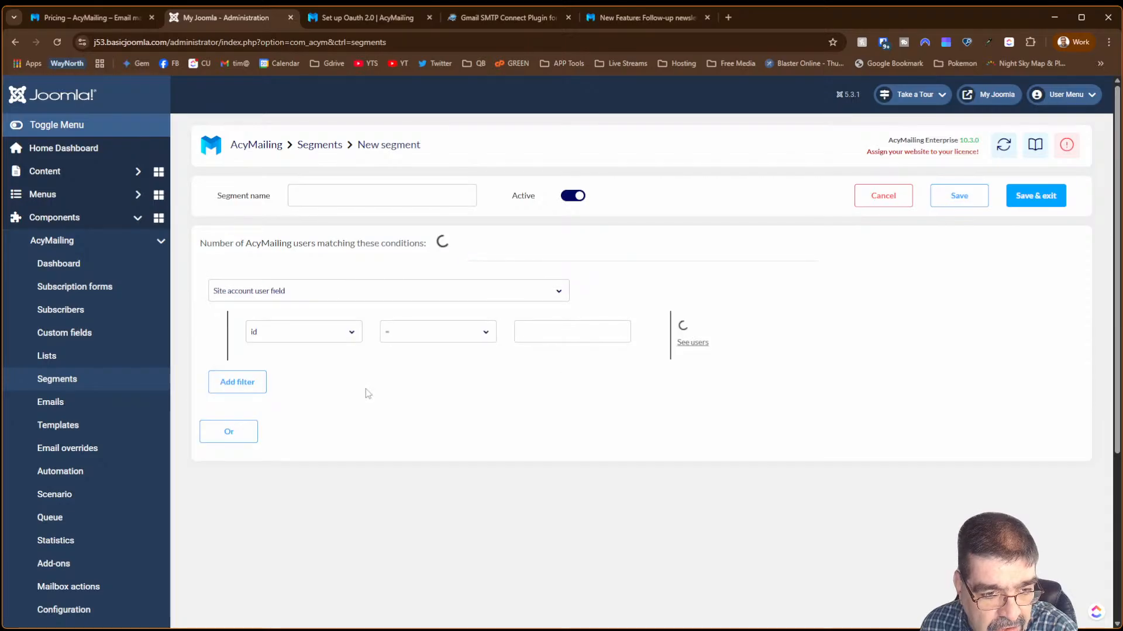
- Set the condition to name Contains 't' and preview the matching subscribers
{"action": "left_click", "coordinate": [405, 329]}
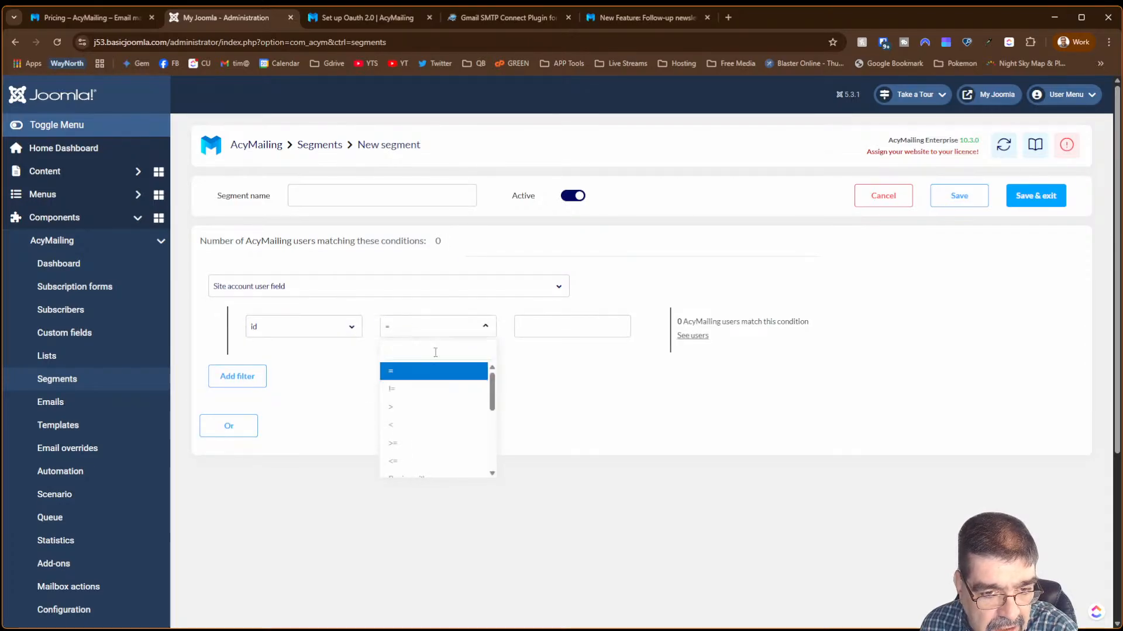
{"action": "left_click", "coordinate": [343, 329]}
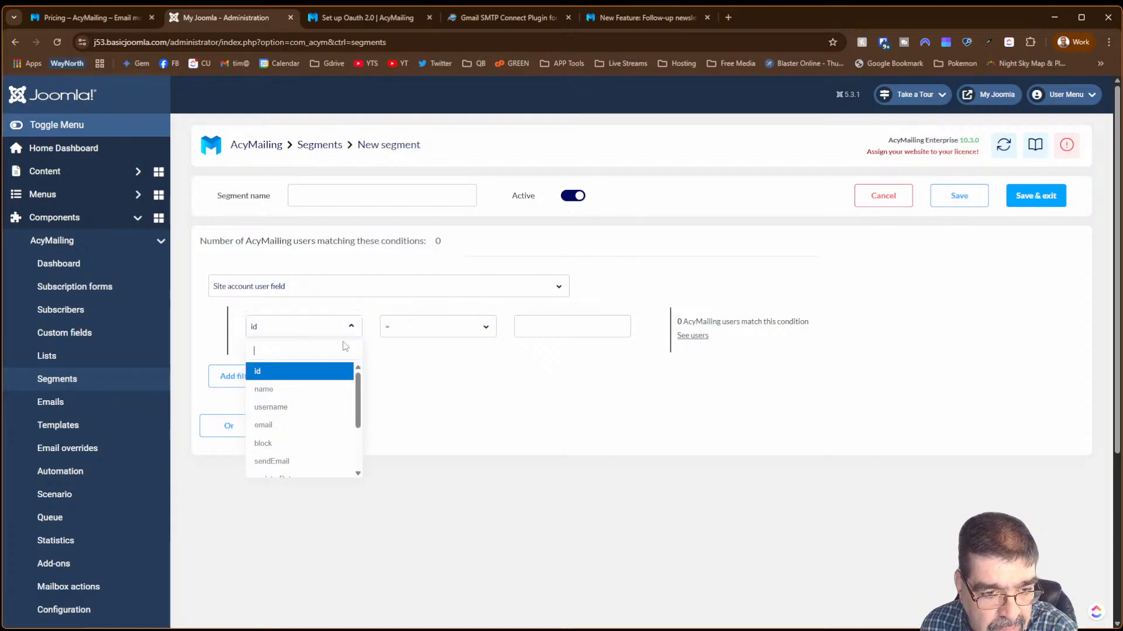
{"action": "left_click", "coordinate": [329, 400]}
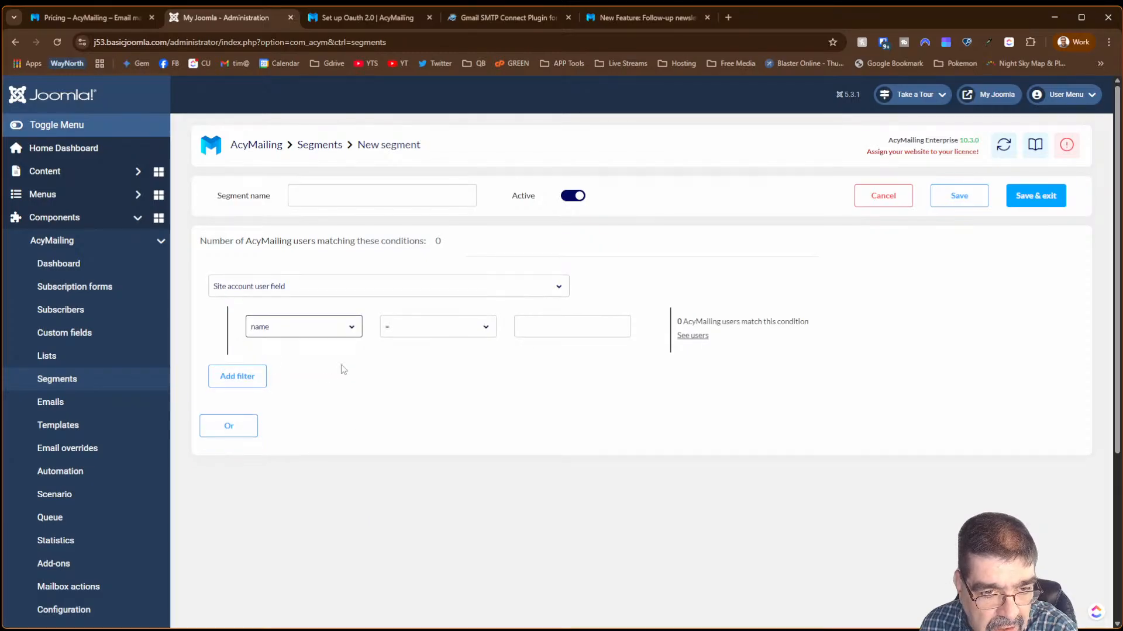
{"action": "left_click", "coordinate": [452, 337]}
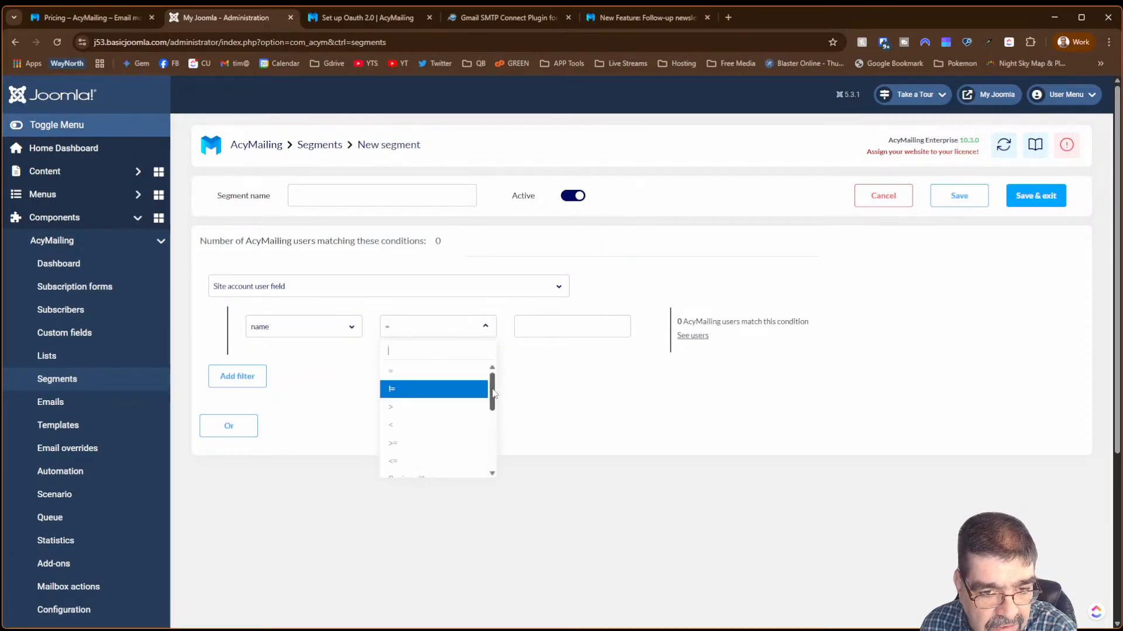
{"action": "left_click_drag", "start_coordinate": [492, 392], "coordinate": [492, 505]}
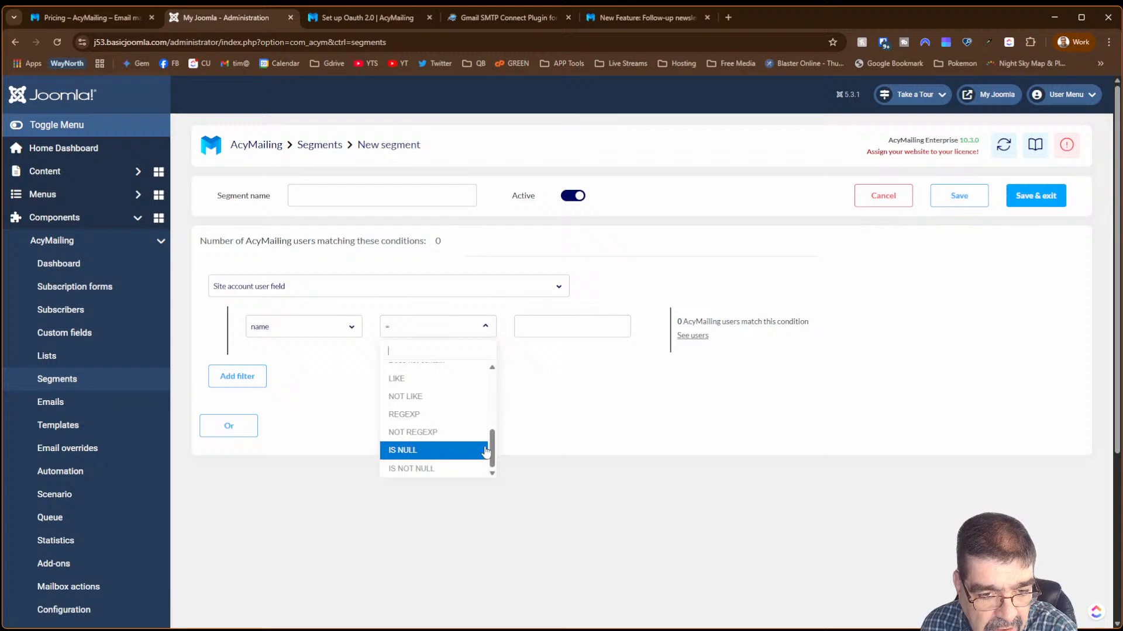
{"action": "left_click_drag", "start_coordinate": [493, 448], "coordinate": [493, 426]}
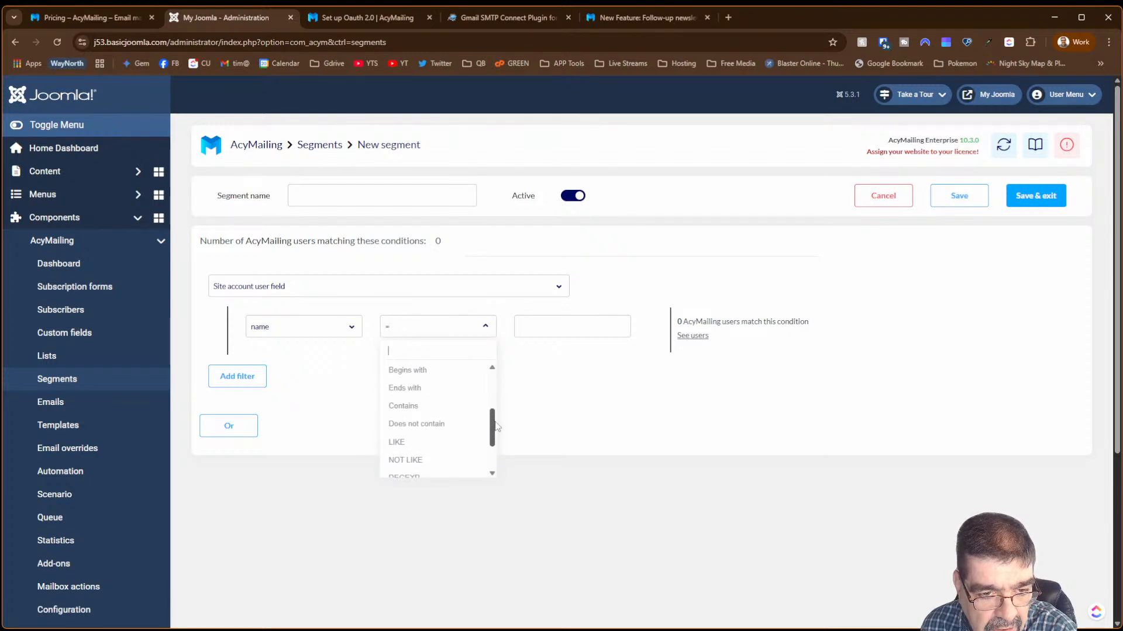
{"action": "left_click", "coordinate": [461, 405]}
{"action": "left_click", "coordinate": [536, 333]}
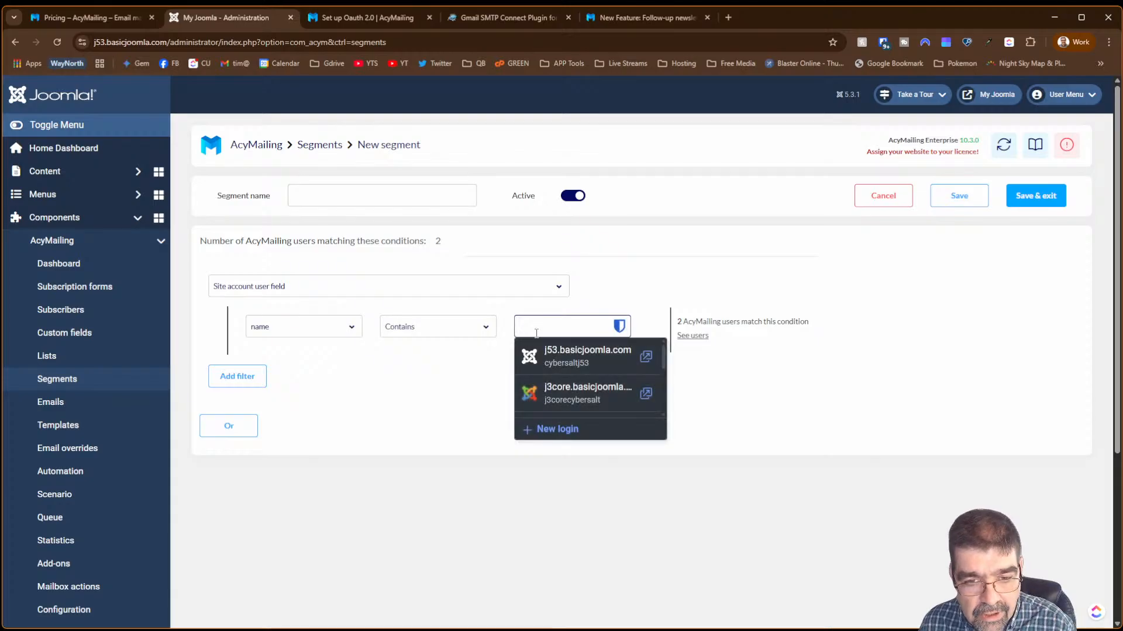
{"action": "type", "text": "tim"}
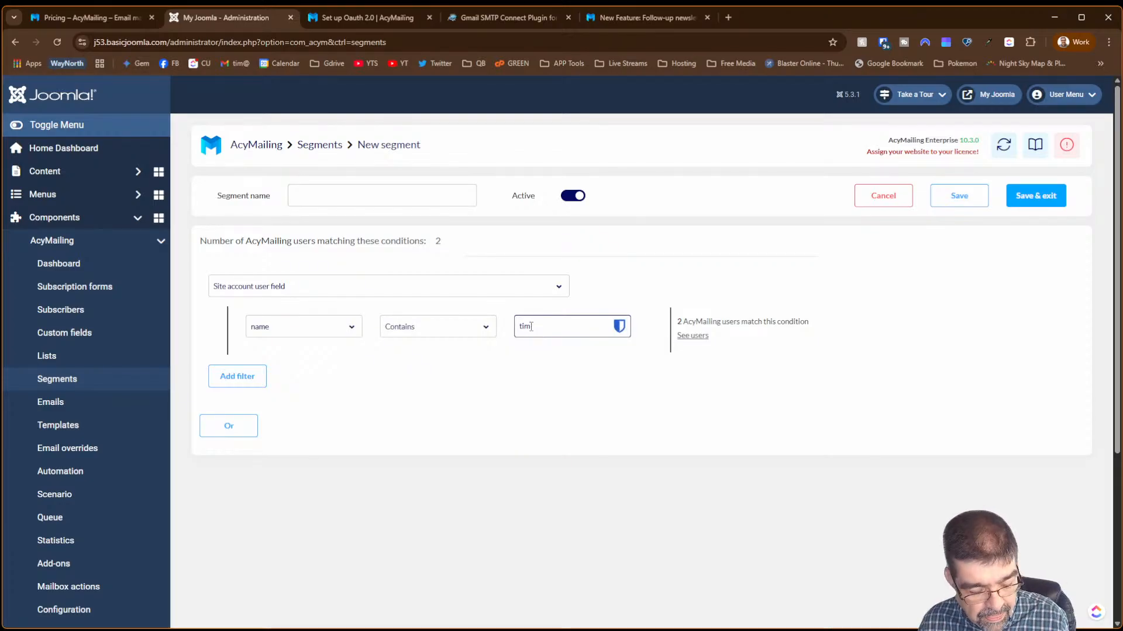
{"action": "left_click", "coordinate": [769, 344]}
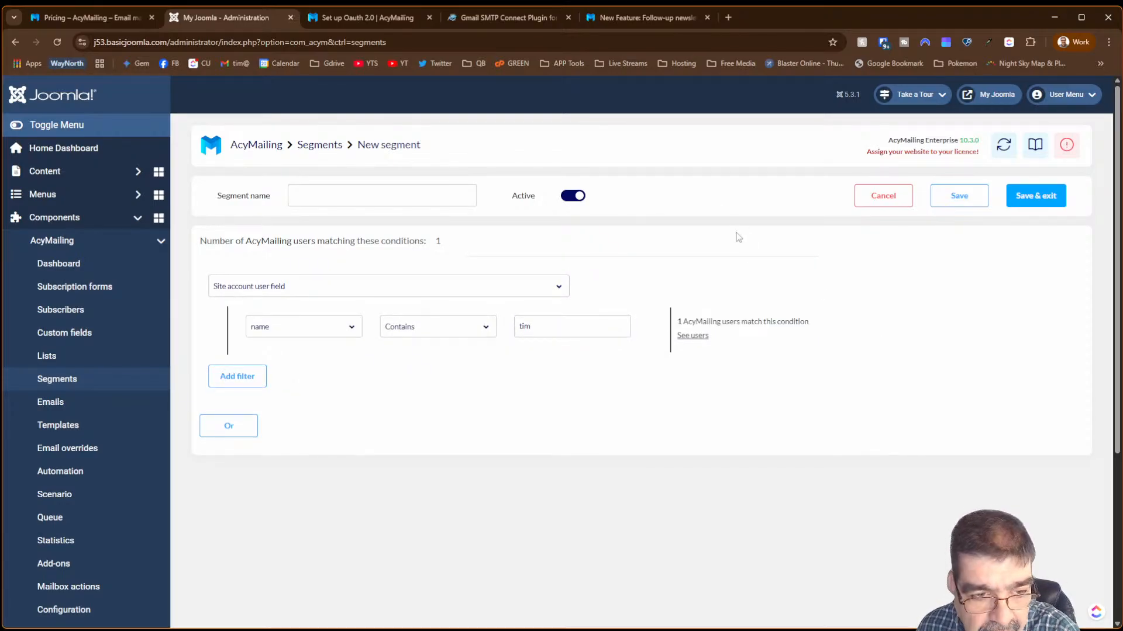
{"action": "left_click", "coordinate": [699, 338]}
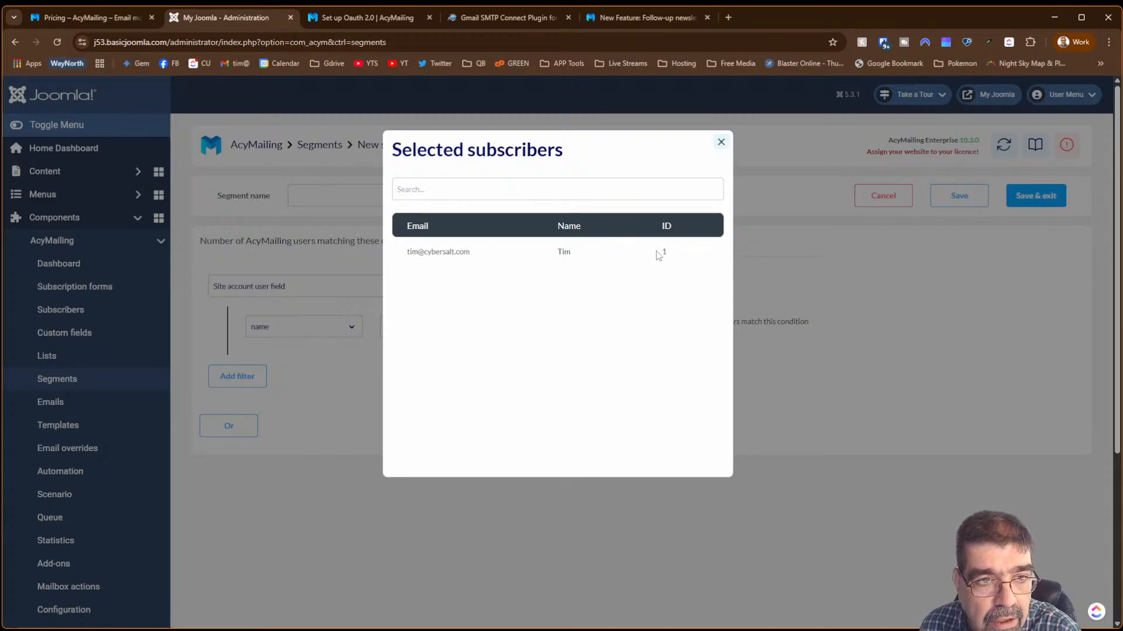
- Duplicate the admin tab and open Joomla's Users list from the dashboard
{"action": "right_click", "coordinate": [222, 19]}
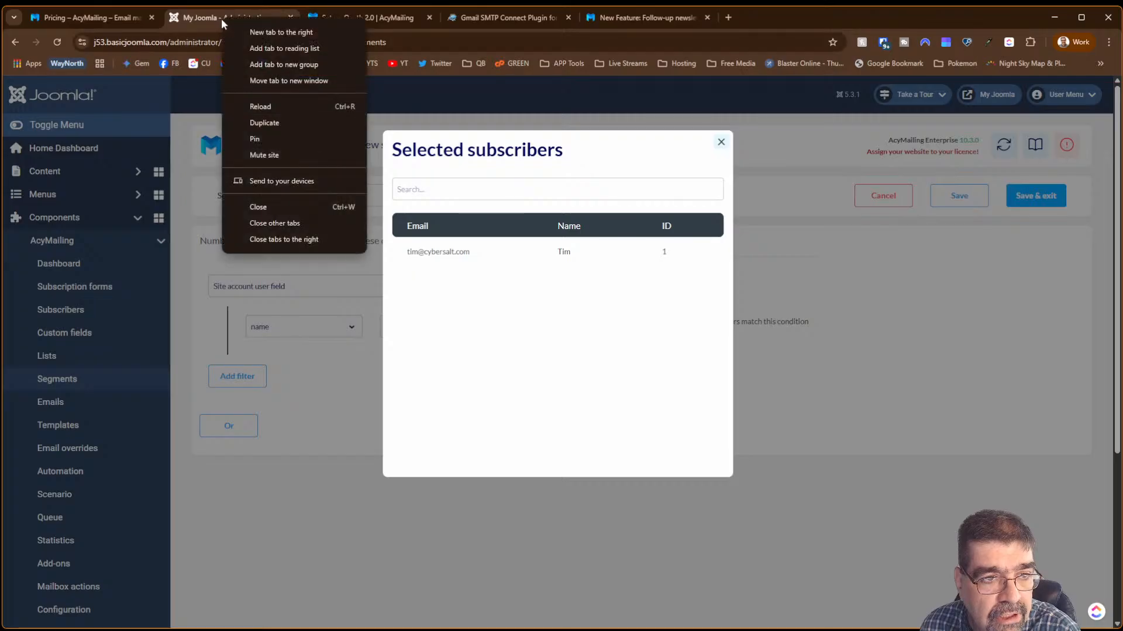
{"action": "left_click", "coordinate": [268, 121]}
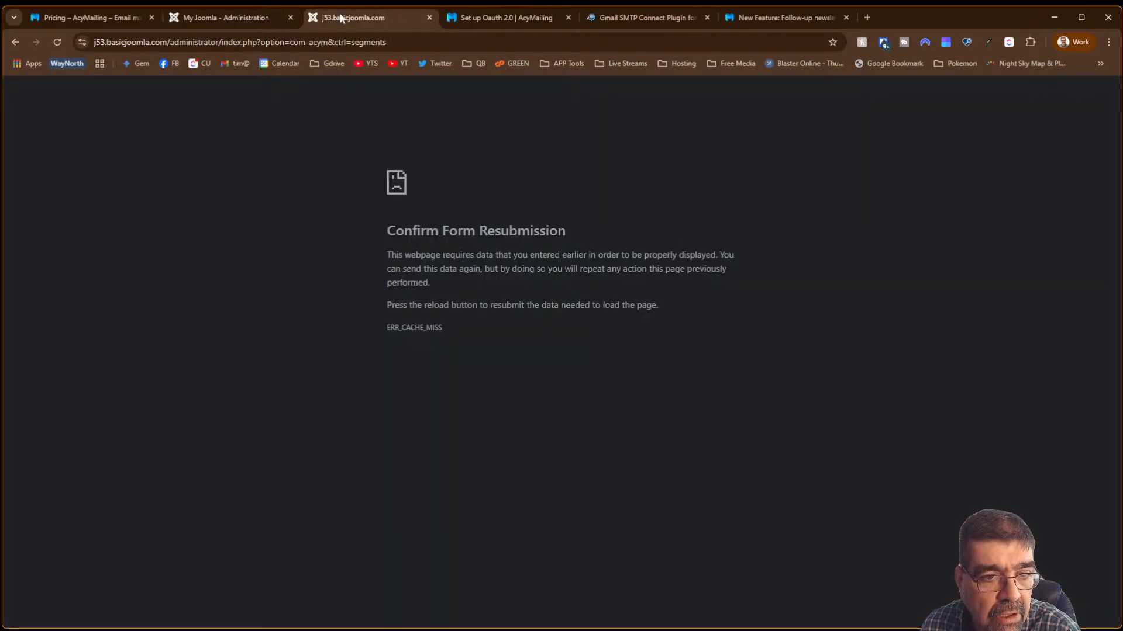
{"action": "left_click_drag", "start_coordinate": [226, 45], "coordinate": [469, 80]}
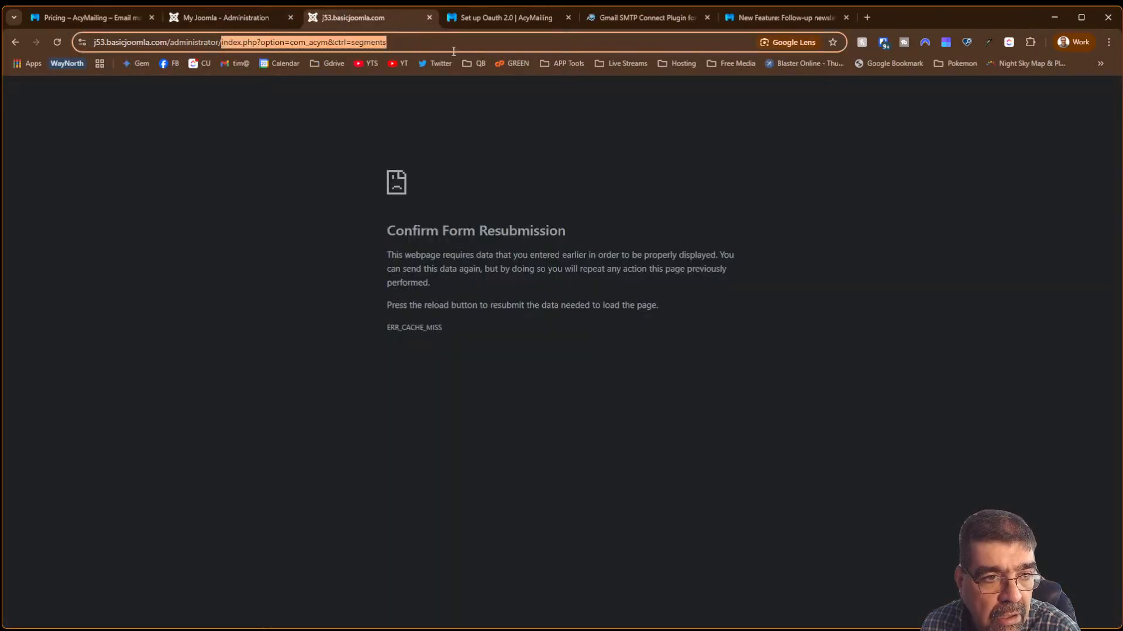
{"action": "key", "text": "BackSpace"}
{"action": "key", "text": "Return"}
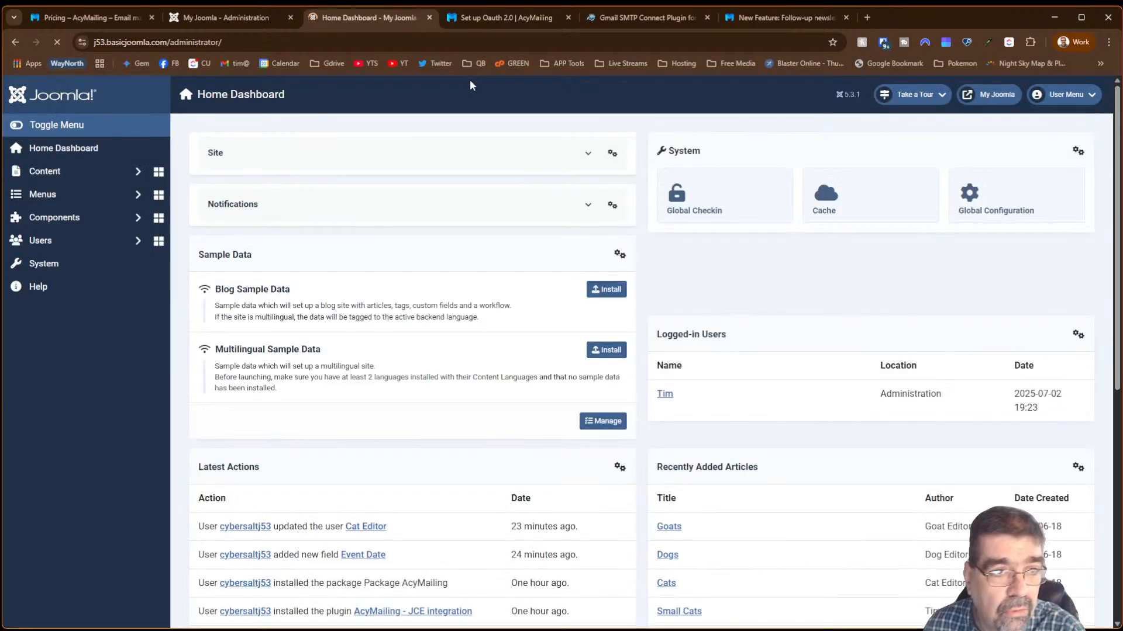
{"action": "left_click", "coordinate": [79, 172]}
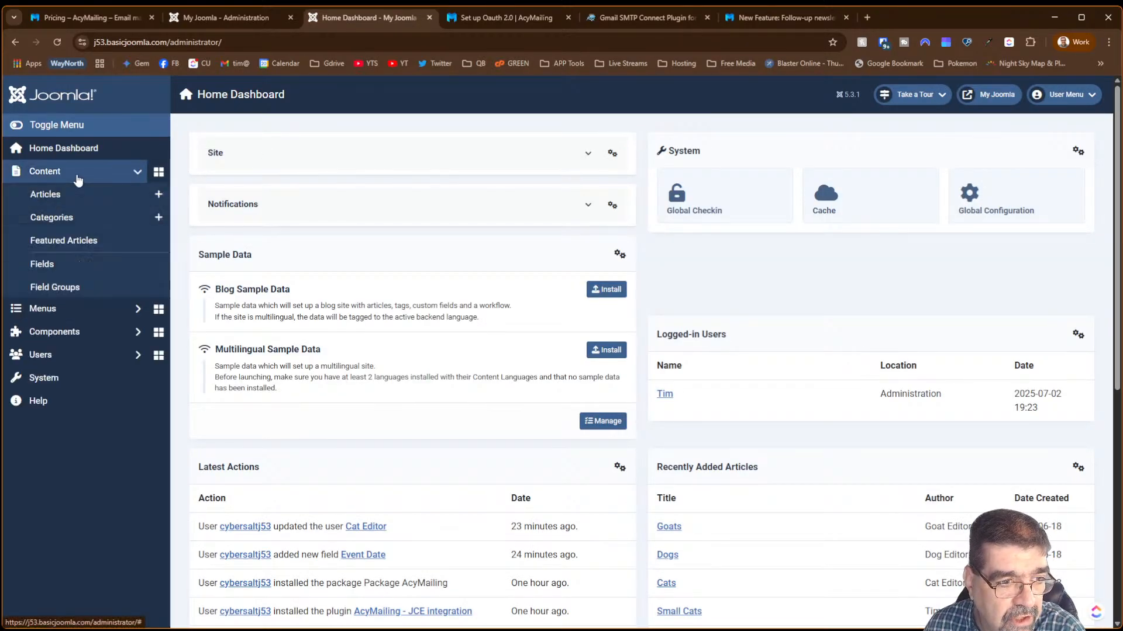
{"action": "left_click", "coordinate": [59, 422]}
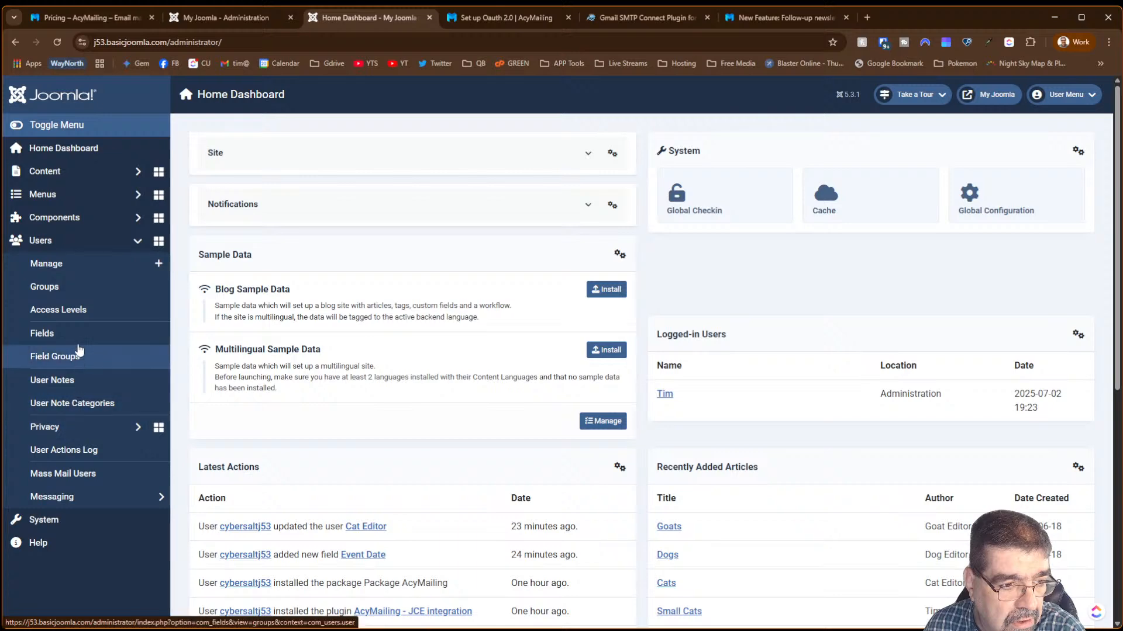
{"action": "left_click", "coordinate": [59, 264]}
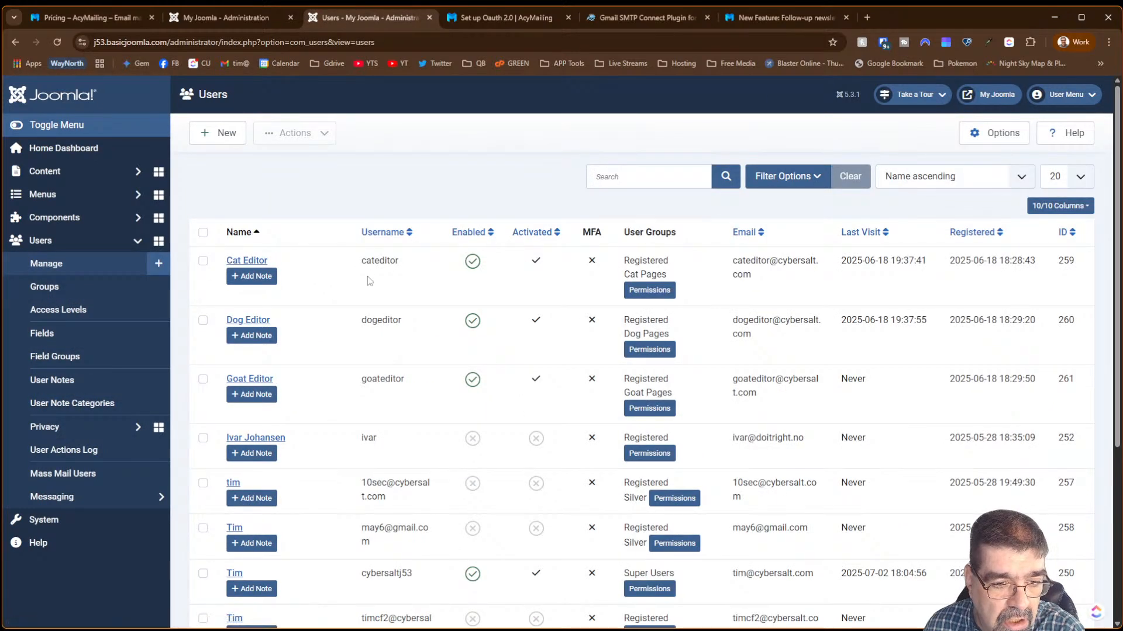
- Filter the Users list to show only enabled accounts
{"action": "scroll", "coordinate": [367, 281], "scroll_direction": "down", "scroll_amount": 3}
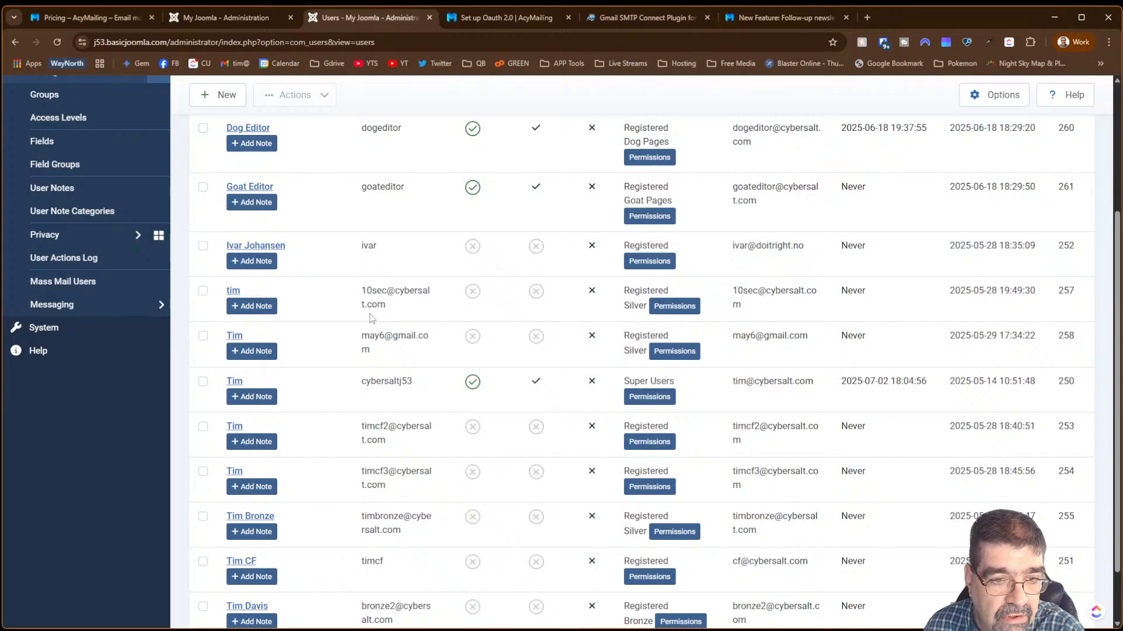
{"action": "scroll", "coordinate": [336, 264], "scroll_direction": "up", "scroll_amount": 3}
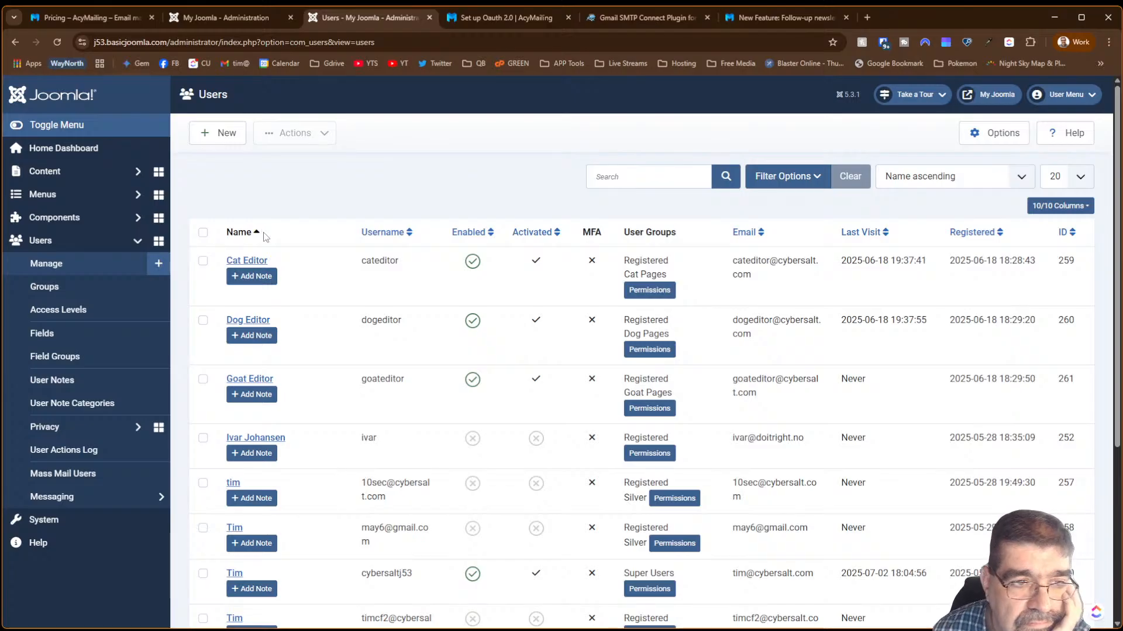
{"action": "scroll", "coordinate": [266, 263], "scroll_direction": "down", "scroll_amount": 3}
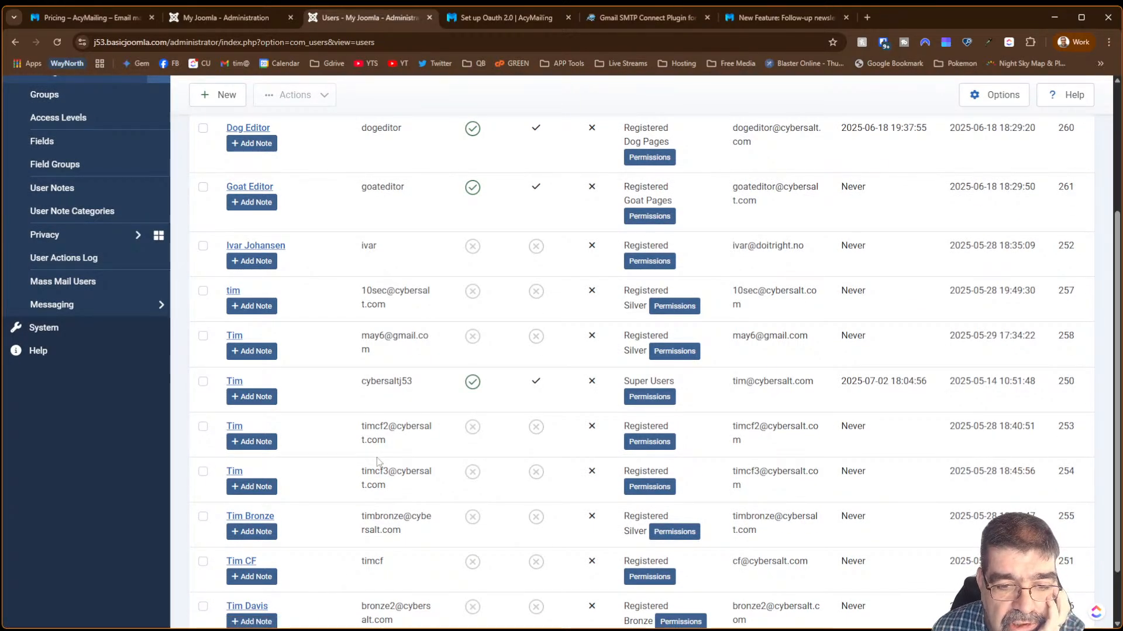
{"action": "scroll", "coordinate": [369, 471], "scroll_direction": "down", "scroll_amount": 1}
{"action": "scroll", "coordinate": [367, 473], "scroll_direction": "up", "scroll_amount": 5}
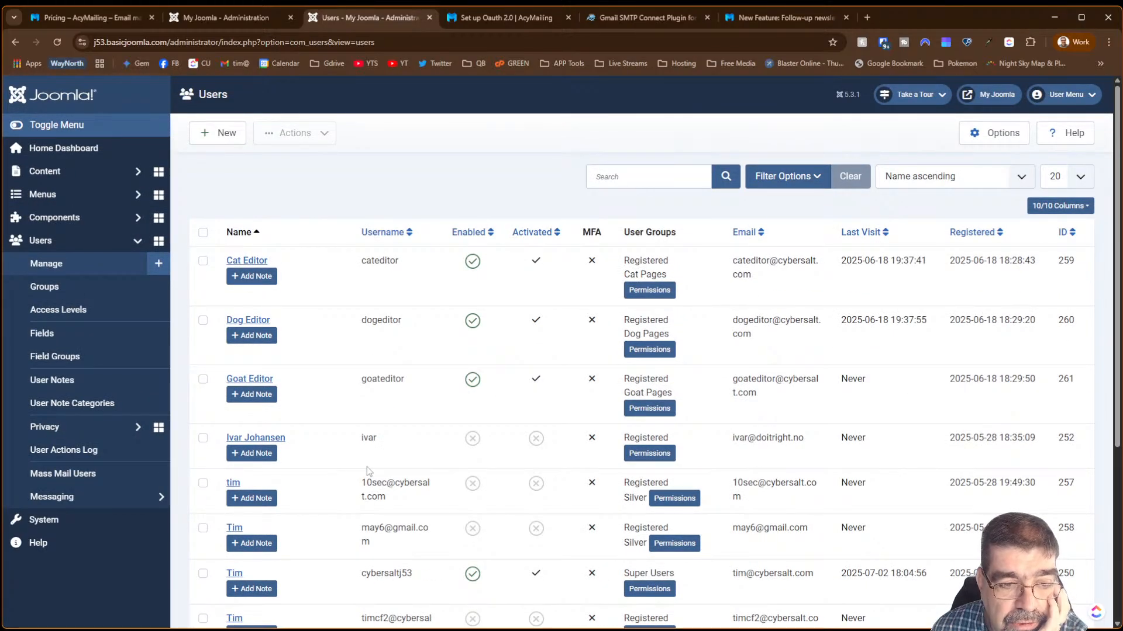
{"action": "scroll", "coordinate": [367, 467], "scroll_direction": "down", "scroll_amount": 3}
{"action": "scroll", "coordinate": [367, 466], "scroll_direction": "up", "scroll_amount": 3}
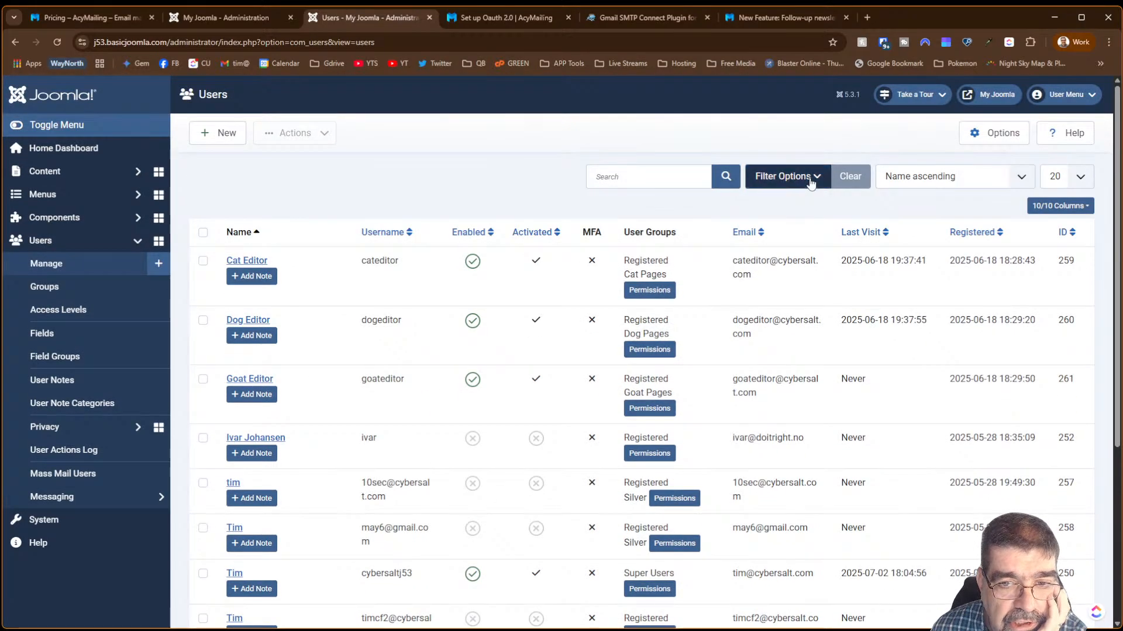
{"action": "left_click", "coordinate": [789, 178]}
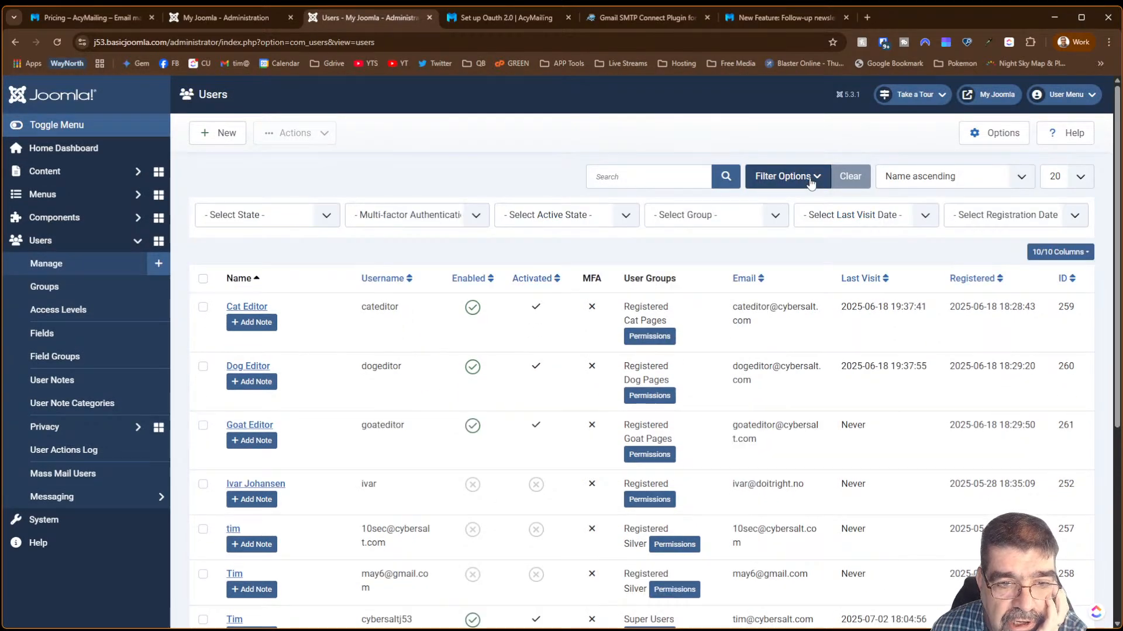
{"action": "left_click", "coordinate": [300, 219]}
{"action": "left_click", "coordinate": [292, 247]}
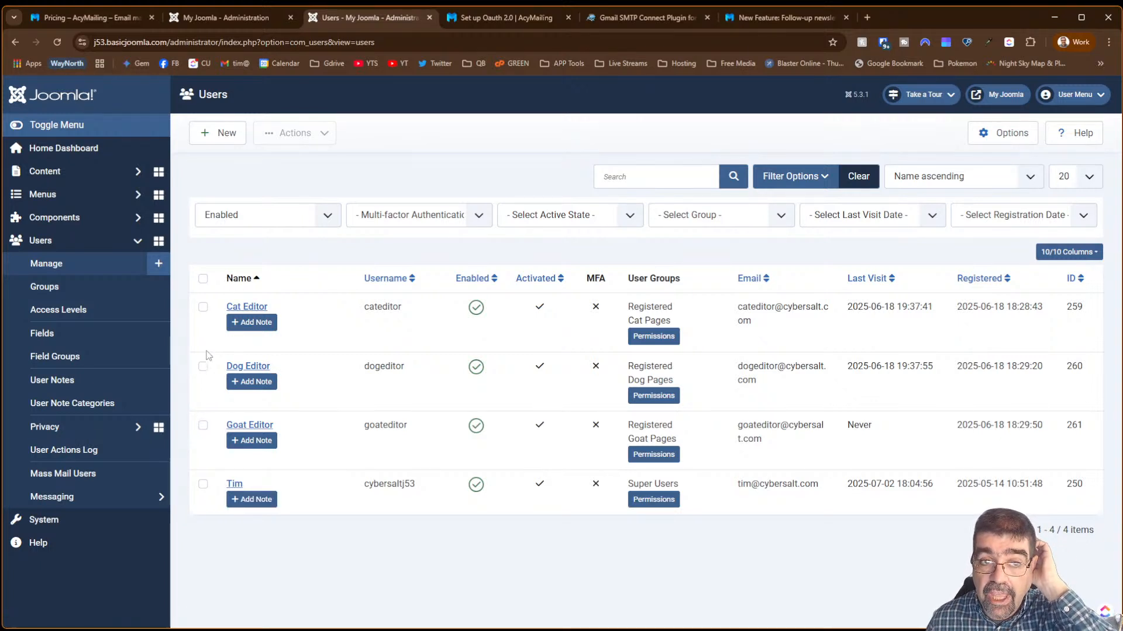
- Change the name condition value to 'editor' and check its single matching subscriber against the Users list
{"action": "left_click", "coordinate": [212, 20]}
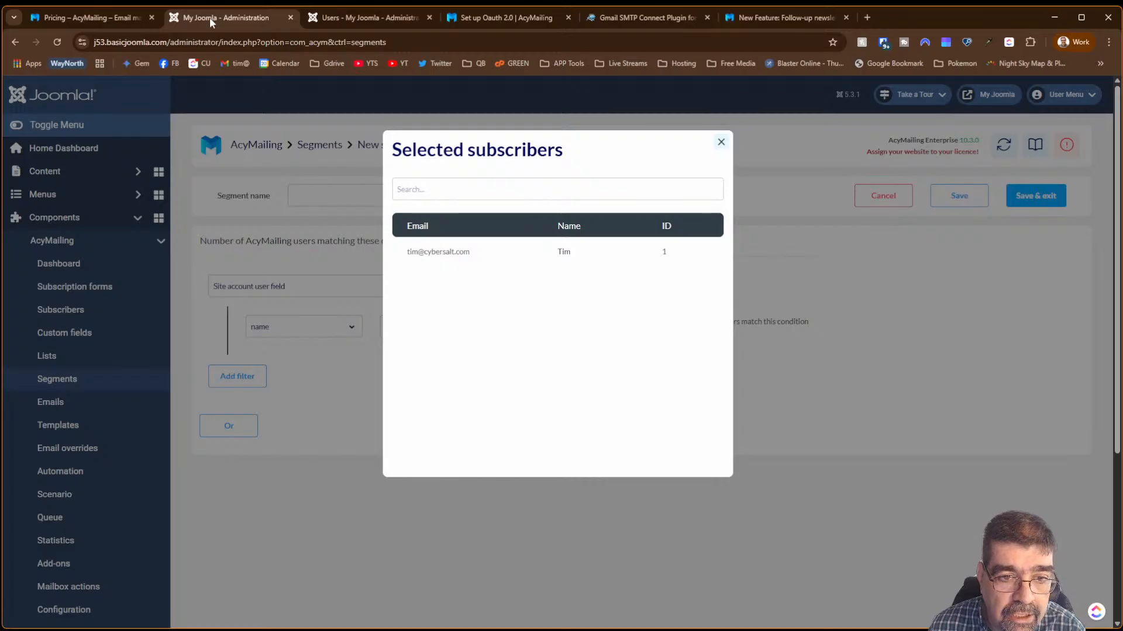
{"action": "left_click", "coordinate": [721, 143]}
{"action": "left_click", "coordinate": [534, 325]}
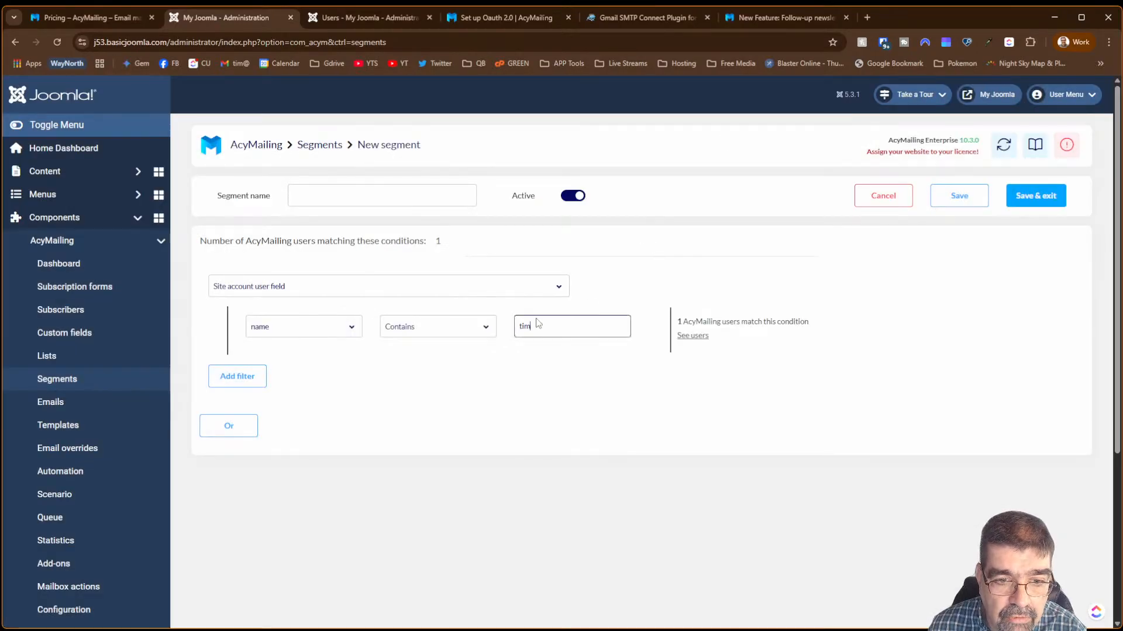
{"action": "double_click", "coordinate": [527, 325]}
{"action": "type", "text": "editor"}
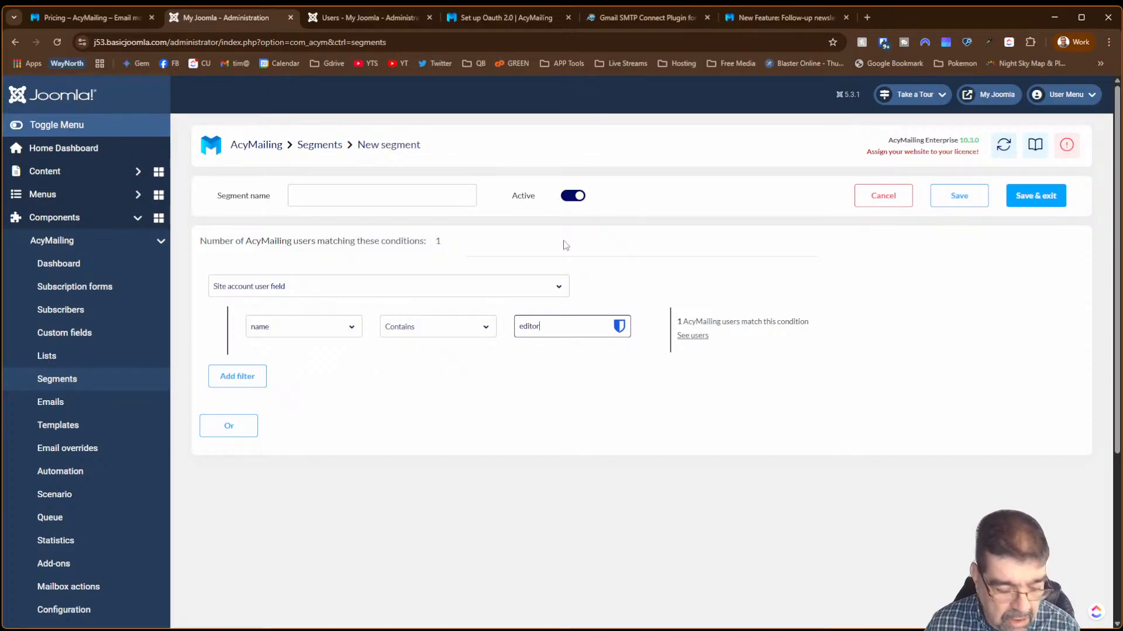
{"action": "left_click", "coordinate": [565, 245]}
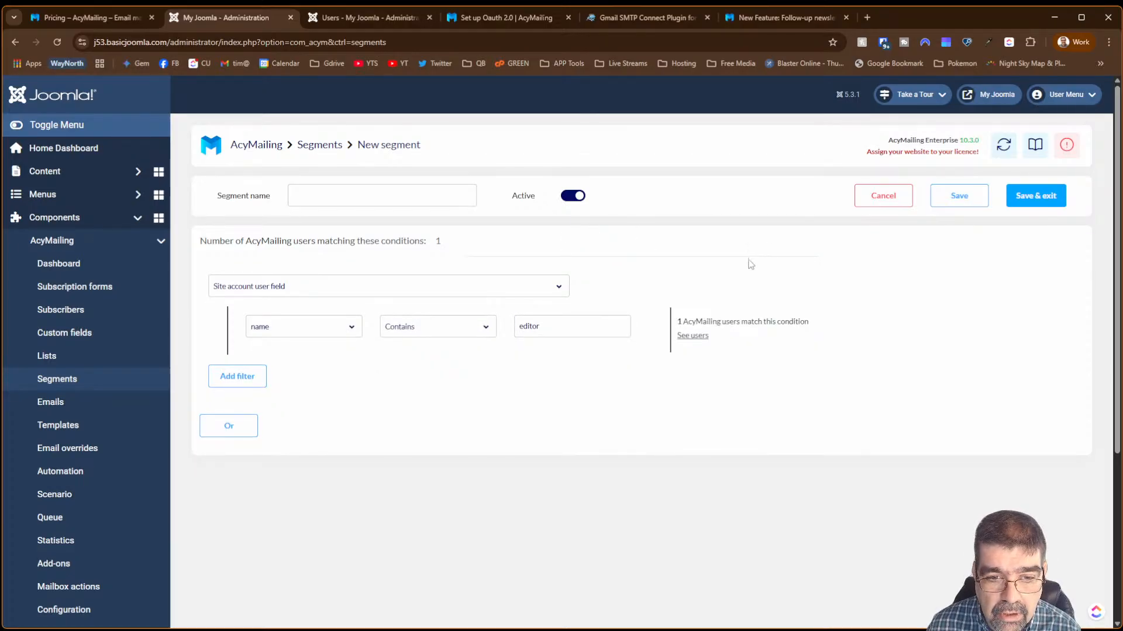
{"action": "left_click", "coordinate": [700, 336]}
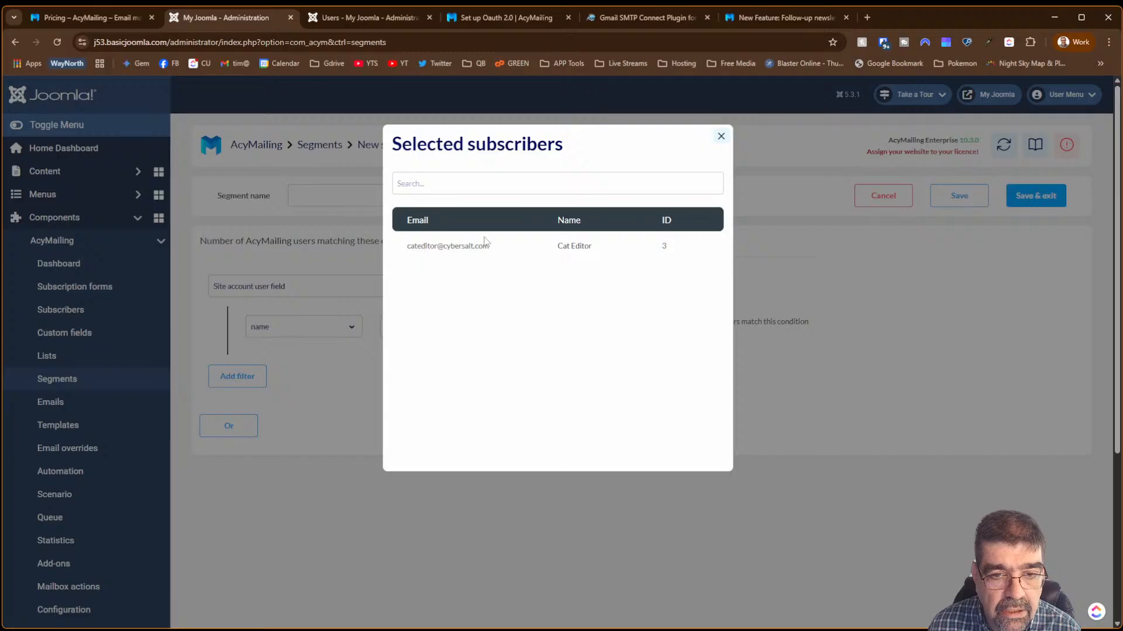
{"action": "left_click", "coordinate": [336, 18]}
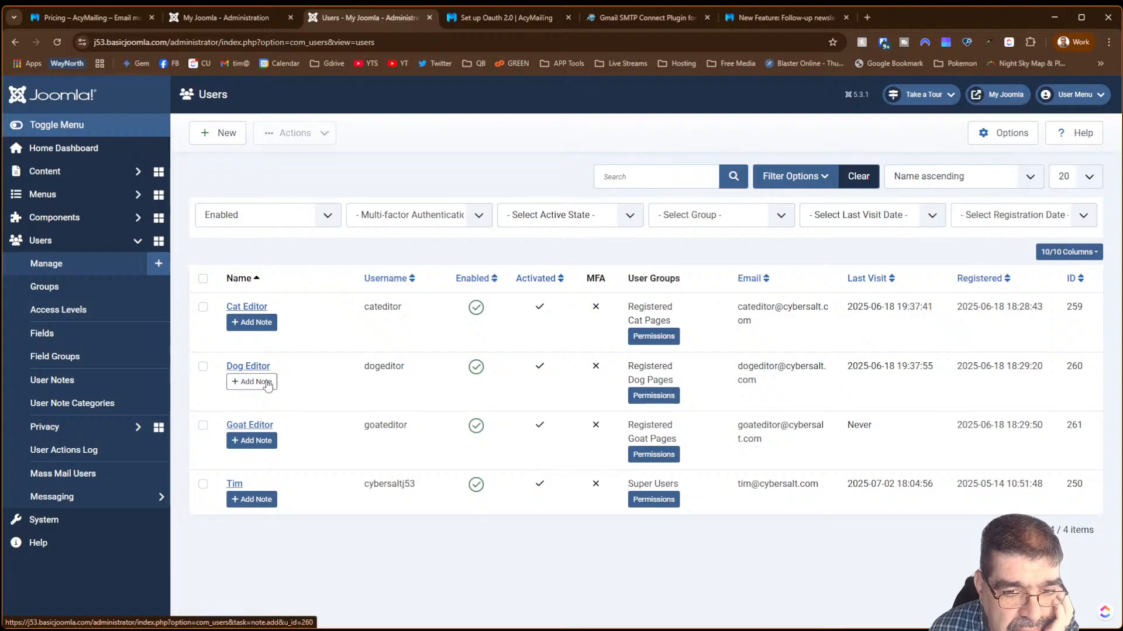
{"action": "left_click", "coordinate": [242, 21]}
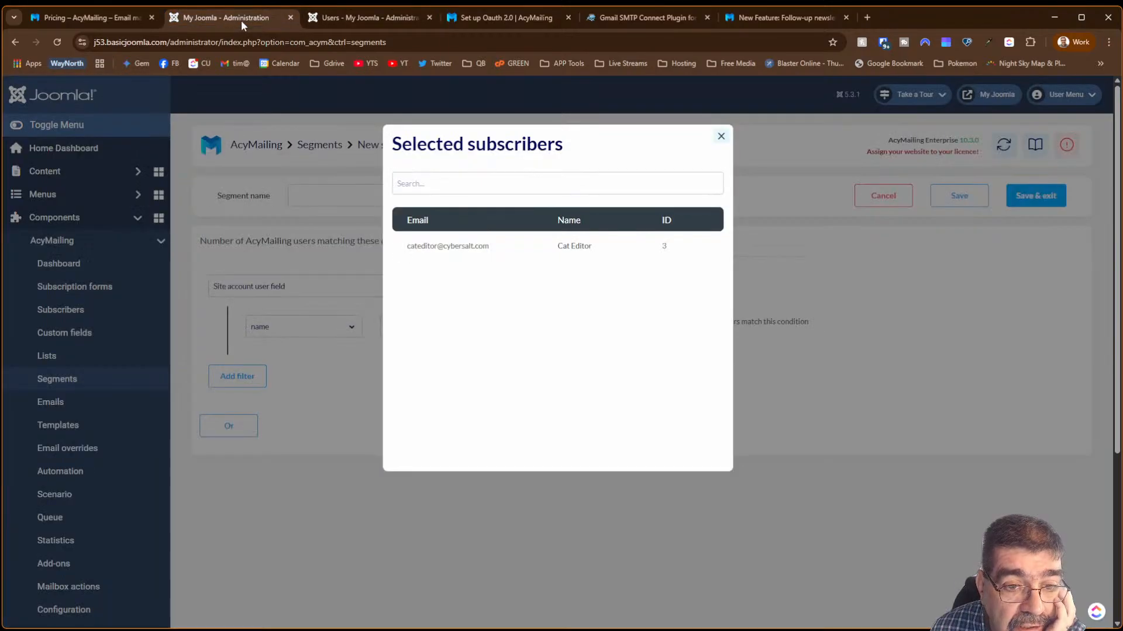
- Switch the name condition's operator to LIKE, then to REGEXP, so 'editor' matches 1 user
{"action": "left_click", "coordinate": [720, 136]}
{"action": "left_click", "coordinate": [401, 328]}
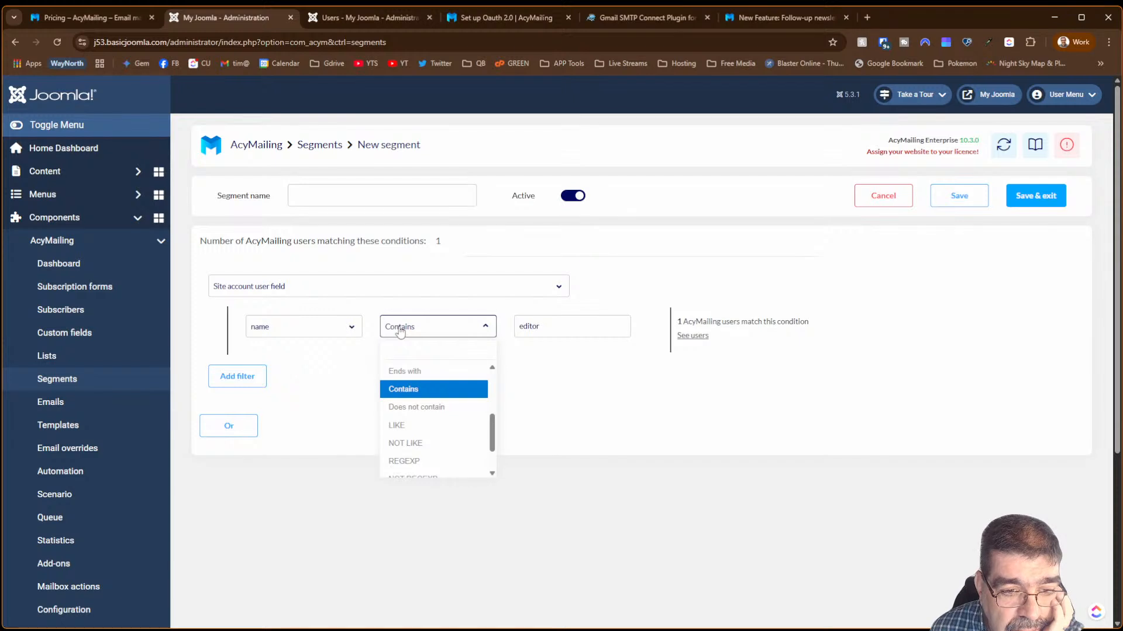
{"action": "scroll", "coordinate": [491, 426], "scroll_direction": "down", "scroll_amount": 1}
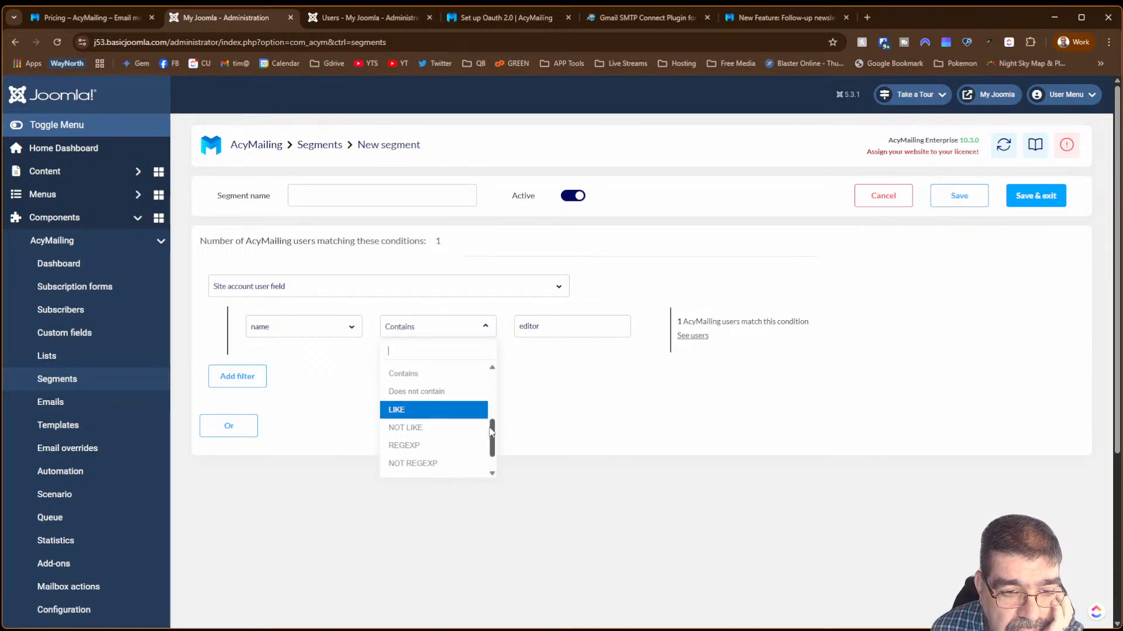
{"action": "left_click", "coordinate": [468, 418]}
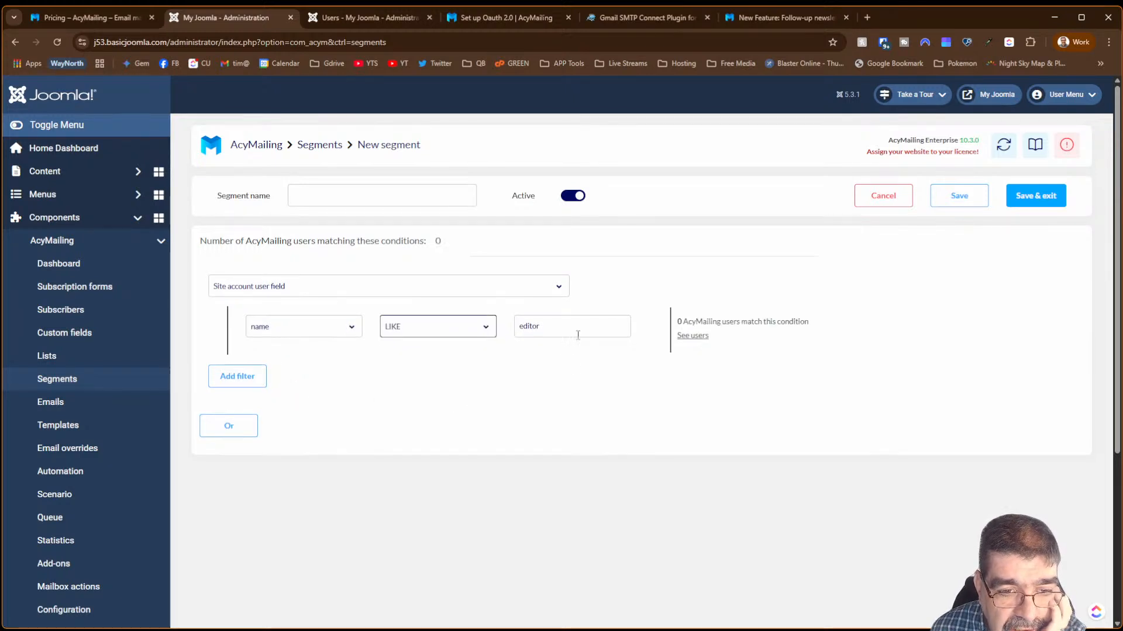
{"action": "left_click", "coordinate": [493, 332]}
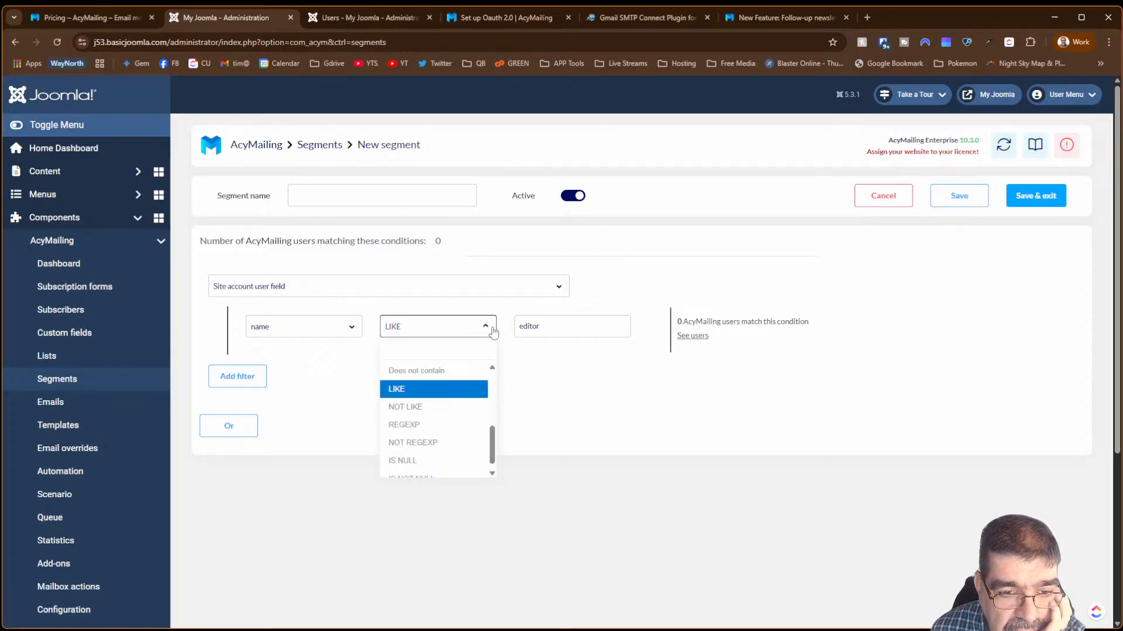
{"action": "scroll", "coordinate": [493, 438], "scroll_direction": "down", "scroll_amount": 1}
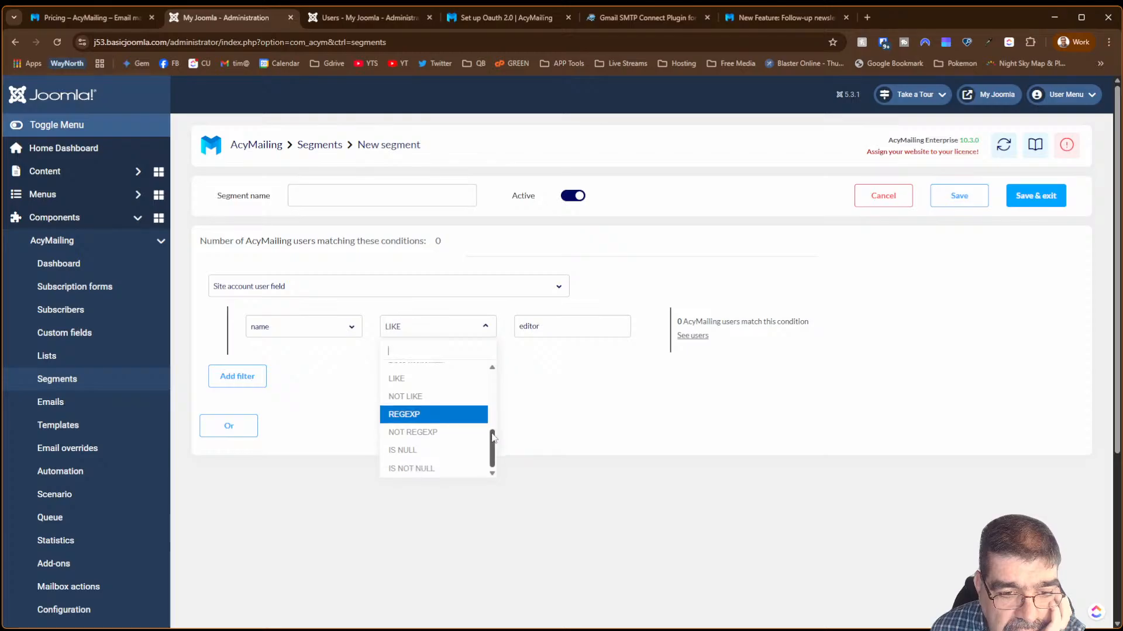
{"action": "left_click", "coordinate": [464, 419]}
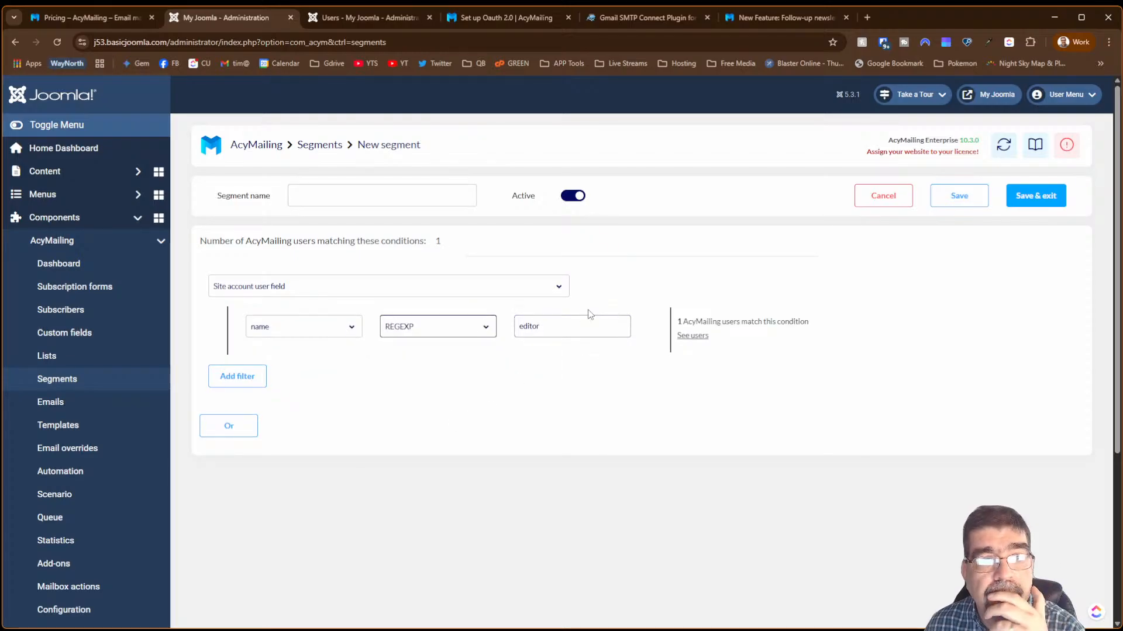
- Check the site's Users list, then return to the new segment page
{"action": "left_click", "coordinate": [344, 13]}
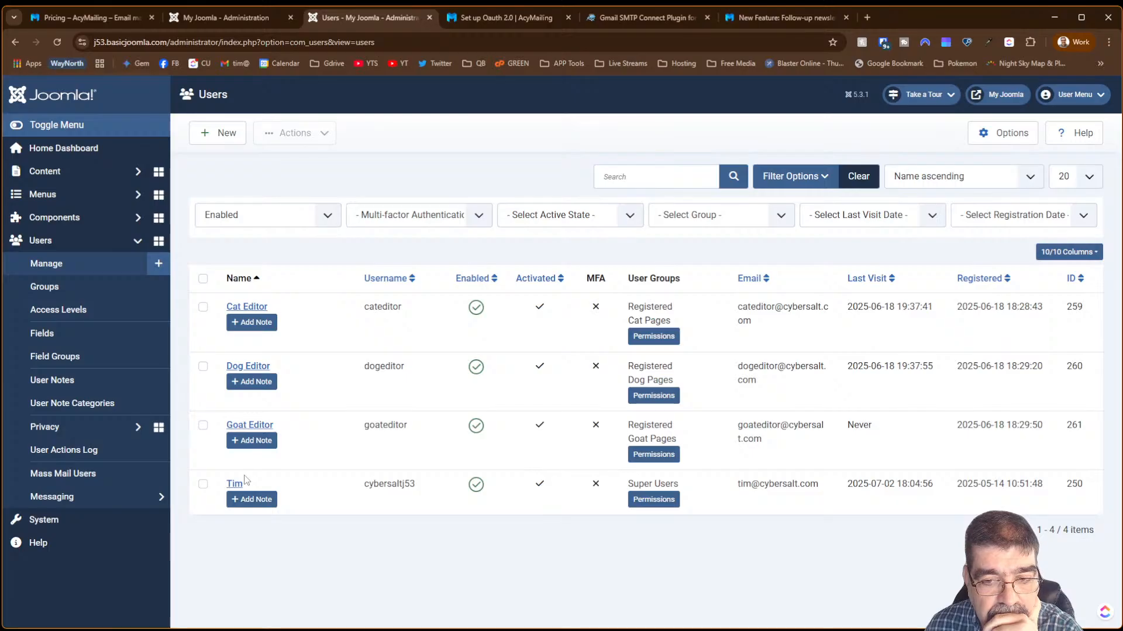
{"action": "left_click", "coordinate": [230, 23]}
{"action": "left_click", "coordinate": [318, 325]}
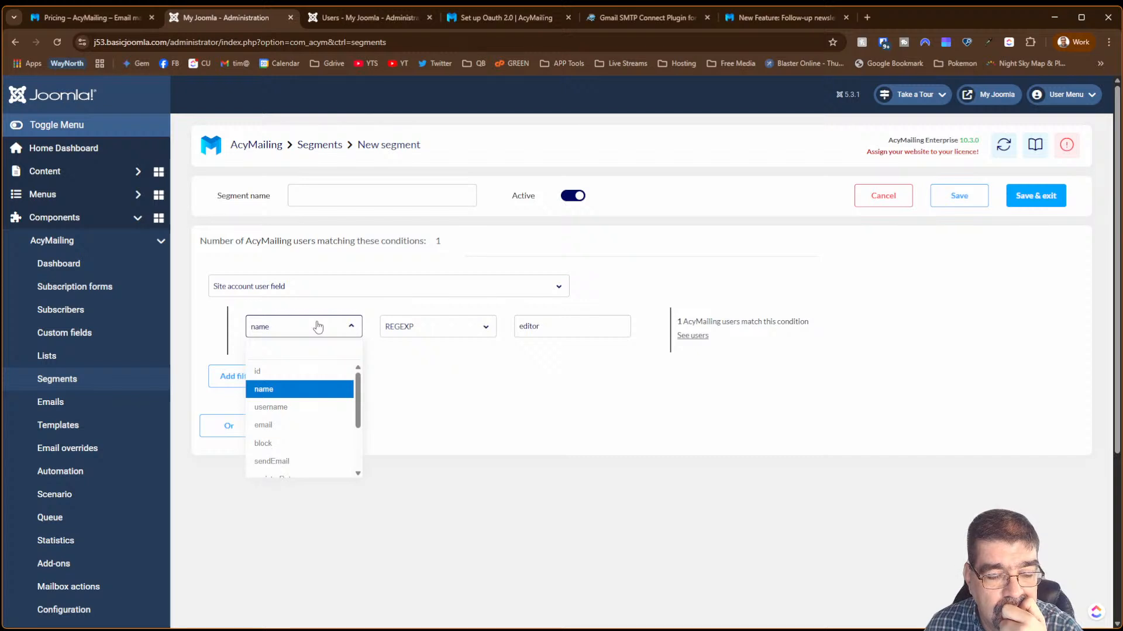
- Filter on username with the Contains operator and view the matching users
{"action": "left_click", "coordinate": [310, 408]}
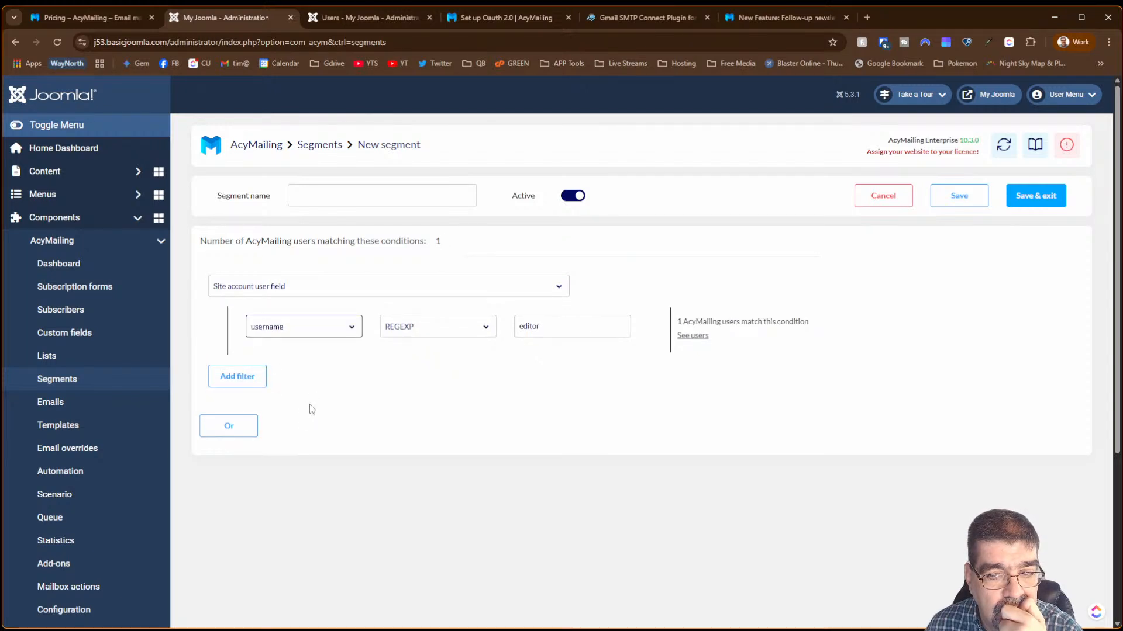
{"action": "left_click", "coordinate": [421, 328]}
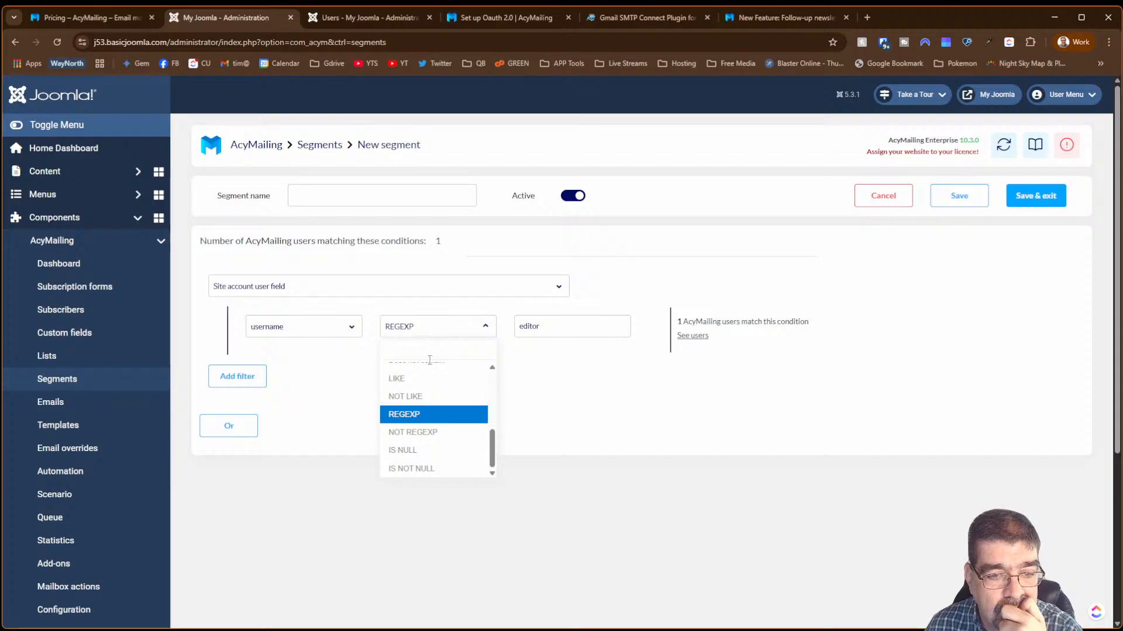
{"action": "scroll", "coordinate": [438, 422], "scroll_direction": "down", "scroll_amount": 3}
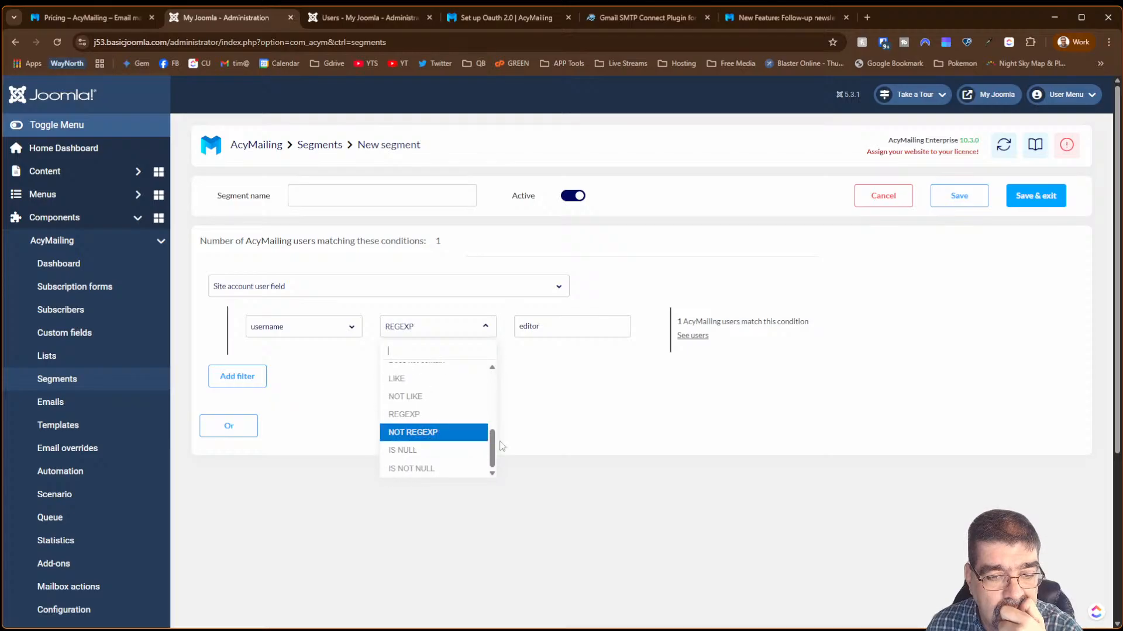
{"action": "left_click_drag", "start_coordinate": [493, 448], "coordinate": [494, 426]}
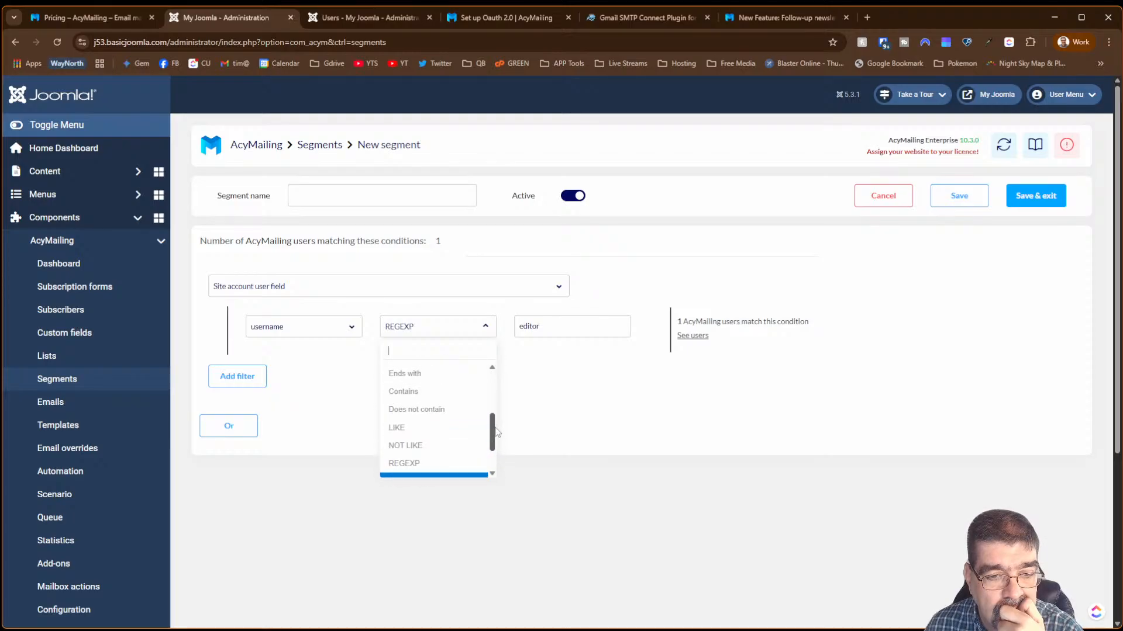
{"action": "left_click", "coordinate": [436, 393]}
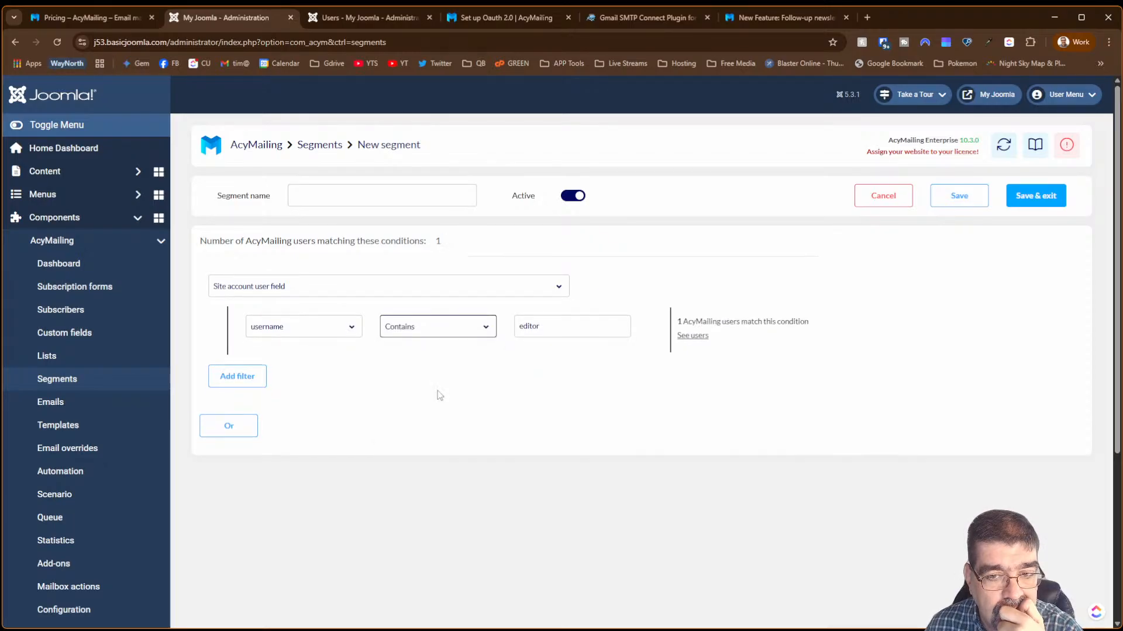
{"action": "left_click", "coordinate": [698, 337]}
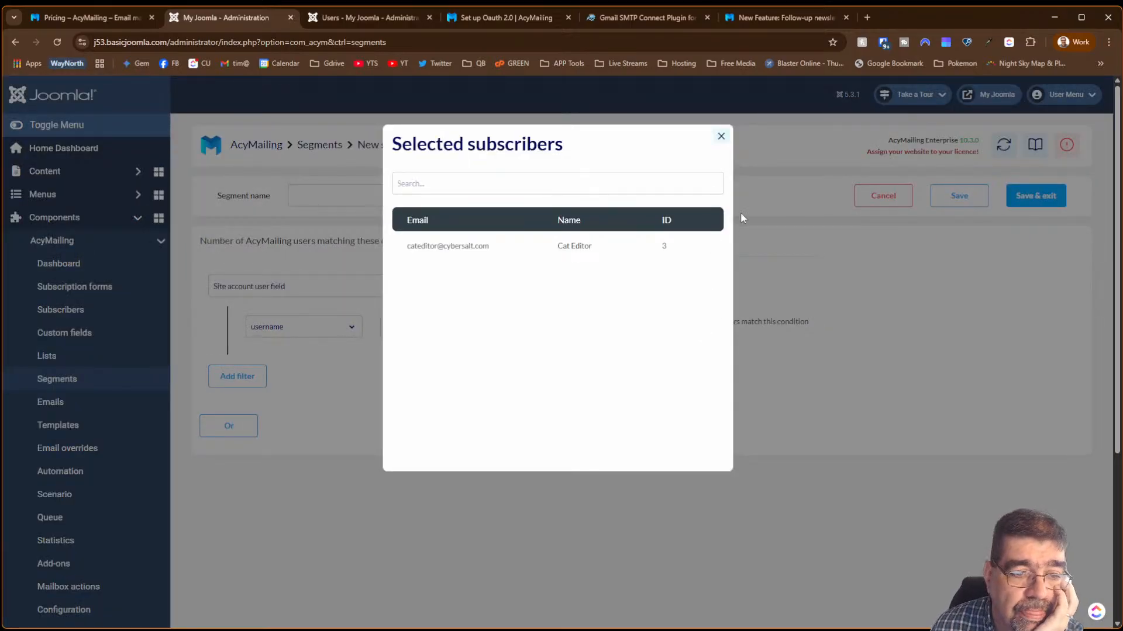
- Change the condition value to 'e' and view the 2 matching subscribers
{"action": "left_click", "coordinate": [930, 351]}
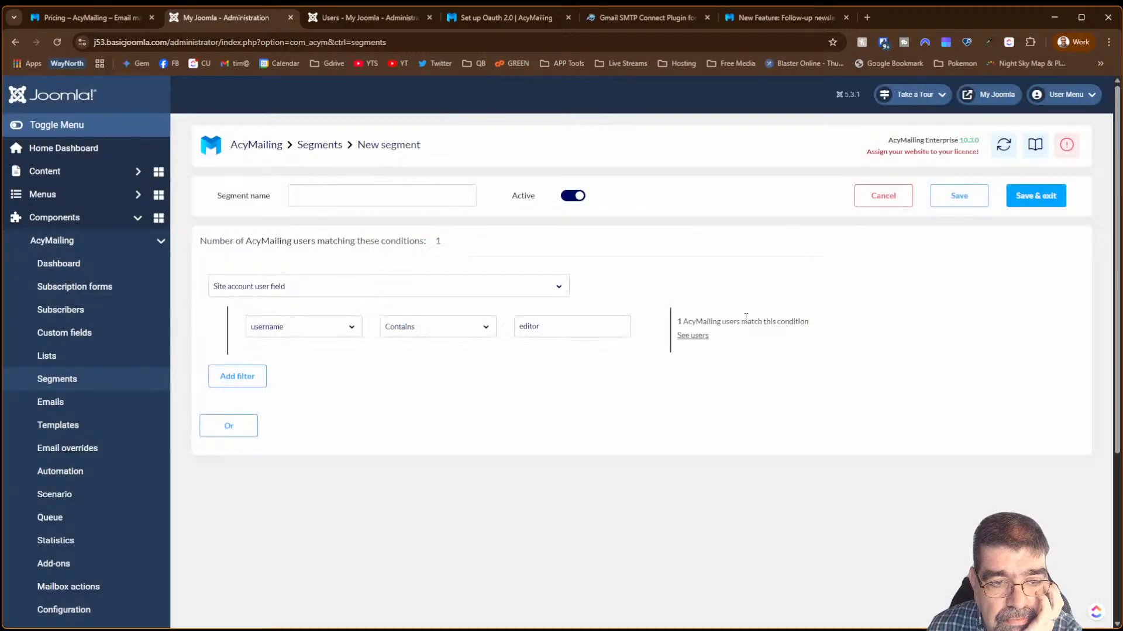
{"action": "left_click_drag", "start_coordinate": [584, 325], "coordinate": [517, 327]}
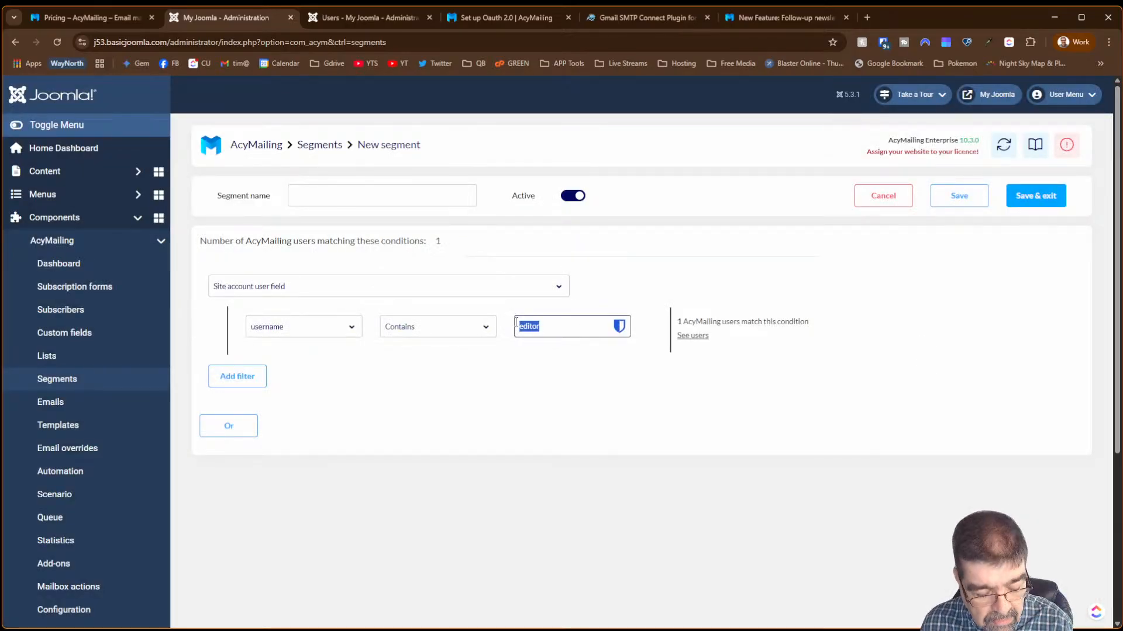
{"action": "type", "text": "e"}
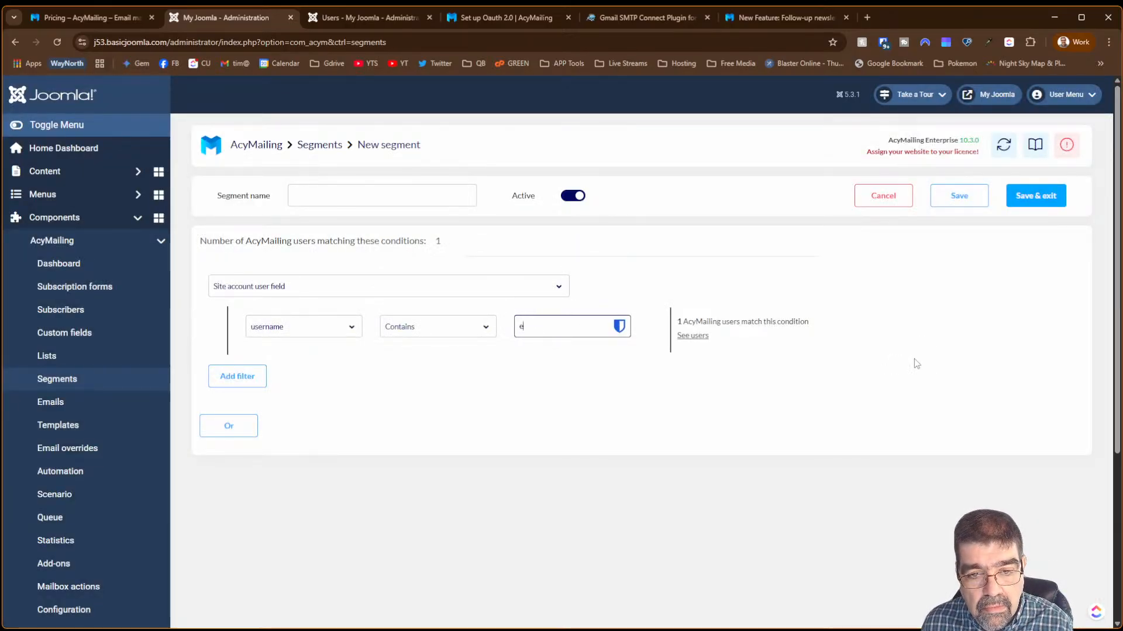
{"action": "left_click", "coordinate": [916, 363]}
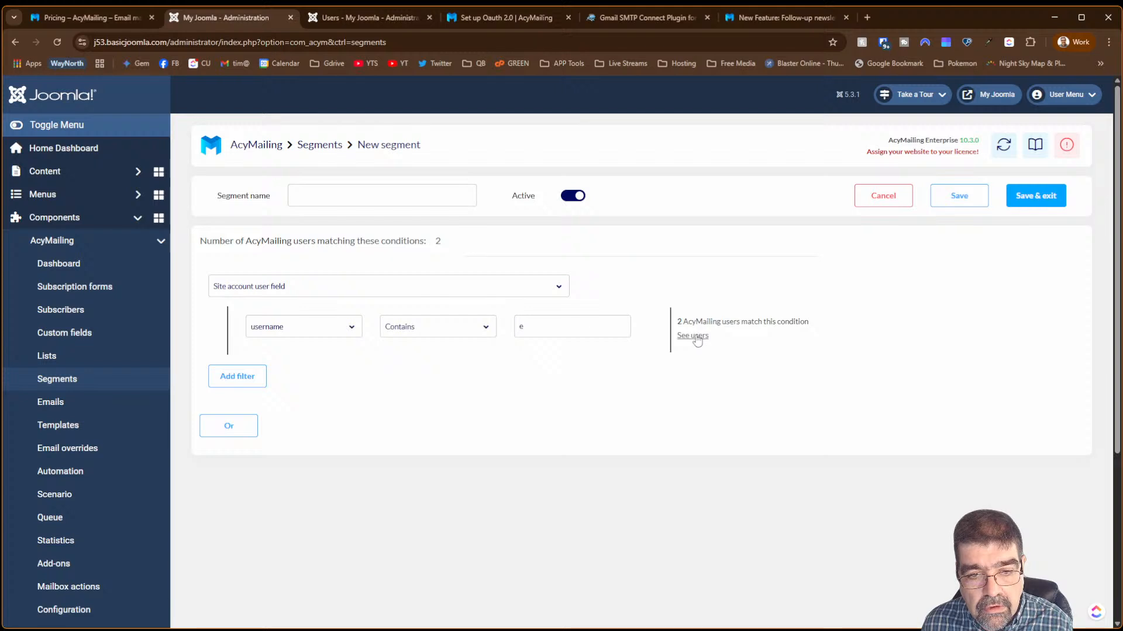
{"action": "left_click", "coordinate": [694, 336]}
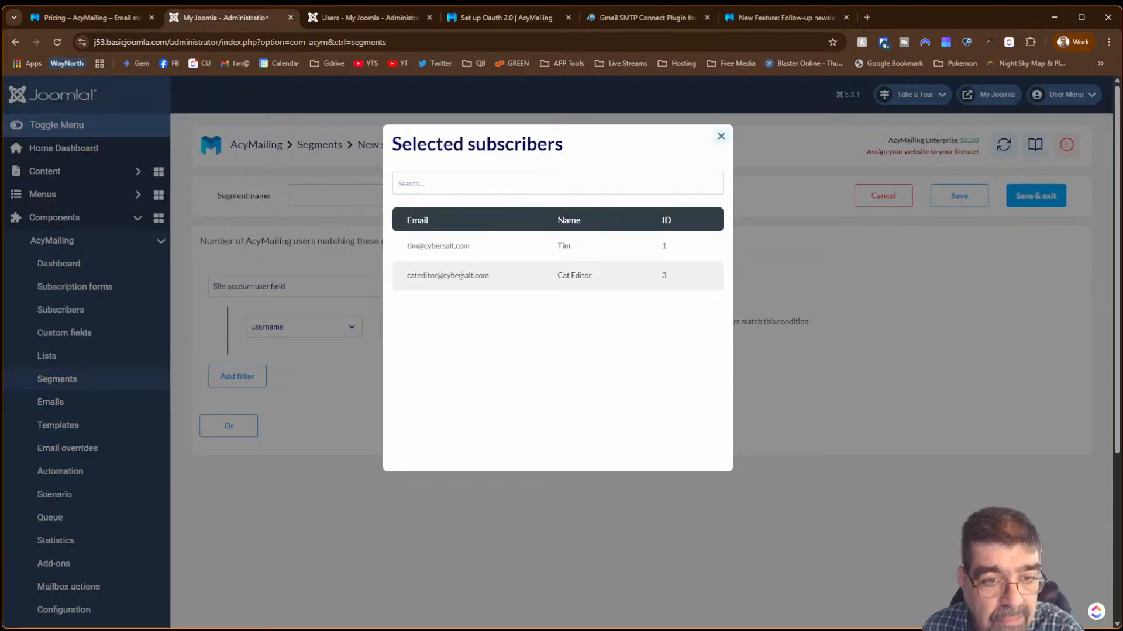
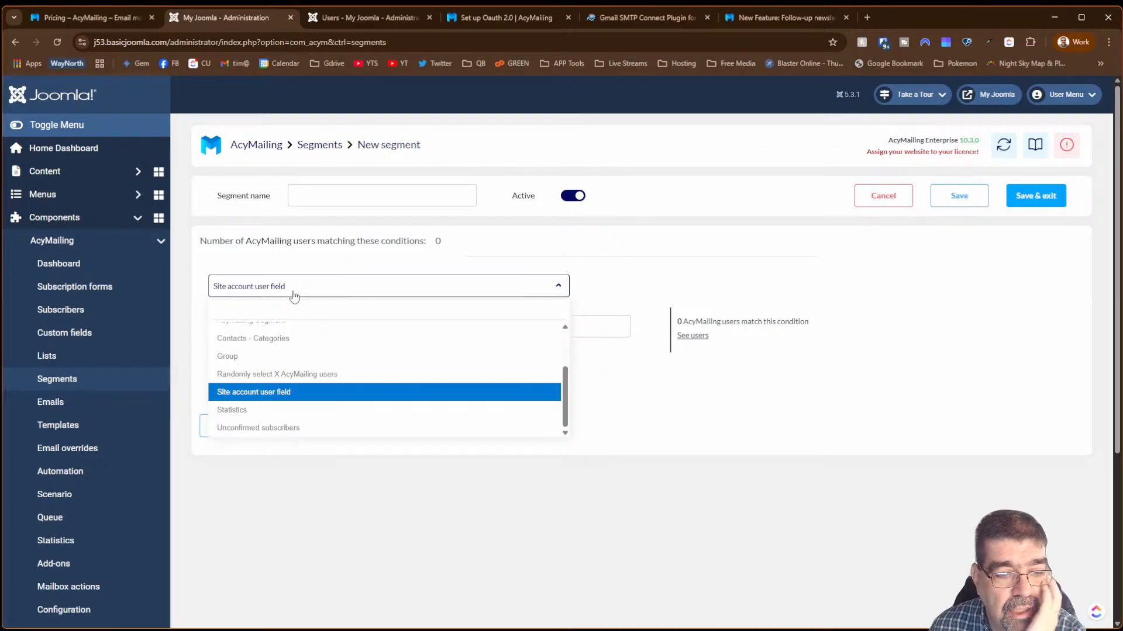
- Filter site account users on email containing '@' and preview the 2 matching users
{"action": "mouse_move", "coordinate": [565, 410]}
{"action": "left_mouse_down"}
{"action": "mouse_move", "coordinate": [569, 367]}
{"action": "mouse_move", "coordinate": [568, 424]}
{"action": "mouse_move", "coordinate": [574, 362]}
{"action": "mouse_move", "coordinate": [575, 426]}
{"action": "left_mouse_up"}
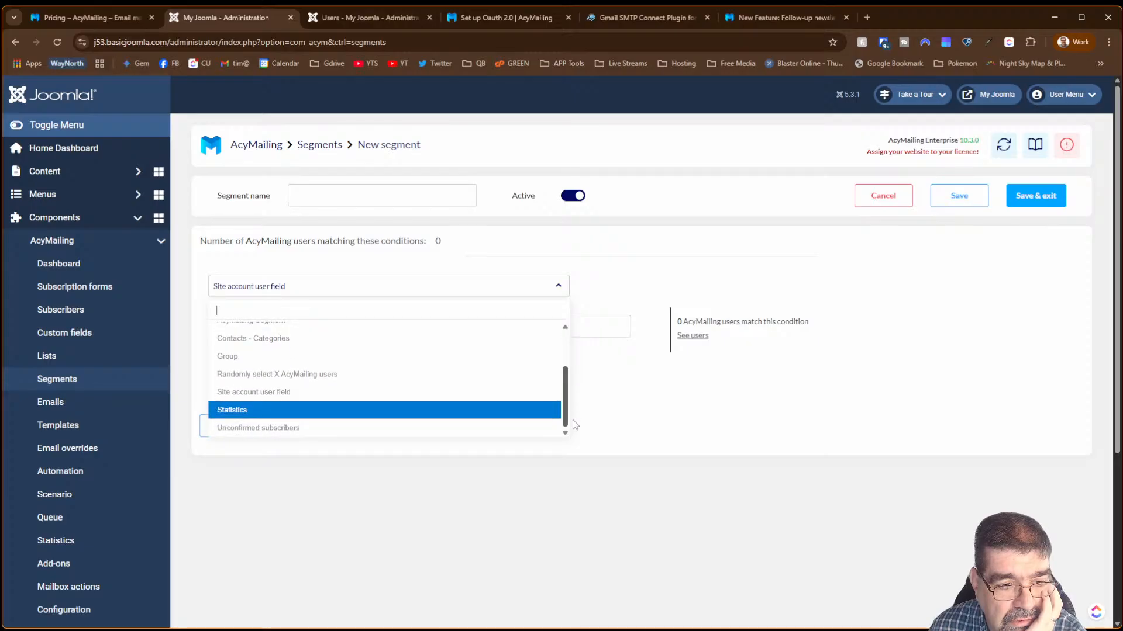
{"action": "left_click", "coordinate": [290, 391]}
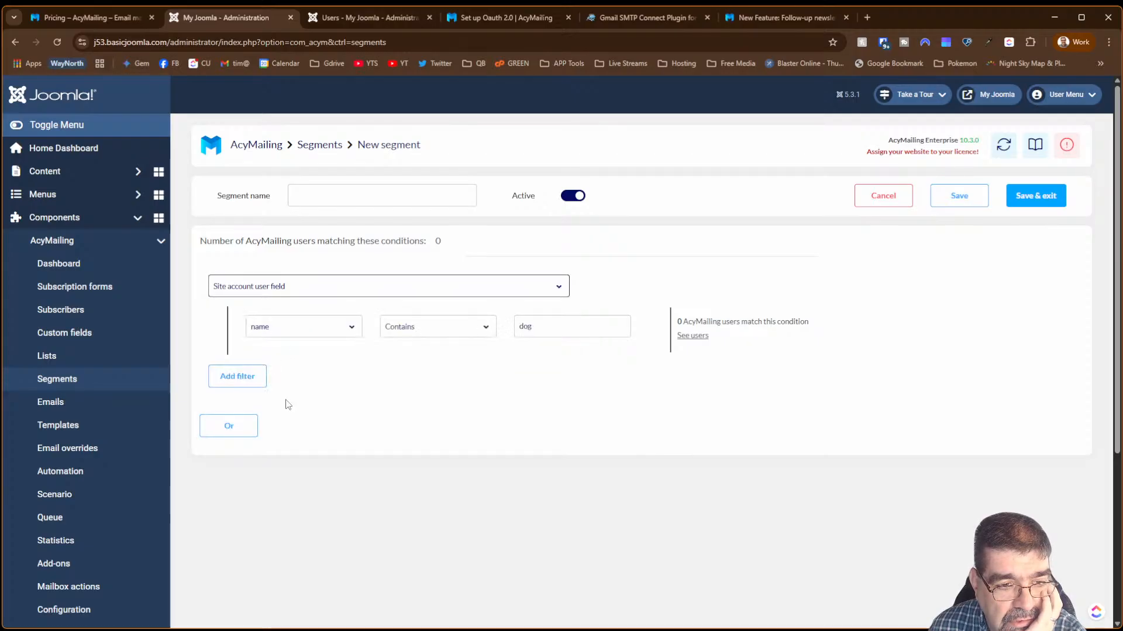
{"action": "left_click", "coordinate": [313, 332]}
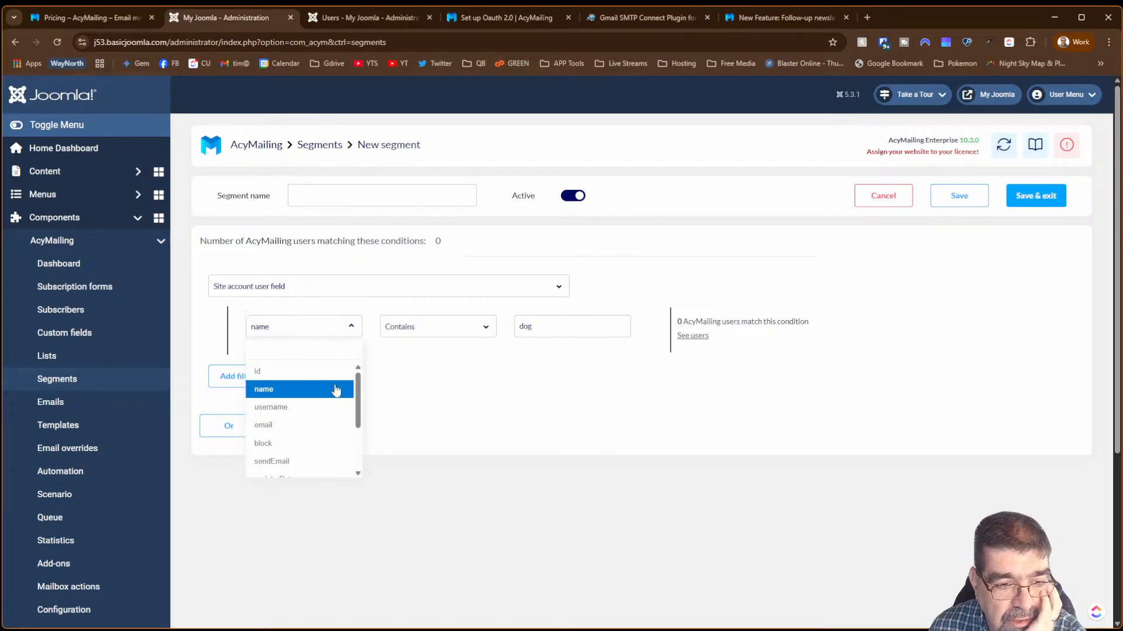
{"action": "left_click", "coordinate": [310, 426]}
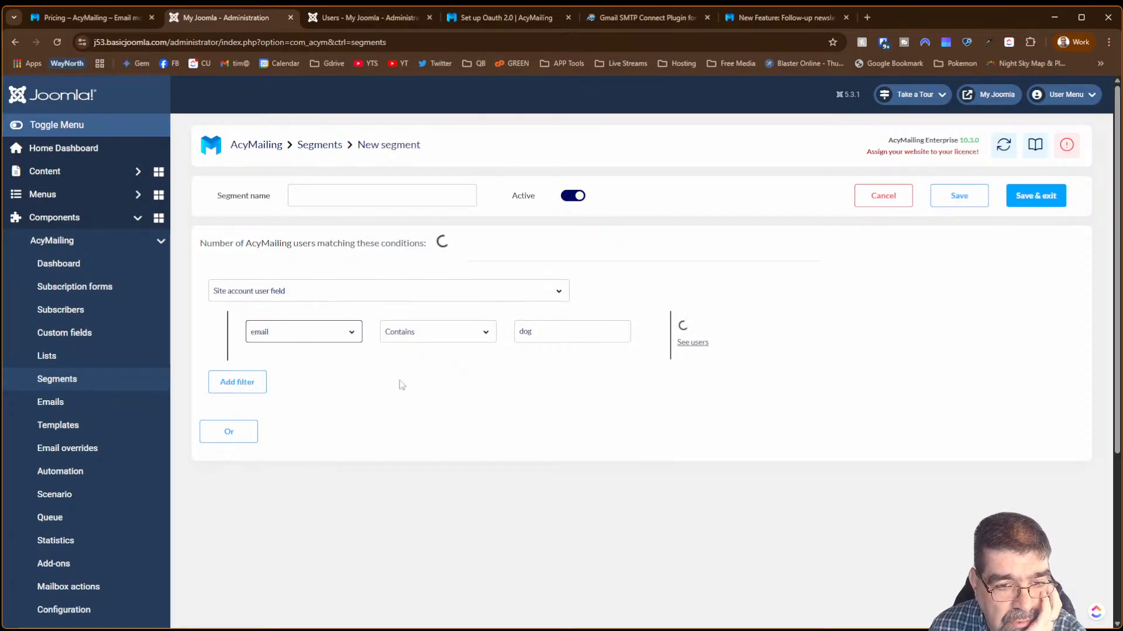
{"action": "left_click_drag", "start_coordinate": [568, 329], "coordinate": [482, 322]}
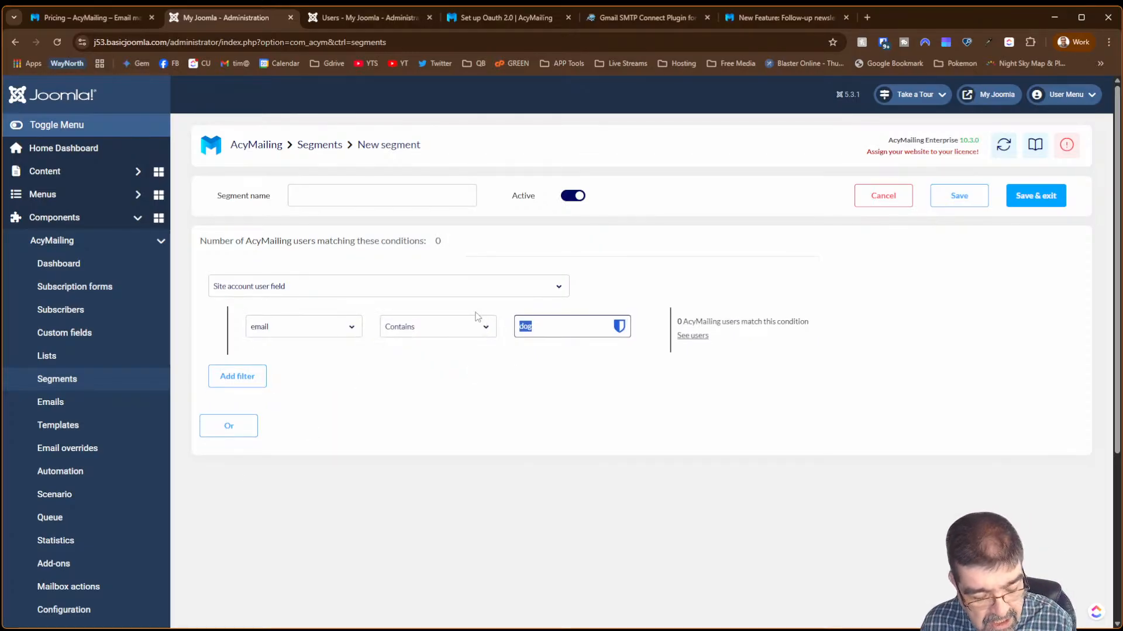
{"action": "type", "text": "@"}
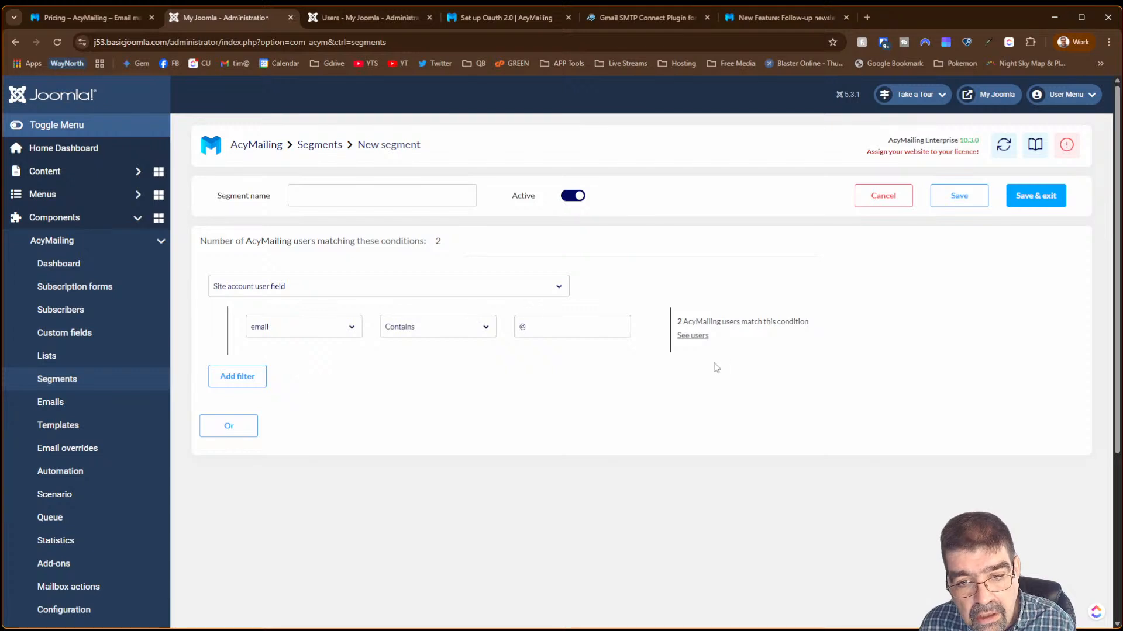
{"action": "left_click", "coordinate": [696, 338]}
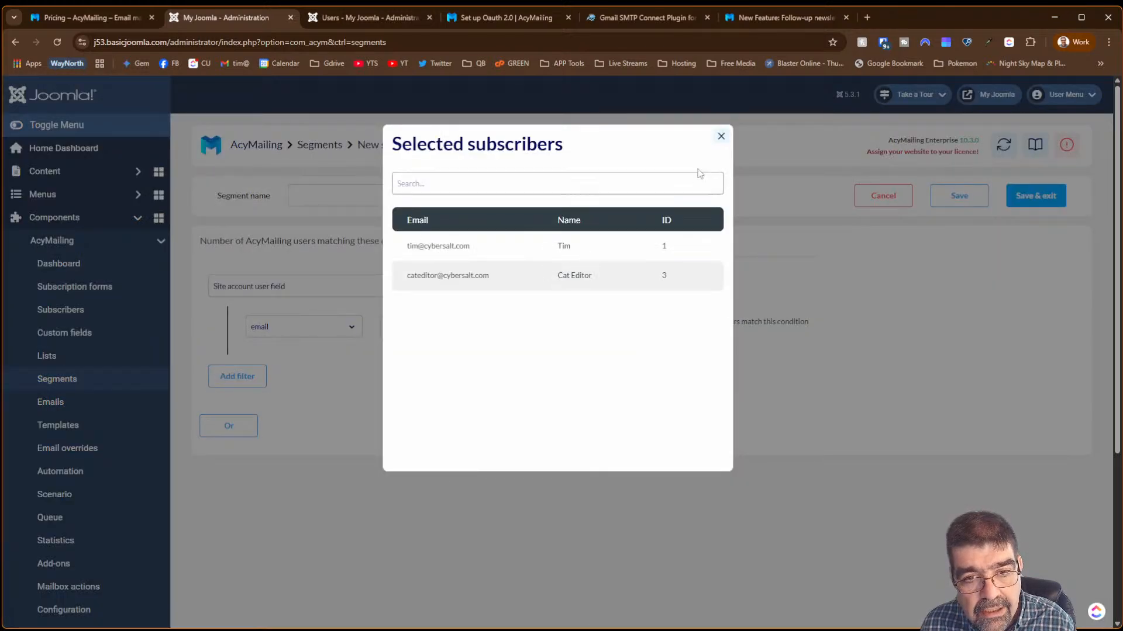
{"action": "left_click", "coordinate": [721, 136]}
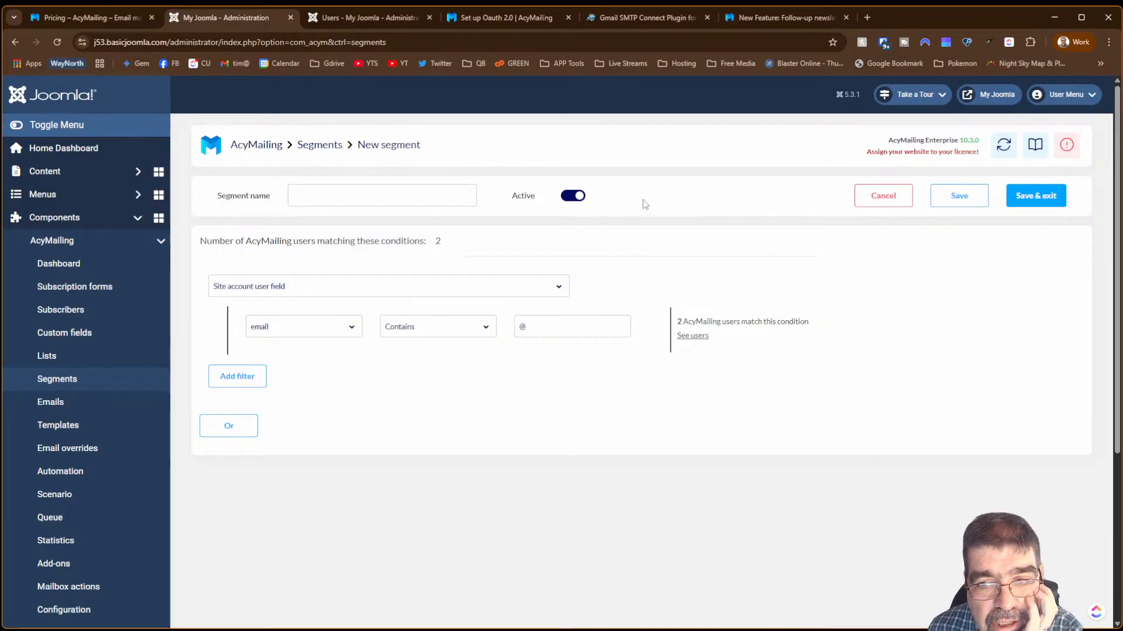
{"action": "left_click", "coordinate": [359, 191]}
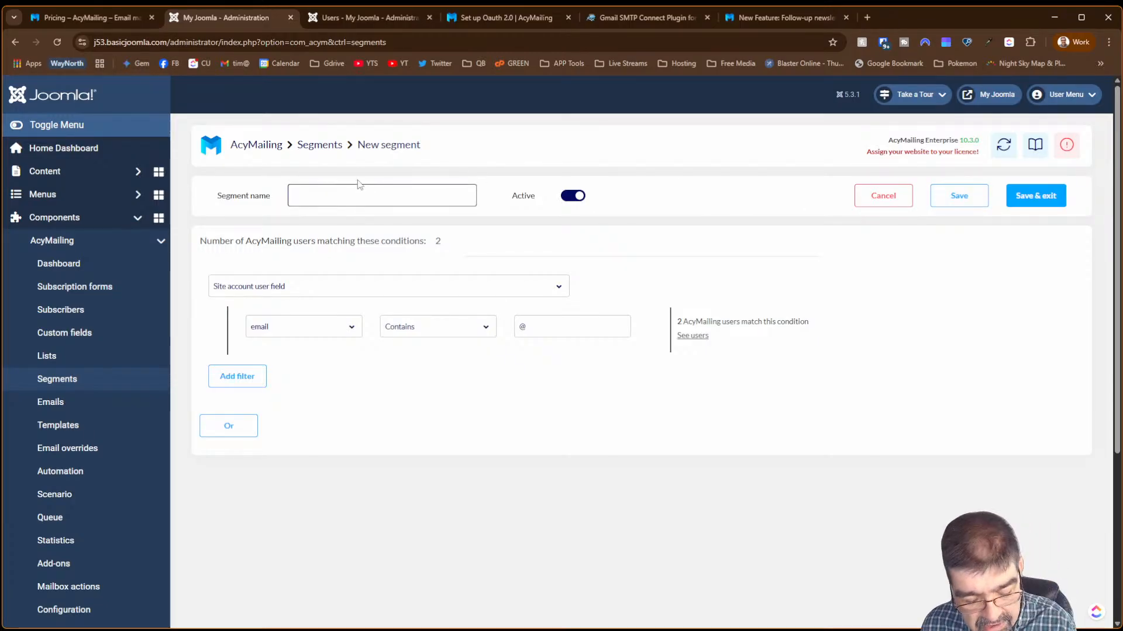
- Save the segment as 'test', then change the email operator to greater than or equal
{"action": "type", "text": "test"}
{"action": "left_click", "coordinate": [957, 195]}
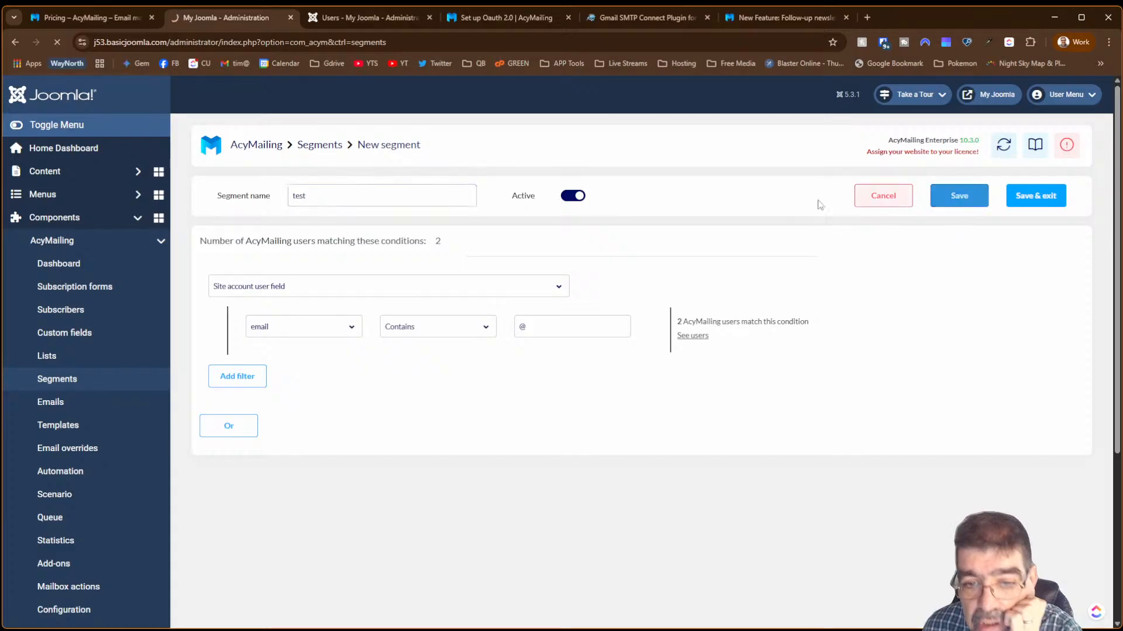
{"action": "left_click_drag", "start_coordinate": [569, 323], "coordinate": [493, 325]}
{"action": "left_click", "coordinate": [453, 325]}
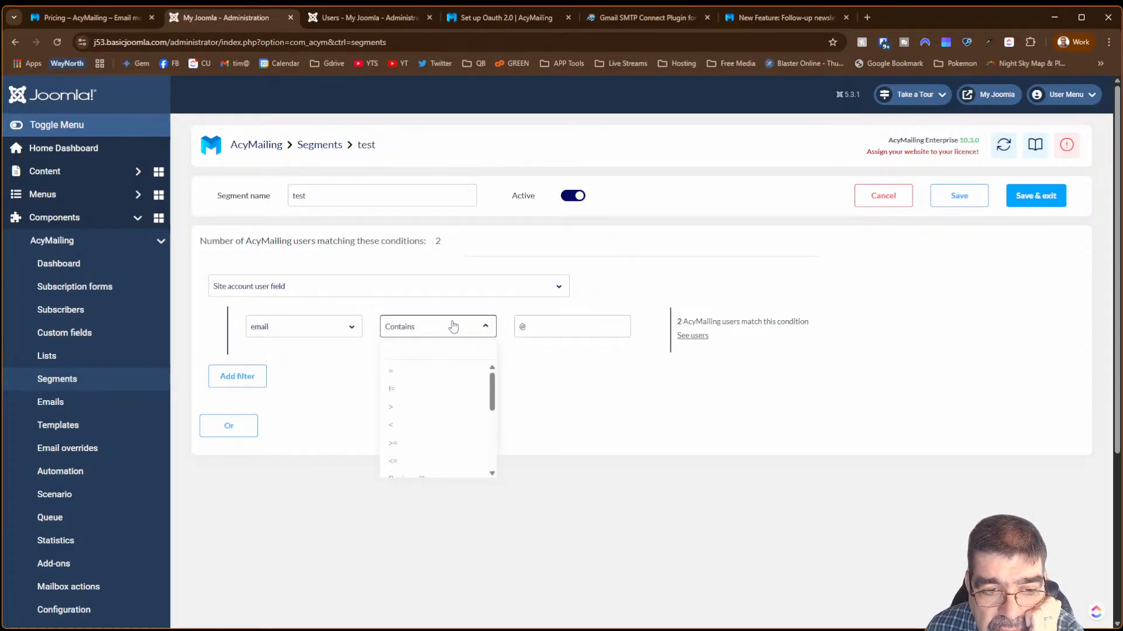
{"action": "left_click", "coordinate": [467, 371]}
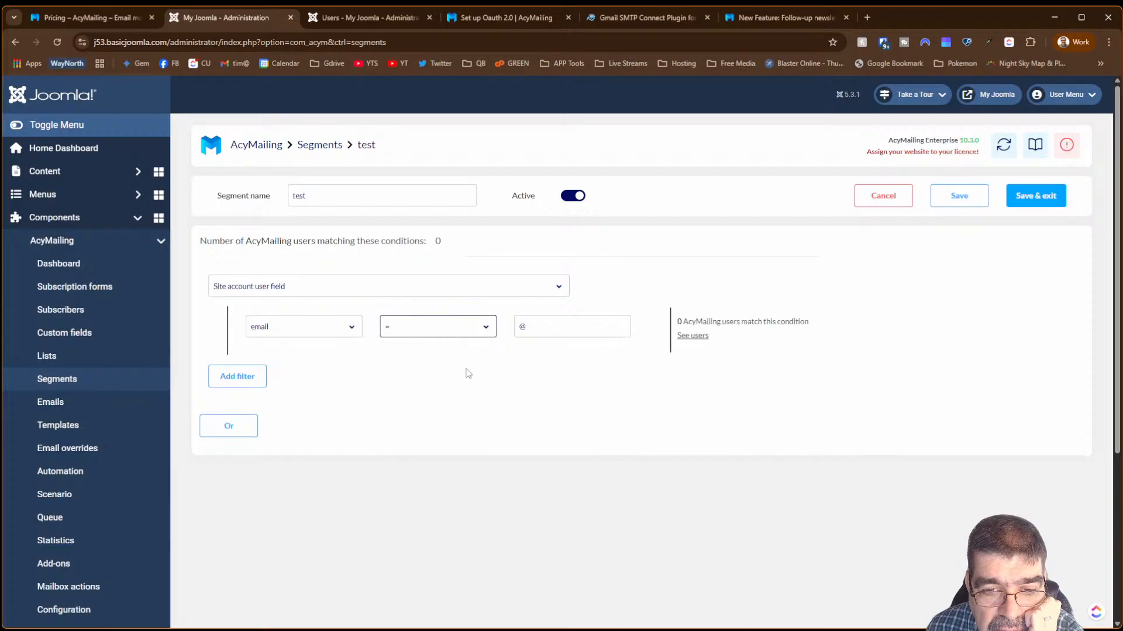
{"action": "left_click", "coordinate": [455, 327]}
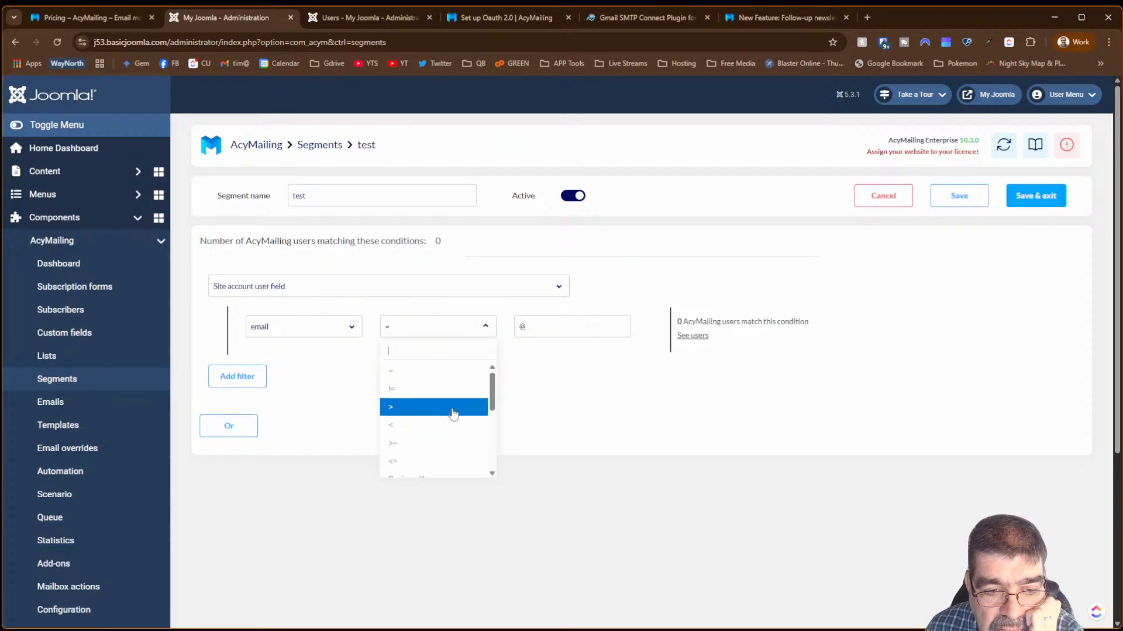
{"action": "left_click", "coordinate": [444, 443]}
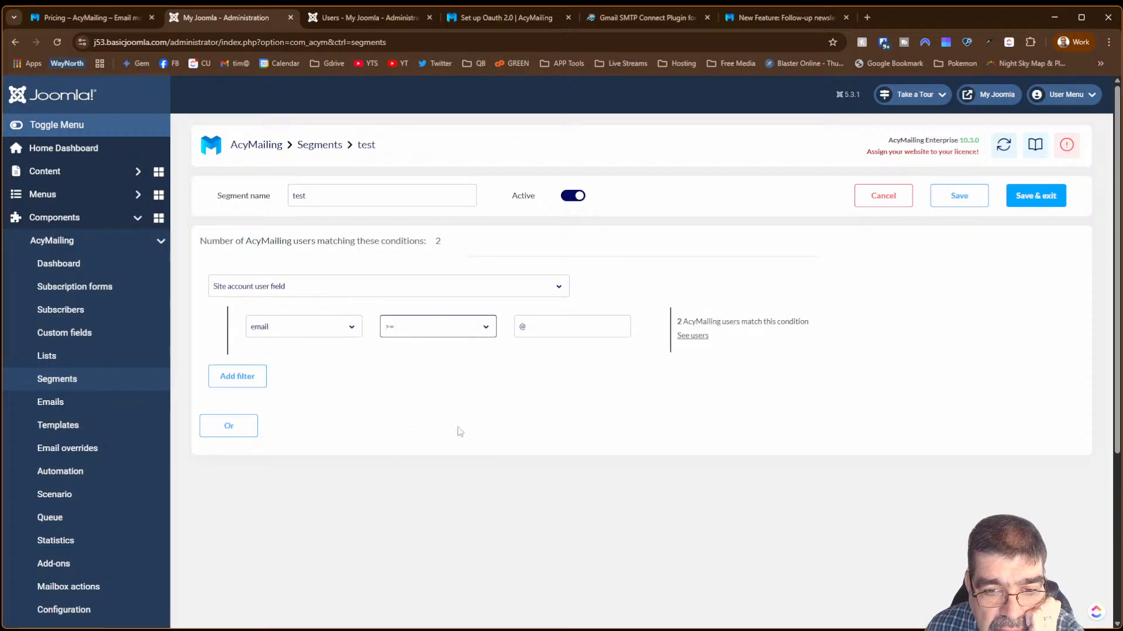
- Set the comparison value to 0 and preview the matching users
{"action": "double_click", "coordinate": [517, 327]}
{"action": "type", "text": "0"}
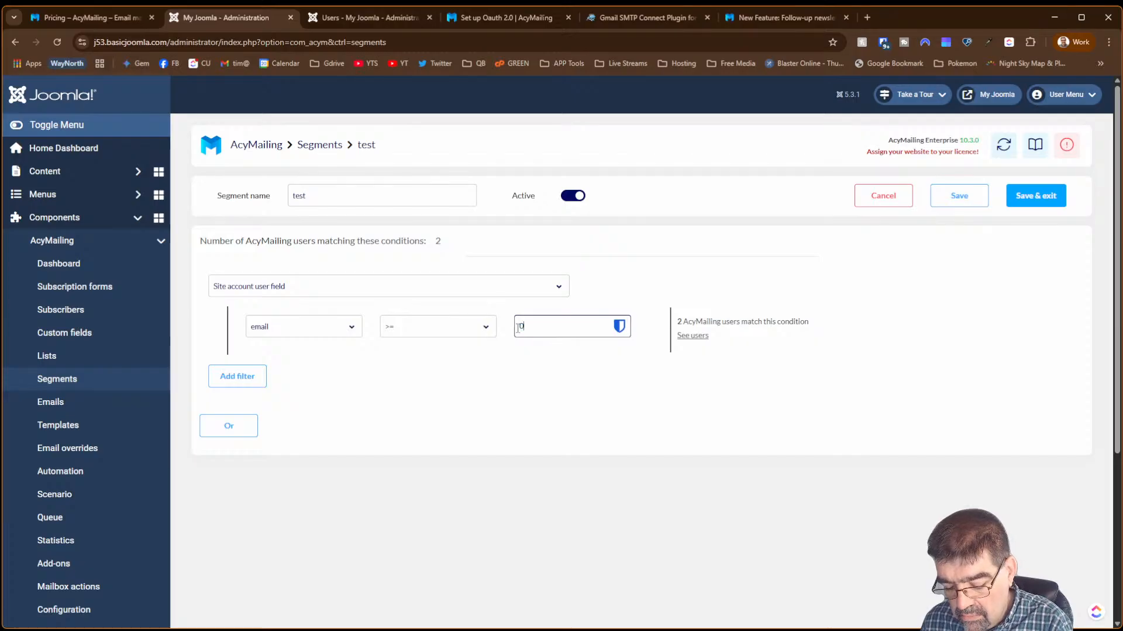
{"action": "key", "text": "Return"}
{"action": "left_click", "coordinate": [670, 366]}
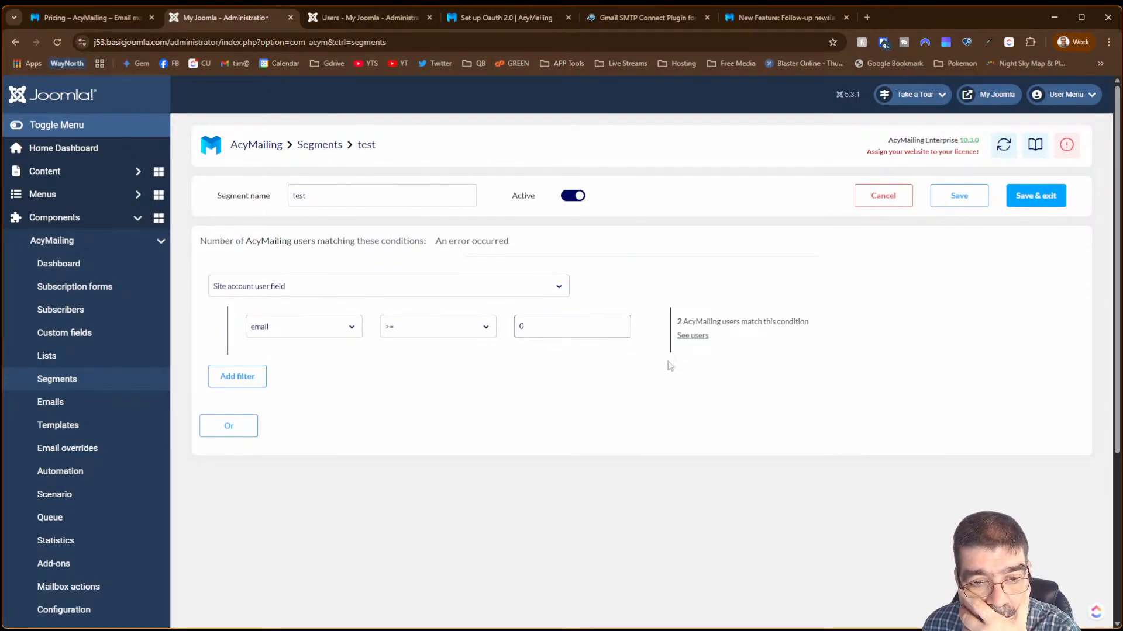
{"action": "left_click", "coordinate": [693, 337]}
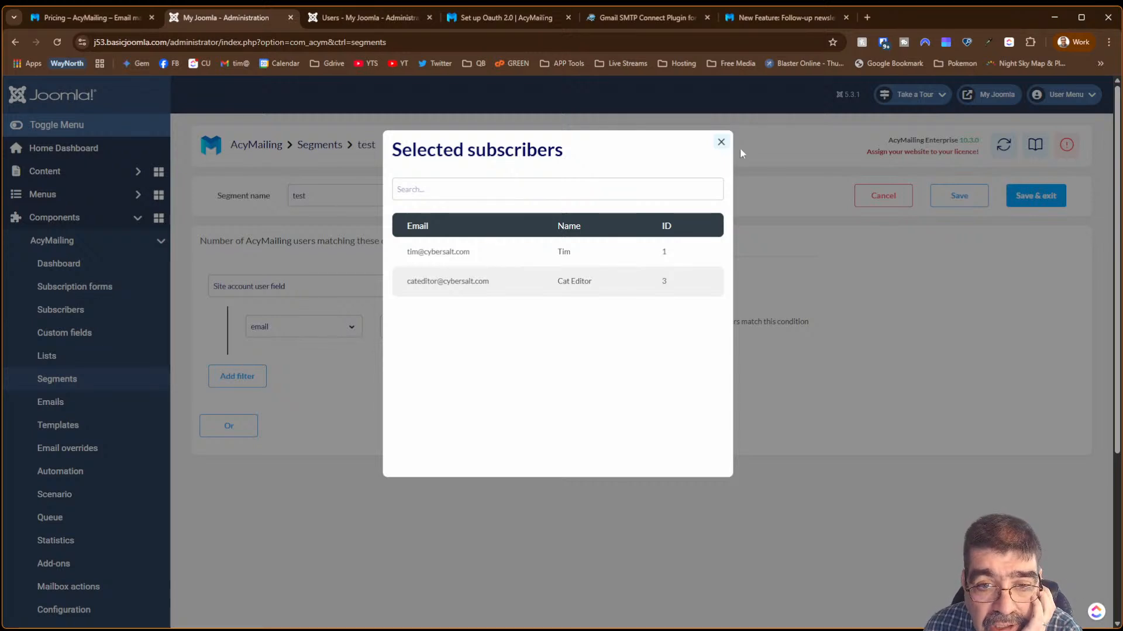
{"action": "left_click", "coordinate": [721, 142]}
- Switch the condition to the block field with '=' and an empty value
{"action": "left_click", "coordinate": [314, 327]}
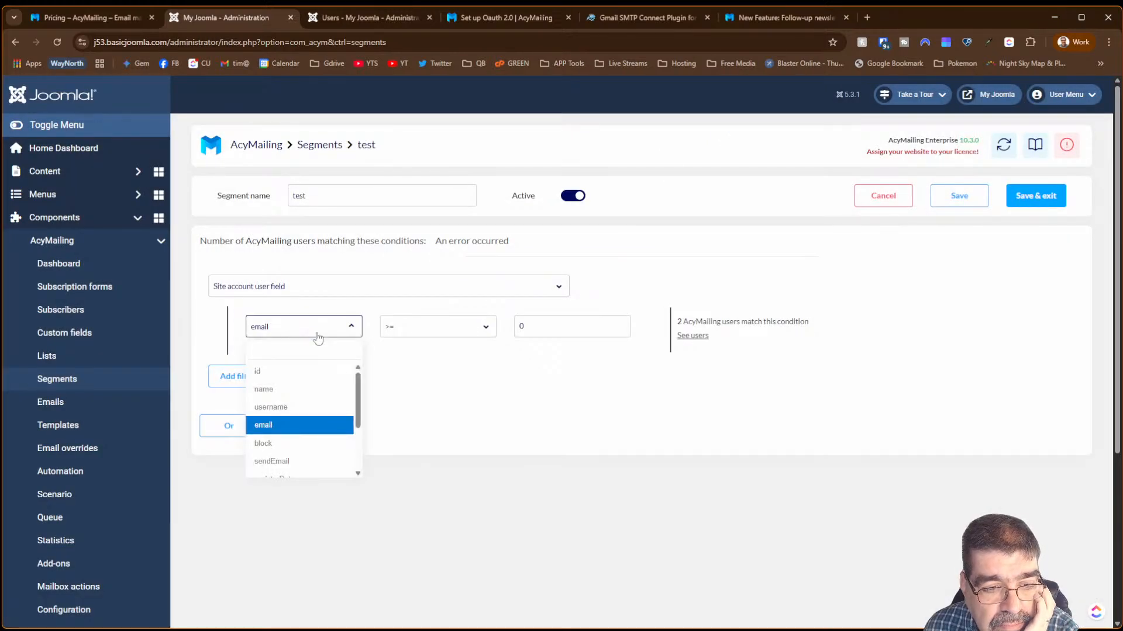
{"action": "left_click_drag", "start_coordinate": [358, 386], "coordinate": [360, 406]}
{"action": "left_click", "coordinate": [272, 396]}
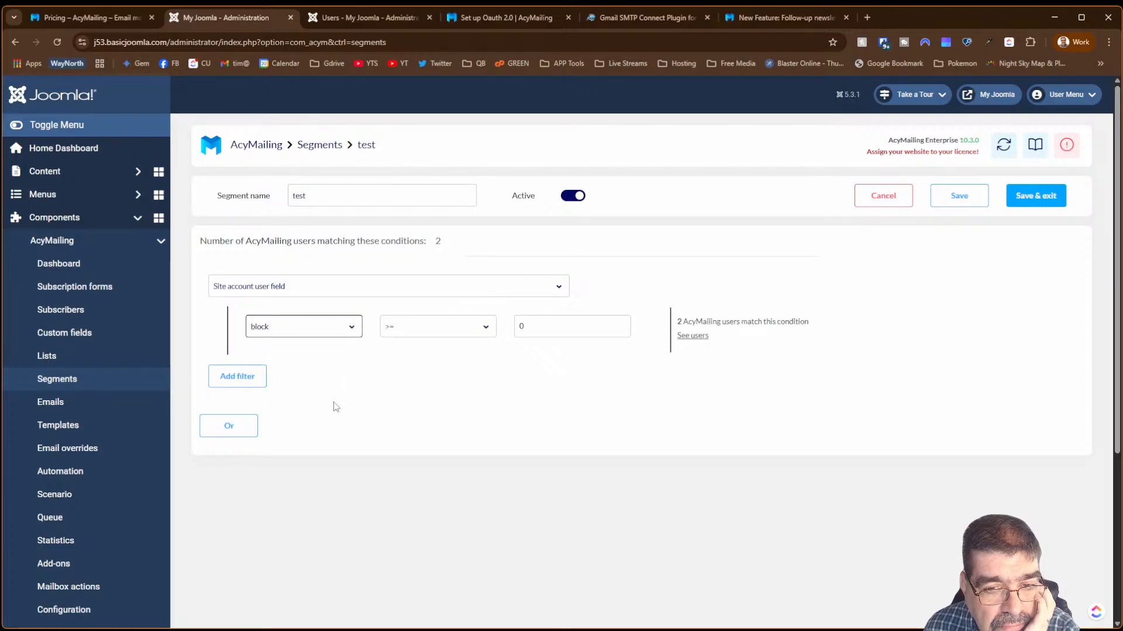
{"action": "left_click", "coordinate": [343, 328]}
{"action": "left_click", "coordinate": [466, 328]}
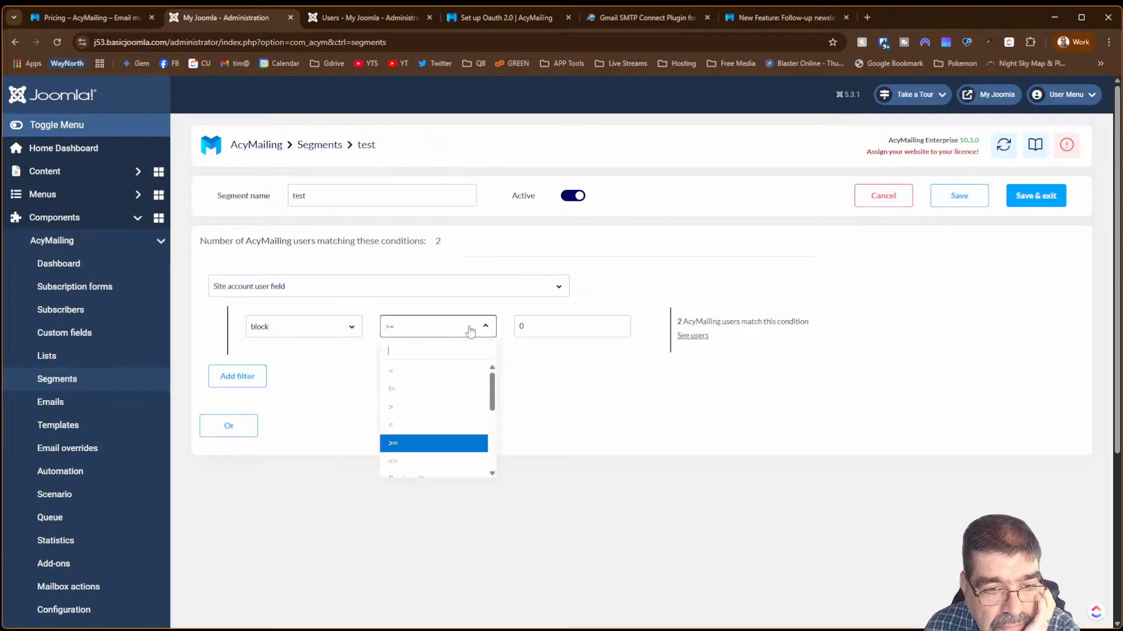
{"action": "left_click", "coordinate": [480, 372]}
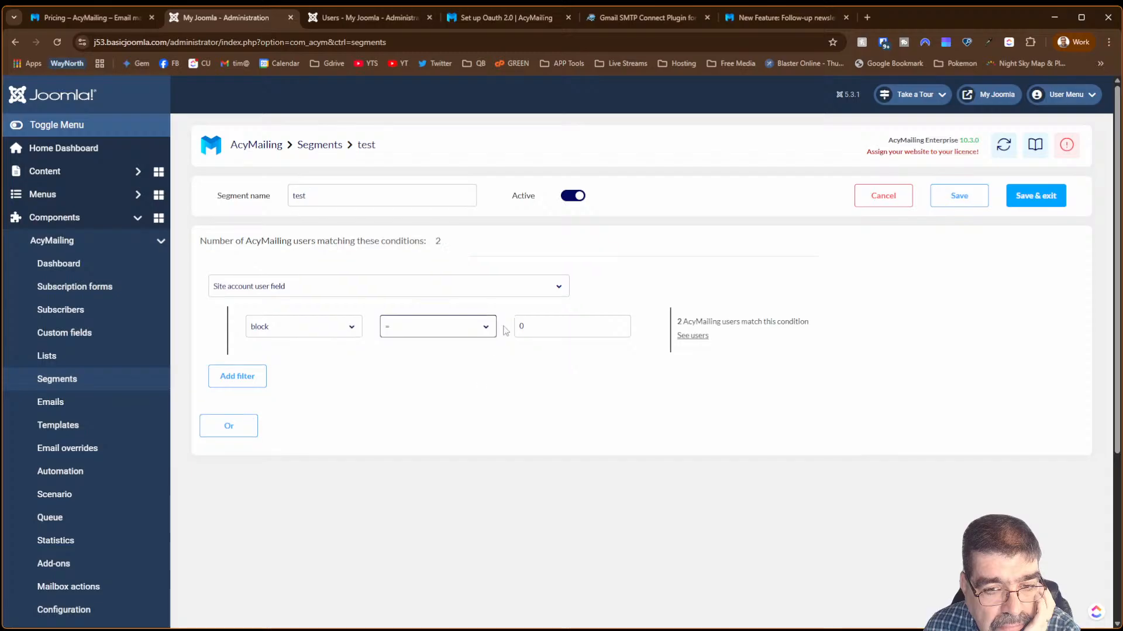
{"action": "left_click", "coordinate": [353, 327]}
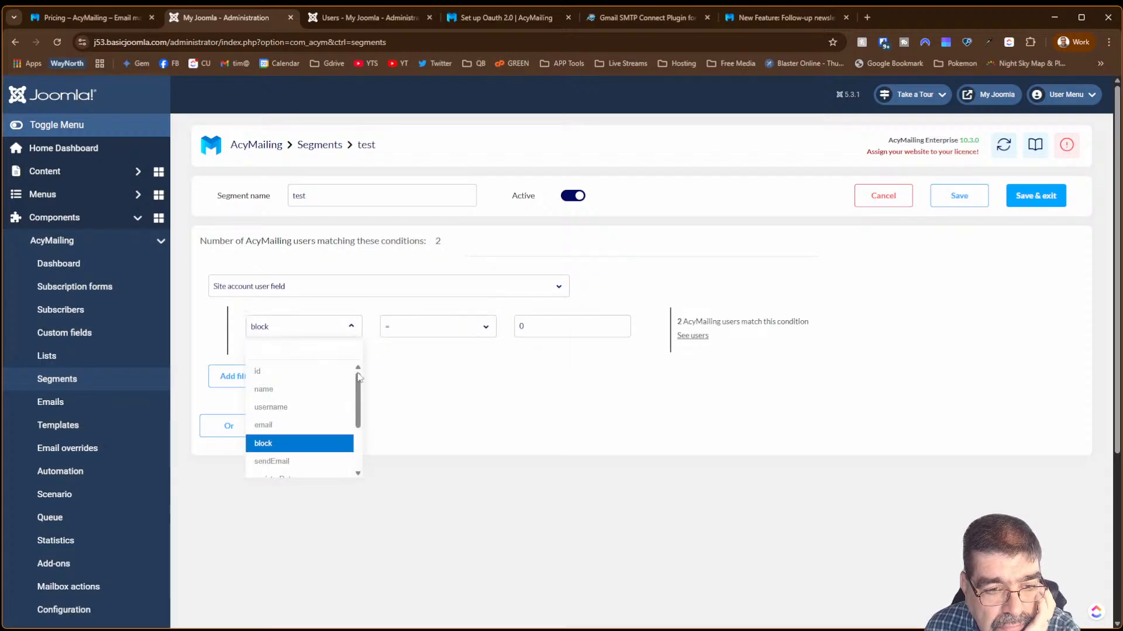
{"action": "left_click", "coordinate": [549, 320]}
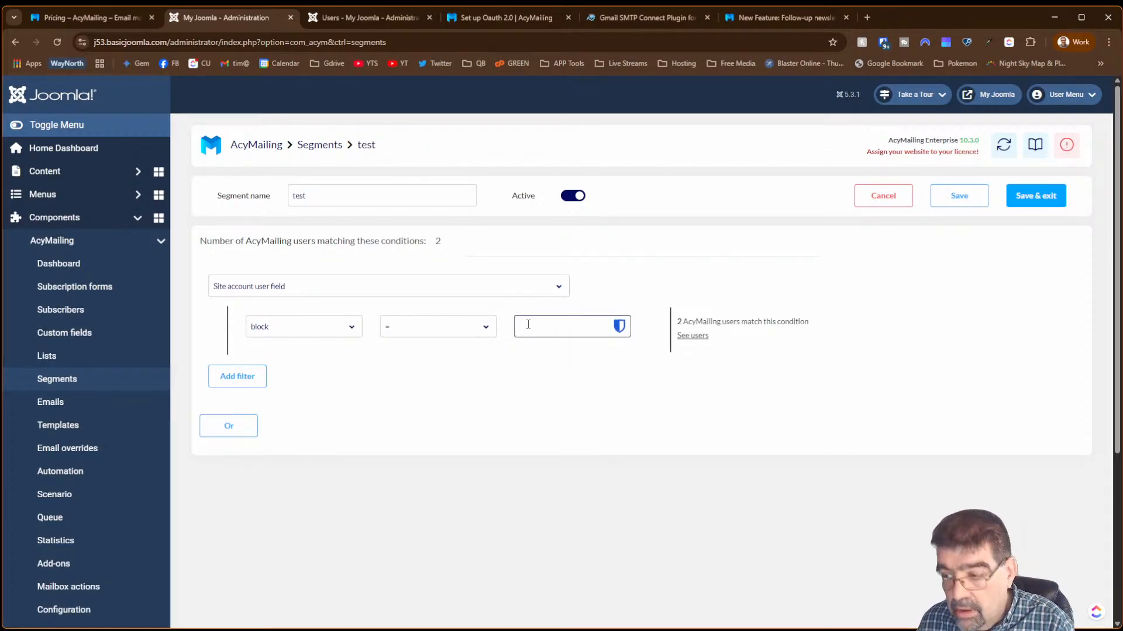
{"action": "left_click", "coordinate": [528, 323]}
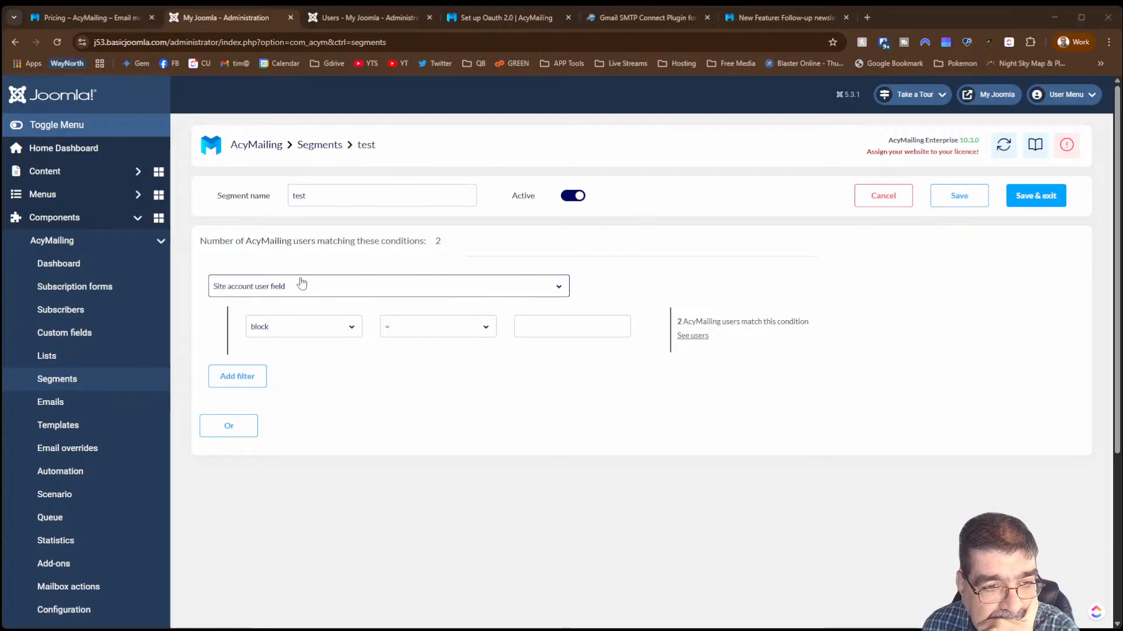
- Change the filter type to Group, trying the Editor and then Dog Pages groups
{"action": "left_click", "coordinate": [256, 290]}
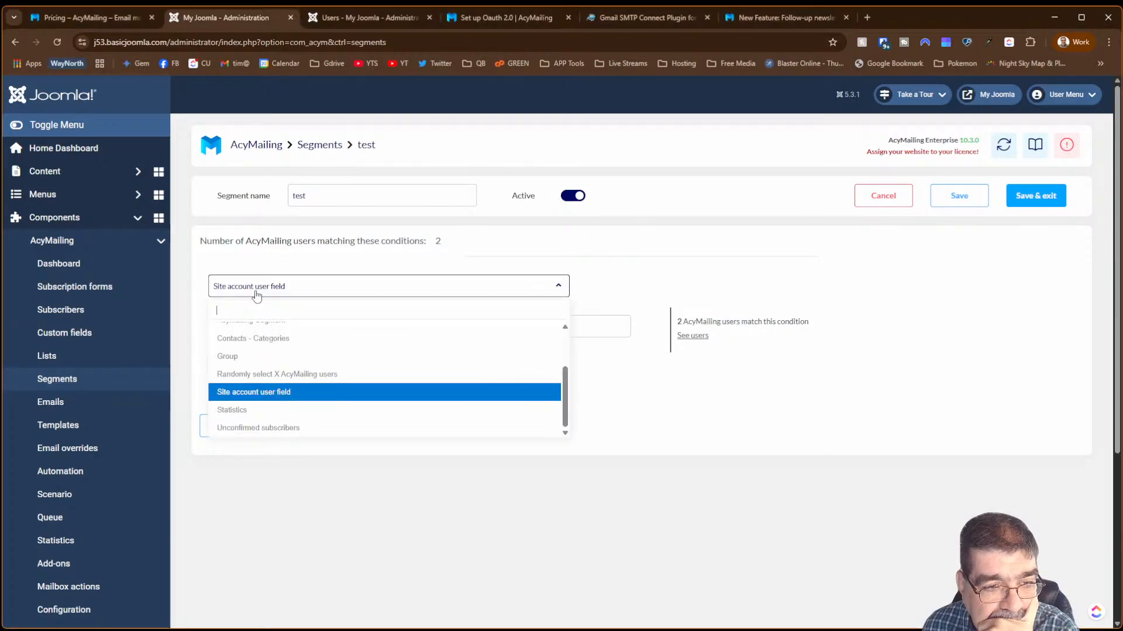
{"action": "left_click", "coordinate": [247, 358]}
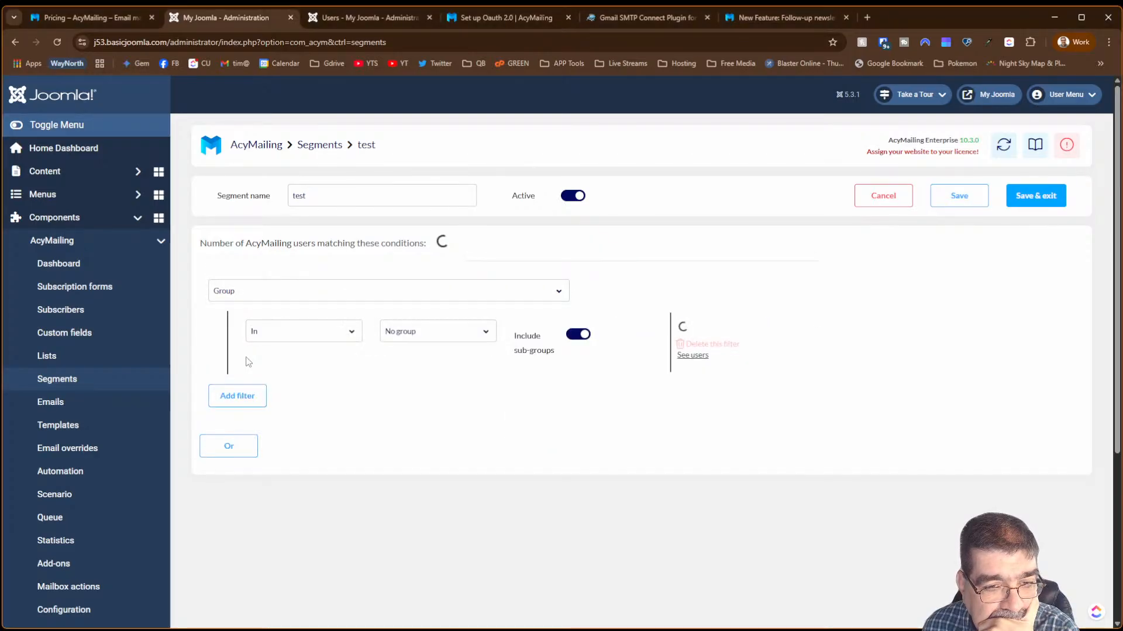
{"action": "left_click", "coordinate": [424, 331]}
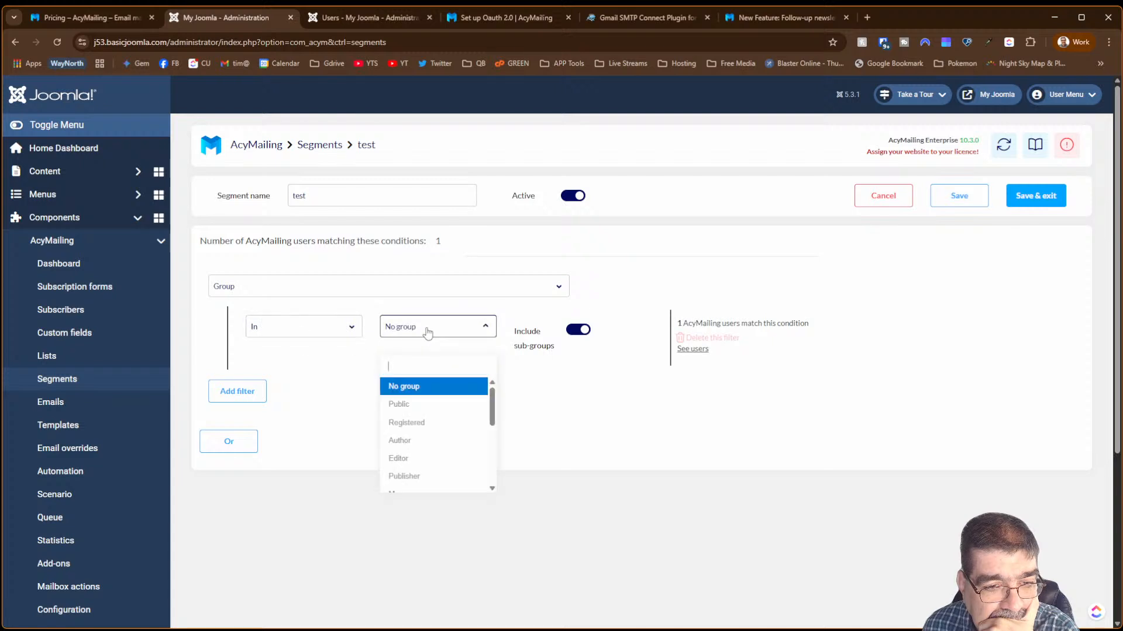
{"action": "left_click", "coordinate": [417, 458]}
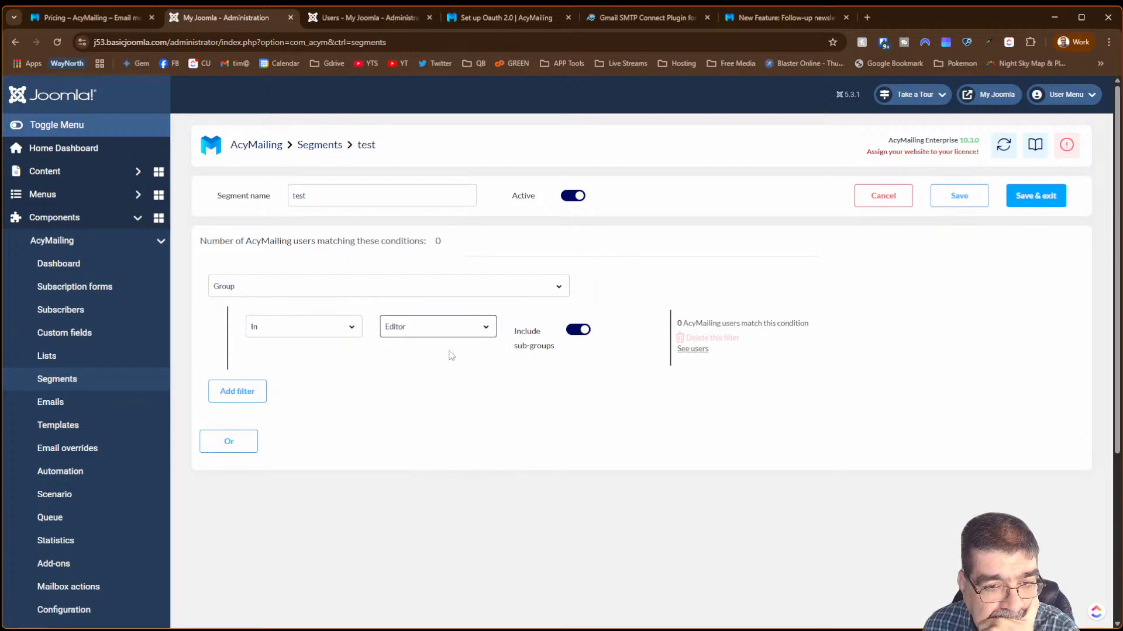
{"action": "left_click", "coordinate": [474, 333]}
{"action": "scroll", "coordinate": [450, 421], "scroll_direction": "down", "scroll_amount": 3}
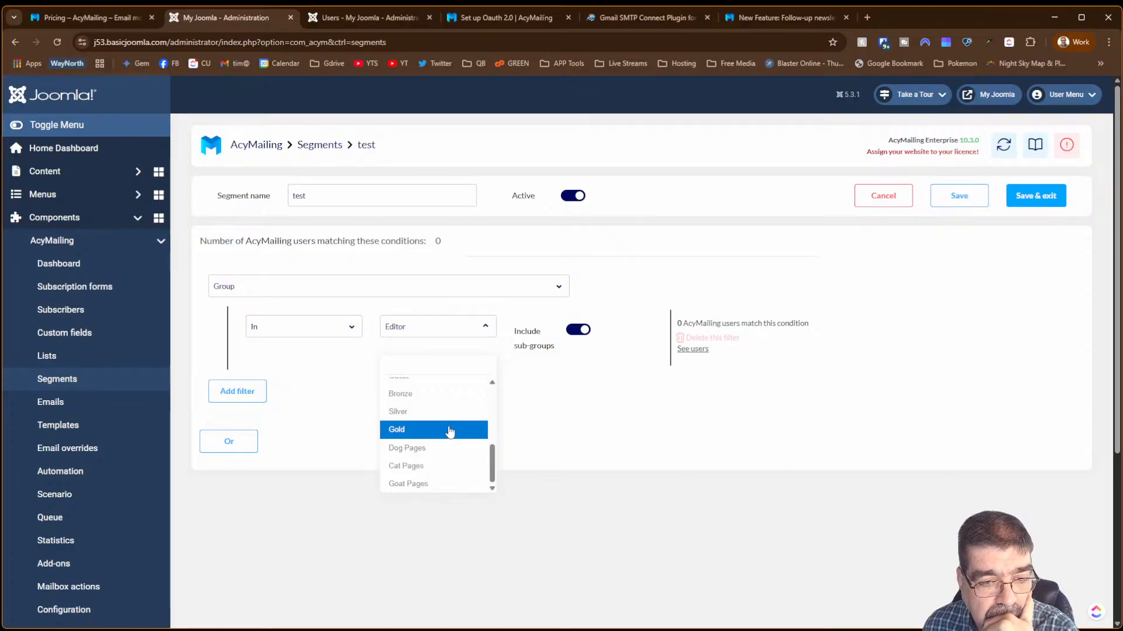
{"action": "left_click", "coordinate": [448, 450]}
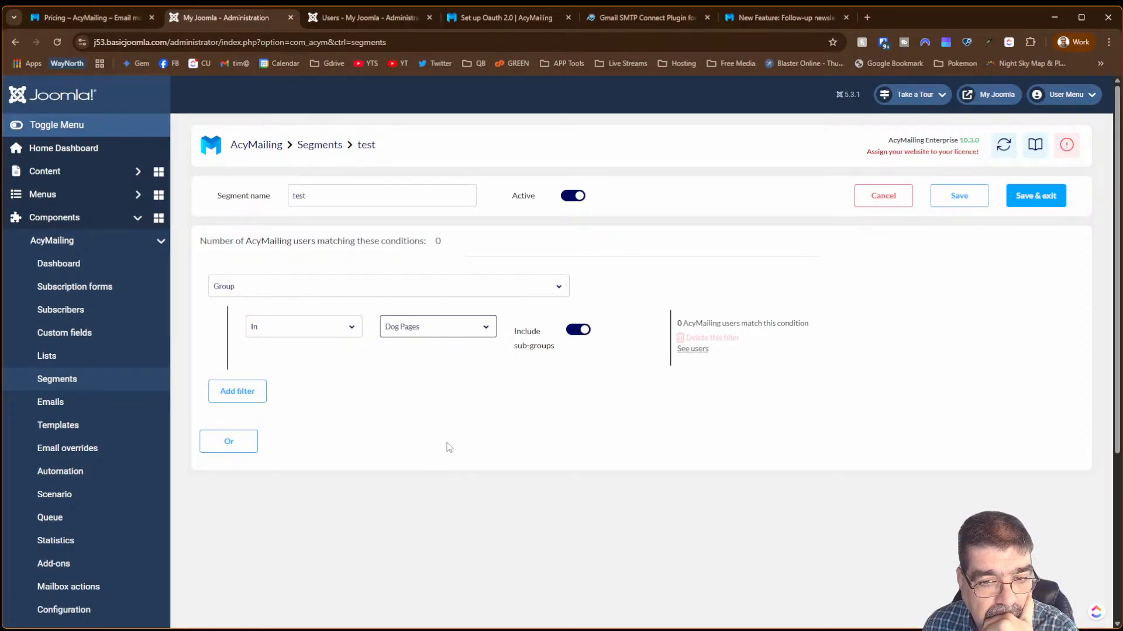
- Keep sub-groups included, pick the Registered group and preview its matching subscribers
{"action": "left_click", "coordinate": [588, 334]}
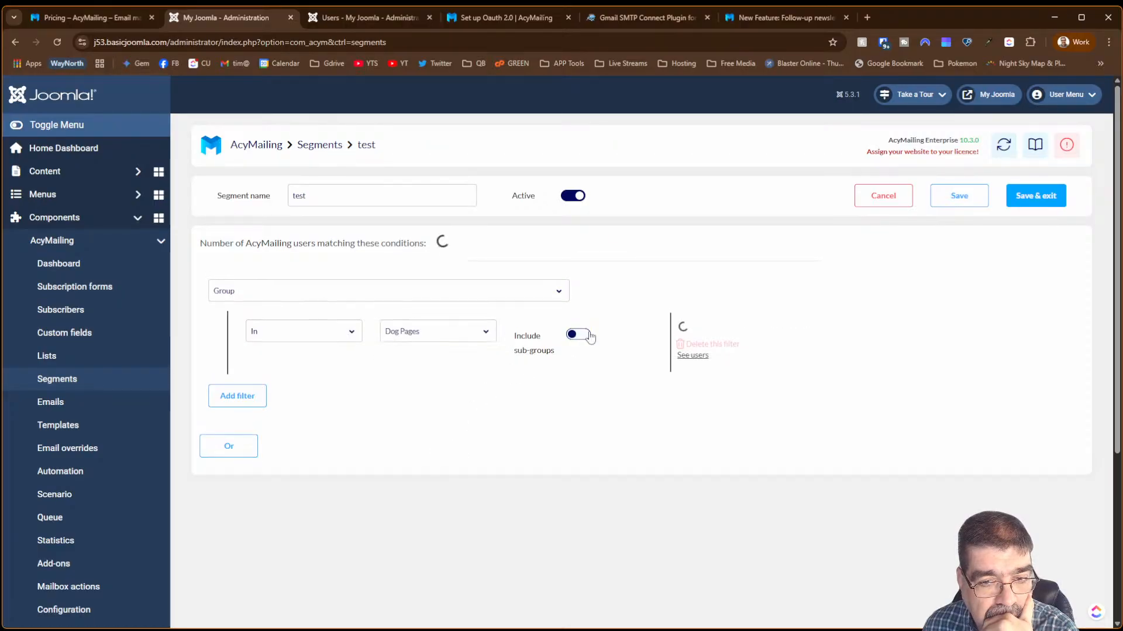
{"action": "left_click", "coordinate": [588, 334]}
{"action": "left_click", "coordinate": [463, 328]}
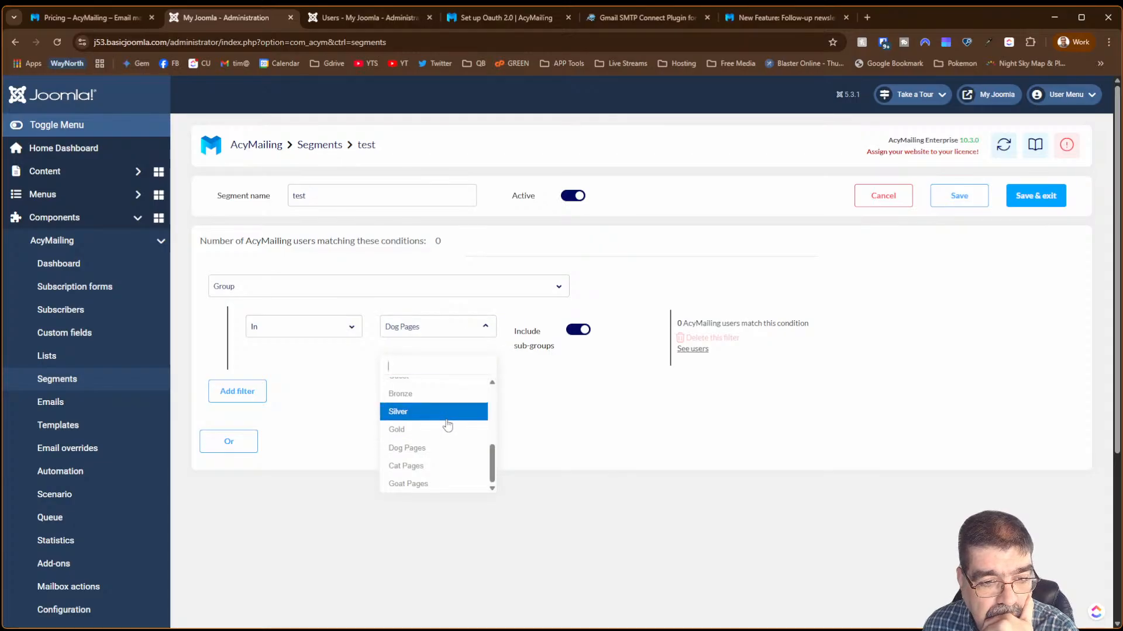
{"action": "scroll", "coordinate": [447, 425], "scroll_direction": "up", "scroll_amount": 3}
{"action": "left_click", "coordinate": [447, 424]}
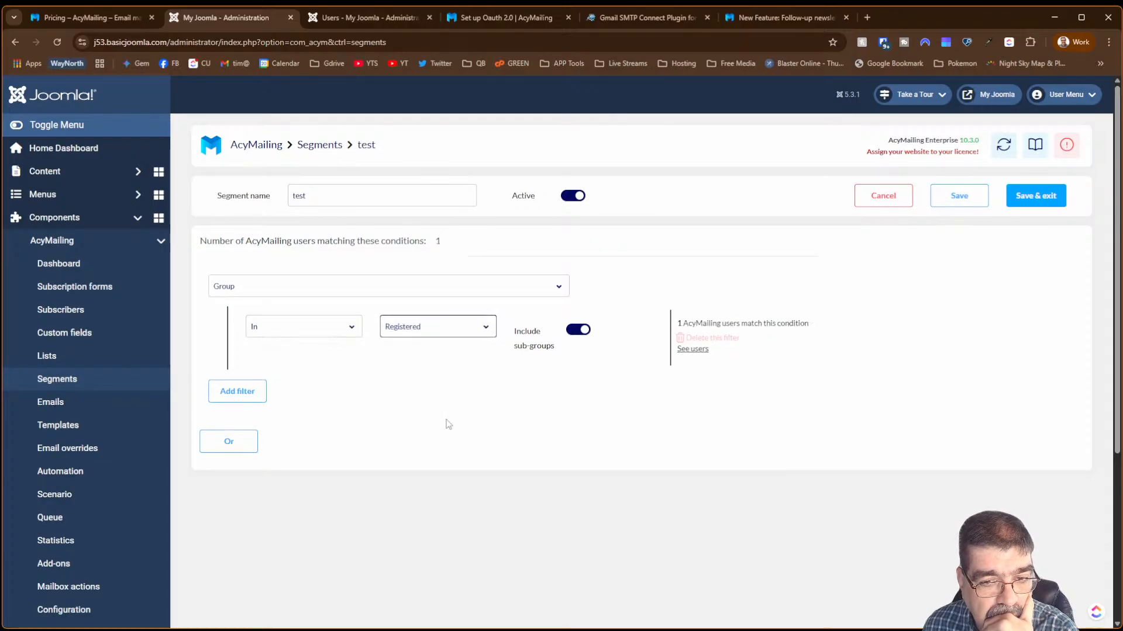
{"action": "left_click", "coordinate": [692, 349]}
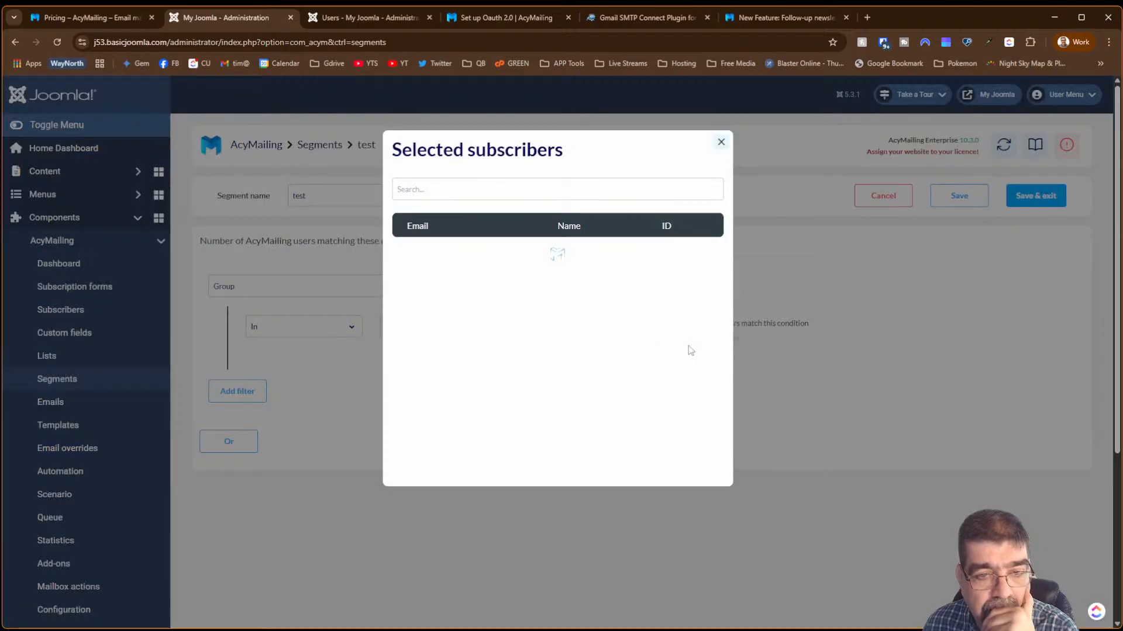
{"action": "left_click", "coordinate": [716, 147]}
- Set the group condition to Author
{"action": "left_click", "coordinate": [456, 326]}
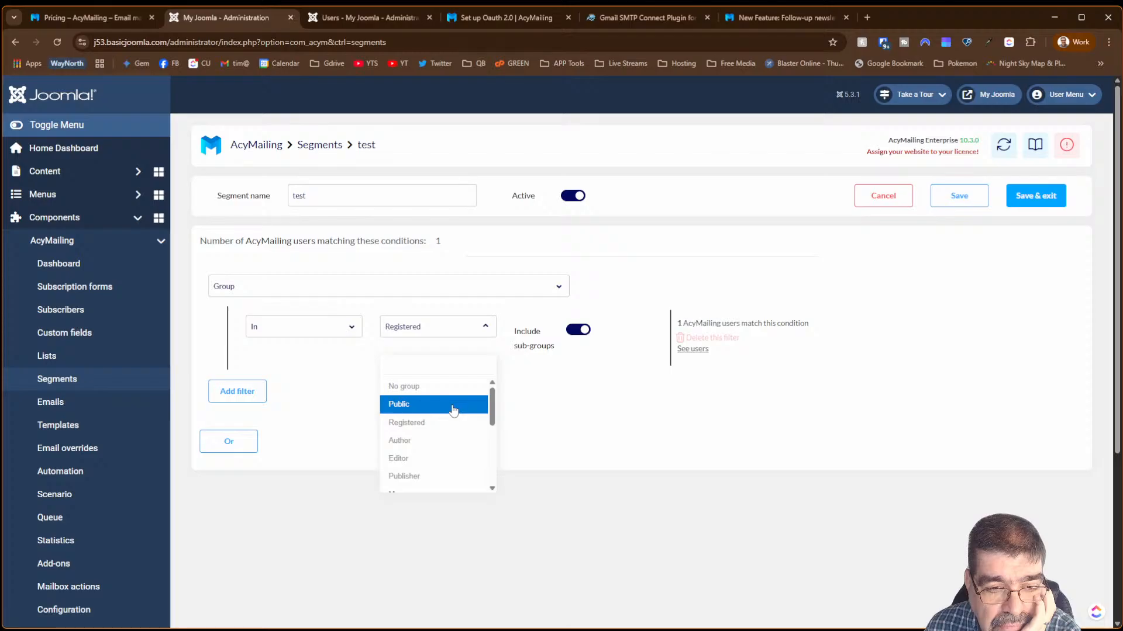
{"action": "left_click", "coordinate": [443, 440]}
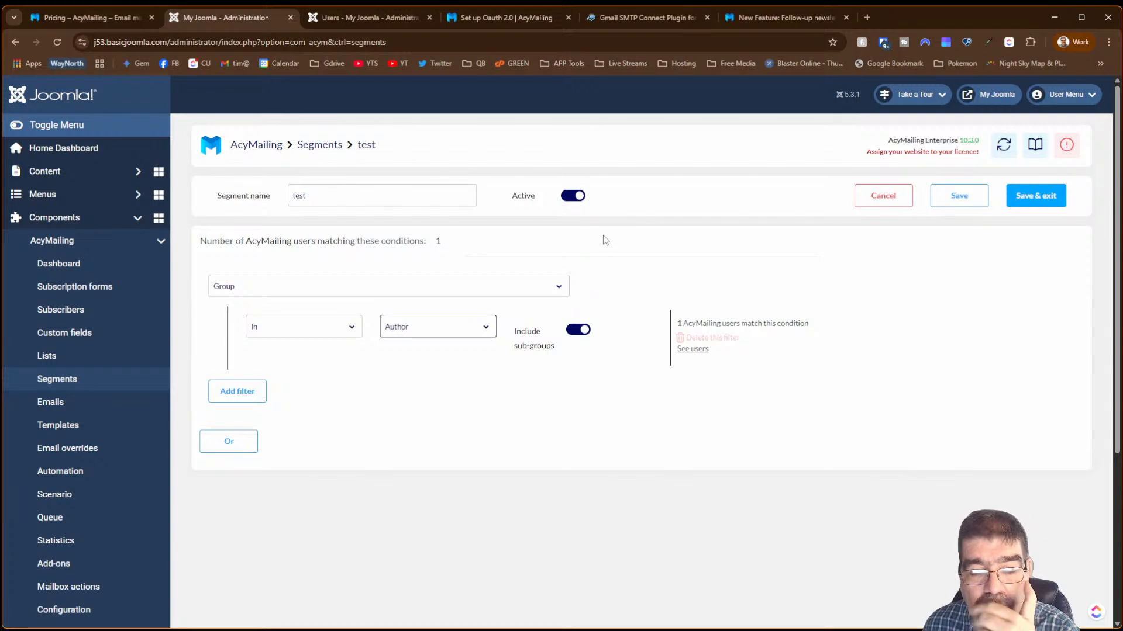
{"action": "left_click", "coordinate": [325, 290]}
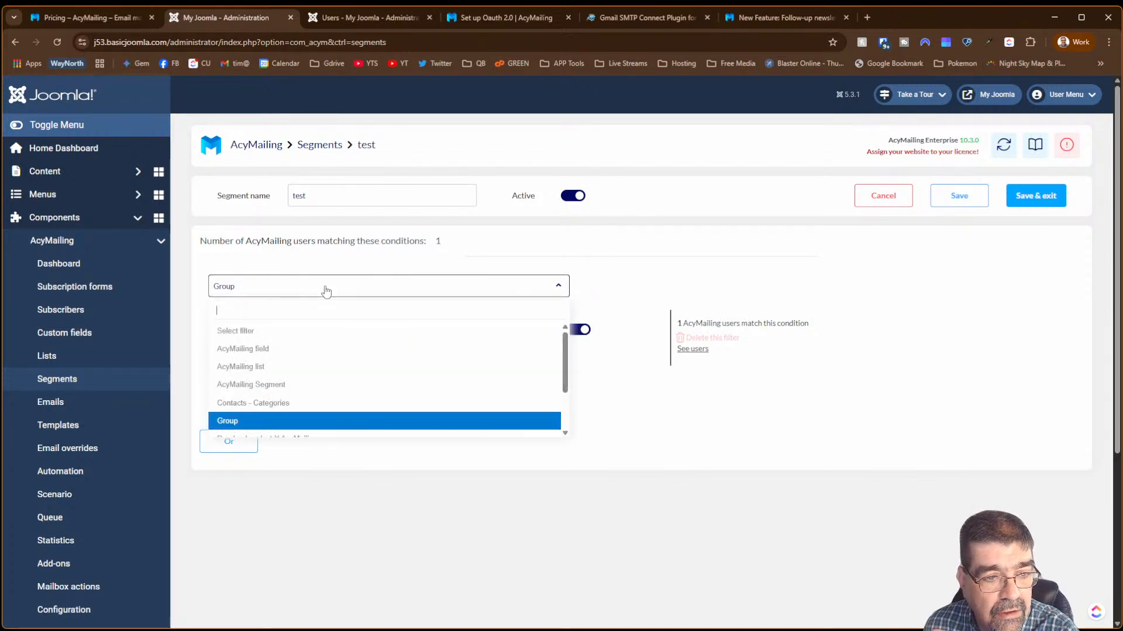
- Use an AcyMailing field filter with email Contains 'cyber' and preview the 3 matches
{"action": "left_click", "coordinate": [317, 332]}
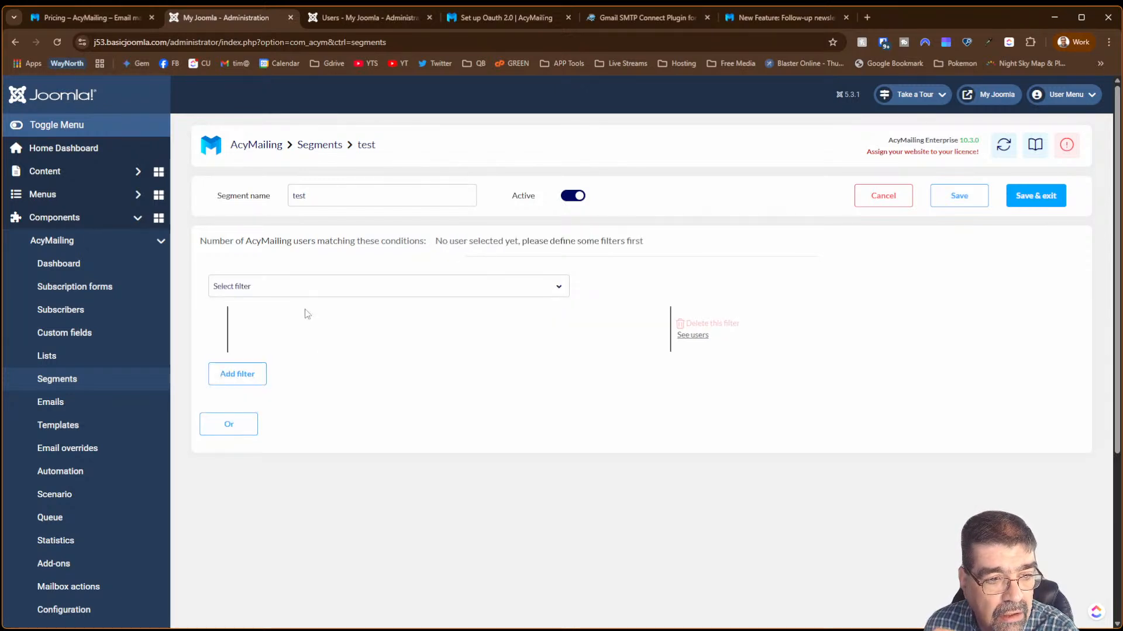
{"action": "left_click", "coordinate": [283, 292]}
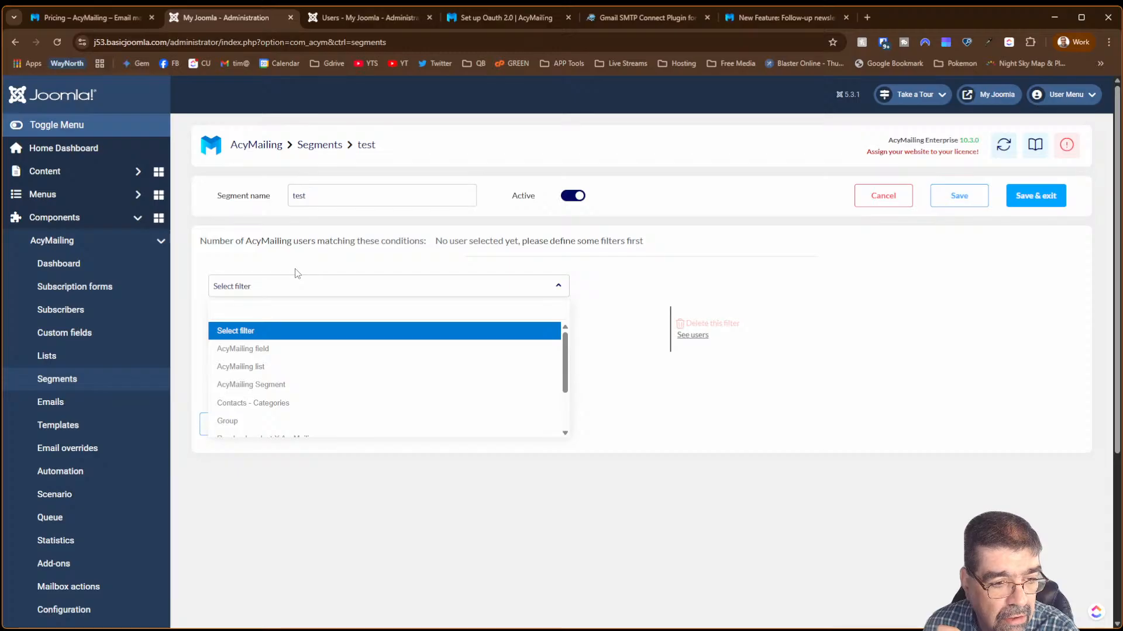
{"action": "left_click", "coordinate": [336, 356]}
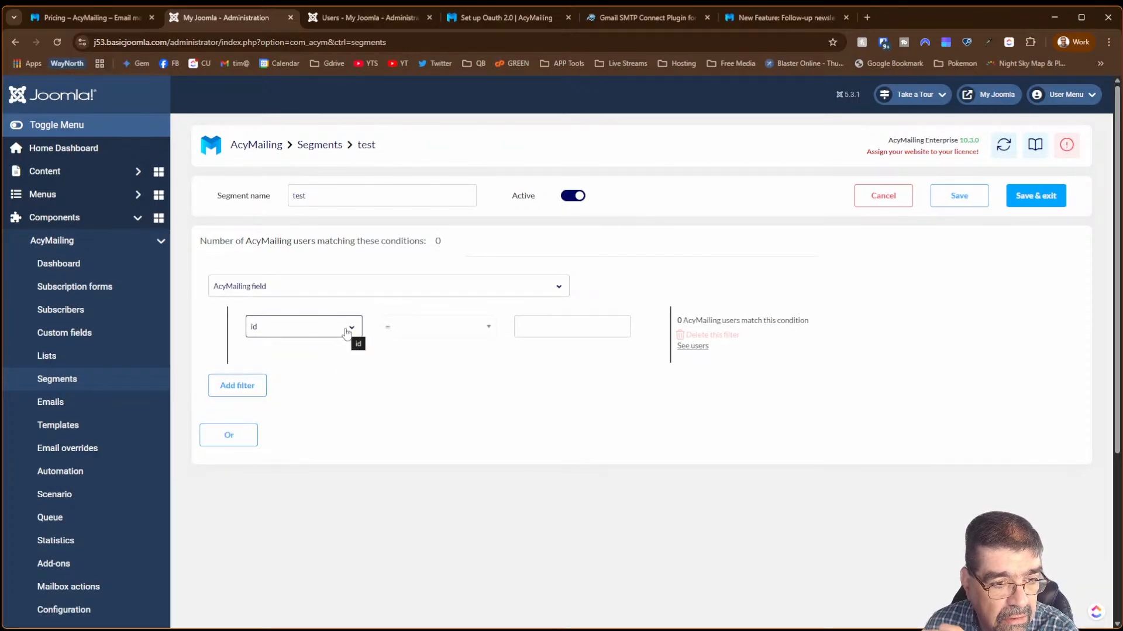
{"action": "left_click", "coordinate": [346, 332]}
{"action": "left_click", "coordinate": [318, 402]}
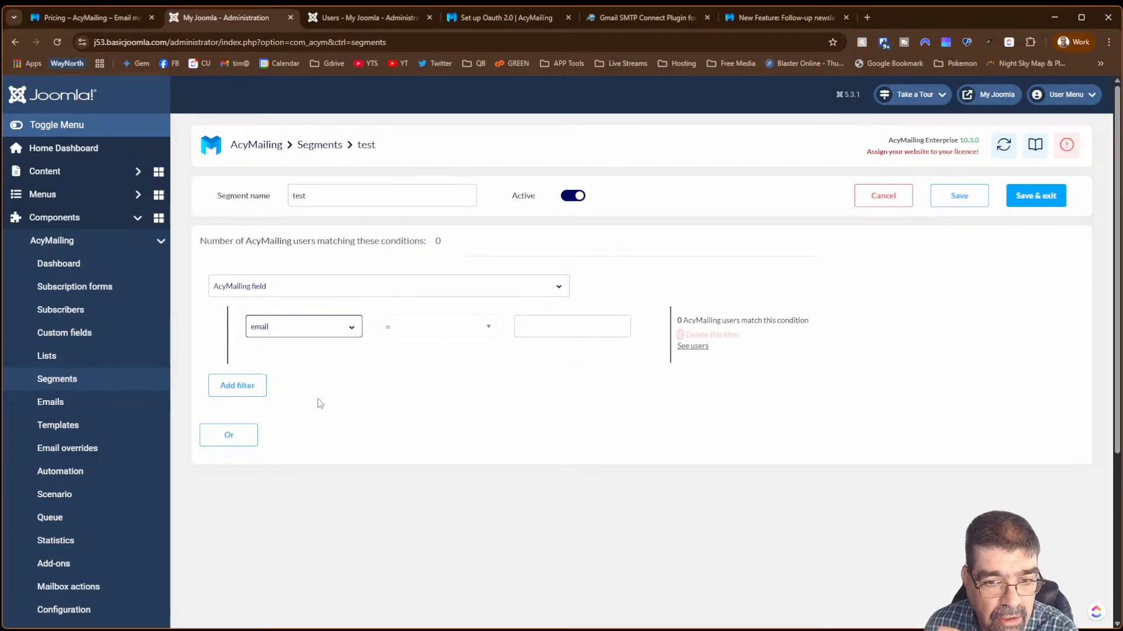
{"action": "left_click", "coordinate": [467, 330]}
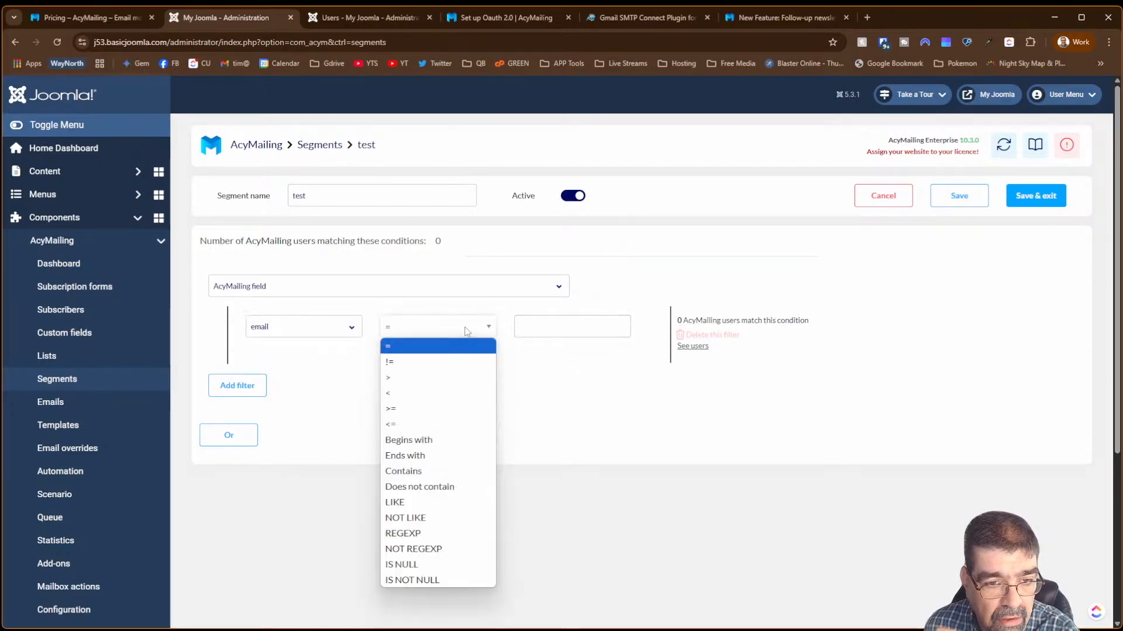
{"action": "left_click", "coordinate": [436, 471]}
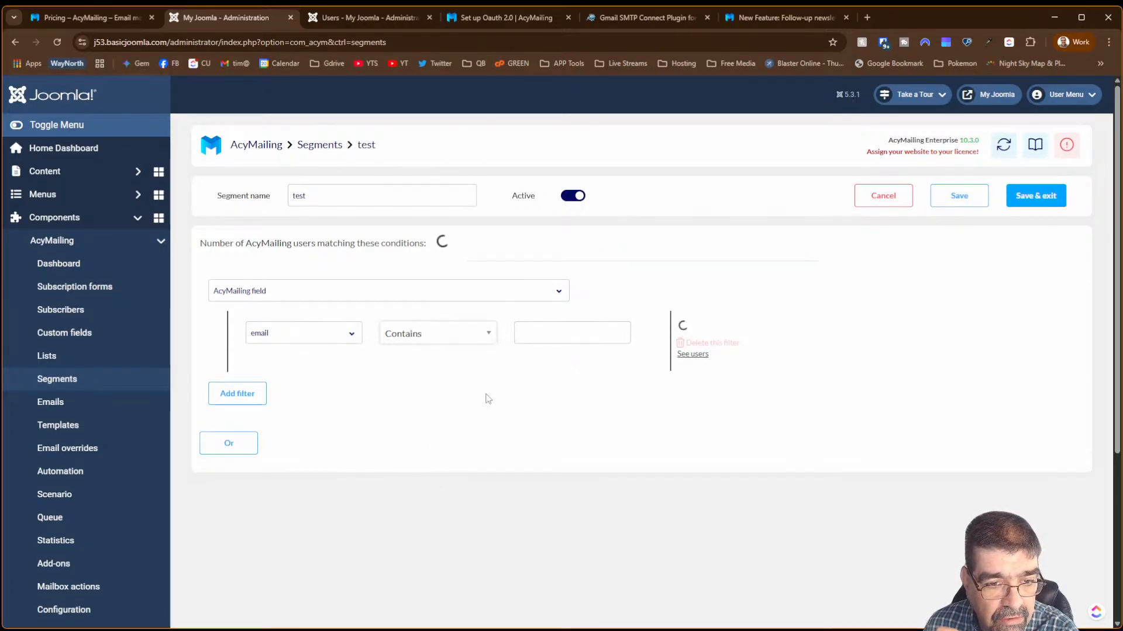
{"action": "left_click", "coordinate": [566, 326]}
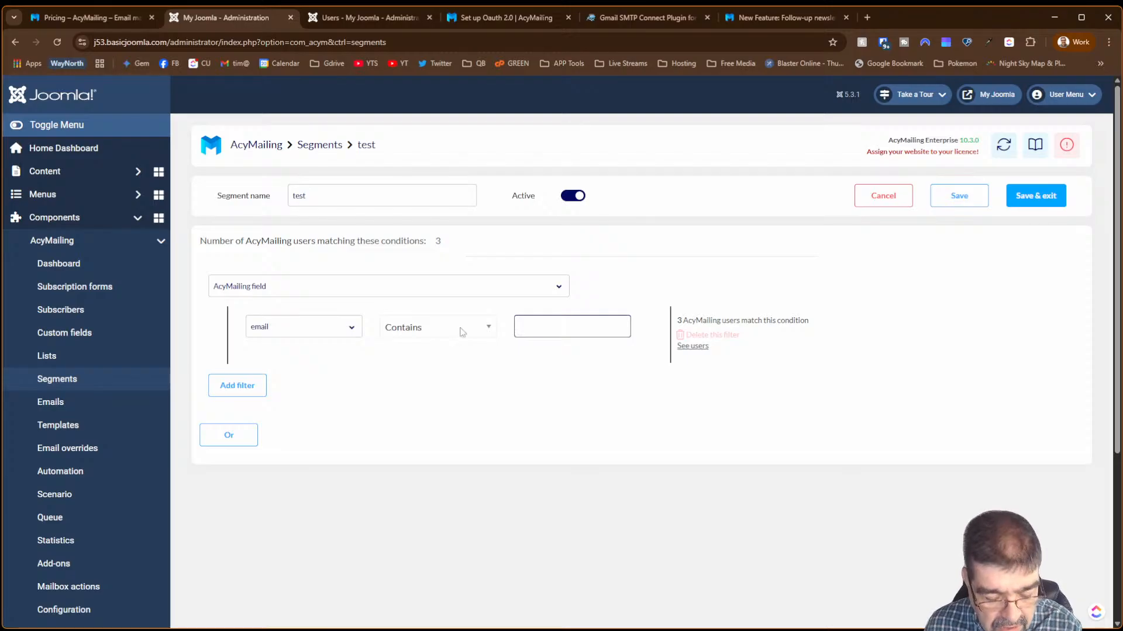
{"action": "type", "text": "cyber"}
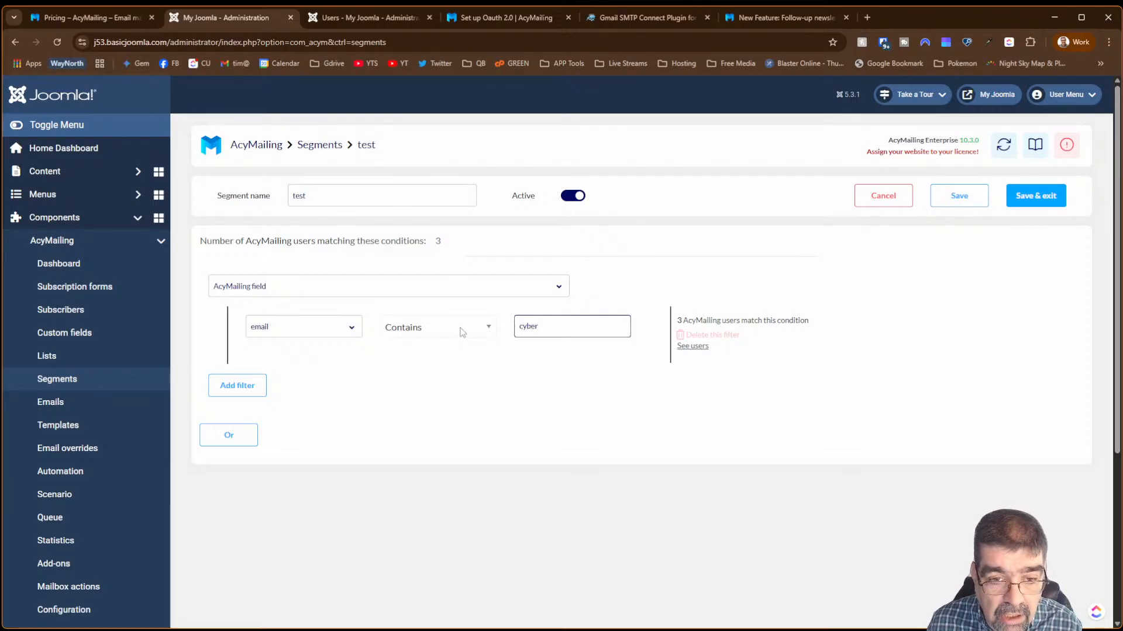
{"action": "left_click", "coordinate": [686, 347]}
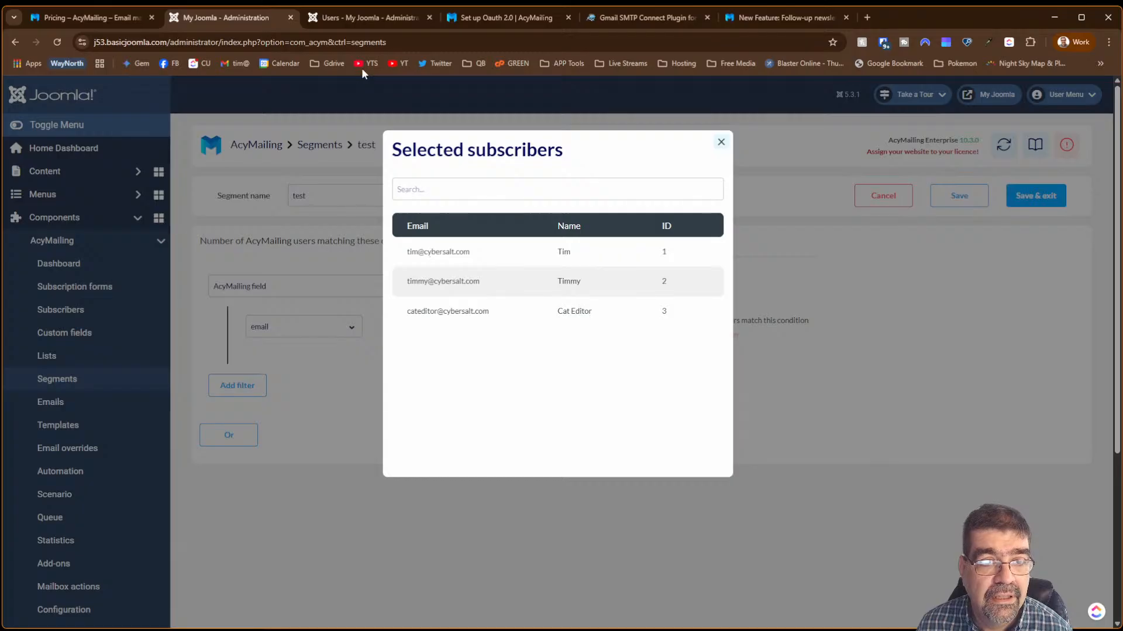
- Switch to the Joomla Users list showing the site's four accounts
{"action": "left_click", "coordinate": [350, 17]}
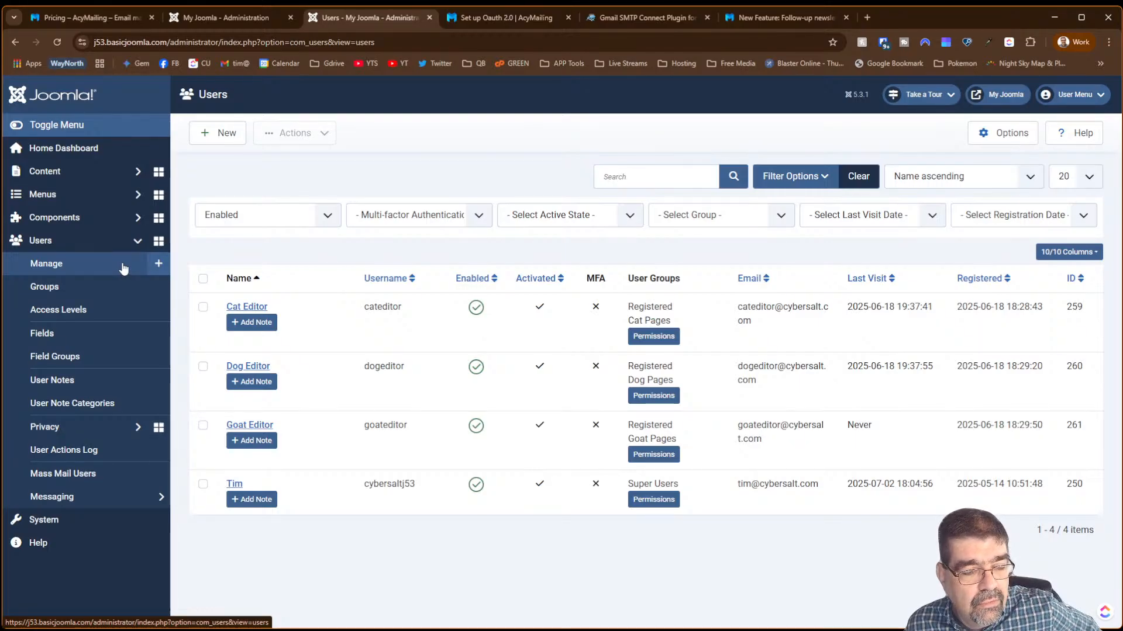
- Open Components > AcyMailing > Subscribers in the Joomla Administrator
{"action": "left_click", "coordinate": [84, 220]}
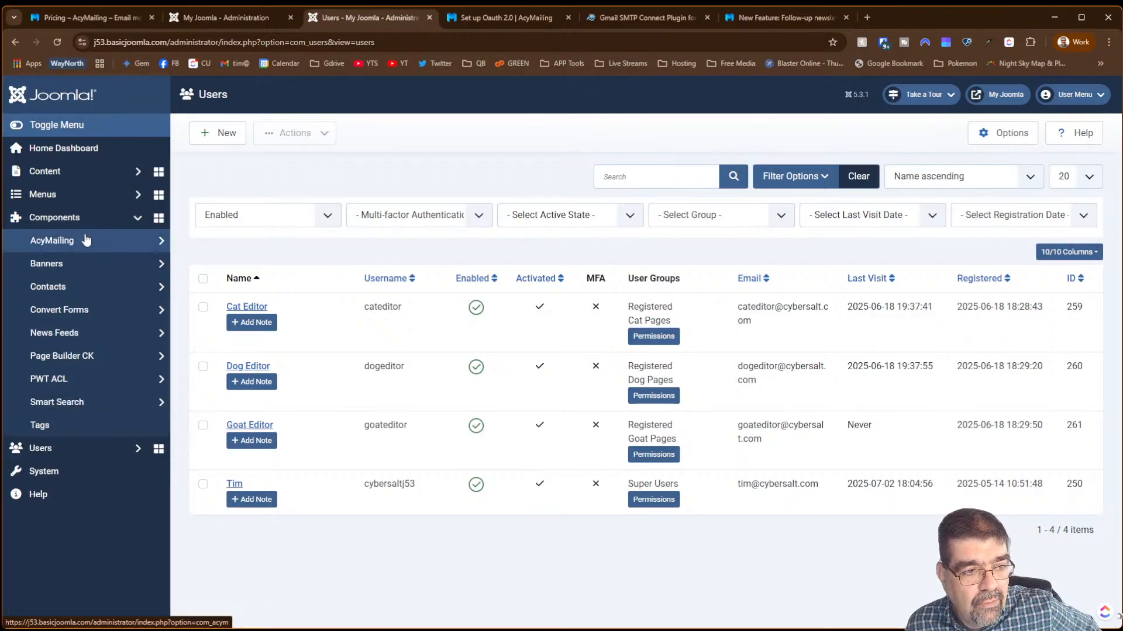
{"action": "left_click", "coordinate": [86, 241]}
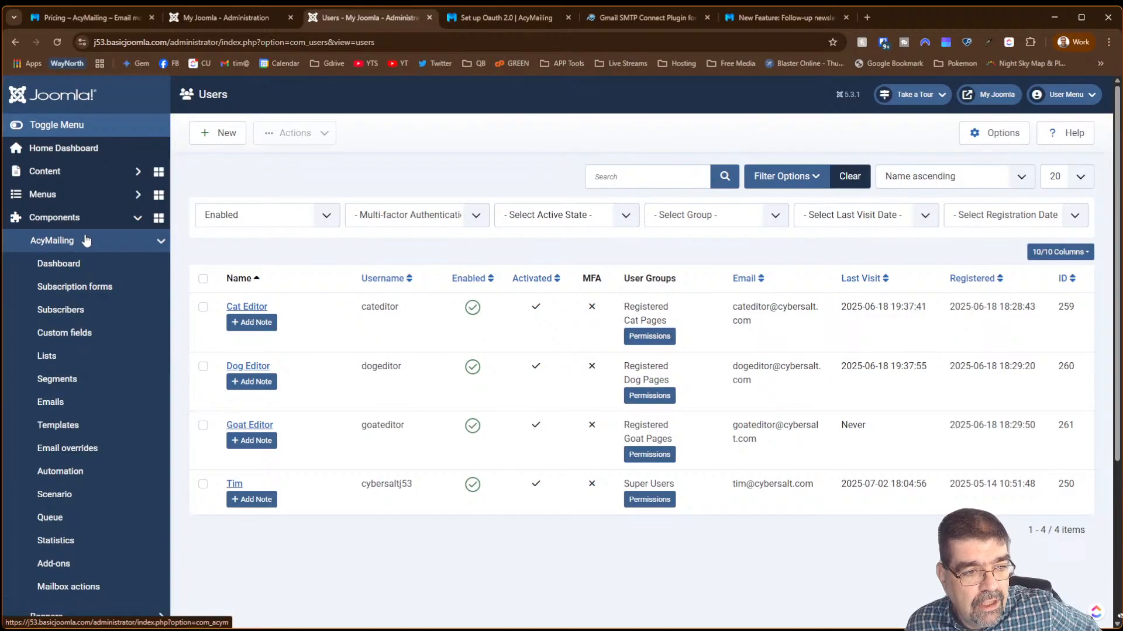
{"action": "left_click", "coordinate": [72, 311]}
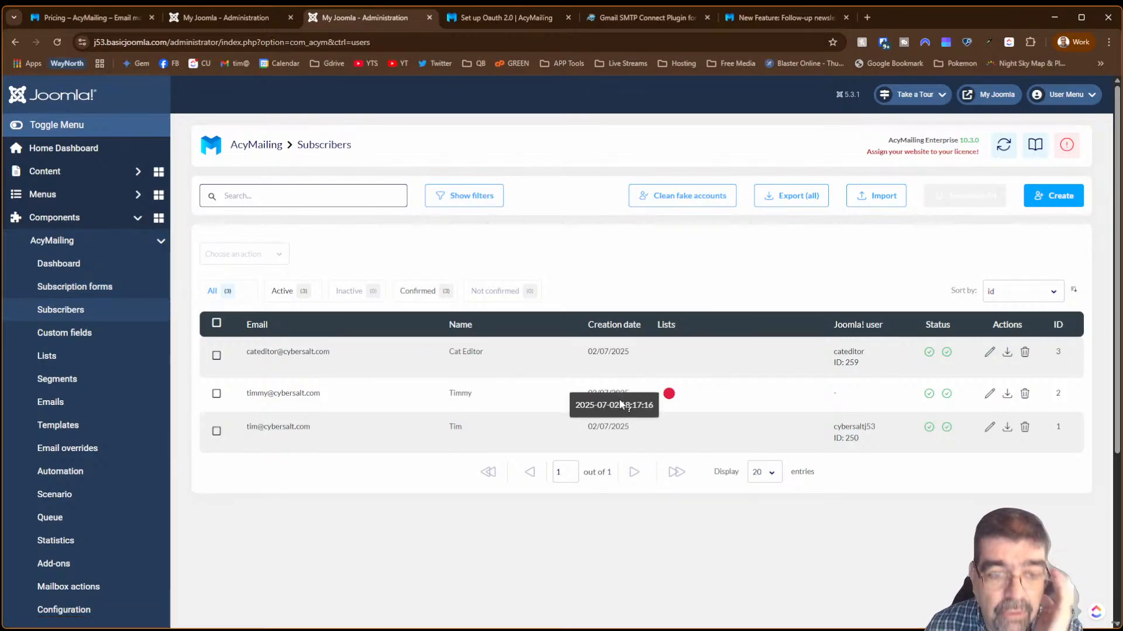
- Return to the test segment and close the matching subscribers preview
{"action": "mouse_move", "coordinate": [593, 375]}
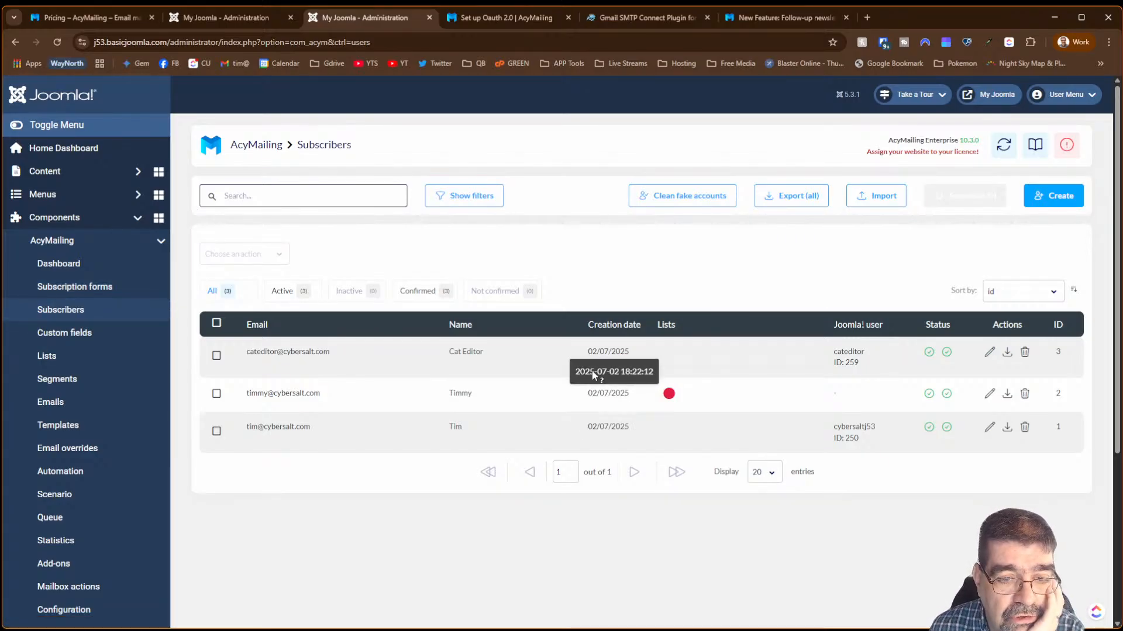
{"action": "left_click", "coordinate": [221, 17]}
{"action": "left_click", "coordinate": [829, 261]}
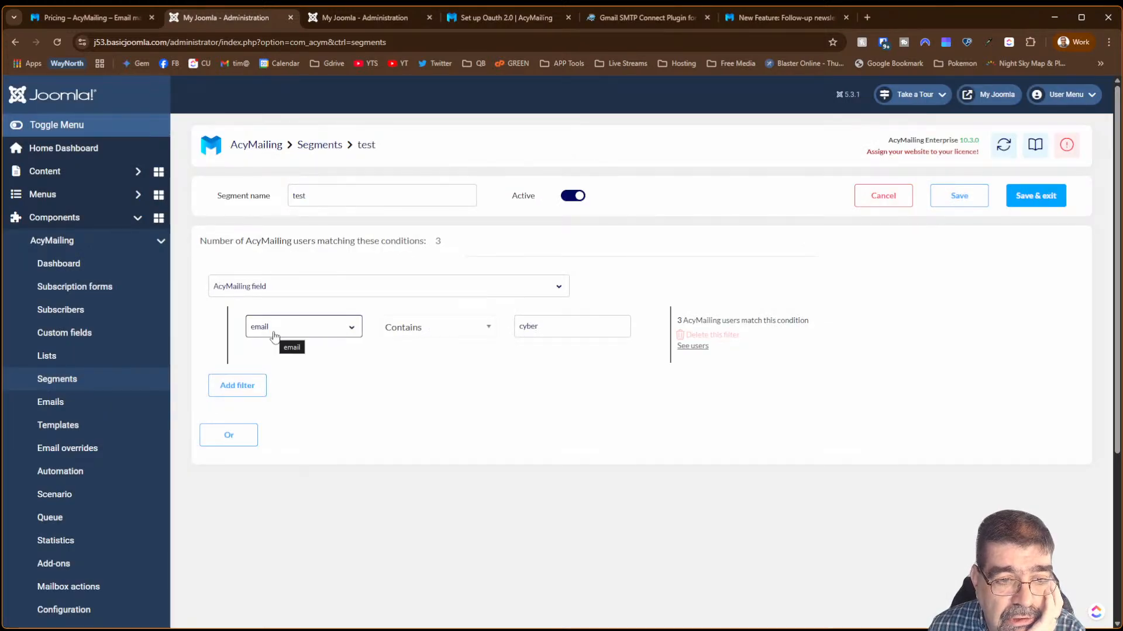
- Replace the email match value 'cyber' with 'tim'
{"action": "left_click", "coordinate": [546, 326]}
{"action": "double_click", "coordinate": [545, 326]}
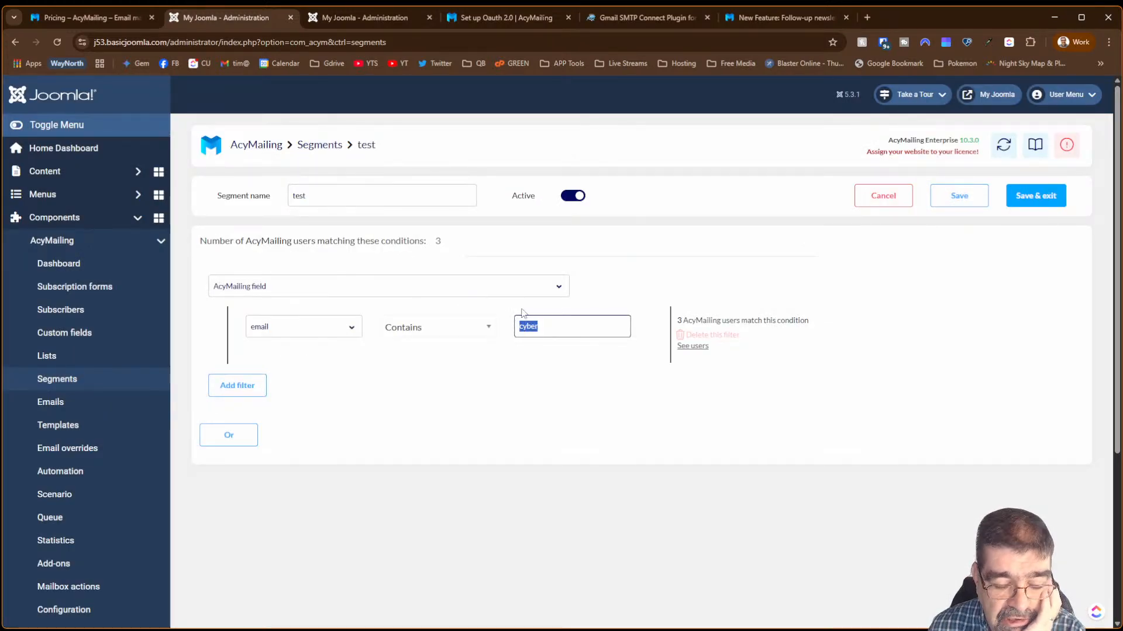
{"action": "type", "text": "tim"}
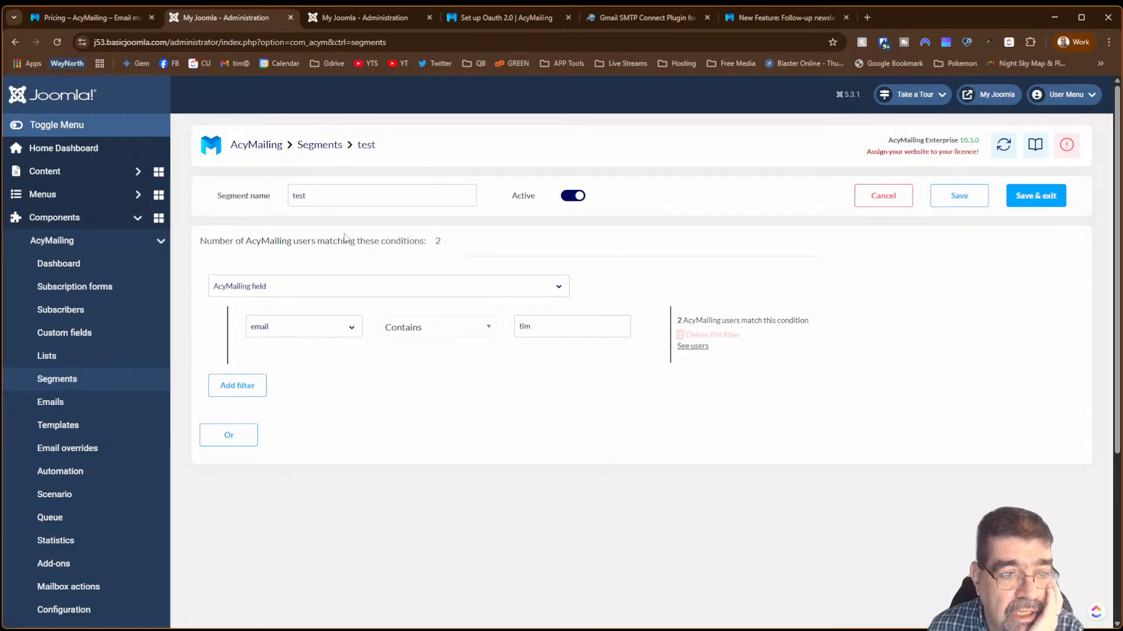
- Switch to a site account user filter on the name field using Contains
{"action": "left_click", "coordinate": [288, 286]}
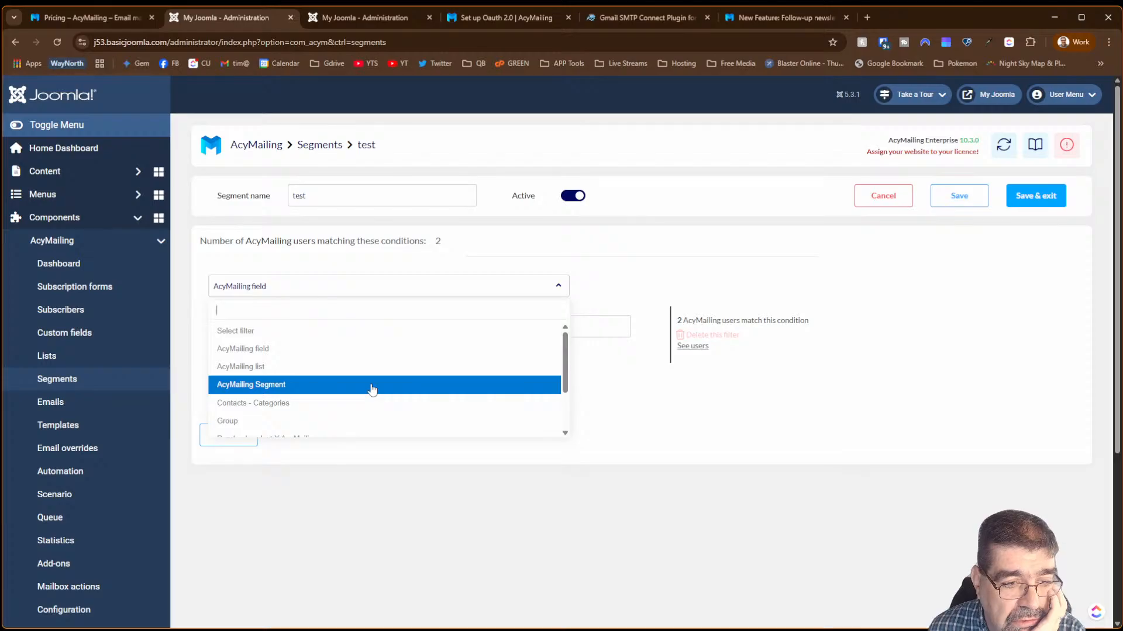
{"action": "scroll", "coordinate": [372, 390], "scroll_direction": "down", "scroll_amount": 2}
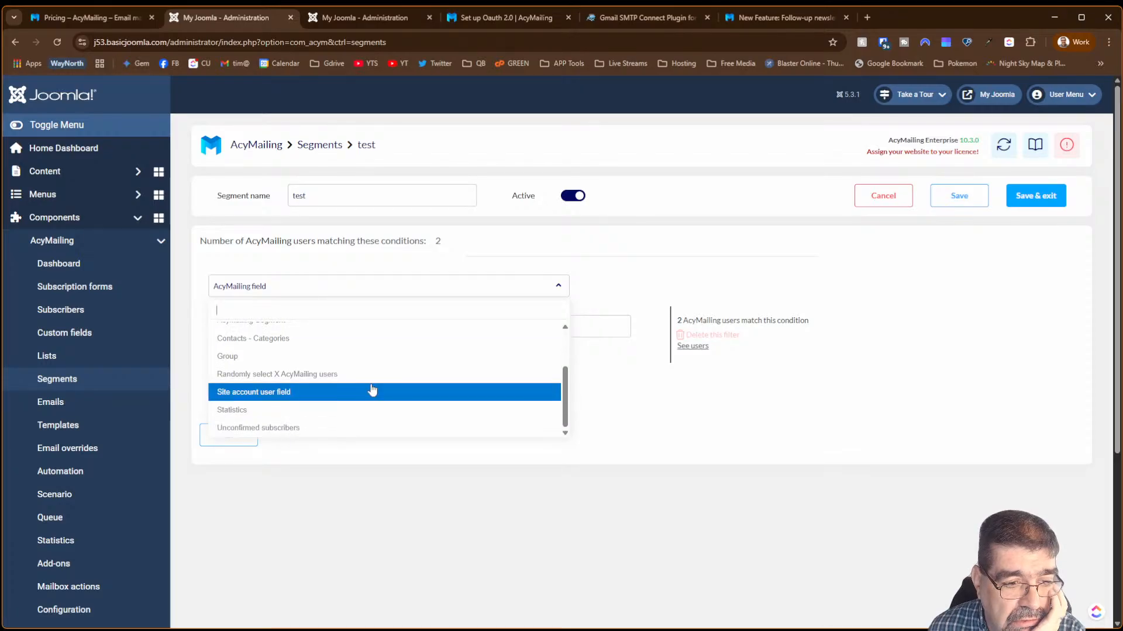
{"action": "left_click", "coordinate": [372, 392]}
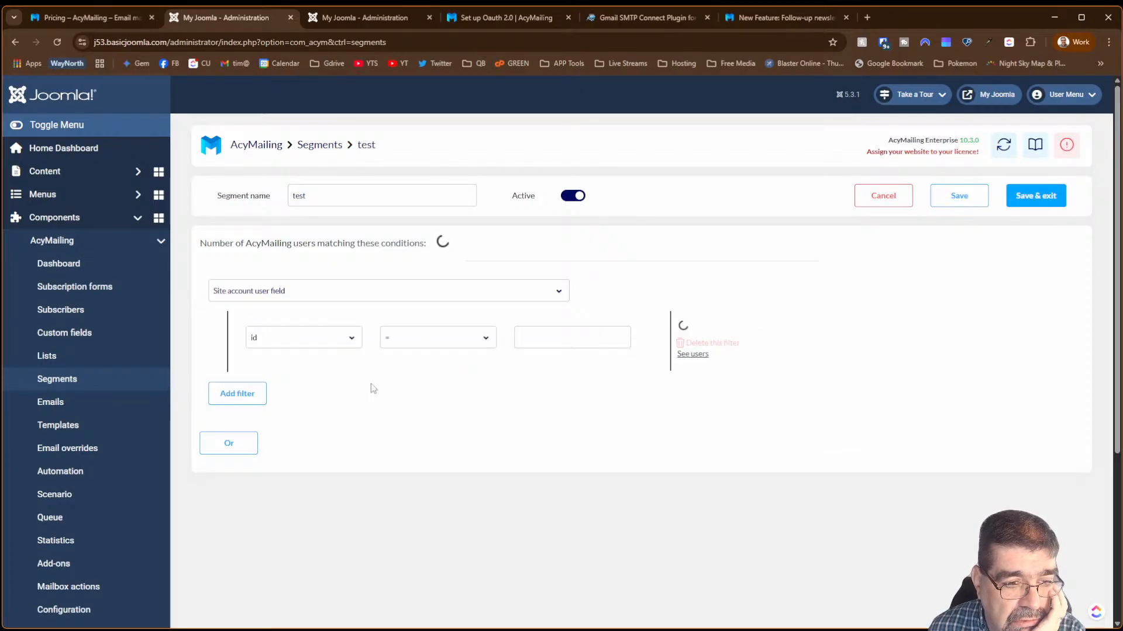
{"action": "left_click", "coordinate": [340, 335]}
{"action": "scroll", "coordinate": [358, 382], "scroll_direction": "down", "scroll_amount": 3}
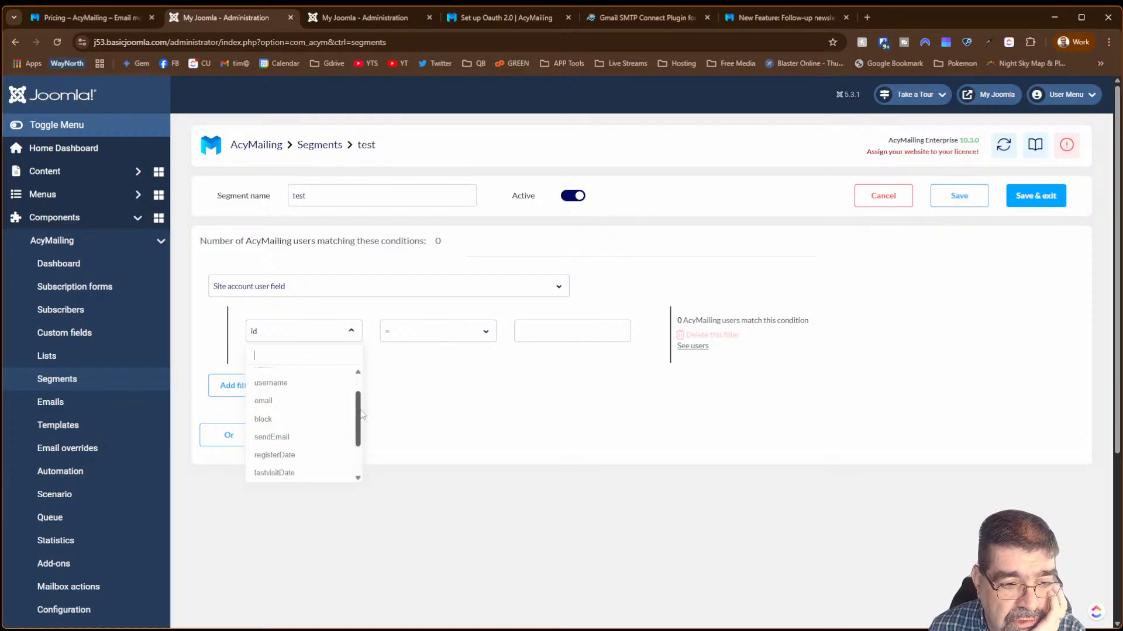
{"action": "scroll", "coordinate": [357, 416], "scroll_direction": "up", "scroll_amount": 3}
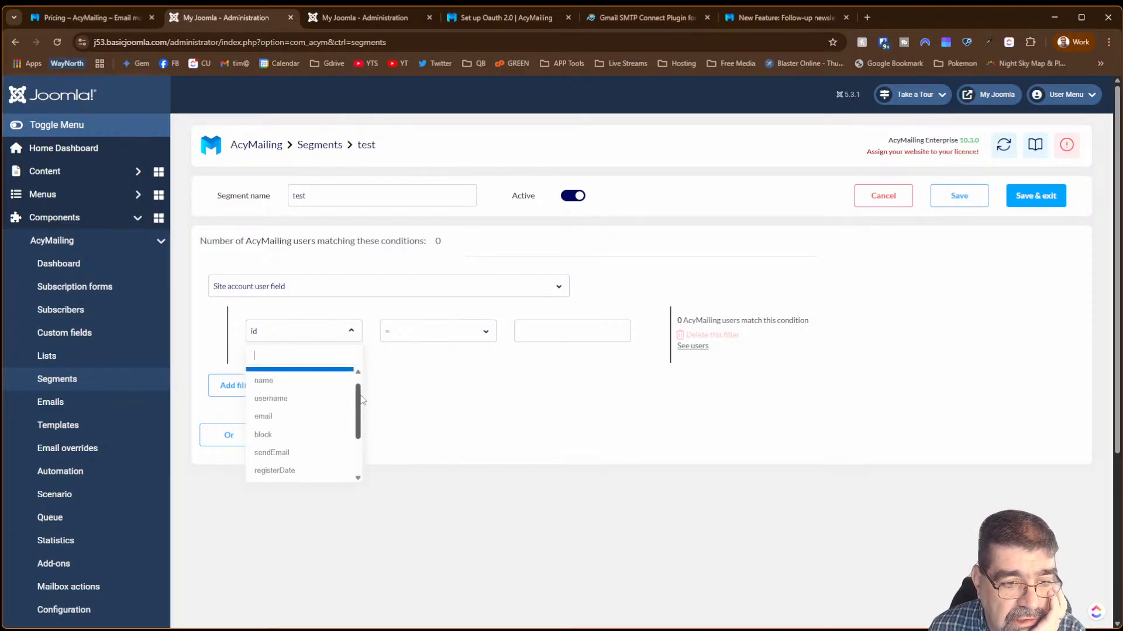
{"action": "left_click", "coordinate": [305, 383]}
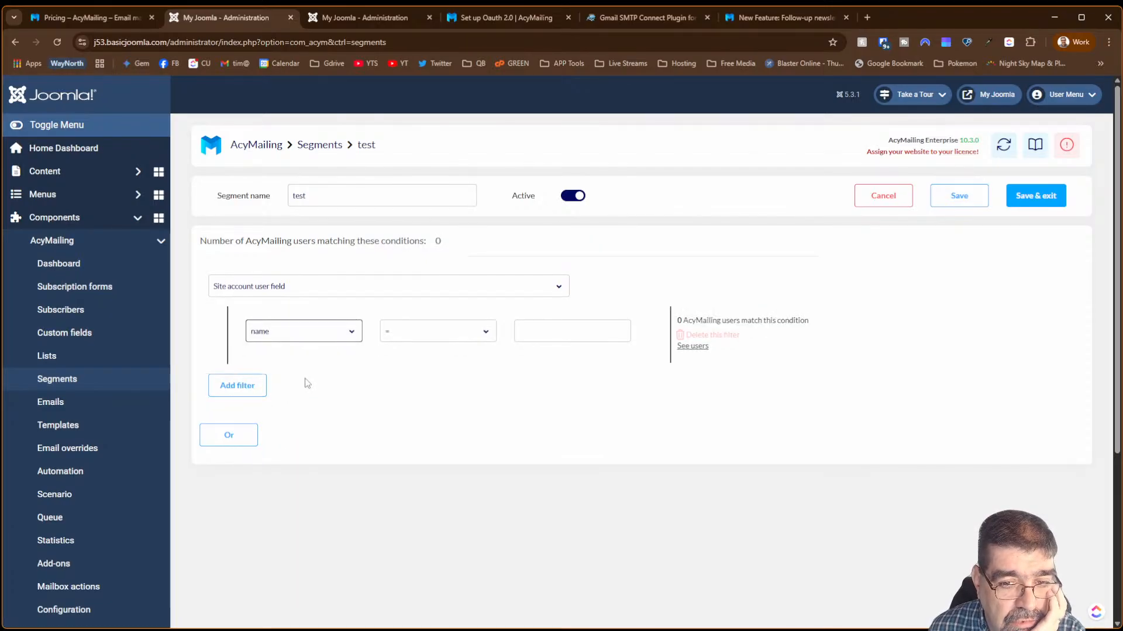
{"action": "left_click", "coordinate": [414, 332]}
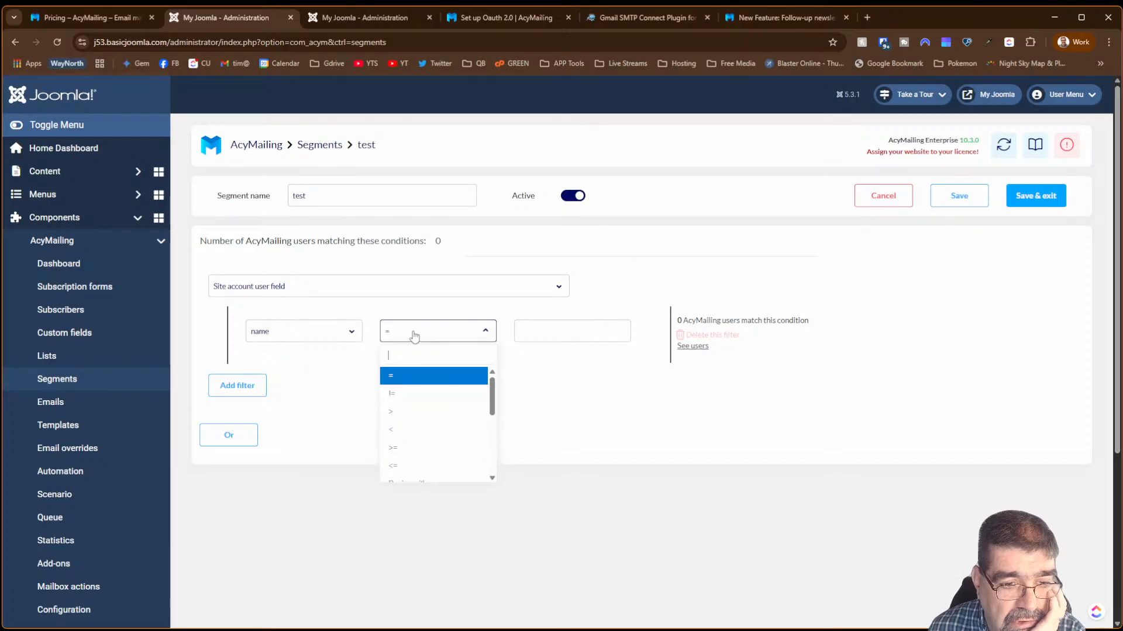
{"action": "left_click_drag", "start_coordinate": [493, 401], "coordinate": [491, 436]}
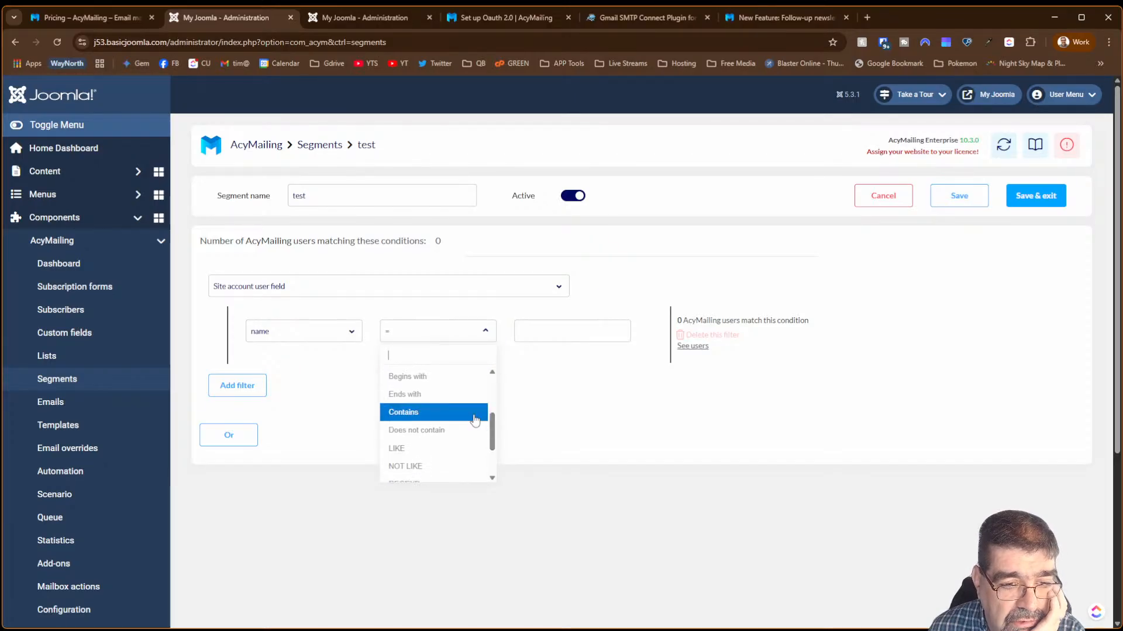
{"action": "left_click", "coordinate": [468, 414]}
- Try the value 'mm' with no matches, then clear it and preview the 2 matching users
{"action": "left_click", "coordinate": [570, 333]}
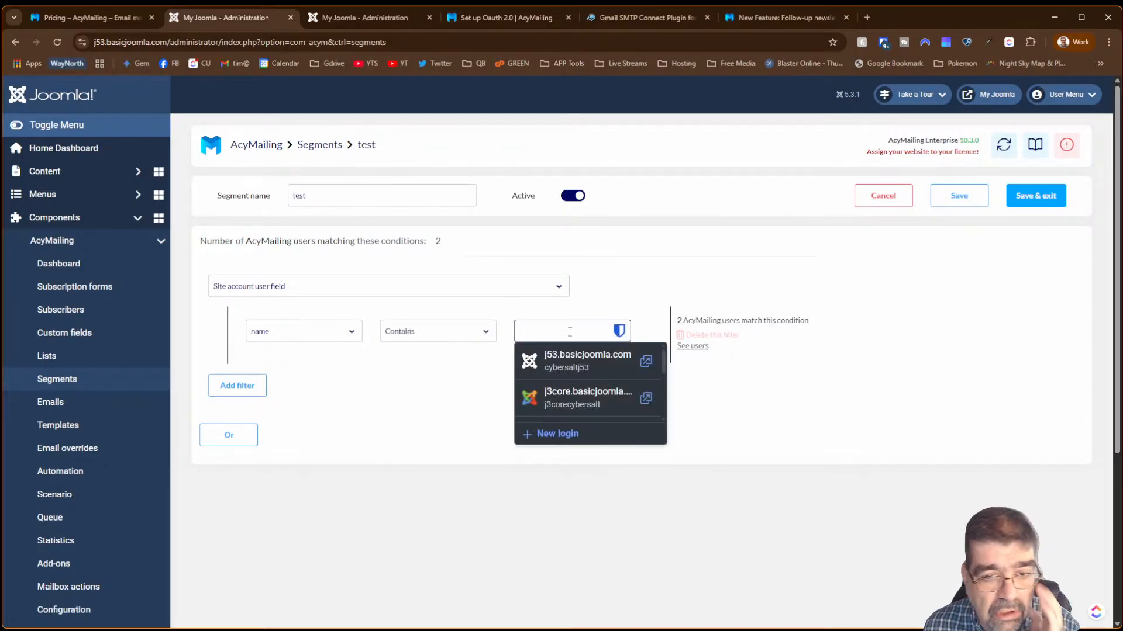
{"action": "type", "text": "mm"}
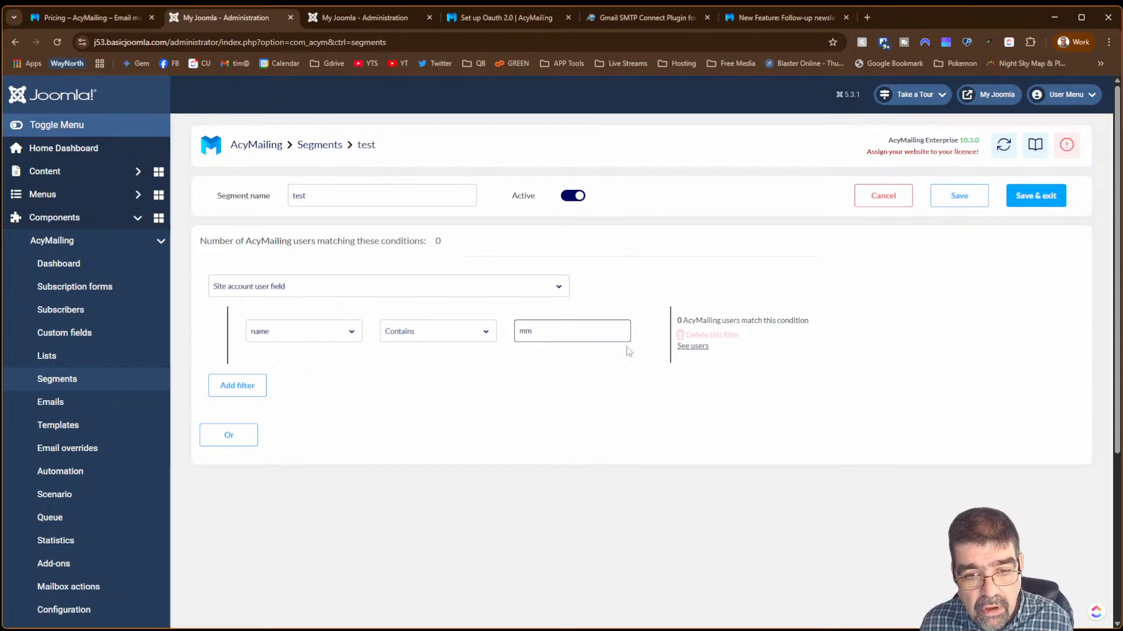
{"action": "left_click", "coordinate": [693, 347]}
{"action": "left_click", "coordinate": [723, 141]}
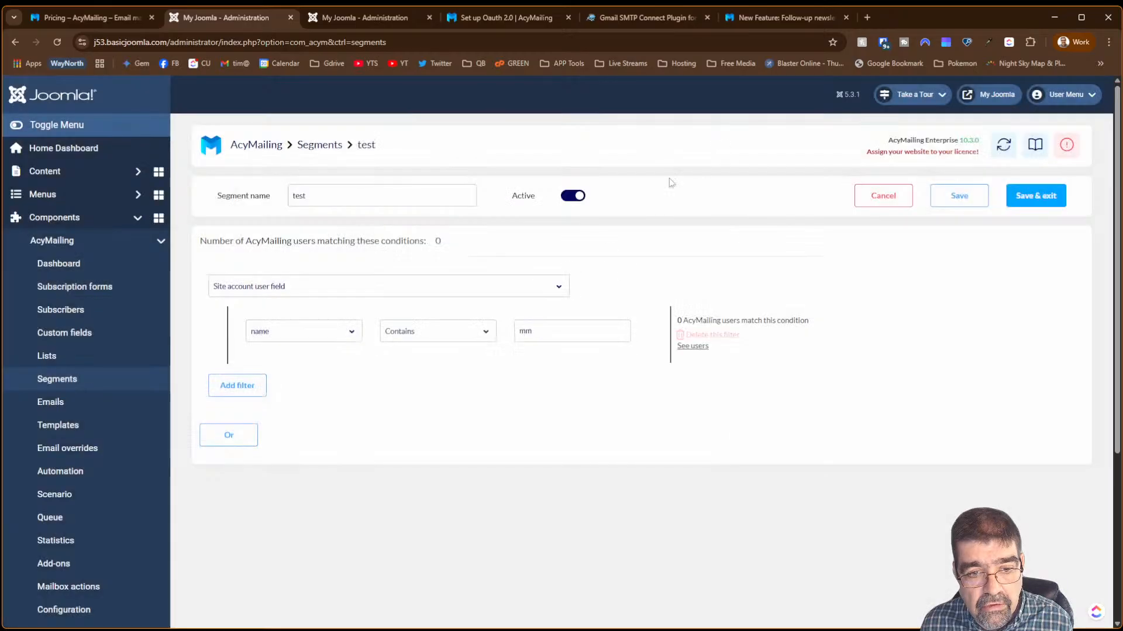
{"action": "left_click_drag", "start_coordinate": [583, 327], "coordinate": [454, 331]}
{"action": "key", "text": "BackSpace"}
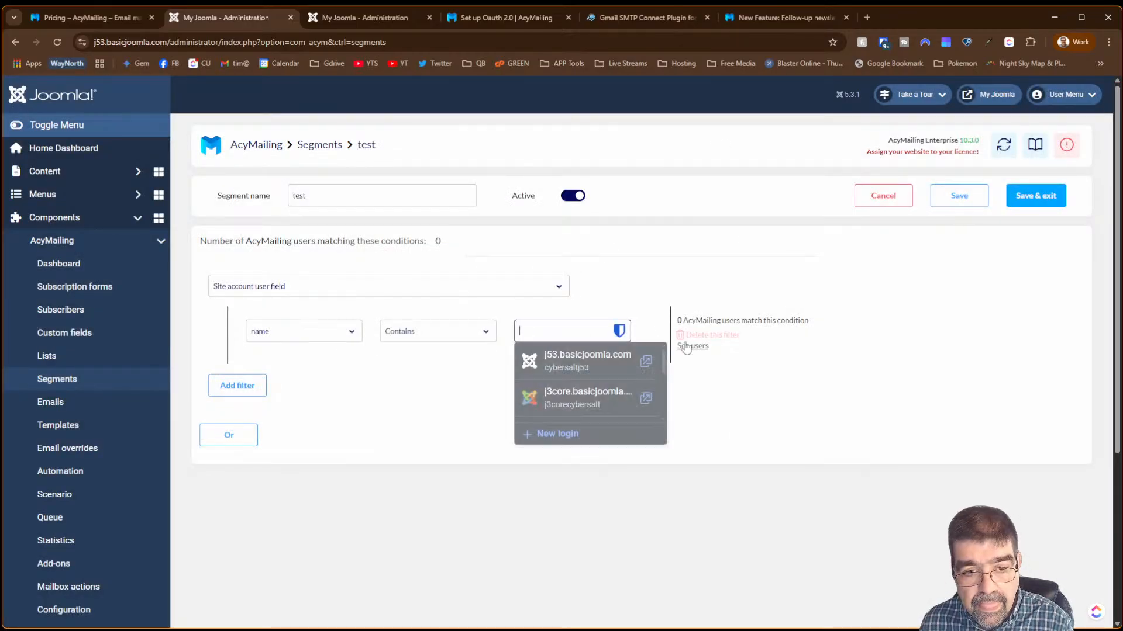
{"action": "left_click", "coordinate": [758, 367]}
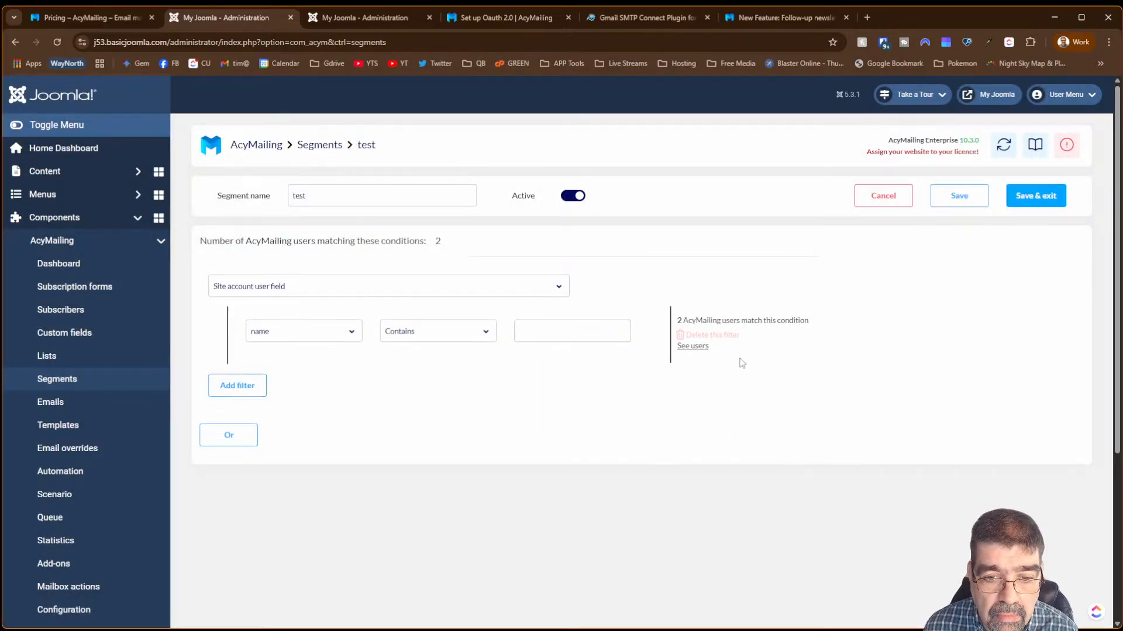
{"action": "left_click", "coordinate": [693, 347]}
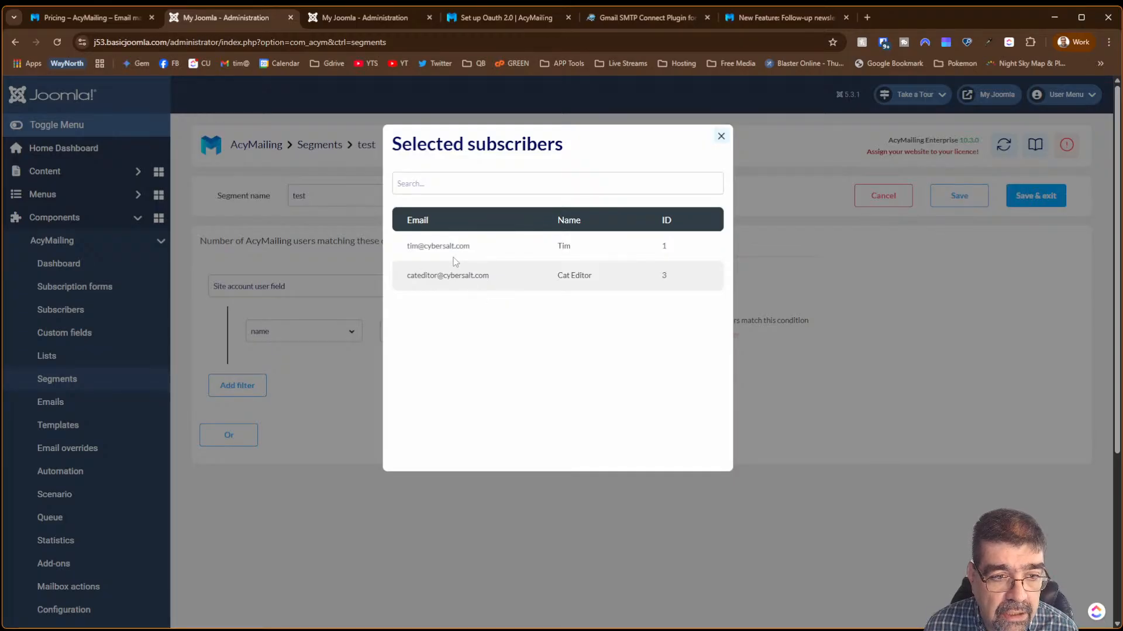
- Close the preview, open Users > Manage in the other tab, then return to the segment
{"action": "left_click", "coordinate": [721, 136]}
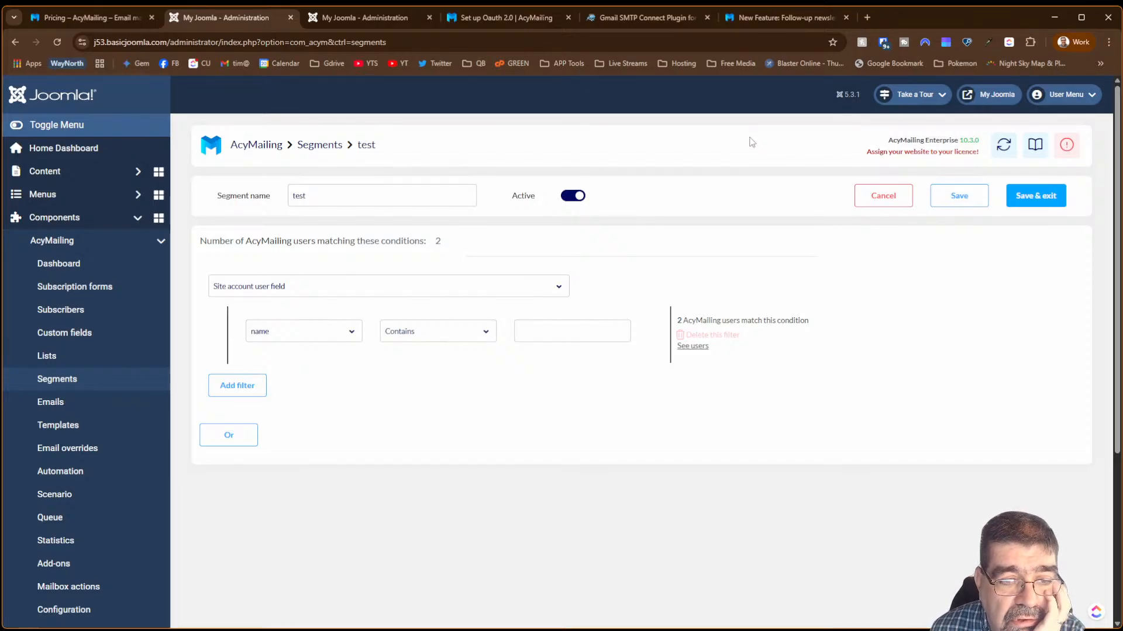
{"action": "left_click", "coordinate": [374, 16]}
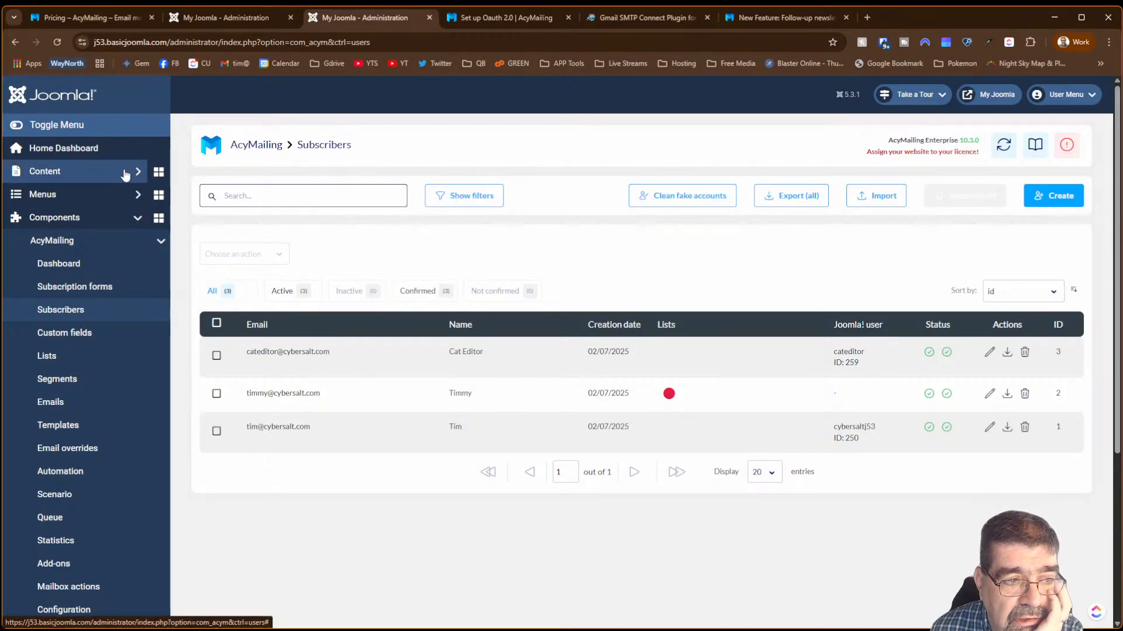
{"action": "scroll", "coordinate": [111, 333], "scroll_direction": "down", "scroll_amount": 4}
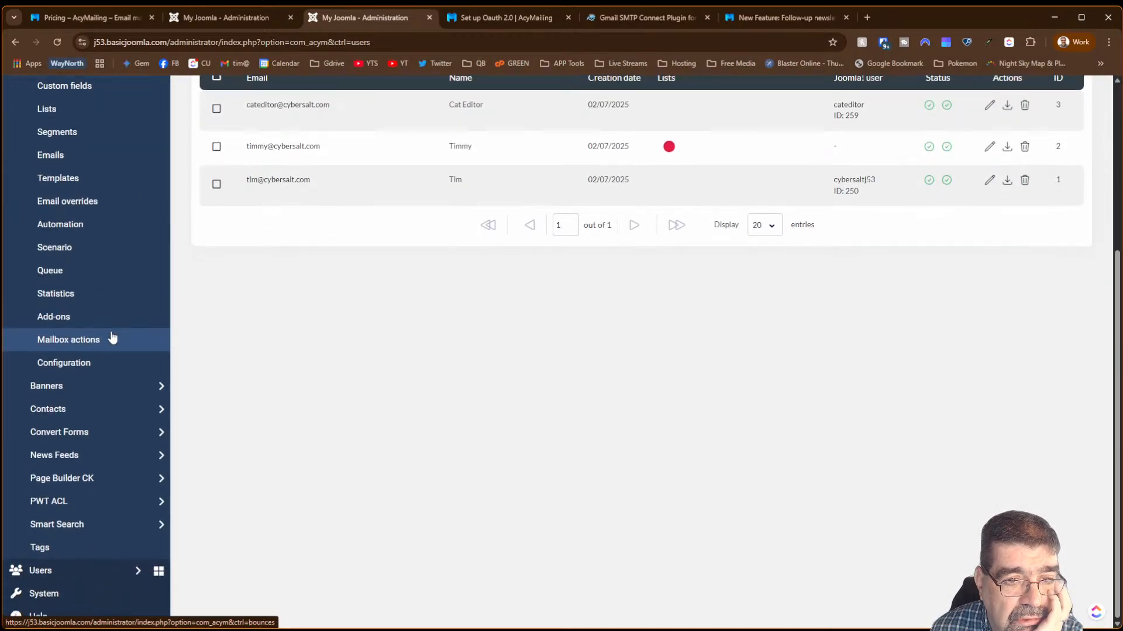
{"action": "scroll", "coordinate": [111, 333], "scroll_direction": "up", "scroll_amount": 4}
{"action": "scroll", "coordinate": [111, 341], "scroll_direction": "down", "scroll_amount": 3}
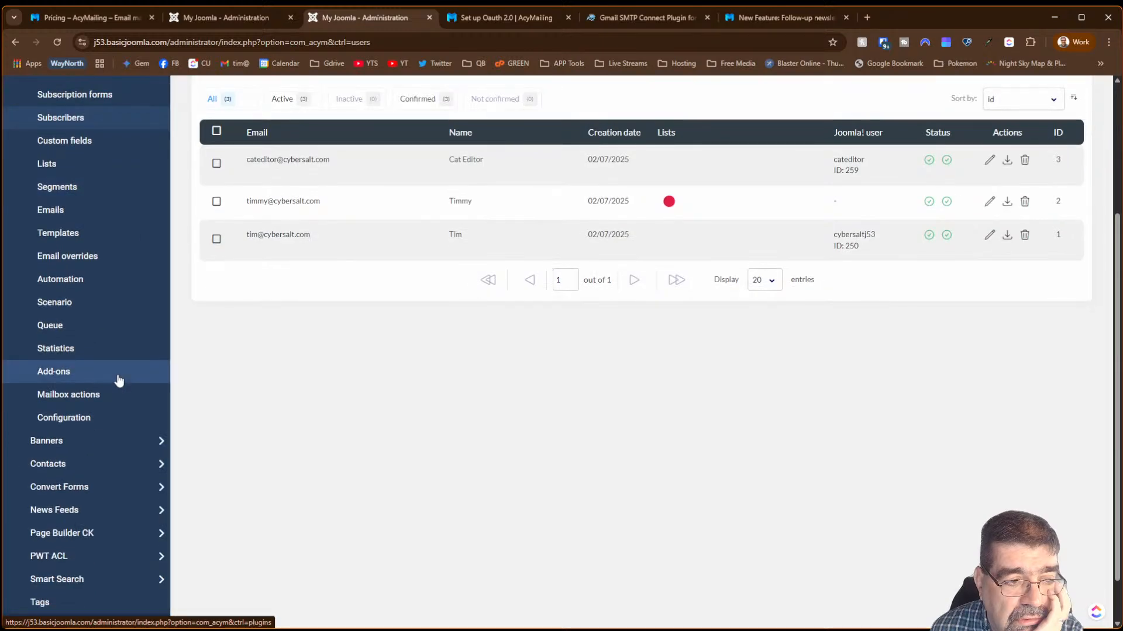
{"action": "scroll", "coordinate": [118, 380], "scroll_direction": "down", "scroll_amount": 1}
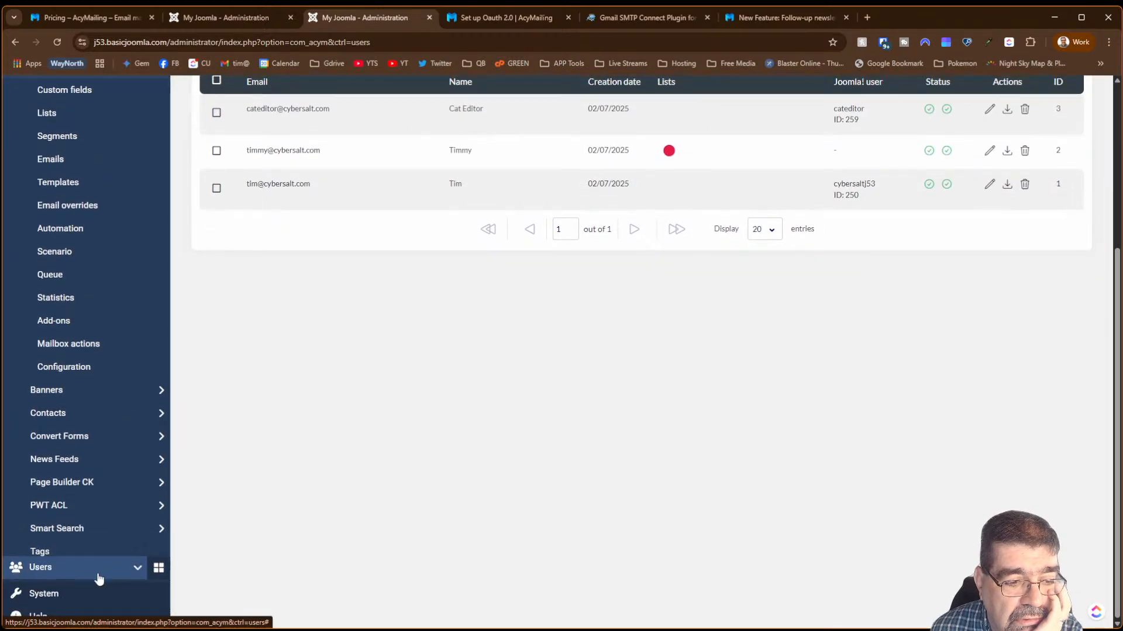
{"action": "left_click", "coordinate": [98, 578]}
{"action": "left_click", "coordinate": [78, 269]}
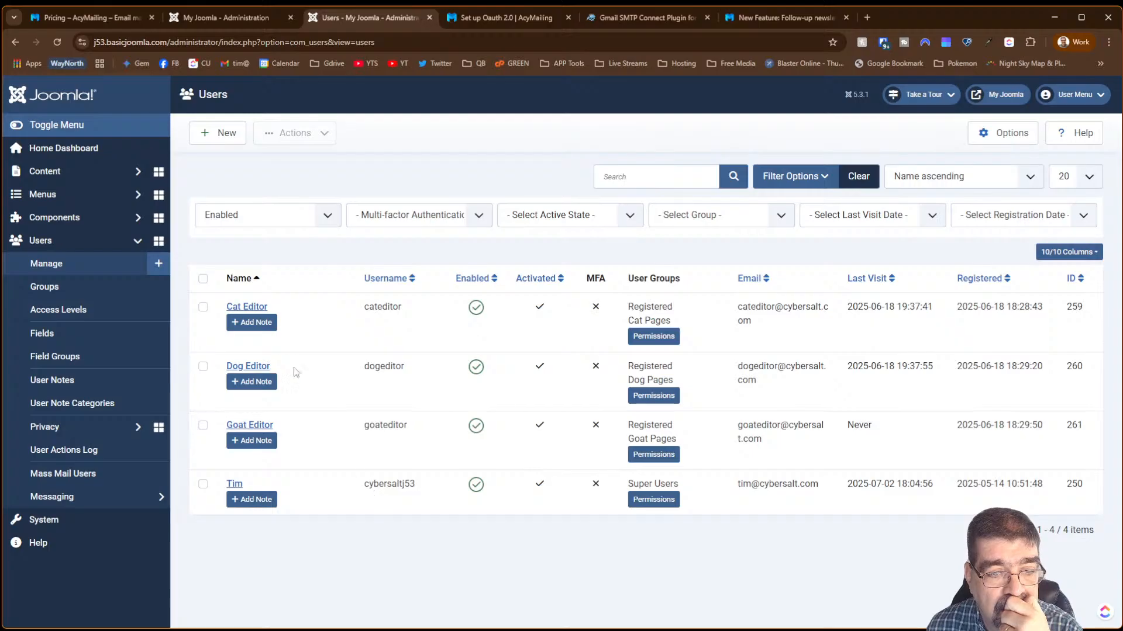
{"action": "left_click", "coordinate": [214, 19]}
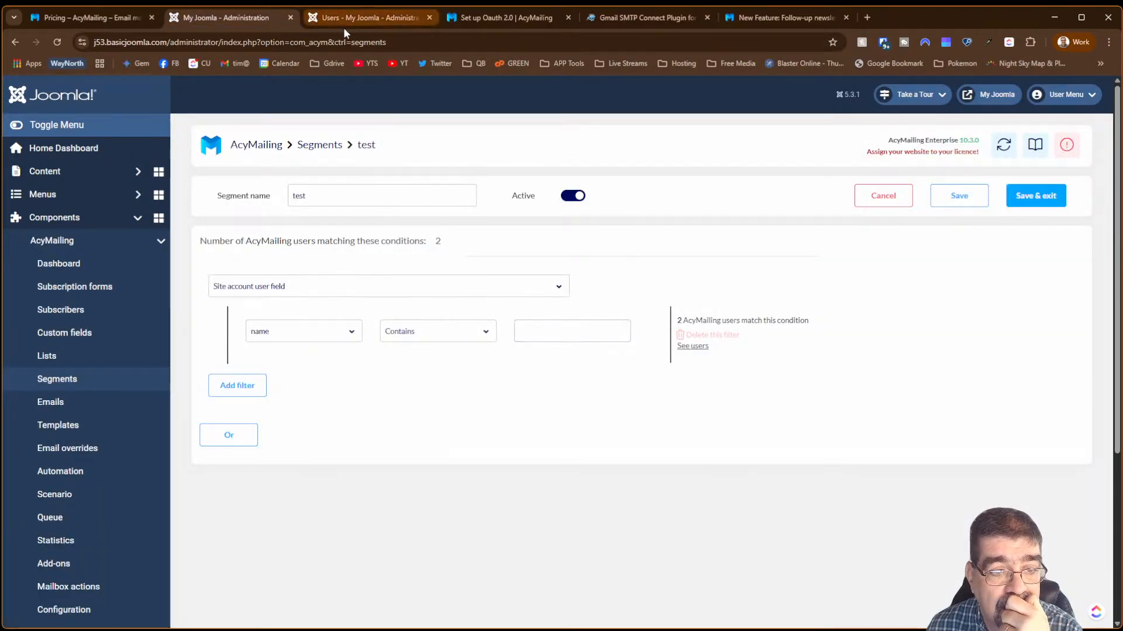
- Set the name filter value to 'edit', preview the single match, then go to the Users tab
{"action": "left_click", "coordinate": [536, 327]}
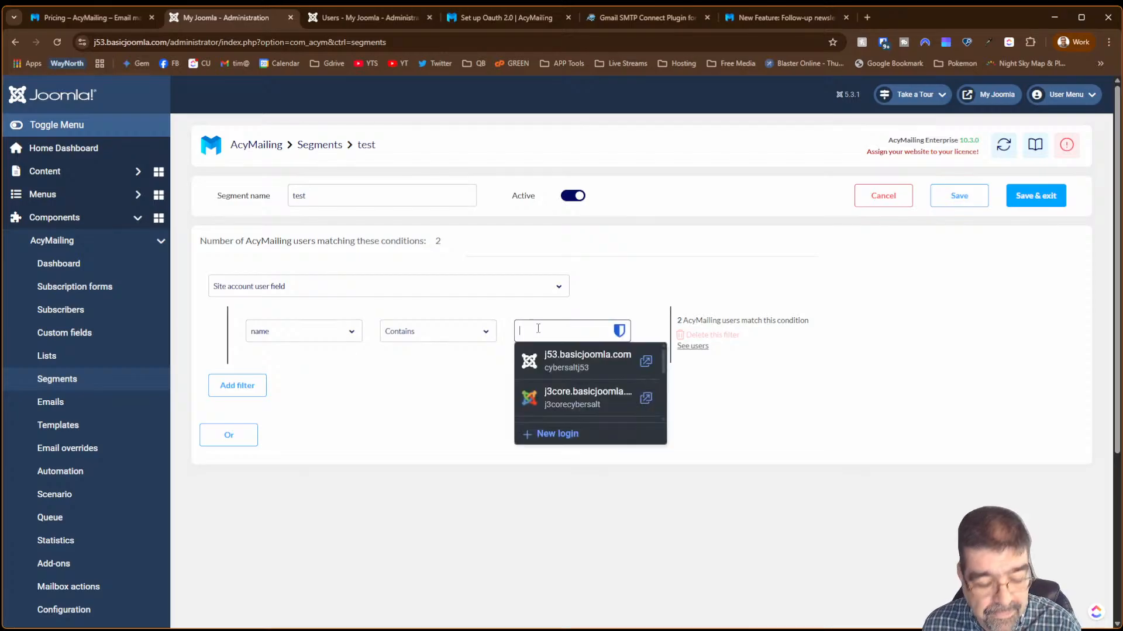
{"action": "type", "text": "edit"}
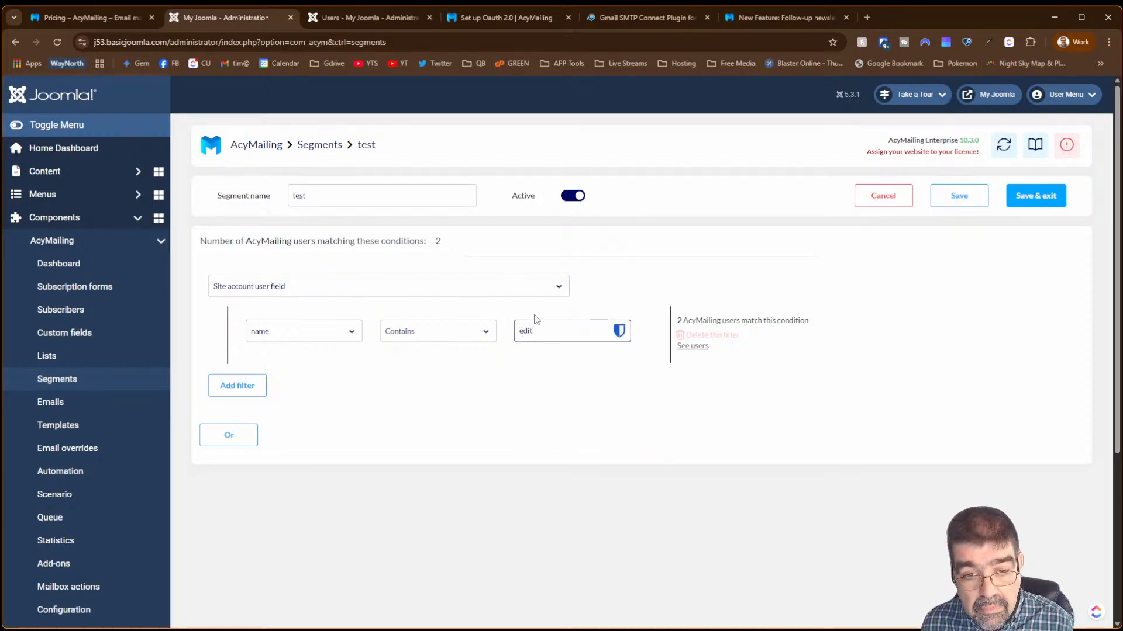
{"action": "left_click", "coordinate": [535, 315]}
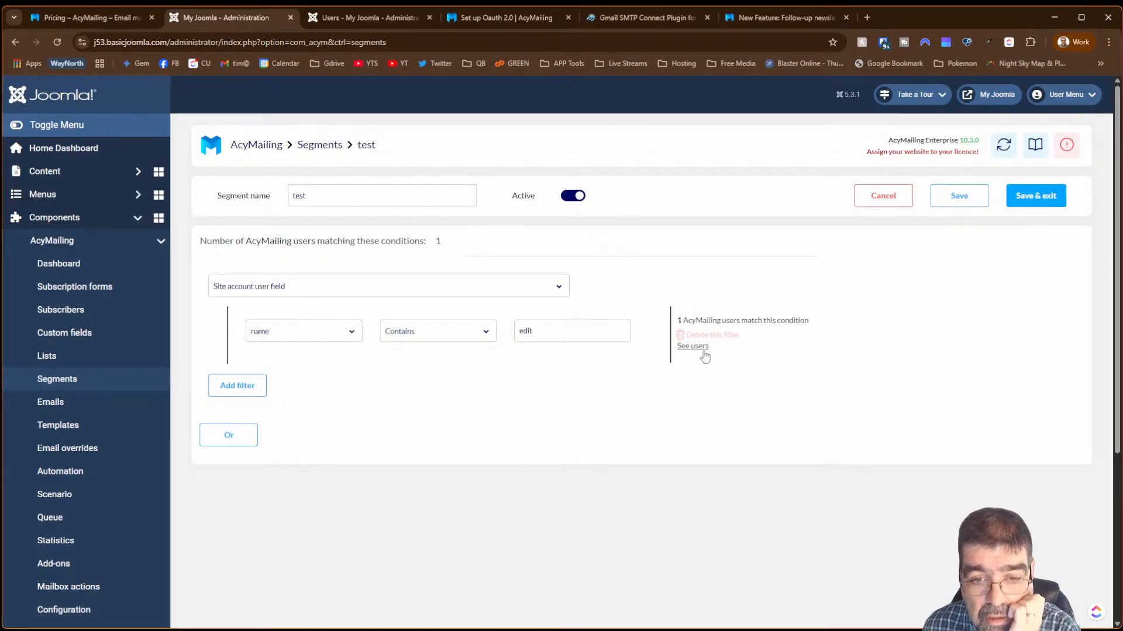
{"action": "left_click", "coordinate": [704, 354]}
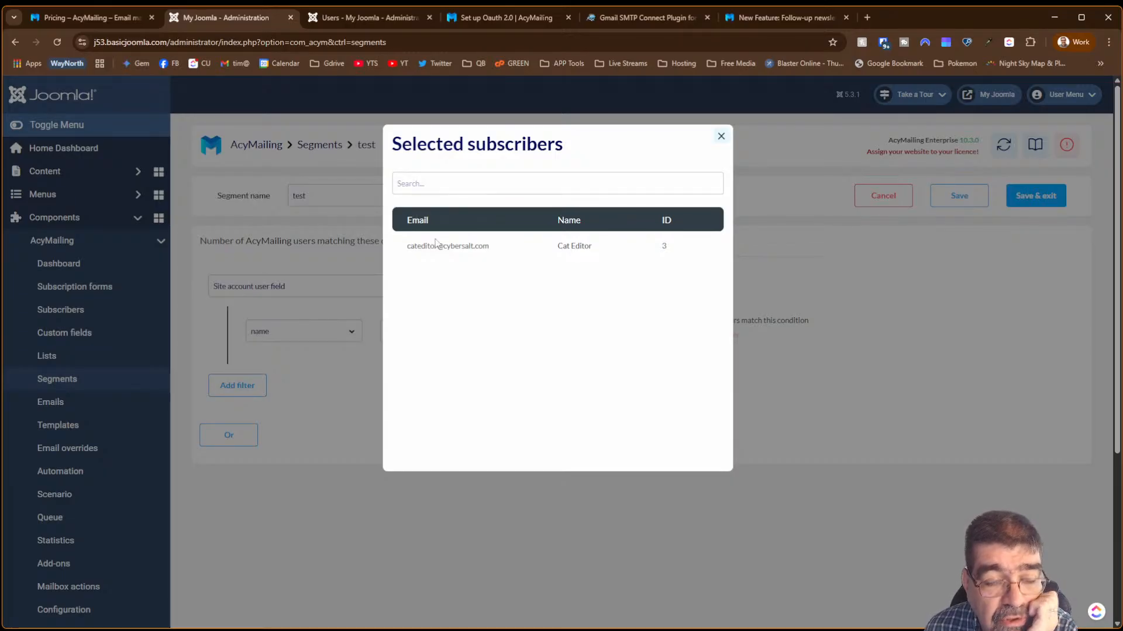
{"action": "left_click", "coordinate": [333, 20]}
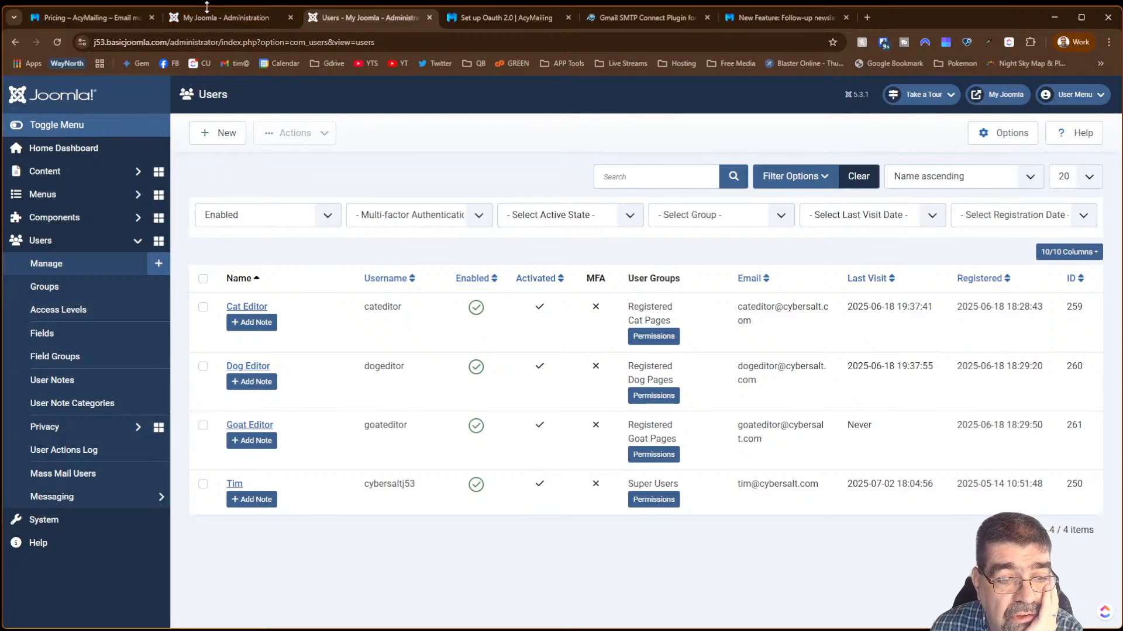
- Open Components > AcyMailing > Subscribers to list the three subscribers
{"action": "mouse_move", "coordinate": [205, 15]}
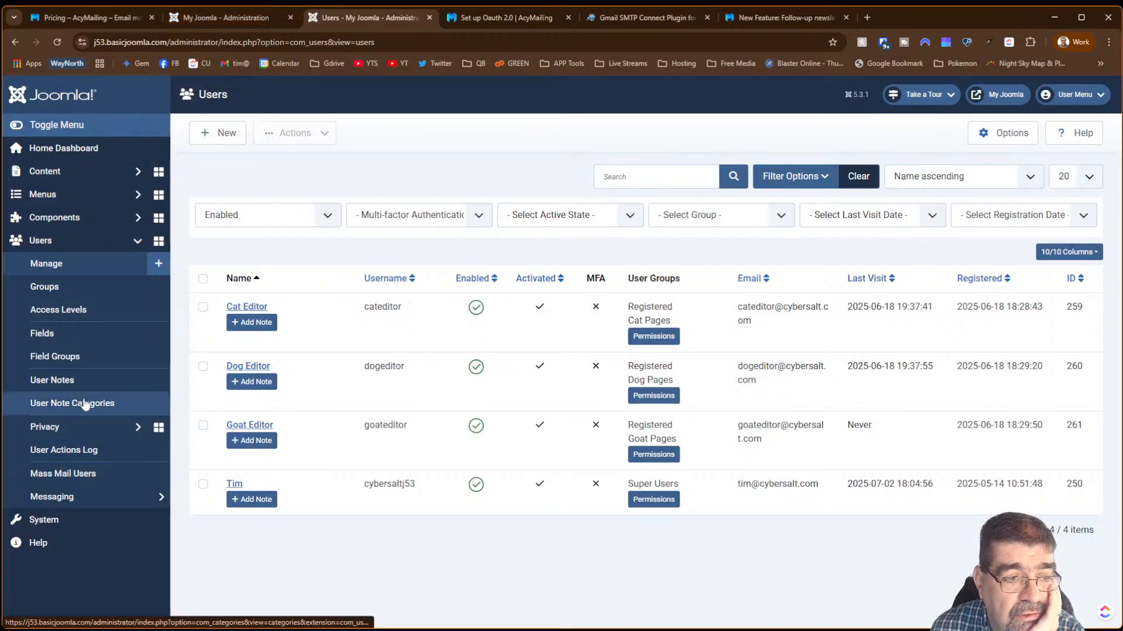
{"action": "left_click", "coordinate": [60, 220]}
{"action": "left_click", "coordinate": [68, 245]}
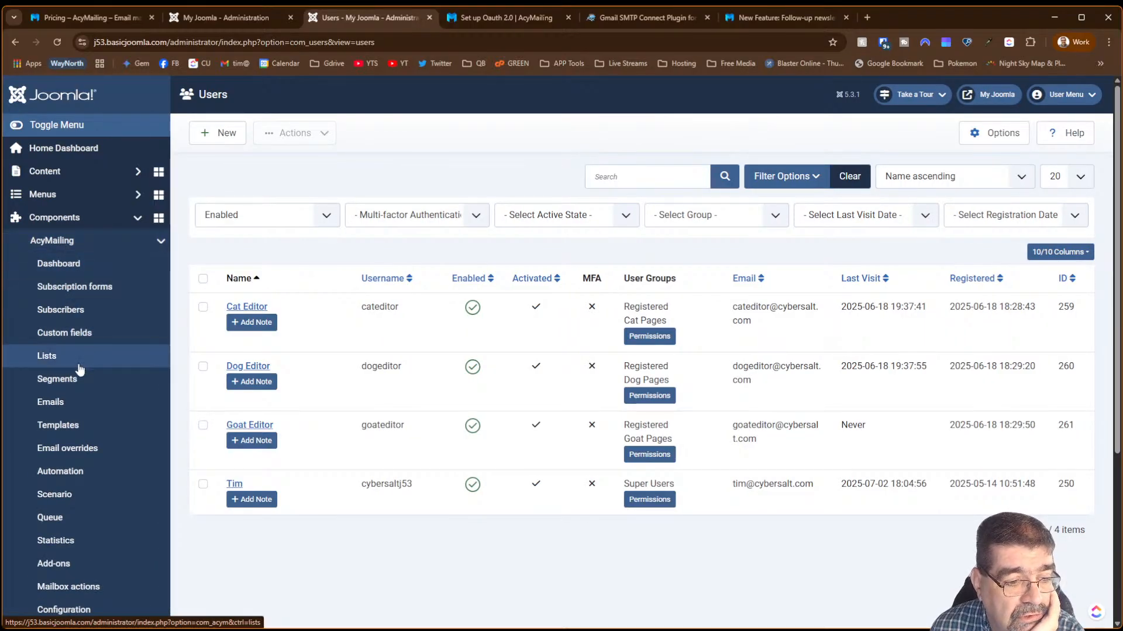
{"action": "scroll", "coordinate": [79, 374], "scroll_direction": "down", "scroll_amount": 4}
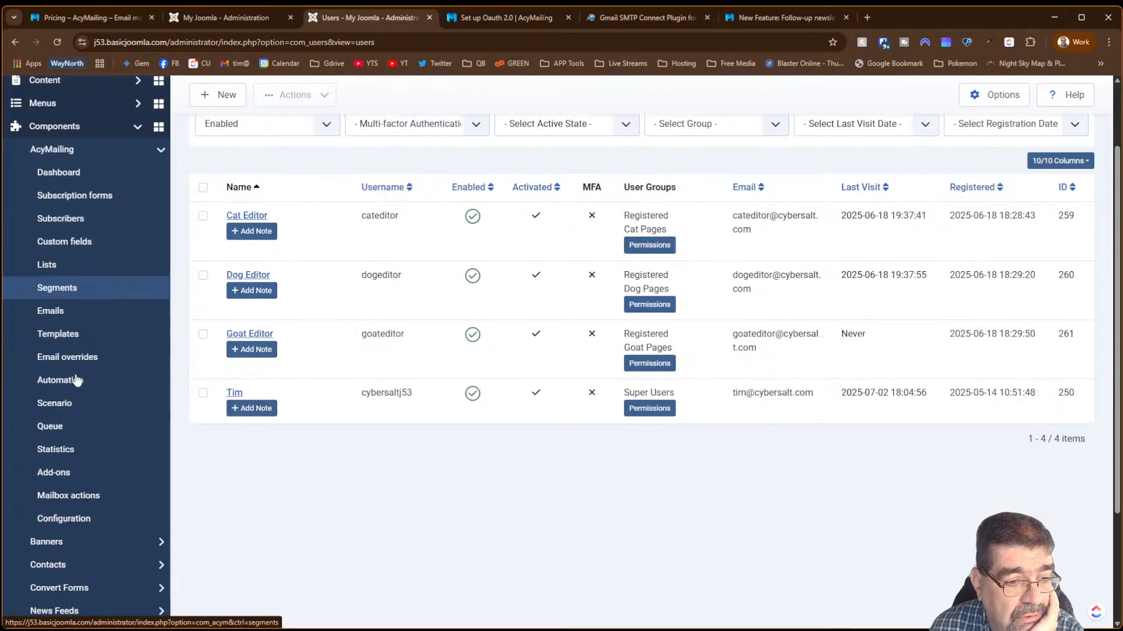
{"action": "scroll", "coordinate": [76, 380], "scroll_direction": "up", "scroll_amount": 3}
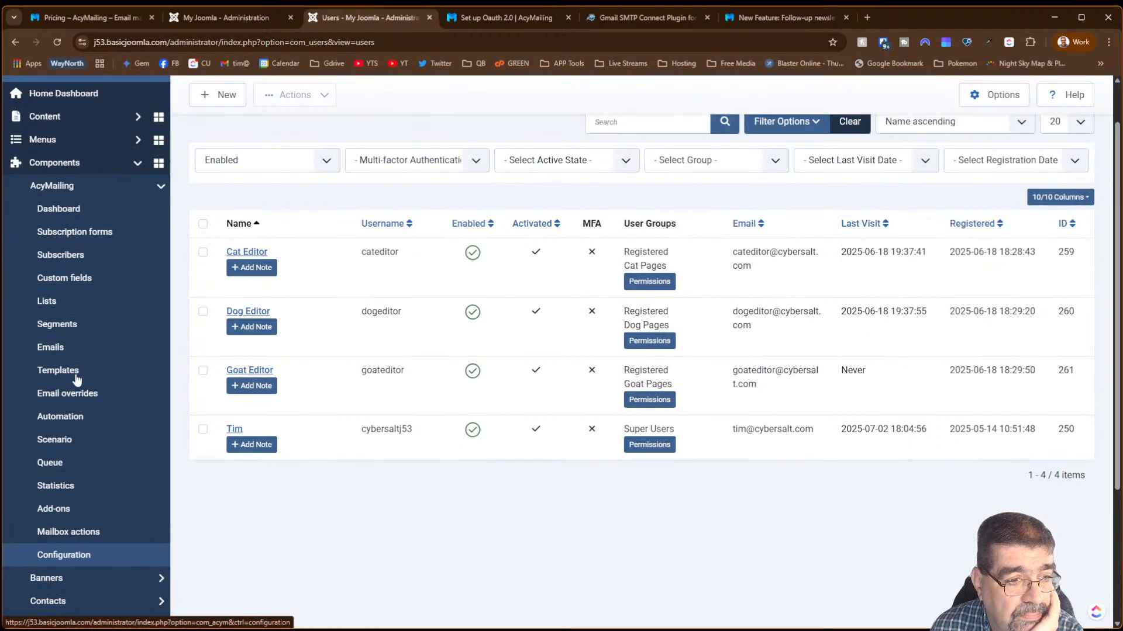
{"action": "left_click", "coordinate": [75, 255]}
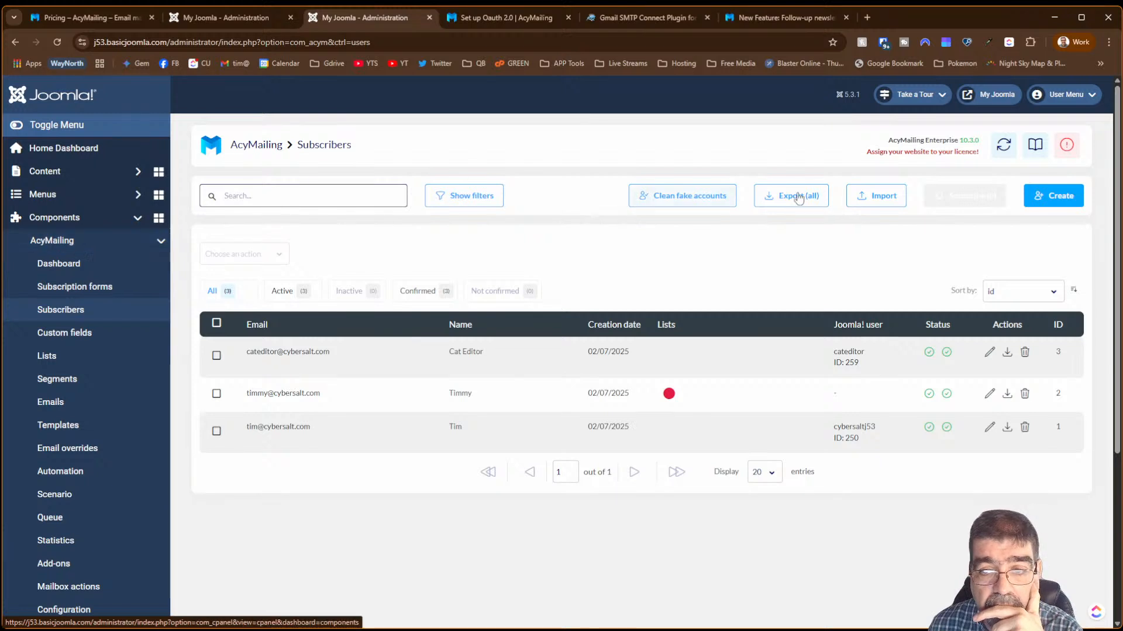
- Import the site's Joomla! users into First List, adding 10 new subscribers
{"action": "left_click", "coordinate": [896, 199]}
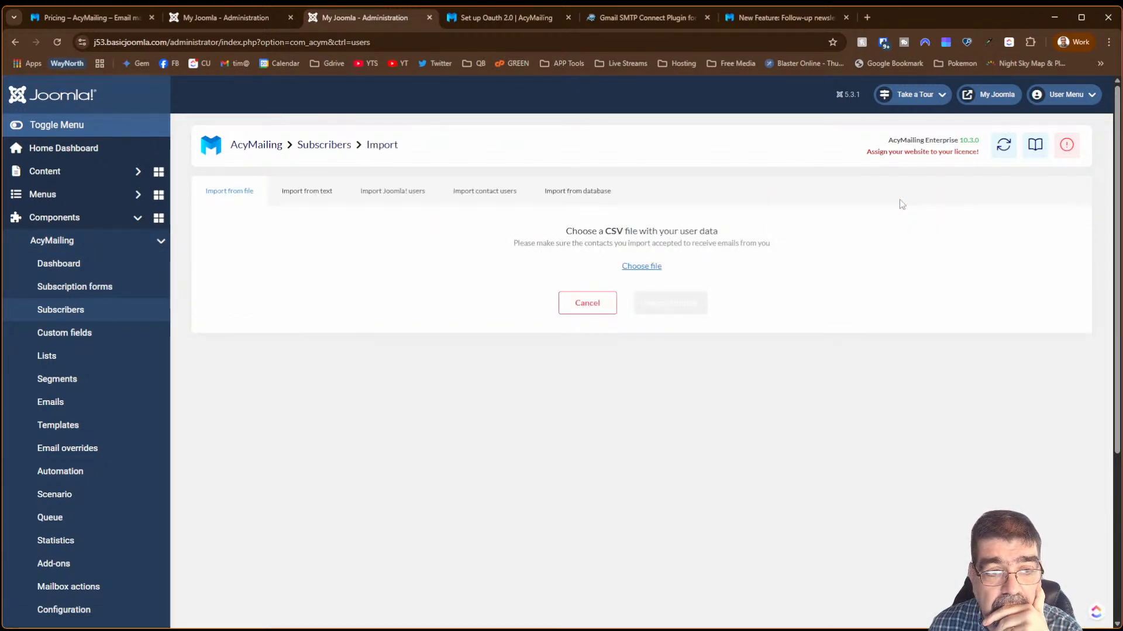
{"action": "left_click", "coordinate": [387, 193]}
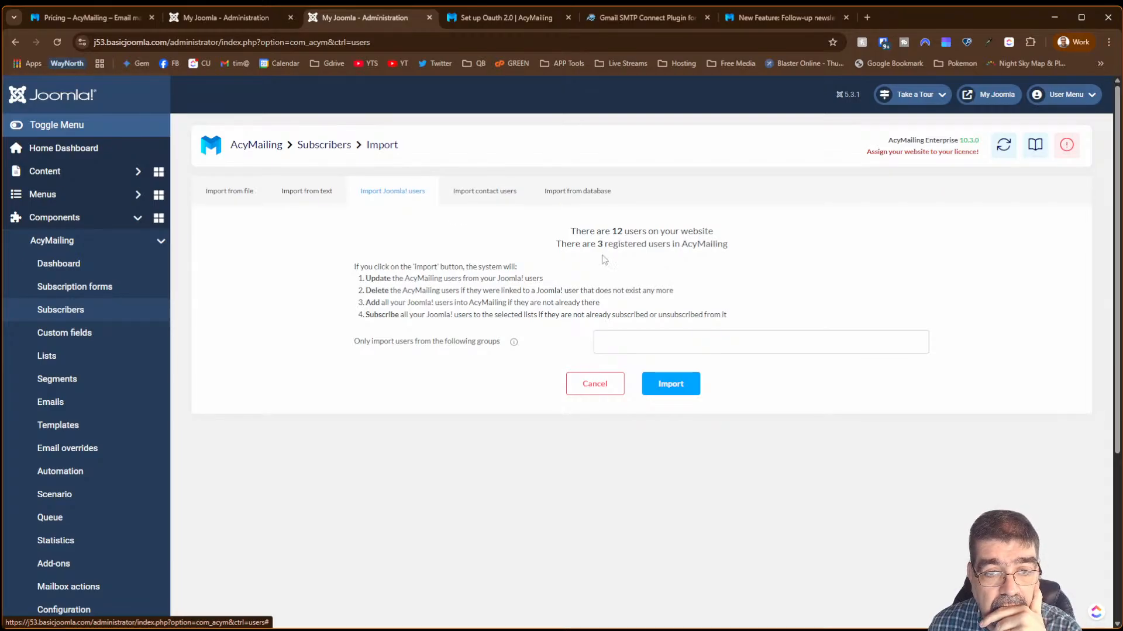
{"action": "left_click", "coordinate": [672, 384]}
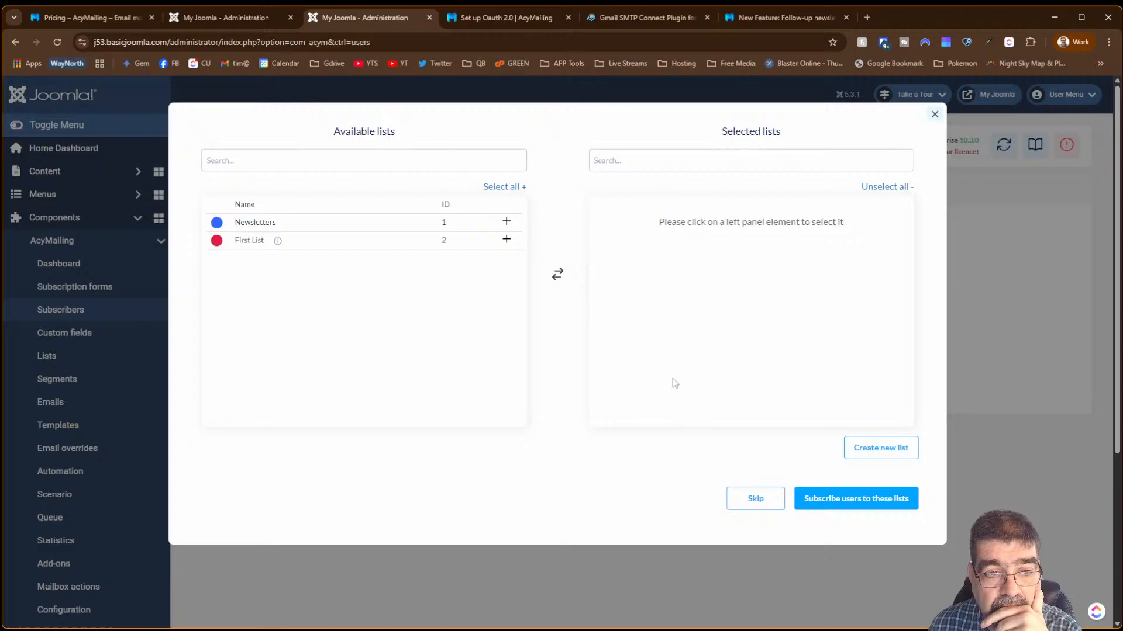
{"action": "left_click", "coordinate": [505, 246]}
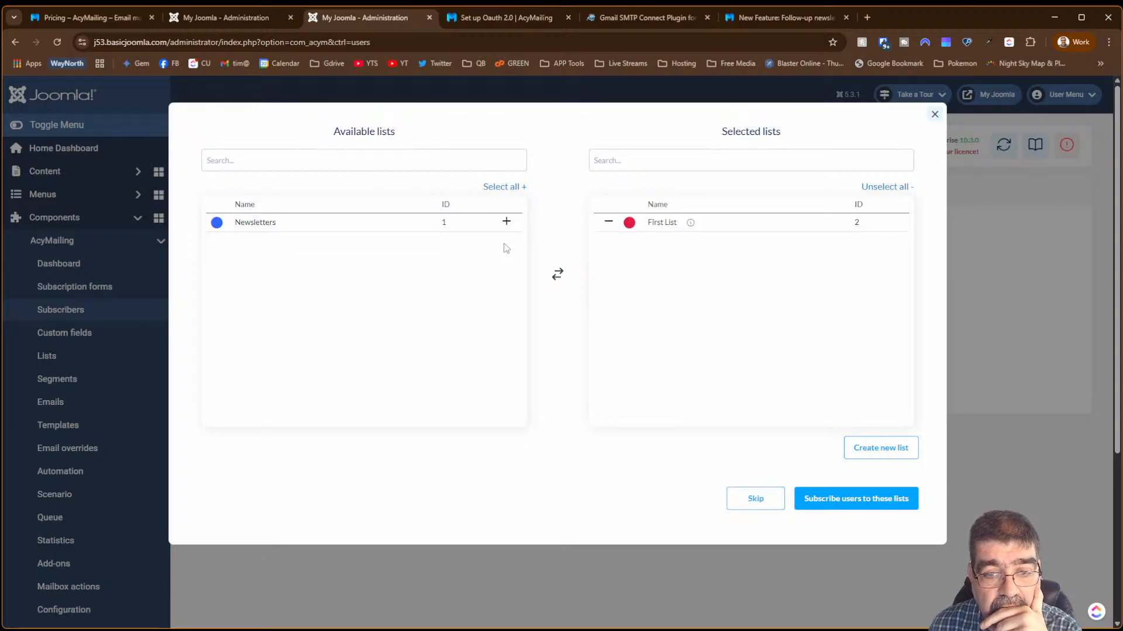
{"action": "left_click", "coordinate": [835, 500]}
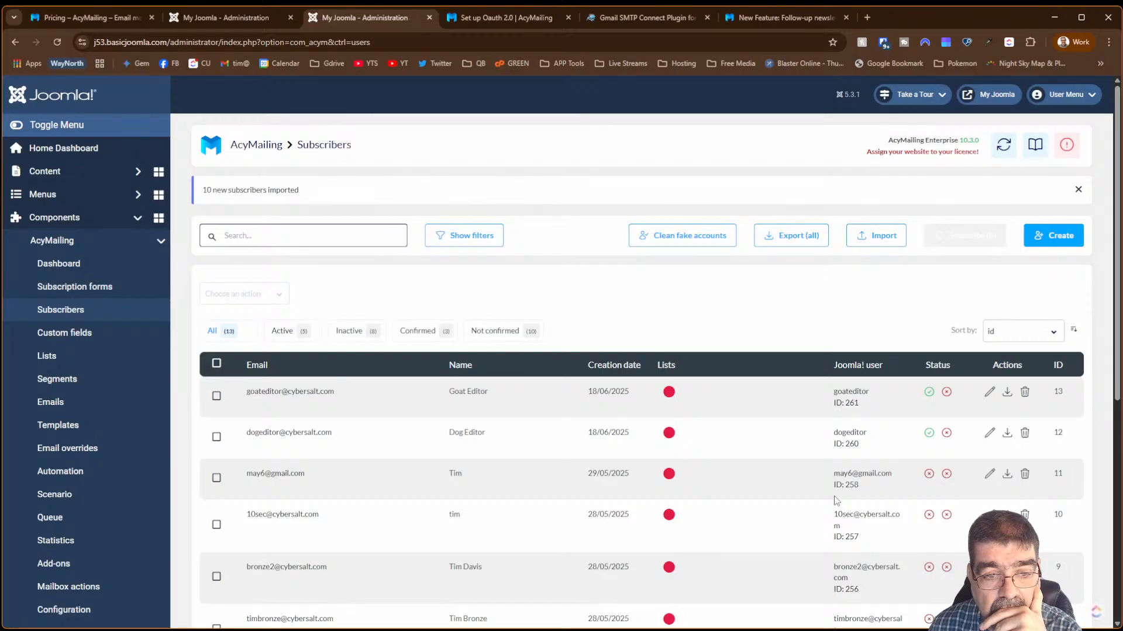
- Complete the name filter value as Contains 'edito' and preview the three matching users
{"action": "left_click", "coordinate": [239, 19]}
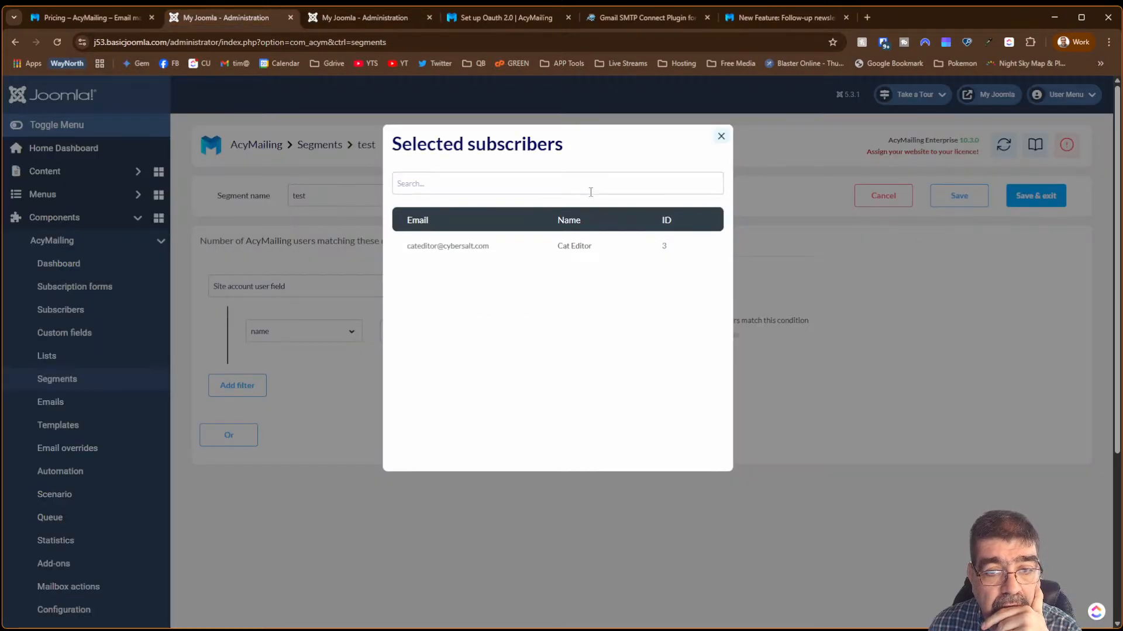
{"action": "left_click", "coordinate": [721, 136]}
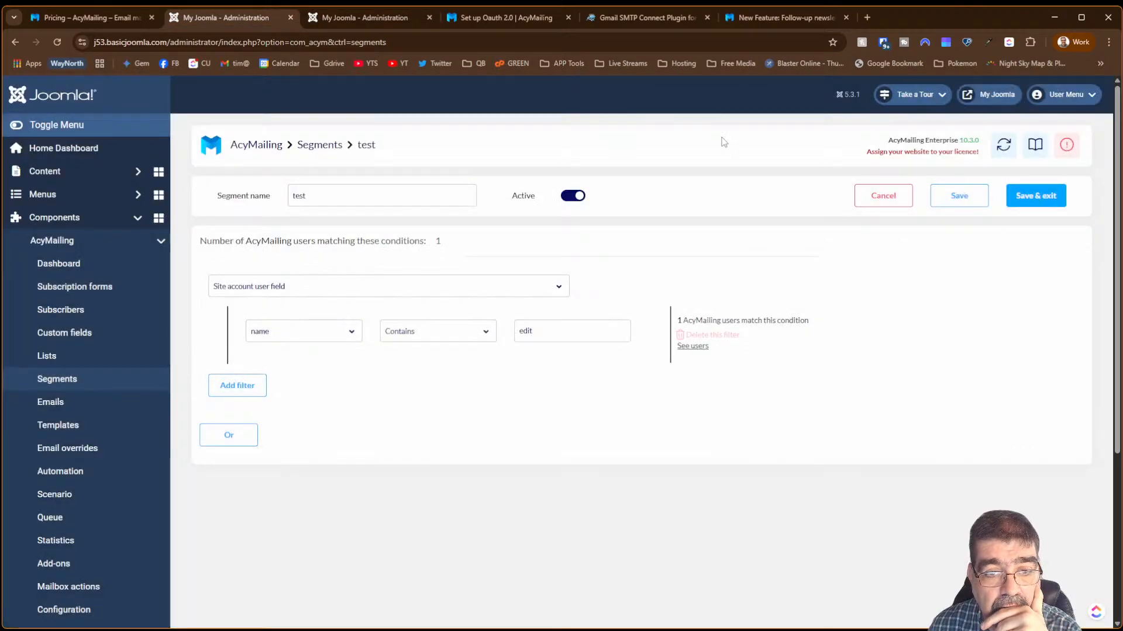
{"action": "left_click", "coordinate": [523, 336]}
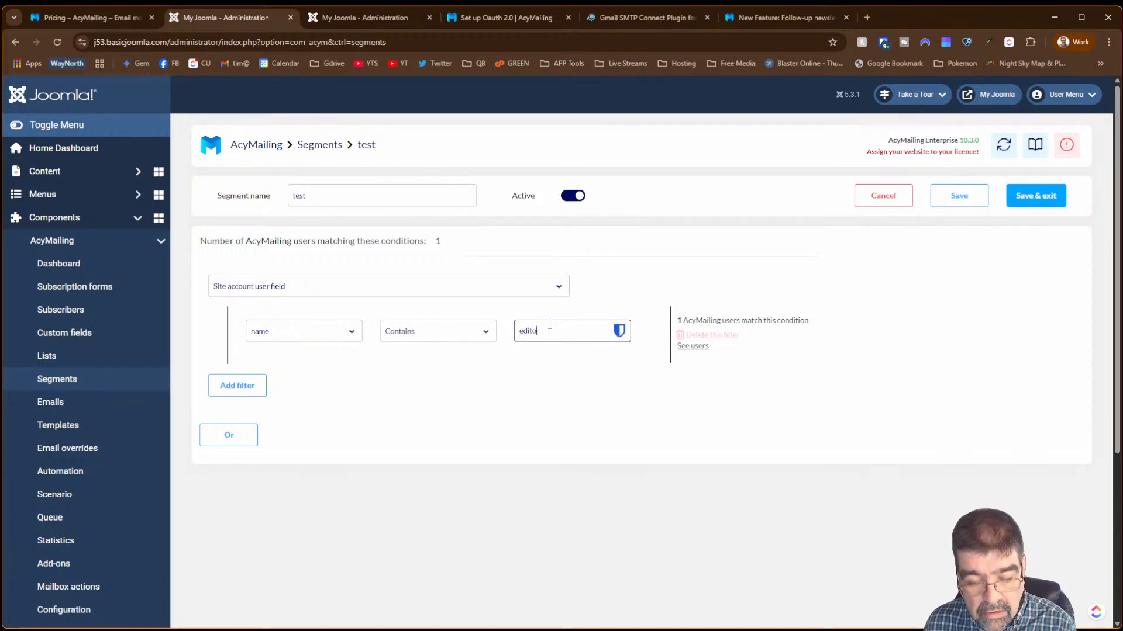
{"action": "type", "text": "o"}
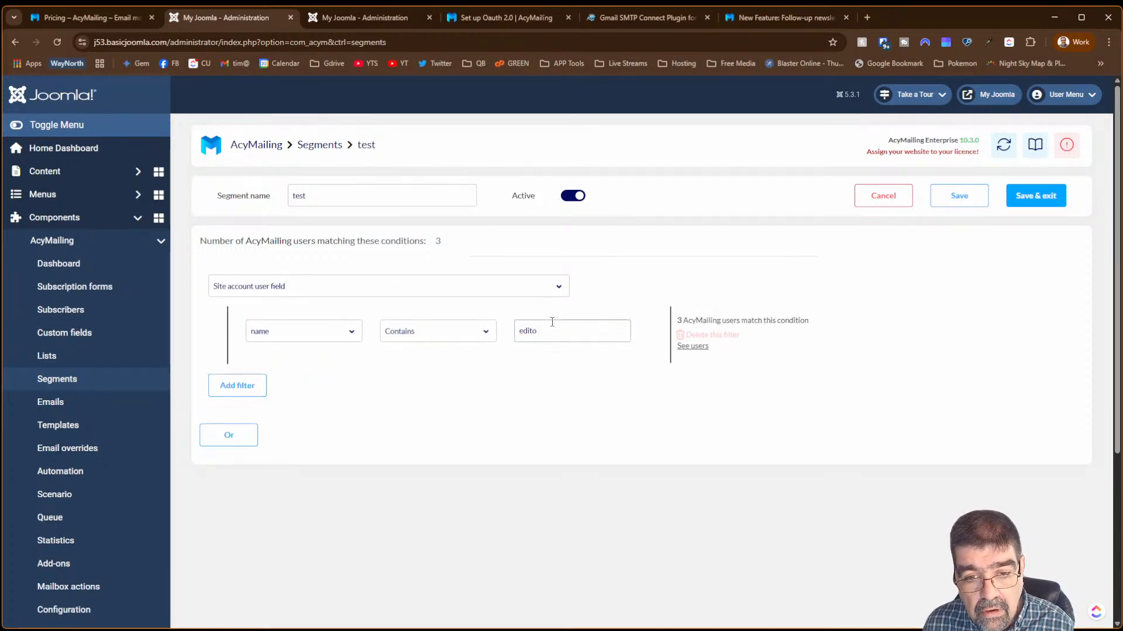
{"action": "left_click", "coordinate": [692, 346]}
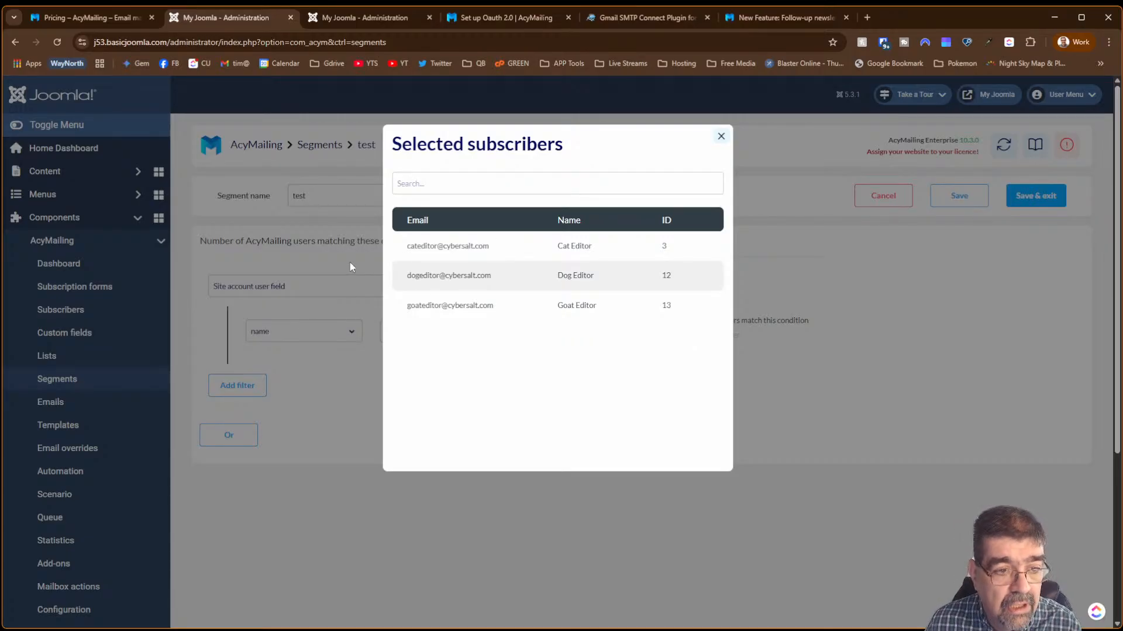
{"action": "left_click", "coordinate": [721, 137]}
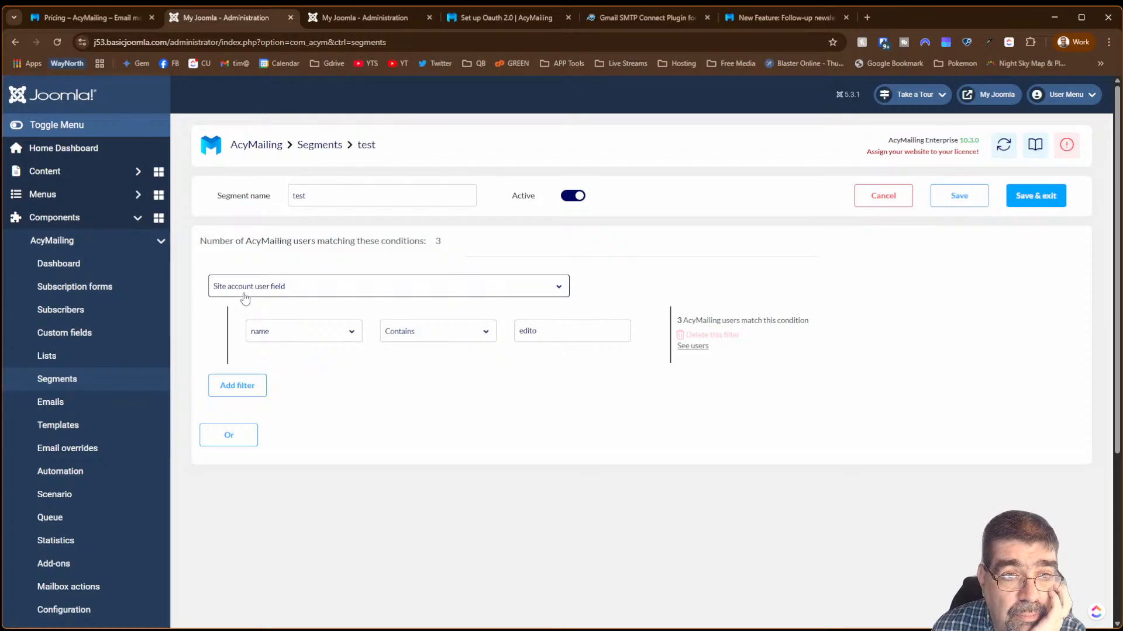
- Scroll through the 13-subscriber list, check the segment tab, and return to Subscribers
{"action": "left_click", "coordinate": [322, 19]}
{"action": "scroll", "coordinate": [457, 302], "scroll_direction": "down", "scroll_amount": 5}
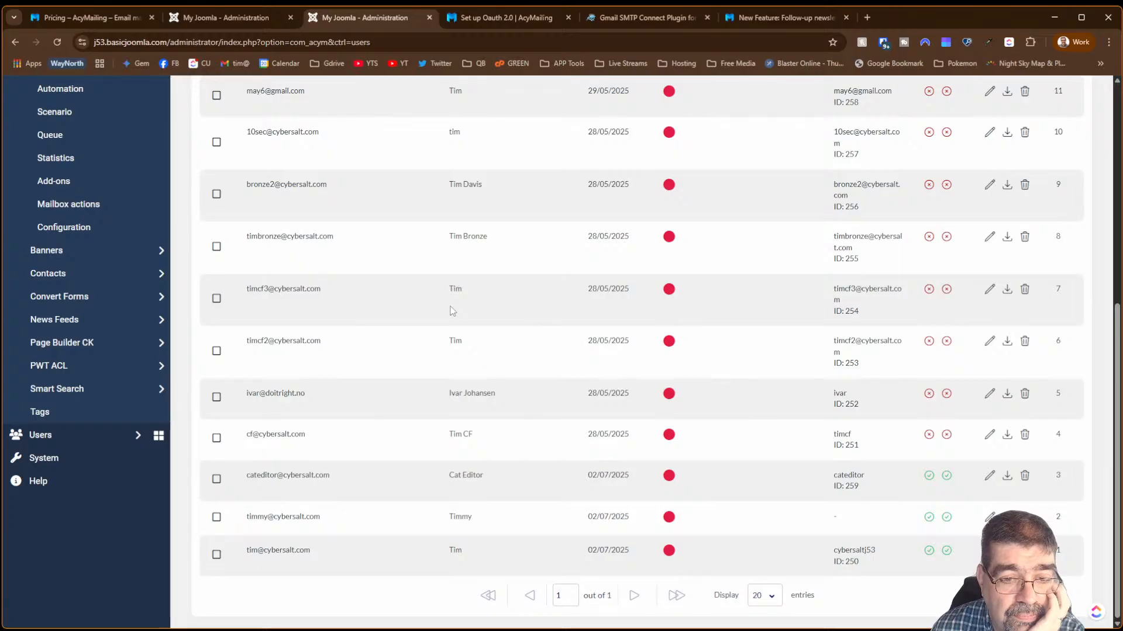
{"action": "scroll", "coordinate": [453, 310], "scroll_direction": "up", "scroll_amount": 5}
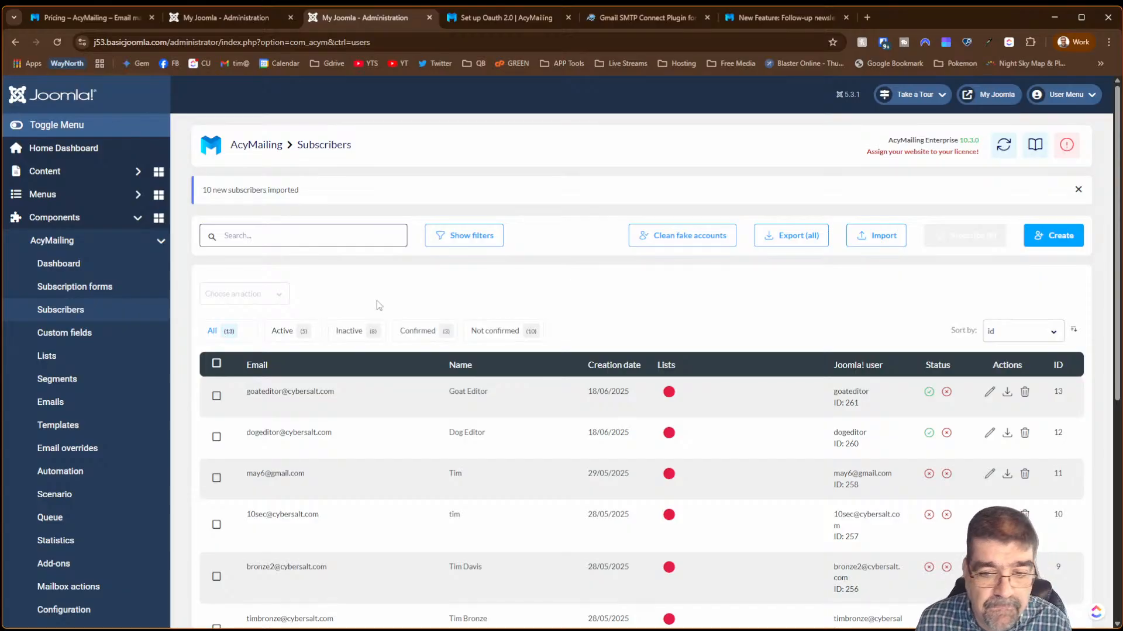
{"action": "scroll", "coordinate": [591, 357], "scroll_direction": "down", "scroll_amount": 3}
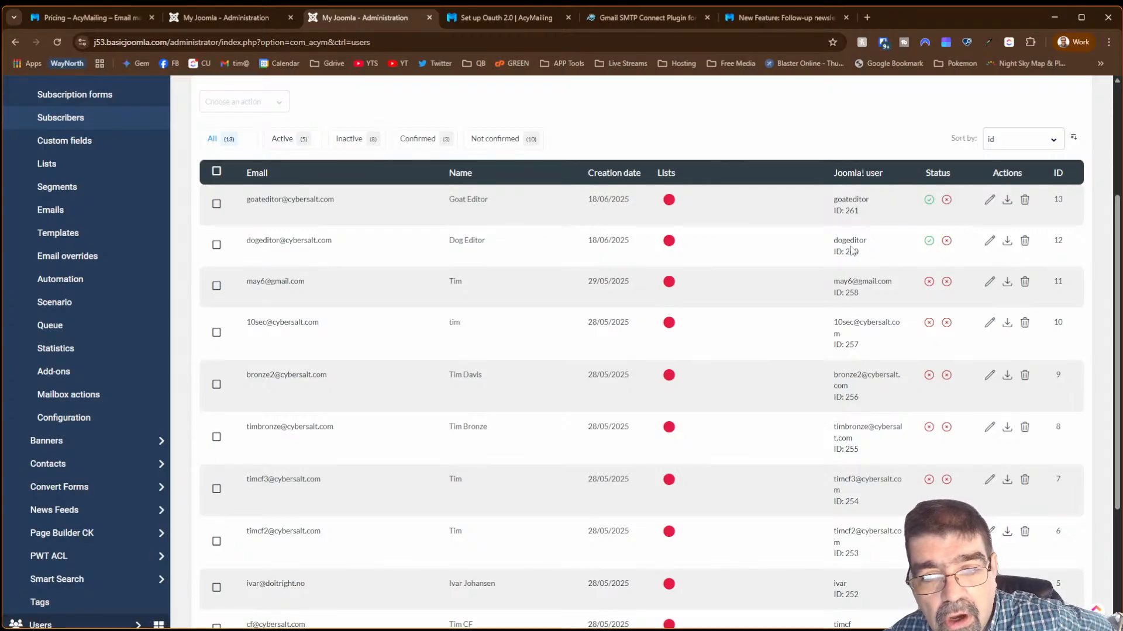
{"action": "left_click", "coordinate": [247, 17]}
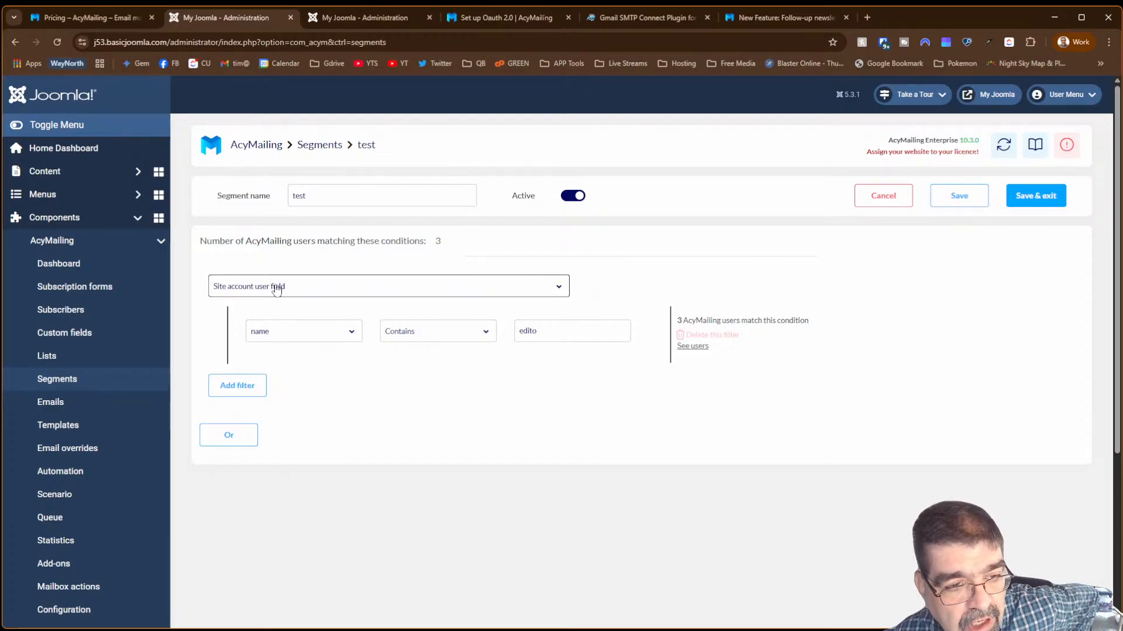
{"action": "left_click", "coordinate": [342, 18]}
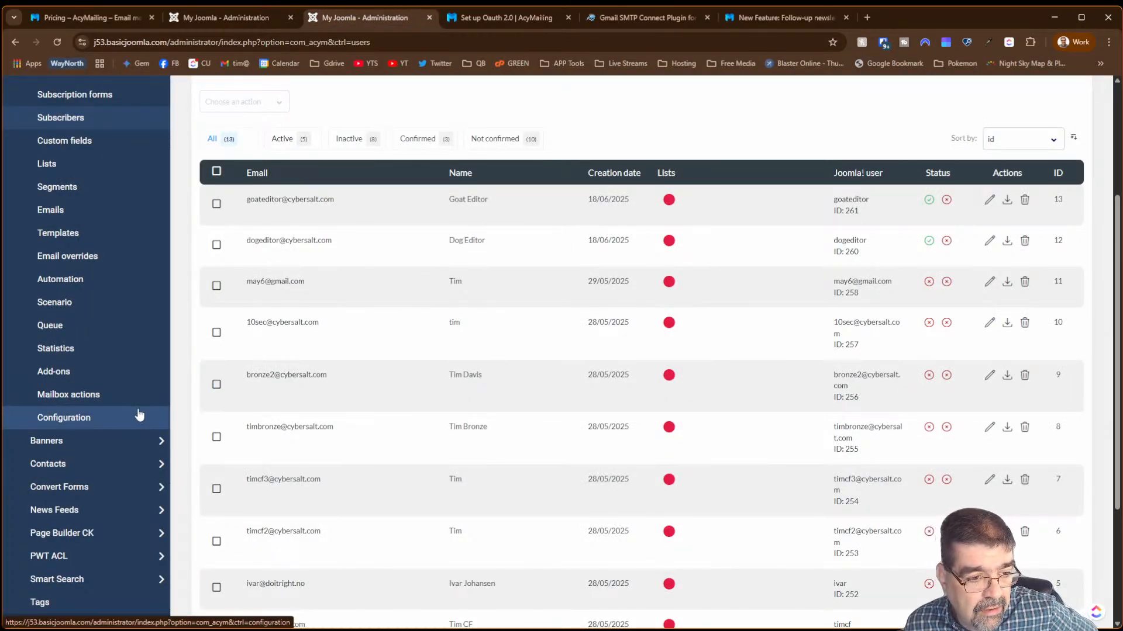
{"action": "scroll", "coordinate": [135, 409], "scroll_direction": "up", "scroll_amount": 3}
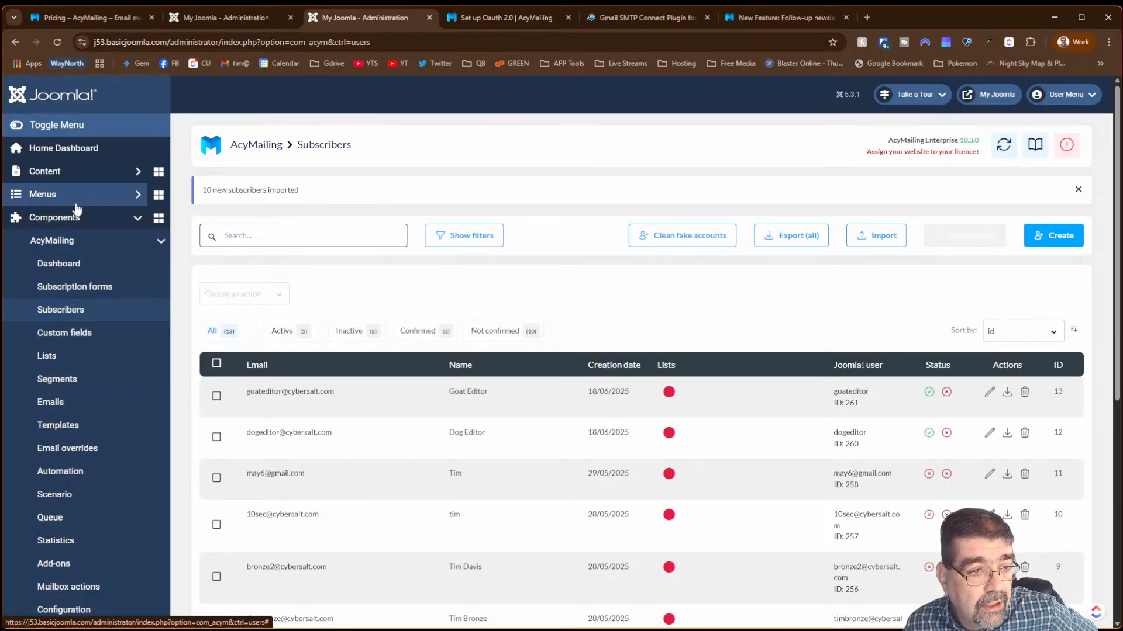
- Open Joomla's Users > Manage page in a separate browser tab
{"action": "left_click", "coordinate": [76, 216]}
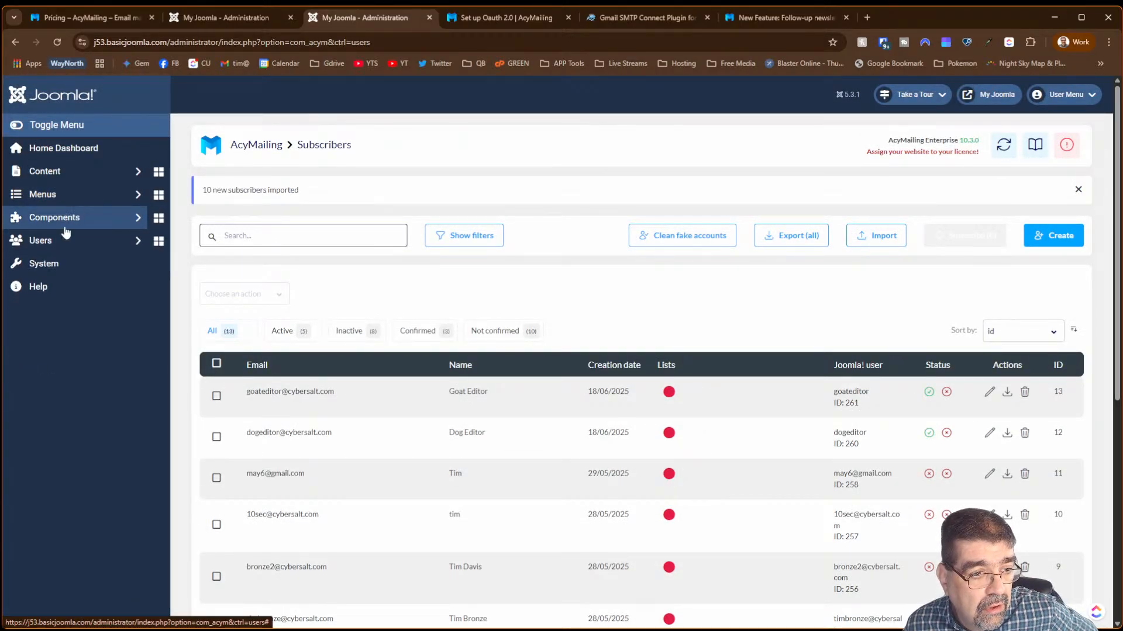
{"action": "left_click", "coordinate": [65, 246]}
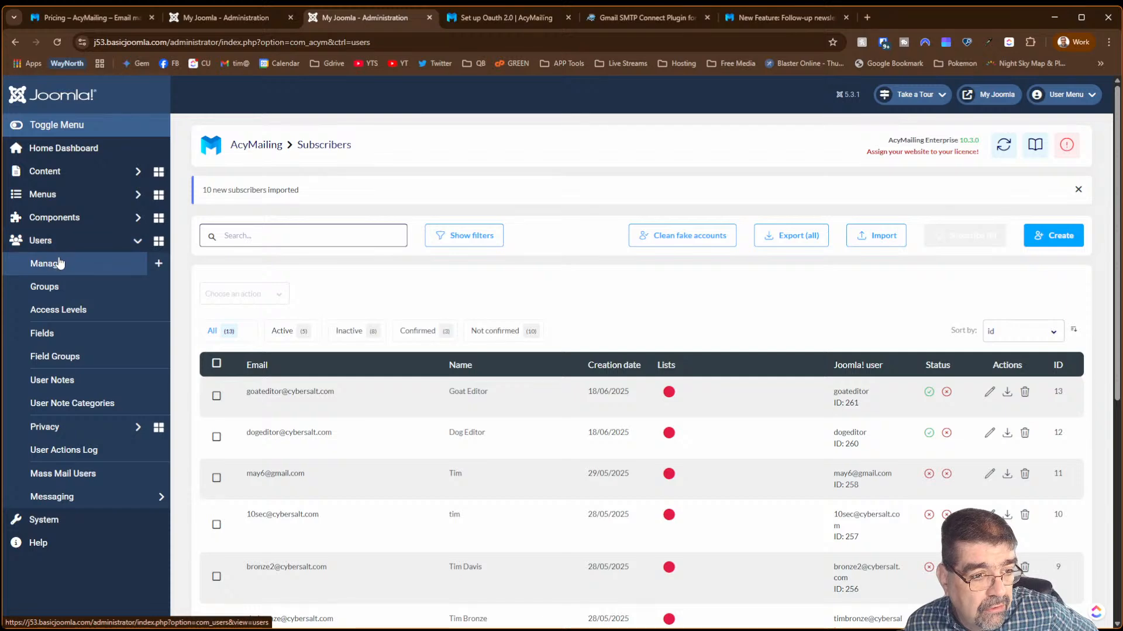
{"action": "right_click", "coordinate": [58, 264]}
{"action": "left_click", "coordinate": [94, 273]}
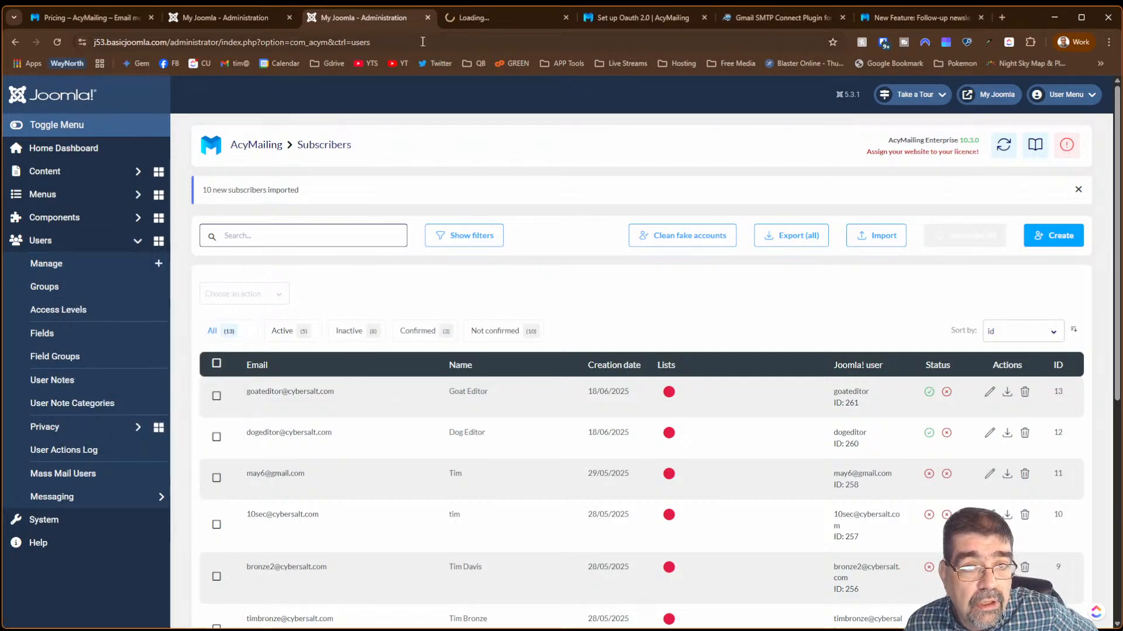
{"action": "left_click", "coordinate": [465, 23]}
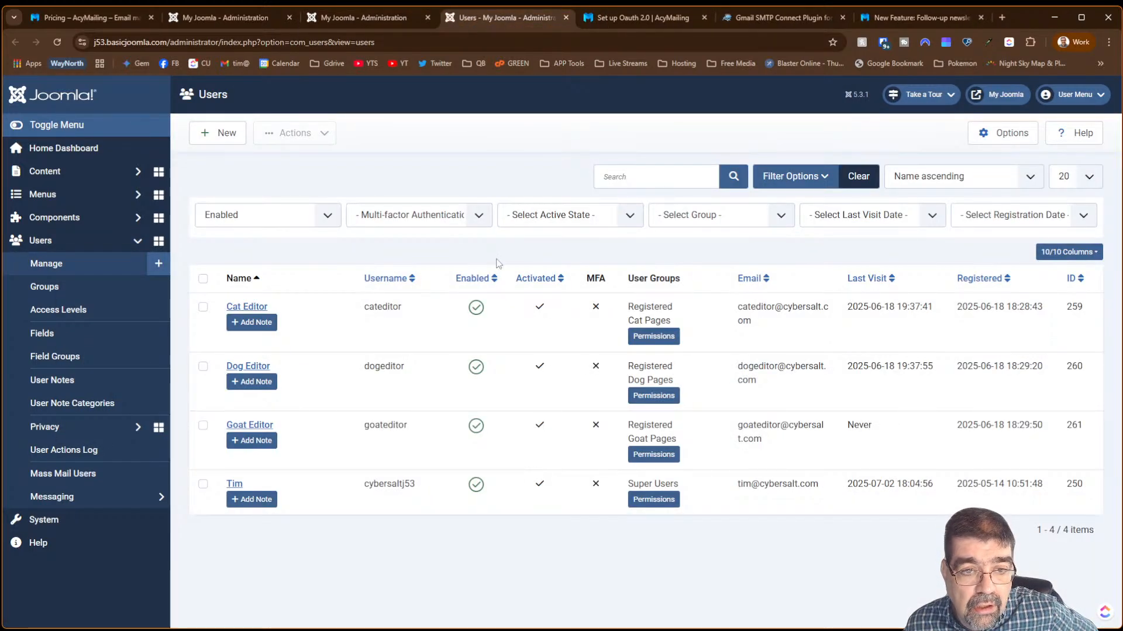
- Filter users to Disabled, activate all eight of them, then clear the state filter
{"action": "left_click", "coordinate": [246, 216]}
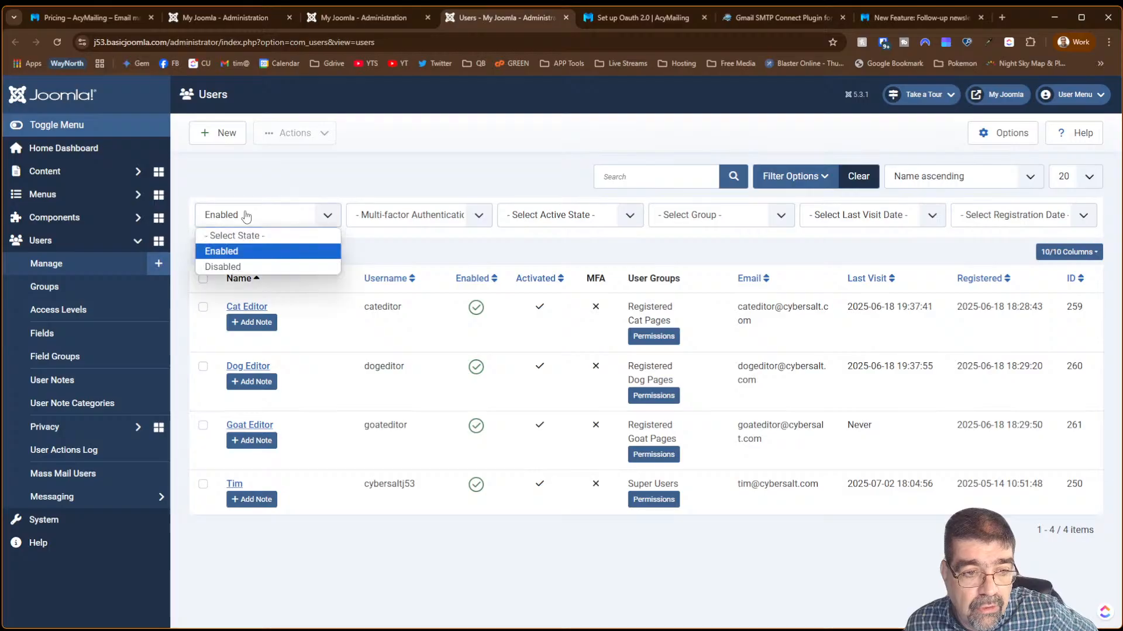
{"action": "left_click", "coordinate": [240, 263]}
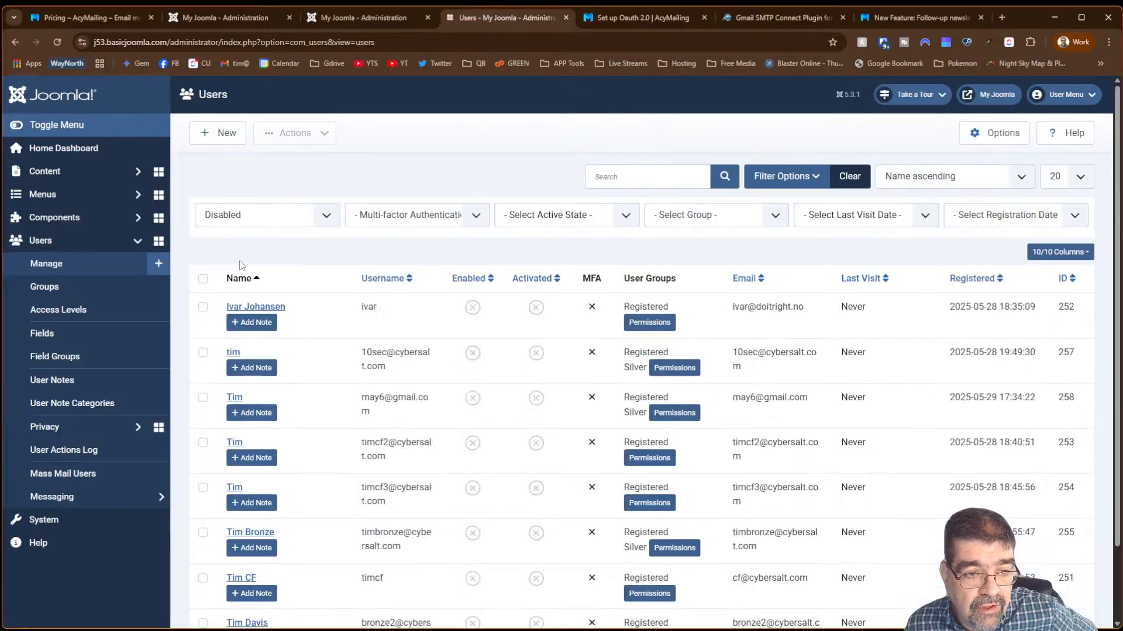
{"action": "left_click", "coordinate": [202, 279]}
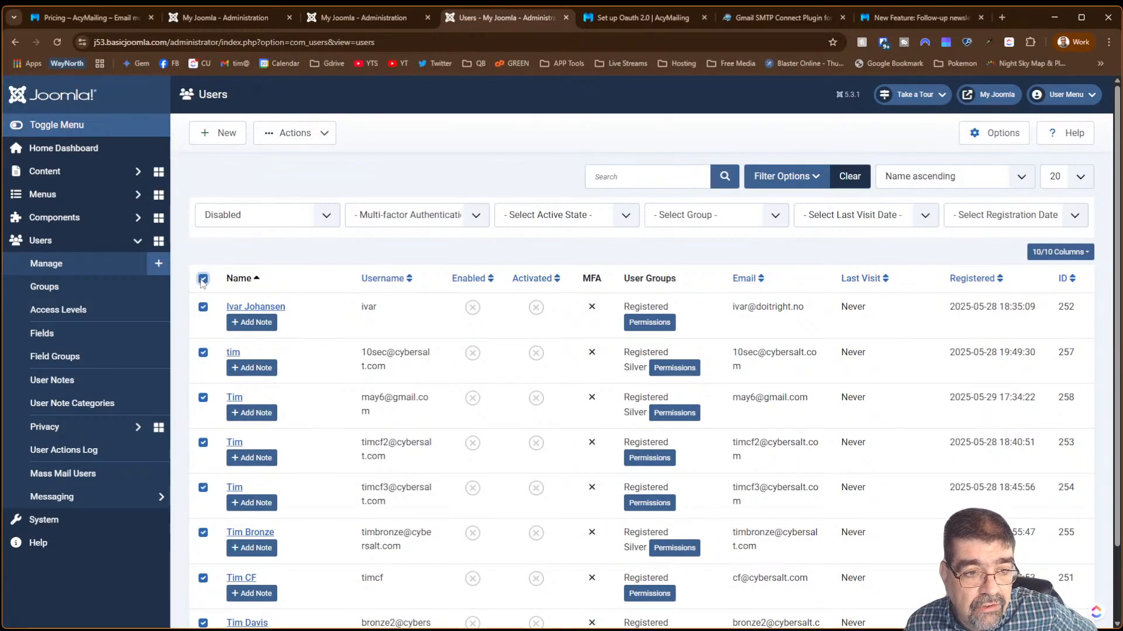
{"action": "left_click", "coordinate": [323, 138]}
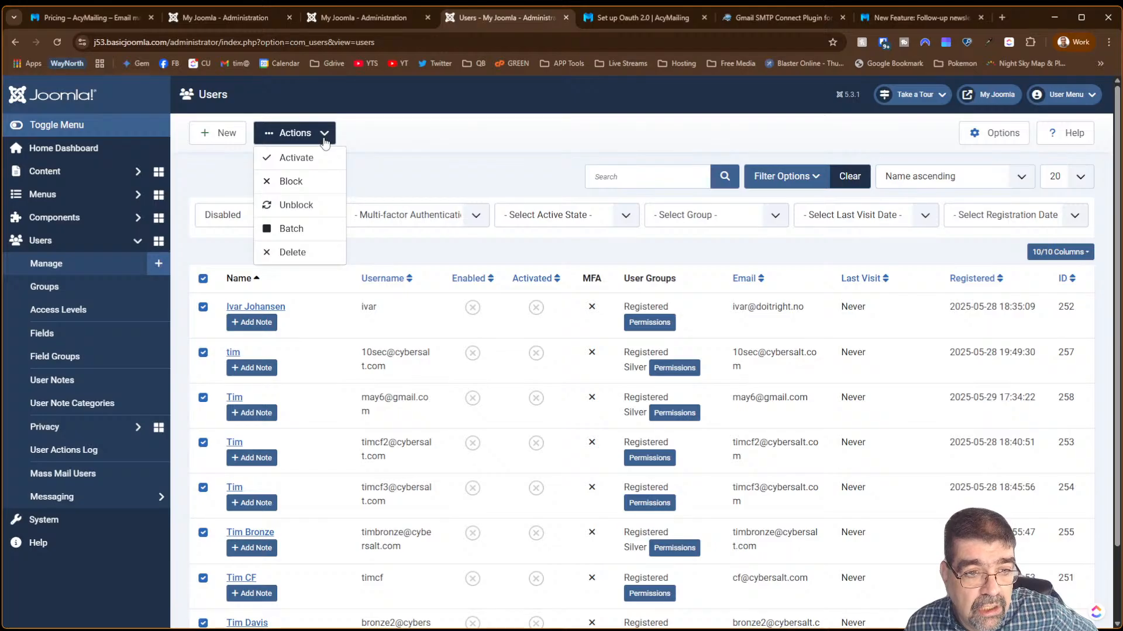
{"action": "left_click", "coordinate": [313, 157]}
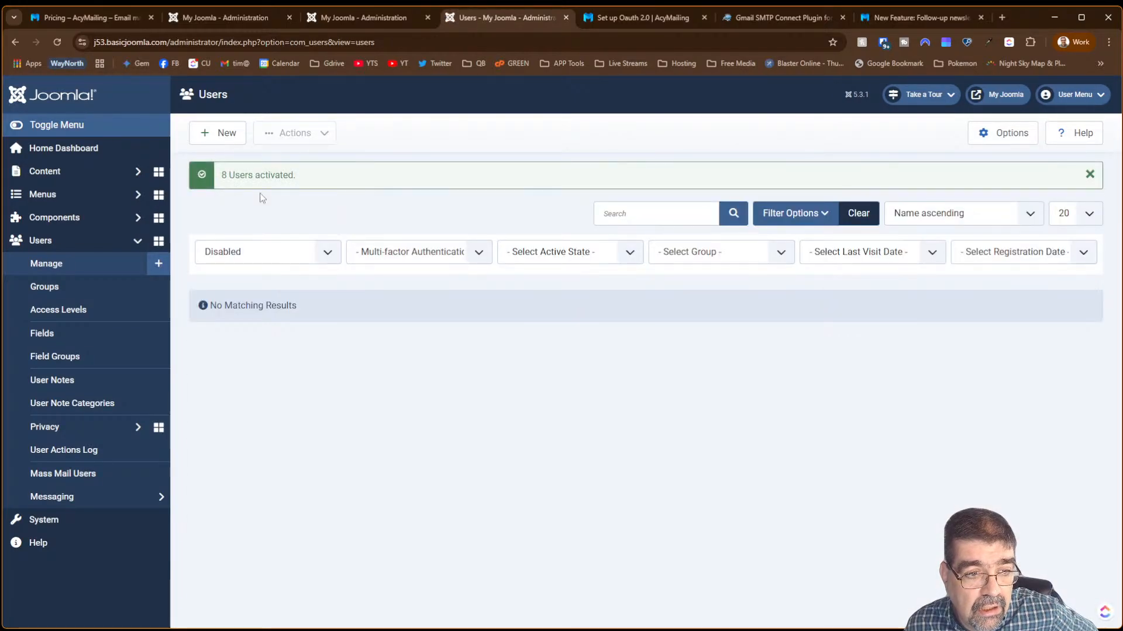
{"action": "left_click", "coordinate": [300, 251]}
{"action": "left_click", "coordinate": [280, 272]}
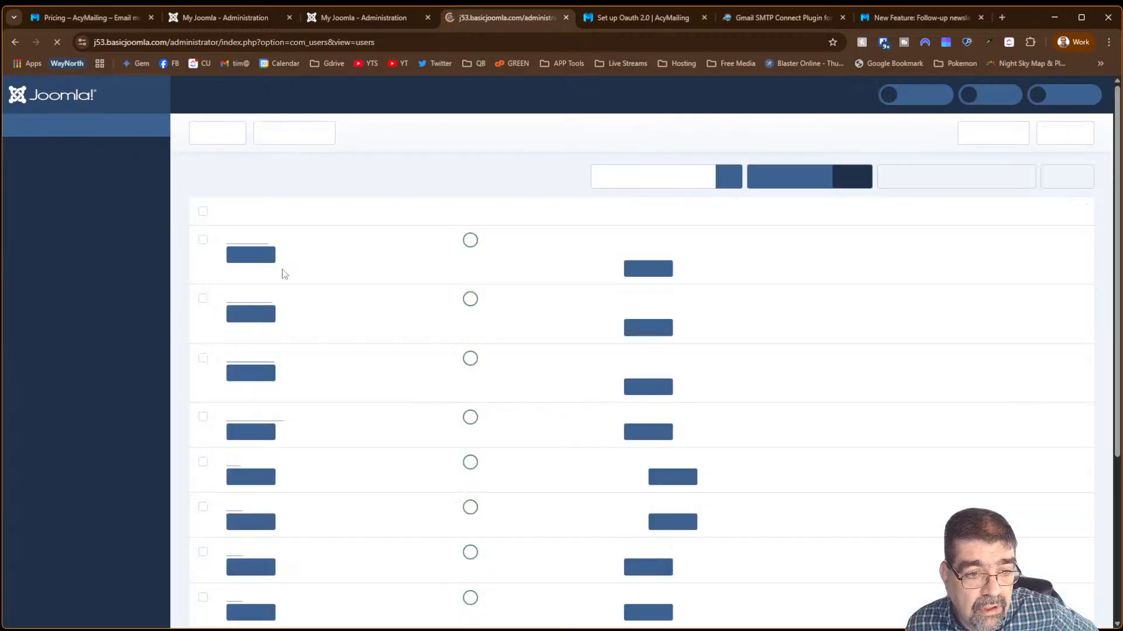
{"action": "left_click", "coordinate": [203, 233]}
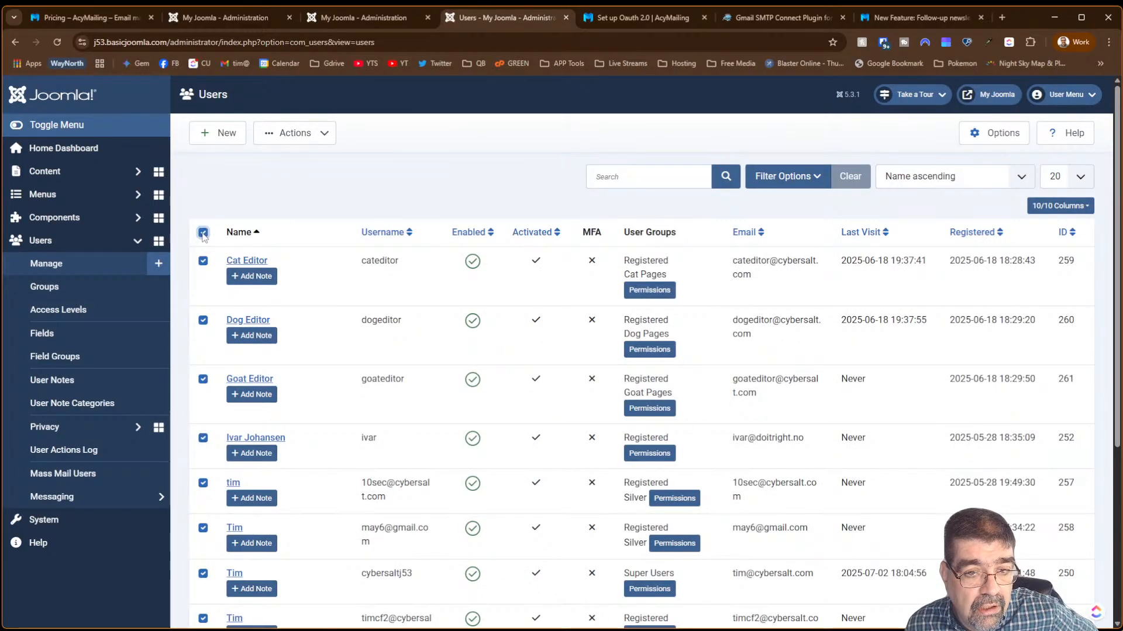
{"action": "scroll", "coordinate": [643, 351], "scroll_direction": "down", "scroll_amount": 5}
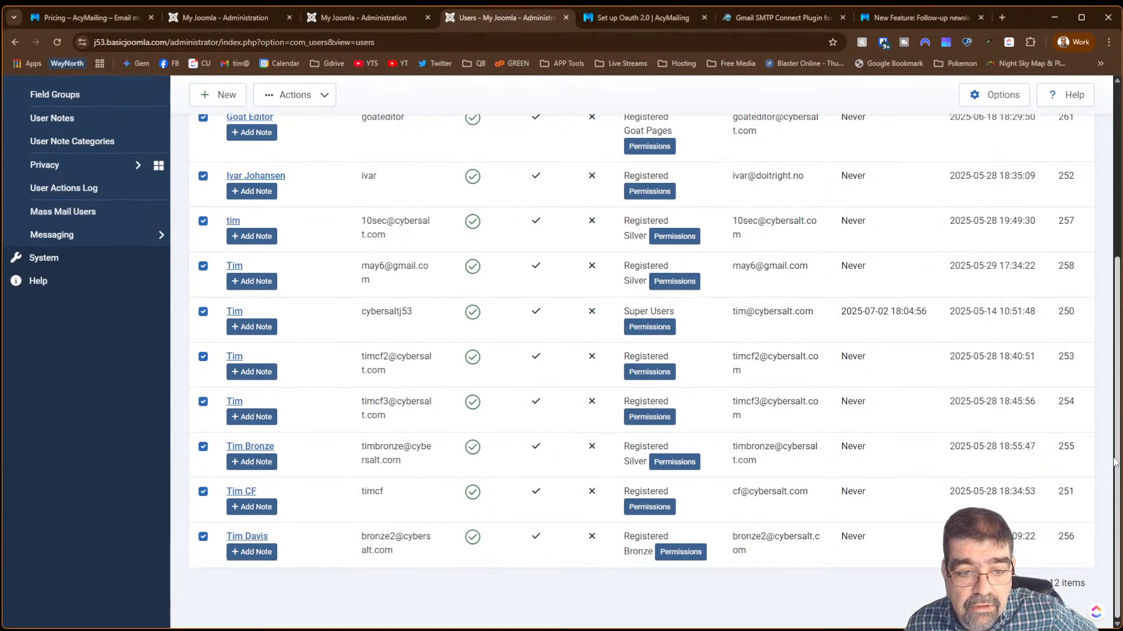
{"action": "left_click", "coordinate": [387, 19]}
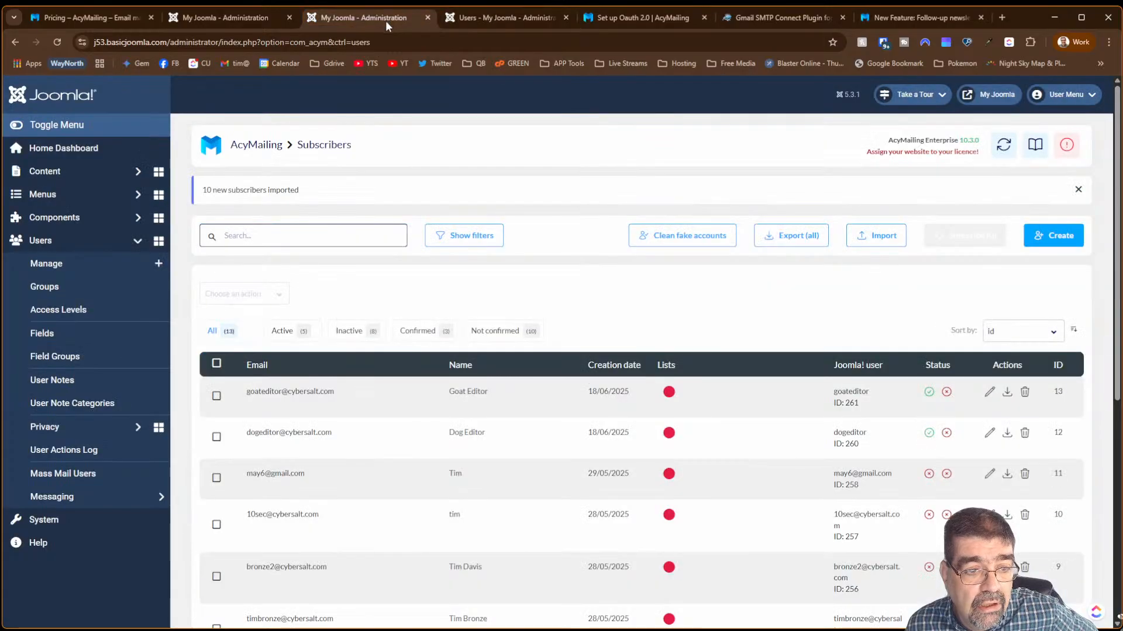
- Replace the name filter value 'edito' with 'e' and preview the five matching users
{"action": "left_click", "coordinate": [254, 16]}
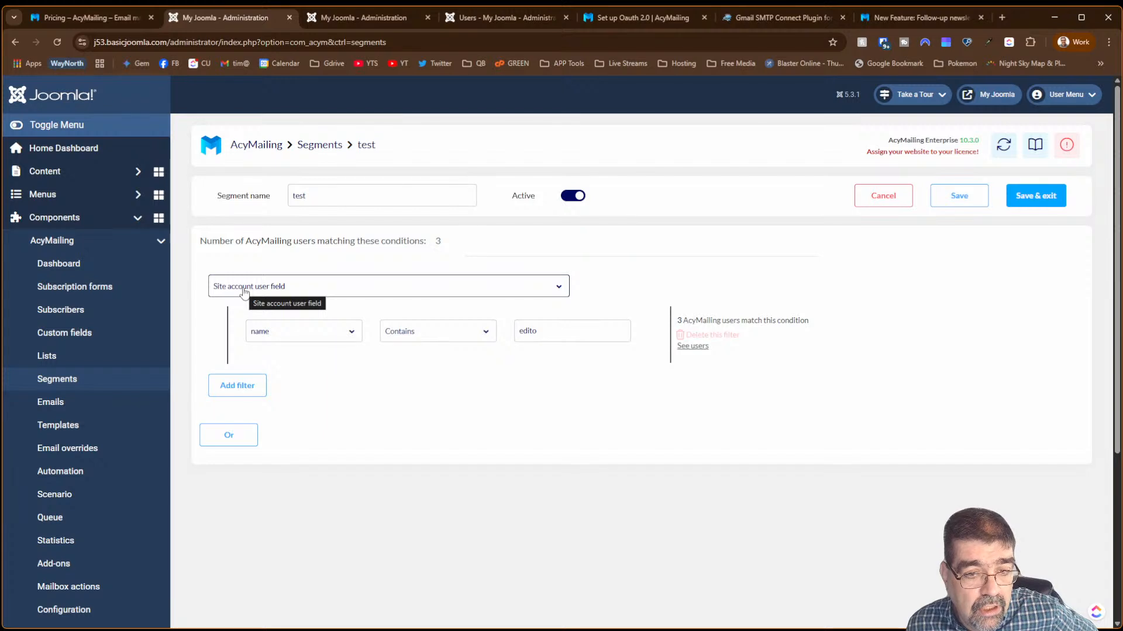
{"action": "left_click", "coordinate": [546, 337]}
{"action": "double_click", "coordinate": [546, 336]}
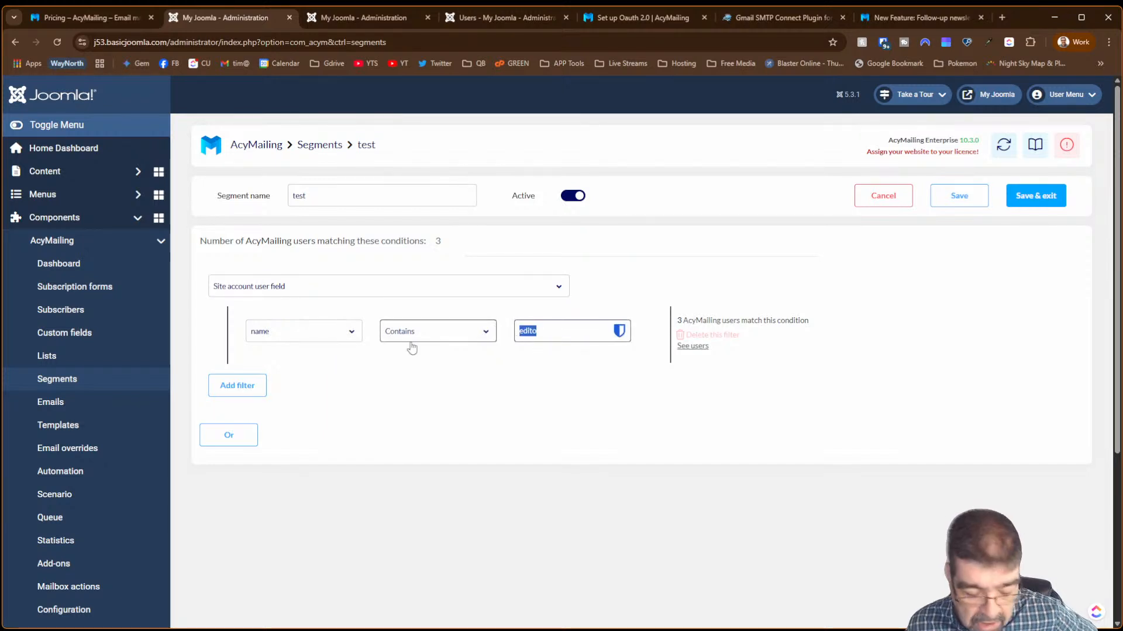
{"action": "type", "text": "e"}
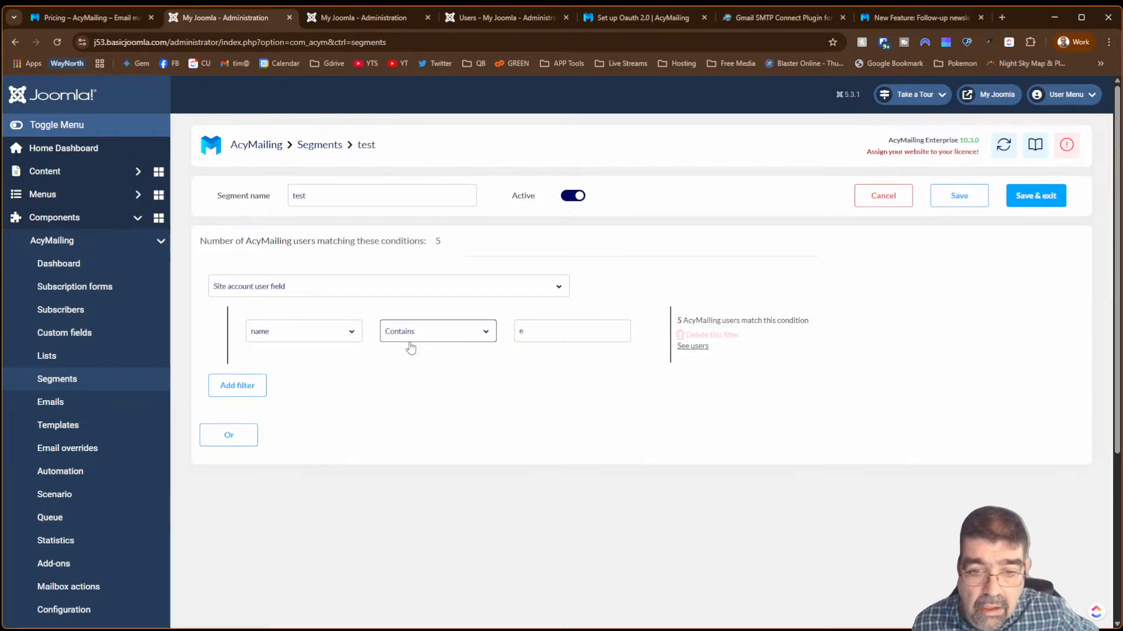
{"action": "left_click", "coordinate": [704, 348]}
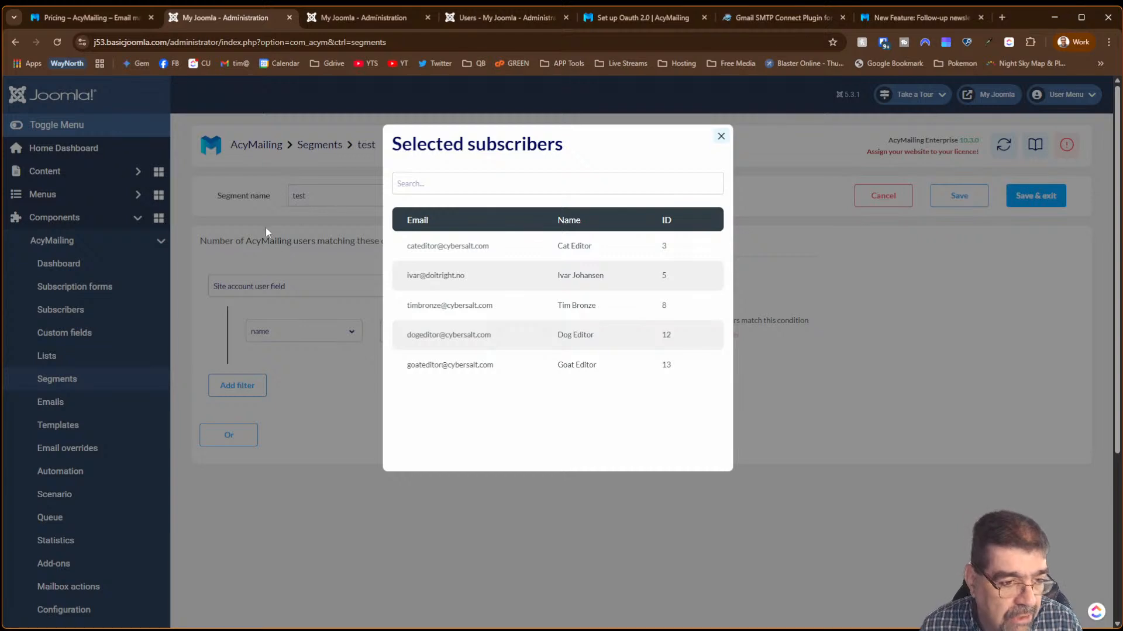
{"action": "left_click", "coordinate": [319, 16]}
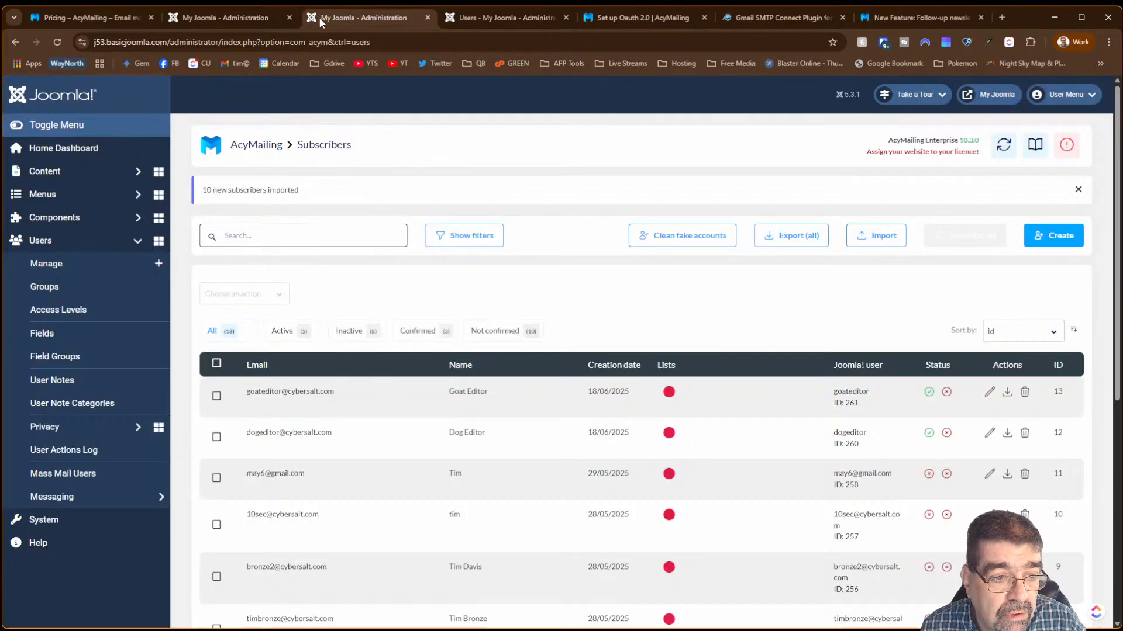
- Select the seven unwanted subscribers in the Subscribers list
{"action": "left_click", "coordinate": [216, 363]}
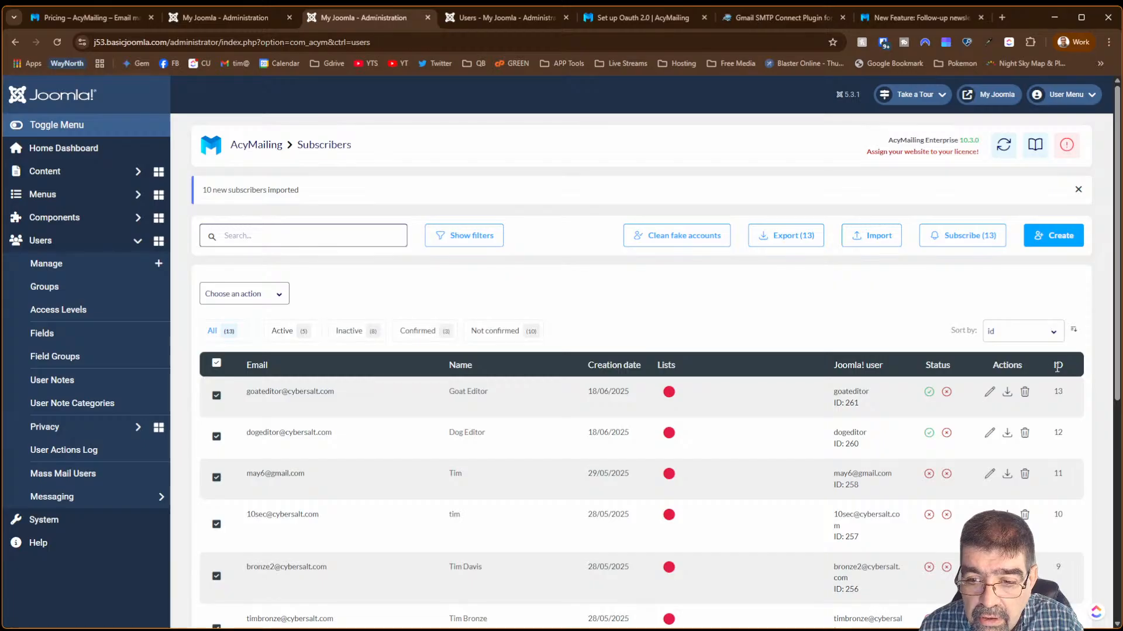
{"action": "scroll", "coordinate": [596, 310], "scroll_direction": "down", "scroll_amount": 3}
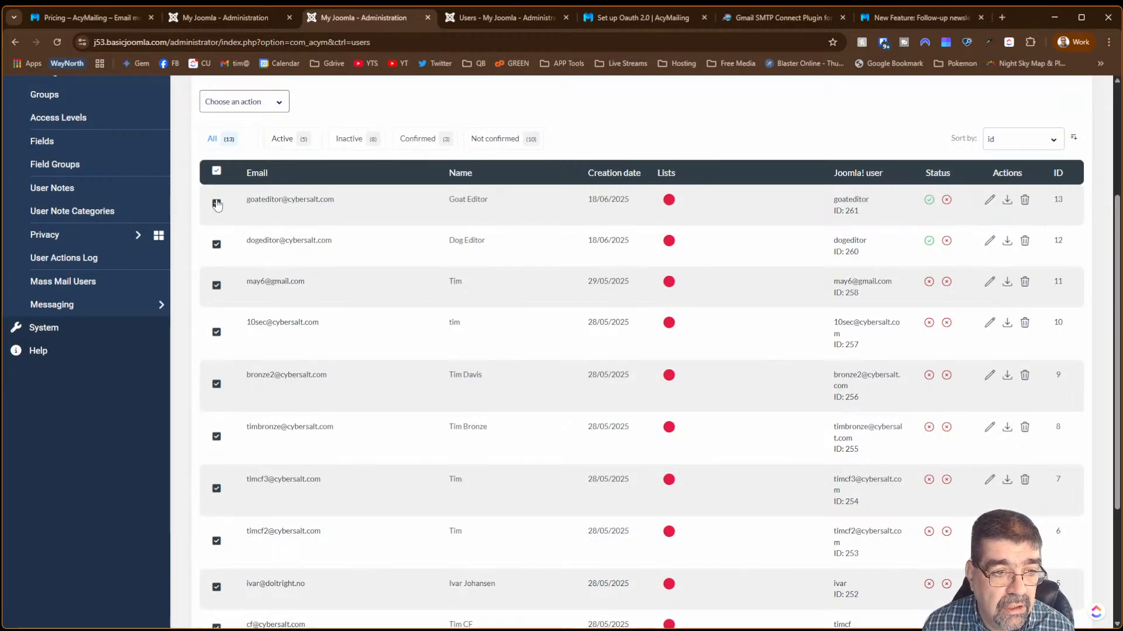
{"action": "left_click", "coordinate": [218, 171]}
{"action": "left_click", "coordinate": [216, 286]}
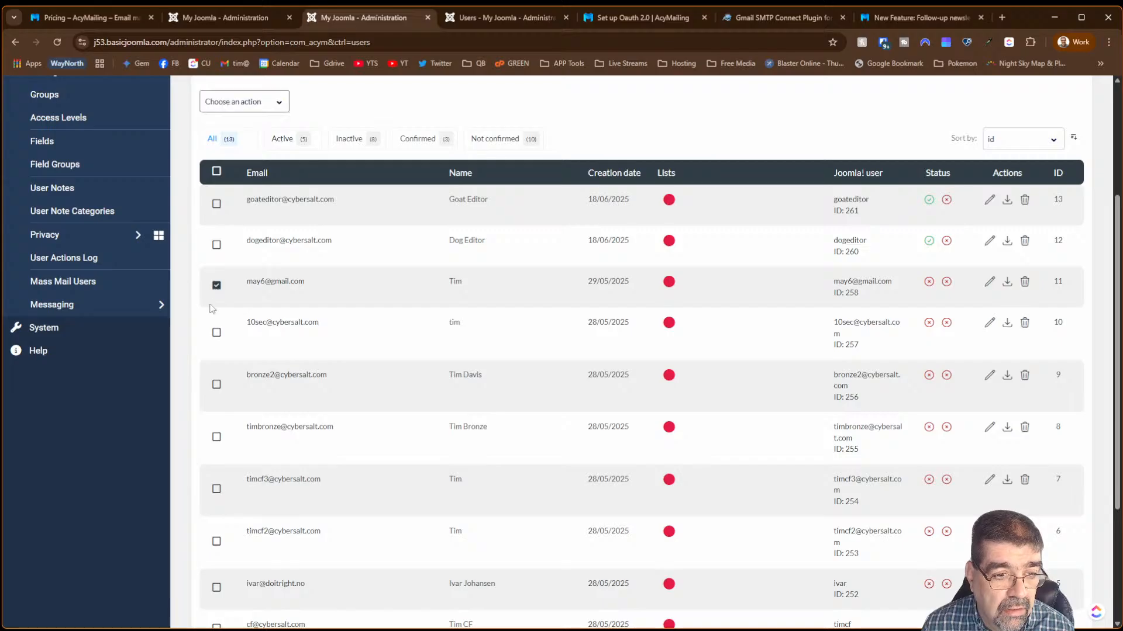
{"action": "left_click", "coordinate": [216, 333]}
{"action": "left_click", "coordinate": [217, 384]}
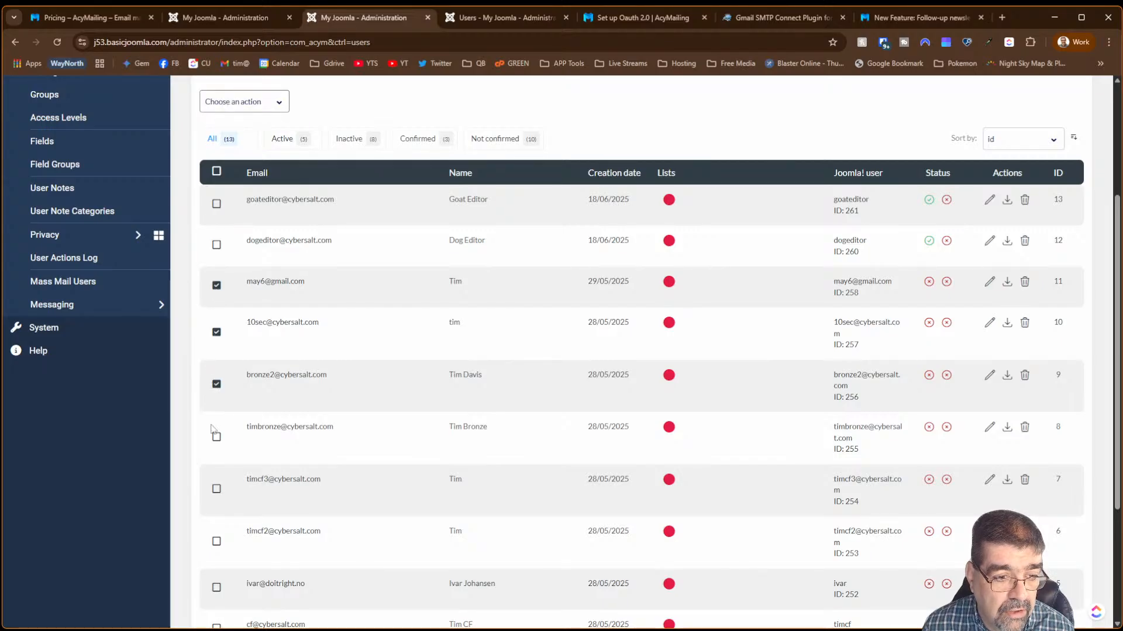
{"action": "left_click", "coordinate": [217, 437]}
{"action": "left_click", "coordinate": [216, 488]}
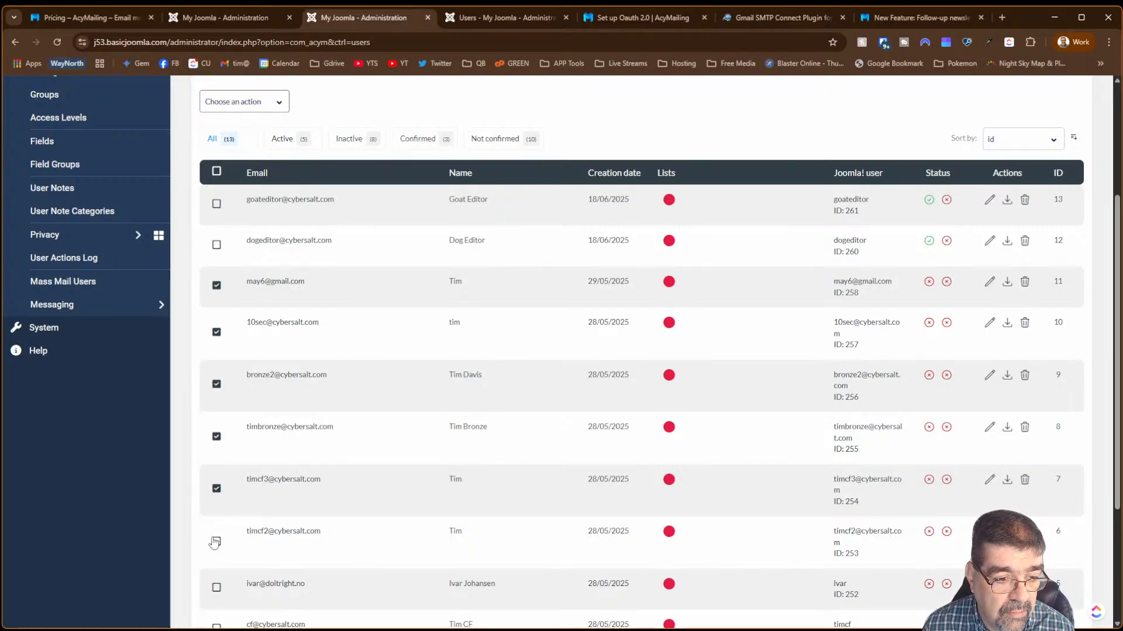
{"action": "left_click", "coordinate": [216, 542]}
{"action": "scroll", "coordinate": [218, 585], "scroll_direction": "down", "scroll_amount": 3}
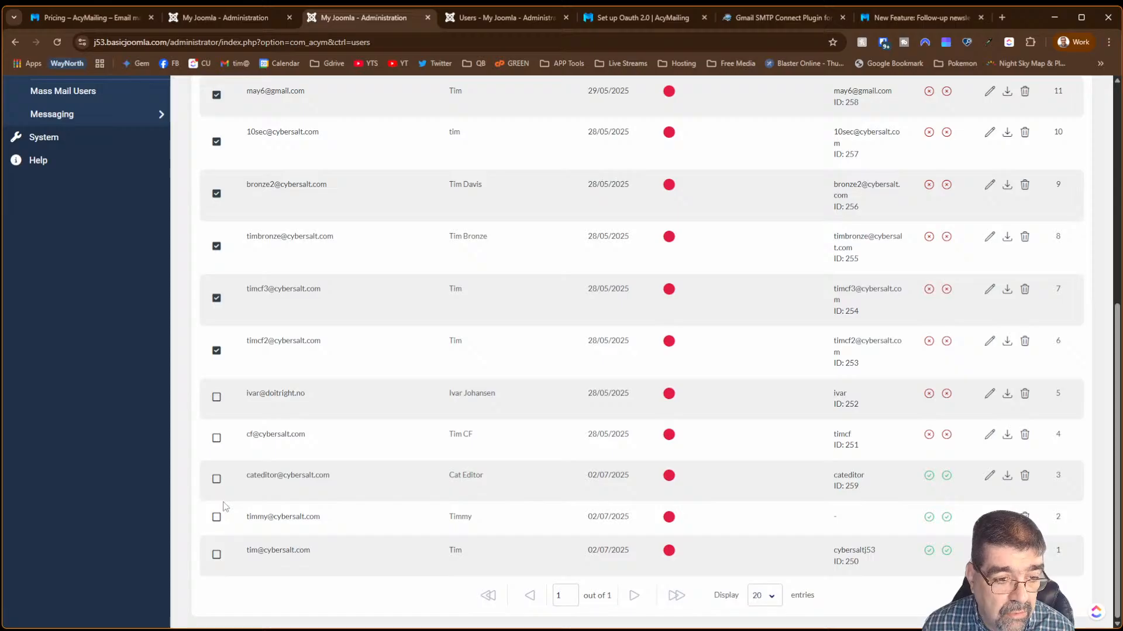
{"action": "left_click", "coordinate": [216, 397]}
{"action": "scroll", "coordinate": [331, 363], "scroll_direction": "up", "scroll_amount": 3}
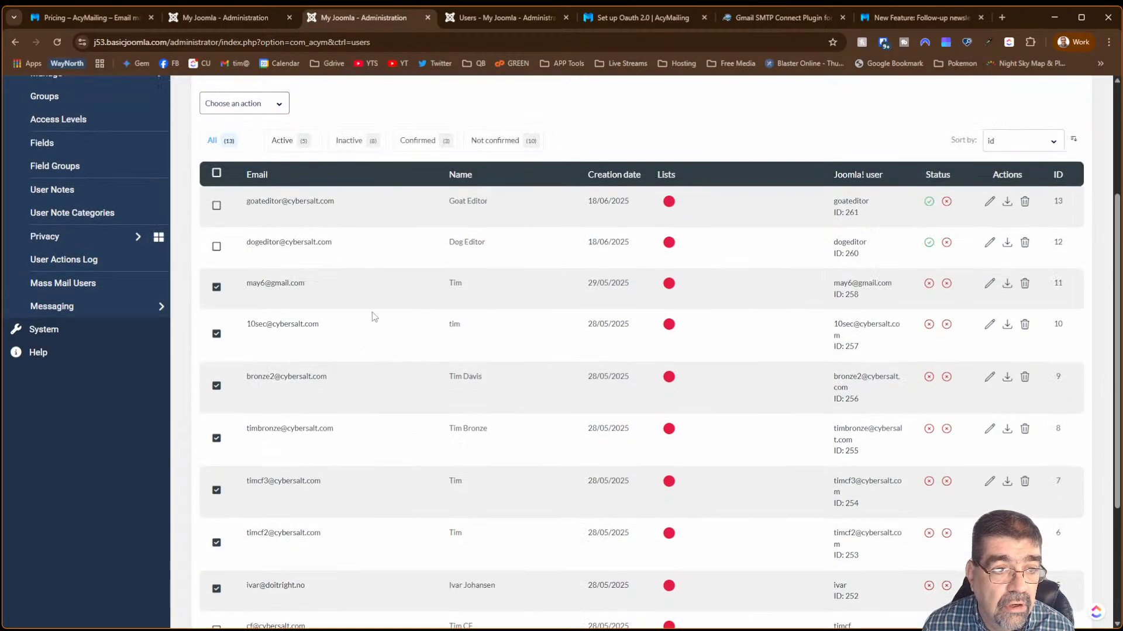
- Delete the seven selected subscribers through Choose an action and confirm with OK
{"action": "left_click", "coordinate": [261, 103]}
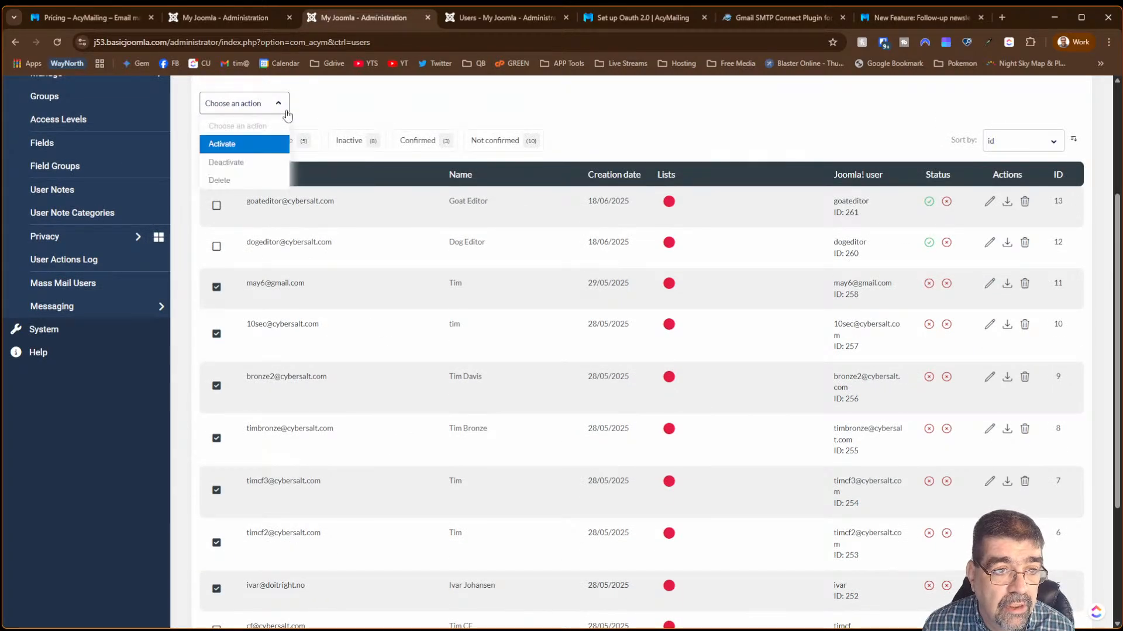
{"action": "left_click", "coordinate": [236, 180]}
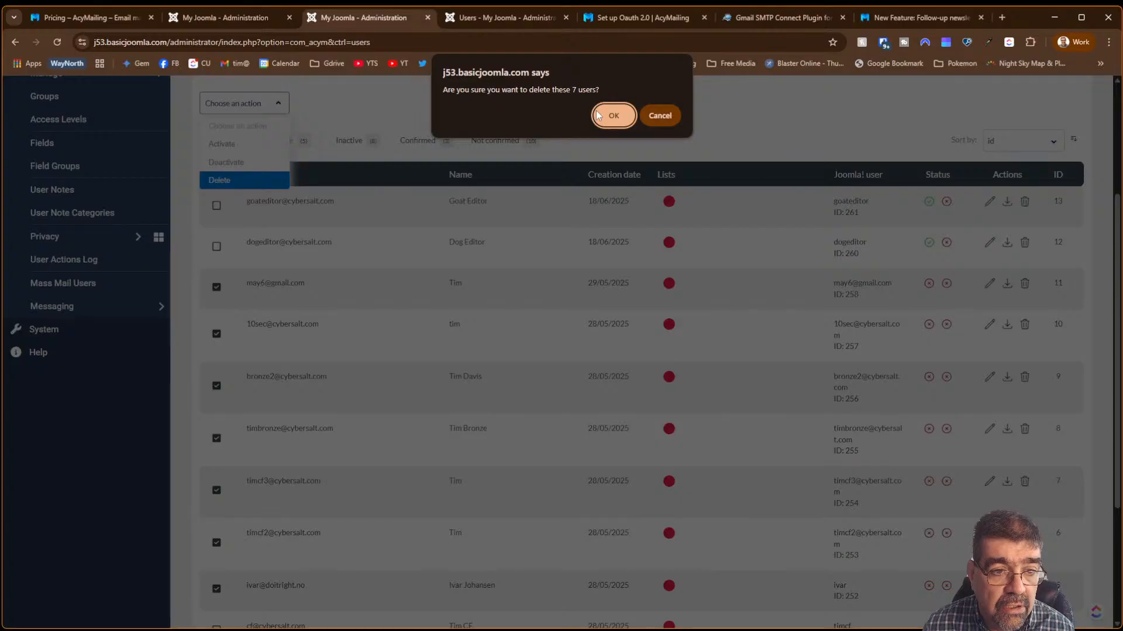
{"action": "left_click", "coordinate": [612, 115]}
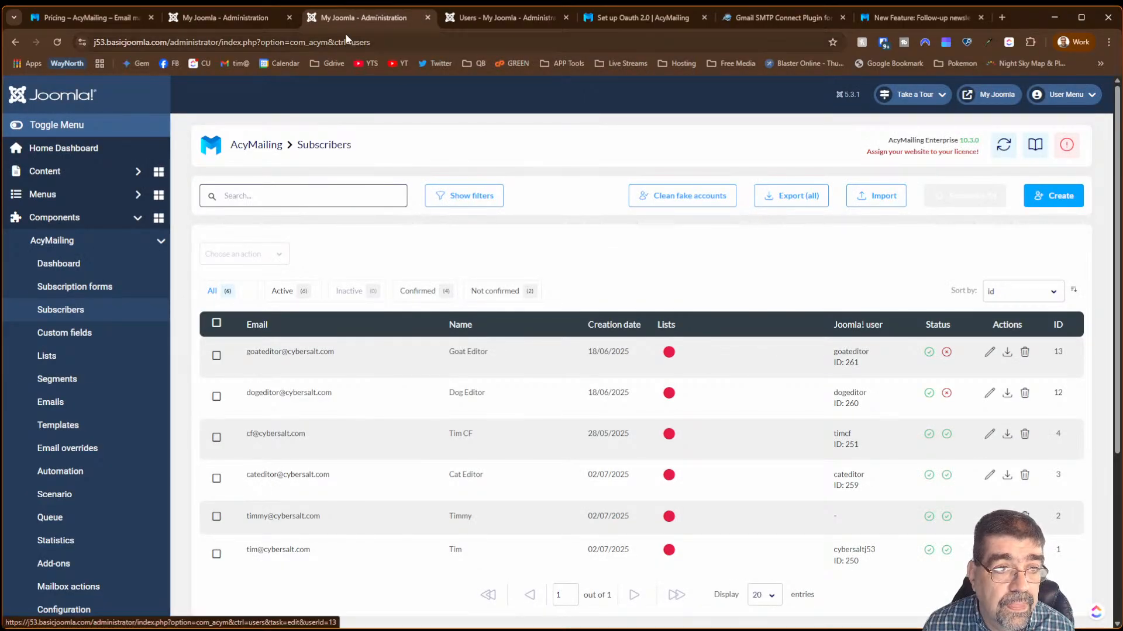
{"action": "left_click", "coordinate": [228, 19]}
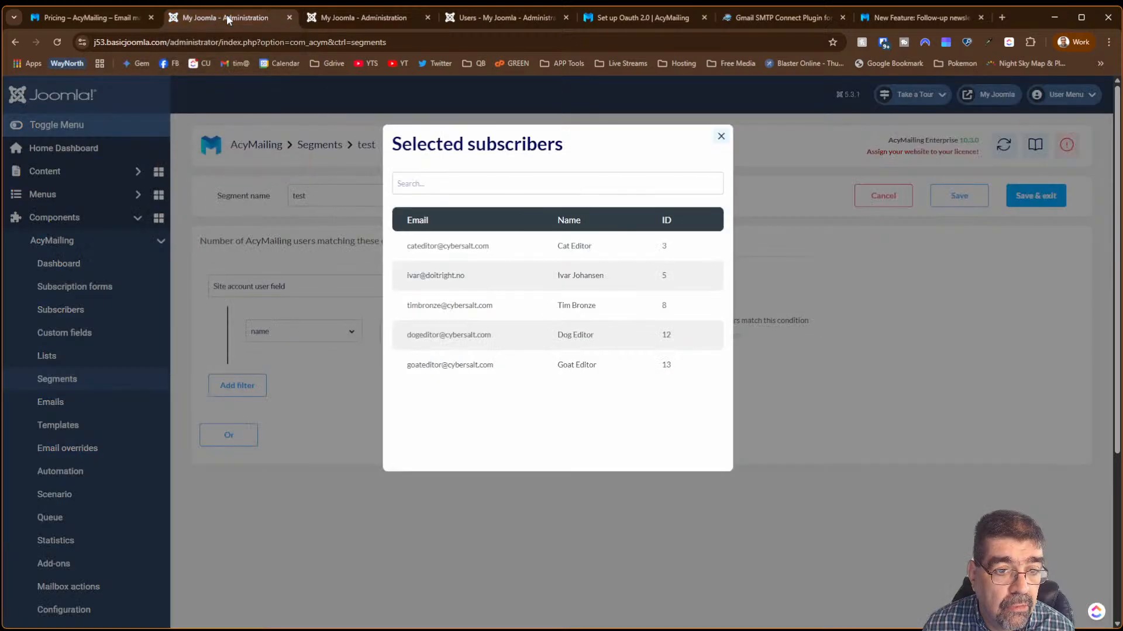
- Switch the segment condition to Contacts - Categories, In Uncategorised, and preview the single match
{"action": "left_click", "coordinate": [721, 136]}
{"action": "left_click_drag", "start_coordinate": [530, 331], "coordinate": [510, 335]}
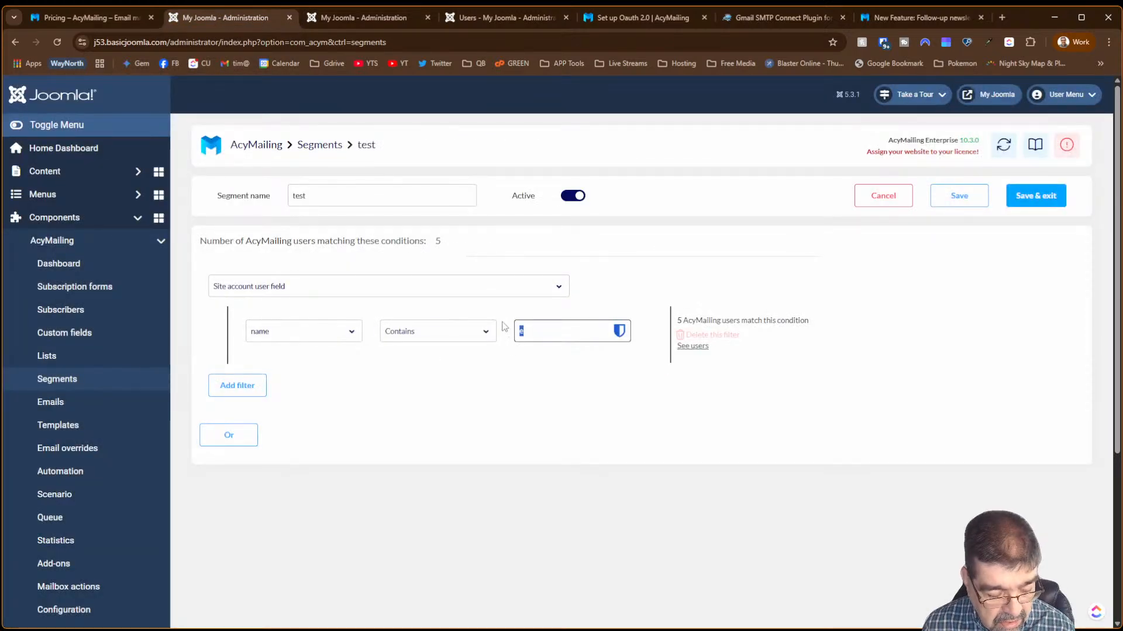
{"action": "type", "text": "iv"}
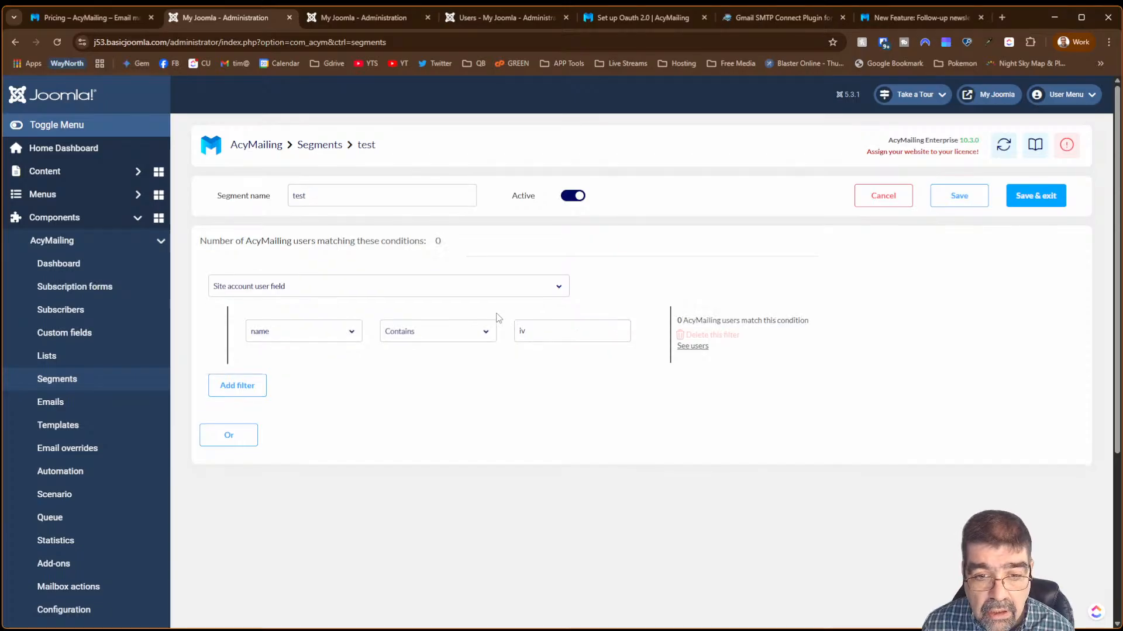
{"action": "left_click", "coordinate": [257, 291]}
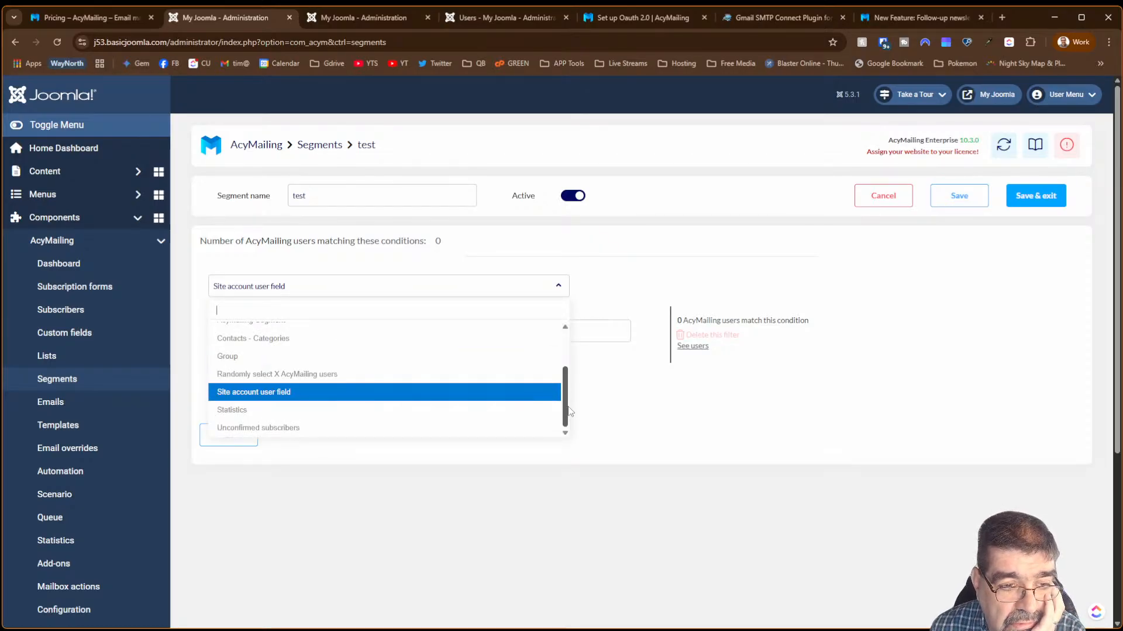
{"action": "left_click_drag", "start_coordinate": [569, 401], "coordinate": [566, 385]}
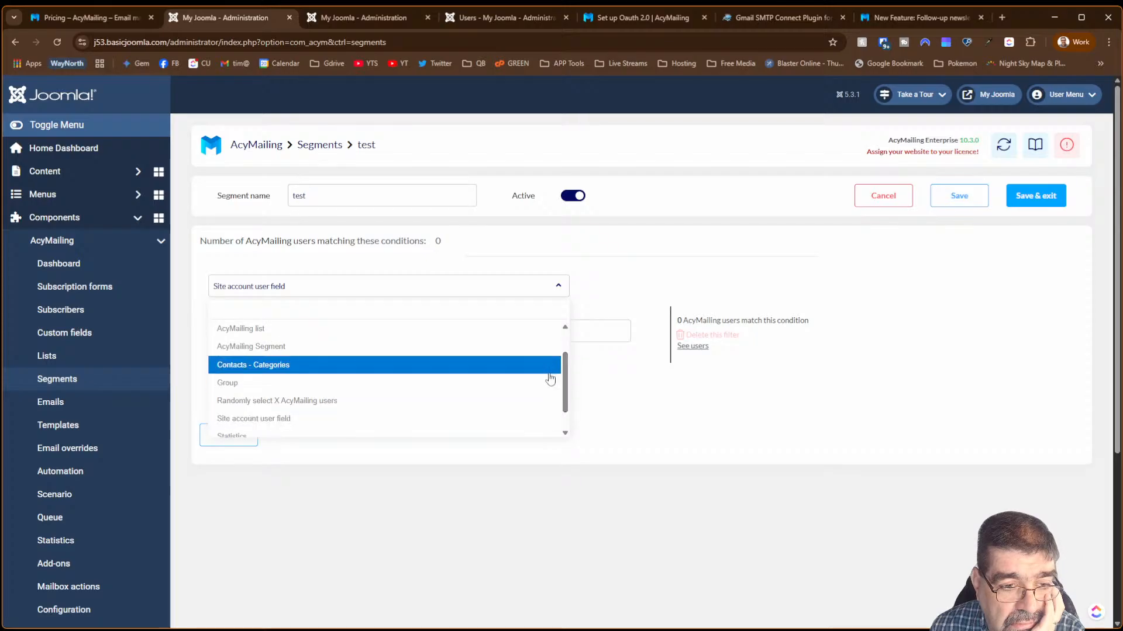
{"action": "left_click", "coordinate": [549, 379]}
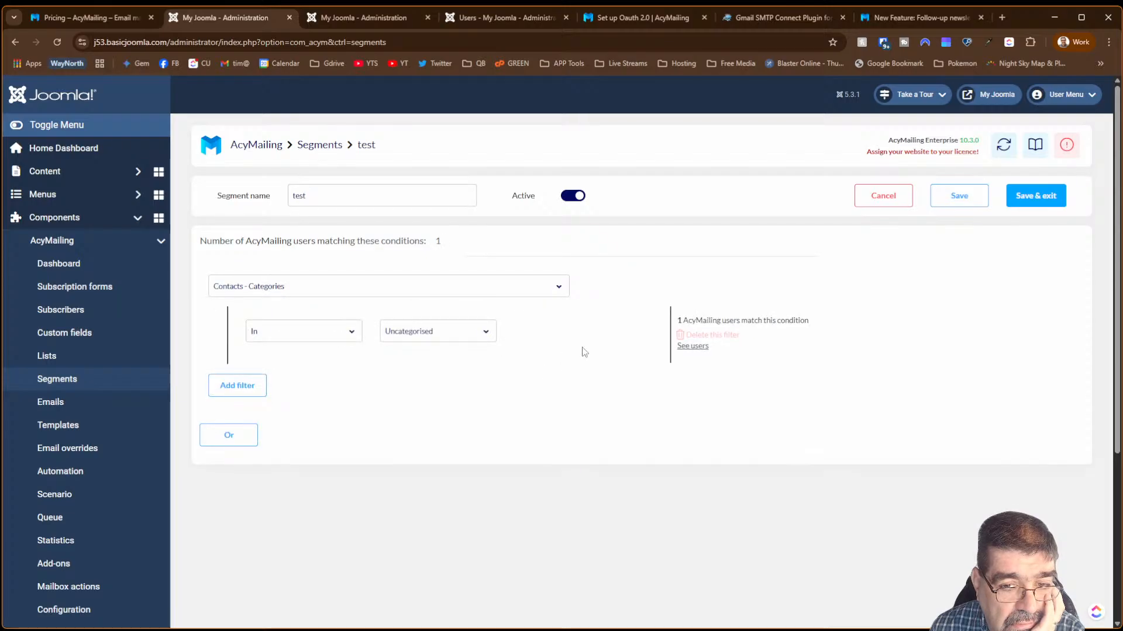
{"action": "left_click", "coordinate": [692, 346]}
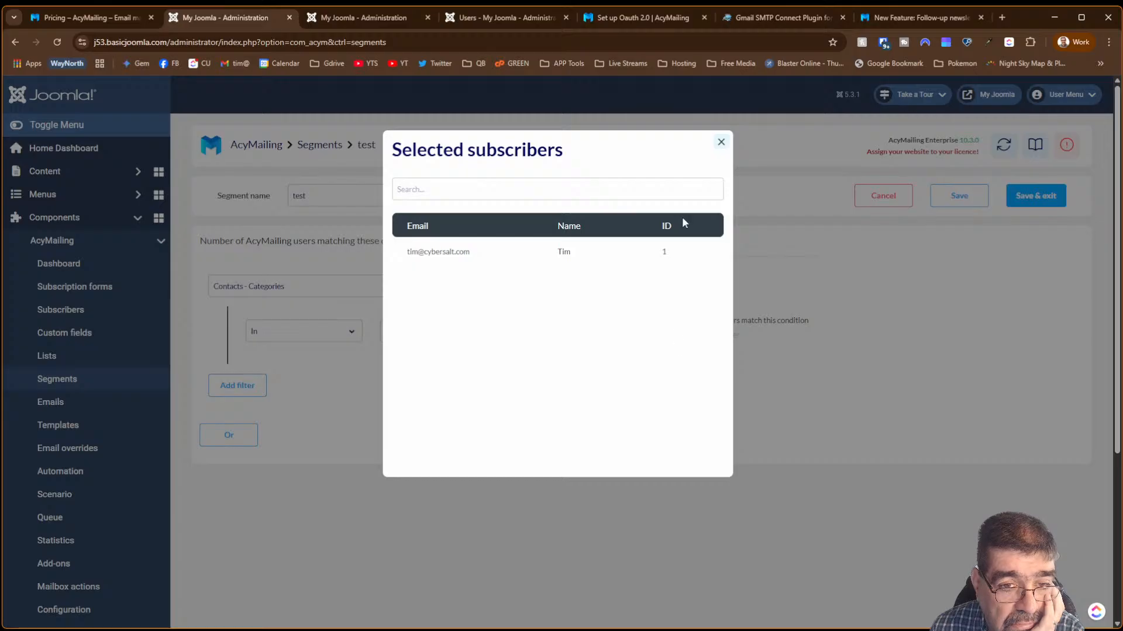
{"action": "left_click", "coordinate": [721, 142]}
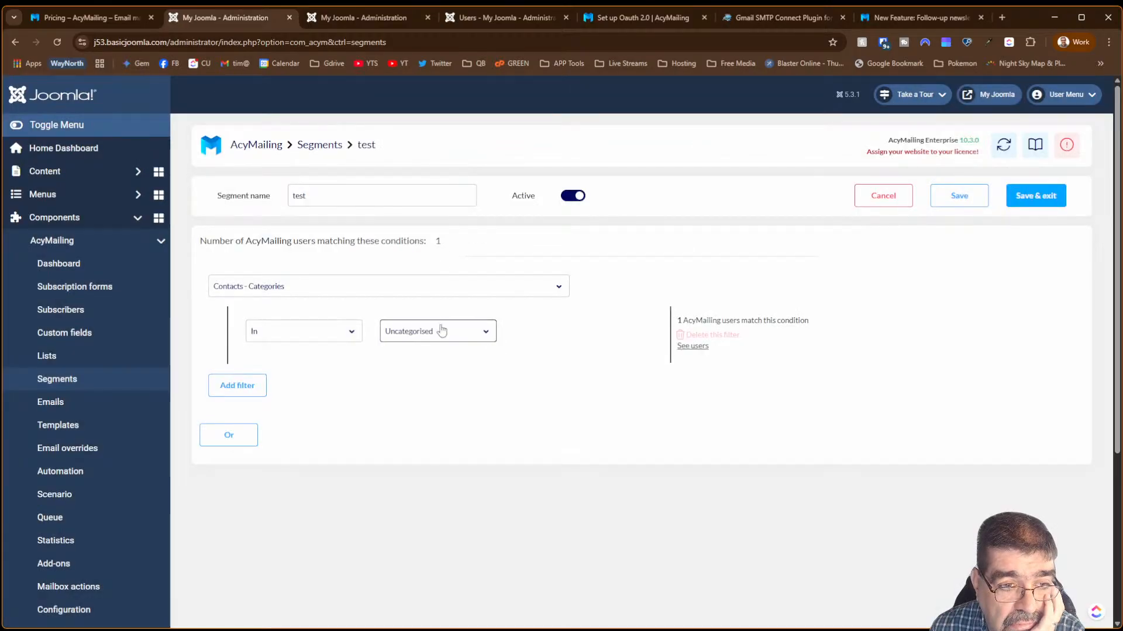
{"action": "left_click", "coordinate": [298, 290]}
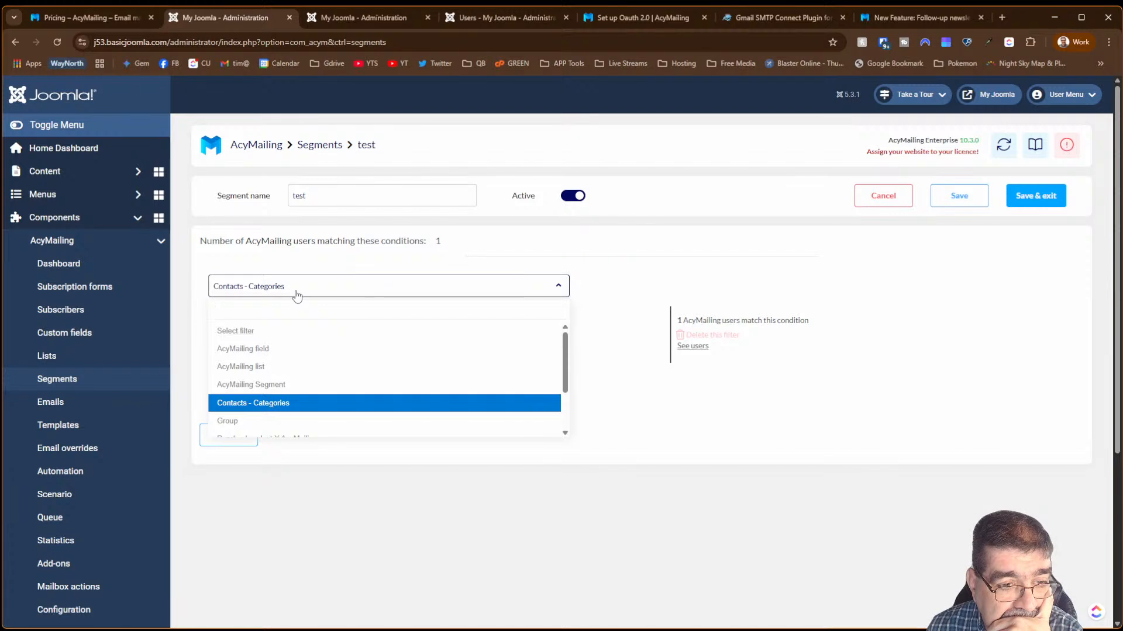
- Set the condition to AcyMailing field, name, Contains, and preview the six matching subscribers
{"action": "left_click", "coordinate": [286, 349]}
{"action": "left_click", "coordinate": [290, 326]}
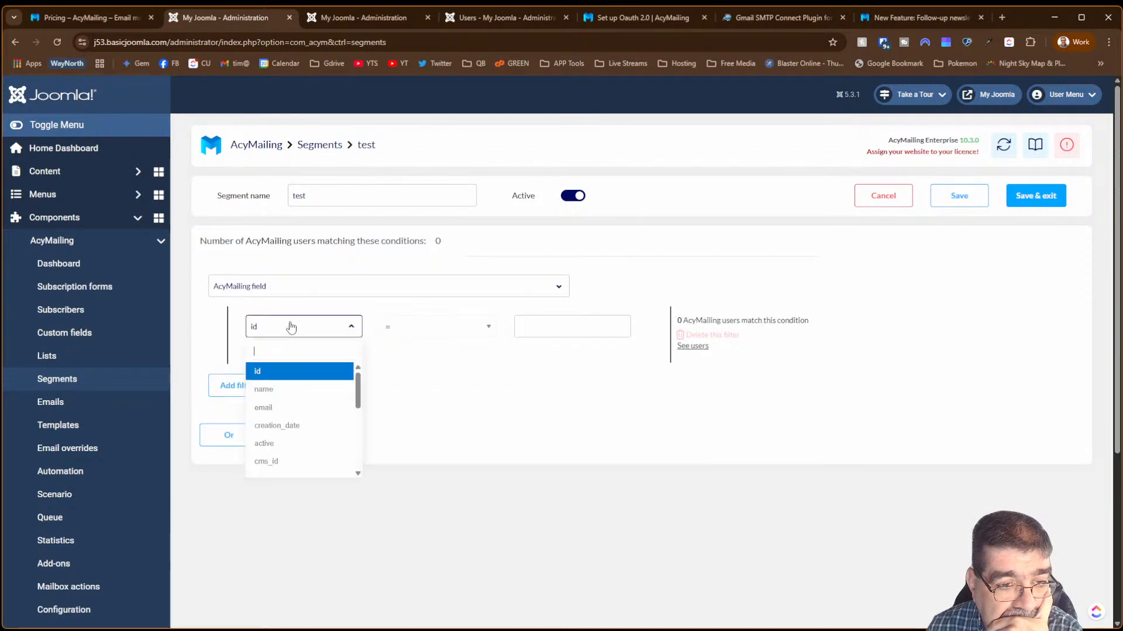
{"action": "left_click", "coordinate": [292, 391]}
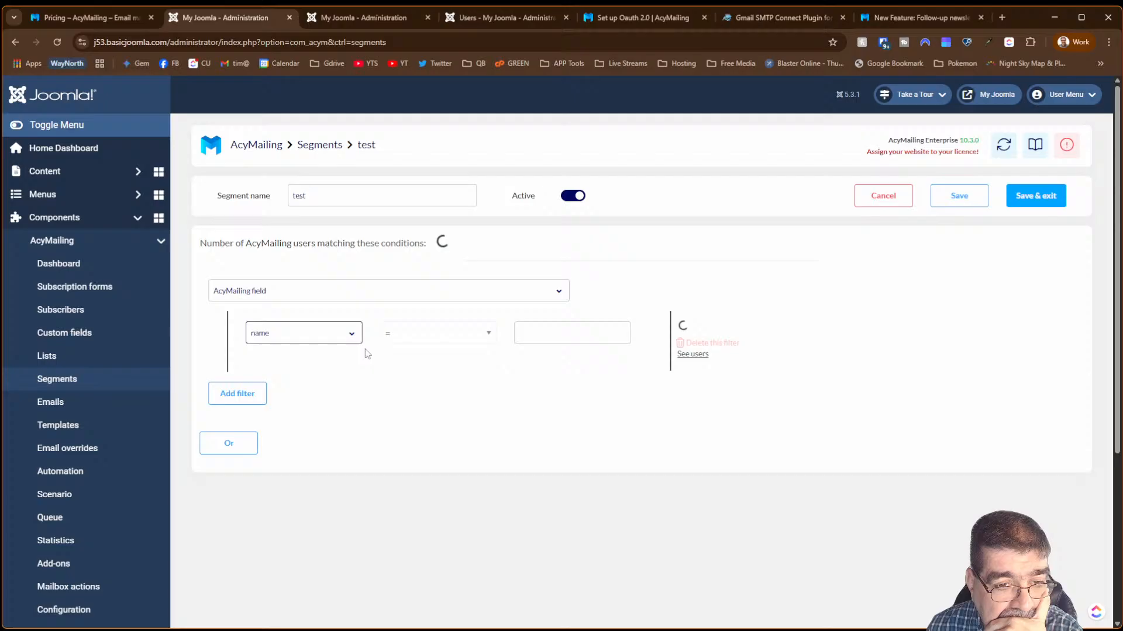
{"action": "left_click", "coordinate": [415, 326]}
{"action": "left_click", "coordinate": [409, 466]}
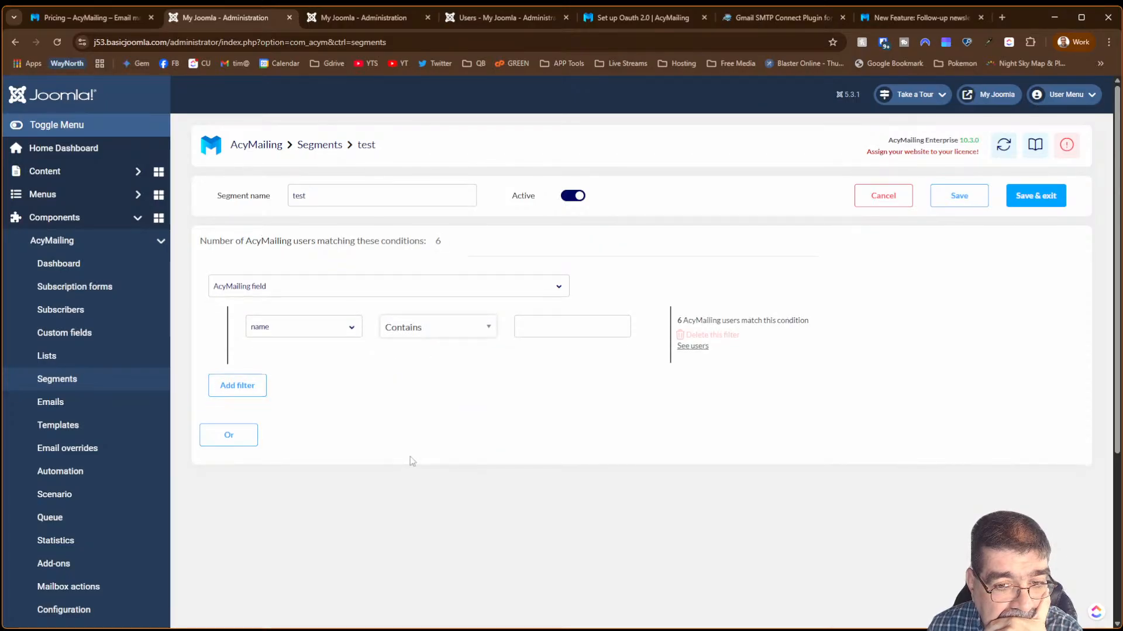
{"action": "left_click", "coordinate": [701, 349]}
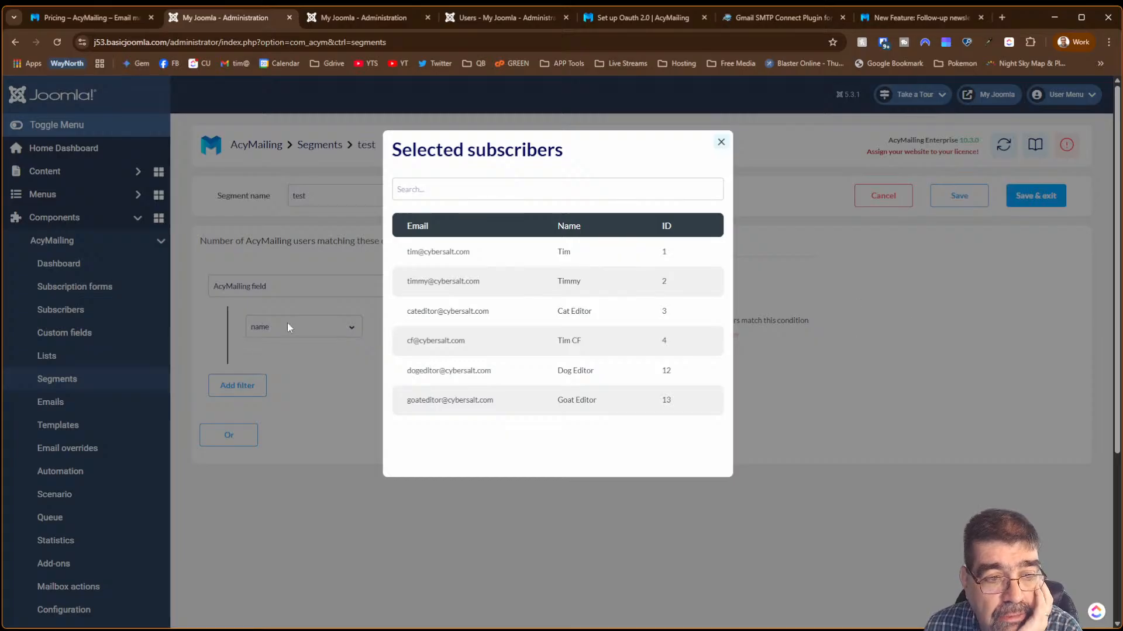
{"action": "left_click", "coordinate": [721, 143]}
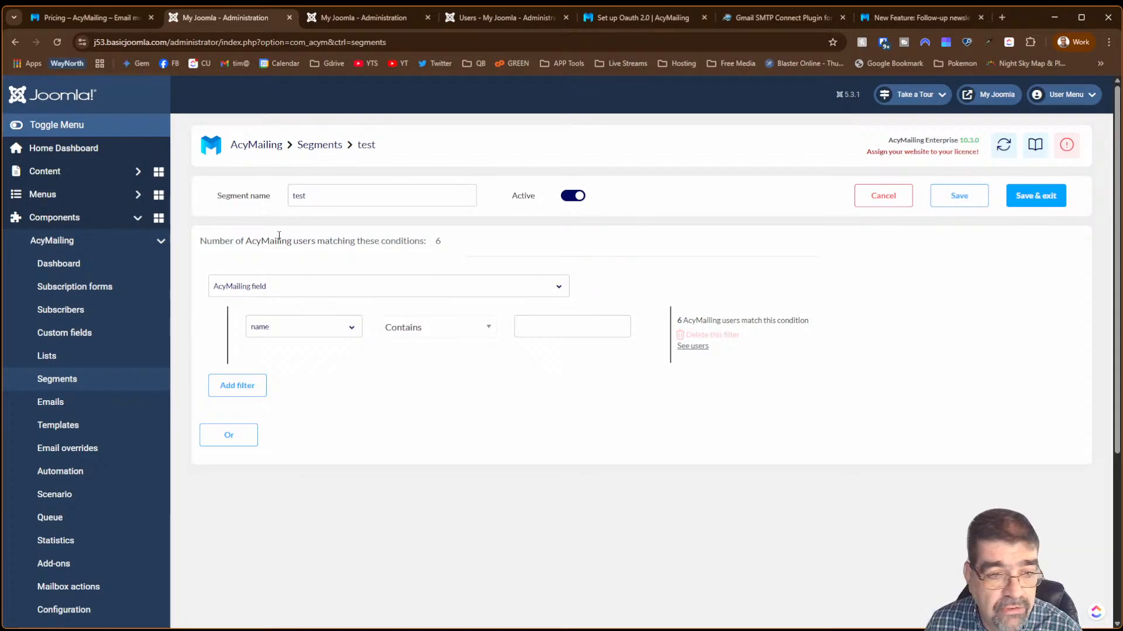
- Try filtering on the email field containing 'cybers' and preview the matches
{"action": "left_click", "coordinate": [281, 328]}
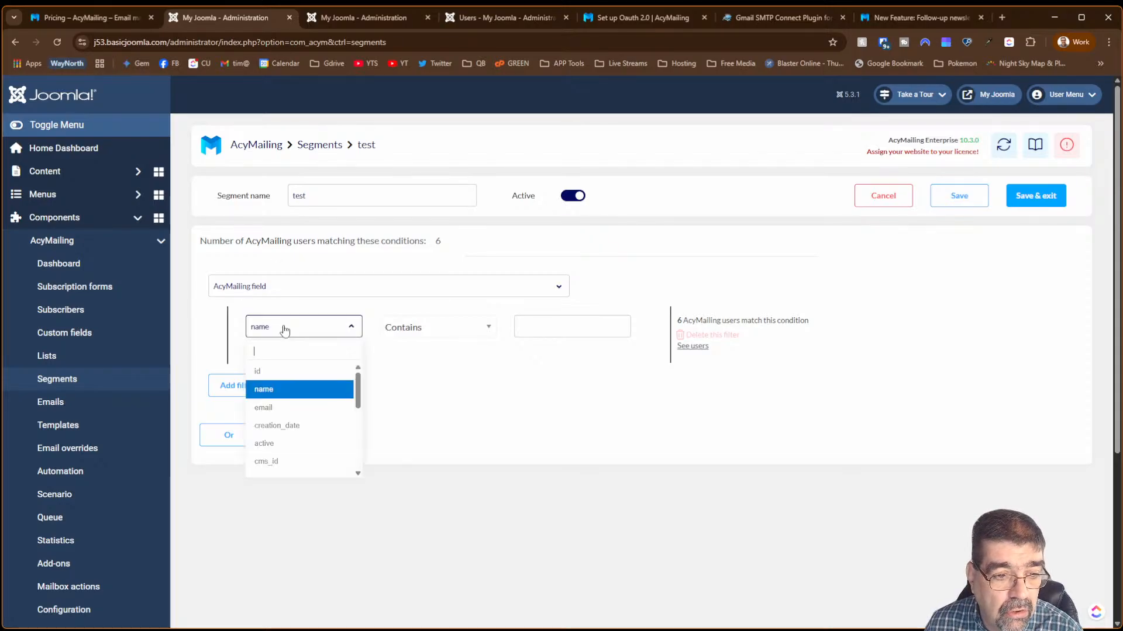
{"action": "left_click", "coordinate": [287, 407]}
{"action": "left_click", "coordinate": [553, 335]}
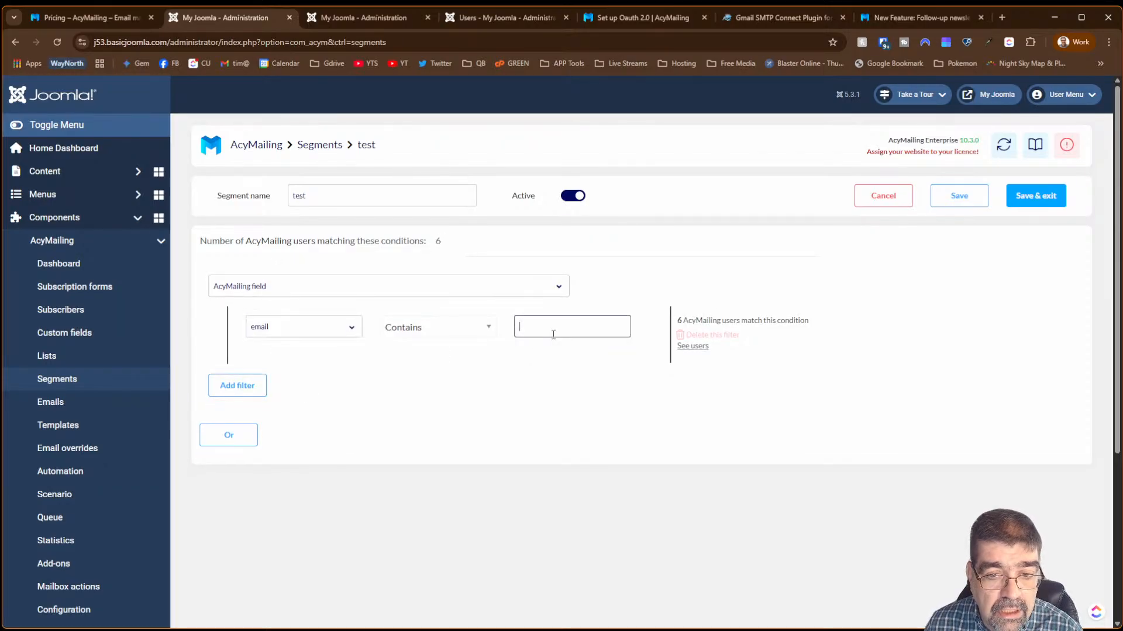
{"action": "type", "text": "cybersalt"}
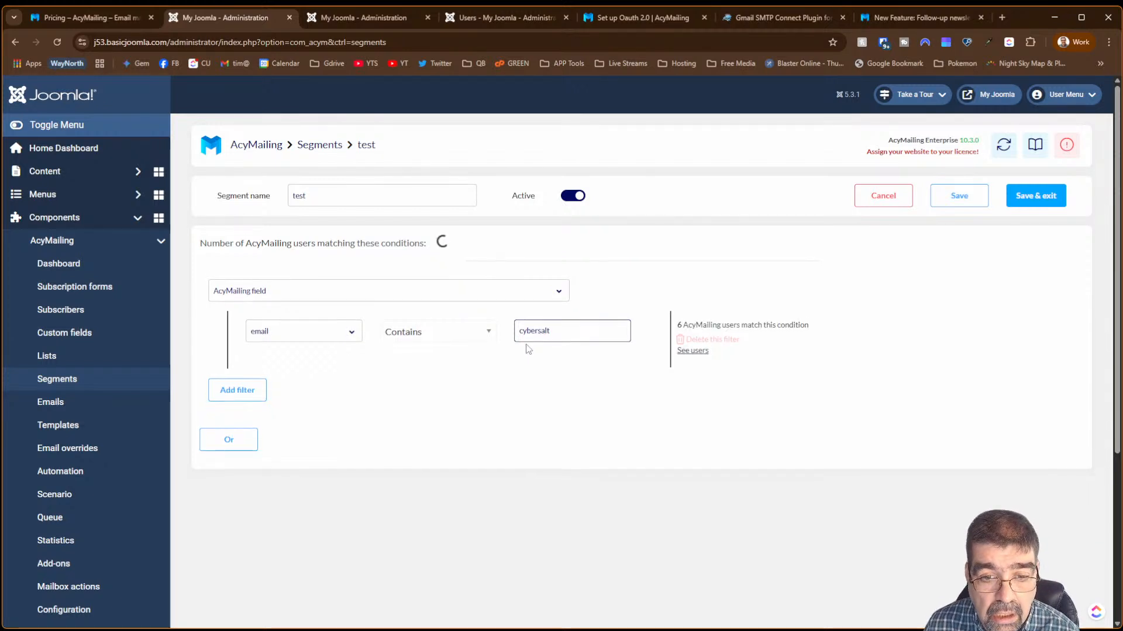
{"action": "left_click", "coordinate": [696, 347]}
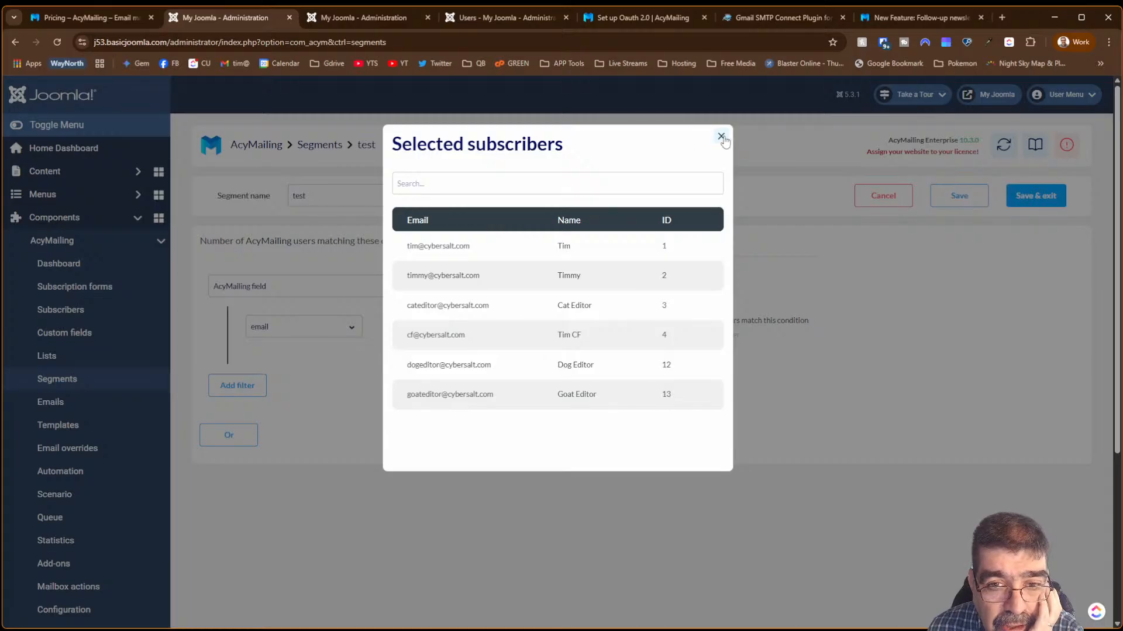
{"action": "left_click", "coordinate": [721, 136]}
- Switch back to name Contains with new match text, then Save and Save & exit
{"action": "left_click", "coordinate": [296, 327]}
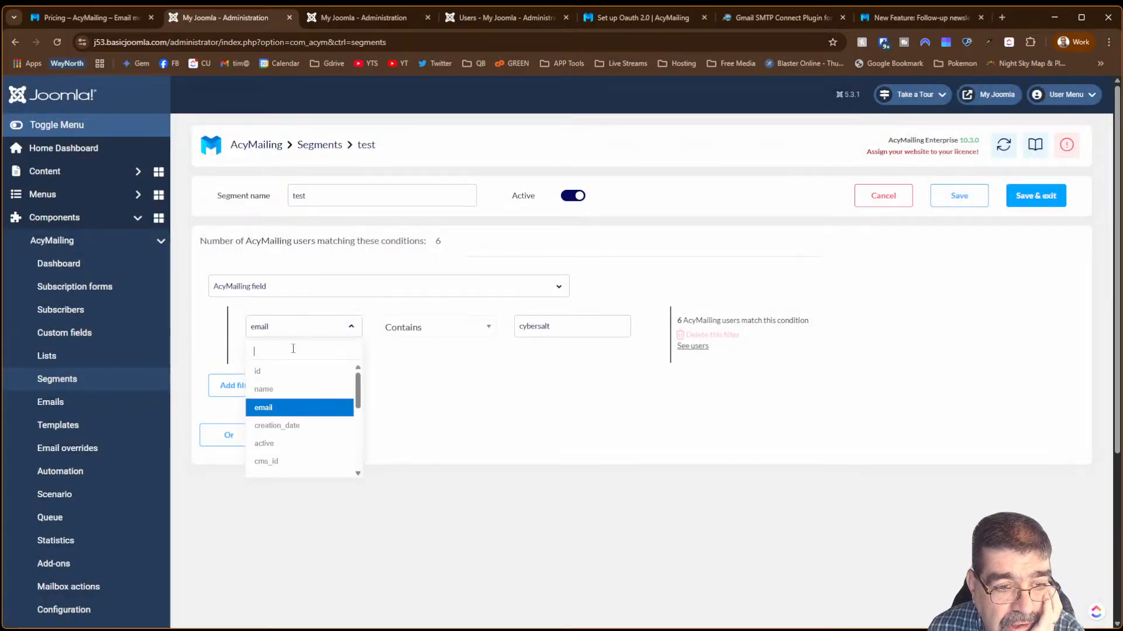
{"action": "left_click", "coordinate": [296, 388]}
{"action": "left_click_drag", "start_coordinate": [550, 327], "coordinate": [512, 329]}
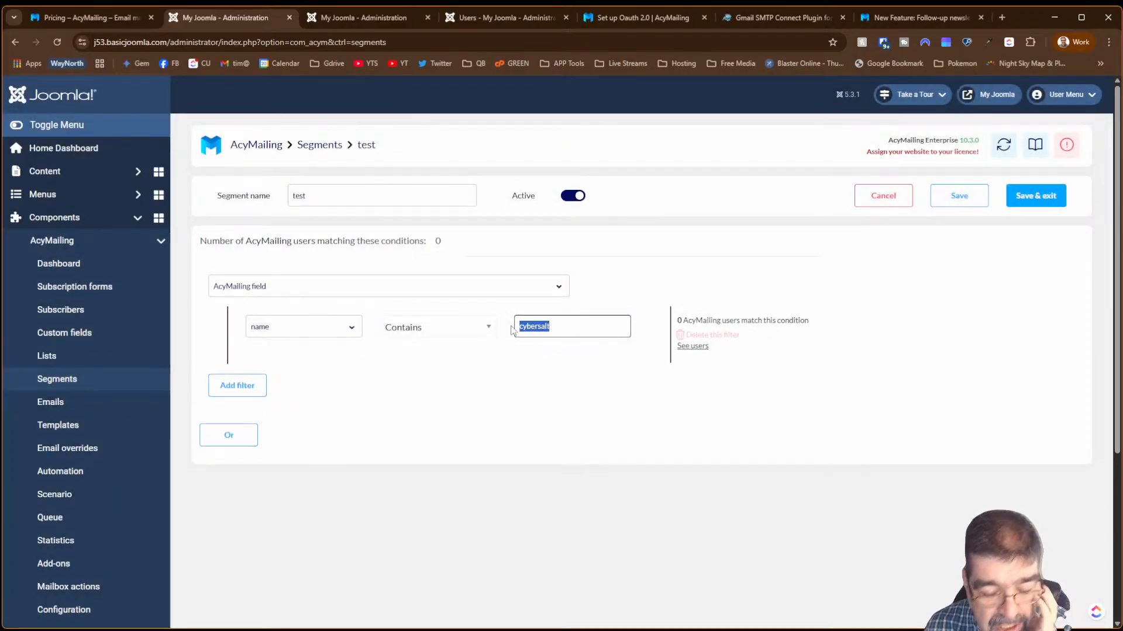
{"action": "type", "text": "tim"}
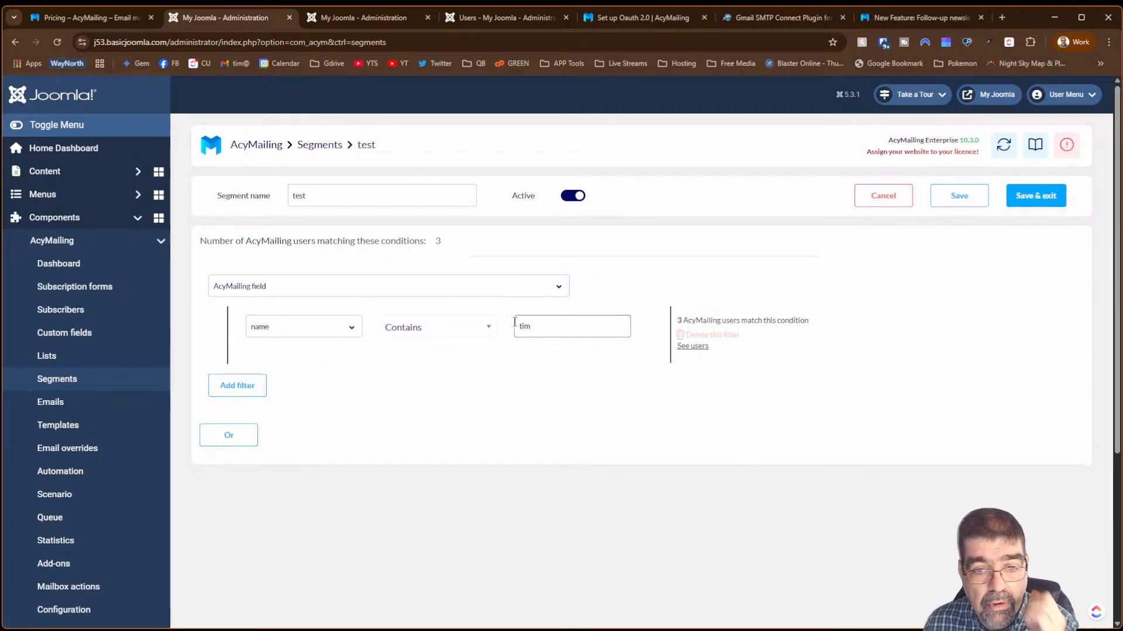
{"action": "left_click", "coordinate": [956, 205]}
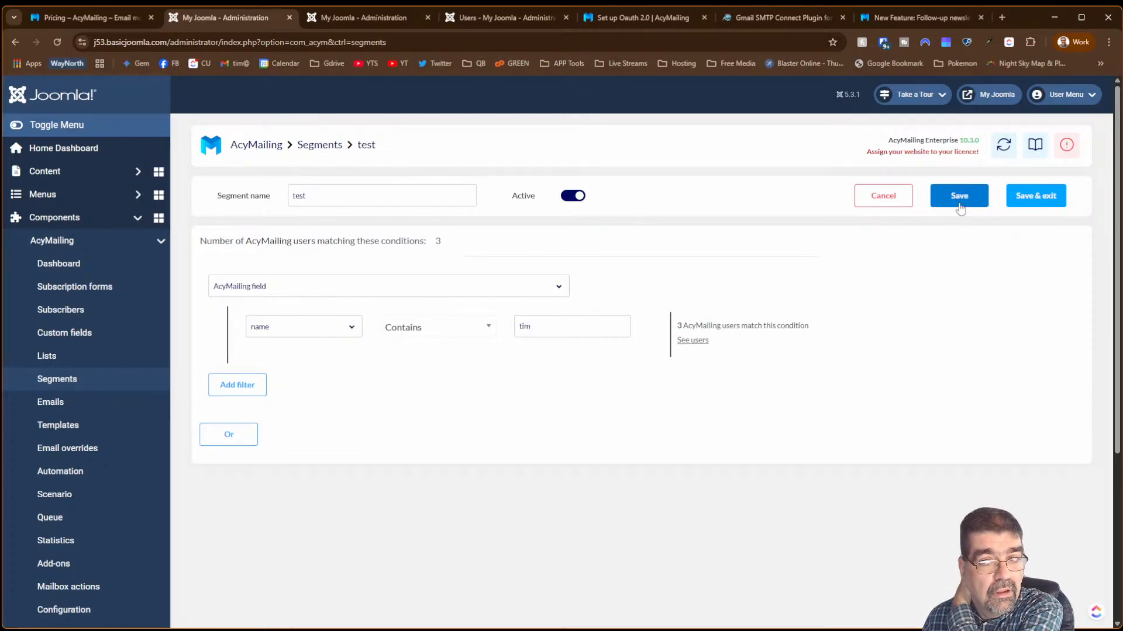
{"action": "left_click", "coordinate": [1018, 205]}
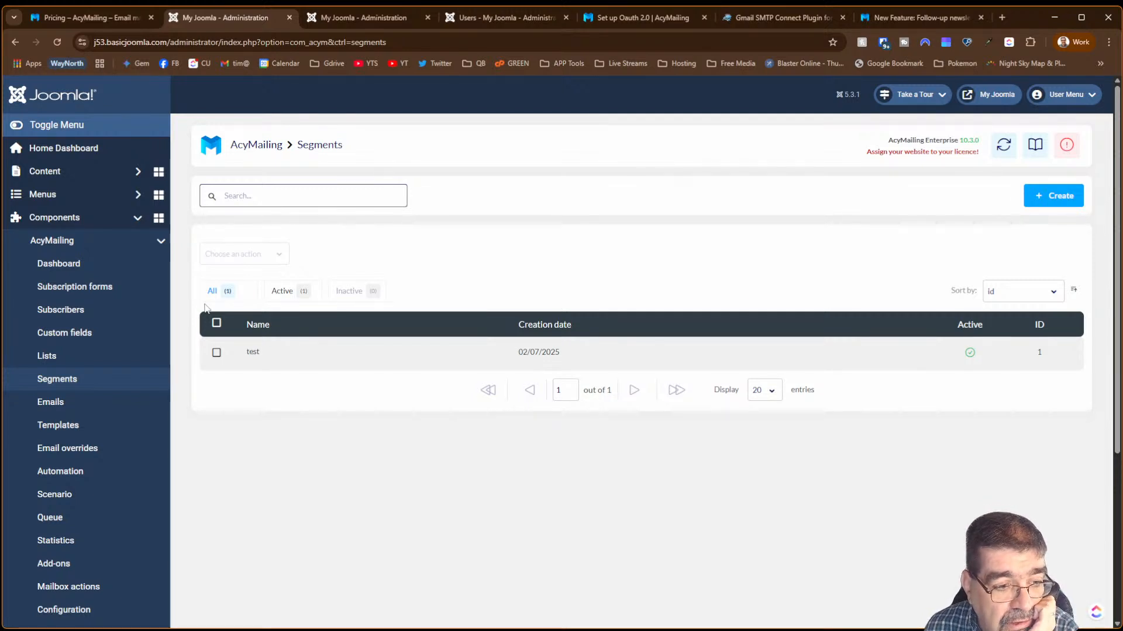
- Change the new scenario's birthday trigger to 'When the user confirms their subscription' and save
{"action": "left_click", "coordinate": [84, 501]}
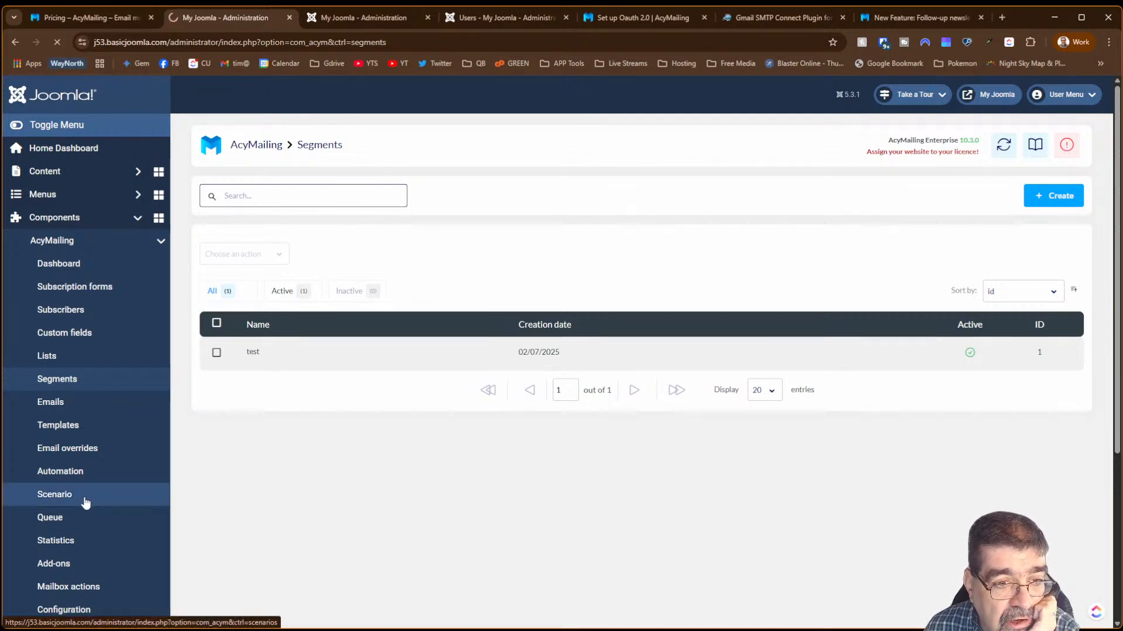
{"action": "left_click", "coordinate": [269, 355]}
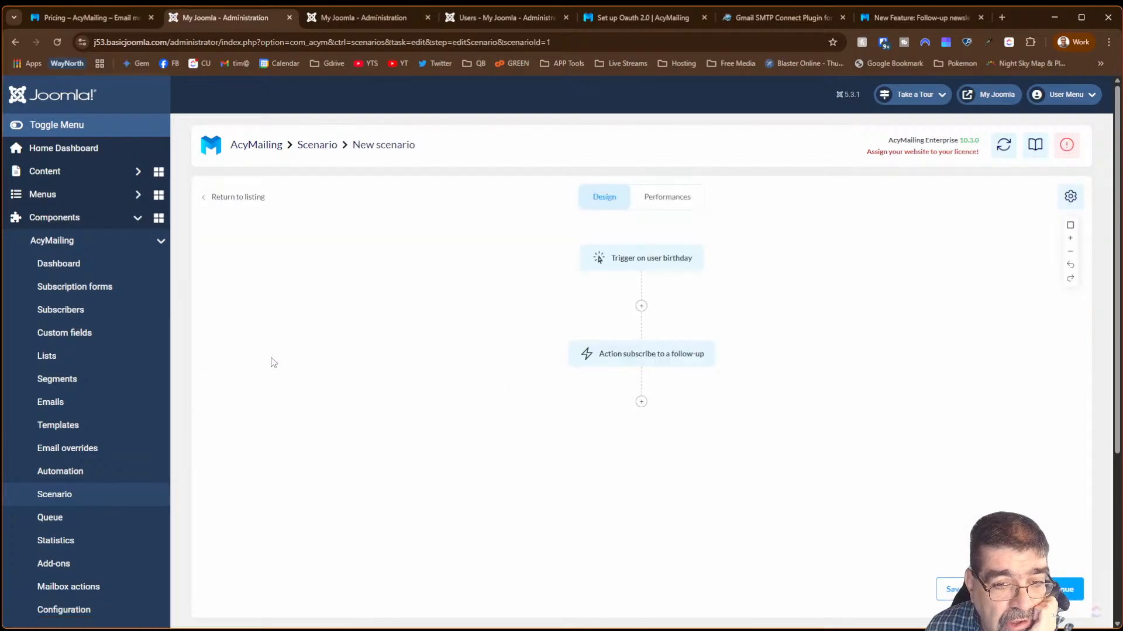
{"action": "left_click", "coordinate": [690, 265]}
{"action": "left_click", "coordinate": [872, 158]}
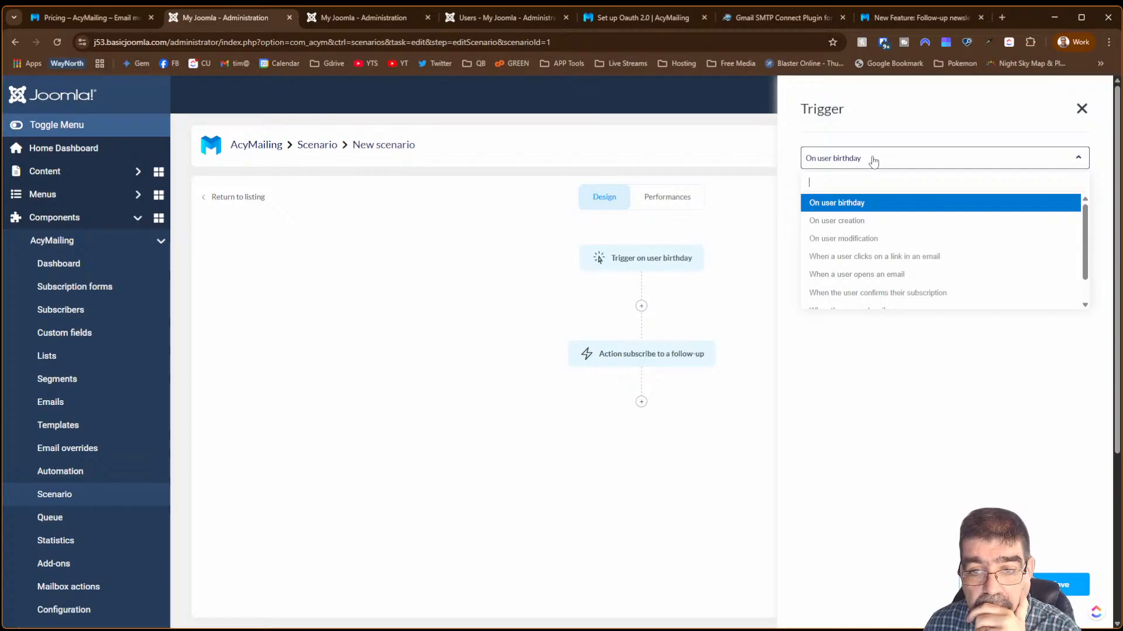
{"action": "scroll", "coordinate": [947, 263], "scroll_direction": "down", "scroll_amount": 1}
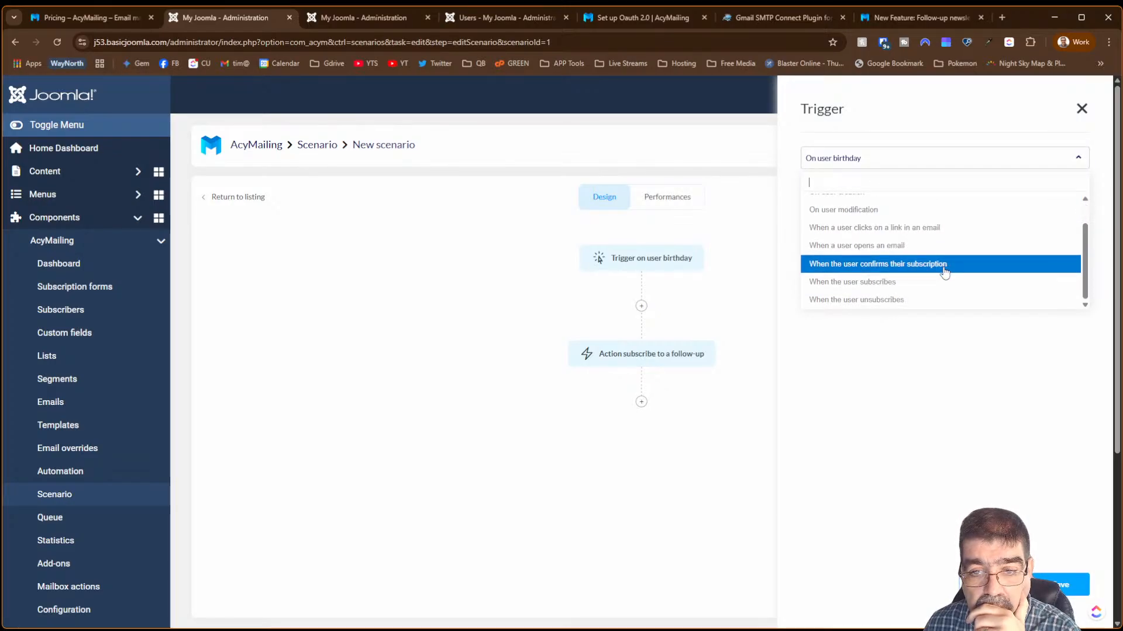
{"action": "left_click", "coordinate": [943, 270]}
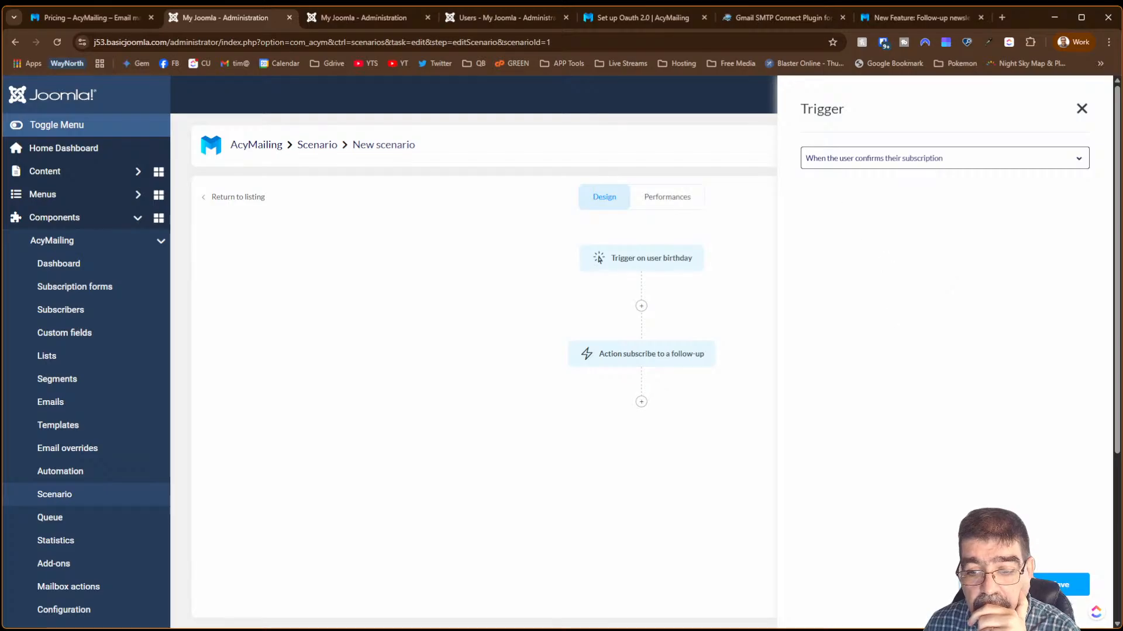
{"action": "left_click", "coordinate": [1056, 586]}
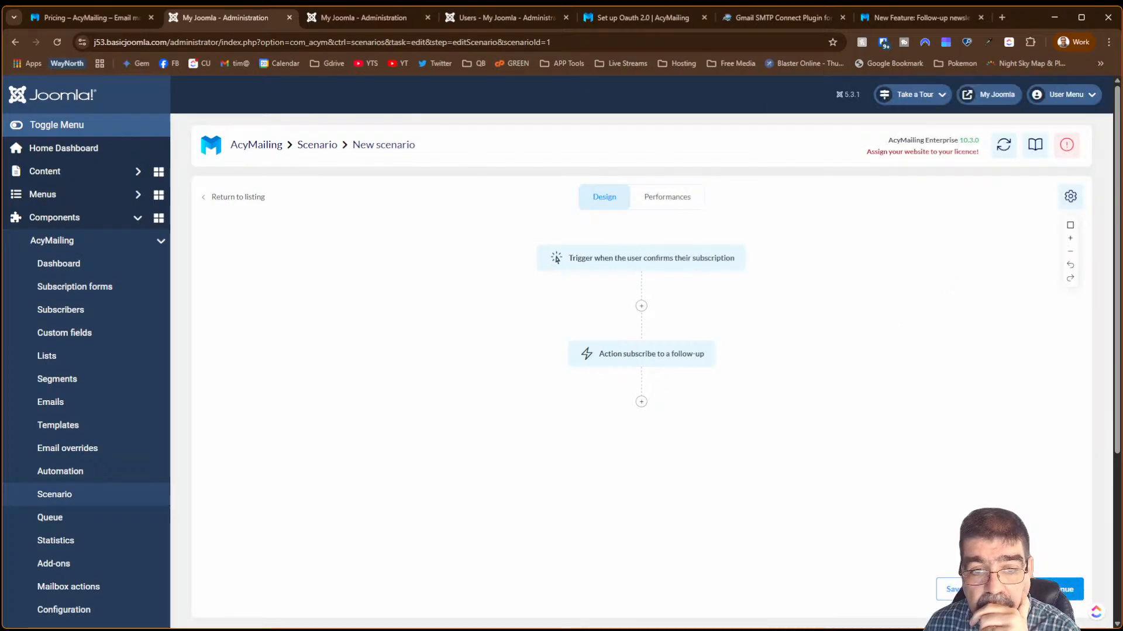
- Inspect the follow-up action and condition step types, closing without adding a condition
{"action": "left_click", "coordinate": [650, 362]}
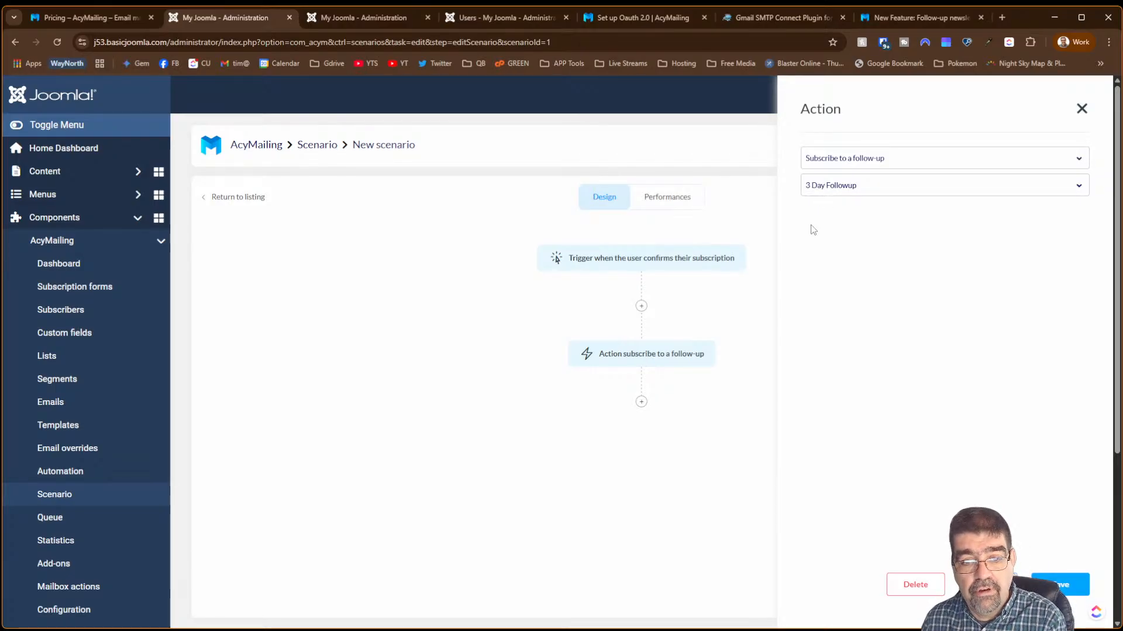
{"action": "left_click", "coordinate": [641, 402]}
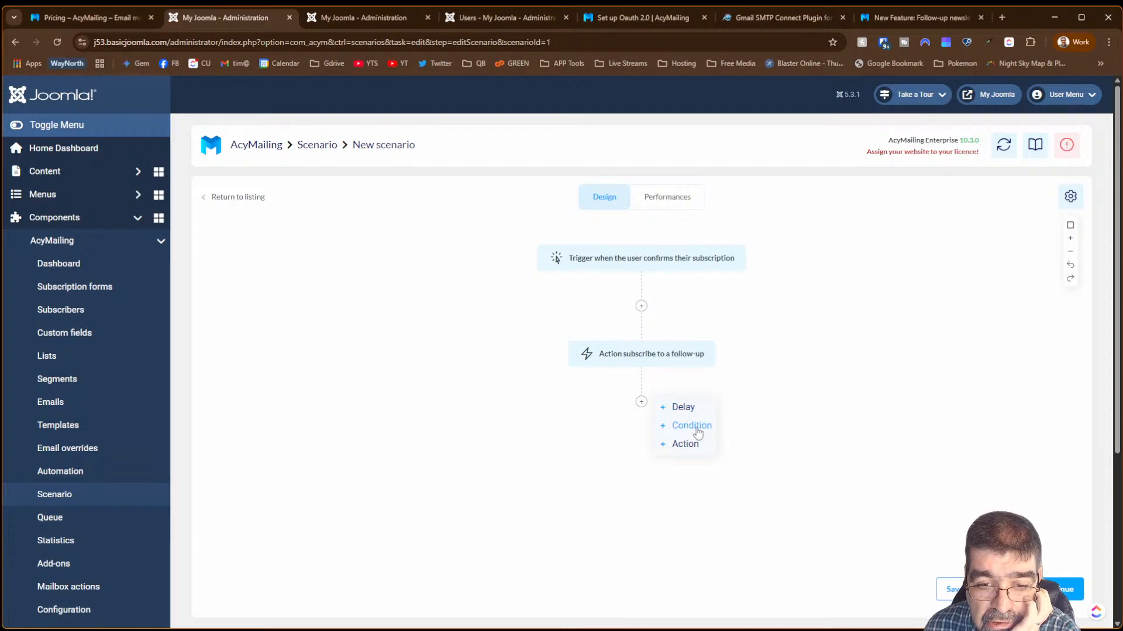
{"action": "left_click", "coordinate": [692, 426]}
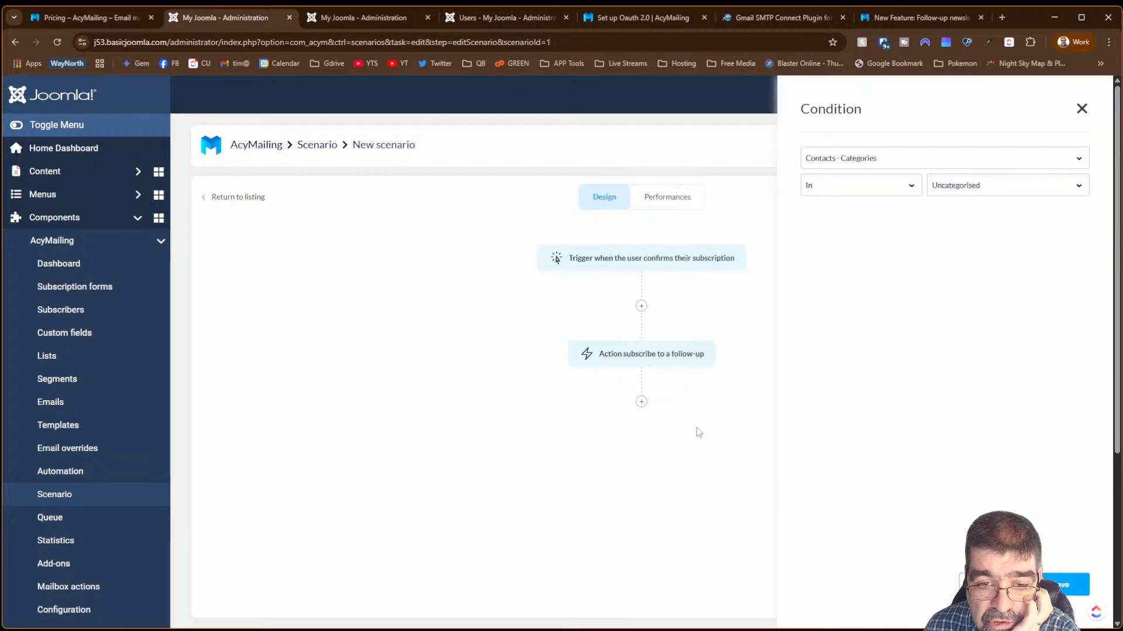
{"action": "left_click", "coordinate": [875, 164]}
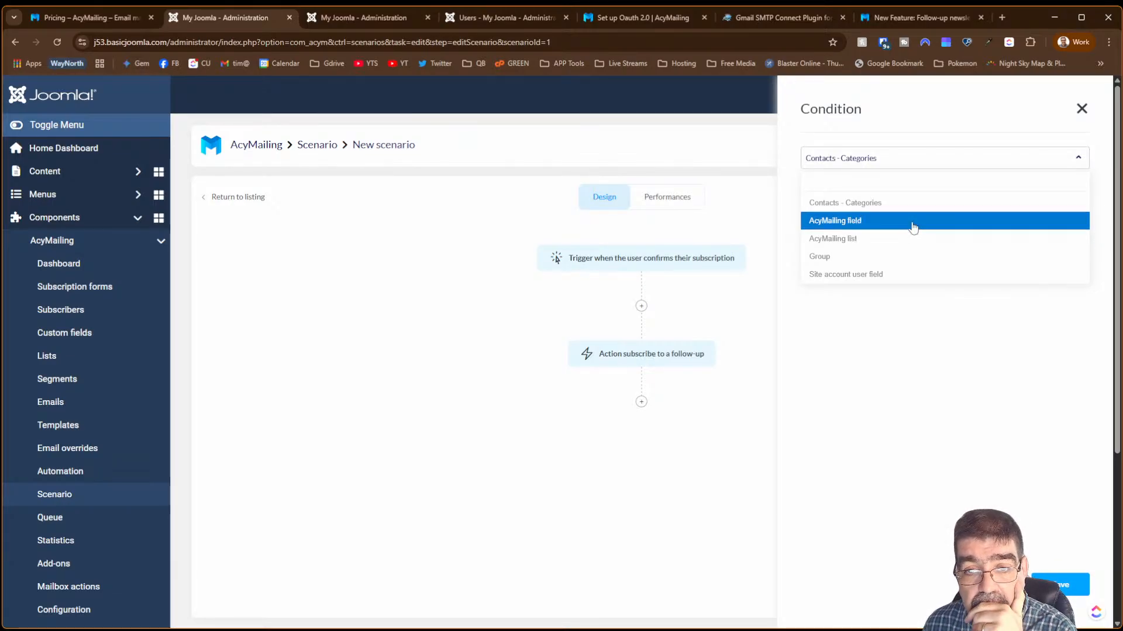
{"action": "left_click", "coordinate": [389, 444]}
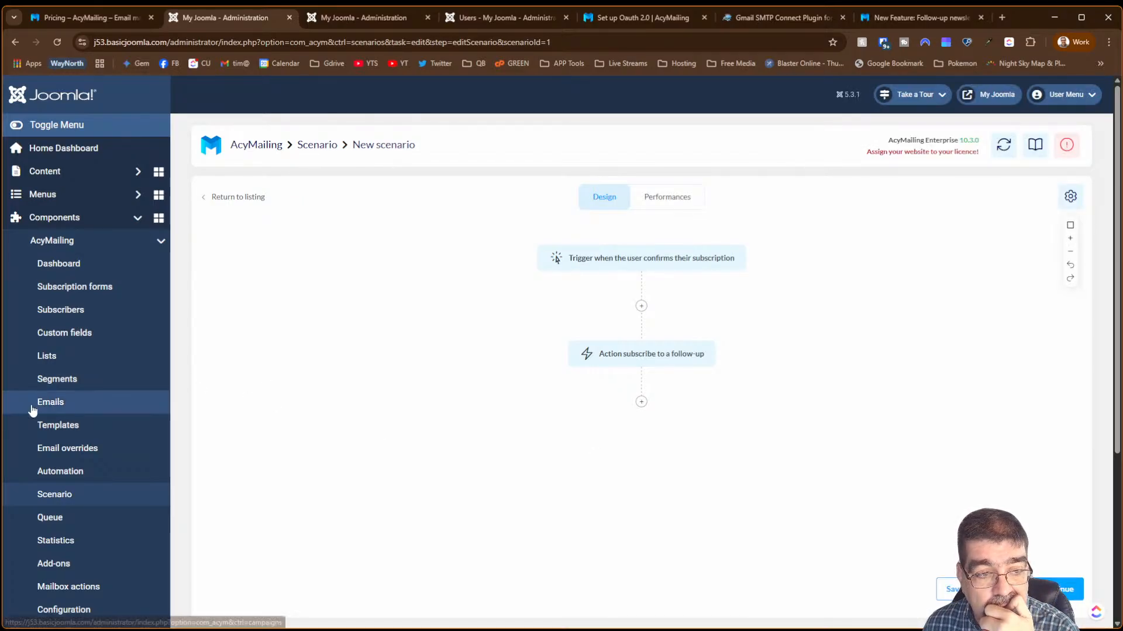
- Open the 3 Day Followup's 'How are you enjoying the list?' email with advanced options expanded
{"action": "left_click", "coordinate": [52, 411]}
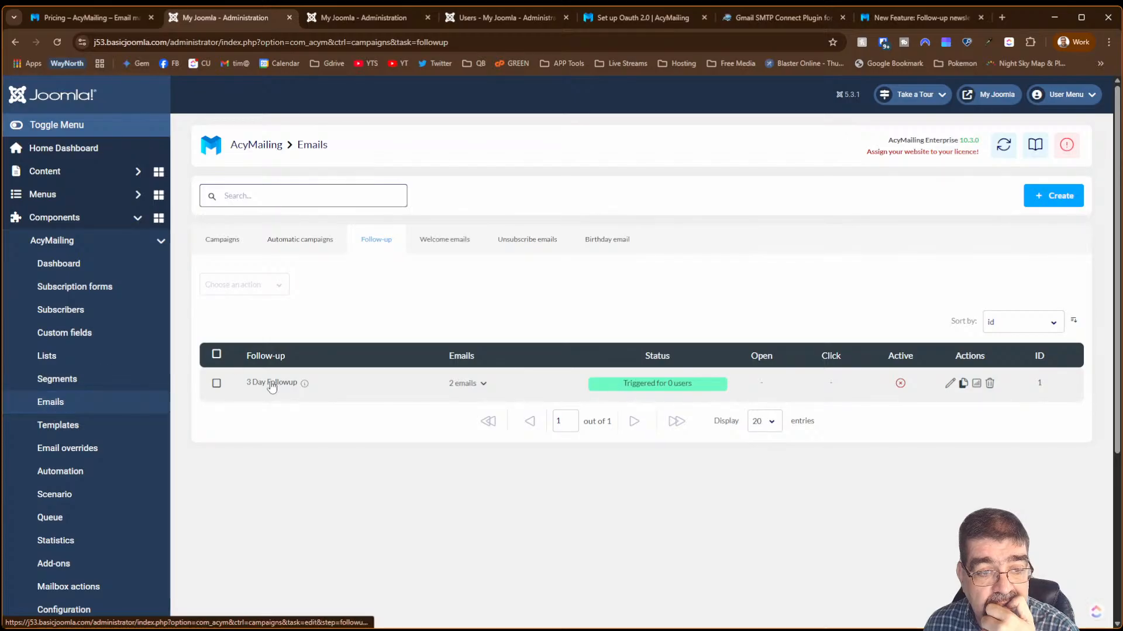
{"action": "left_click", "coordinate": [258, 385]}
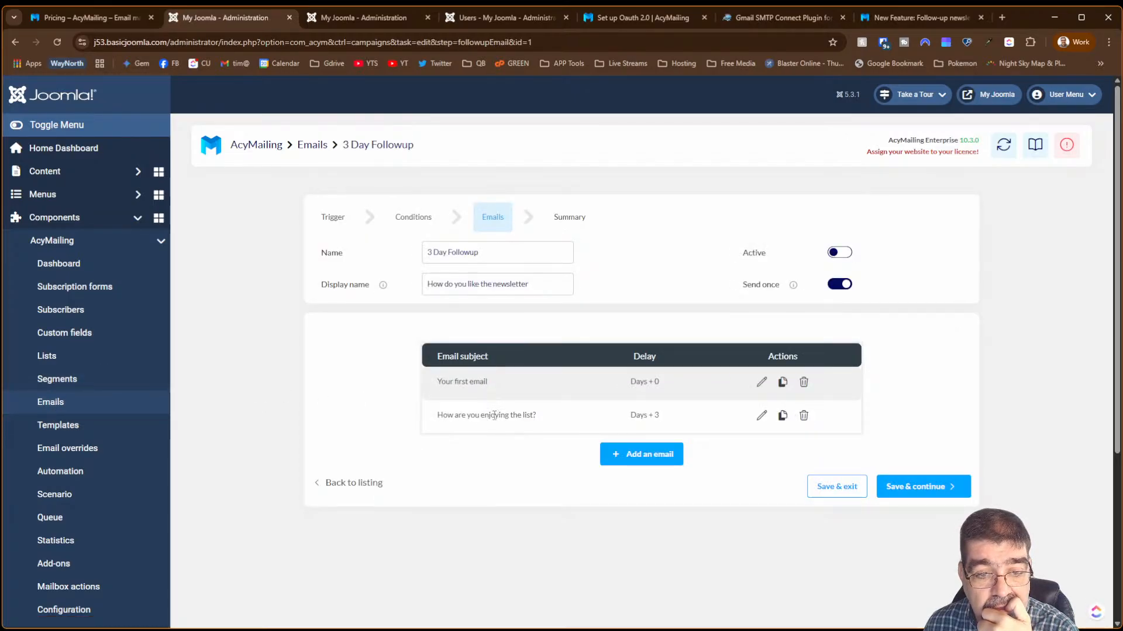
{"action": "left_click", "coordinate": [761, 415]}
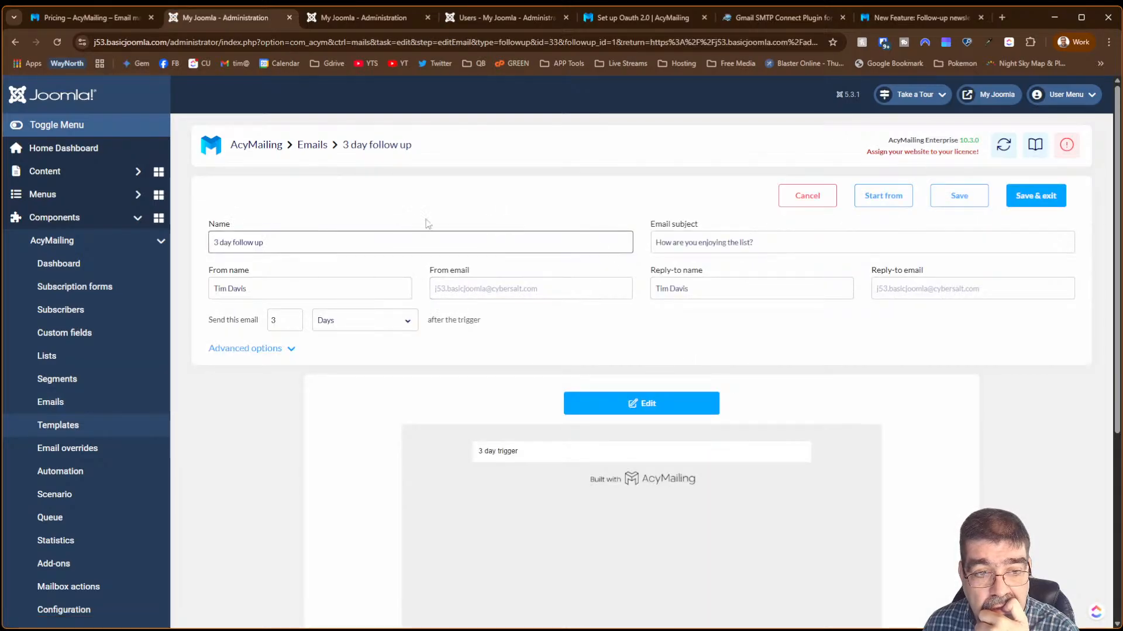
{"action": "left_click", "coordinate": [289, 350]}
{"action": "scroll", "coordinate": [477, 421], "scroll_direction": "down", "scroll_amount": 10}
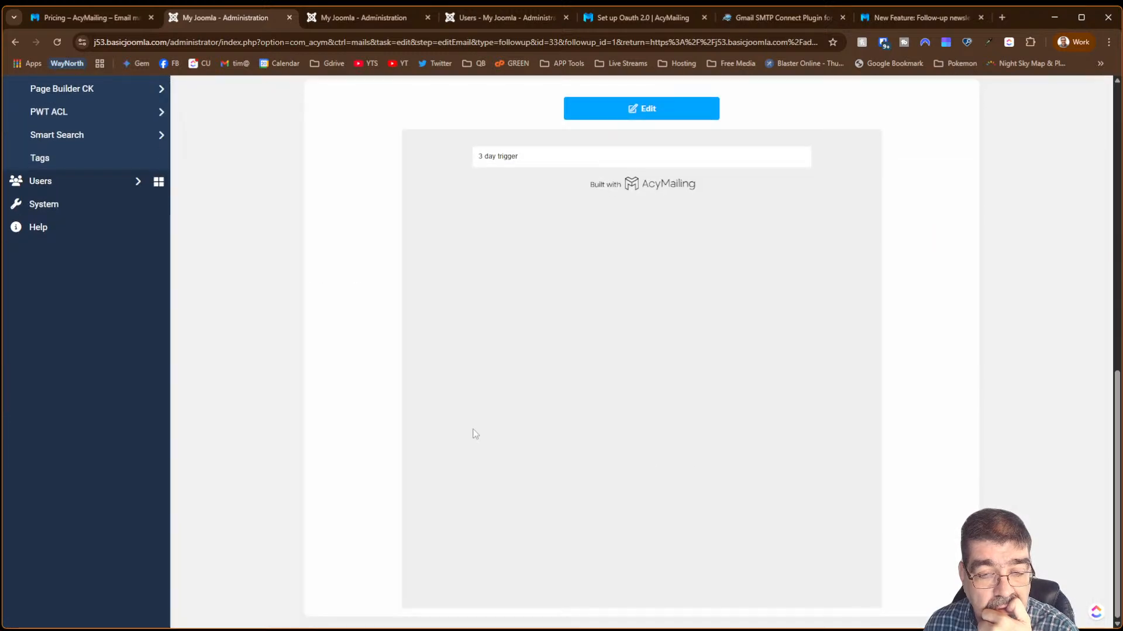
{"action": "left_click_drag", "start_coordinate": [1117, 430], "coordinate": [1107, 309]}
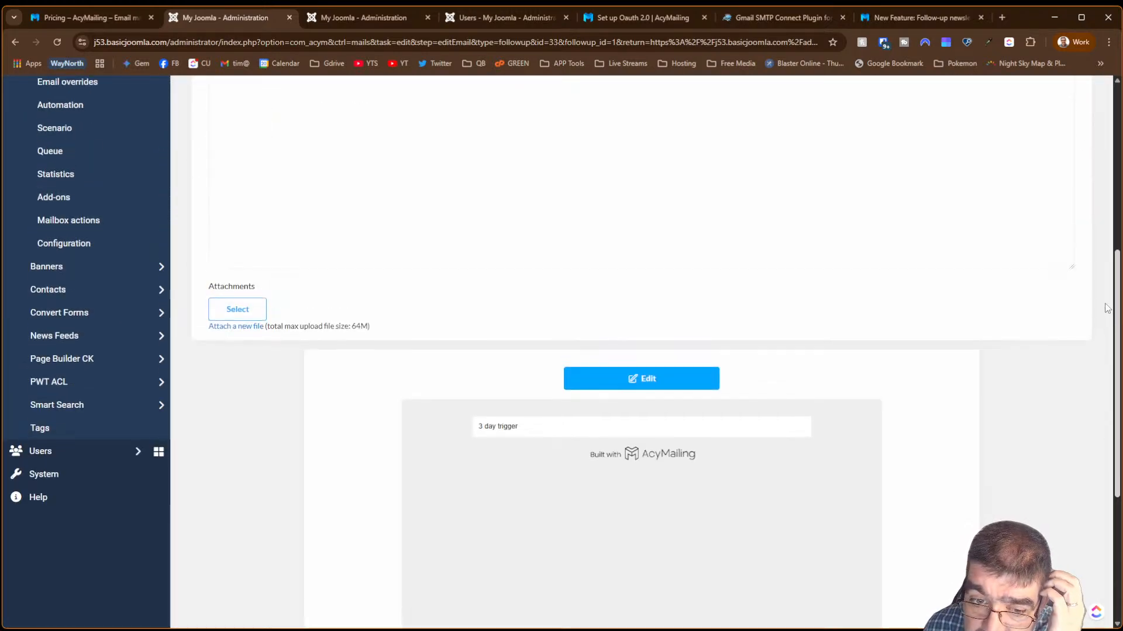
{"action": "scroll", "coordinate": [1090, 179], "scroll_direction": "up", "scroll_amount": 6}
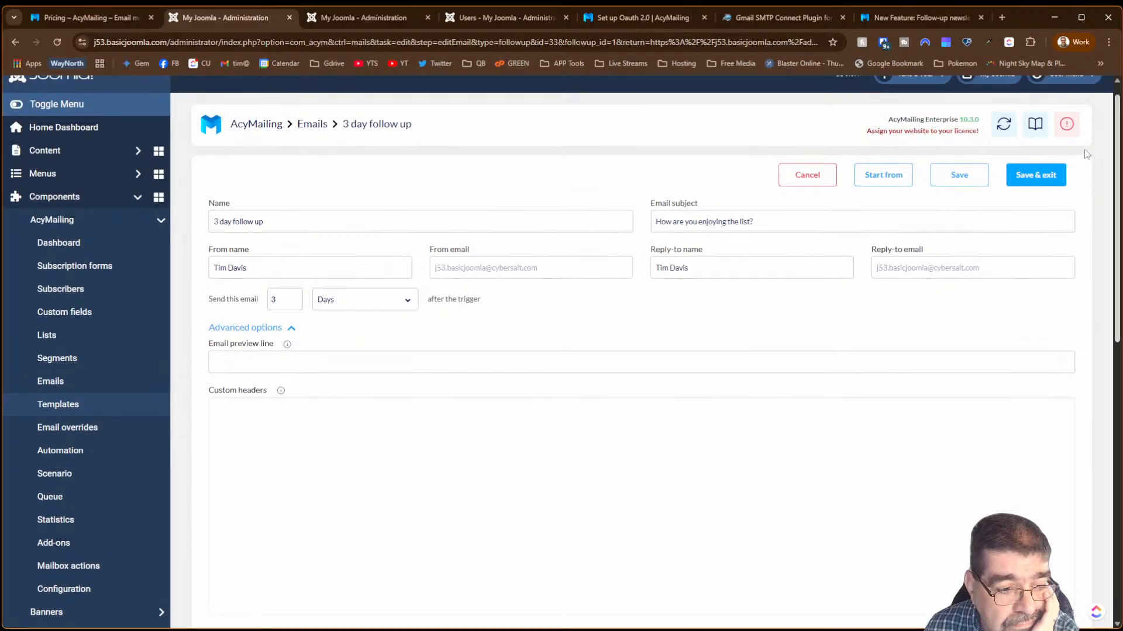
{"action": "scroll", "coordinate": [1086, 170], "scroll_direction": "down", "scroll_amount": 1}
{"action": "scroll", "coordinate": [1086, 172], "scroll_direction": "up", "scroll_amount": 2}
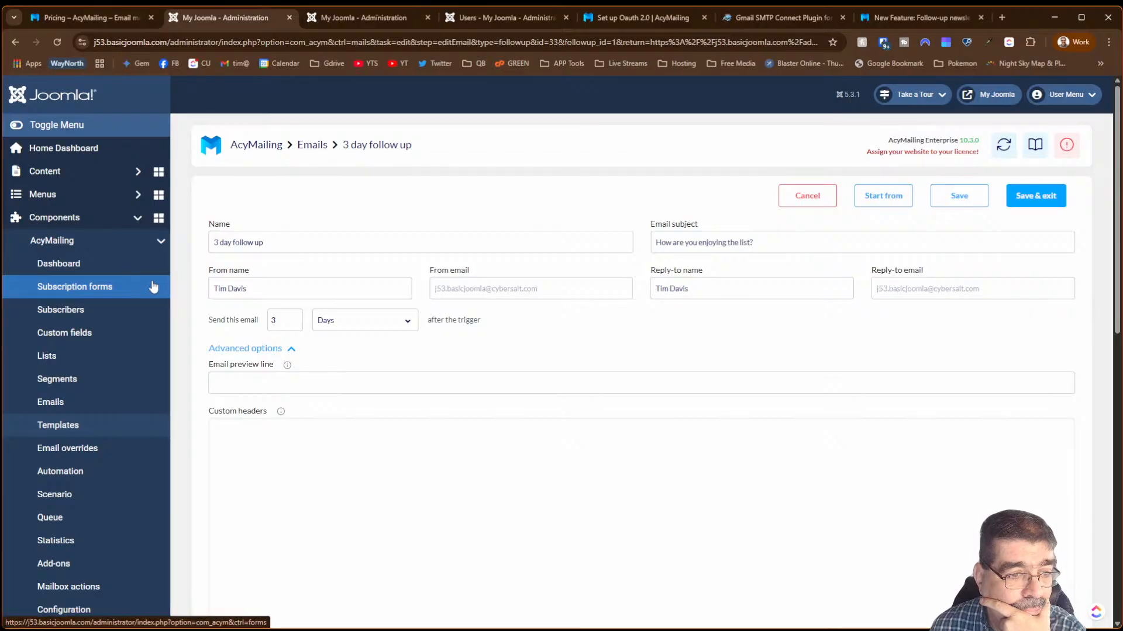
{"action": "left_click", "coordinate": [70, 473]}
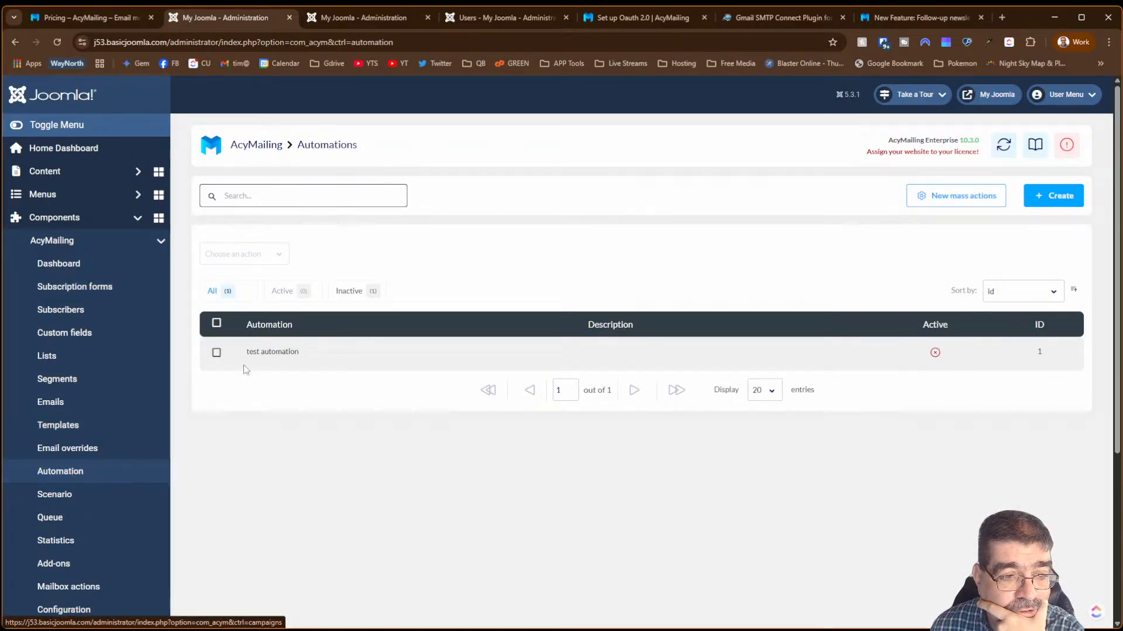
- Open 'test automation' and review its conditions, leaving the condition type unchanged
{"action": "left_click", "coordinate": [263, 353]}
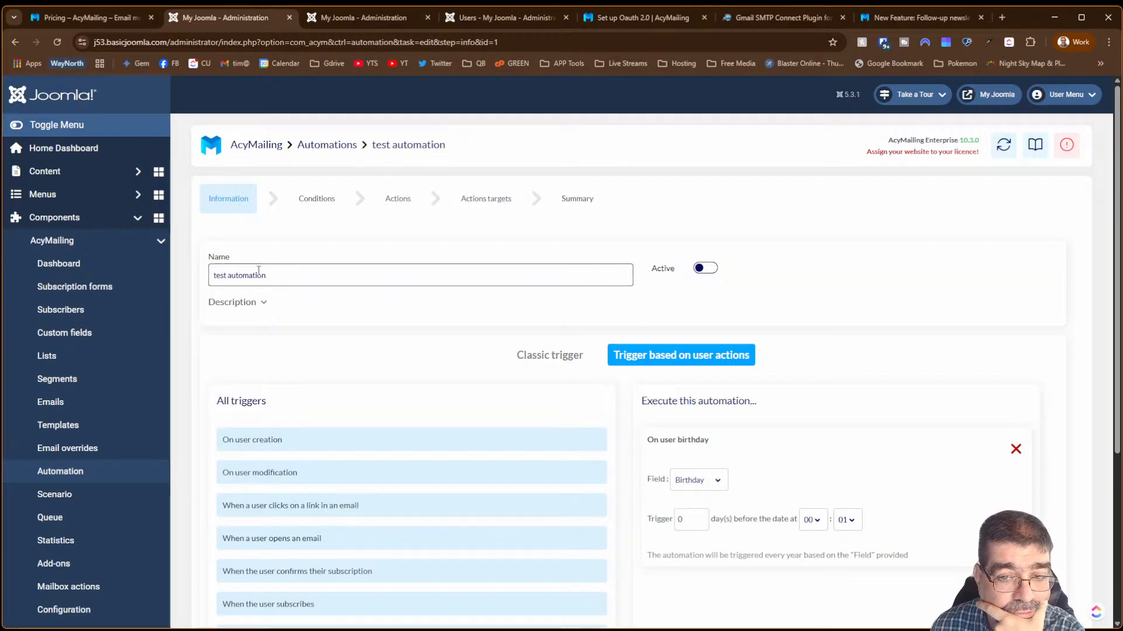
{"action": "scroll", "coordinate": [898, 302], "scroll_direction": "down", "scroll_amount": 4}
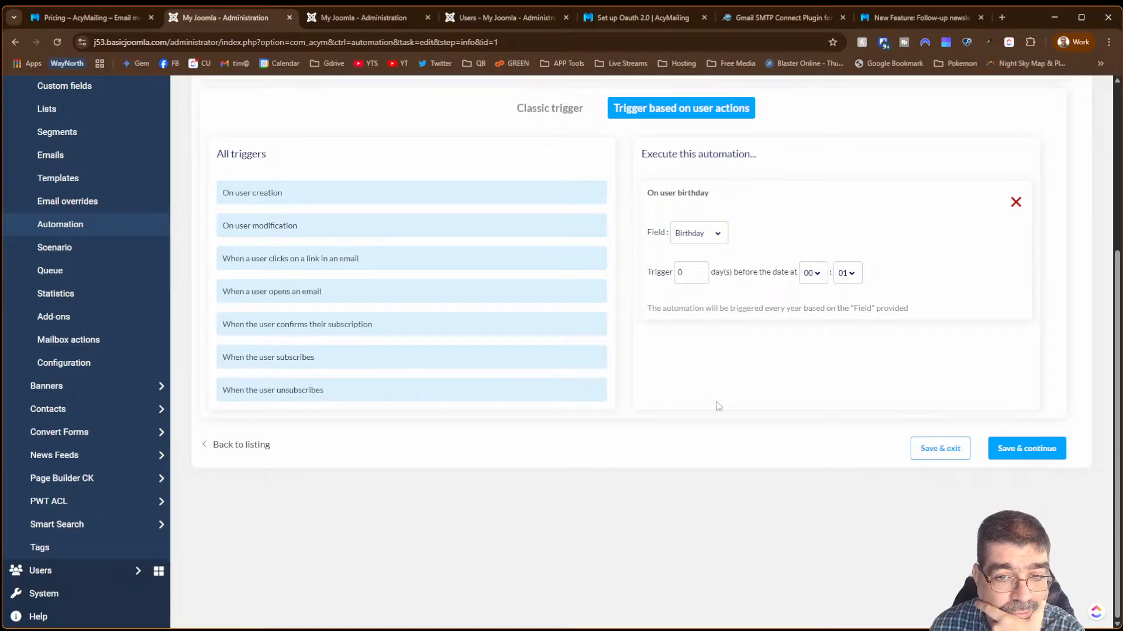
{"action": "scroll", "coordinate": [807, 412], "scroll_direction": "up", "scroll_amount": 3}
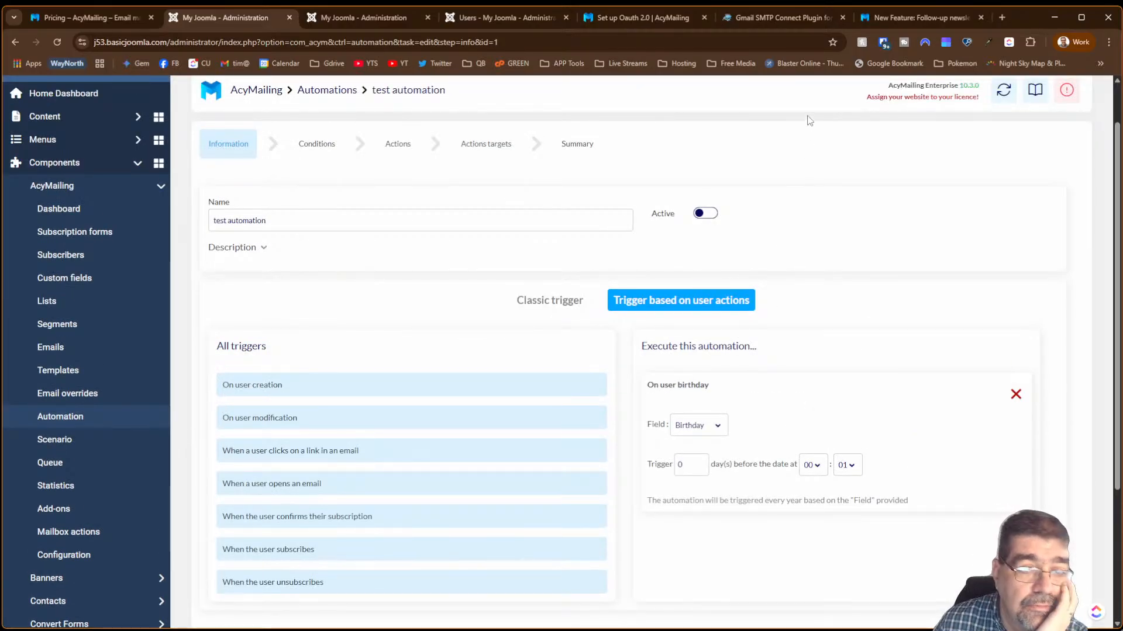
{"action": "left_click", "coordinate": [336, 147]}
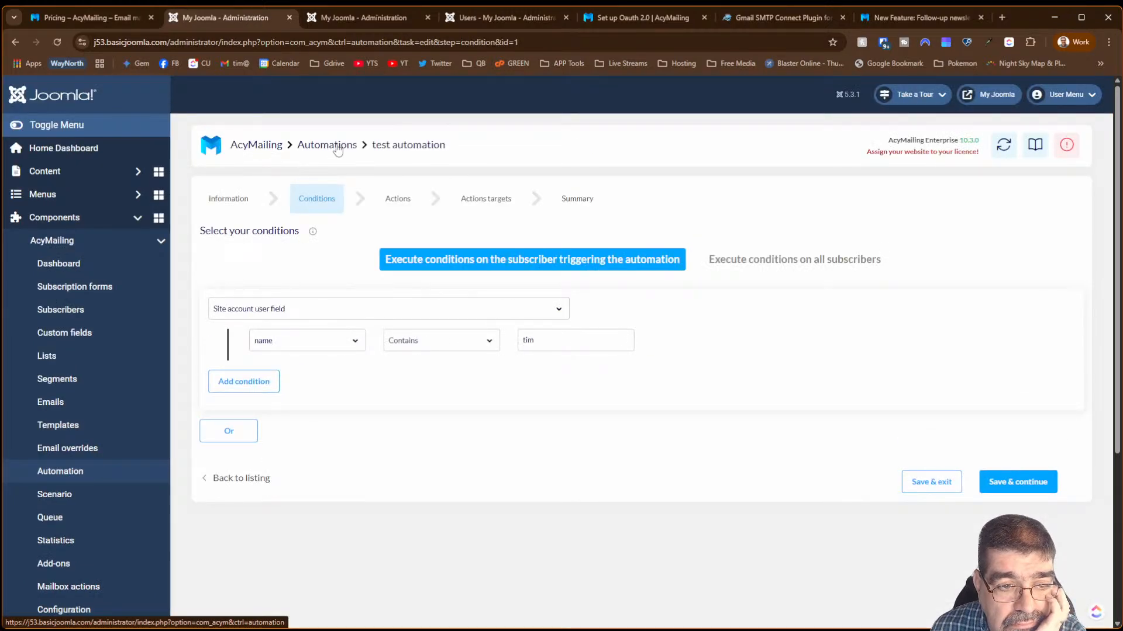
{"action": "left_click", "coordinate": [295, 321]}
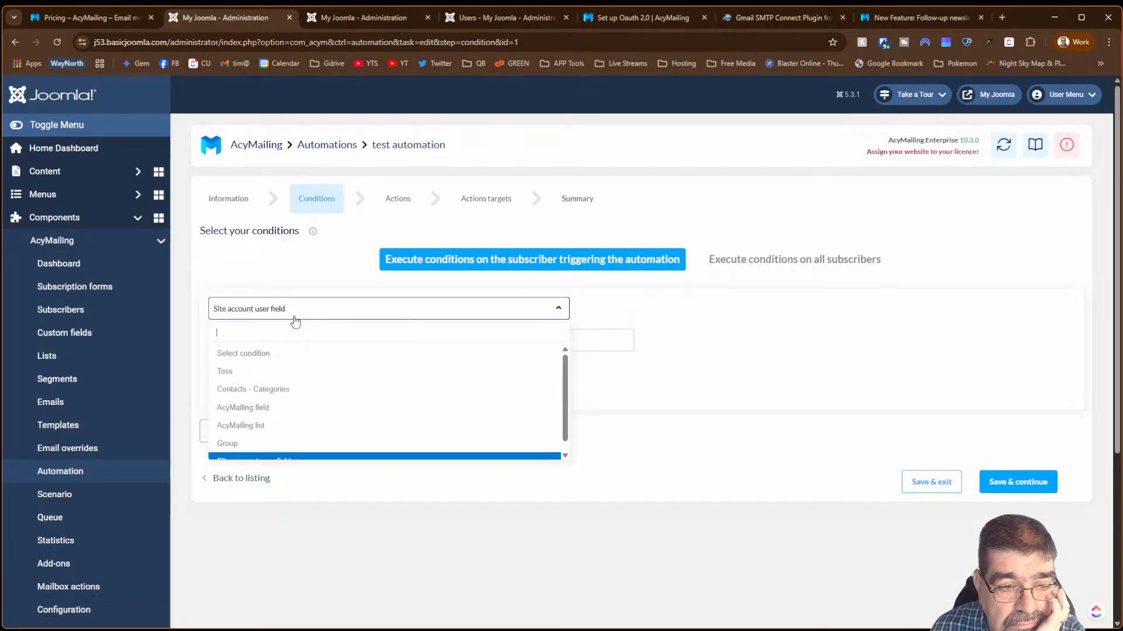
{"action": "left_click_drag", "start_coordinate": [566, 389], "coordinate": [567, 426]}
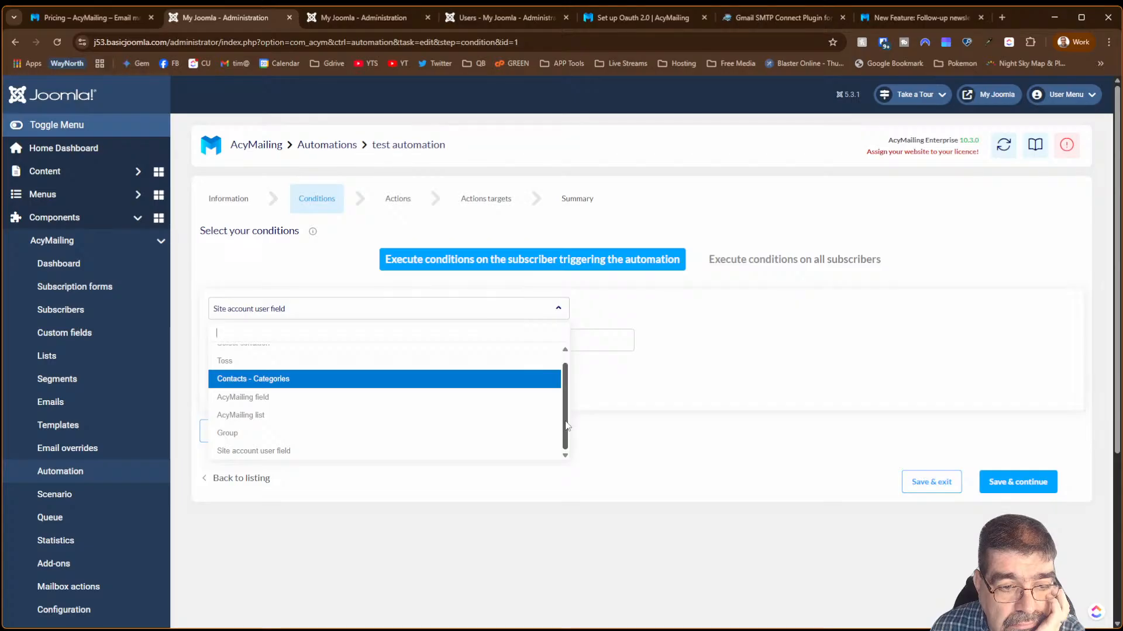
{"action": "left_click", "coordinate": [659, 407]}
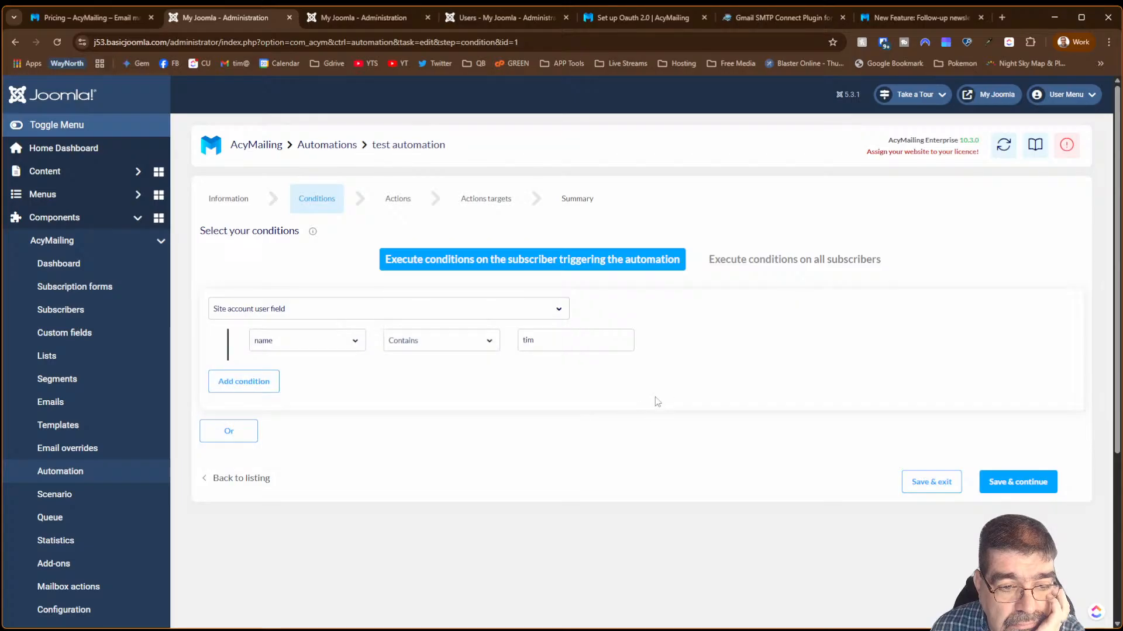
- Step through its Actions and Actions targets to the Summary, and scroll through it
{"action": "left_click", "coordinate": [398, 200]}
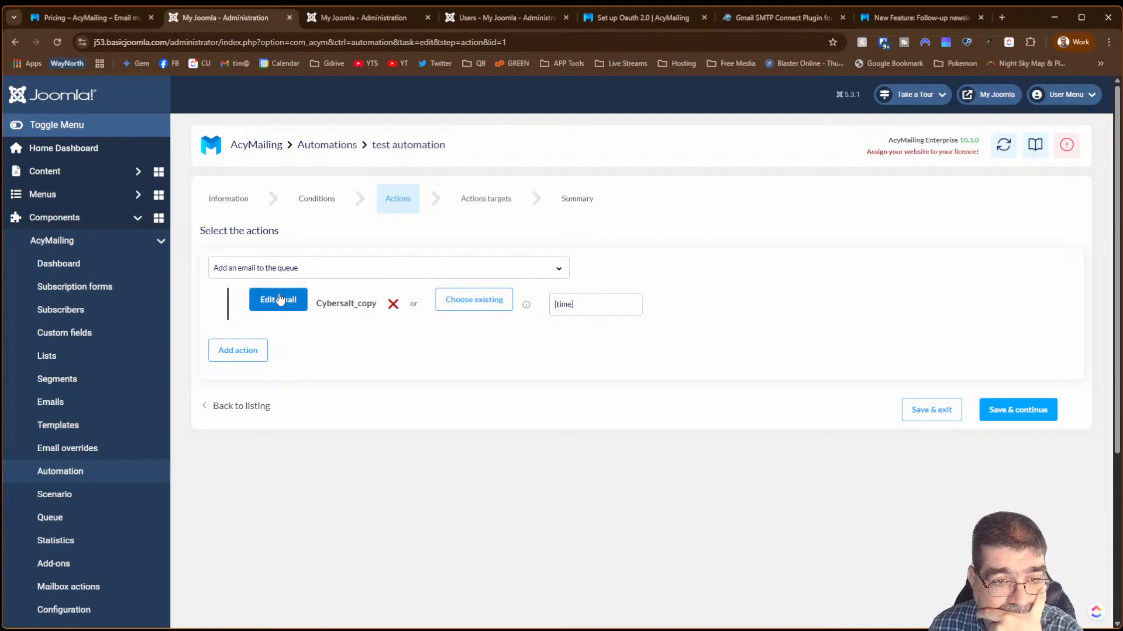
{"action": "left_click", "coordinate": [490, 207]}
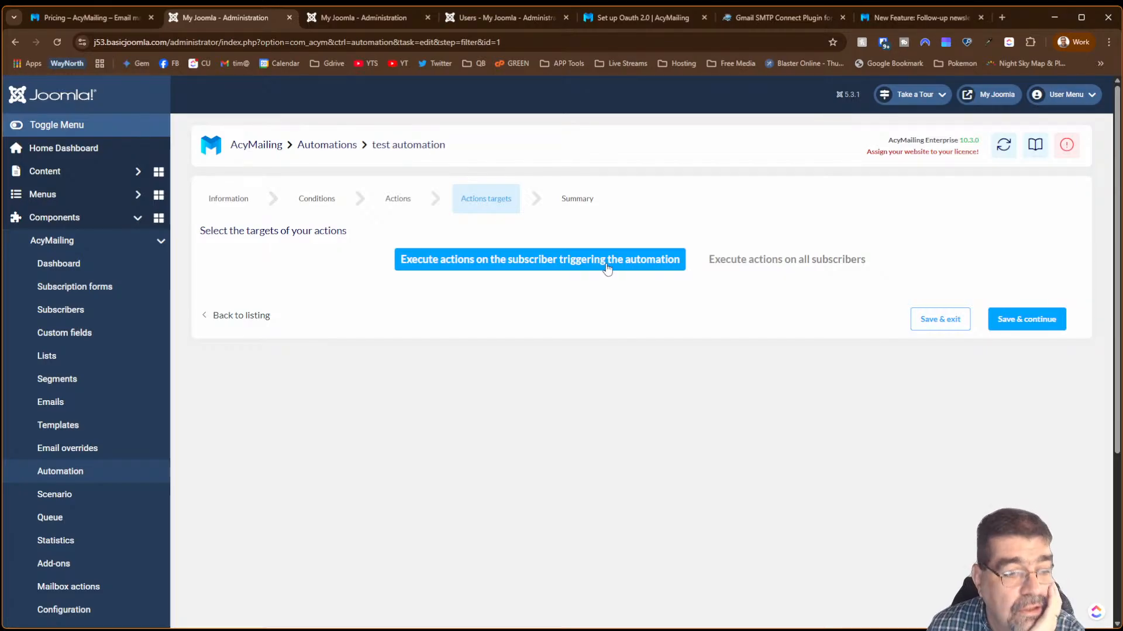
{"action": "left_click", "coordinate": [576, 199]}
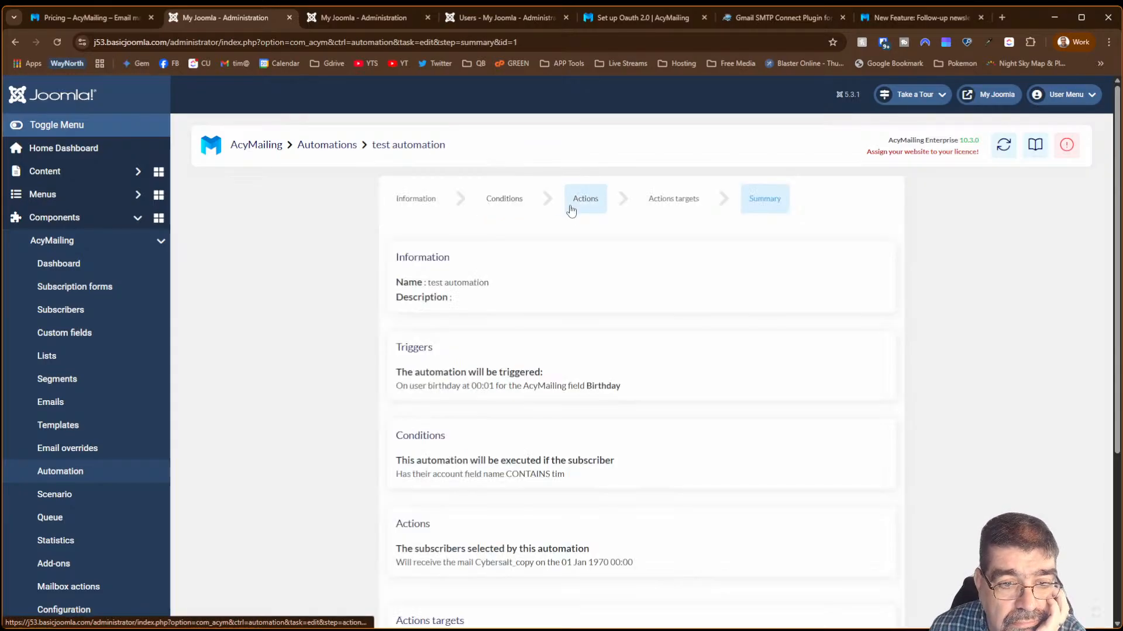
{"action": "scroll", "coordinate": [631, 321], "scroll_direction": "down", "scroll_amount": 4}
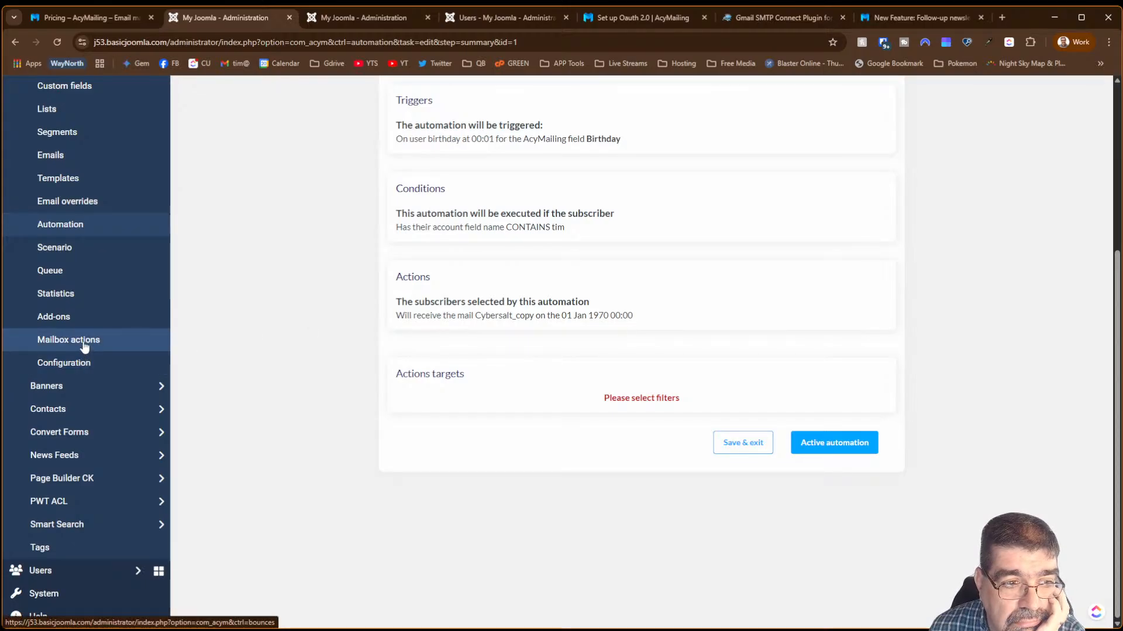
- Visit Email overrides and Segments, then switch to the 'New Feature: Follow-up newsletter' browser tab
{"action": "left_click", "coordinate": [87, 201]}
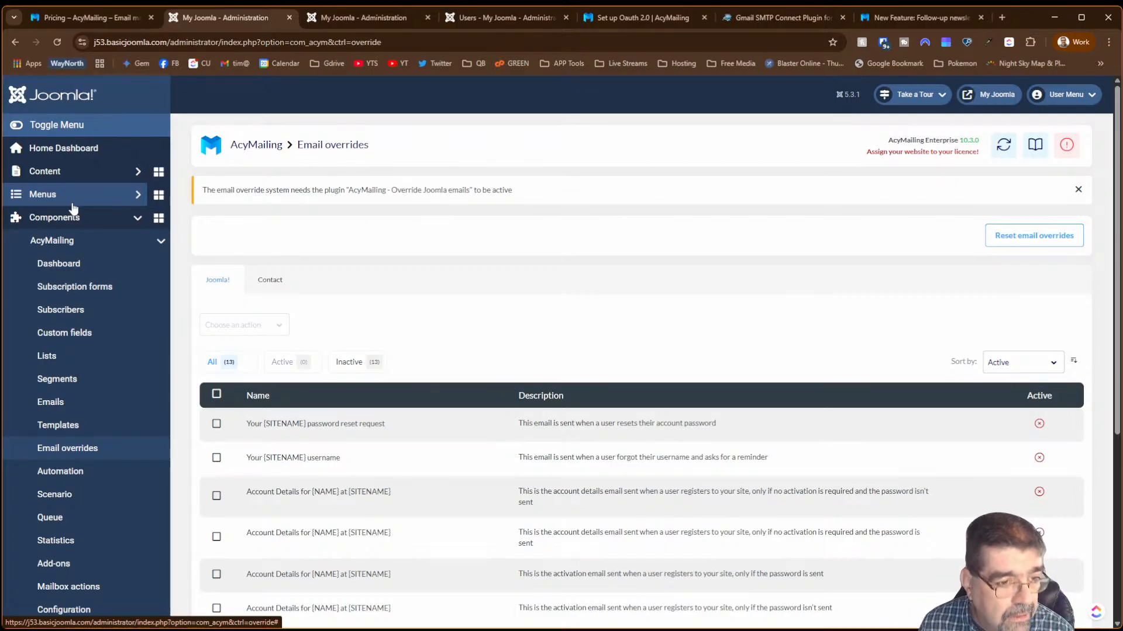
{"action": "left_click", "coordinate": [79, 388]}
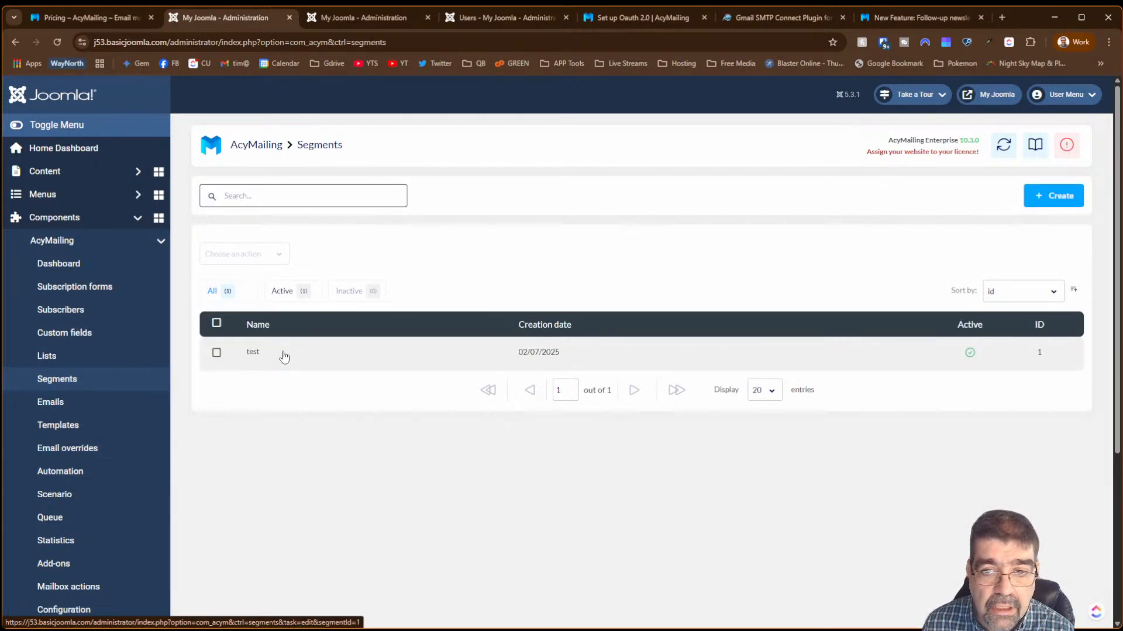
{"action": "left_click", "coordinate": [904, 17]}
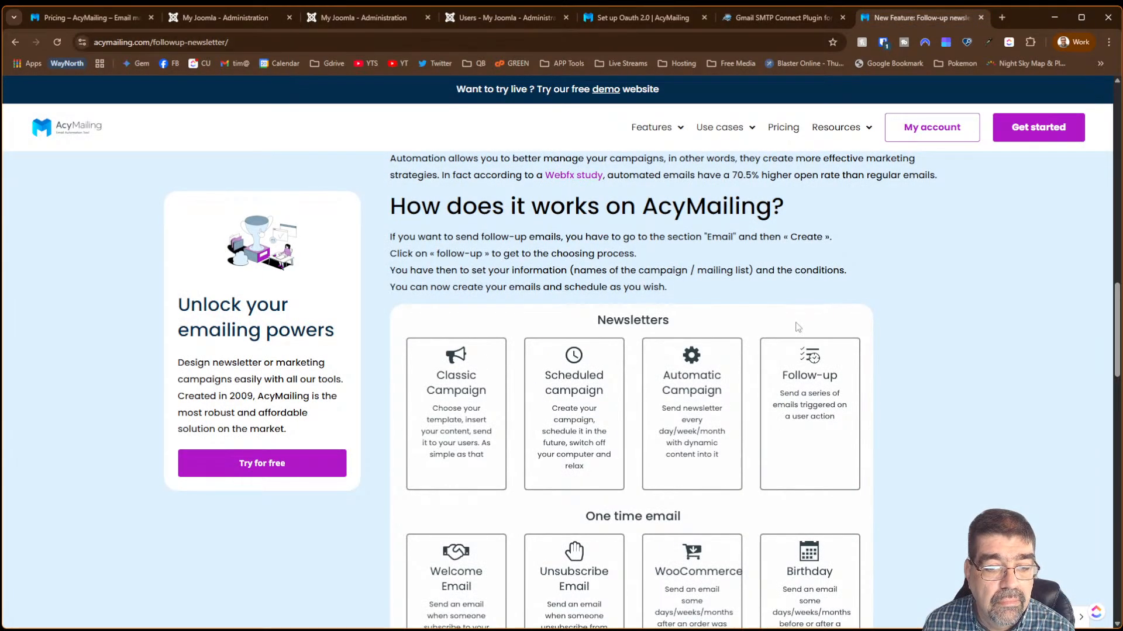
- Search the web for 'acymailing segments'
{"action": "scroll", "coordinate": [790, 337], "scroll_direction": "down", "scroll_amount": 3}
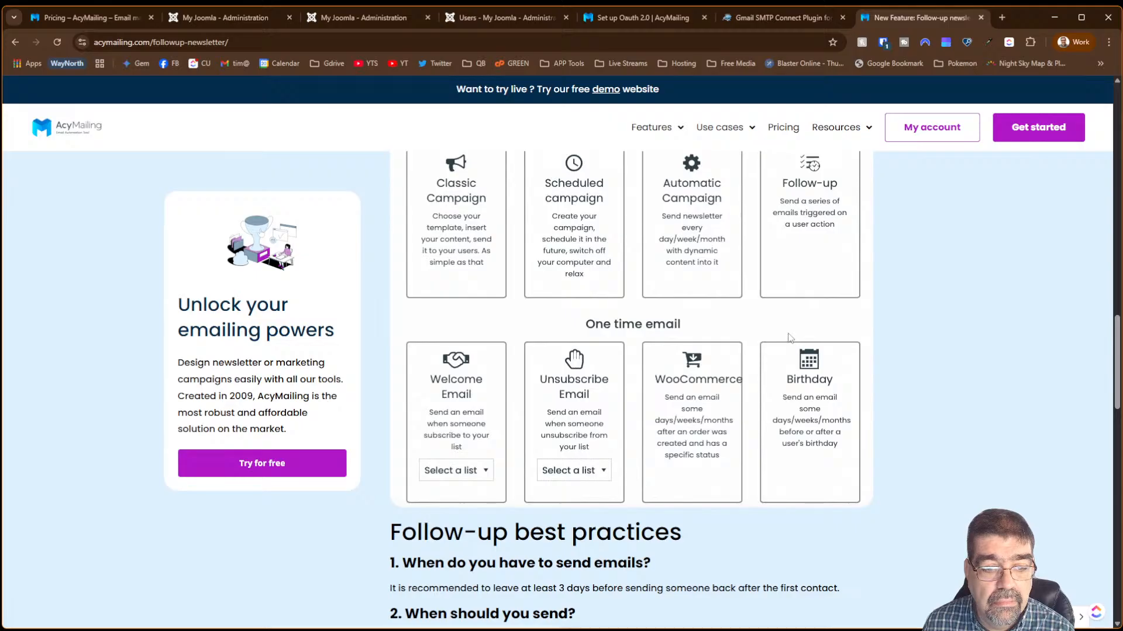
{"action": "scroll", "coordinate": [790, 338], "scroll_direction": "down", "scroll_amount": 3}
{"action": "scroll", "coordinate": [790, 337], "scroll_direction": "up", "scroll_amount": 3}
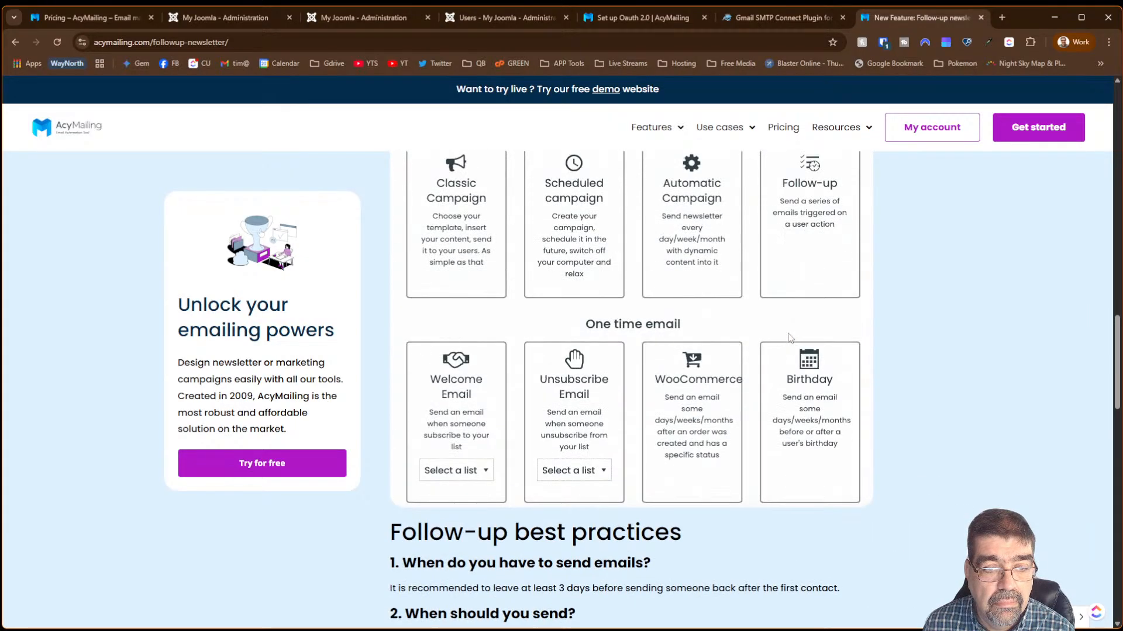
{"action": "scroll", "coordinate": [785, 335], "scroll_direction": "up", "scroll_amount": 6}
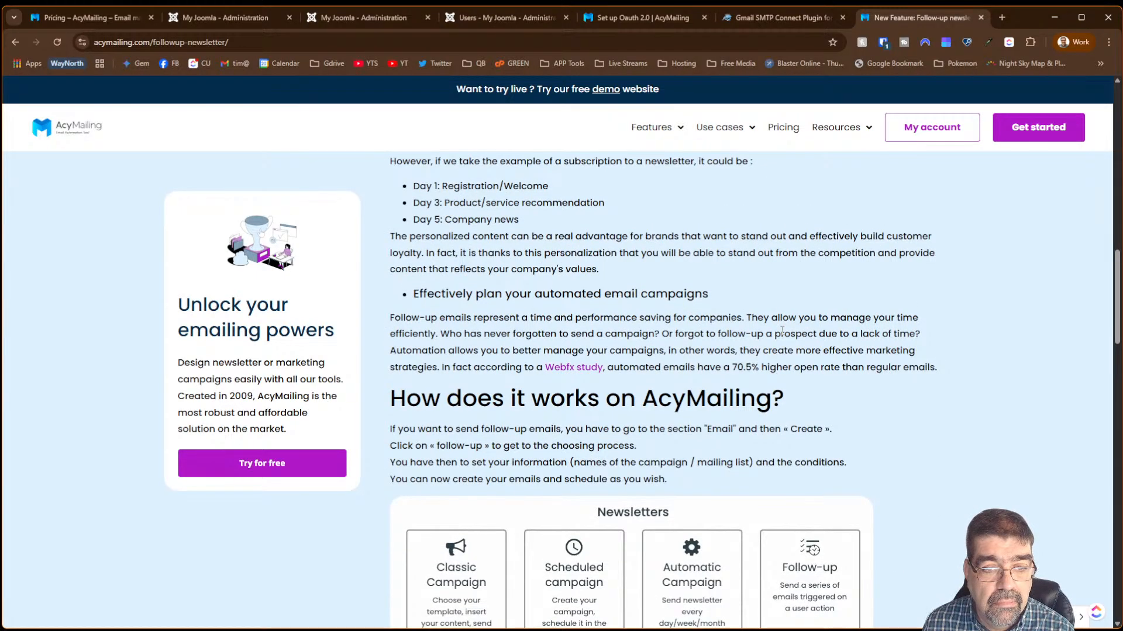
{"action": "left_click", "coordinate": [302, 42]}
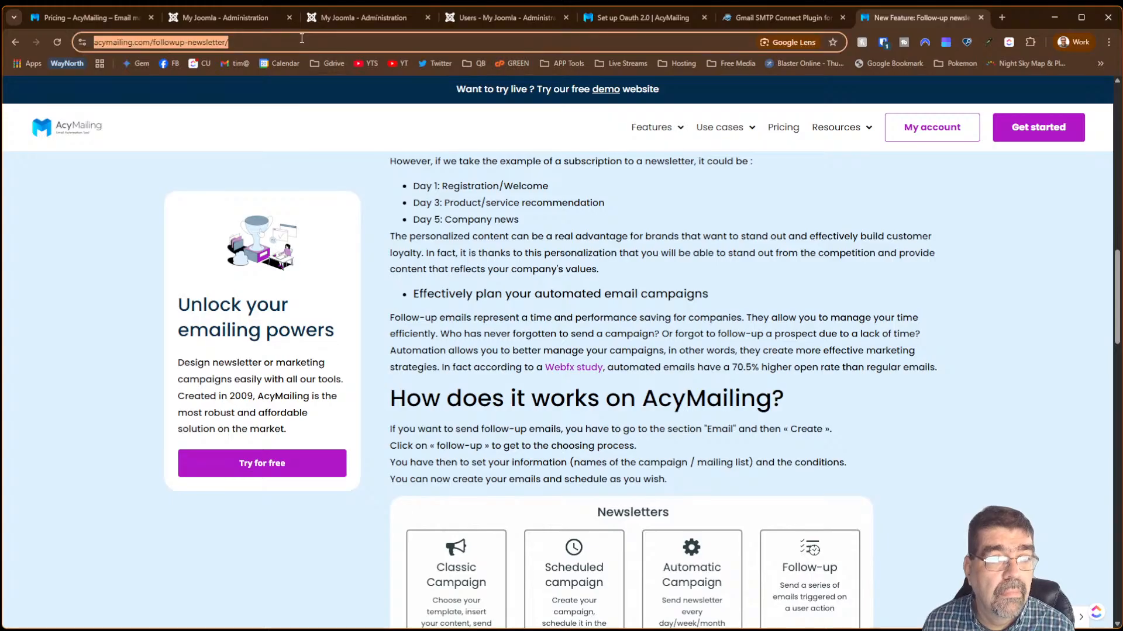
{"action": "type", "text": "acym"}
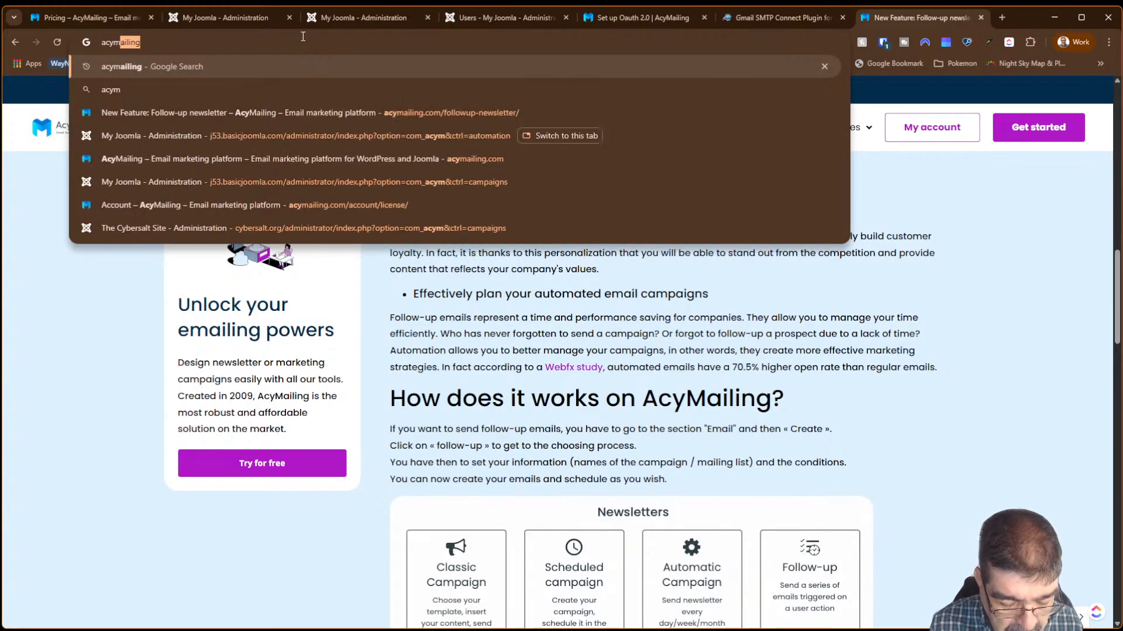
{"action": "type", "text": "ailing seg"}
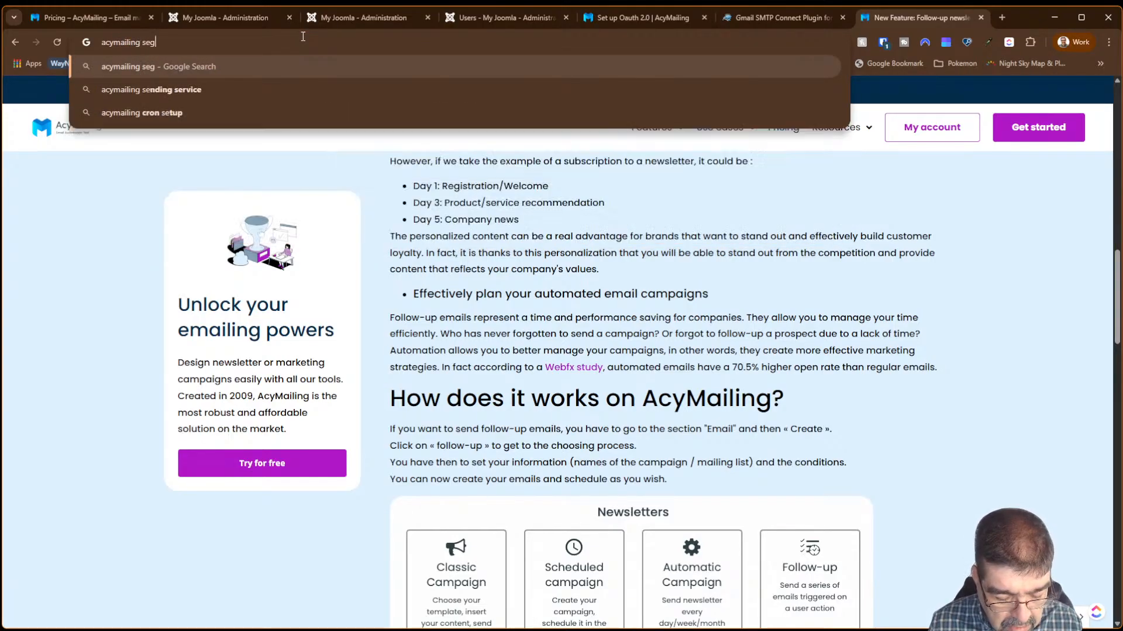
{"action": "type", "text": "ments"}
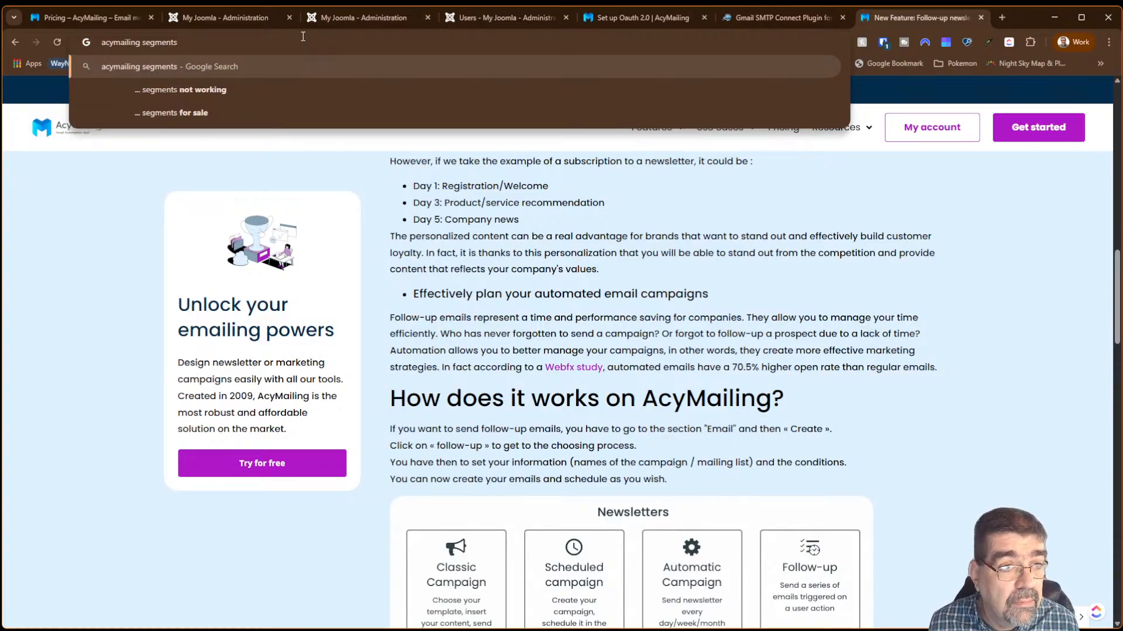
{"action": "key", "text": "Return"}
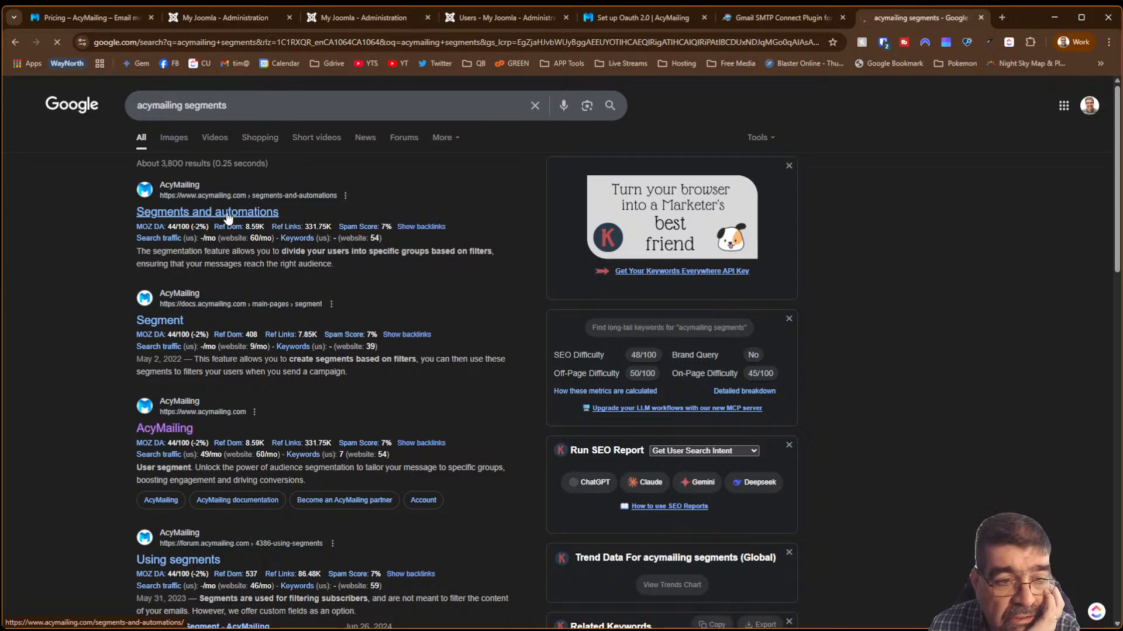
- Read through the Segments and automations page, then return to the search results
{"action": "mouse_move", "coordinate": [231, 224]}
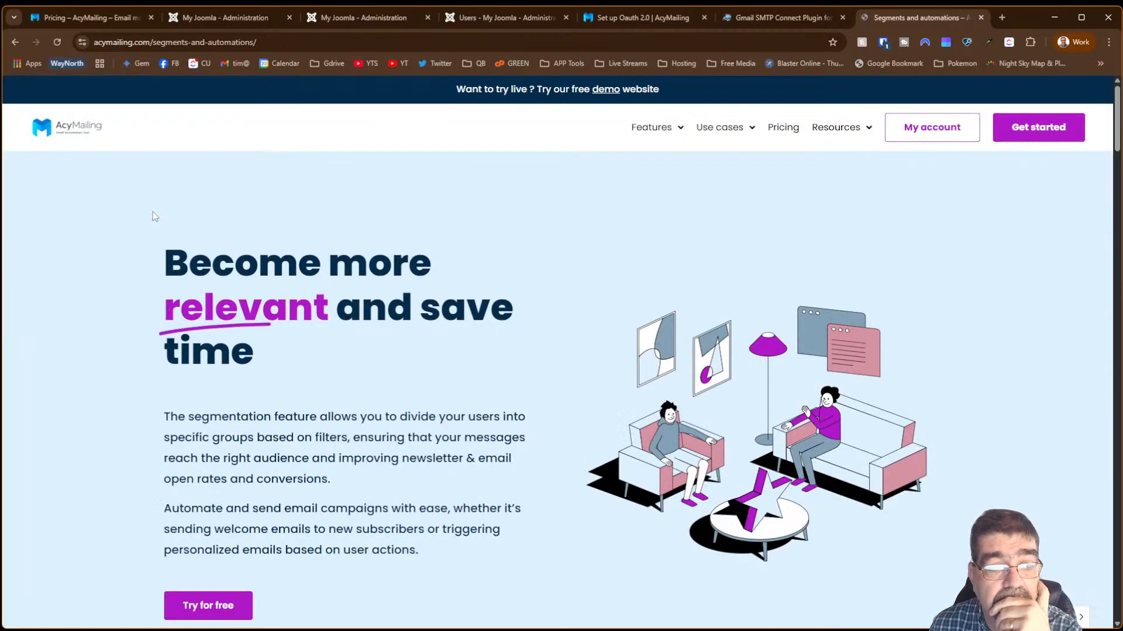
{"action": "scroll", "coordinate": [427, 249], "scroll_direction": "down", "scroll_amount": 6}
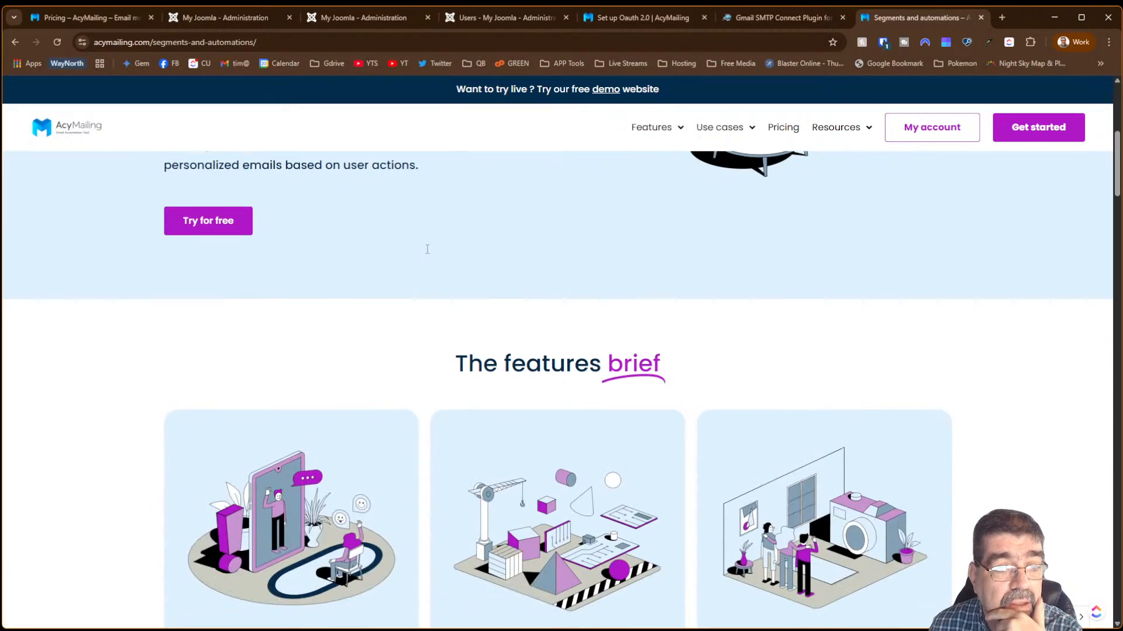
{"action": "scroll", "coordinate": [425, 261], "scroll_direction": "up", "scroll_amount": 3}
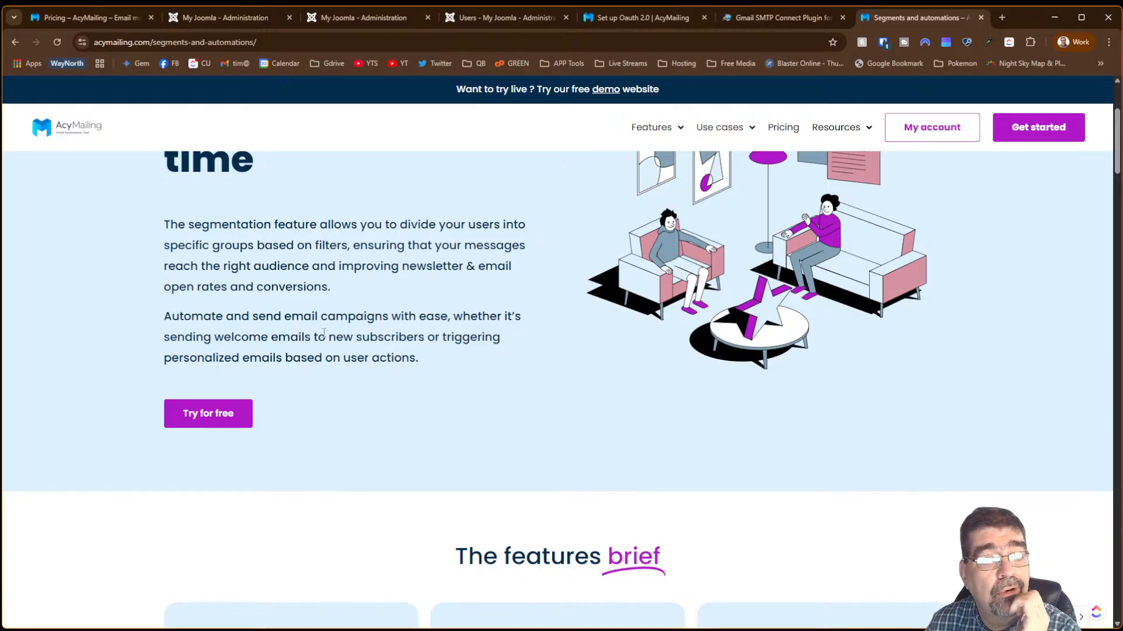
{"action": "scroll", "coordinate": [335, 330], "scroll_direction": "down", "scroll_amount": 6}
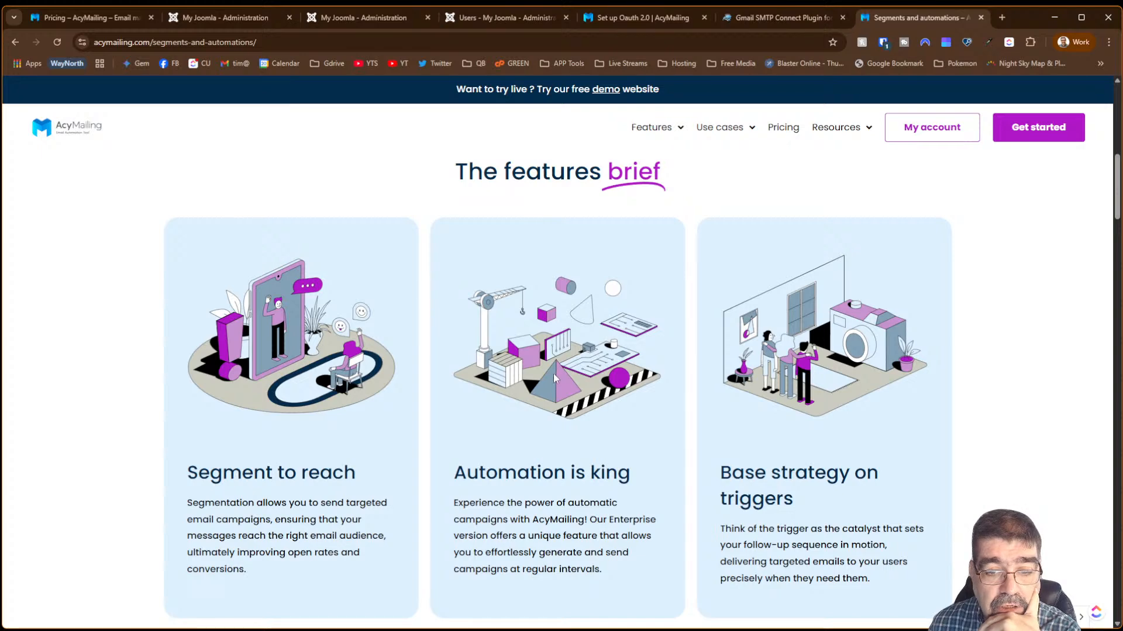
{"action": "scroll", "coordinate": [547, 383], "scroll_direction": "down", "scroll_amount": 9}
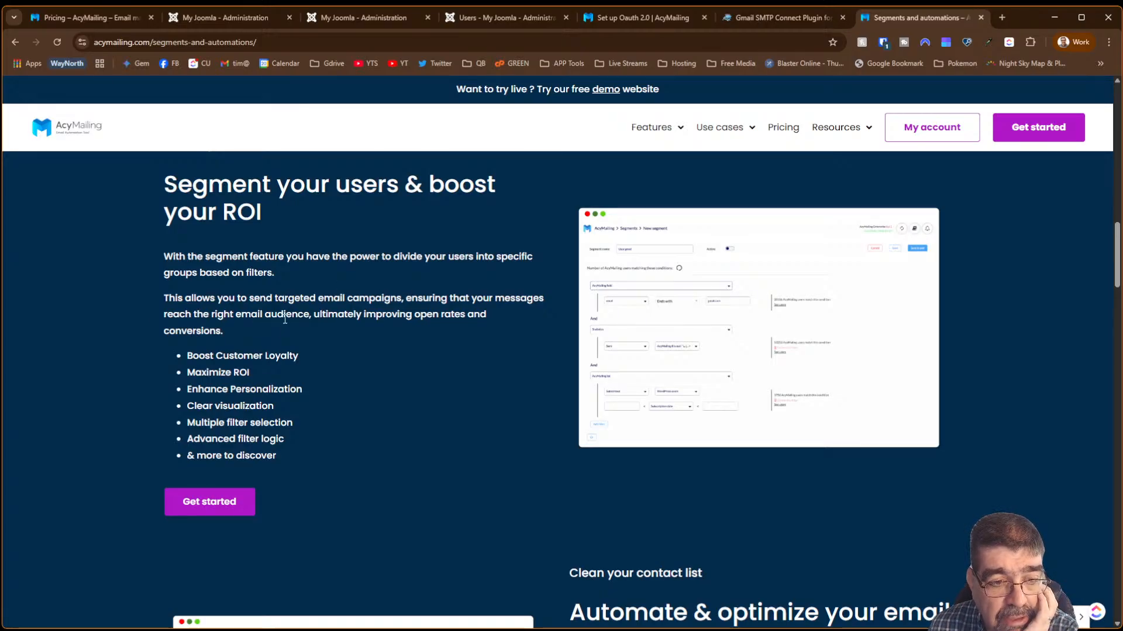
{"action": "scroll", "coordinate": [333, 315], "scroll_direction": "down", "scroll_amount": 10}
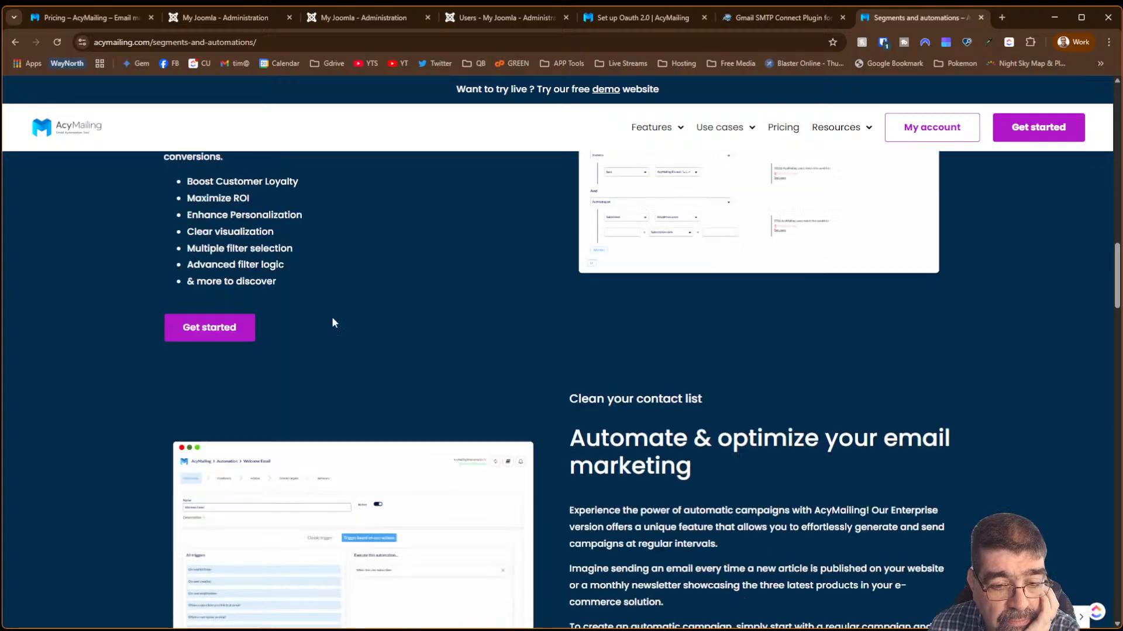
{"action": "scroll", "coordinate": [334, 325], "scroll_direction": "up", "scroll_amount": 3}
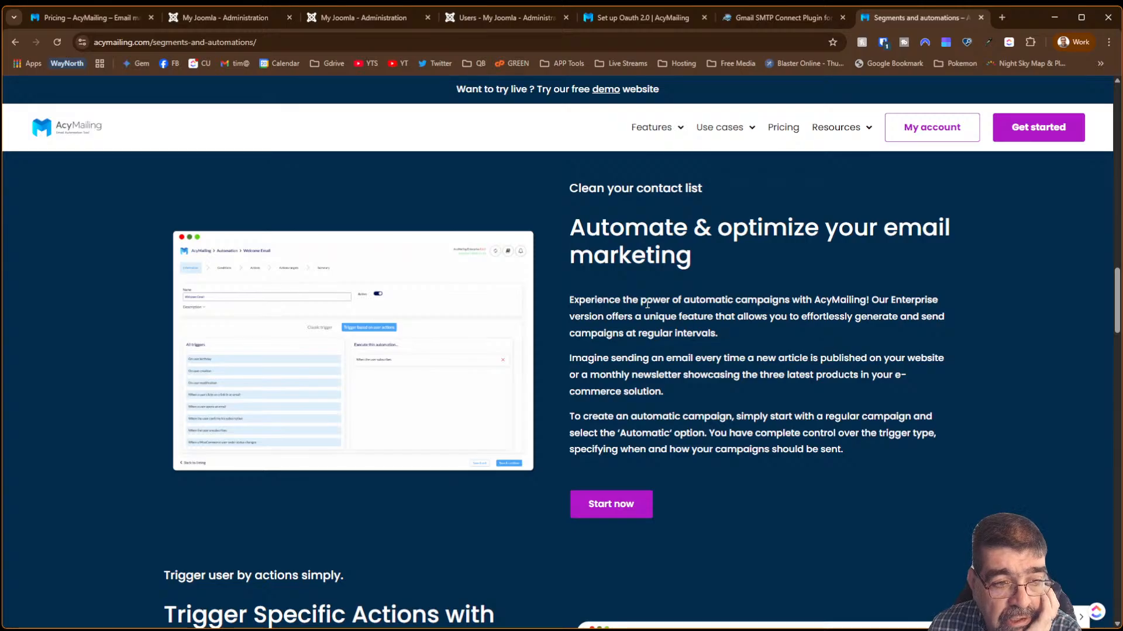
{"action": "scroll", "coordinate": [636, 302], "scroll_direction": "down", "scroll_amount": 3}
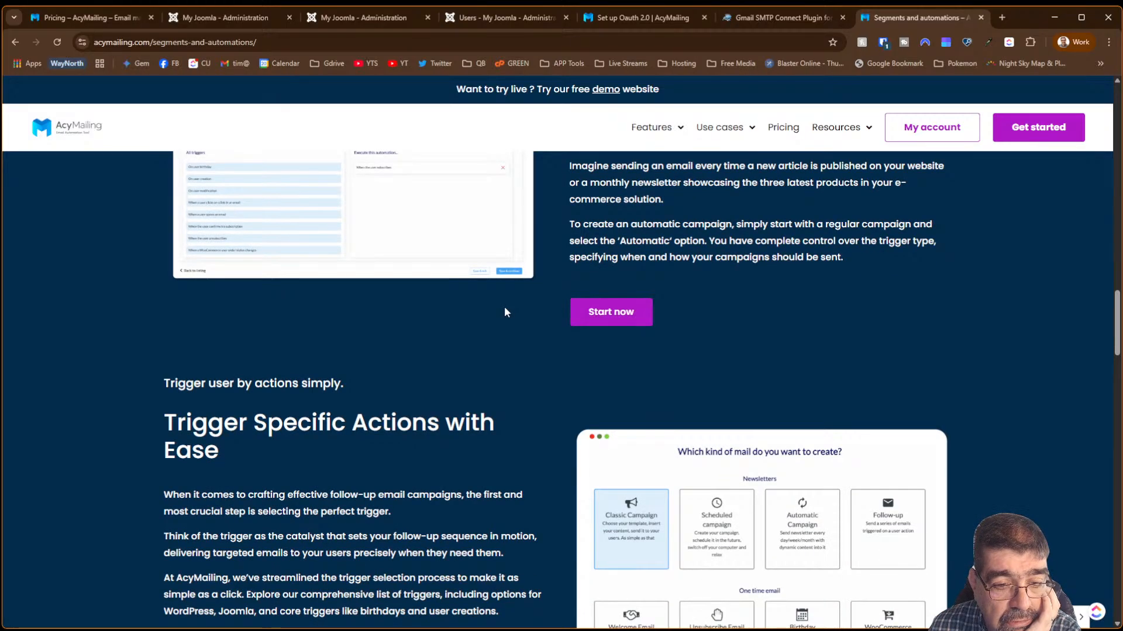
{"action": "scroll", "coordinate": [504, 306], "scroll_direction": "down", "scroll_amount": 3}
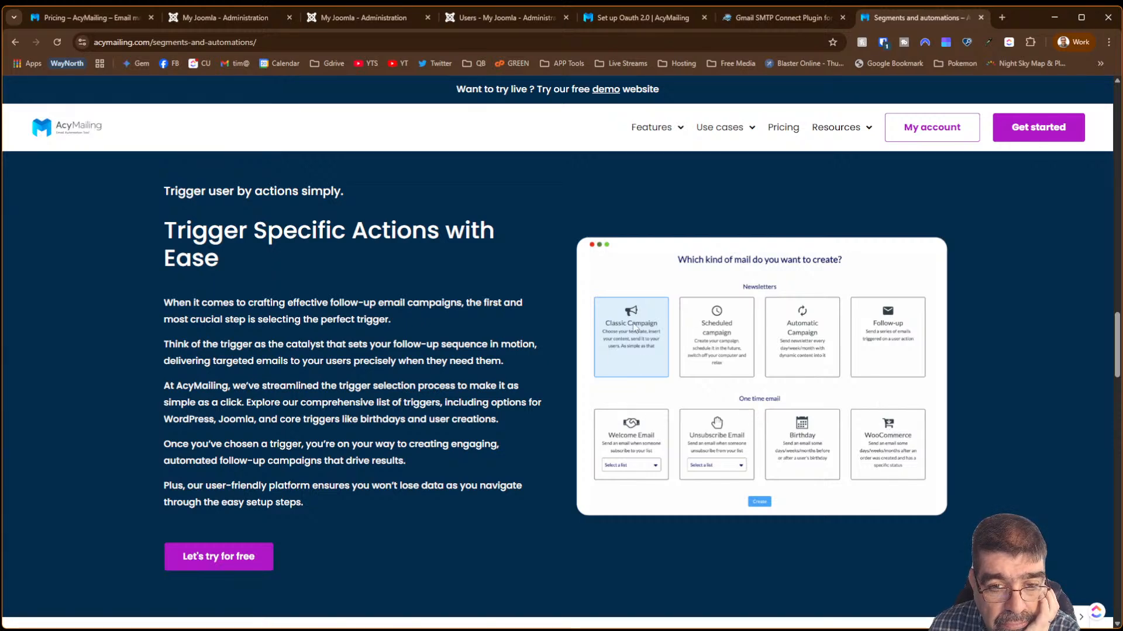
{"action": "scroll", "coordinate": [388, 341], "scroll_direction": "down", "scroll_amount": 6}
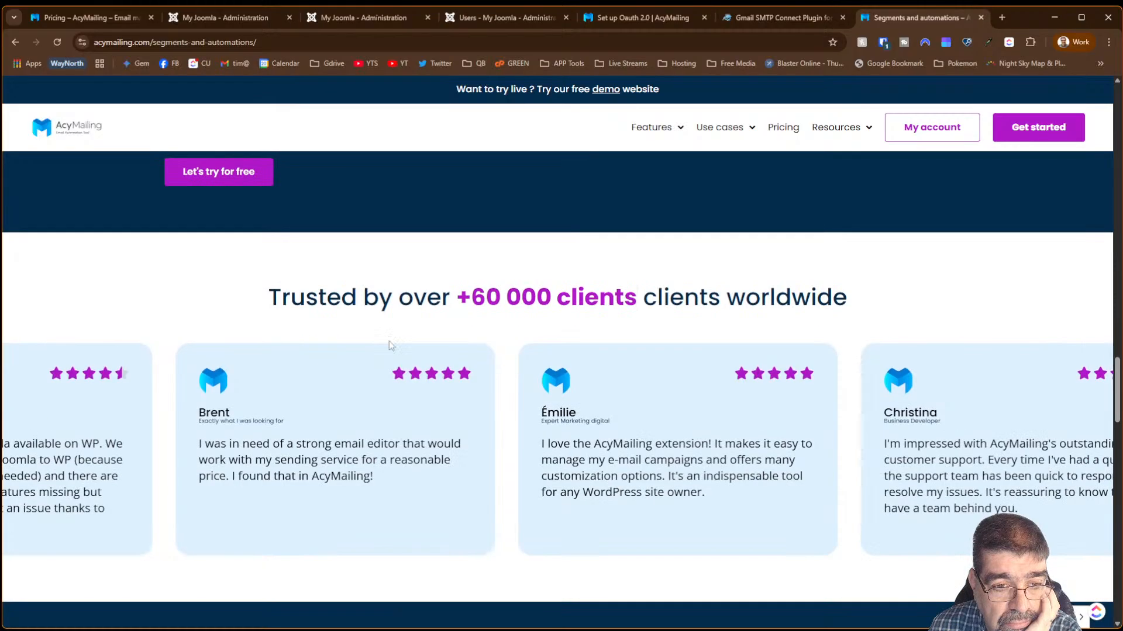
{"action": "left_click", "coordinate": [15, 44]}
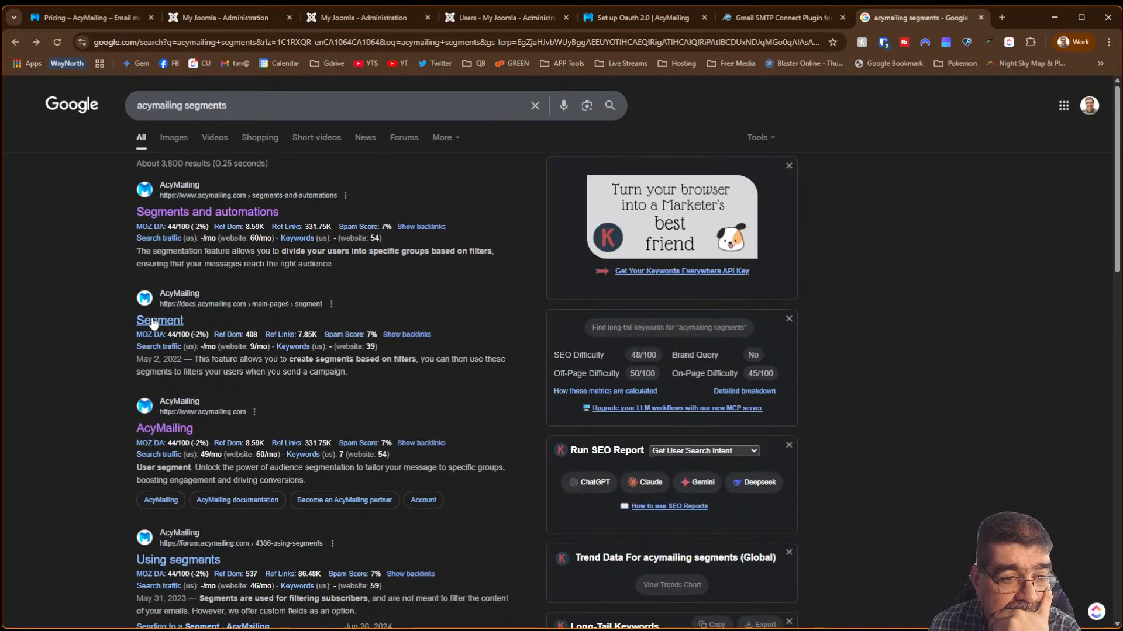
- Read the Segment documentation page, then return to AcyMailing's Emails section in Joomla administrator
{"action": "left_click", "coordinate": [160, 325]}
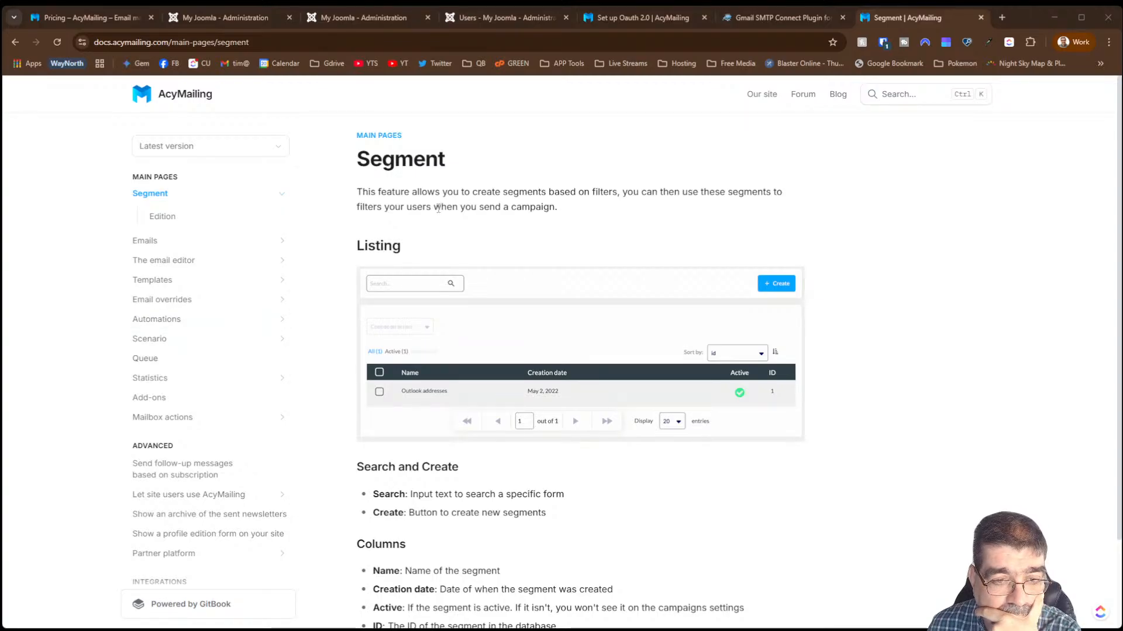
{"action": "scroll", "coordinate": [438, 211], "scroll_direction": "down", "scroll_amount": 2}
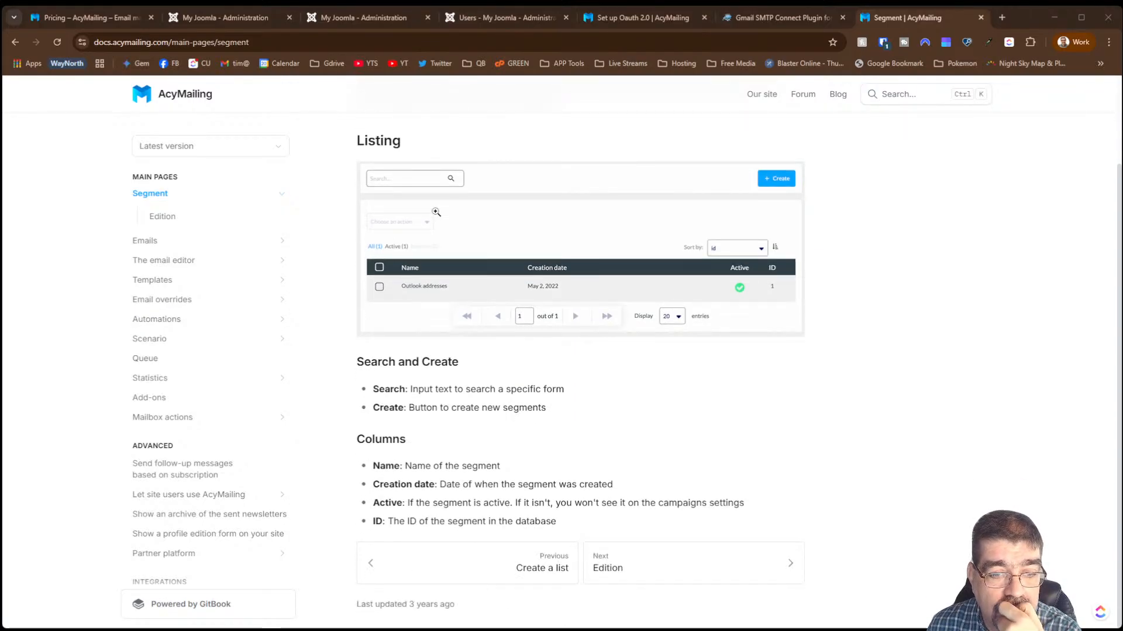
{"action": "scroll", "coordinate": [528, 288], "scroll_direction": "up", "scroll_amount": 2}
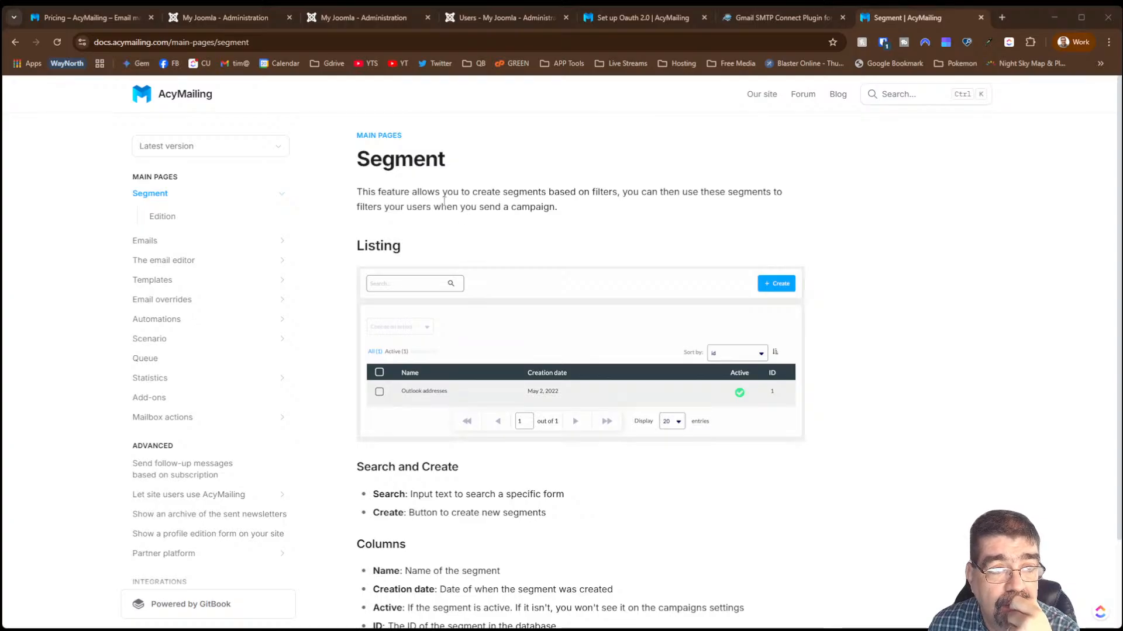
{"action": "left_click", "coordinate": [329, 17]}
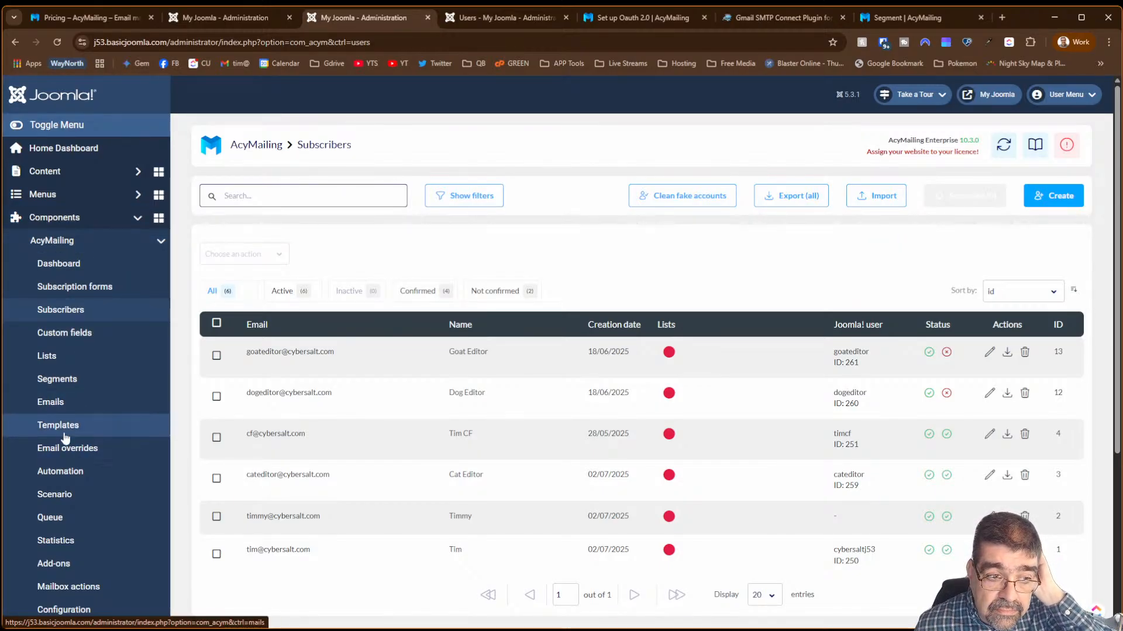
{"action": "left_click", "coordinate": [64, 404]}
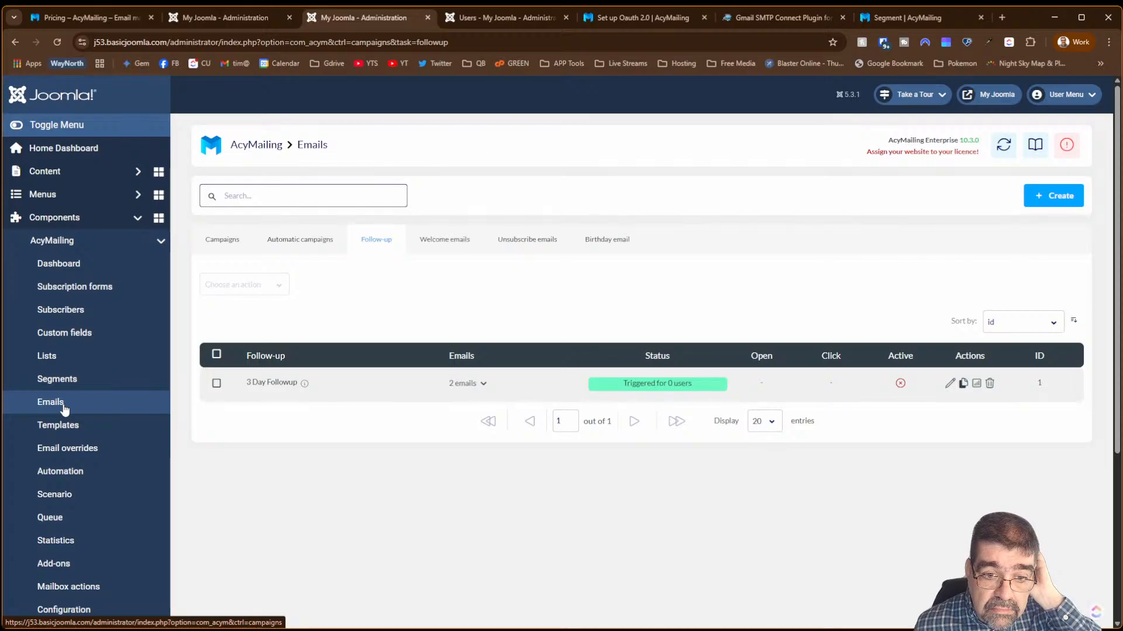
- Create a new classic campaign from the AcyMailing first email template and save its email
{"action": "left_click", "coordinate": [1053, 202]}
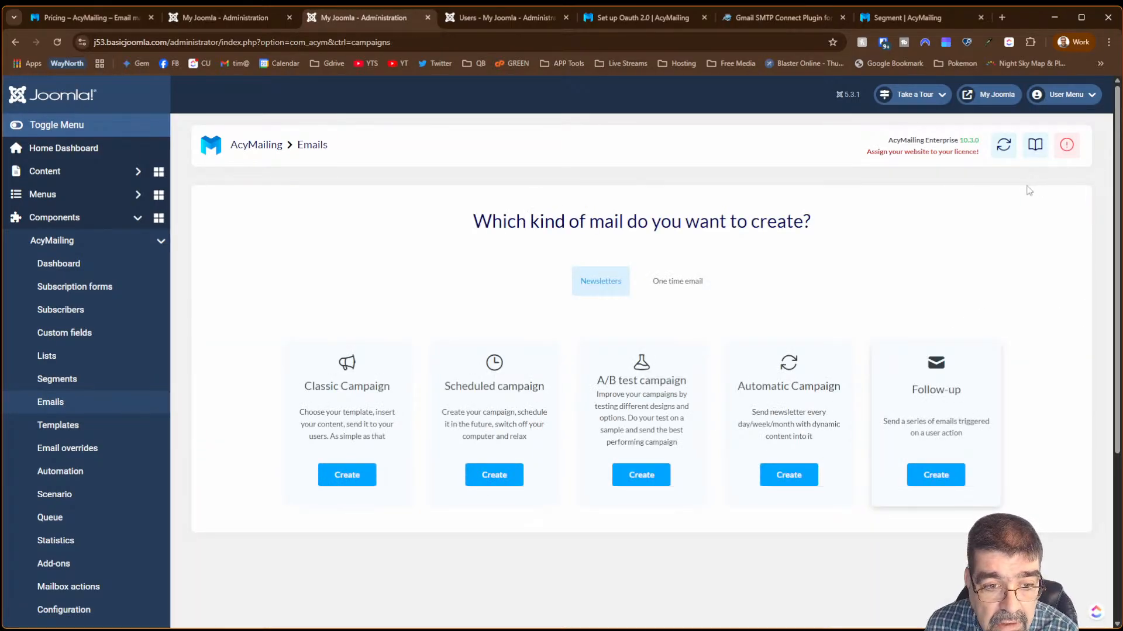
{"action": "left_click", "coordinate": [352, 476]}
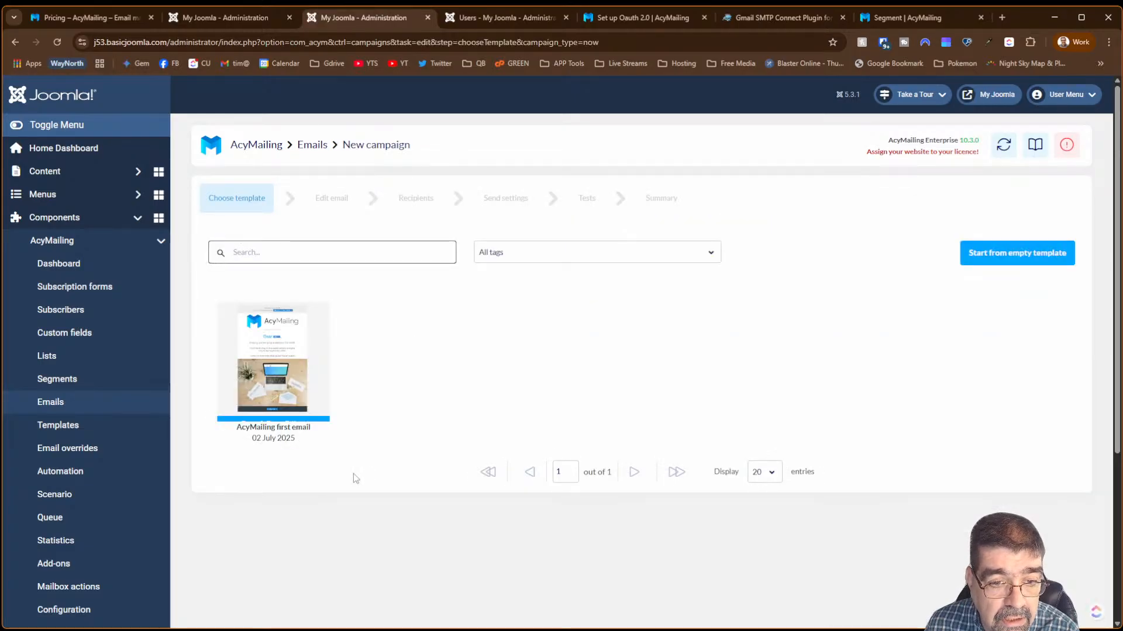
{"action": "mouse_move", "coordinate": [299, 377]}
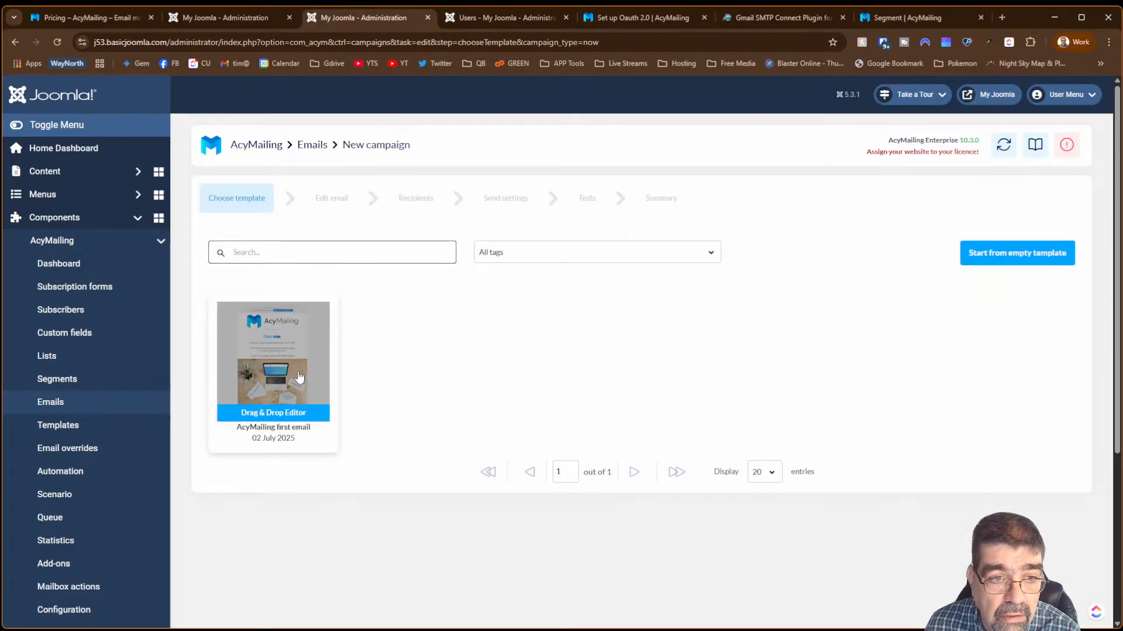
{"action": "left_click", "coordinate": [298, 377]}
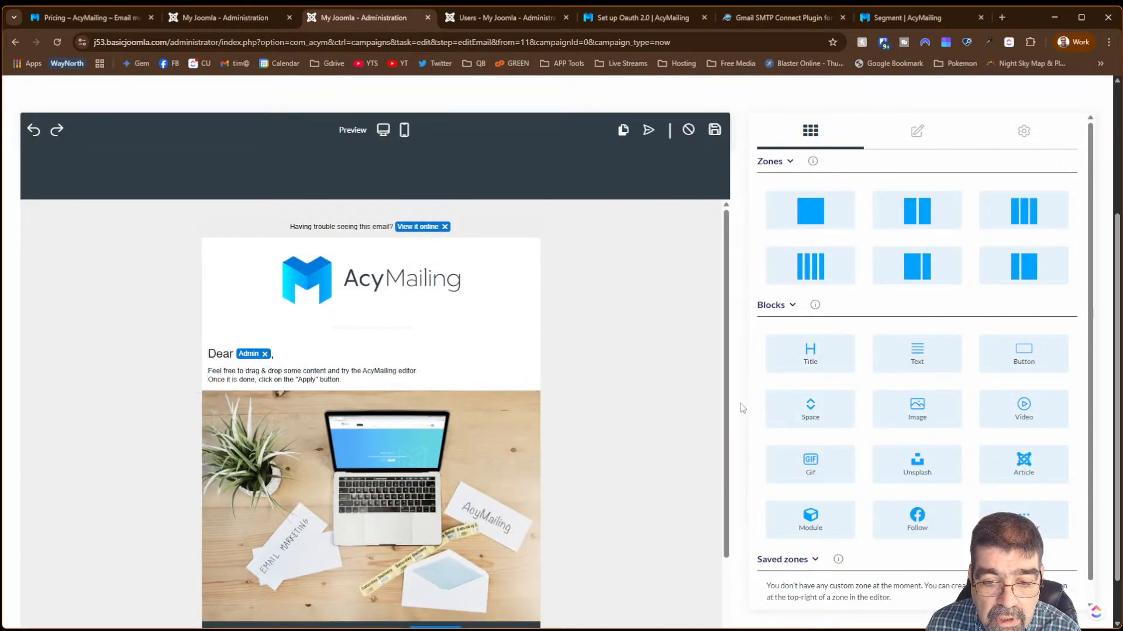
{"action": "left_click", "coordinate": [917, 139]}
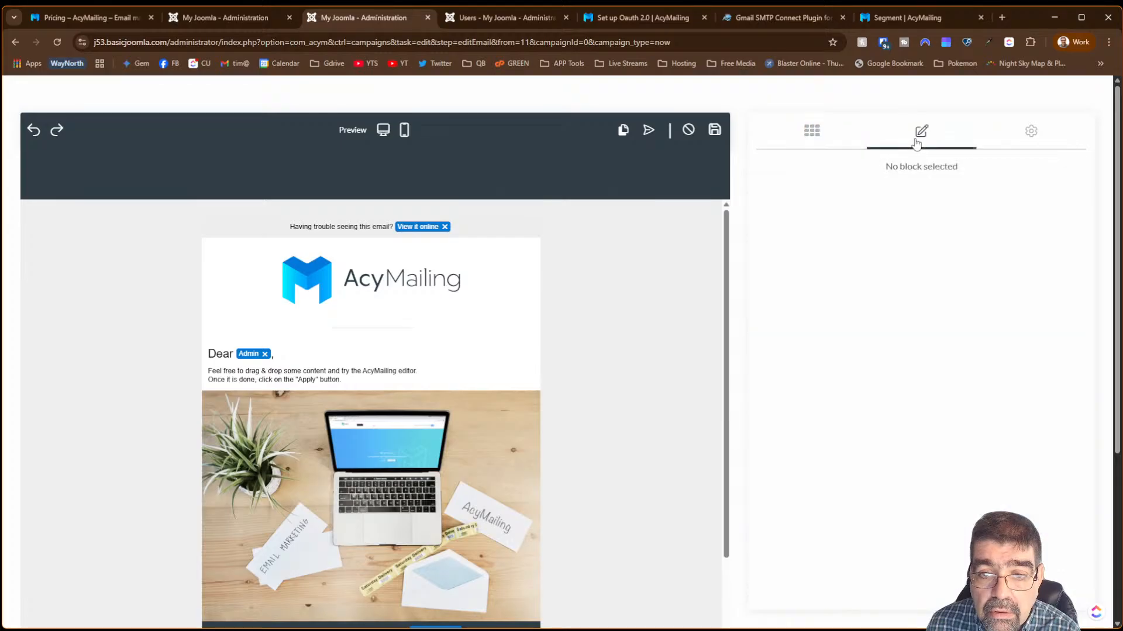
{"action": "left_click", "coordinate": [1033, 144]}
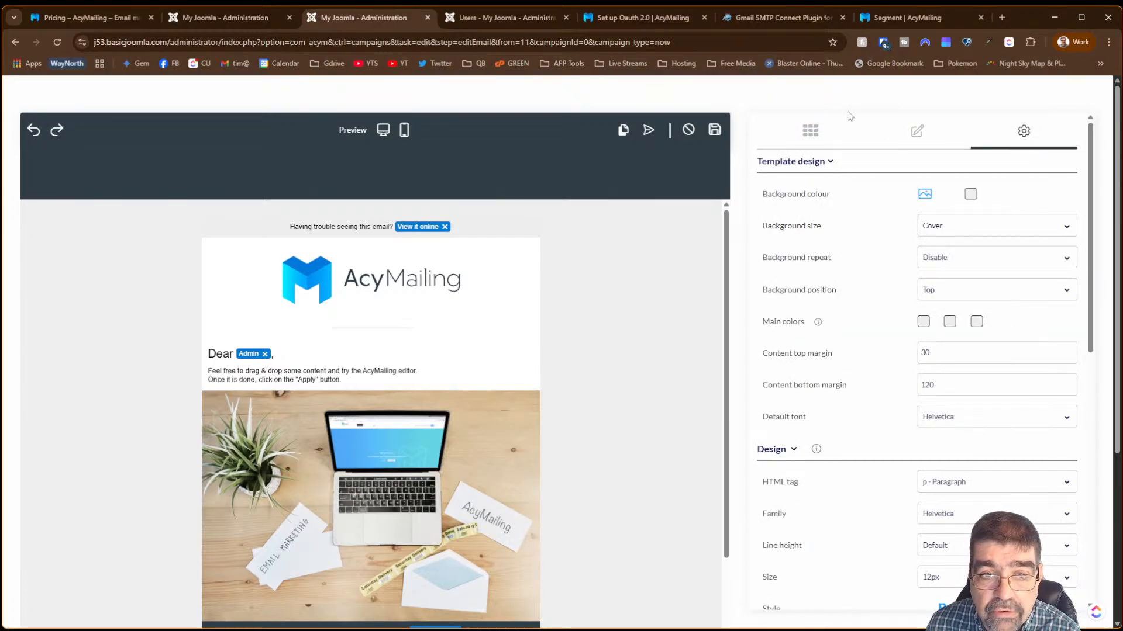
{"action": "left_click", "coordinate": [713, 129]}
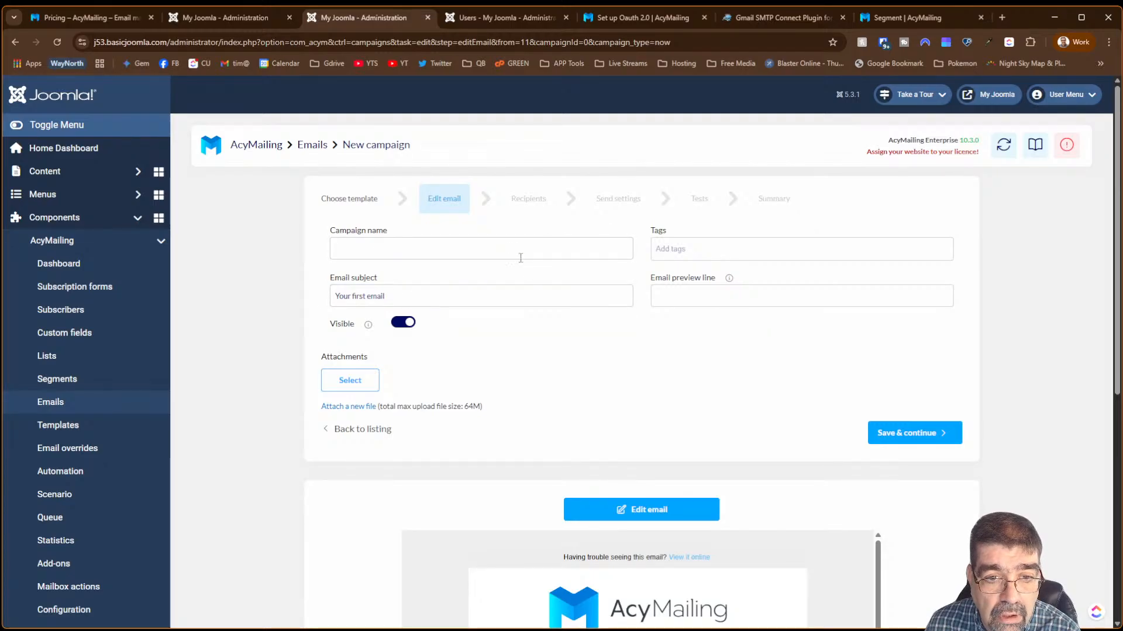
{"action": "scroll", "coordinate": [410, 386], "scroll_direction": "down", "scroll_amount": 3}
{"action": "scroll", "coordinate": [594, 421], "scroll_direction": "up", "scroll_amount": 3}
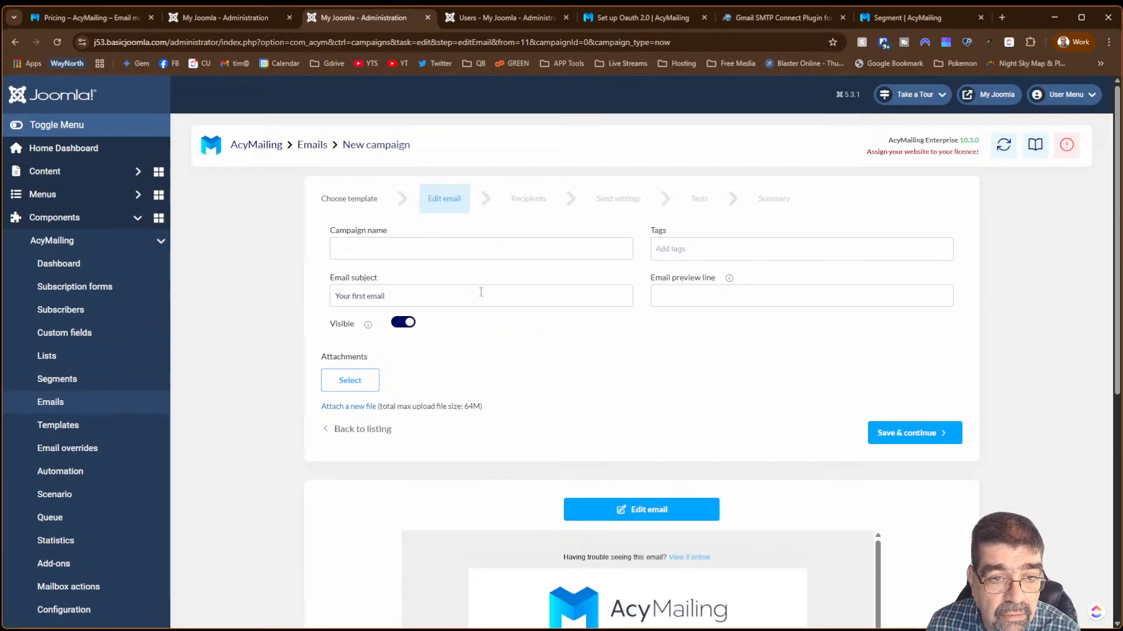
- Enter the email subject 'test' and save the campaign to continue to Recipients
{"action": "left_click", "coordinate": [460, 203]}
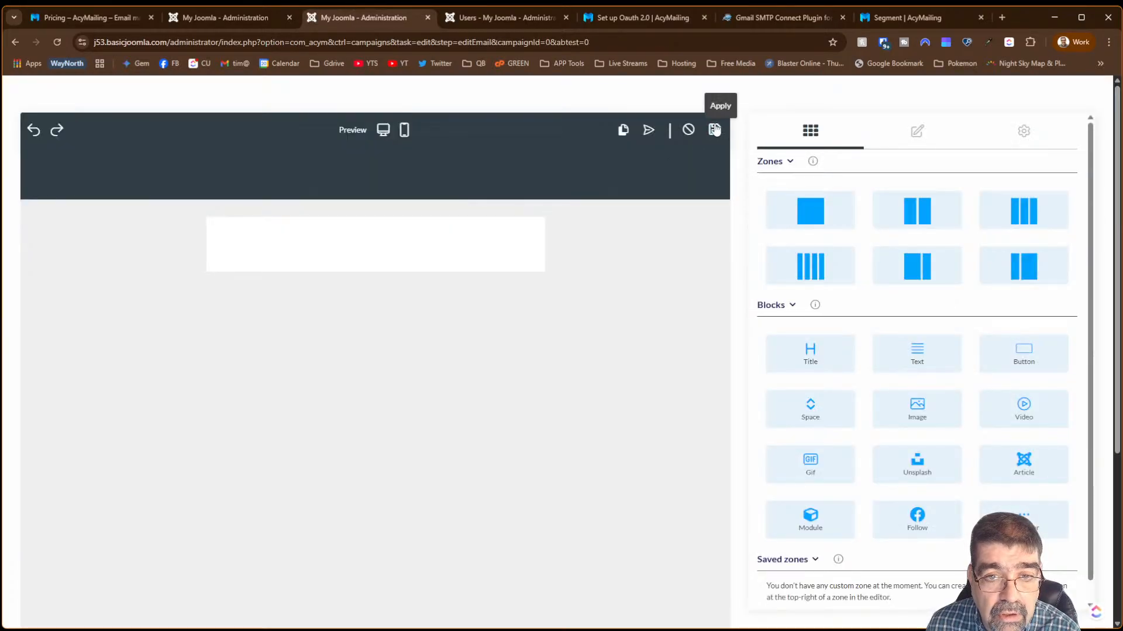
{"action": "left_click", "coordinate": [716, 128]}
{"action": "left_click", "coordinate": [896, 444]}
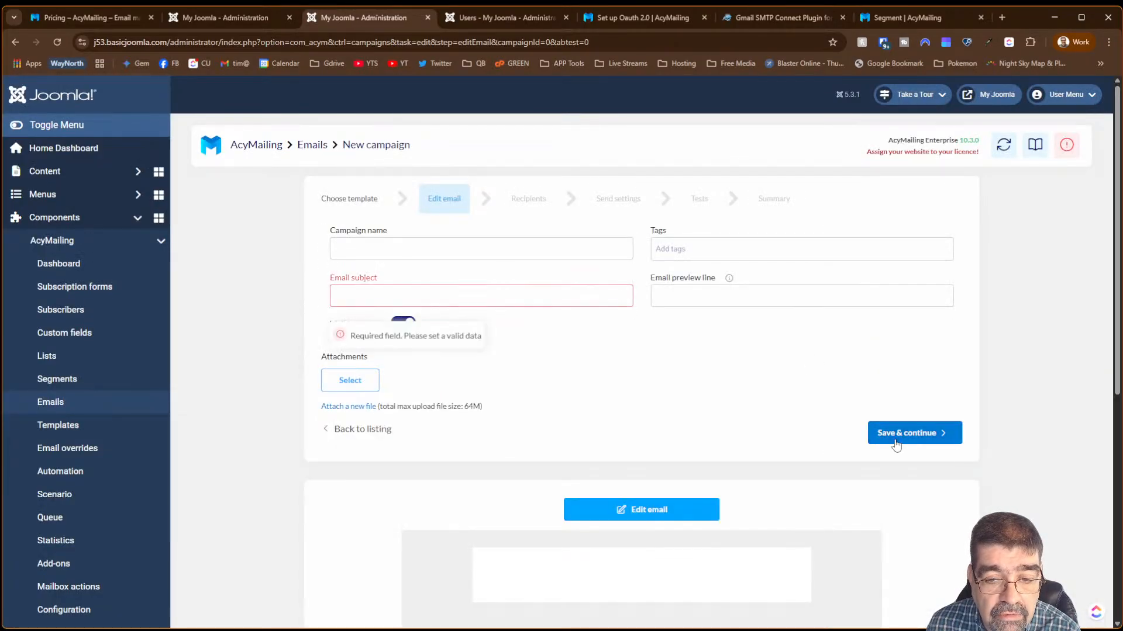
{"action": "left_click", "coordinate": [437, 286]}
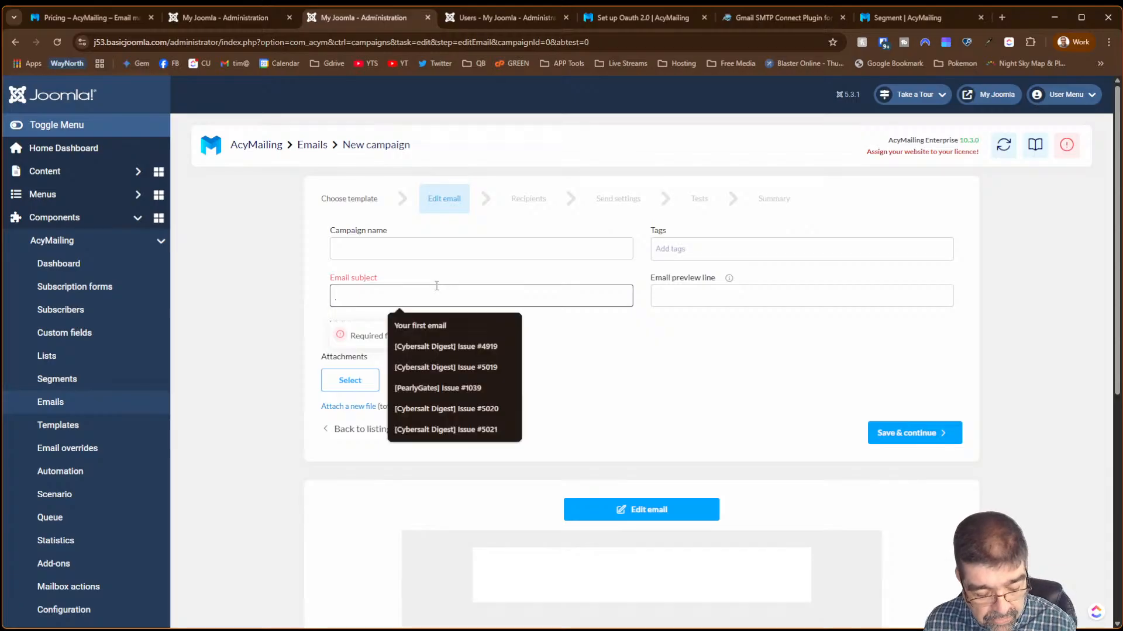
{"action": "type", "text": "test"}
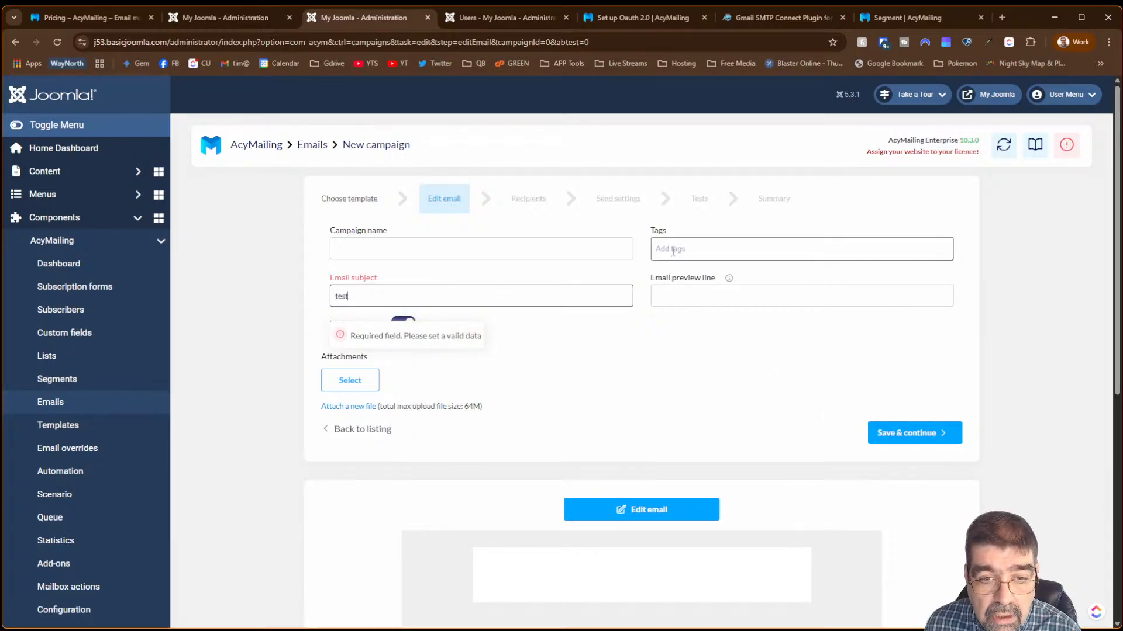
{"action": "scroll", "coordinate": [688, 334], "scroll_direction": "down", "scroll_amount": 3}
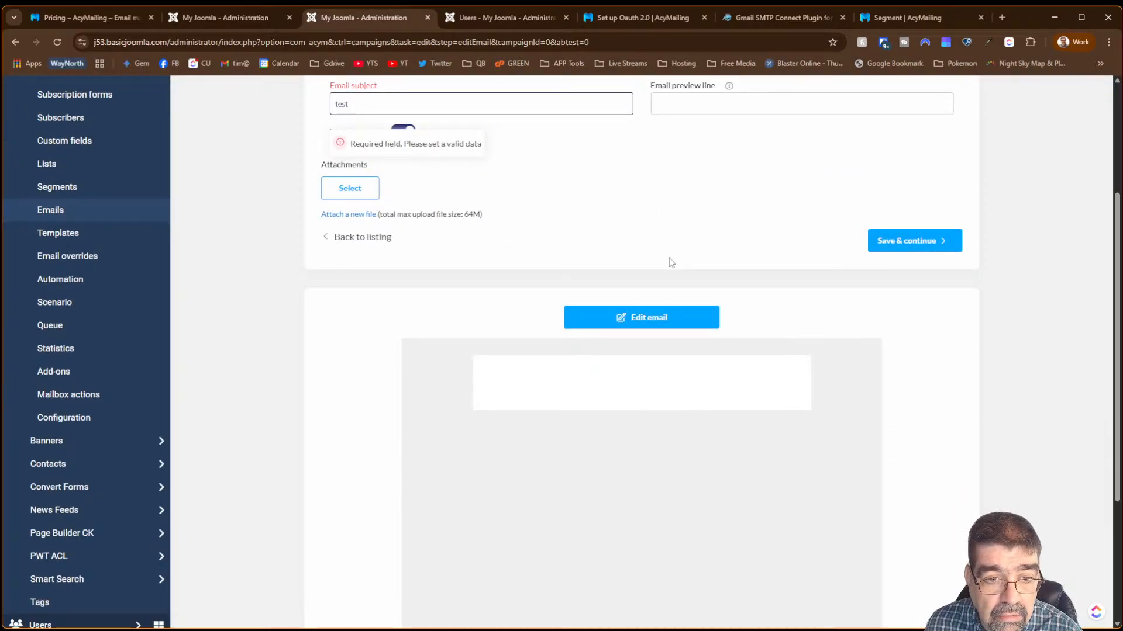
{"action": "left_click", "coordinate": [908, 238]}
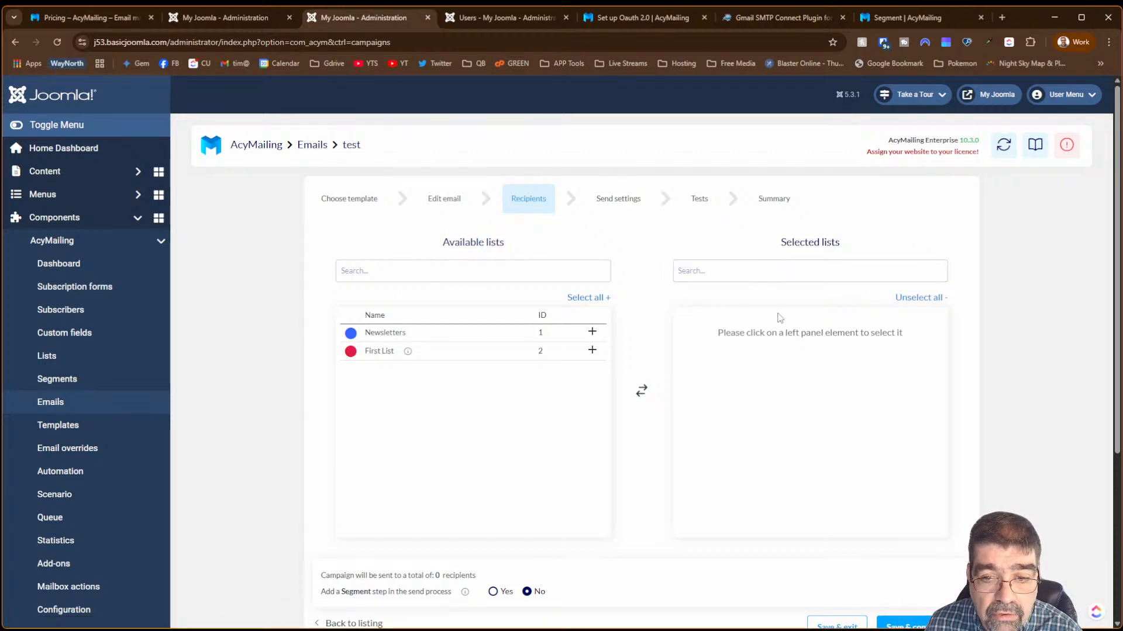
- Add First List as recipients, set 'Add a Segment step' to Yes, and save to continue
{"action": "scroll", "coordinate": [772, 319], "scroll_direction": "down", "scroll_amount": 4}
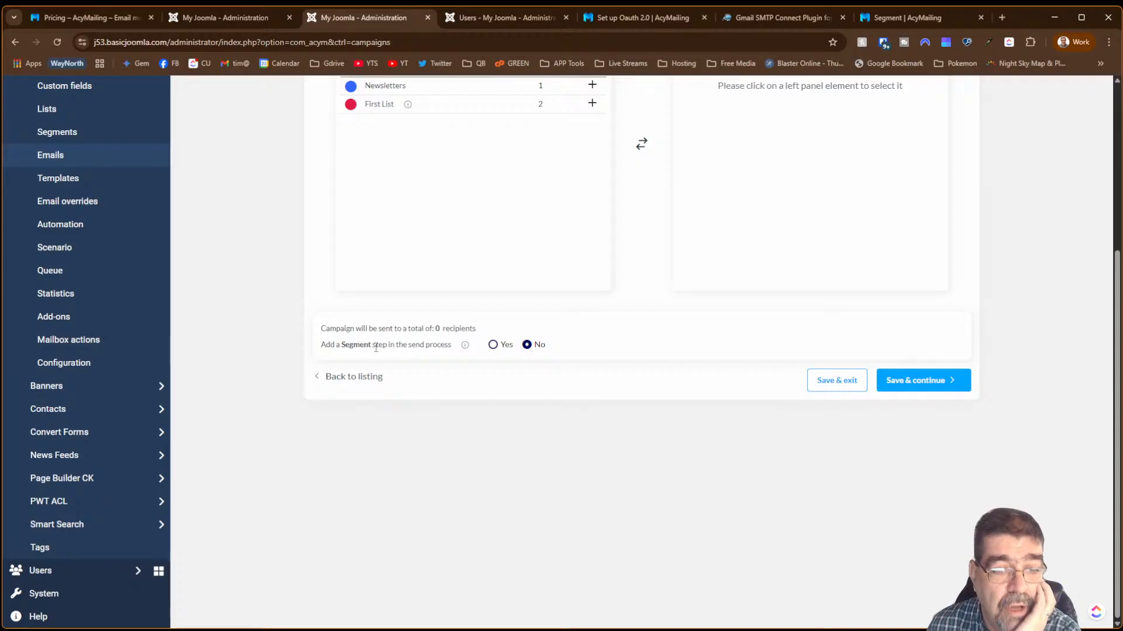
{"action": "left_click", "coordinate": [493, 346]}
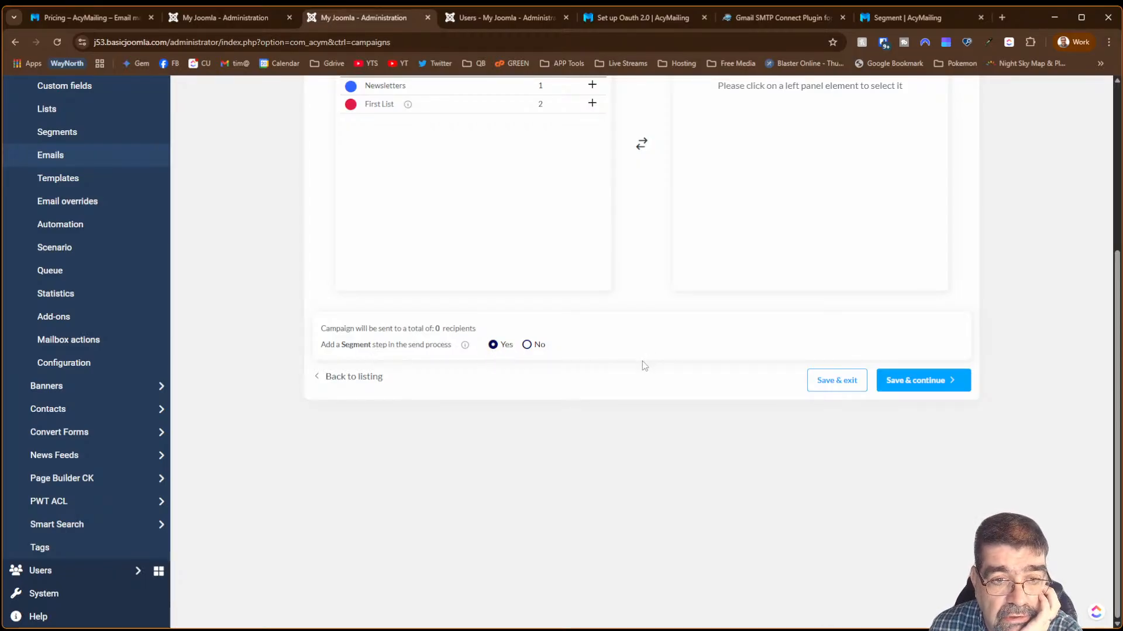
{"action": "scroll", "coordinate": [643, 366], "scroll_direction": "up", "scroll_amount": 4}
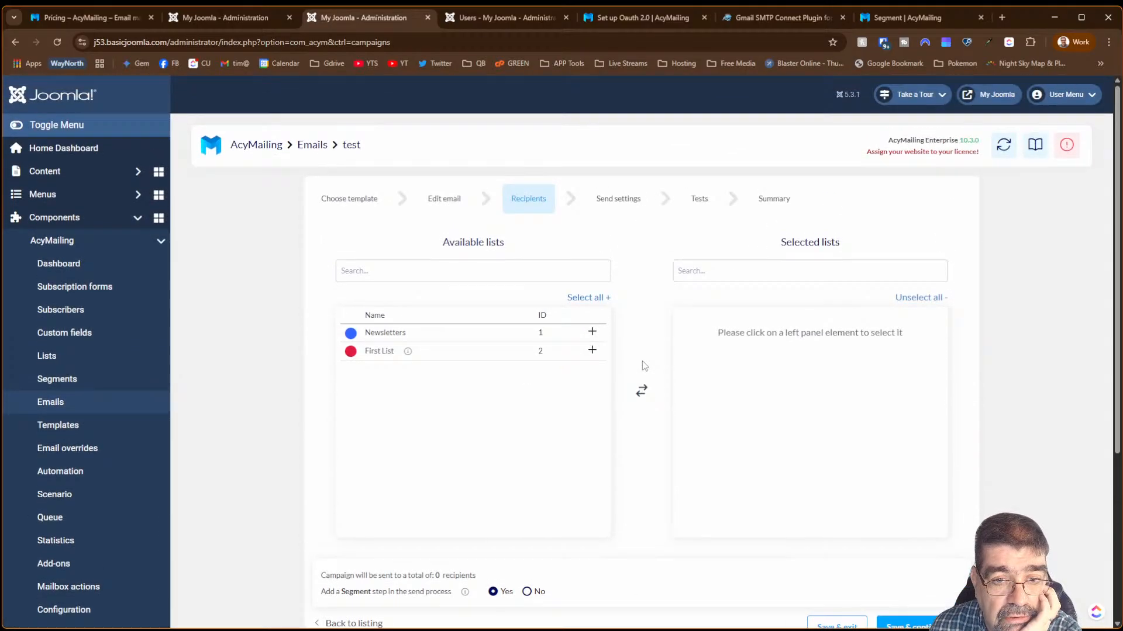
{"action": "left_click", "coordinate": [591, 351]}
{"action": "scroll", "coordinate": [643, 380], "scroll_direction": "down", "scroll_amount": 3}
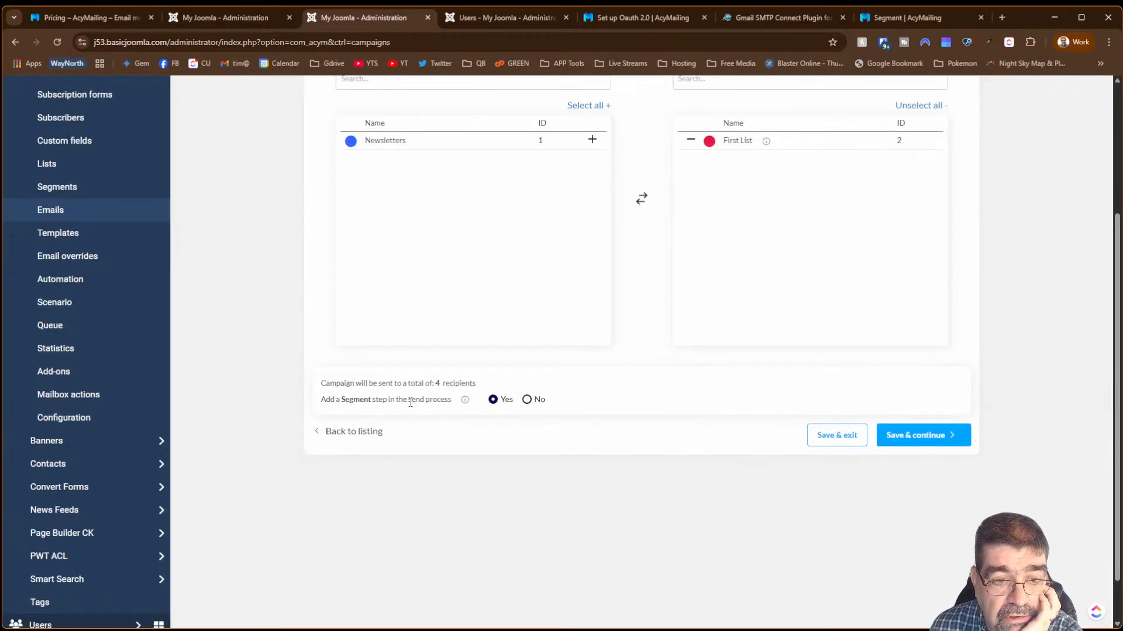
{"action": "left_click", "coordinate": [527, 400]}
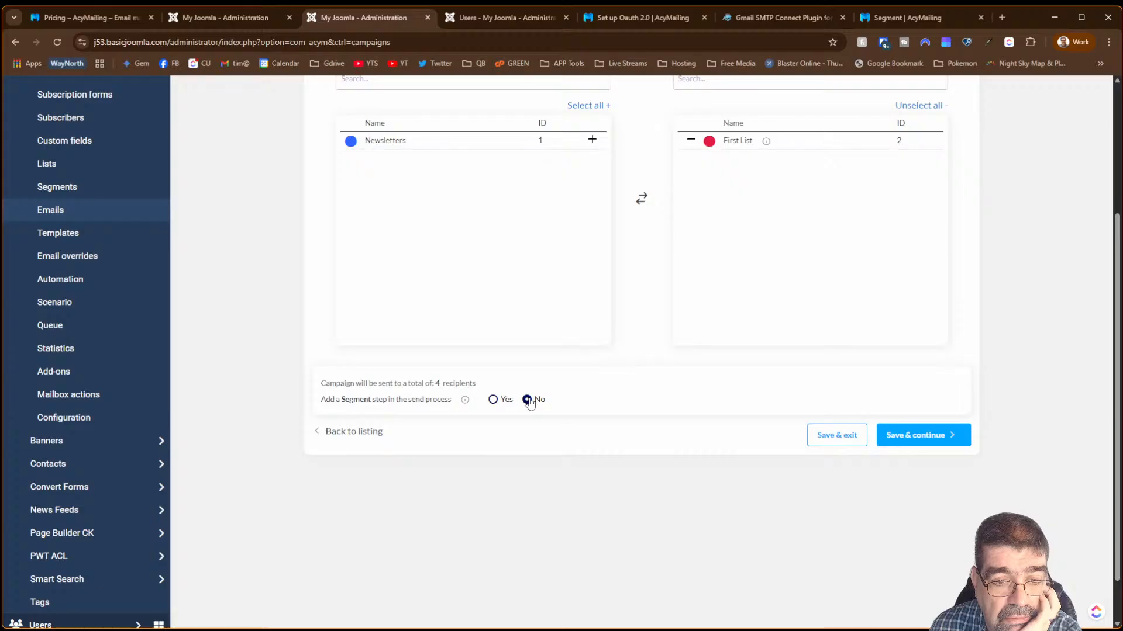
{"action": "left_click", "coordinate": [493, 400]}
{"action": "mouse_move", "coordinate": [466, 401]}
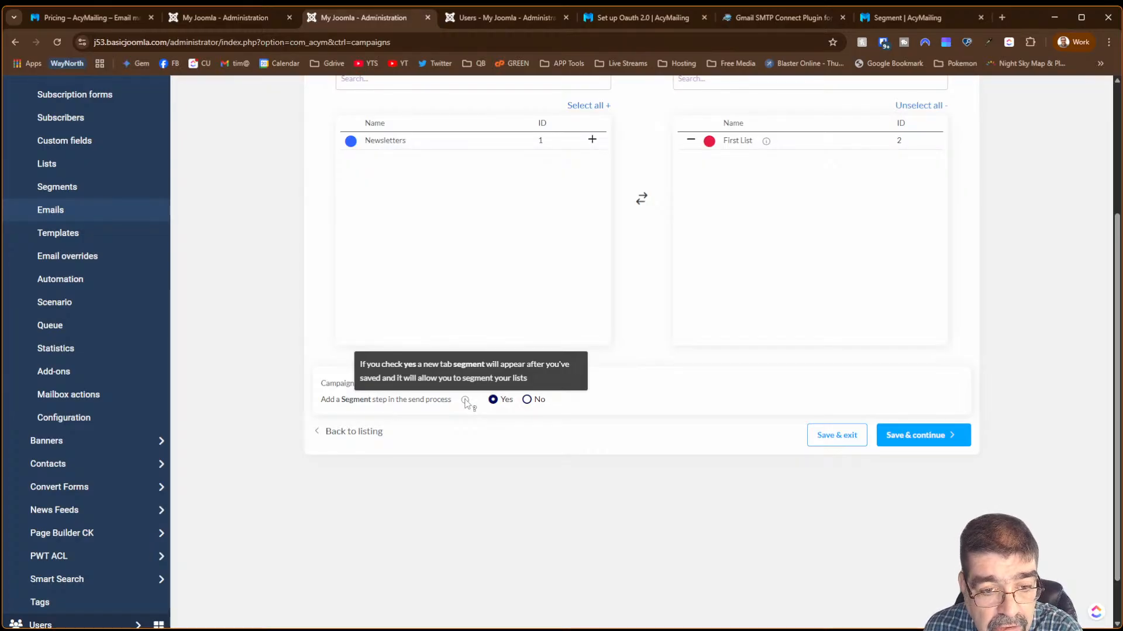
{"action": "left_click", "coordinate": [900, 436]}
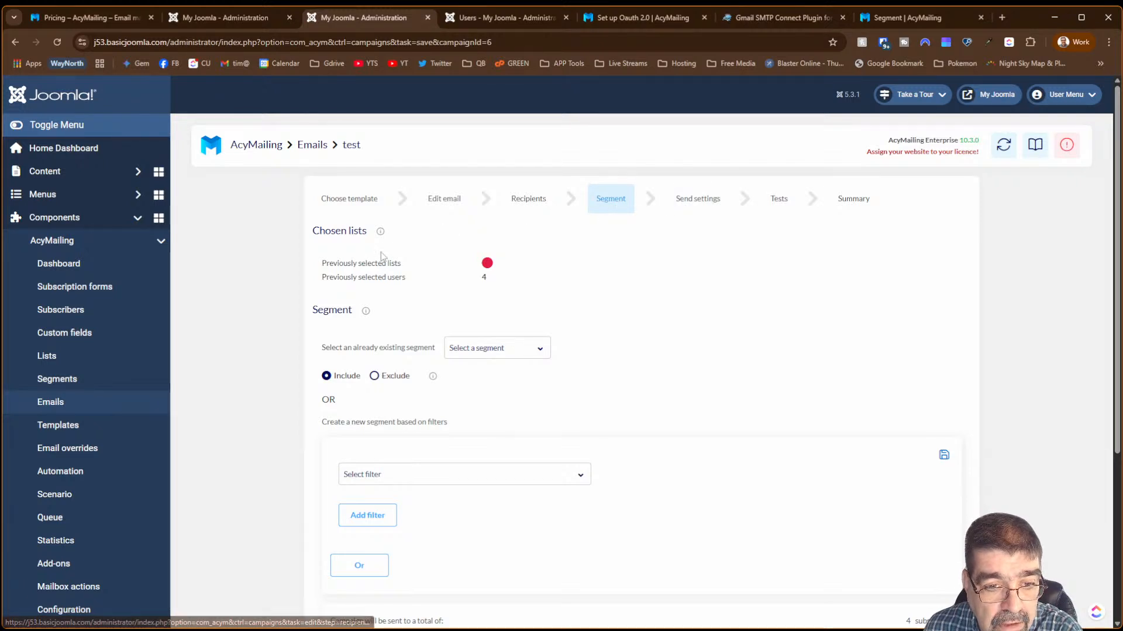
{"action": "left_click", "coordinate": [482, 354]}
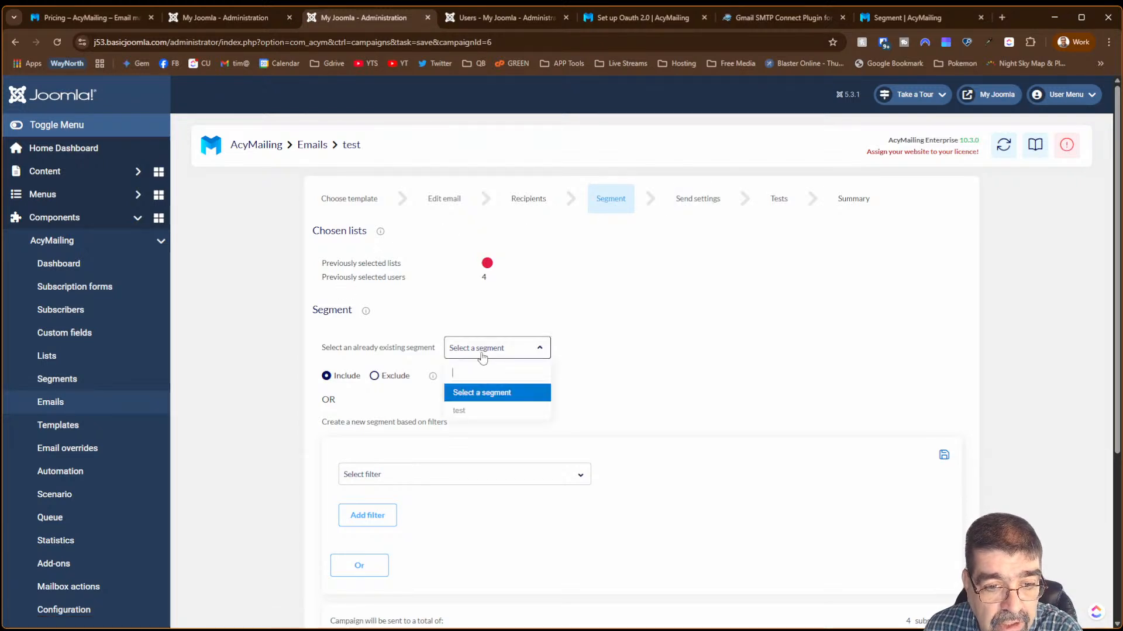
{"action": "left_click", "coordinate": [467, 410]}
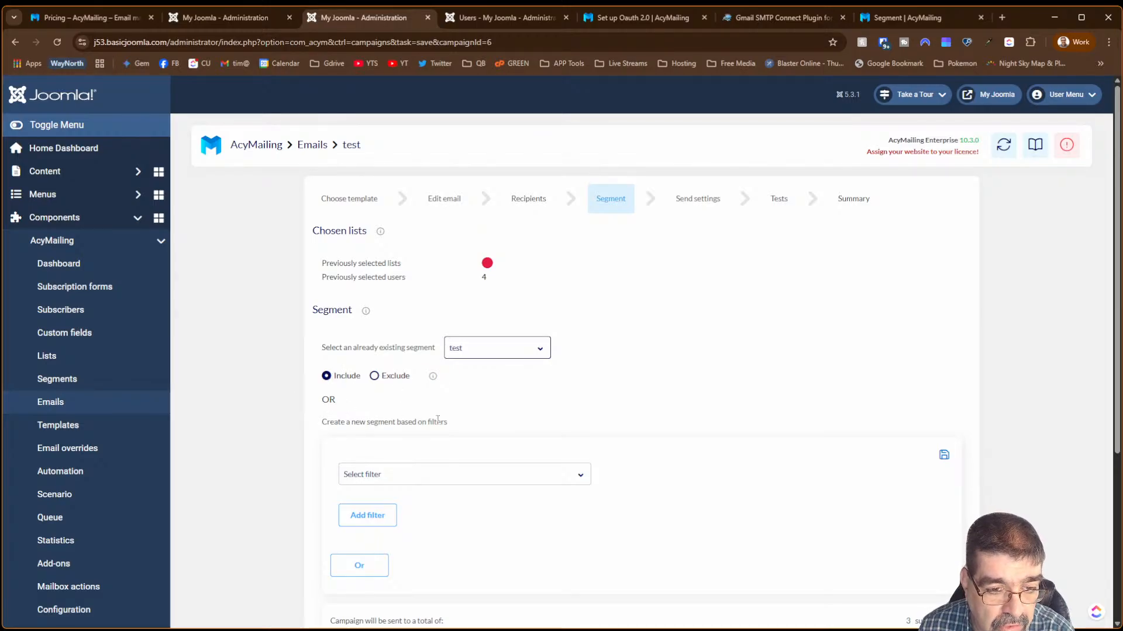
{"action": "left_click", "coordinate": [459, 477]}
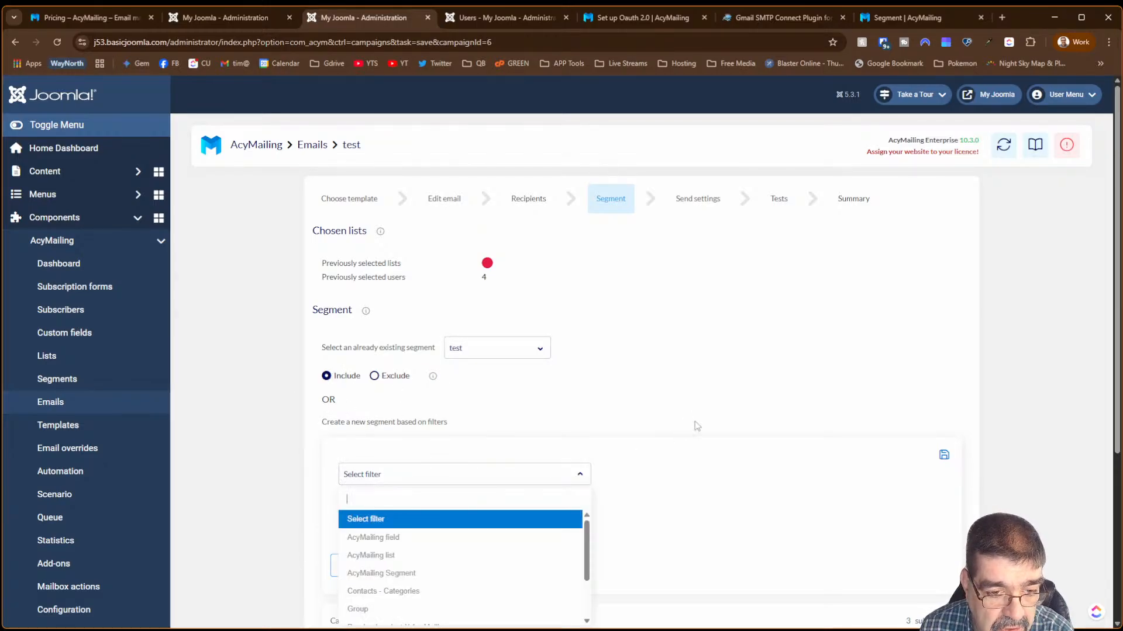
{"action": "scroll", "coordinate": [697, 427], "scroll_direction": "down", "scroll_amount": 3}
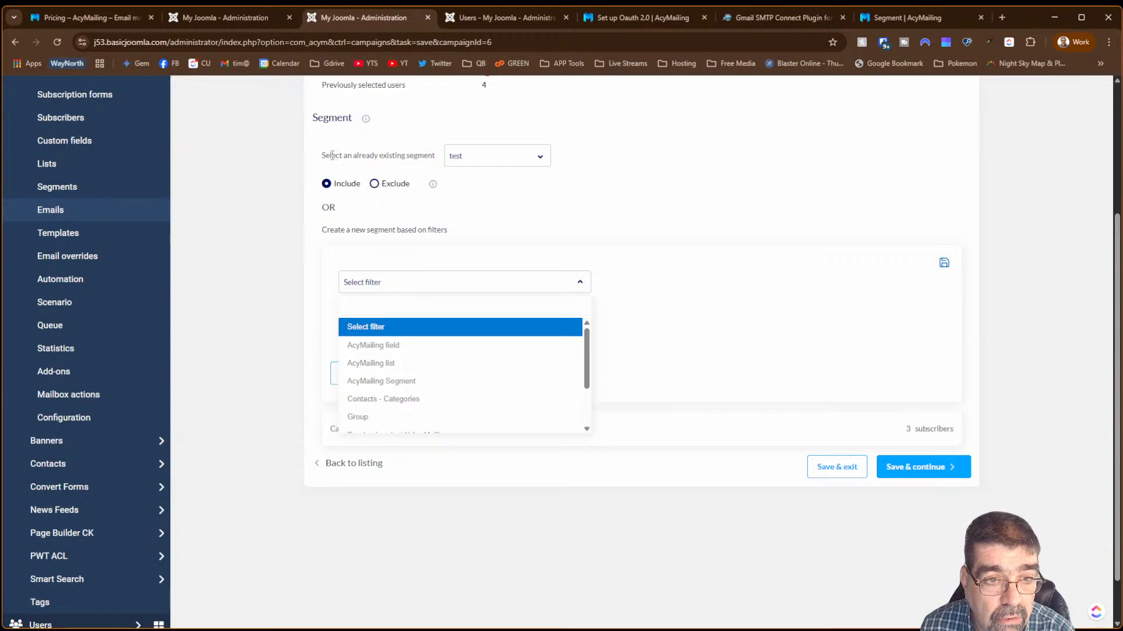
{"action": "left_click", "coordinate": [477, 159]}
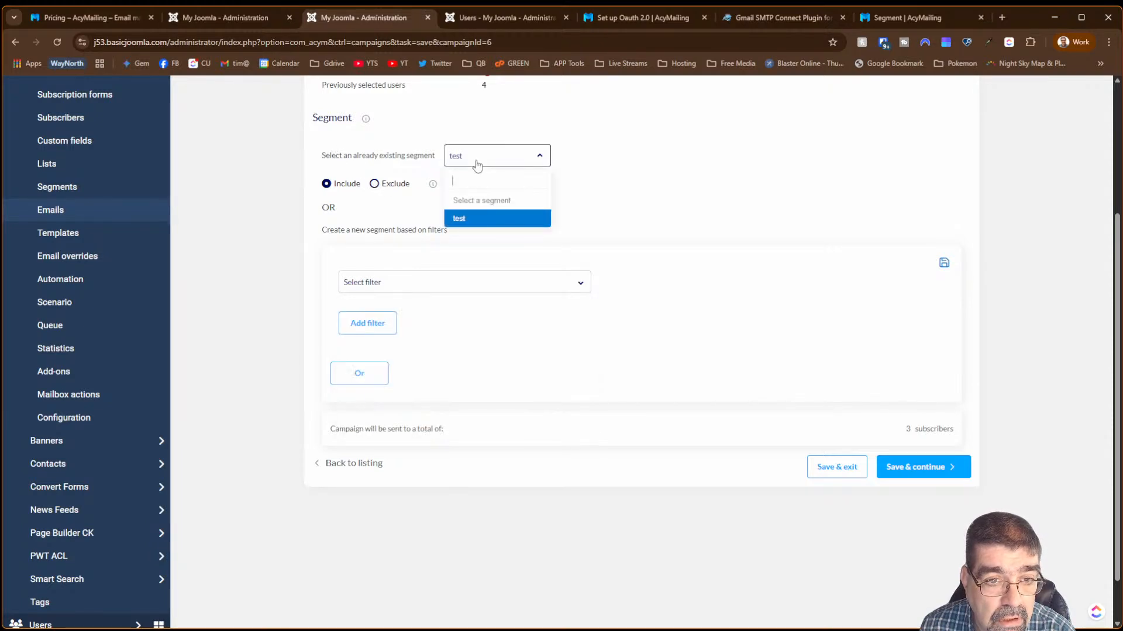
{"action": "left_click", "coordinate": [483, 205]}
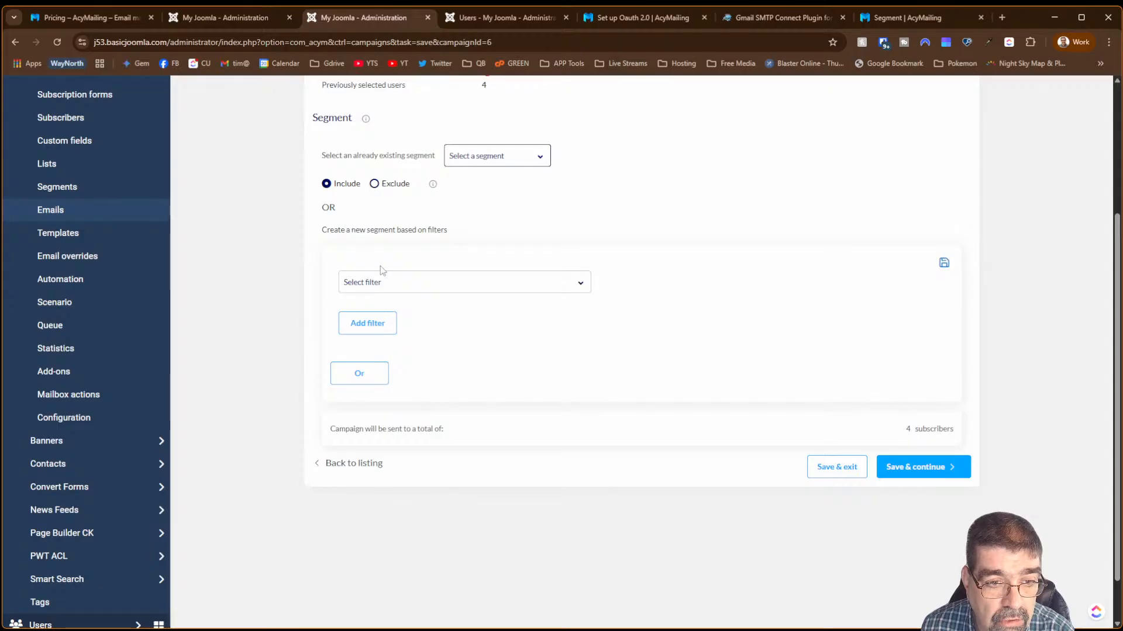
- Add a Group filter to the segment, trying the Editor group and then Registered
{"action": "left_click", "coordinate": [386, 283]}
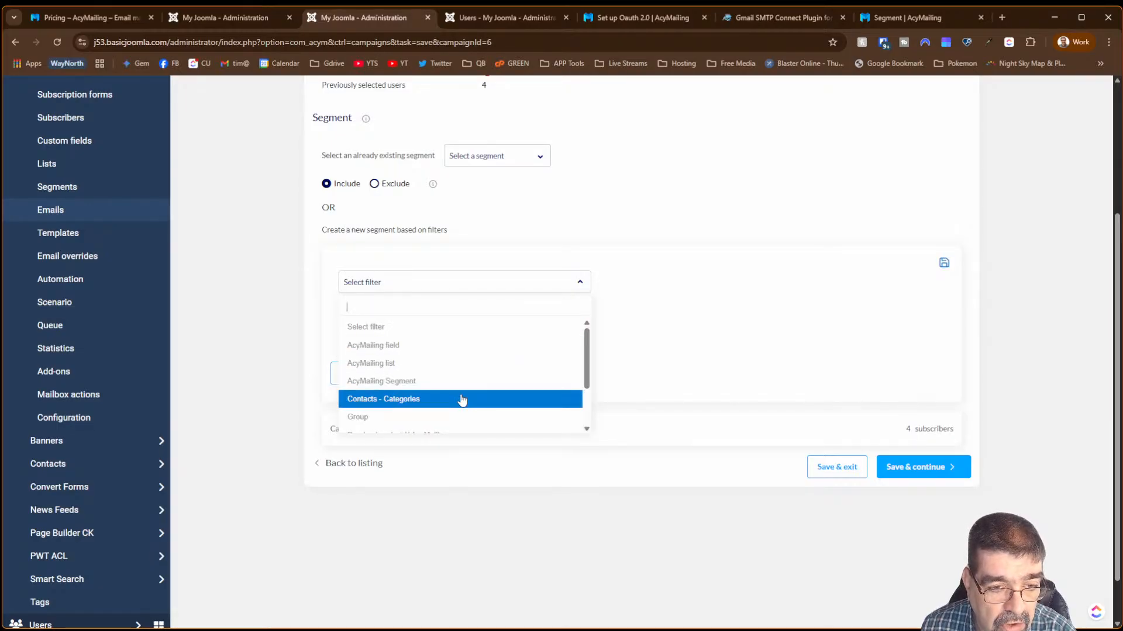
{"action": "left_click", "coordinate": [461, 416]}
{"action": "left_click", "coordinate": [572, 323]}
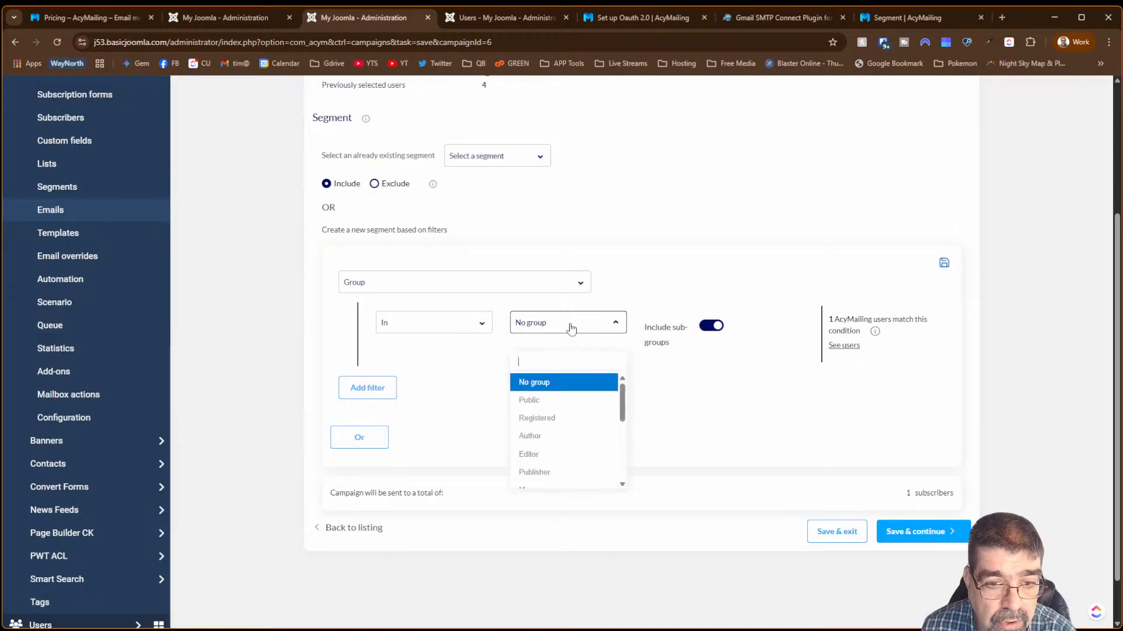
{"action": "left_click", "coordinate": [559, 454]}
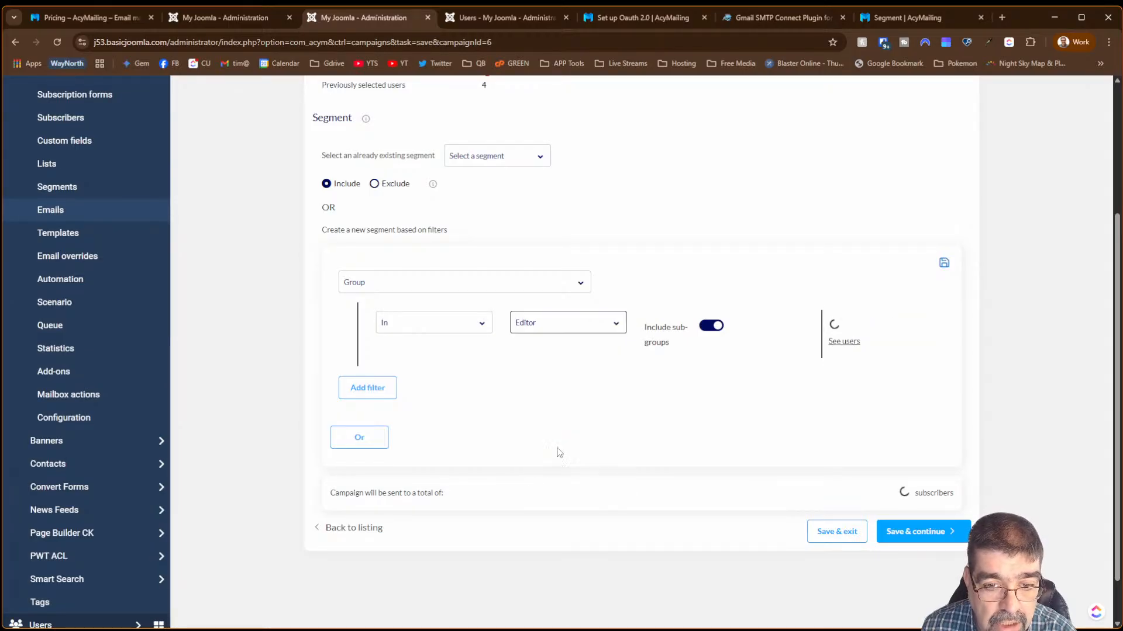
{"action": "left_click", "coordinate": [585, 326]}
{"action": "left_click", "coordinate": [567, 418]}
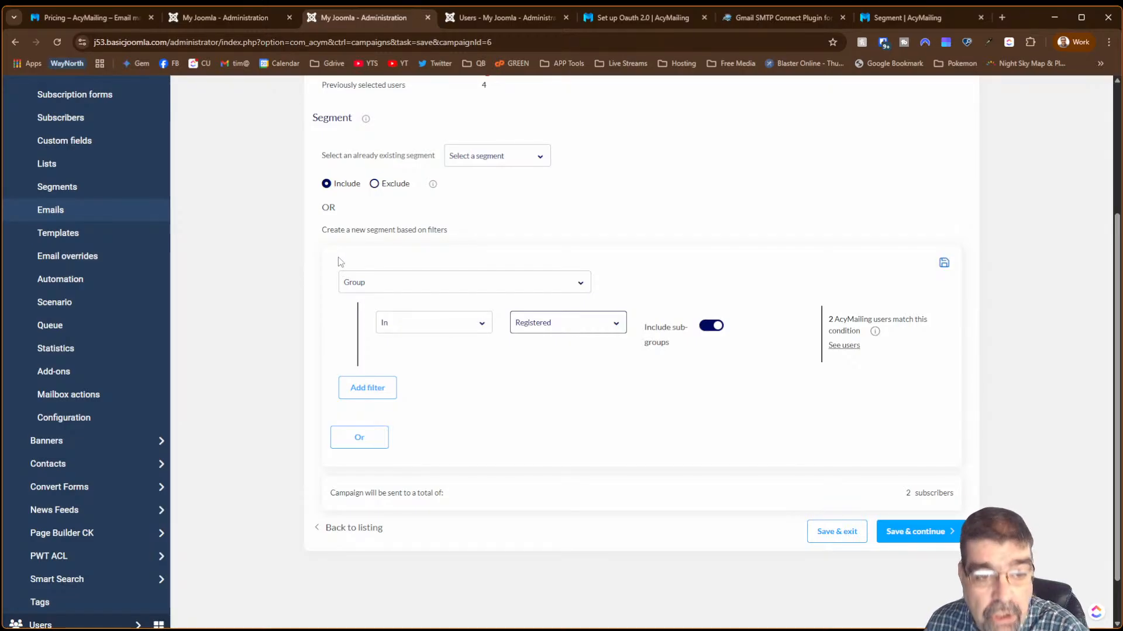
- Switch the filter to the AcyMailing field Birthday, with the = operator
{"action": "left_click", "coordinate": [386, 282]}
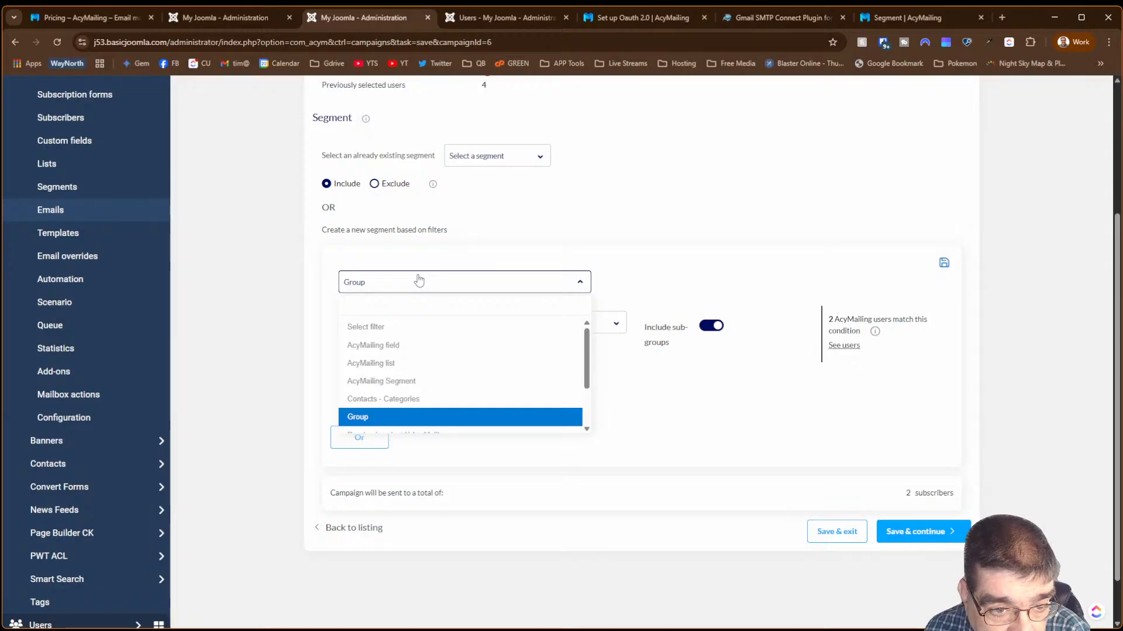
{"action": "left_click", "coordinate": [515, 354]}
{"action": "left_click", "coordinate": [490, 335]}
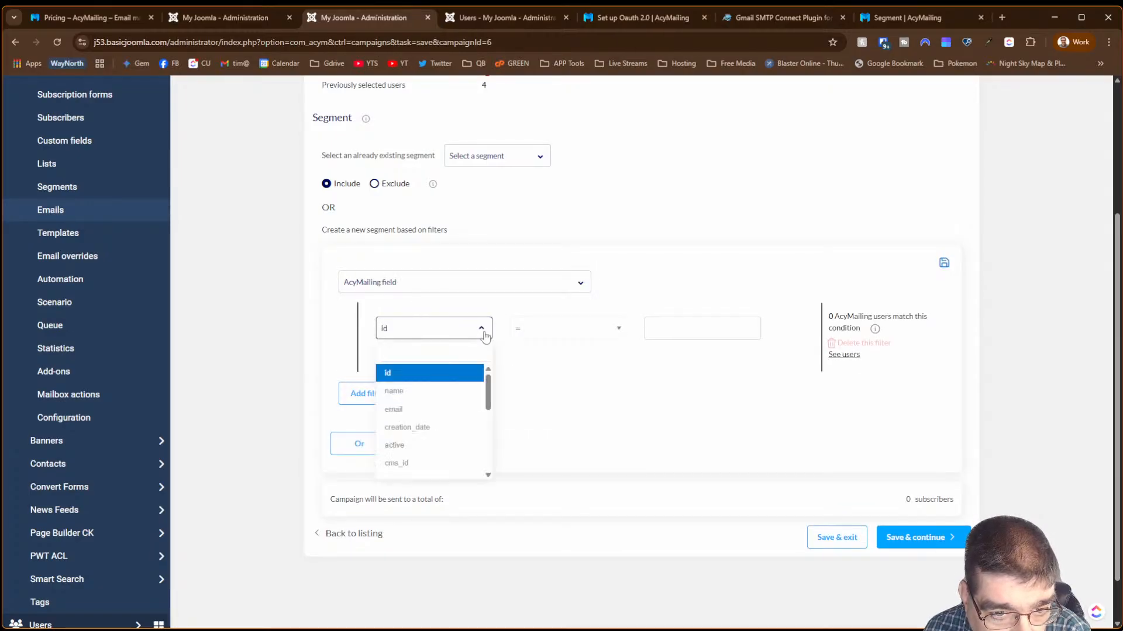
{"action": "left_click_drag", "start_coordinate": [489, 383], "coordinate": [500, 463]}
{"action": "left_click", "coordinate": [449, 470]}
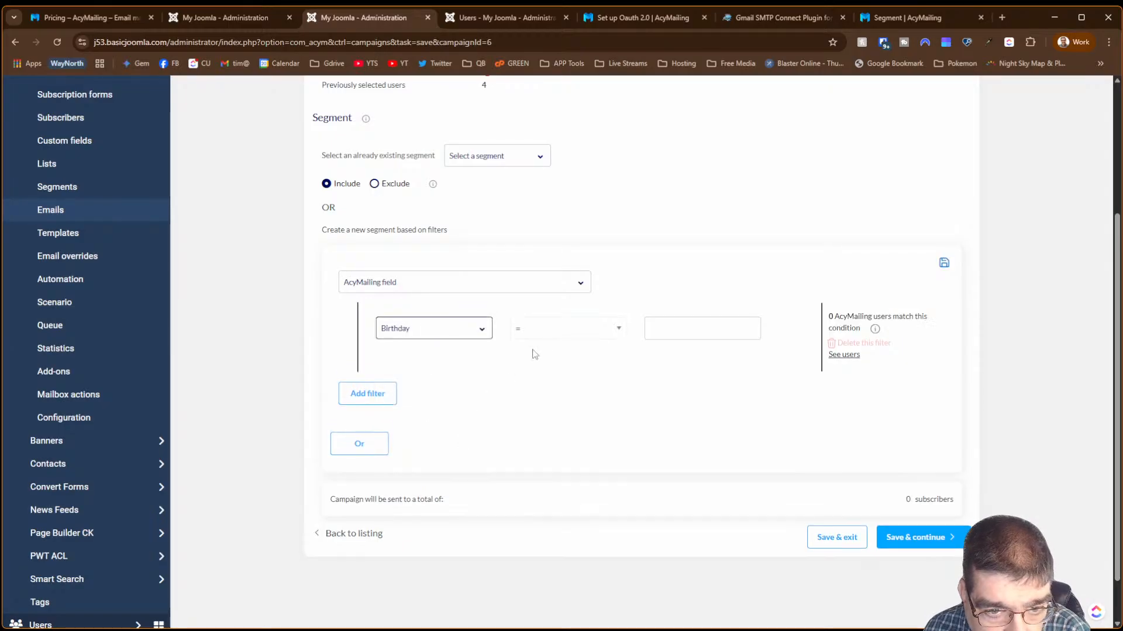
{"action": "left_click", "coordinate": [702, 328]}
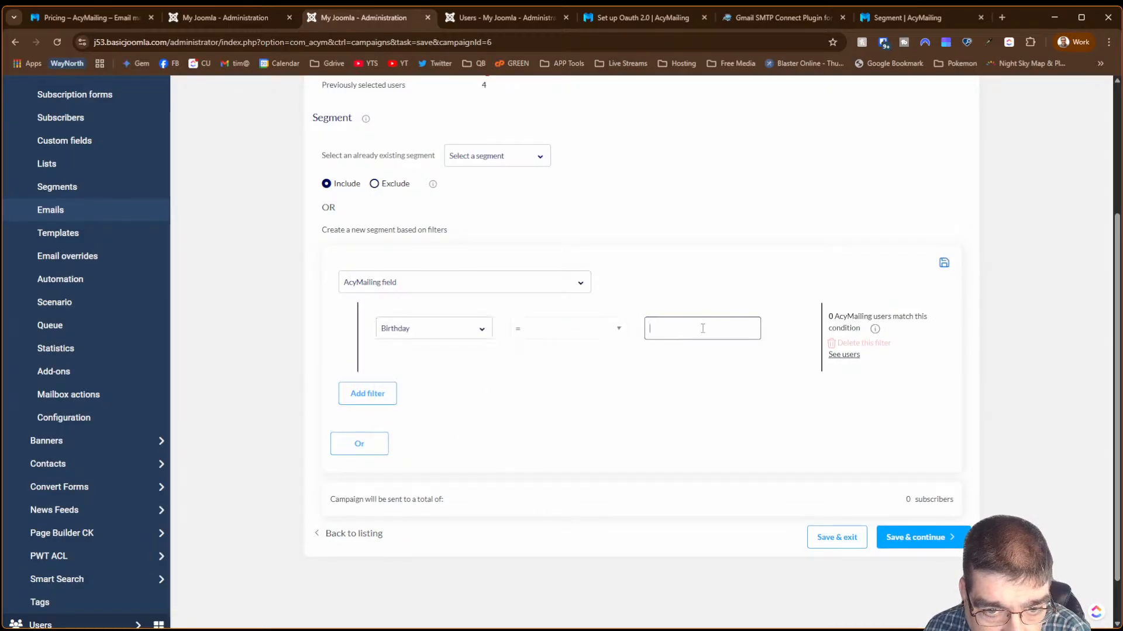
{"action": "left_click", "coordinate": [618, 331]}
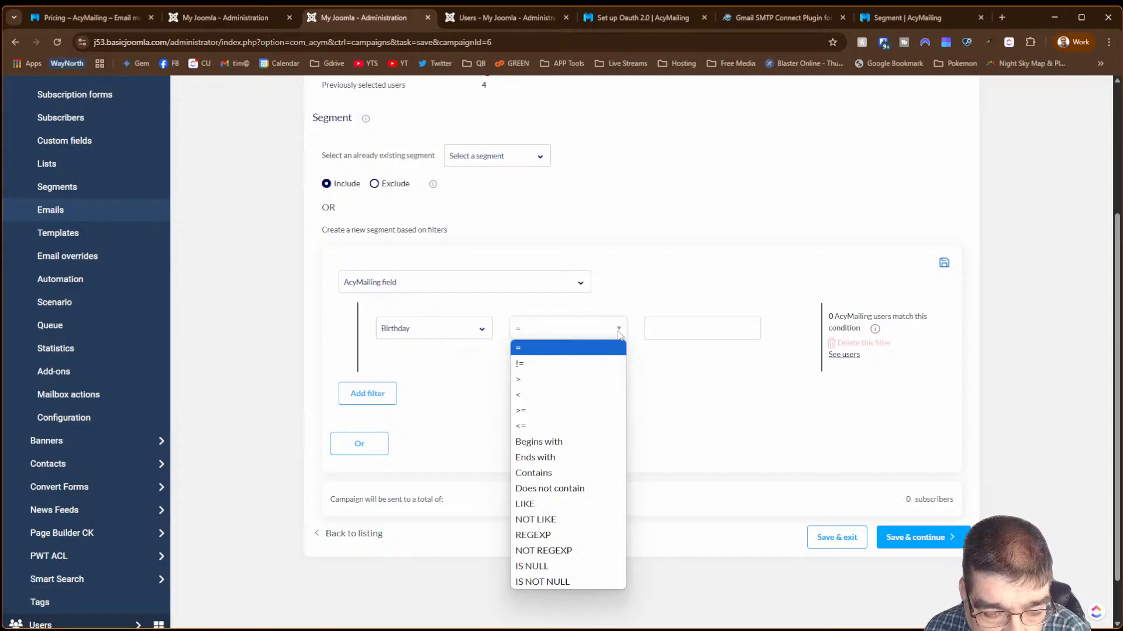
{"action": "left_click", "coordinate": [619, 333]}
{"action": "left_click", "coordinate": [620, 335]}
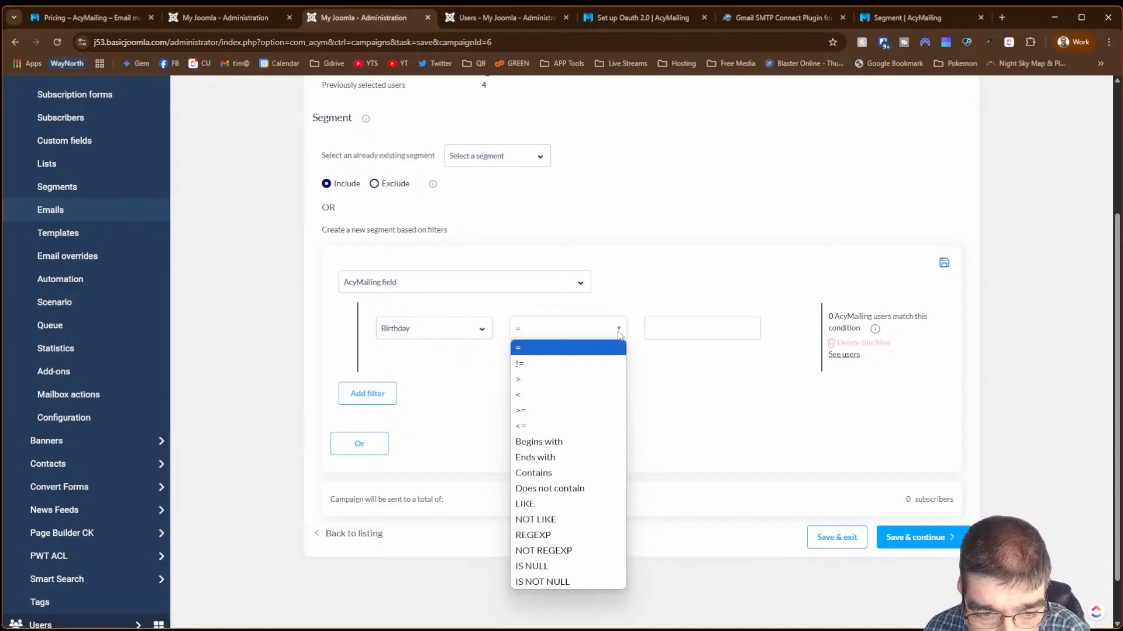
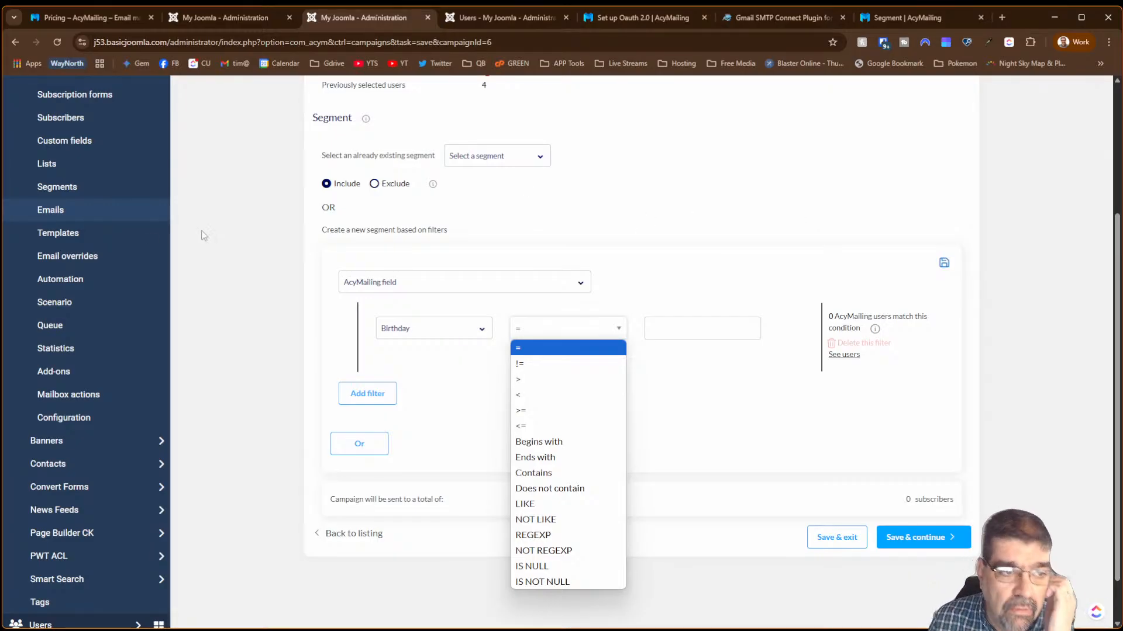
- Go to AcyMailing's Subscription forms page, which lists no forms yet
{"action": "scroll", "coordinate": [64, 234], "scroll_direction": "up", "scroll_amount": 4}
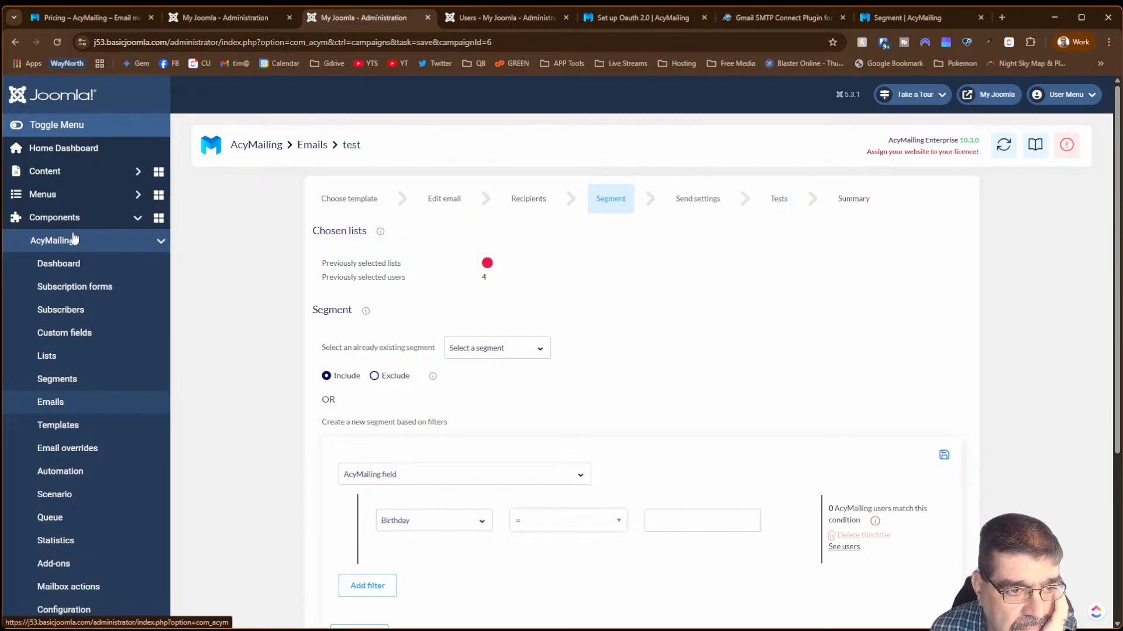
{"action": "left_click", "coordinate": [78, 291]}
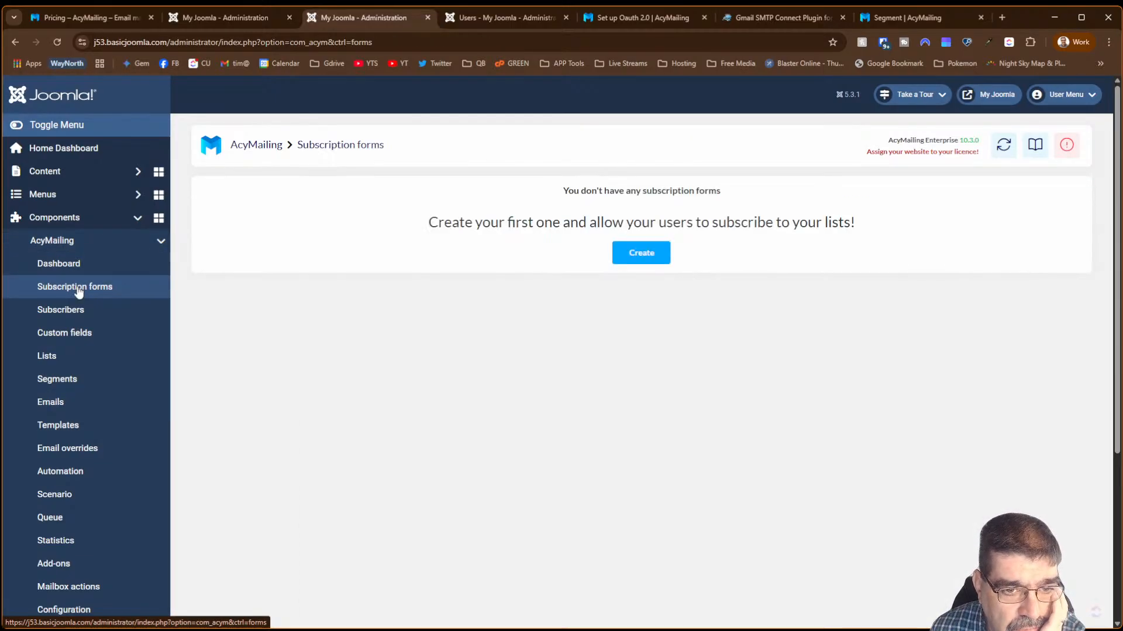
- Create a new Header-type subscription form that shows at the top of the site
{"action": "left_click", "coordinate": [653, 258]}
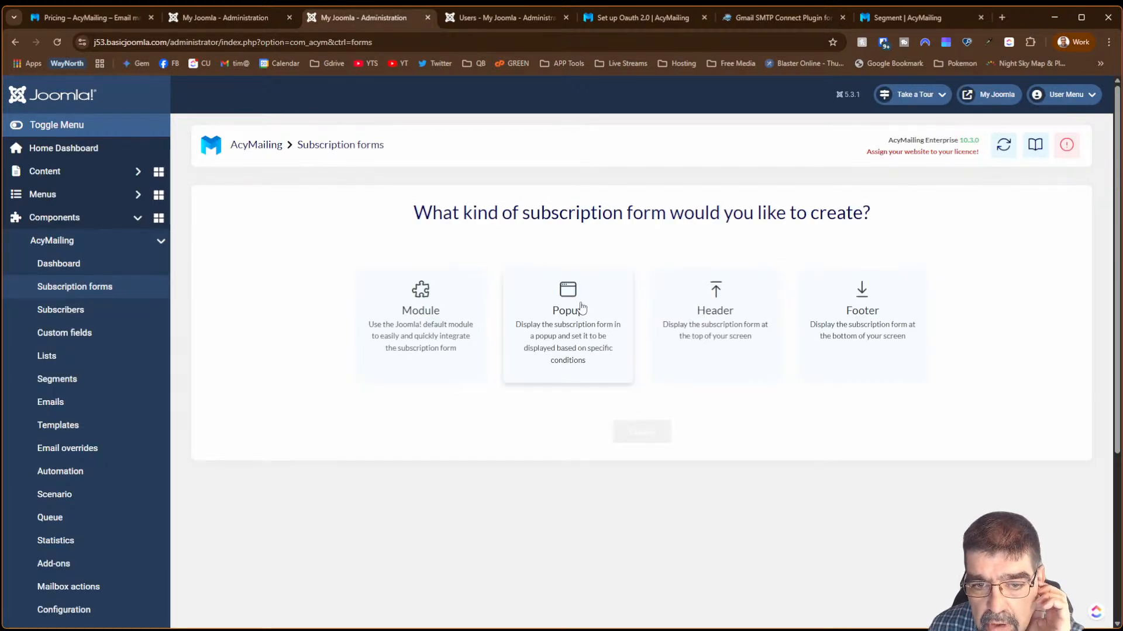
{"action": "left_click", "coordinate": [721, 316]}
{"action": "scroll", "coordinate": [719, 314], "scroll_direction": "down", "scroll_amount": 1}
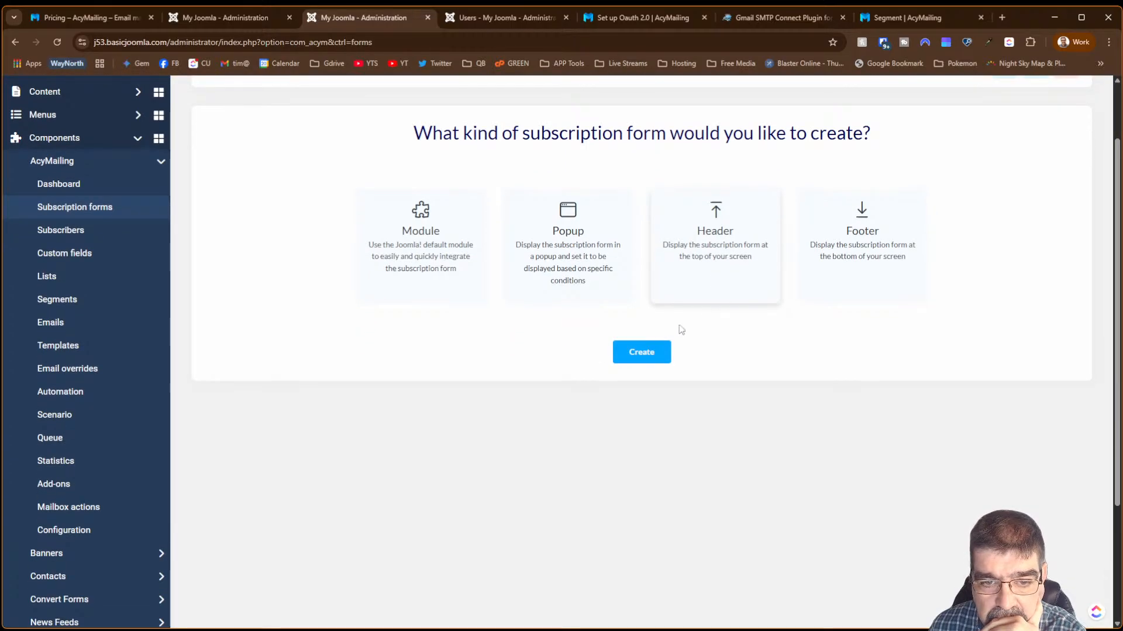
{"action": "left_click", "coordinate": [658, 346]}
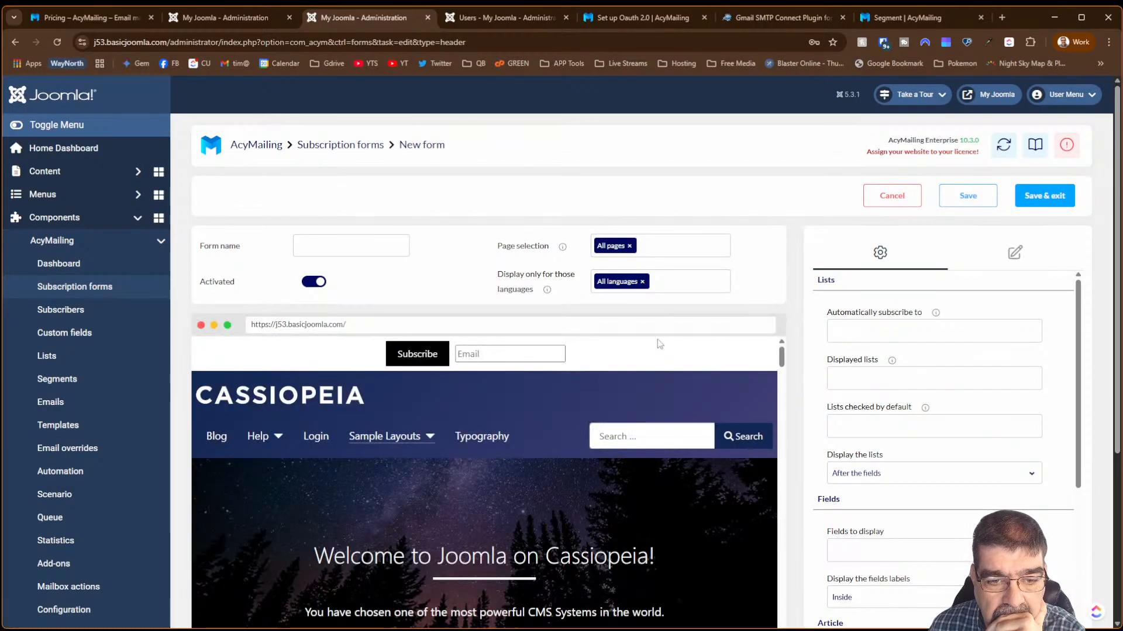
- Auto-subscribe signups to the Newsletters list and display Newsletters in the form
{"action": "scroll", "coordinate": [708, 283], "scroll_direction": "down", "scroll_amount": 1}
{"action": "scroll", "coordinate": [694, 283], "scroll_direction": "down", "scroll_amount": 3}
{"action": "scroll", "coordinate": [654, 301], "scroll_direction": "up", "scroll_amount": 2}
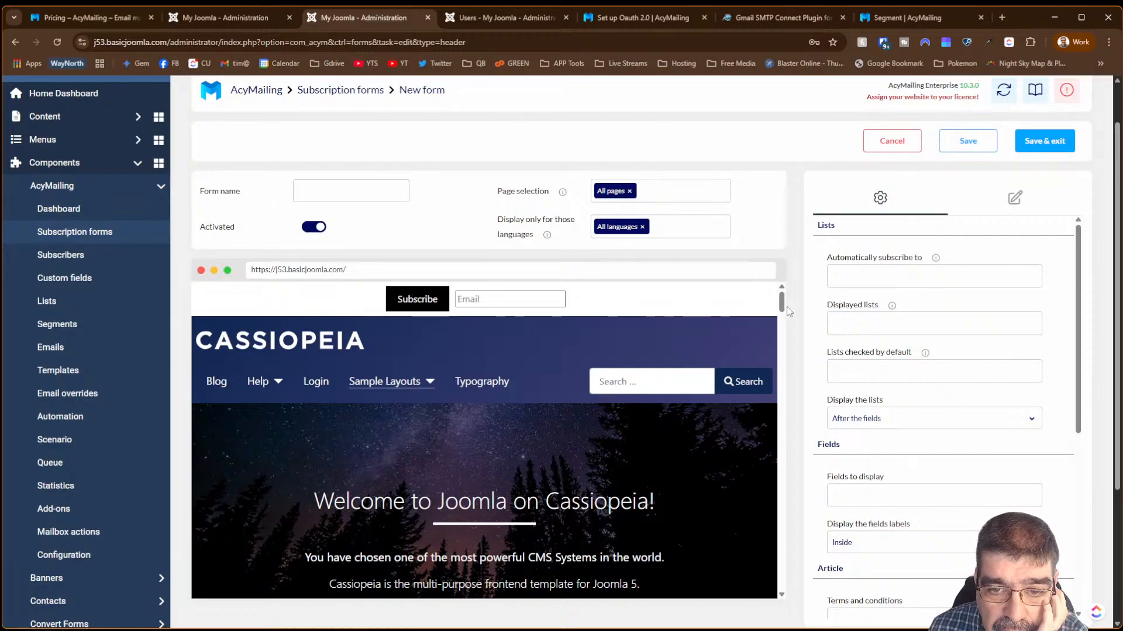
{"action": "scroll", "coordinate": [784, 318], "scroll_direction": "down", "scroll_amount": 4}
{"action": "scroll", "coordinate": [787, 327], "scroll_direction": "down", "scroll_amount": 3}
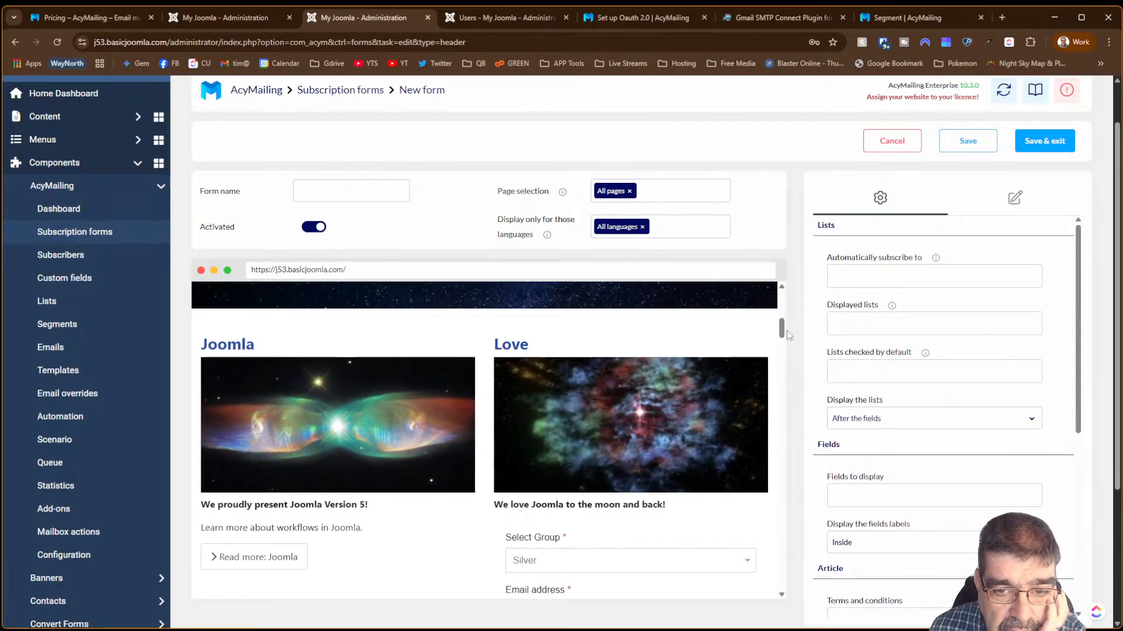
{"action": "scroll", "coordinate": [787, 335], "scroll_direction": "up", "scroll_amount": 7}
{"action": "left_click", "coordinate": [884, 283]}
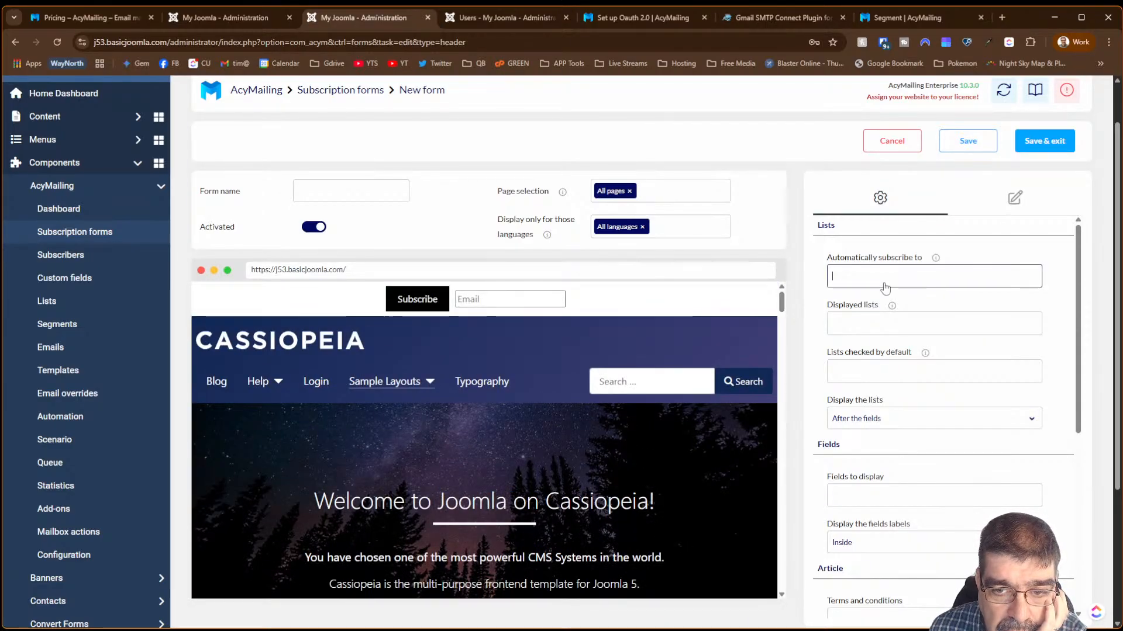
{"action": "left_click", "coordinate": [871, 298]}
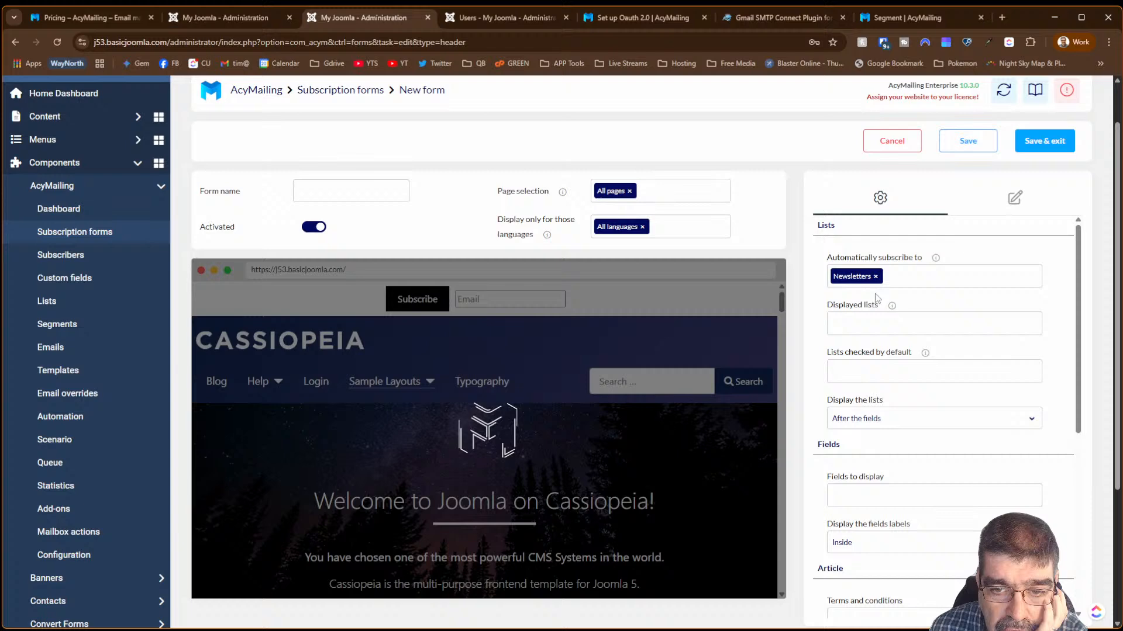
{"action": "left_click", "coordinate": [875, 328]}
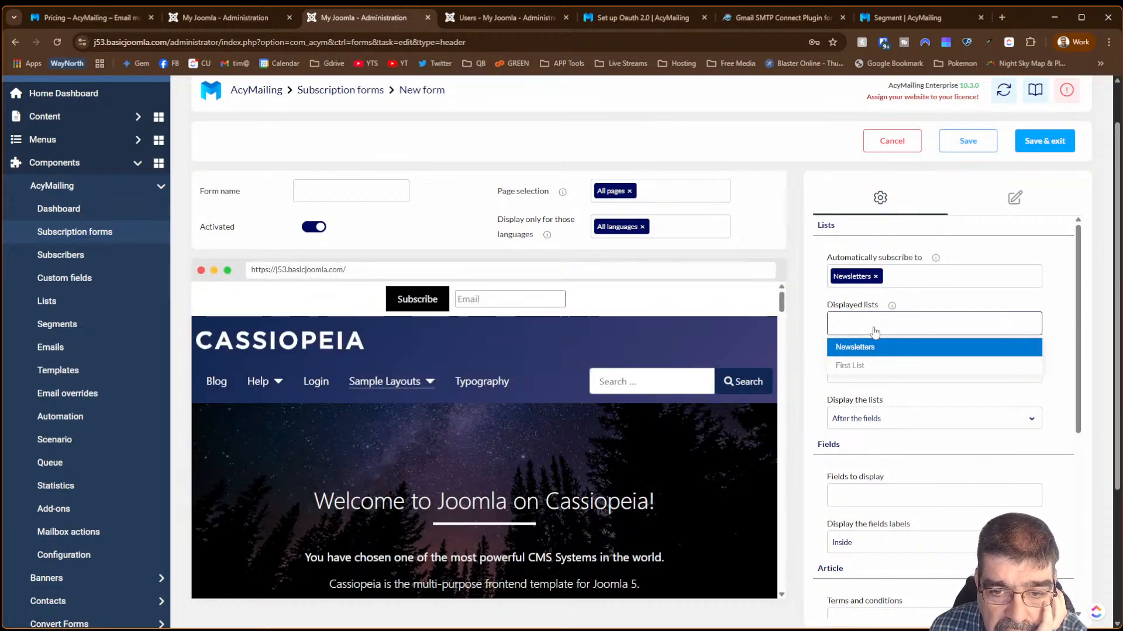
{"action": "left_click", "coordinate": [872, 347]}
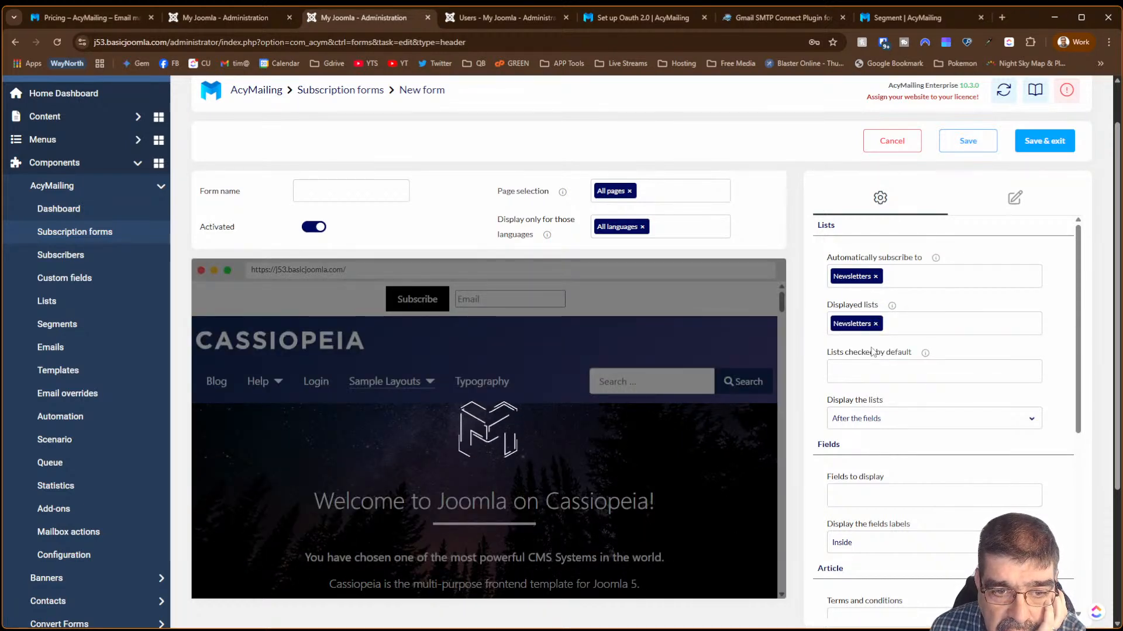
- Show the lists before the fields and have Newsletters checked by default
{"action": "left_click", "coordinate": [857, 429]}
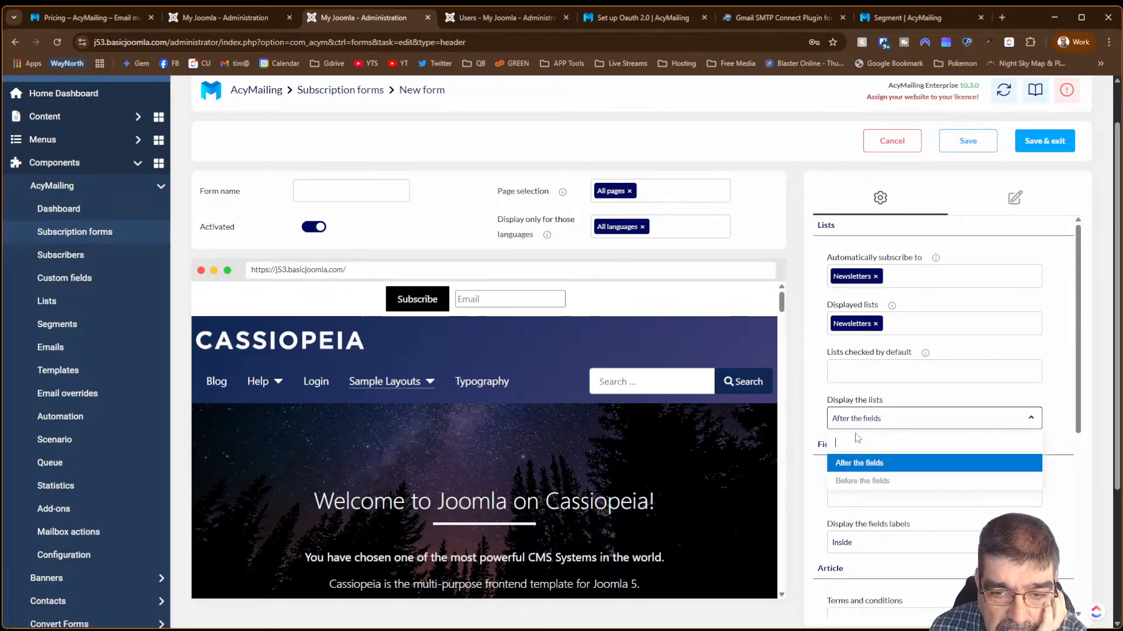
{"action": "left_click", "coordinate": [859, 481]}
{"action": "left_click", "coordinate": [855, 371]}
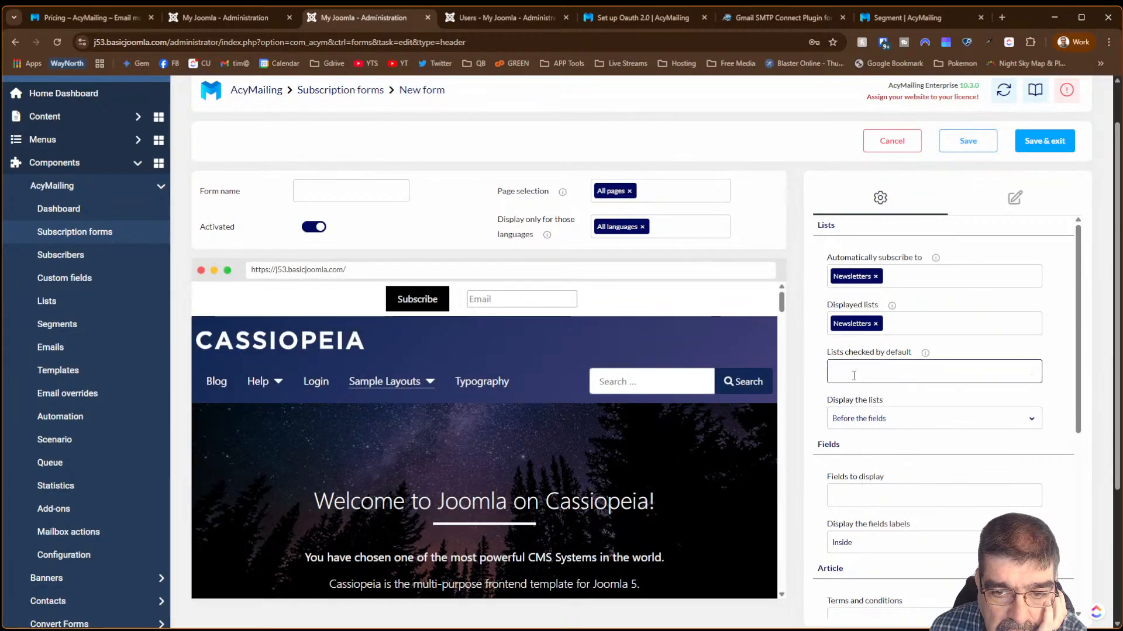
{"action": "left_click", "coordinate": [854, 394]}
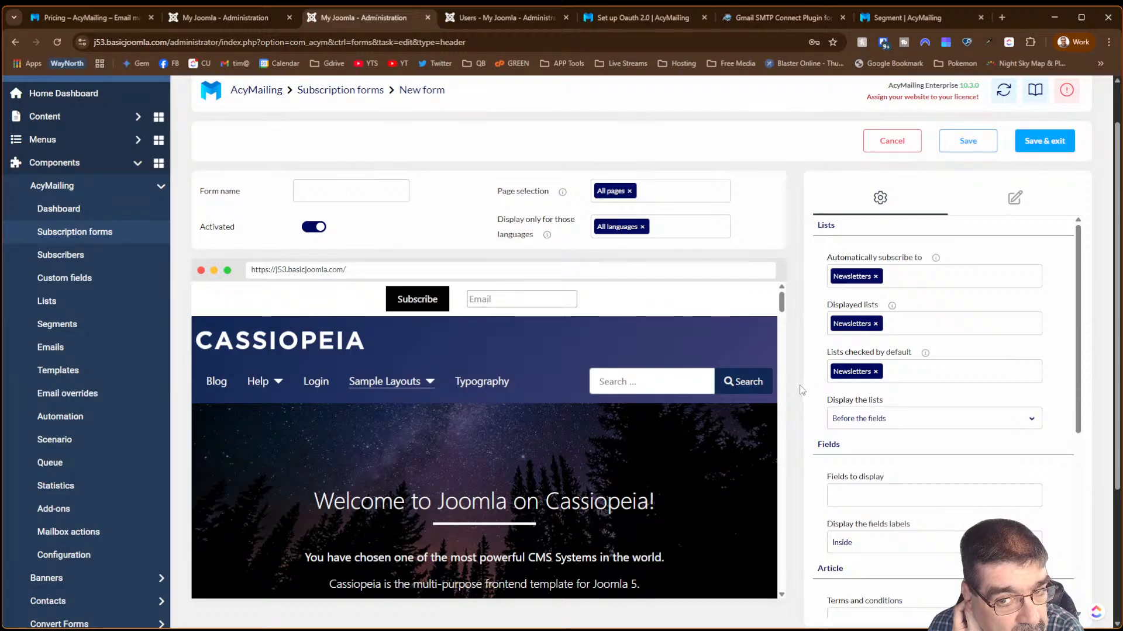
{"action": "scroll", "coordinate": [935, 401], "scroll_direction": "down", "scroll_amount": 3}
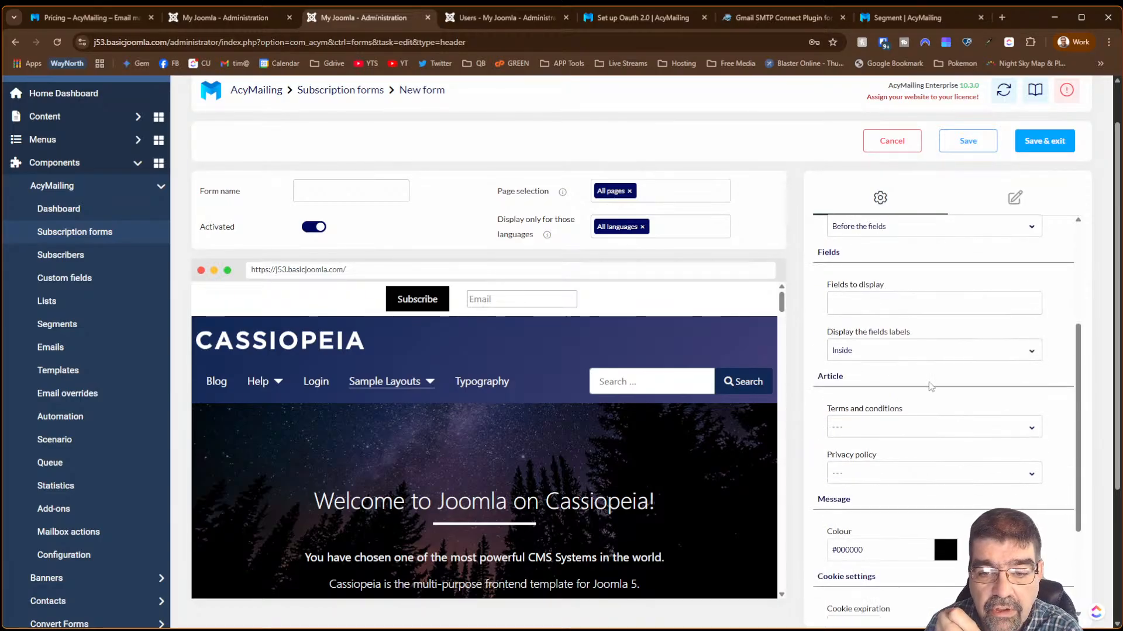
- Add the Birthday field to the displayed fields, then remove it again
{"action": "left_click", "coordinate": [915, 313]}
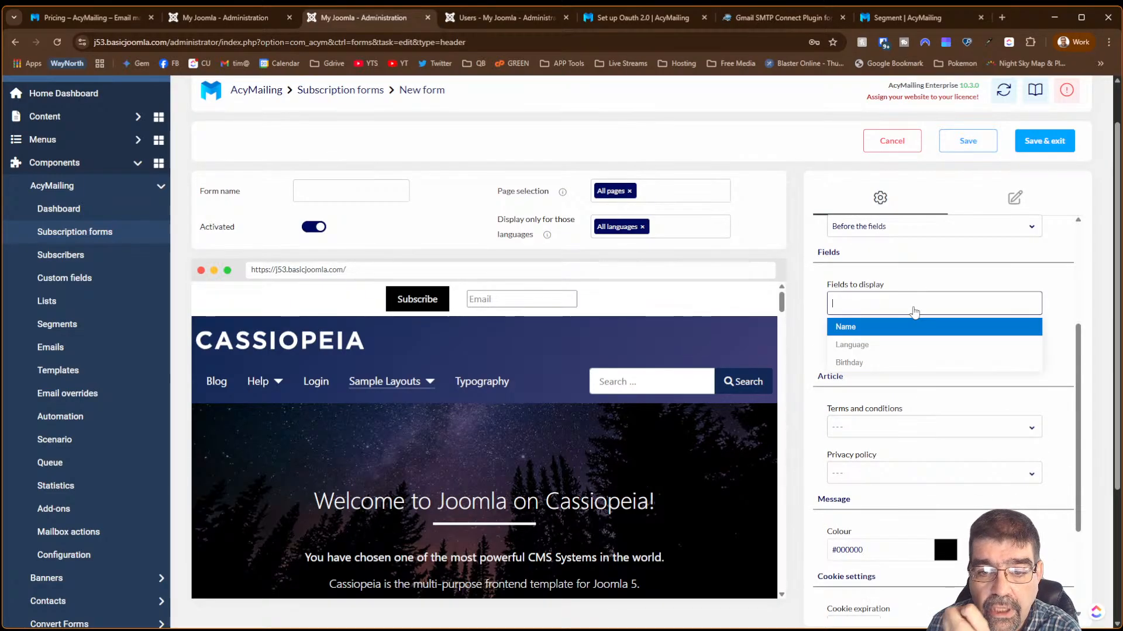
{"action": "left_click", "coordinate": [886, 363]}
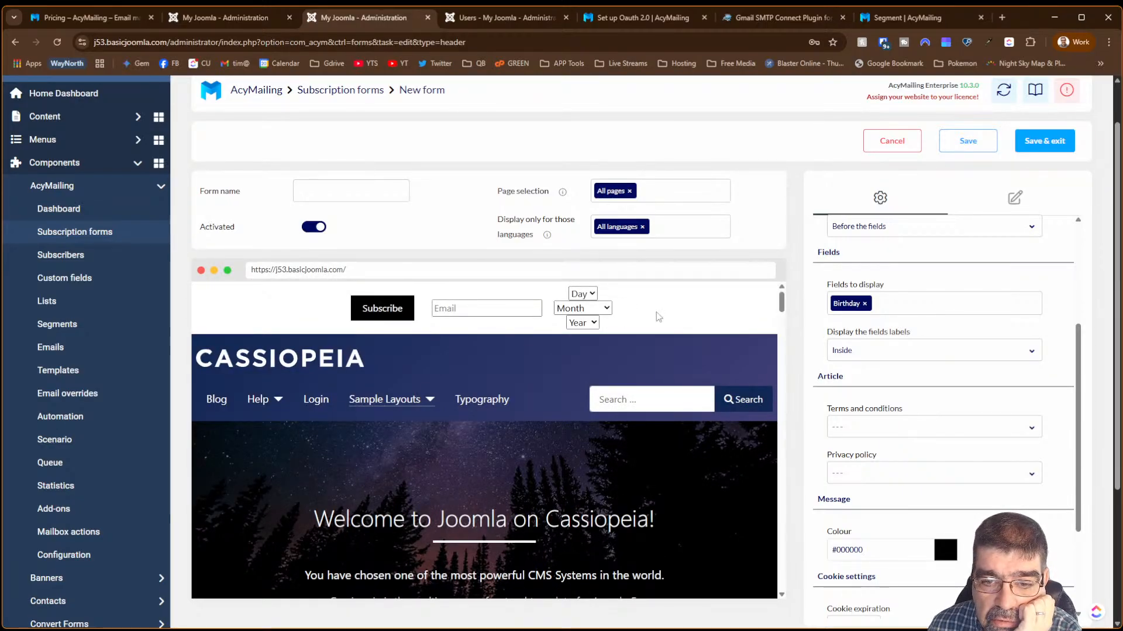
{"action": "left_click", "coordinate": [871, 310]}
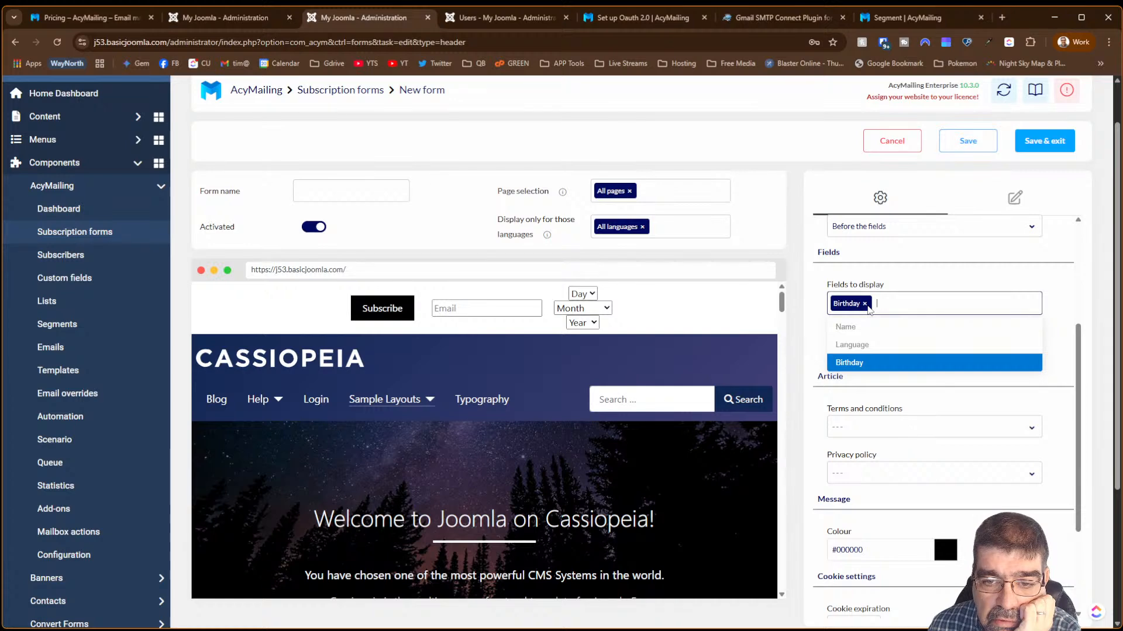
{"action": "left_click", "coordinate": [865, 304]}
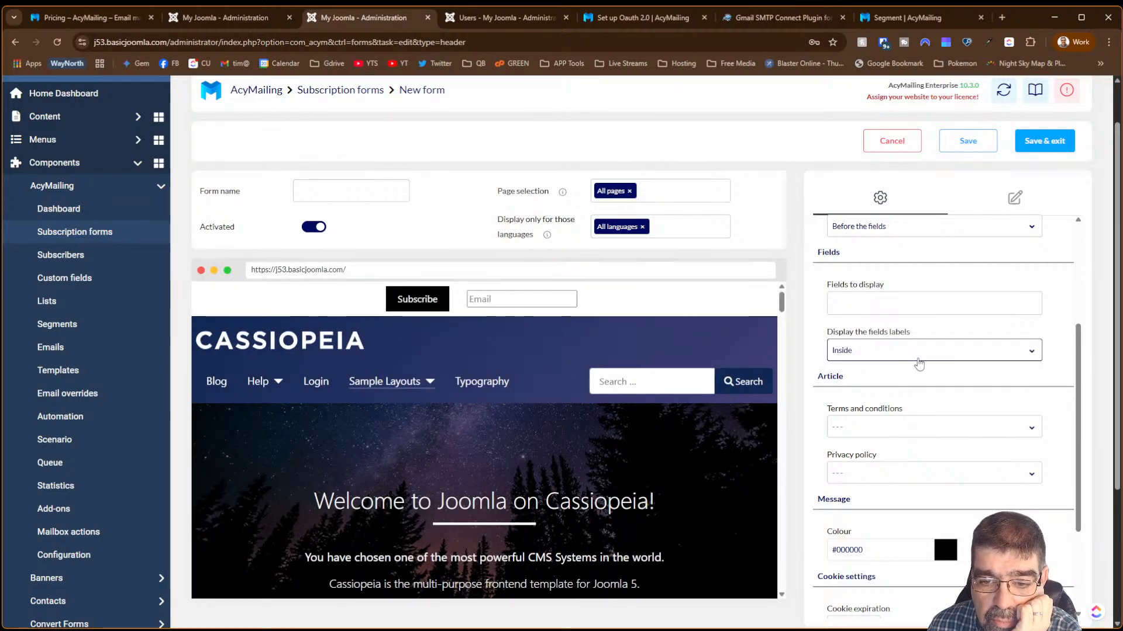
- Change the form's message colour to orange #d67e16
{"action": "scroll", "coordinate": [889, 386], "scroll_direction": "down", "scroll_amount": 2}
{"action": "left_click", "coordinate": [946, 403]}
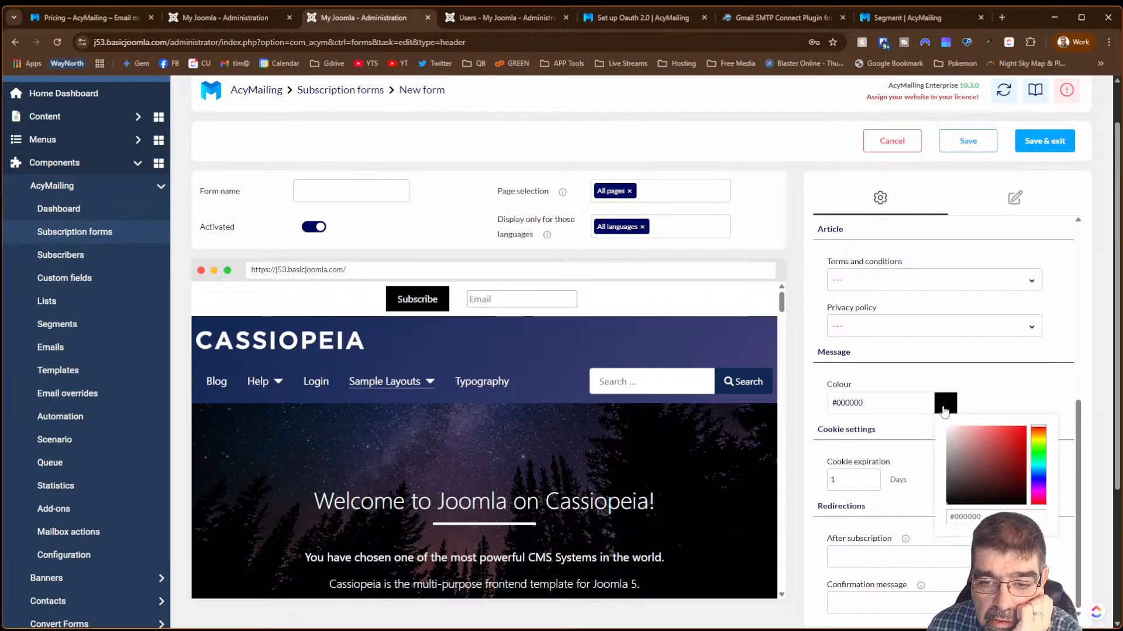
{"action": "left_click", "coordinate": [1040, 438]}
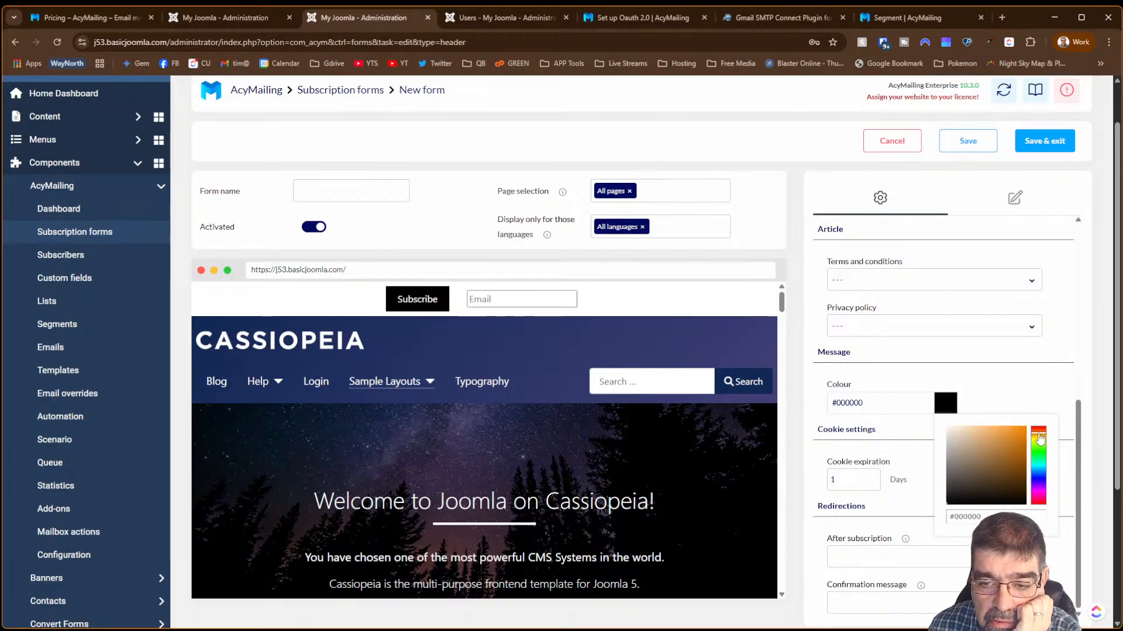
{"action": "left_click", "coordinate": [1010, 445]}
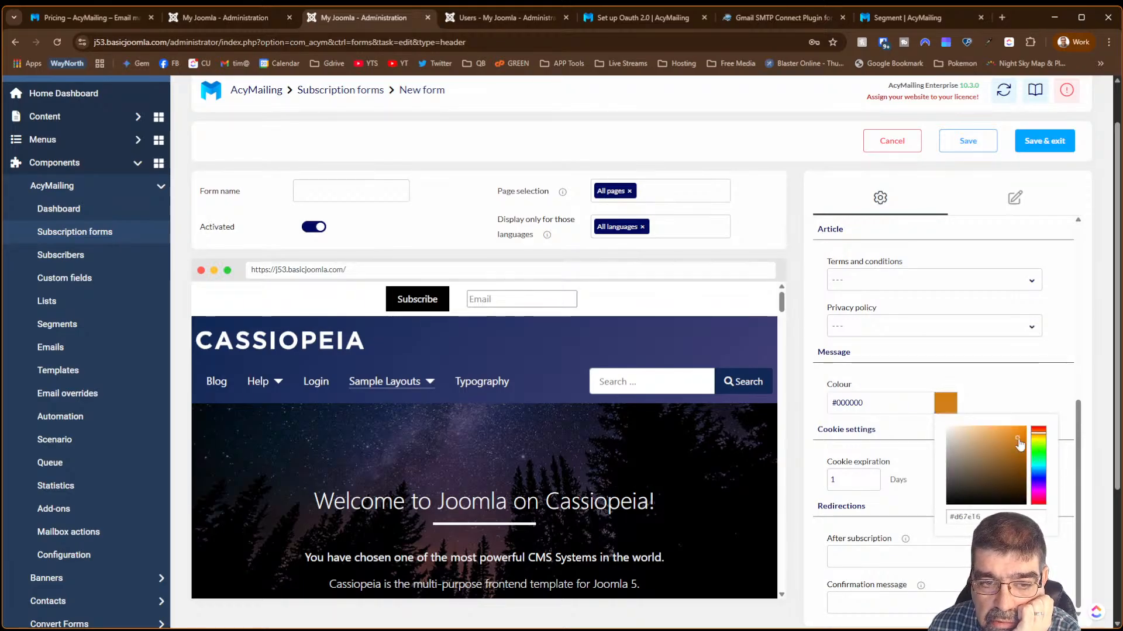
{"action": "left_click", "coordinate": [816, 477]}
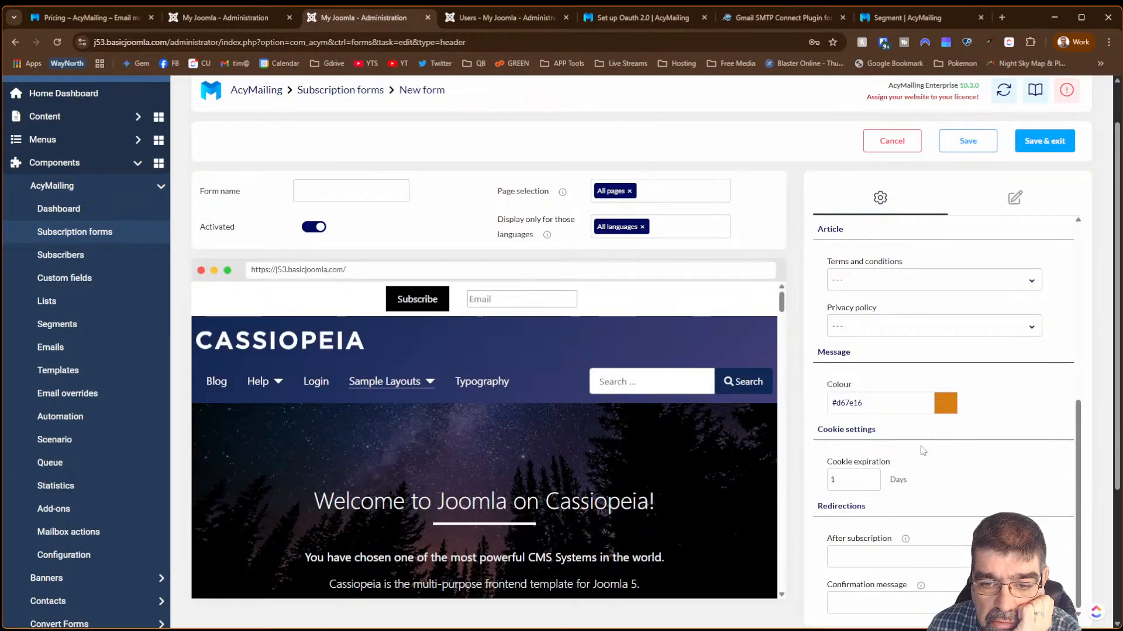
- Review the after-subscription redirect and confirmation message settings
{"action": "scroll", "coordinate": [946, 455], "scroll_direction": "down", "scroll_amount": 3}
{"action": "left_click", "coordinate": [842, 365]}
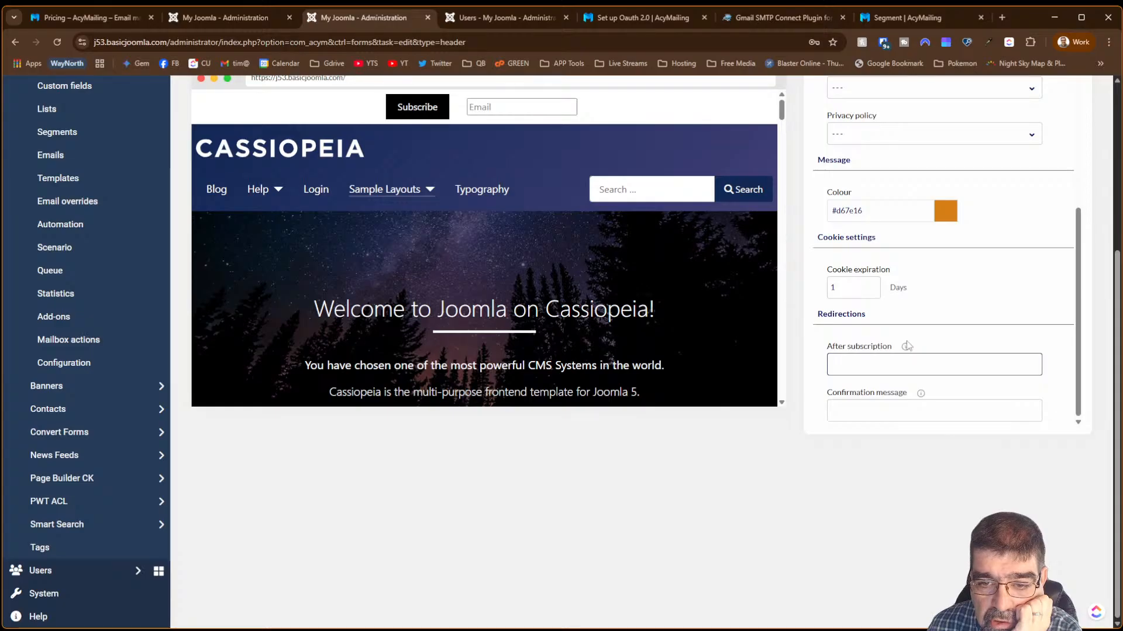
{"action": "mouse_move", "coordinate": [906, 348]}
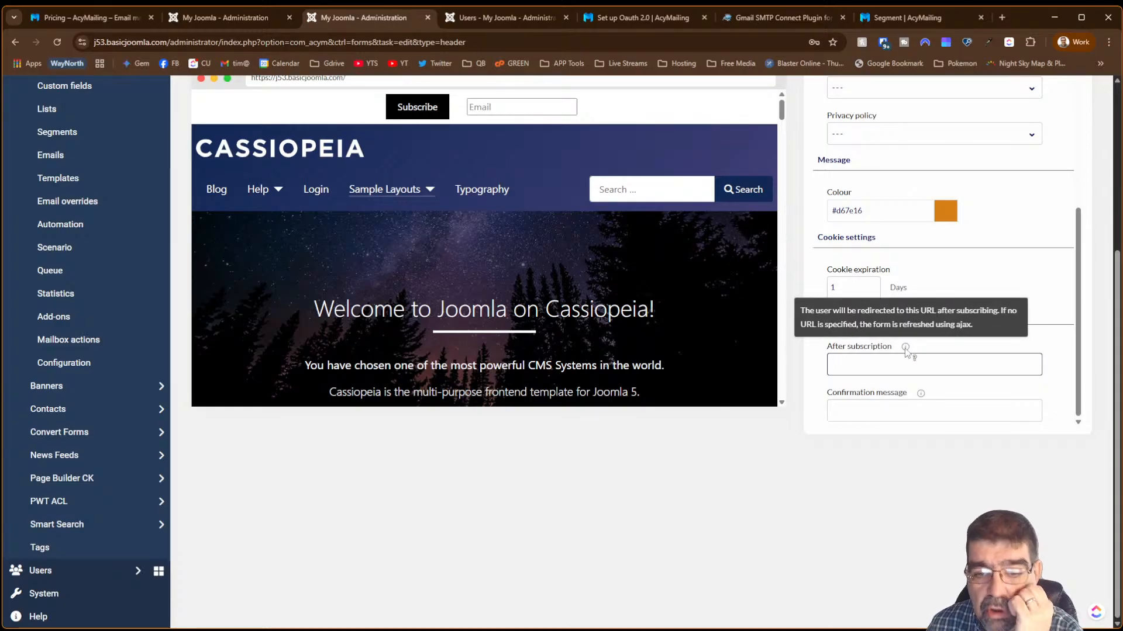
{"action": "left_click", "coordinate": [921, 393]}
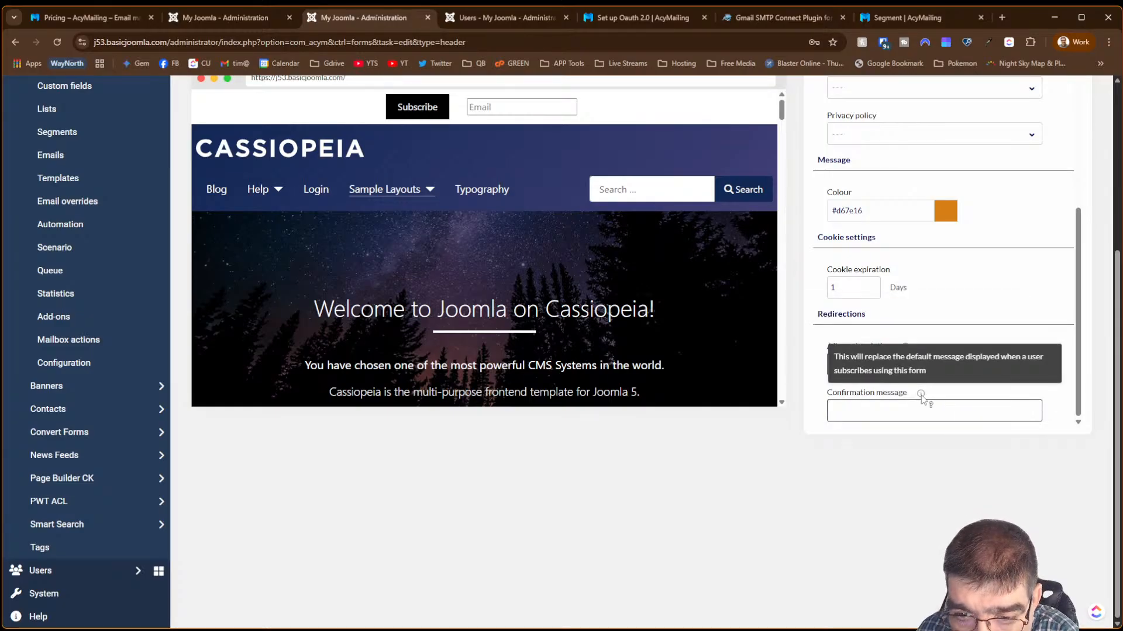
{"action": "scroll", "coordinate": [992, 263], "scroll_direction": "up", "scroll_amount": 5}
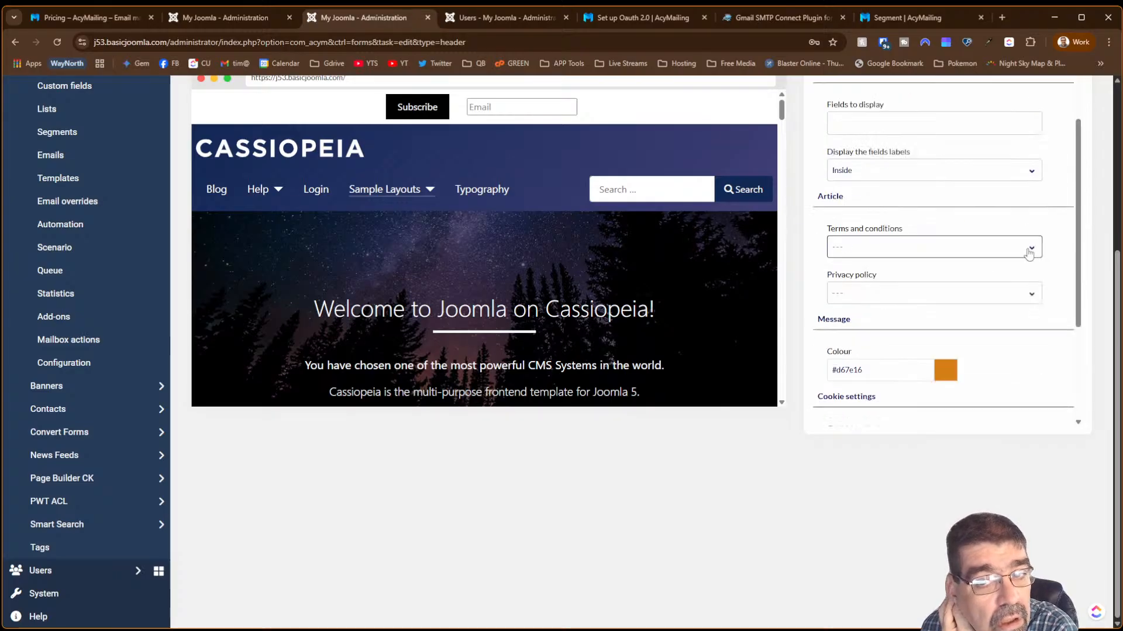
{"action": "scroll", "coordinate": [1016, 260], "scroll_direction": "down", "scroll_amount": 3}
{"action": "scroll", "coordinate": [1016, 263], "scroll_direction": "up", "scroll_amount": 3}
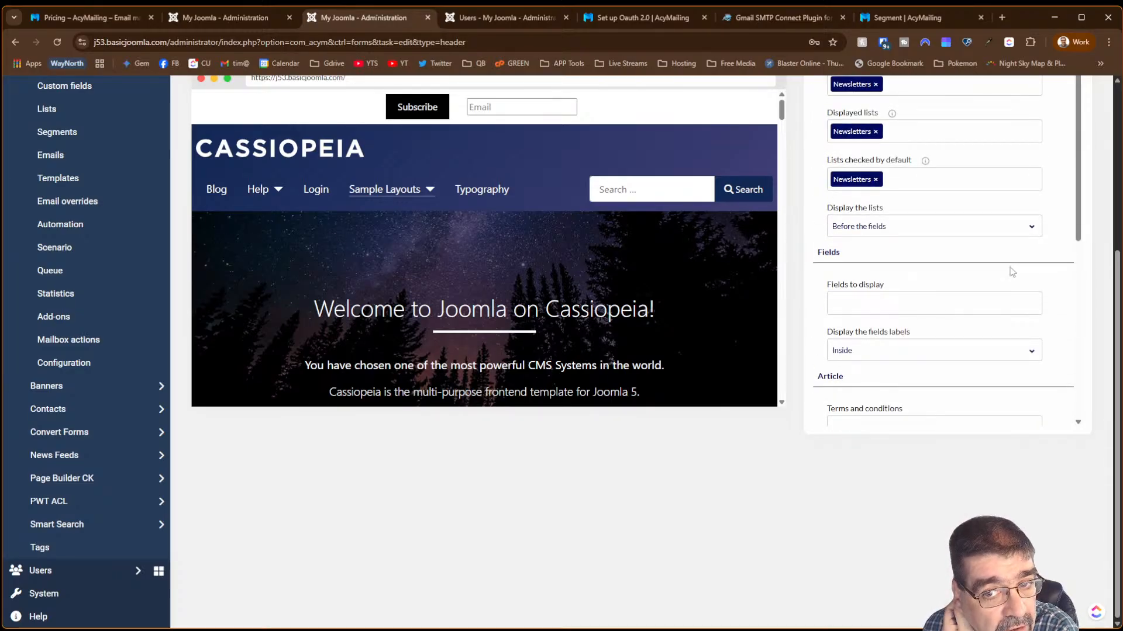
{"action": "scroll", "coordinate": [1012, 271], "scroll_direction": "up", "scroll_amount": 3}
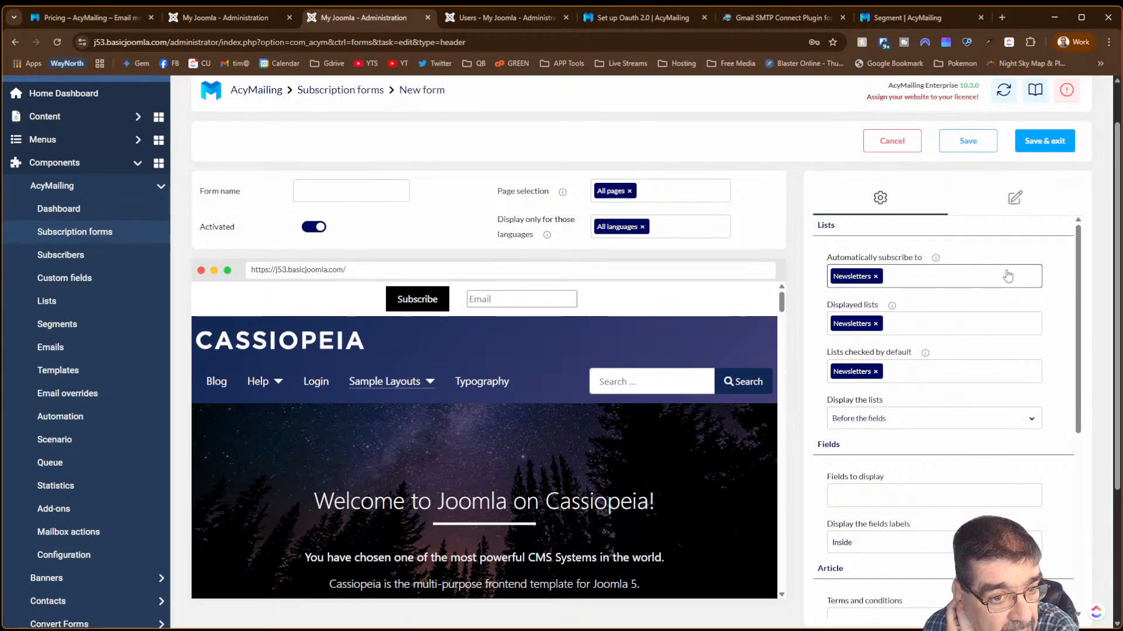
- Name the header form 'sub' and save it
{"action": "left_click", "coordinate": [395, 190]}
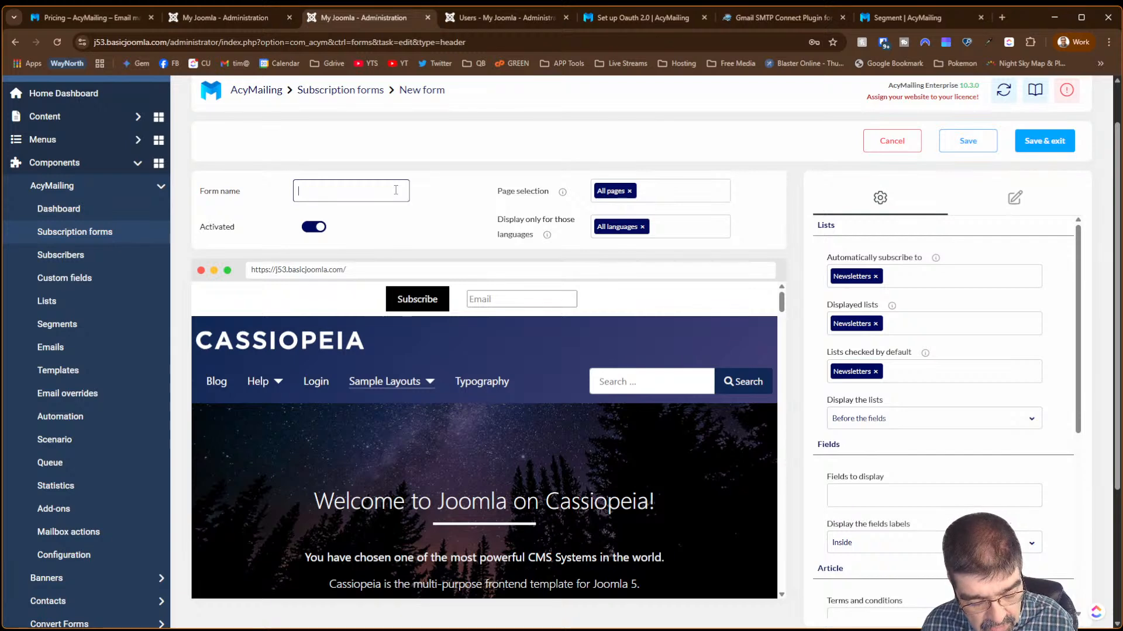
{"action": "type", "text": "sub"}
{"action": "left_click", "coordinate": [967, 141]}
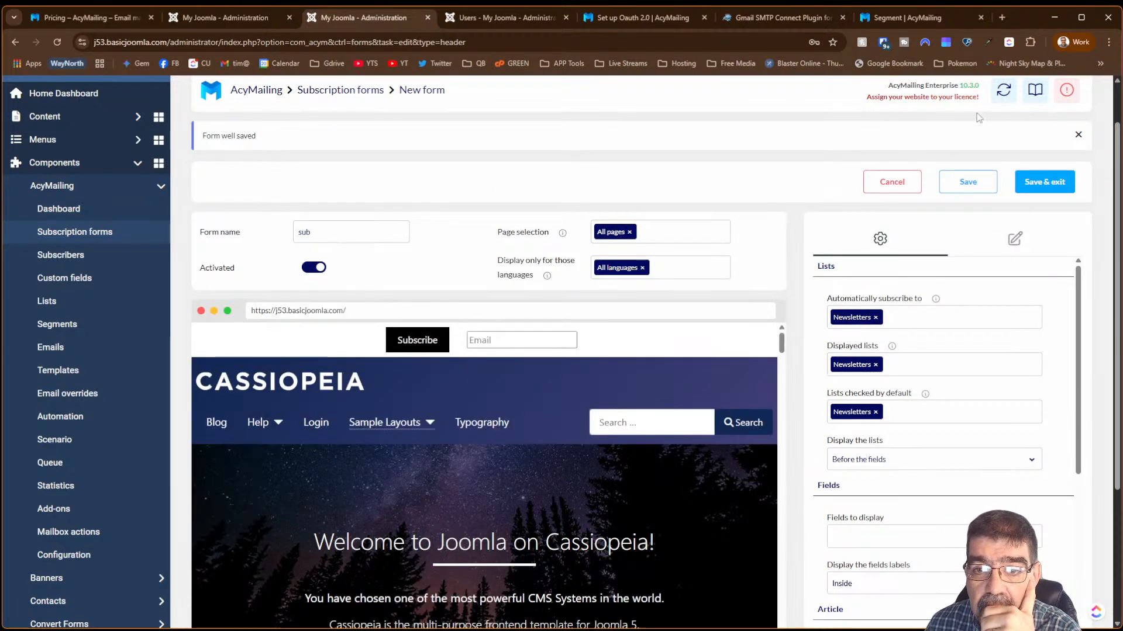
- Check the sub header bar on the live site in a new tab, then return to the form editor
{"action": "scroll", "coordinate": [1117, 139], "scroll_direction": "up", "scroll_amount": 2}
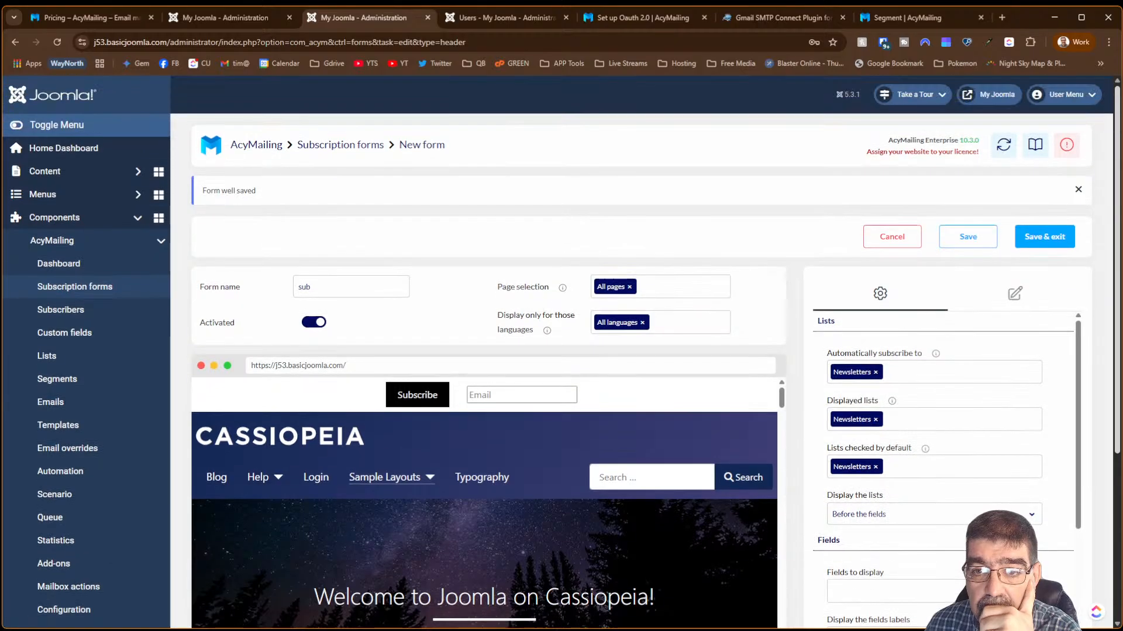
{"action": "left_click", "coordinate": [989, 95]}
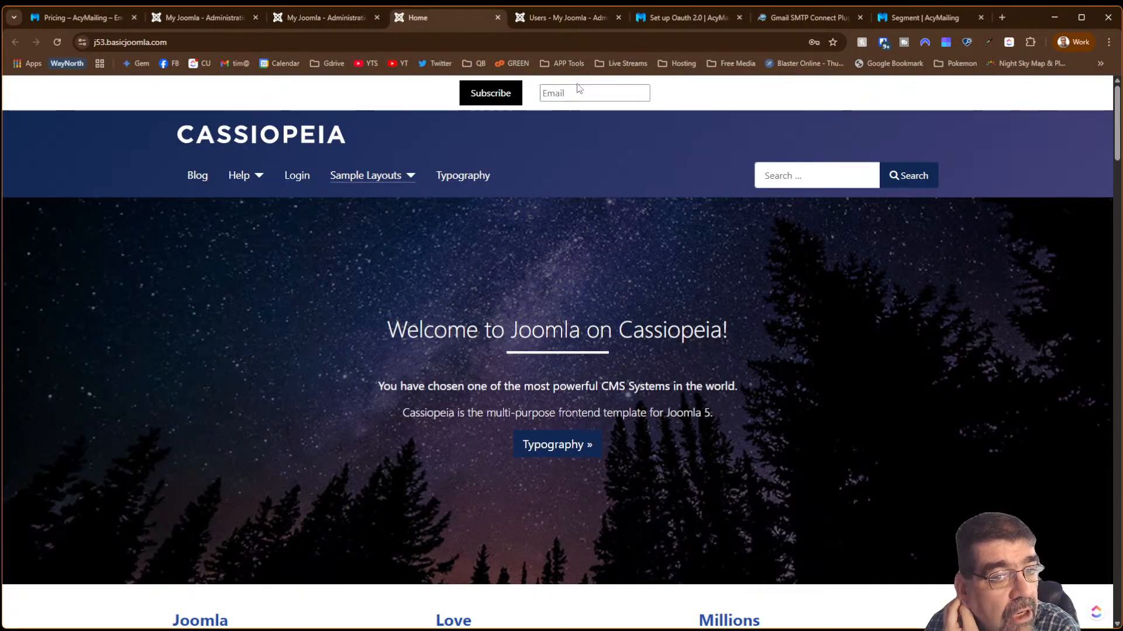
{"action": "left_click", "coordinate": [304, 18]}
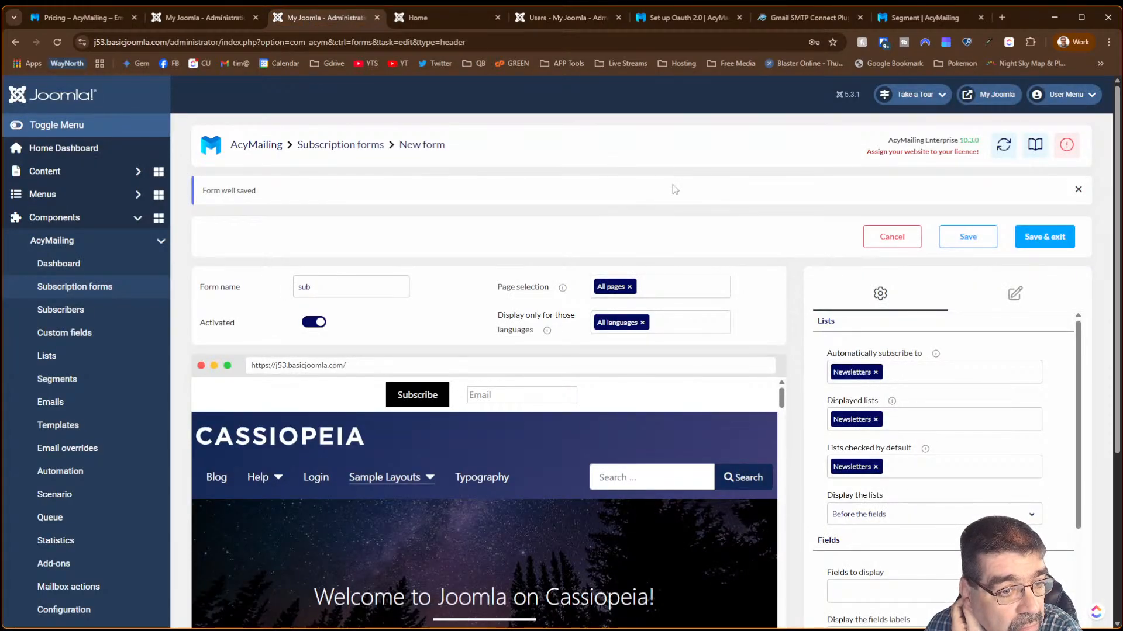
{"action": "scroll", "coordinate": [860, 236], "scroll_direction": "down", "scroll_amount": 3}
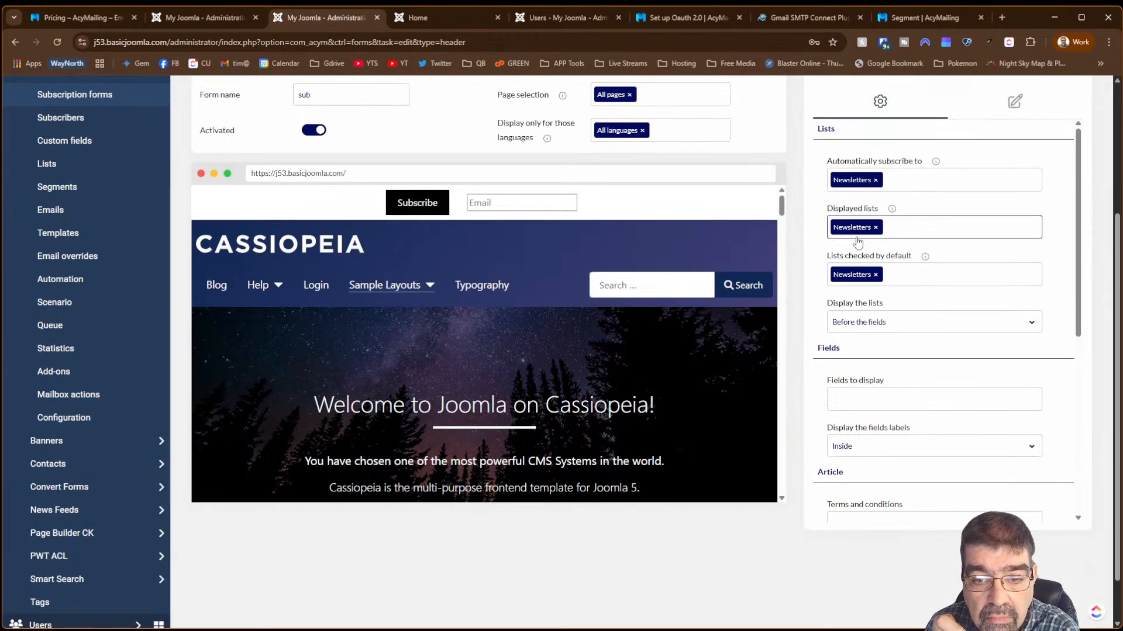
{"action": "scroll", "coordinate": [860, 242], "scroll_direction": "down", "scroll_amount": 3}
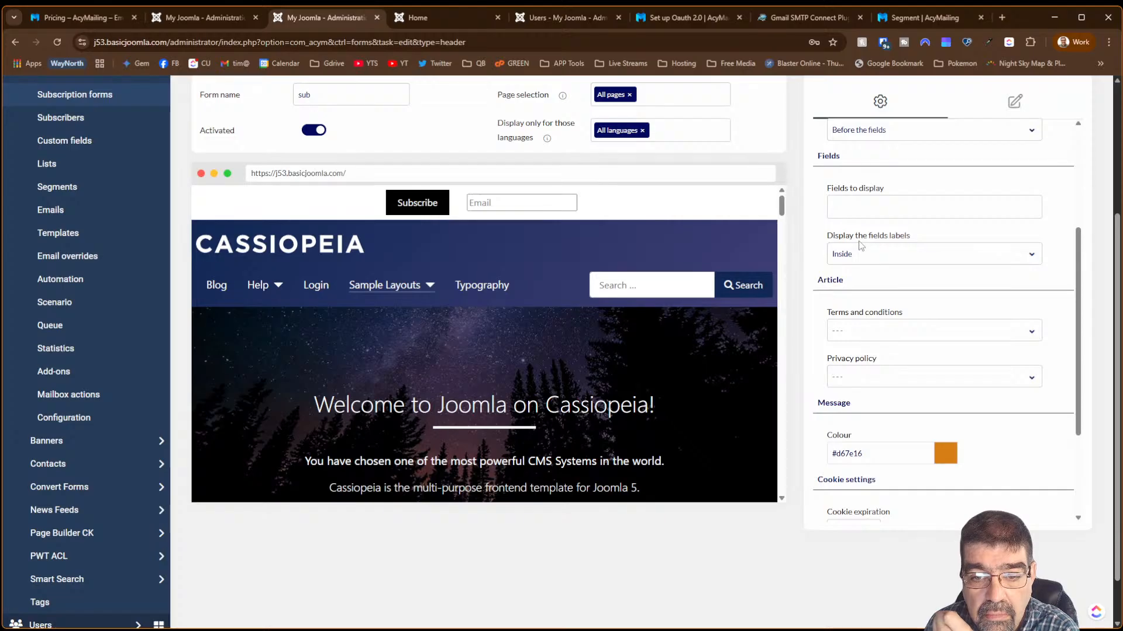
{"action": "scroll", "coordinate": [859, 244], "scroll_direction": "down", "scroll_amount": 3}
{"action": "scroll", "coordinate": [857, 243], "scroll_direction": "up", "scroll_amount": 5}
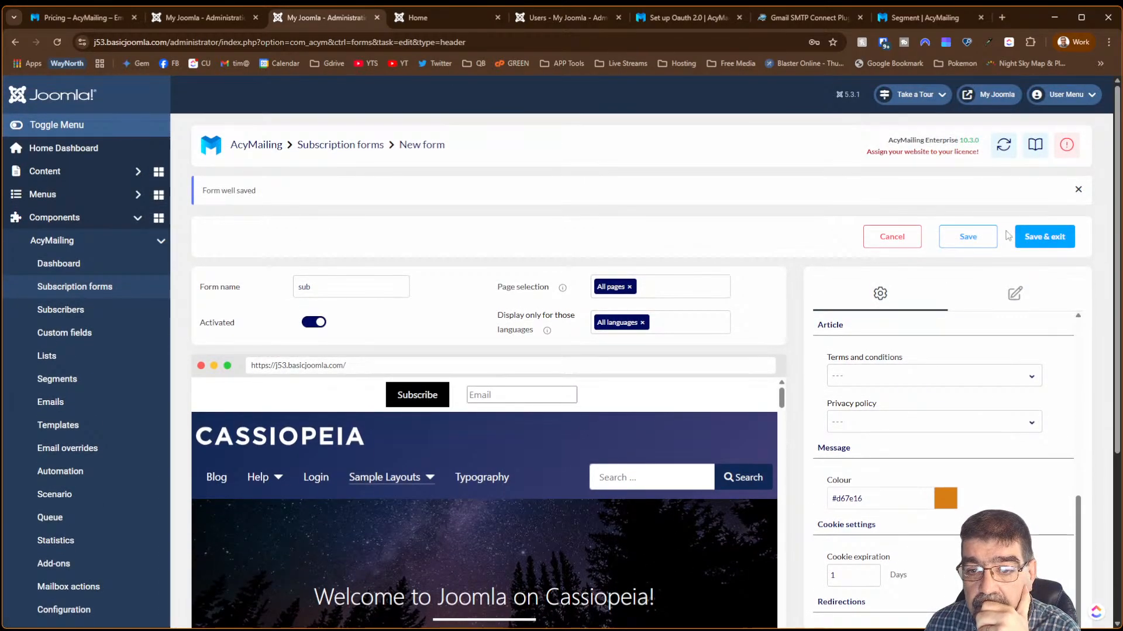
- Save and close the sub form, then create a new Popup-type subscription form
{"action": "left_click", "coordinate": [1034, 240]}
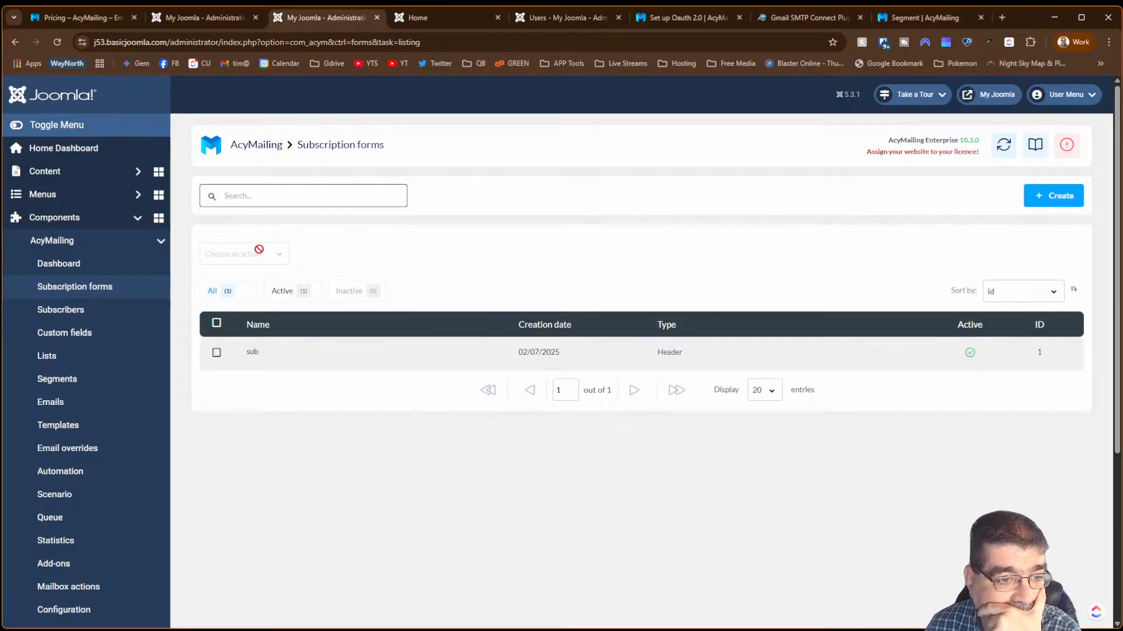
{"action": "left_click", "coordinate": [1046, 197]}
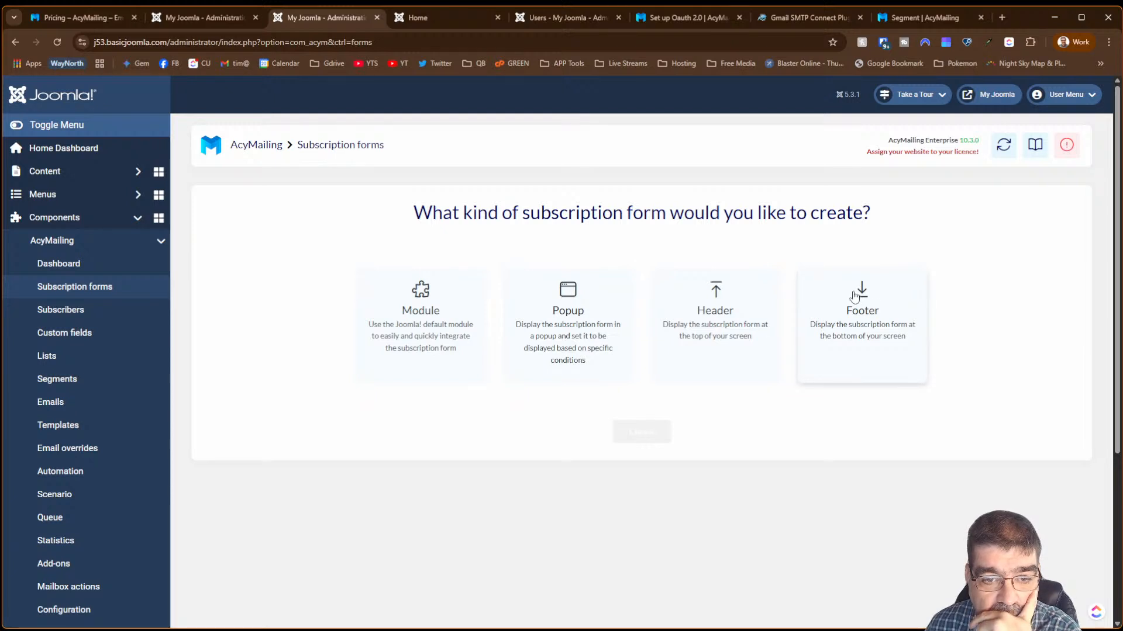
{"action": "left_click", "coordinate": [614, 307]}
{"action": "scroll", "coordinate": [564, 328], "scroll_direction": "down", "scroll_amount": 2}
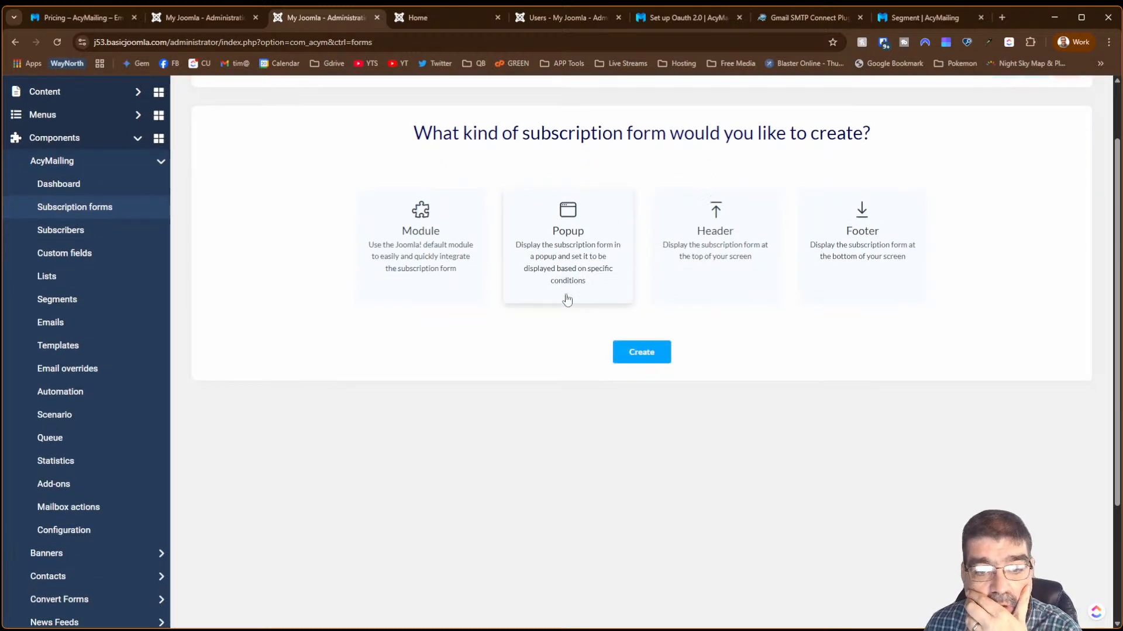
{"action": "left_click", "coordinate": [614, 352]}
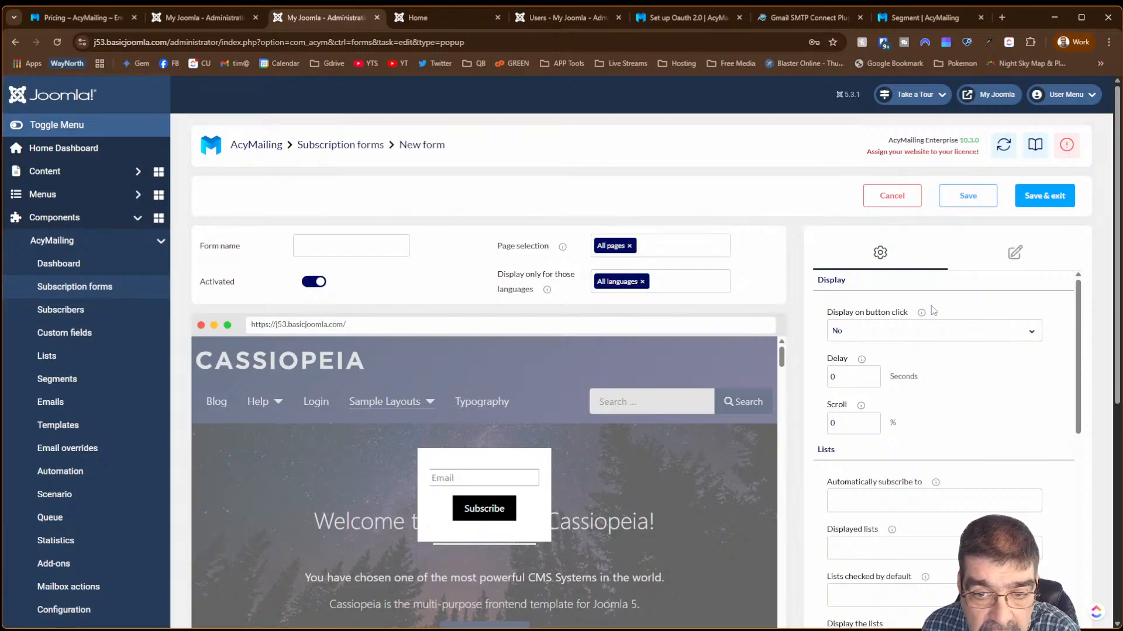
{"action": "scroll", "coordinate": [933, 310], "scroll_direction": "down", "scroll_amount": 6}
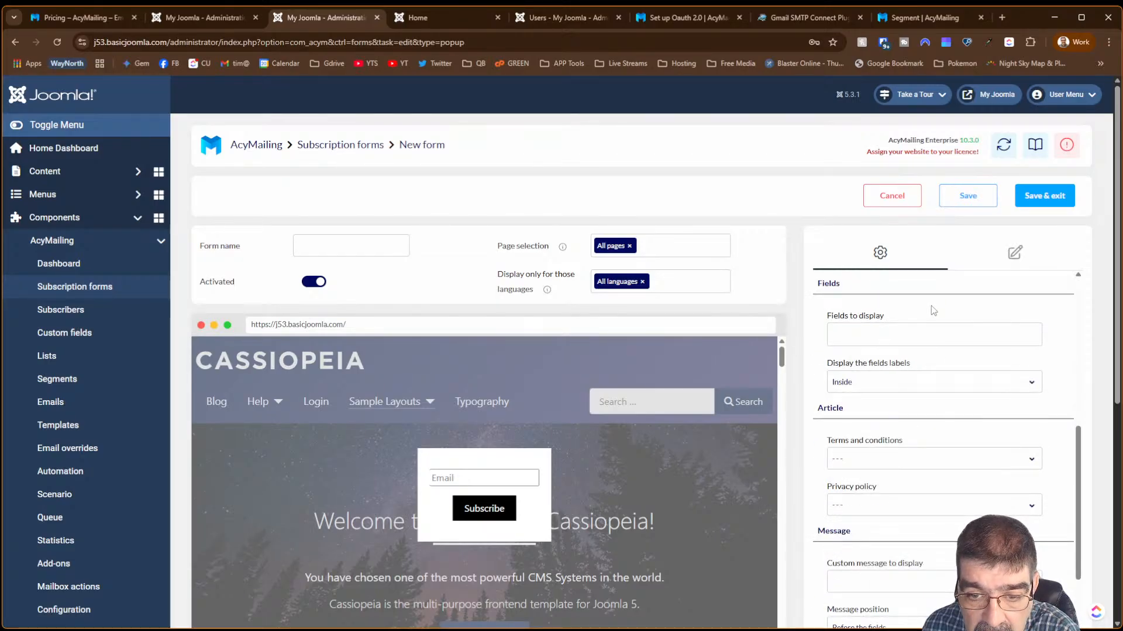
{"action": "scroll", "coordinate": [934, 310], "scroll_direction": "down", "scroll_amount": 4}
- Keep Display on button click at No, set Scroll to 50, name the popup 'scroll' and save
{"action": "scroll", "coordinate": [932, 322], "scroll_direction": "up", "scroll_amount": 10}
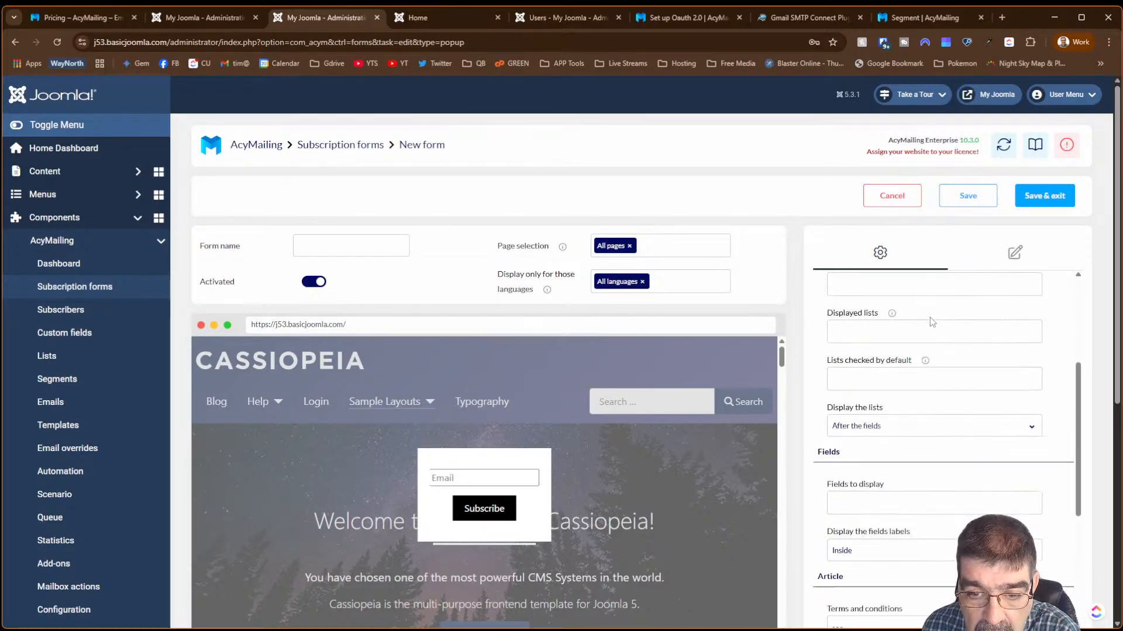
{"action": "left_click", "coordinate": [925, 332]}
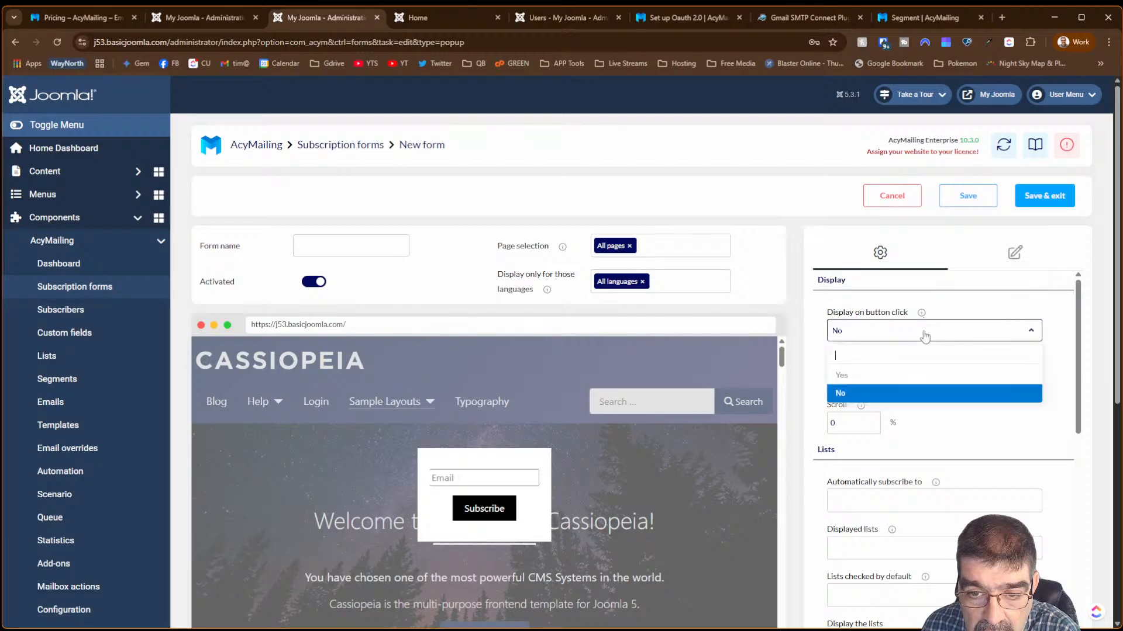
{"action": "left_click", "coordinate": [924, 334]}
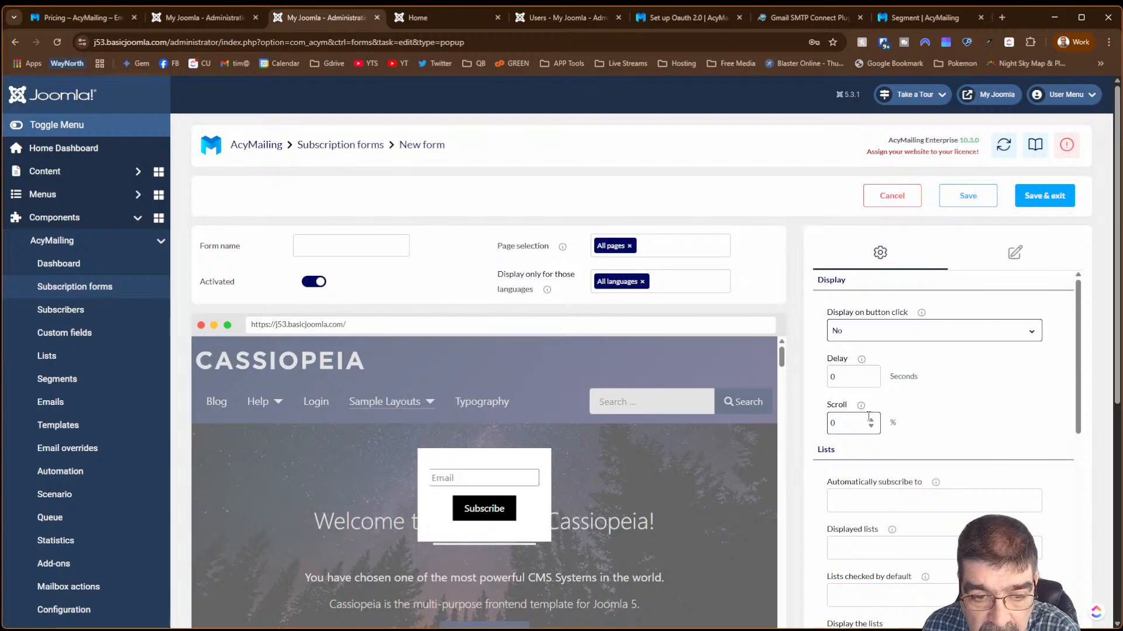
{"action": "left_click_drag", "start_coordinate": [852, 423], "coordinate": [812, 421]}
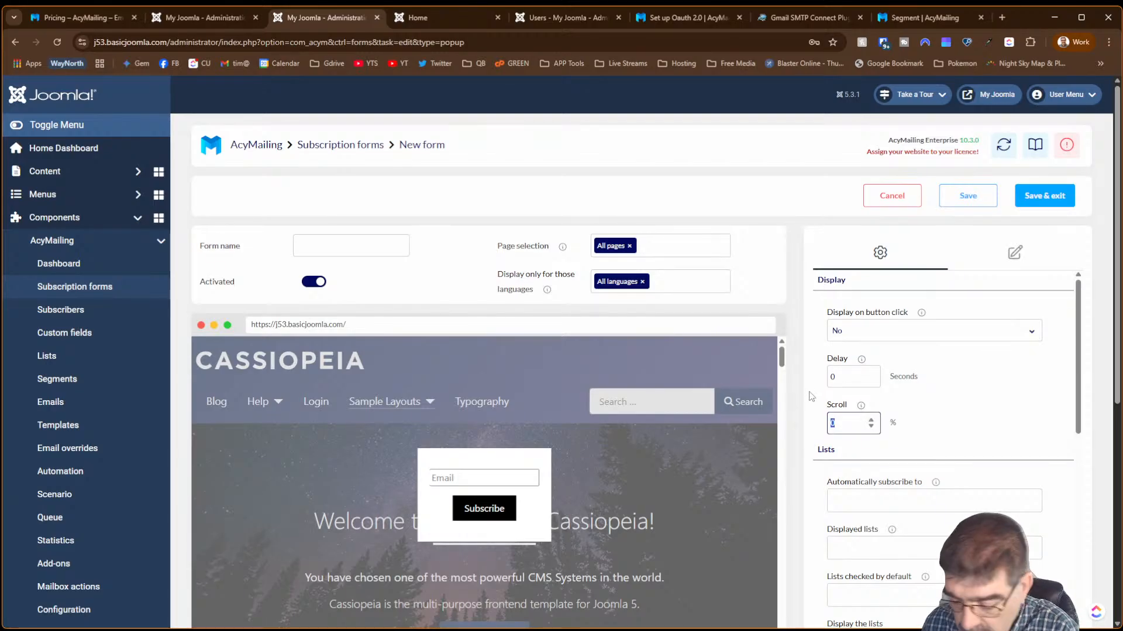
{"action": "type", "text": "50"}
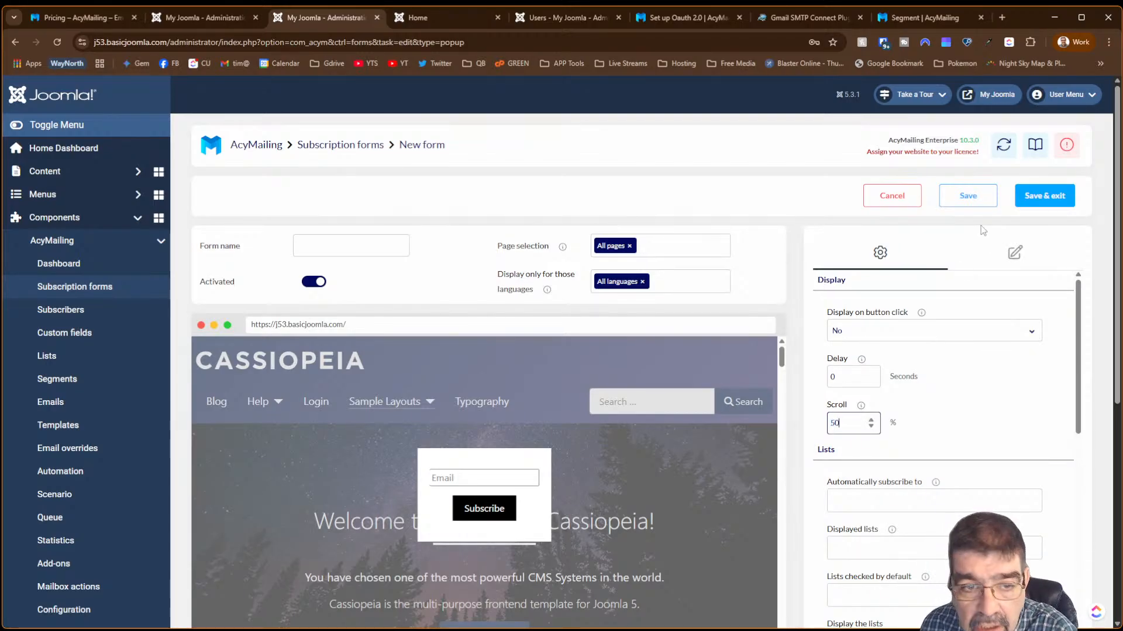
{"action": "left_click", "coordinate": [393, 239]}
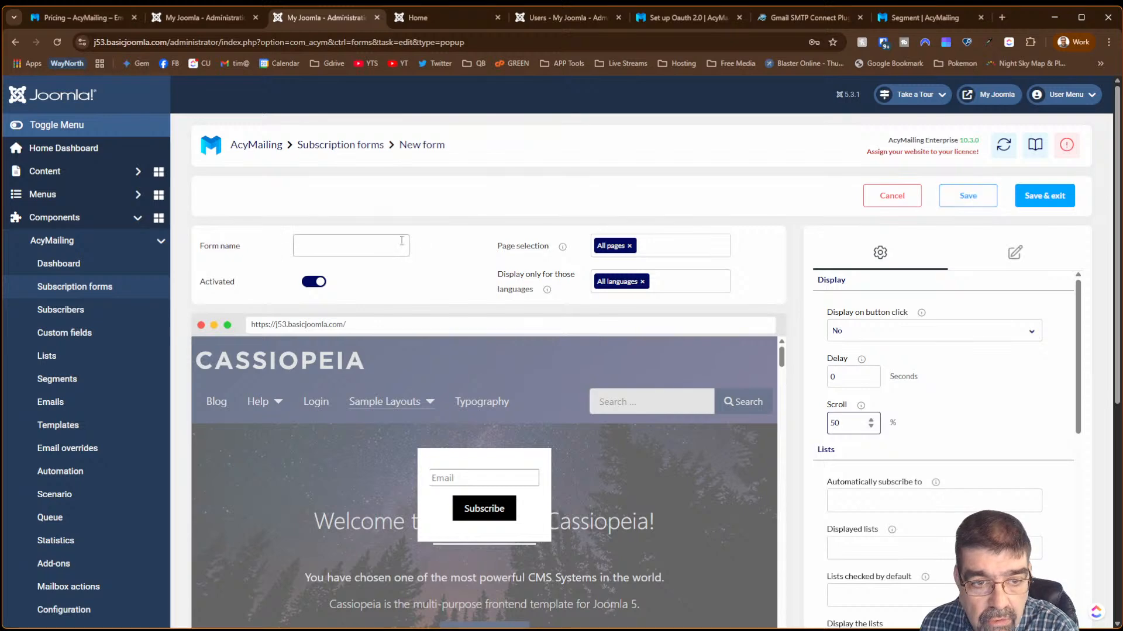
{"action": "type", "text": "scr"}
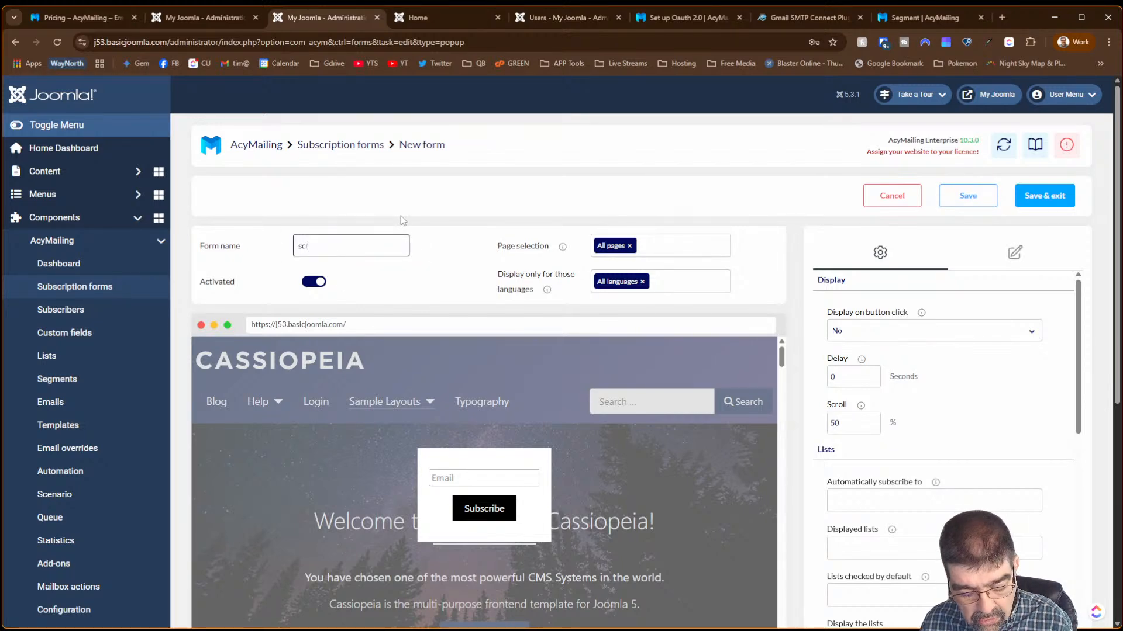
{"action": "type", "text": "oll"}
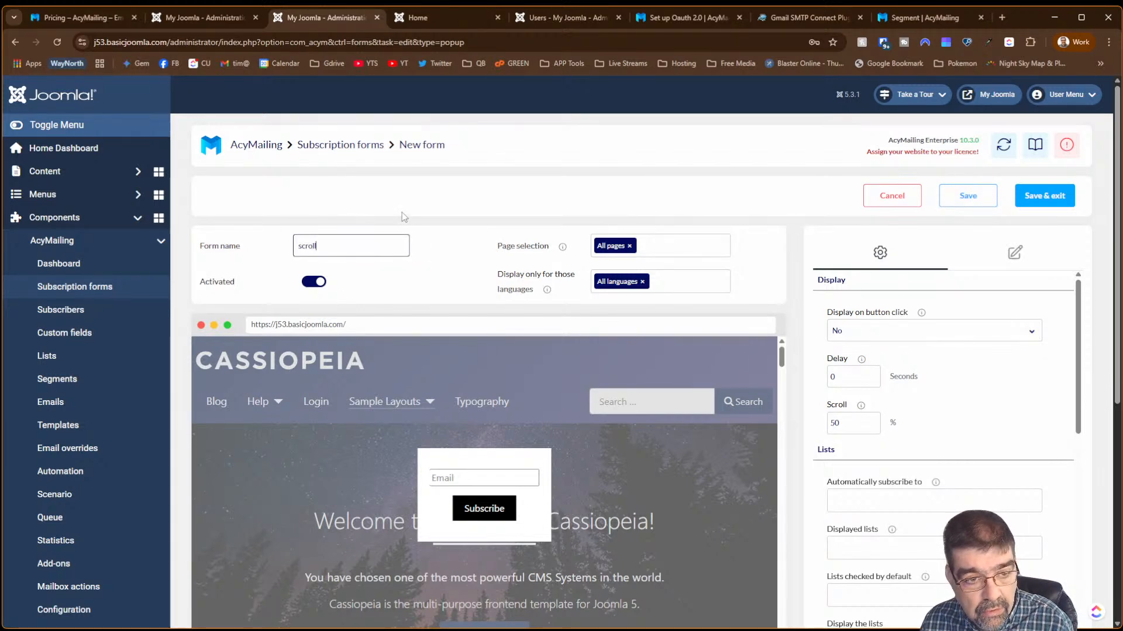
{"action": "left_click", "coordinate": [1056, 200]}
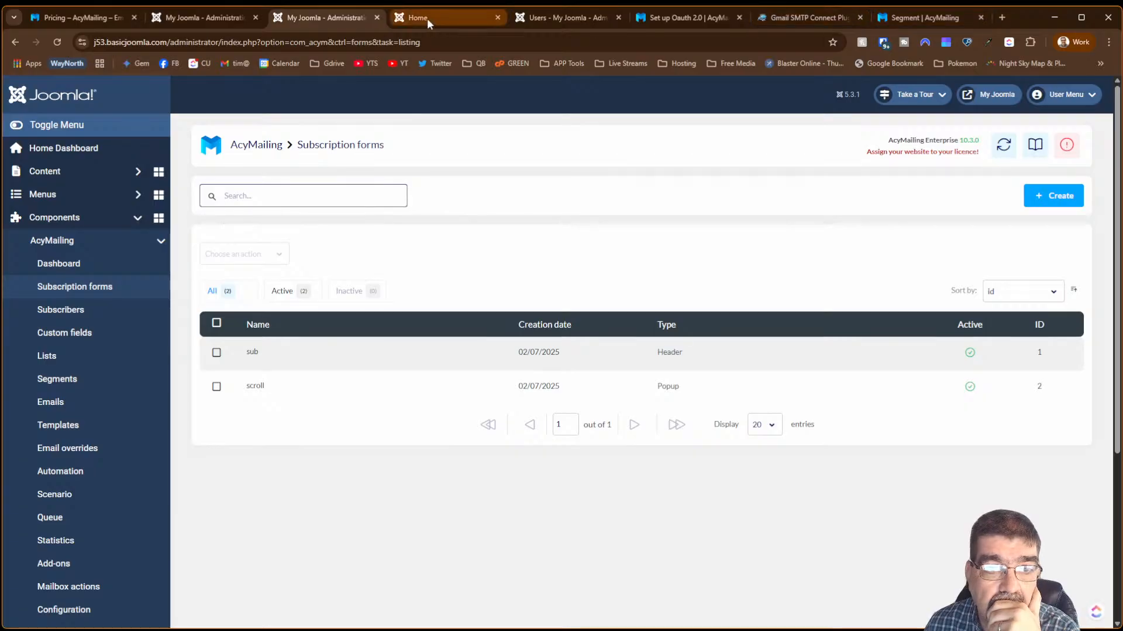
- Reload the homepage, scroll until the scroll popup appears, close it, and return to the admin tab
{"action": "left_click", "coordinate": [427, 18]}
{"action": "left_click", "coordinate": [56, 42]}
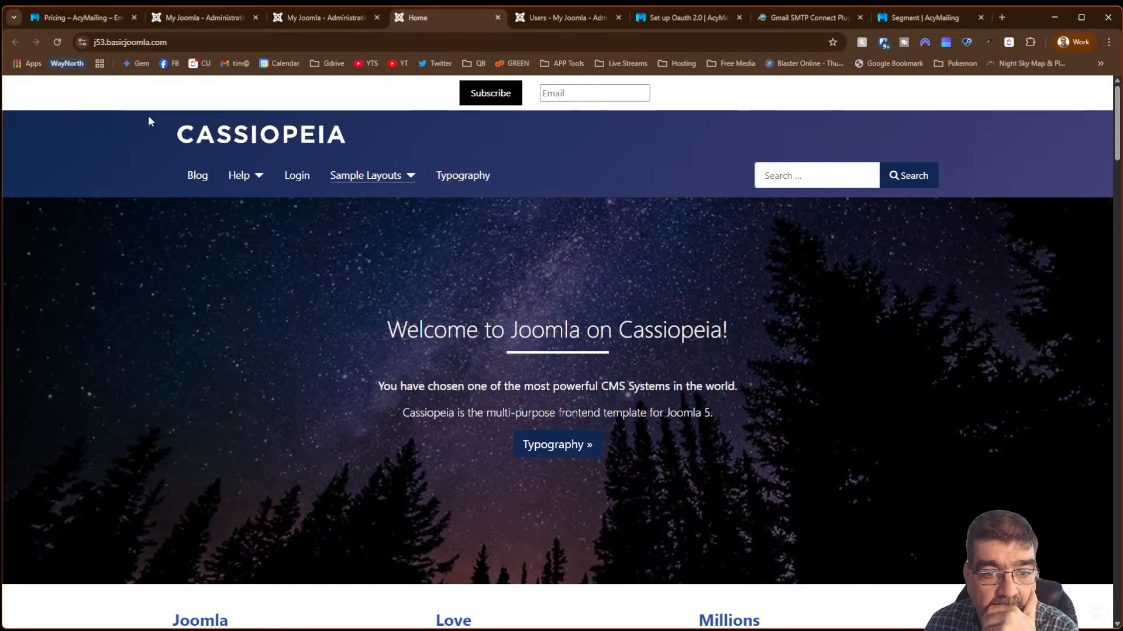
{"action": "scroll", "coordinate": [882, 211], "scroll_direction": "down", "scroll_amount": 10}
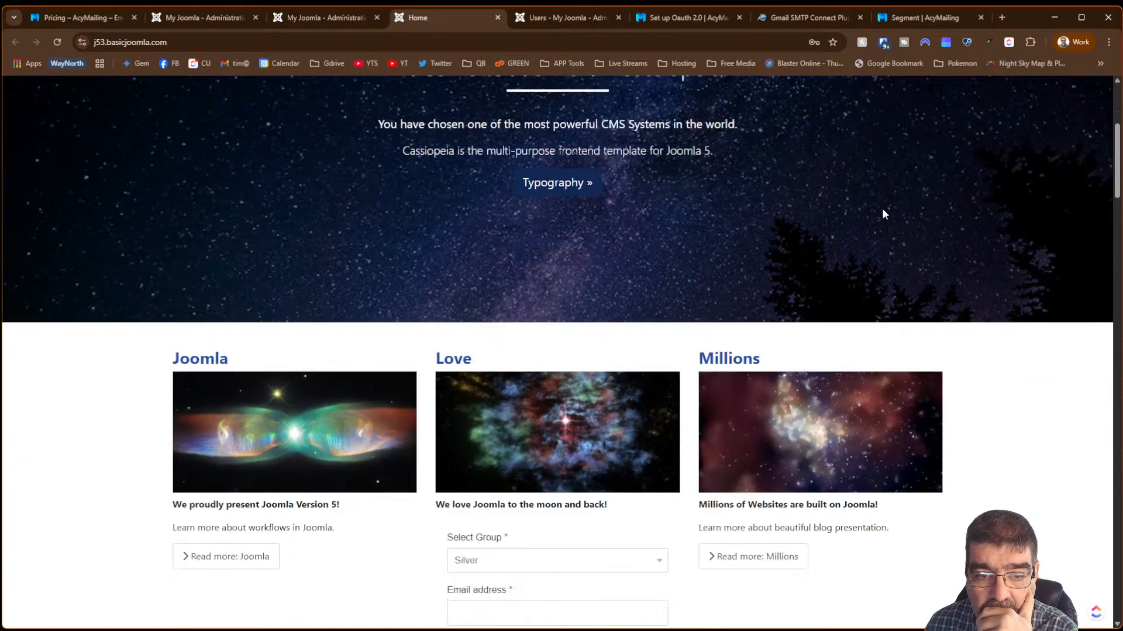
{"action": "scroll", "coordinate": [883, 215], "scroll_direction": "down", "scroll_amount": 6}
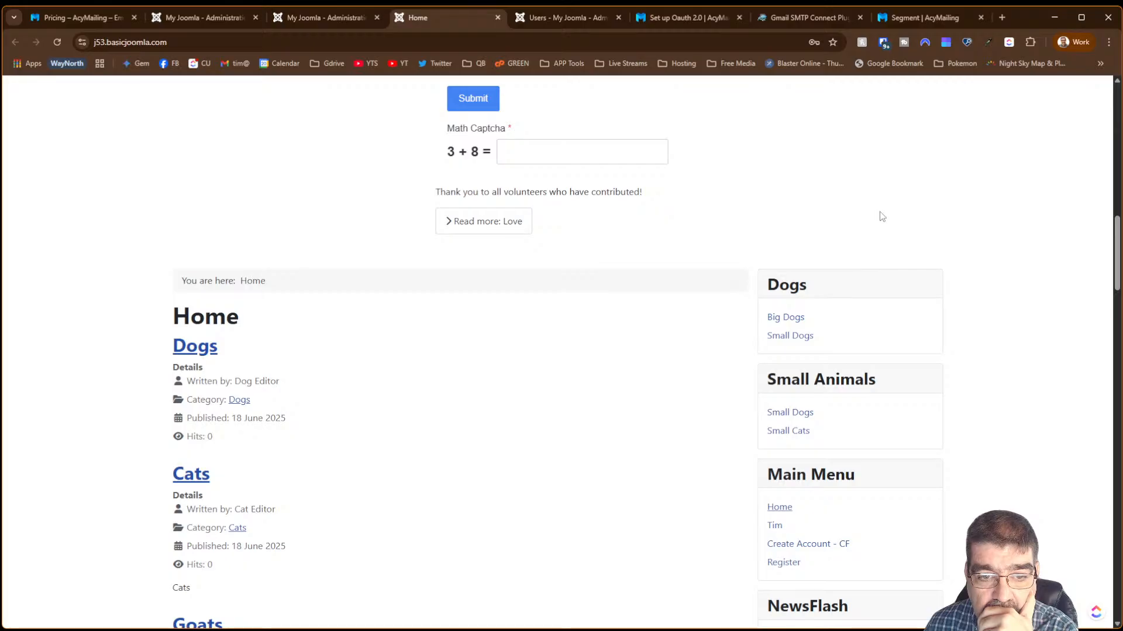
{"action": "scroll", "coordinate": [882, 216], "scroll_direction": "down", "scroll_amount": 3}
{"action": "scroll", "coordinate": [877, 215], "scroll_direction": "down", "scroll_amount": 8}
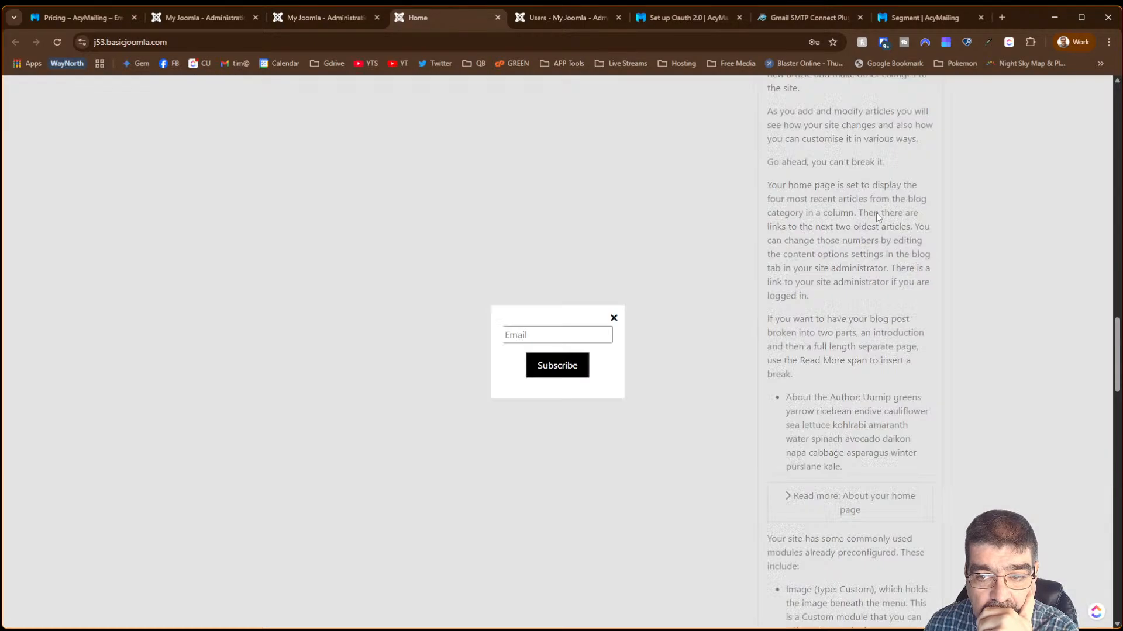
{"action": "scroll", "coordinate": [640, 276], "scroll_direction": "down", "scroll_amount": 3}
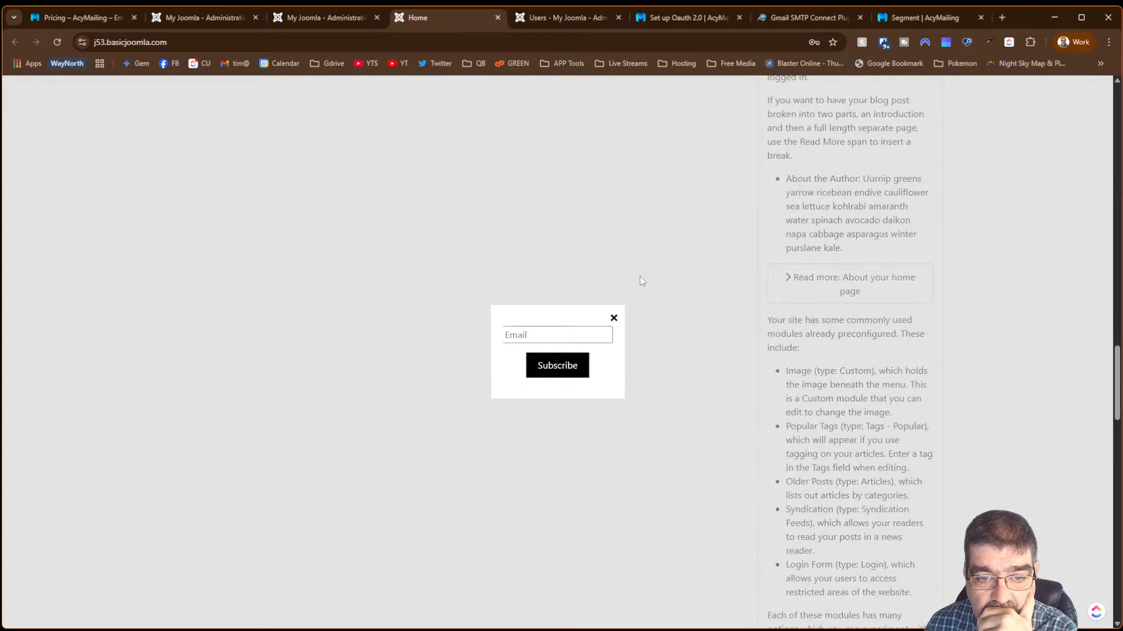
{"action": "left_click", "coordinate": [614, 317]}
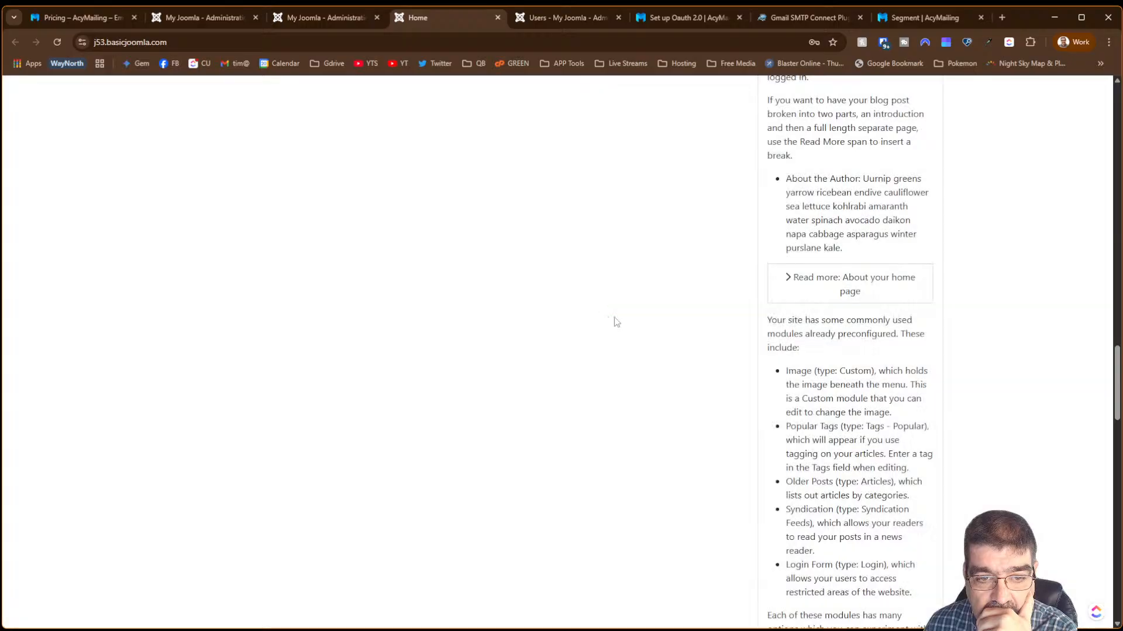
{"action": "left_click", "coordinate": [306, 11]}
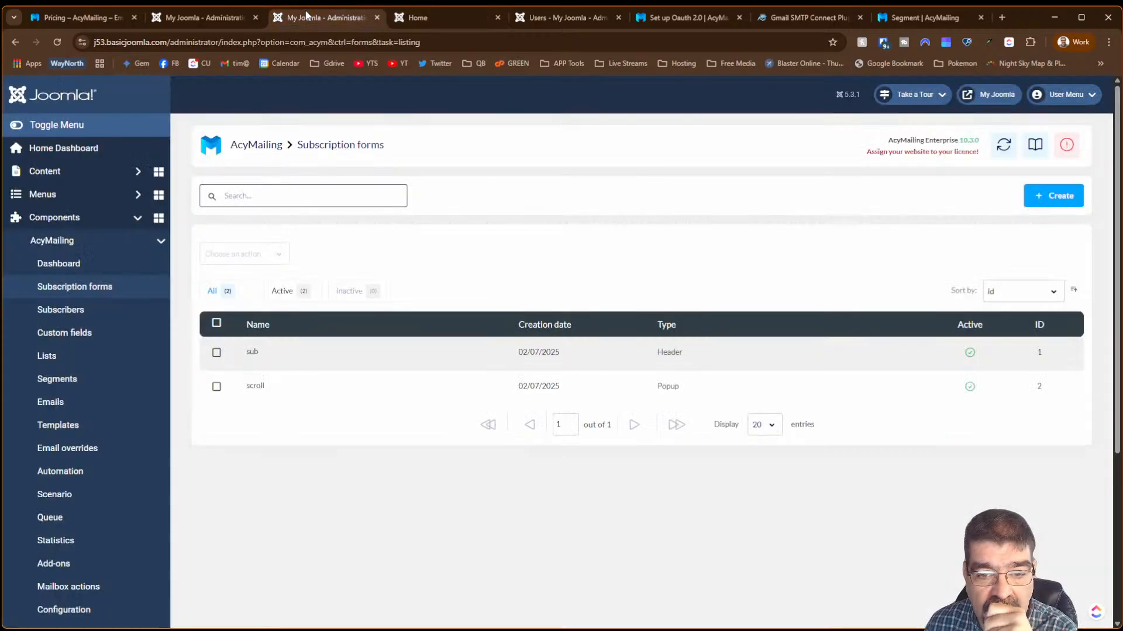
- Create a new Module-type subscription form from the Subscription forms list
{"action": "left_click", "coordinate": [227, 25]}
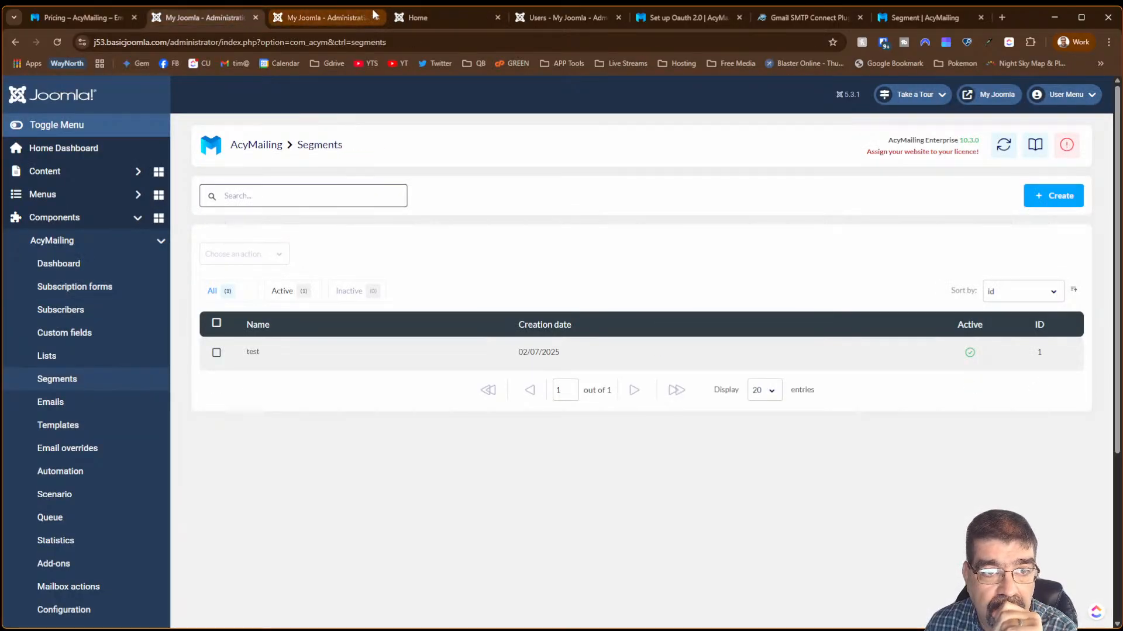
{"action": "left_click", "coordinate": [351, 18]}
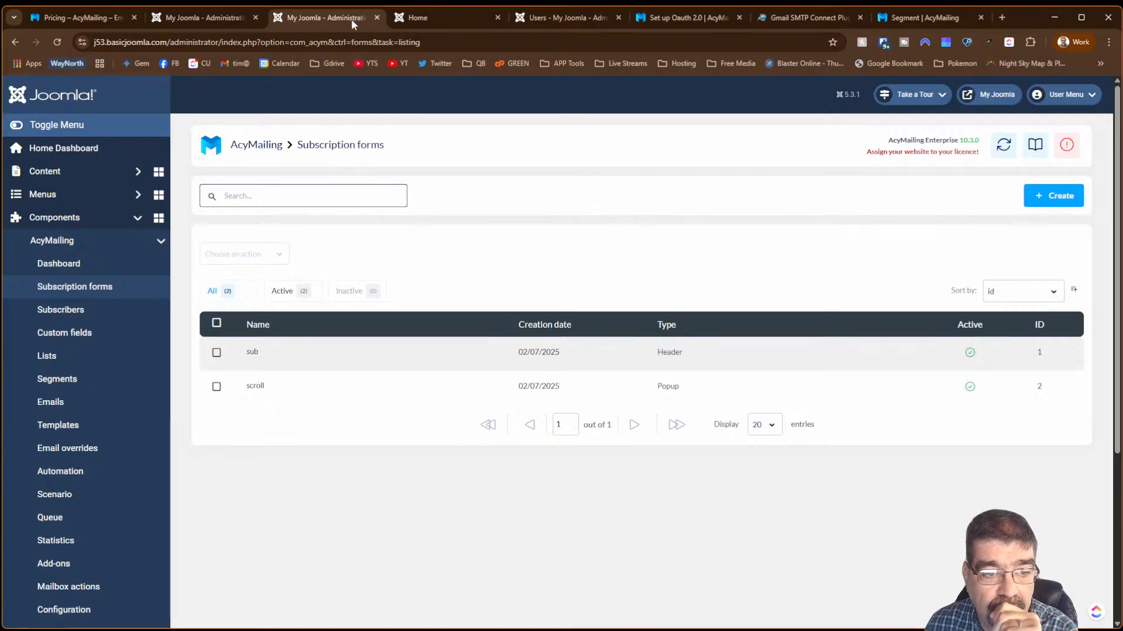
{"action": "left_click", "coordinate": [1047, 195]}
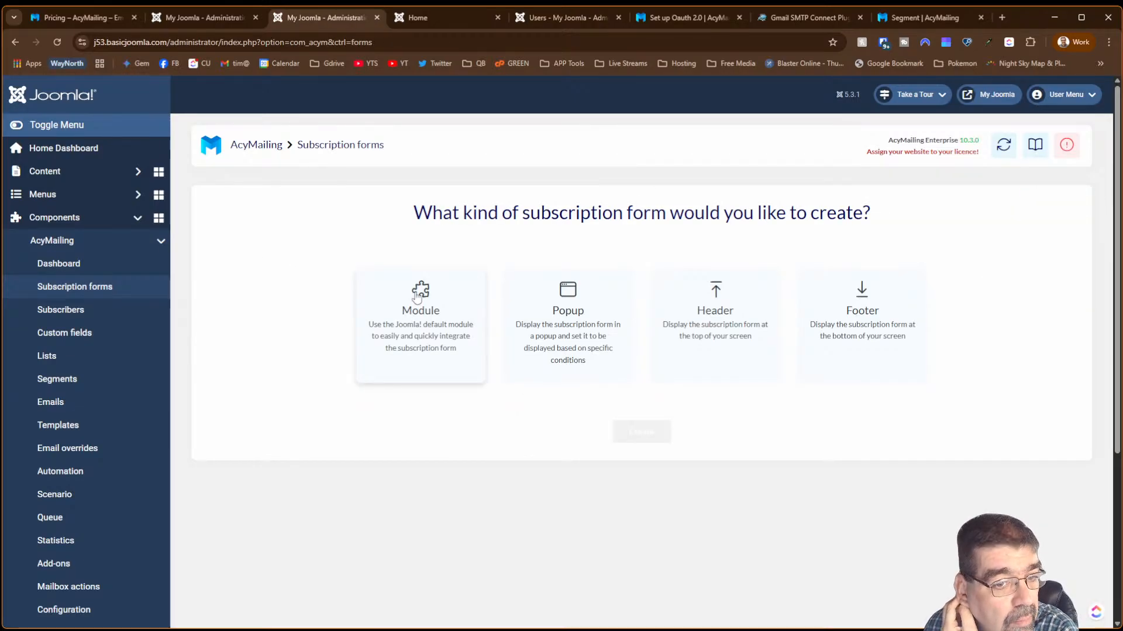
{"action": "left_click", "coordinate": [419, 294]}
{"action": "scroll", "coordinate": [421, 290], "scroll_direction": "down", "scroll_amount": 2}
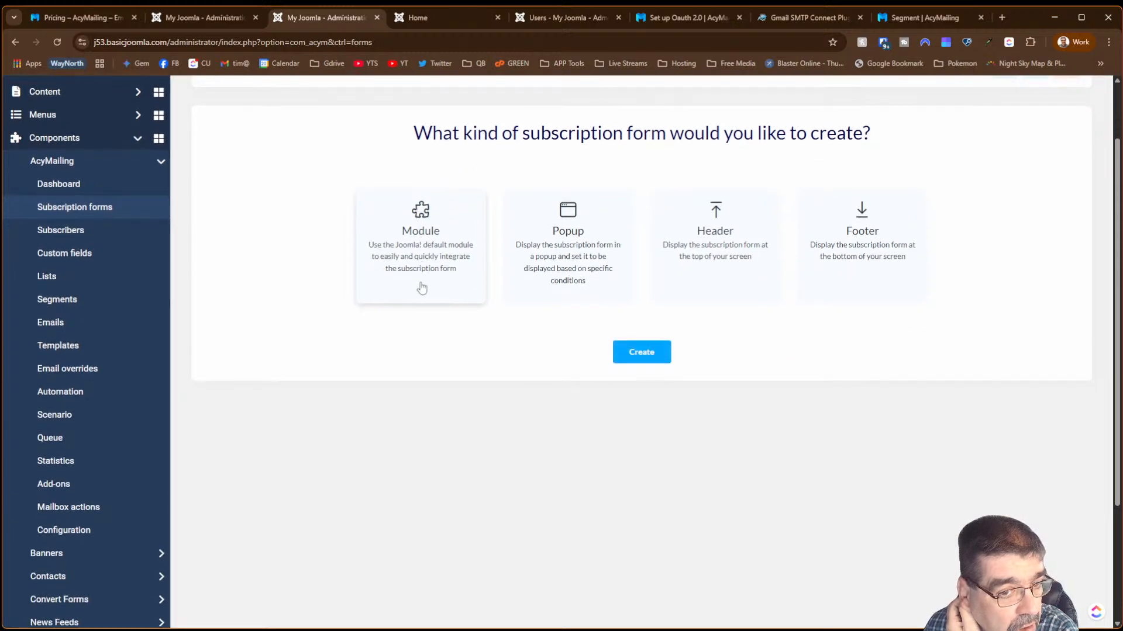
{"action": "left_click", "coordinate": [634, 353]}
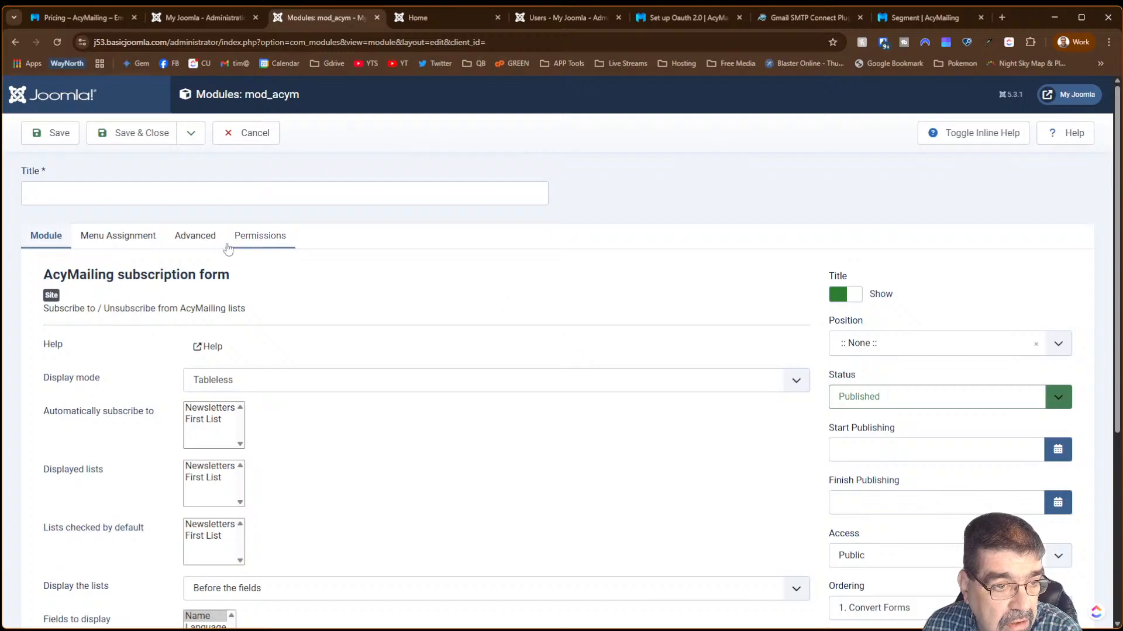
{"action": "scroll", "coordinate": [338, 353], "scroll_direction": "down", "scroll_amount": 3}
- Check the module's display modes, cancel it unsaved, and switch to the AcyMailing Segments tab
{"action": "left_click", "coordinate": [287, 188]}
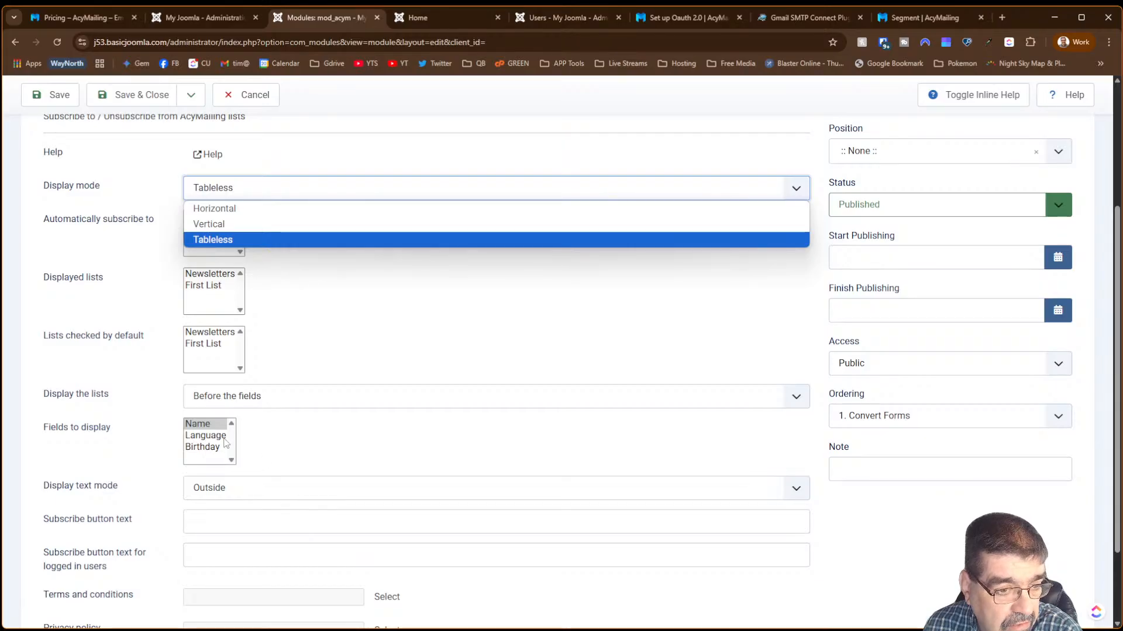
{"action": "scroll", "coordinate": [291, 266], "scroll_direction": "down", "scroll_amount": 2}
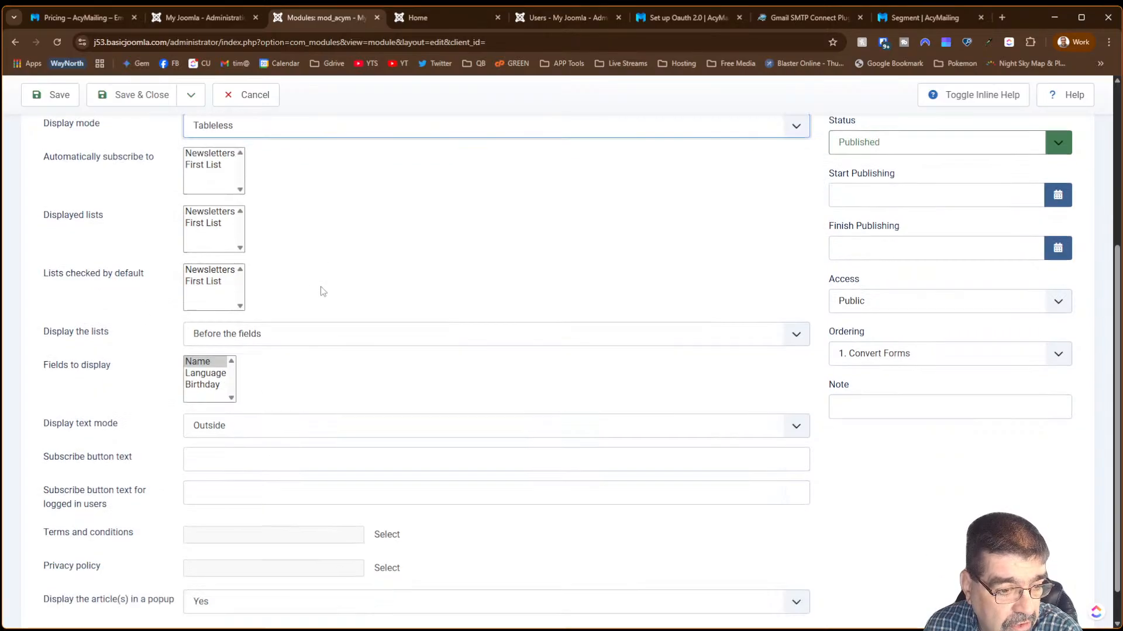
{"action": "scroll", "coordinate": [321, 292], "scroll_direction": "up", "scroll_amount": 4}
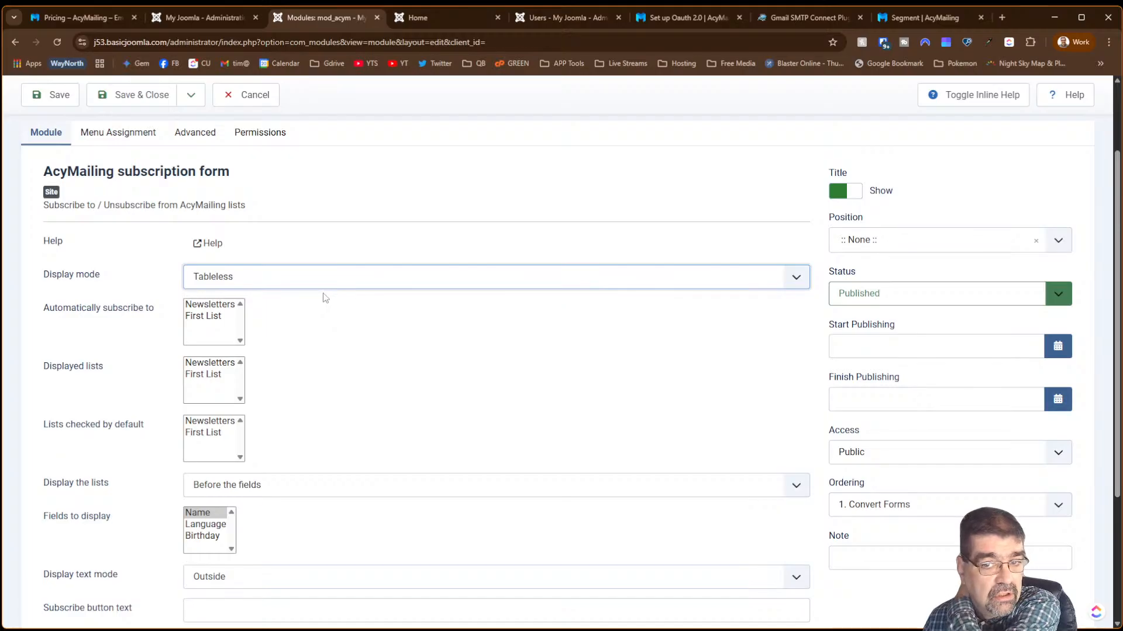
{"action": "left_click", "coordinate": [262, 103]}
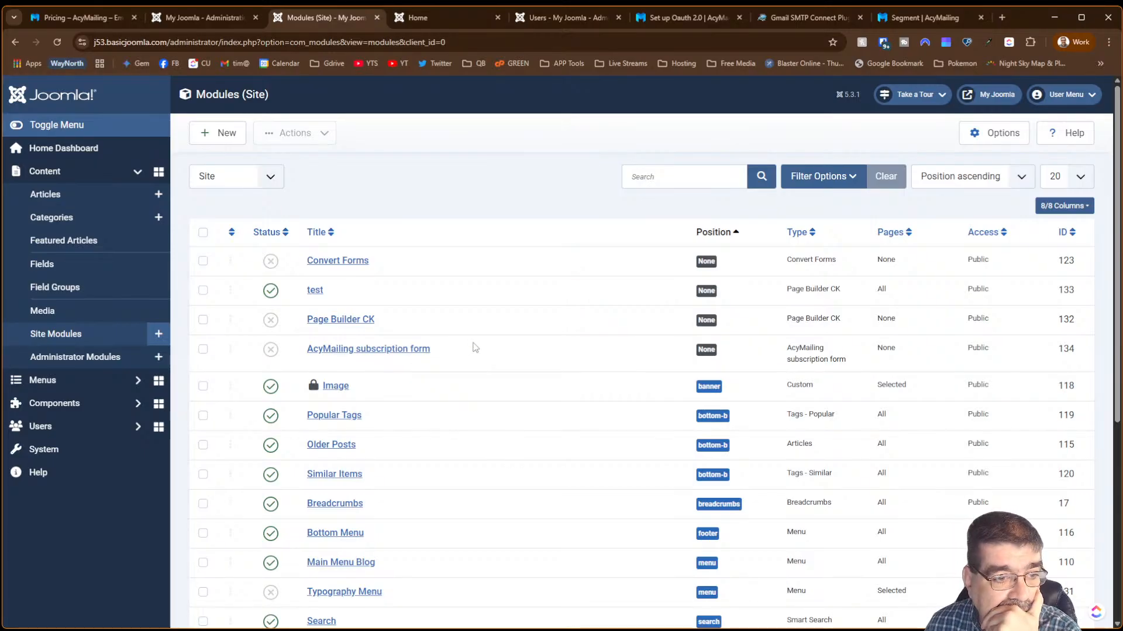
{"action": "left_click", "coordinate": [216, 19]}
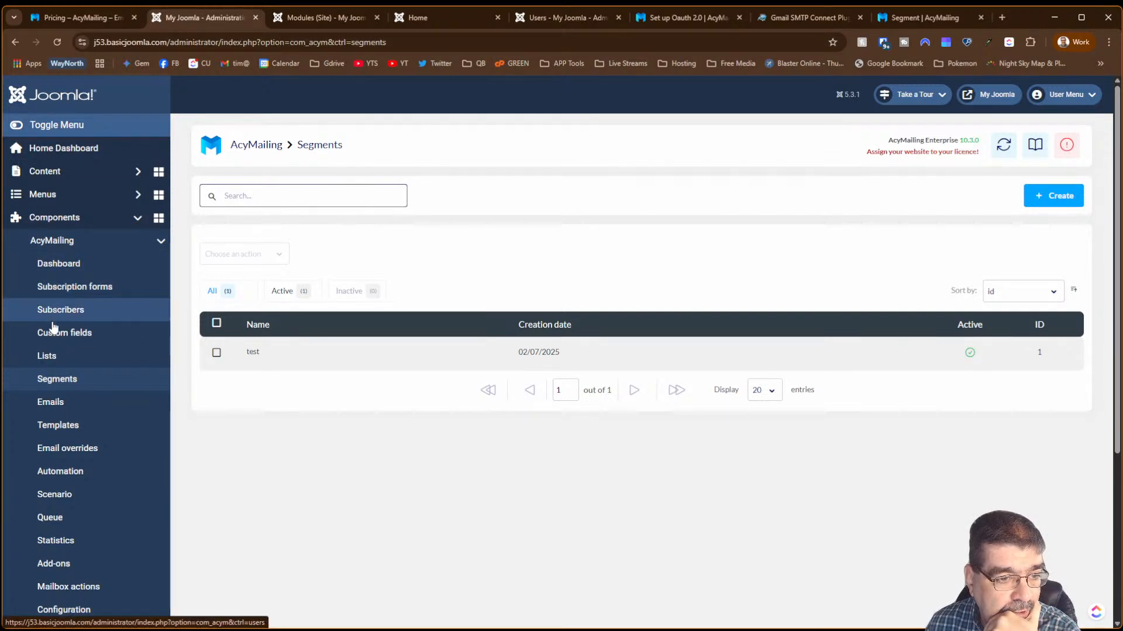
- Open a new unnamed custom field, leaving its field type set to Text
{"action": "left_click", "coordinate": [53, 336]}
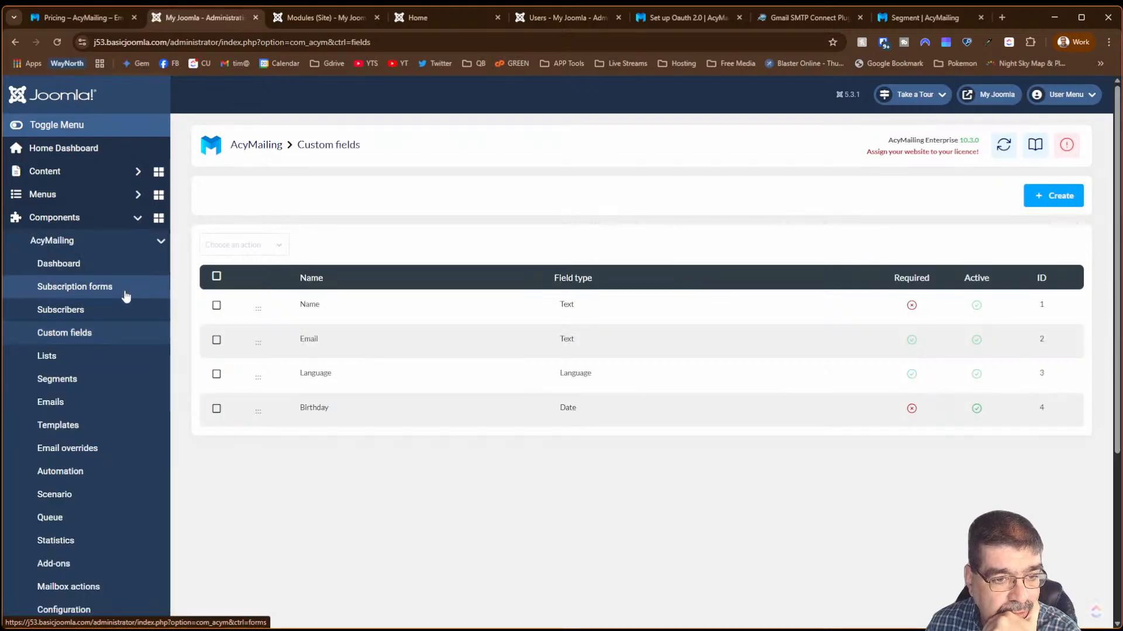
{"action": "left_click", "coordinate": [1030, 194]}
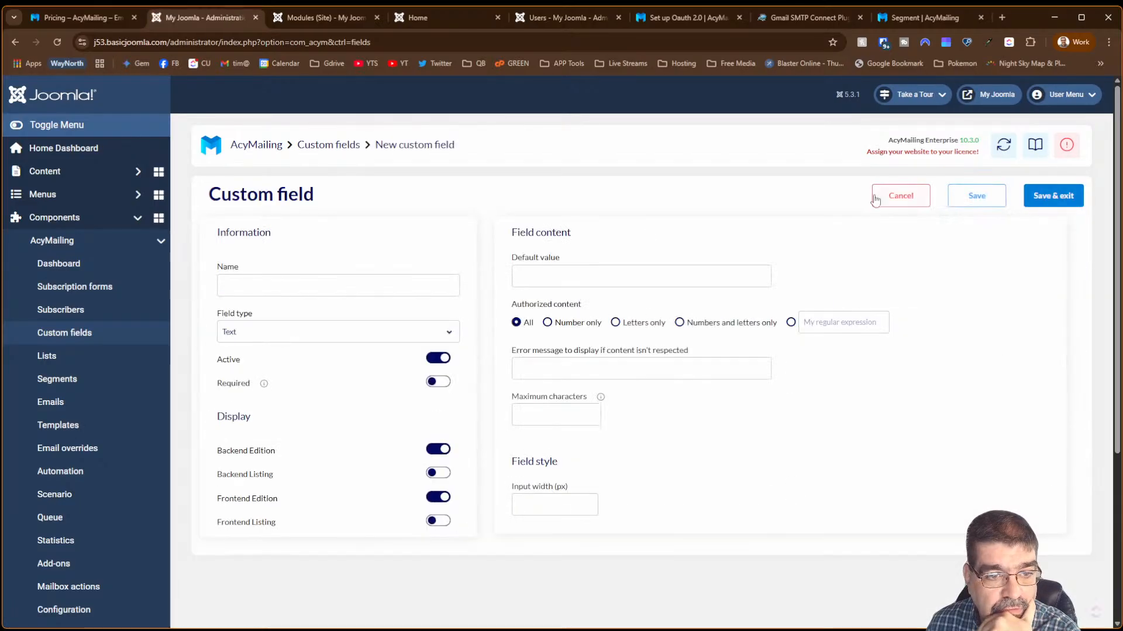
{"action": "left_click", "coordinate": [437, 333]}
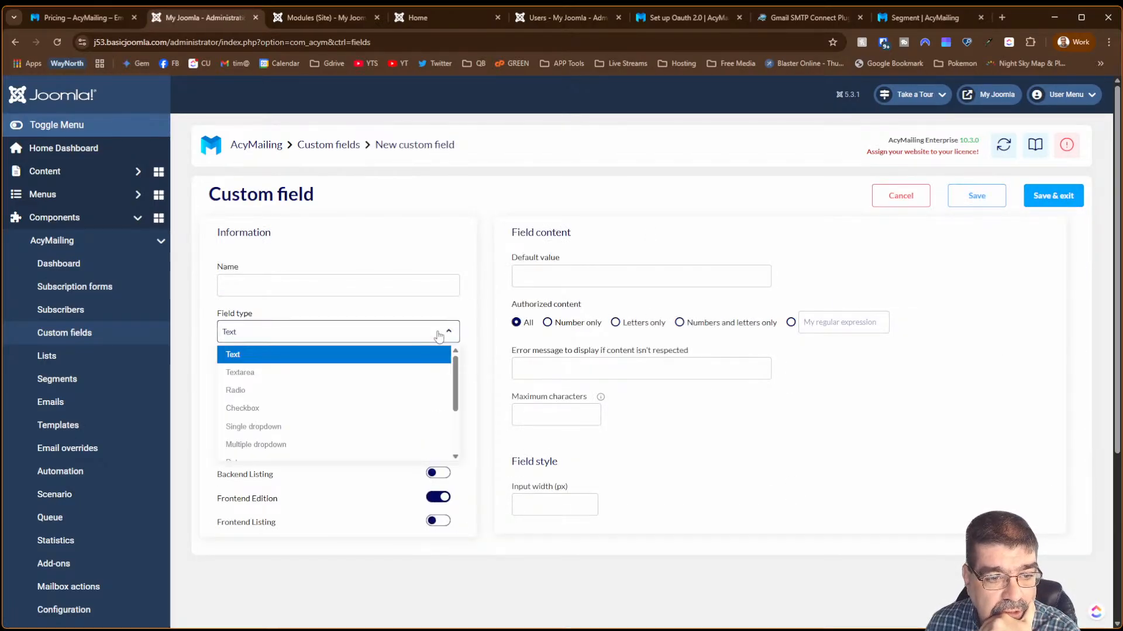
{"action": "mouse_move", "coordinate": [458, 371]}
{"action": "left_mouse_down"}
{"action": "mouse_move", "coordinate": [468, 424]}
{"action": "mouse_move", "coordinate": [472, 369]}
{"action": "left_mouse_up"}
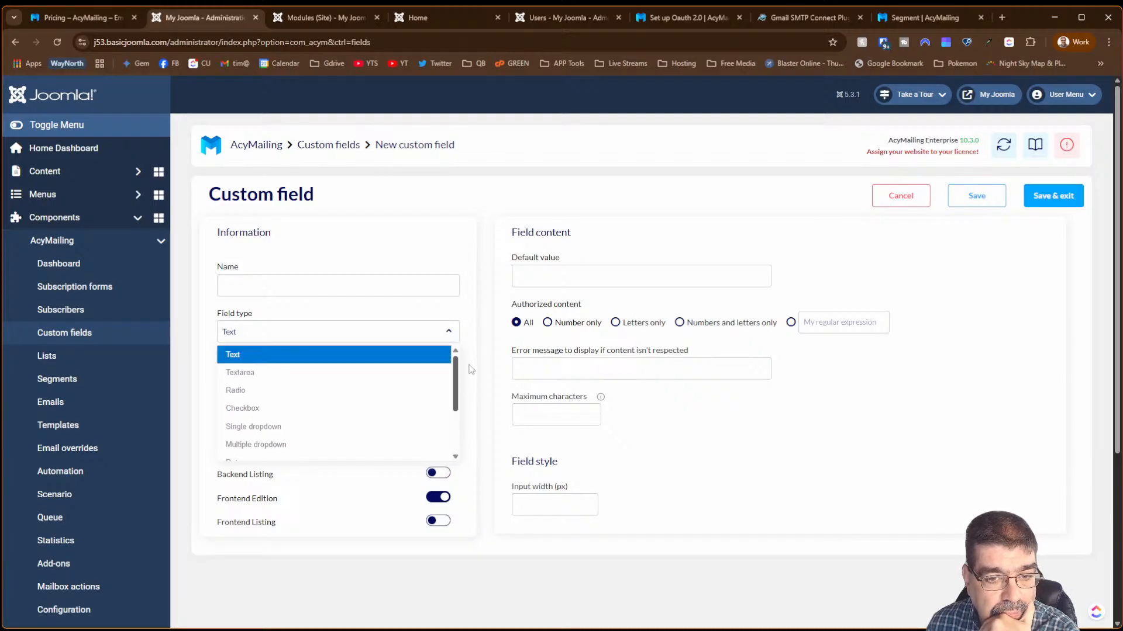
{"action": "left_click", "coordinate": [480, 233]}
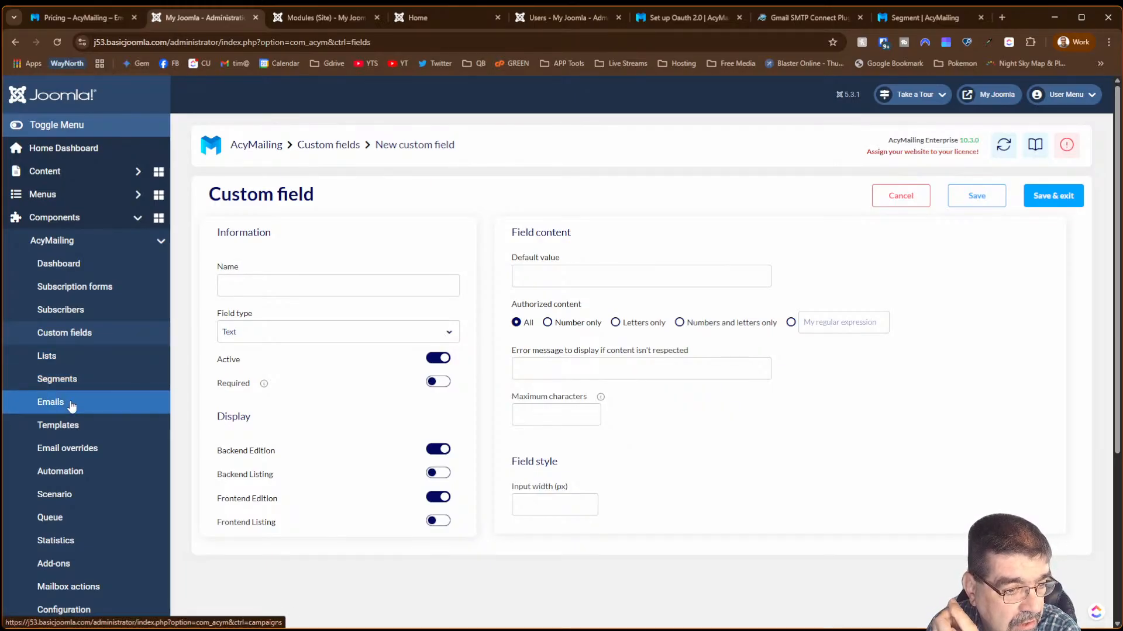
{"action": "left_click", "coordinate": [69, 449]}
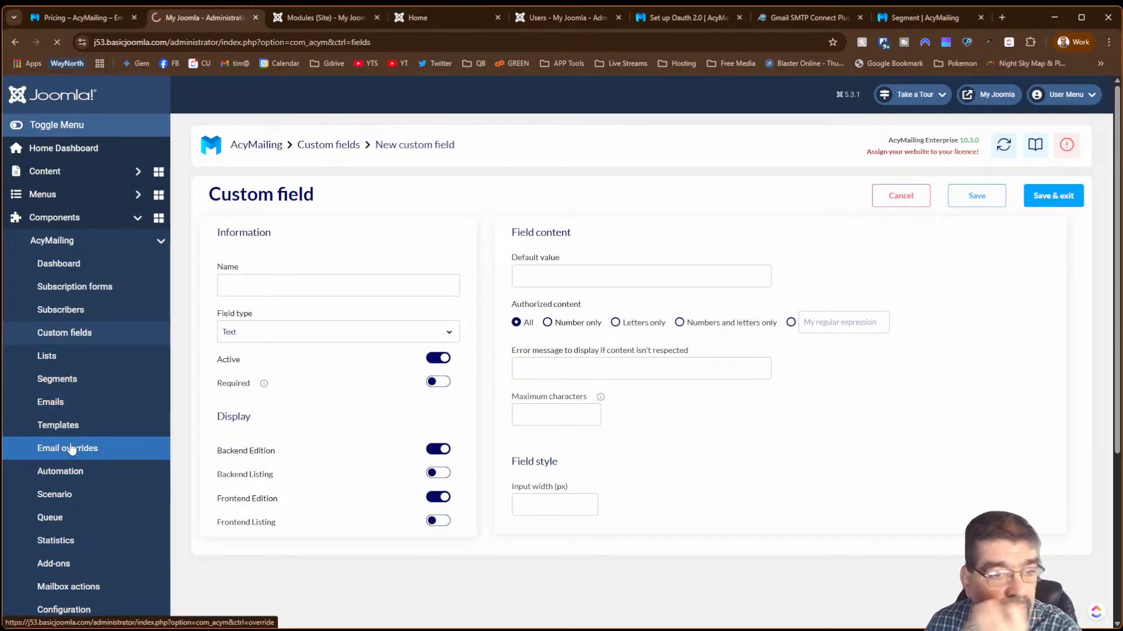
- Scroll through the email overrides list, then review the sending queue
{"action": "scroll", "coordinate": [393, 343], "scroll_direction": "down", "scroll_amount": 2}
{"action": "scroll", "coordinate": [393, 338], "scroll_direction": "down", "scroll_amount": 3}
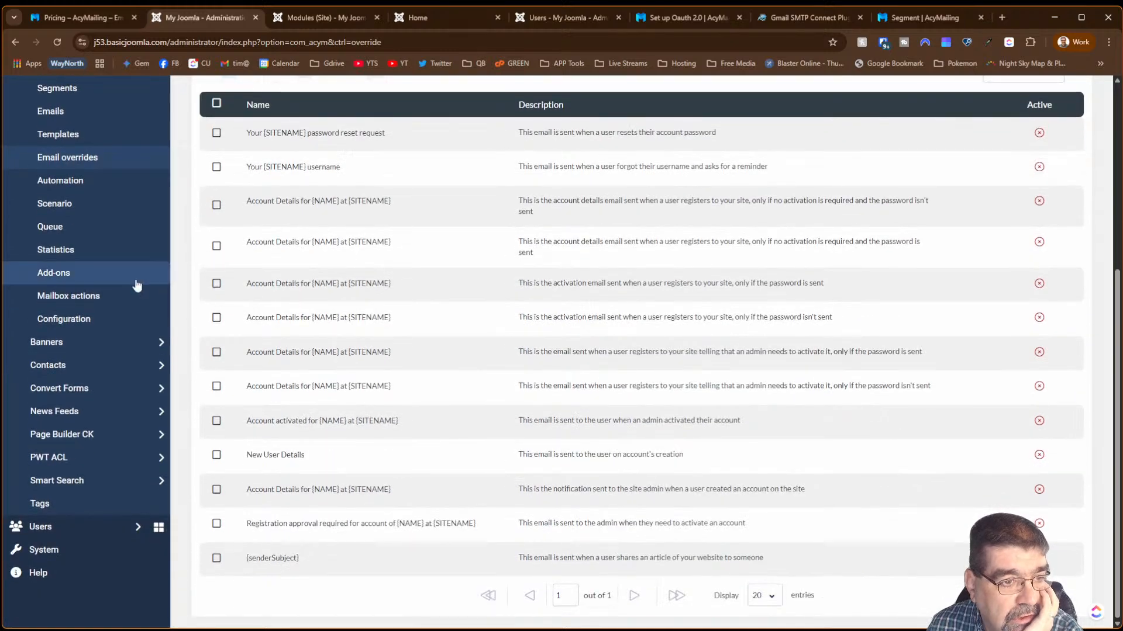
{"action": "left_click", "coordinate": [62, 228]}
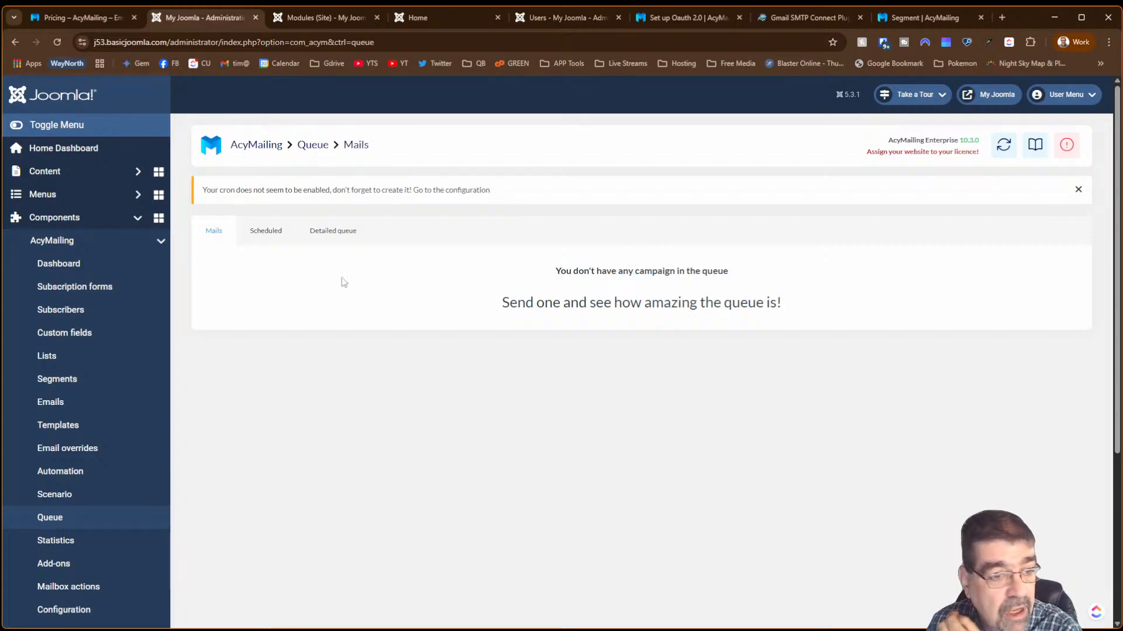
{"action": "scroll", "coordinate": [148, 331], "scroll_direction": "down", "scroll_amount": 3}
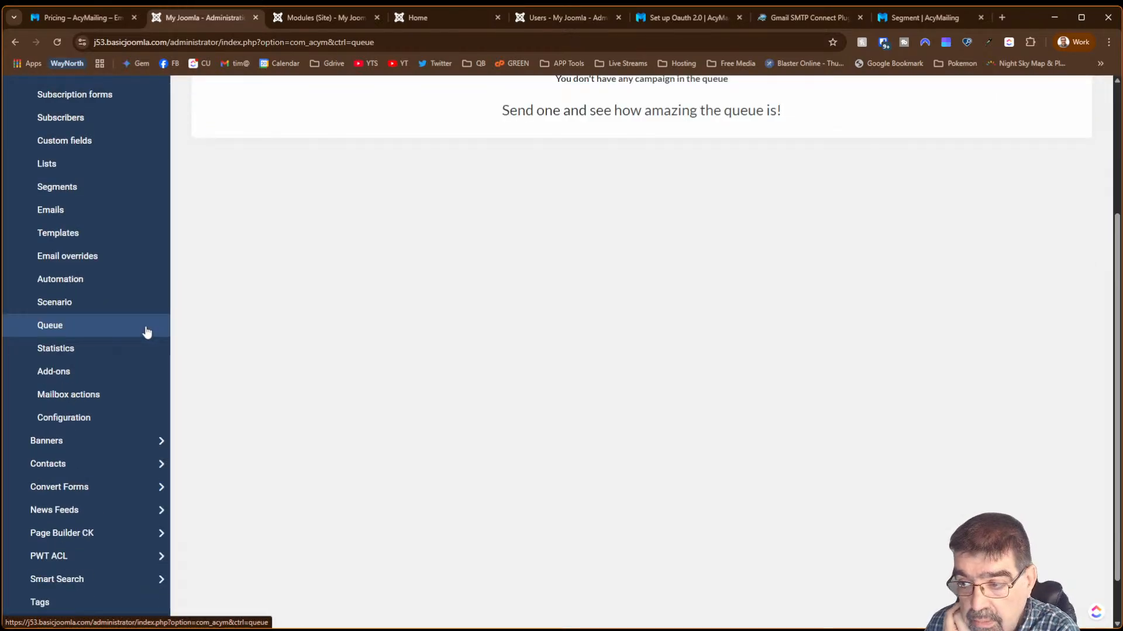
- Review the statistics overview showing 0% send, open, click and bounce rates
{"action": "left_click", "coordinate": [102, 348]}
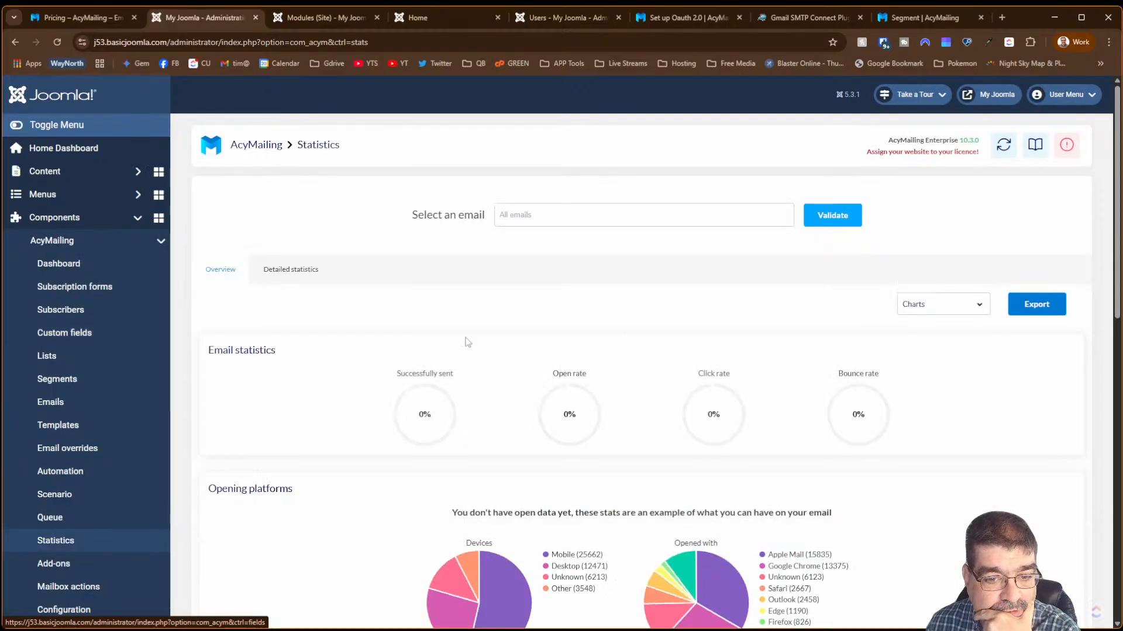
{"action": "scroll", "coordinate": [622, 326], "scroll_direction": "down", "scroll_amount": 5}
{"action": "scroll", "coordinate": [617, 351], "scroll_direction": "down", "scroll_amount": 4}
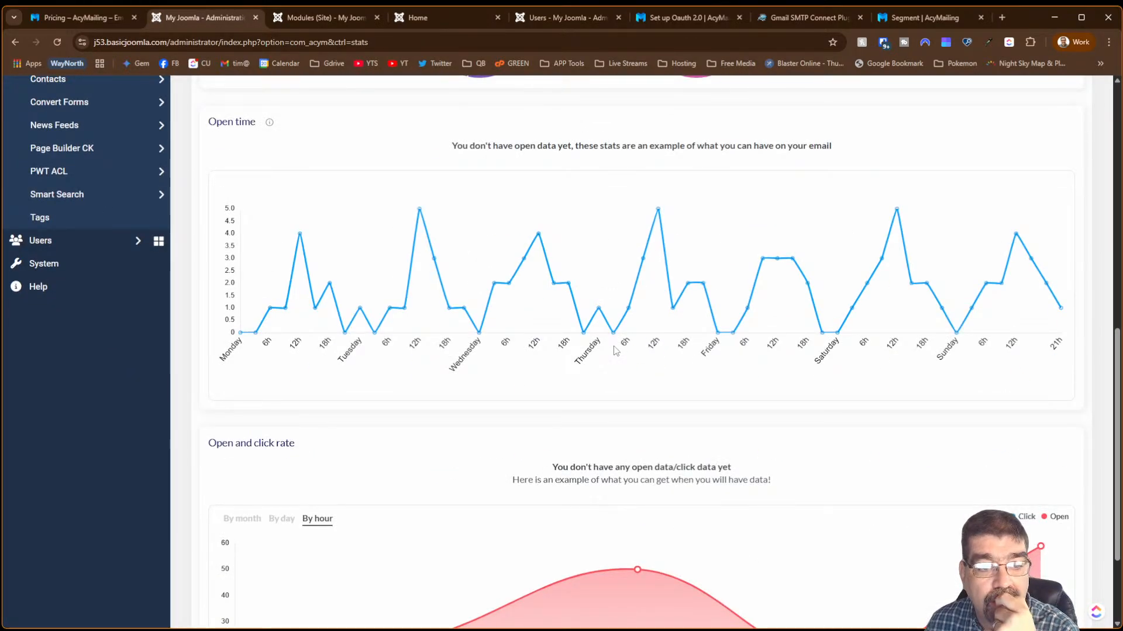
{"action": "scroll", "coordinate": [615, 349], "scroll_direction": "down", "scroll_amount": 1}
{"action": "scroll", "coordinate": [616, 349], "scroll_direction": "down", "scroll_amount": 2}
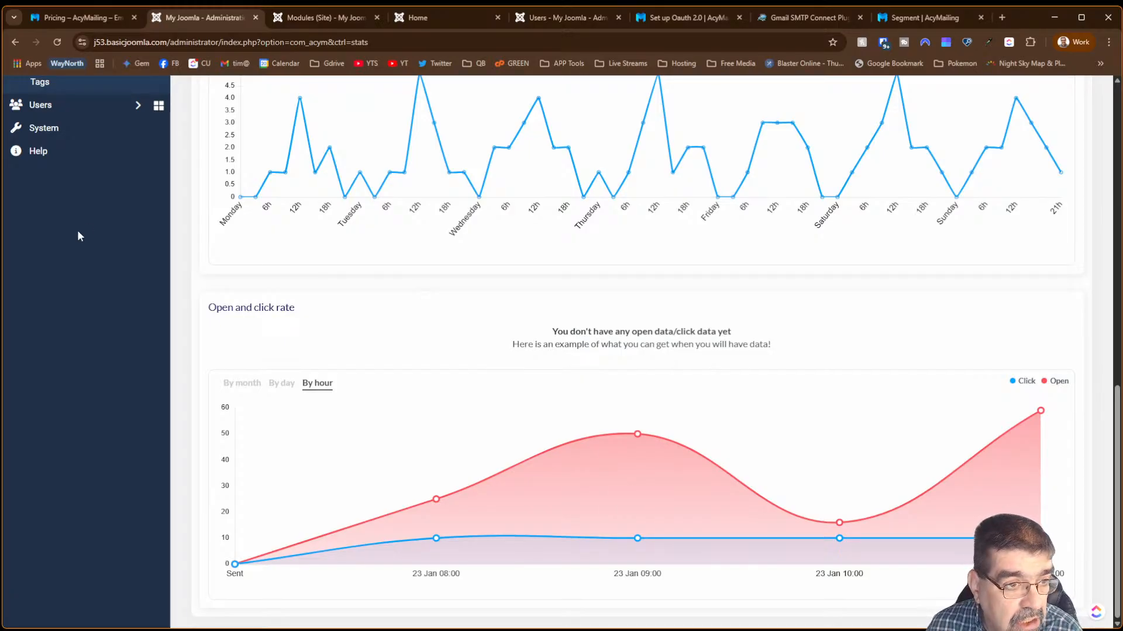
{"action": "scroll", "coordinate": [80, 236], "scroll_direction": "up", "scroll_amount": 9}
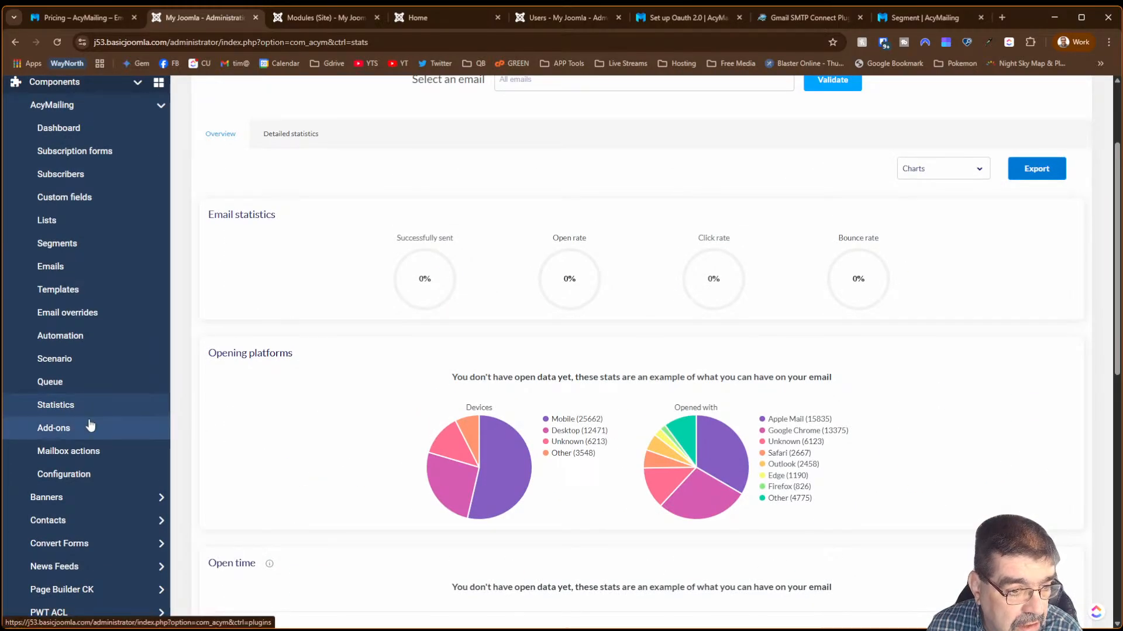
{"action": "left_click", "coordinate": [54, 428]}
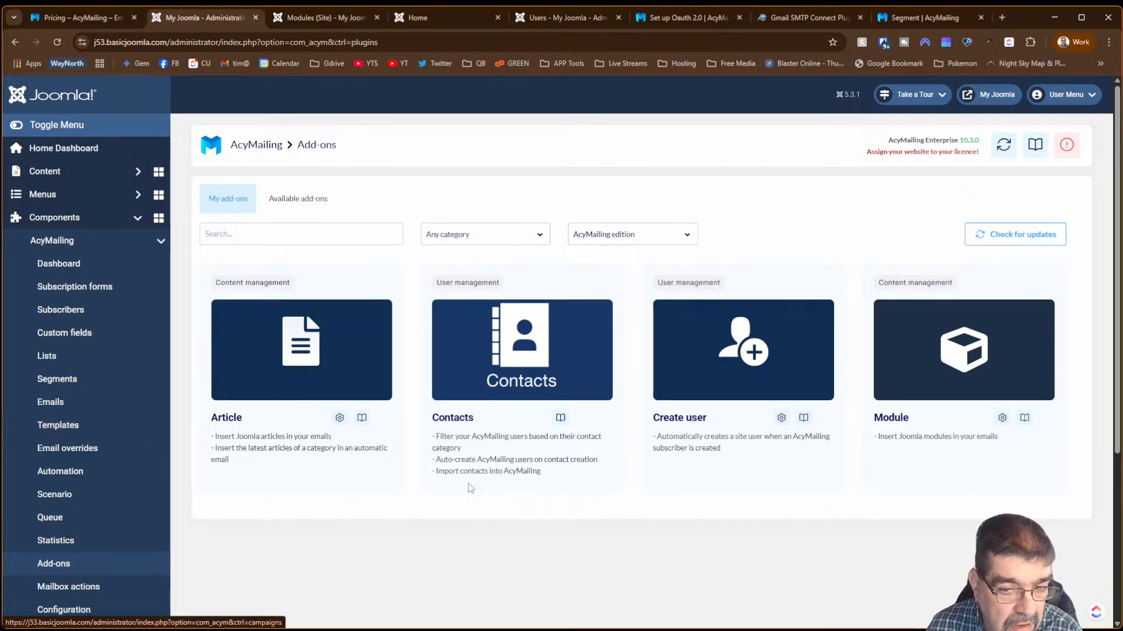
- Check installed add-ons for updates and view the Available add-ons catalogue, e.g. Community Builder
{"action": "scroll", "coordinate": [468, 486], "scroll_direction": "down", "scroll_amount": 3}
{"action": "scroll", "coordinate": [476, 482], "scroll_direction": "up", "scroll_amount": 3}
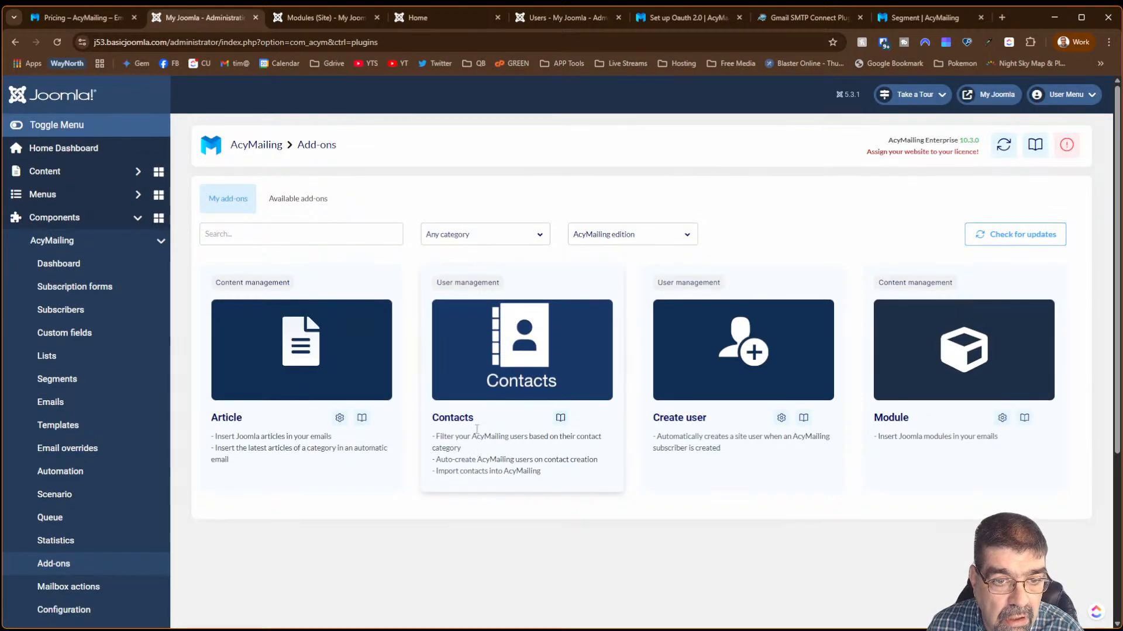
{"action": "left_click", "coordinate": [635, 243]}
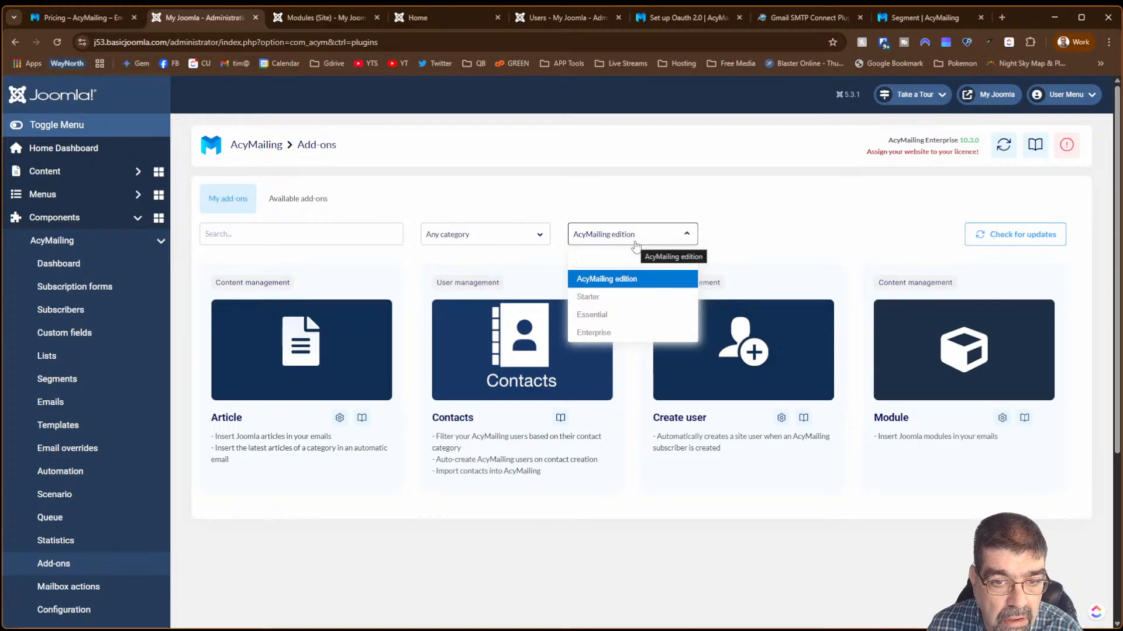
{"action": "left_click", "coordinate": [731, 214]}
{"action": "left_click", "coordinate": [1004, 235]}
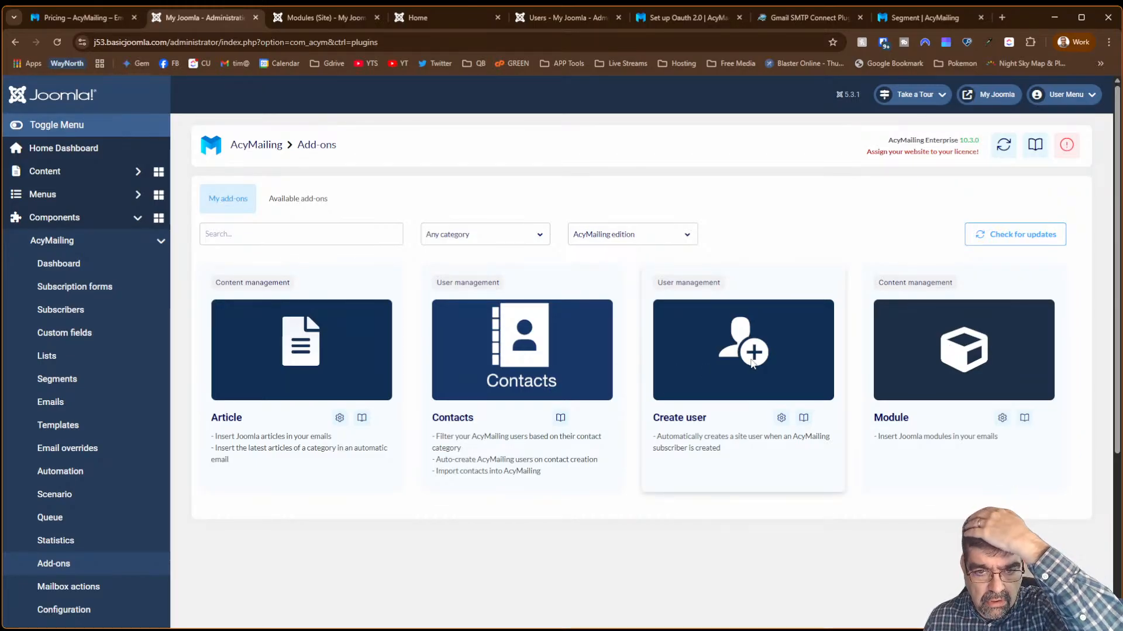
{"action": "left_click", "coordinate": [273, 208]}
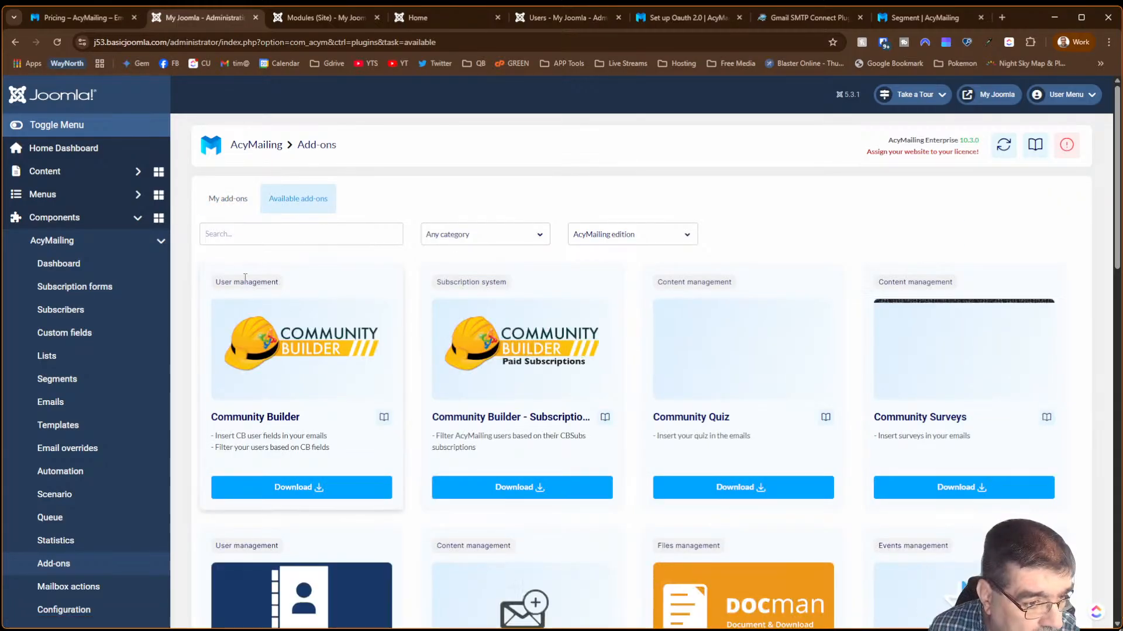
- Start a new mailbox action rule, select its Name field and look over the form
{"action": "scroll", "coordinate": [117, 444], "scroll_direction": "down", "scroll_amount": 3}
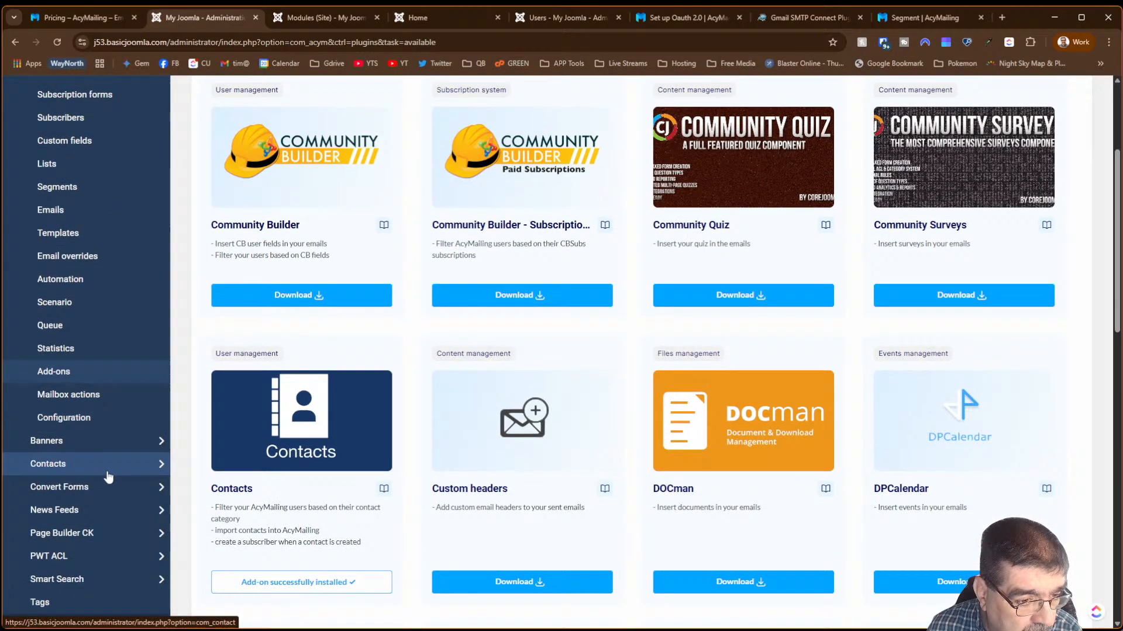
{"action": "left_click", "coordinate": [85, 404]}
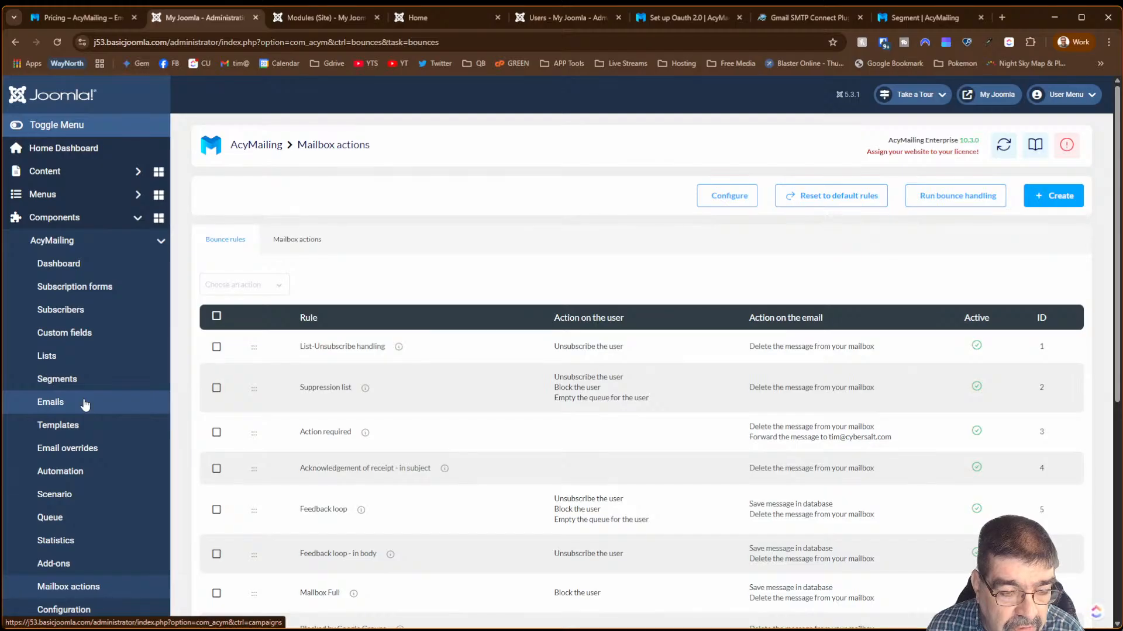
{"action": "left_click", "coordinate": [1049, 199]}
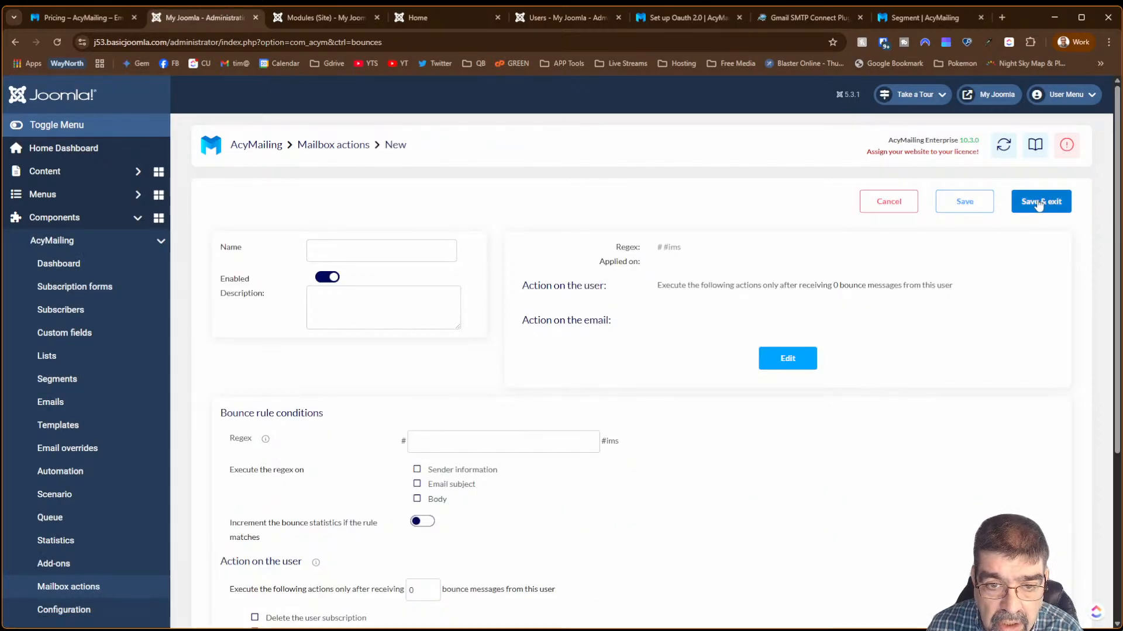
{"action": "left_click", "coordinate": [351, 245]}
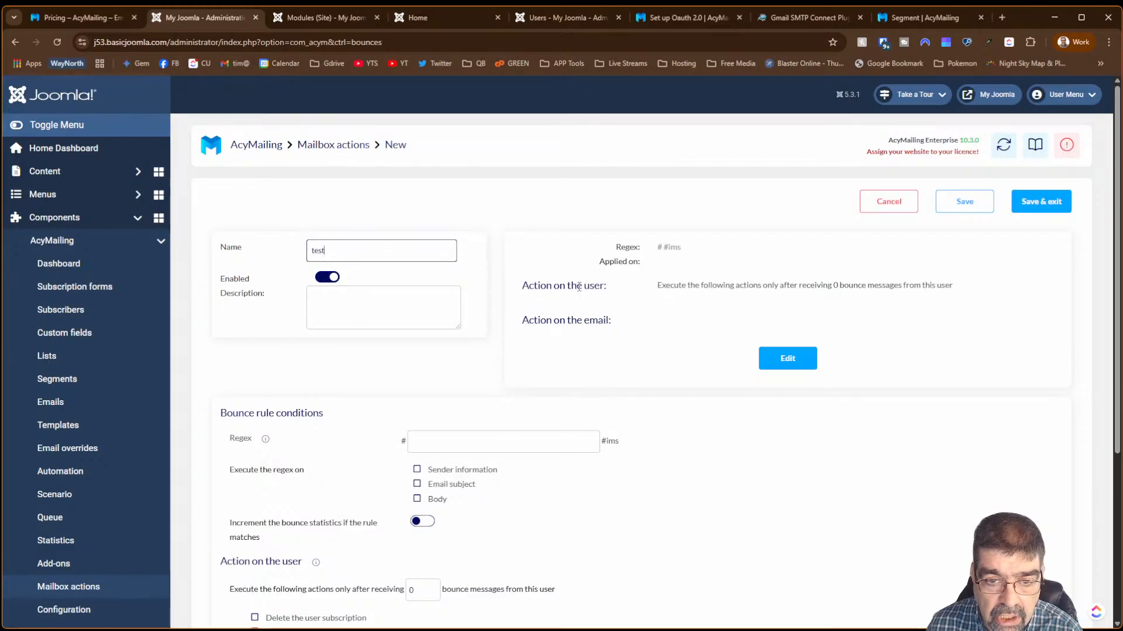
{"action": "scroll", "coordinate": [532, 313], "scroll_direction": "down", "scroll_amount": 4}
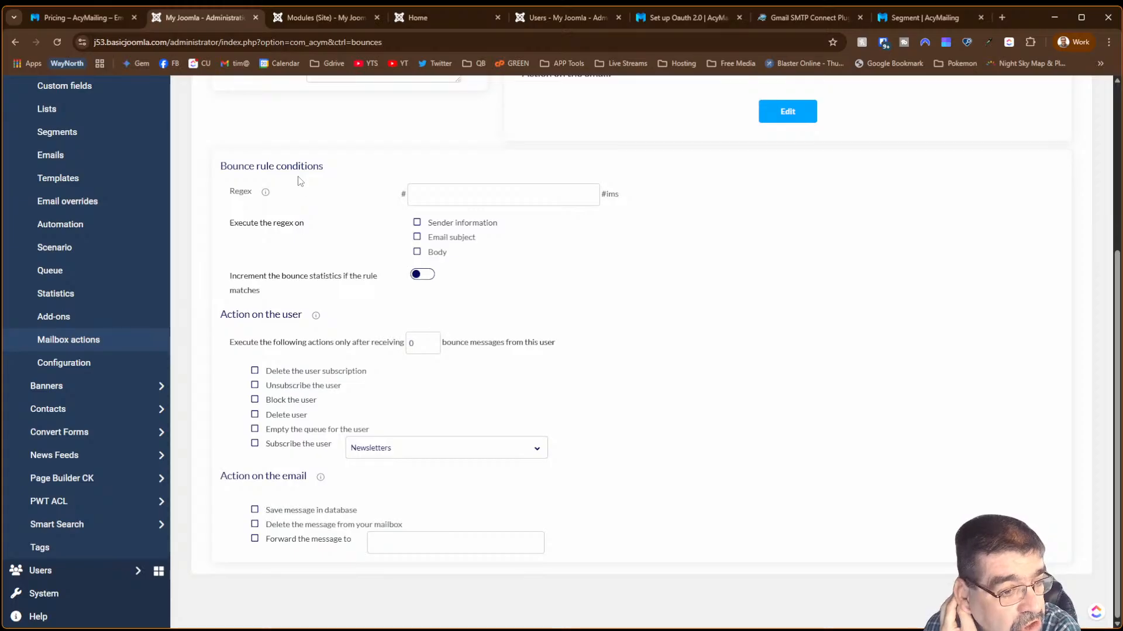
{"action": "scroll", "coordinate": [638, 290], "scroll_direction": "up", "scroll_amount": 4}
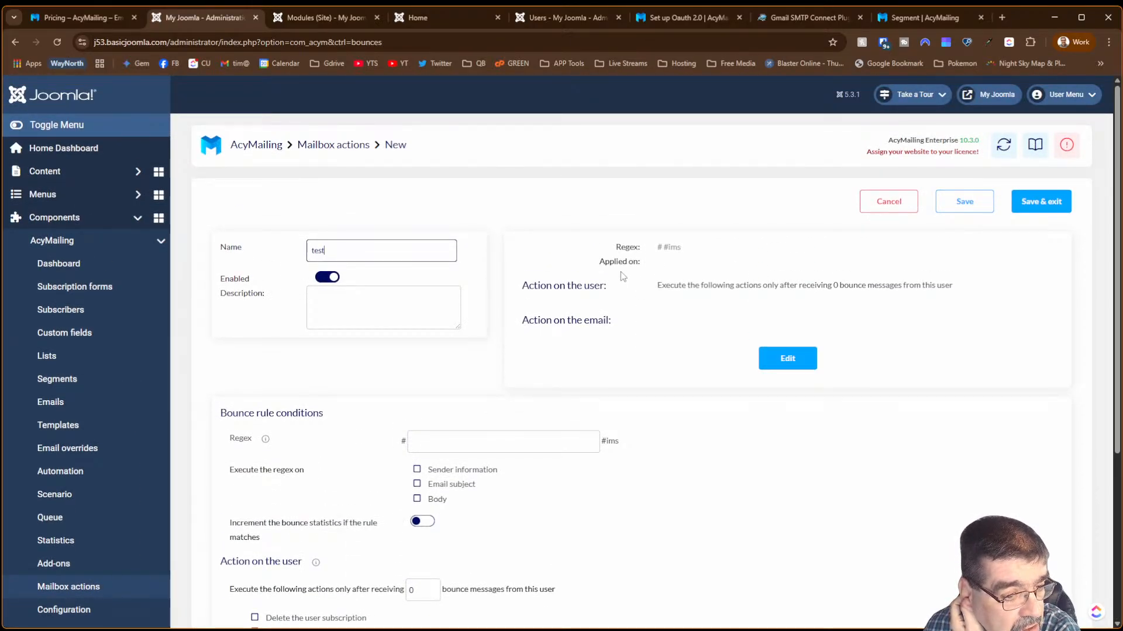
{"action": "left_click", "coordinate": [78, 471]}
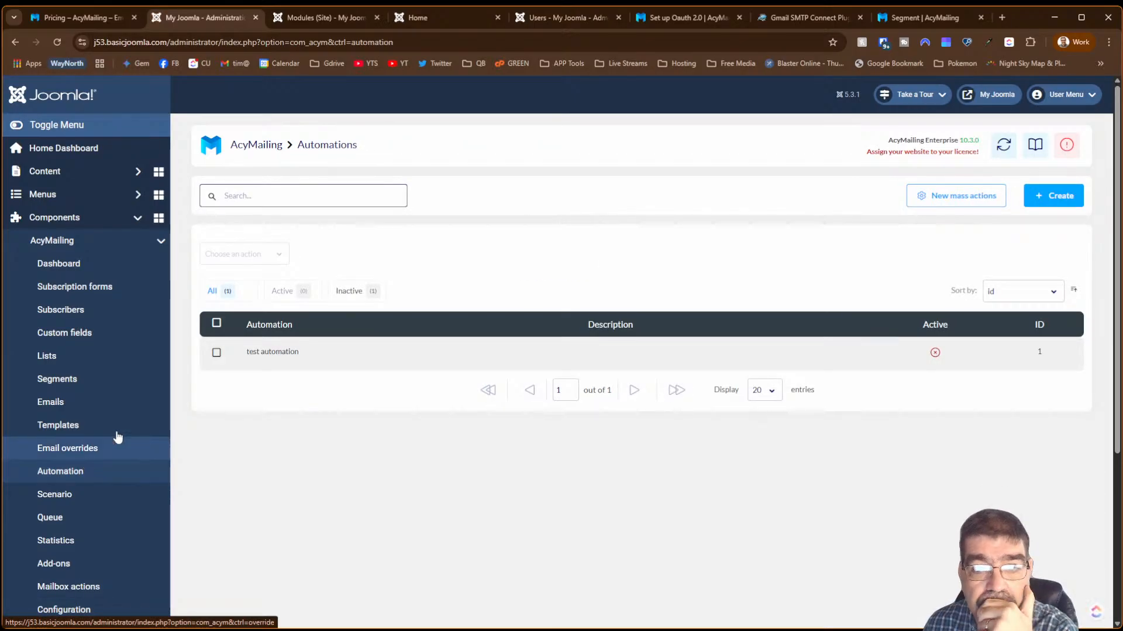
- Create a new automation named 'test' and save it with Save & continue
{"action": "left_click", "coordinate": [1044, 196]}
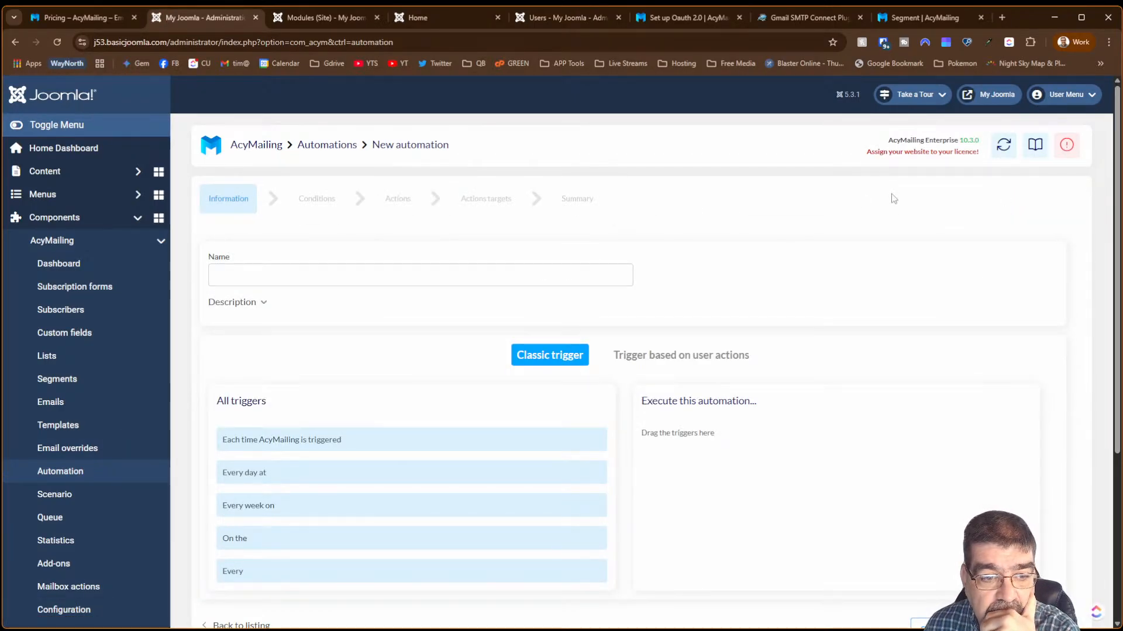
{"action": "left_click", "coordinate": [316, 276]}
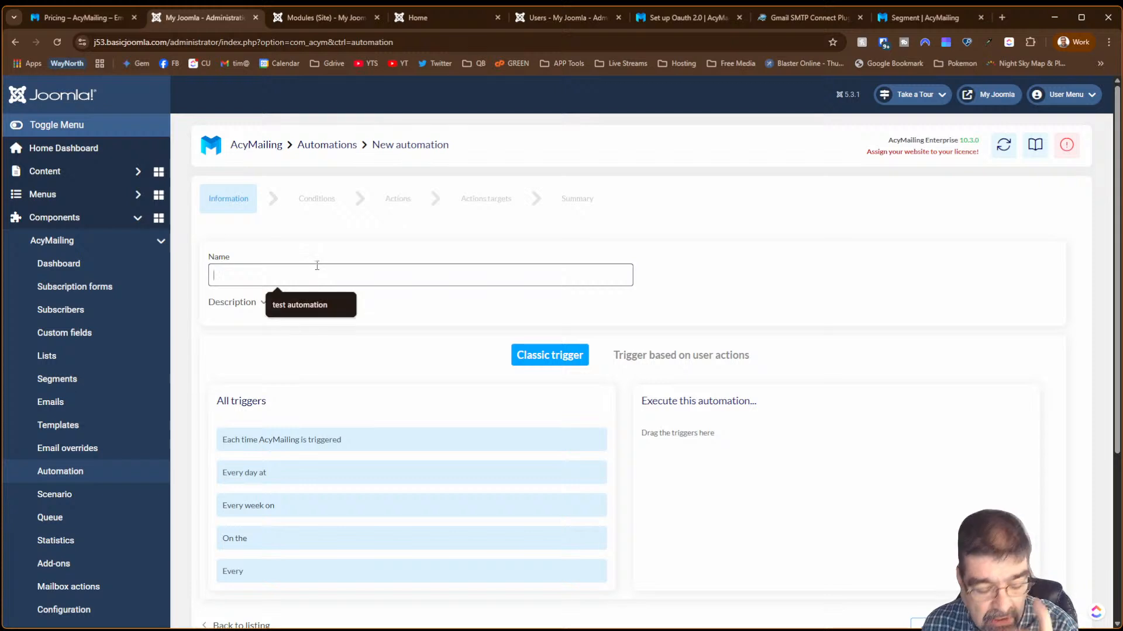
{"action": "type", "text": "test"}
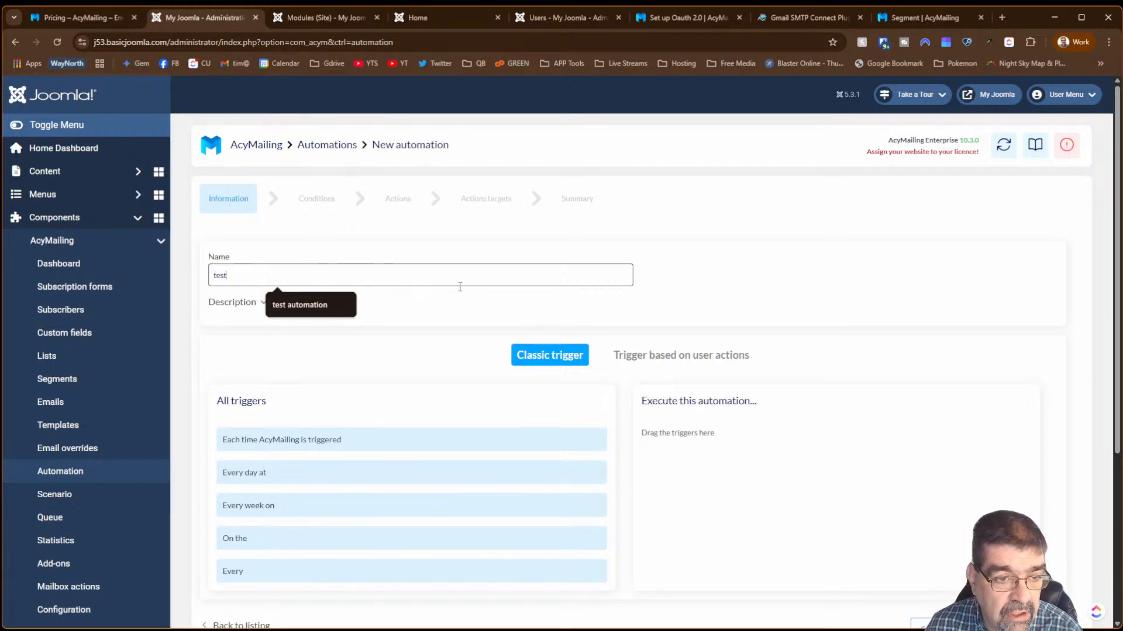
{"action": "left_click", "coordinate": [474, 302]}
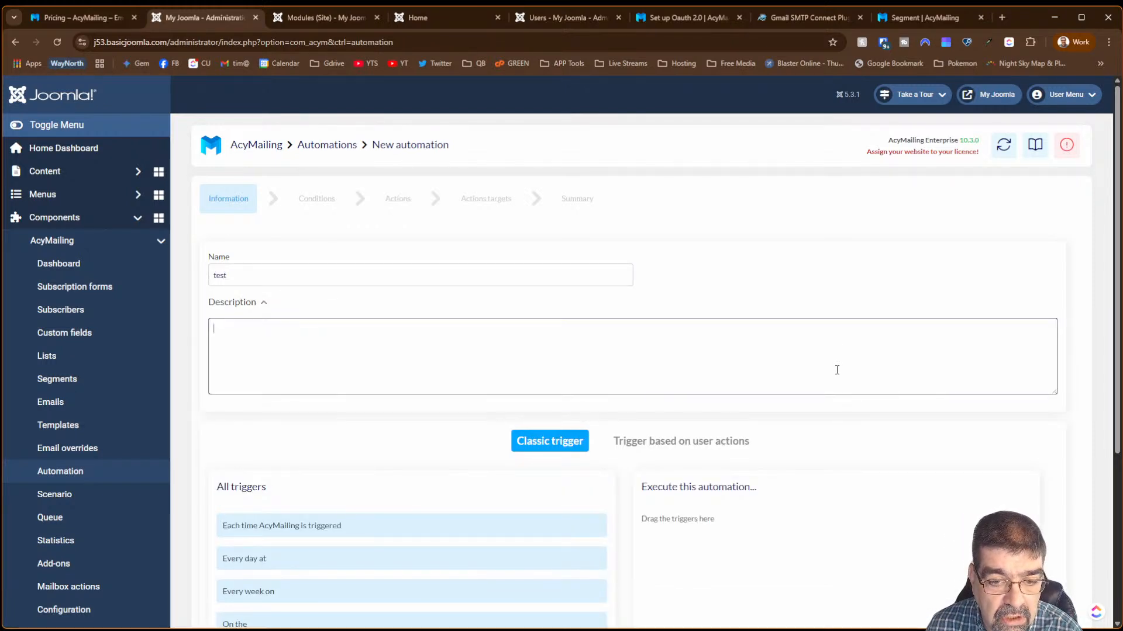
{"action": "scroll", "coordinate": [837, 370], "scroll_direction": "down", "scroll_amount": 3}
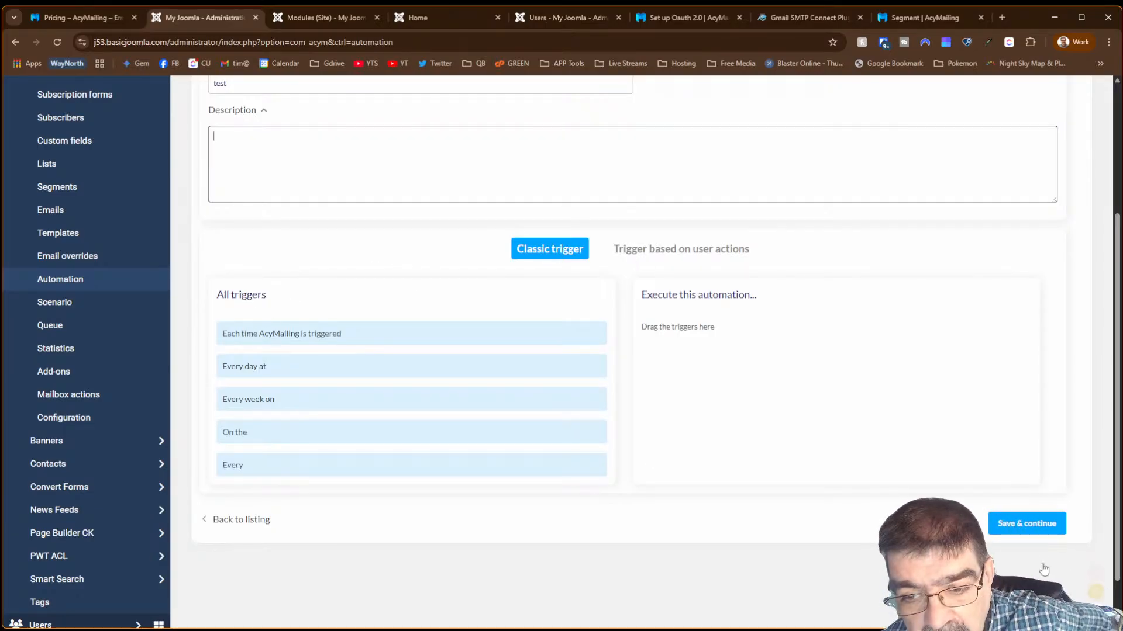
{"action": "left_click", "coordinate": [1027, 526]}
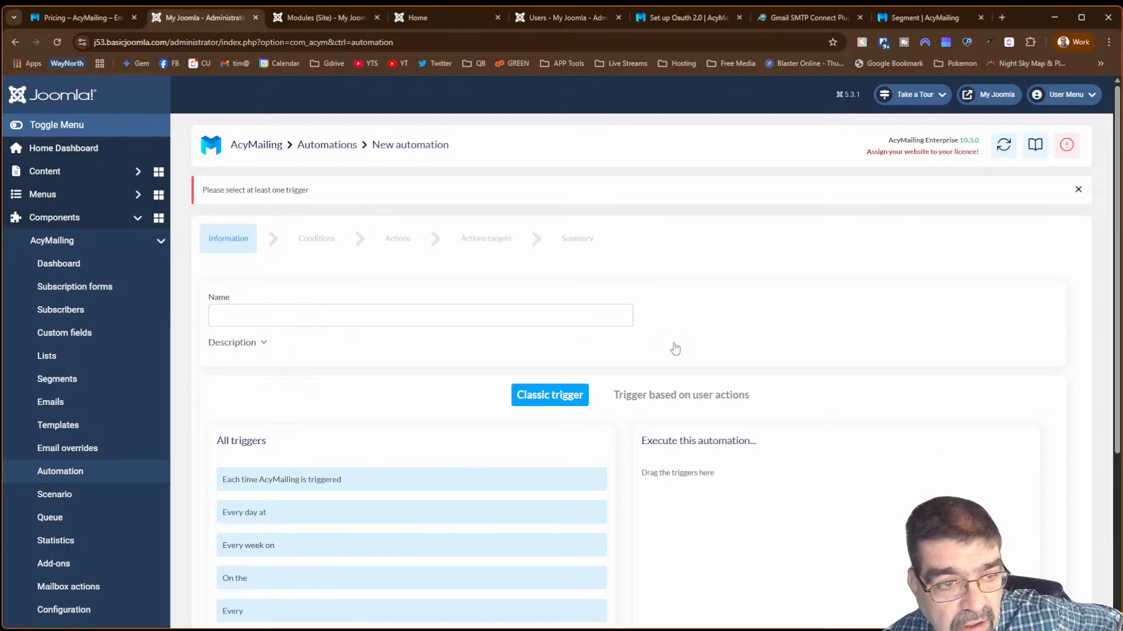
- Select test automation on the Automations list and close the bulk actions without applying any
{"action": "left_click", "coordinate": [91, 474]}
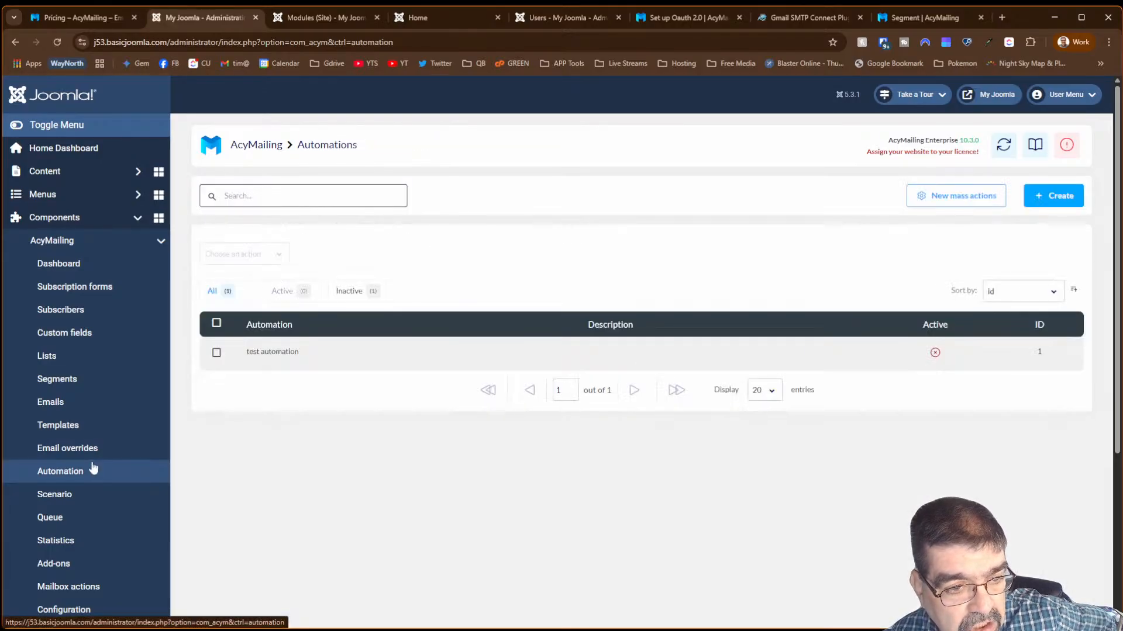
{"action": "left_click", "coordinate": [216, 353]}
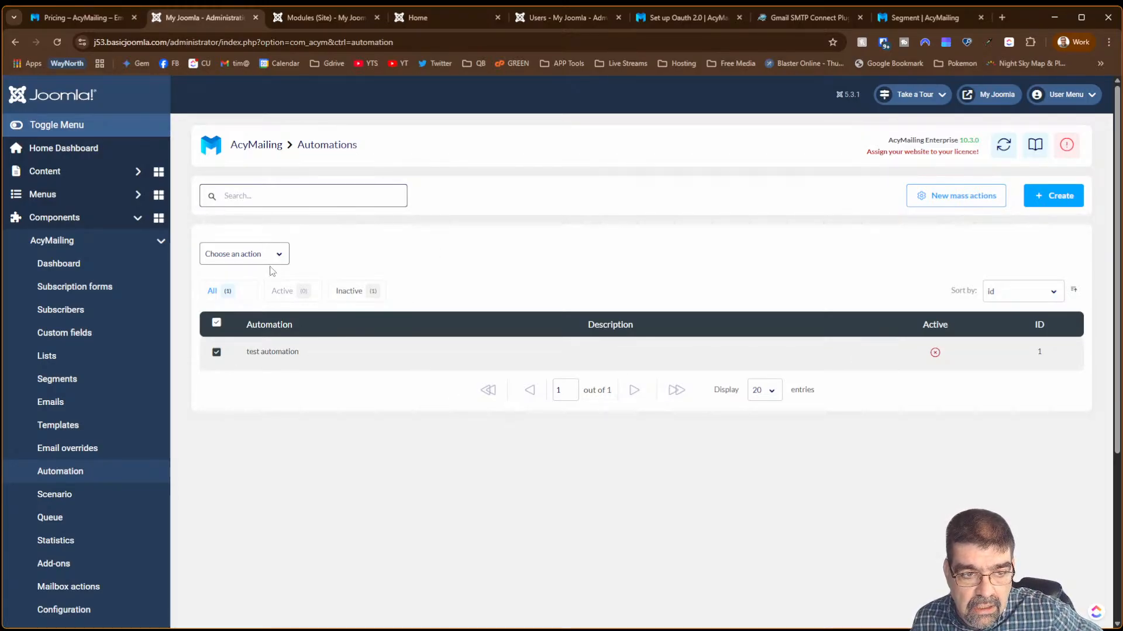
{"action": "left_click", "coordinate": [271, 257]}
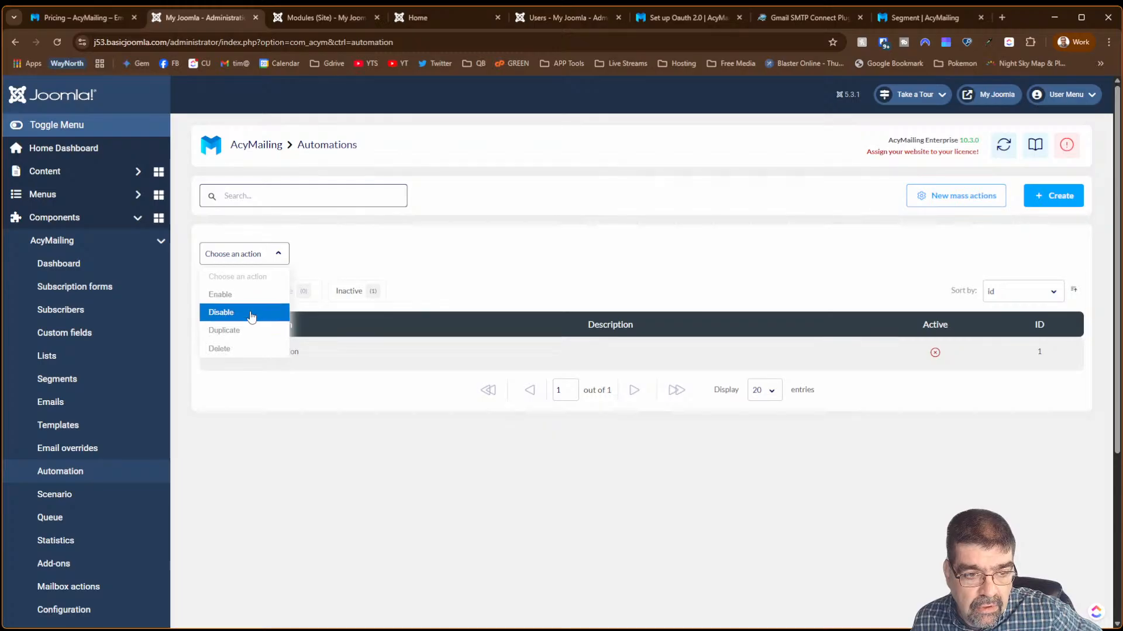
{"action": "left_click", "coordinate": [697, 232]}
{"action": "left_click", "coordinate": [975, 198]}
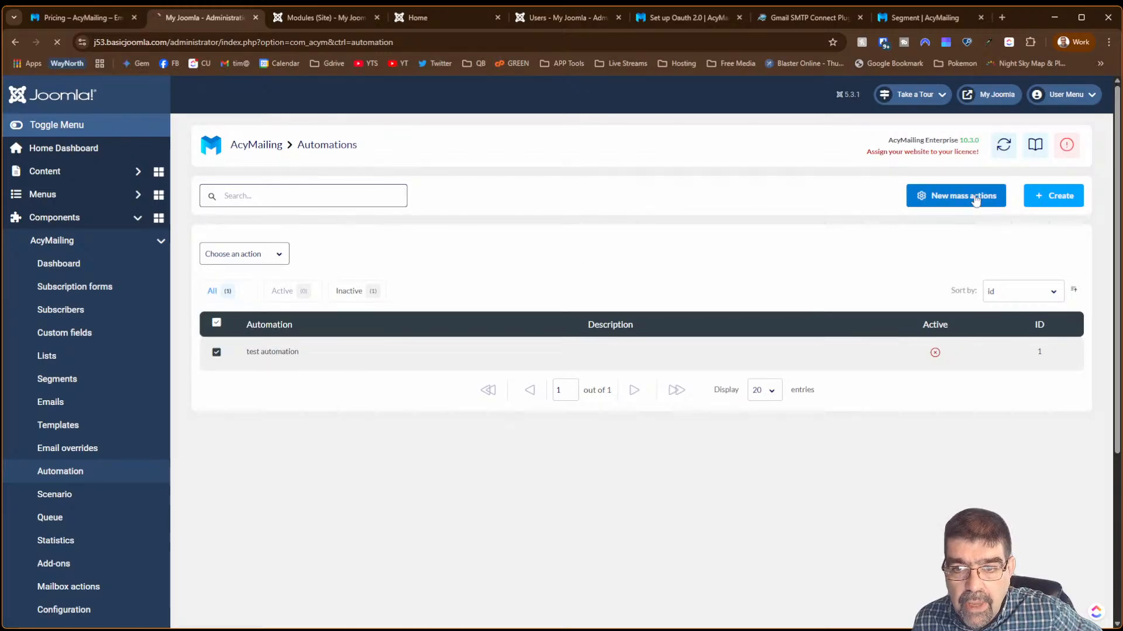
- Set the mass action to AcyMailing list > Remove users from First List
{"action": "left_click", "coordinate": [371, 273]}
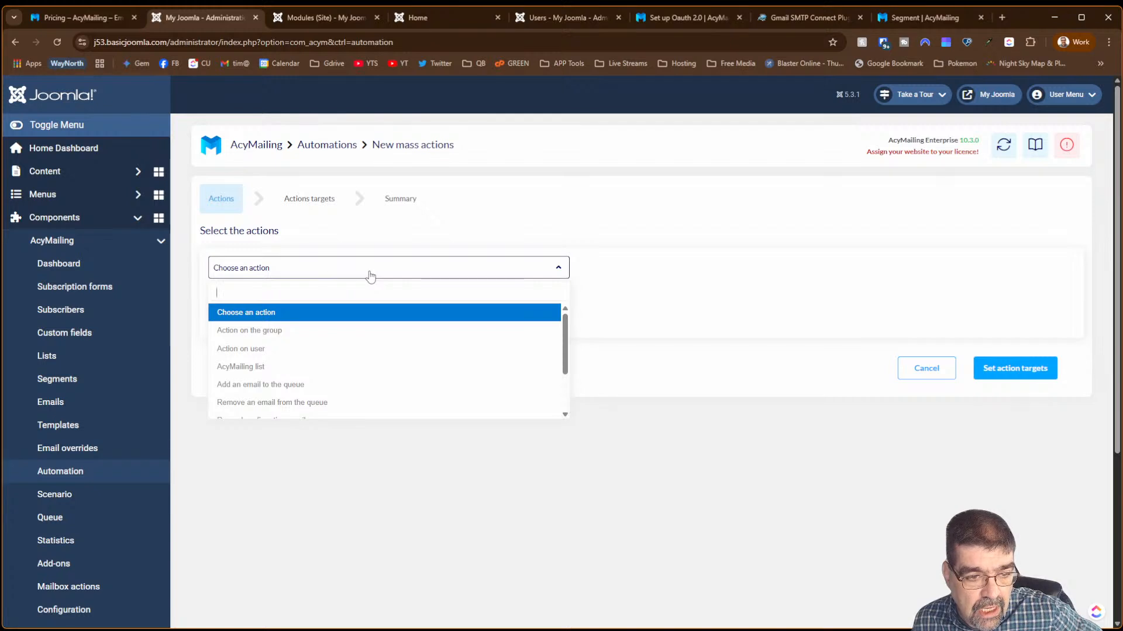
{"action": "left_click", "coordinate": [334, 366]}
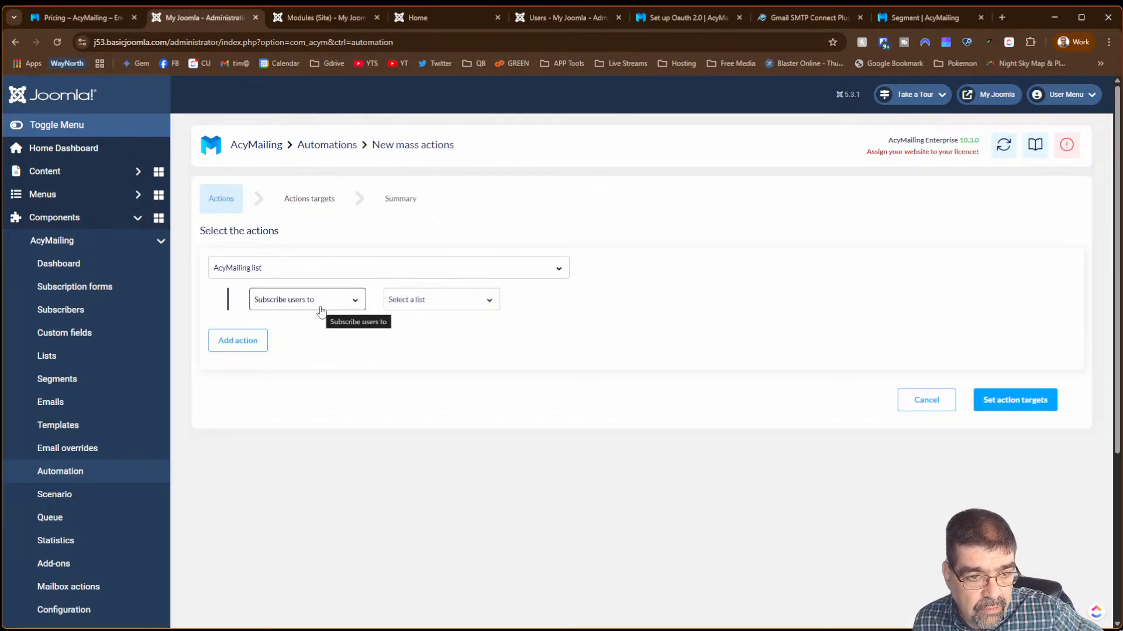
{"action": "left_click", "coordinate": [320, 309]}
{"action": "left_click", "coordinate": [321, 362]}
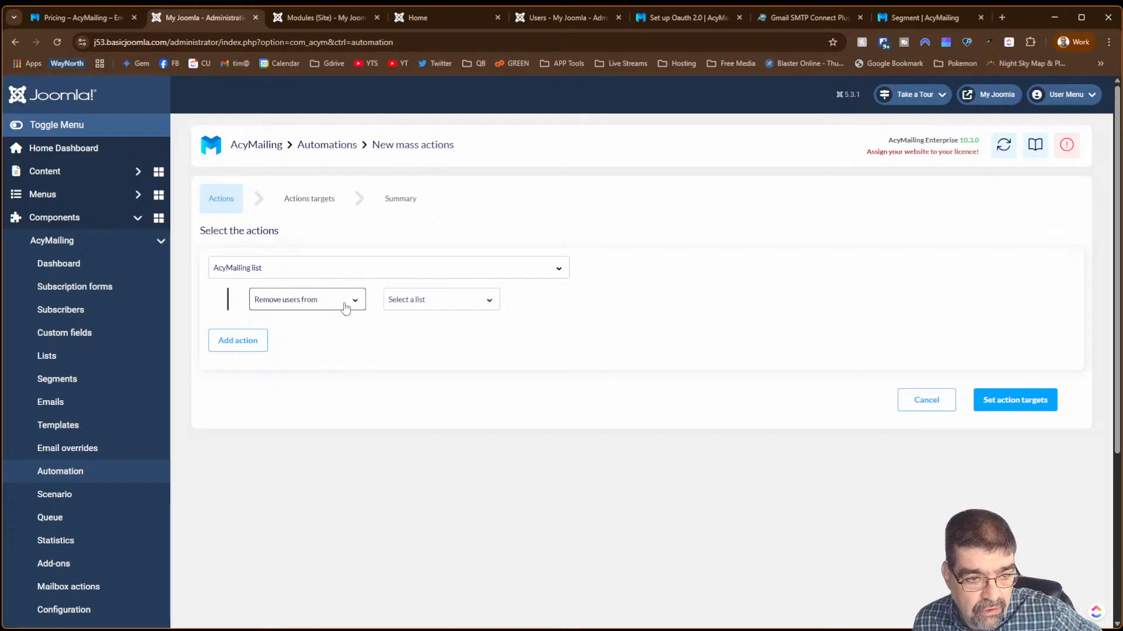
{"action": "left_click", "coordinate": [447, 308]}
{"action": "left_click", "coordinate": [436, 380]}
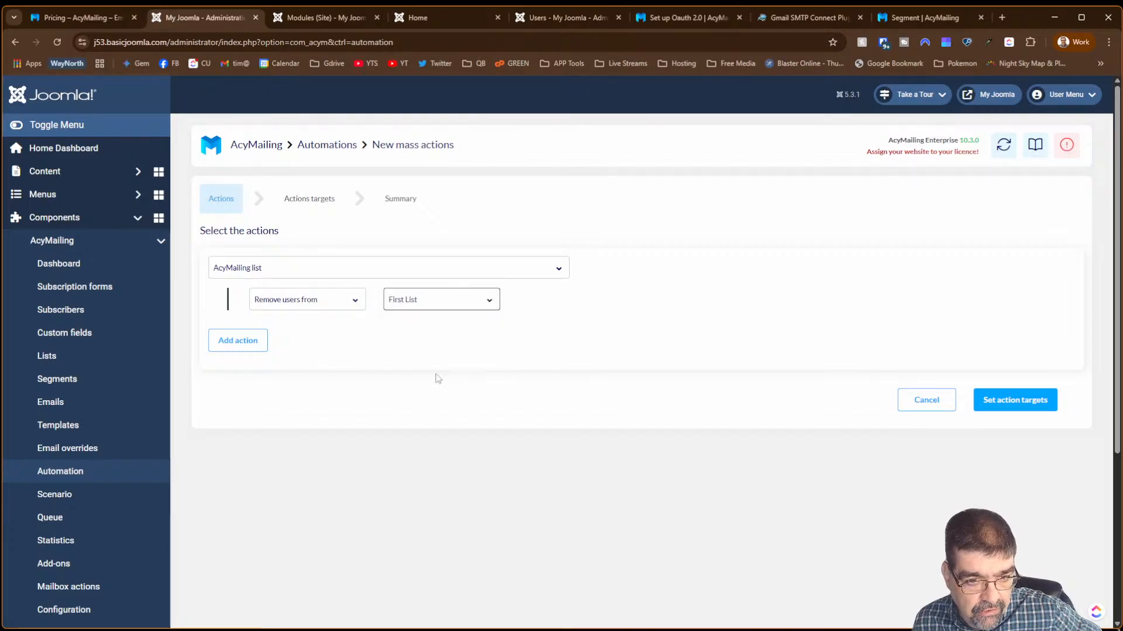
{"action": "left_click", "coordinate": [265, 345]}
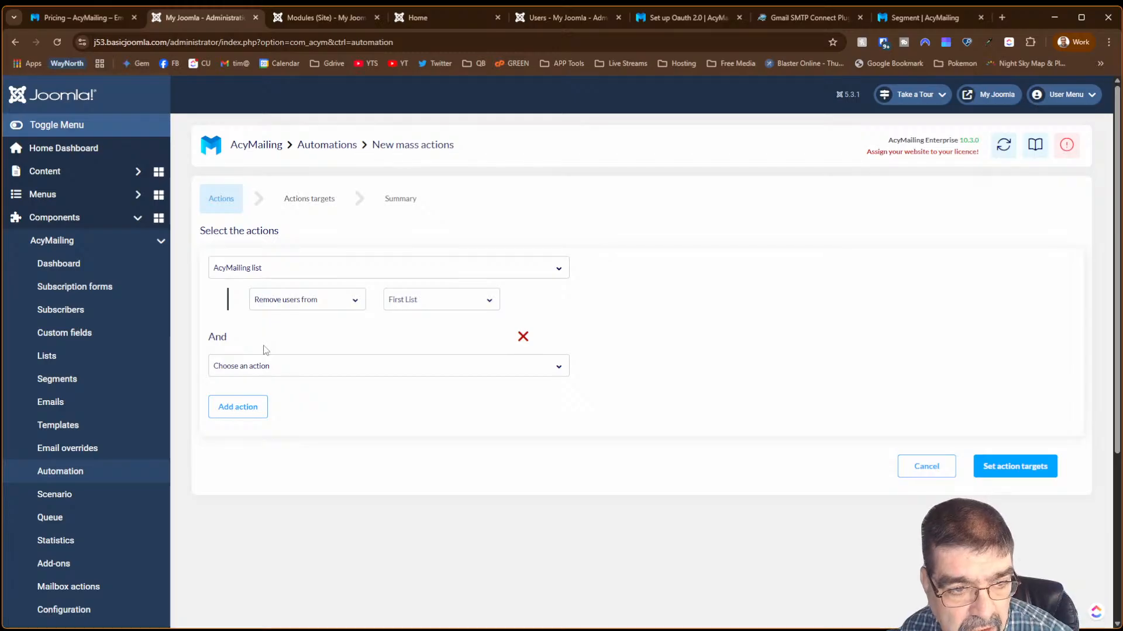
{"action": "left_click", "coordinate": [523, 337]}
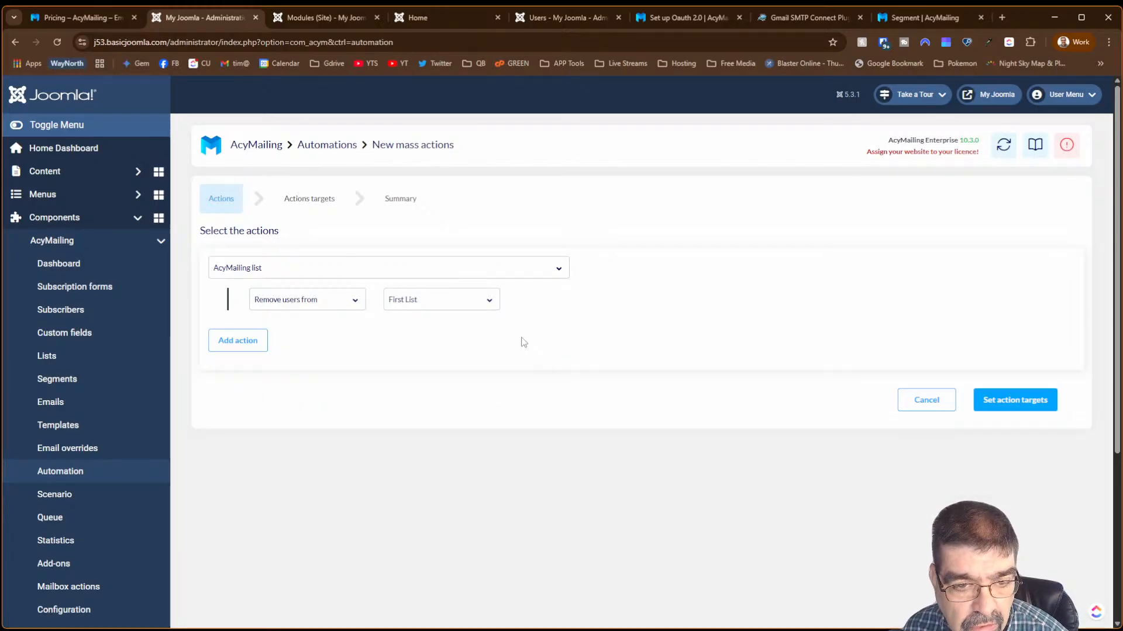
{"action": "left_click", "coordinate": [1017, 401]}
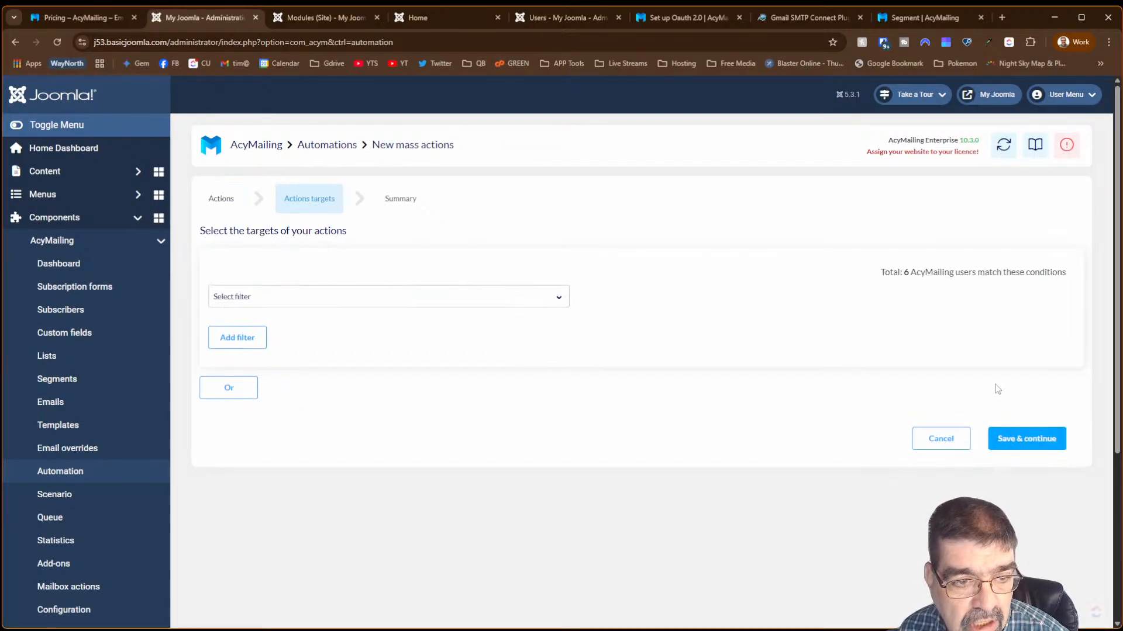
- Target users with the Group filter (In No group) and save to view the summary
{"action": "left_click", "coordinate": [344, 304]}
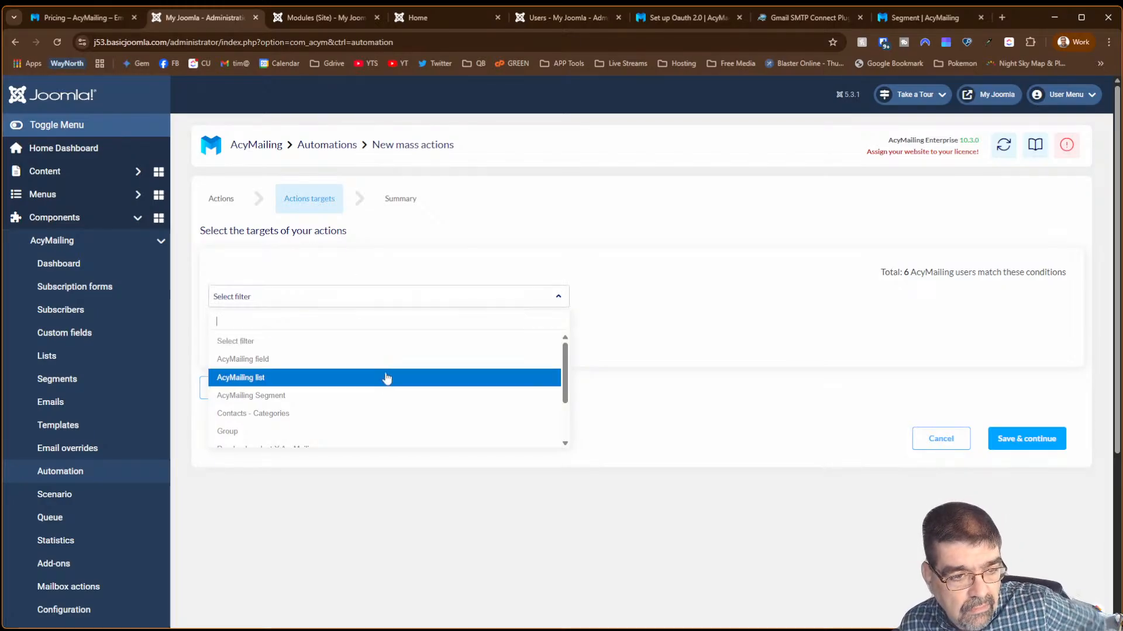
{"action": "scroll", "coordinate": [385, 375], "scroll_direction": "down", "scroll_amount": 2}
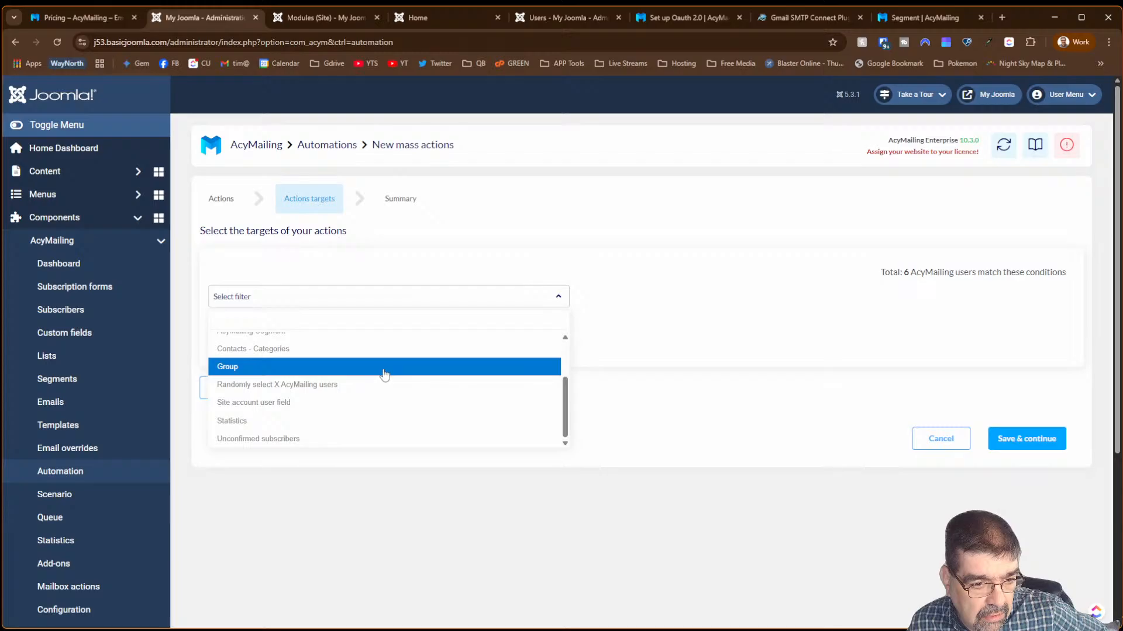
{"action": "left_click", "coordinate": [275, 439]}
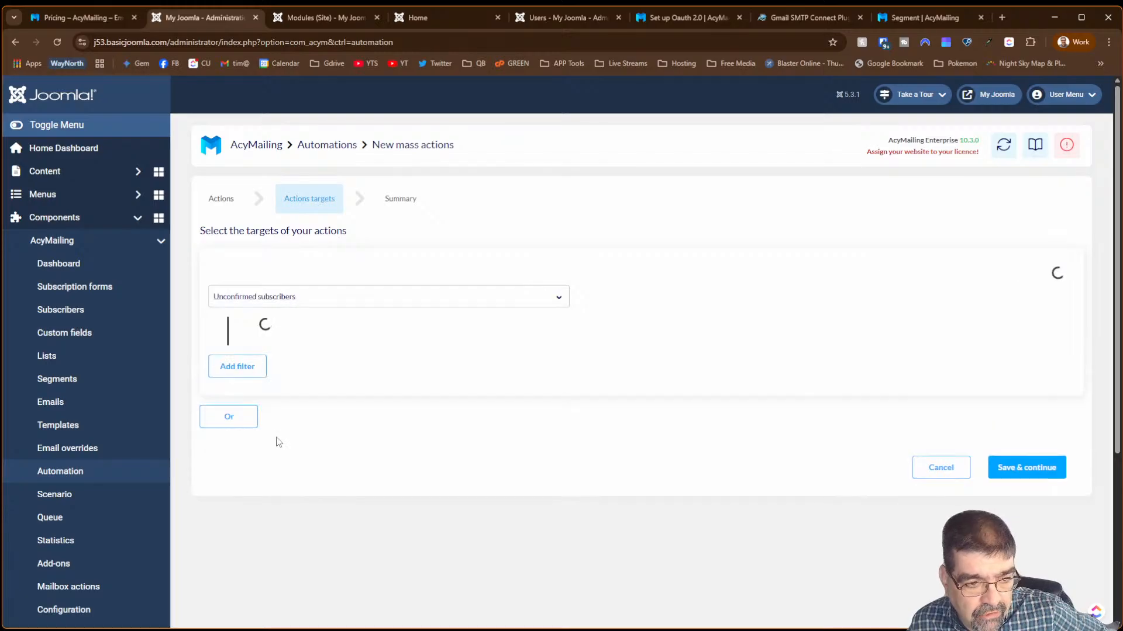
{"action": "left_click", "coordinate": [270, 305]}
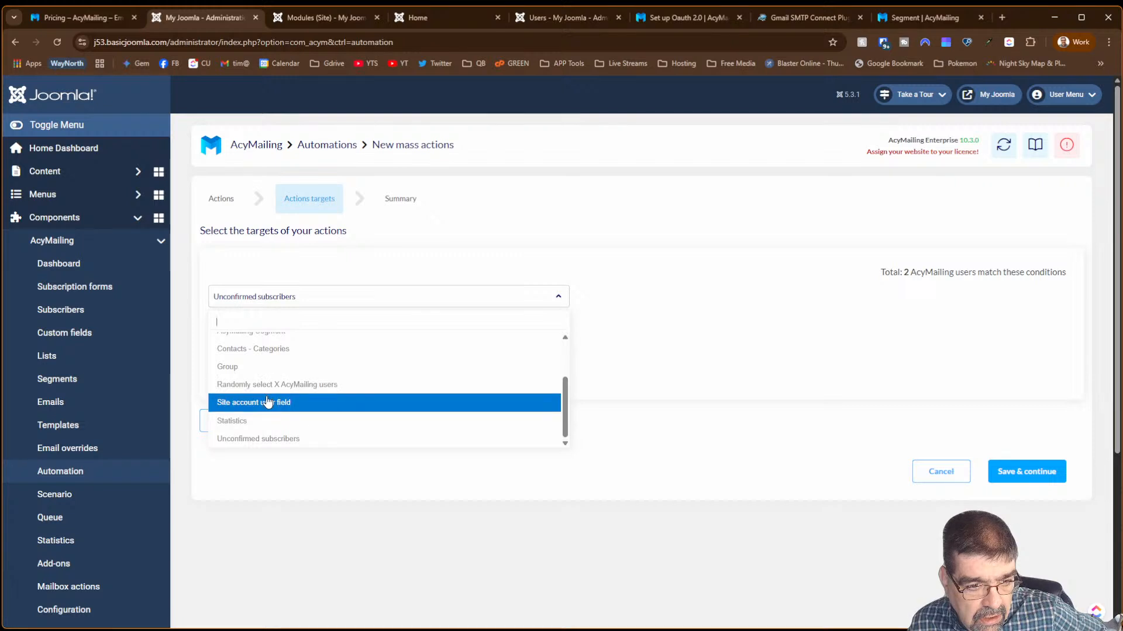
{"action": "left_click", "coordinate": [259, 367]}
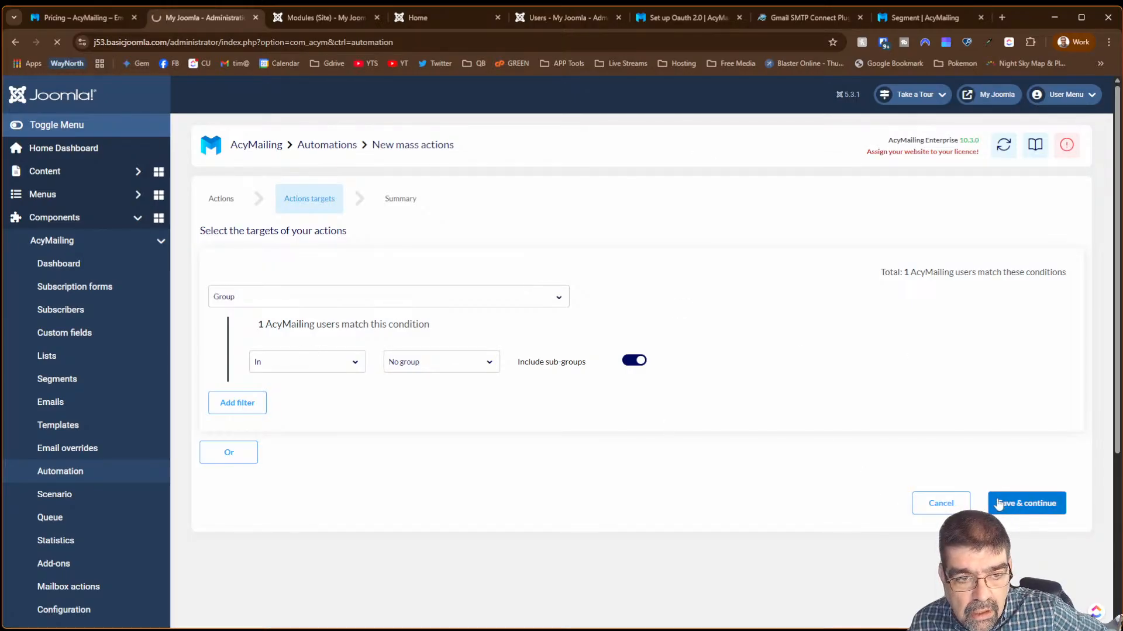
{"action": "left_click", "coordinate": [999, 503]}
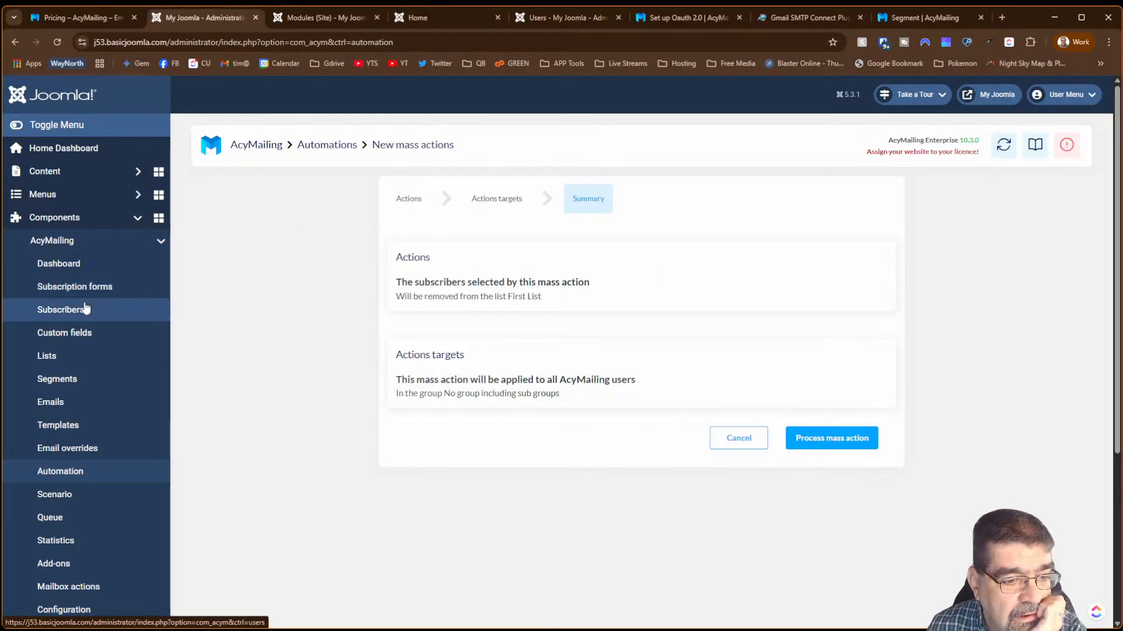
{"action": "scroll", "coordinate": [85, 309], "scroll_direction": "down", "scroll_amount": 4}
{"action": "left_click", "coordinate": [86, 363]}
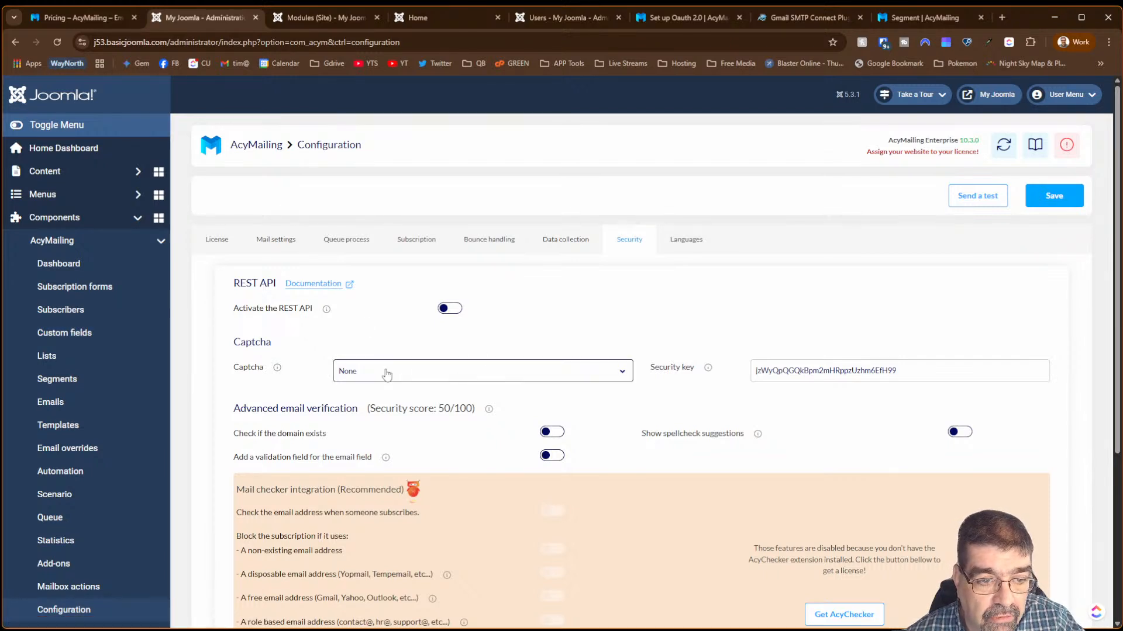
- Review the Security settings, keeping Captcha set to None and the REST API off
{"action": "left_click", "coordinate": [386, 373]}
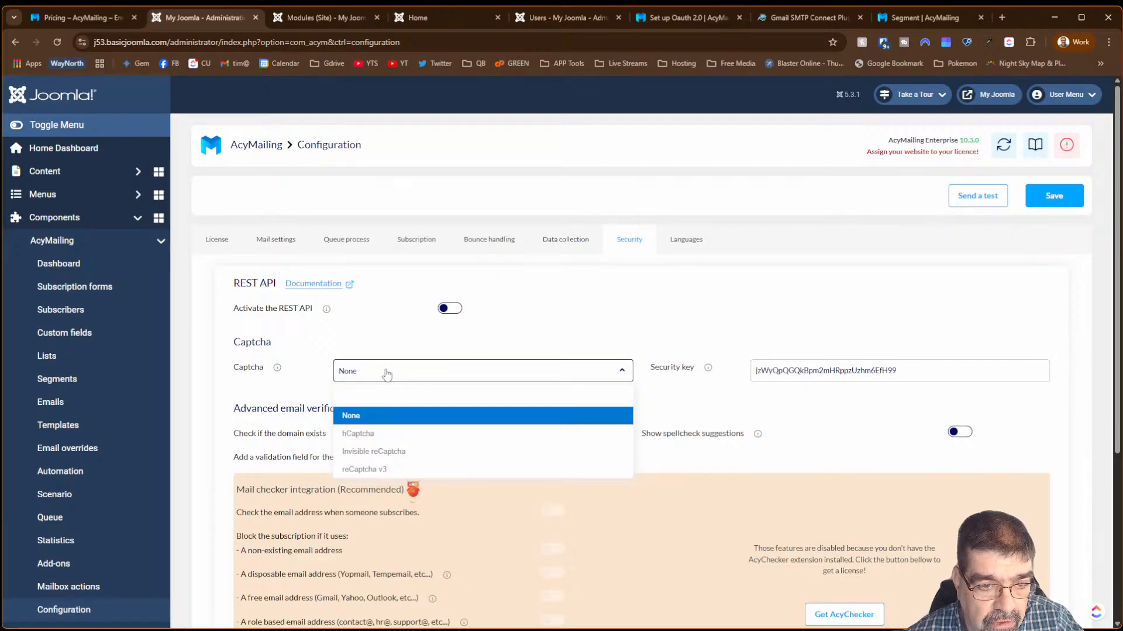
{"action": "left_click", "coordinate": [386, 374]}
{"action": "left_click", "coordinate": [560, 329]}
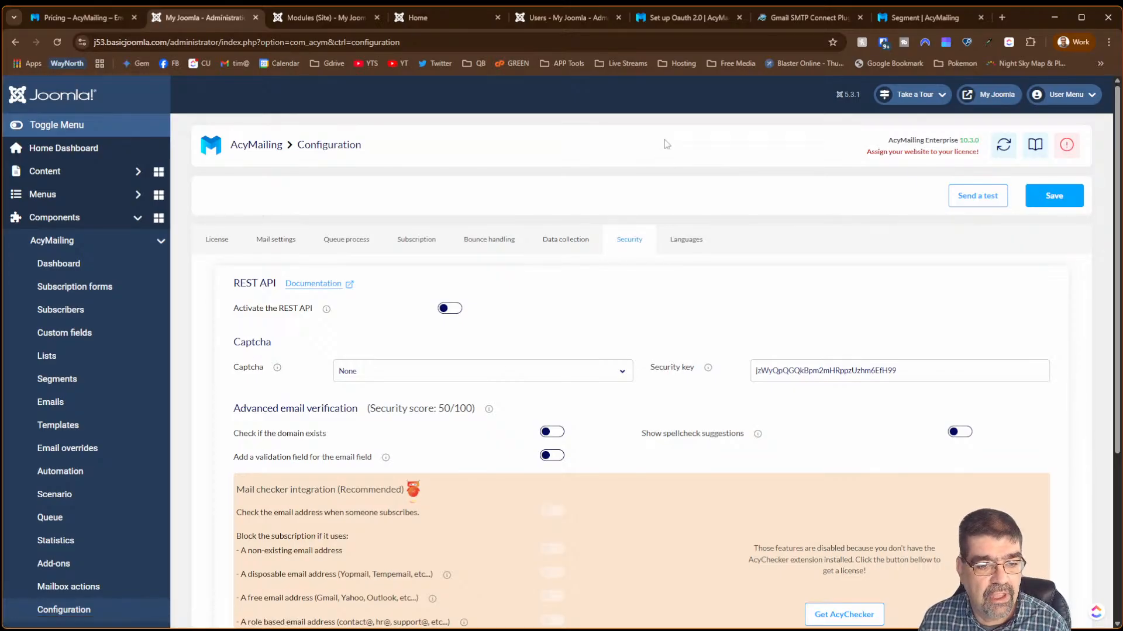
{"action": "scroll", "coordinate": [688, 187], "scroll_direction": "down", "scroll_amount": 3}
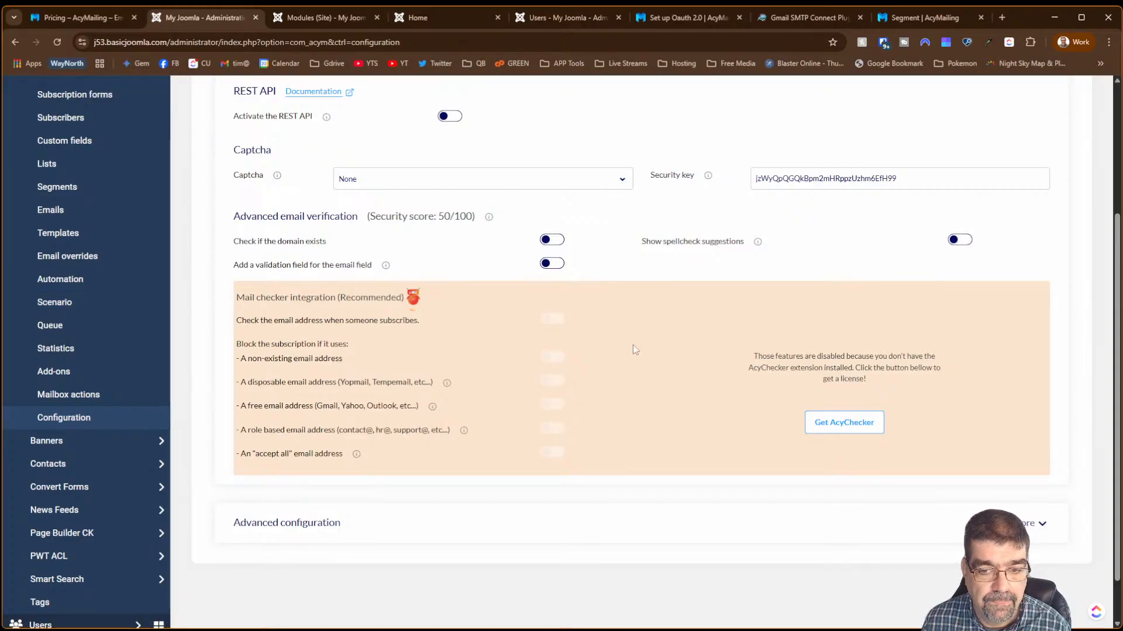
{"action": "scroll", "coordinate": [632, 345], "scroll_direction": "up", "scroll_amount": 4}
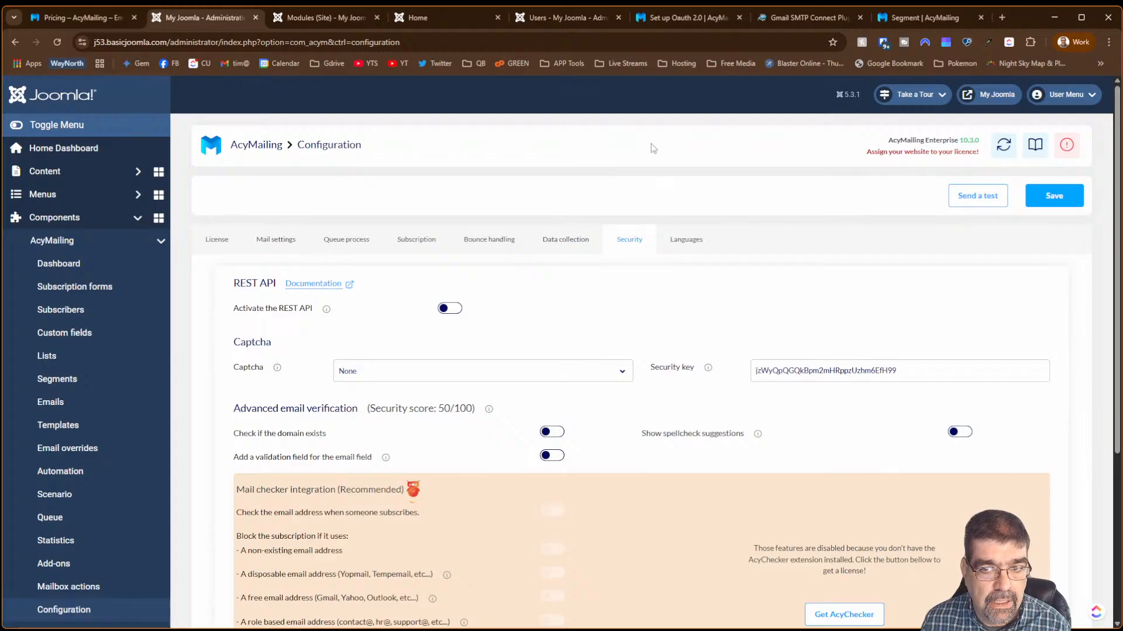
{"action": "scroll", "coordinate": [118, 297], "scroll_direction": "down", "scroll_amount": 4}
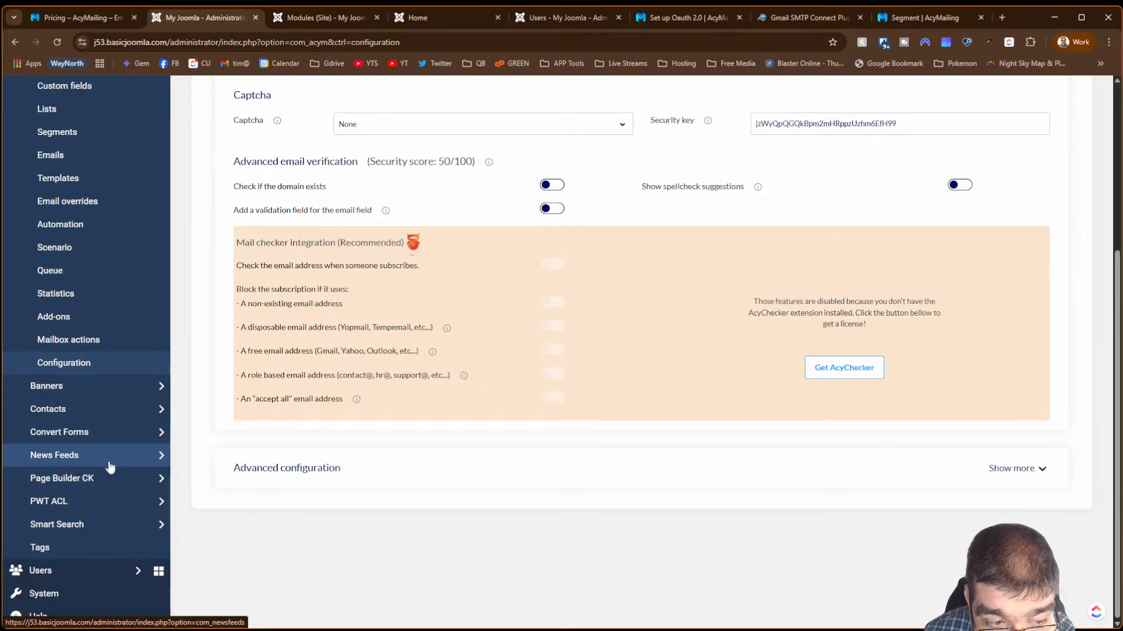
{"action": "left_click", "coordinate": [82, 592]}
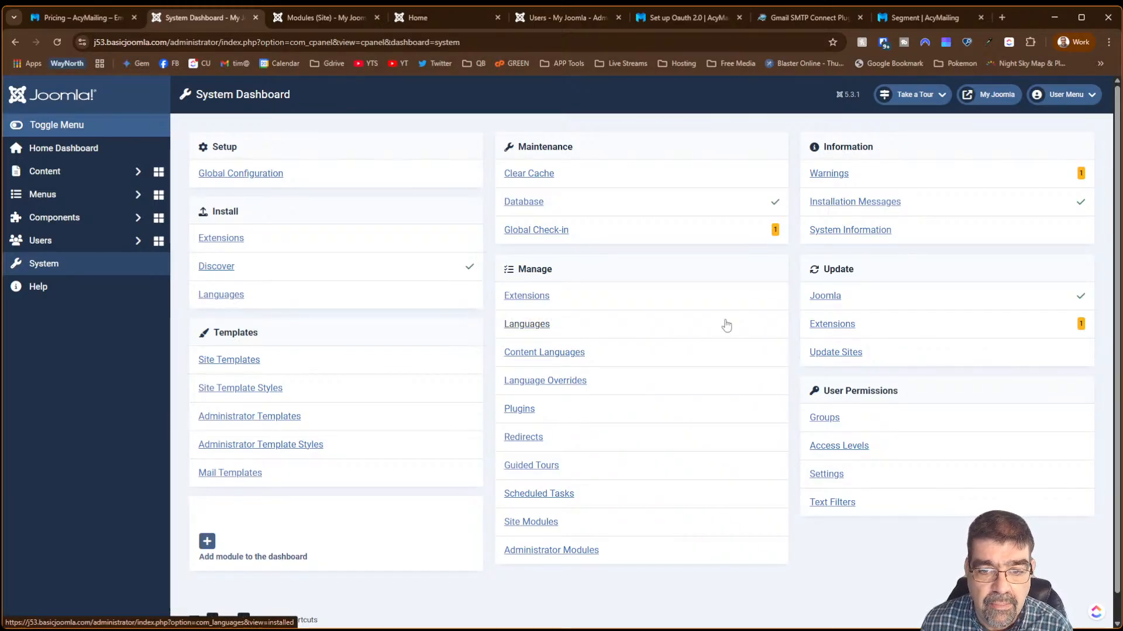
- Browse the Install from Web extension catalogue sorted Newest First
{"action": "left_click", "coordinate": [236, 241]}
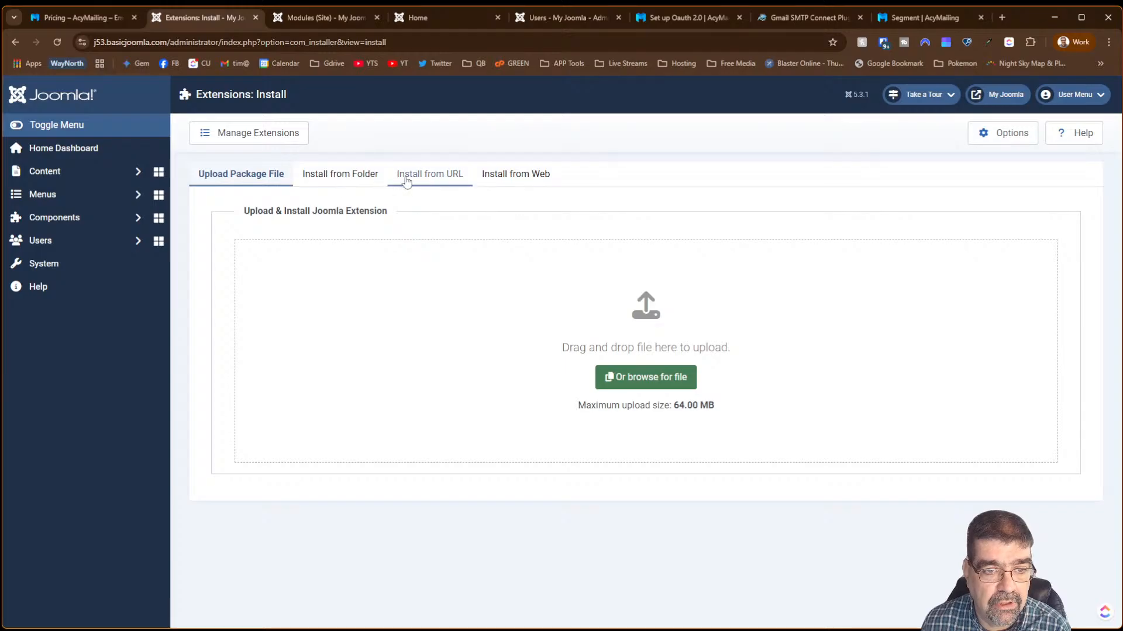
{"action": "left_click", "coordinate": [486, 177]}
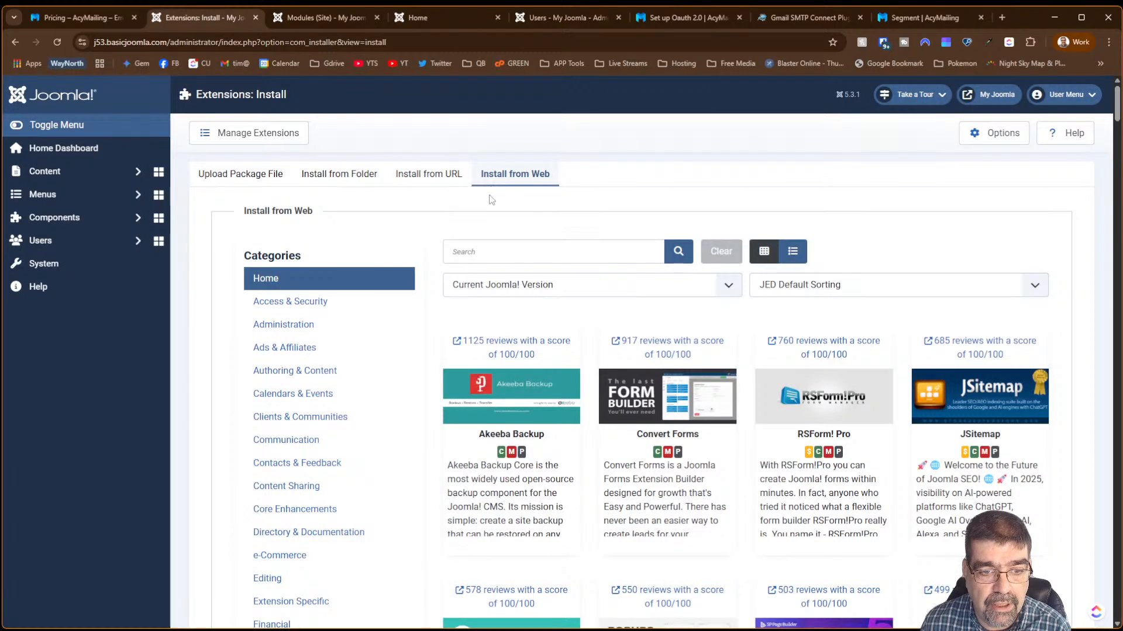
{"action": "left_click", "coordinate": [810, 291]}
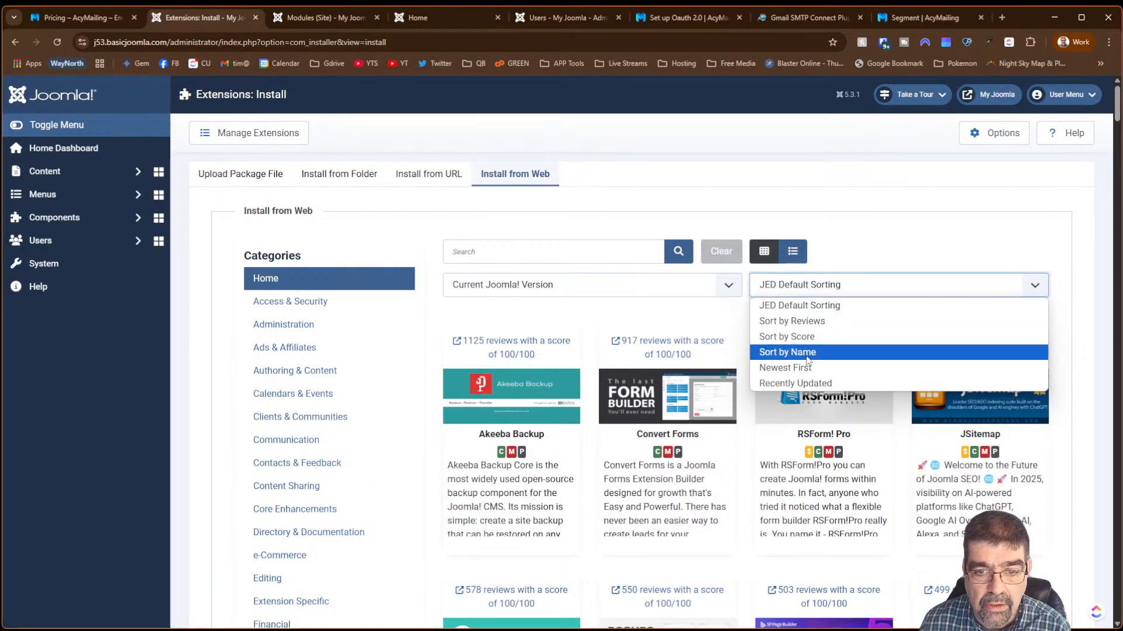
{"action": "left_click", "coordinate": [808, 367]}
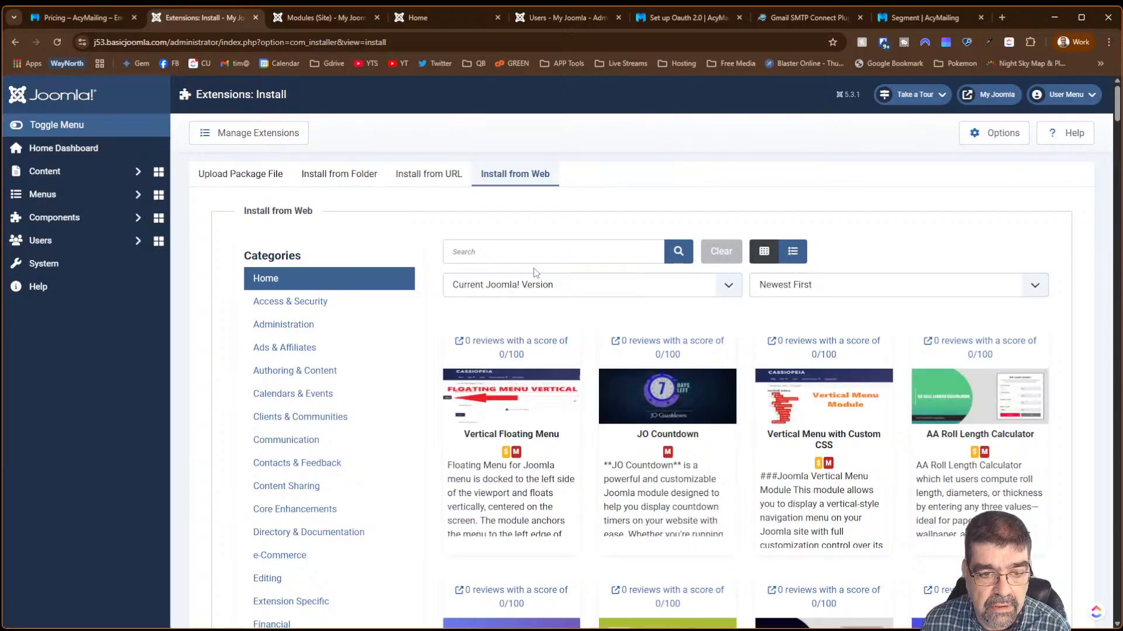